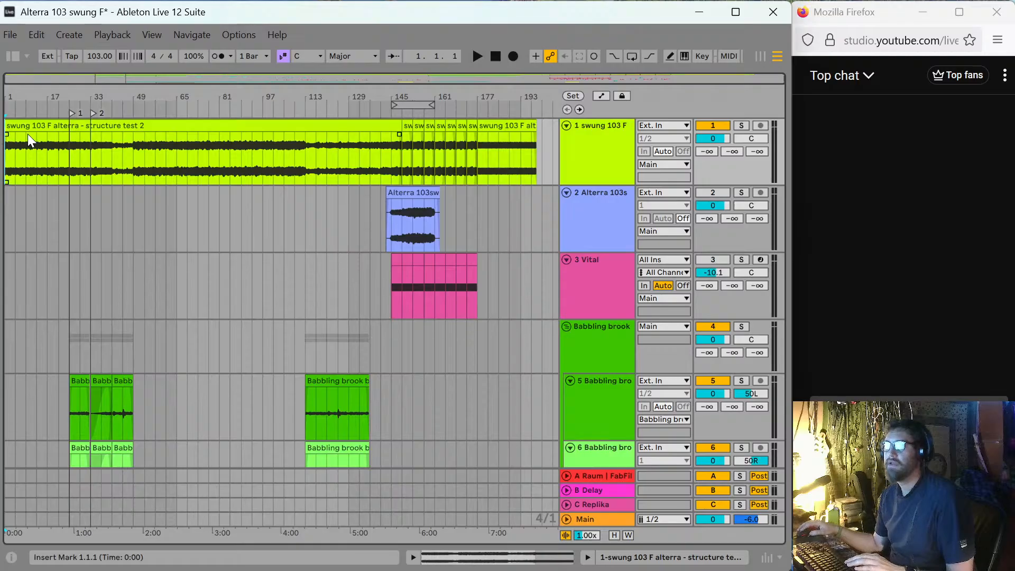
Select the first clip on the swung 103 F track and play the arrangement from bar 1.
{"action": "double_click", "coordinate": [28, 135]}
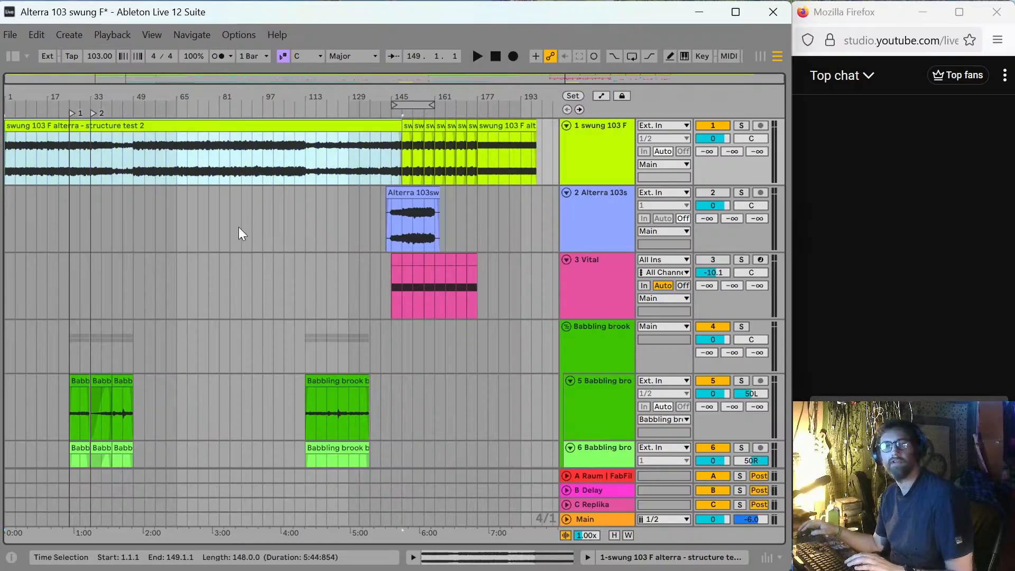
{"action": "key", "text": "space"}
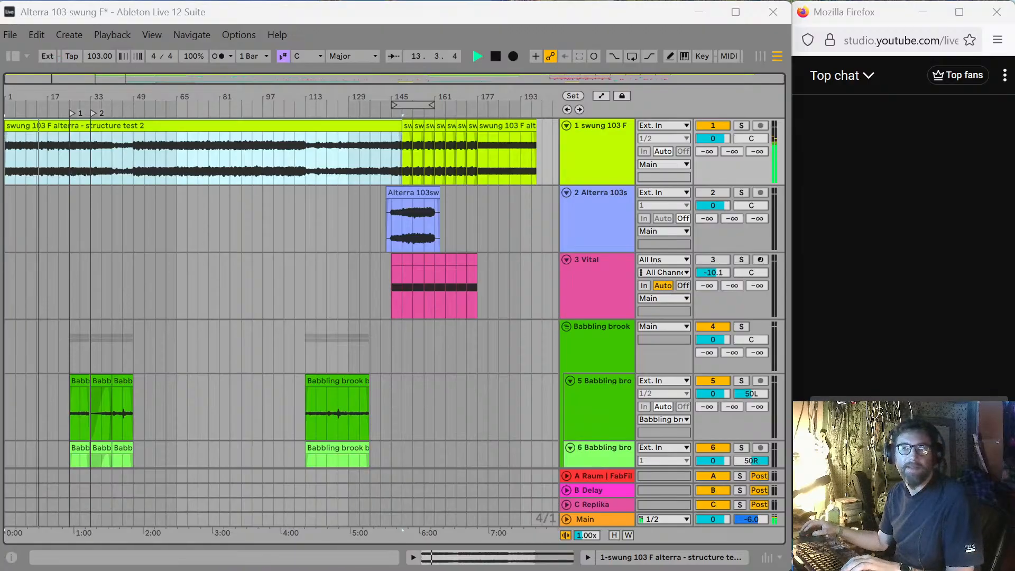
{"action": "key", "text": "alt+Tab"}
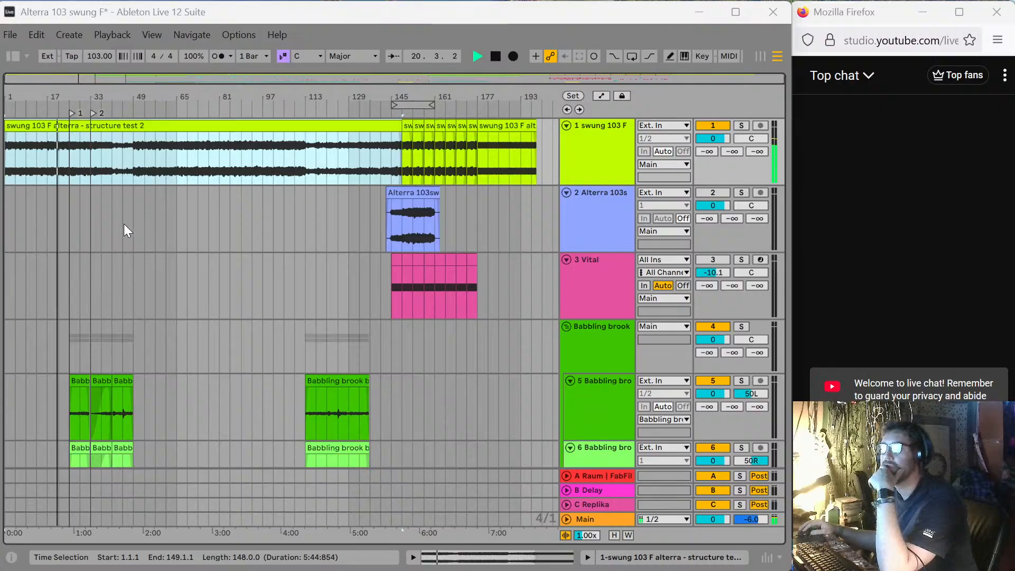
Survey the arrangement's tracks down to 23 Audio and back to the Babbling brook group during playback.
{"action": "scroll", "coordinate": [90, 255], "scroll_direction": "down", "scroll_amount": 8}
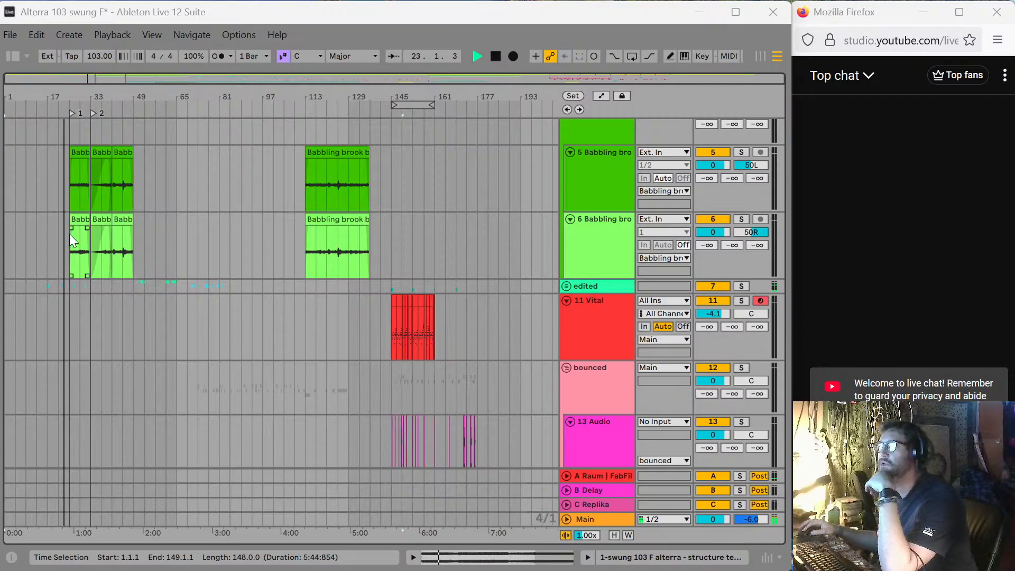
{"action": "scroll", "coordinate": [77, 249], "scroll_direction": "down", "scroll_amount": 12}
{"action": "scroll", "coordinate": [122, 295], "scroll_direction": "down", "scroll_amount": 5}
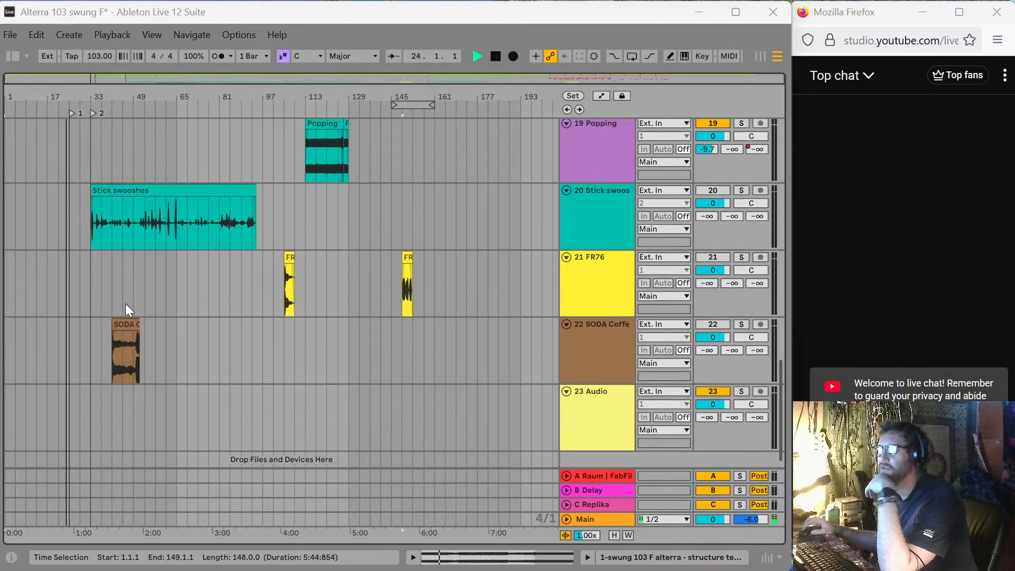
{"action": "scroll", "coordinate": [124, 307], "scroll_direction": "up", "scroll_amount": 17}
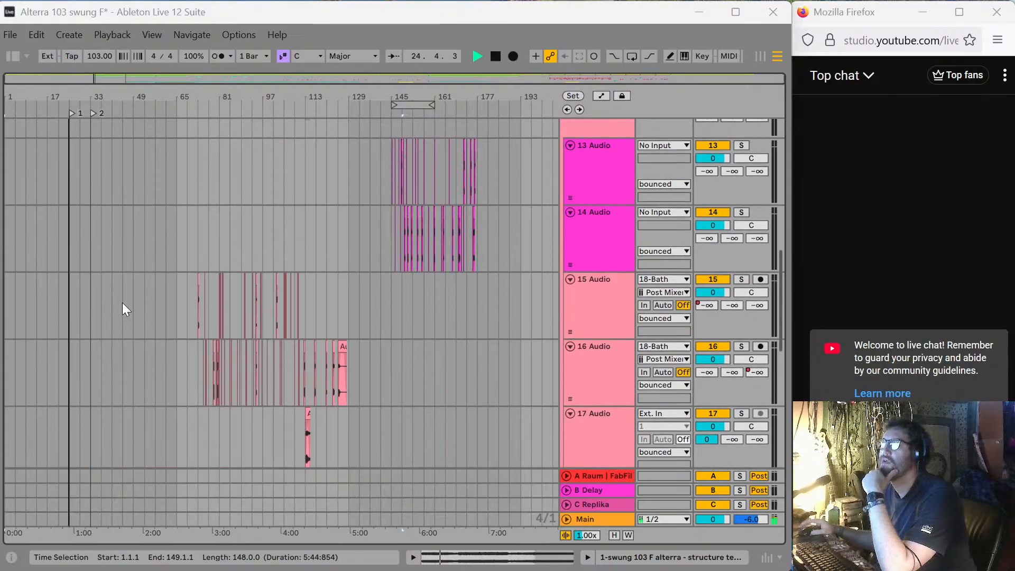
{"action": "scroll", "coordinate": [122, 293], "scroll_direction": "up", "scroll_amount": 3}
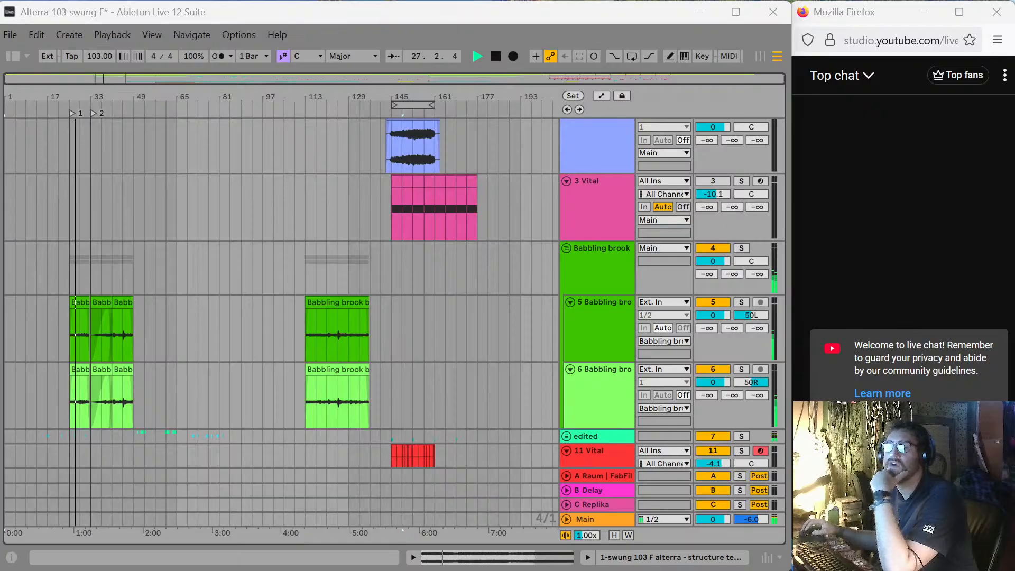
{"action": "scroll", "coordinate": [120, 373], "scroll_direction": "down", "scroll_amount": 1}
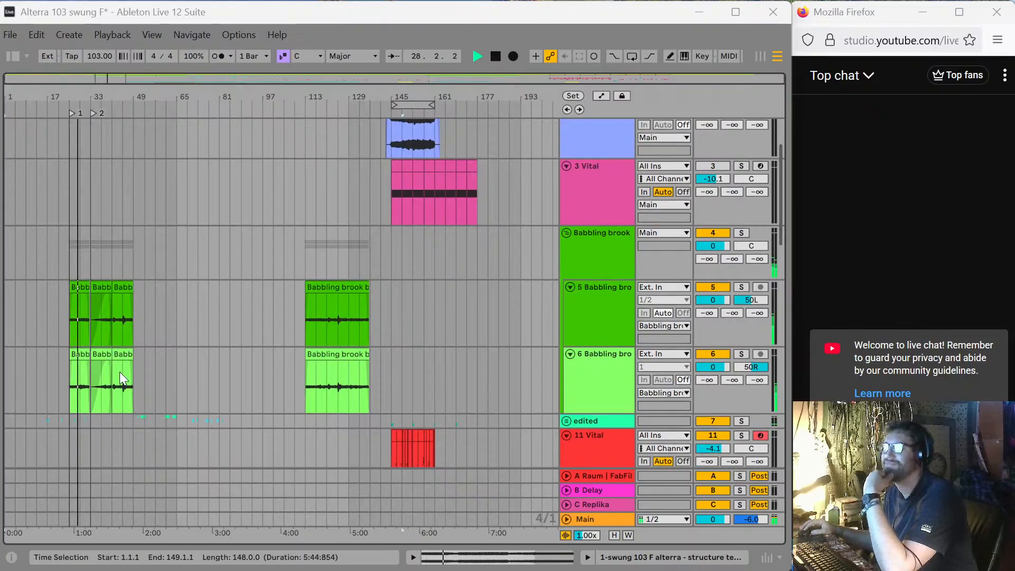
{"action": "scroll", "coordinate": [119, 372], "scroll_direction": "down", "scroll_amount": 4}
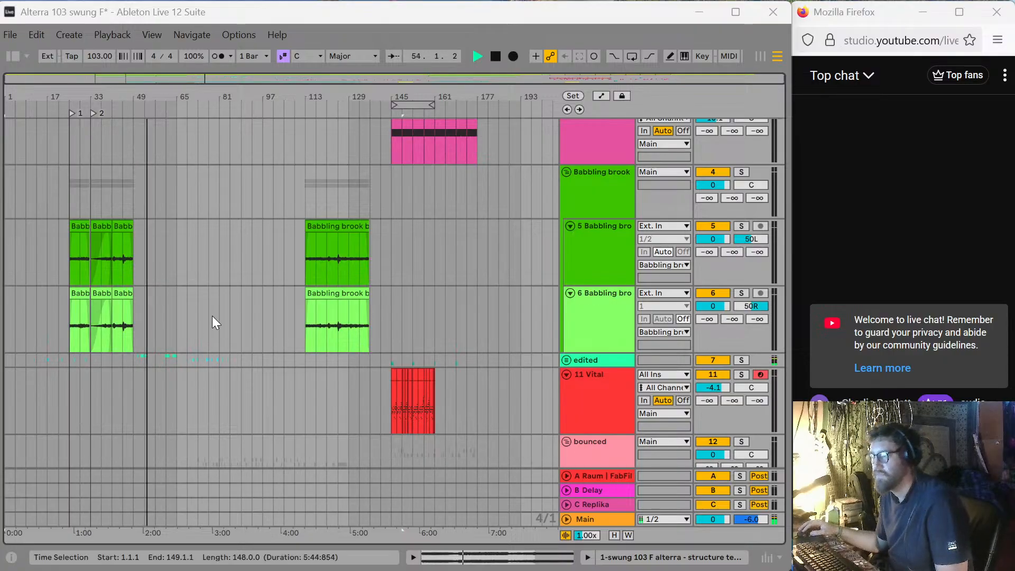
Examine the clips on the bounced group's tracks 13 to 17 and the Bath track as the song plays.
{"action": "scroll", "coordinate": [173, 322], "scroll_direction": "down", "scroll_amount": 10}
{"action": "scroll", "coordinate": [165, 337], "scroll_direction": "down", "scroll_amount": 4}
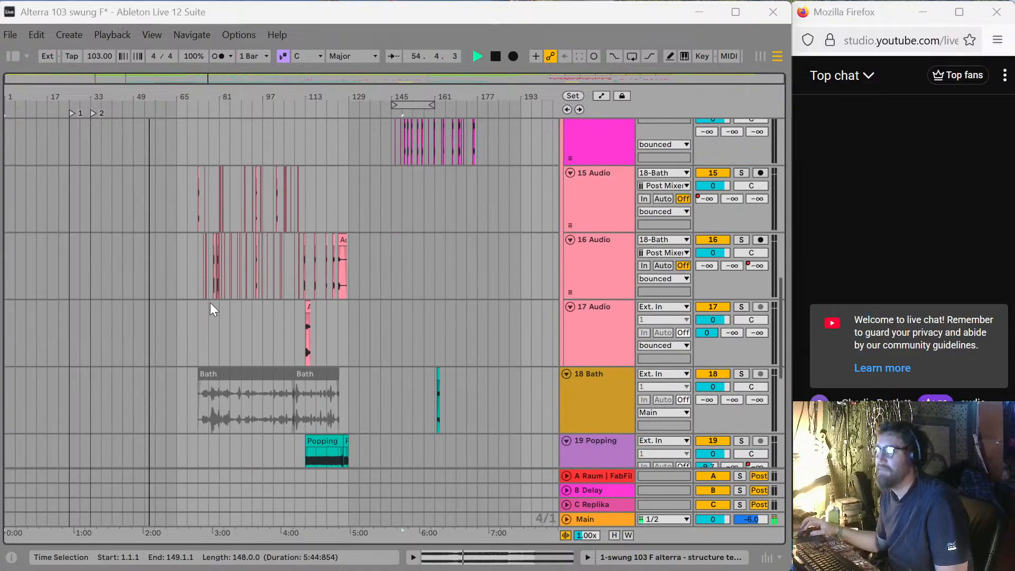
{"action": "scroll", "coordinate": [325, 220], "scroll_direction": "up", "scroll_amount": 3}
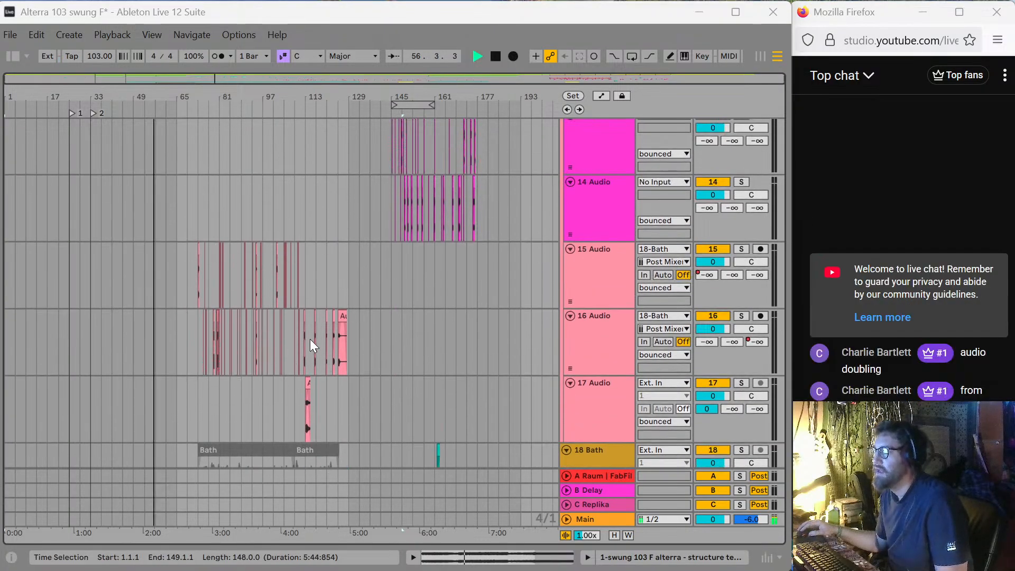
{"action": "scroll", "coordinate": [548, 261], "scroll_direction": "up", "scroll_amount": 3}
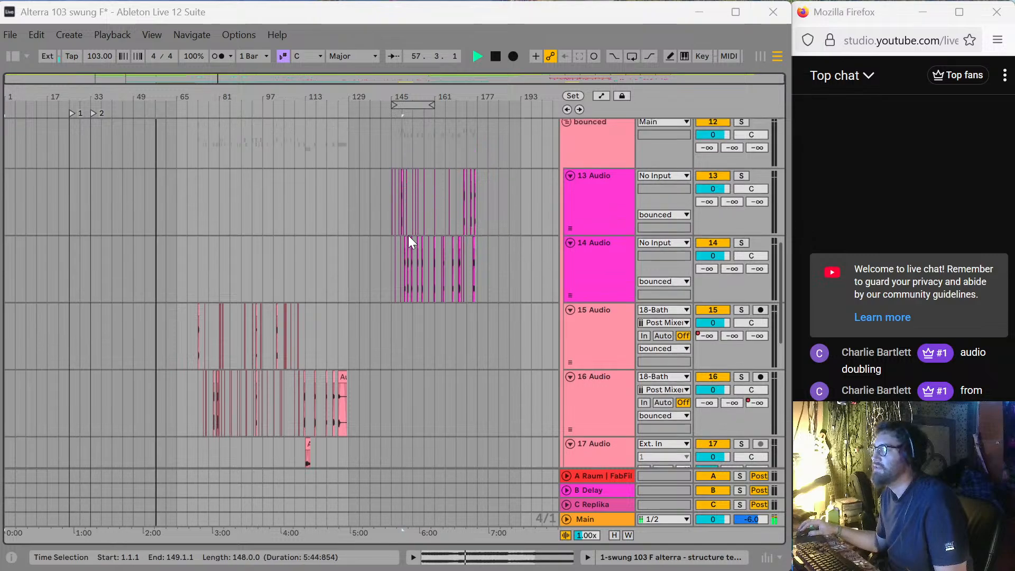
{"action": "scroll", "coordinate": [404, 233], "scroll_direction": "up", "scroll_amount": 5}
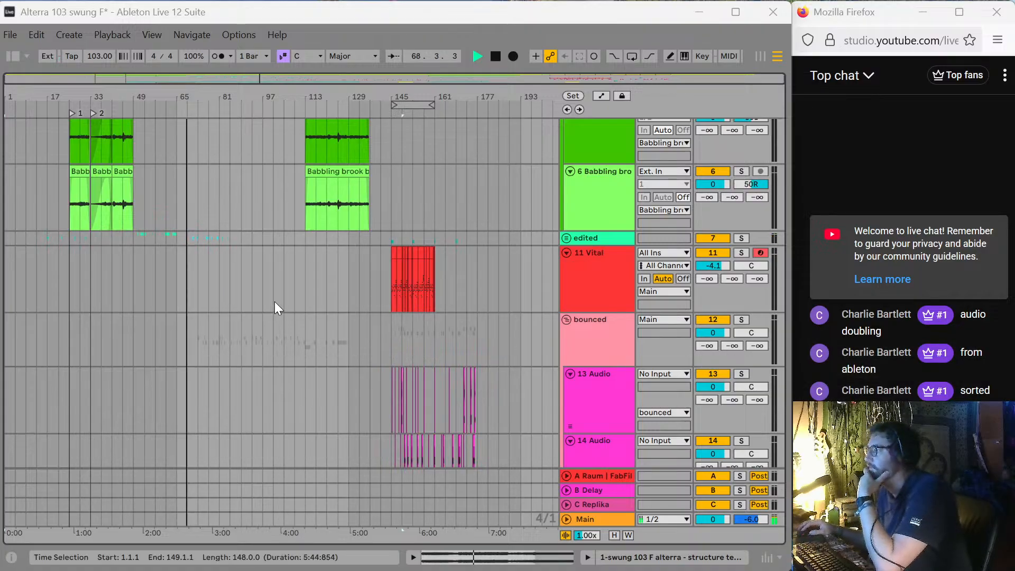
{"action": "scroll", "coordinate": [268, 311], "scroll_direction": "down", "scroll_amount": 3}
{"action": "scroll", "coordinate": [286, 341], "scroll_direction": "down", "scroll_amount": 4}
{"action": "scroll", "coordinate": [274, 348], "scroll_direction": "up", "scroll_amount": 5}
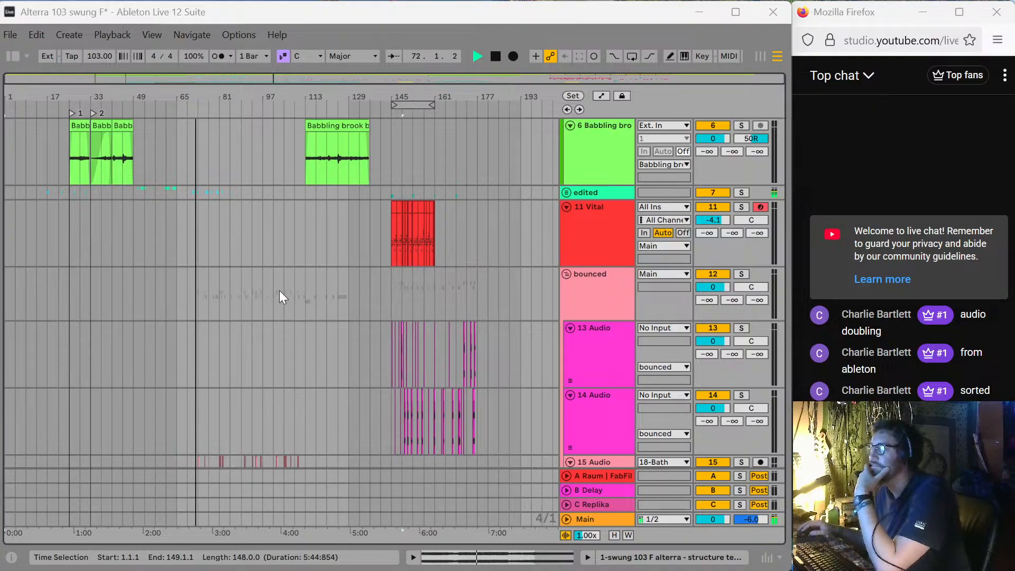
{"action": "scroll", "coordinate": [185, 320], "scroll_direction": "down", "scroll_amount": 4}
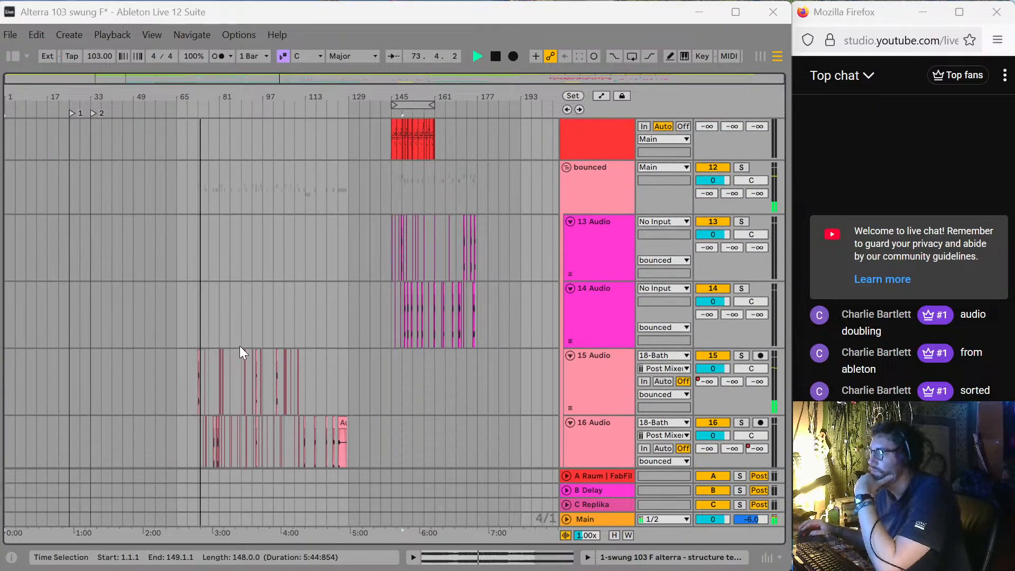
{"action": "scroll", "coordinate": [230, 333], "scroll_direction": "down", "scroll_amount": 3}
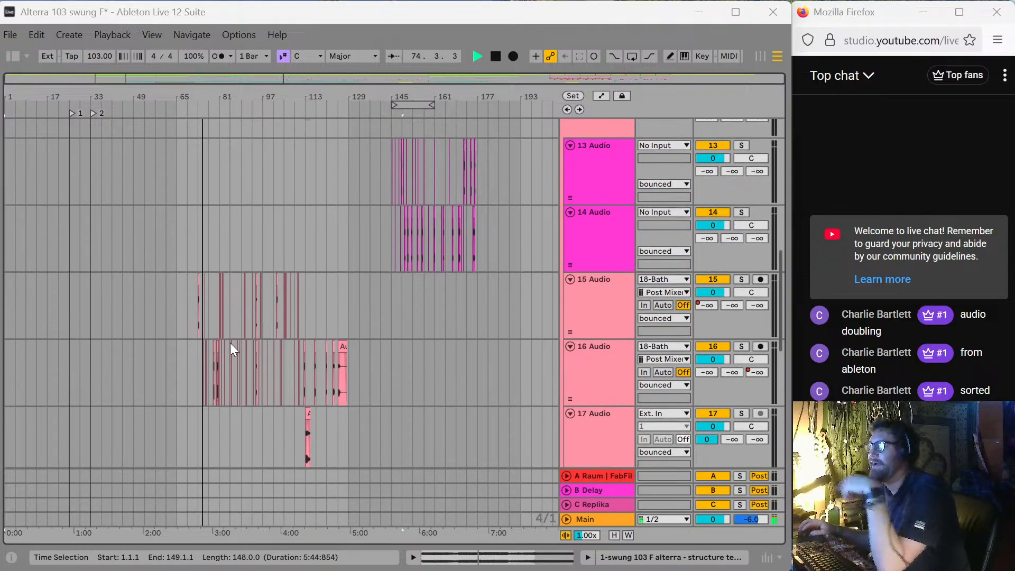
Place the insert marker at bar 77 on 15 Audio and examine the surrounding clips on 15 Audio and 16 Audio.
{"action": "left_click", "coordinate": [208, 324]}
{"action": "scroll", "coordinate": [208, 324], "scroll_direction": "up", "scroll_amount": 2}
{"action": "scroll", "coordinate": [209, 325], "scroll_direction": "up", "scroll_amount": 4}
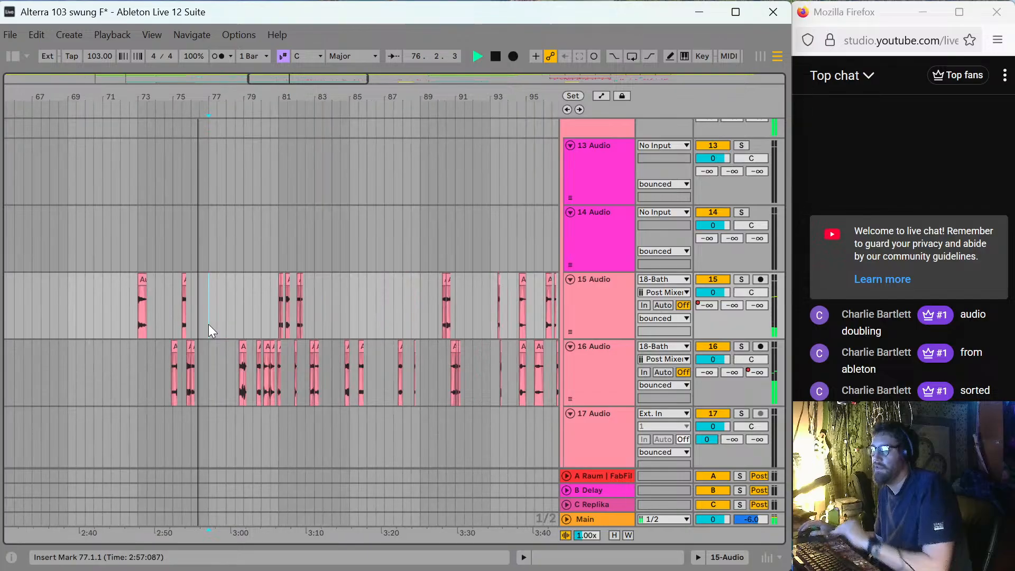
{"action": "left_click_drag", "start_coordinate": [283, 82], "coordinate": [287, 82]}
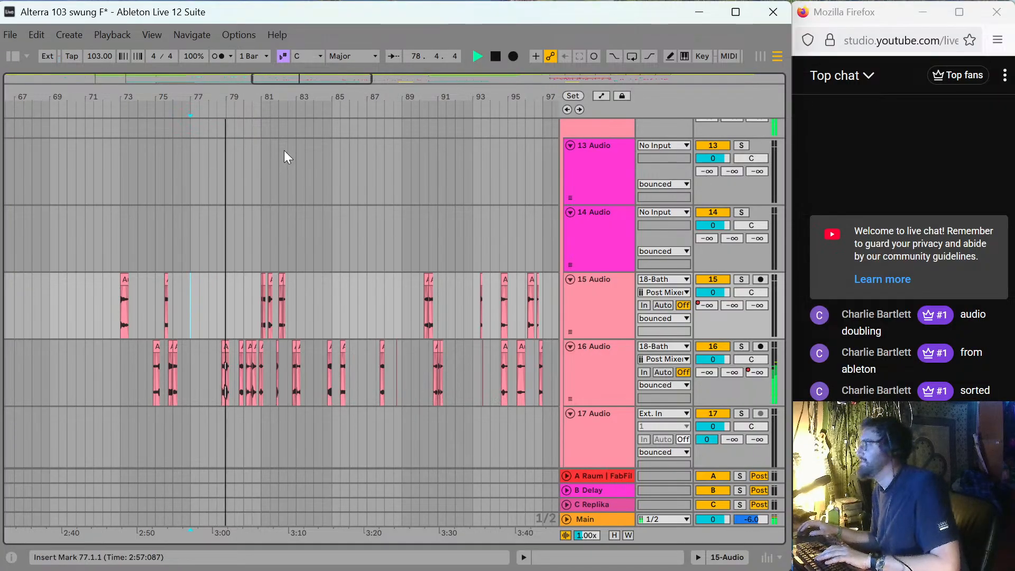
{"action": "key", "text": "minus"}
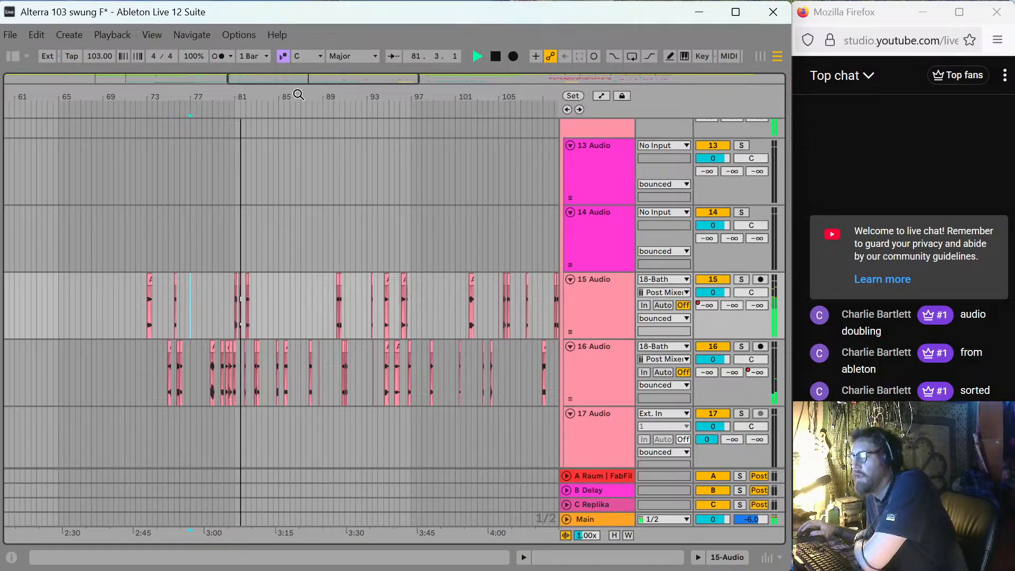
Place the insert marker at bar 81 on 15 Audio and inspect the short clips around it up close.
{"action": "left_click", "coordinate": [234, 290]}
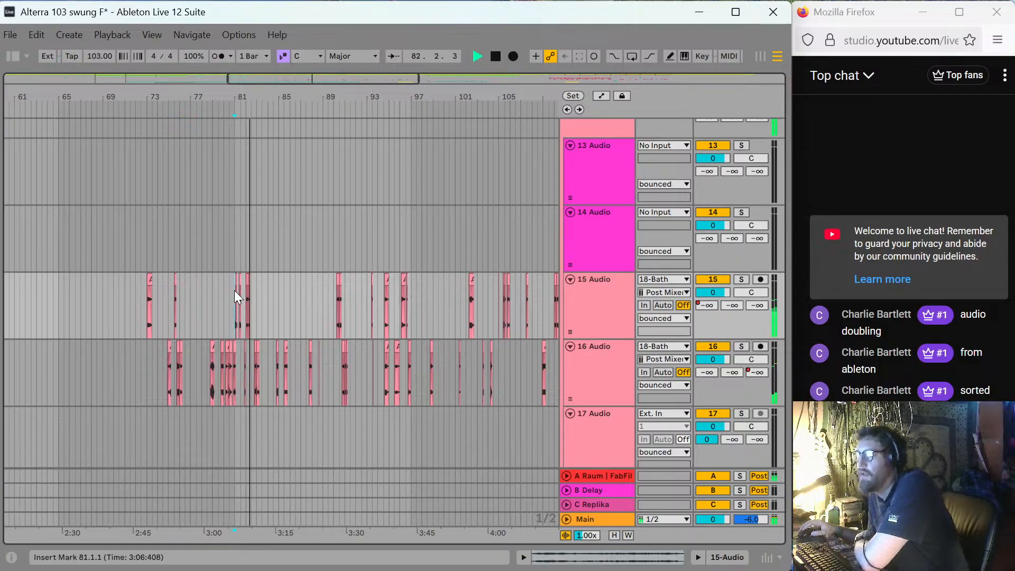
{"action": "key", "text": "plus"}
{"action": "key", "text": "plus"}
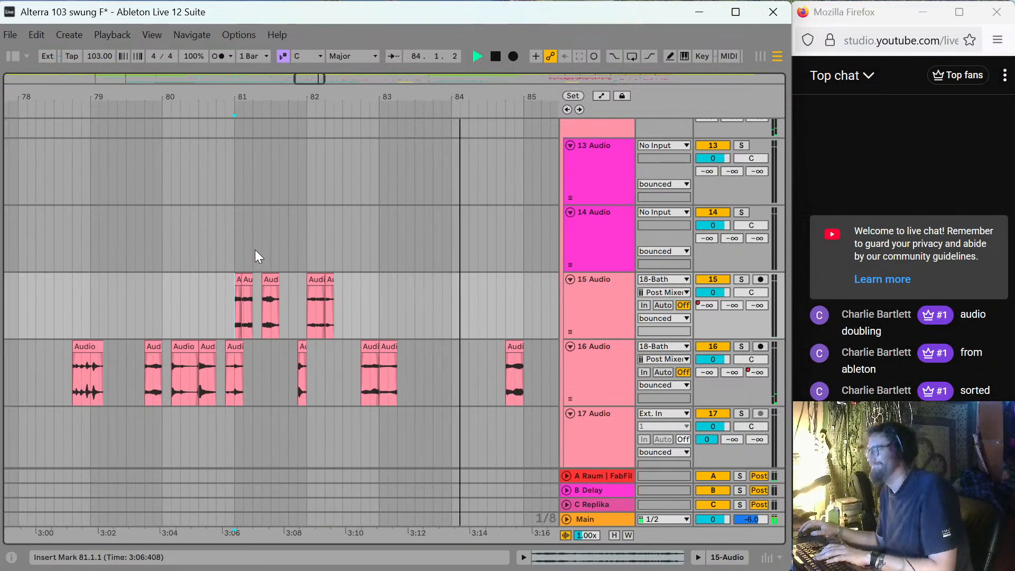
{"action": "key", "text": "minus"}
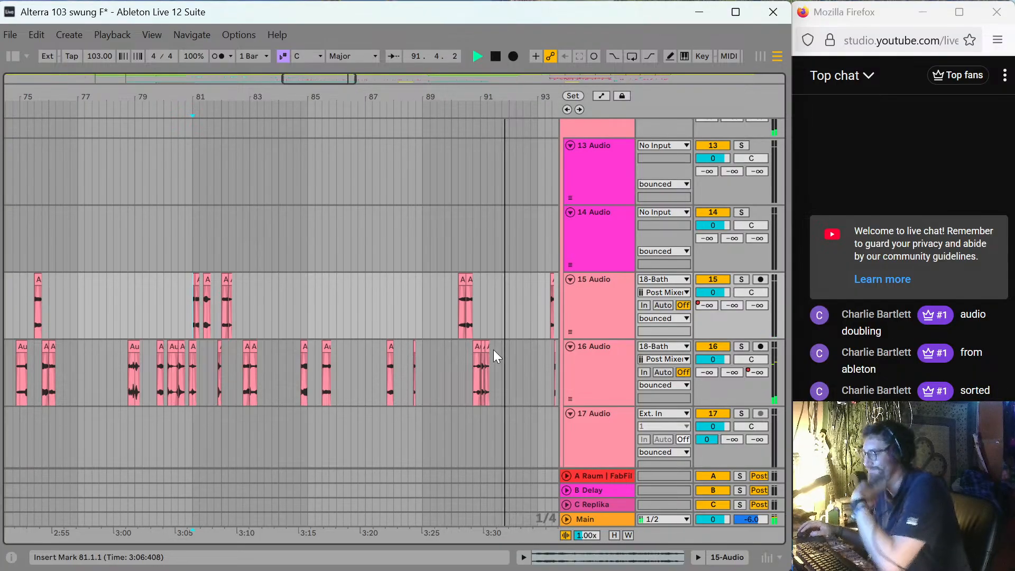
Open the short 15 Audio clip near bar 93 to inspect its waveform and settings, and close the clip view.
{"action": "key", "text": "minus"}
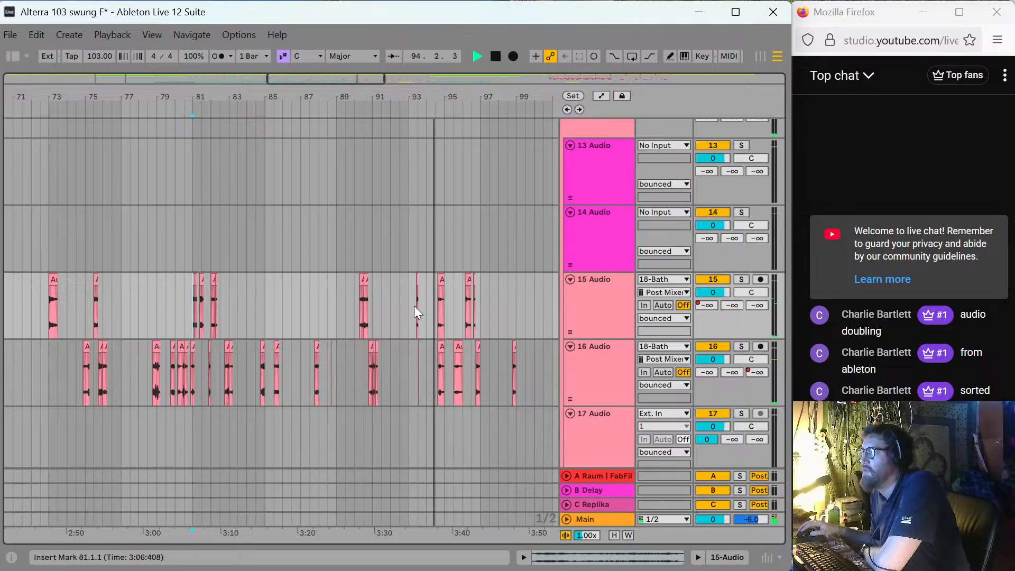
{"action": "double_click", "coordinate": [416, 282]}
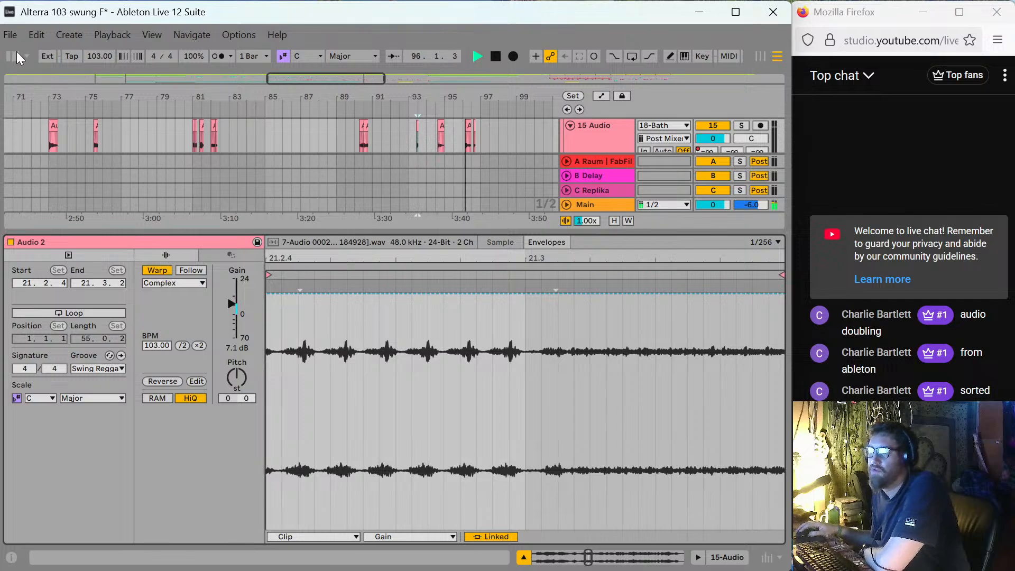
{"action": "double_click", "coordinate": [550, 232]}
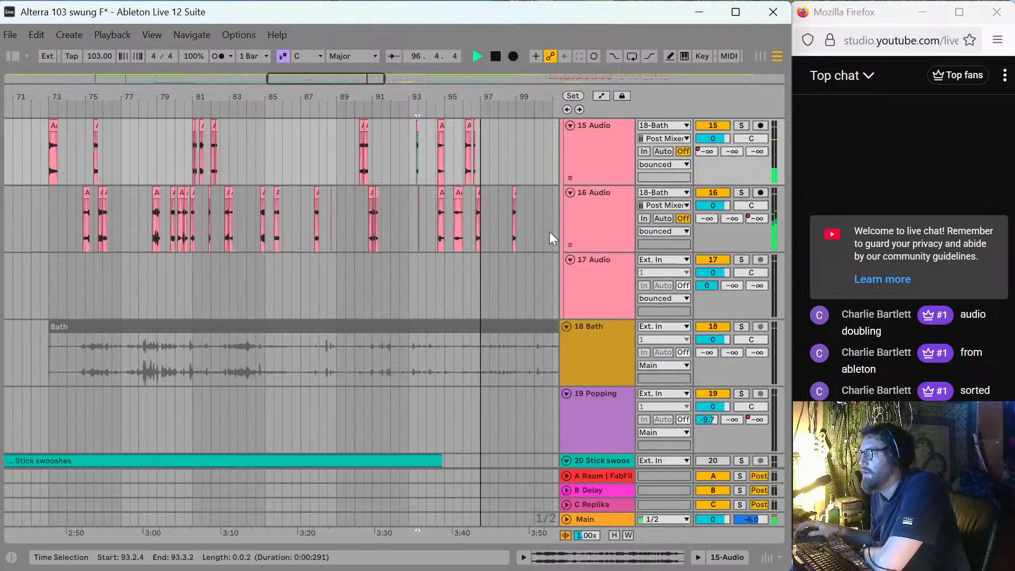
Place the insert marker at 96.3.1 on 17 Audio and review tracks 15 to 19 through bar 129.
{"action": "left_click", "coordinate": [475, 266]}
{"action": "key", "text": "minus"}
{"action": "key", "text": "minus"}
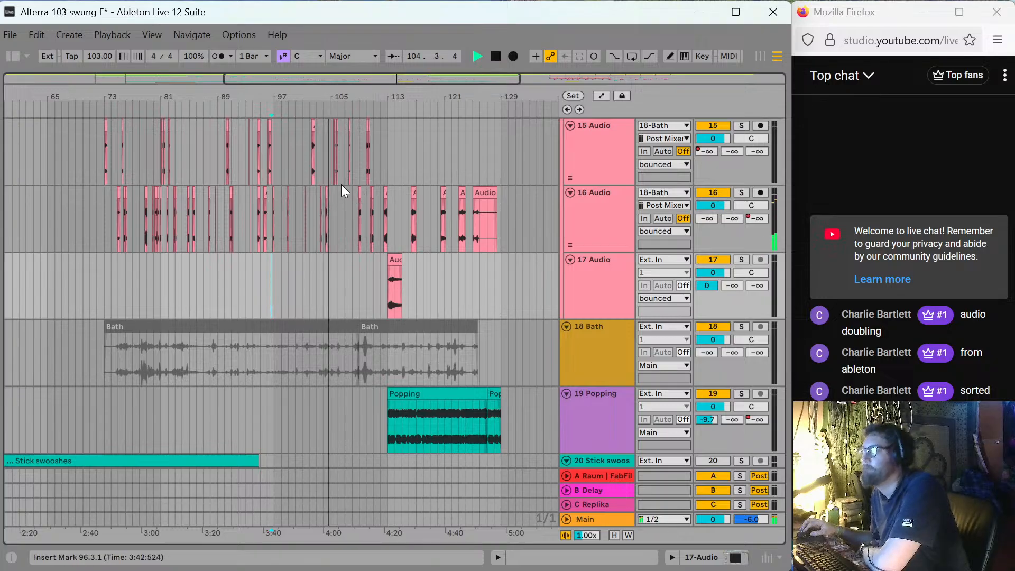
{"action": "scroll", "coordinate": [341, 184], "scroll_direction": "up", "scroll_amount": 2}
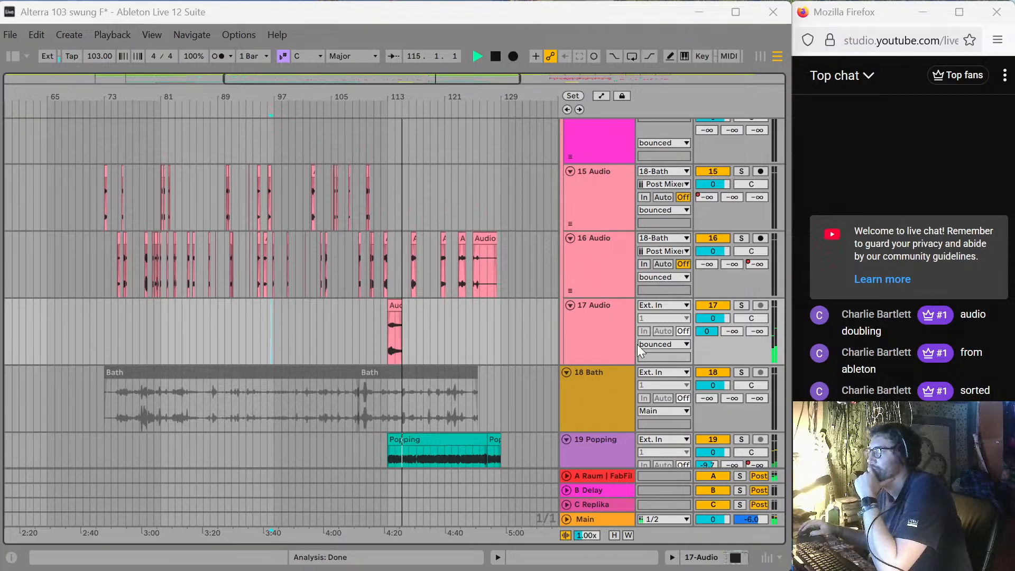
Select the 17 Audio clip at bar 113 and inspect it together with the neighbouring clips up to bar 129.
{"action": "left_click", "coordinate": [391, 304]}
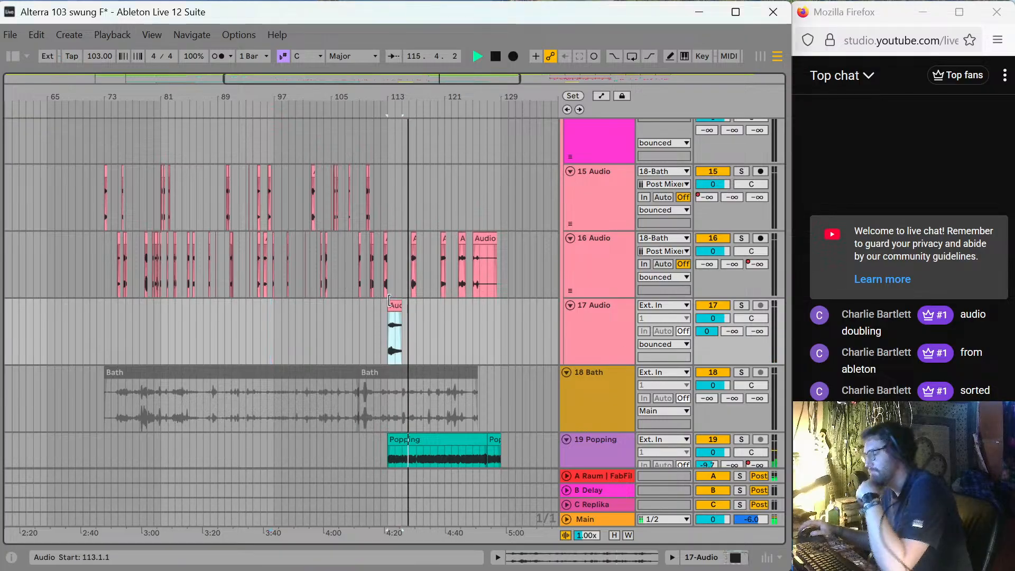
{"action": "scroll", "coordinate": [390, 304], "scroll_direction": "up", "scroll_amount": 3}
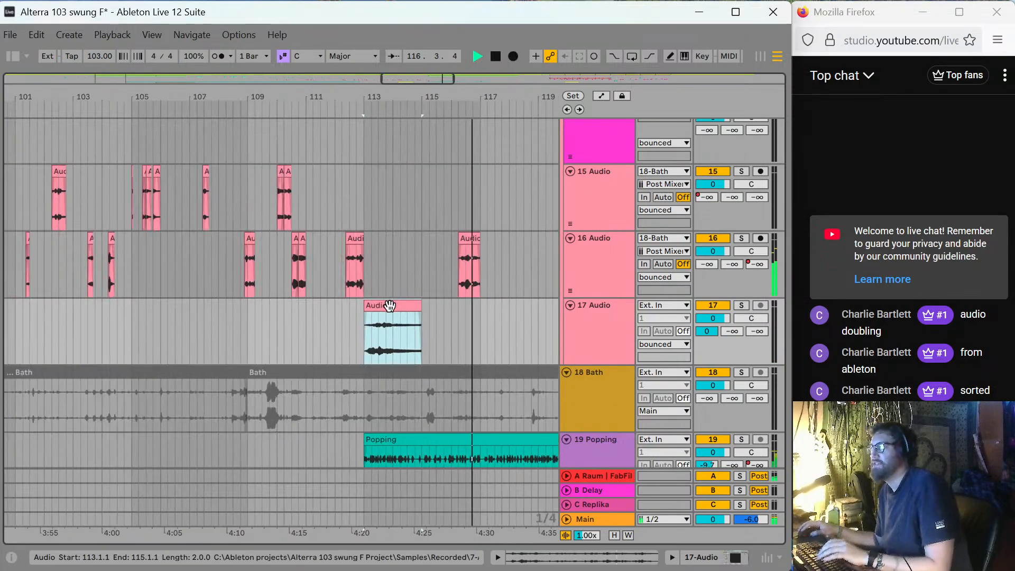
{"action": "scroll", "coordinate": [390, 305], "scroll_direction": "down", "scroll_amount": 3}
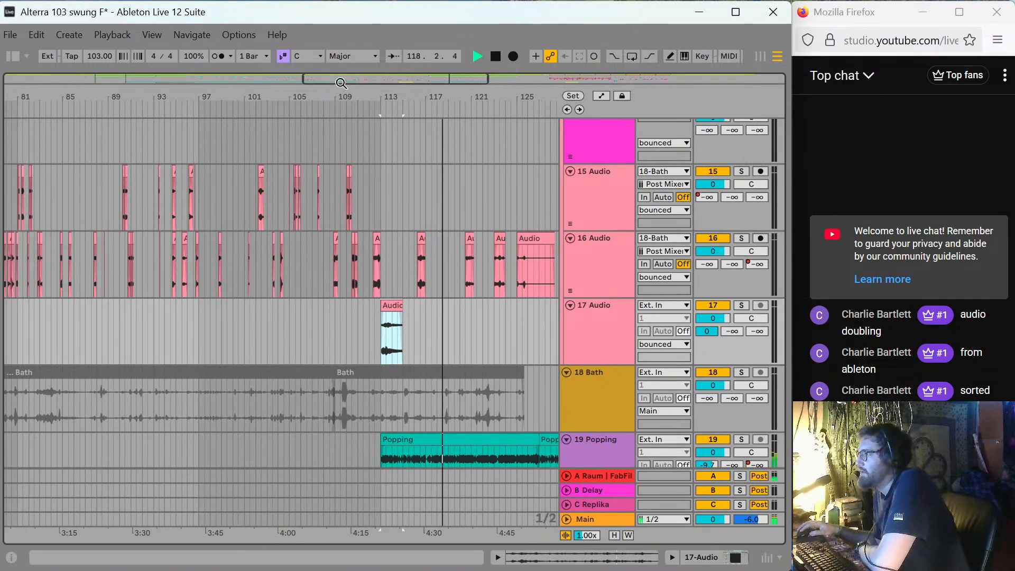
{"action": "left_click_drag", "start_coordinate": [341, 83], "coordinate": [403, 85]}
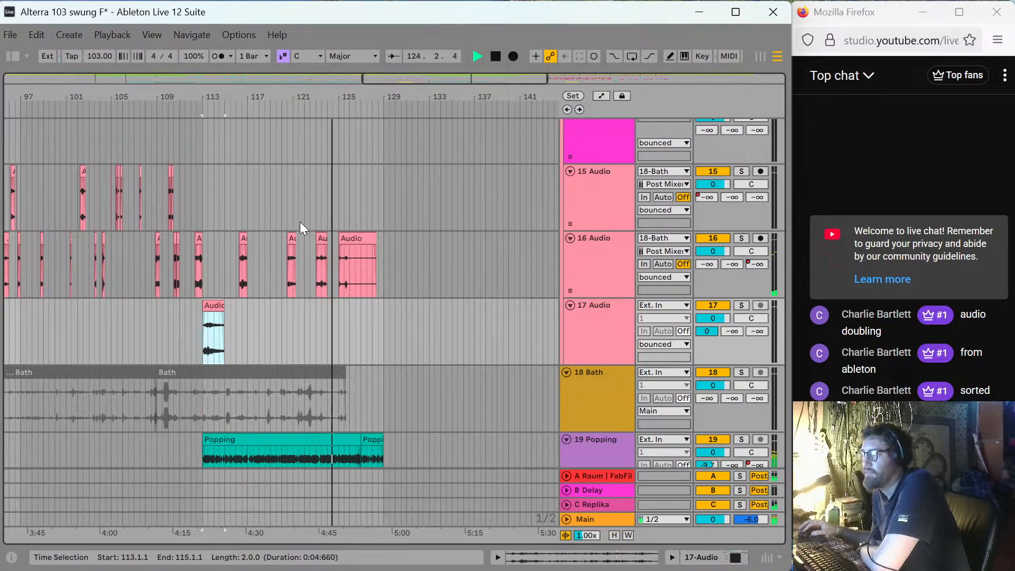
Check the last clip on 16 Audio near bar 125 and return to the swung 103 F track.
{"action": "scroll", "coordinate": [303, 226], "scroll_direction": "down", "scroll_amount": 1}
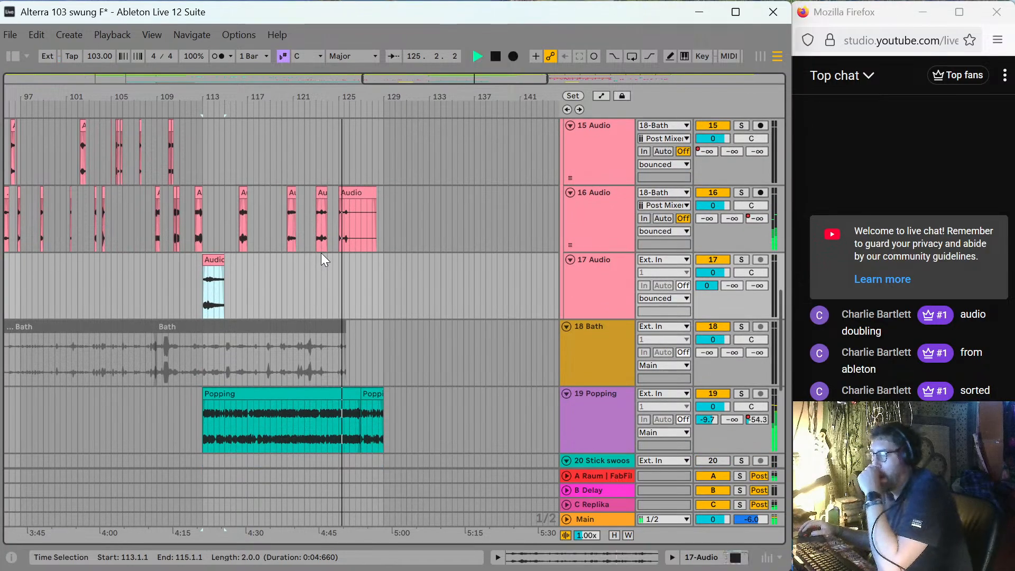
{"action": "left_click", "coordinate": [369, 248]}
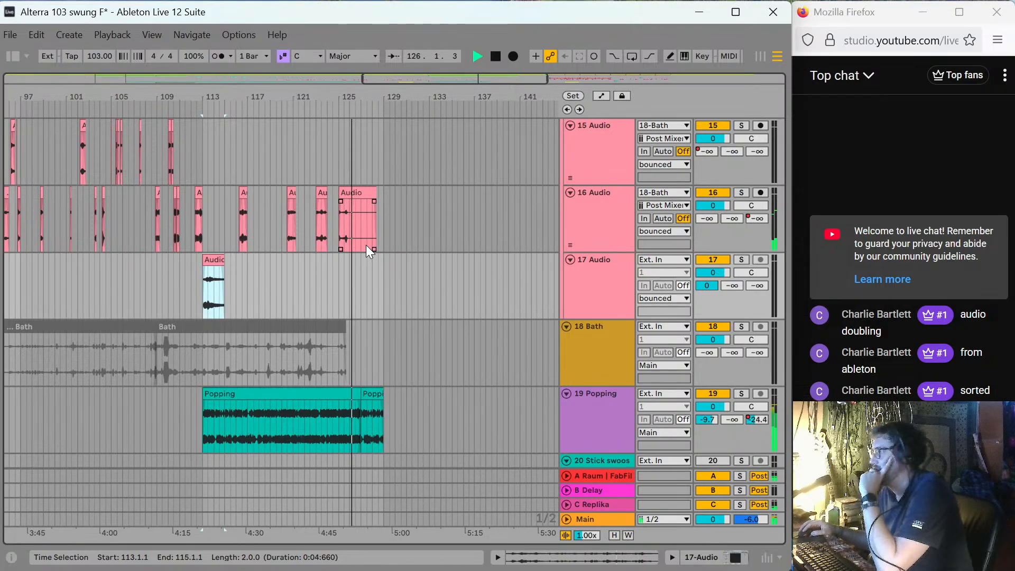
{"action": "scroll", "coordinate": [391, 246], "scroll_direction": "up", "scroll_amount": 8}
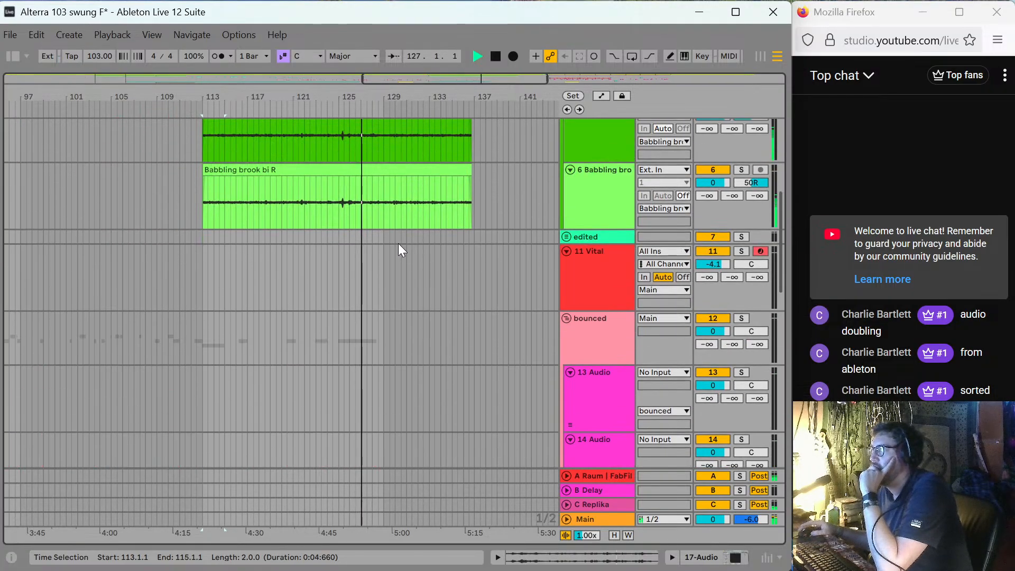
{"action": "scroll", "coordinate": [398, 243], "scroll_direction": "up", "scroll_amount": 6}
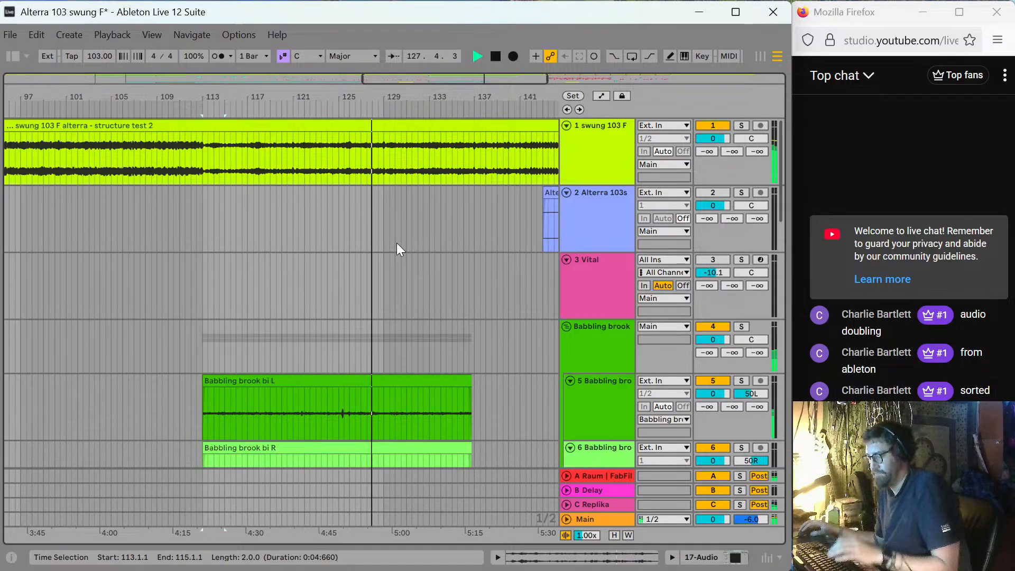
Review bars 105 to 177 during playback and place the insert marker at 135.1.1 on the Babbling brook bi L clip.
{"action": "scroll", "coordinate": [398, 242], "scroll_direction": "down", "scroll_amount": 2, "text": "ctrl"}
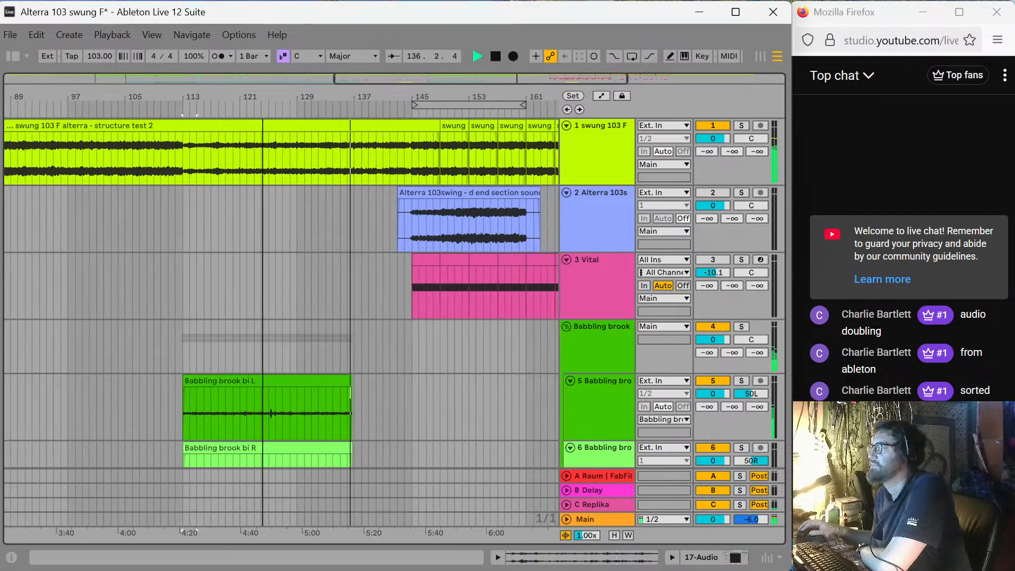
{"action": "left_click_drag", "start_coordinate": [444, 78], "coordinate": [501, 79]}
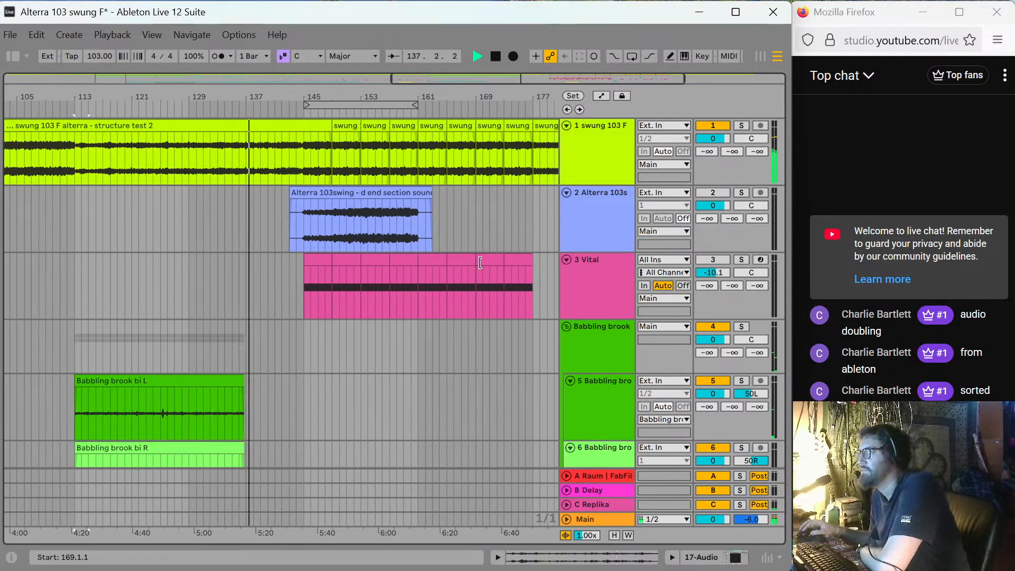
{"action": "scroll", "coordinate": [211, 324], "scroll_direction": "down", "scroll_amount": 3}
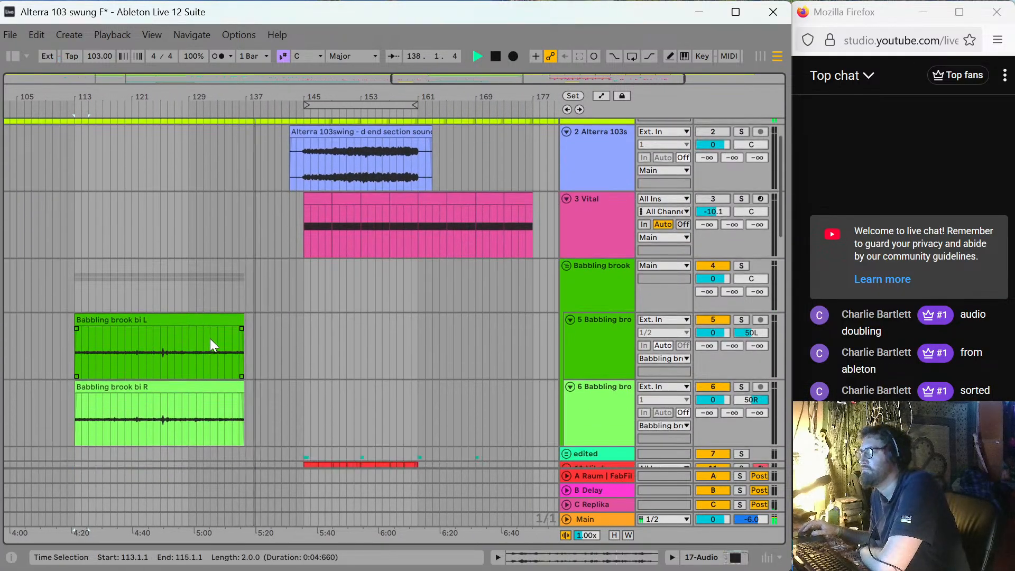
{"action": "left_click", "coordinate": [233, 343]}
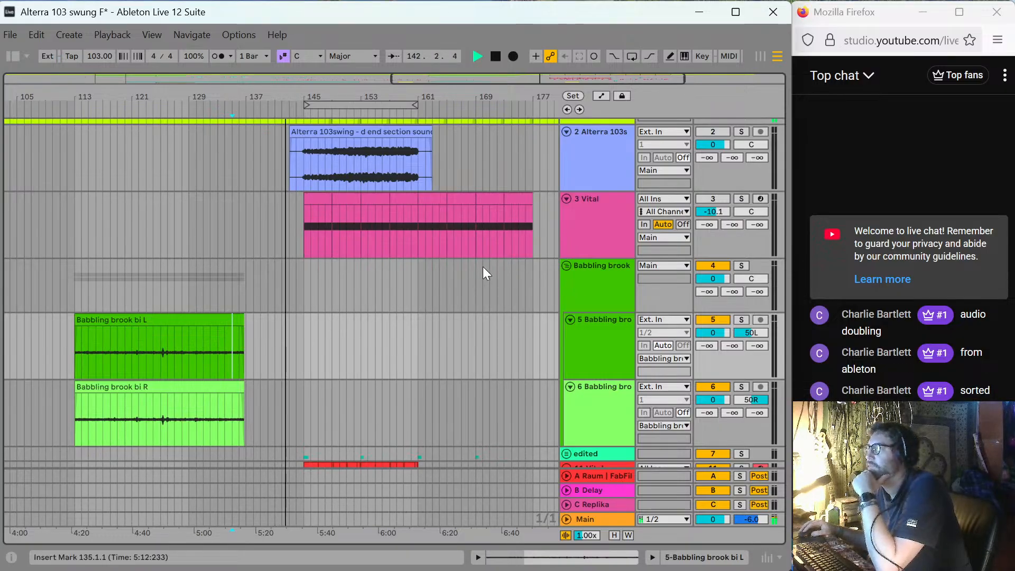
{"action": "scroll", "coordinate": [462, 277], "scroll_direction": "up", "scroll_amount": 2}
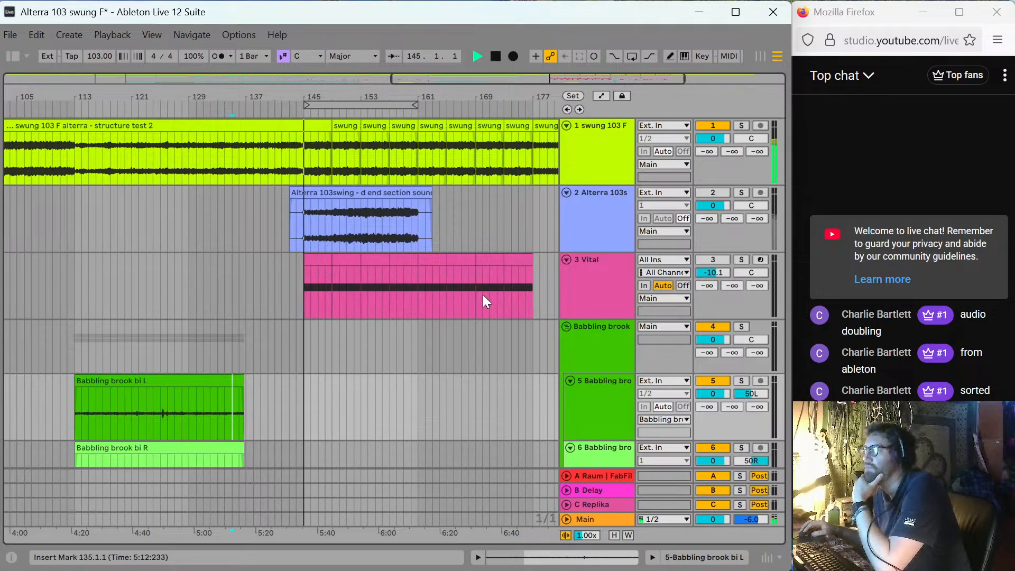
Deactivate the 11 Vital track during playback, and review the bounced audio tracks below it through bar 177.
{"action": "scroll", "coordinate": [374, 280], "scroll_direction": "down", "scroll_amount": 2}
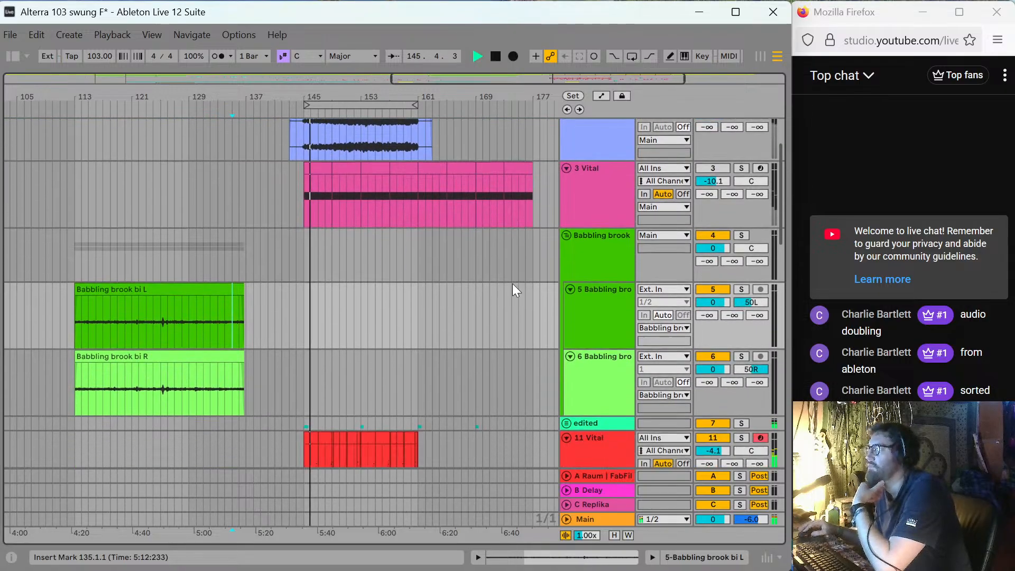
{"action": "scroll", "coordinate": [515, 290], "scroll_direction": "down", "scroll_amount": 4}
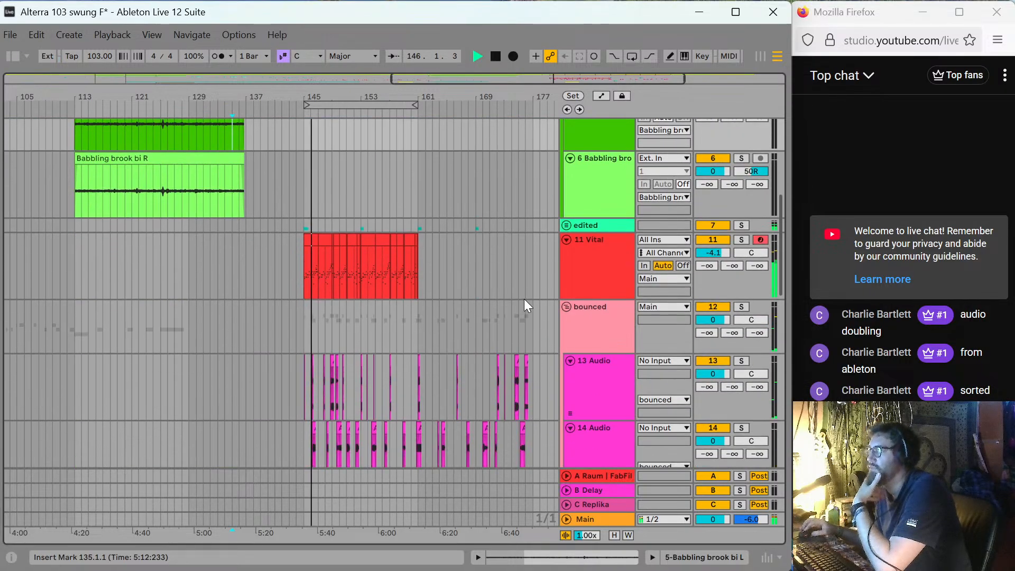
{"action": "left_click", "coordinate": [713, 239]}
{"action": "scroll", "coordinate": [299, 365], "scroll_direction": "down", "scroll_amount": 2}
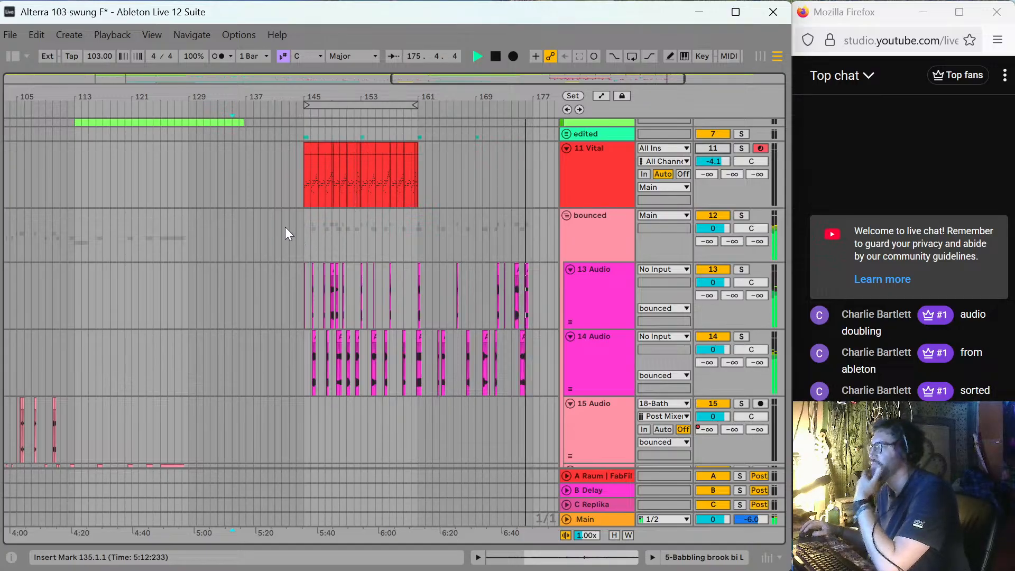
{"action": "scroll", "coordinate": [334, 221], "scroll_direction": "up", "scroll_amount": 12}
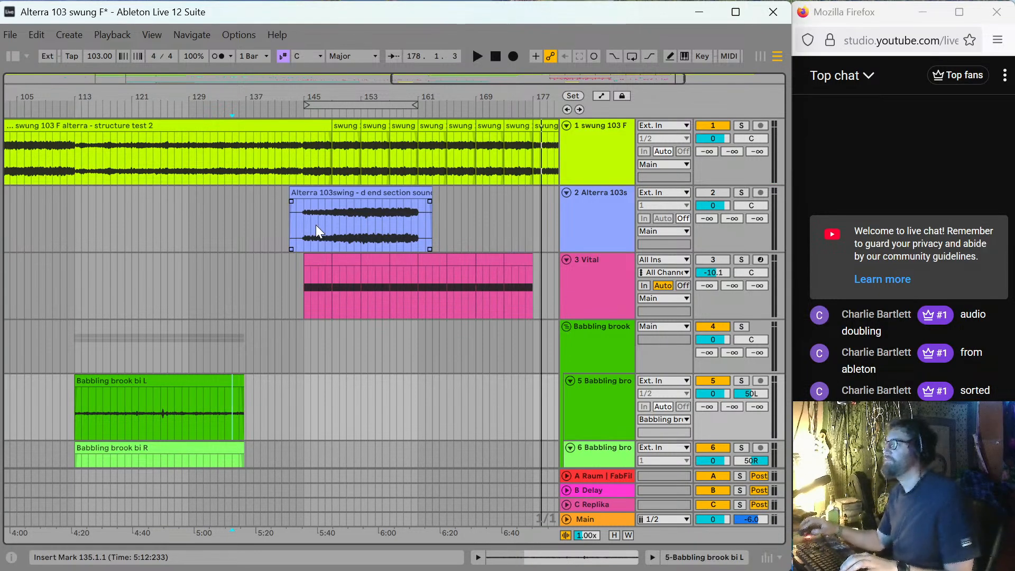
Place the insert marker at 130.1.1 on the Alterra 103s track and survey the tracks across the whole arrangement.
{"action": "left_click", "coordinate": [195, 189]}
{"action": "key", "text": "minus"}
{"action": "key", "text": "minus"}
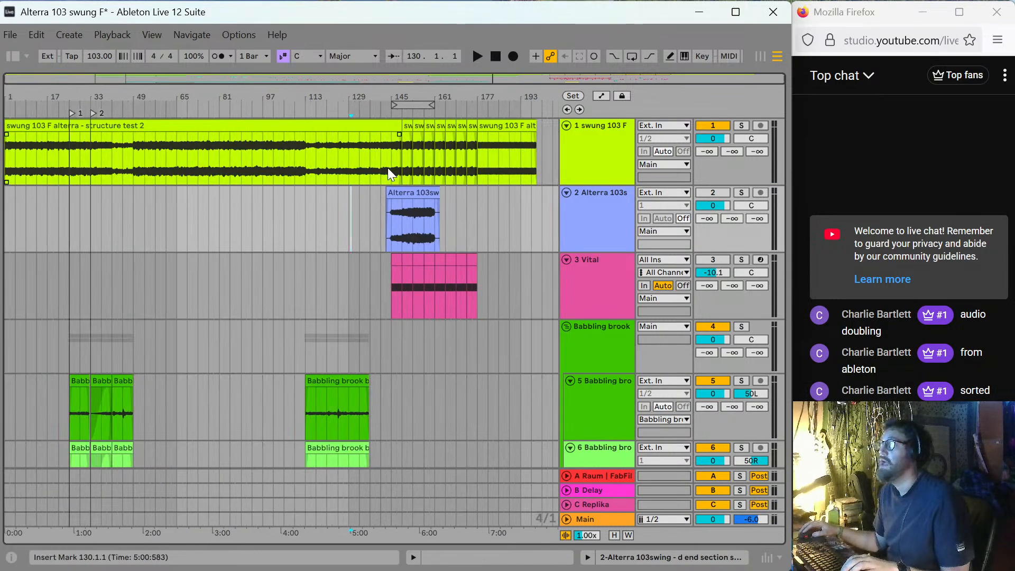
{"action": "scroll", "coordinate": [416, 269], "scroll_direction": "down", "scroll_amount": 5}
{"action": "scroll", "coordinate": [417, 293], "scroll_direction": "up", "scroll_amount": 5}
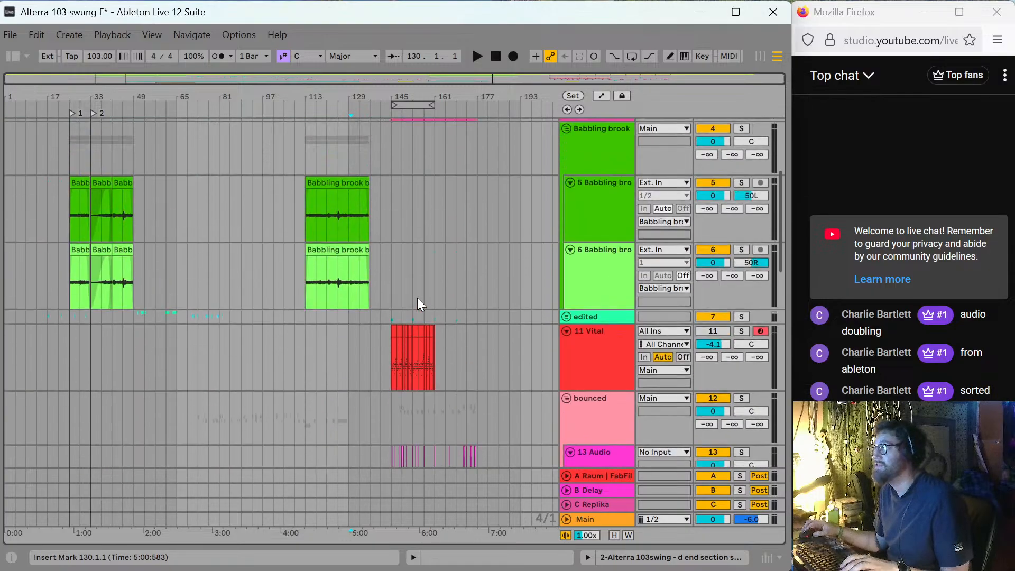
Place the insert marker at 145.1.1 on 3 Vital and examine the end section from bar 129 to 177 up close.
{"action": "left_click", "coordinate": [392, 299]}
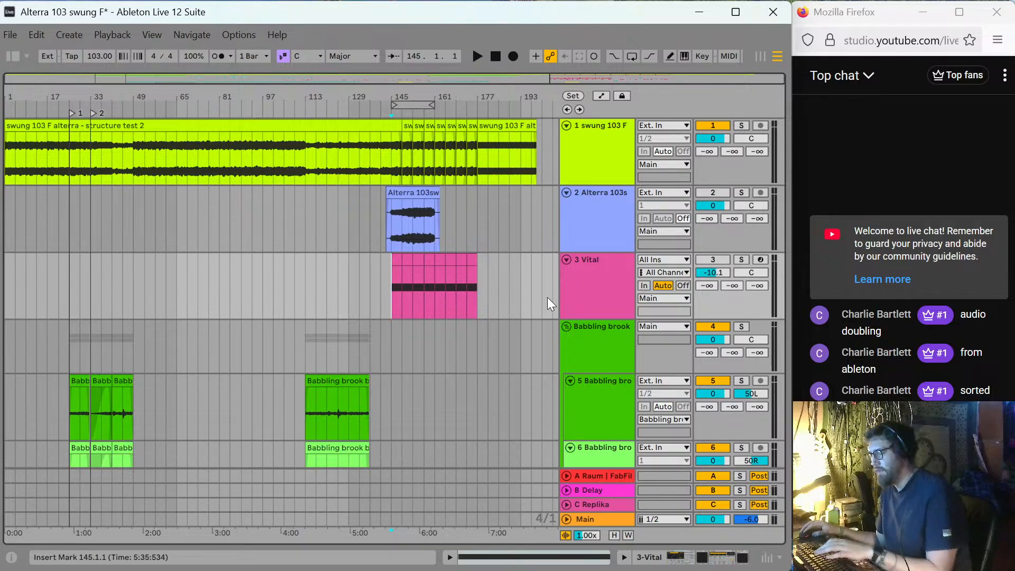
{"action": "key", "text": "plus"}
{"action": "key", "text": "plus"}
{"action": "left_click_drag", "start_coordinate": [439, 76], "coordinate": [511, 74]}
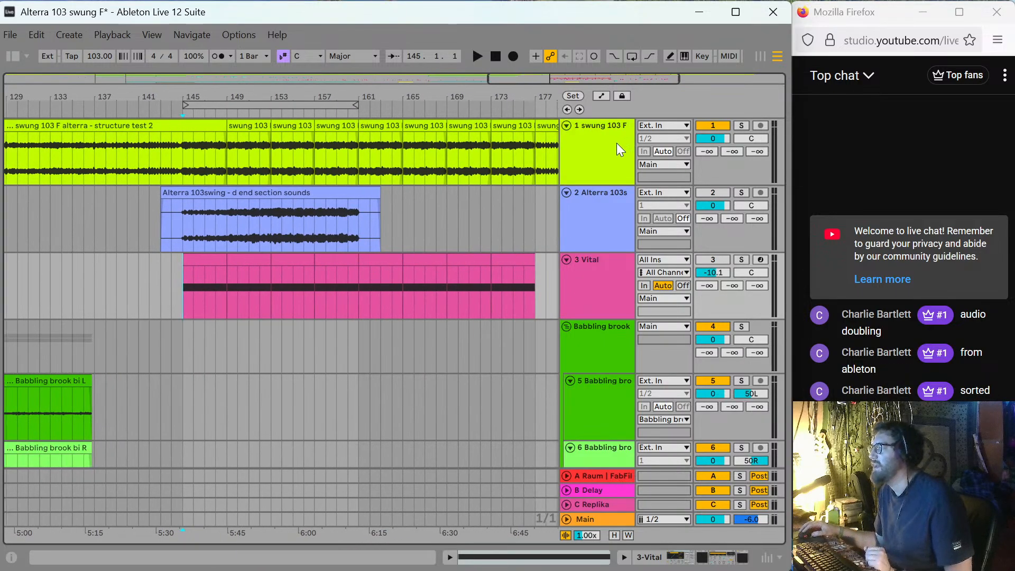
{"action": "left_click_drag", "start_coordinate": [544, 83], "coordinate": [545, 82]}
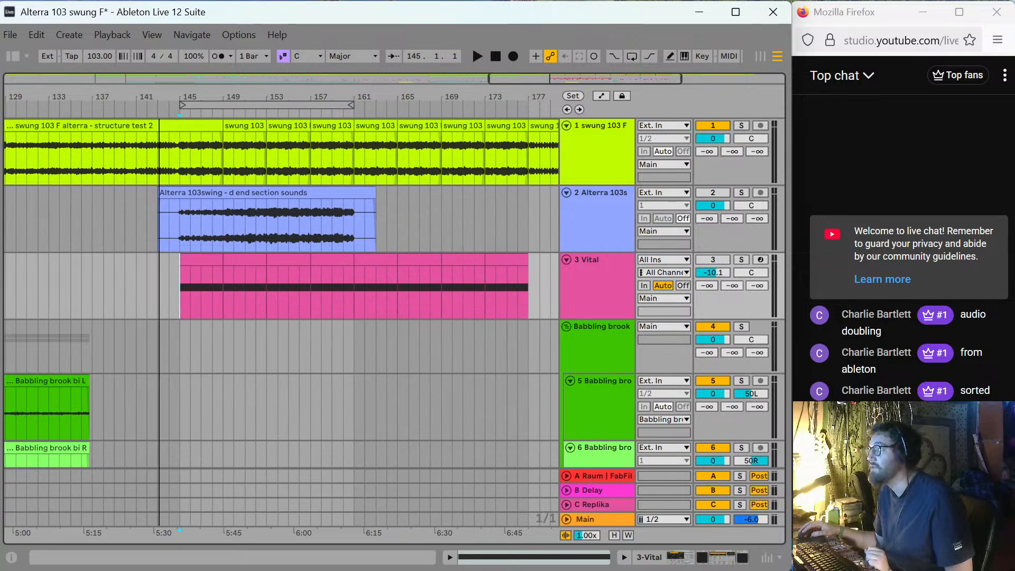
Place the insert marker at 145.1.1 on 11 Vital and select its clips from bar 145 to 161.
{"action": "scroll", "coordinate": [288, 406], "scroll_direction": "down", "scroll_amount": 6}
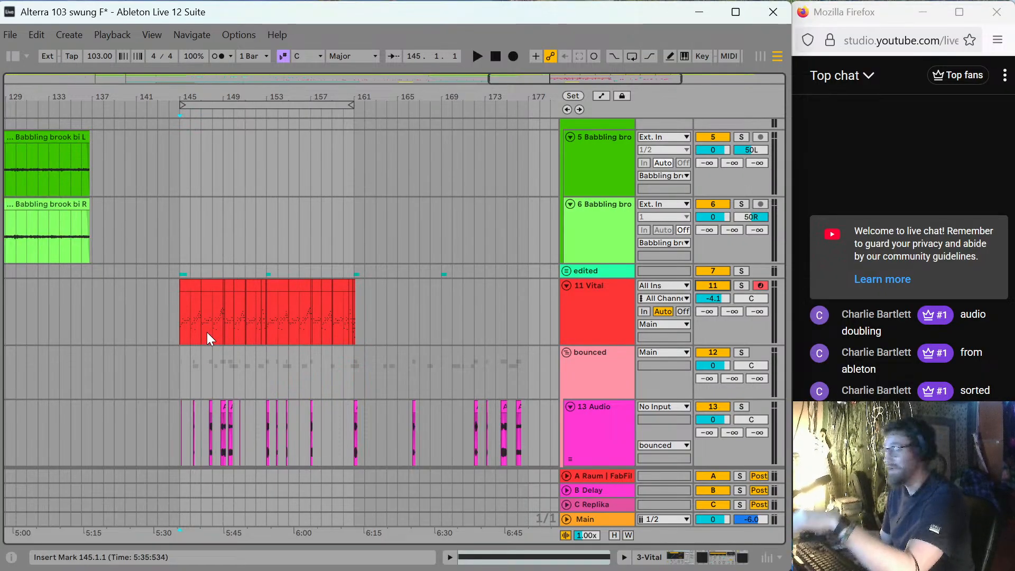
{"action": "left_click", "coordinate": [176, 335]}
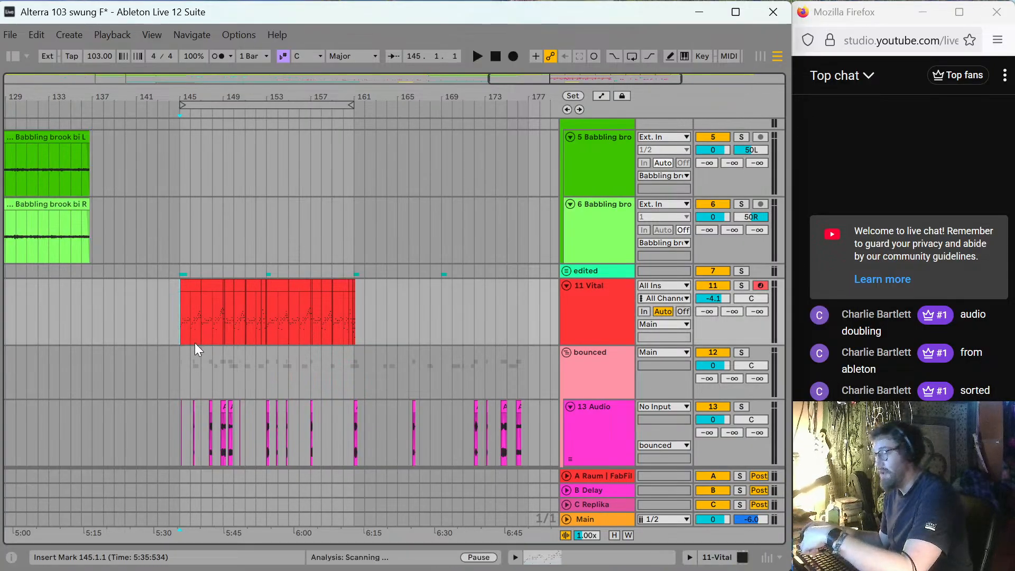
{"action": "key", "text": "plus"}
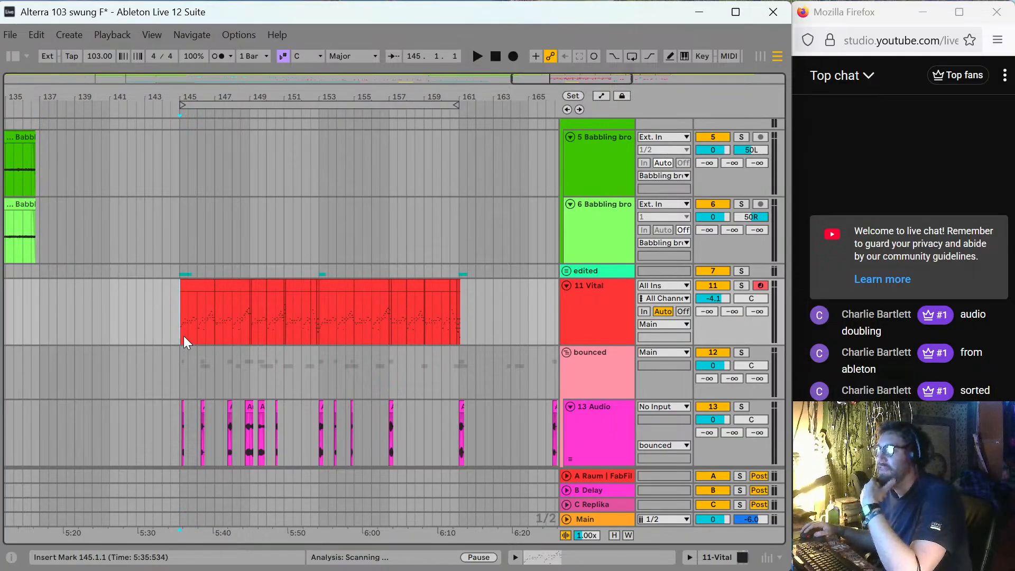
{"action": "left_click_drag", "start_coordinate": [183, 331], "coordinate": [460, 321]}
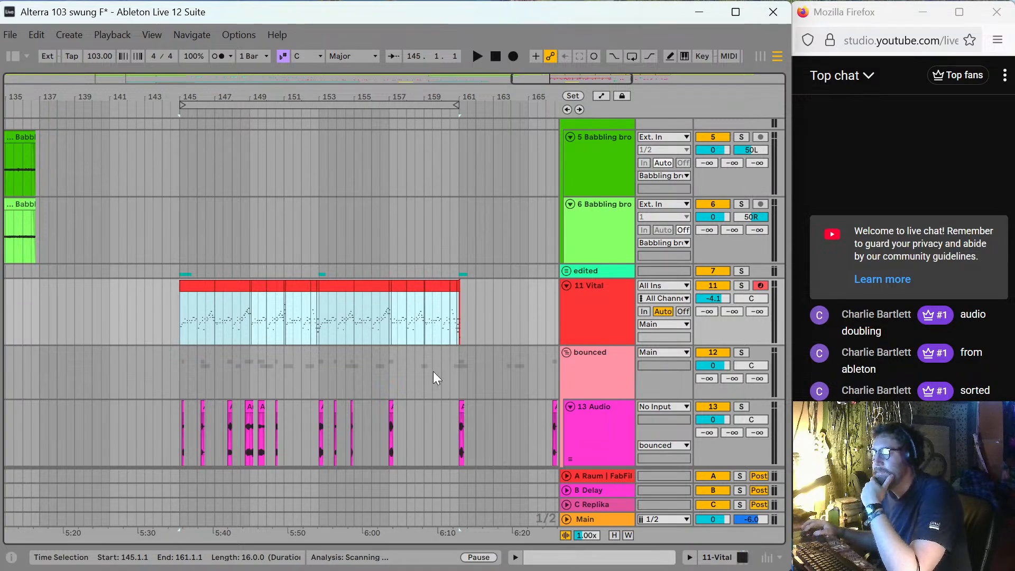
Check the first 11 Vital clip at bar 145 on its own, and reselect the whole range up to bar 161.
{"action": "left_click", "coordinate": [191, 282]}
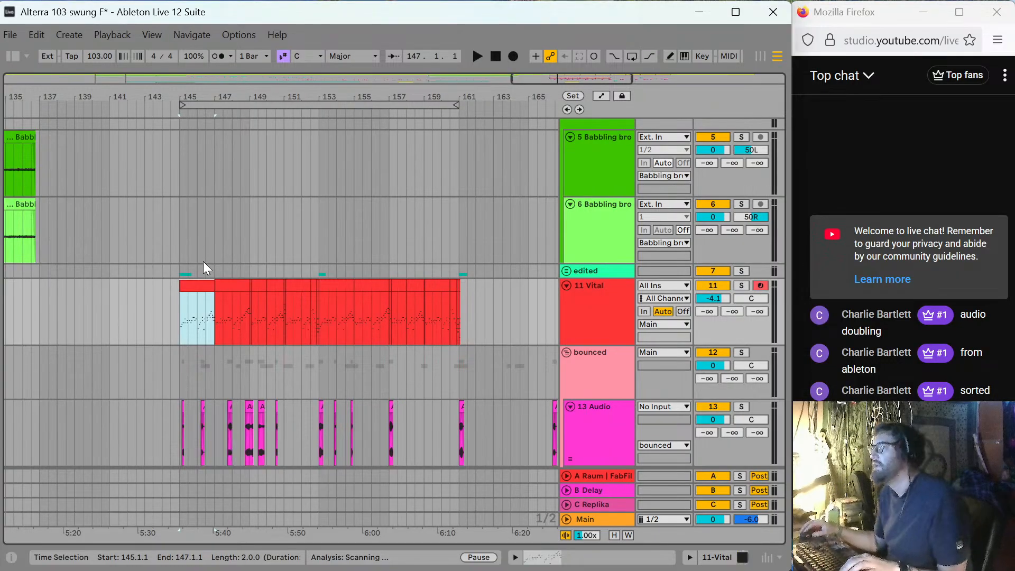
{"action": "left_click", "coordinate": [179, 309]}
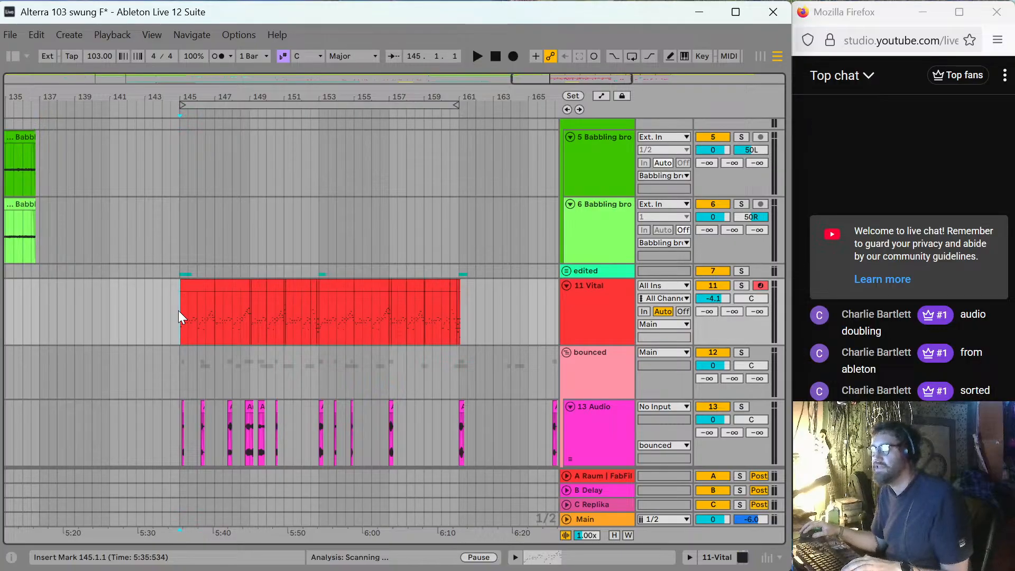
{"action": "left_click_drag", "start_coordinate": [179, 310], "coordinate": [460, 300]}
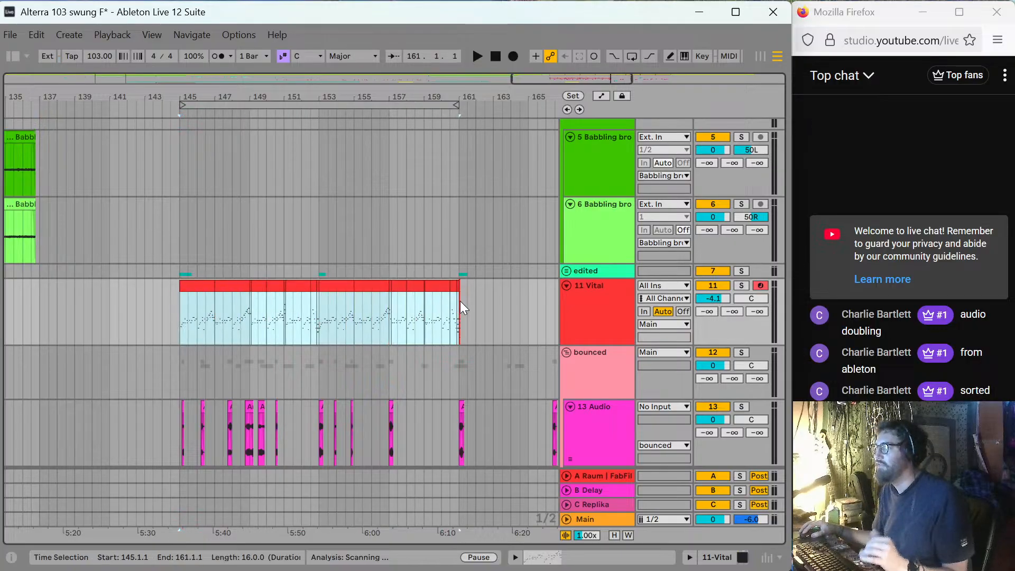
Play the 11 Vital section from 145.1.1 past bar 161, stop, and return the insert marker to 145.1.1.
{"action": "left_click", "coordinate": [181, 328]}
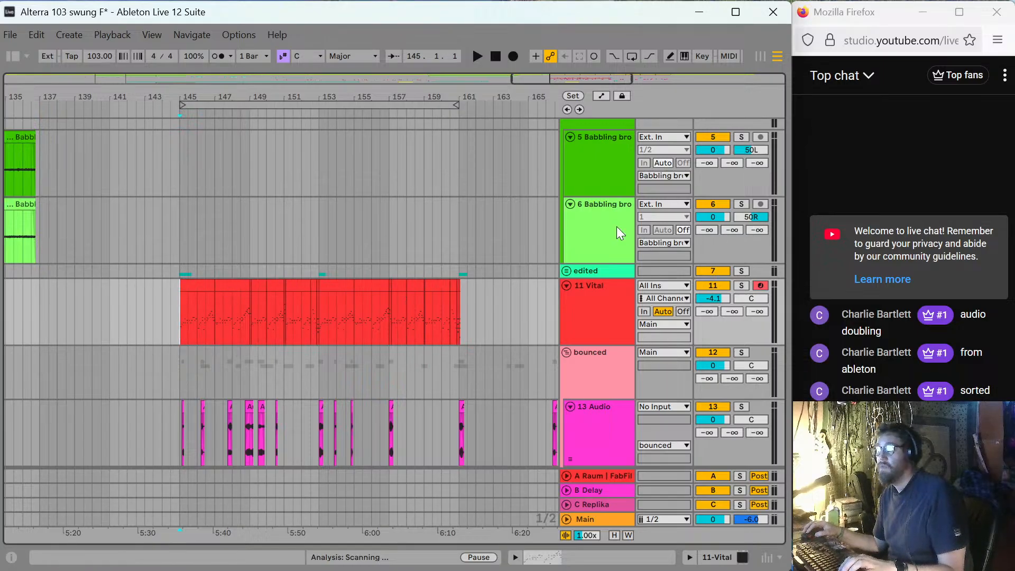
{"action": "key", "text": "space"}
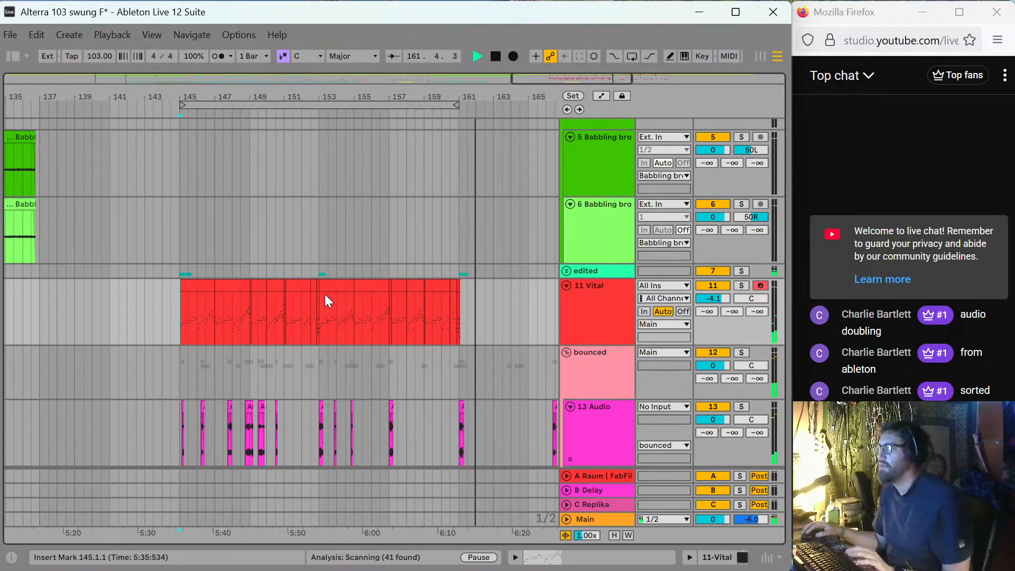
{"action": "key", "text": "space"}
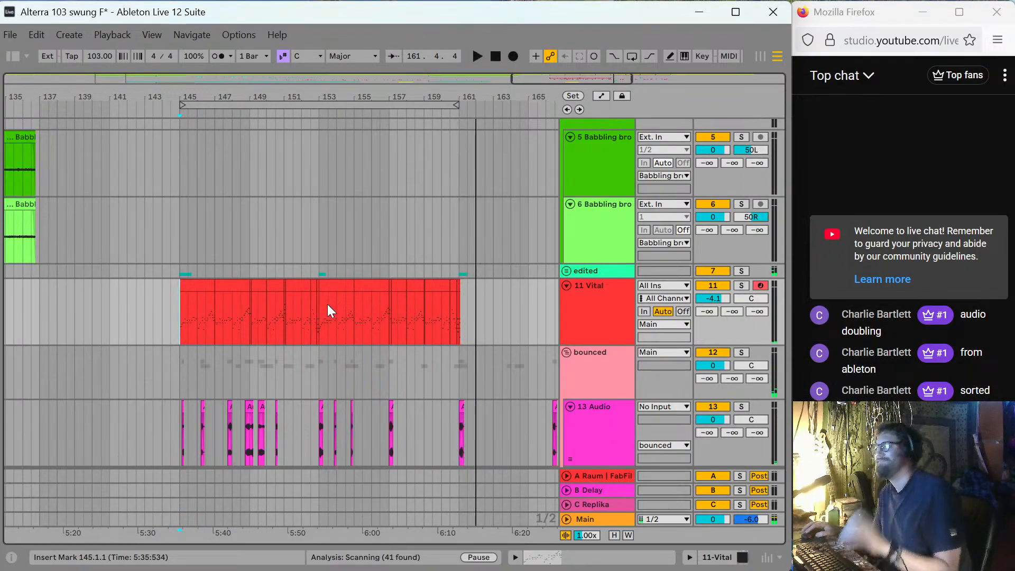
{"action": "left_click", "coordinate": [184, 306]}
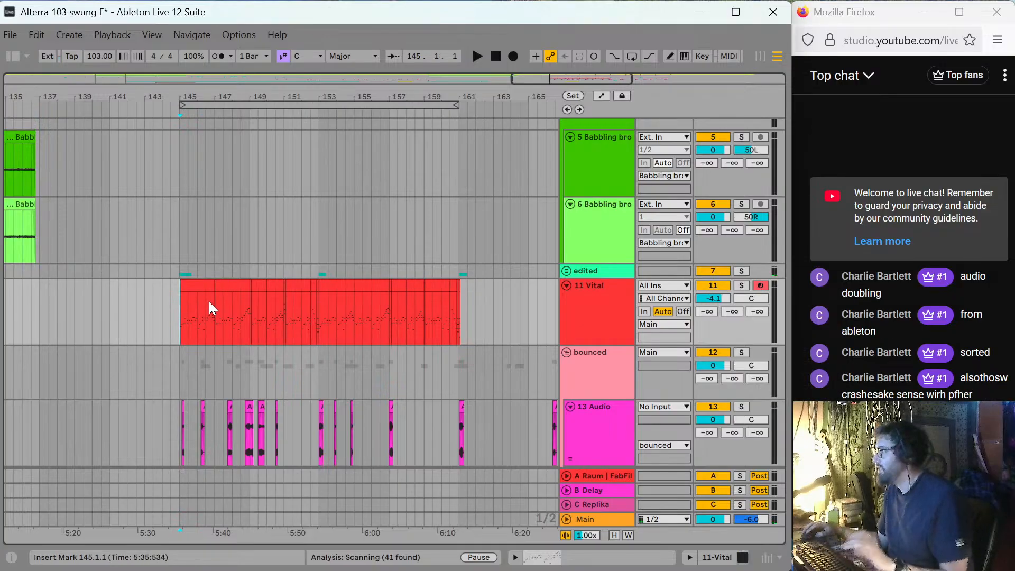
Open the first 11 Vital clip at bar 145 in the MIDI note editor.
{"action": "key", "text": "plus"}
{"action": "key", "text": "plus"}
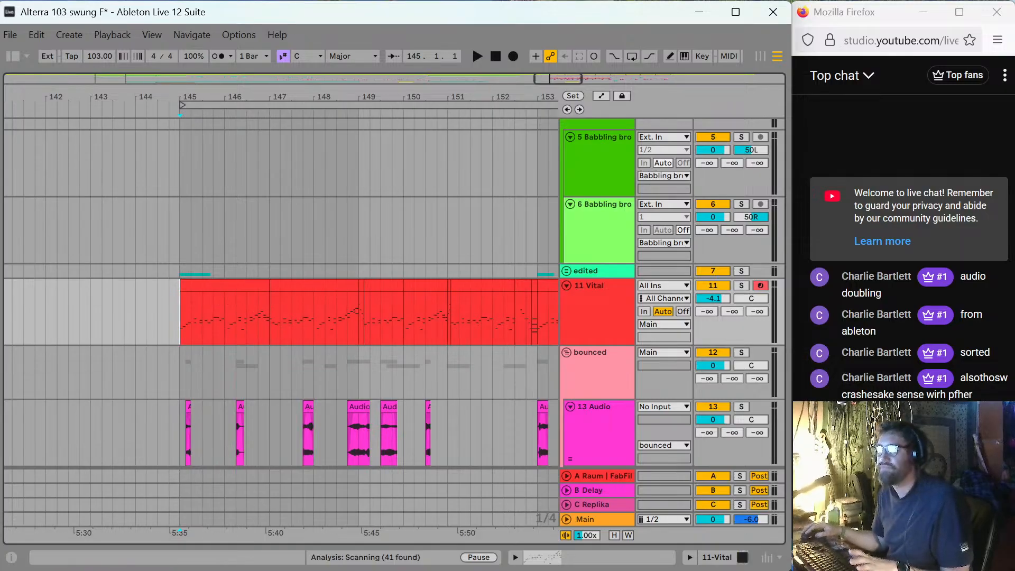
{"action": "double_click", "coordinate": [238, 283]}
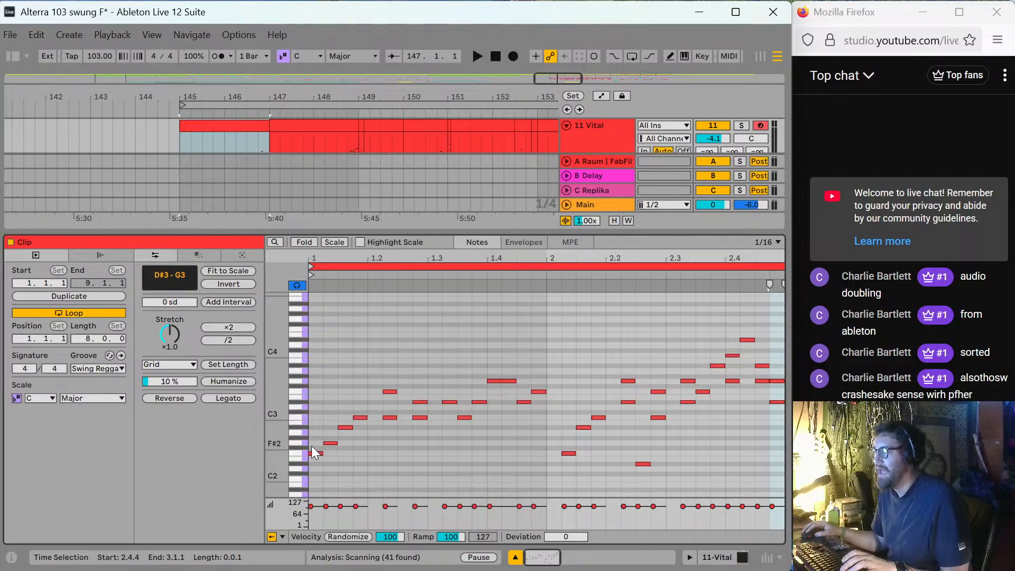
Try adding F2 notes at 1.1.4 and 1.2.2 in the Vital clip, remove both, and close the clip view.
{"action": "key", "text": "b"}
{"action": "left_click", "coordinate": [360, 453]}
{"action": "left_click", "coordinate": [385, 453]}
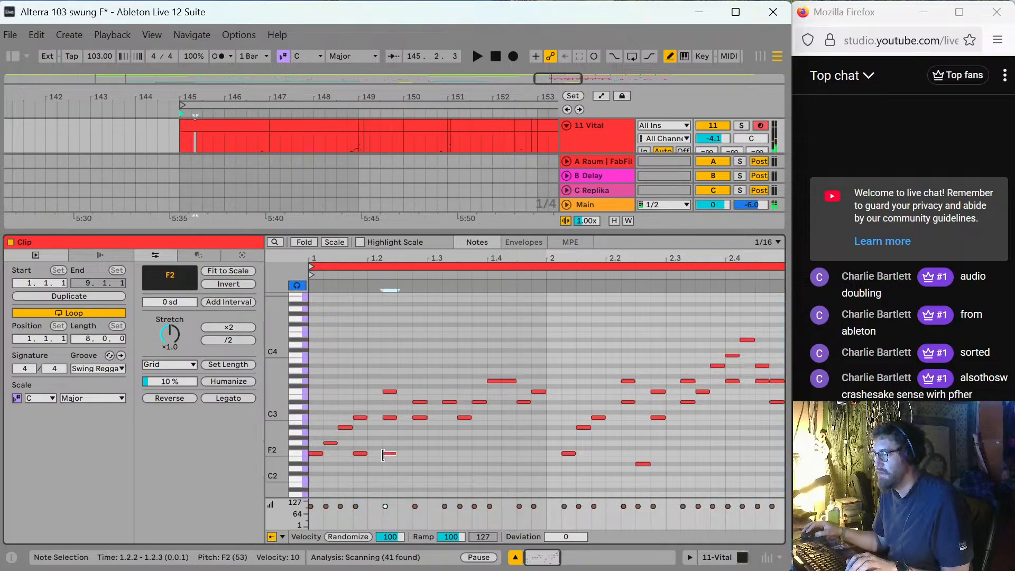
{"action": "left_click", "coordinate": [385, 453]}
{"action": "left_click", "coordinate": [361, 453]}
{"action": "key", "text": "b"}
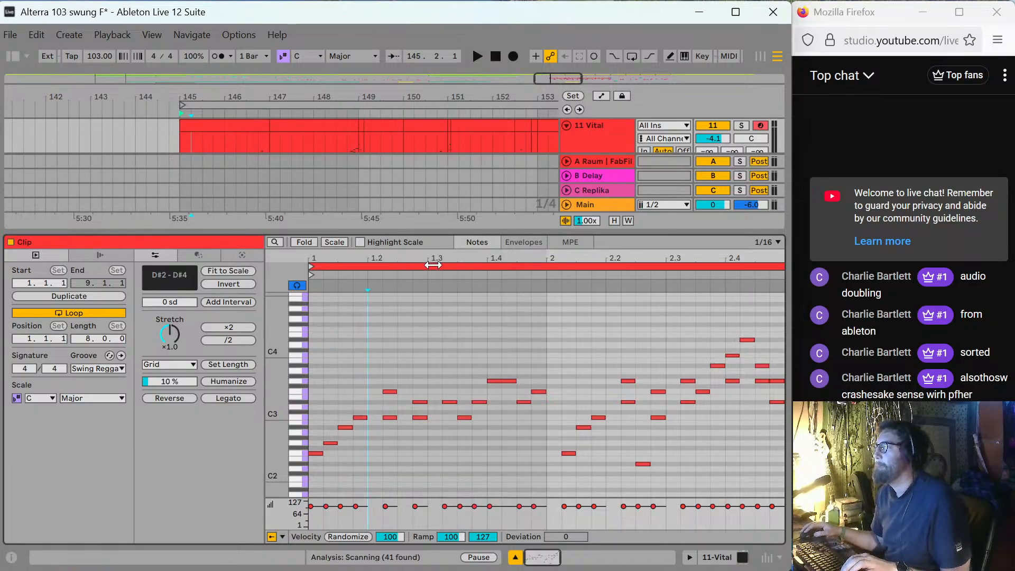
{"action": "key", "text": "ctrl+alt+l"}
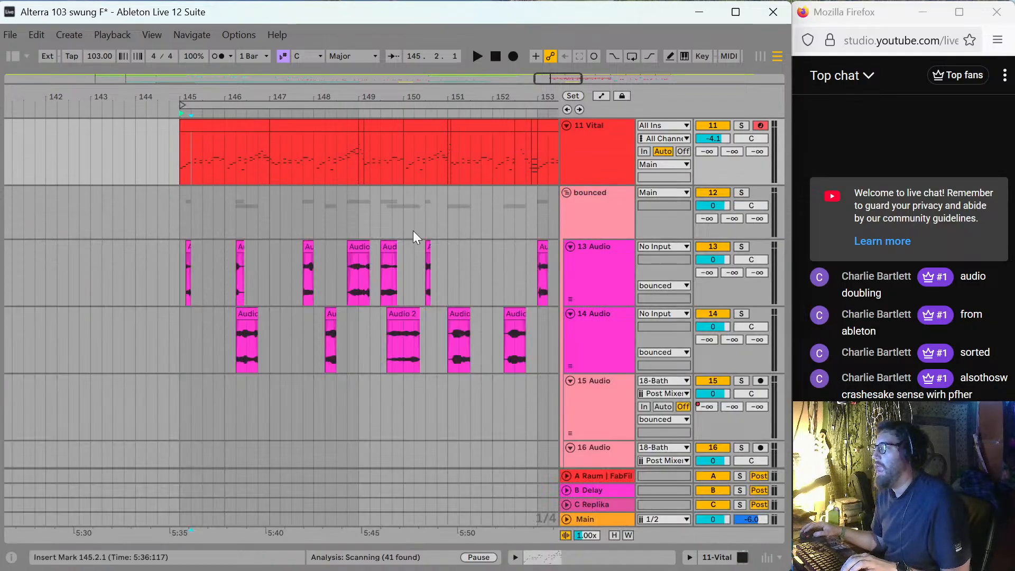
Reopen the 11 Vital clip at bar 145 and audition the F2 key and the keys just above it on the piano roll.
{"action": "double_click", "coordinate": [210, 121]}
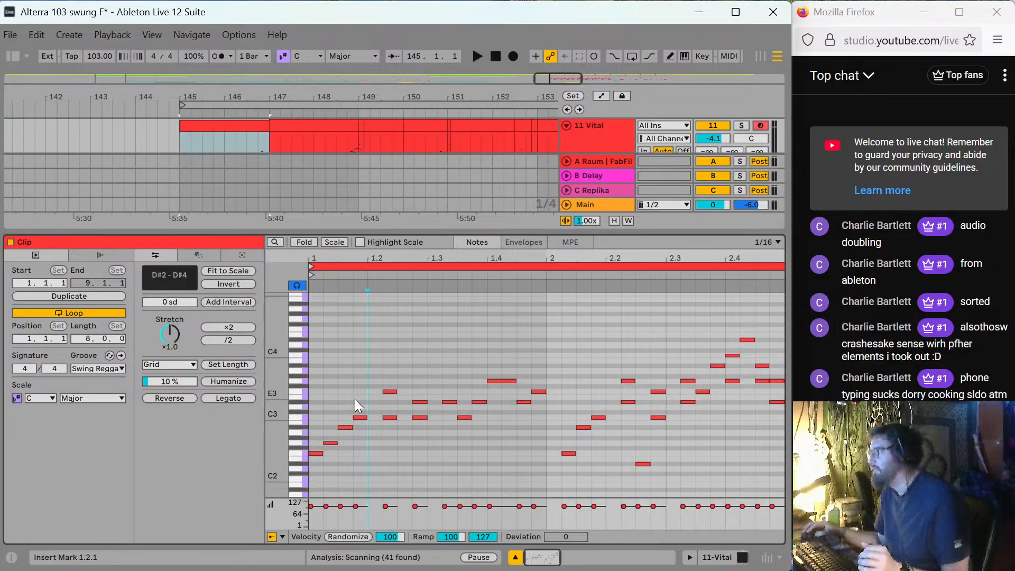
{"action": "left_click", "coordinate": [387, 392]}
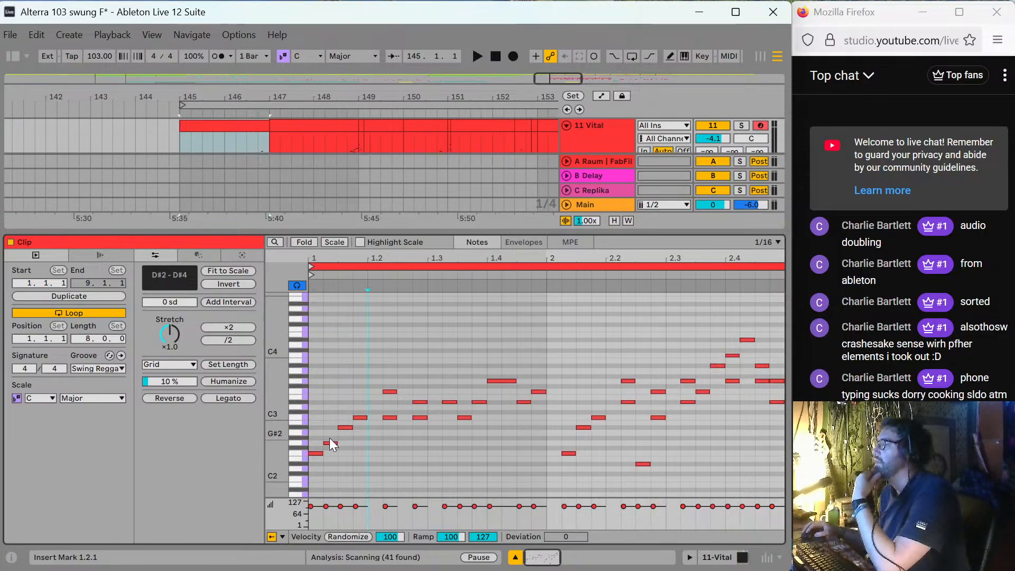
{"action": "left_click", "coordinate": [300, 453]}
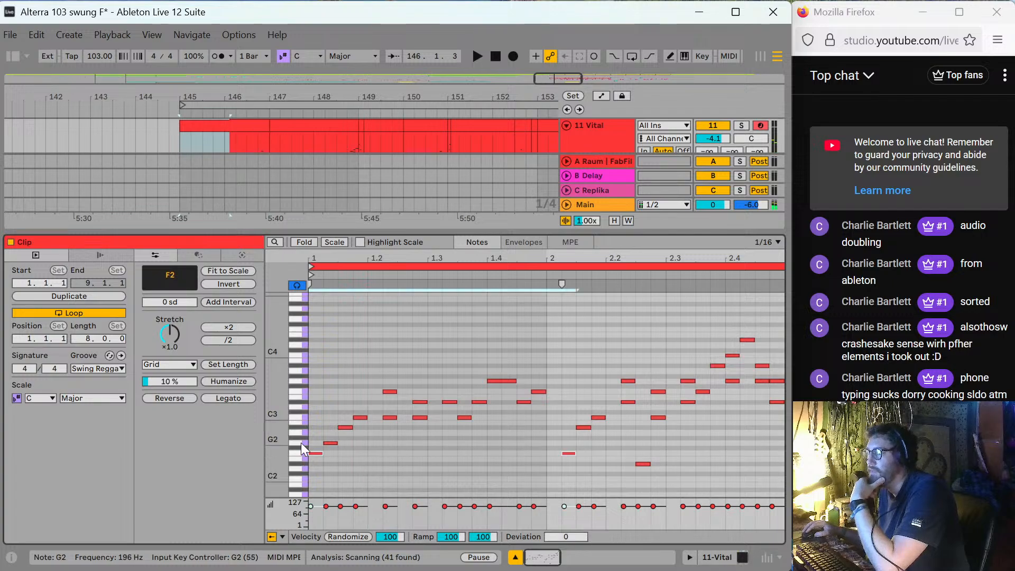
{"action": "left_click", "coordinate": [303, 431]}
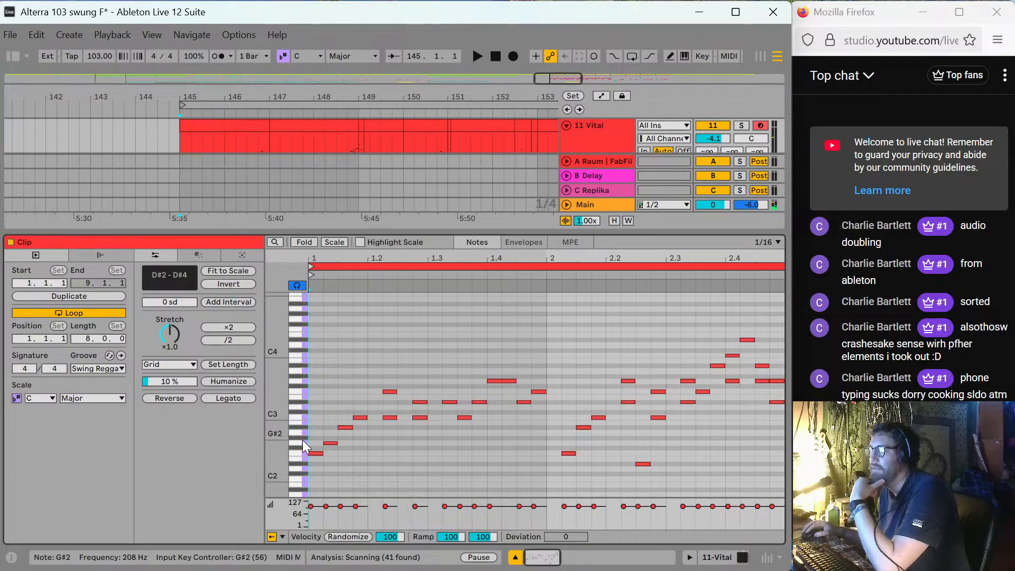
{"action": "left_click", "coordinate": [303, 439]}
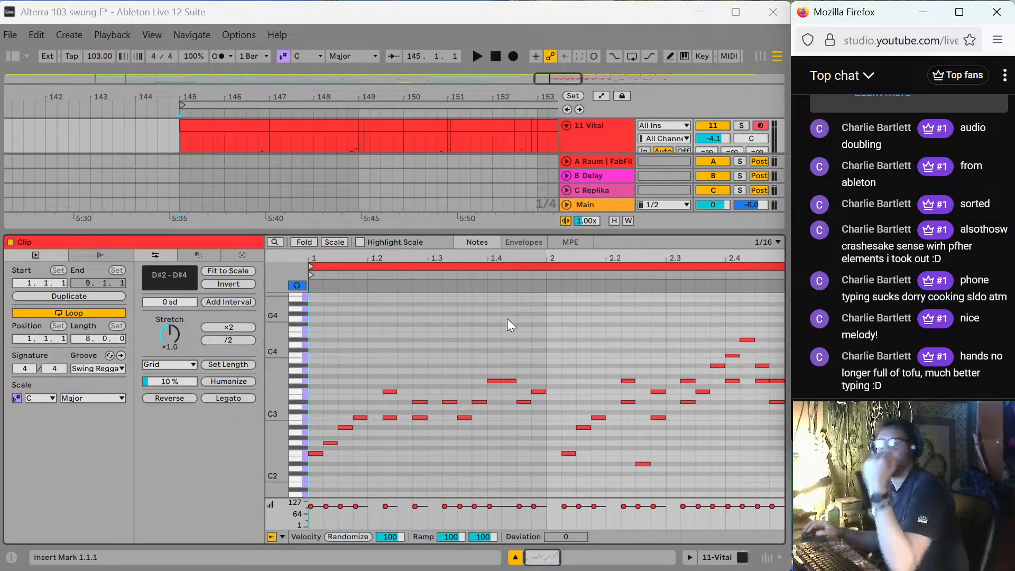
Close the clip view and show the groove pool with its name column wide enough to read the full groove names.
{"action": "double_click", "coordinate": [332, 233]}
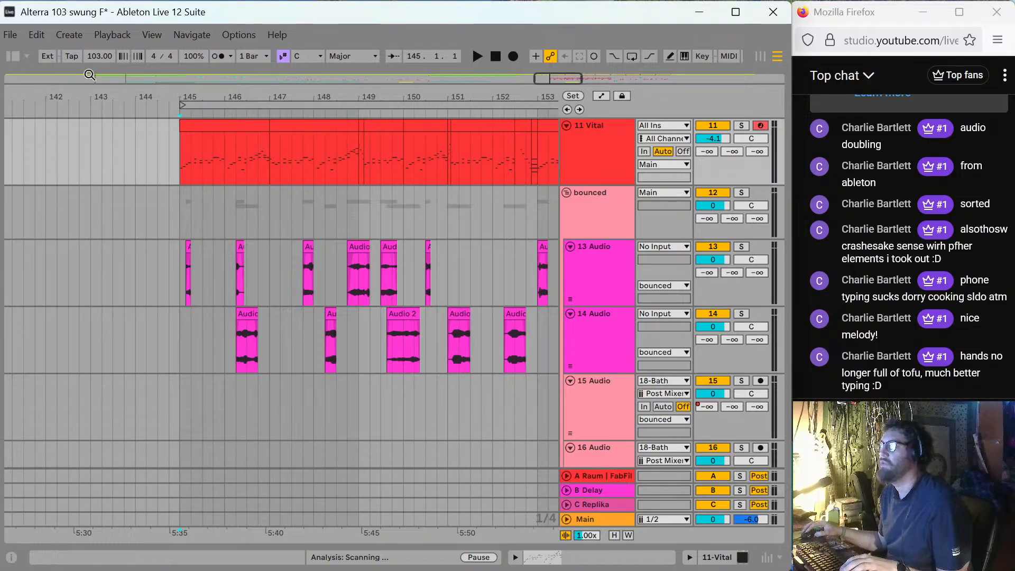
{"action": "left_click", "coordinate": [14, 56]}
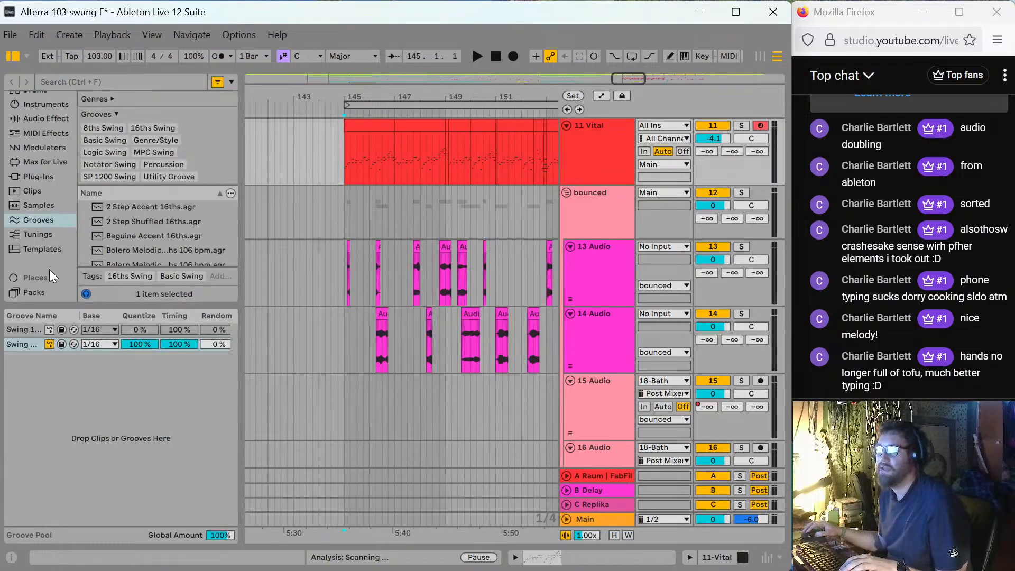
{"action": "left_click_drag", "start_coordinate": [80, 315], "coordinate": [124, 316]}
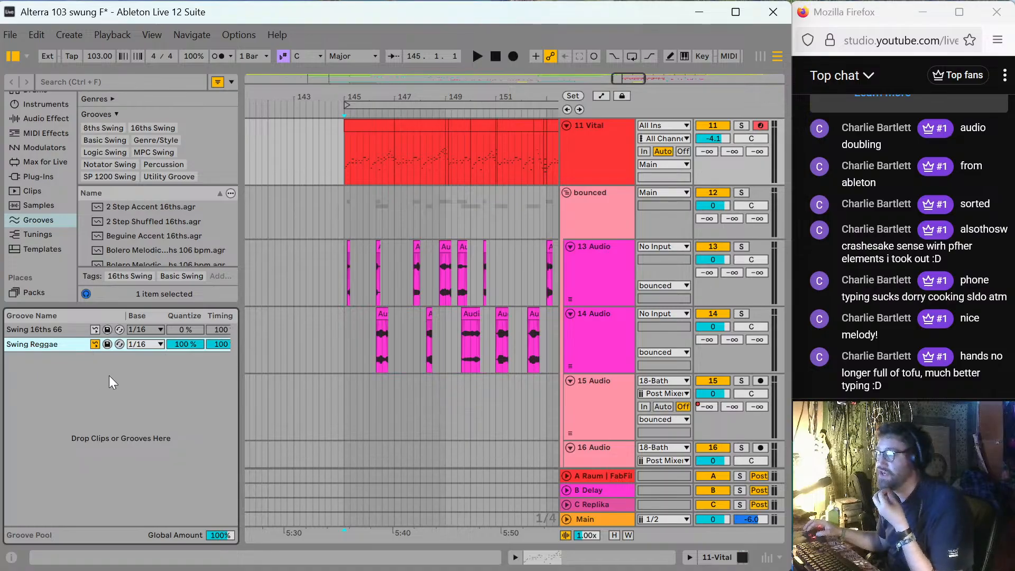
Solo the 11 Vital track and play its melody from 145.1.1, stopping after 149.1.1.
{"action": "left_click", "coordinate": [342, 157]}
{"action": "key", "text": "plus"}
{"action": "key", "text": "plus"}
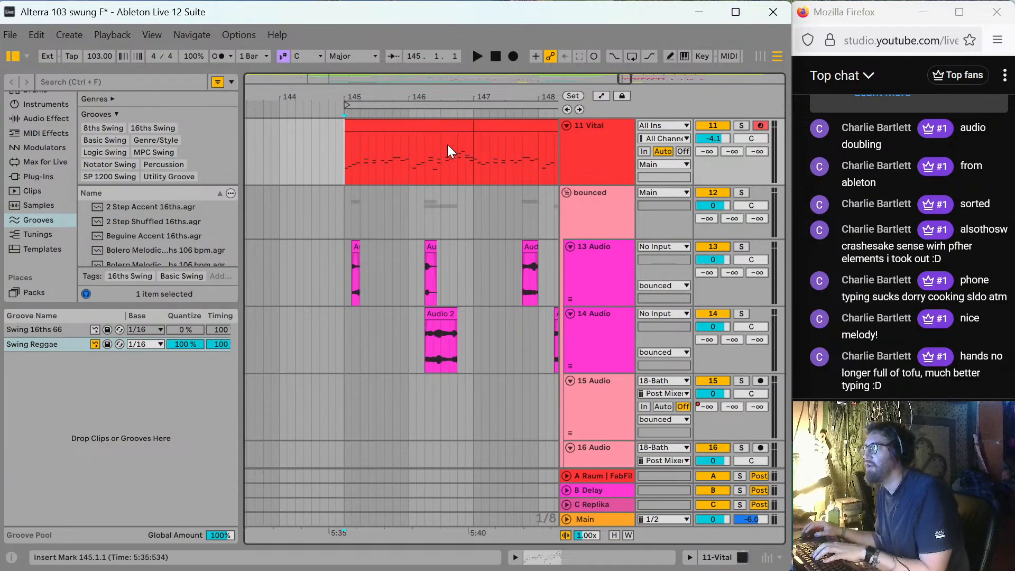
{"action": "key", "text": "plus"}
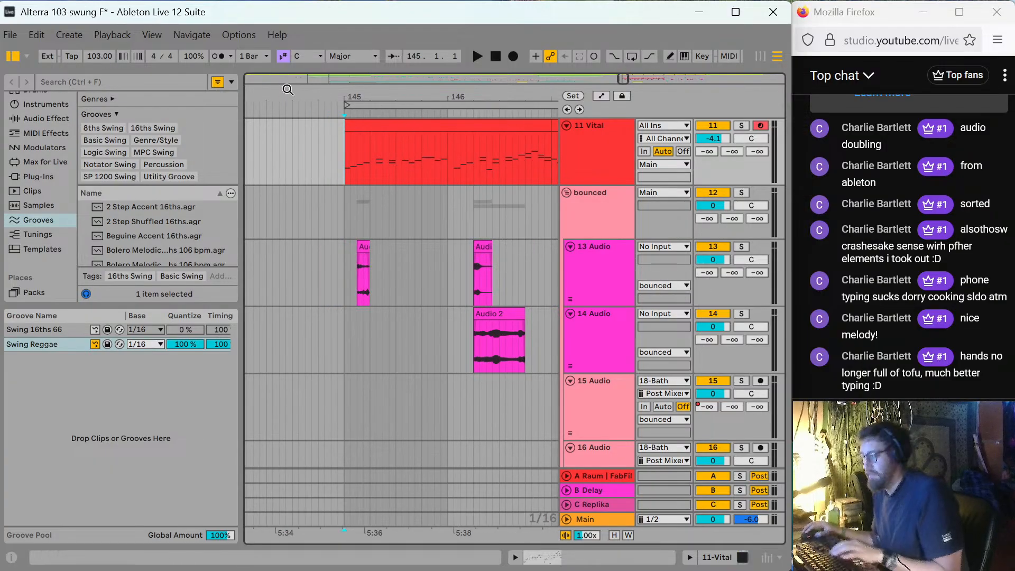
{"action": "key", "text": "minus"}
{"action": "key", "text": "minus"}
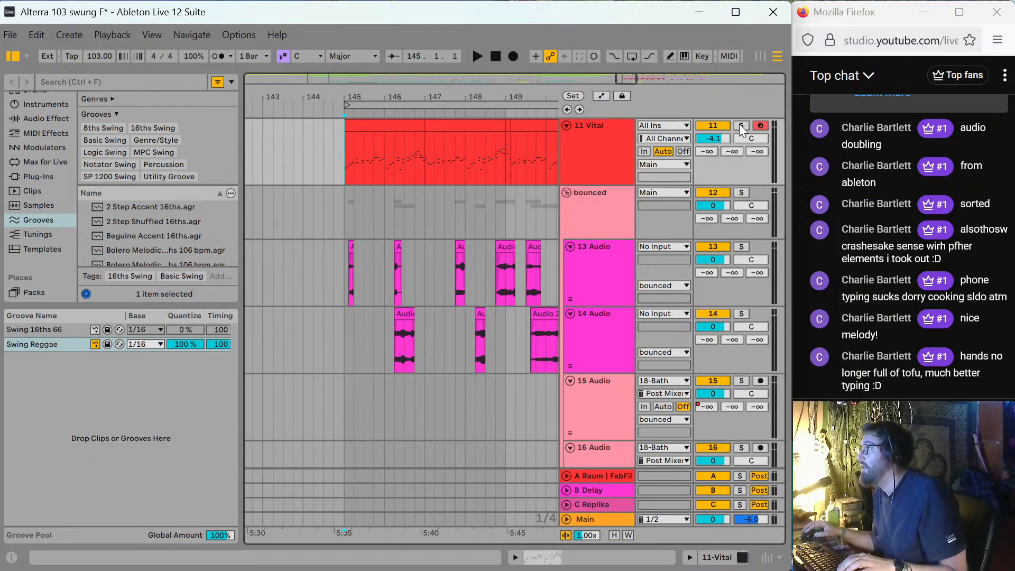
{"action": "left_click", "coordinate": [740, 125]}
{"action": "key", "text": "space"}
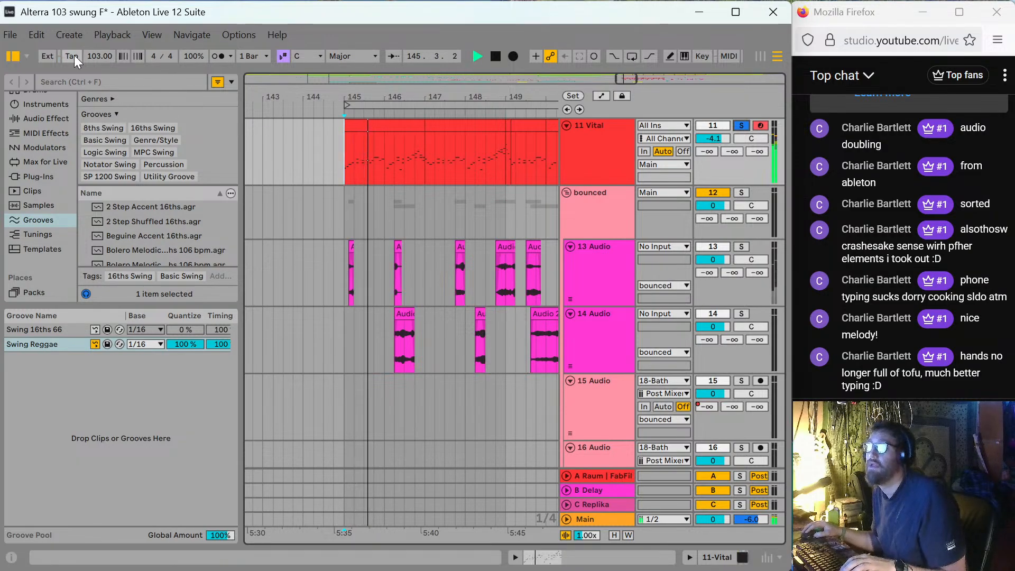
{"action": "left_click", "coordinate": [15, 58]}
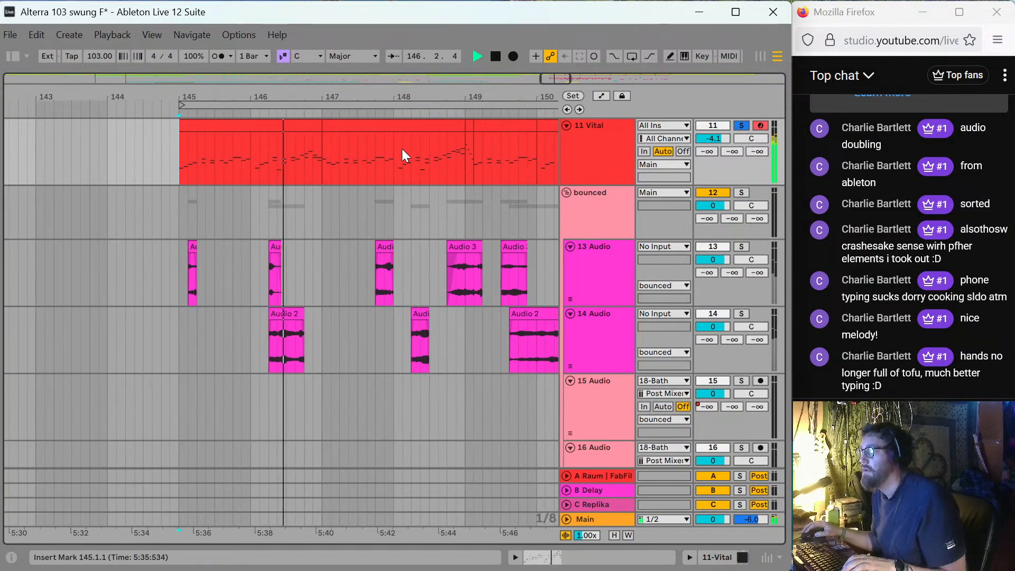
{"action": "key", "text": "space"}
{"action": "key", "text": "space"}
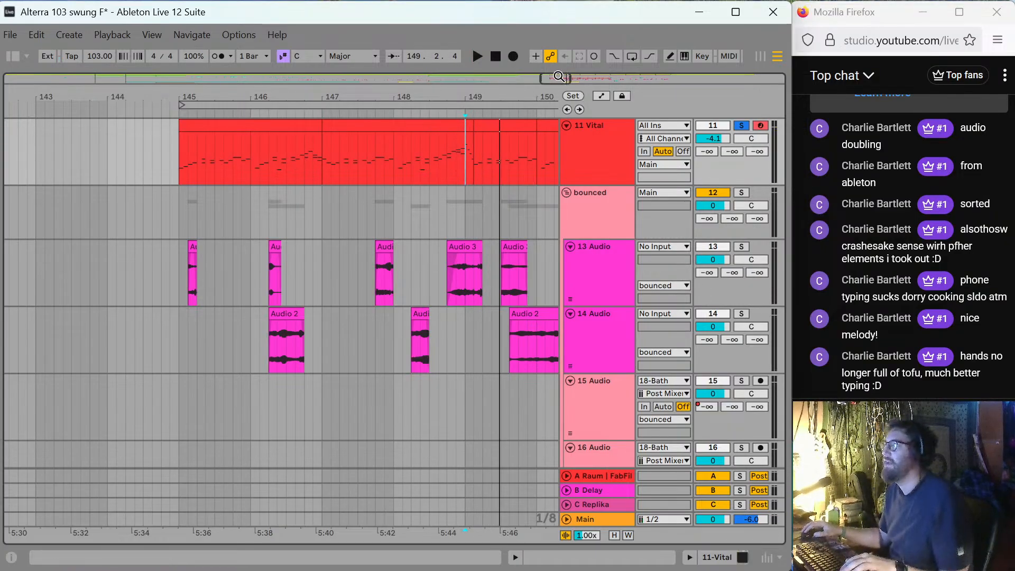
{"action": "left_click_drag", "start_coordinate": [559, 77], "coordinate": [563, 77]}
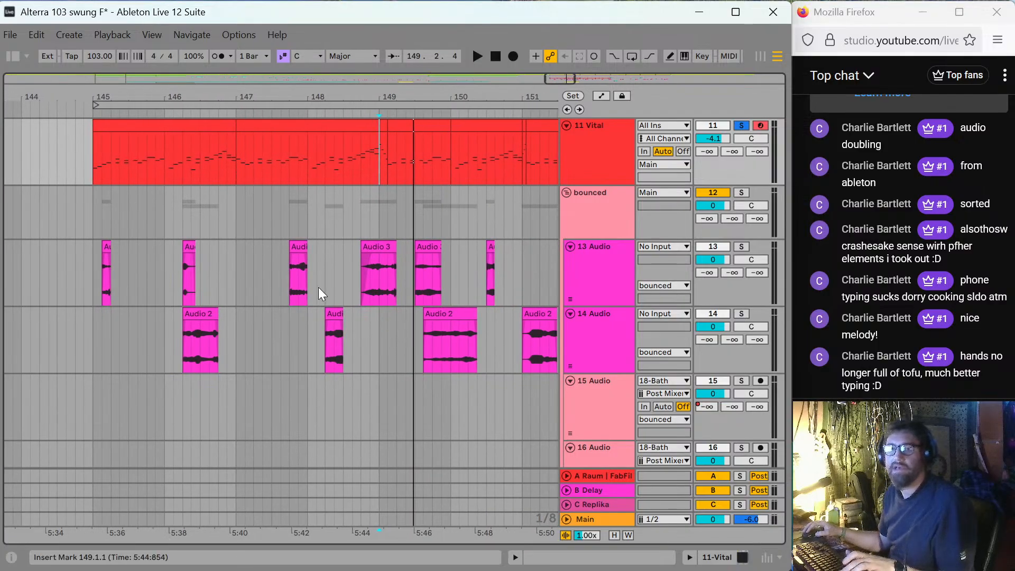
Show the groove pool again and select the descending run from 149.1.1 to 149.1.3 on 11 Vital.
{"action": "left_click", "coordinate": [11, 56]}
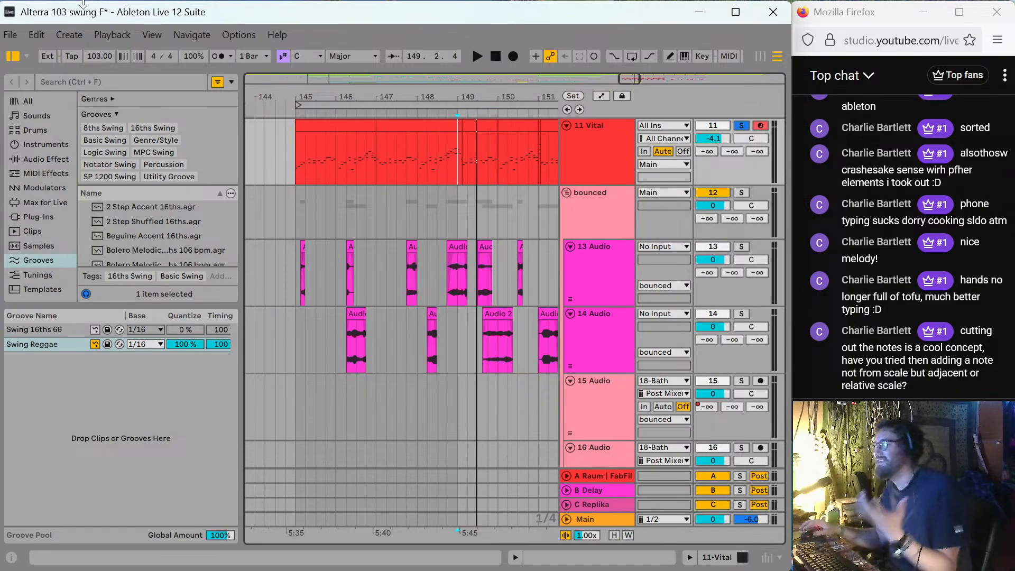
{"action": "left_click", "coordinate": [538, 160]}
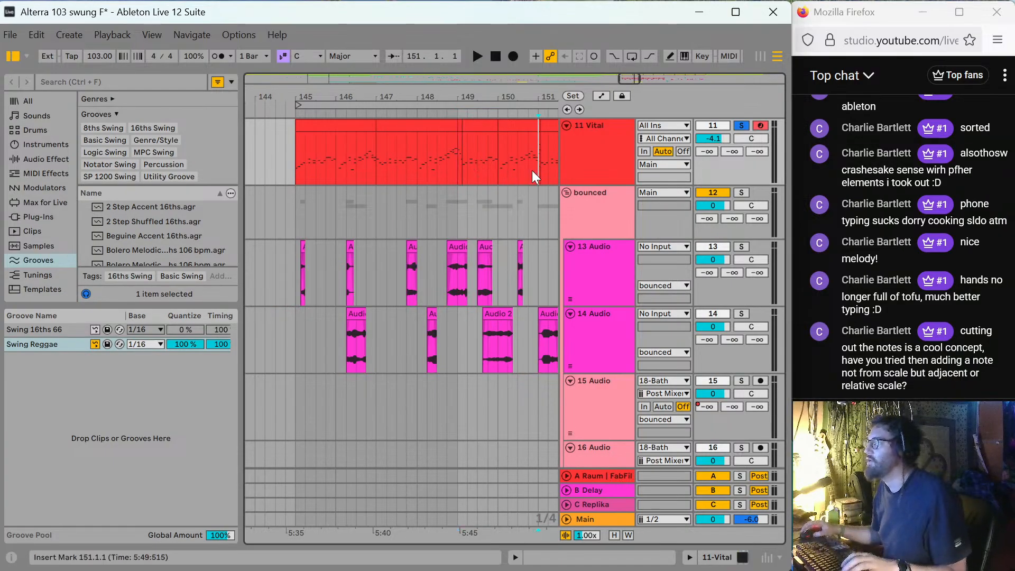
{"action": "left_click", "coordinate": [451, 154]}
{"action": "left_click", "coordinate": [461, 157]}
{"action": "key", "text": "plus"}
{"action": "key", "text": "plus"}
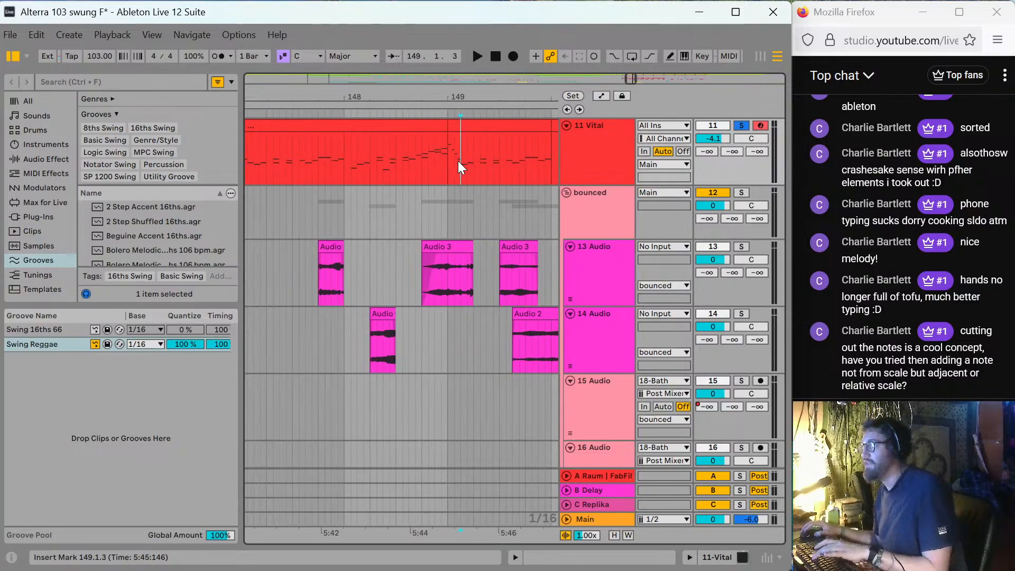
{"action": "key", "text": "plus"}
{"action": "left_click_drag", "start_coordinate": [432, 137], "coordinate": [459, 154]}
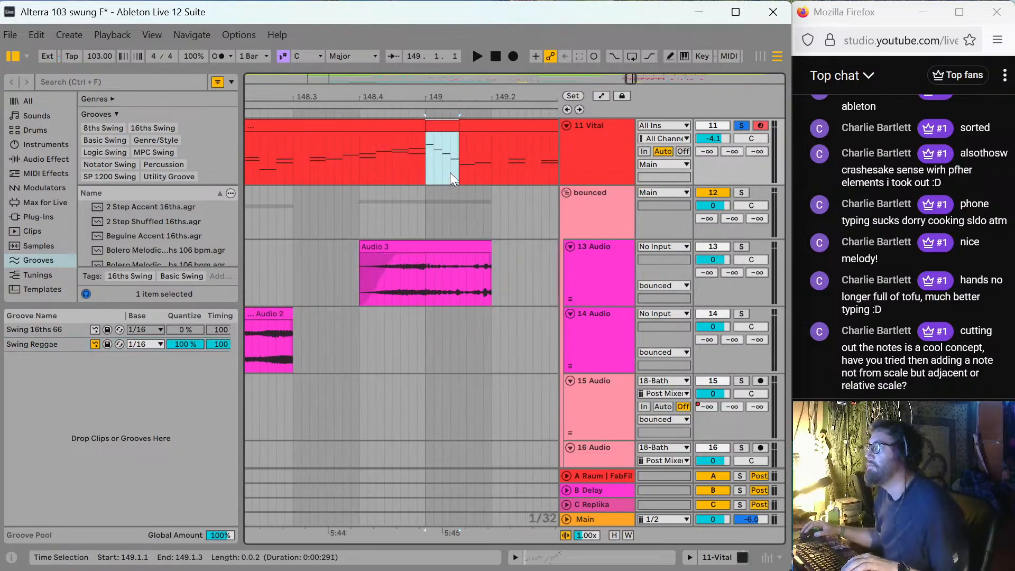
Open the short 11 Vital clip at 149.1.1 in the note editor and play it without a groove.
{"action": "left_click", "coordinate": [14, 57]}
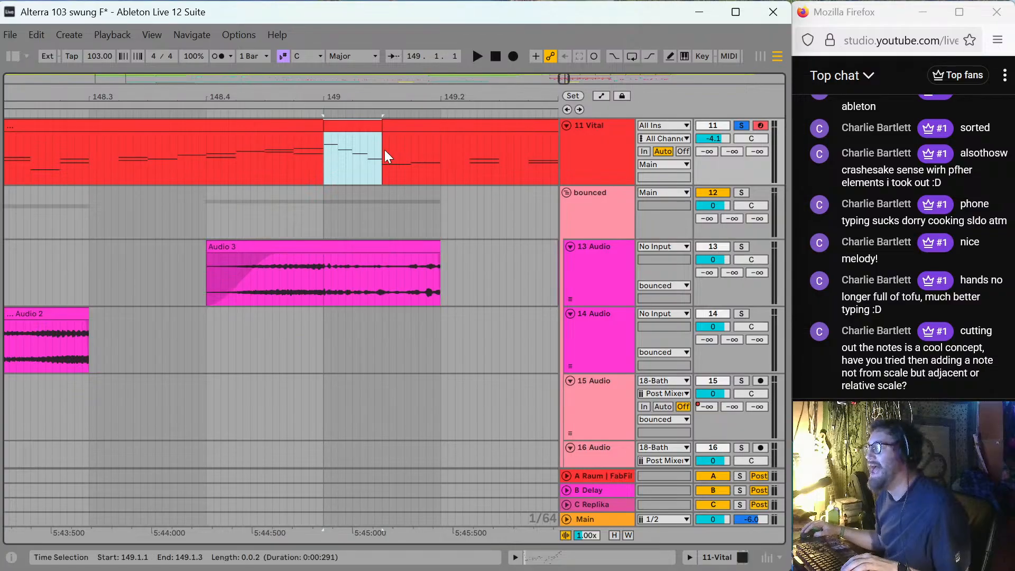
{"action": "double_click", "coordinate": [366, 122]}
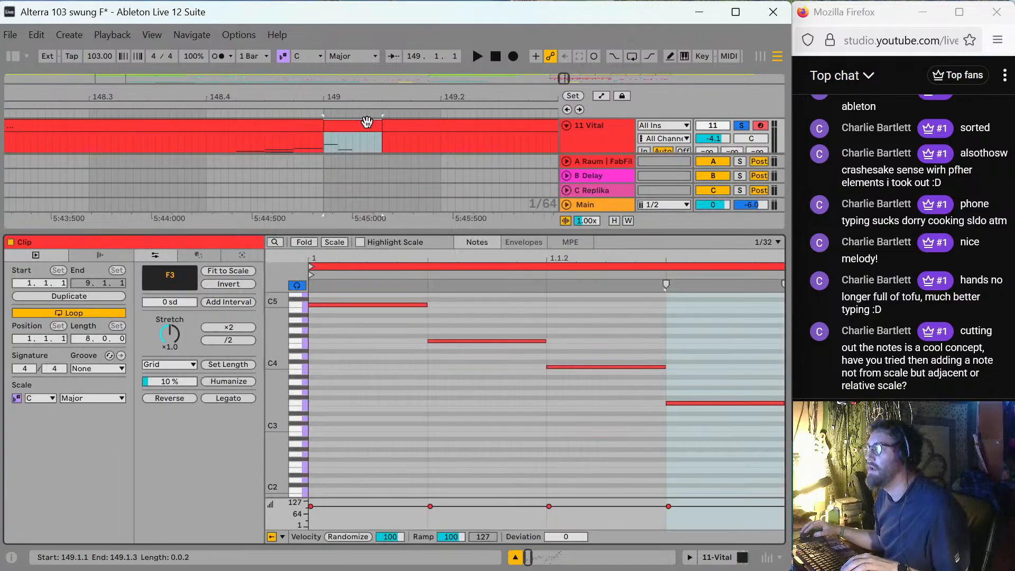
{"action": "left_click", "coordinate": [100, 368]}
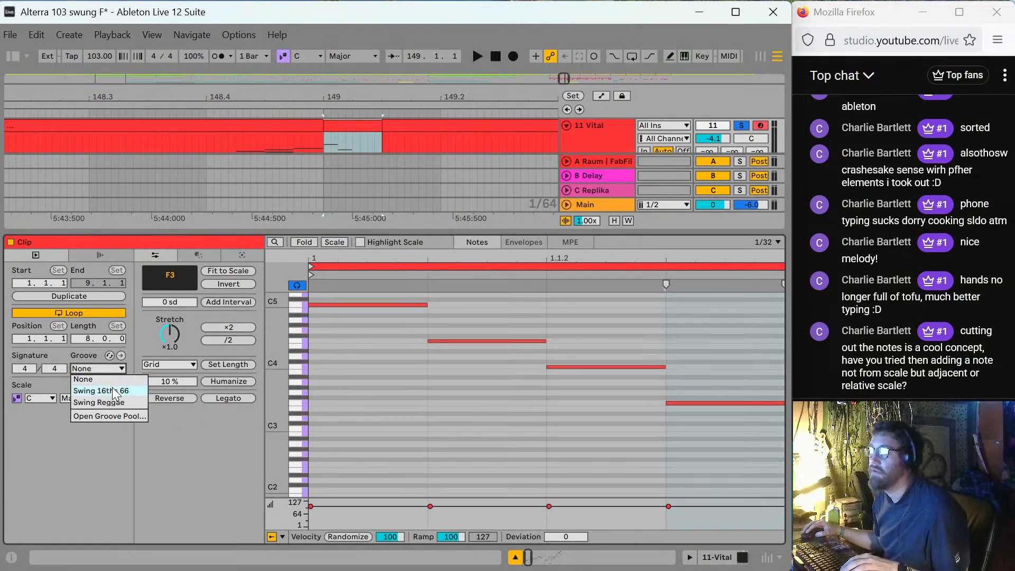
{"action": "left_click", "coordinate": [339, 125]}
{"action": "key", "text": "space"}
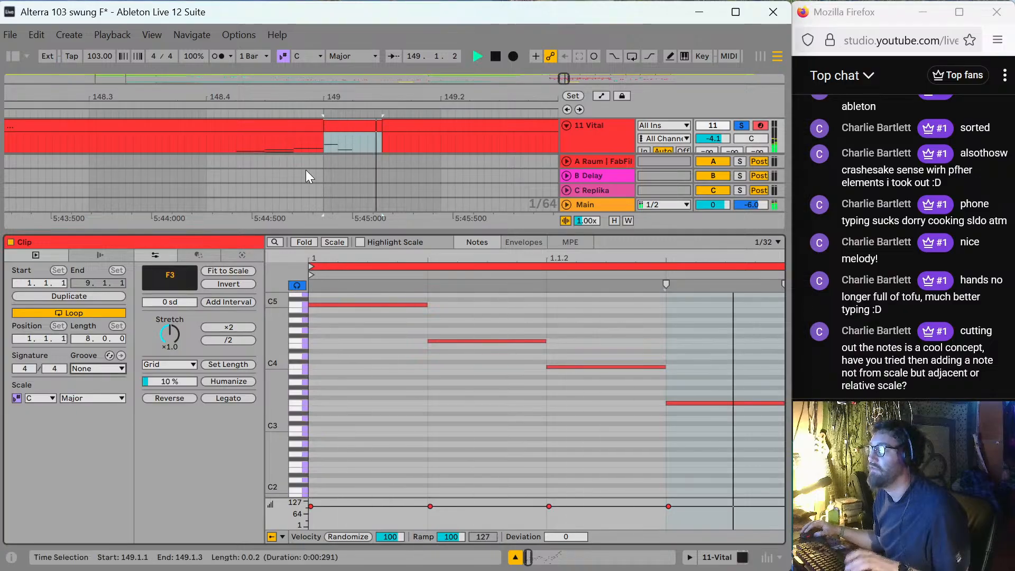
Try the Swing Reggae groove on the 149.1.1 clip, set its groove back to None, and audition the clip again.
{"action": "left_click", "coordinate": [114, 365]}
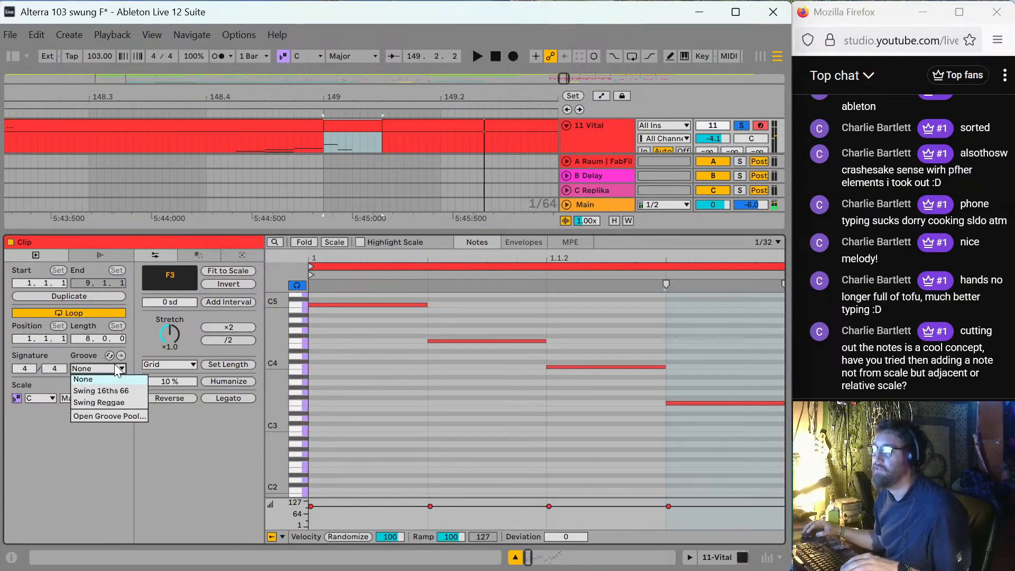
{"action": "left_click", "coordinate": [115, 403]}
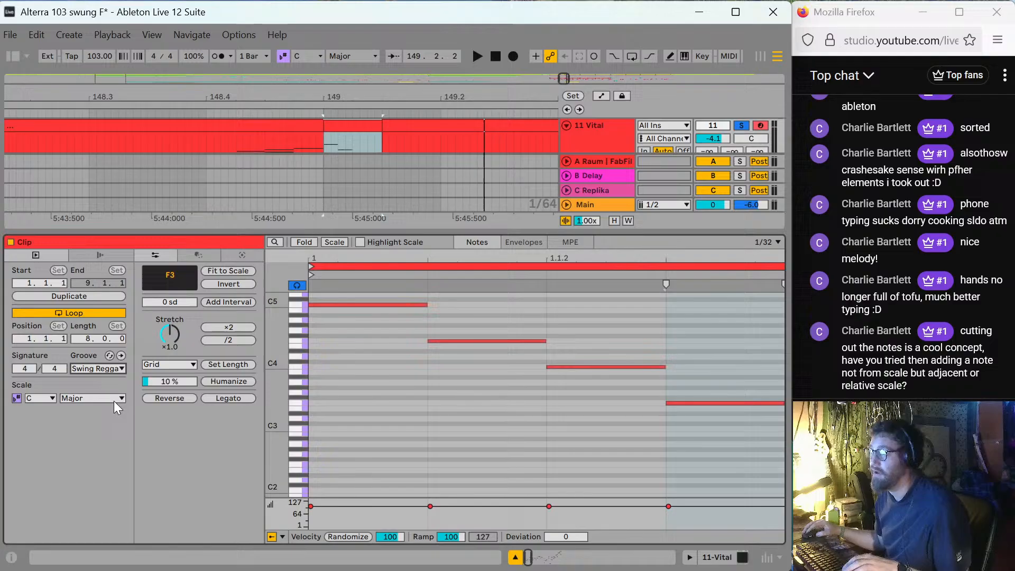
{"action": "left_click", "coordinate": [121, 367]}
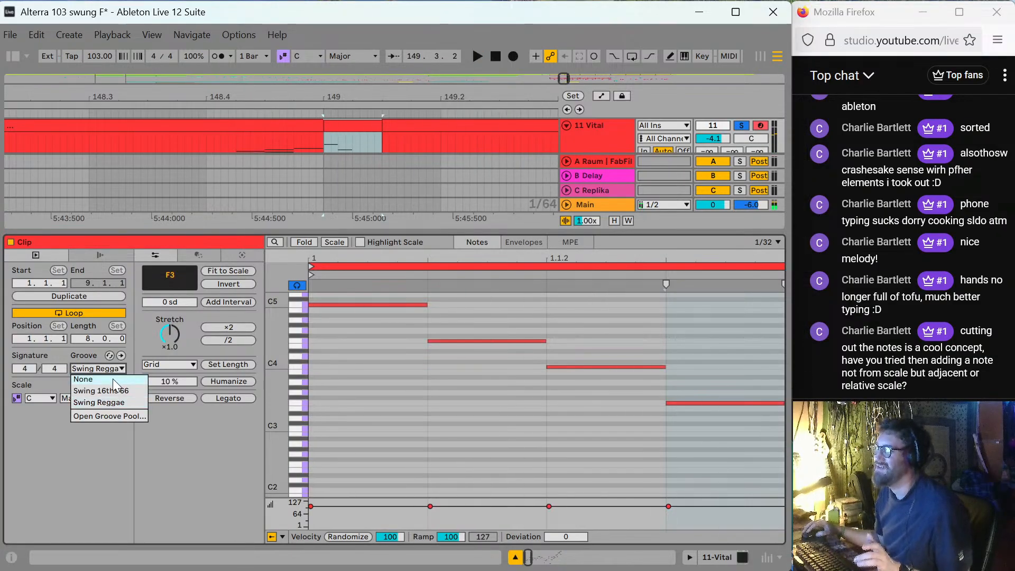
{"action": "left_click", "coordinate": [113, 379]}
{"action": "left_click", "coordinate": [322, 207]}
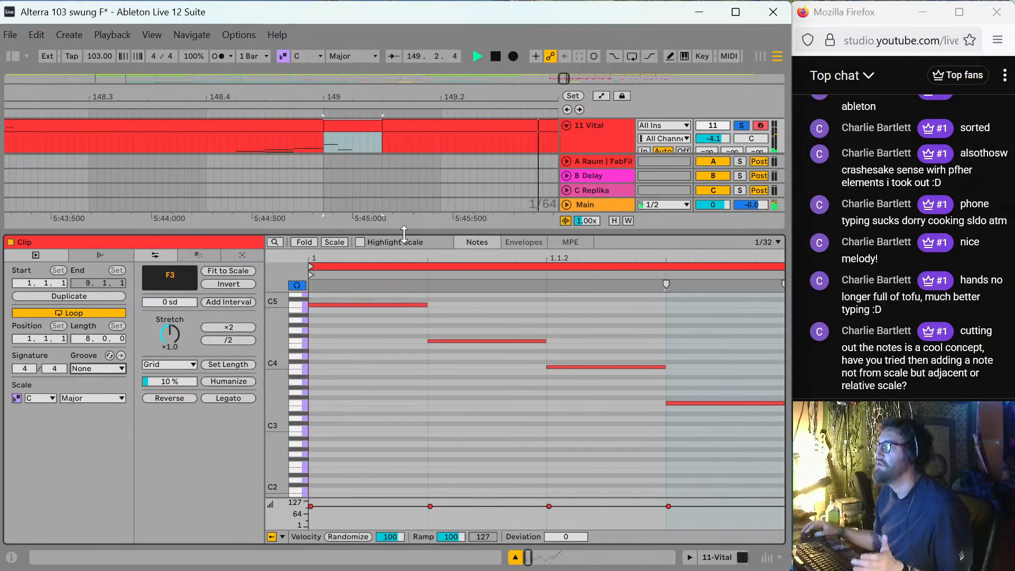
{"action": "key", "text": "space"}
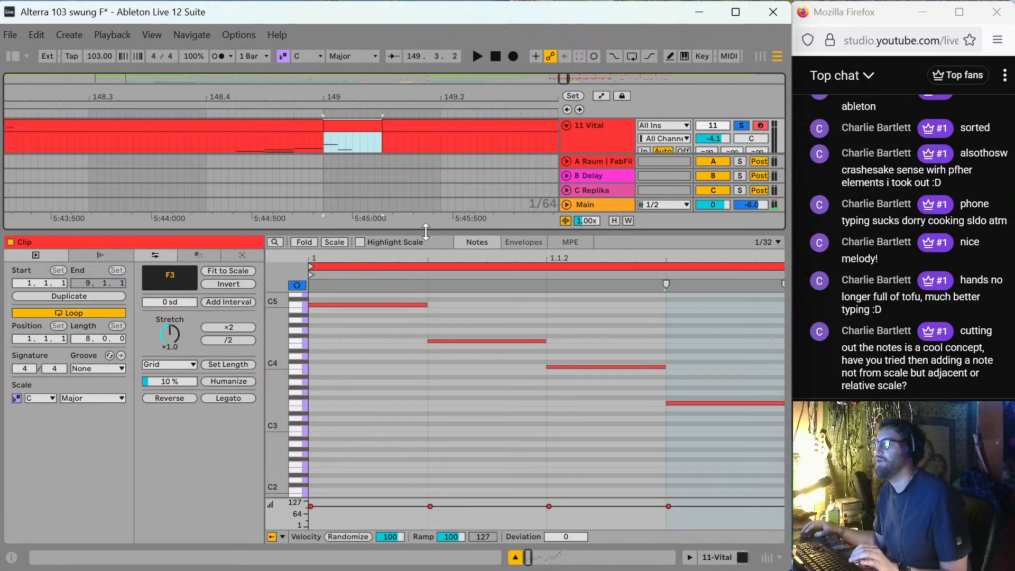
Close the clip view, show the whole 11 Vital section, and put the insert marker at 145.1.1.
{"action": "double_click", "coordinate": [425, 232]}
{"action": "left_click", "coordinate": [267, 158]}
{"action": "key", "text": "minus"}
{"action": "key", "text": "minus"}
{"action": "key", "text": "minus"}
{"action": "key", "text": "minus"}
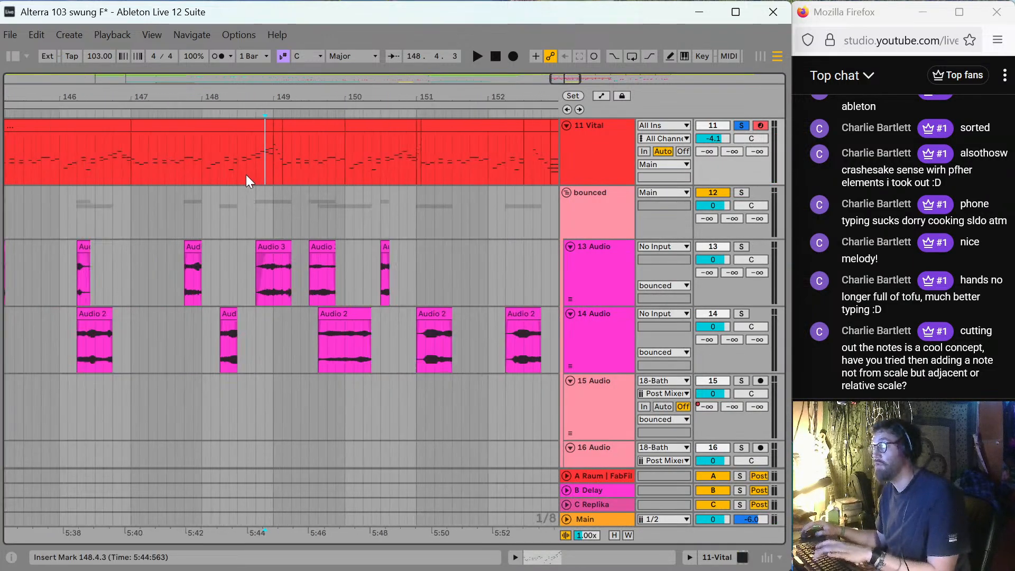
{"action": "key", "text": "minus"}
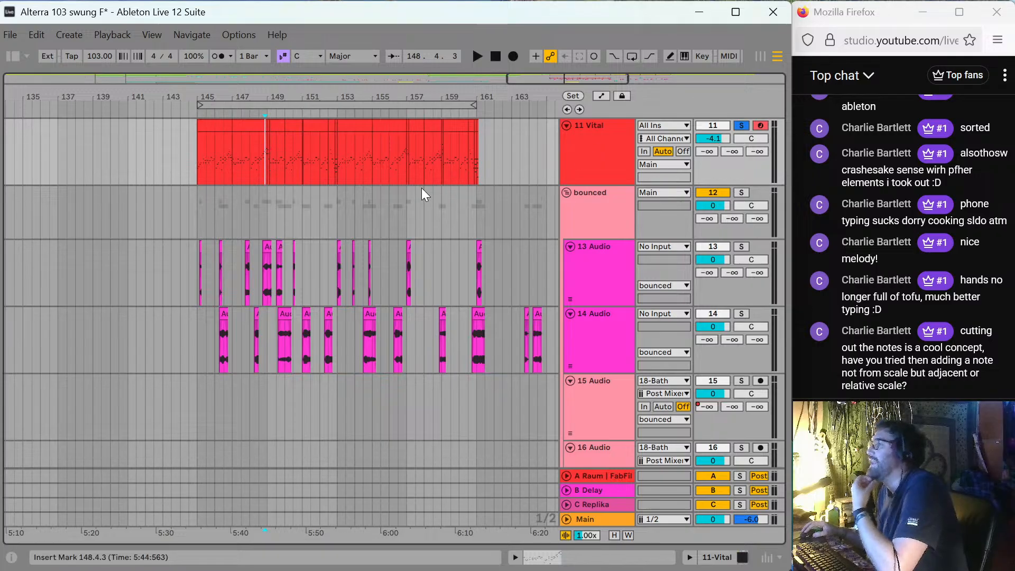
{"action": "left_click", "coordinate": [198, 160]}
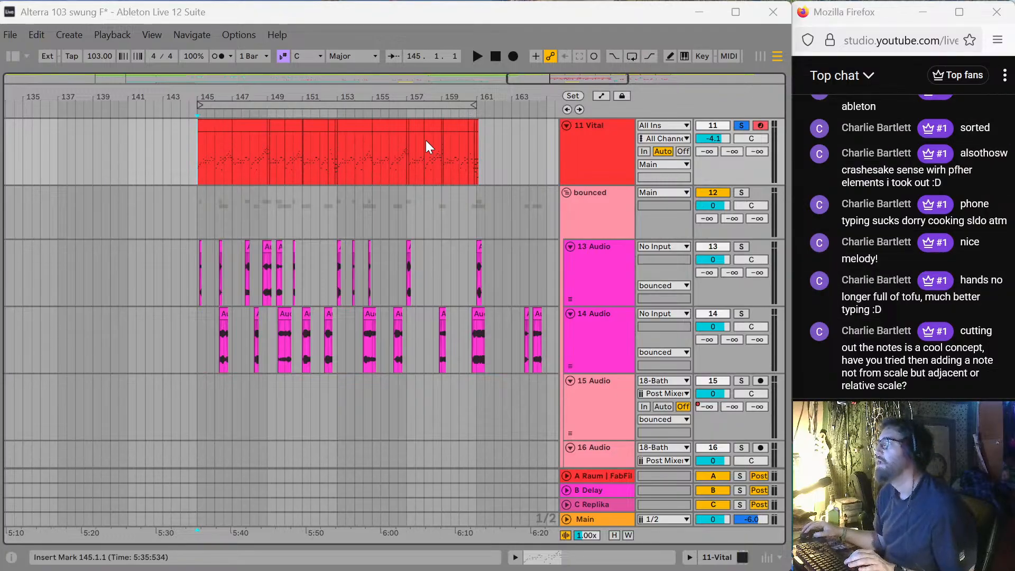
Place the insert marker at 161.1.1 and display the 11 Vital track's devices.
{"action": "left_click", "coordinate": [410, 169]}
{"action": "scroll", "coordinate": [410, 169], "scroll_direction": "up", "scroll_amount": 2}
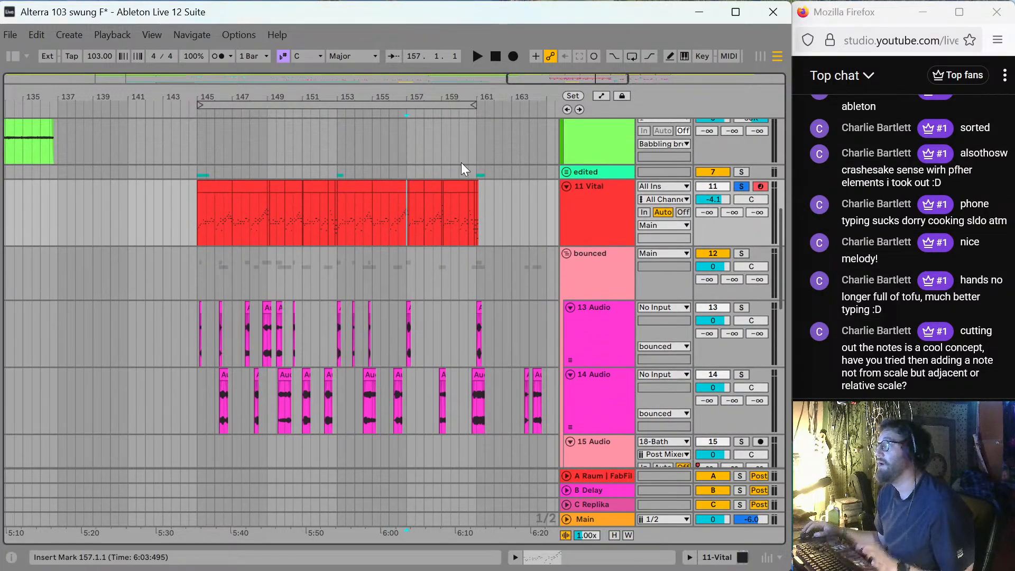
{"action": "left_click", "coordinate": [476, 211]}
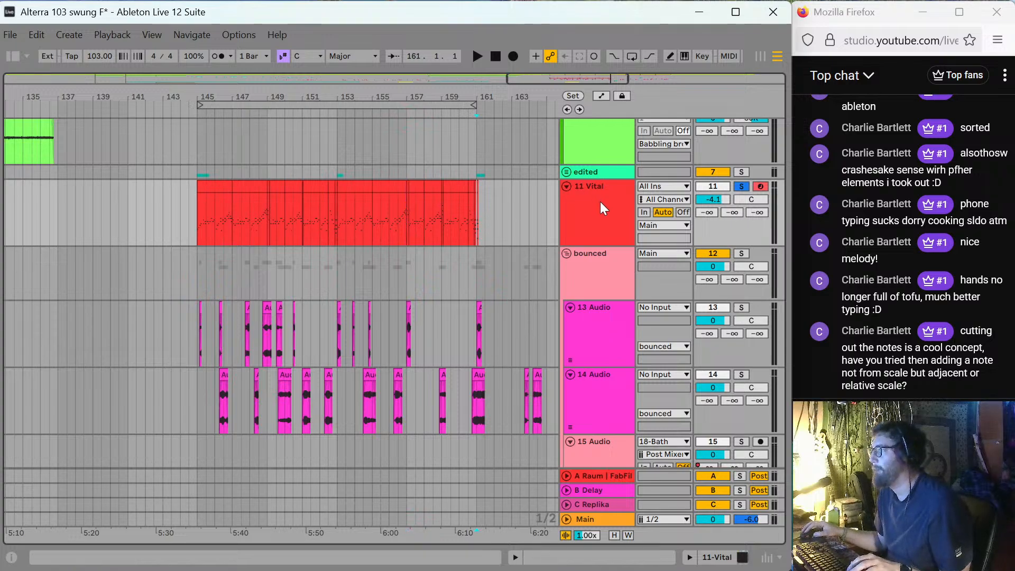
{"action": "double_click", "coordinate": [588, 209]}
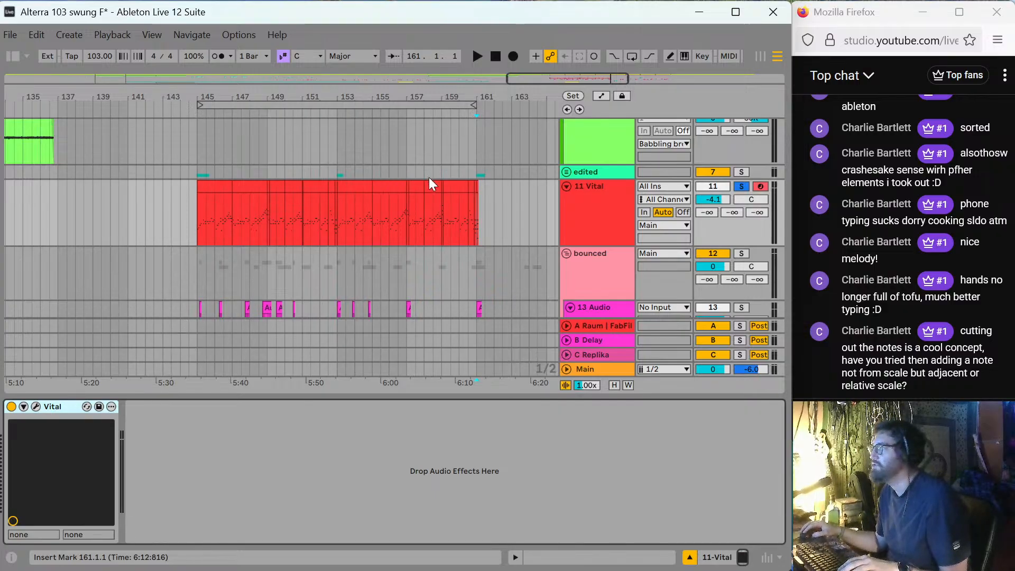
Add a new audio track inside the bounced group and move it to be the group's first track.
{"action": "left_click", "coordinate": [604, 273]}
{"action": "scroll", "coordinate": [596, 283], "scroll_direction": "down", "scroll_amount": 3}
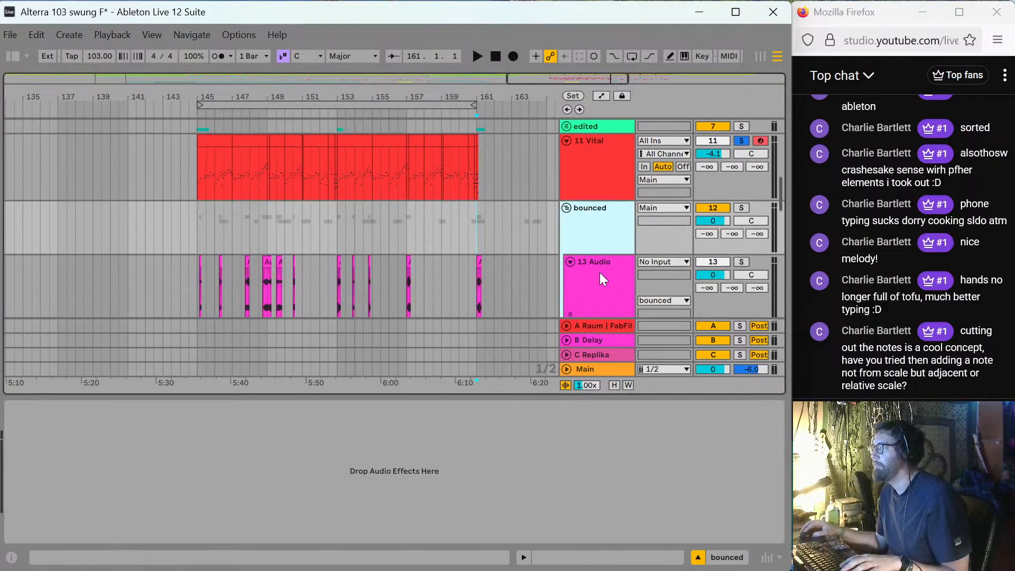
{"action": "left_click", "coordinate": [600, 272]}
{"action": "key", "text": "ctrl+t"}
{"action": "left_click_drag", "start_coordinate": [603, 271], "coordinate": [596, 174]}
{"action": "scroll", "coordinate": [677, 159], "scroll_direction": "up", "scroll_amount": 4}
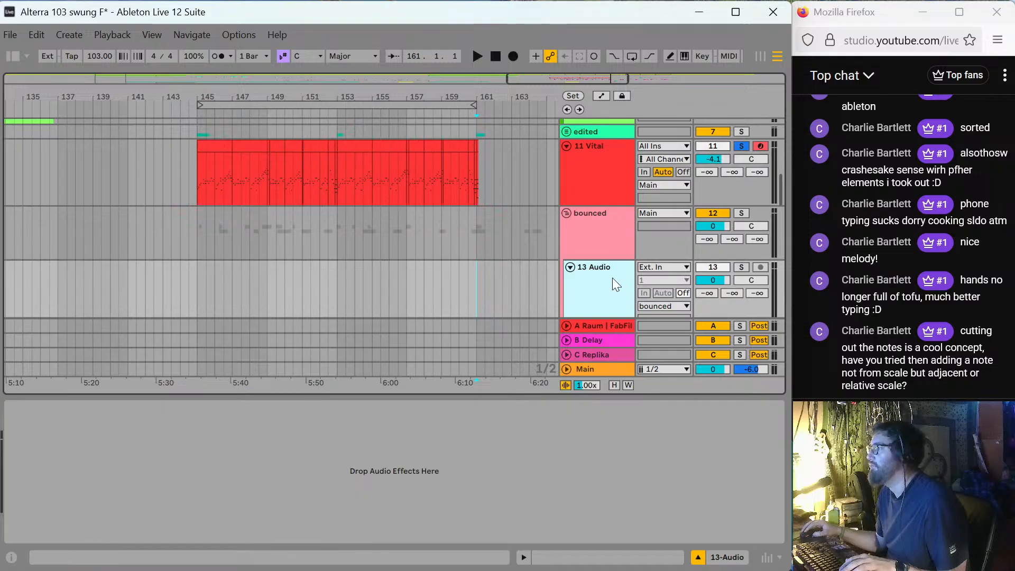
Set the new audio track's input to 11-Vital and arm it for recording.
{"action": "left_click", "coordinate": [576, 147]}
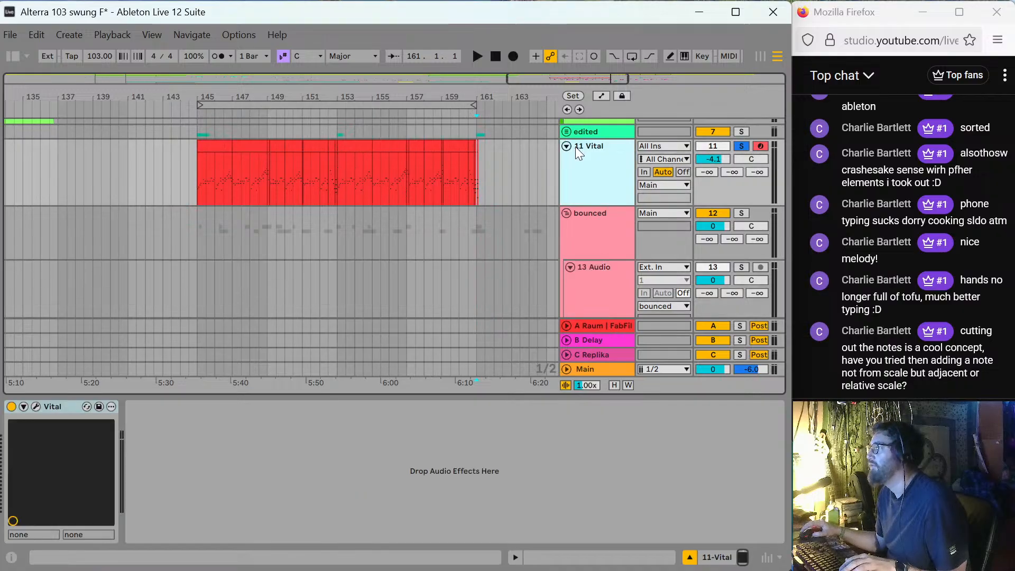
{"action": "left_click", "coordinate": [672, 267]}
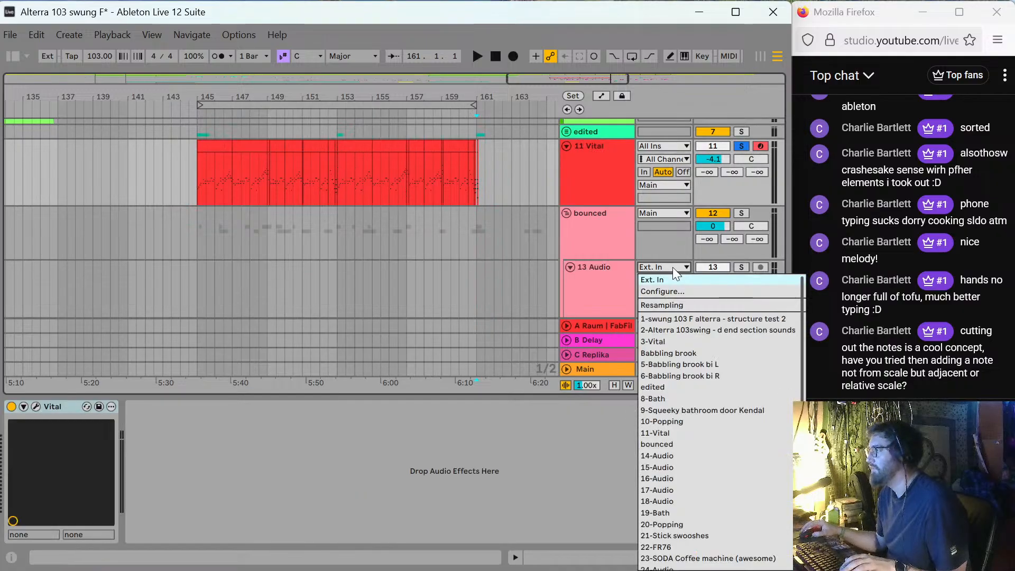
{"action": "left_click", "coordinate": [665, 432]}
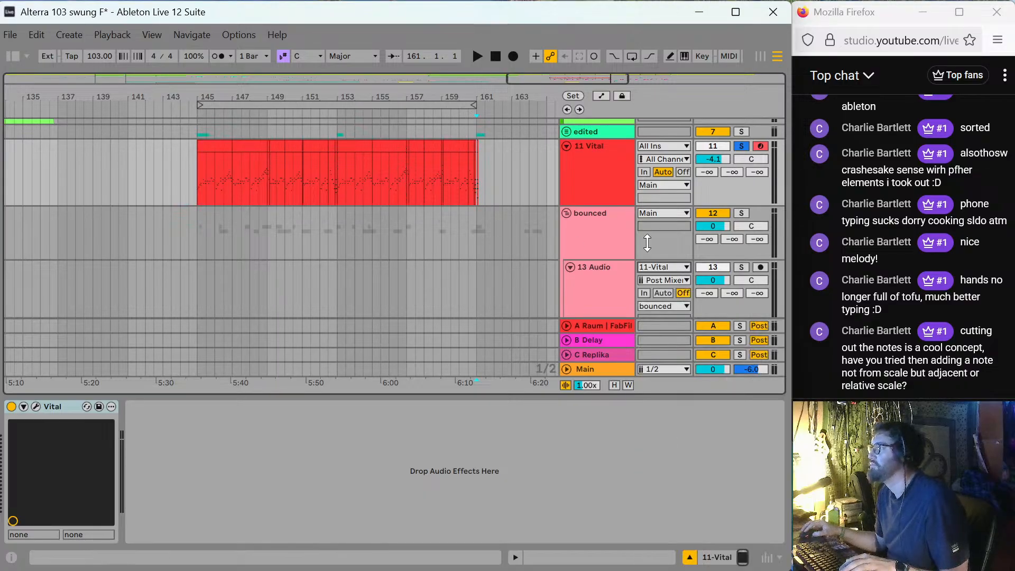
{"action": "left_click", "coordinate": [761, 267]}
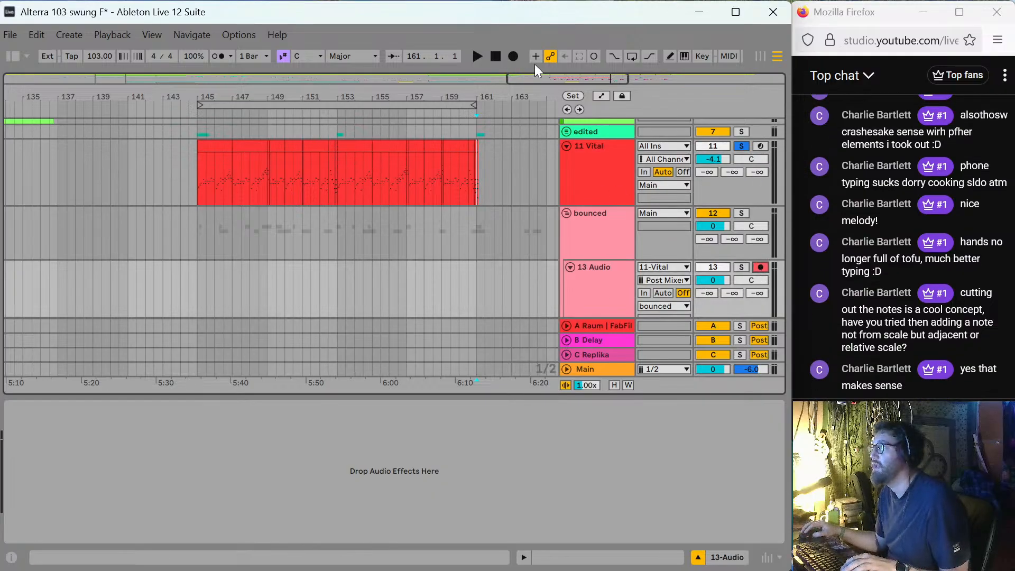
Turn on looping for bars 145 to 161 and play the section with the 11 Vital track unsoloed.
{"action": "left_click", "coordinate": [632, 56]}
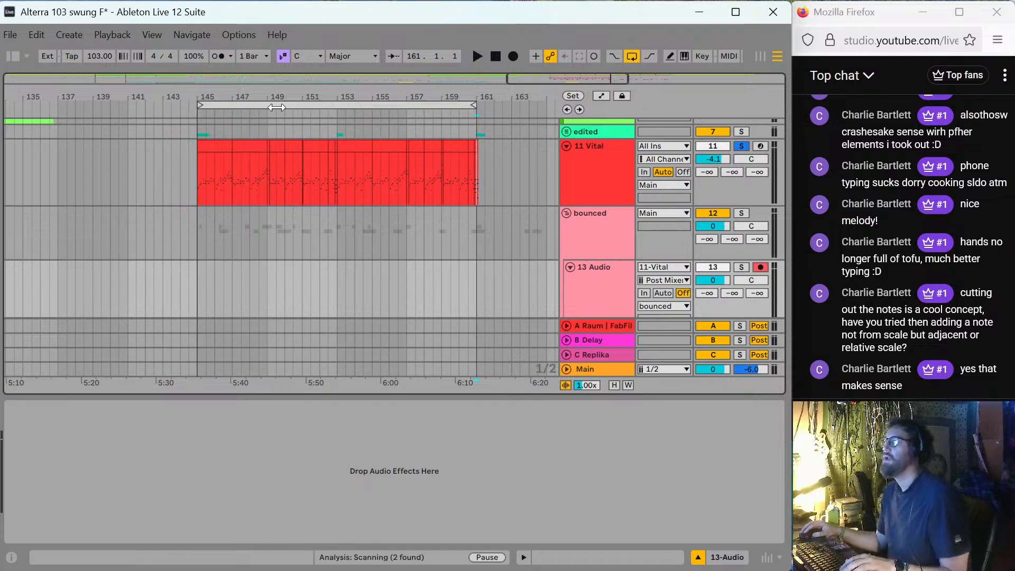
{"action": "left_click", "coordinate": [418, 108]}
{"action": "key", "text": "space"}
{"action": "left_click", "coordinate": [741, 146]}
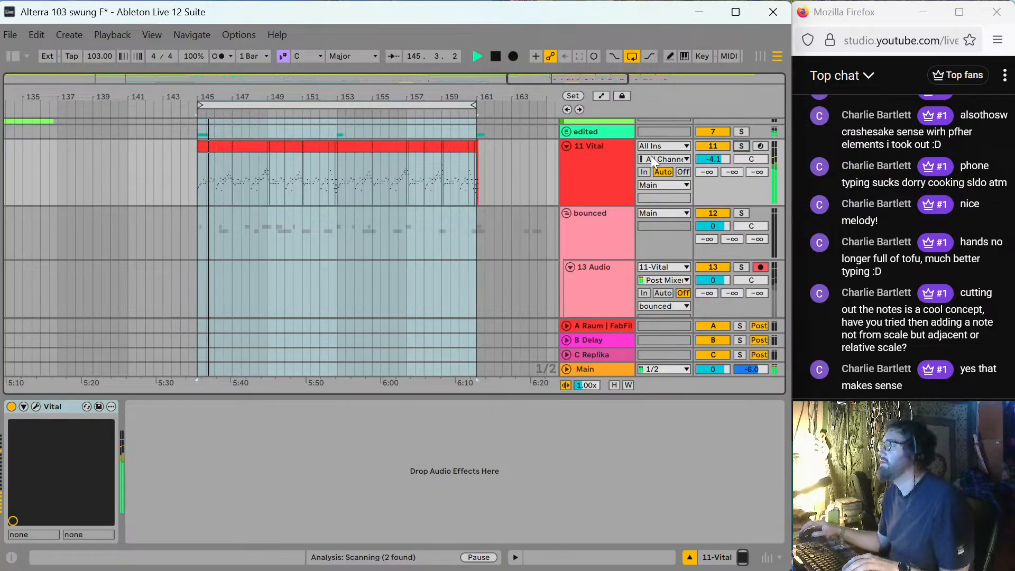
{"action": "left_click", "coordinate": [590, 164]}
{"action": "left_click", "coordinate": [587, 158]}
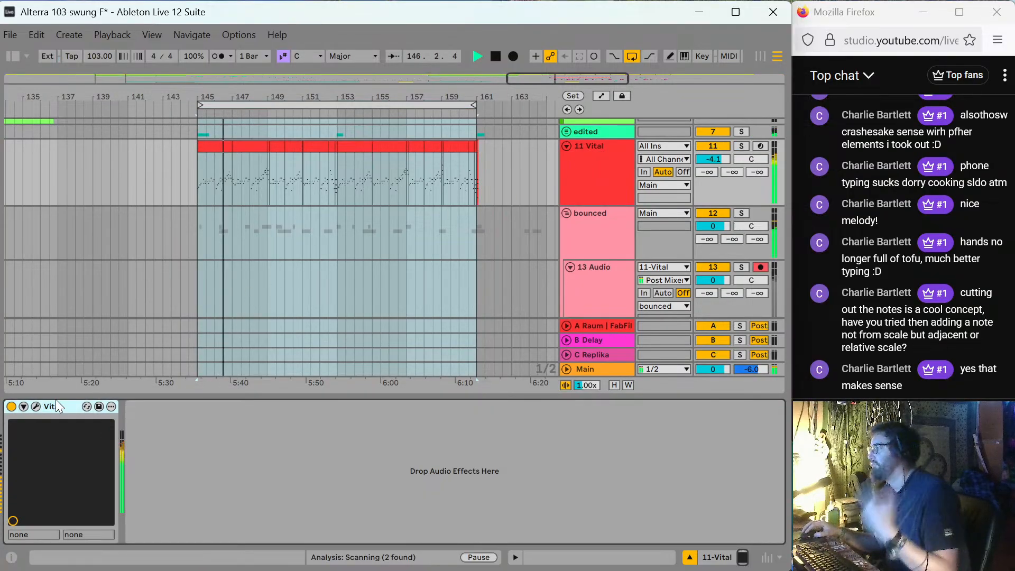
{"action": "key", "text": "space"}
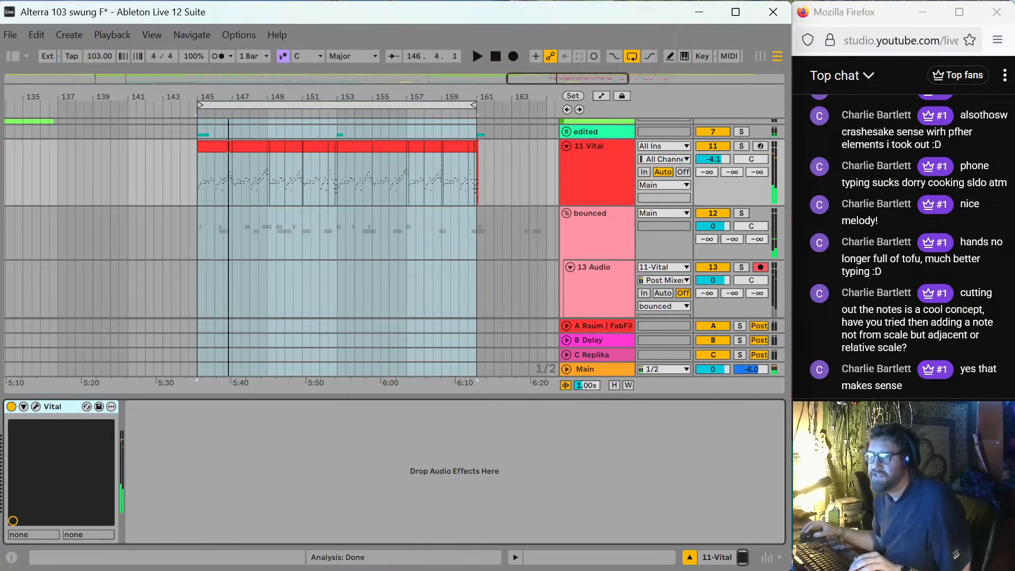
Open the Vital synth window of the 11 Vital track to inspect its sound settings, and close it.
{"action": "left_click", "coordinate": [36, 406]}
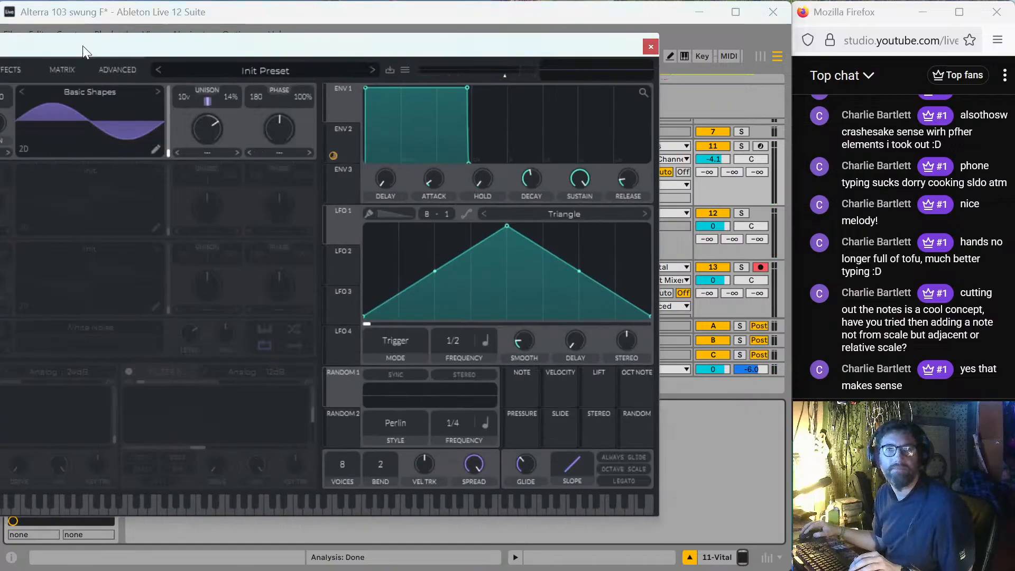
{"action": "left_click_drag", "start_coordinate": [79, 39], "coordinate": [233, 54]}
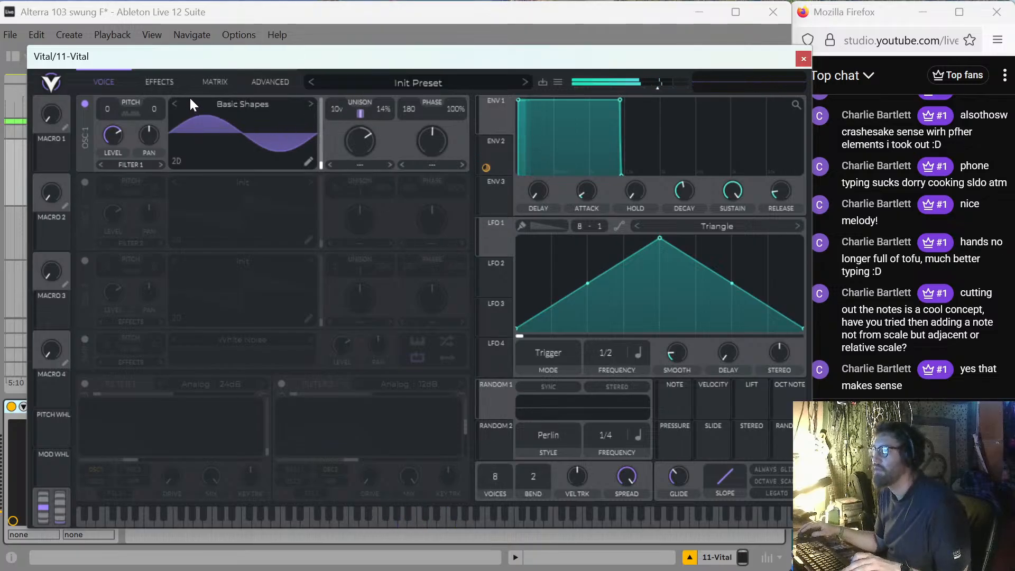
{"action": "left_click", "coordinate": [798, 58]}
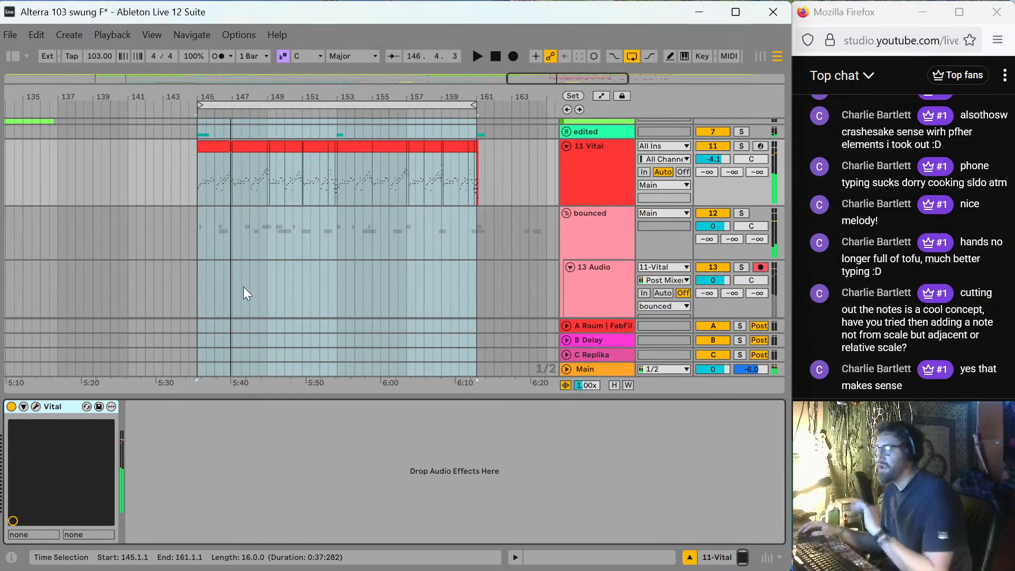
Record 11 Vital onto the 13 Audio track from 145.1.1 to just past bar 161 with looping turned off.
{"action": "left_click", "coordinate": [199, 288]}
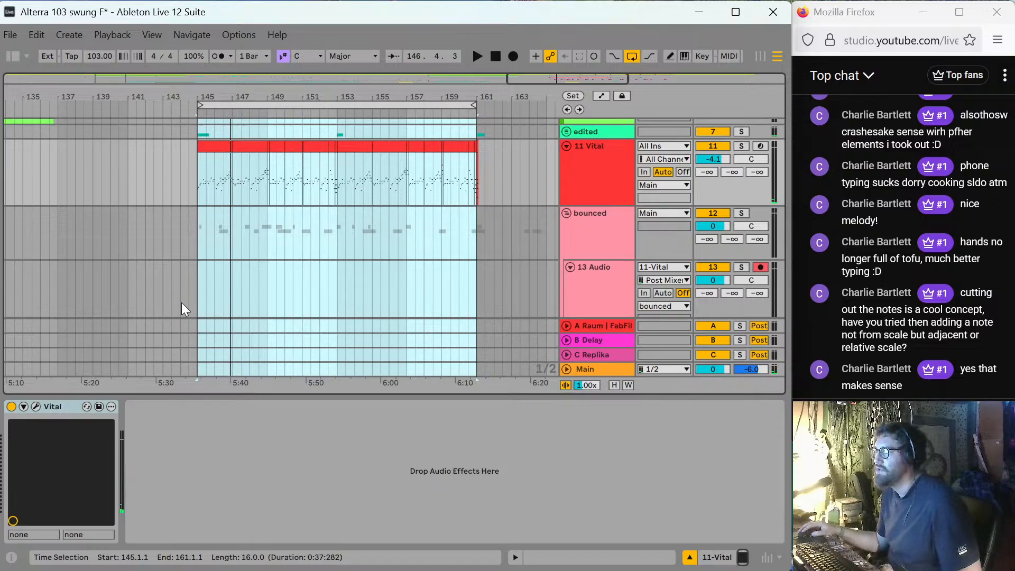
{"action": "left_click", "coordinate": [200, 291]}
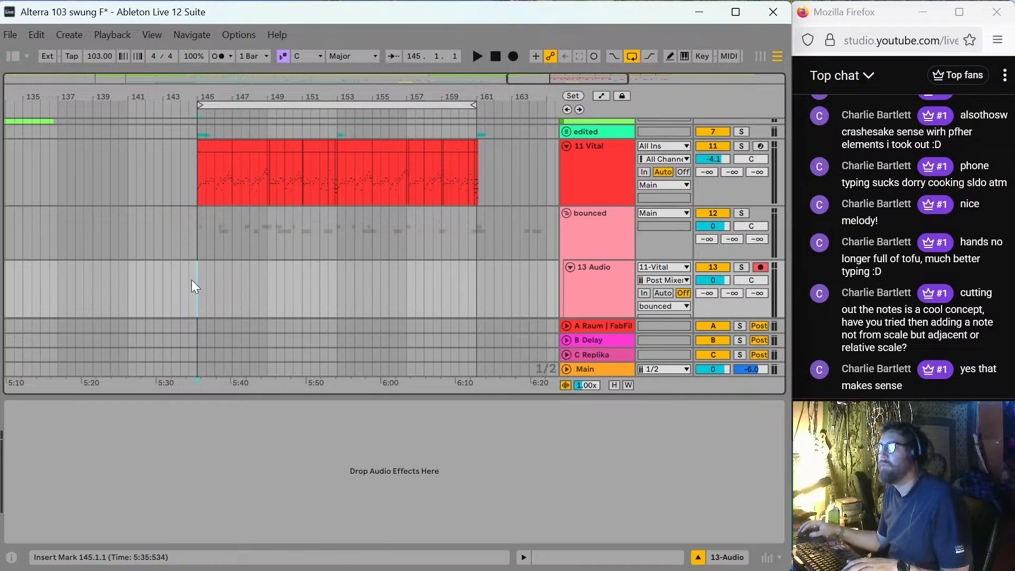
{"action": "mouse_move", "coordinate": [200, 281]}
{"action": "left_mouse_down"}
{"action": "mouse_move", "coordinate": [487, 287]}
{"action": "mouse_move", "coordinate": [199, 263]}
{"action": "left_mouse_up"}
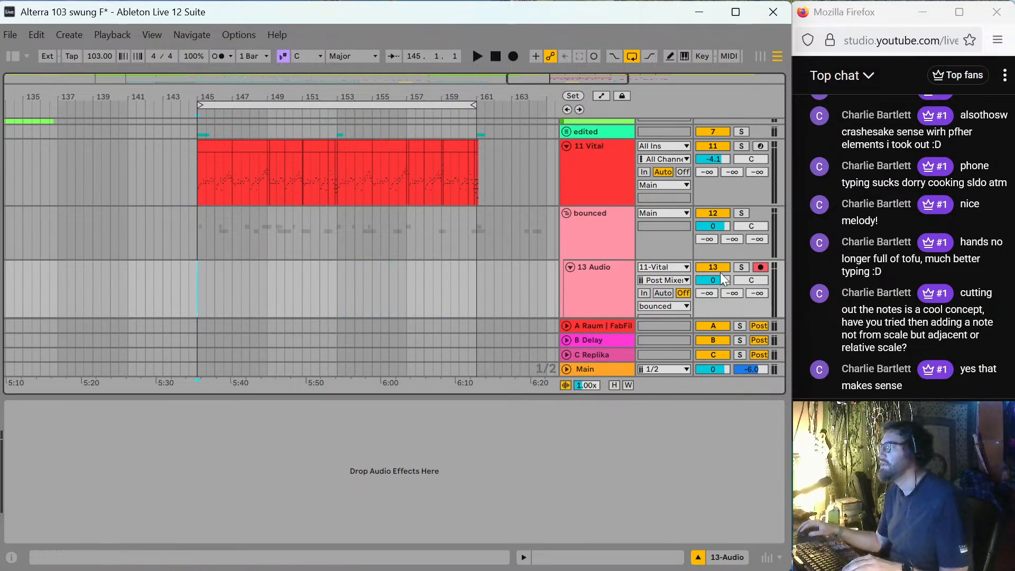
{"action": "left_click", "coordinate": [636, 55]}
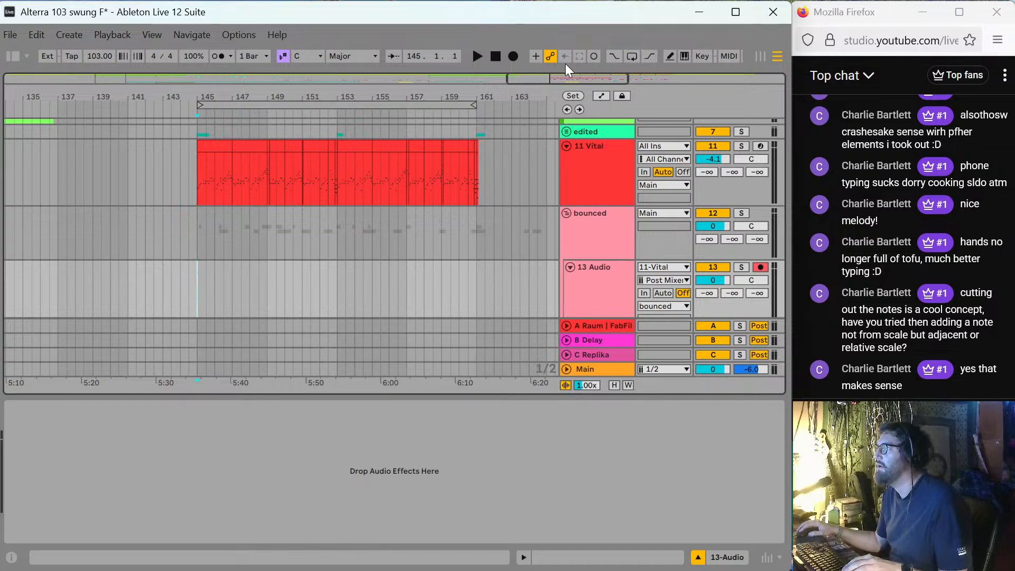
{"action": "left_click", "coordinate": [516, 56]}
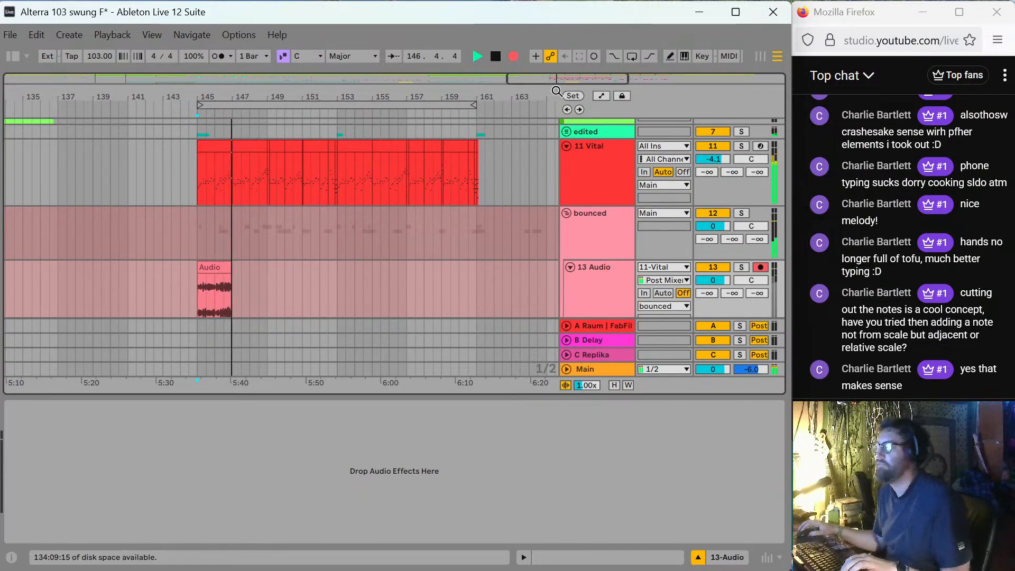
{"action": "scroll", "coordinate": [294, 205], "scroll_direction": "down", "scroll_amount": 1}
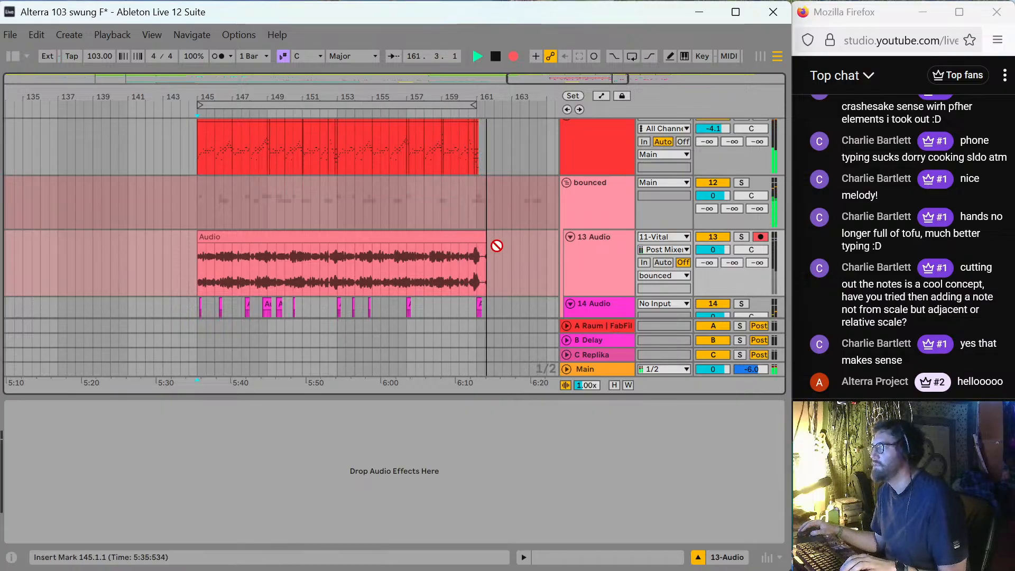
{"action": "key", "text": "space"}
Duplicate the 13 Audio track with its recording and deactivate both the original and the copy.
{"action": "left_click", "coordinate": [588, 285]}
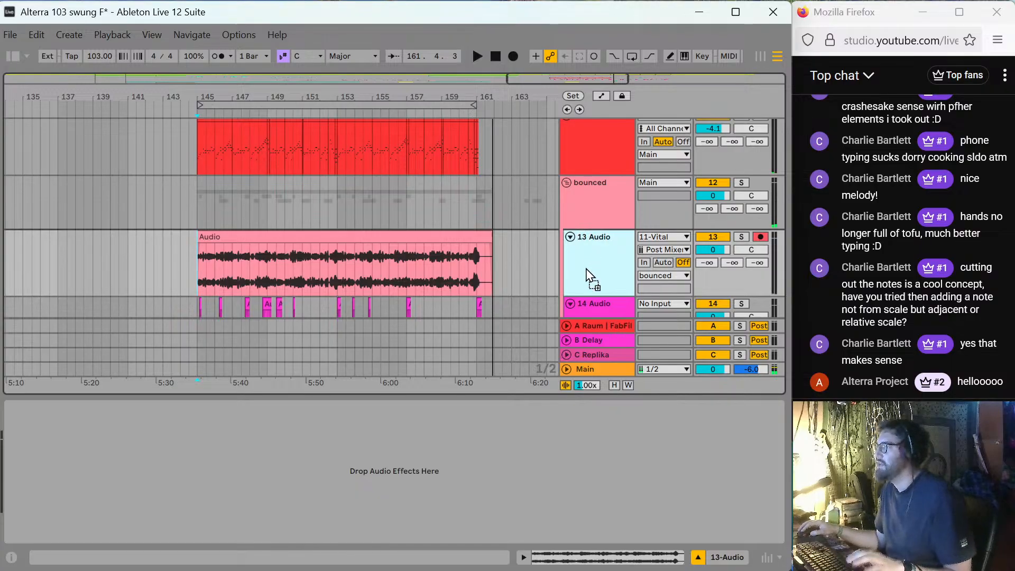
{"action": "key", "text": "ctrl+d"}
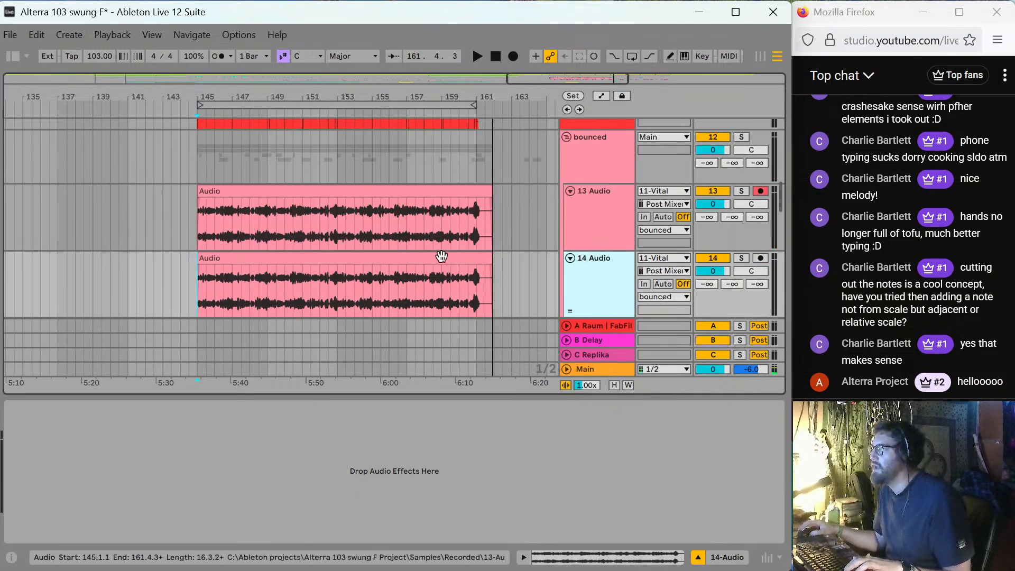
{"action": "left_click", "coordinate": [710, 259]}
{"action": "left_click", "coordinate": [710, 192]}
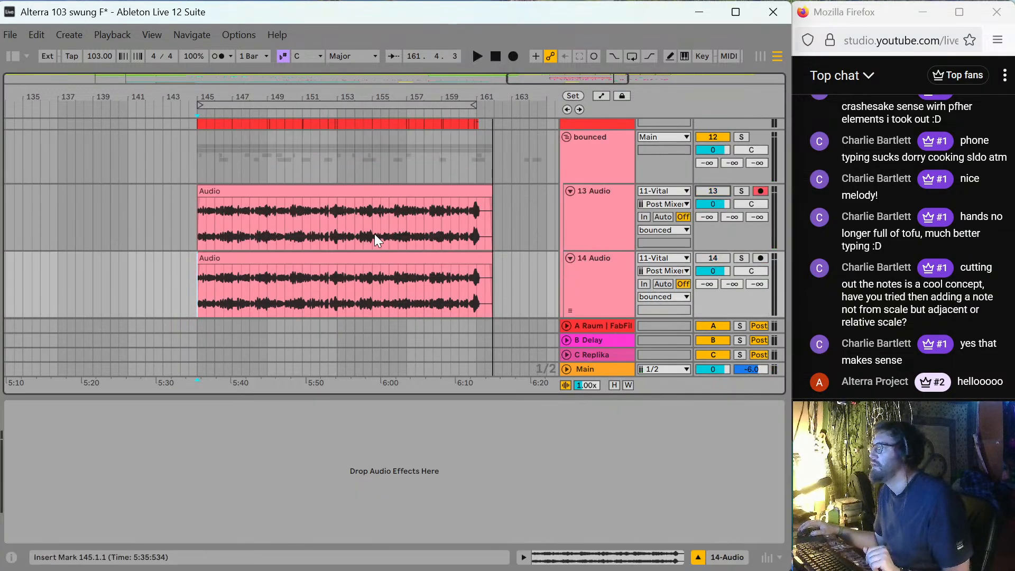
Delete the recorded clip from the 13 Audio track and place the insert marker at 145.1.1 on that track.
{"action": "left_click", "coordinate": [371, 202]}
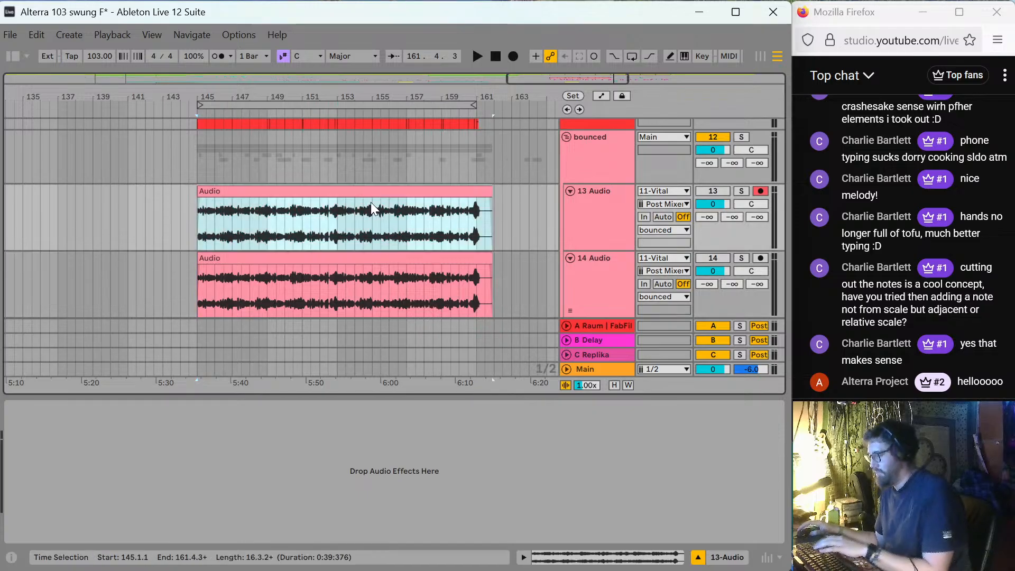
{"action": "key", "text": "Delete"}
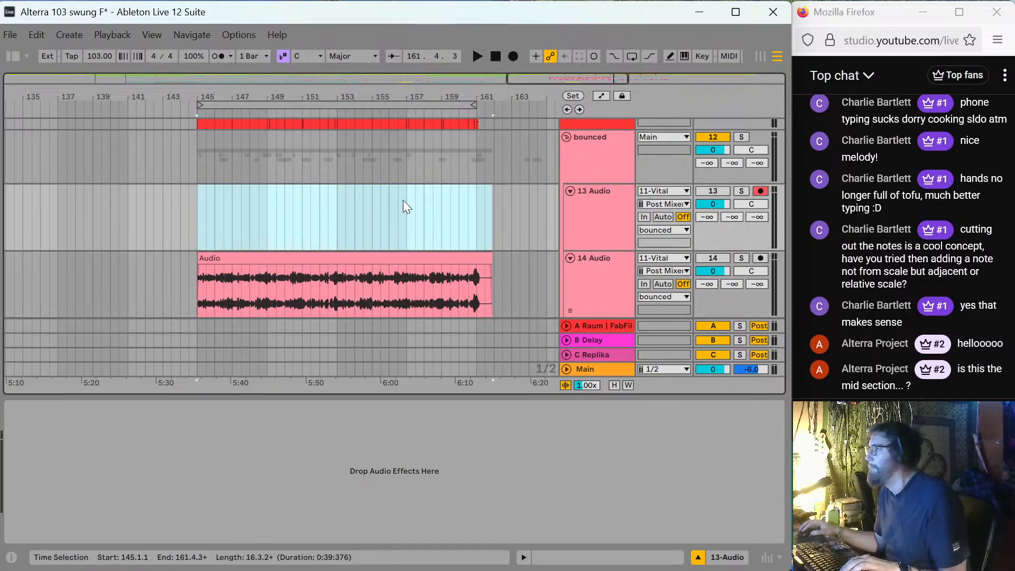
{"action": "left_click", "coordinate": [199, 211]}
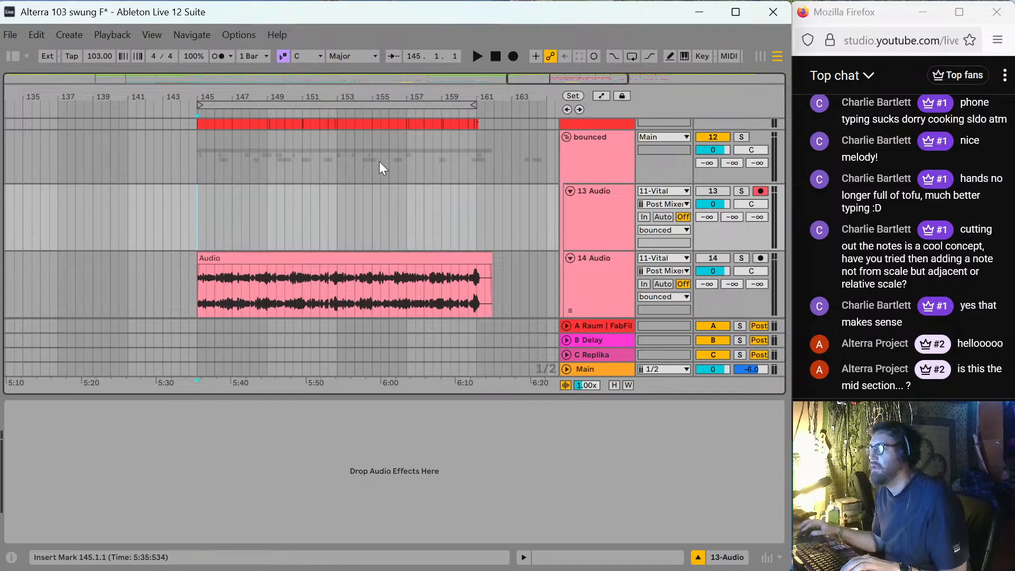
Look over the arrangement around bars 145 to 161, from the swung 103 F track down to the bounced recordings.
{"action": "scroll", "coordinate": [329, 190], "scroll_direction": "down", "scroll_amount": 1}
{"action": "scroll", "coordinate": [329, 189], "scroll_direction": "up", "scroll_amount": 4}
{"action": "scroll", "coordinate": [328, 189], "scroll_direction": "down", "scroll_amount": 4}
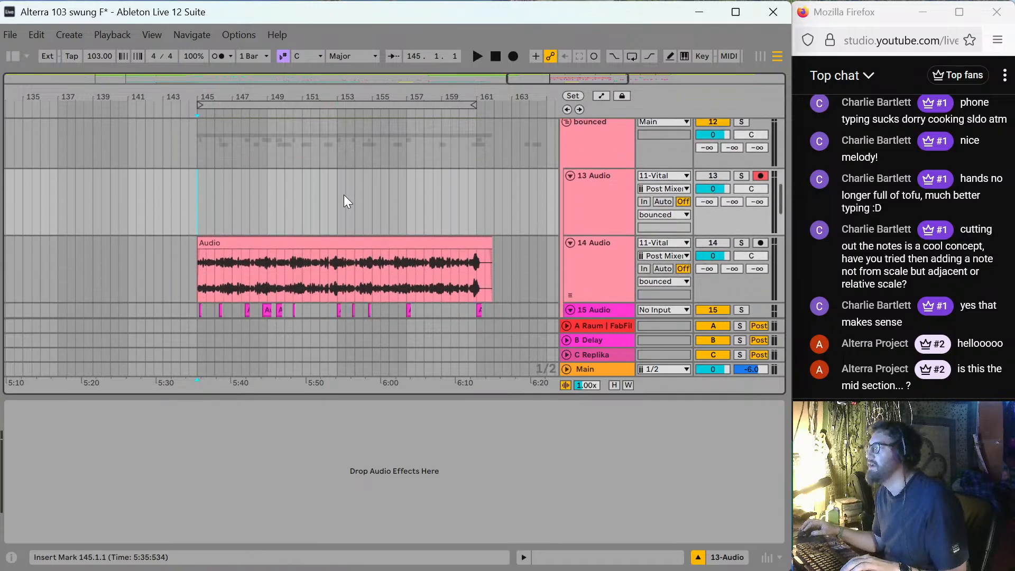
{"action": "scroll", "coordinate": [512, 182], "scroll_direction": "up", "scroll_amount": 10}
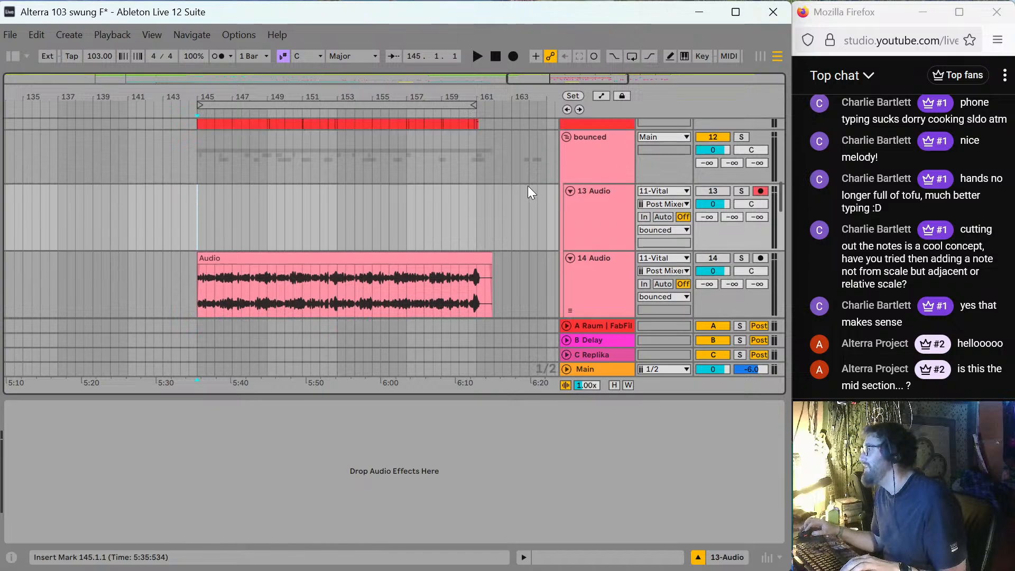
{"action": "scroll", "coordinate": [470, 196], "scroll_direction": "up", "scroll_amount": 2}
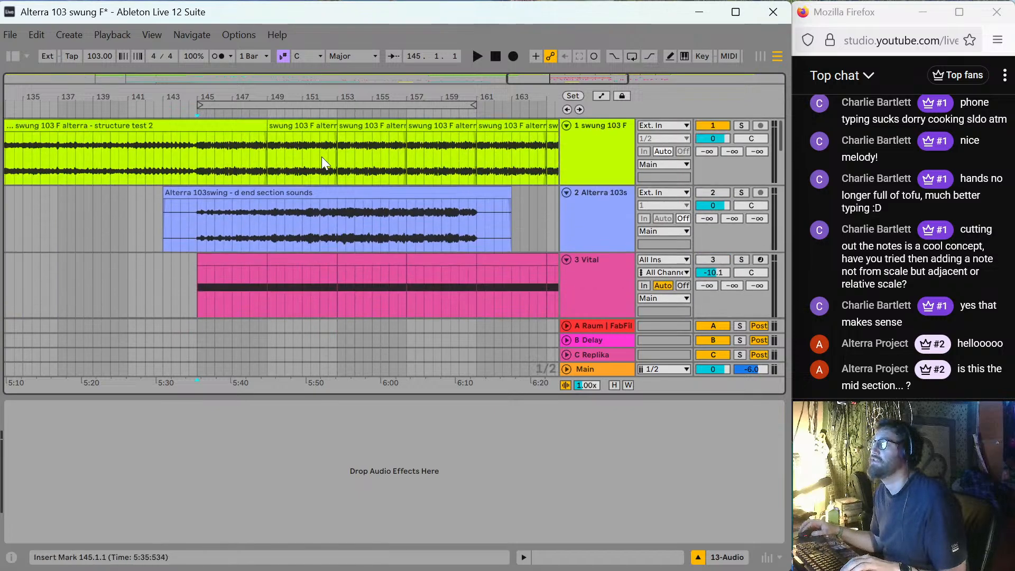
{"action": "left_click", "coordinate": [291, 159]}
{"action": "scroll", "coordinate": [289, 159], "scroll_direction": "down", "scroll_amount": 6}
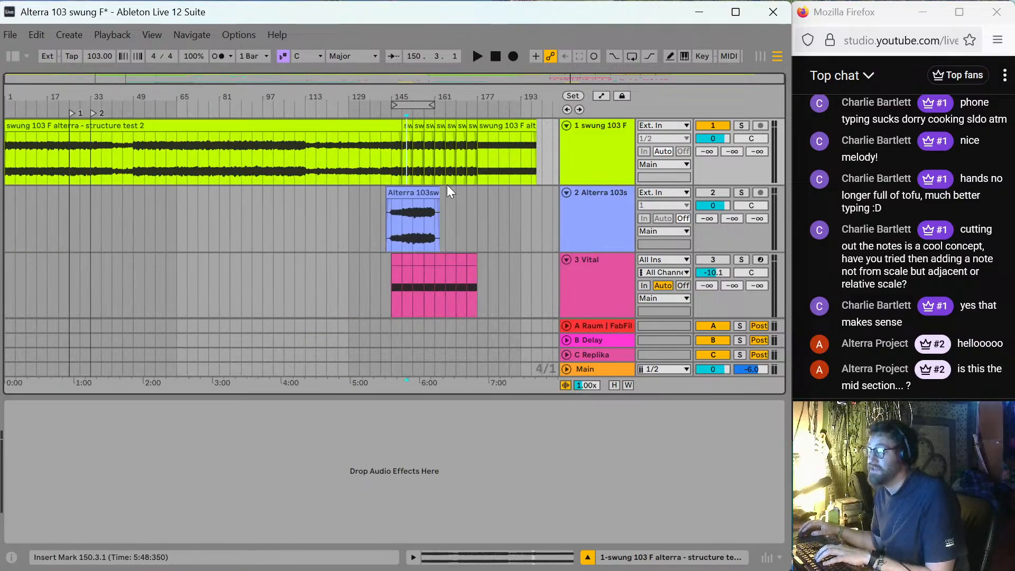
{"action": "scroll", "coordinate": [415, 201], "scroll_direction": "up", "scroll_amount": 3}
{"action": "scroll", "coordinate": [416, 201], "scroll_direction": "up", "scroll_amount": 2}
{"action": "scroll", "coordinate": [412, 210], "scroll_direction": "down", "scroll_amount": 10}
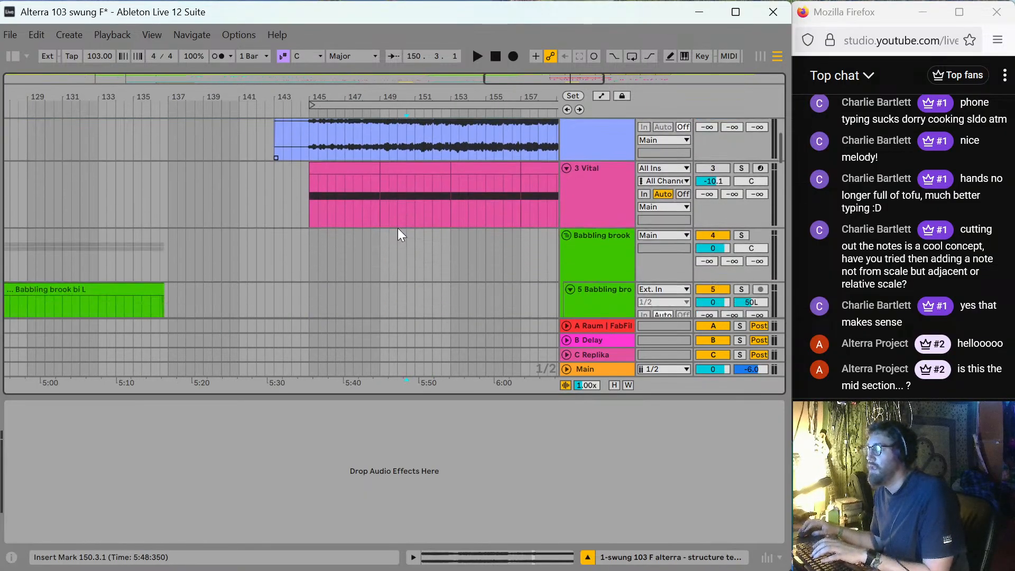
{"action": "scroll", "coordinate": [420, 240], "scroll_direction": "up", "scroll_amount": 2}
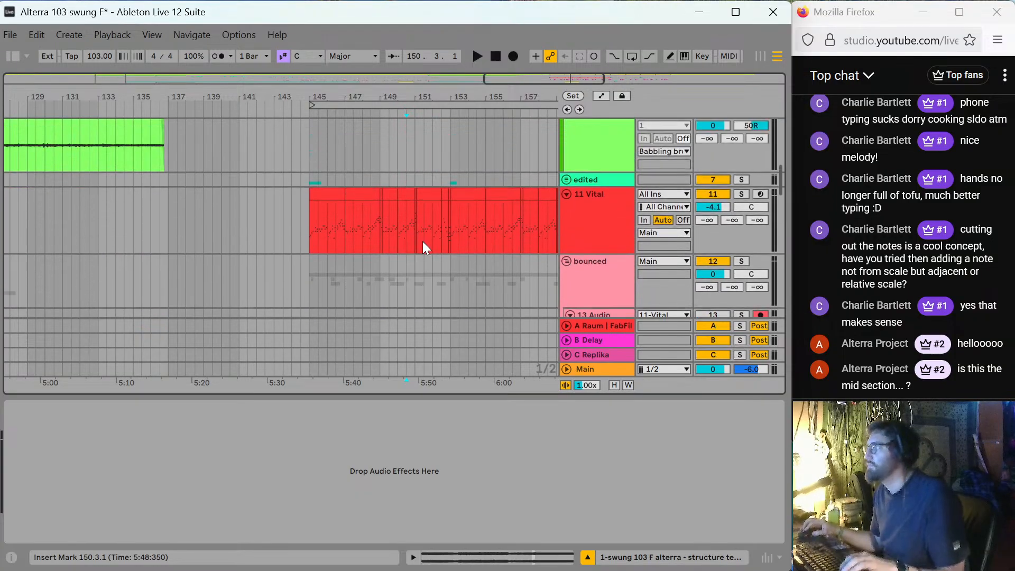
{"action": "scroll", "coordinate": [284, 238], "scroll_direction": "down", "scroll_amount": 8}
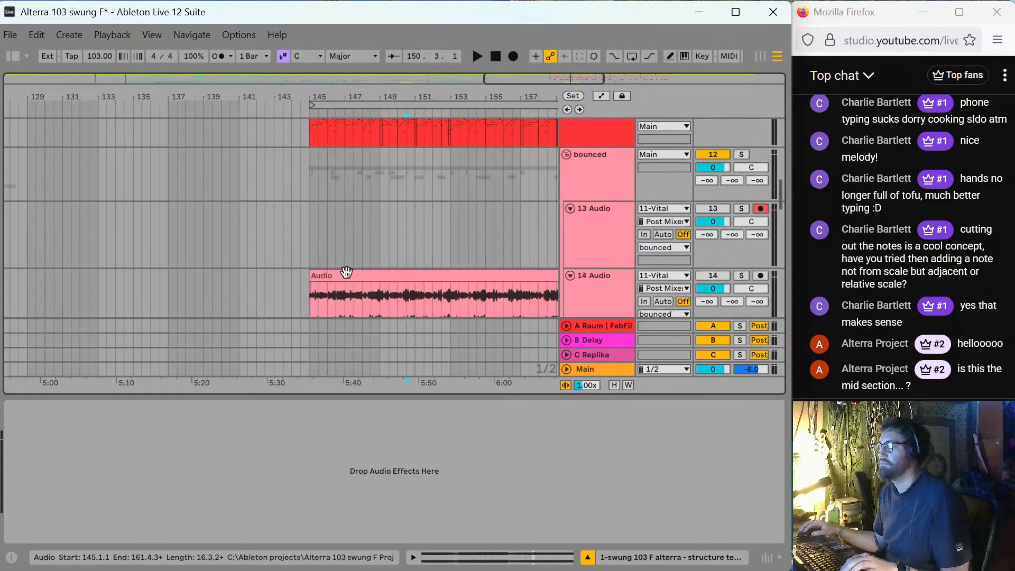
{"action": "scroll", "coordinate": [478, 214], "scroll_direction": "up", "scroll_amount": 8}
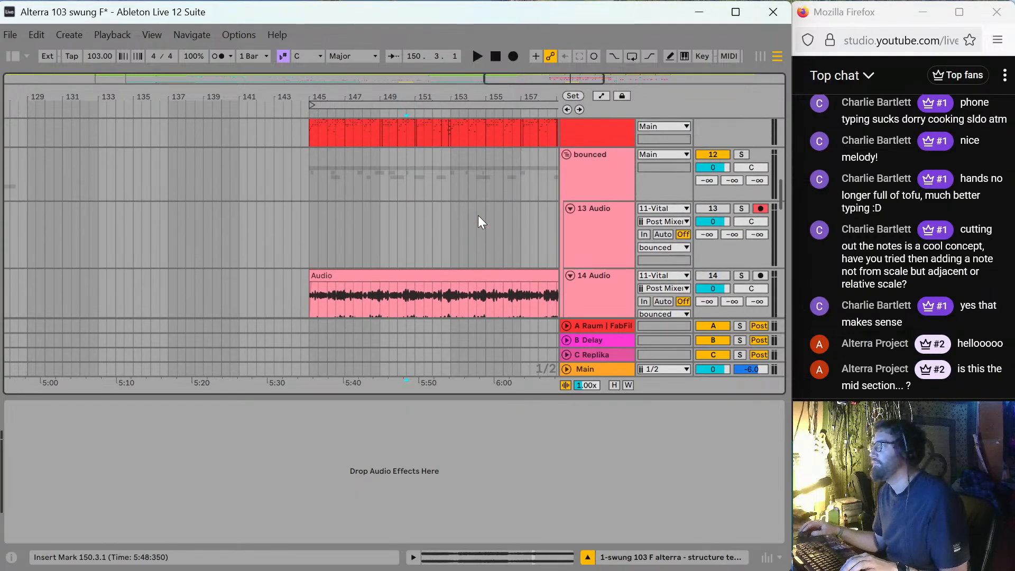
Turn looping back on and play from 150.3.1 while viewing the 11 Vital track's synth window, closing that window at the end.
{"action": "left_click", "coordinate": [606, 181]}
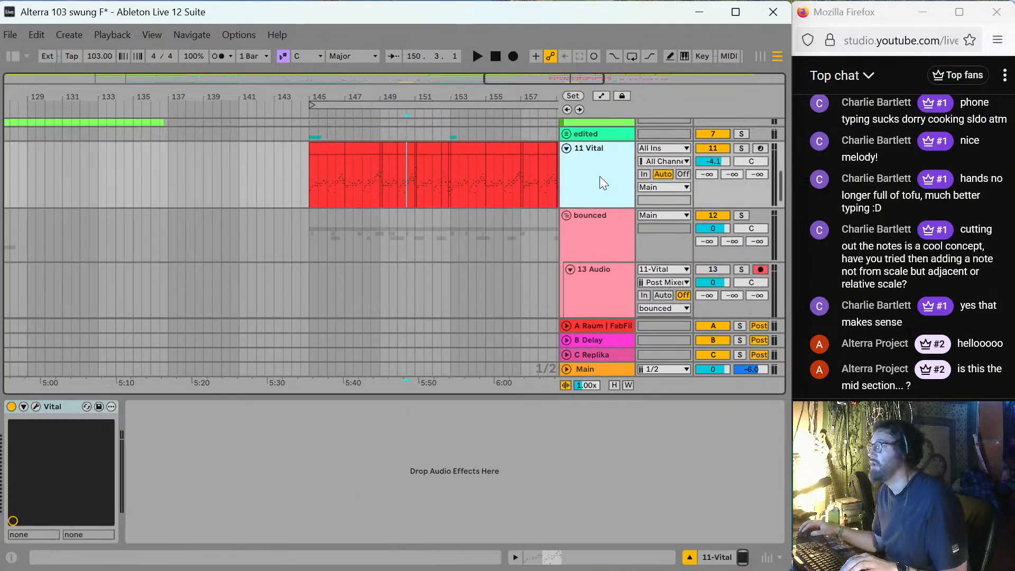
{"action": "left_click", "coordinate": [37, 409]}
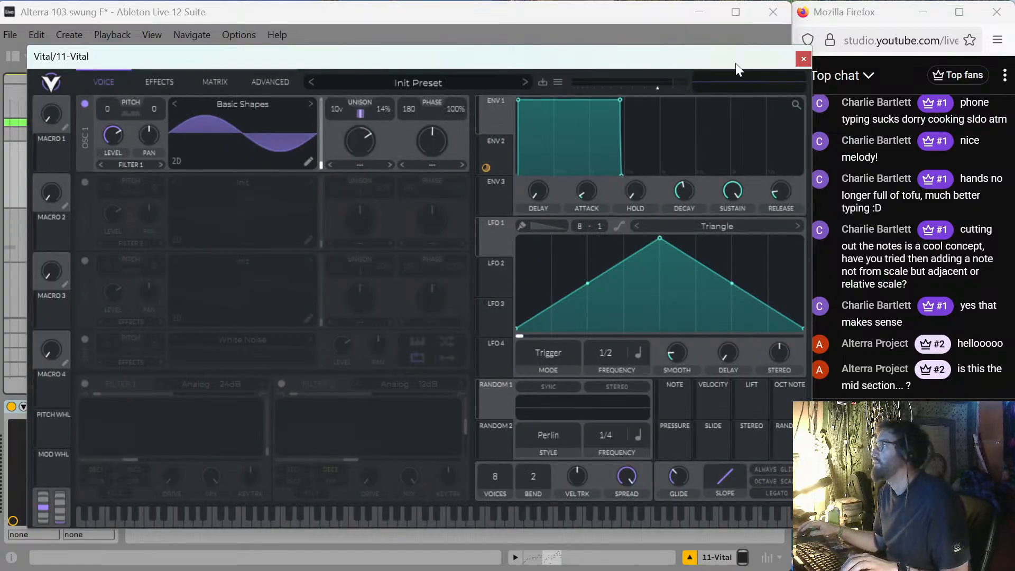
{"action": "left_click_drag", "start_coordinate": [735, 63], "coordinate": [733, 137]}
{"action": "left_click", "coordinate": [626, 54]}
{"action": "key", "text": "space"}
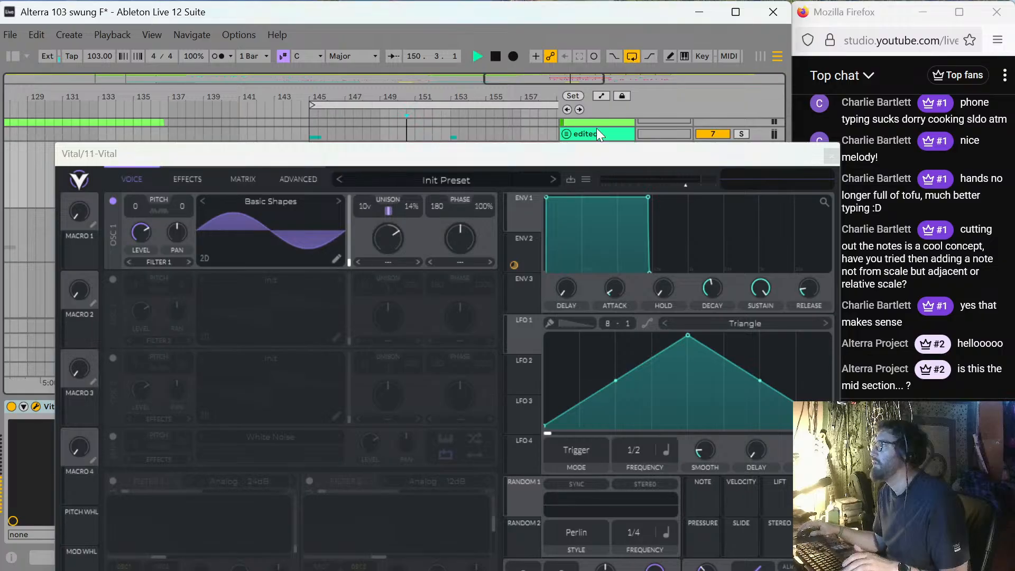
{"action": "left_click_drag", "start_coordinate": [602, 149], "coordinate": [580, 51]}
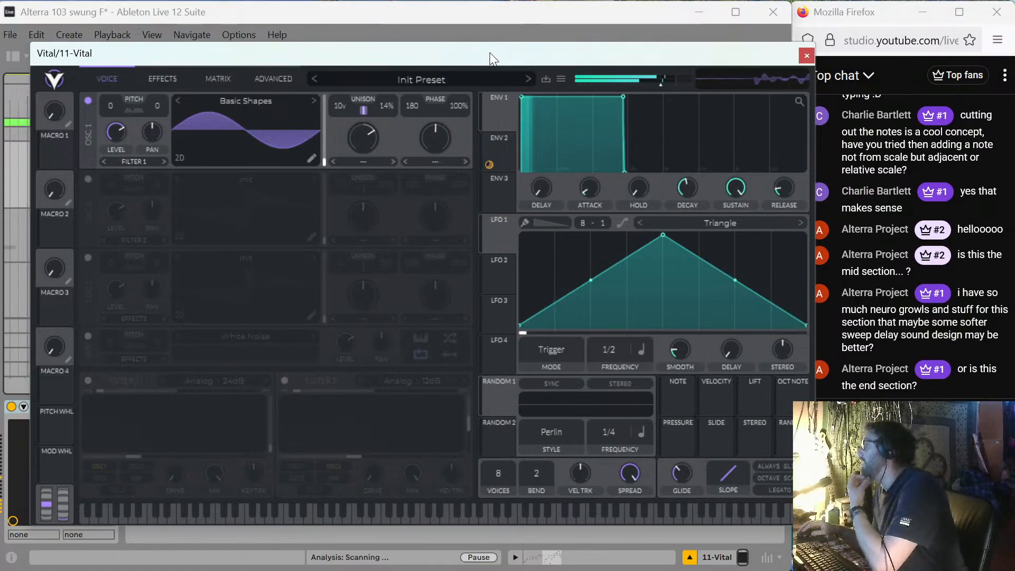
{"action": "left_click", "coordinate": [806, 56]}
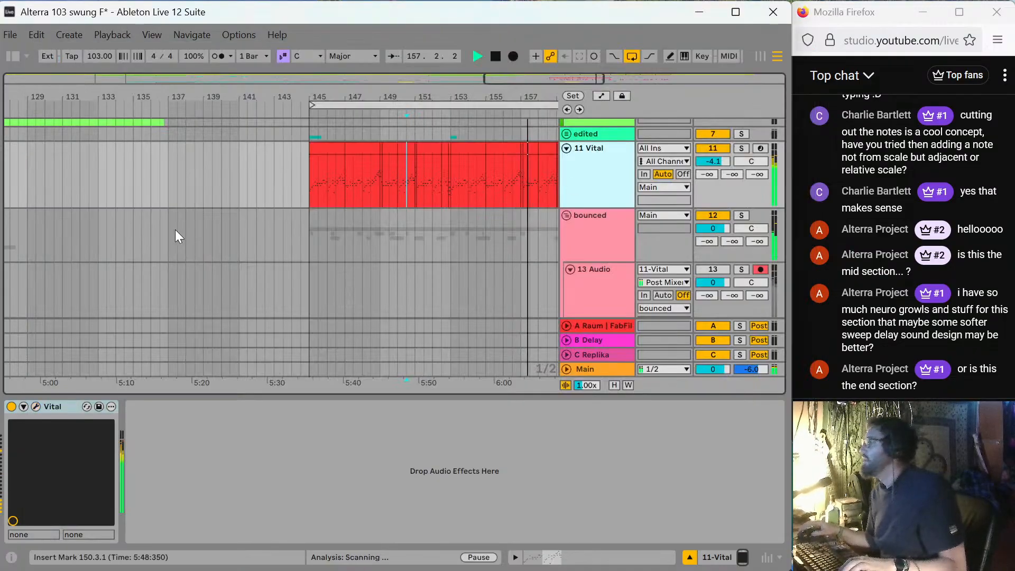
Stop playback and place the insert marker at 73.1.1 on the 17 Audio track in the bounced group.
{"action": "left_click", "coordinate": [187, 215]}
{"action": "scroll", "coordinate": [189, 214], "scroll_direction": "down", "scroll_amount": 8}
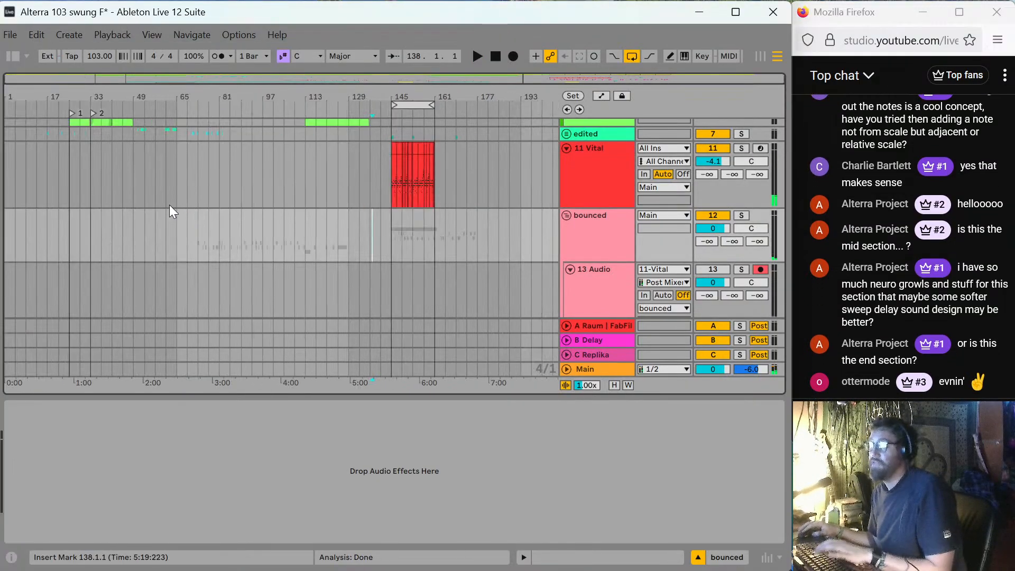
{"action": "scroll", "coordinate": [354, 201], "scroll_direction": "down", "scroll_amount": 7}
{"action": "scroll", "coordinate": [275, 264], "scroll_direction": "down", "scroll_amount": 5}
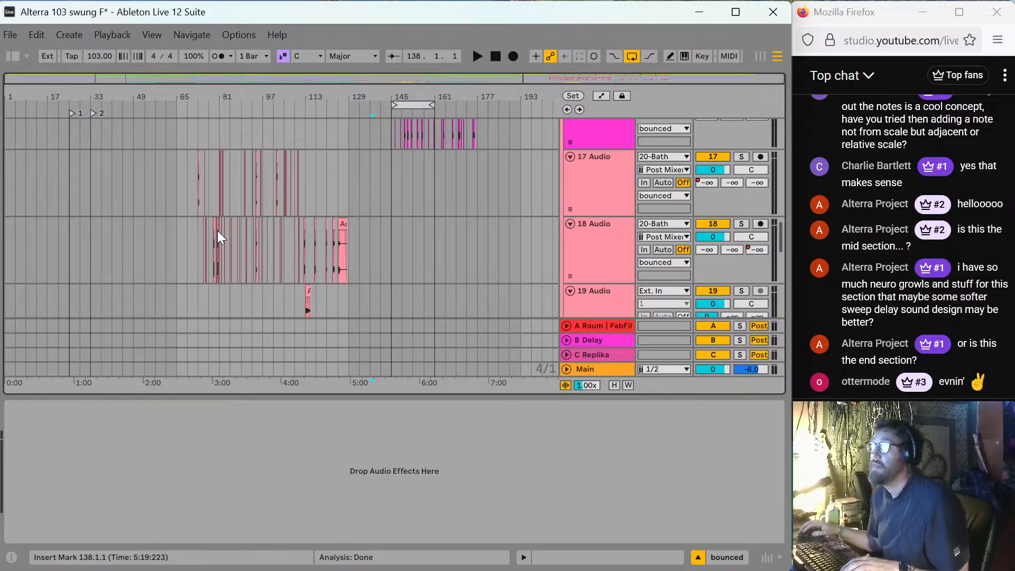
{"action": "left_click", "coordinate": [199, 207]}
{"action": "scroll", "coordinate": [204, 212], "scroll_direction": "up", "scroll_amount": 3}
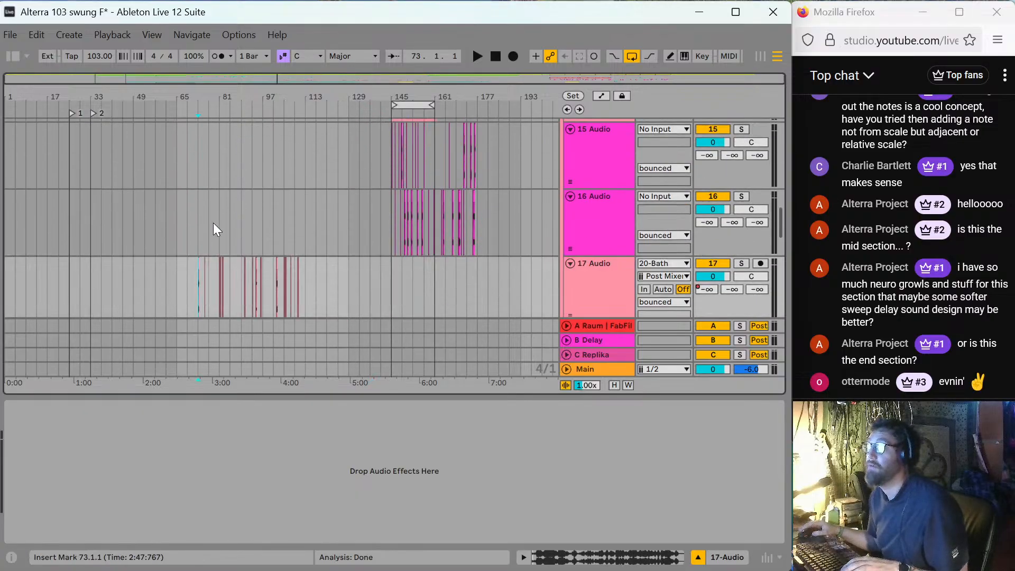
Play the arrangement from 73.1.1 and examine the bounced clips on the 17 Audio and 18 Audio tracks up to about bar 96.
{"action": "key", "text": "space"}
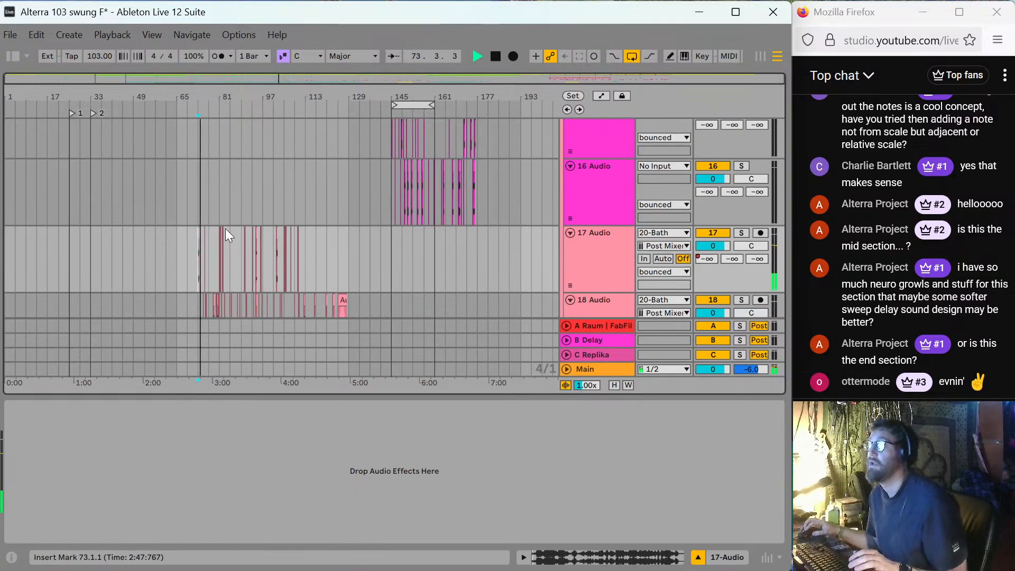
{"action": "scroll", "coordinate": [226, 231], "scroll_direction": "down", "scroll_amount": 2}
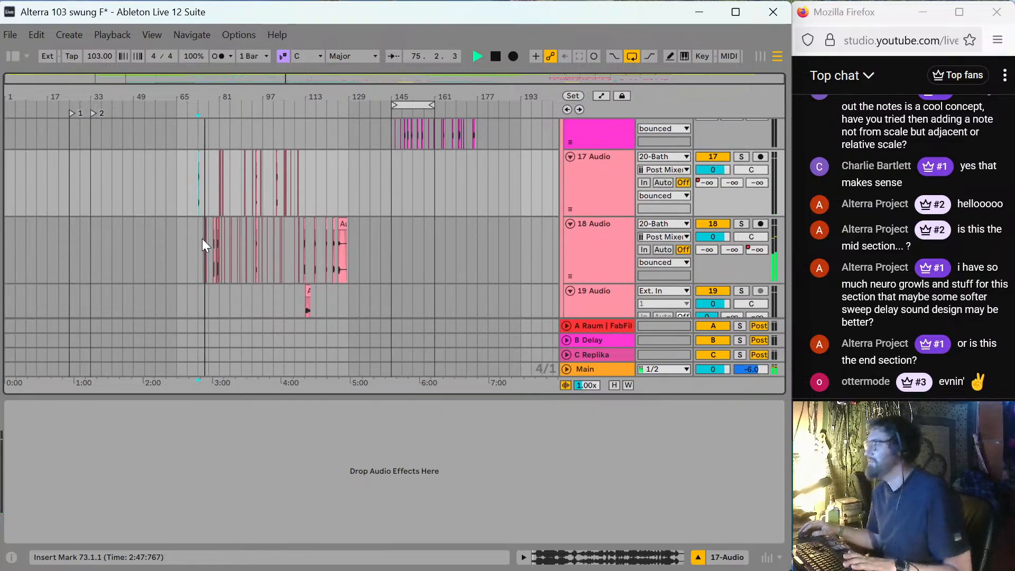
{"action": "left_click", "coordinate": [205, 246]}
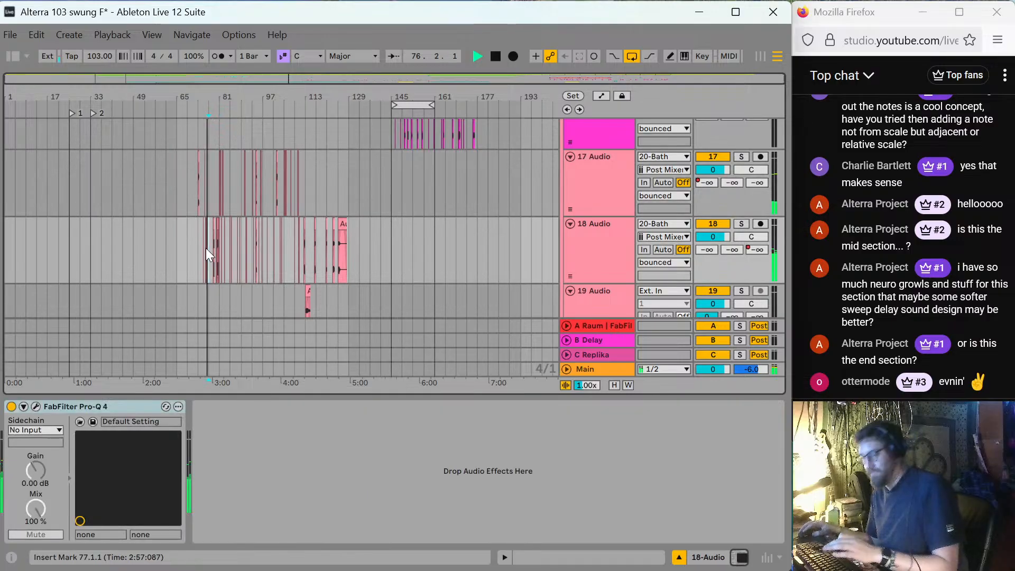
{"action": "key", "text": "plus"}
{"action": "key", "text": "plus"}
{"action": "key", "text": "plus"}
{"action": "key", "text": "plus"}
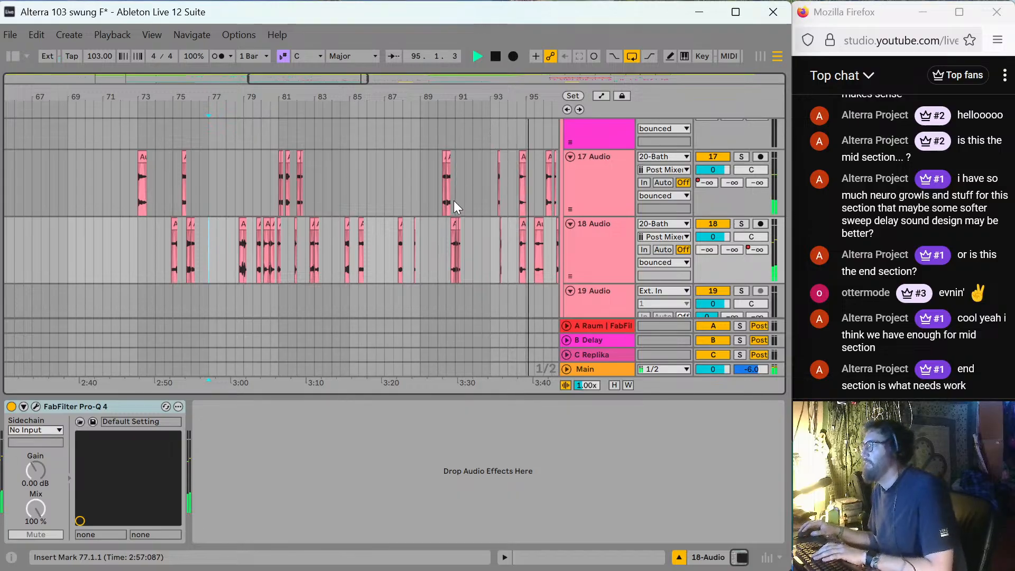
{"action": "left_click", "coordinate": [430, 186]}
{"action": "scroll", "coordinate": [430, 187], "scroll_direction": "down", "scroll_amount": 2}
{"action": "scroll", "coordinate": [430, 187], "scroll_direction": "down", "scroll_amount": 3}
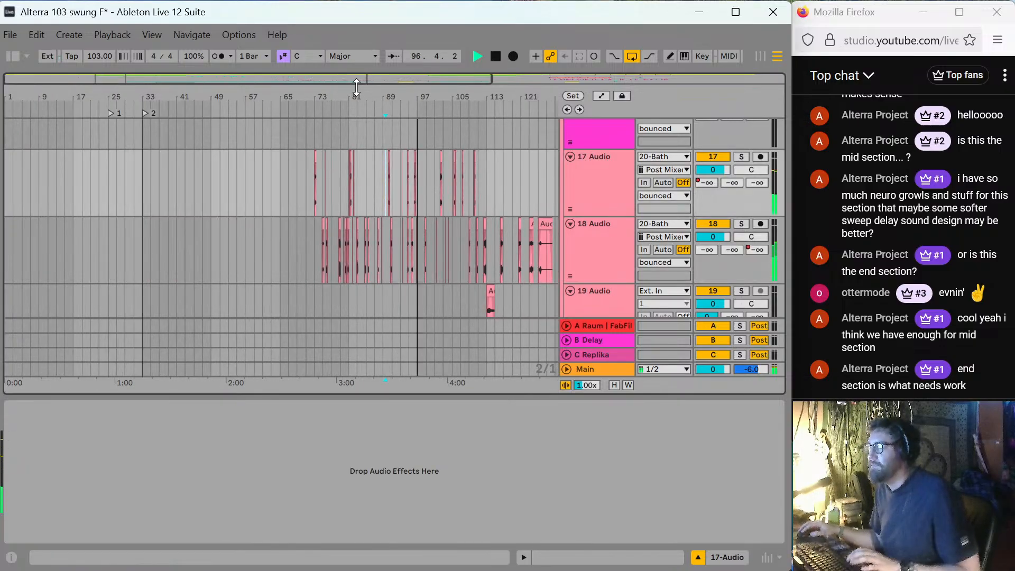
{"action": "key", "text": "space"}
Open the 11 Vital track's synth window and select the time range from 145.1.1 to 147.1.1 in the arrangement.
{"action": "left_click_drag", "start_coordinate": [350, 83], "coordinate": [618, 84]}
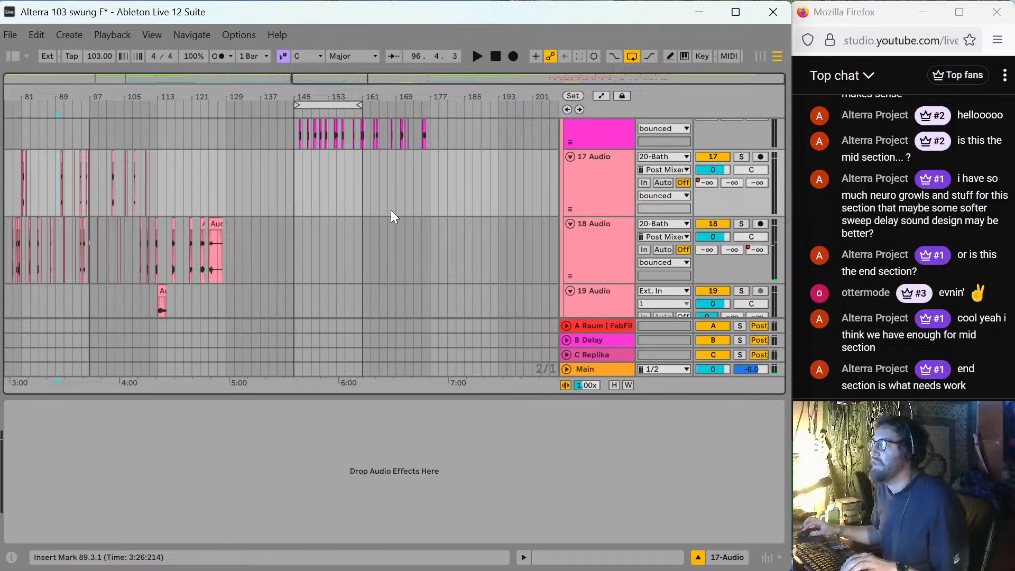
{"action": "scroll", "coordinate": [381, 204], "scroll_direction": "up", "scroll_amount": 8}
{"action": "scroll", "coordinate": [365, 212], "scroll_direction": "up", "scroll_amount": 8}
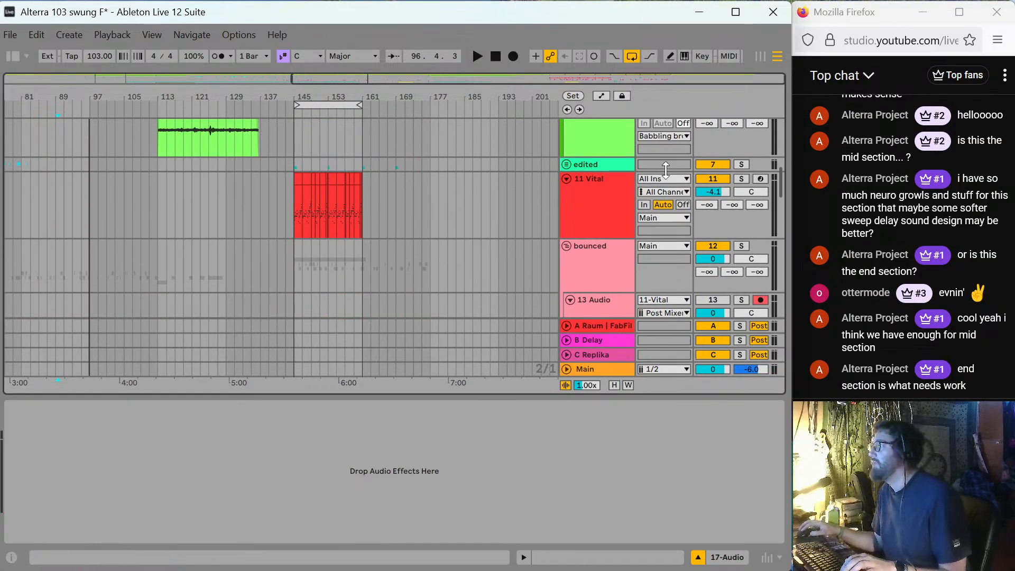
{"action": "scroll", "coordinate": [368, 211], "scroll_direction": "down", "scroll_amount": 2}
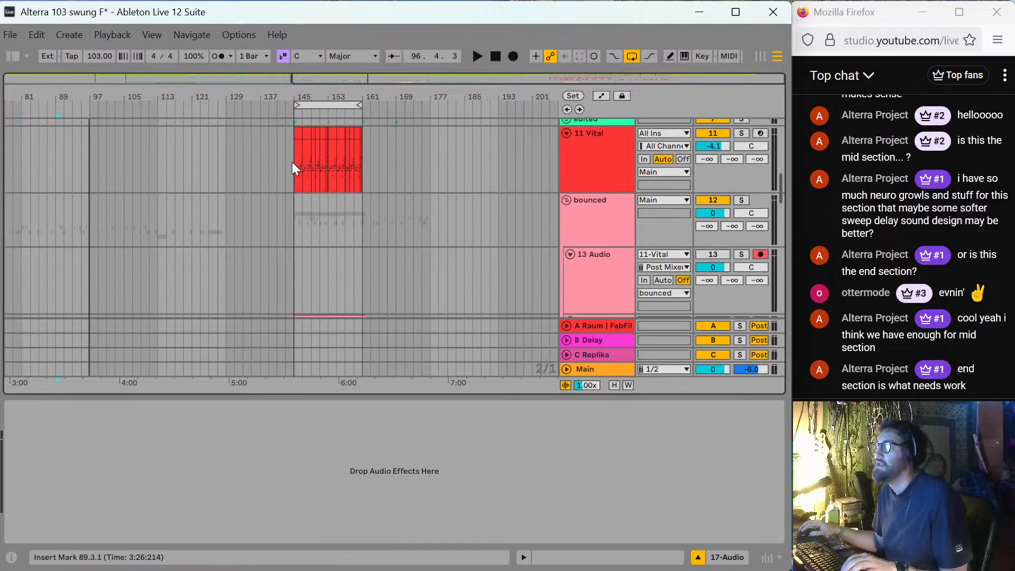
{"action": "left_click", "coordinate": [608, 151]}
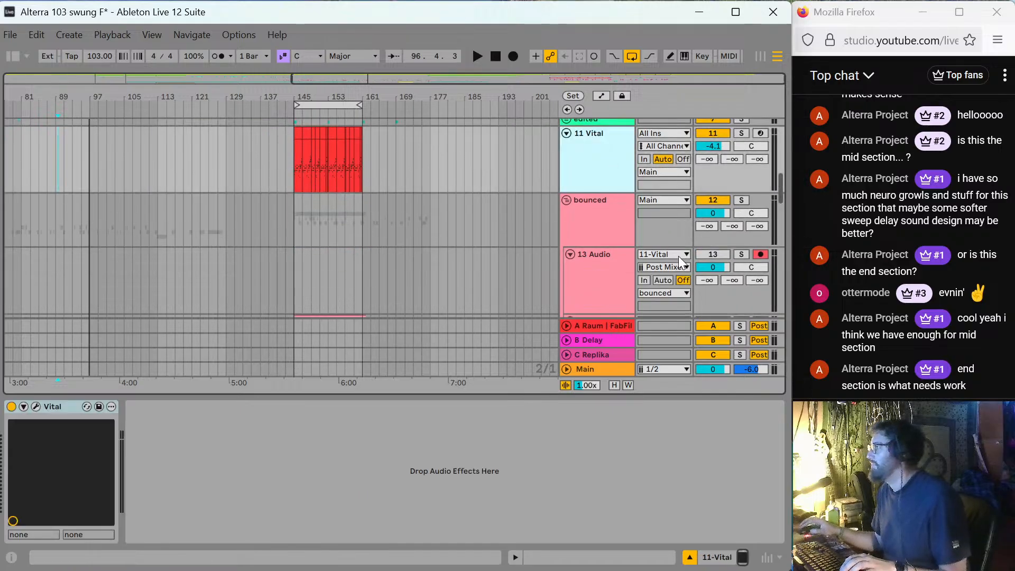
{"action": "left_click", "coordinate": [35, 407]}
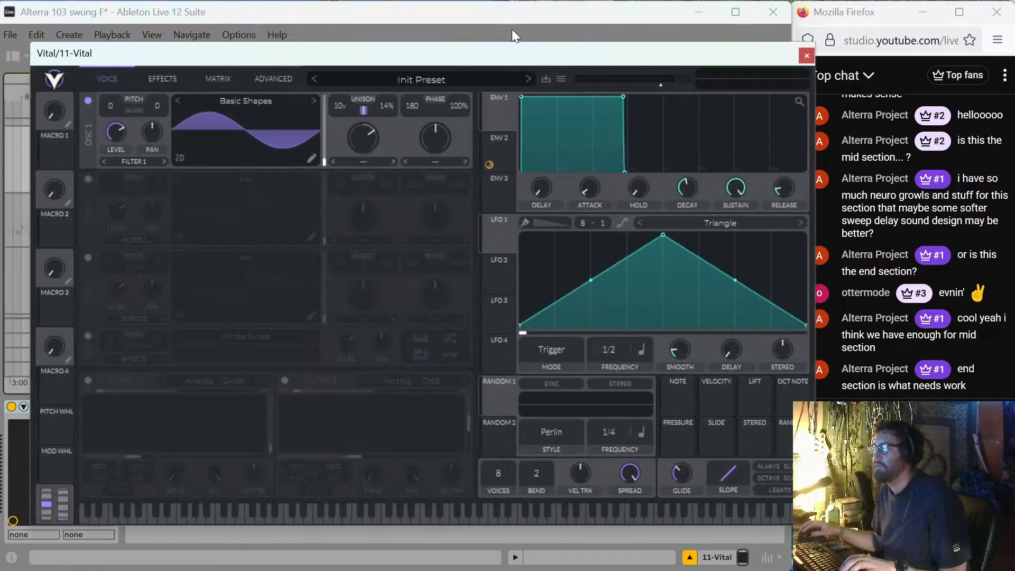
{"action": "left_click_drag", "start_coordinate": [506, 52], "coordinate": [506, 160]}
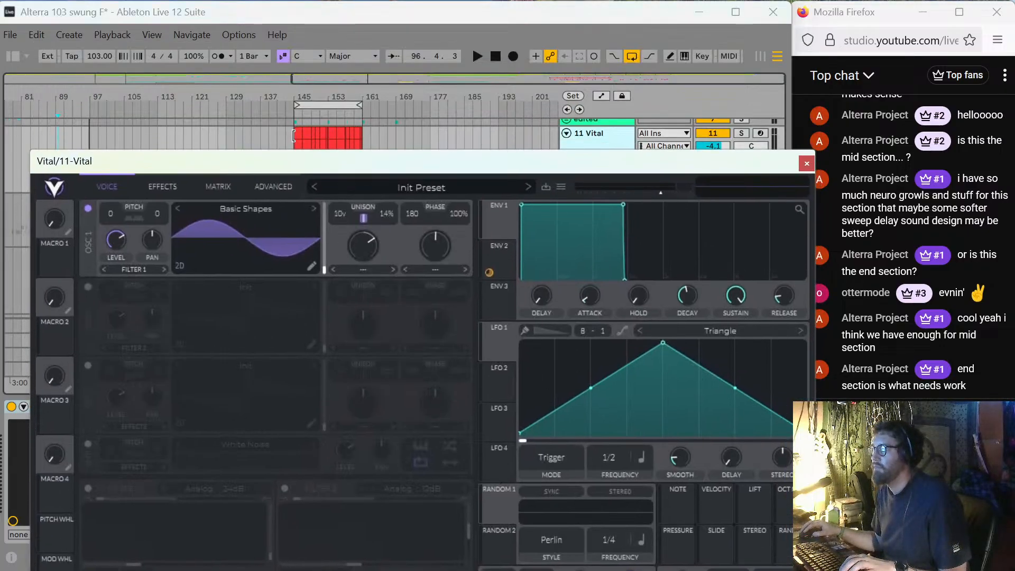
{"action": "left_click_drag", "start_coordinate": [314, 157], "coordinate": [340, 37]}
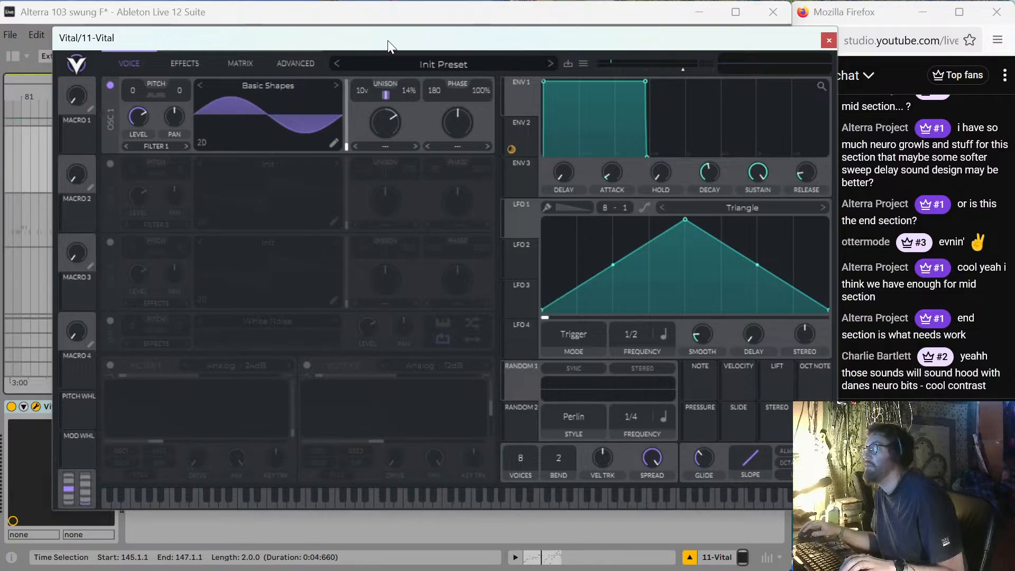
{"action": "left_click_drag", "start_coordinate": [388, 41], "coordinate": [339, 51]}
Try the Post Modern Pulse wavetable in oscillator 1, replace it with Stabbed, and raise its frame position to the maximum.
{"action": "left_click", "coordinate": [244, 99]}
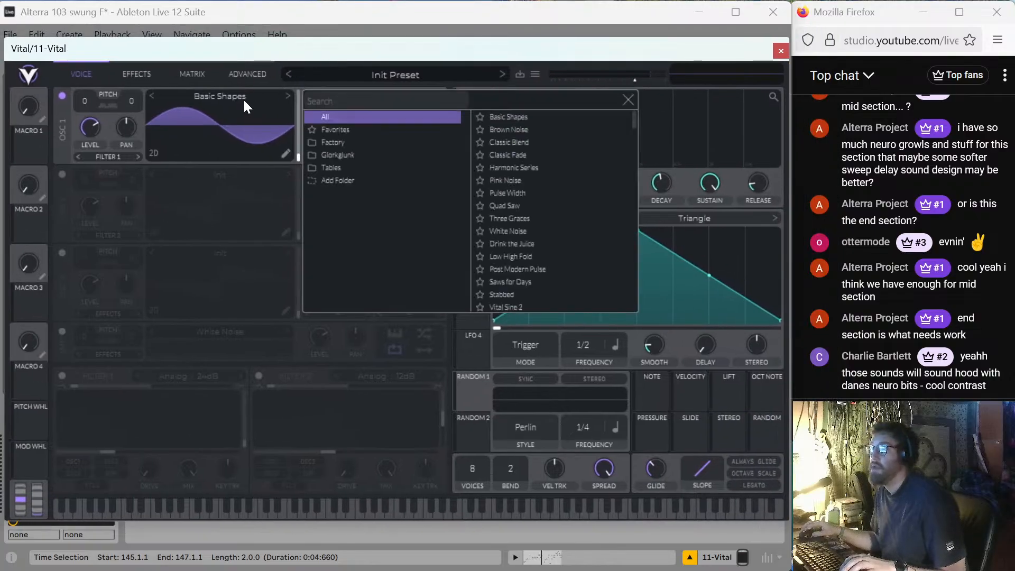
{"action": "left_click", "coordinate": [548, 269]}
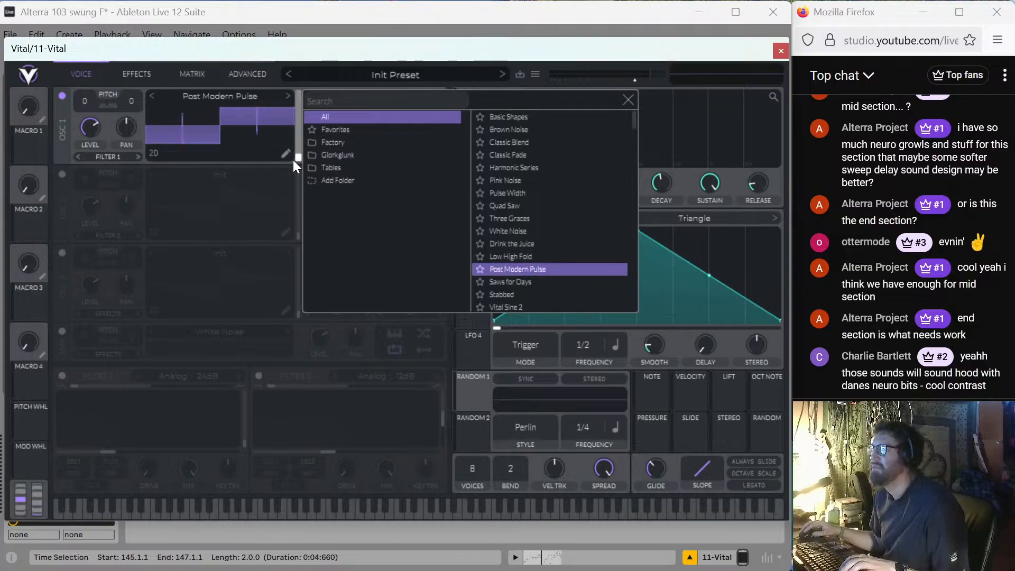
{"action": "mouse_move", "coordinate": [299, 154]}
{"action": "left_mouse_down"}
{"action": "mouse_move", "coordinate": [304, 113]}
{"action": "mouse_move", "coordinate": [306, 160]}
{"action": "left_mouse_up"}
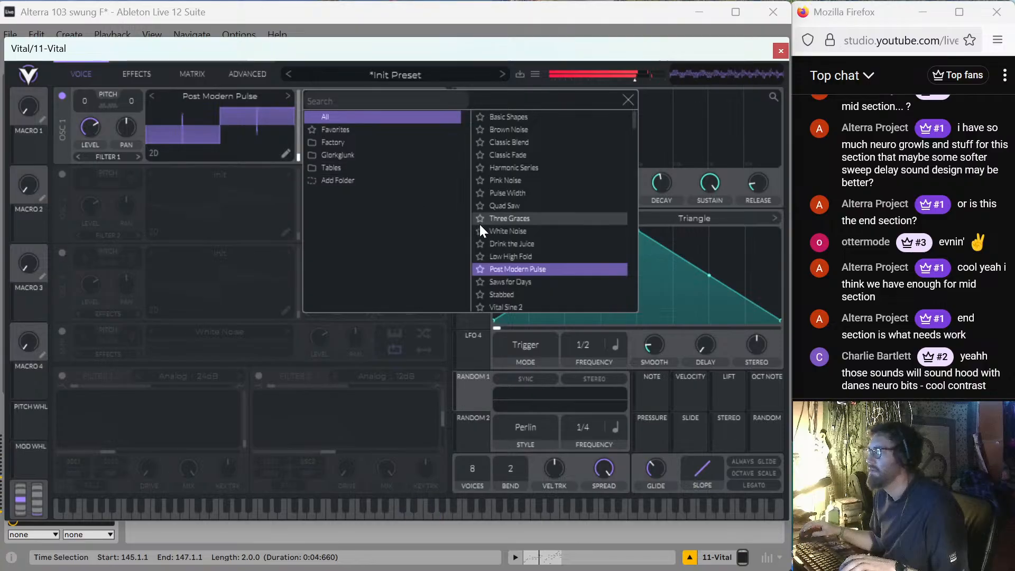
{"action": "left_click", "coordinate": [503, 295]}
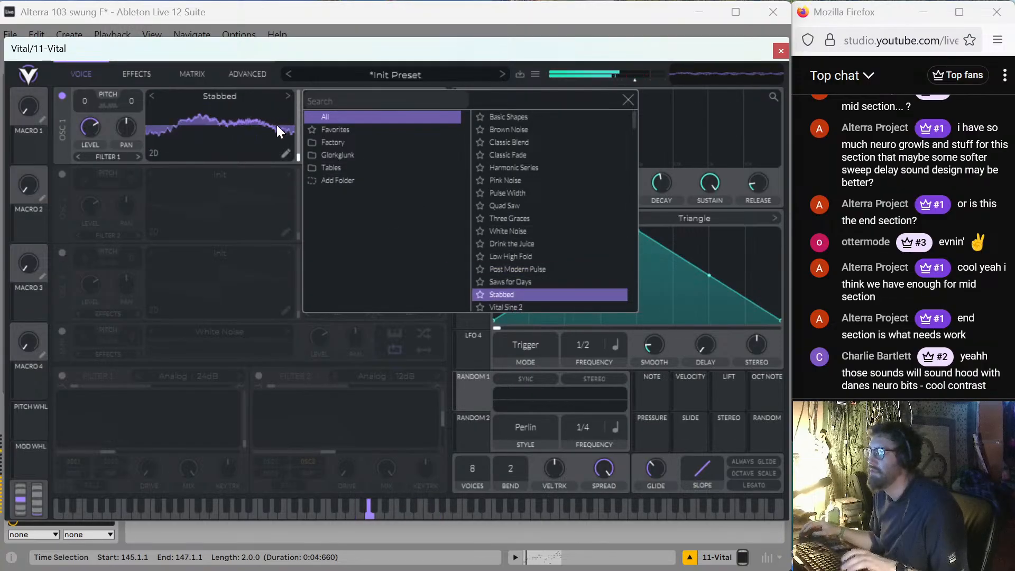
{"action": "left_click_drag", "start_coordinate": [298, 148], "coordinate": [494, 43]}
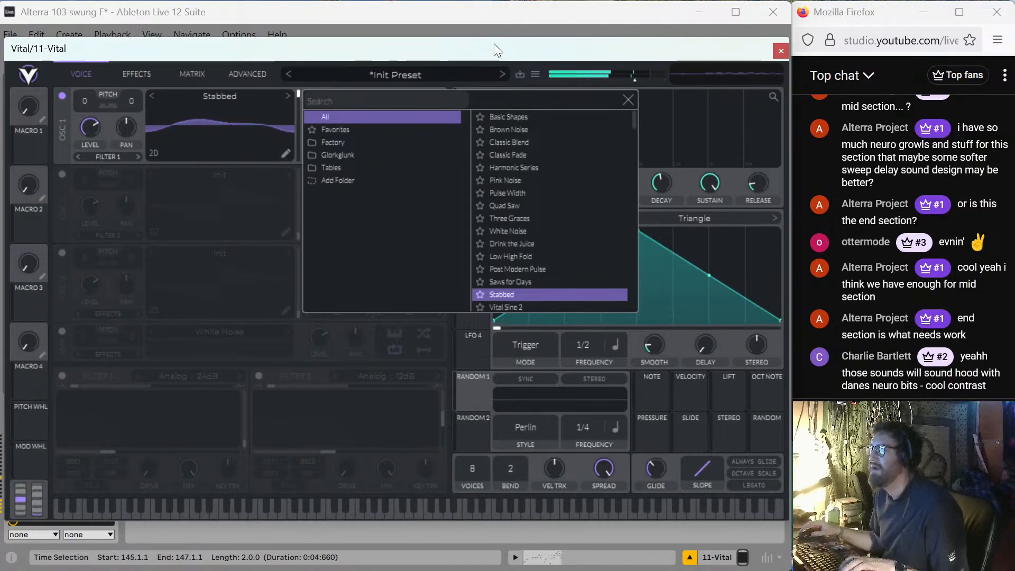
{"action": "left_click", "coordinate": [631, 98]}
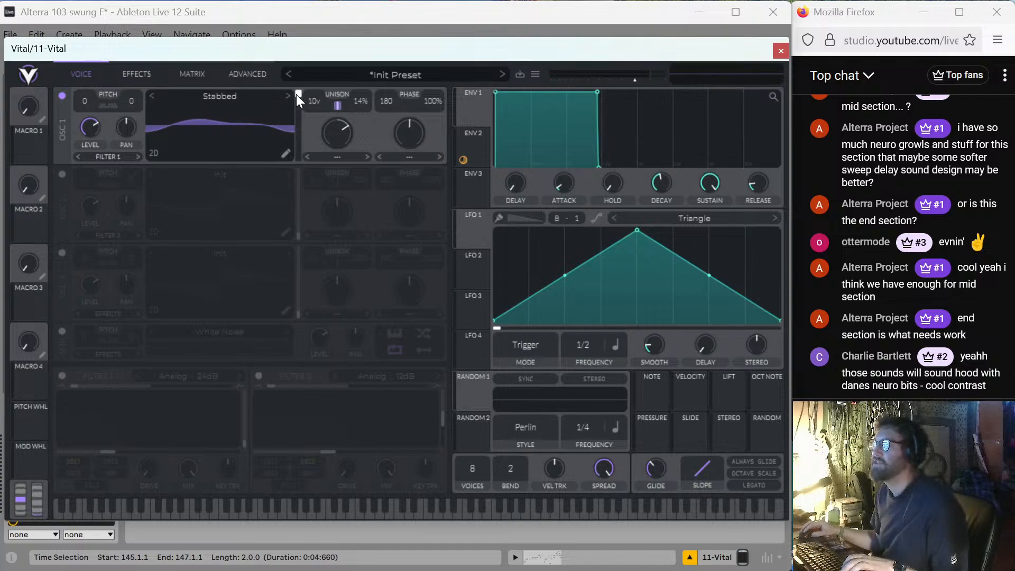
{"action": "mouse_move", "coordinate": [296, 95]}
{"action": "left_mouse_down"}
{"action": "mouse_move", "coordinate": [295, 119]}
{"action": "mouse_move", "coordinate": [293, 78]}
{"action": "left_mouse_up"}
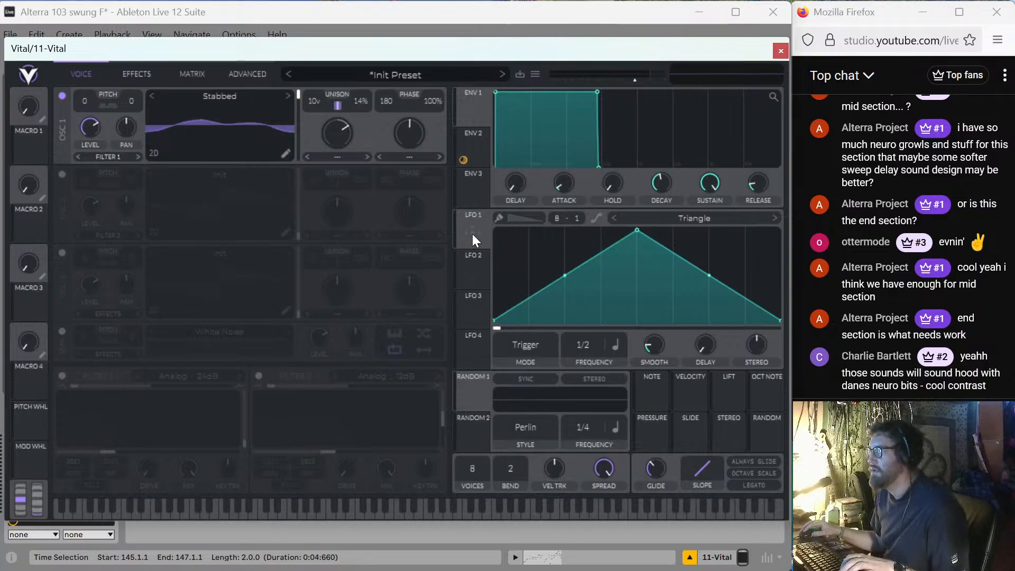
Assign LFO 1 to oscillator 1's wavetable frame, set the LFO frequency to 8/1, and start playback.
{"action": "left_click_drag", "start_coordinate": [473, 233], "coordinate": [284, 130]}
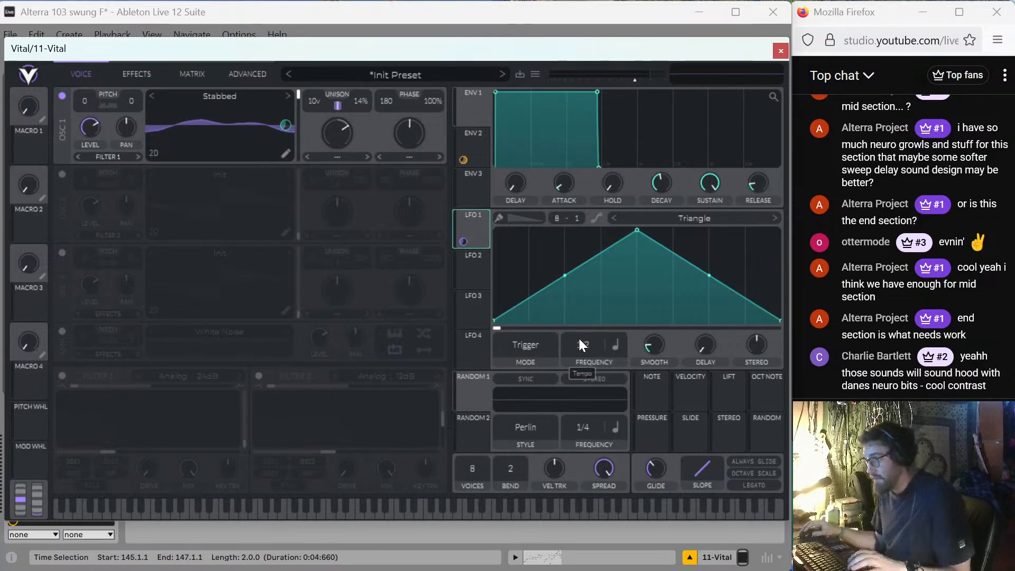
{"action": "left_click_drag", "start_coordinate": [579, 339], "coordinate": [568, 437]}
{"action": "key", "text": "space"}
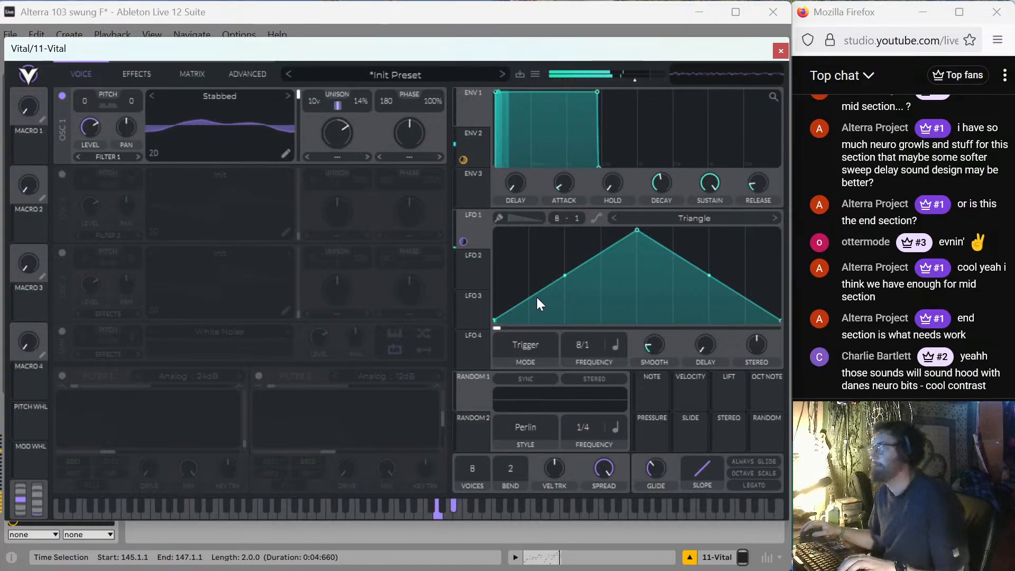
Switch LFO 1 to Sync mode and bend both slopes of its triangle inward into a narrow, curved peak.
{"action": "left_click", "coordinate": [525, 346]}
{"action": "left_click", "coordinate": [522, 387]}
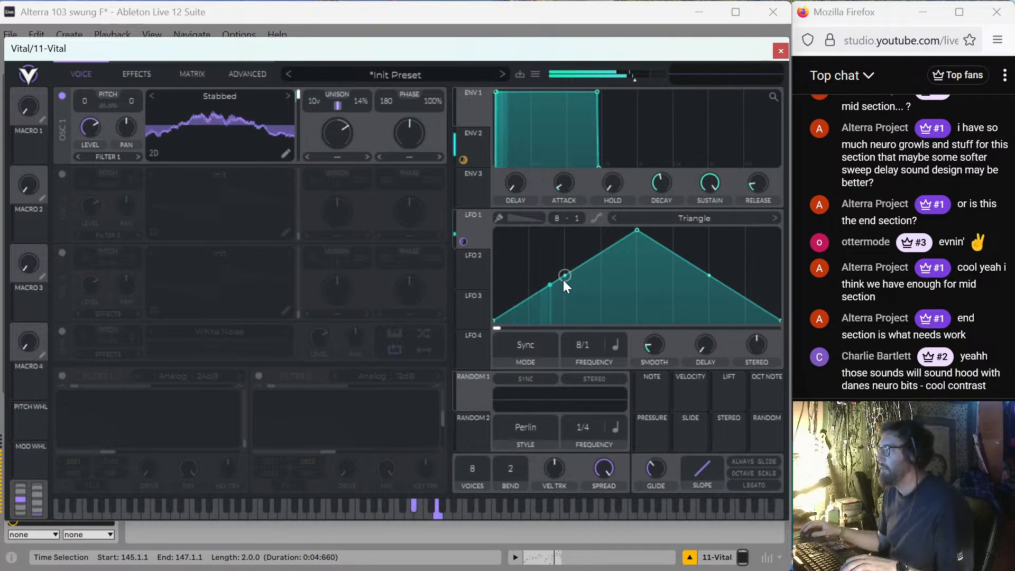
{"action": "left_click_drag", "start_coordinate": [563, 277], "coordinate": [590, 313]}
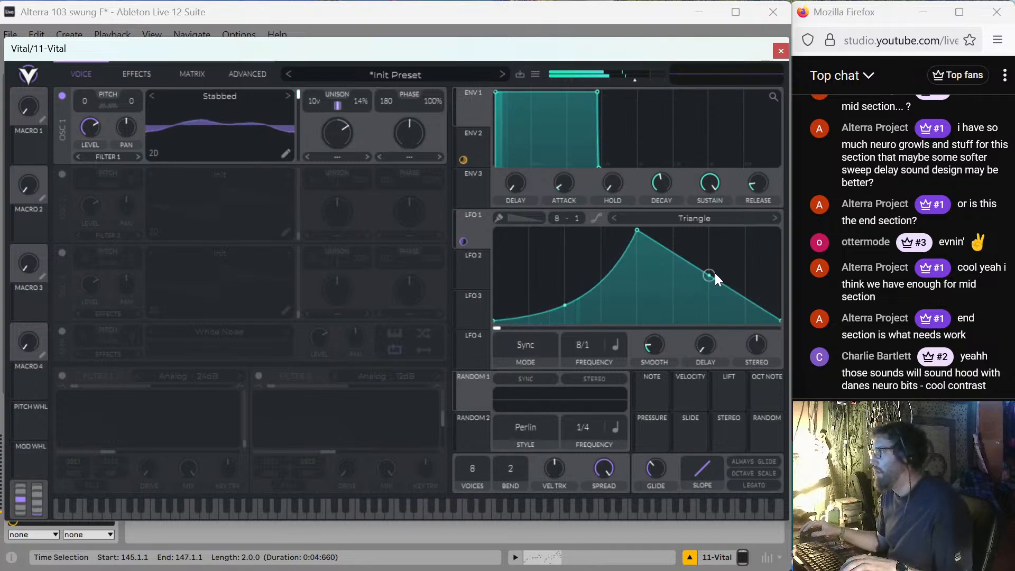
{"action": "left_click_drag", "start_coordinate": [711, 274], "coordinate": [701, 308]}
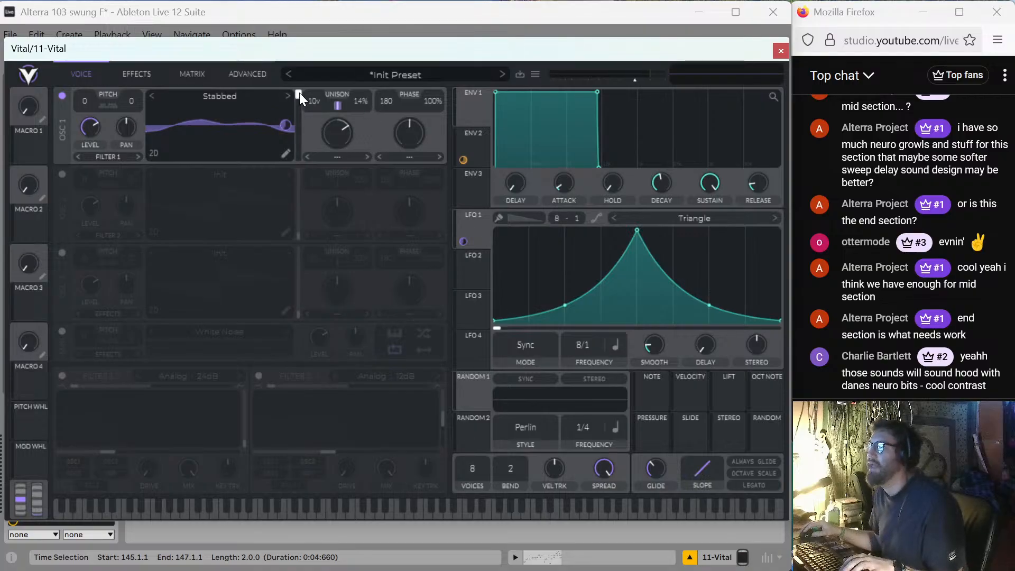
Try oscillator 1's wavetable frame at 226.9 during playback and return it to the maximum.
{"action": "left_click_drag", "start_coordinate": [299, 93], "coordinate": [302, 99]}
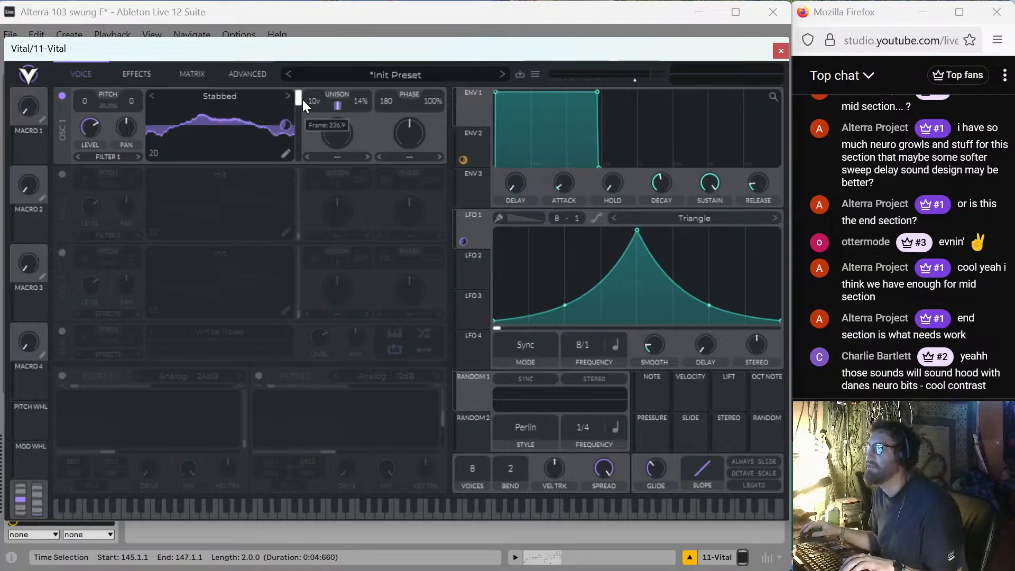
{"action": "key", "text": "space"}
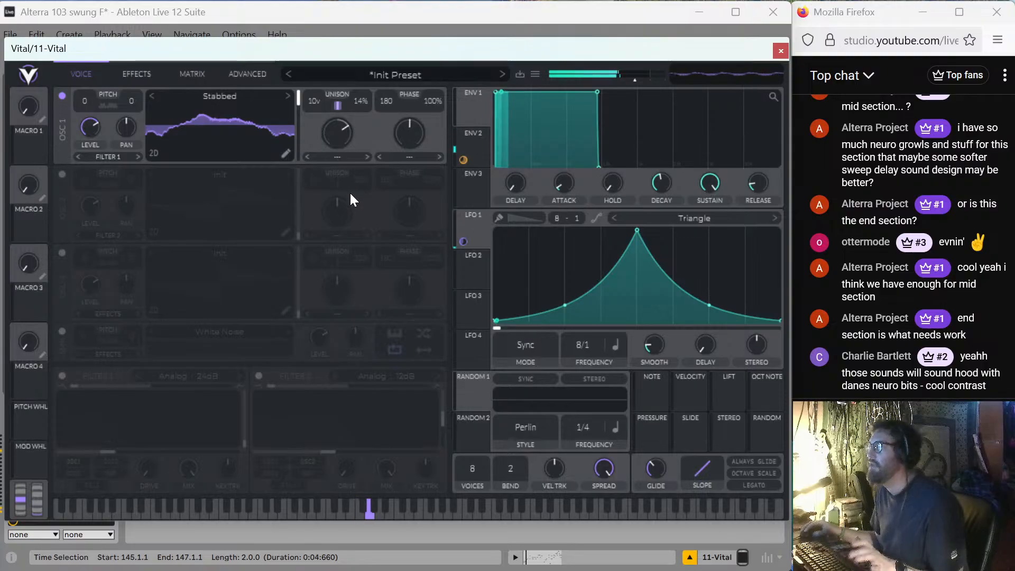
{"action": "left_click_drag", "start_coordinate": [297, 102], "coordinate": [297, 71]}
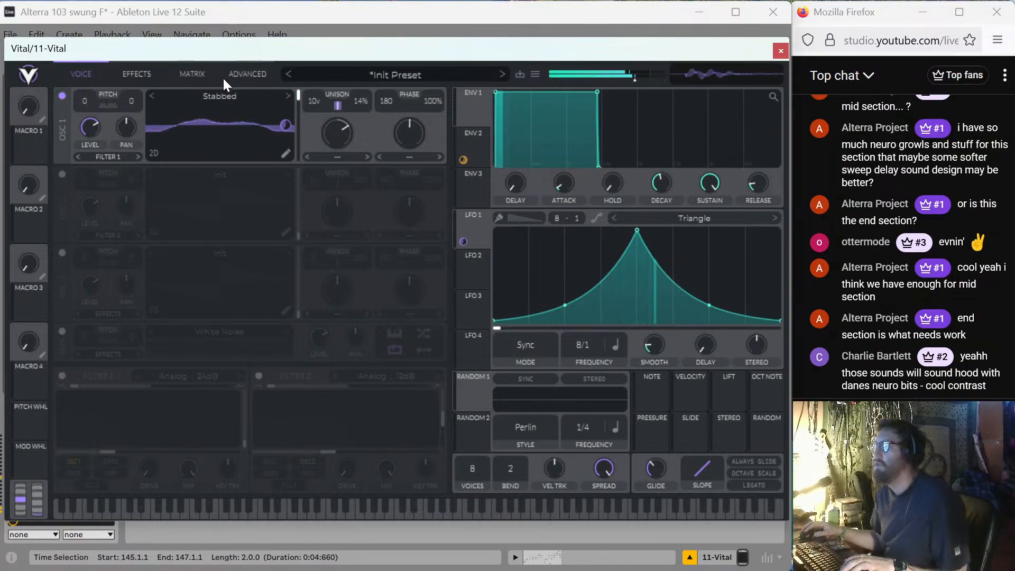
Set oscillator 1's spectral morph to Vocode and raise its amount to the maximum.
{"action": "left_click", "coordinate": [362, 158]}
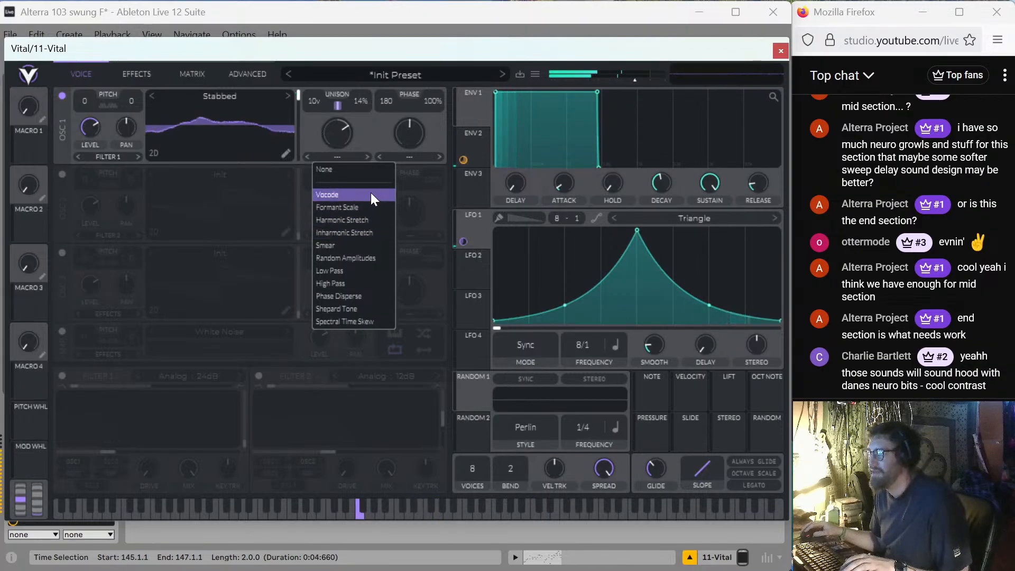
{"action": "left_click", "coordinate": [331, 194]}
{"action": "left_click_drag", "start_coordinate": [326, 132], "coordinate": [333, 81]}
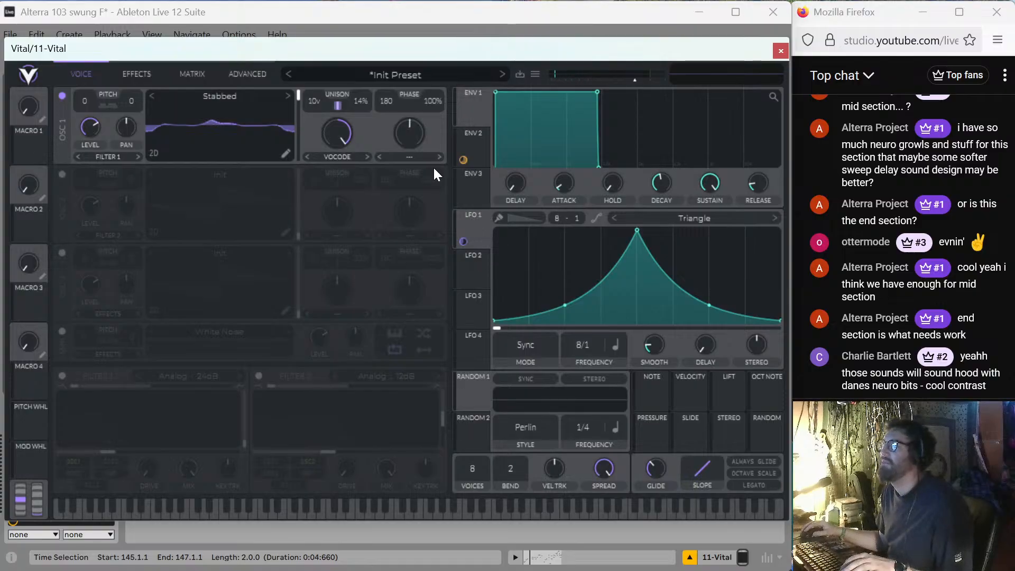
Assign LFO 1 to the Vocode amount, lower the base amount to the minimum, and adjust the modulation depth.
{"action": "left_click_drag", "start_coordinate": [474, 221], "coordinate": [337, 134]}
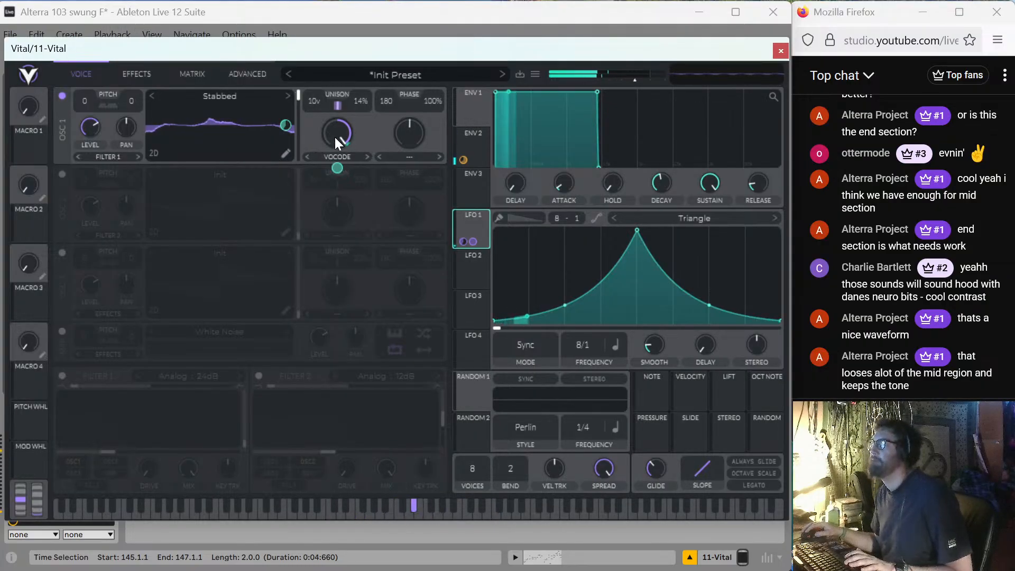
{"action": "left_click_drag", "start_coordinate": [335, 148], "coordinate": [319, 377]}
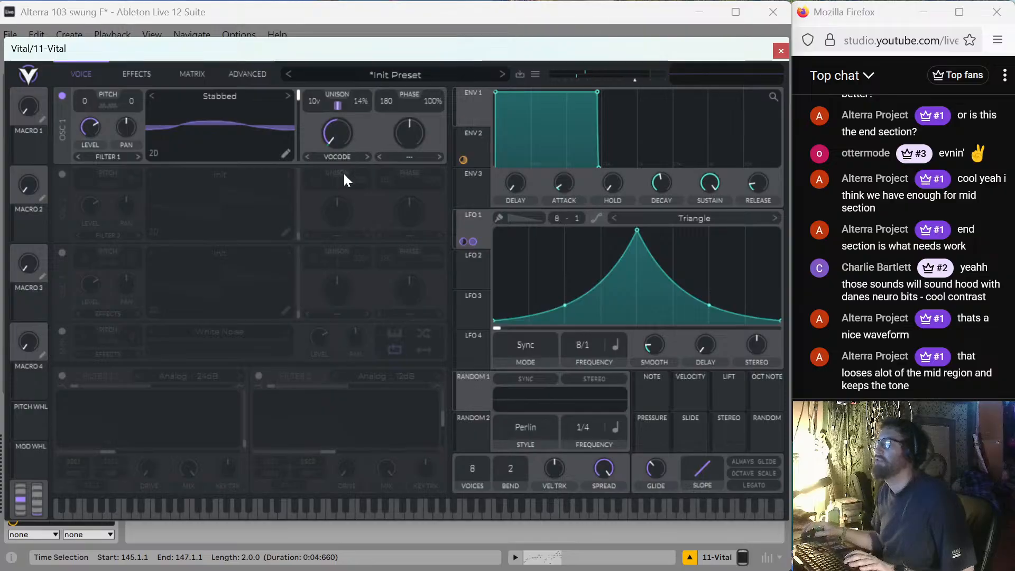
{"action": "left_click_drag", "start_coordinate": [337, 170], "coordinate": [337, 163]}
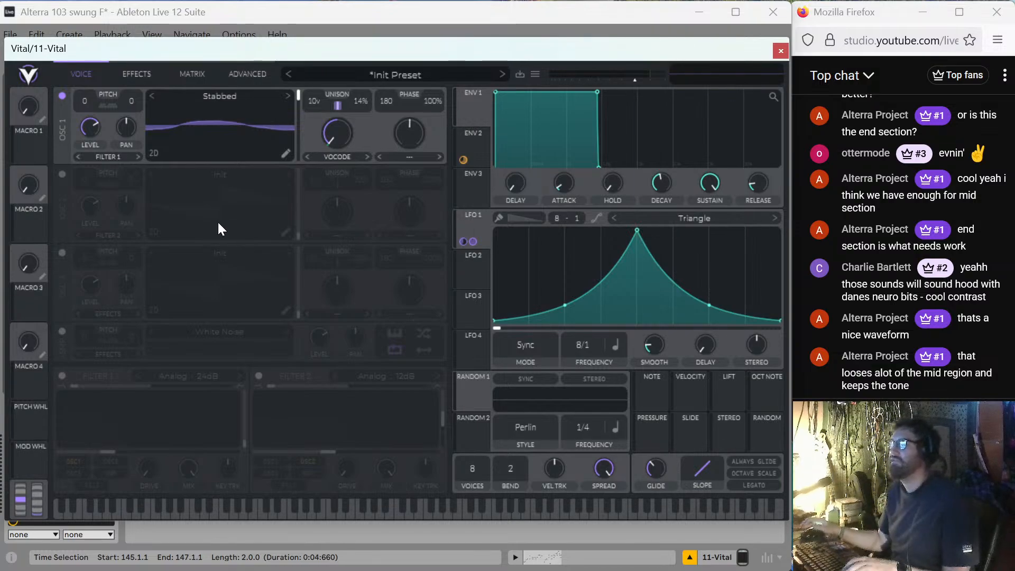
Set oscillator 1's unison stack to Octave and transpose it to -12 while auditioning the melody.
{"action": "key", "text": "space"}
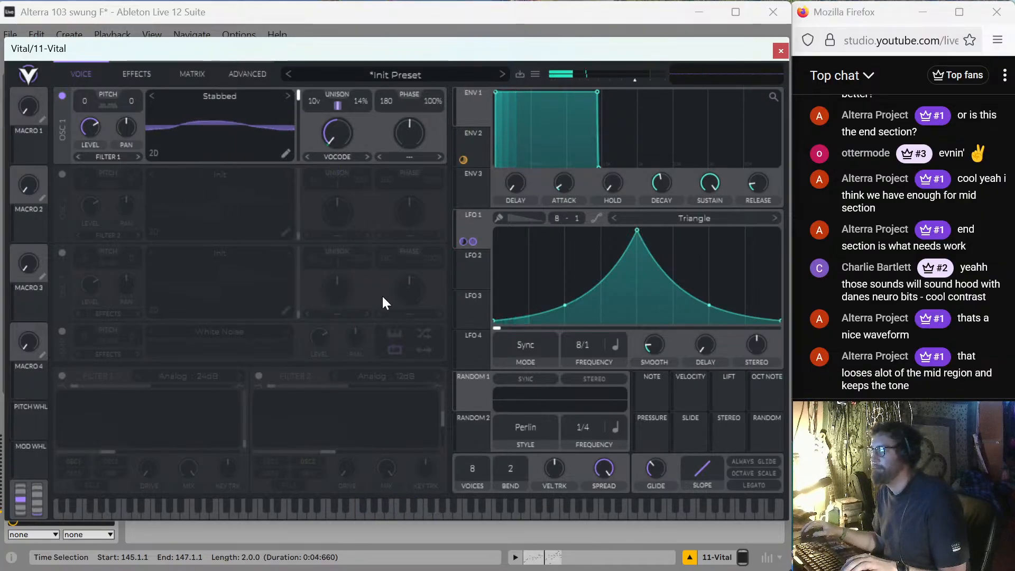
{"action": "left_click_drag", "start_coordinate": [297, 91], "coordinate": [284, 115]}
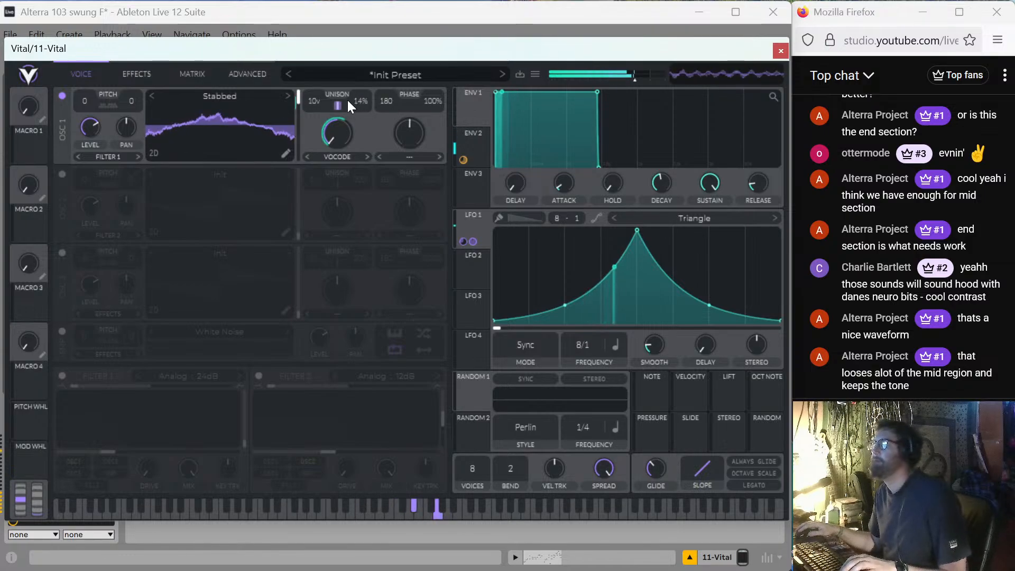
{"action": "left_click", "coordinate": [232, 74]}
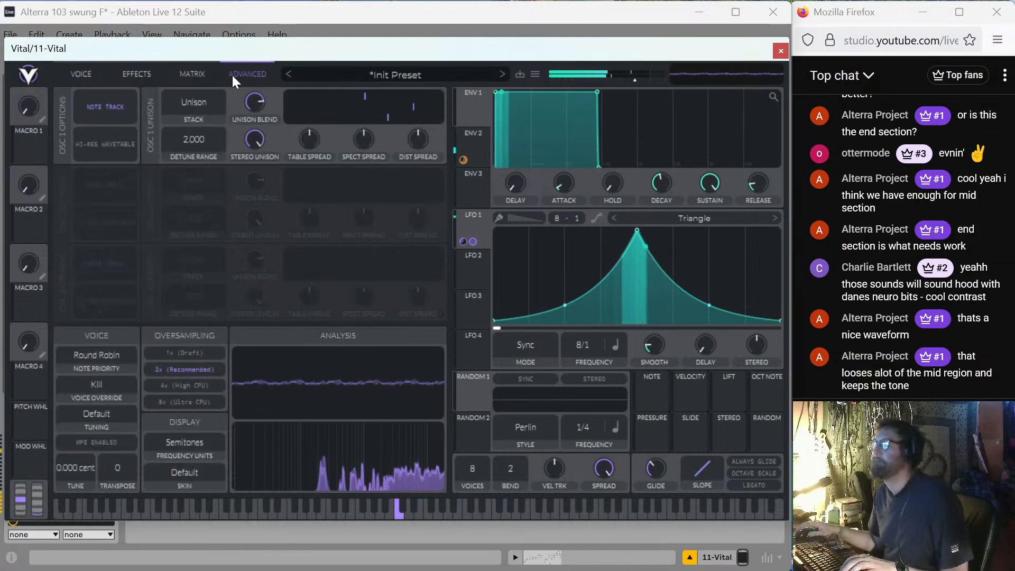
{"action": "left_click", "coordinate": [202, 100]}
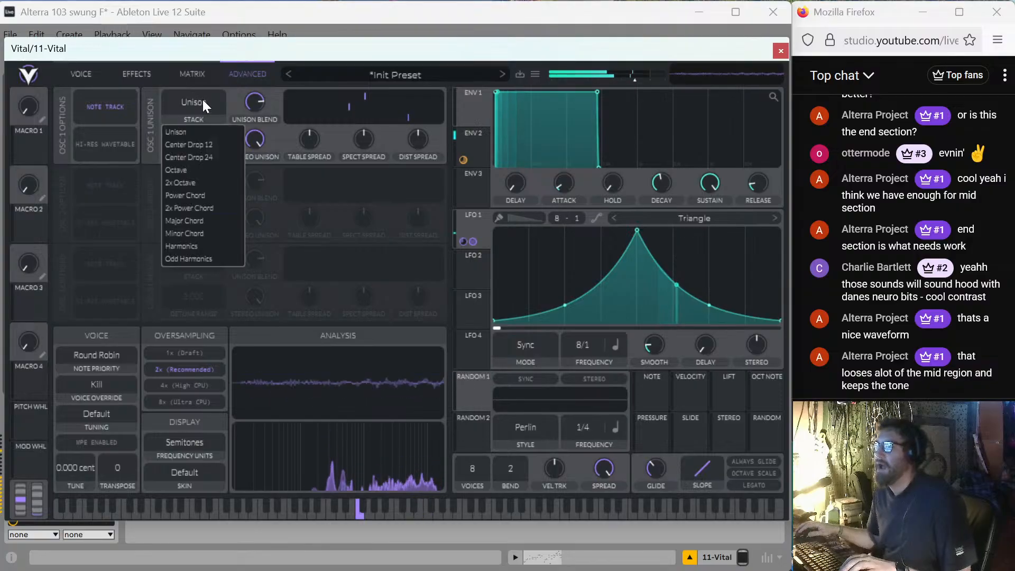
{"action": "left_click", "coordinate": [202, 168]}
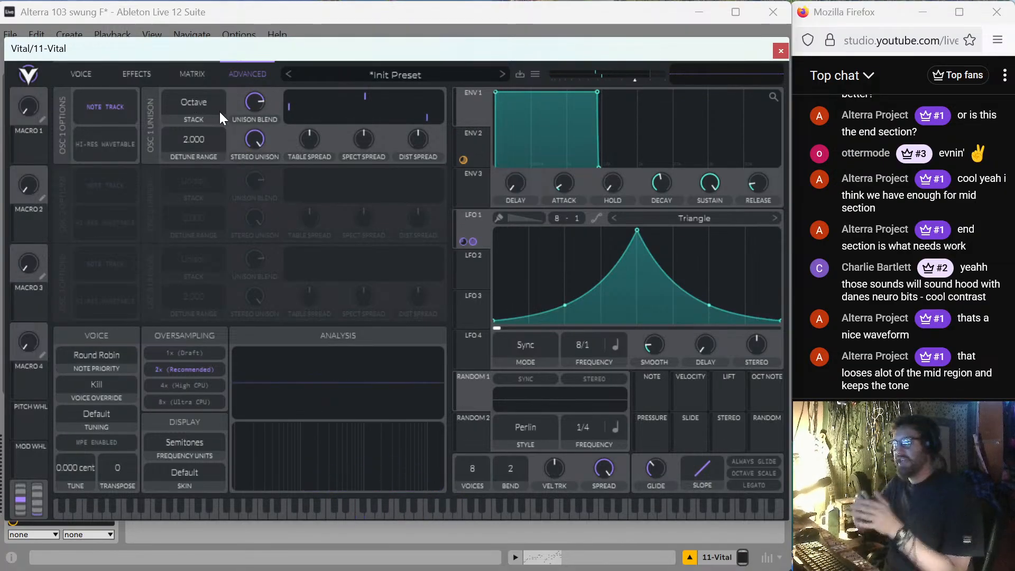
{"action": "left_click", "coordinate": [68, 67]}
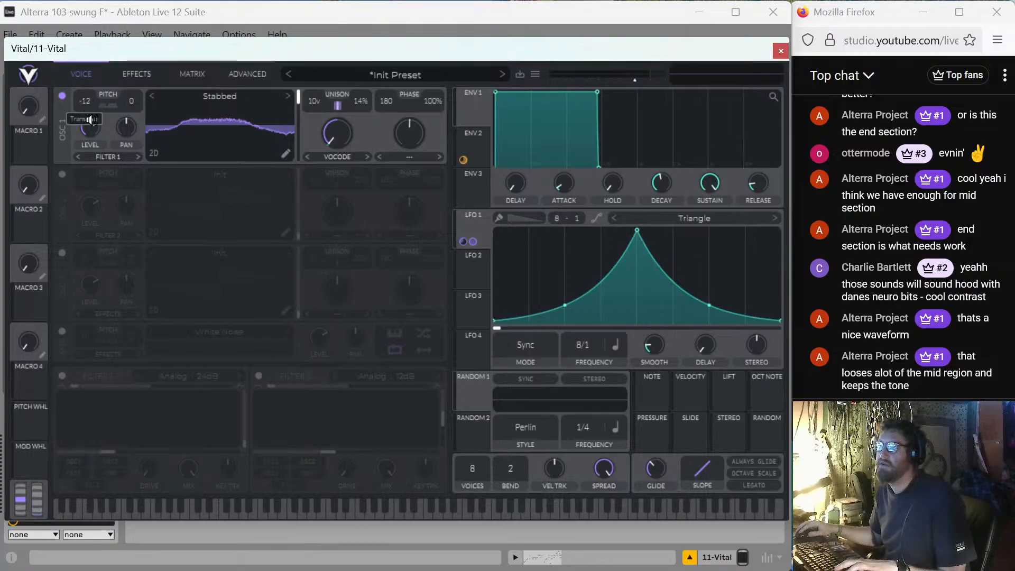
{"action": "key", "text": "space"}
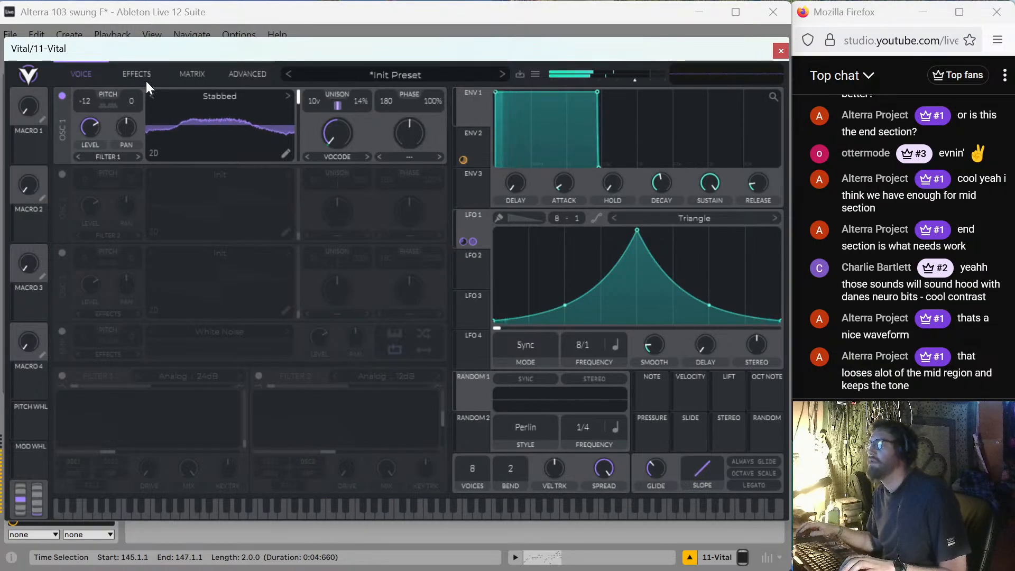
Enable oscillator 2 and turn oscillator 1 off to isolate the new layer.
{"action": "left_click", "coordinate": [61, 174]}
{"action": "left_click", "coordinate": [196, 174]}
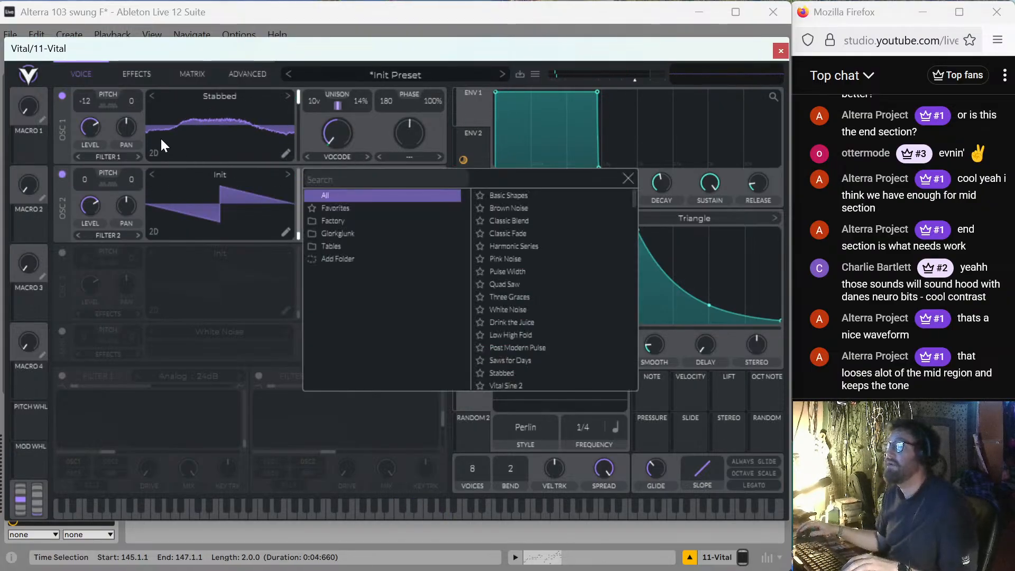
{"action": "left_click", "coordinate": [176, 170]}
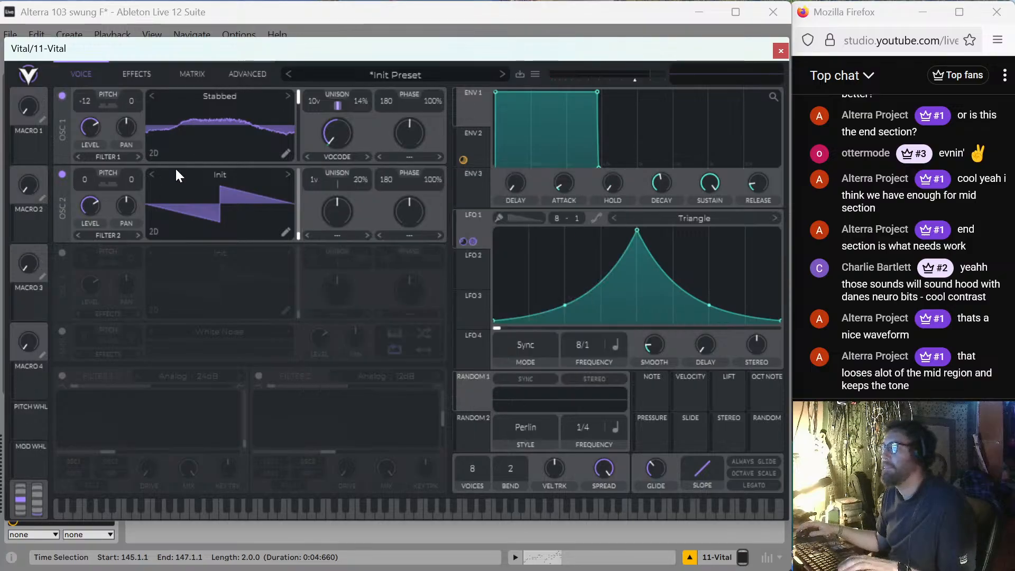
{"action": "left_click", "coordinate": [62, 95]}
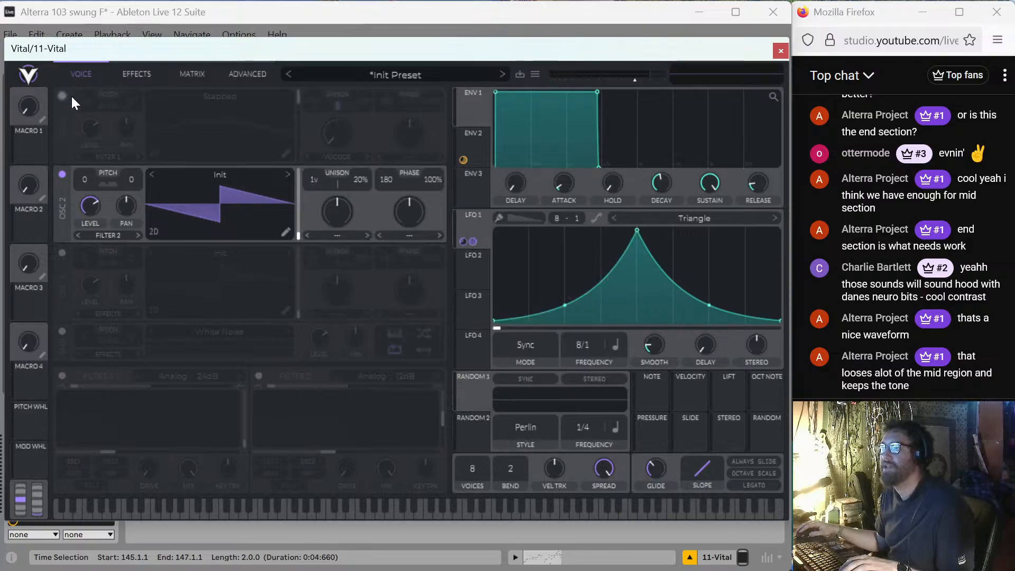
Load the Anti-Stasis wavetable into oscillator 2 and set its unison to 6 voices.
{"action": "left_click", "coordinate": [222, 175]}
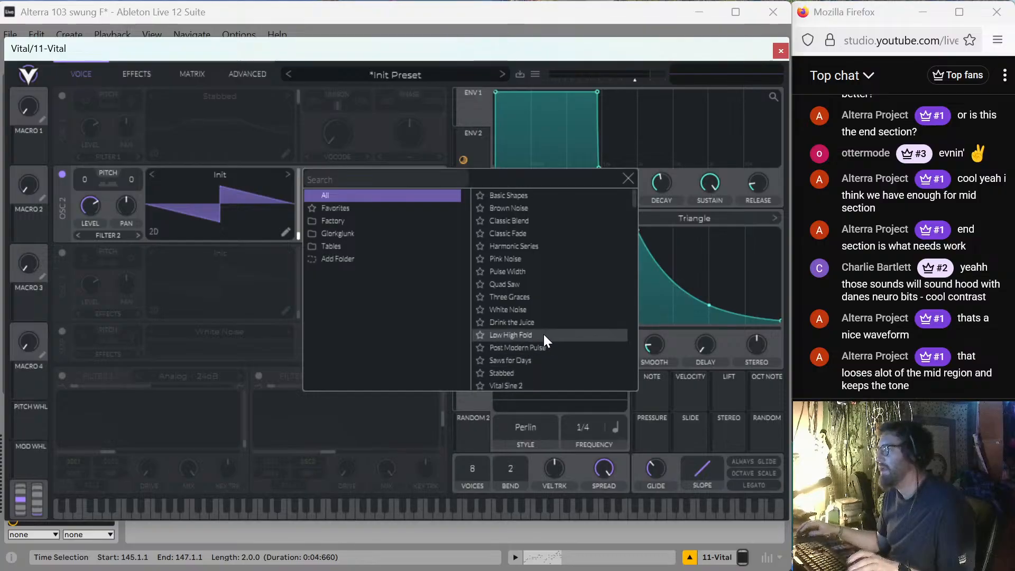
{"action": "scroll", "coordinate": [570, 316], "scroll_direction": "down", "scroll_amount": 5}
{"action": "scroll", "coordinate": [576, 312], "scroll_direction": "down", "scroll_amount": 5}
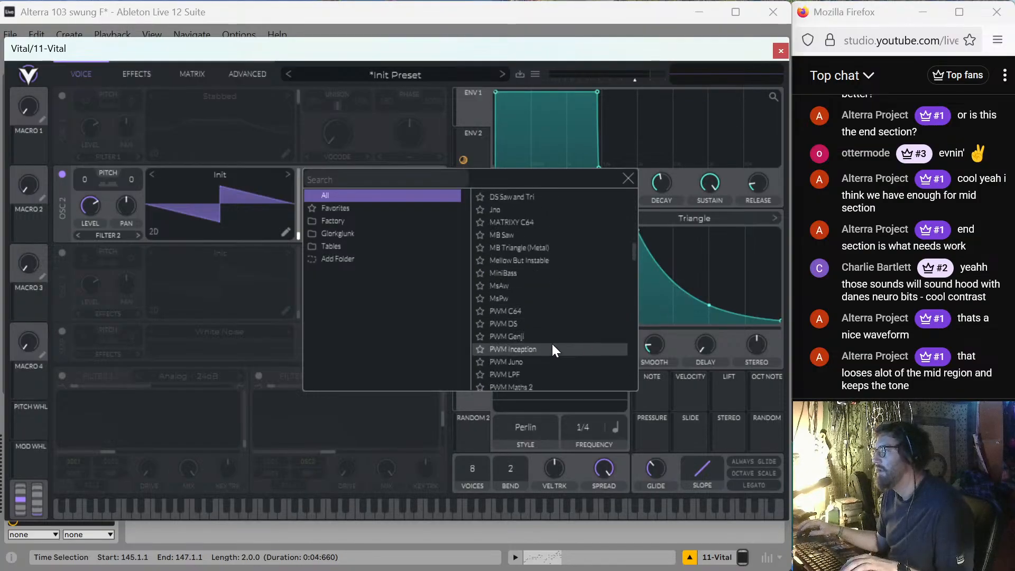
{"action": "scroll", "coordinate": [552, 344], "scroll_direction": "down", "scroll_amount": 5}
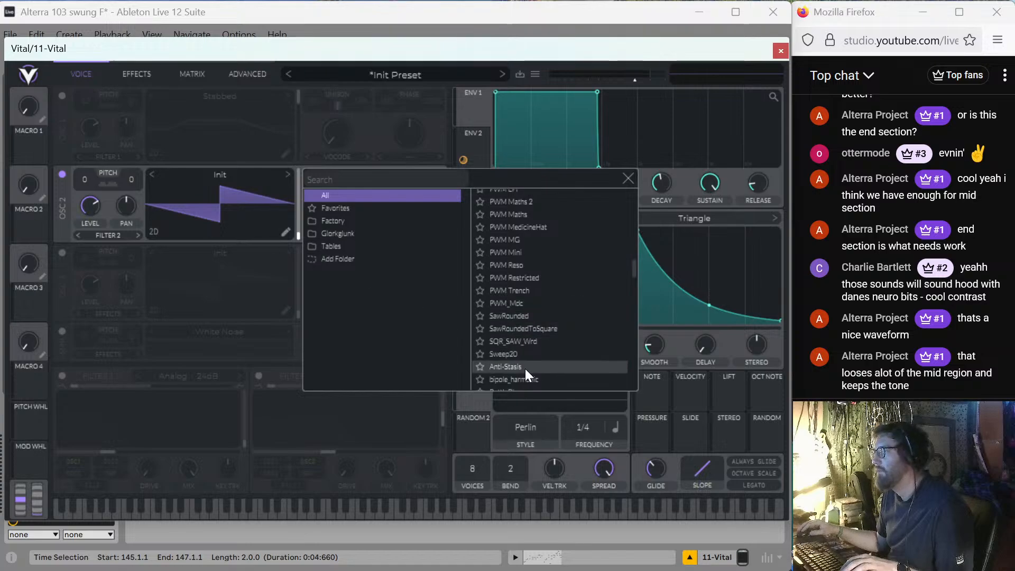
{"action": "left_click", "coordinate": [503, 370]}
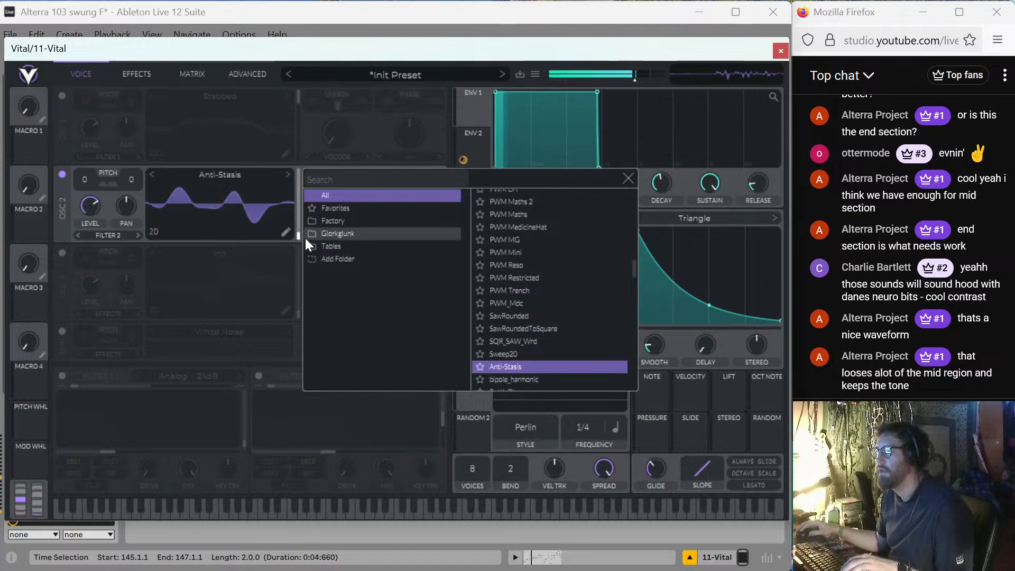
{"action": "mouse_move", "coordinate": [297, 237]}
{"action": "left_mouse_down"}
{"action": "mouse_move", "coordinate": [292, 170]}
{"action": "mouse_move", "coordinate": [287, 242]}
{"action": "left_mouse_up"}
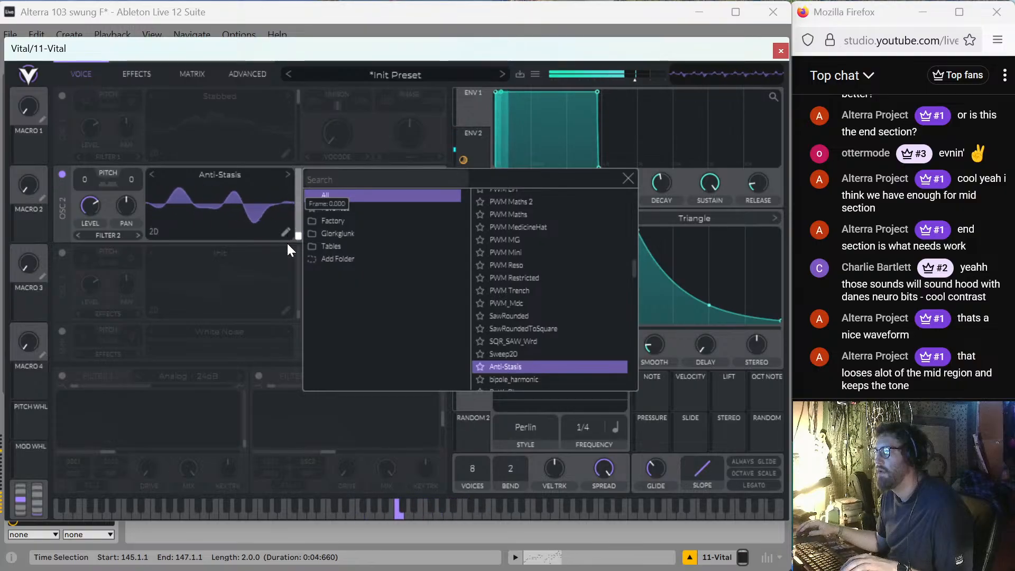
{"action": "left_click", "coordinate": [629, 178]}
{"action": "left_click_drag", "start_coordinate": [333, 184], "coordinate": [338, 153]}
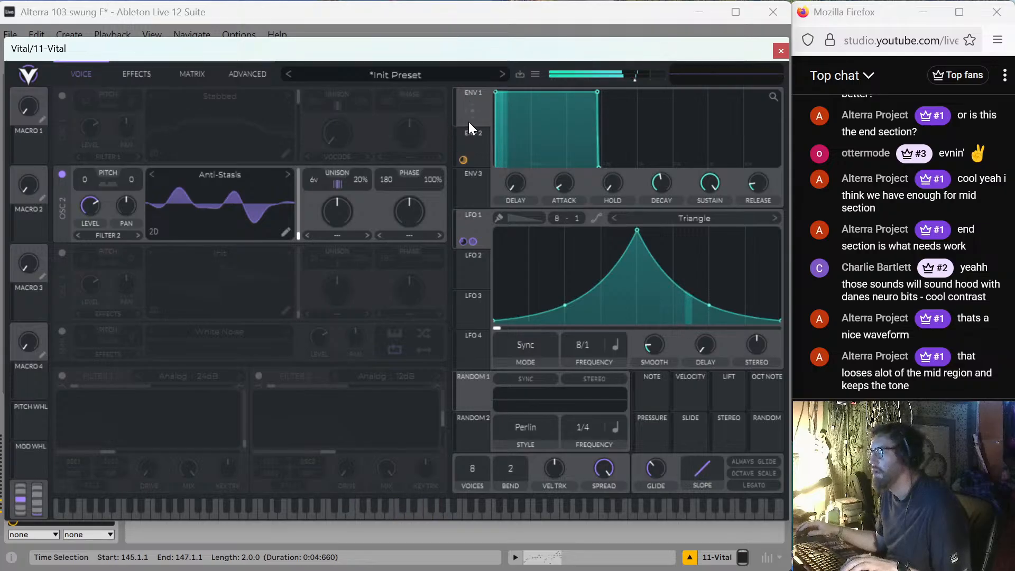
Lower envelope 3's sustain to the minimum and shorten its decay to a brief pluck.
{"action": "left_click", "coordinate": [469, 188]}
{"action": "left_click_drag", "start_coordinate": [710, 180], "coordinate": [706, 372]}
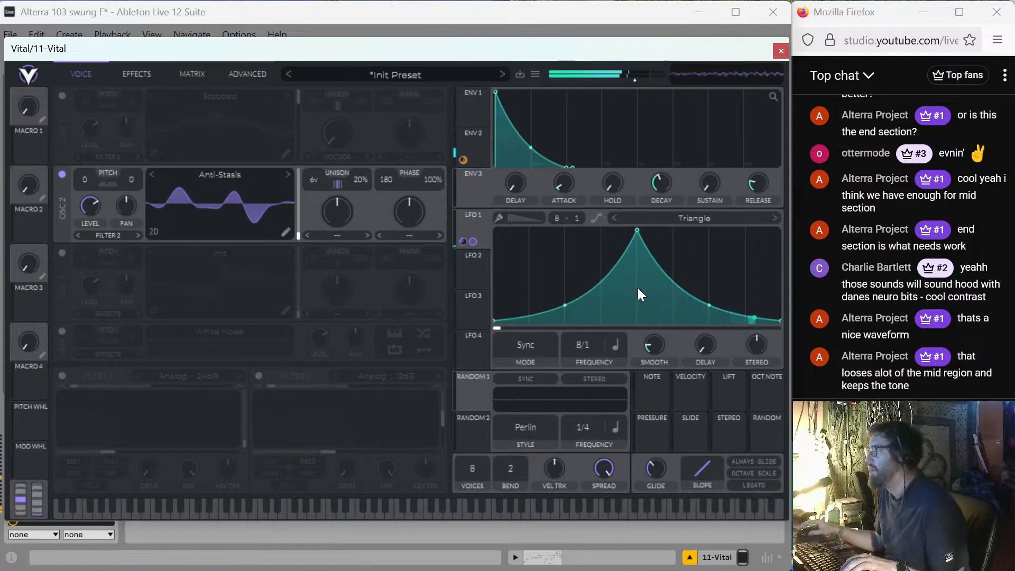
{"action": "left_click_drag", "start_coordinate": [655, 179], "coordinate": [658, 204]}
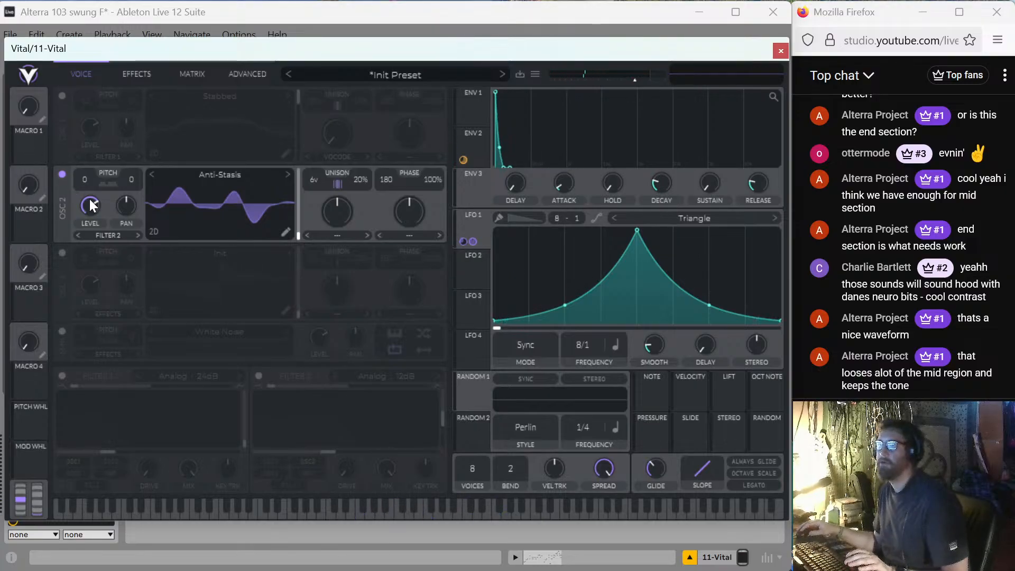
Lower oscillator 2's level to the minimum and assign envelope 3 to modulate it.
{"action": "left_click_drag", "start_coordinate": [90, 204], "coordinate": [92, 378]}
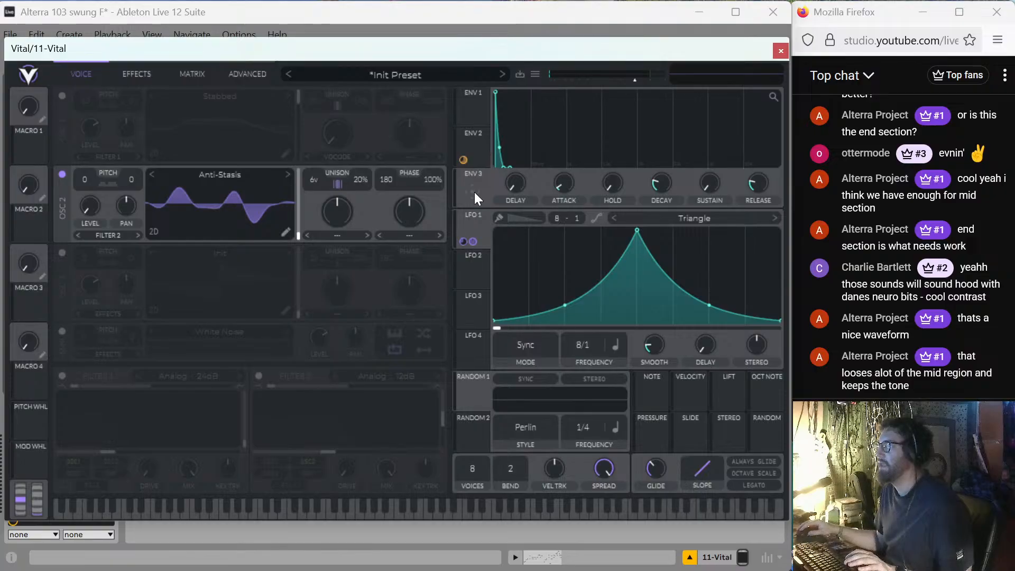
{"action": "mouse_move", "coordinate": [474, 192]}
{"action": "left_mouse_down"}
{"action": "mouse_move", "coordinate": [356, 254]}
{"action": "mouse_move", "coordinate": [154, 203]}
{"action": "mouse_move", "coordinate": [84, 202]}
{"action": "left_mouse_up"}
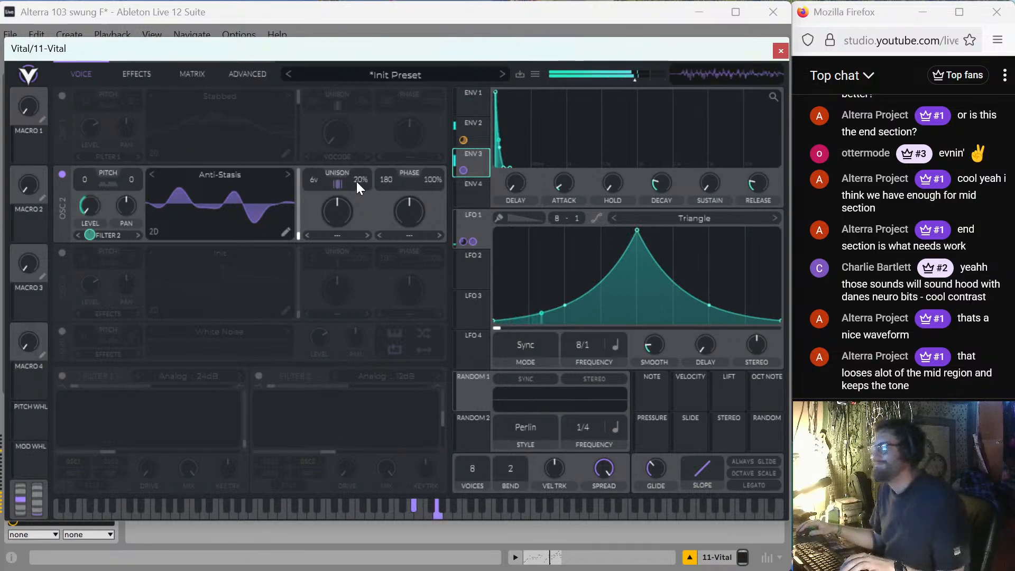
Enable the Reverb effect, cut its low frequencies with the low shelf gain at minimum, and lengthen the reverb time.
{"action": "left_click", "coordinate": [138, 76]}
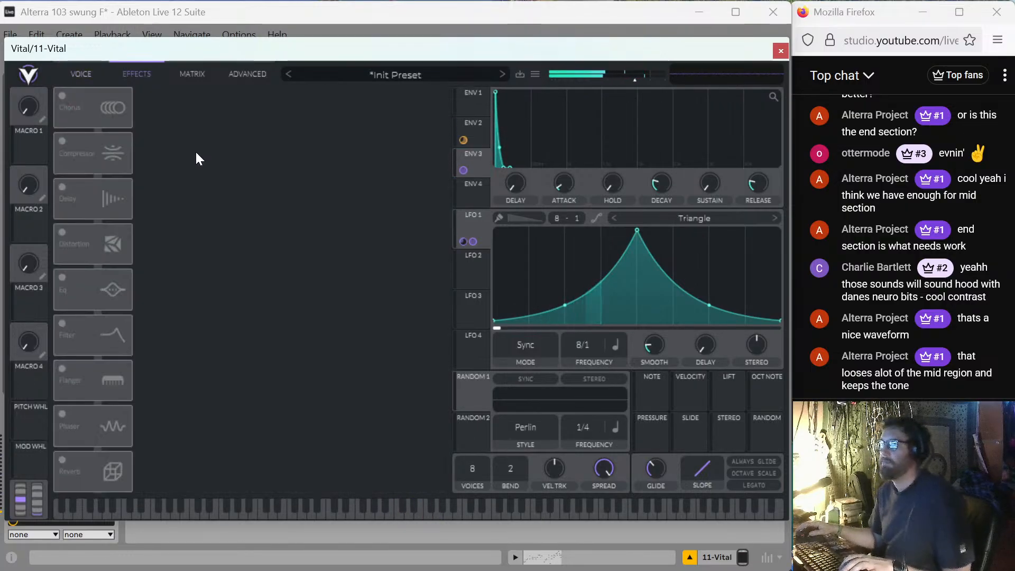
{"action": "left_click", "coordinate": [62, 461]}
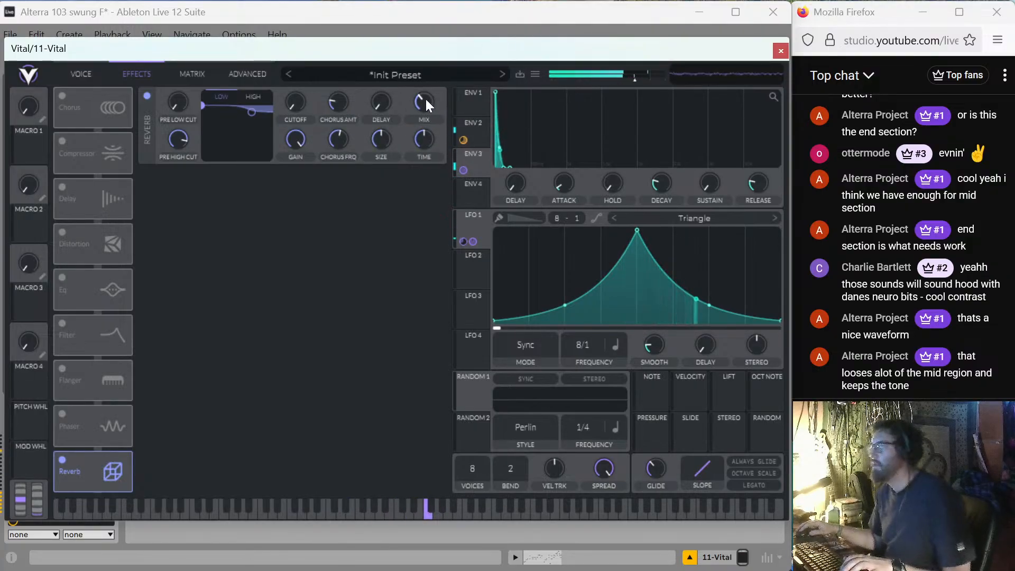
{"action": "mouse_move", "coordinate": [425, 98]}
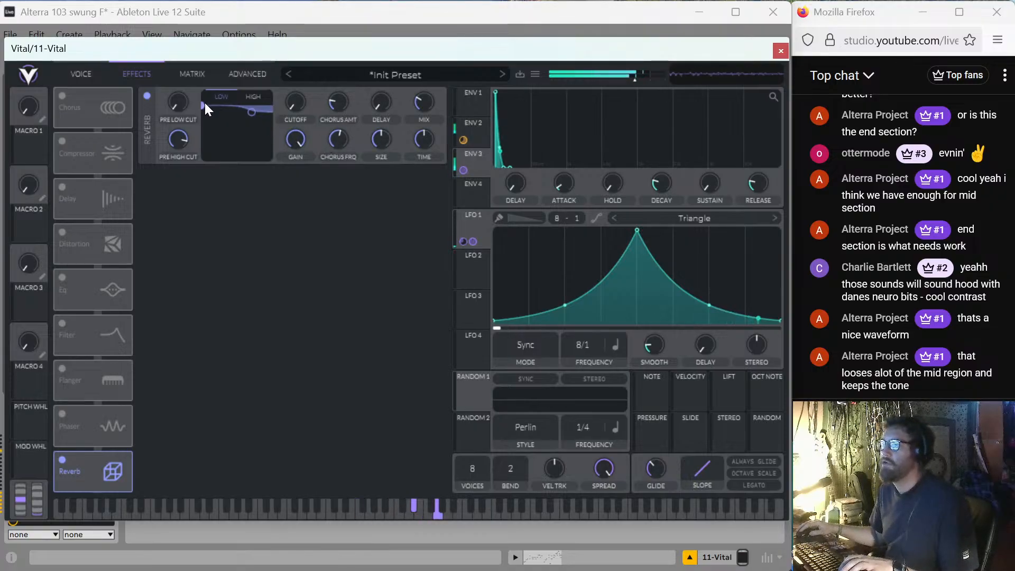
{"action": "left_click_drag", "start_coordinate": [204, 104], "coordinate": [222, 175]}
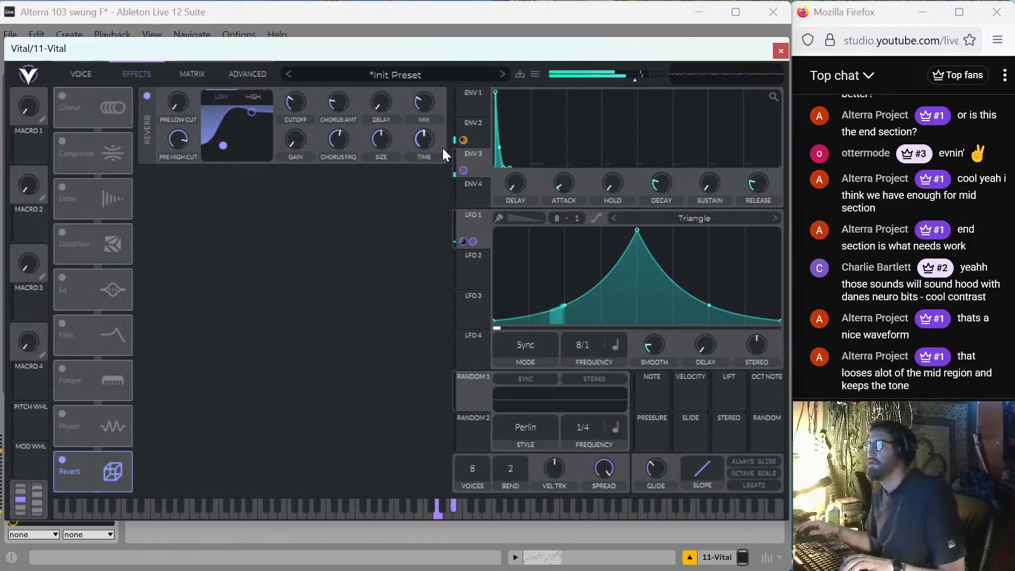
{"action": "left_click_drag", "start_coordinate": [419, 138], "coordinate": [416, 110]}
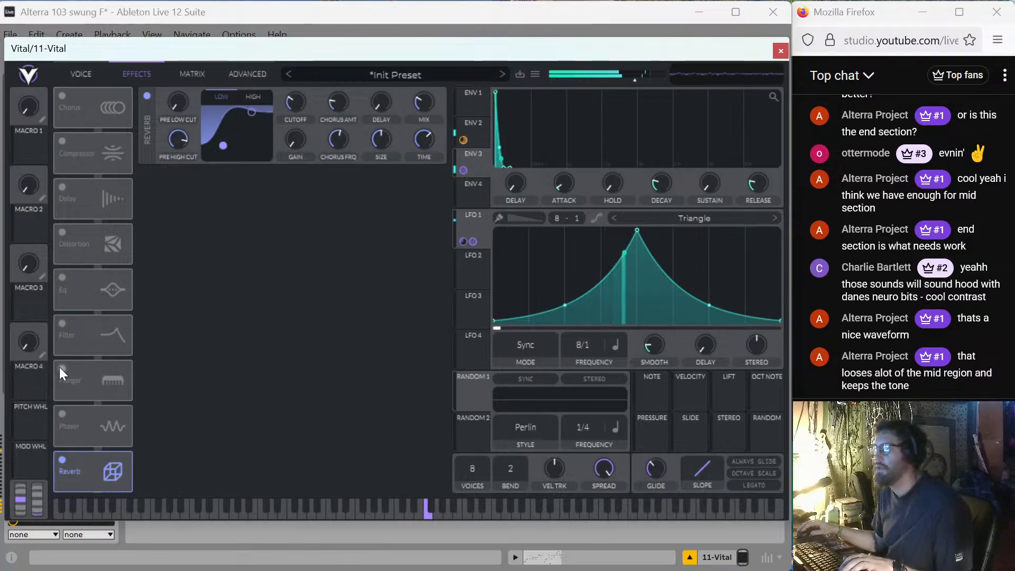
Assign LFO 1 to oscillator 2's wavetable frame and turn oscillator 1 back on.
{"action": "left_click", "coordinate": [66, 69]}
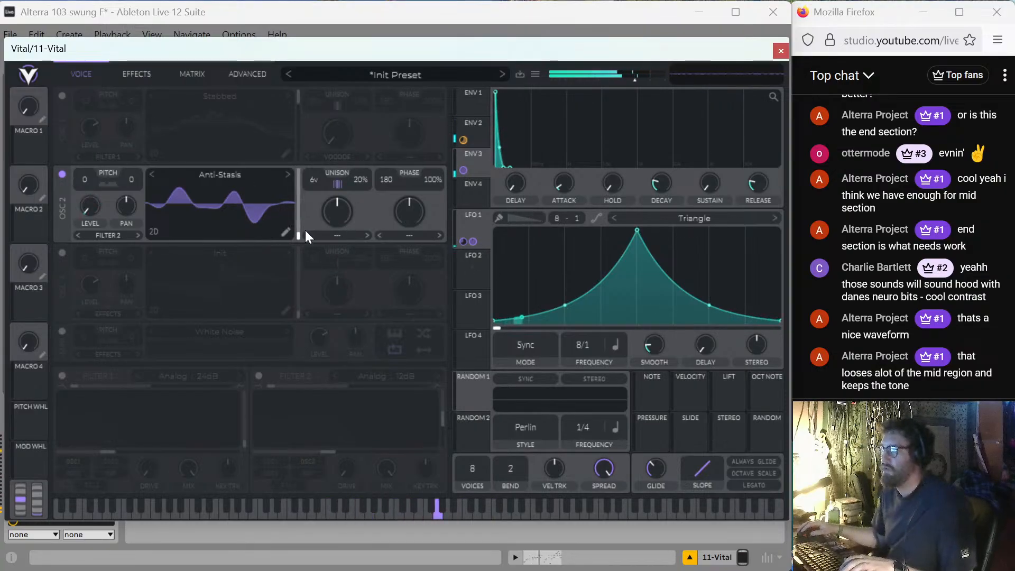
{"action": "mouse_move", "coordinate": [297, 235]}
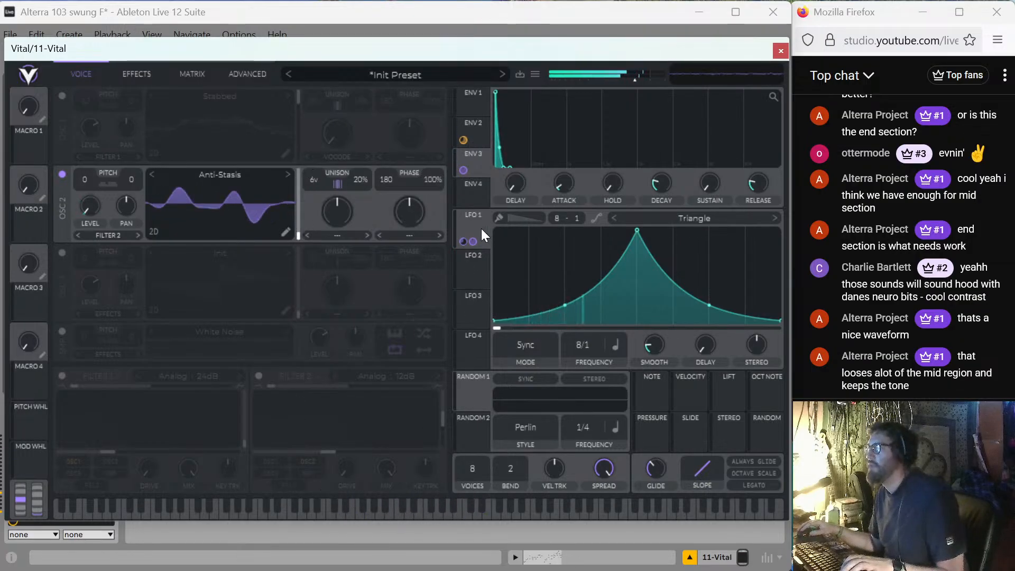
{"action": "left_click_drag", "start_coordinate": [479, 228], "coordinate": [290, 218]}
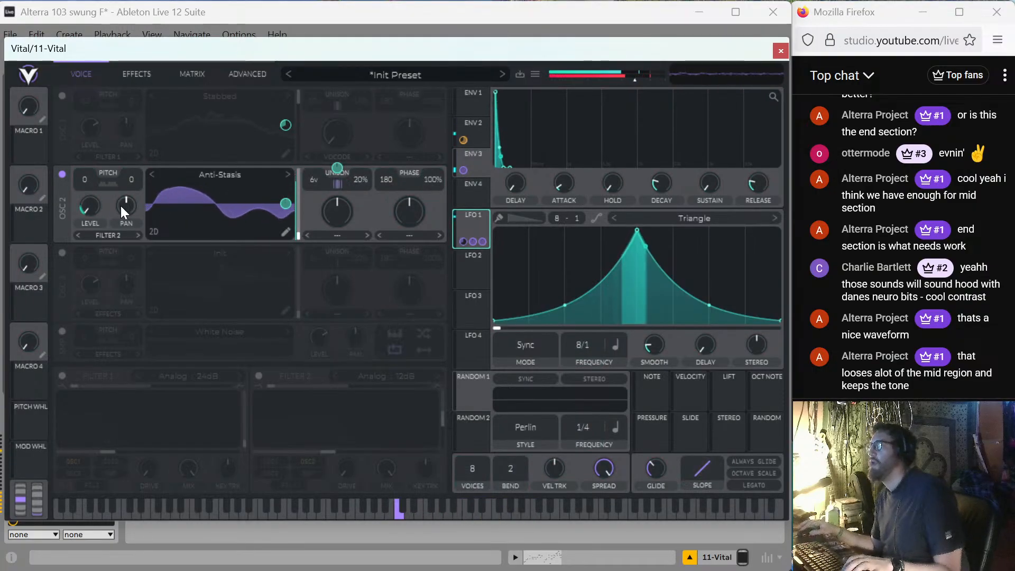
{"action": "left_click", "coordinate": [62, 96]}
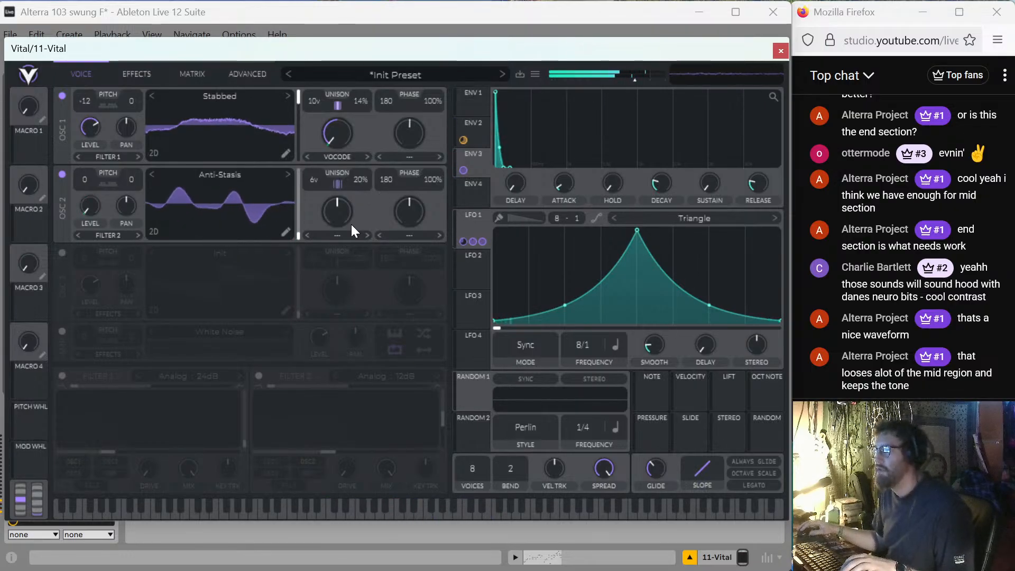
Set oscillator 2's spectral morph to Phase Disperse, lower its amount to the minimum, and modulate it with LFO 1.
{"action": "left_click", "coordinate": [325, 235]}
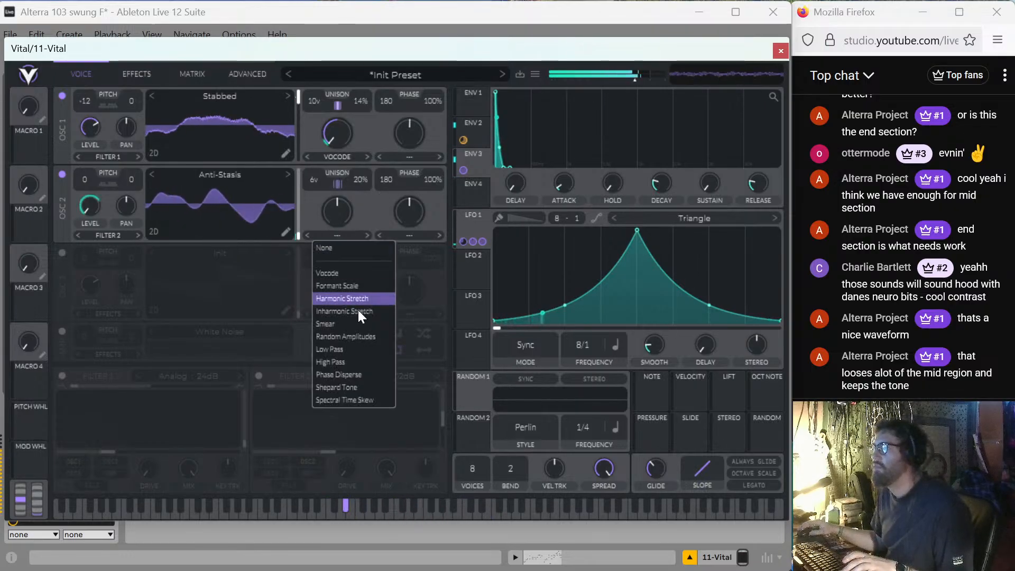
{"action": "left_click", "coordinate": [343, 375]}
{"action": "left_click_drag", "start_coordinate": [327, 226], "coordinate": [332, 280]}
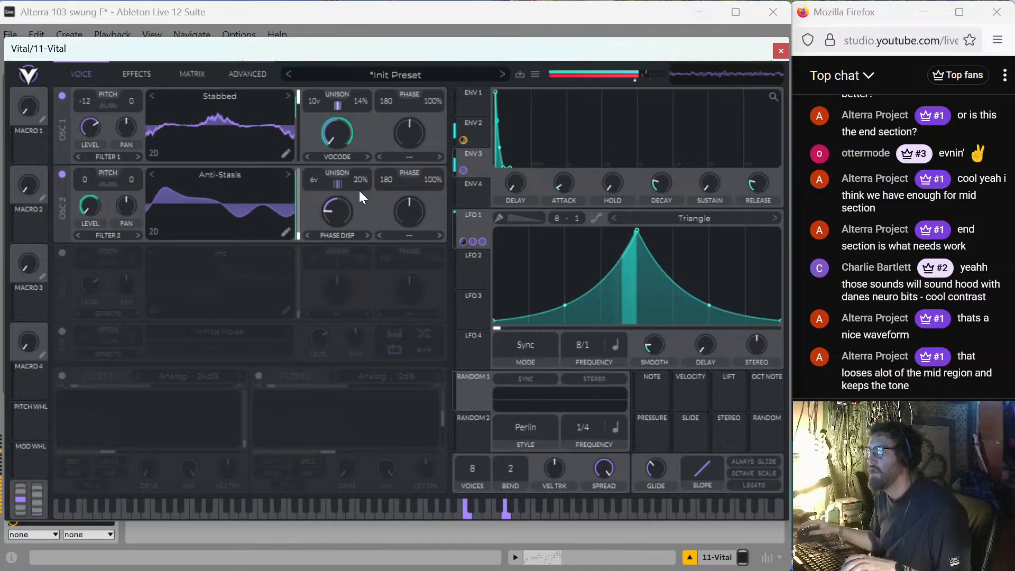
{"action": "left_click_drag", "start_coordinate": [359, 197], "coordinate": [372, 91]}
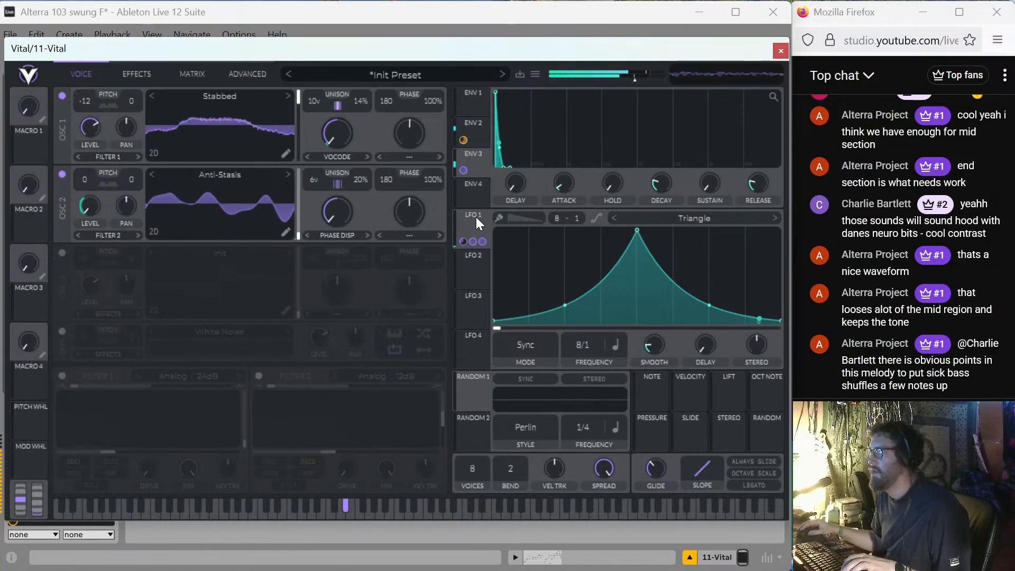
{"action": "left_click_drag", "start_coordinate": [476, 218], "coordinate": [340, 211]}
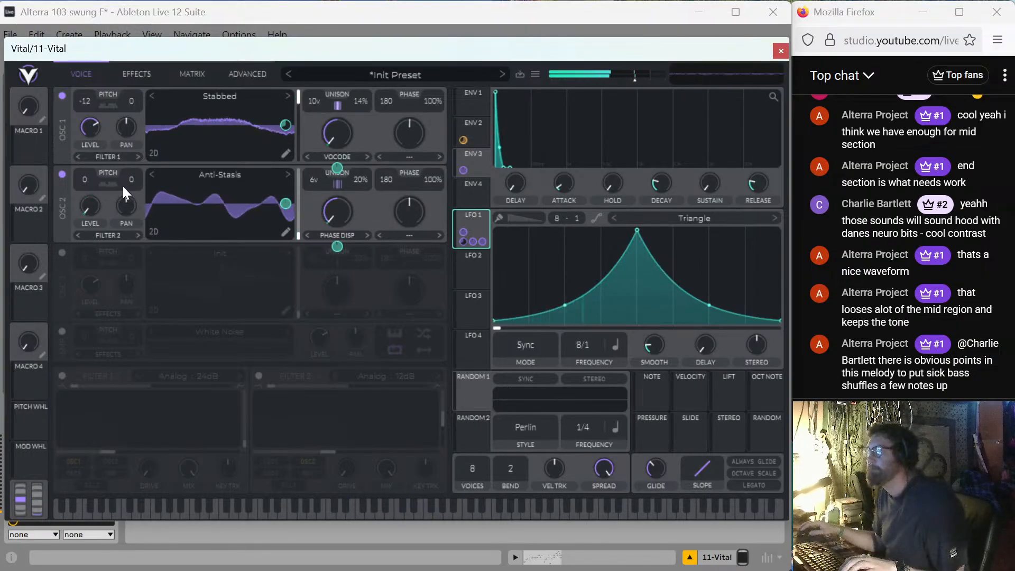
Try transposing oscillator 2 to 12 during playback and reset the transpose to 0.
{"action": "left_click_drag", "start_coordinate": [85, 179], "coordinate": [91, 166]}
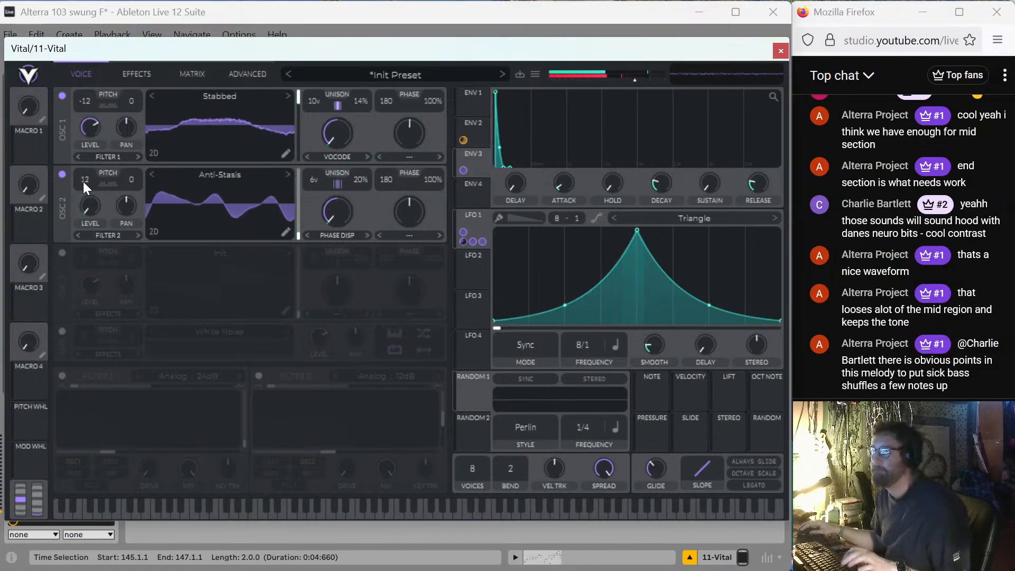
{"action": "double_click", "coordinate": [92, 191]}
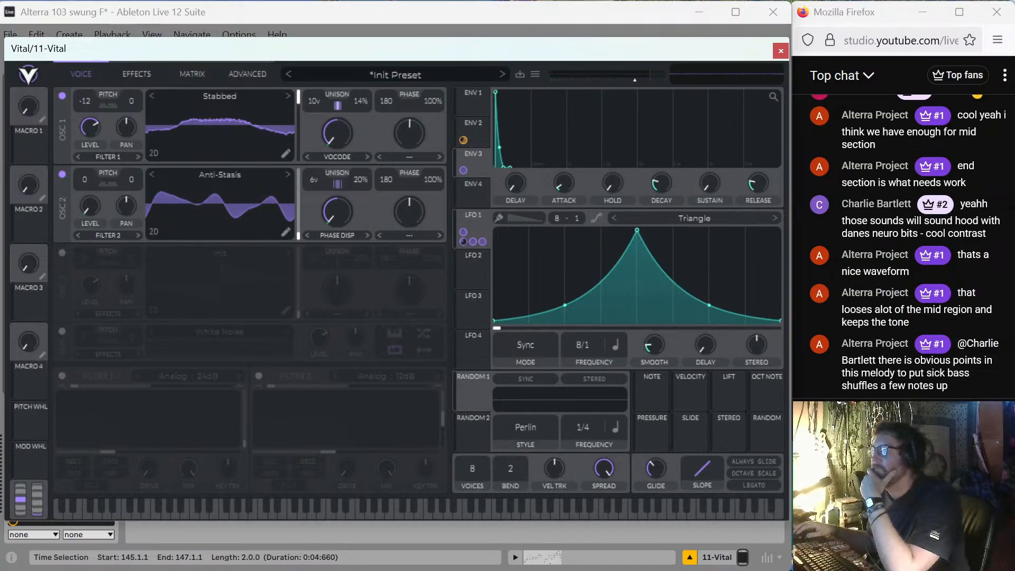
Turn off oscillator 2 and, during playback, compare the sound without reverb before reducing the reverb size.
{"action": "left_click", "coordinate": [63, 175]}
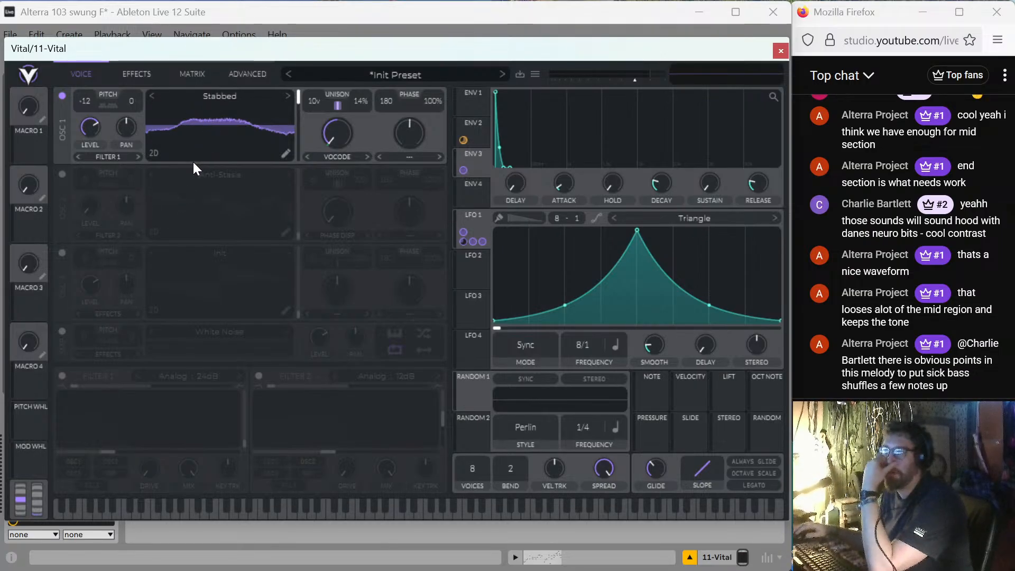
{"action": "key", "text": "space"}
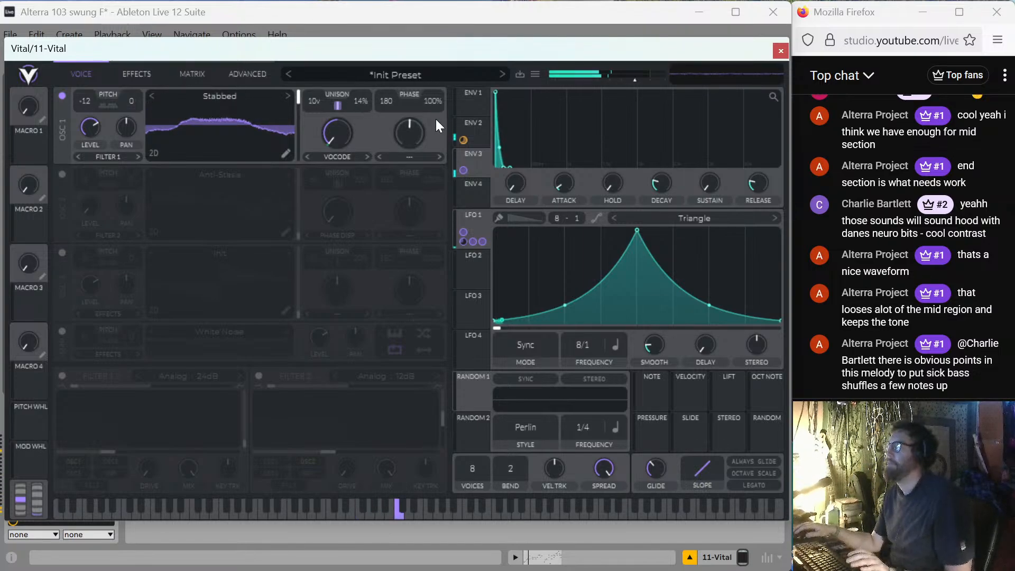
{"action": "left_click", "coordinate": [139, 75]}
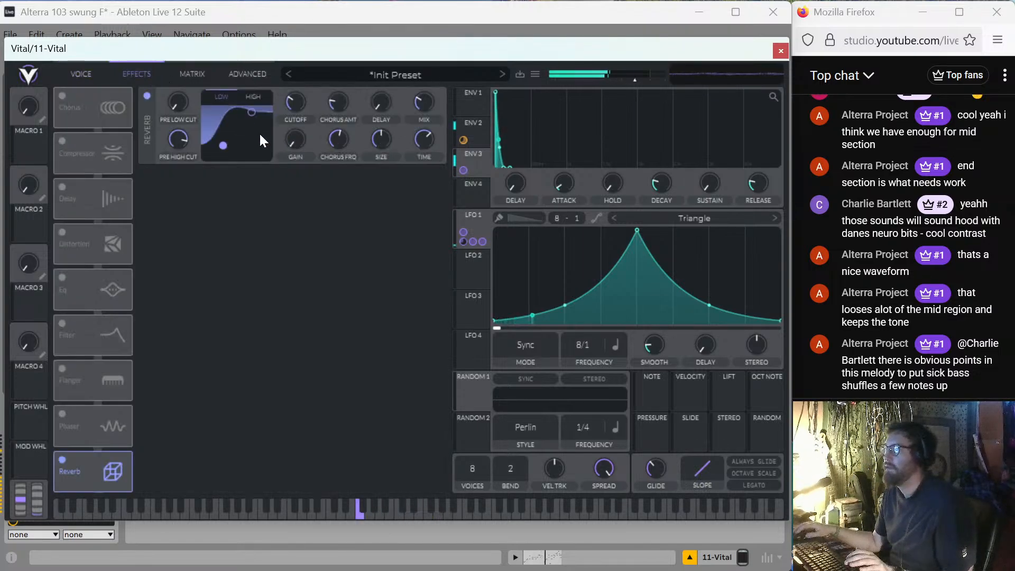
{"action": "left_click", "coordinate": [147, 96]}
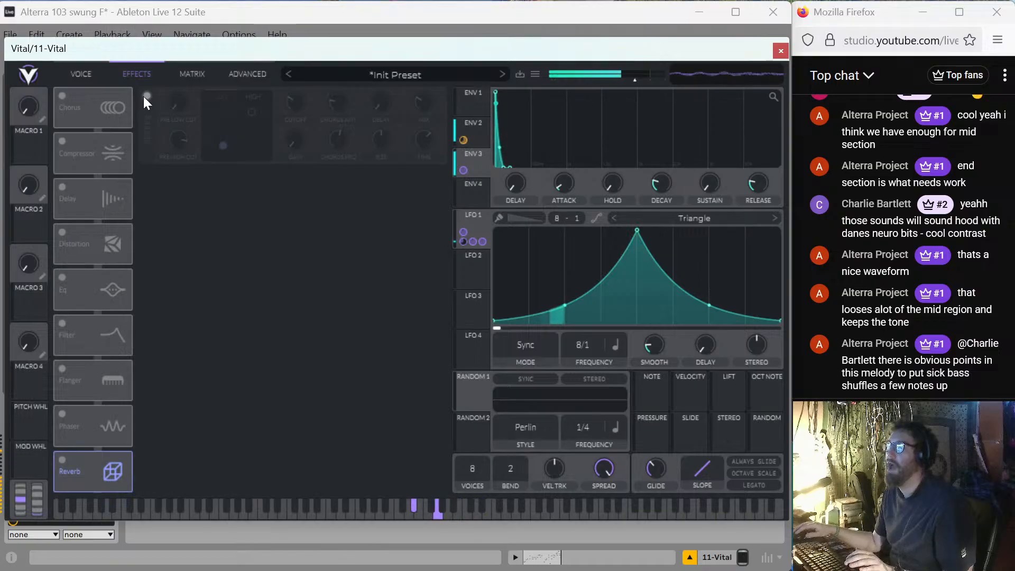
{"action": "left_click", "coordinate": [145, 96]}
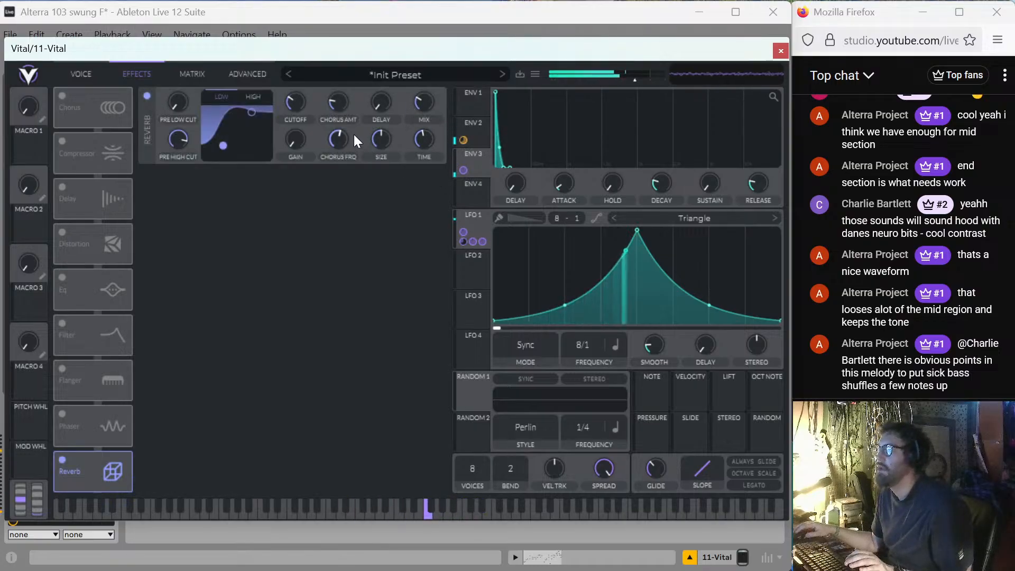
{"action": "left_click_drag", "start_coordinate": [381, 137], "coordinate": [426, 157]}
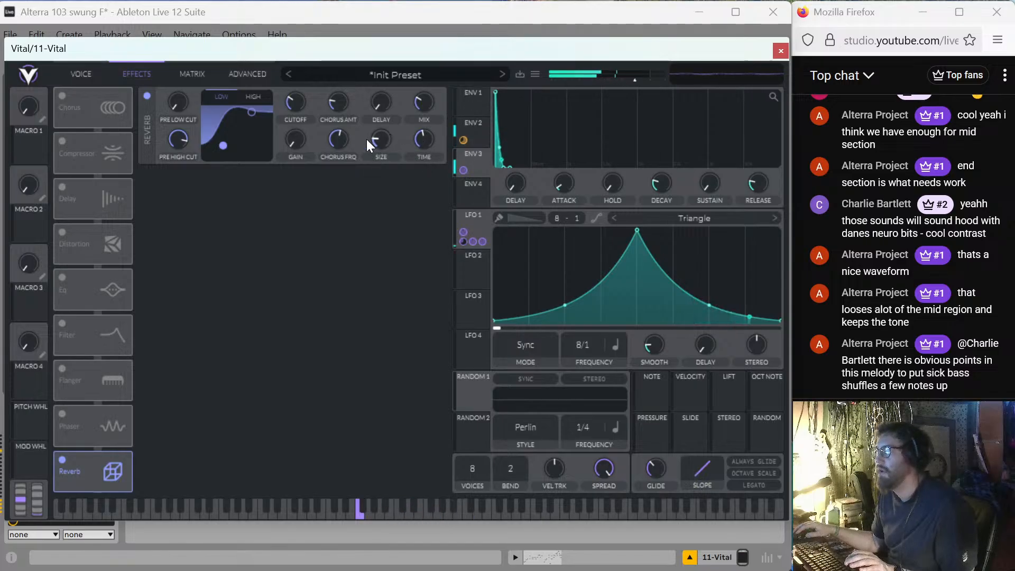
Set oscillator 1's transpose to 0, add the Chorus effect ahead of the reverb, and close Vital.
{"action": "left_click", "coordinate": [81, 74]}
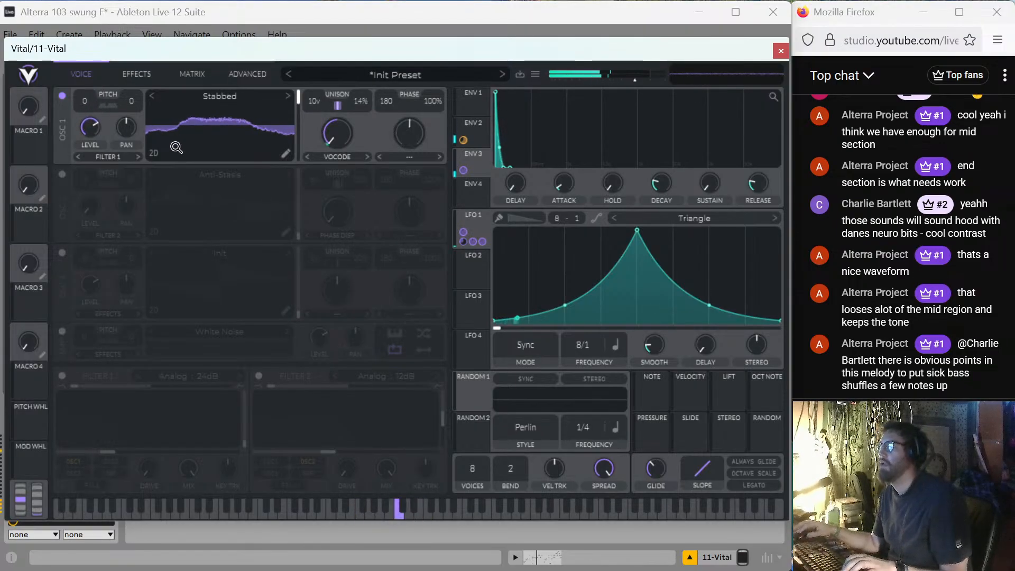
{"action": "left_click", "coordinate": [152, 75]}
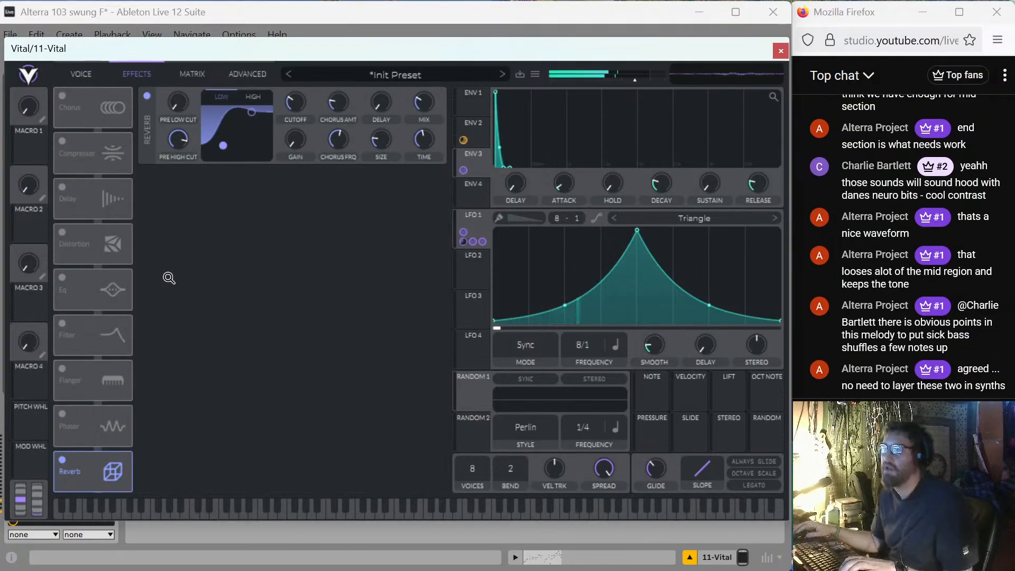
{"action": "left_click", "coordinate": [64, 97]}
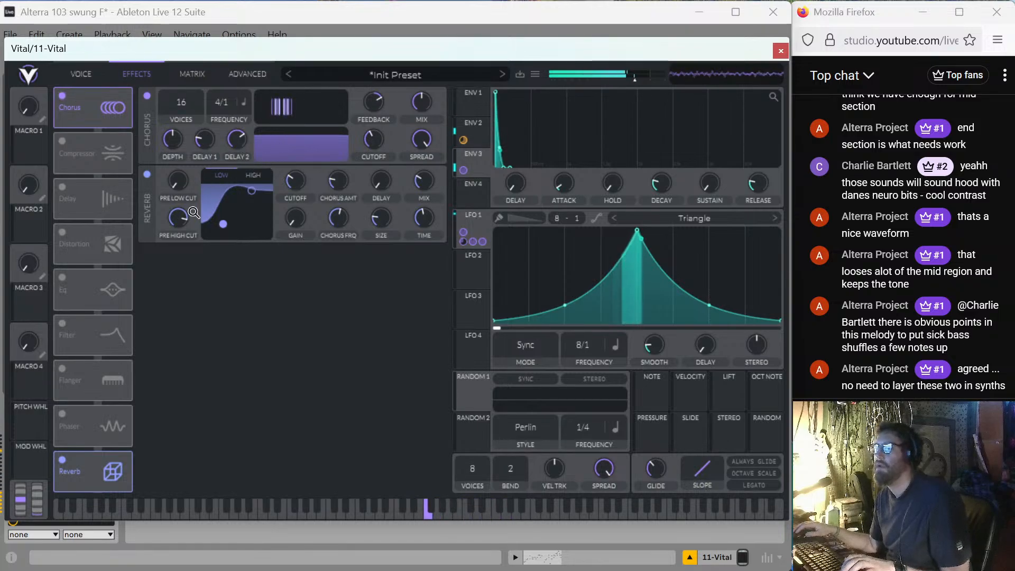
{"action": "left_click", "coordinate": [61, 278]}
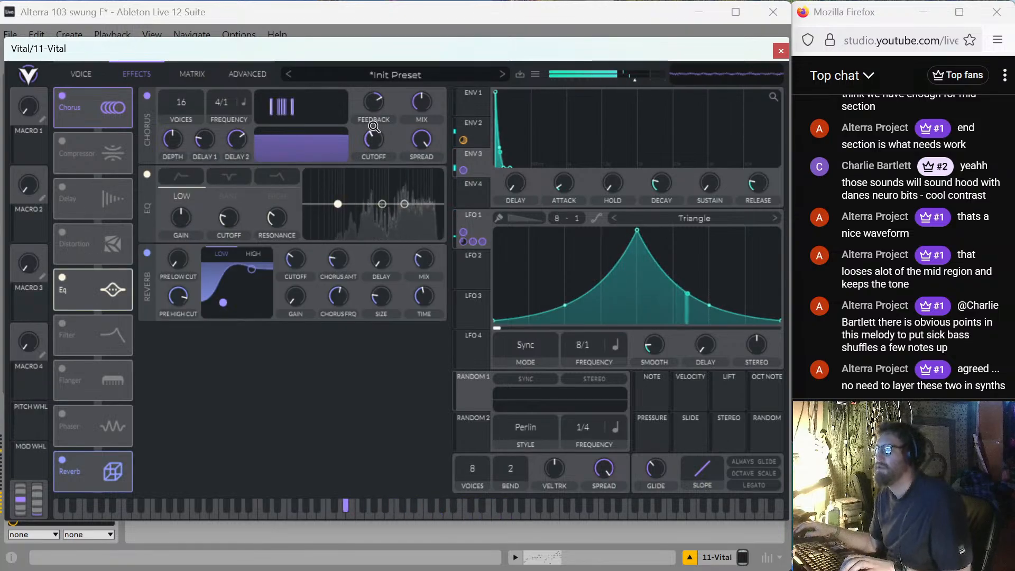
{"action": "left_click", "coordinate": [62, 277]}
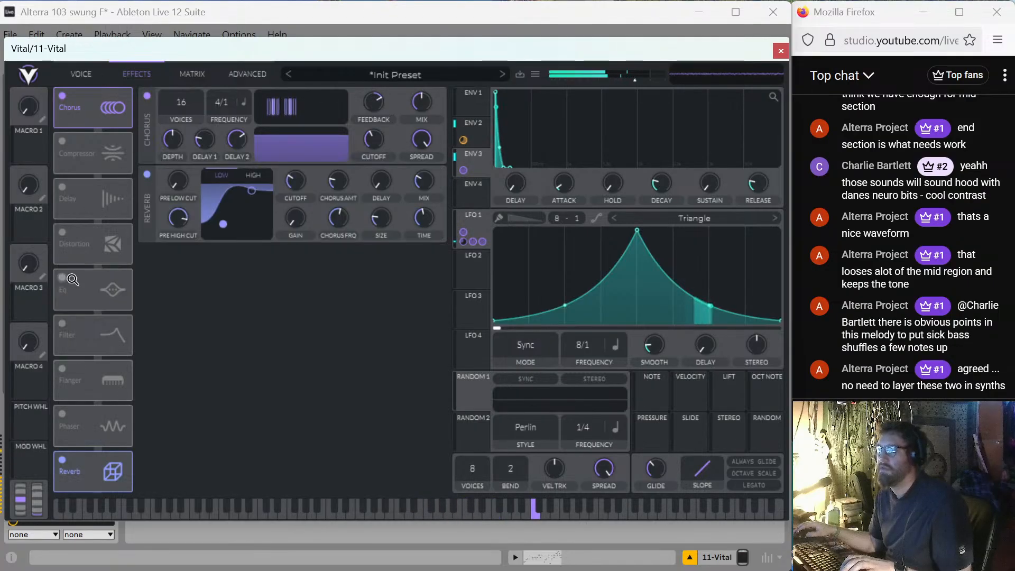
{"action": "left_click", "coordinate": [781, 51]}
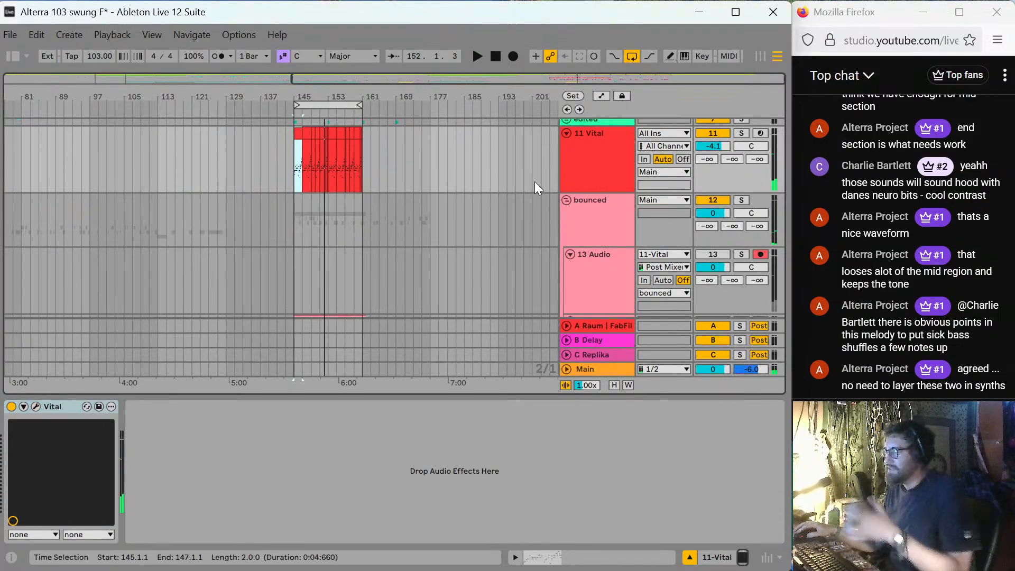
Select the 11 Vital track and show the browser.
{"action": "left_click", "coordinate": [600, 170]}
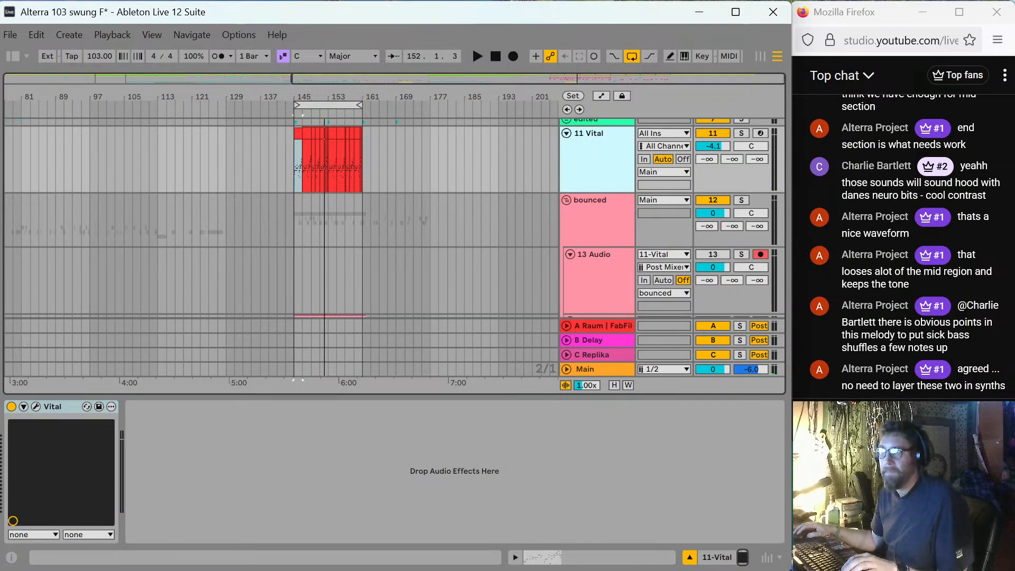
{"action": "left_click", "coordinate": [24, 56]}
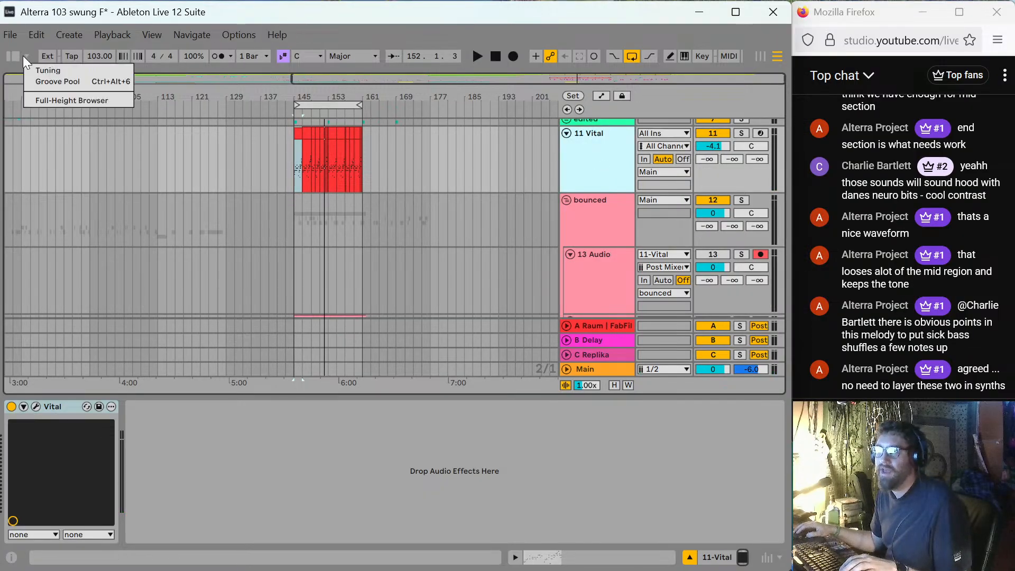
{"action": "left_click", "coordinate": [17, 56]}
{"action": "left_click", "coordinate": [17, 57]}
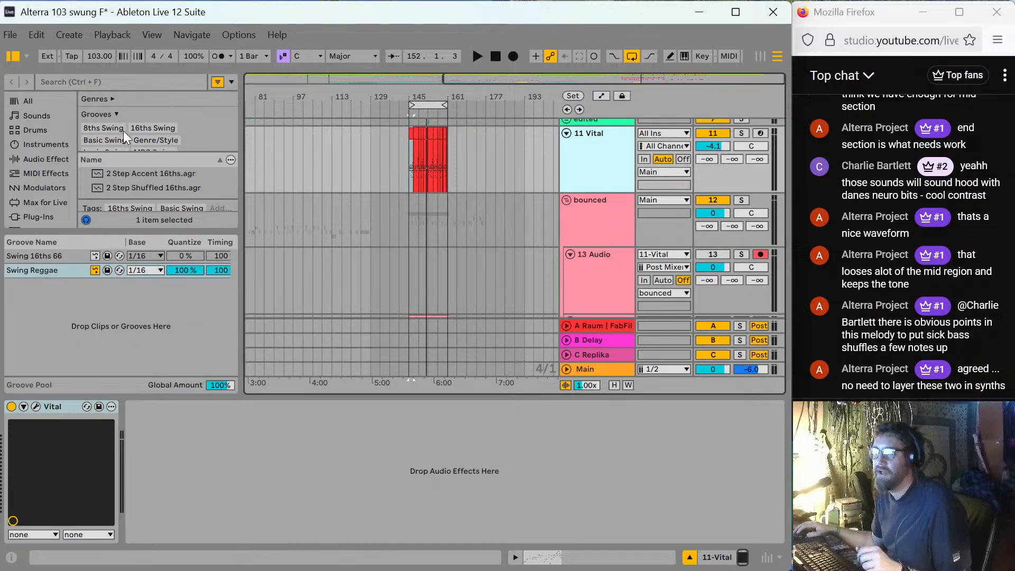
{"action": "scroll", "coordinate": [152, 179], "scroll_direction": "down", "scroll_amount": 5}
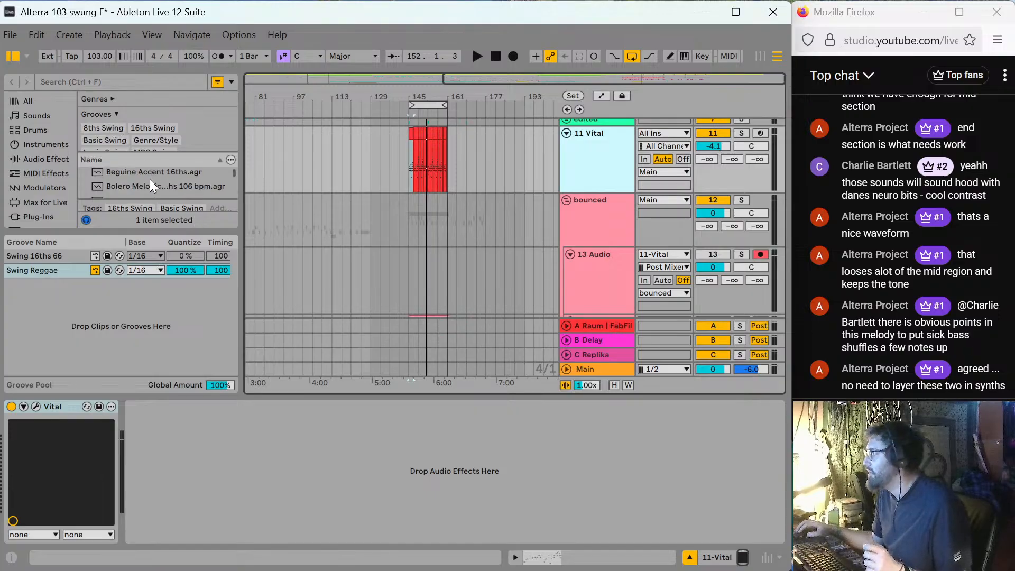
{"action": "scroll", "coordinate": [169, 187], "scroll_direction": "down", "scroll_amount": 1}
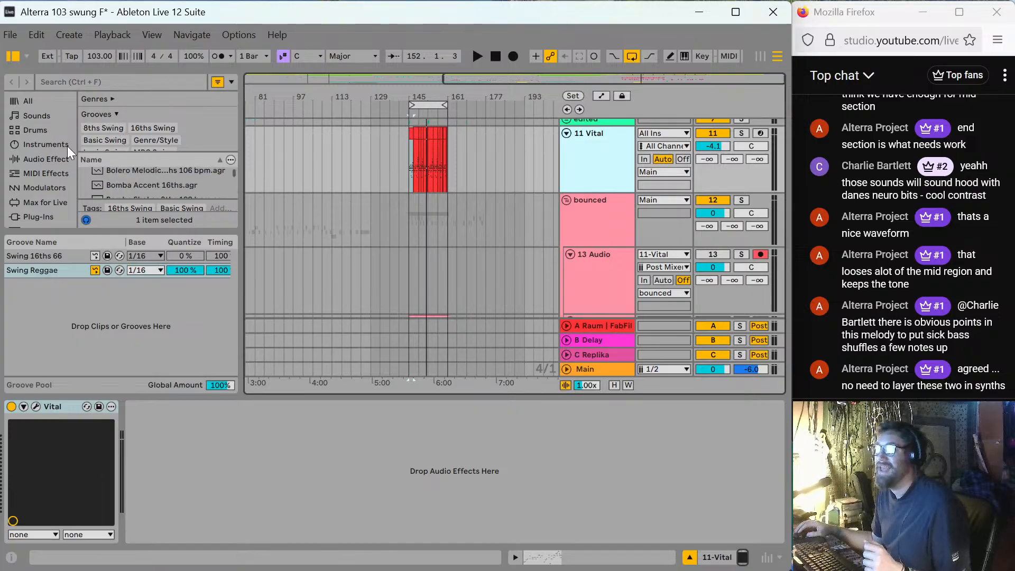
Filter the plug-ins by EQ and add FabFilter Pro-Q 4 to the 11 Vital track.
{"action": "left_click", "coordinate": [44, 218]}
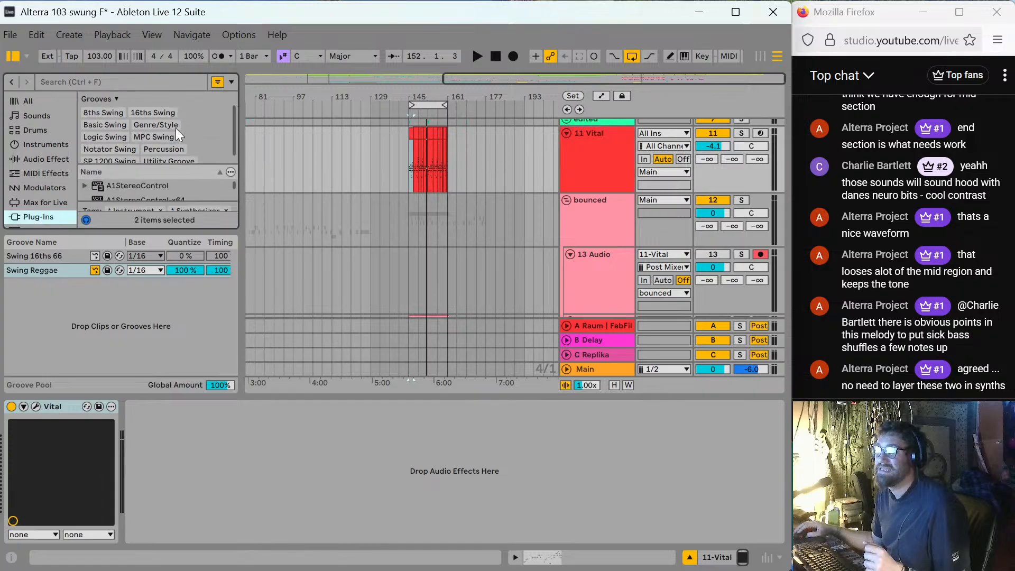
{"action": "scroll", "coordinate": [182, 158], "scroll_direction": "up", "scroll_amount": 1}
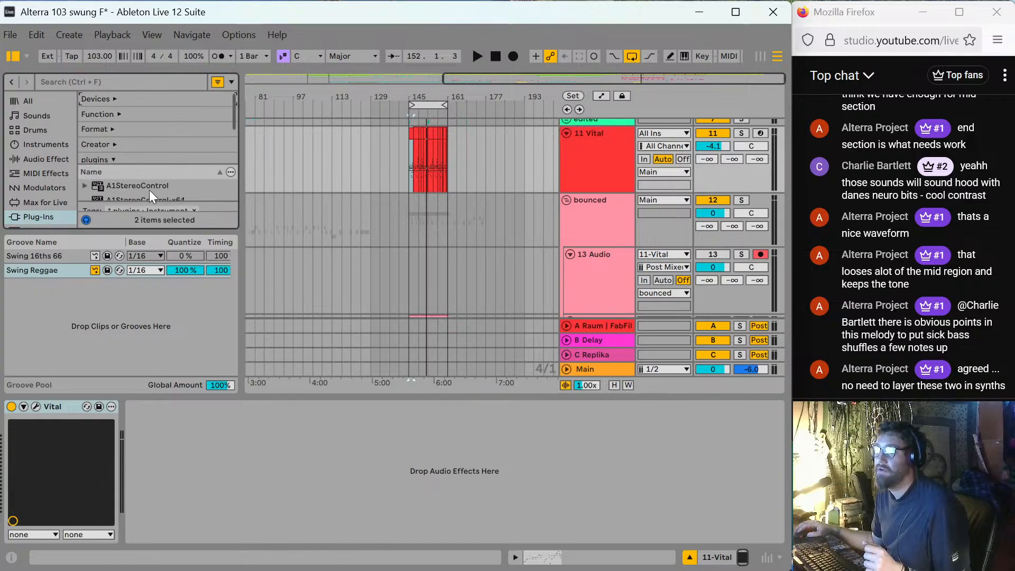
{"action": "scroll", "coordinate": [156, 141], "scroll_direction": "down", "scroll_amount": 3}
{"action": "left_click", "coordinate": [184, 119]}
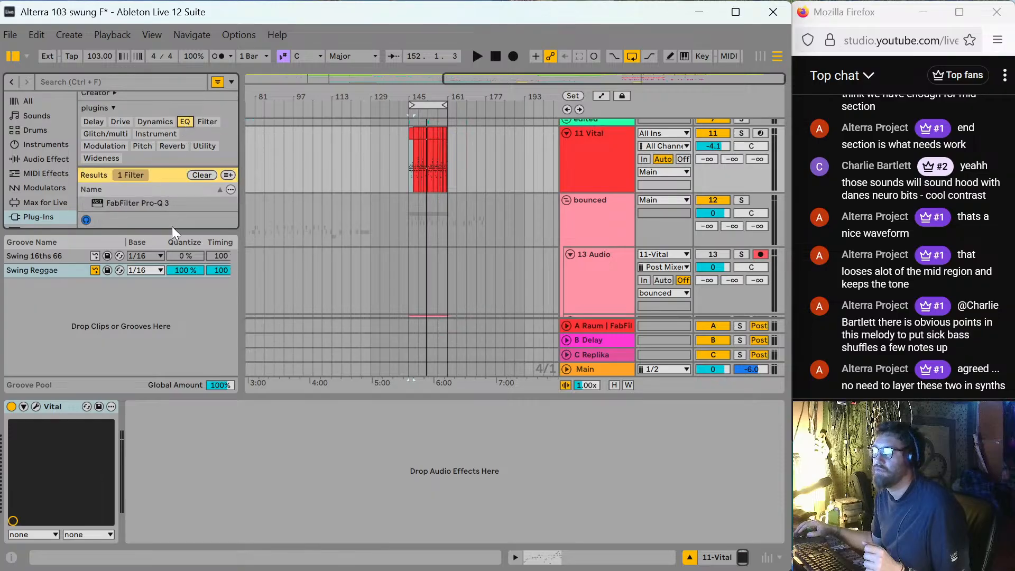
{"action": "left_click_drag", "start_coordinate": [174, 231], "coordinate": [177, 305]}
{"action": "double_click", "coordinate": [138, 235]}
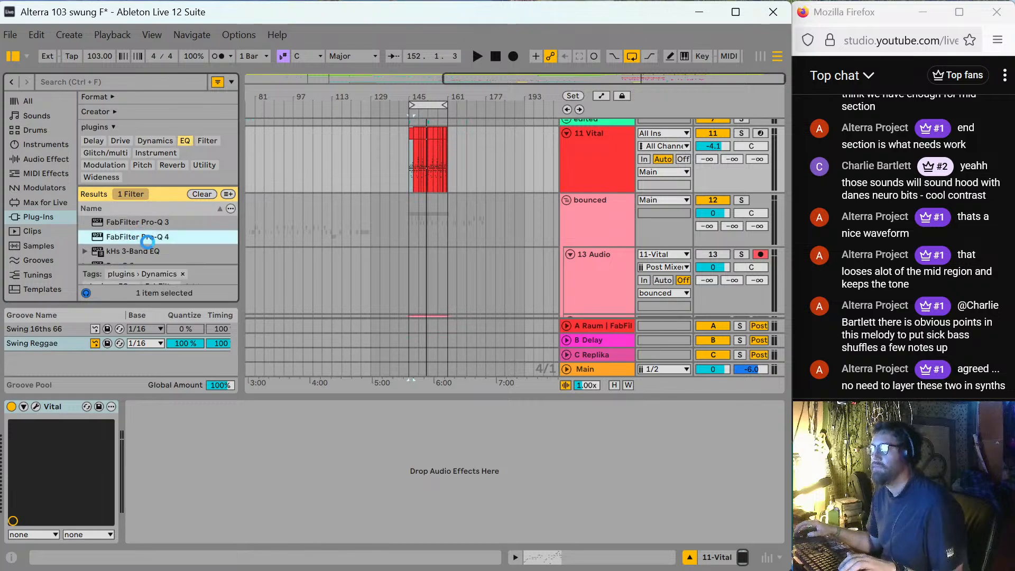
Add a High Cut band at about 10.4 kHz with an 18 dB/oct slope in Pro-Q 4.
{"action": "key", "text": "space"}
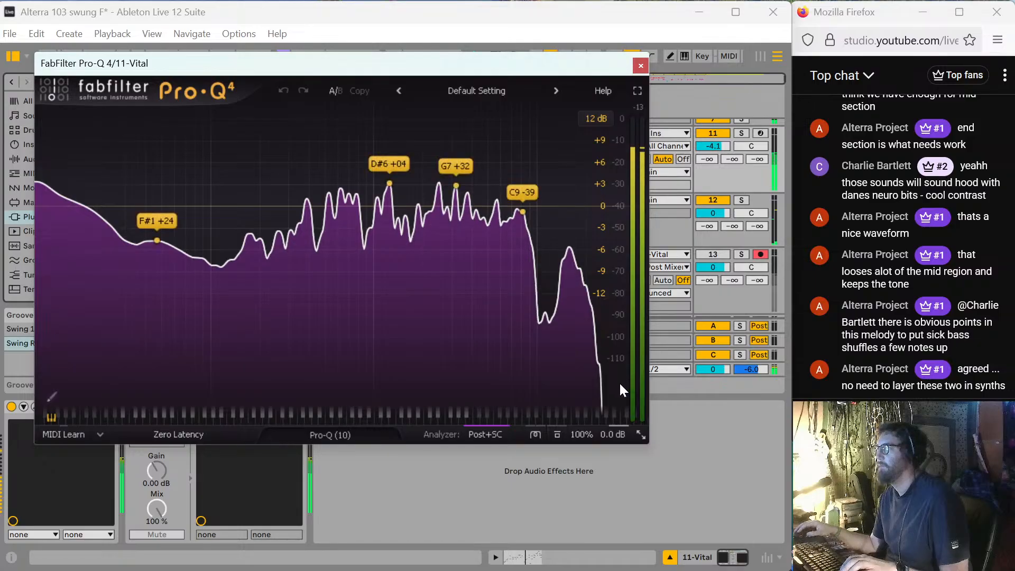
{"action": "double_click", "coordinate": [573, 360]}
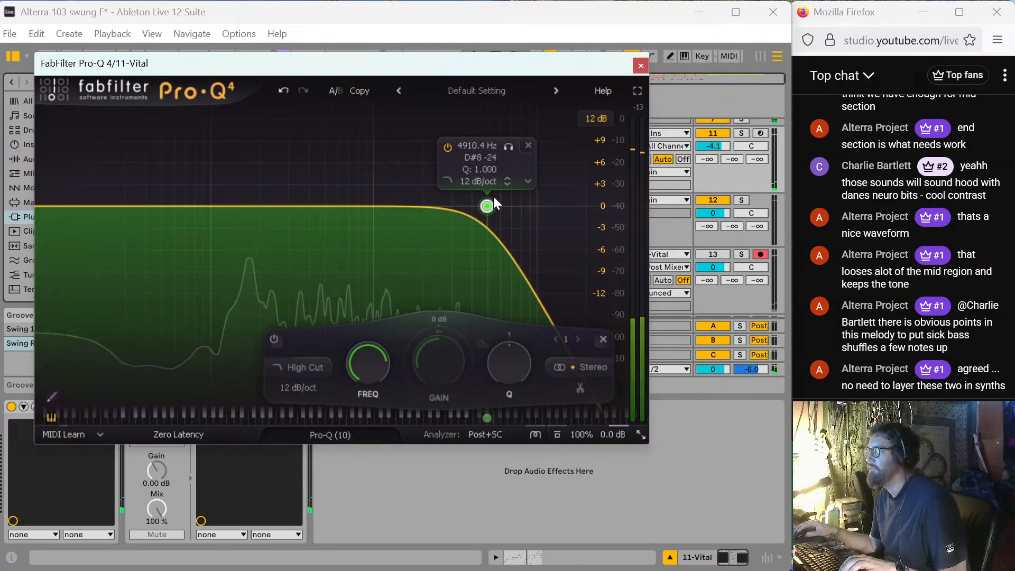
{"action": "left_click_drag", "start_coordinate": [487, 206], "coordinate": [540, 202]}
{"action": "left_click", "coordinate": [541, 202], "text": "alt+shift"}
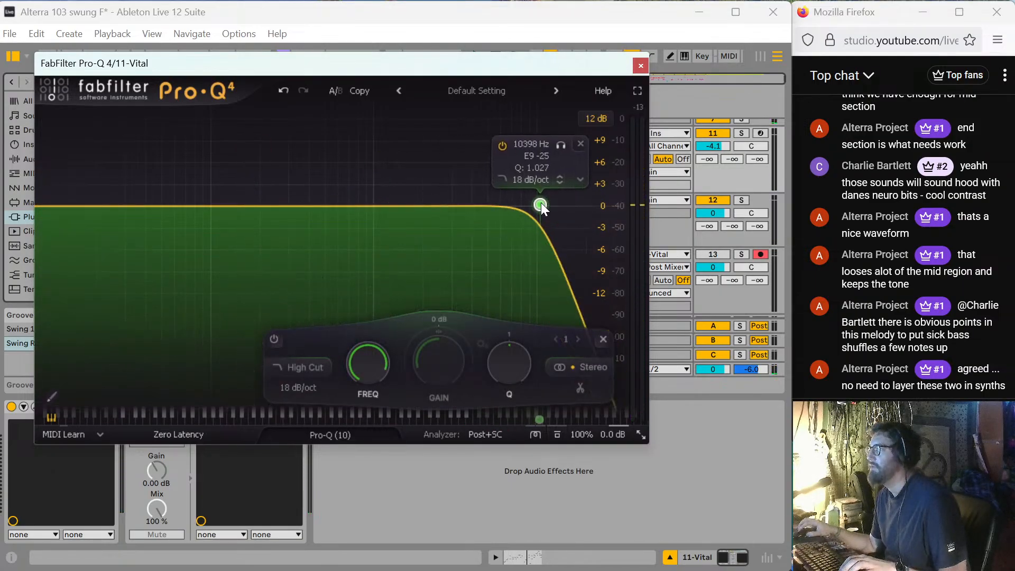
{"action": "left_click", "coordinate": [541, 202], "text": "alt+shift"}
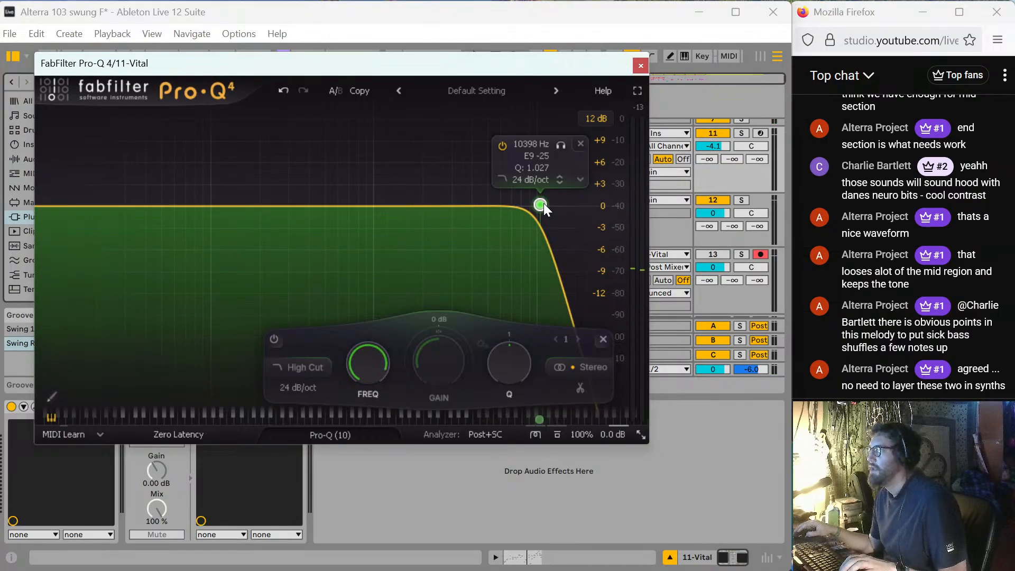
{"action": "scroll", "coordinate": [544, 204], "scroll_direction": "down", "scroll_amount": 1}
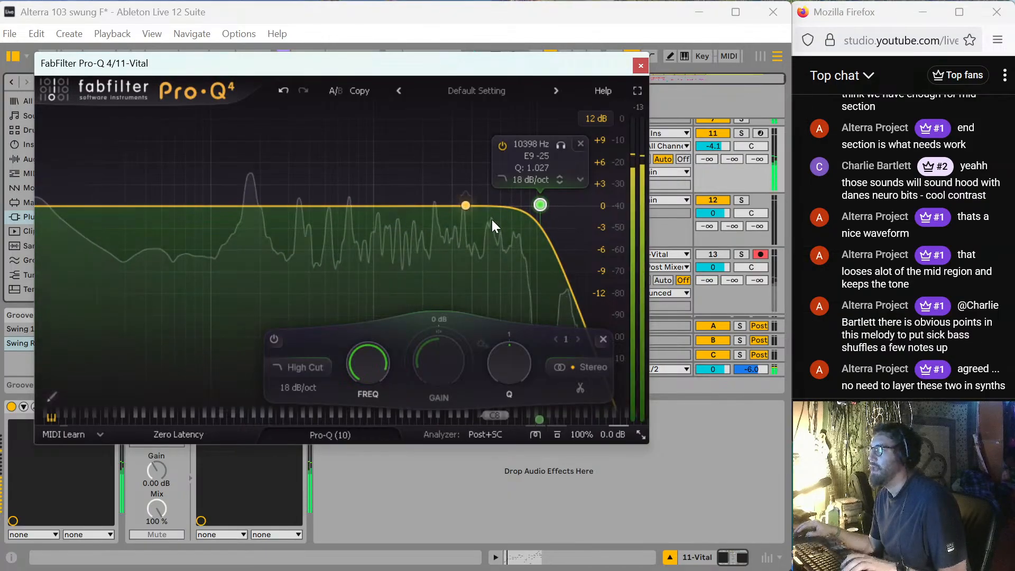
Add a second EQ band as a High Shelf, lower its frequency into the upper mids, and set its gain to 0 dB.
{"action": "left_click", "coordinate": [530, 241]}
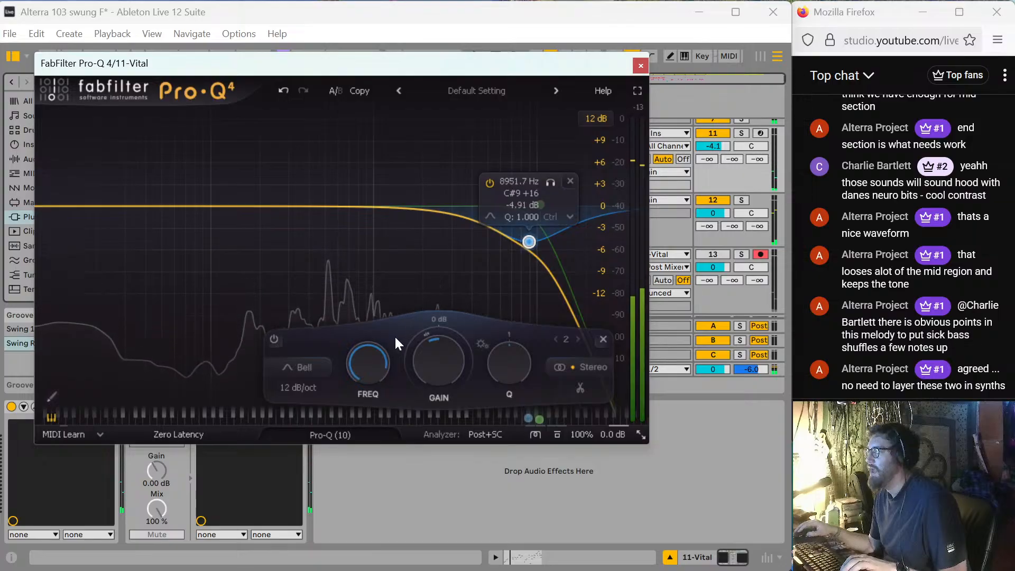
{"action": "left_click", "coordinate": [321, 361]}
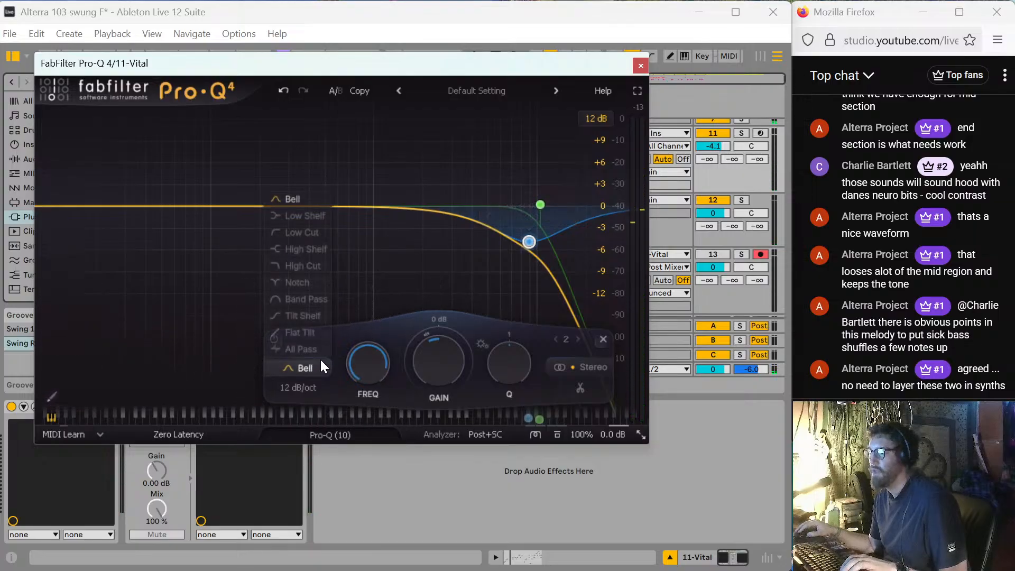
{"action": "left_click", "coordinate": [316, 247]}
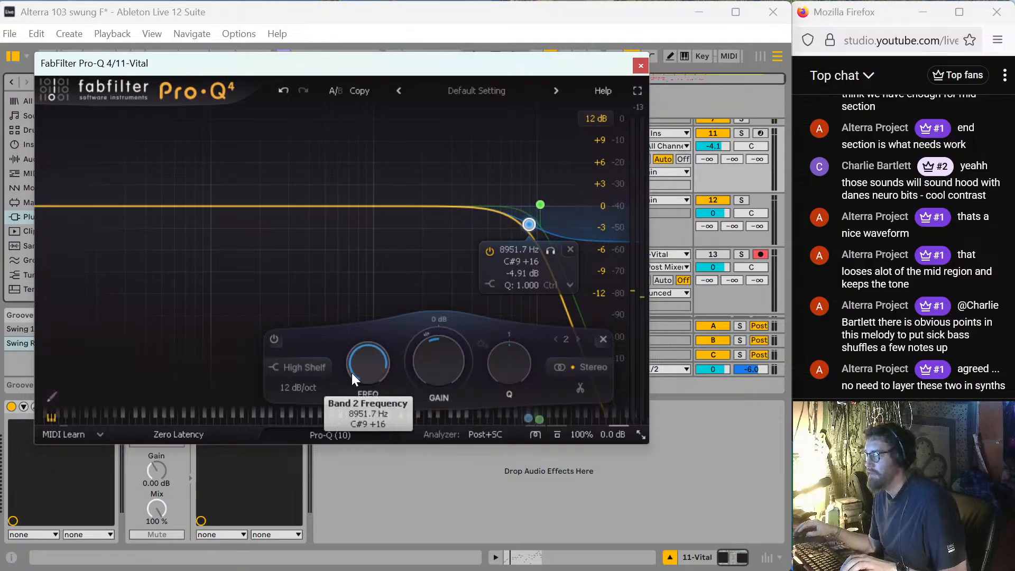
{"action": "left_click_drag", "start_coordinate": [351, 373], "coordinate": [373, 411]}
{"action": "double_click", "coordinate": [433, 347]}
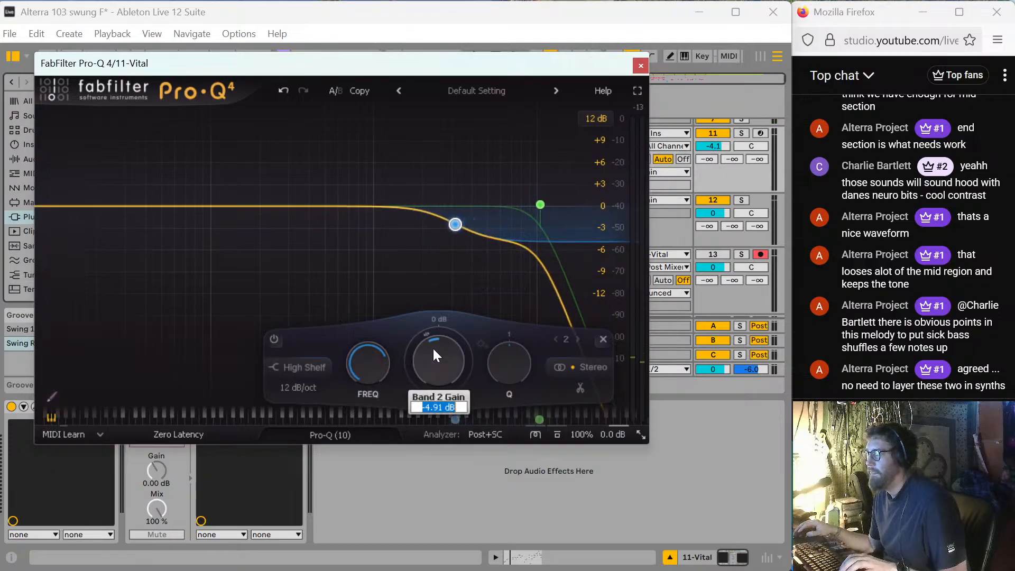
{"action": "key", "text": "Return"}
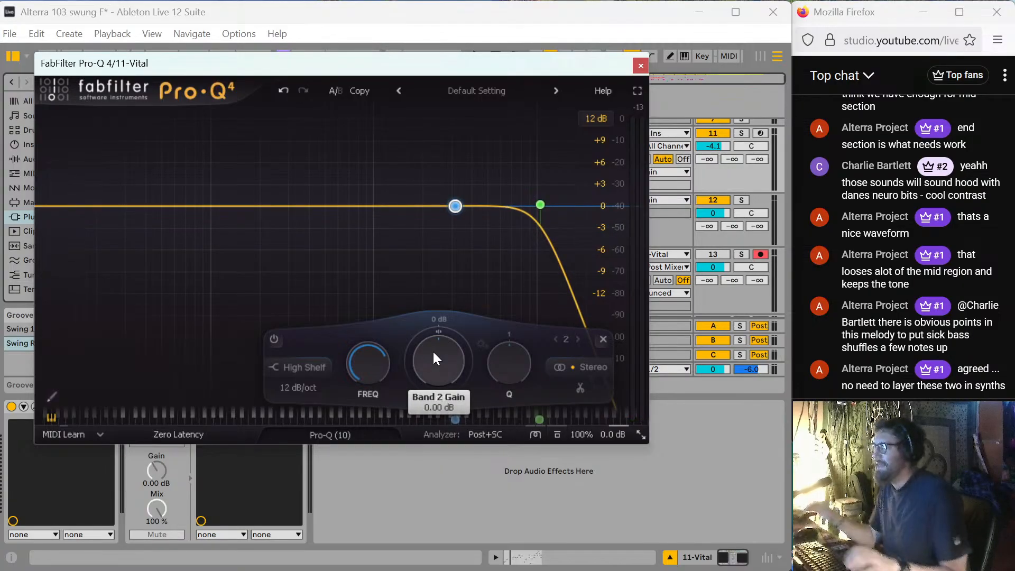
Give the high shelf a dynamic range of about -6 dB, lower its frequency further during playback, and close the EQ.
{"action": "left_click_drag", "start_coordinate": [422, 339], "coordinate": [454, 385]}
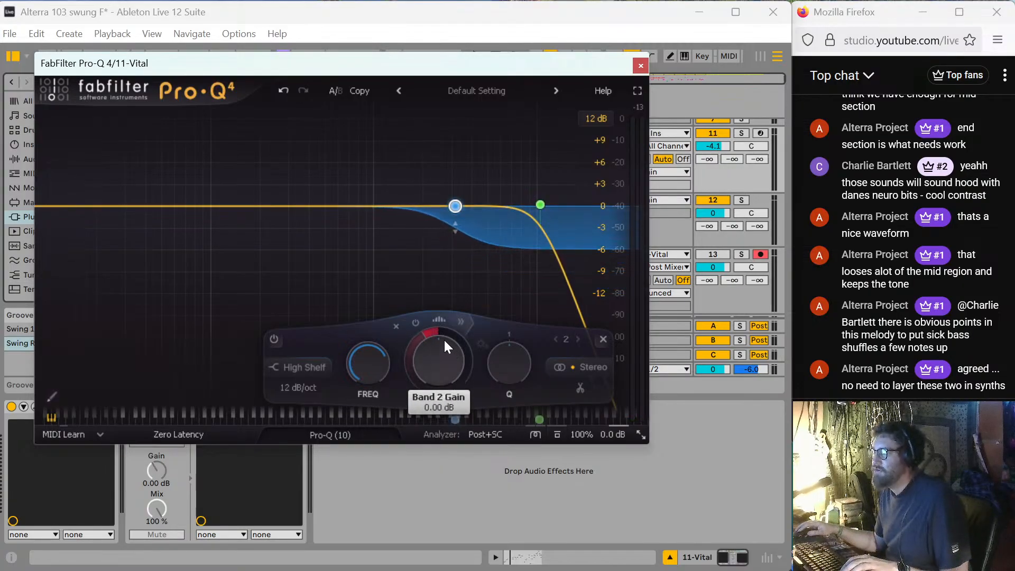
{"action": "key", "text": "space"}
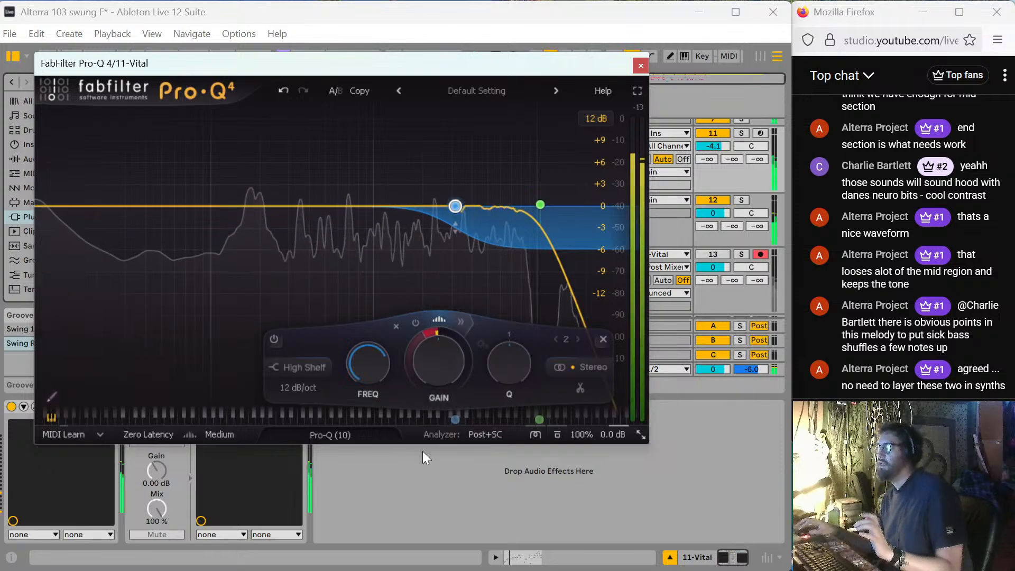
{"action": "left_click_drag", "start_coordinate": [455, 206], "coordinate": [410, 206]}
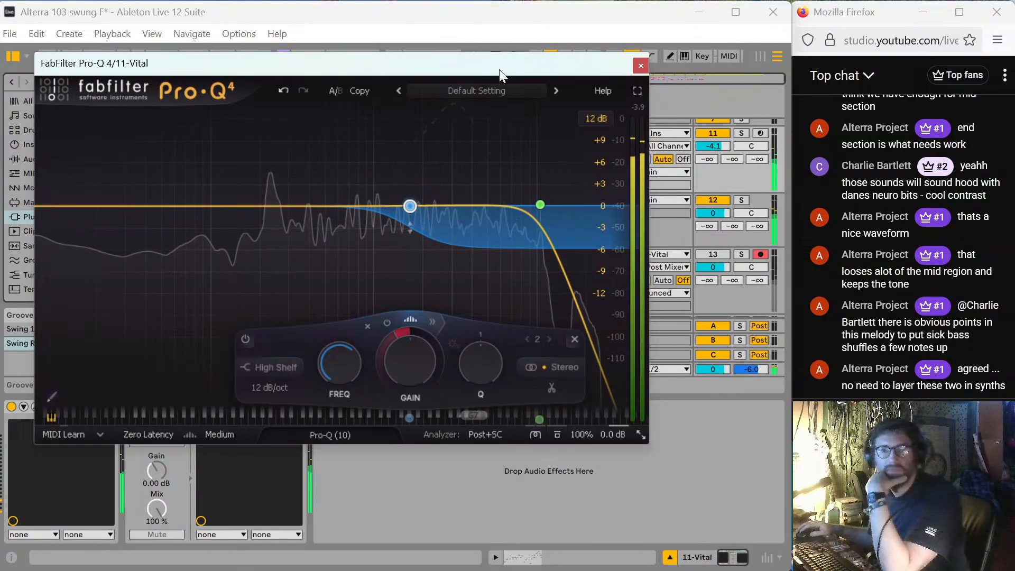
{"action": "left_click", "coordinate": [641, 65]}
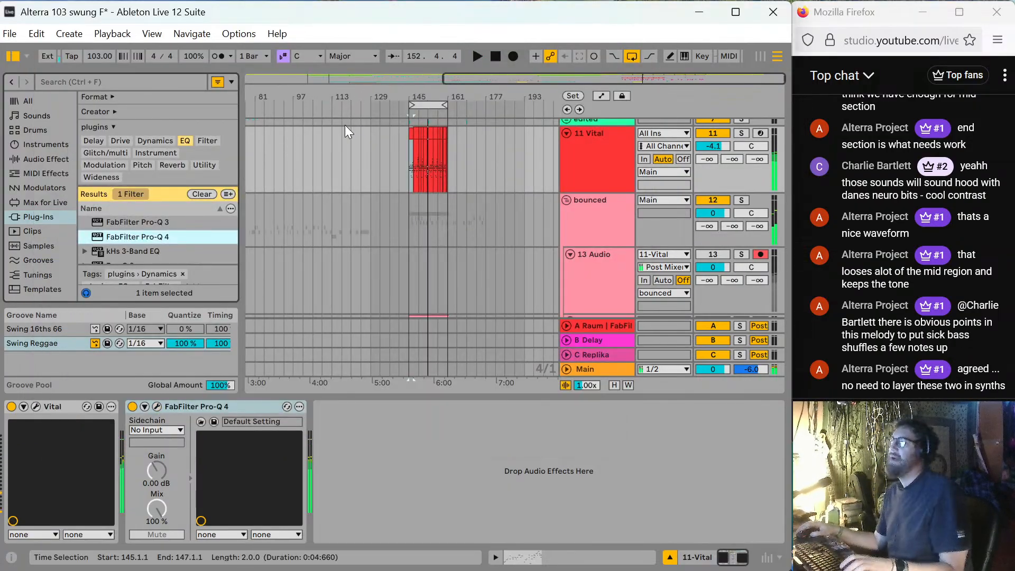
Record the 11 Vital melody from bar 145 onto the armed 13 Audio track with looping off, and stop at its end.
{"action": "left_click", "coordinate": [418, 231]}
{"action": "scroll", "coordinate": [489, 184], "scroll_direction": "up", "scroll_amount": 5}
{"action": "scroll", "coordinate": [508, 188], "scroll_direction": "down", "scroll_amount": 7}
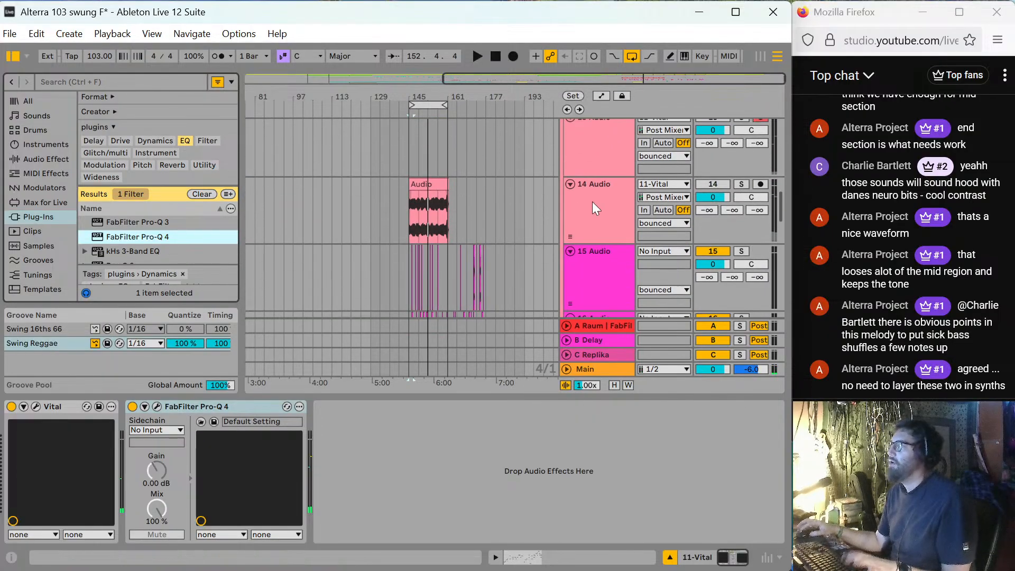
{"action": "scroll", "coordinate": [529, 224], "scroll_direction": "up", "scroll_amount": 3}
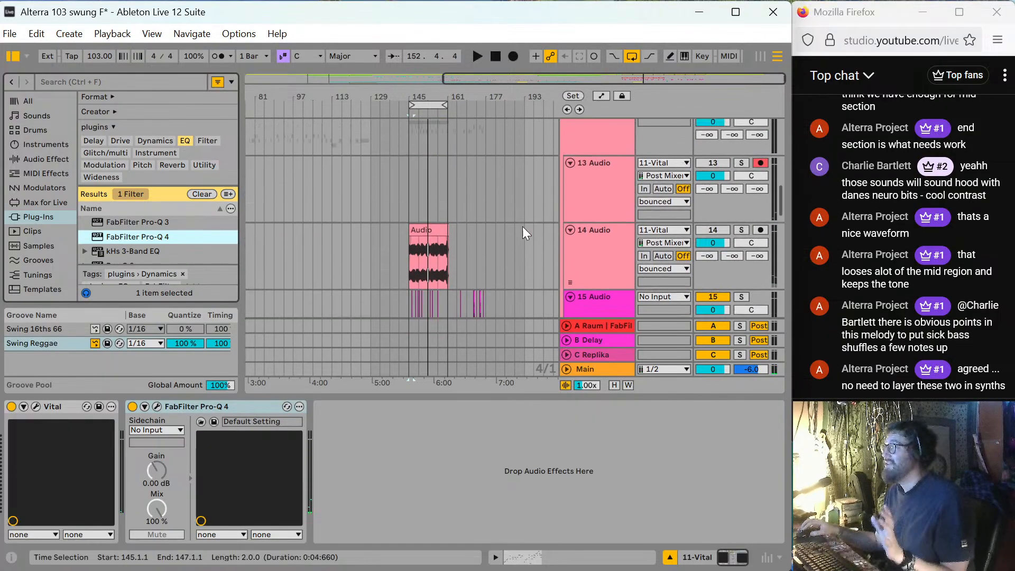
{"action": "left_click", "coordinate": [632, 56]}
{"action": "left_click", "coordinate": [413, 196]}
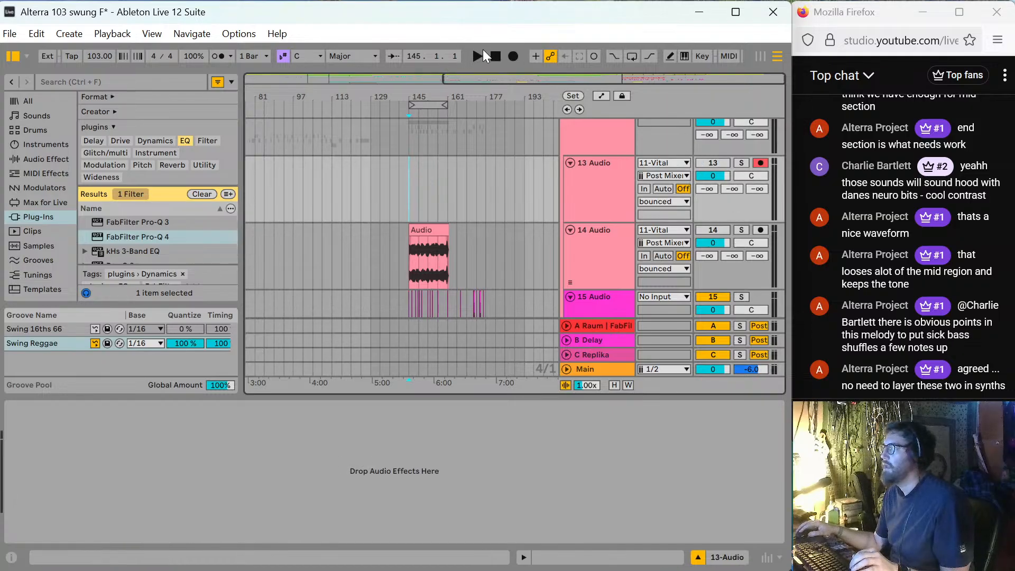
{"action": "left_click", "coordinate": [513, 57]}
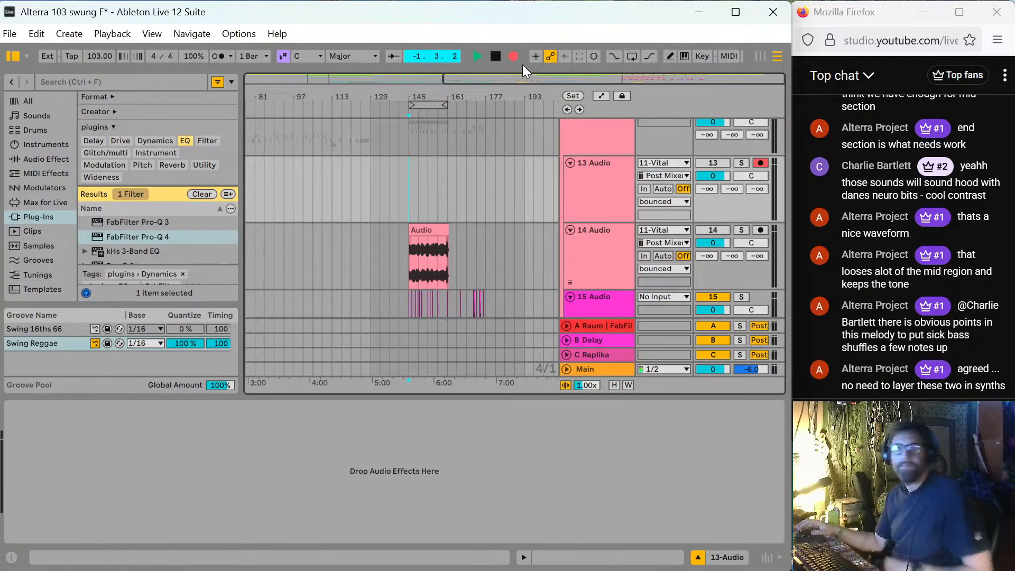
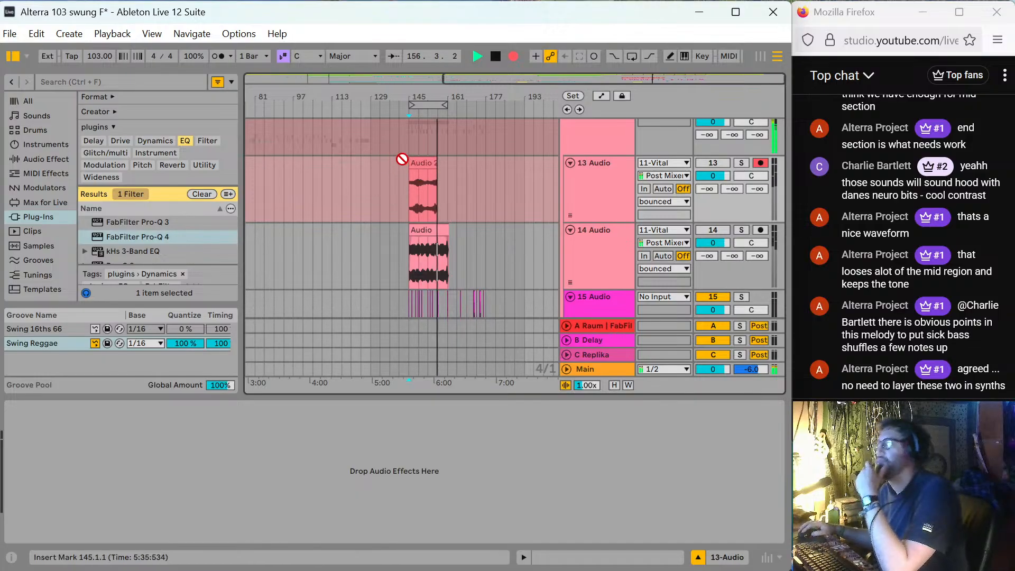
{"action": "scroll", "coordinate": [483, 196], "scroll_direction": "up", "scroll_amount": 15}
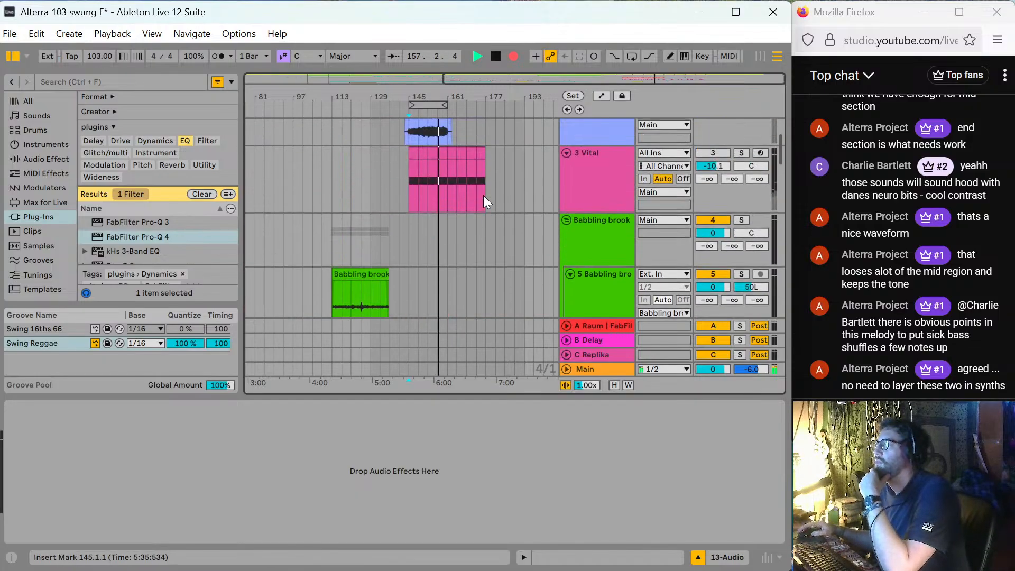
{"action": "scroll", "coordinate": [484, 195], "scroll_direction": "down", "scroll_amount": 15}
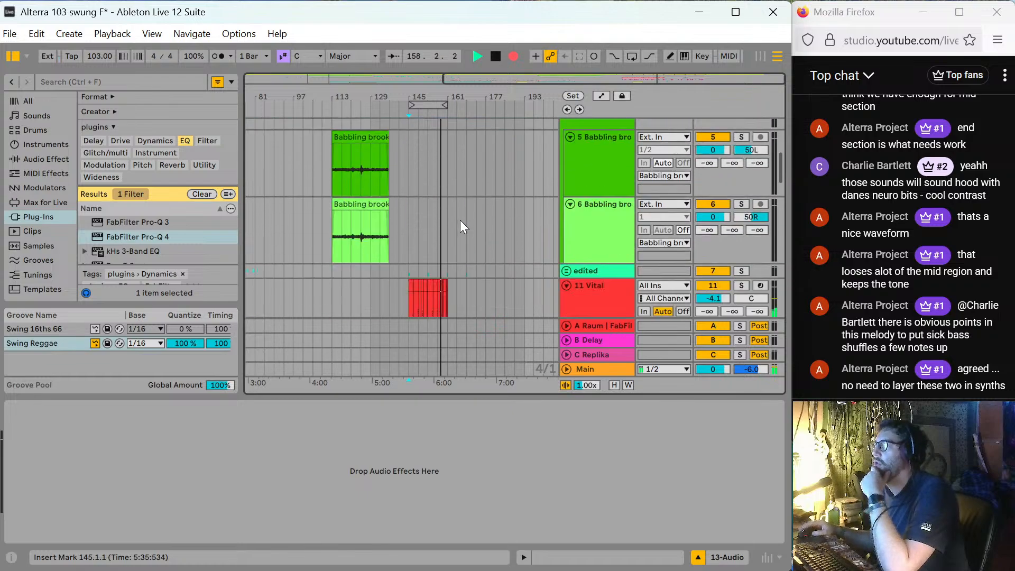
{"action": "scroll", "coordinate": [483, 242], "scroll_direction": "down", "scroll_amount": 2}
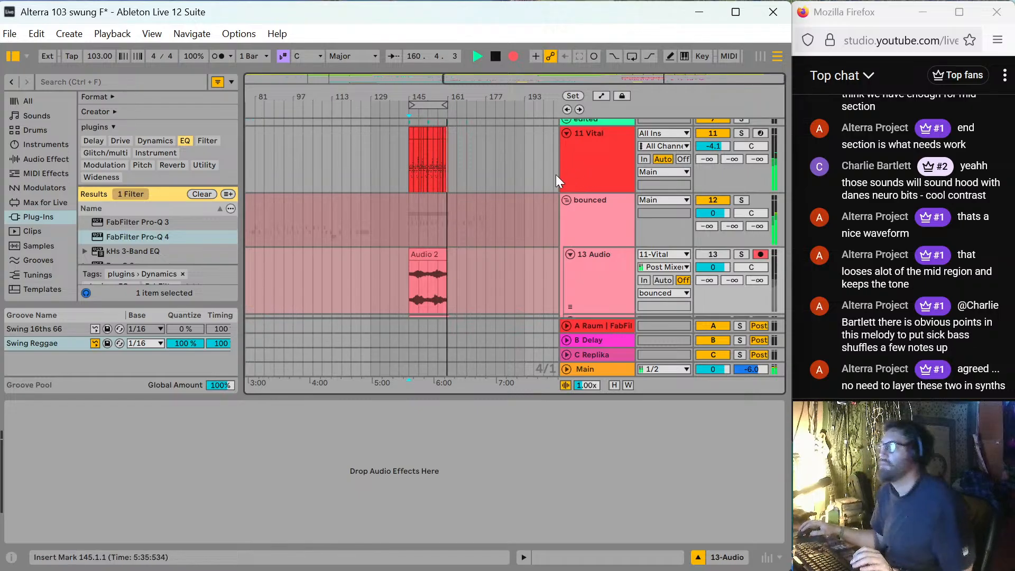
{"action": "key", "text": "space"}
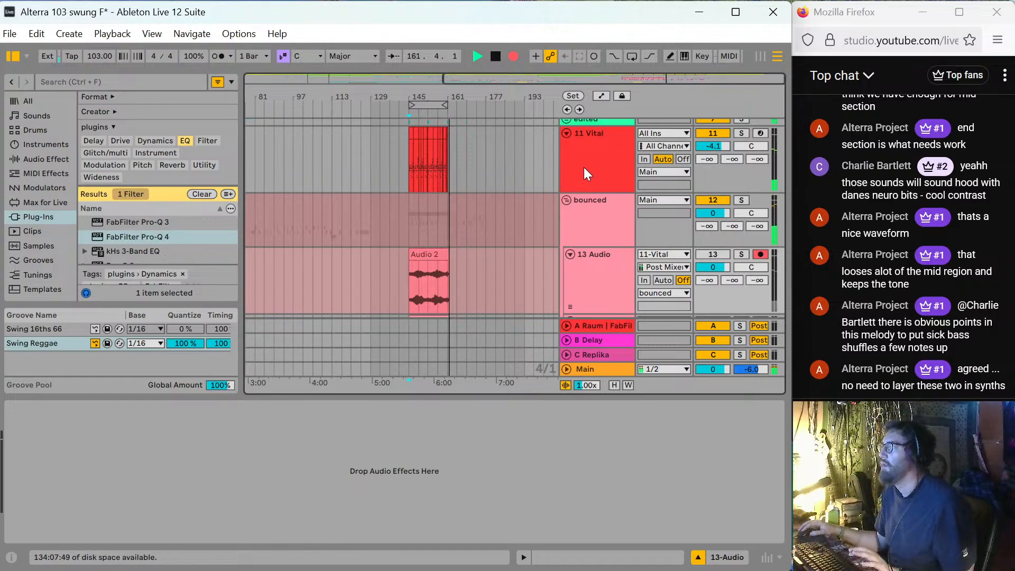
Open Vital on the 11 Vital track and transpose oscillator 1 to -12 semitones.
{"action": "left_click", "coordinate": [589, 165]}
{"action": "left_click", "coordinate": [157, 406]}
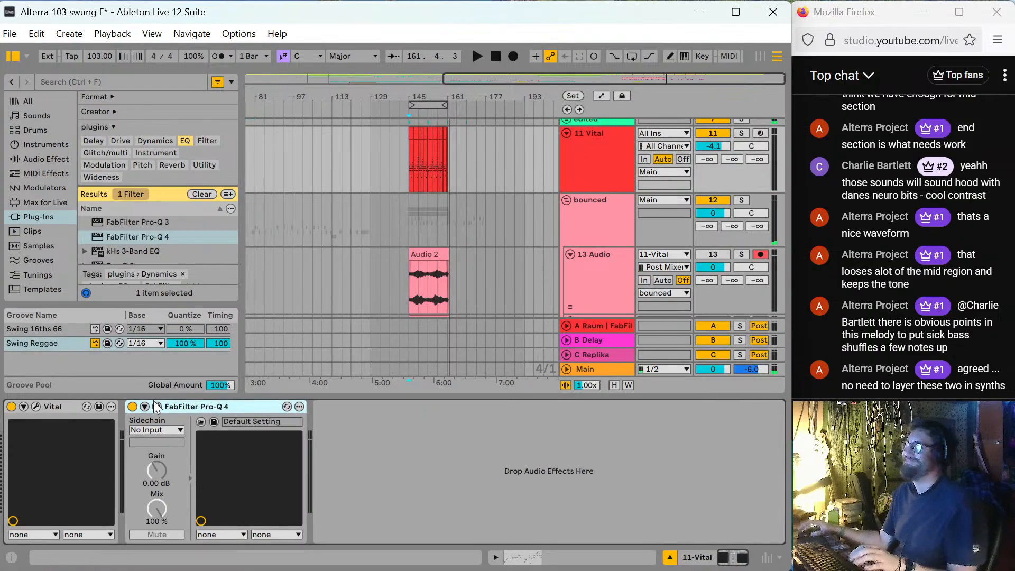
{"action": "left_click", "coordinate": [36, 406]}
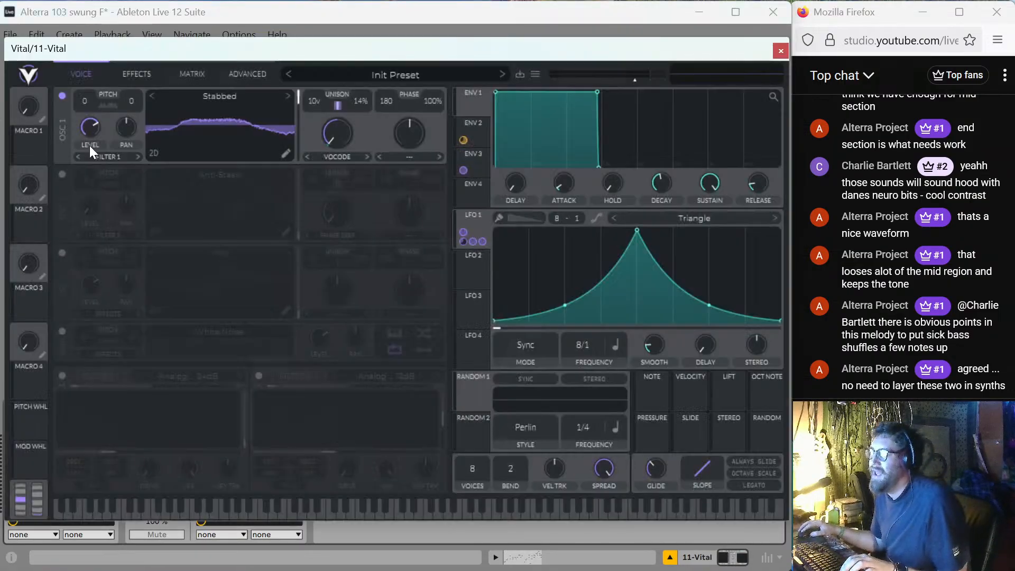
{"action": "left_click_drag", "start_coordinate": [87, 97], "coordinate": [94, 122]}
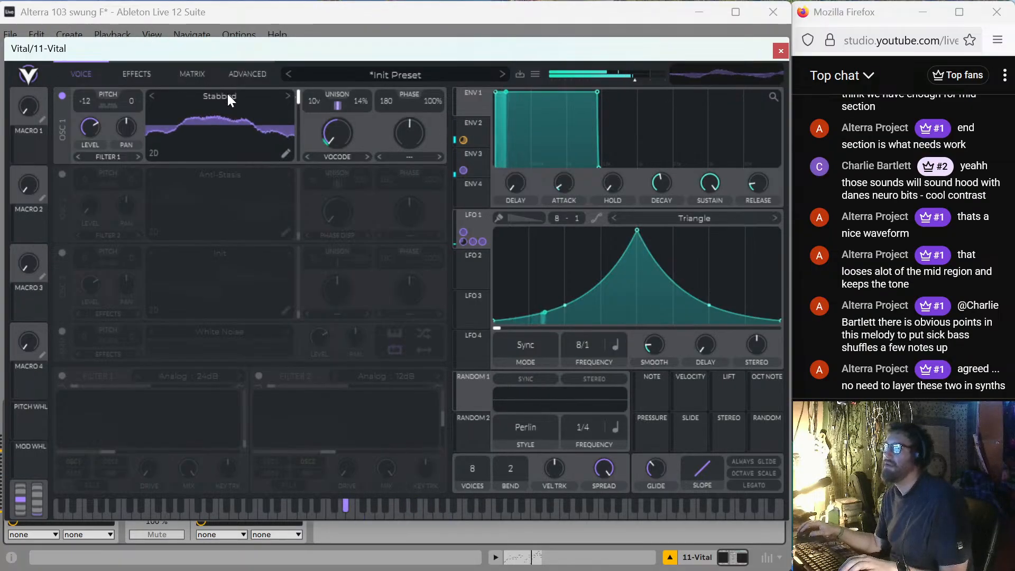
Load the Evol Longreece wavetable into oscillator 1 and close the wavetable browser.
{"action": "left_click", "coordinate": [257, 96]}
{"action": "scroll", "coordinate": [581, 222], "scroll_direction": "down", "scroll_amount": 10}
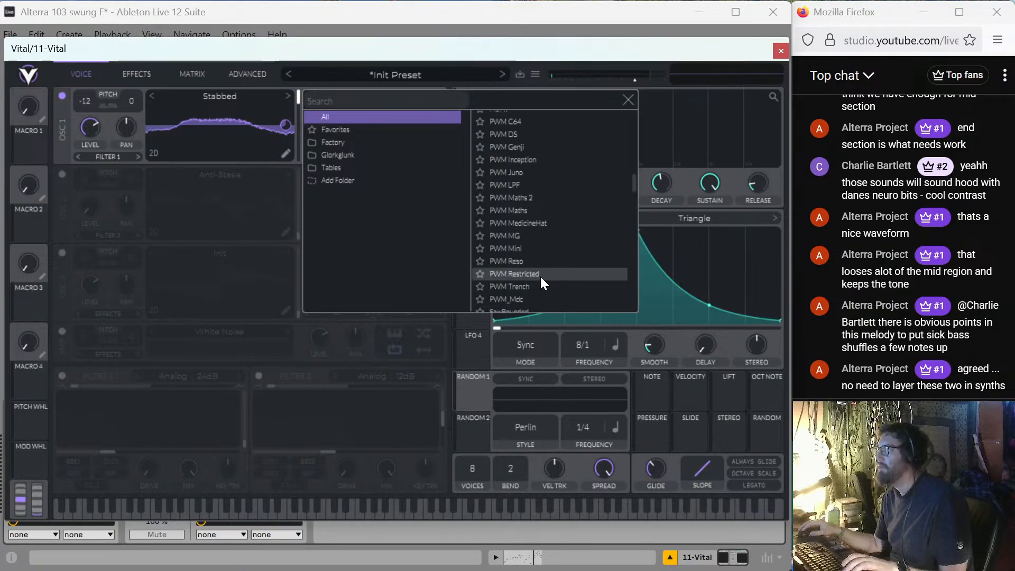
{"action": "scroll", "coordinate": [528, 288], "scroll_direction": "down", "scroll_amount": 5}
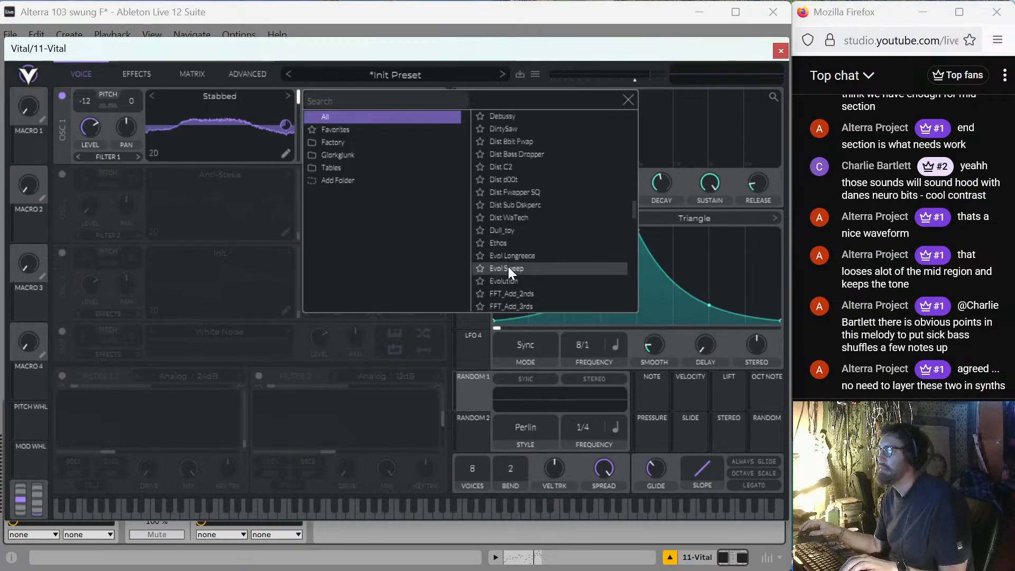
{"action": "left_click", "coordinate": [518, 256]}
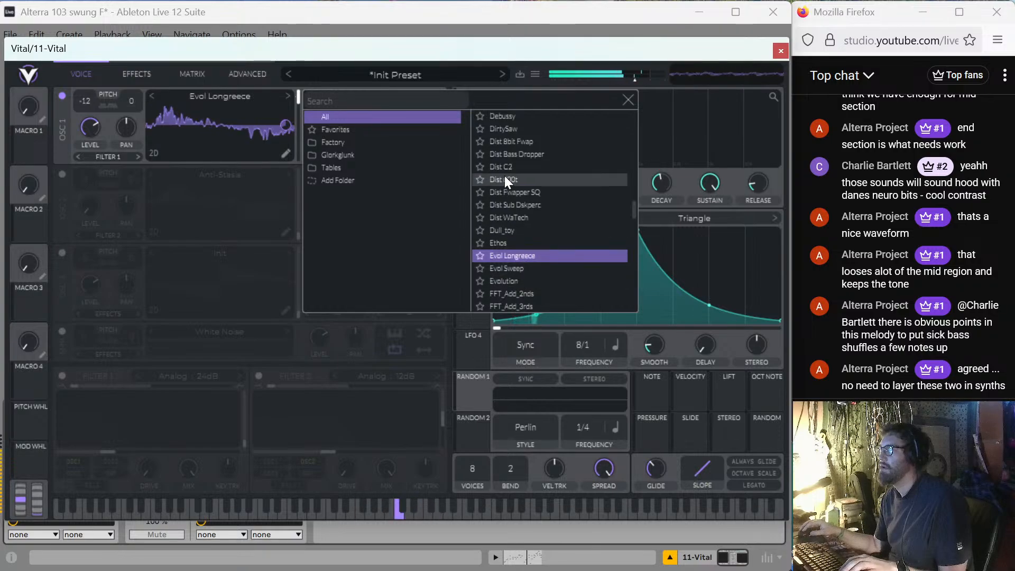
{"action": "left_click", "coordinate": [628, 100]}
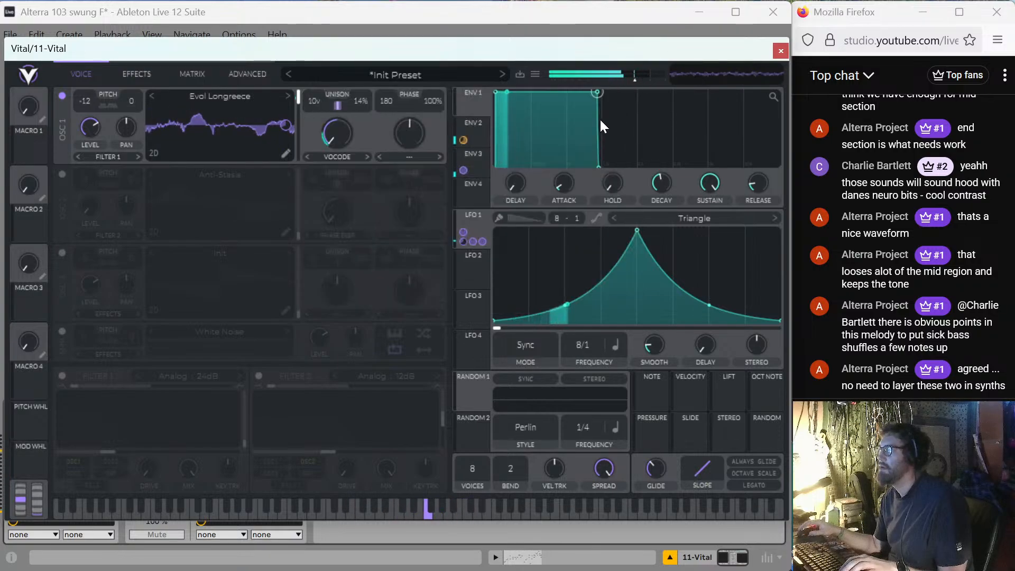
Enable Filter 2 with oscillator 1 routed into it, reduce its resonance, and raise its cutoff to about 33.36 semitones.
{"action": "left_click", "coordinate": [61, 375]}
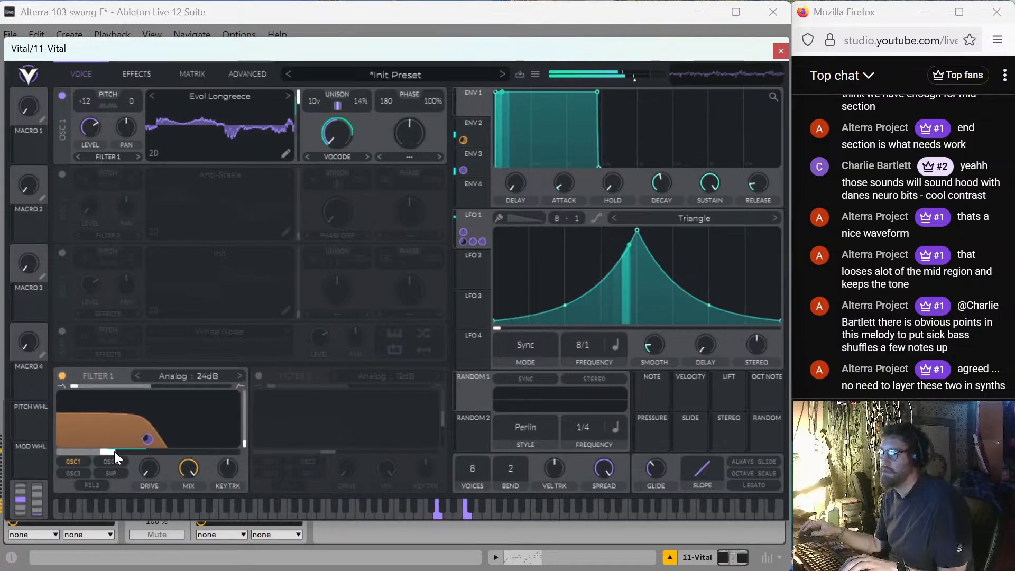
{"action": "left_click", "coordinate": [63, 375]}
{"action": "left_click", "coordinate": [259, 375]}
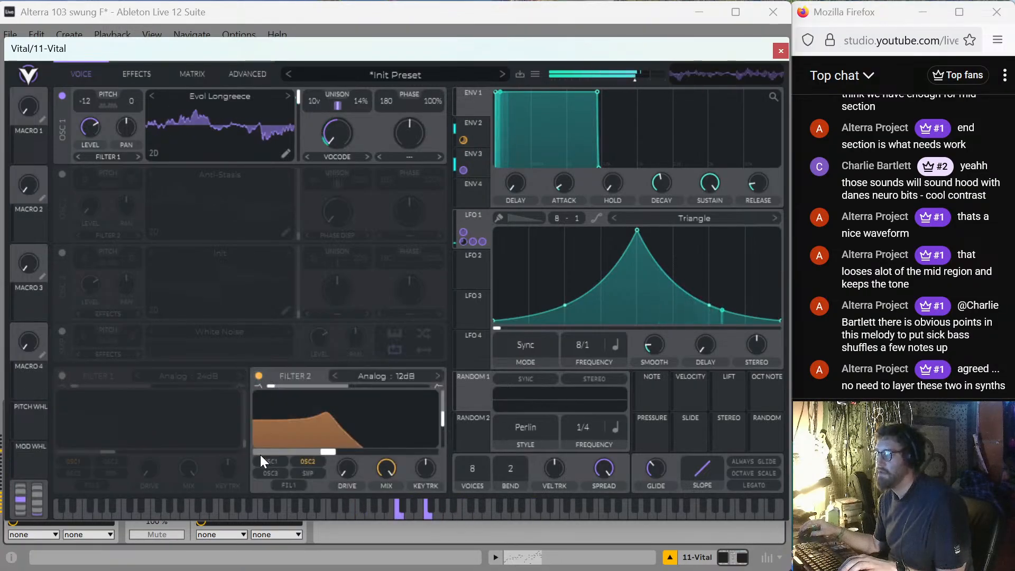
{"action": "left_click_drag", "start_coordinate": [442, 424], "coordinate": [442, 445]}
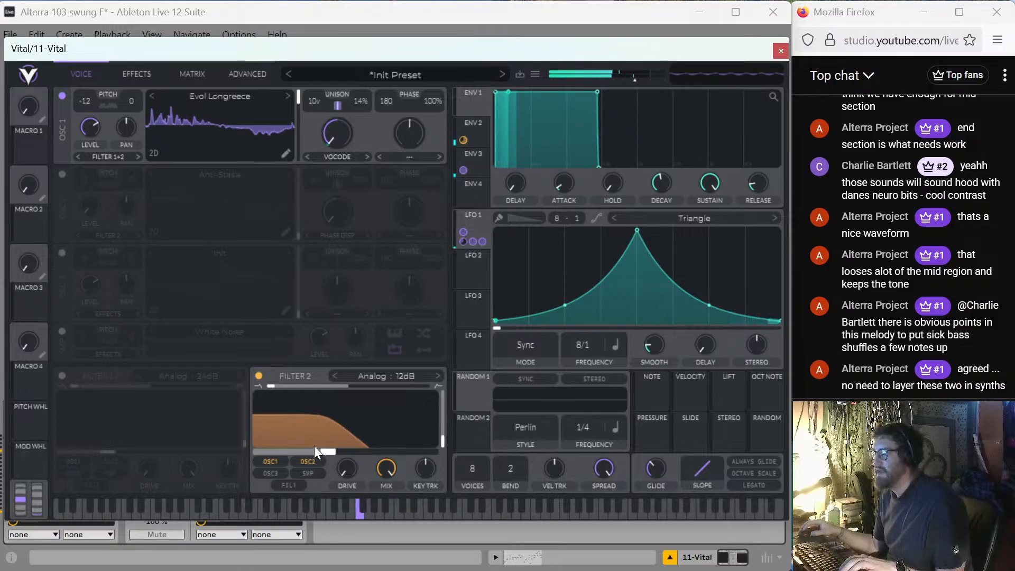
{"action": "left_click_drag", "start_coordinate": [324, 450], "coordinate": [360, 455]}
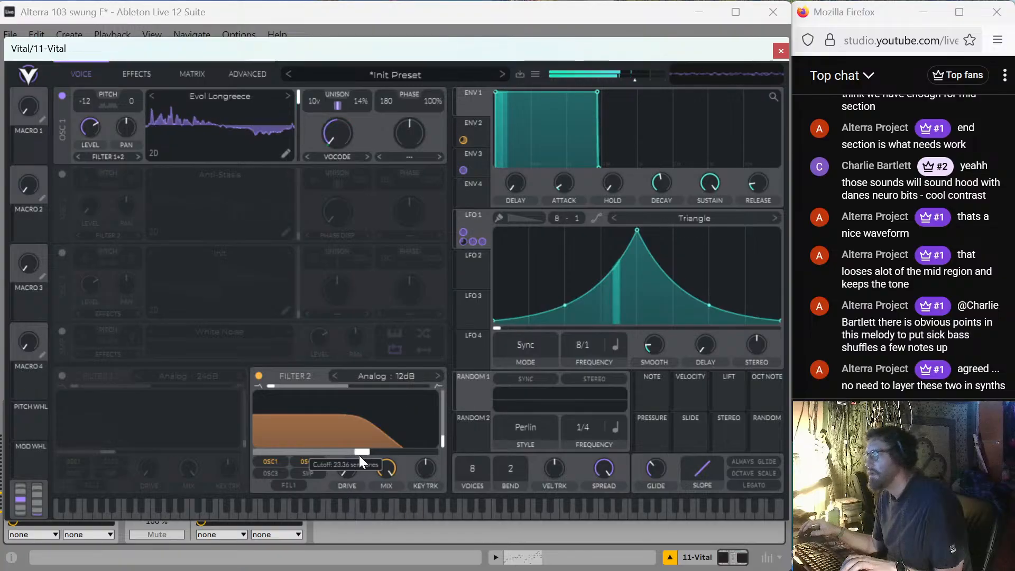
Turn off Vital's Chorus and Reverb effects and close the synth window.
{"action": "left_click", "coordinate": [138, 75]}
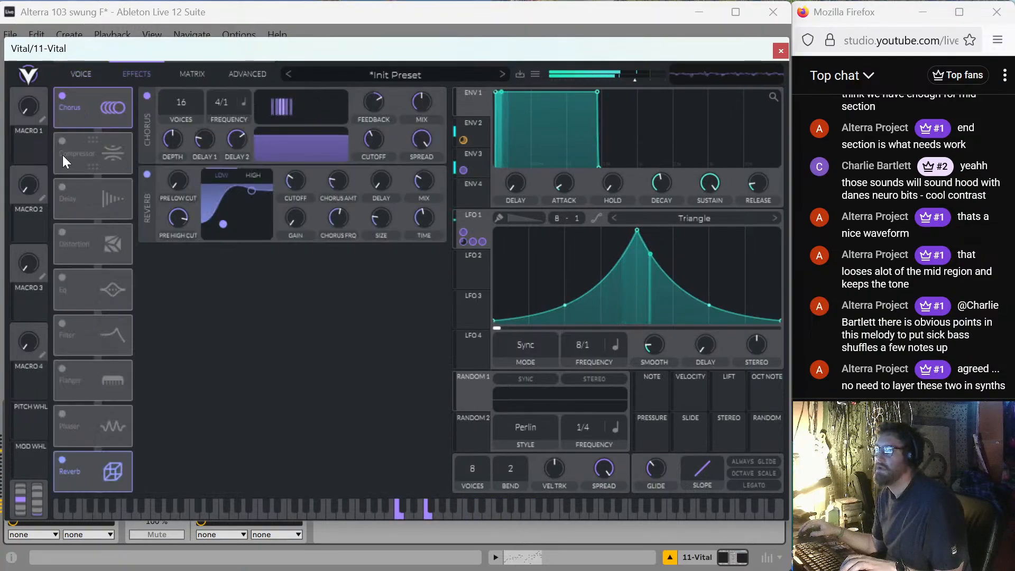
{"action": "left_click", "coordinate": [62, 97]}
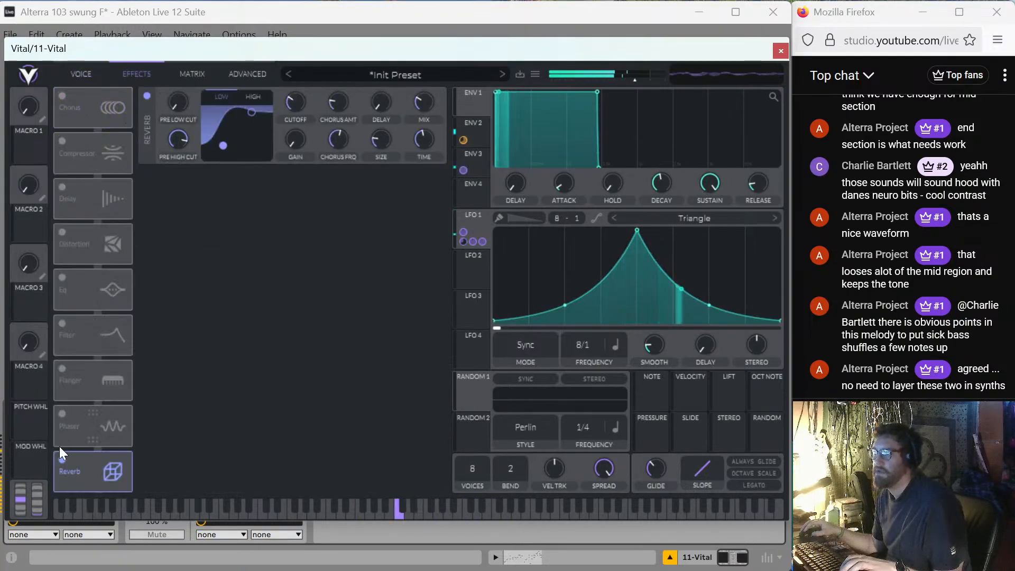
{"action": "left_click", "coordinate": [62, 459]}
{"action": "left_click", "coordinate": [85, 75]}
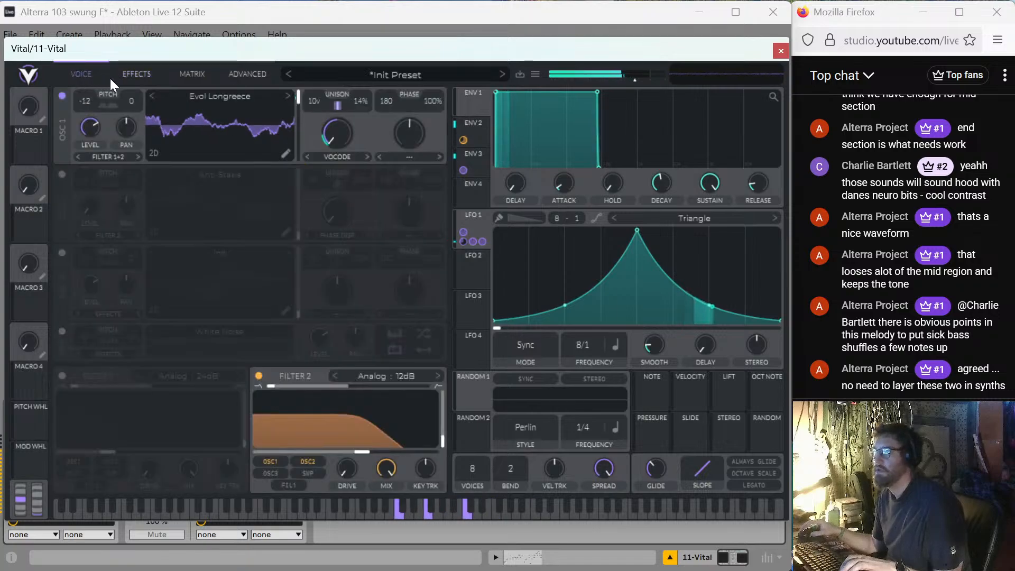
{"action": "left_click", "coordinate": [779, 51]}
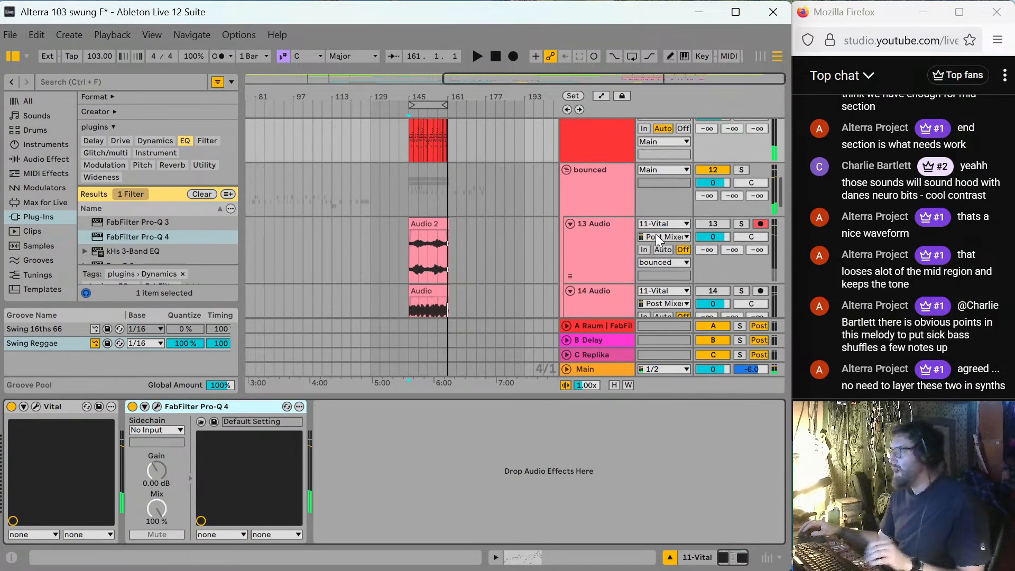
Duplicate the 13 Audio track with its Audio 2 recording and delete the clip from the original track.
{"action": "left_click", "coordinate": [594, 264]}
{"action": "key", "text": "Down"}
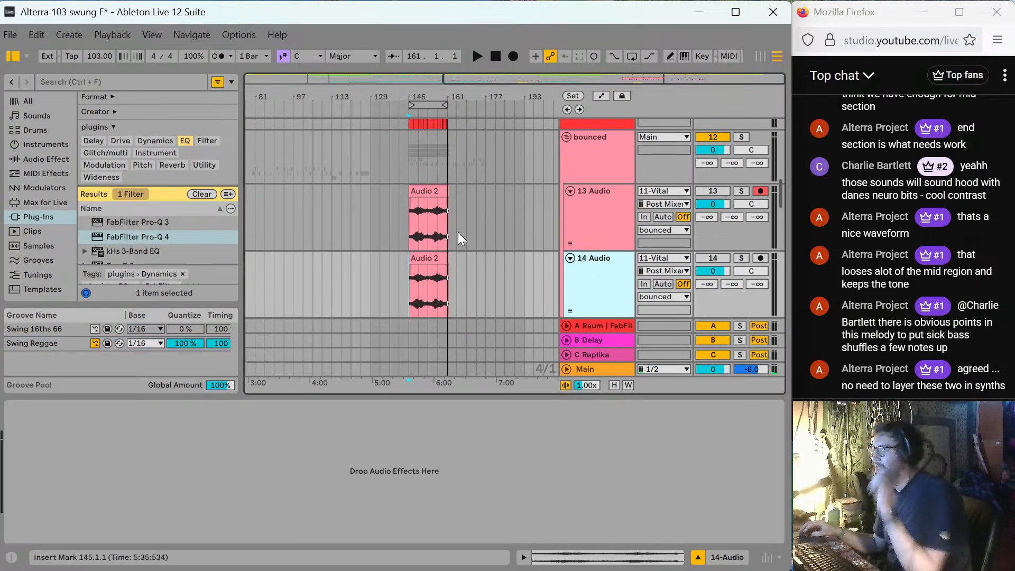
{"action": "left_click", "coordinate": [429, 189]}
{"action": "key", "text": "Delete"}
Activate the 14 Audio track and lower its volume to -7.9 dB while playing from bar 145.
{"action": "left_click", "coordinate": [724, 260]}
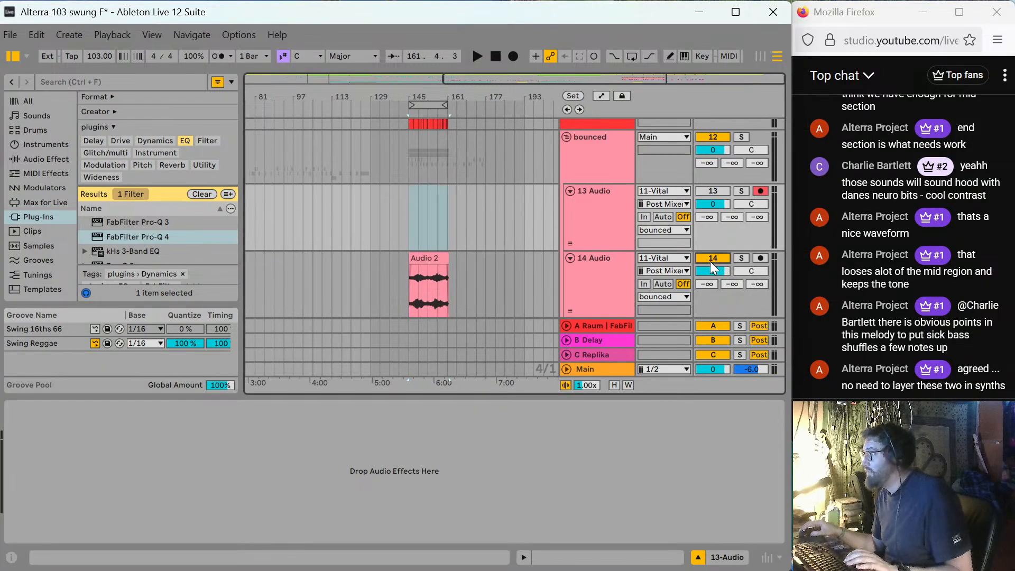
{"action": "left_click", "coordinate": [408, 208]}
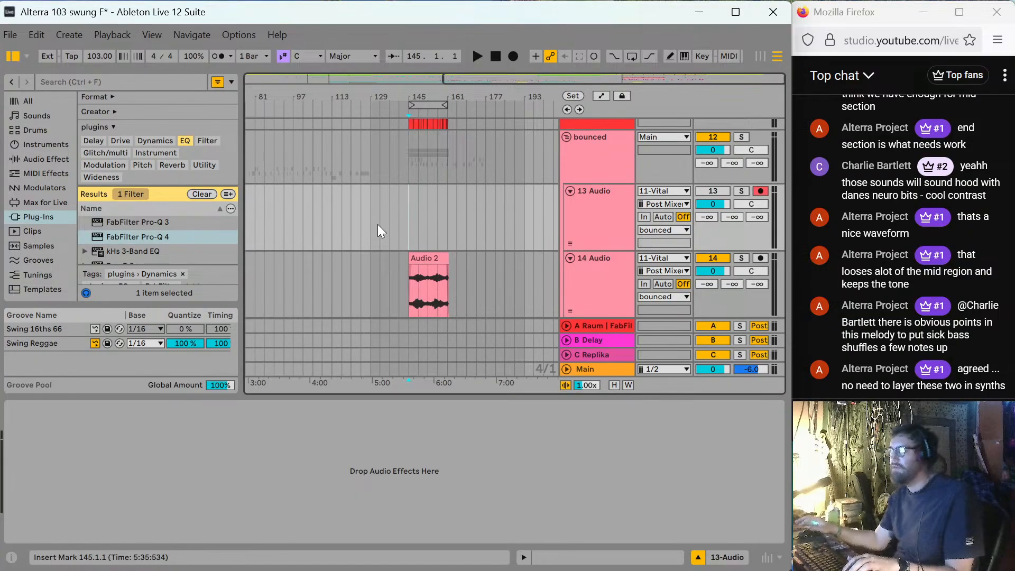
{"action": "key", "text": "space"}
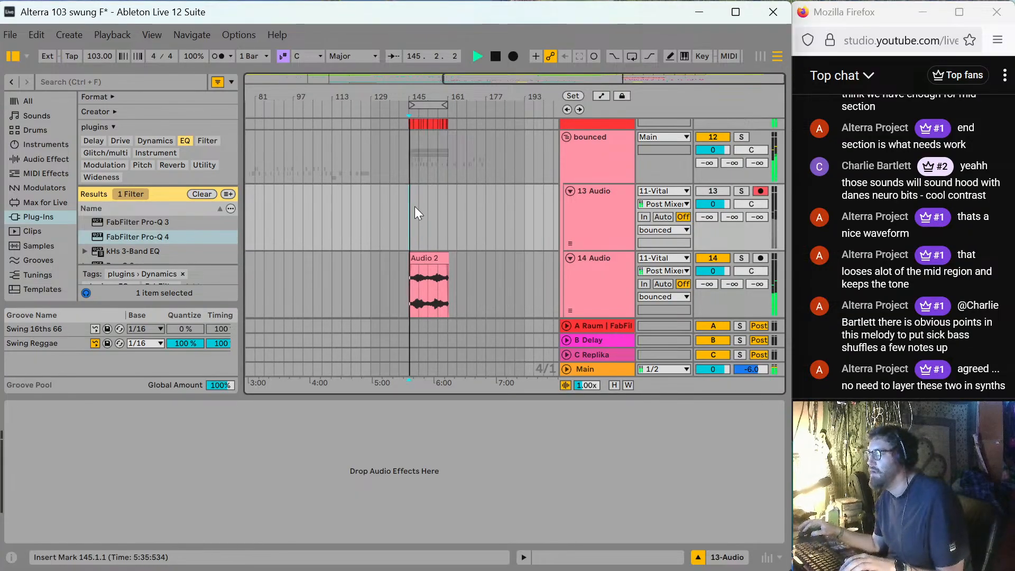
{"action": "scroll", "coordinate": [415, 206], "scroll_direction": "down", "scroll_amount": 2}
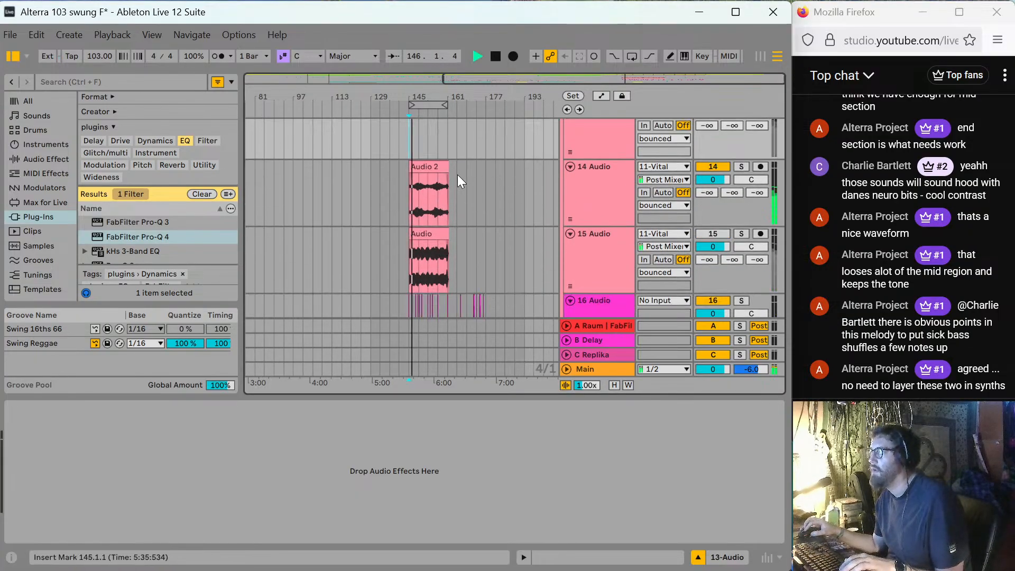
{"action": "scroll", "coordinate": [456, 169], "scroll_direction": "up", "scroll_amount": 3}
{"action": "scroll", "coordinate": [529, 185], "scroll_direction": "down", "scroll_amount": 1}
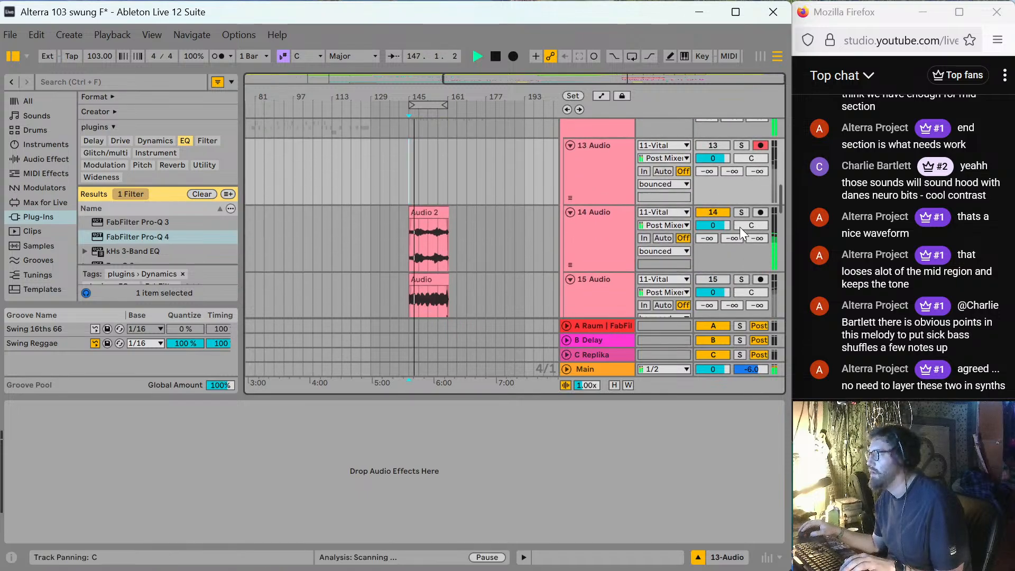
{"action": "mouse_move", "coordinate": [721, 224]}
{"action": "left_mouse_down"}
{"action": "mouse_move", "coordinate": [721, 249]}
{"action": "mouse_move", "coordinate": [722, 240]}
{"action": "left_mouse_up"}
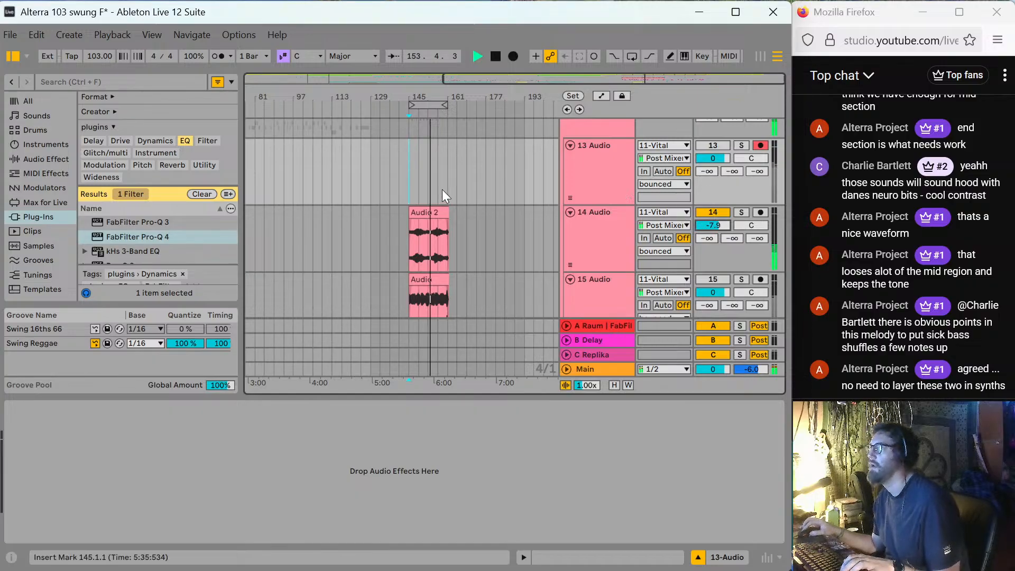
In the 11 Vital synth, lengthen Envelope 1's release slightly and set its attack to 0.035 secs.
{"action": "scroll", "coordinate": [442, 189], "scroll_direction": "up", "scroll_amount": 5}
{"action": "left_click", "coordinate": [588, 285]}
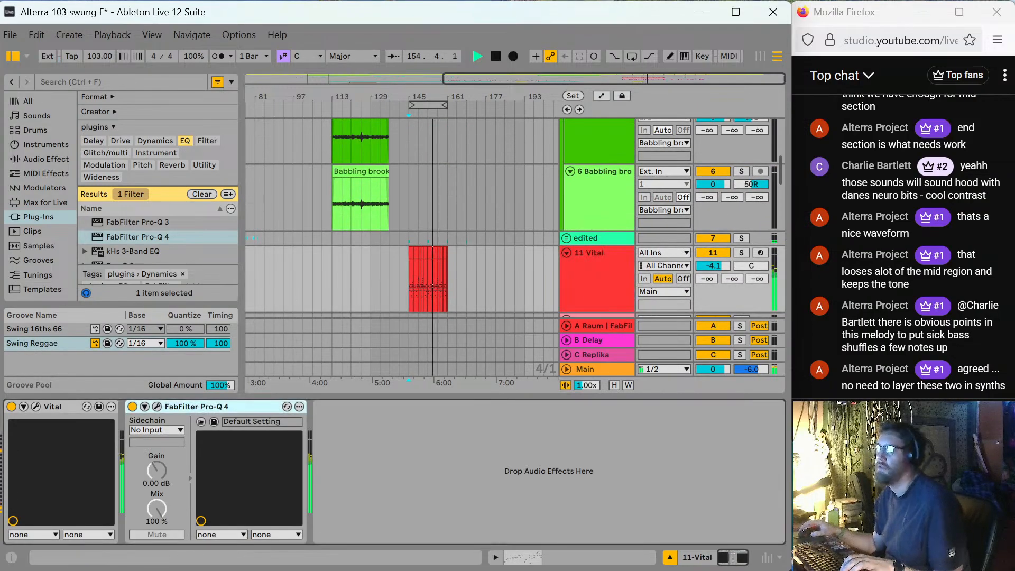
{"action": "left_click", "coordinate": [35, 407]}
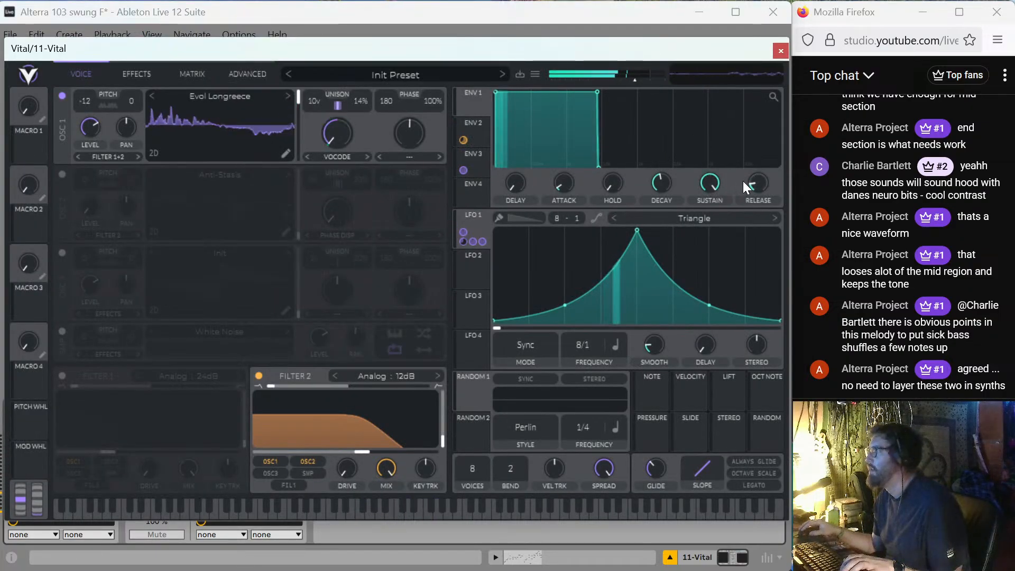
{"action": "left_click_drag", "start_coordinate": [744, 182], "coordinate": [756, 172]}
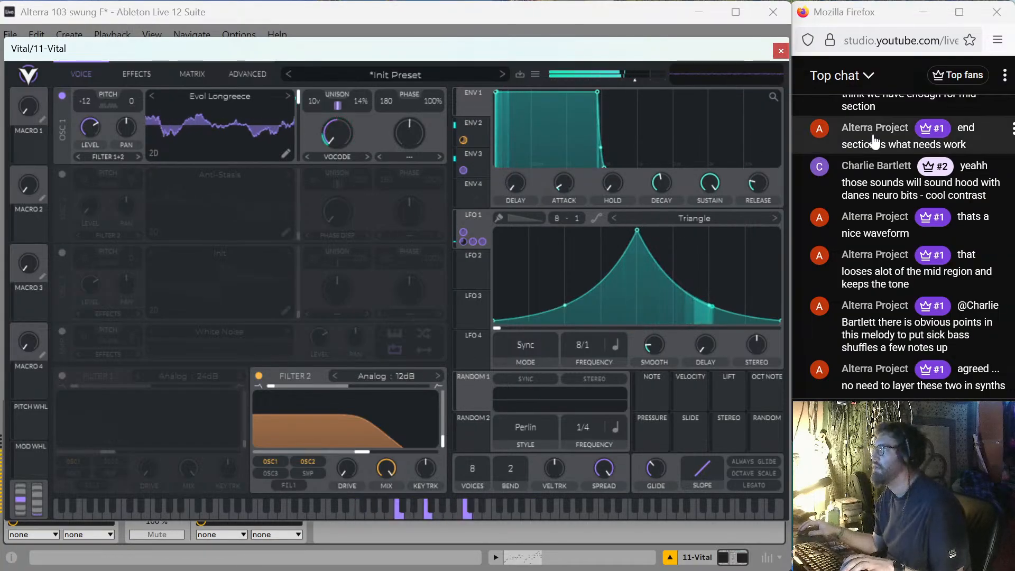
{"action": "mouse_move", "coordinate": [563, 181]}
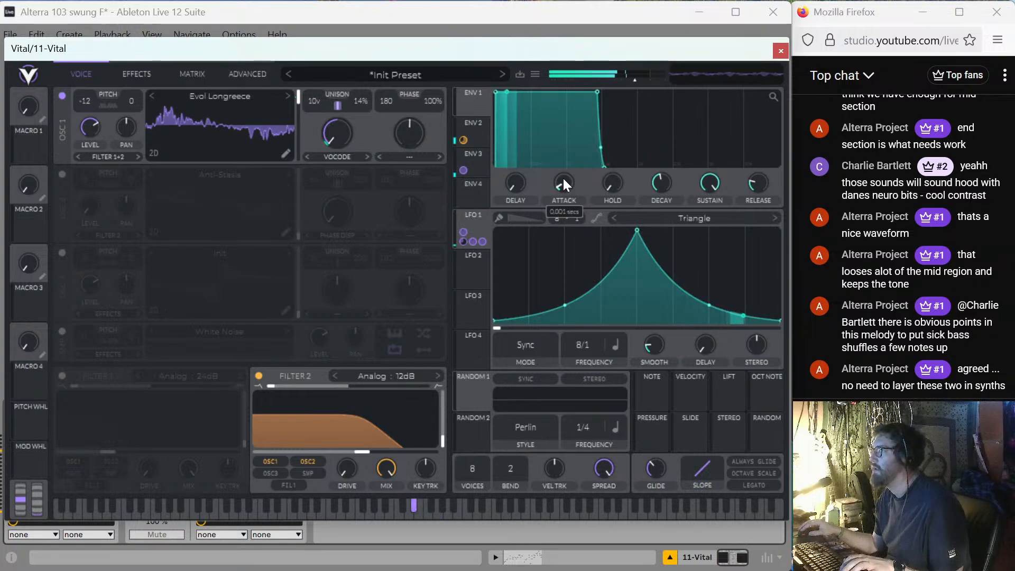
{"action": "left_click_drag", "start_coordinate": [563, 180], "coordinate": [569, 176]}
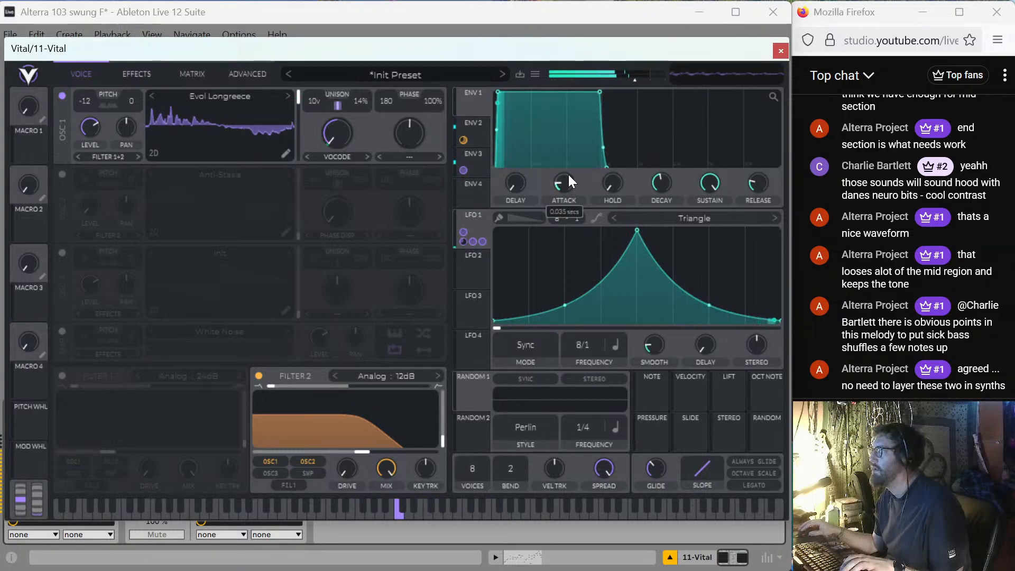
{"action": "left_click", "coordinate": [782, 52]}
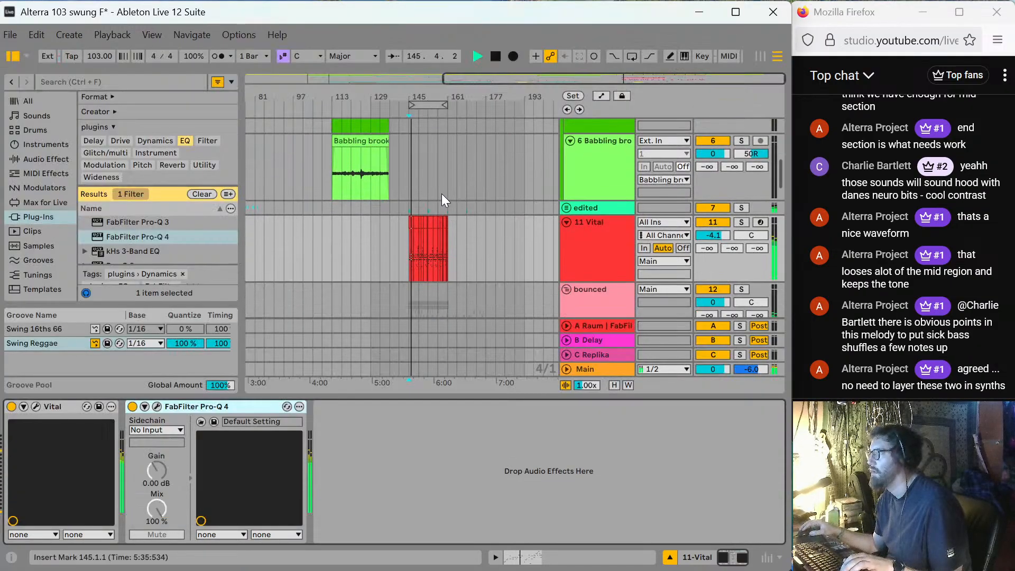
{"action": "key", "text": "ctrl+t"}
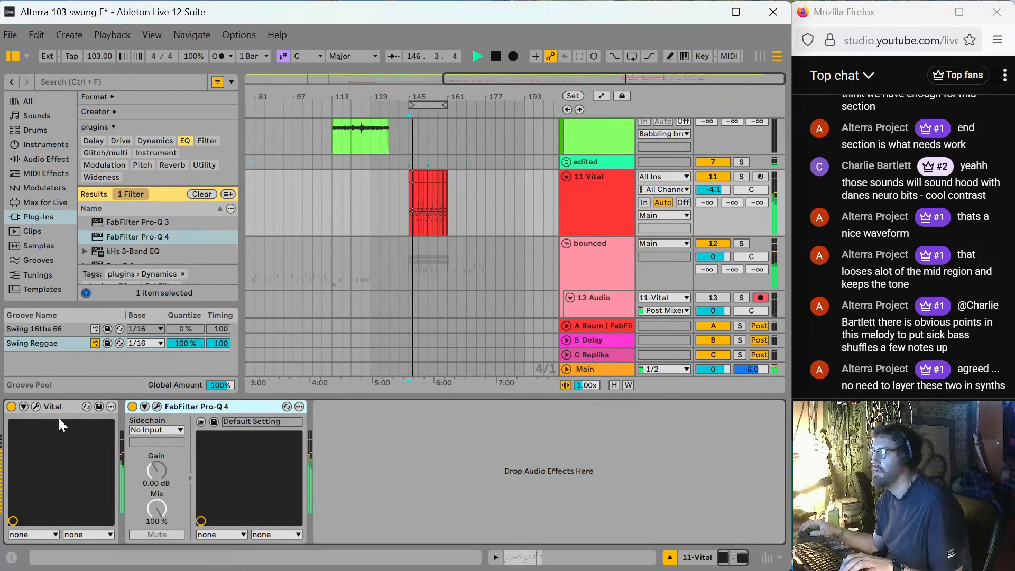
{"action": "left_click", "coordinate": [36, 406]}
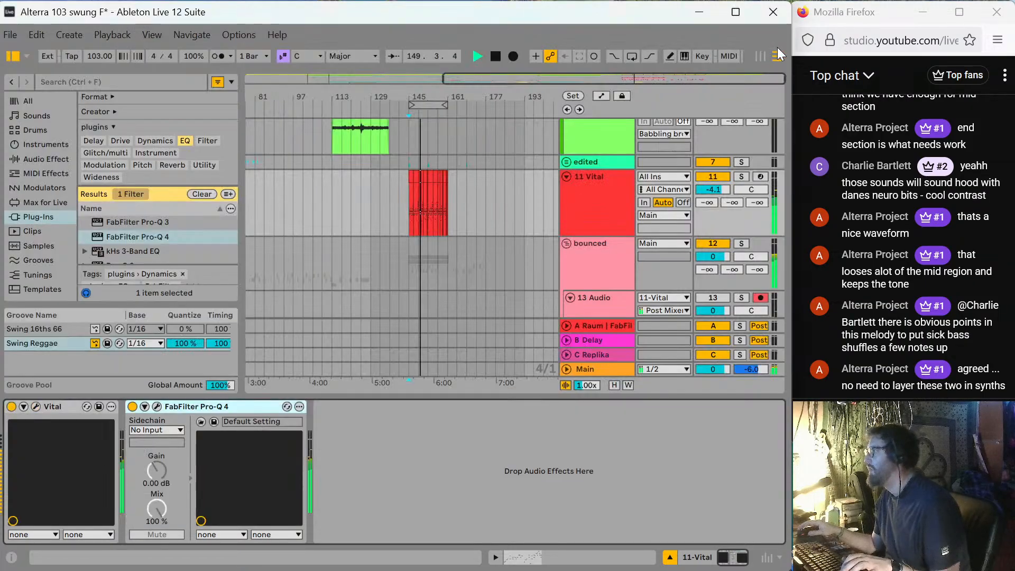
{"action": "left_click", "coordinate": [781, 51]}
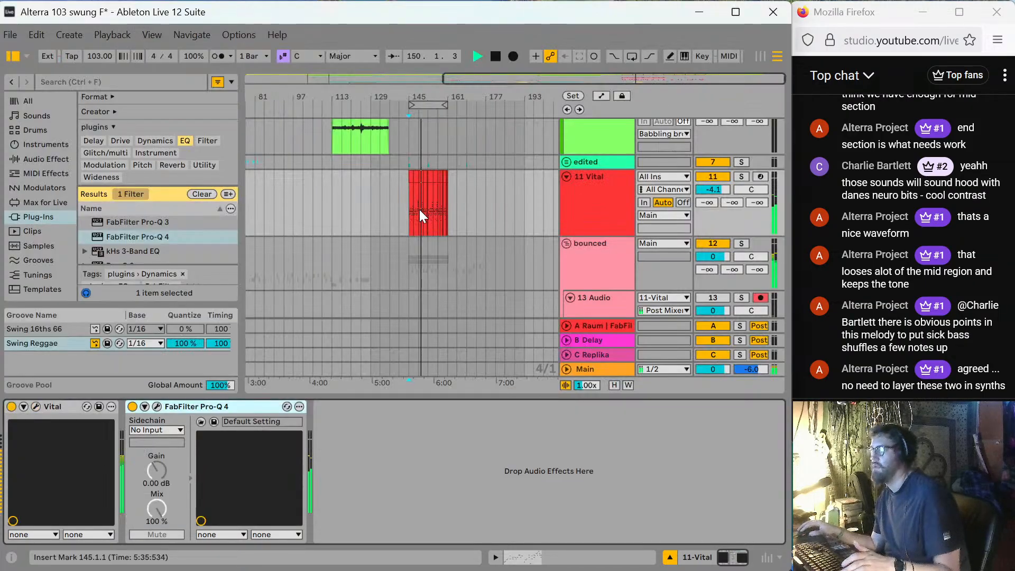
Stop playback and start recording a new take of the Vital melody on the 13 Audio track from bar 145.
{"action": "key", "text": "space"}
{"action": "scroll", "coordinate": [422, 221], "scroll_direction": "down", "scroll_amount": 3}
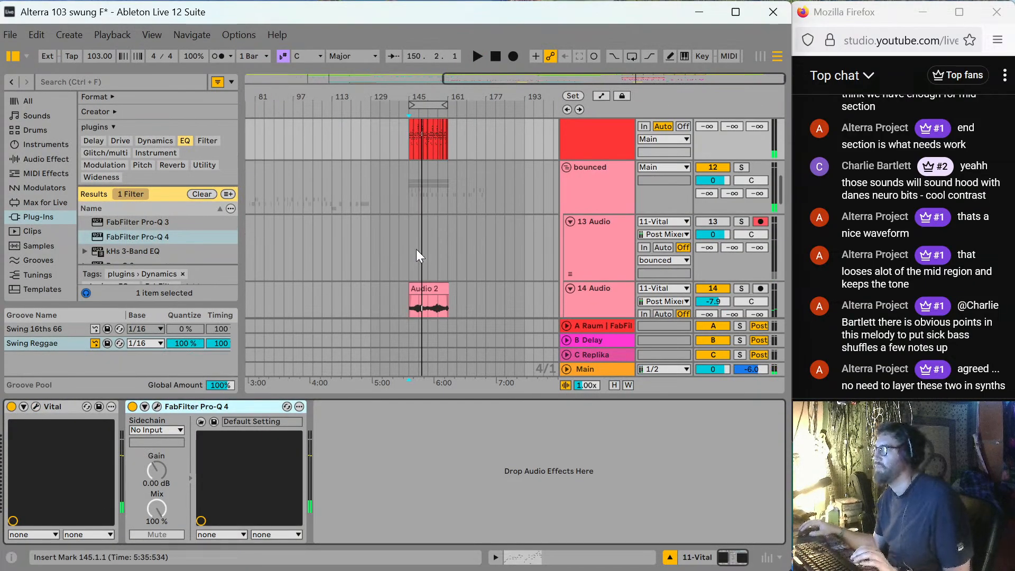
{"action": "left_click", "coordinate": [407, 247]}
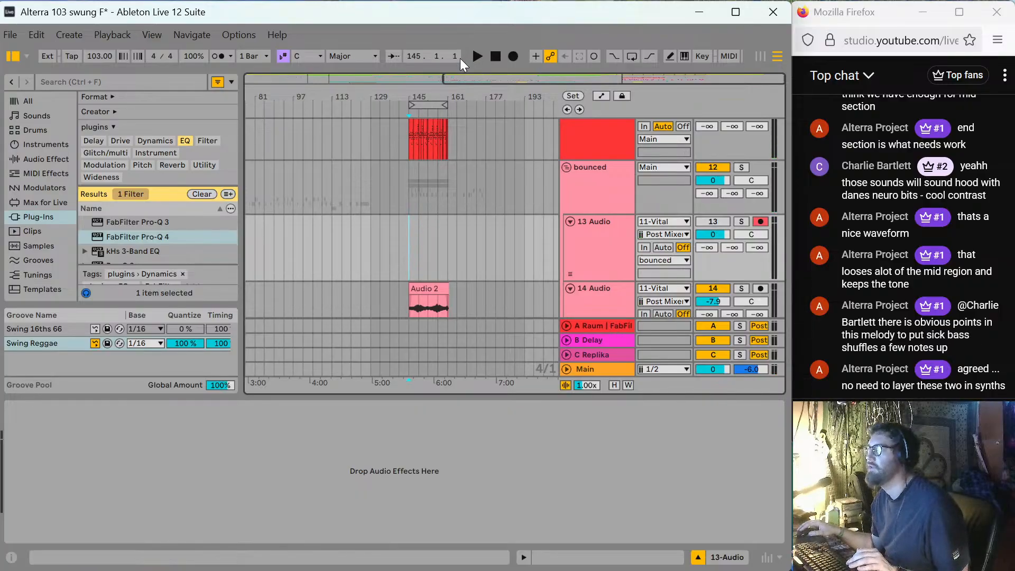
{"action": "left_click", "coordinate": [512, 57]}
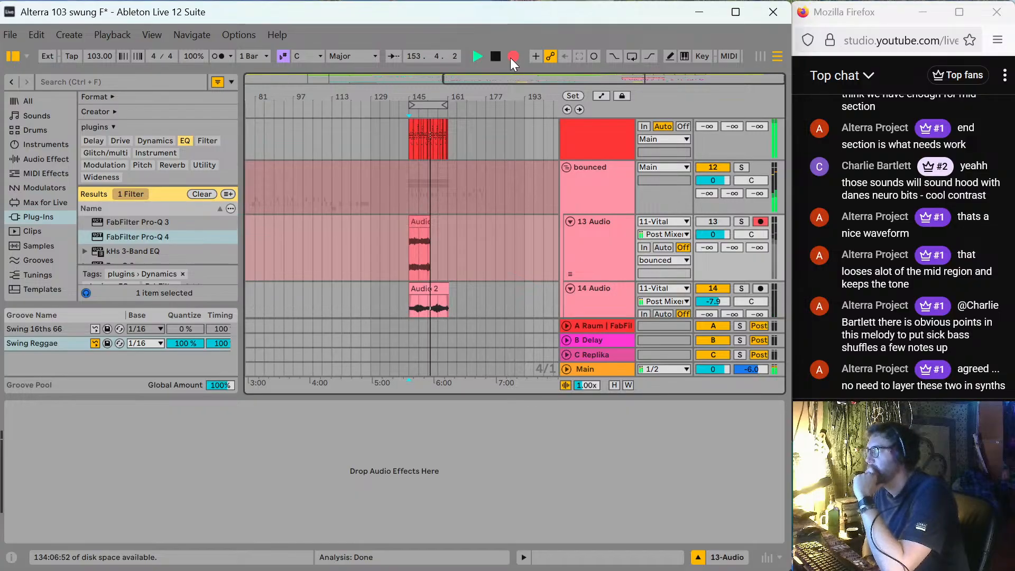
Insert a MIDI track between 11 Vital and the bounced group and load Reaktor 6 on it.
{"action": "scroll", "coordinate": [484, 222], "scroll_direction": "up", "scroll_amount": 2}
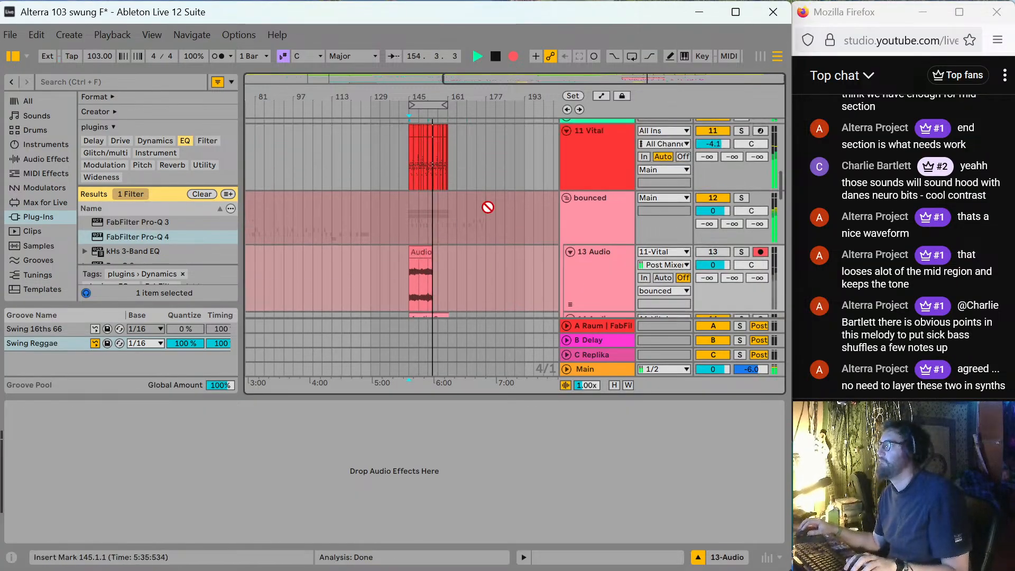
{"action": "left_click", "coordinate": [578, 178]}
{"action": "key", "text": "ctrl+shift+t"}
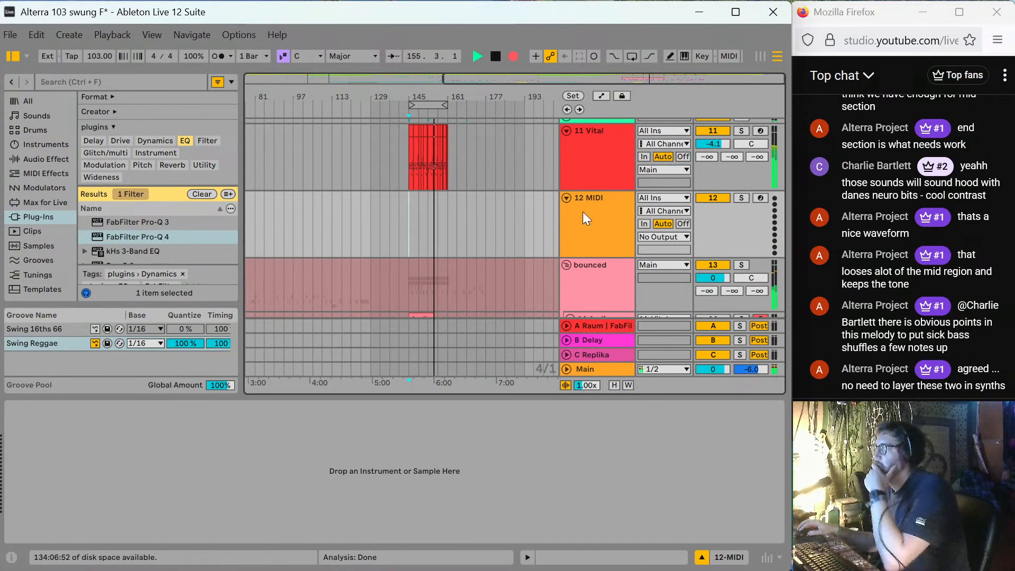
{"action": "left_click", "coordinate": [166, 153]}
{"action": "scroll", "coordinate": [140, 262], "scroll_direction": "down", "scroll_amount": 5}
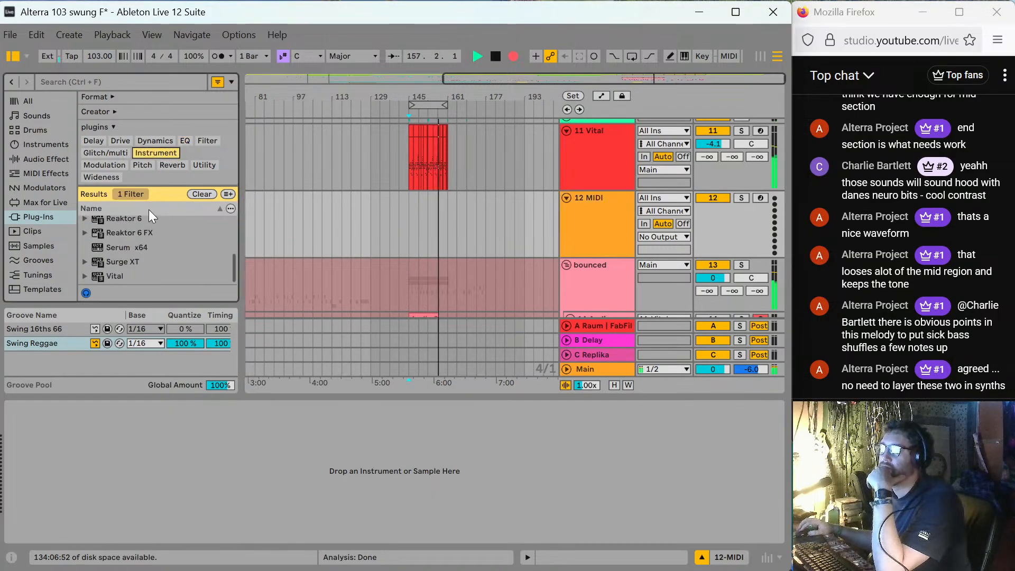
{"action": "double_click", "coordinate": [141, 219]}
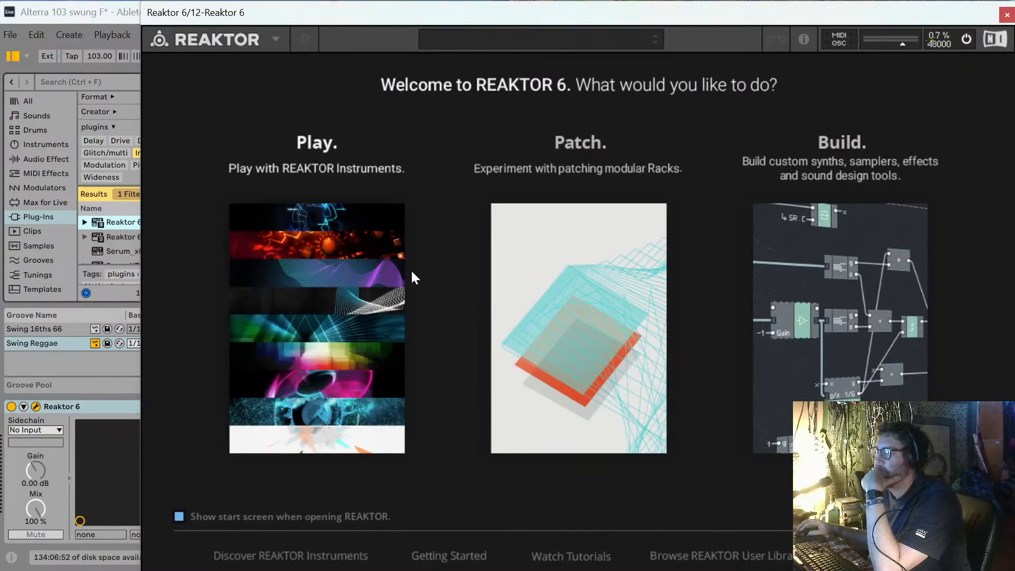
Load the Razor instrument in Reaktor and stop the running recording.
{"action": "left_click", "coordinate": [411, 272]}
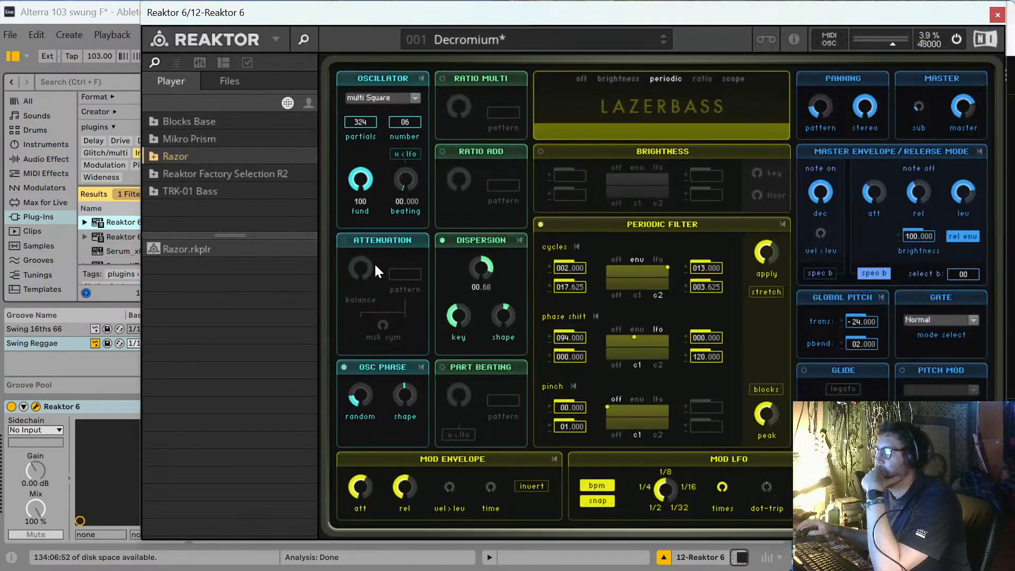
{"action": "left_click", "coordinate": [195, 249]}
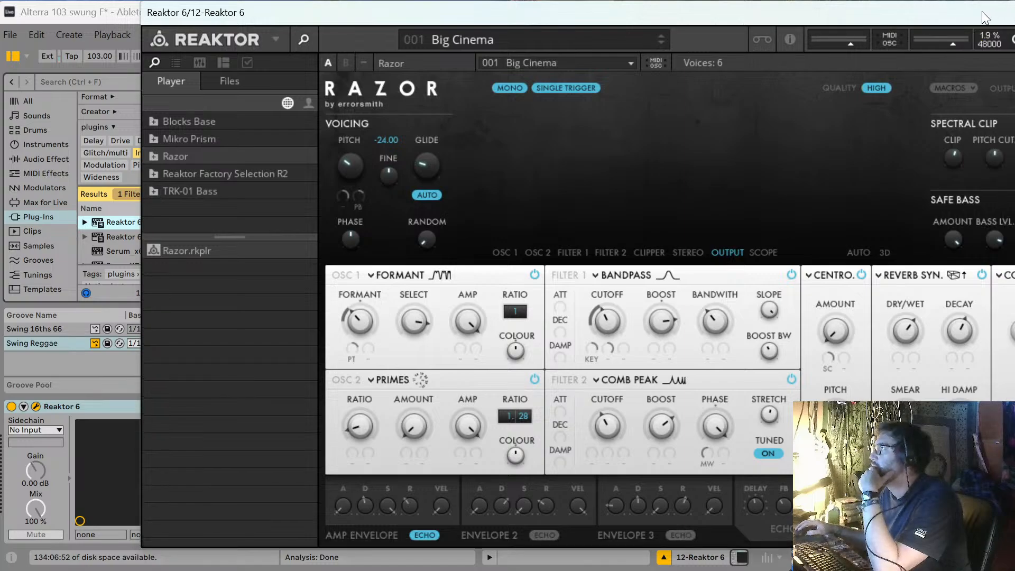
{"action": "left_click_drag", "start_coordinate": [985, 17], "coordinate": [845, 17]}
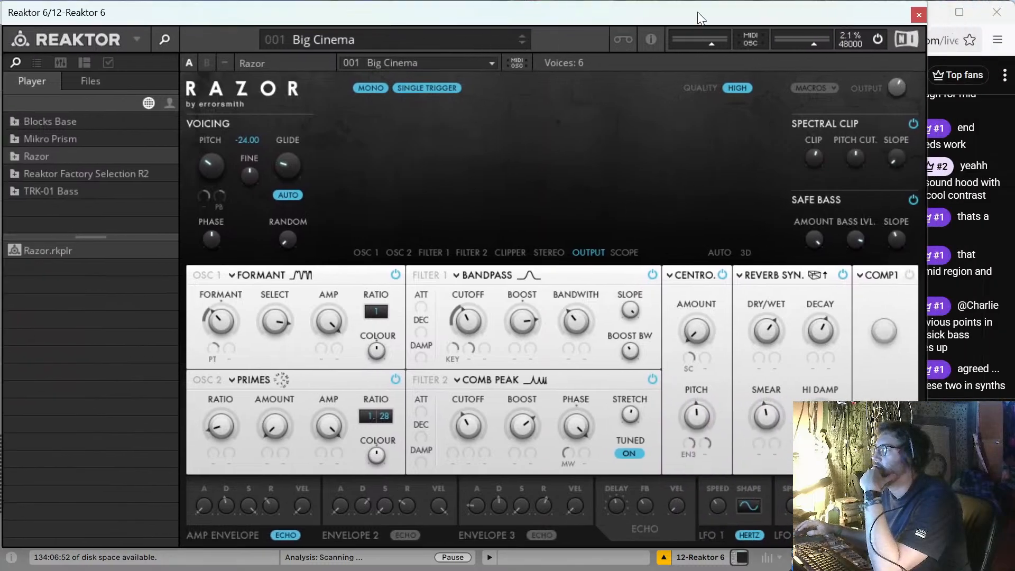
{"action": "key", "text": "space"}
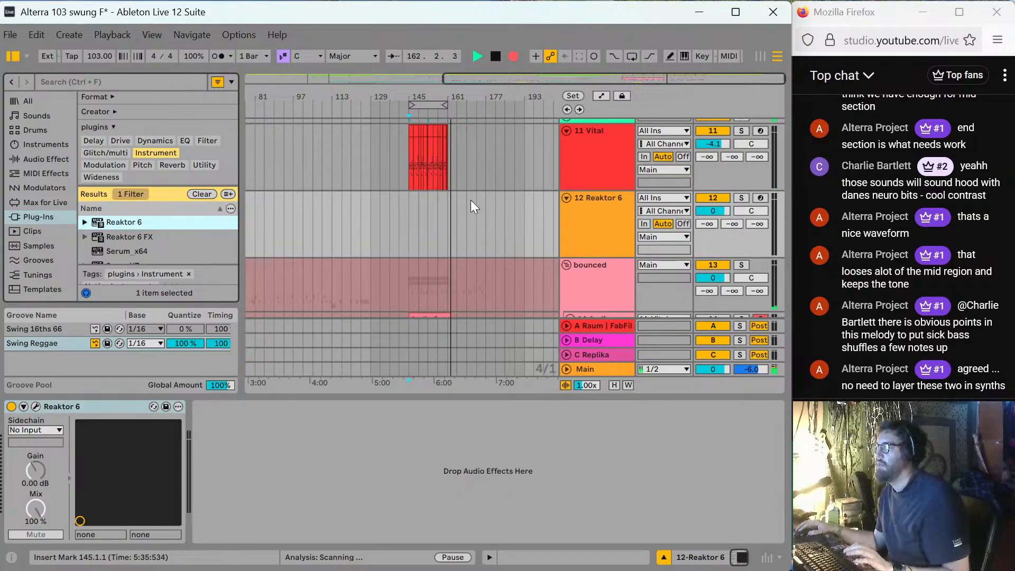
{"action": "scroll", "coordinate": [470, 199], "scroll_direction": "down", "scroll_amount": 2}
{"action": "scroll", "coordinate": [520, 191], "scroll_direction": "up", "scroll_amount": 1}
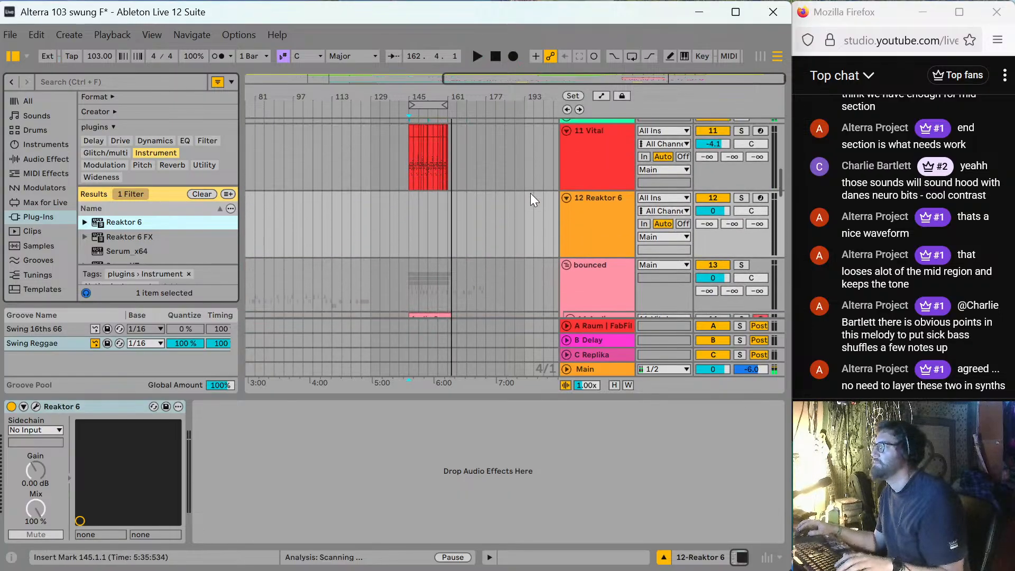
Load the INIT - Razor snapshot from the Errorsmith bank in the 12 Reaktor 6 instrument.
{"action": "left_click", "coordinate": [604, 234]}
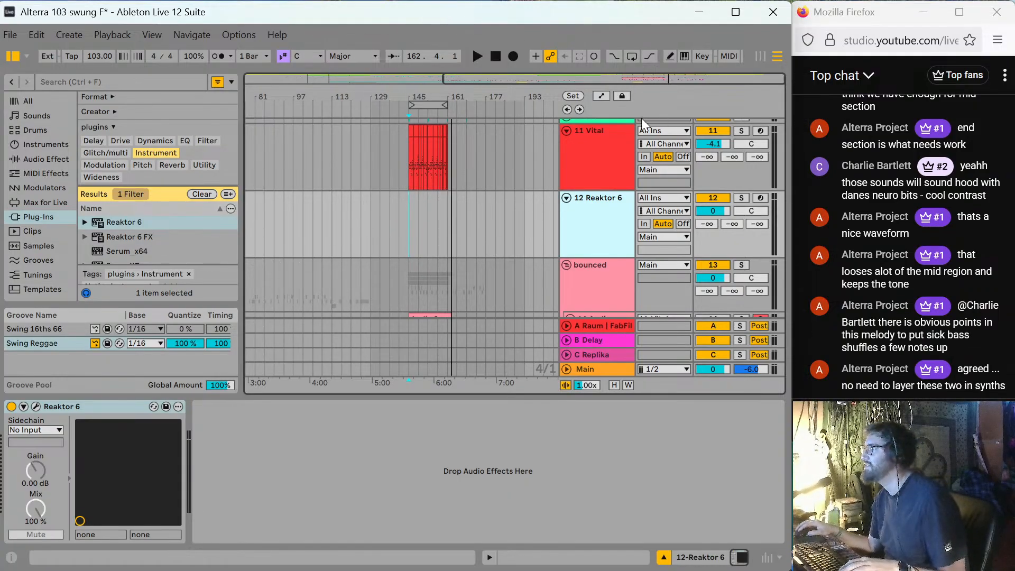
{"action": "left_click", "coordinate": [614, 137]}
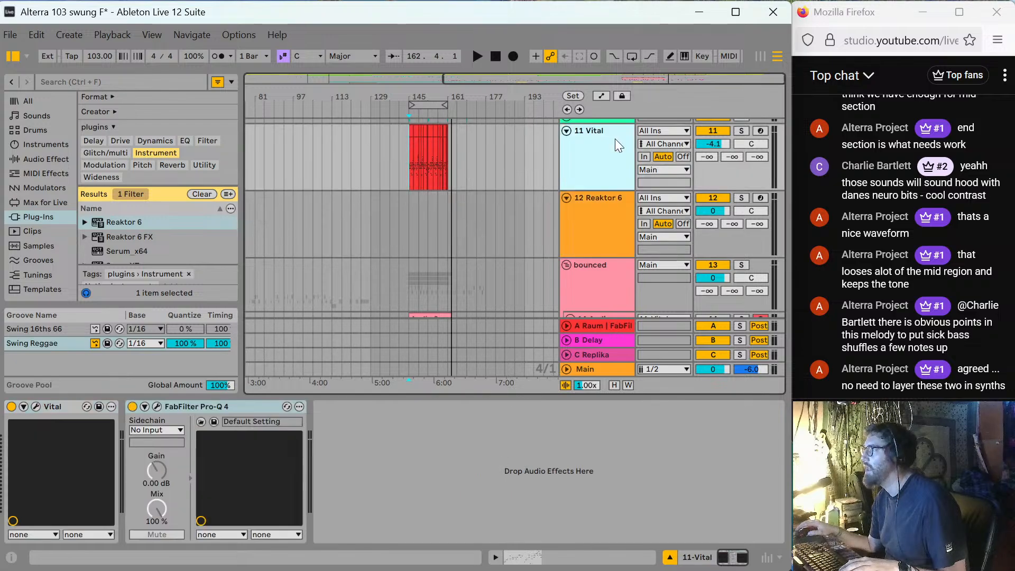
{"action": "left_click", "coordinate": [615, 200]}
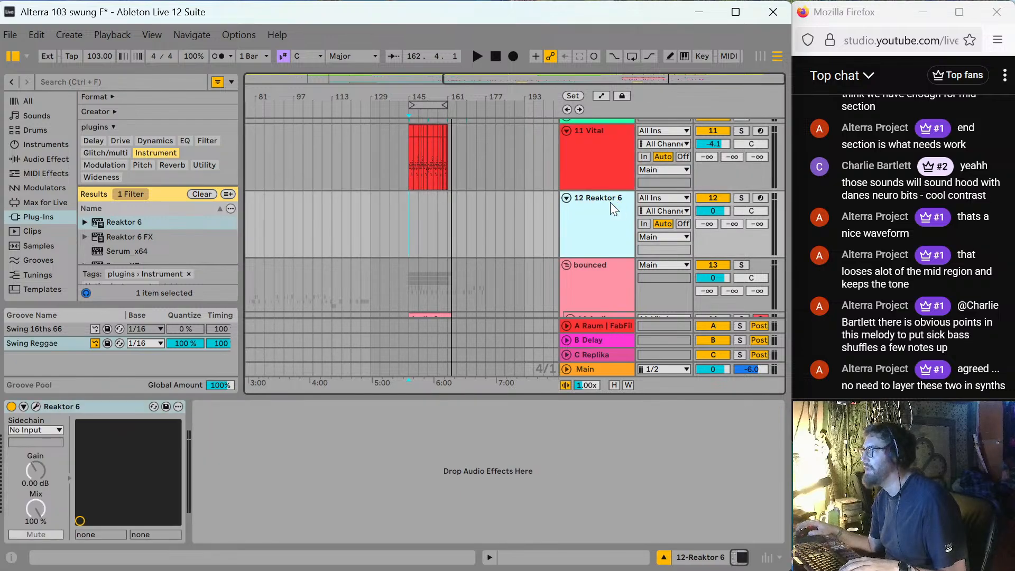
{"action": "left_click", "coordinate": [36, 406]}
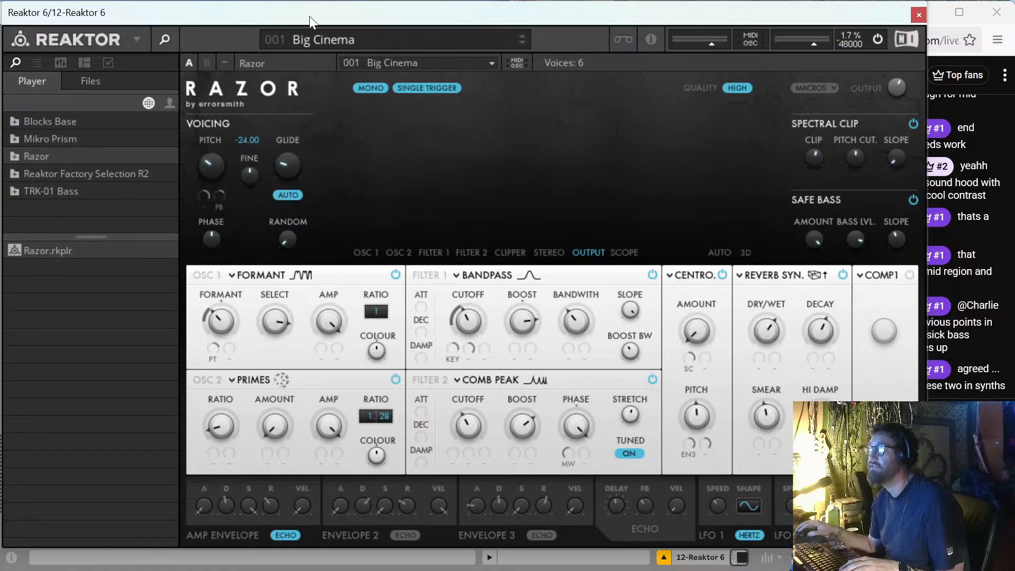
{"action": "left_click", "coordinate": [335, 35]}
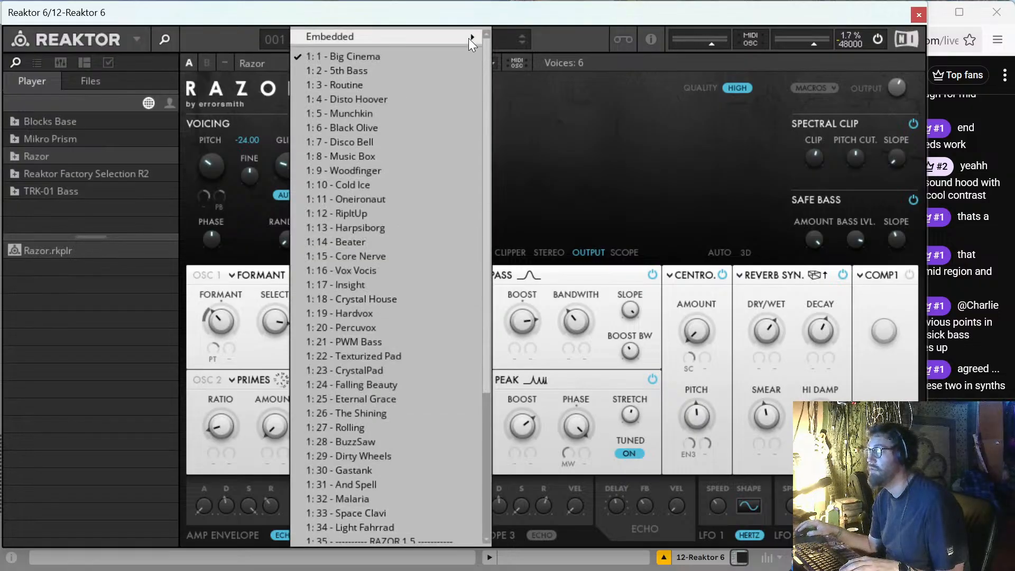
{"action": "mouse_move", "coordinate": [469, 38]}
{"action": "mouse_move", "coordinate": [629, 154]}
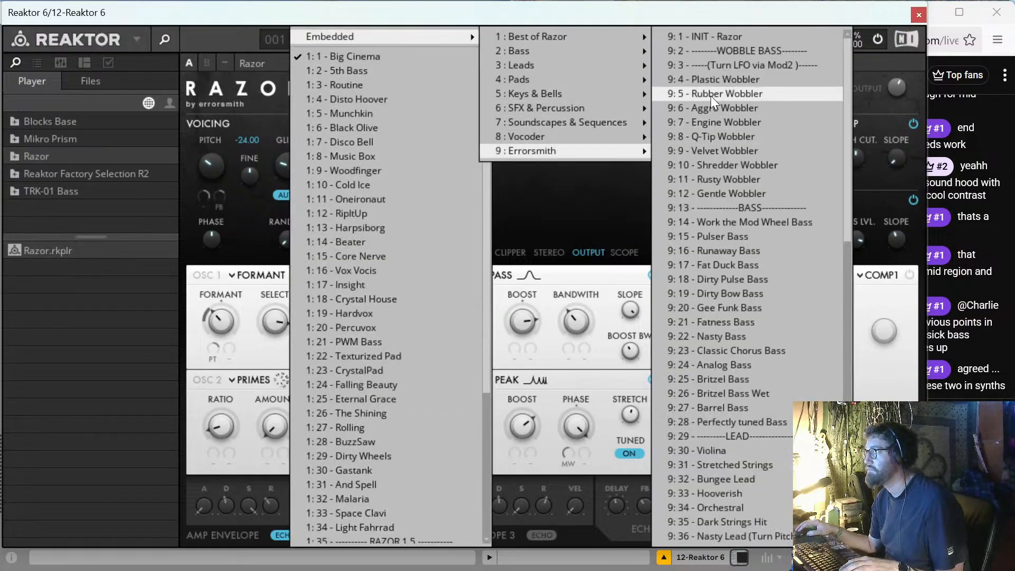
{"action": "left_click", "coordinate": [720, 40]}
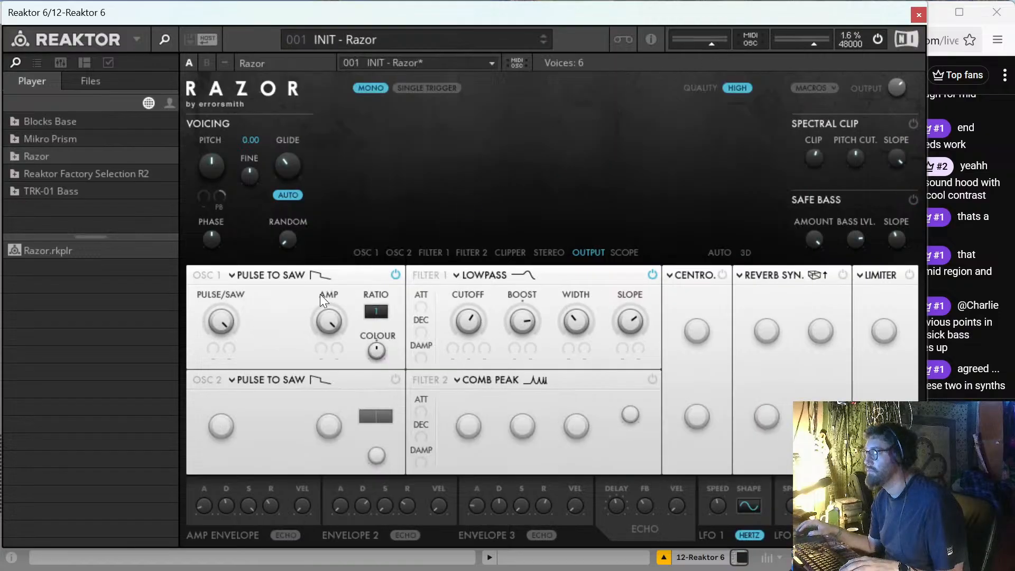
Copy the 11 Vital MIDI clip onto the 12 Reaktor 6 track at bar 145.
{"action": "left_click_drag", "start_coordinate": [713, 8], "coordinate": [795, 272]}
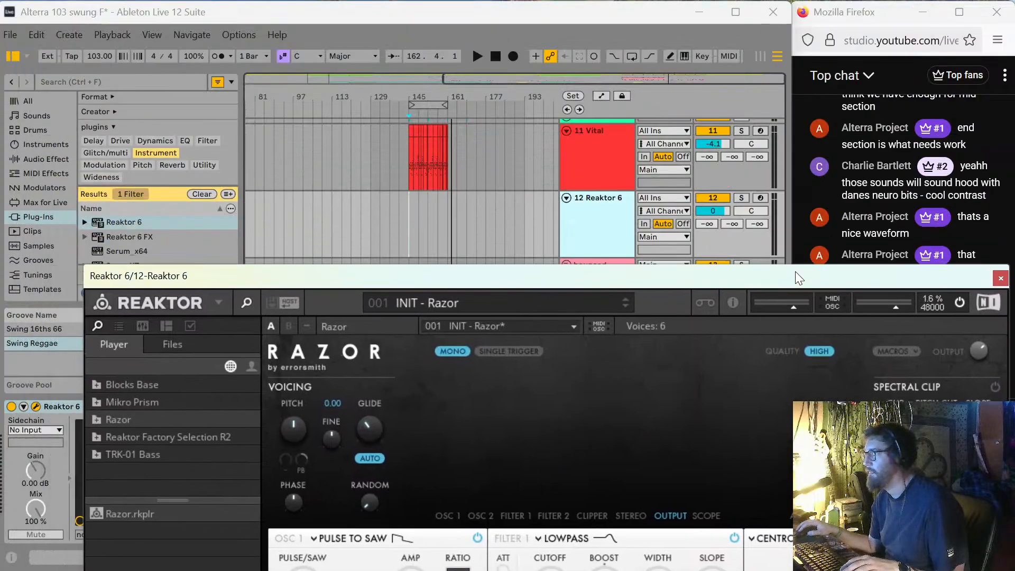
{"action": "left_click_drag", "start_coordinate": [405, 138], "coordinate": [462, 150]}
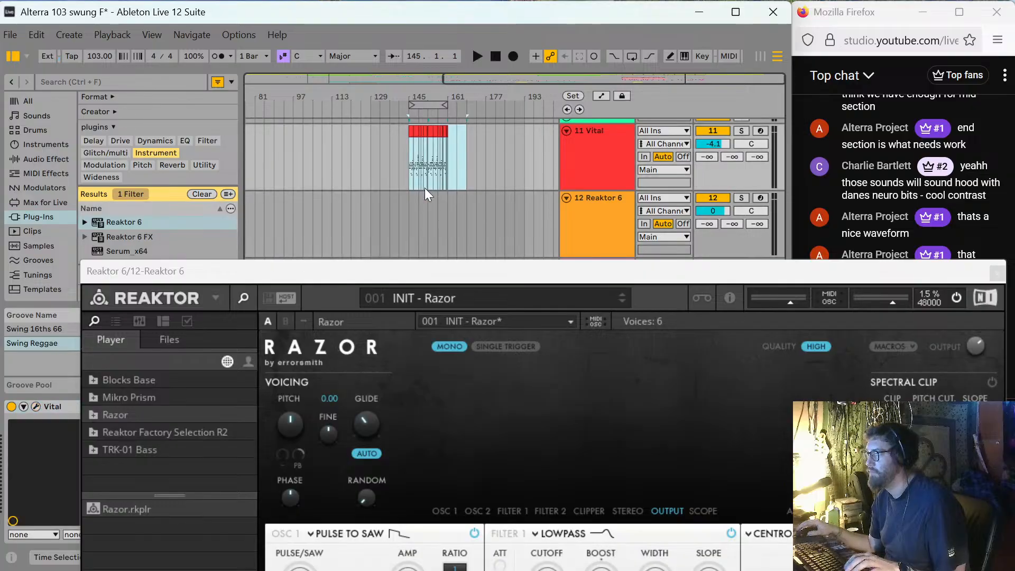
{"action": "key", "text": "ctrl+c"}
{"action": "left_click", "coordinate": [410, 198]}
{"action": "key", "text": "ctrl+v"}
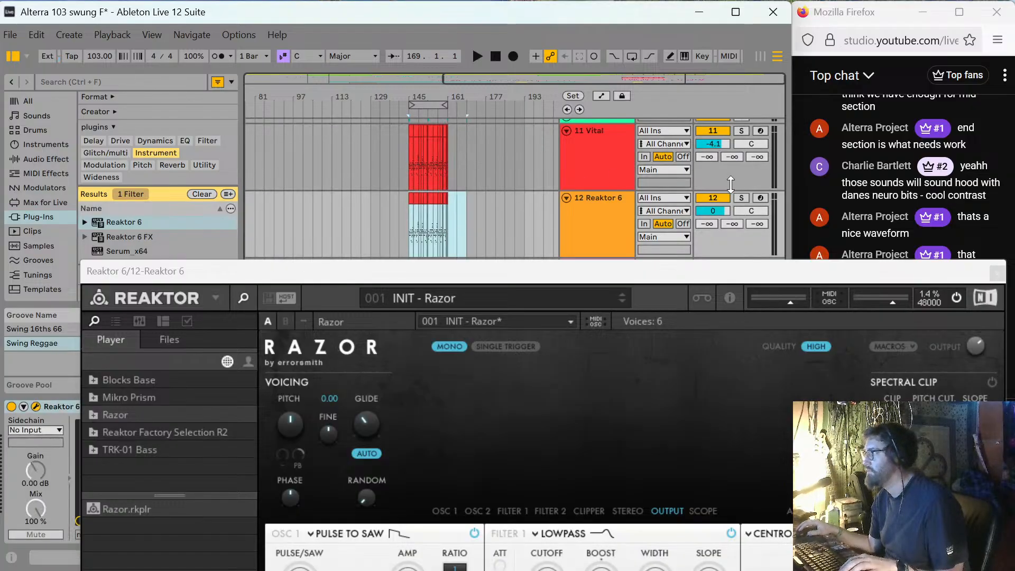
Deactivate the 11 Vital track and briefly audition the Razor part from bar 145.
{"action": "left_click", "coordinate": [709, 129]}
{"action": "key", "text": "space"}
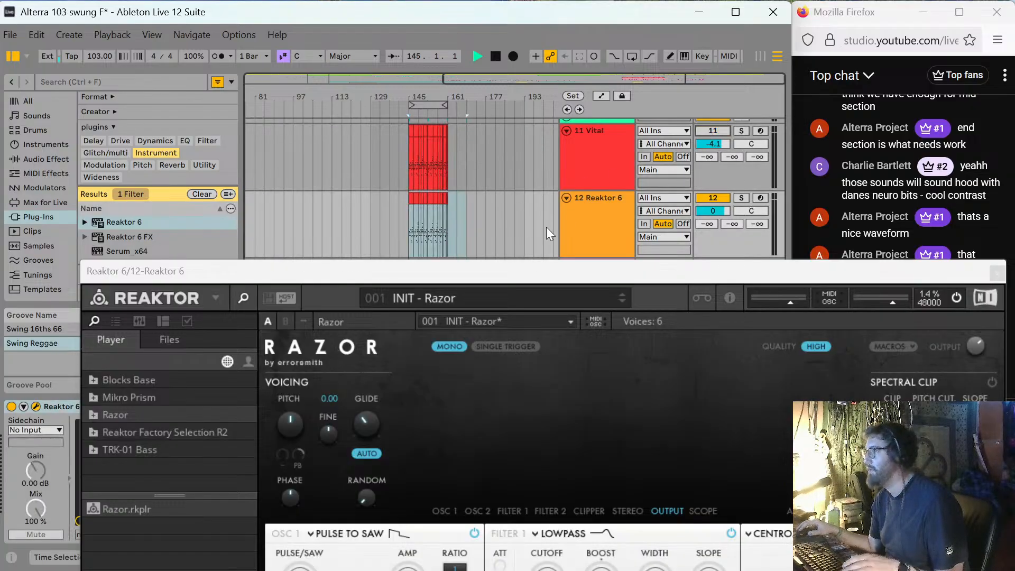
{"action": "left_click_drag", "start_coordinate": [529, 275], "coordinate": [529, 385]}
{"action": "key", "text": "space"}
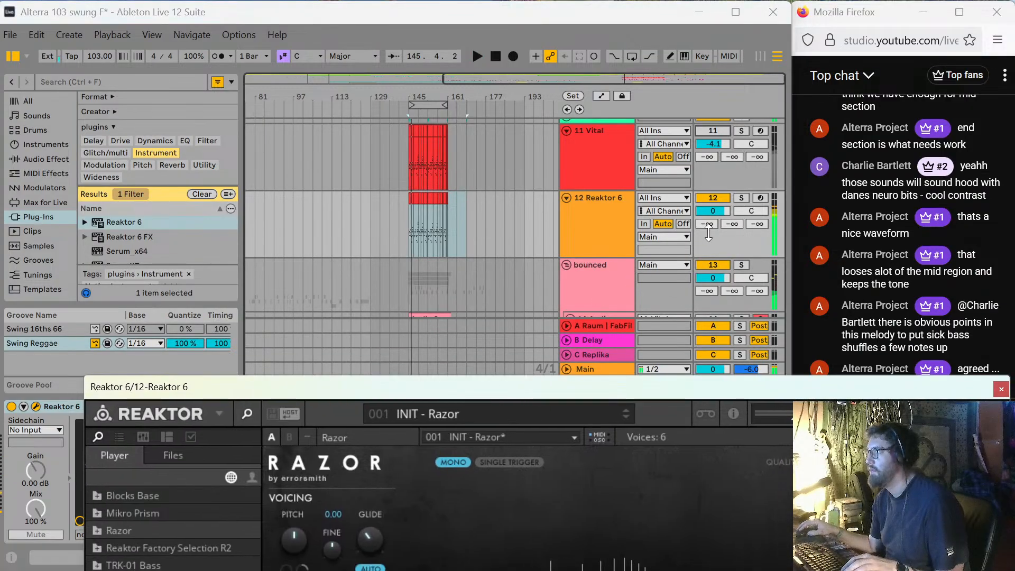
Lower Razor's glide to 9.5.
{"action": "left_click_drag", "start_coordinate": [625, 383], "coordinate": [637, 83]}
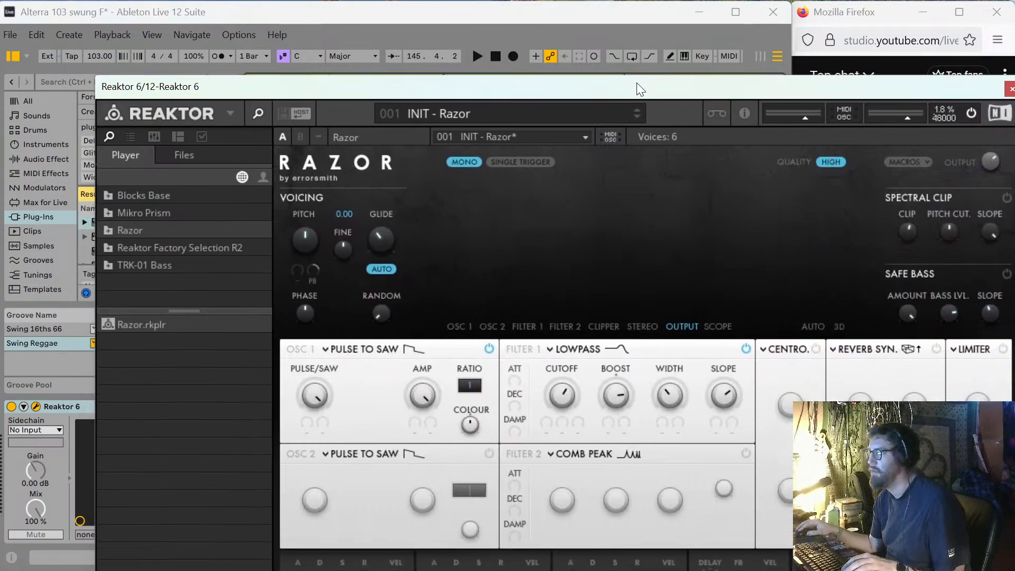
{"action": "left_click_drag", "start_coordinate": [383, 235], "coordinate": [387, 262]}
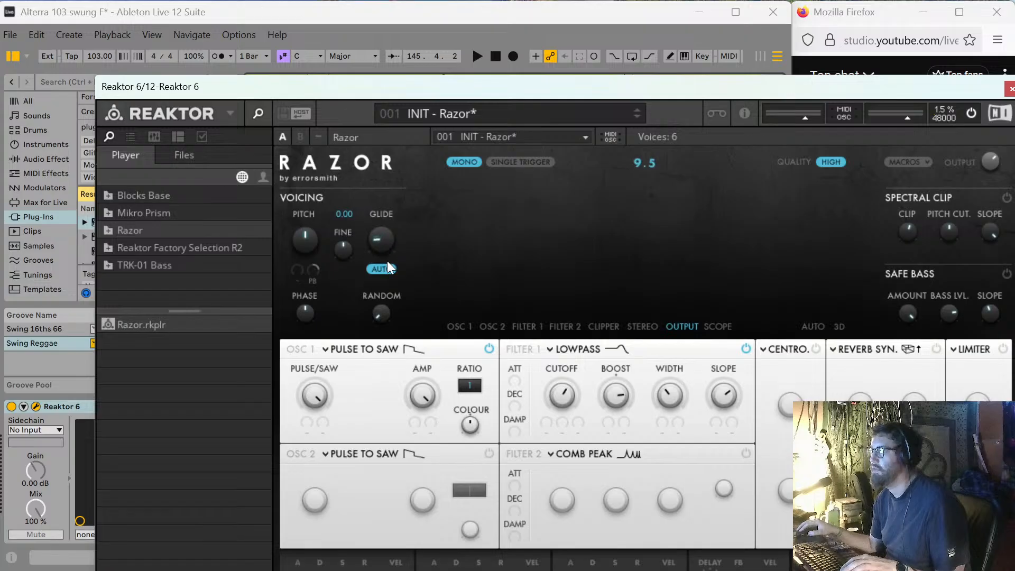
Briefly audition the Razor part, bypass Filter 1 and switch Oscillator 1 to the Formant type.
{"action": "key", "text": "space"}
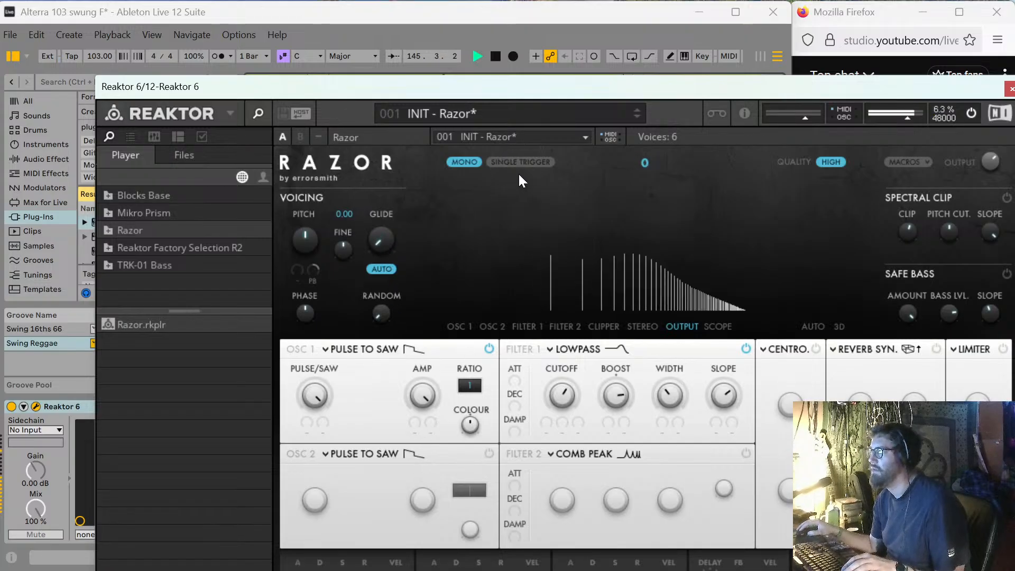
{"action": "key", "text": "space"}
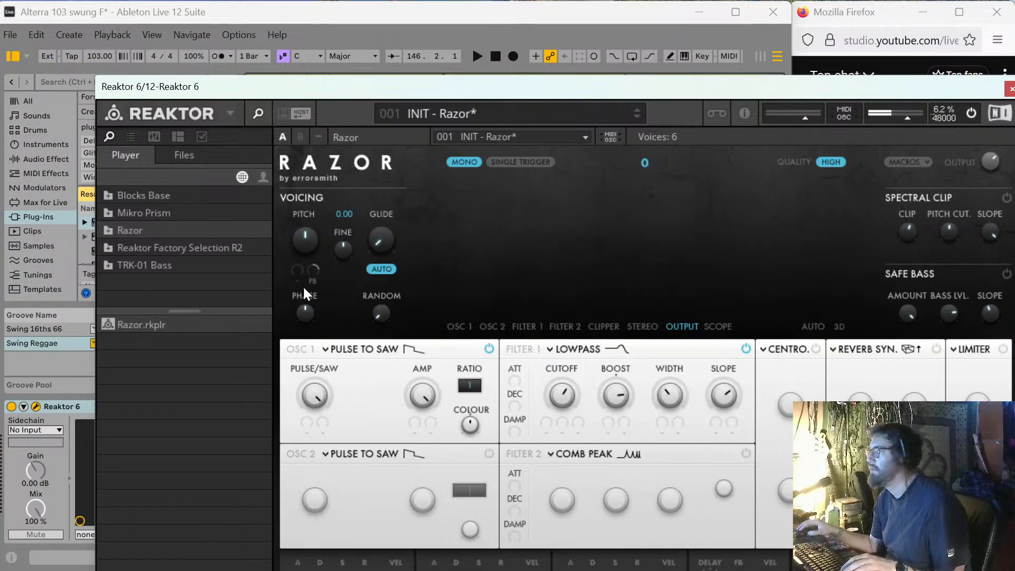
{"action": "left_click", "coordinate": [333, 349]}
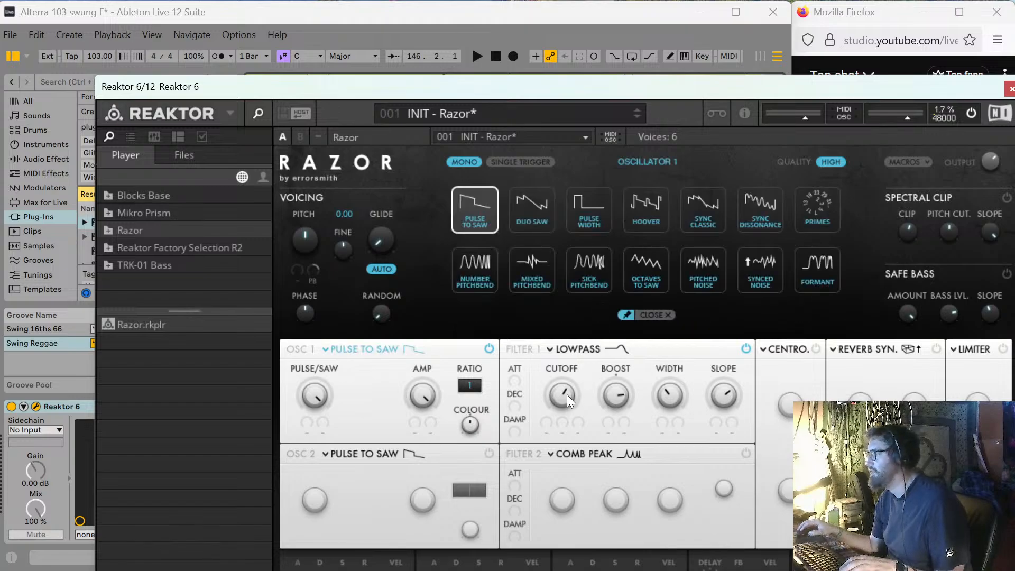
{"action": "left_click", "coordinate": [745, 349]}
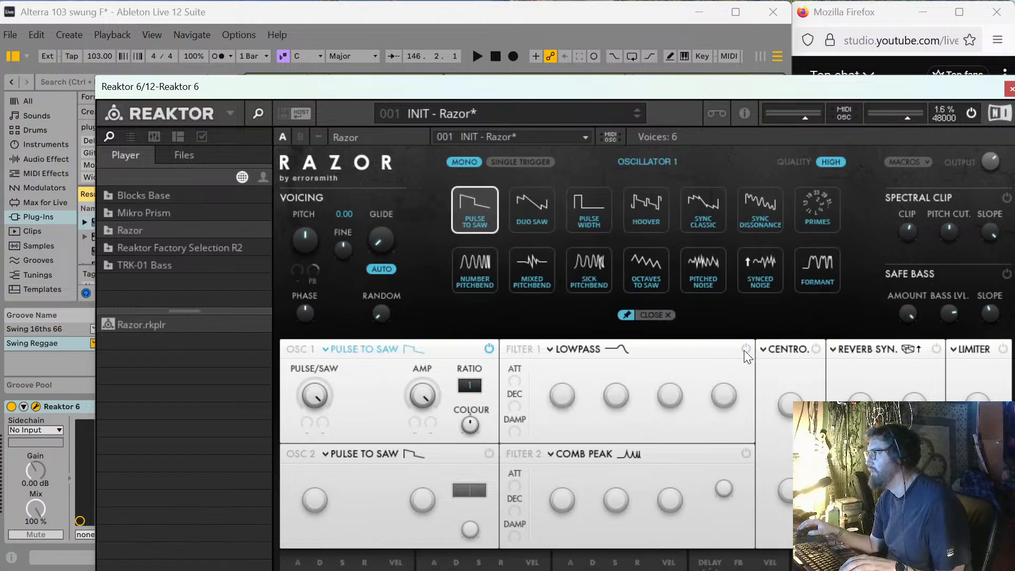
{"action": "left_click", "coordinate": [810, 268]}
Tune Oscillator 1's Formant and Select during playback, ending with a low Formant and a high Select setting.
{"action": "key", "text": "space"}
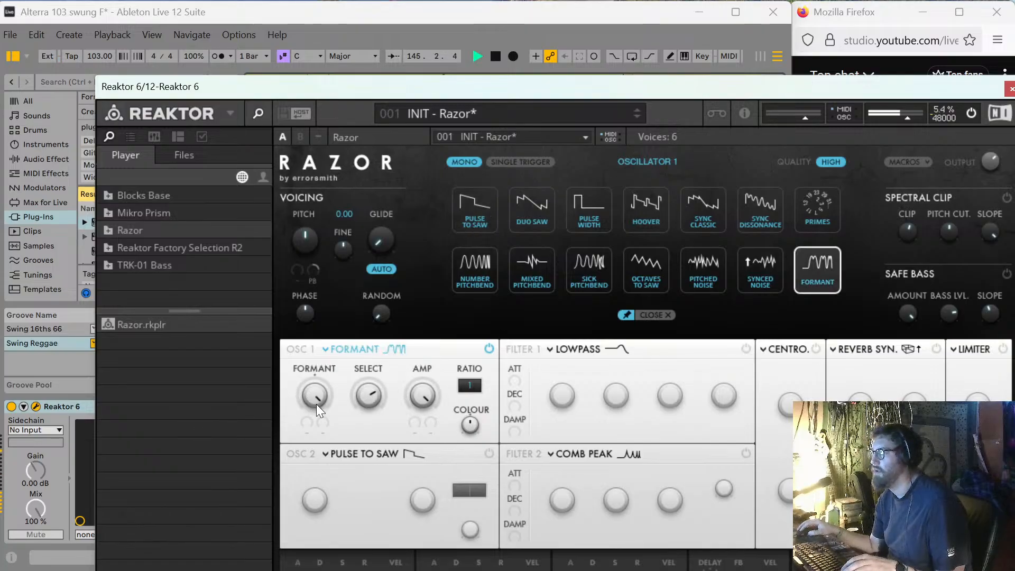
{"action": "left_click_drag", "start_coordinate": [316, 404], "coordinate": [318, 484]}
{"action": "left_click_drag", "start_coordinate": [377, 392], "coordinate": [378, 433]}
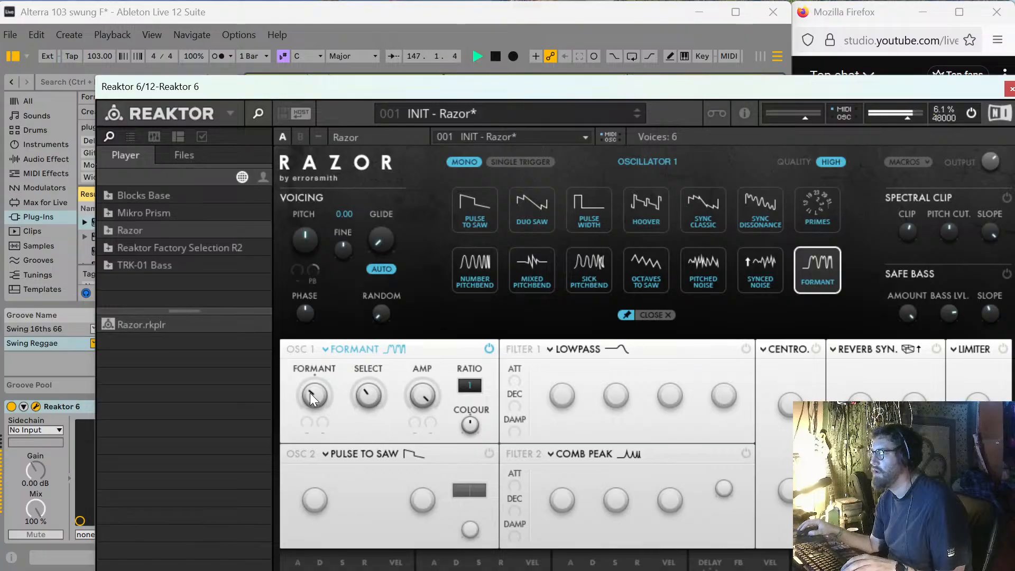
{"action": "left_click_drag", "start_coordinate": [310, 392], "coordinate": [317, 350]}
{"action": "left_click_drag", "start_coordinate": [328, 401], "coordinate": [366, 421]}
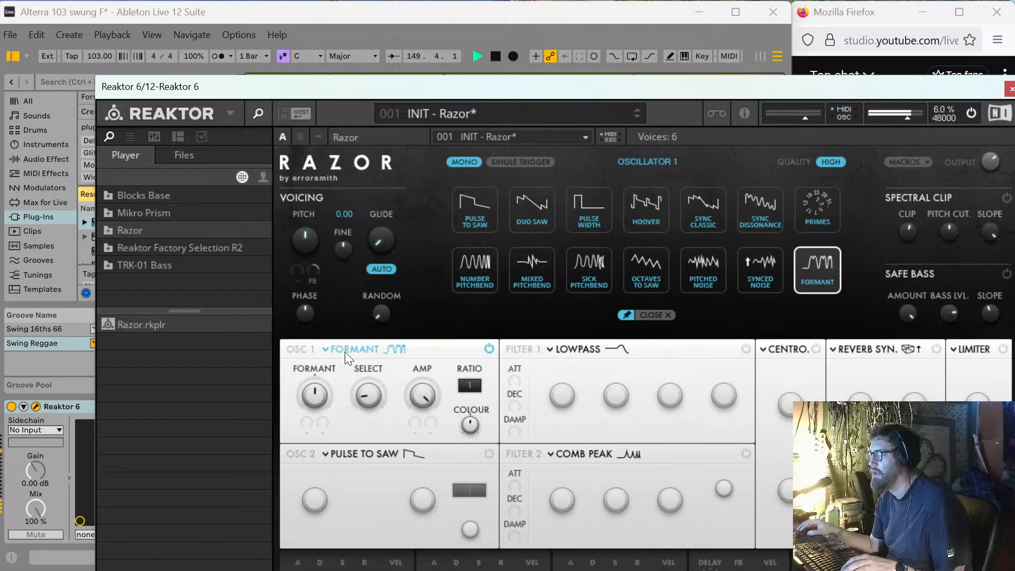
{"action": "left_click_drag", "start_coordinate": [352, 407], "coordinate": [371, 339]}
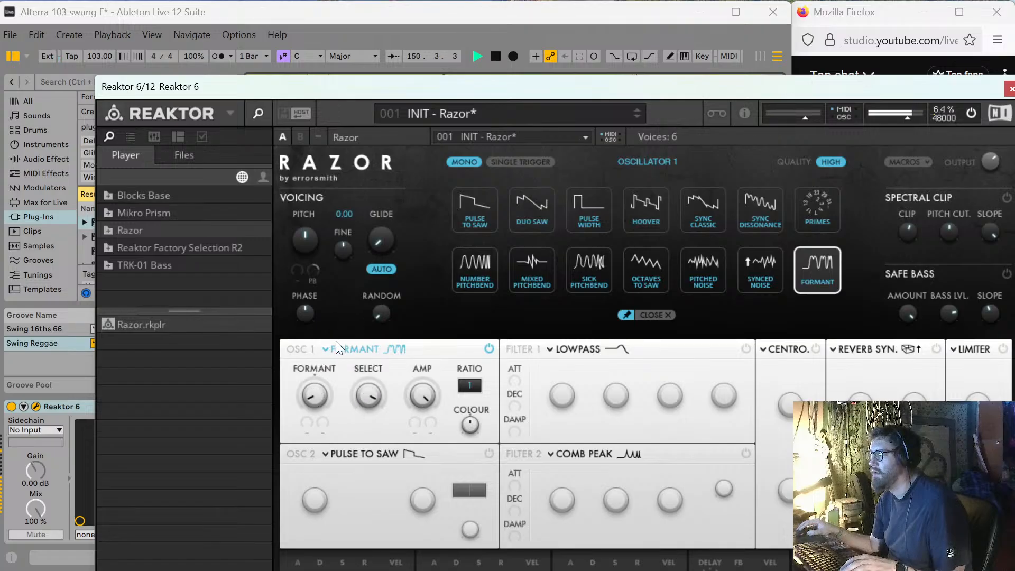
{"action": "left_click_drag", "start_coordinate": [318, 405], "coordinate": [355, 391]}
{"action": "key", "text": "space"}
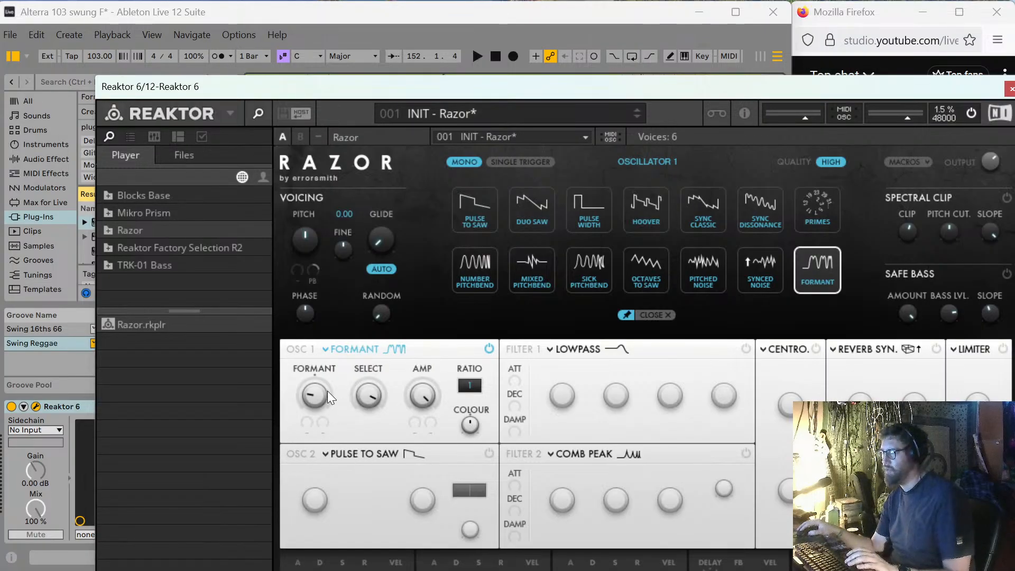
{"action": "key", "text": "space"}
{"action": "left_click_drag", "start_coordinate": [323, 391], "coordinate": [310, 430]}
{"action": "key", "text": "space"}
Assign LFO 1 as the modulation source for Oscillator 1's Formant and raise the Formant to just below its midpoint.
{"action": "left_click", "coordinate": [307, 433]}
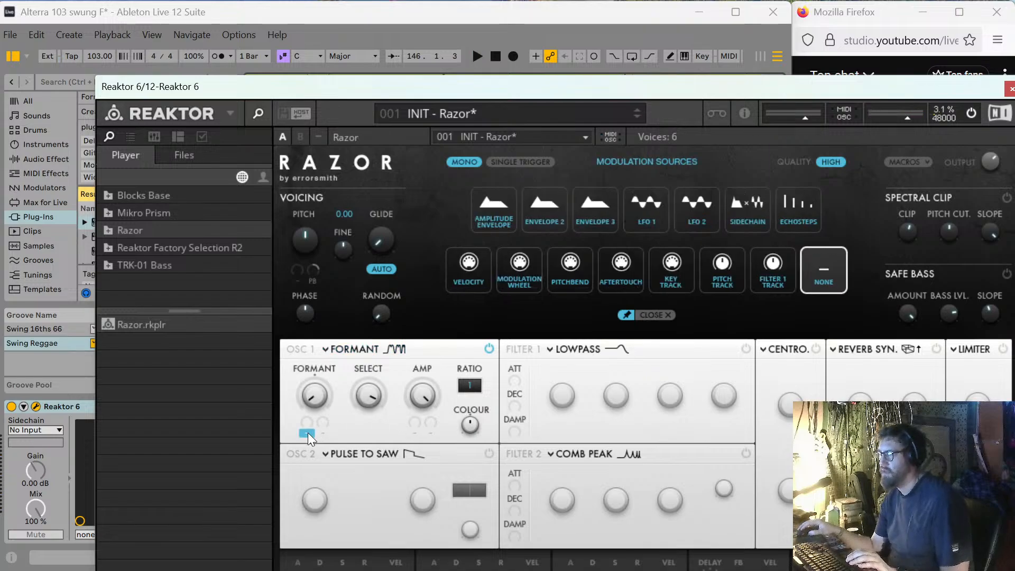
{"action": "left_click", "coordinate": [651, 217]}
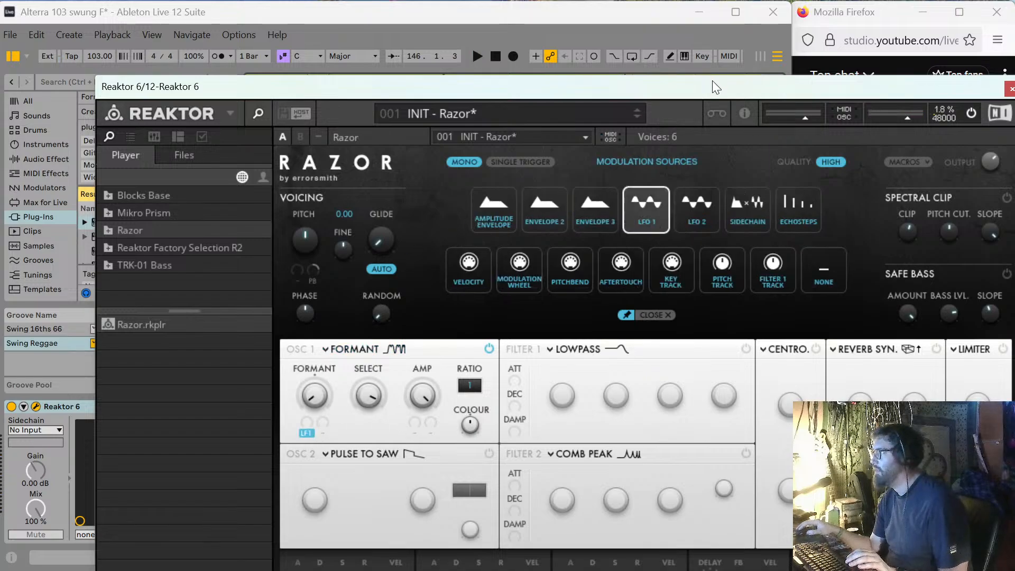
{"action": "left_click_drag", "start_coordinate": [712, 80], "coordinate": [639, 6]}
{"action": "left_click", "coordinate": [773, 509]}
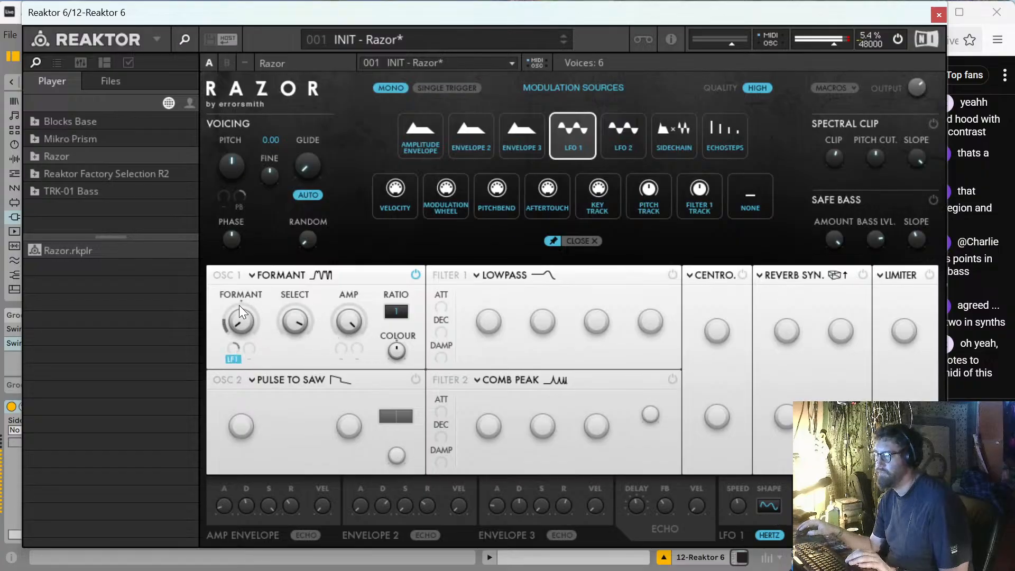
{"action": "left_click_drag", "start_coordinate": [250, 290], "coordinate": [257, 272]}
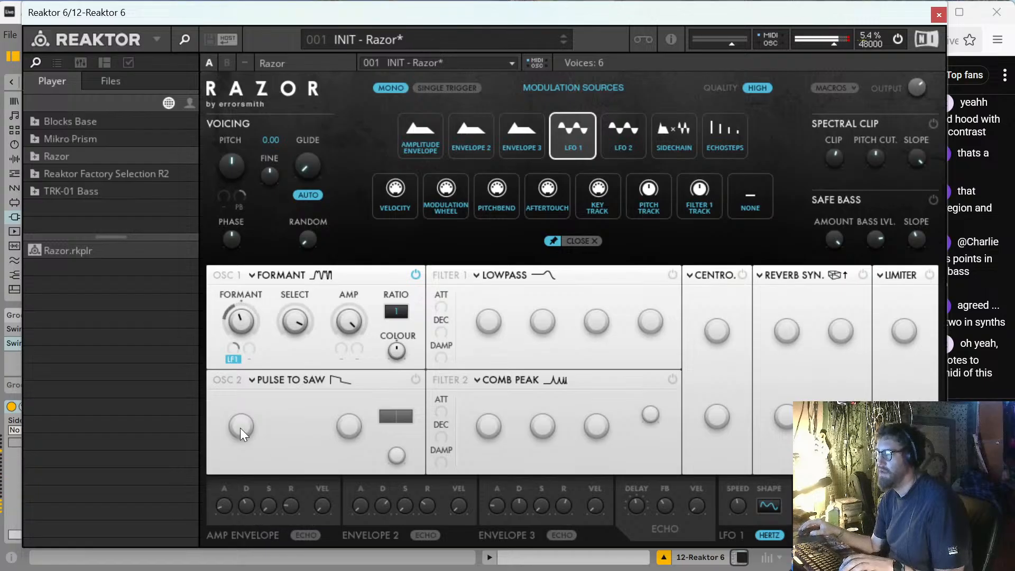
Change LFO 1 to the stepped waveform and raise its speed.
{"action": "left_click", "coordinate": [765, 505]}
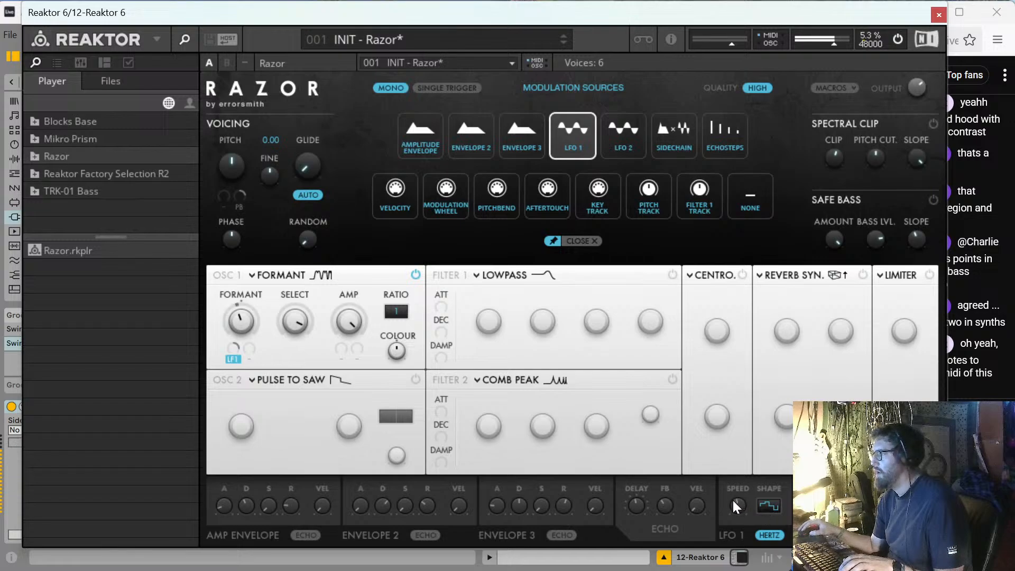
{"action": "left_click_drag", "start_coordinate": [733, 500], "coordinate": [734, 468]}
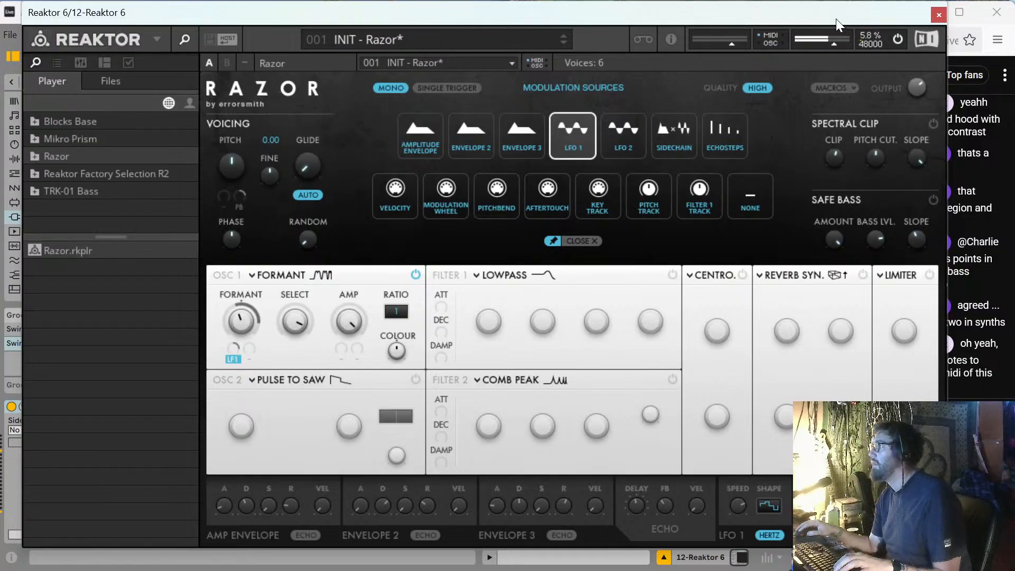
{"action": "left_click_drag", "start_coordinate": [836, 18], "coordinate": [712, 24]}
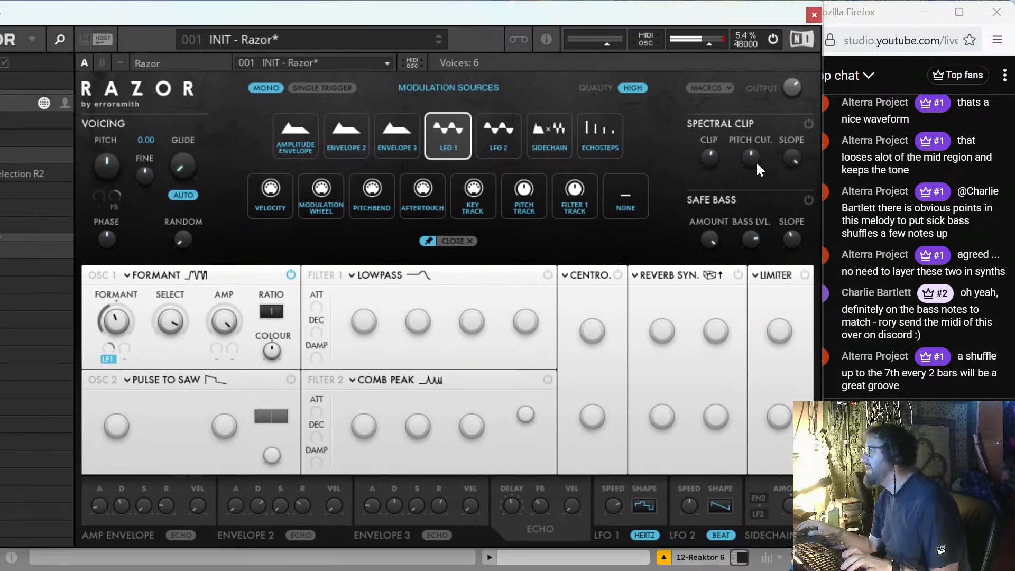
{"action": "left_click", "coordinate": [814, 14]}
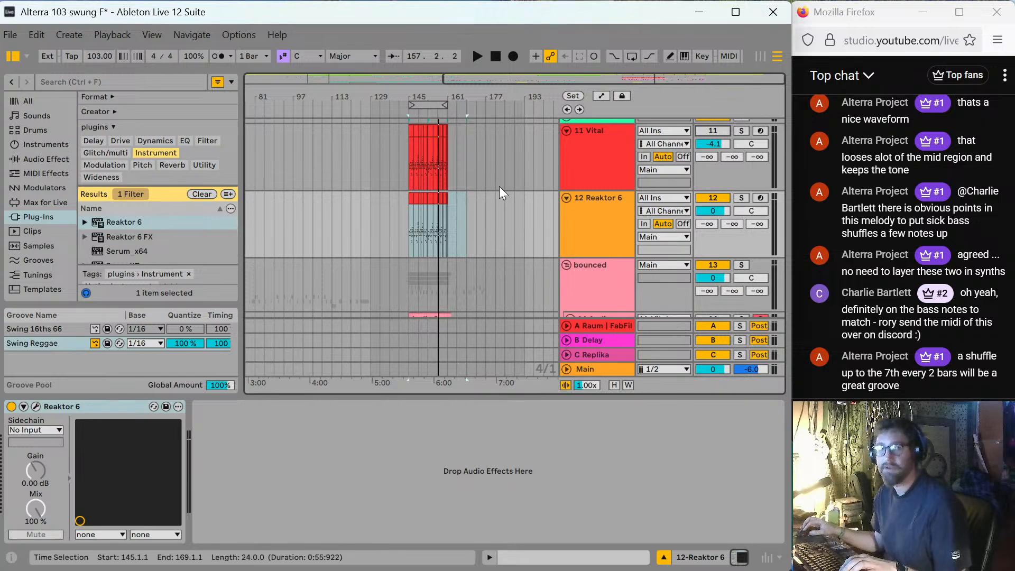
Consolidate the 11 Vital clips from bar 145 to bar 165 into a single MIDI clip.
{"action": "scroll", "coordinate": [496, 186], "scroll_direction": "up", "scroll_amount": 6}
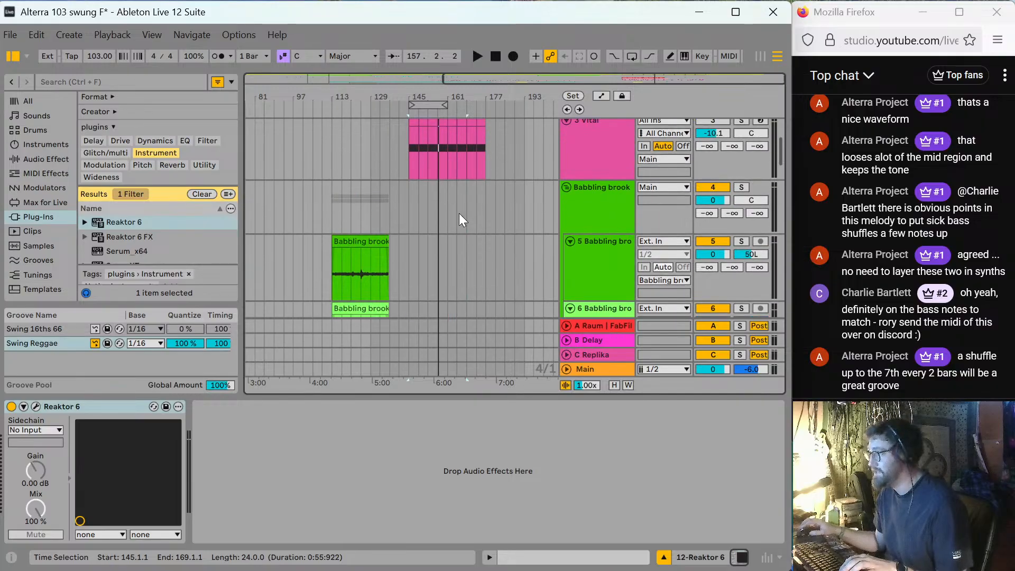
{"action": "scroll", "coordinate": [455, 221], "scroll_direction": "up", "scroll_amount": 3}
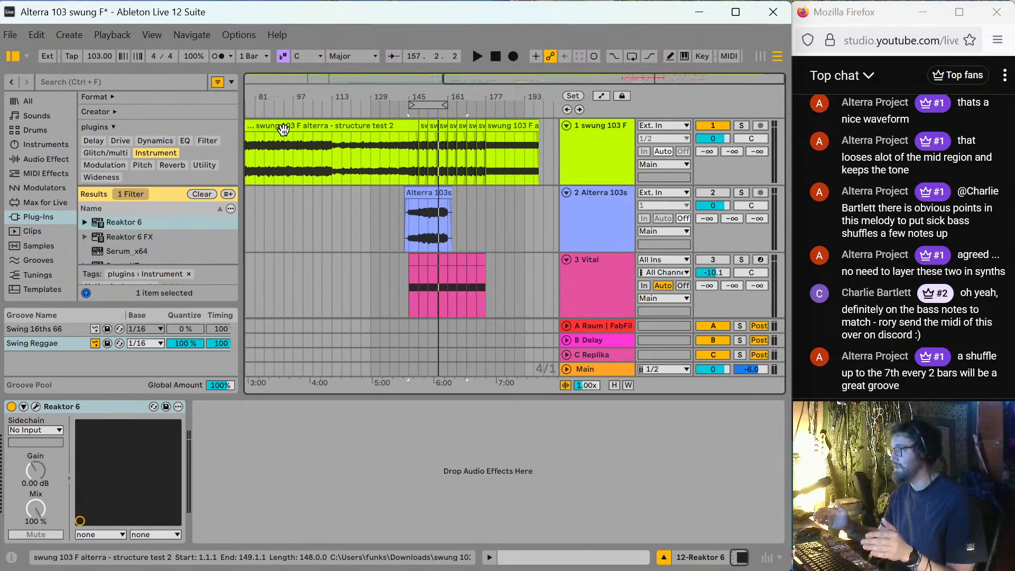
{"action": "scroll", "coordinate": [402, 244], "scroll_direction": "down", "scroll_amount": 5}
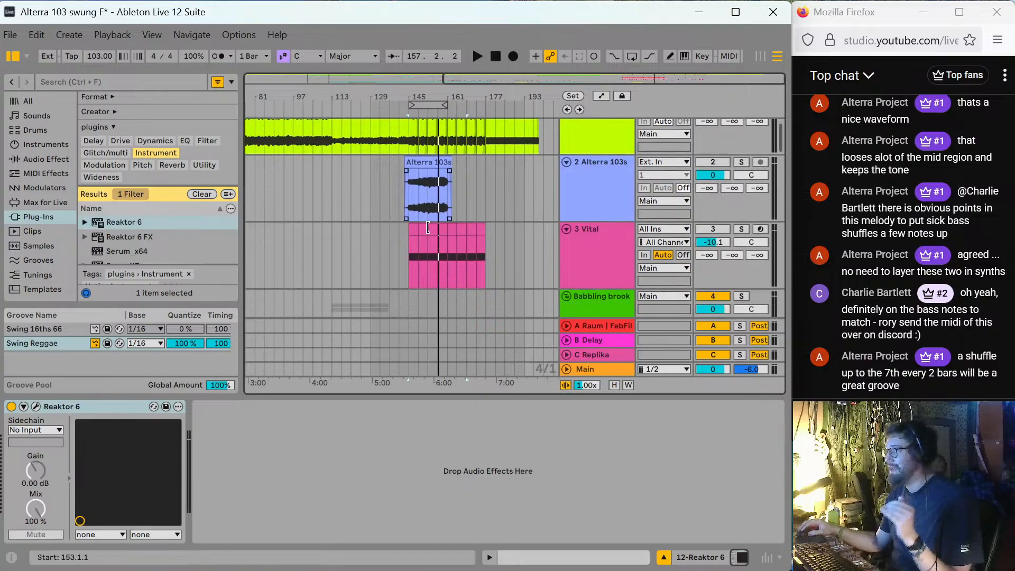
{"action": "scroll", "coordinate": [447, 253], "scroll_direction": "down", "scroll_amount": 4}
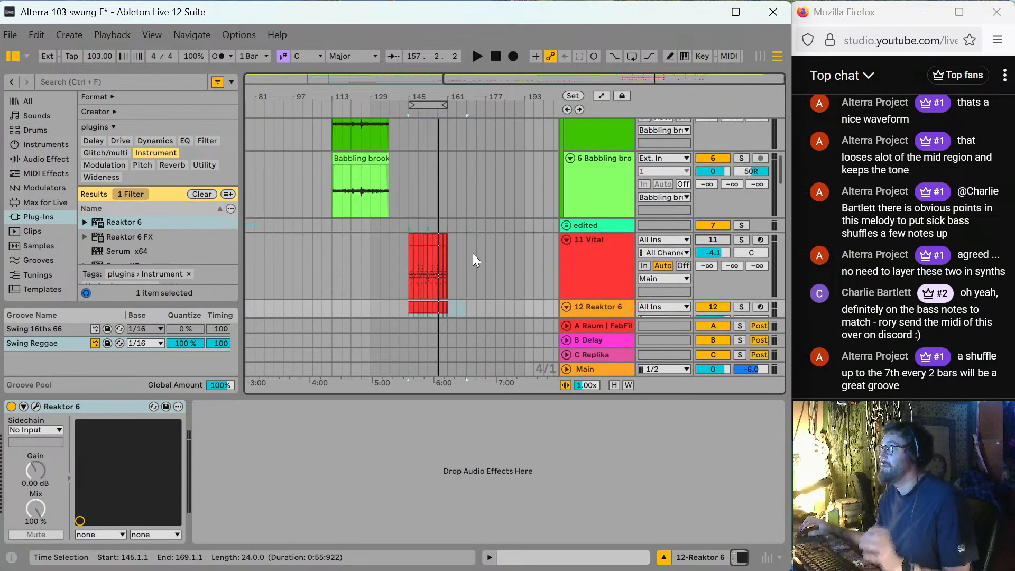
{"action": "left_click_drag", "start_coordinate": [454, 261], "coordinate": [406, 259]}
{"action": "key", "text": "plus"}
{"action": "key", "text": "plus"}
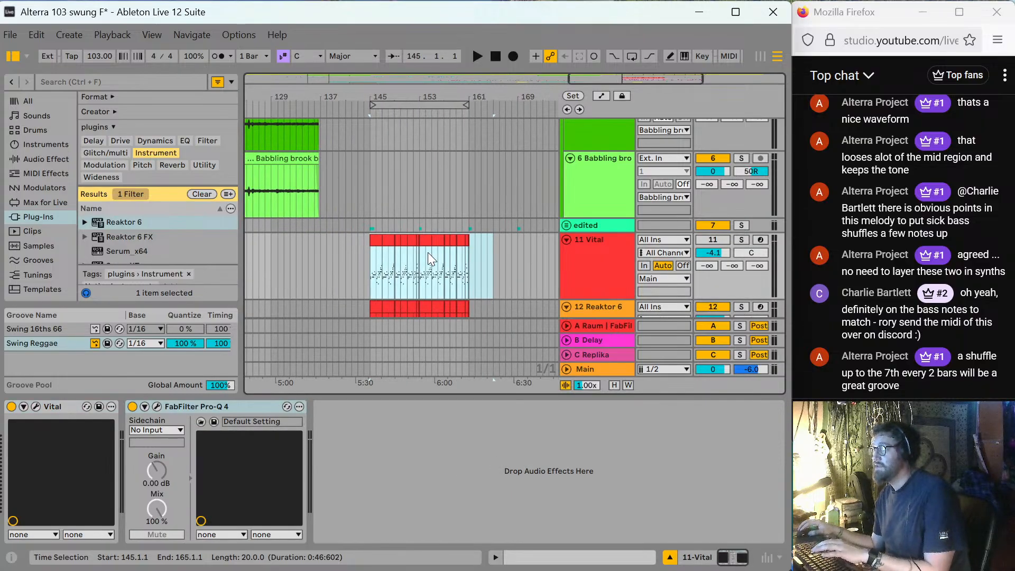
{"action": "scroll", "coordinate": [375, 260], "scroll_direction": "down", "scroll_amount": 2}
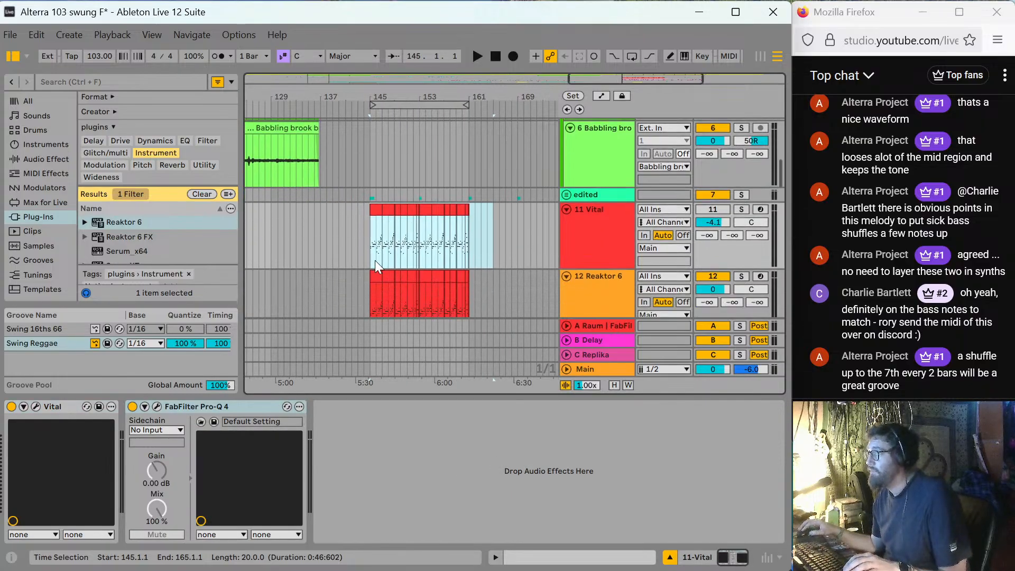
{"action": "right_click", "coordinate": [378, 211]}
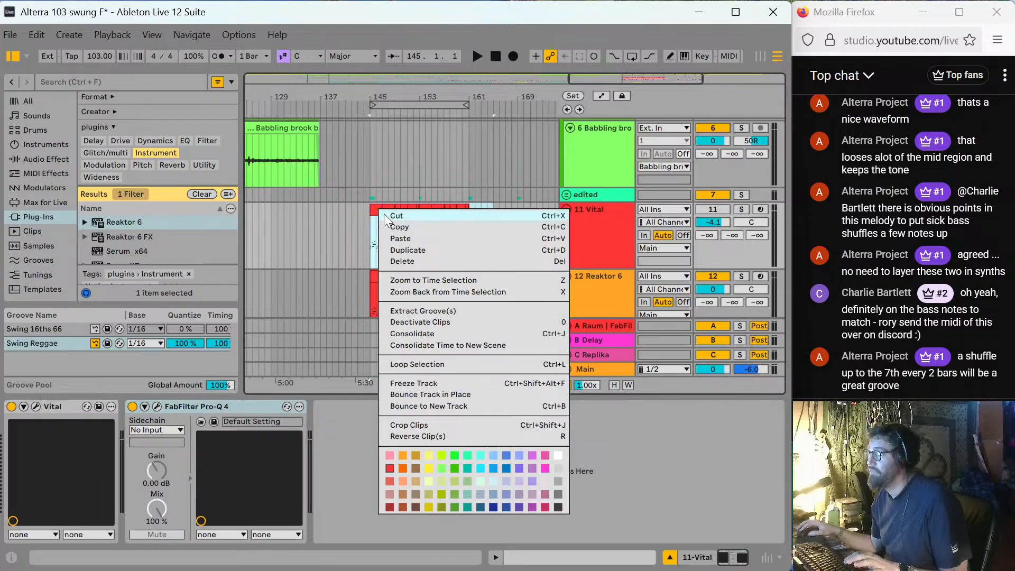
{"action": "left_click", "coordinate": [426, 333]}
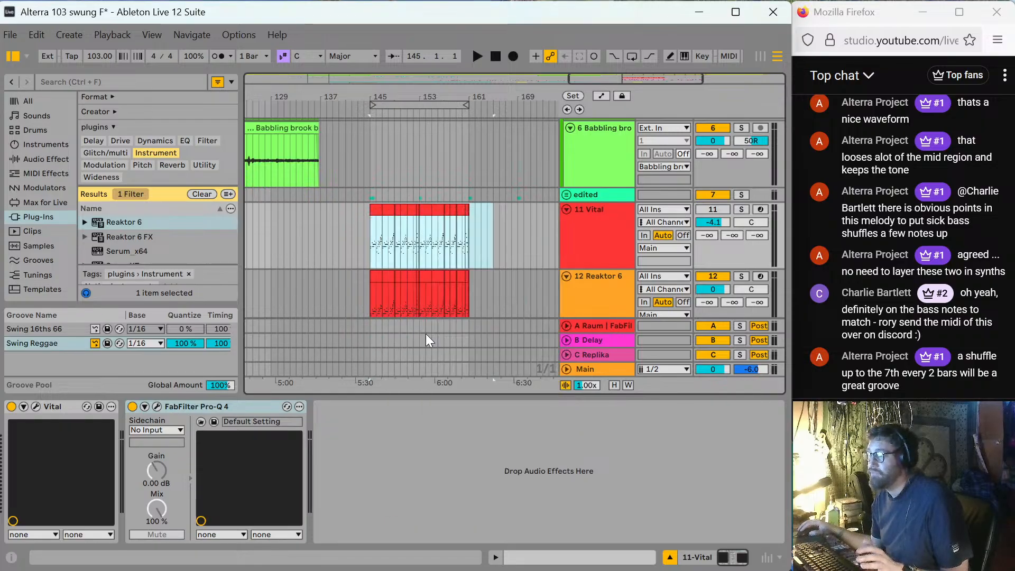
Export the consolidated 11 Vital clip as a MIDI file named "Alterra 103 swung f melody" in the Alterra 103 swung F Project folder.
{"action": "right_click", "coordinate": [427, 210]}
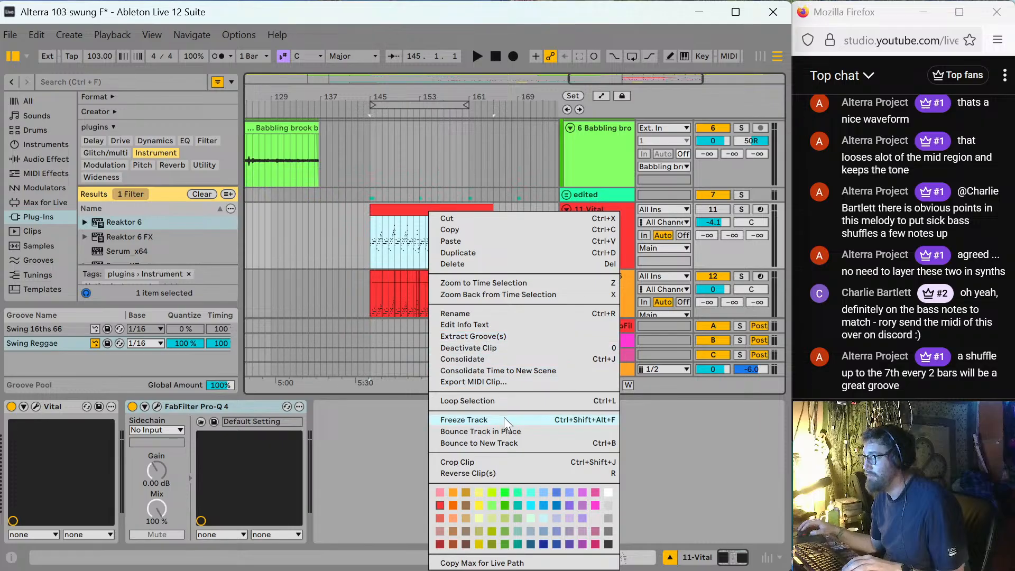
{"action": "left_click", "coordinate": [490, 382]}
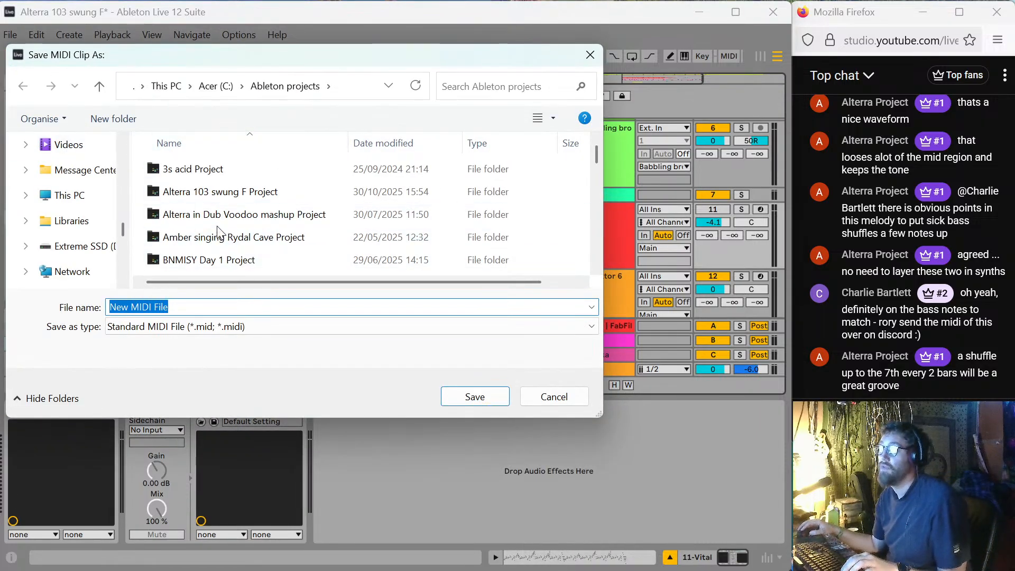
{"action": "double_click", "coordinate": [231, 193]}
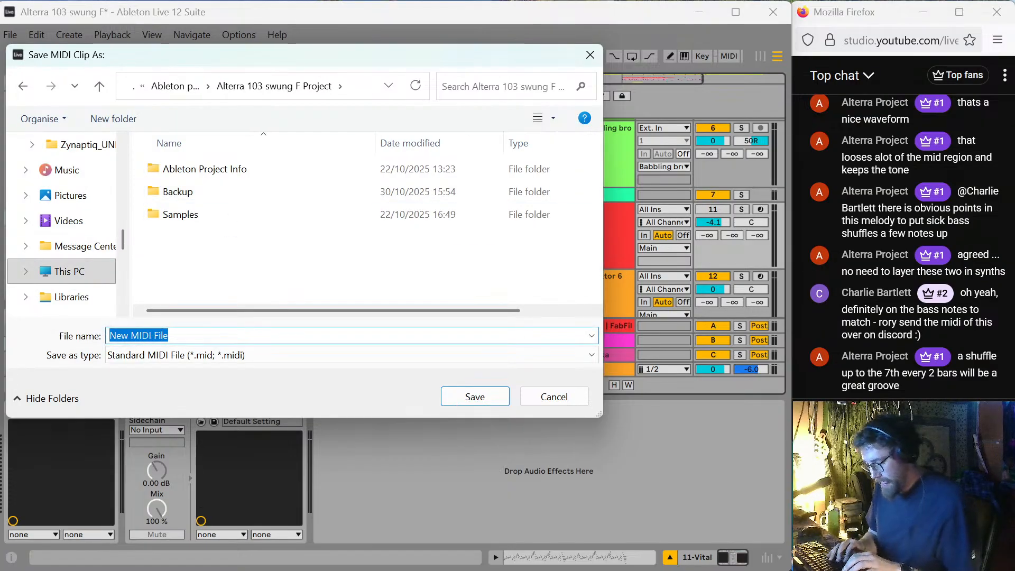
{"action": "type", "text": "terra 10"}
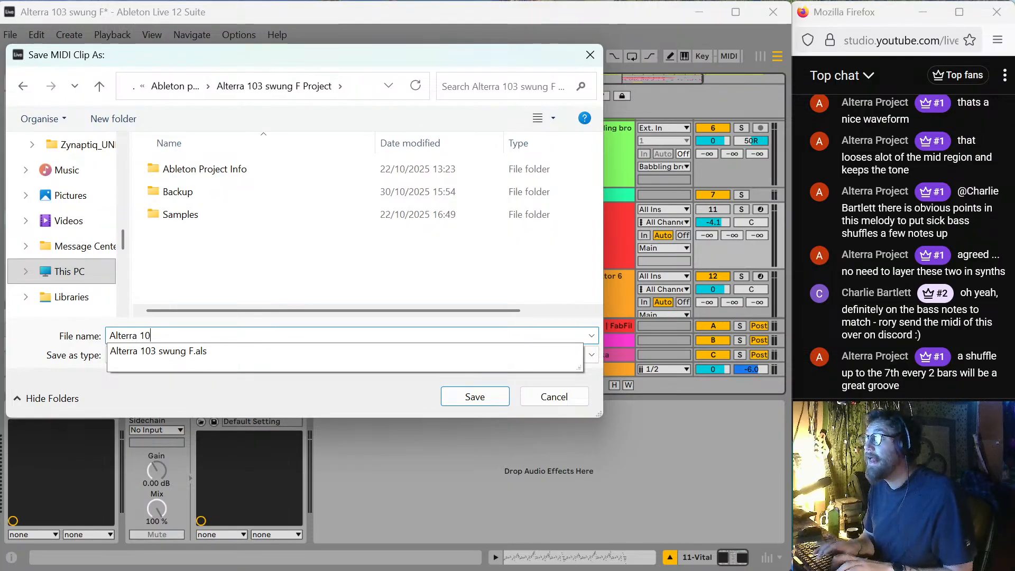
{"action": "type", "text": "3 s"}
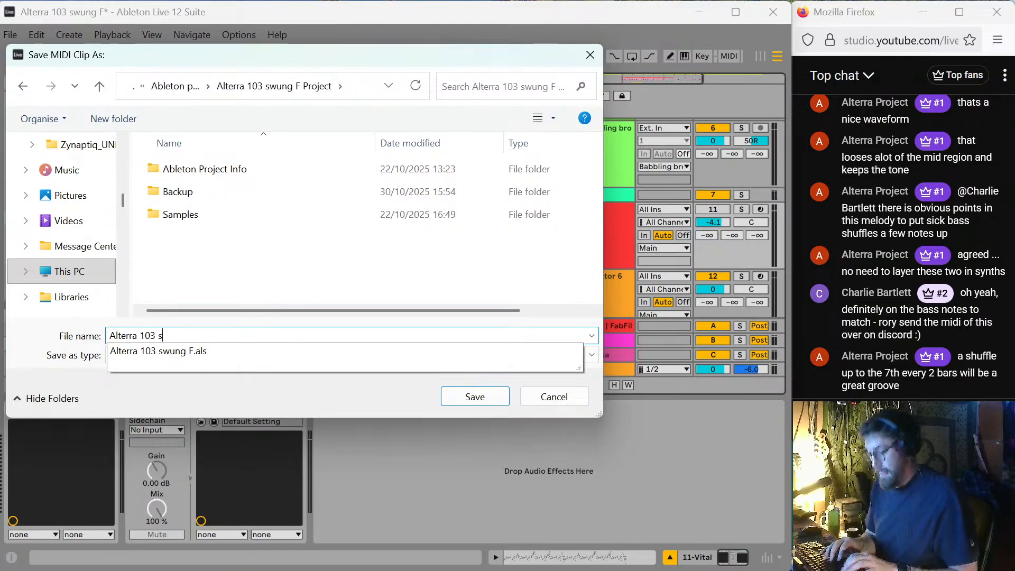
{"action": "type", "text": "wung f melopdy"}
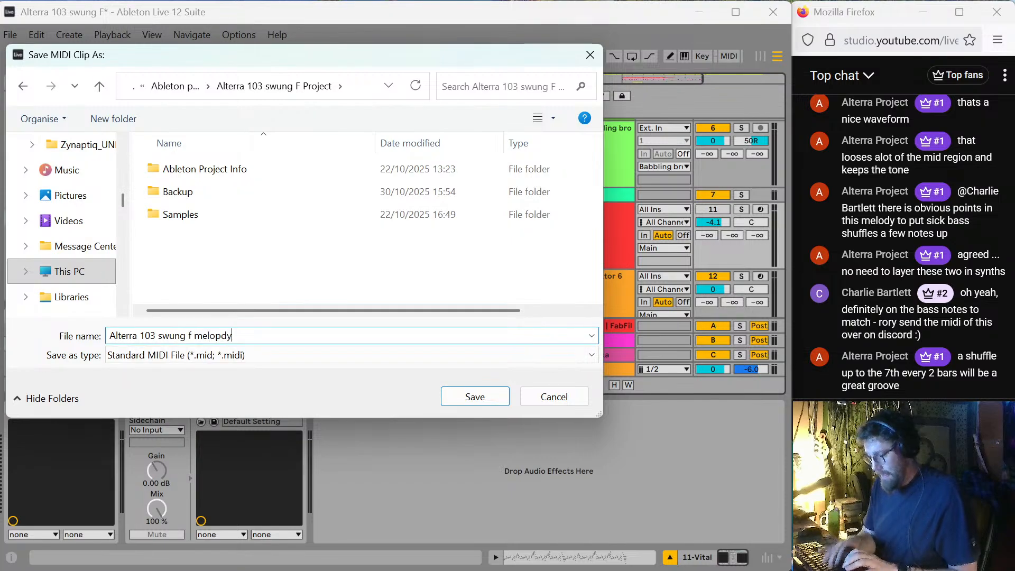
{"action": "key", "text": "BackSpace"}
{"action": "key", "text": "BackSpace"}
{"action": "key", "text": "BackSpace"}
{"action": "type", "text": "dy"}
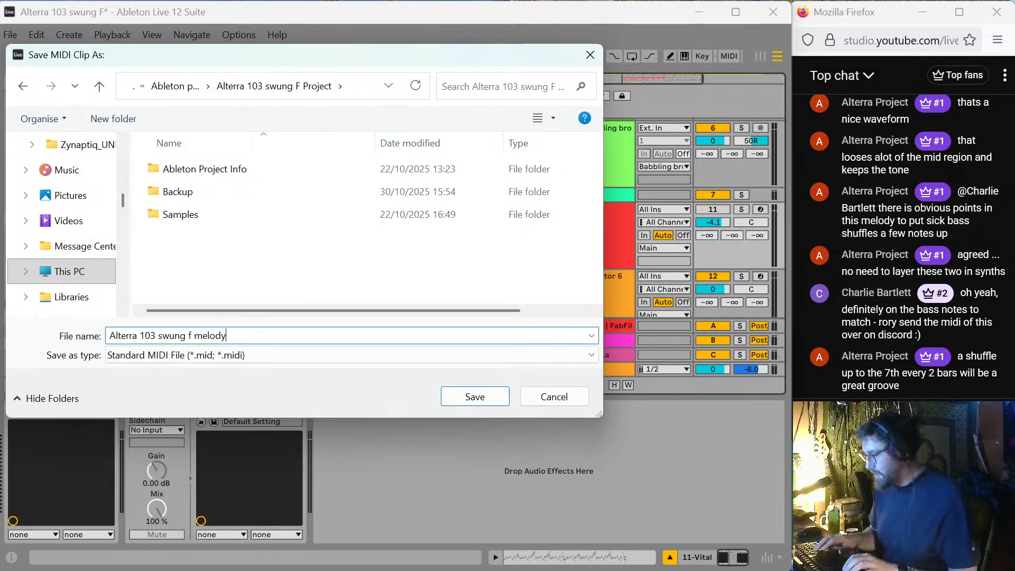
Save the MIDI clip as a standard MIDI file named "Alterra 103 swung f melody".
{"action": "key", "text": "Return"}
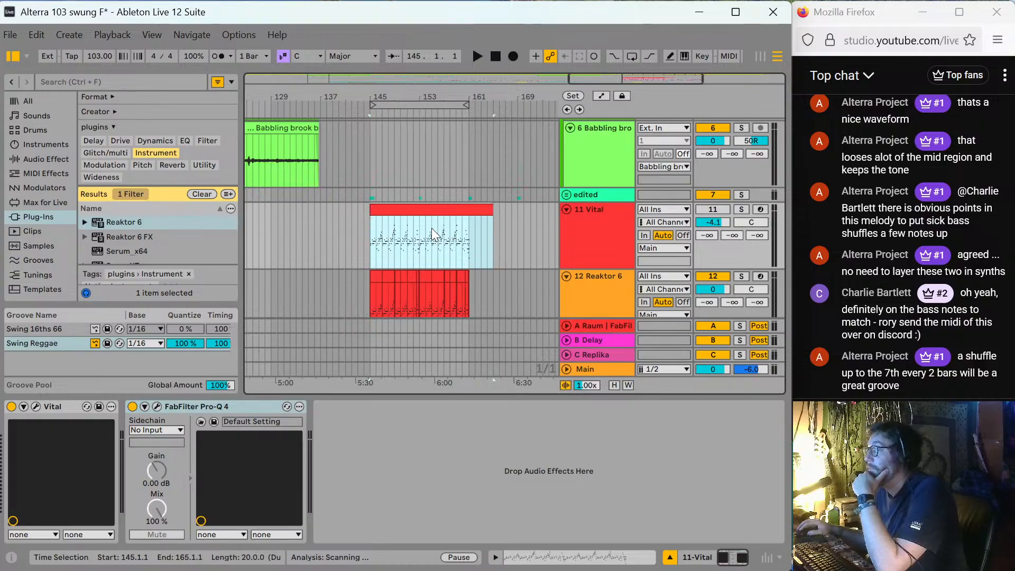
{"action": "mouse_move", "coordinate": [423, 570]}
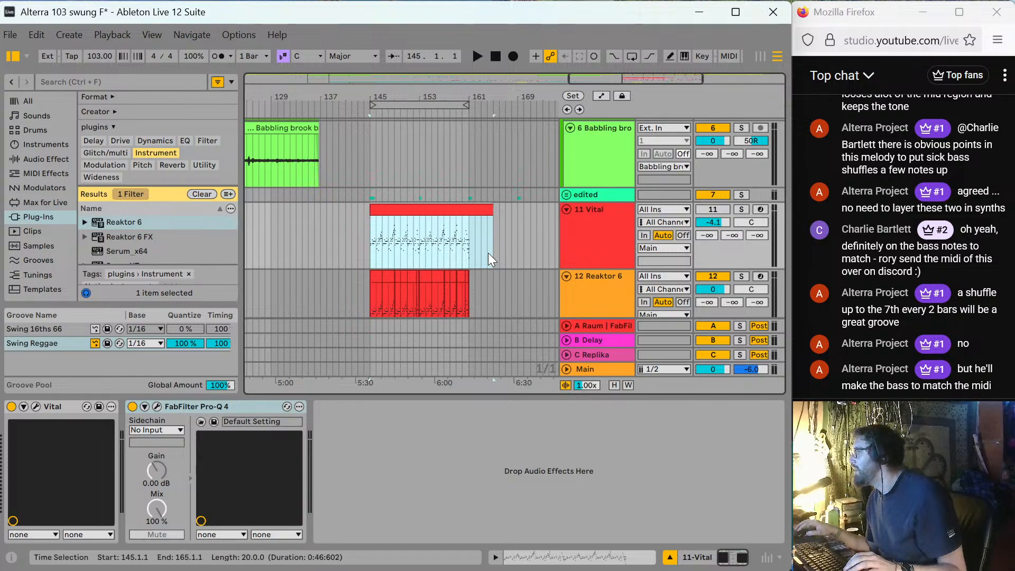
Select the 12 Reaktor 6 track and play the arrangement from bar 145.
{"action": "left_click", "coordinate": [370, 249]}
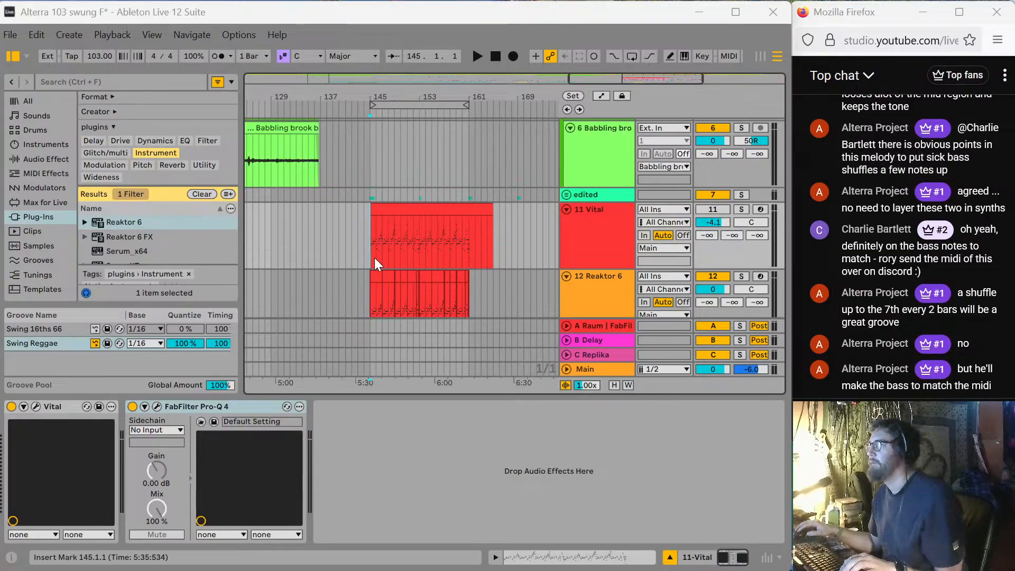
{"action": "left_click", "coordinate": [618, 291]}
{"action": "key", "text": "space"}
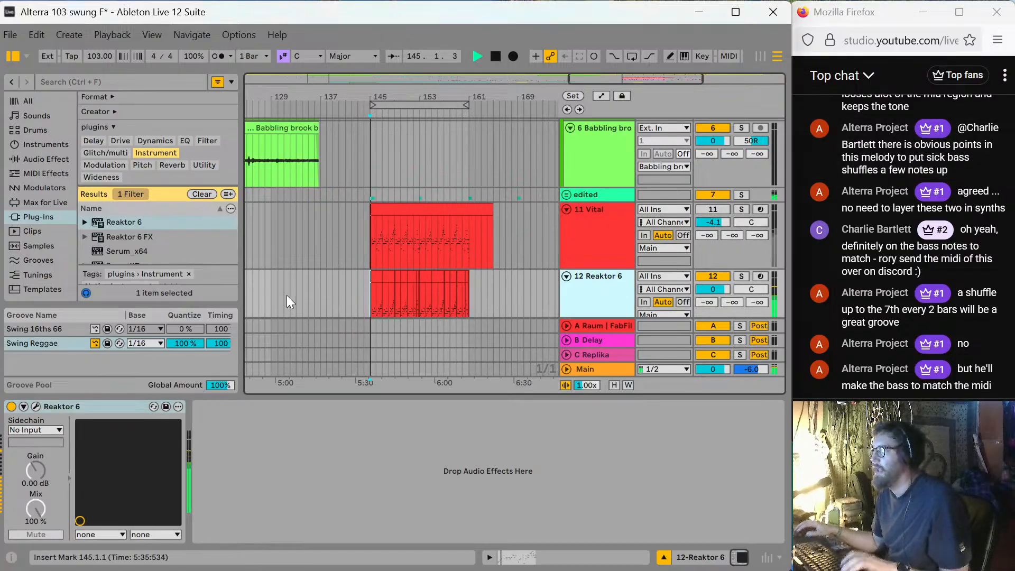
Open the Reaktor 6 Razor instrument and turn on Filter 1 with the Lowpass type.
{"action": "left_click", "coordinate": [35, 406]}
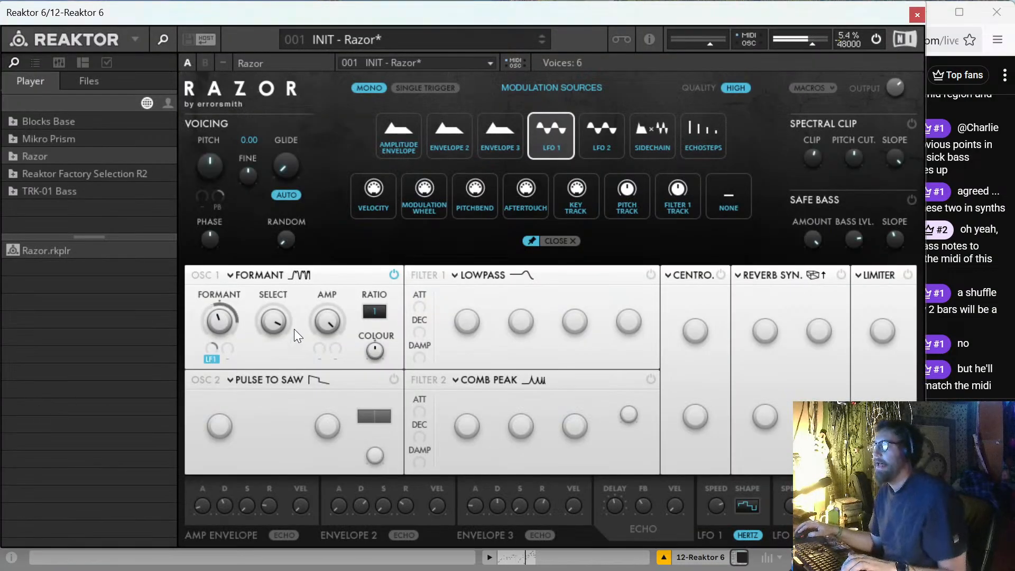
{"action": "left_click", "coordinate": [529, 279]}
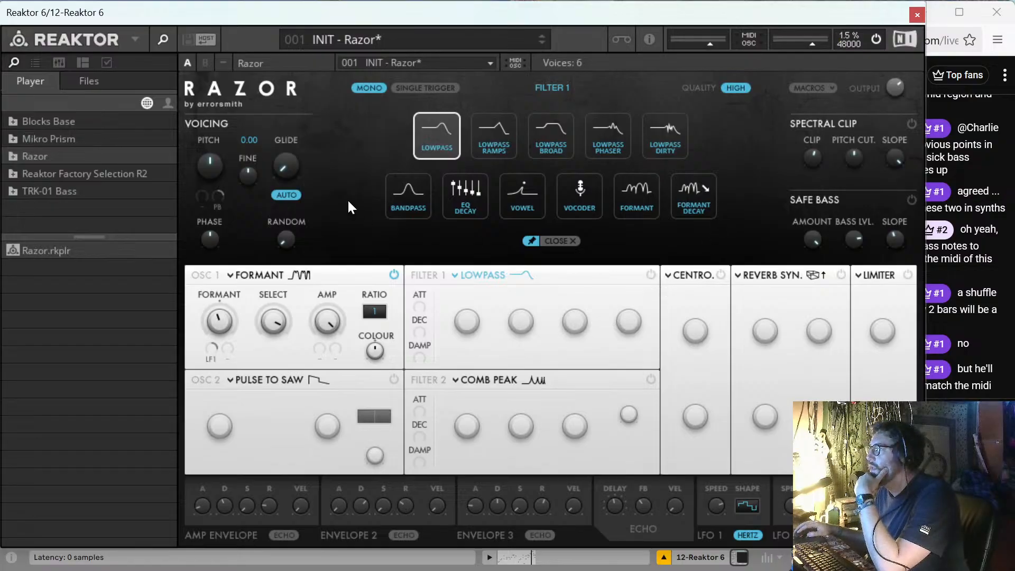
{"action": "left_click", "coordinate": [651, 274]}
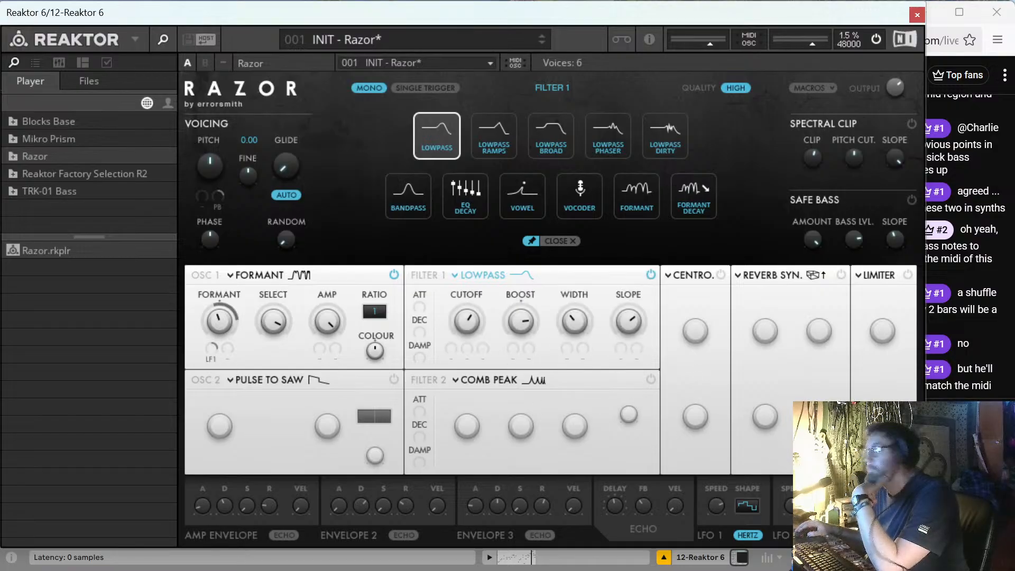
Modulate Filter 1's cutoff with LFO 2, raise the modulation amount, and lower the filter's boost.
{"action": "left_click_drag", "start_coordinate": [765, 13], "coordinate": [569, 12]}
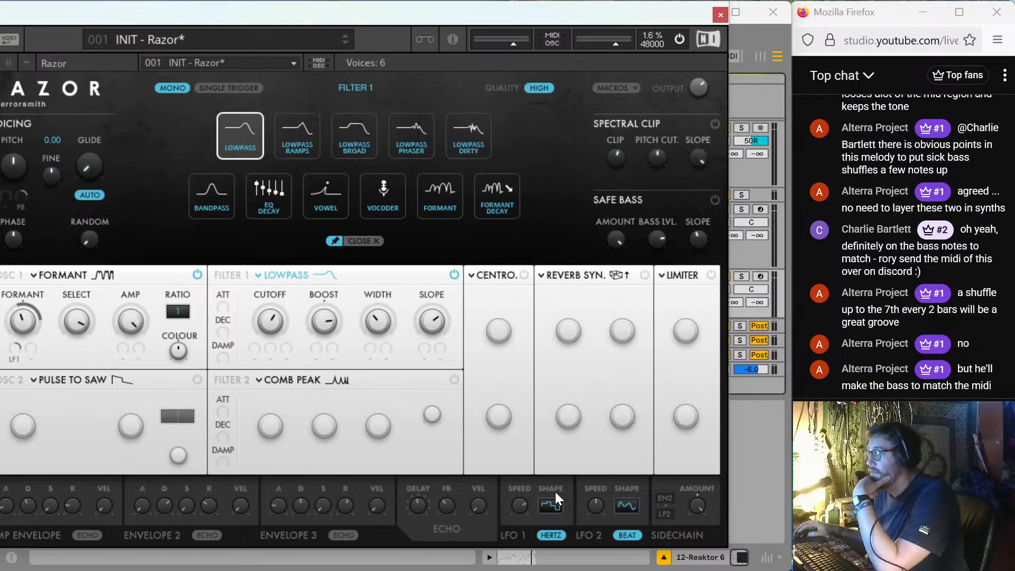
{"action": "left_click", "coordinate": [255, 355]}
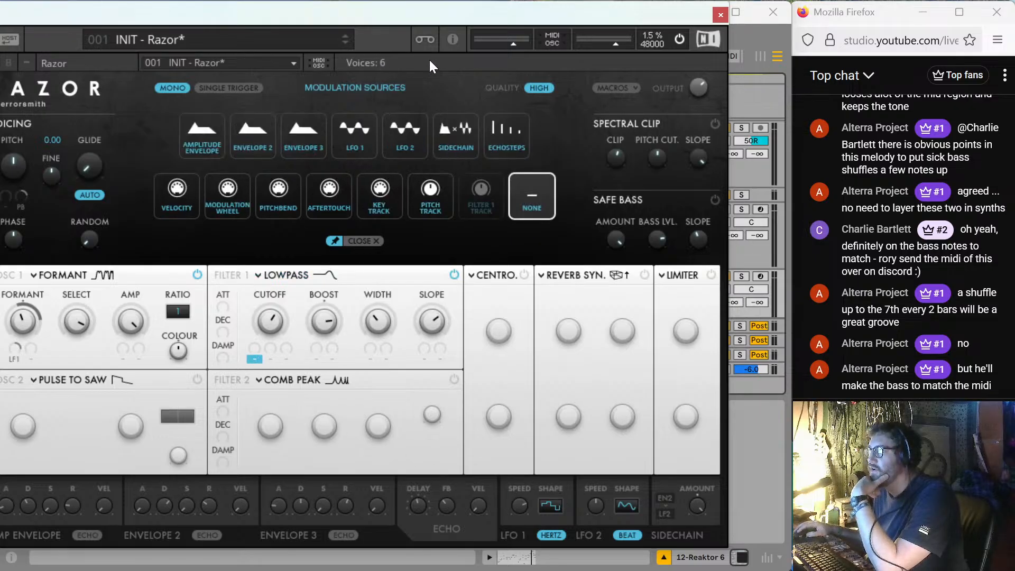
{"action": "left_click", "coordinate": [405, 135]}
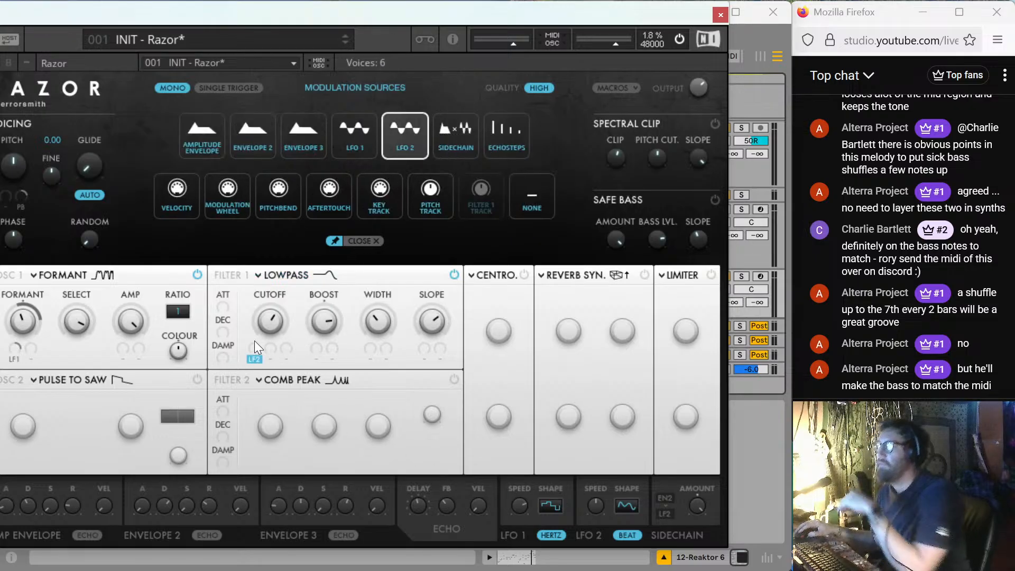
{"action": "left_click_drag", "start_coordinate": [255, 352], "coordinate": [270, 310]}
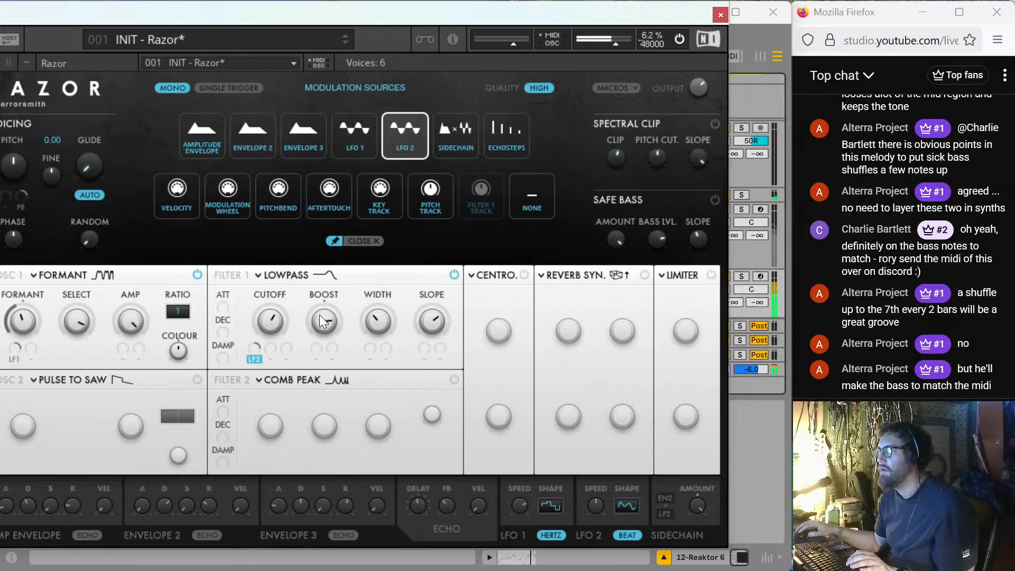
{"action": "left_click_drag", "start_coordinate": [321, 316], "coordinate": [327, 334]}
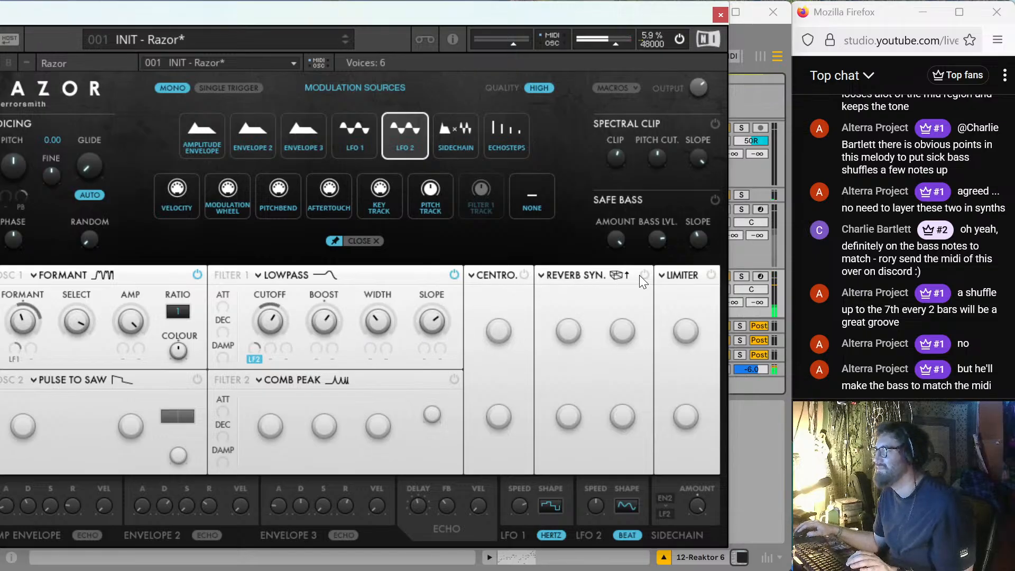
Turn on the stereo effect as Stereo Spread and enable Filter 2 with Comb Peak.
{"action": "left_click", "coordinate": [587, 275]}
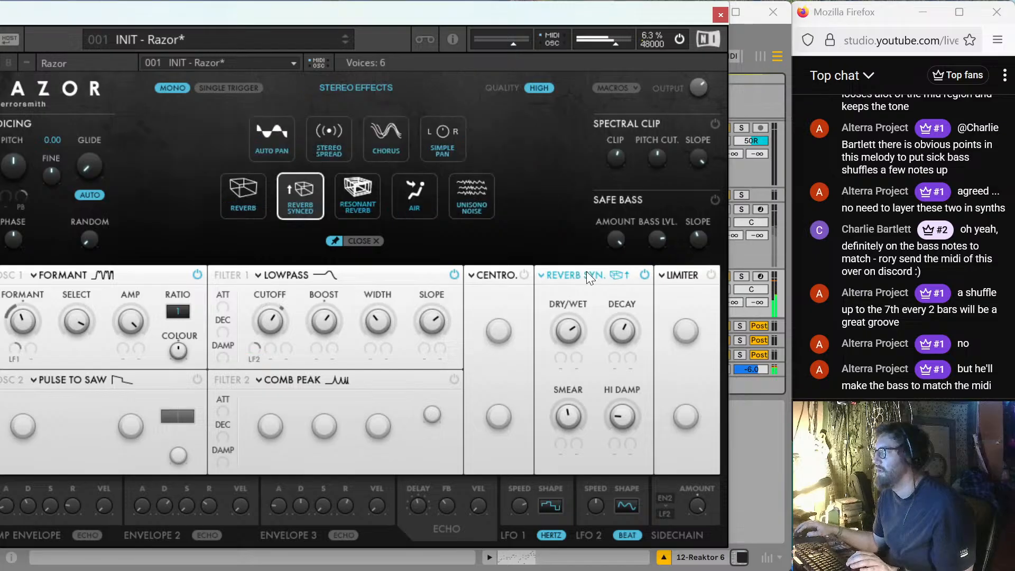
{"action": "left_click", "coordinate": [344, 152]}
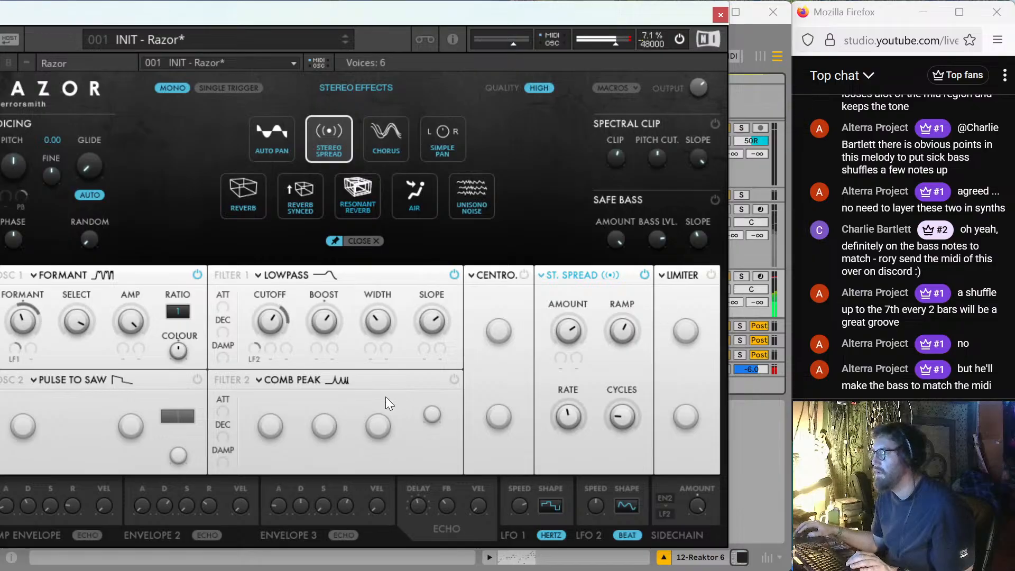
{"action": "left_click", "coordinate": [371, 381]}
{"action": "left_click", "coordinate": [453, 380]}
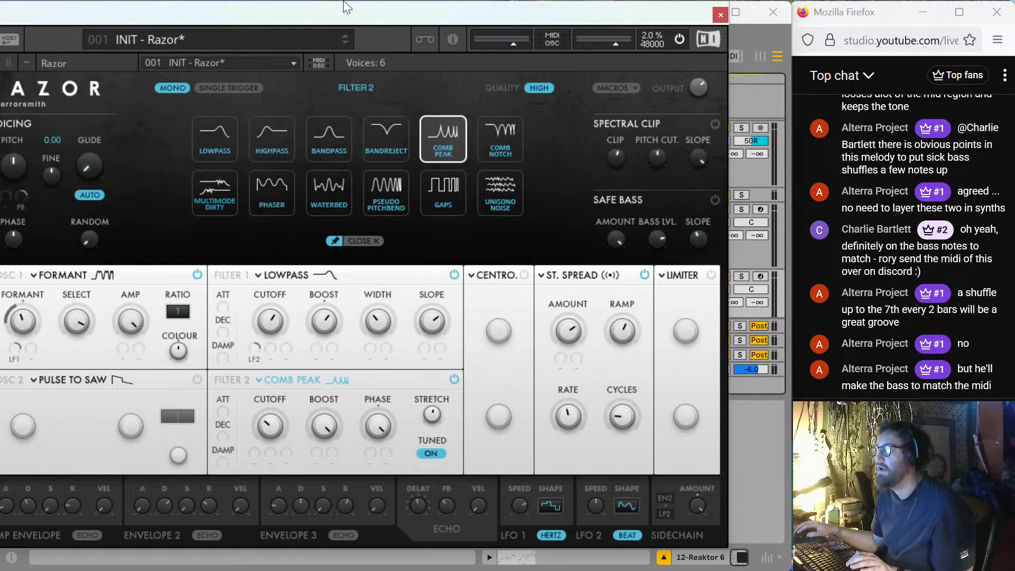
Expose Razor's Filter 2 cutoff as a configured parameter on the Reaktor 6 device and close the plug-in window.
{"action": "left_click_drag", "start_coordinate": [349, 11], "coordinate": [724, 20]}
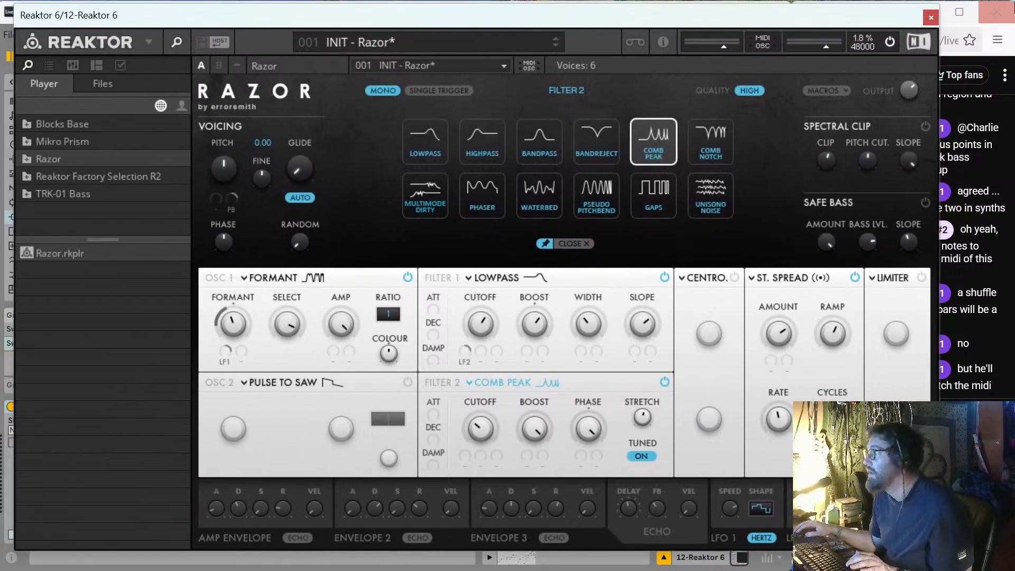
{"action": "left_click", "coordinate": [934, 18]}
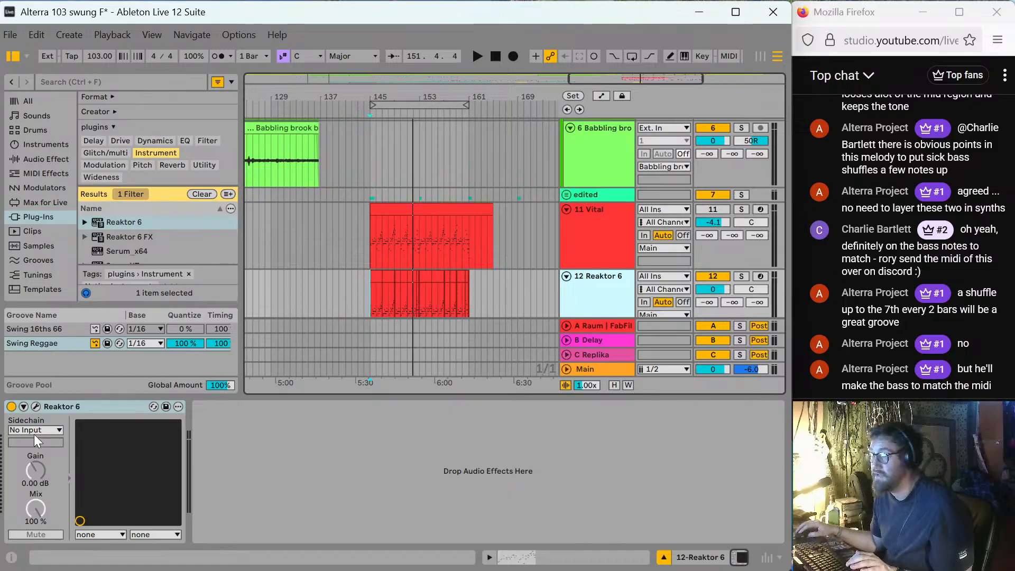
{"action": "left_click", "coordinate": [43, 409]}
{"action": "left_click", "coordinate": [193, 407]}
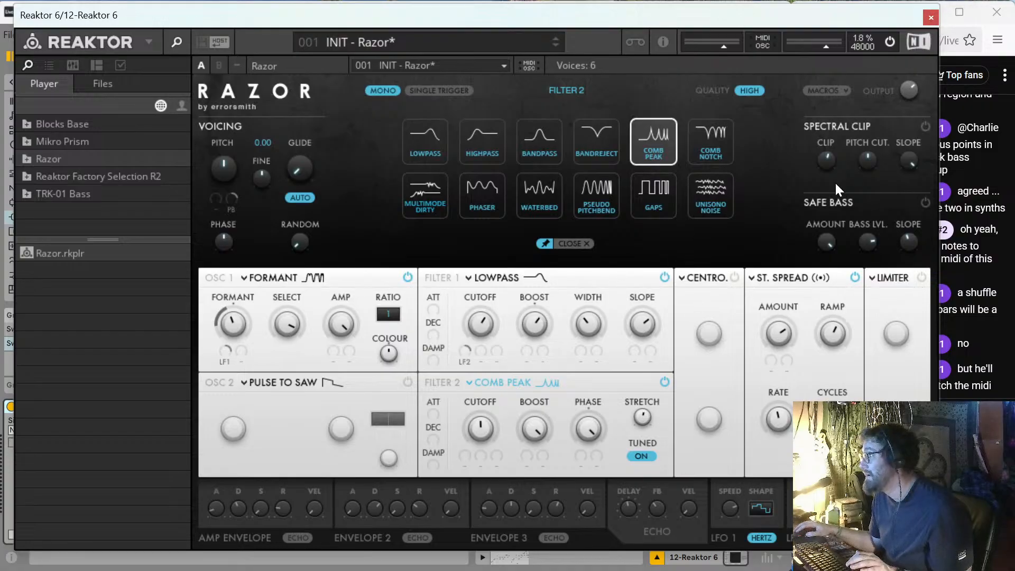
{"action": "left_click", "coordinate": [931, 15]}
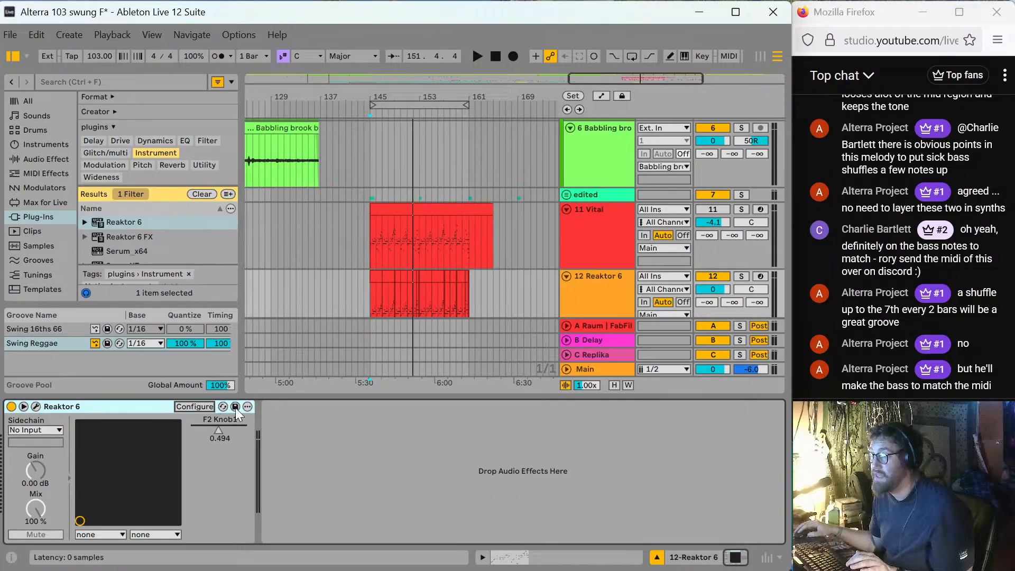
Search the Max for Live devices for "lfoi" and add LFOi.amxd after Reaktor 6.
{"action": "left_click", "coordinate": [39, 204]}
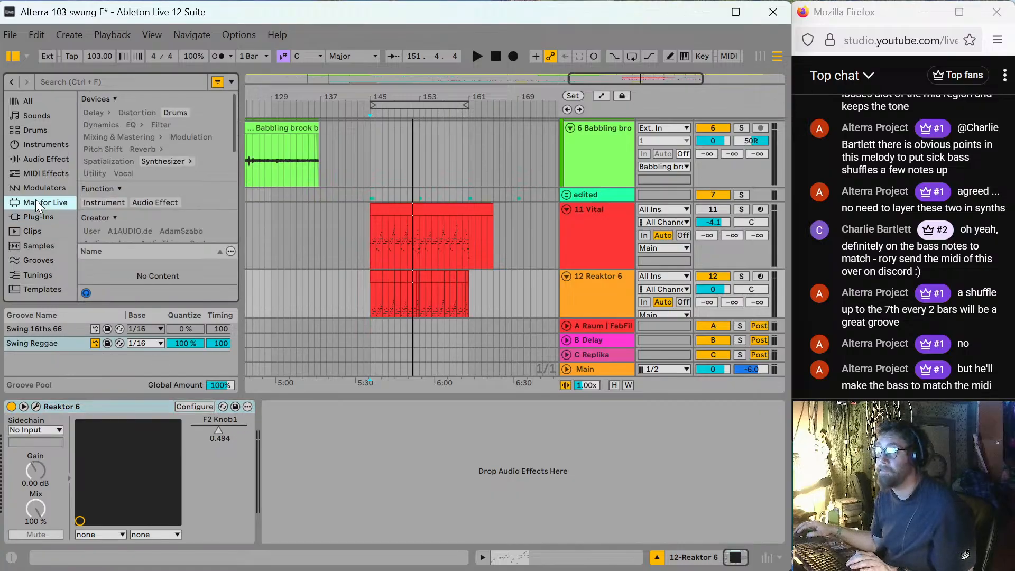
{"action": "left_click", "coordinate": [124, 81]}
{"action": "type", "text": "lfoi"}
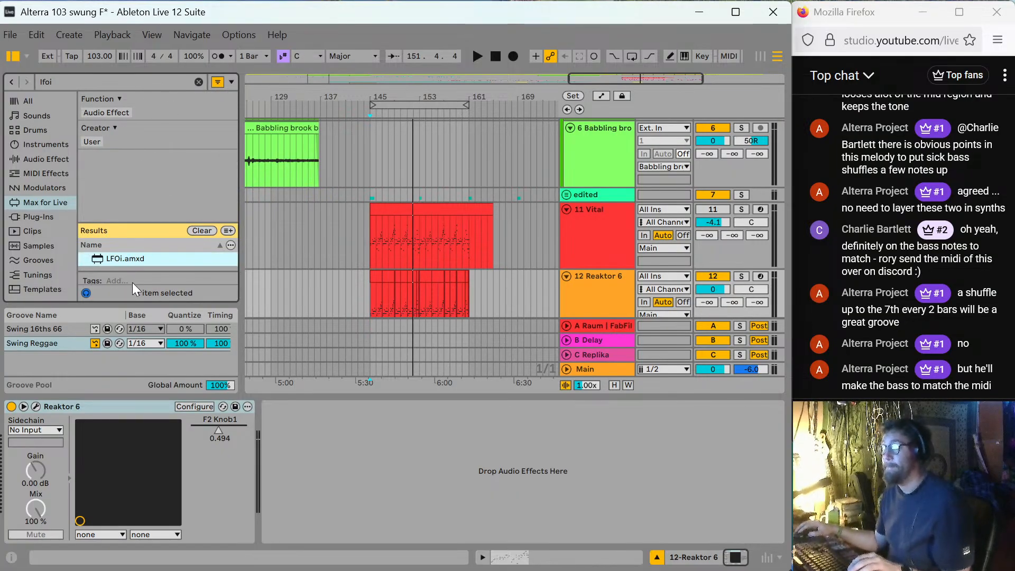
{"action": "left_click_drag", "start_coordinate": [128, 262], "coordinate": [363, 436]}
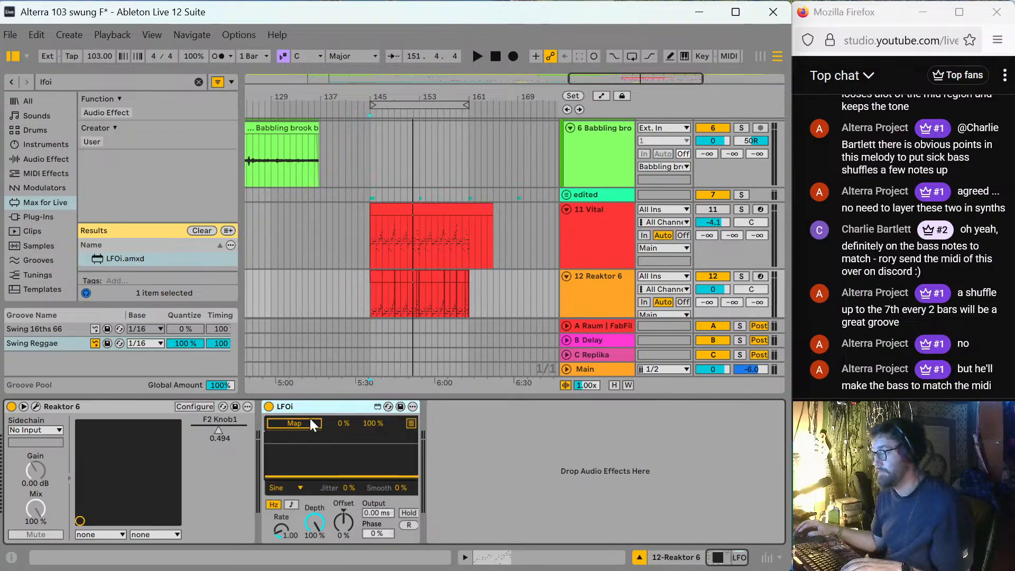
Map the LFOi to F2 Knob1, set its waveform to Random, and start playback.
{"action": "left_click", "coordinate": [229, 421]}
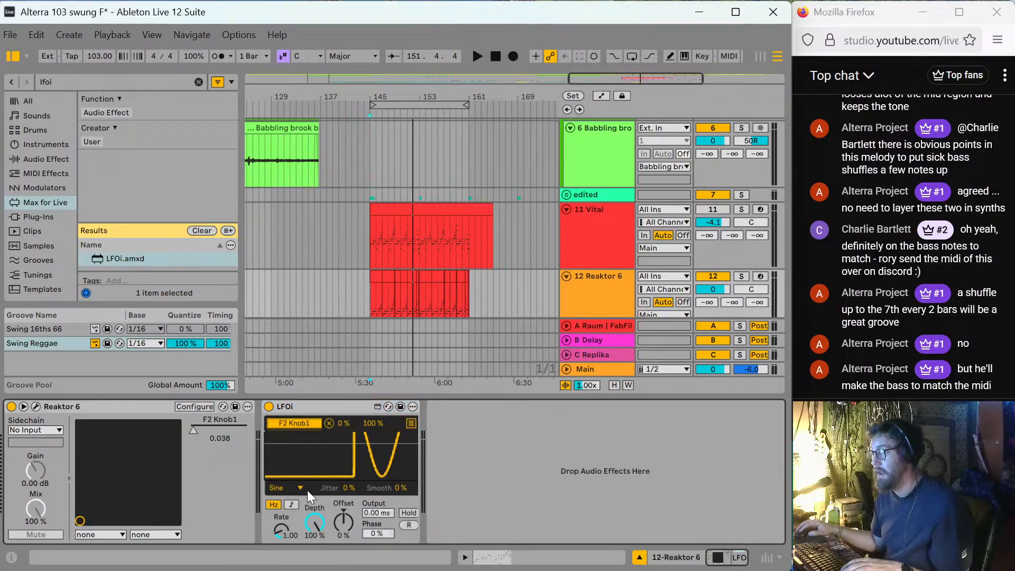
{"action": "left_click", "coordinate": [292, 489]}
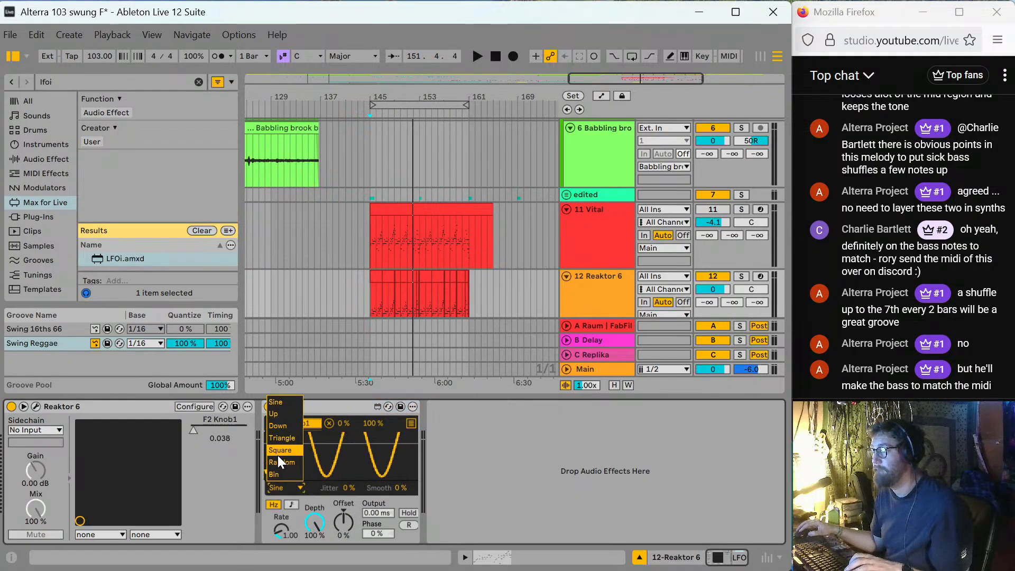
{"action": "left_click", "coordinate": [279, 462]}
{"action": "key", "text": "space"}
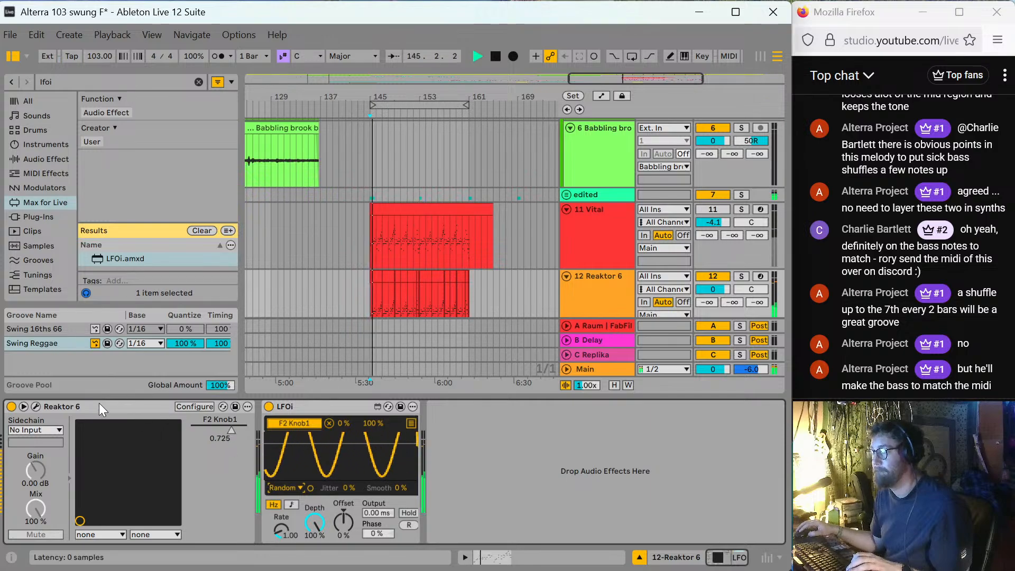
Turn on Razor's dynamics effect and change its type from Dirty Limiter to Compressor.
{"action": "left_click", "coordinate": [35, 406]}
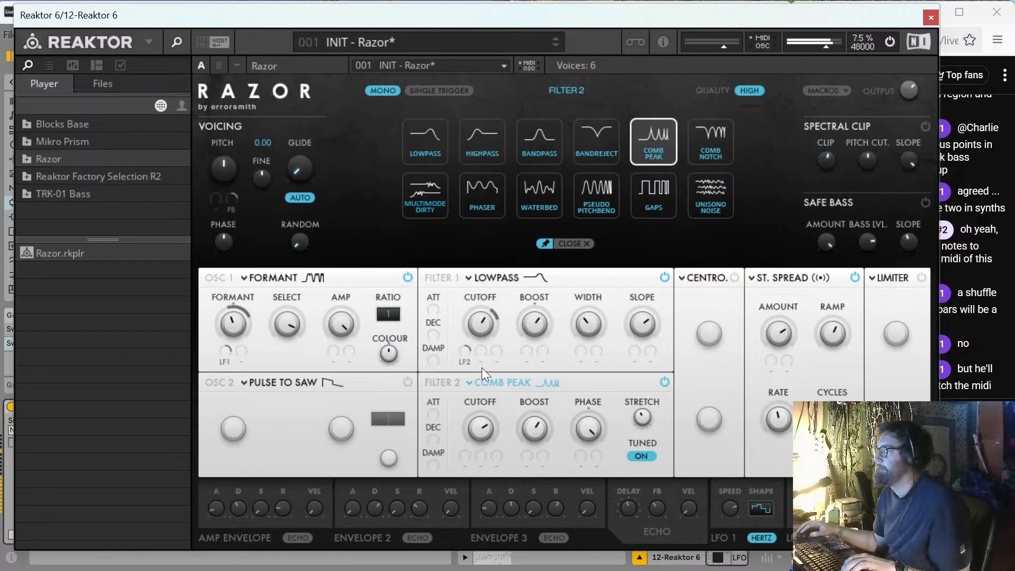
{"action": "left_click", "coordinate": [920, 277]}
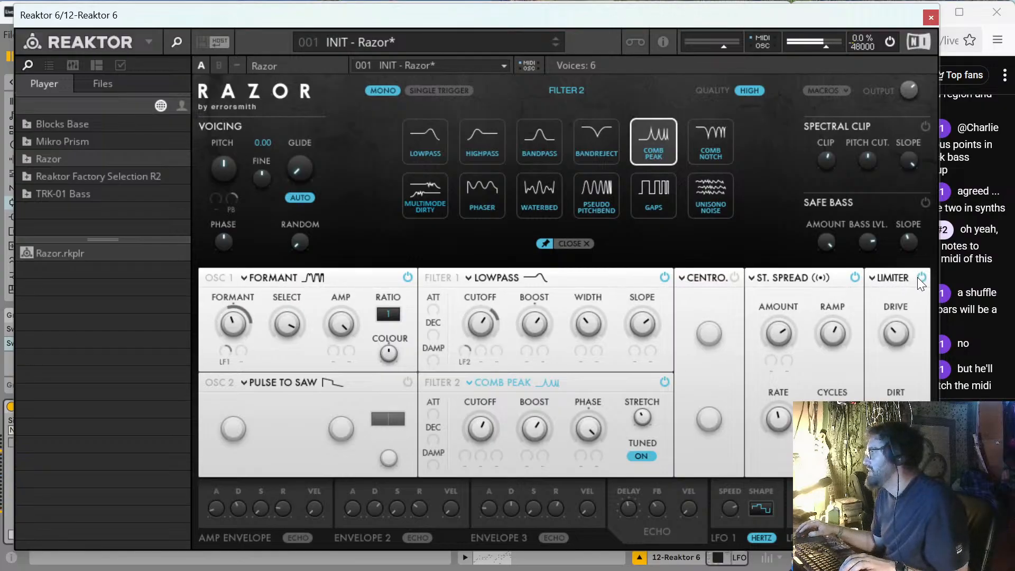
{"action": "left_click", "coordinate": [873, 277]}
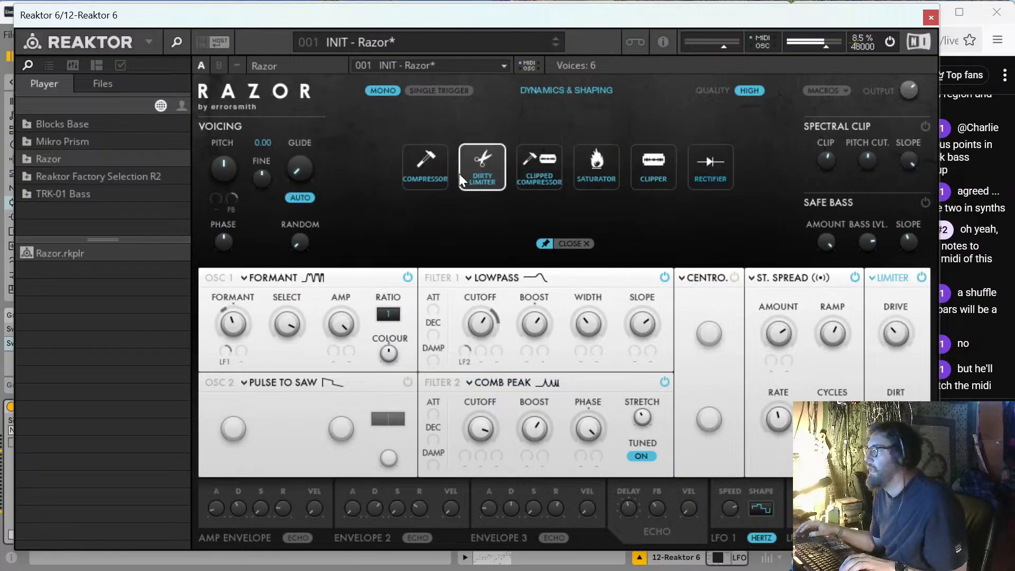
{"action": "left_click", "coordinate": [425, 170]}
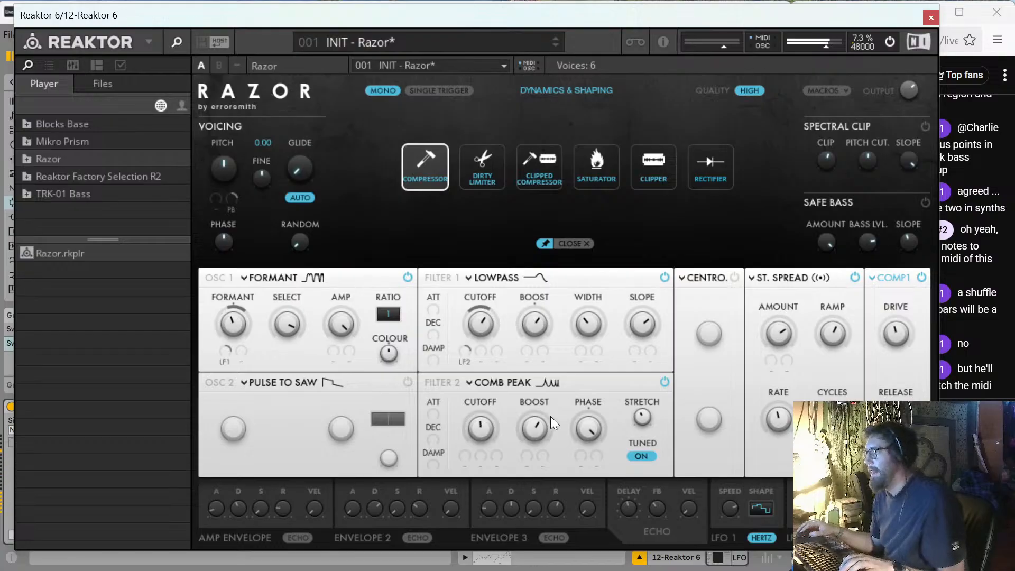
Lower Filter 1's slope to its minimum and switch Filter 2 to Multimode Dirty.
{"action": "left_click_drag", "start_coordinate": [644, 323], "coordinate": [644, 359]}
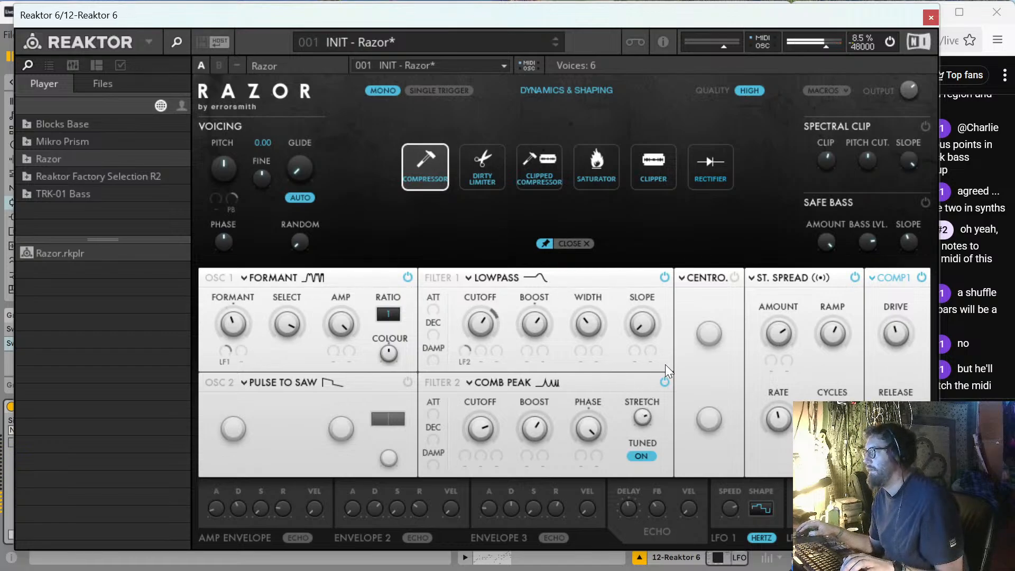
{"action": "left_click", "coordinate": [500, 382]}
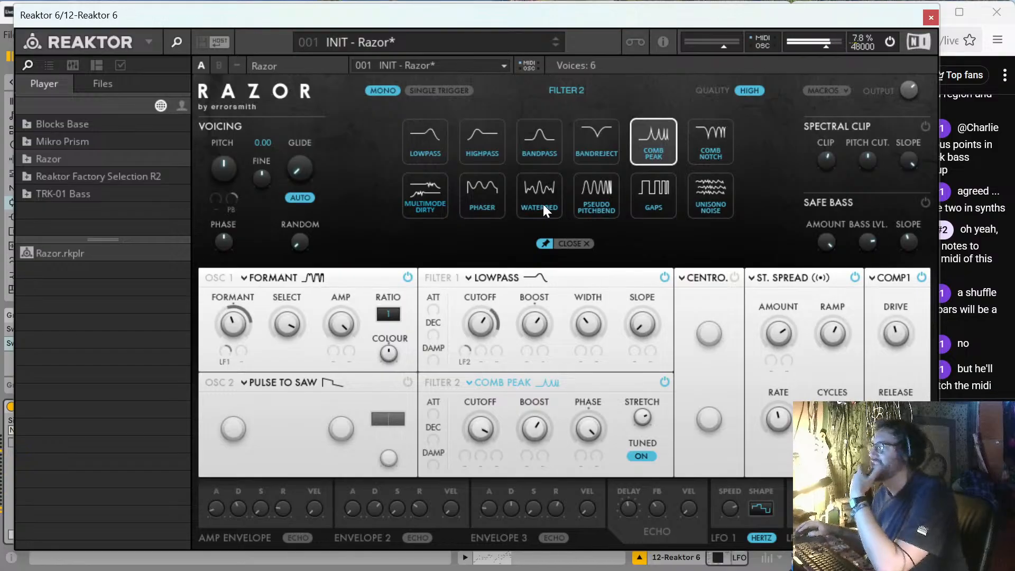
{"action": "left_click", "coordinate": [421, 186]}
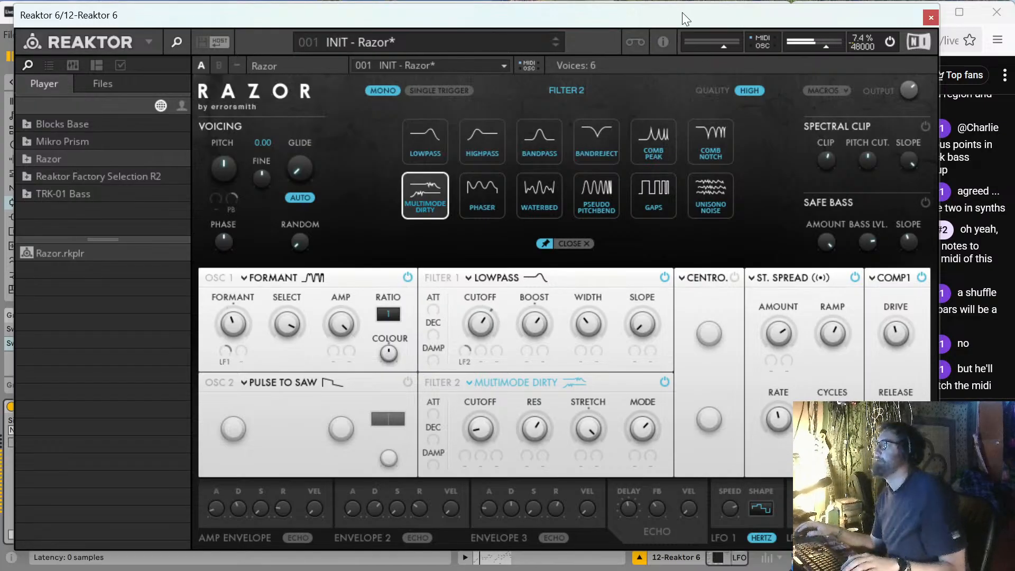
Turn on loop automation-free playback of the loop region, moving the Reaktor window aside and back.
{"action": "left_click_drag", "start_coordinate": [682, 12], "coordinate": [716, 124]}
{"action": "left_click", "coordinate": [629, 59]}
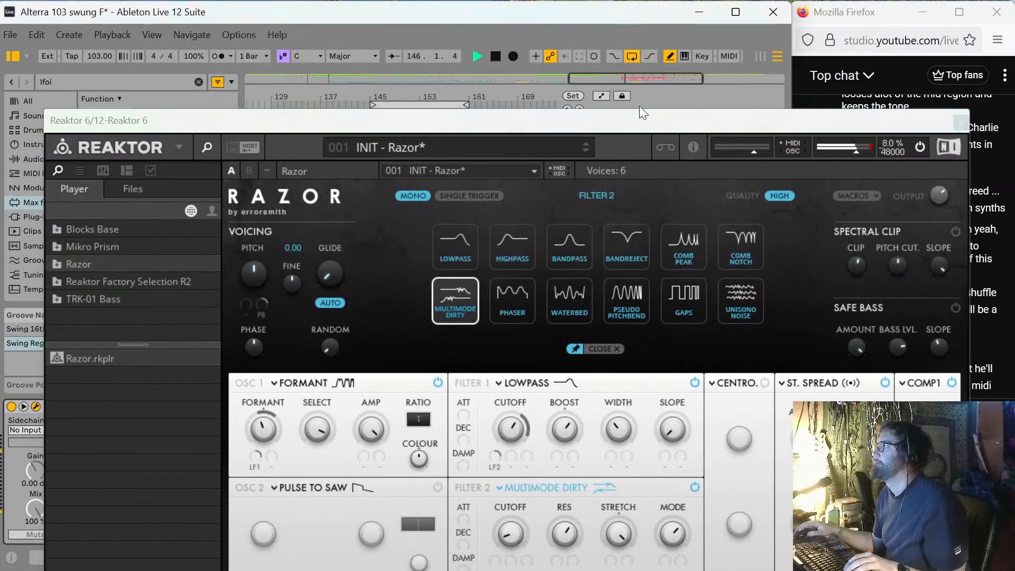
{"action": "left_click_drag", "start_coordinate": [639, 106], "coordinate": [615, 25]}
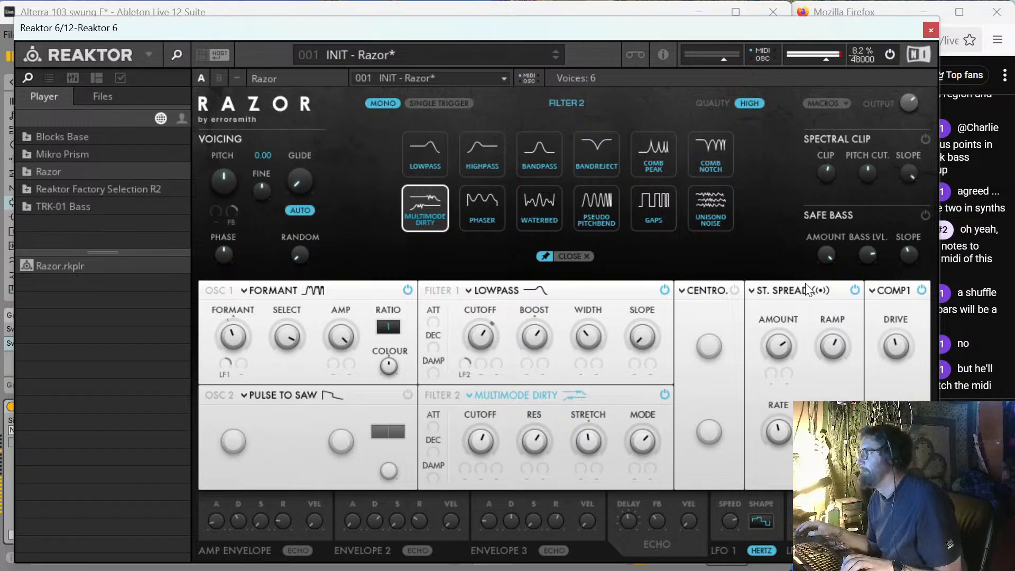
Look through Razor's dissonance effects, leave the Reaktor window, and stop playback.
{"action": "left_click", "coordinate": [698, 293]}
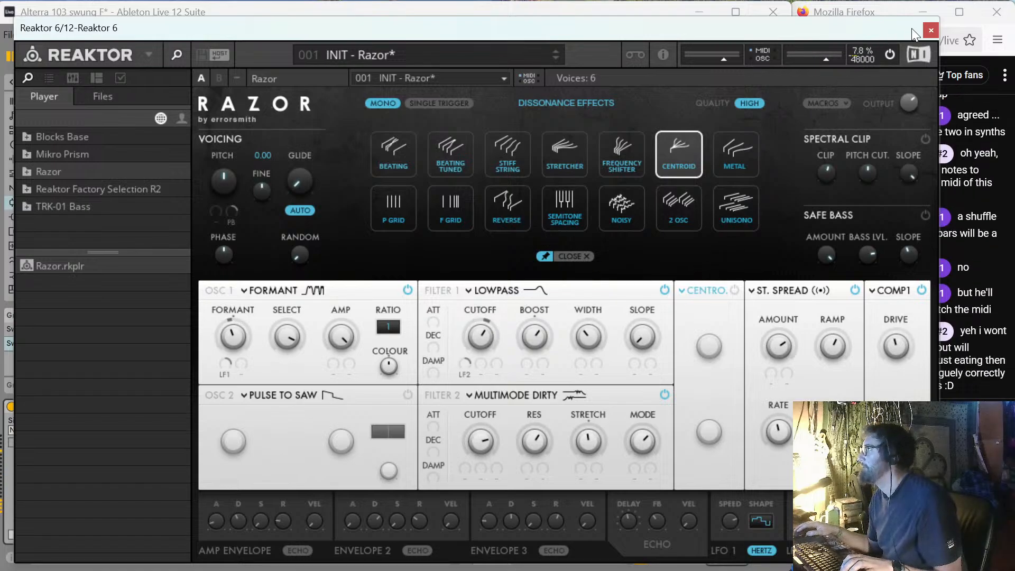
{"action": "left_click", "coordinate": [931, 30]}
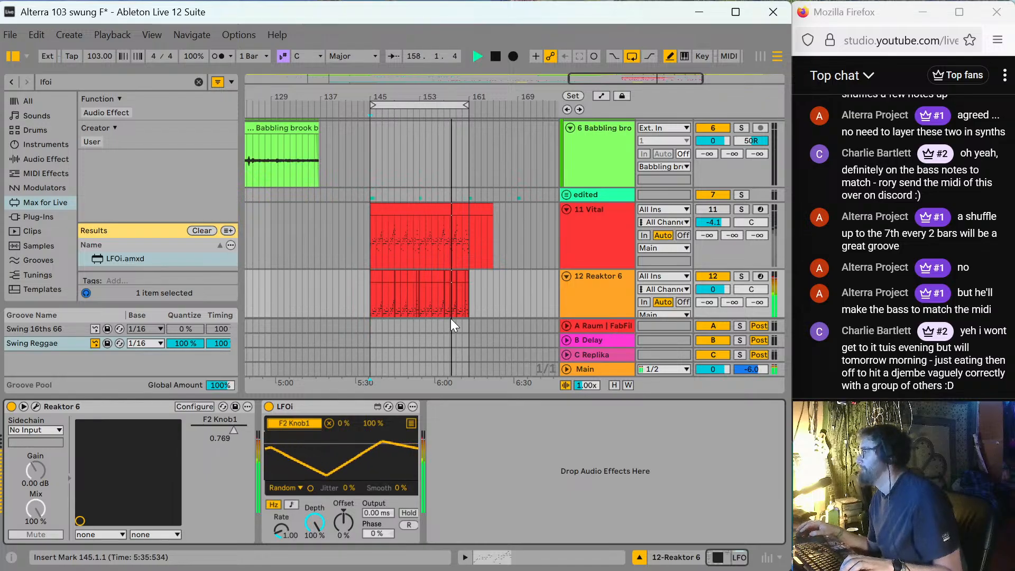
{"action": "key", "text": "space"}
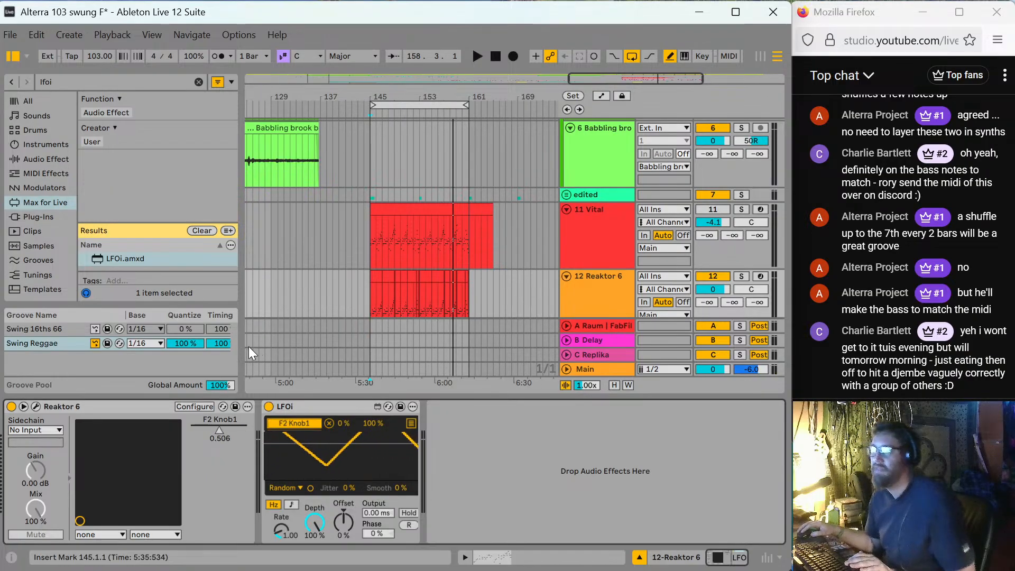
Show the plug-ins in the browser and clear the search text to display all plug-in categories.
{"action": "left_click", "coordinate": [30, 214]}
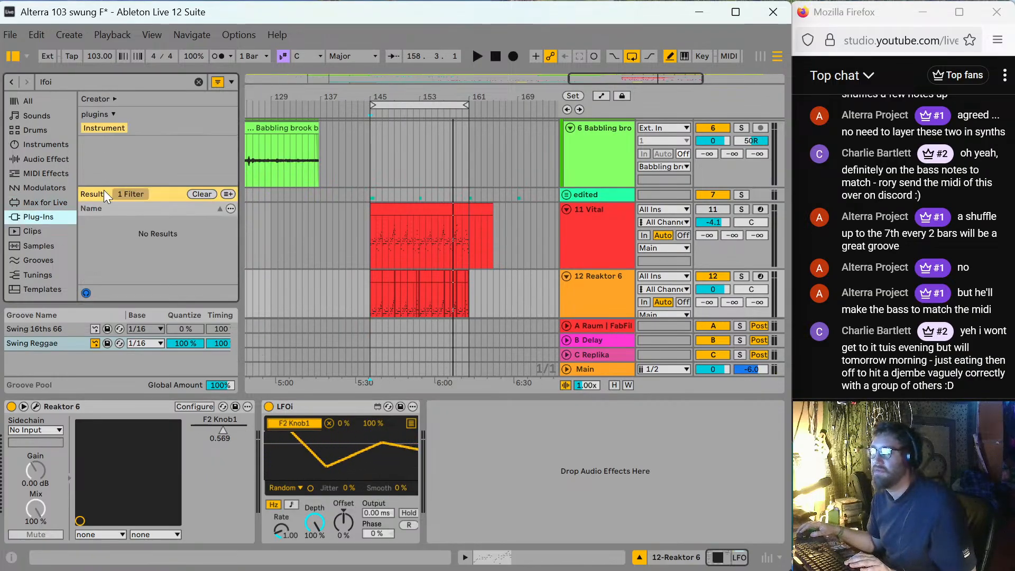
{"action": "left_click", "coordinate": [198, 82]}
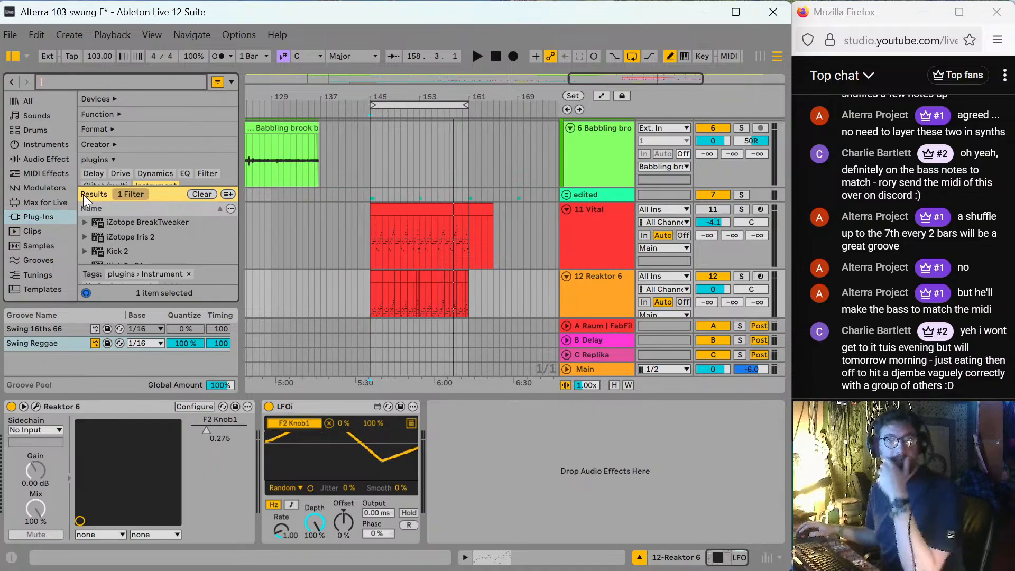
{"action": "scroll", "coordinate": [173, 132], "scroll_direction": "down", "scroll_amount": 2}
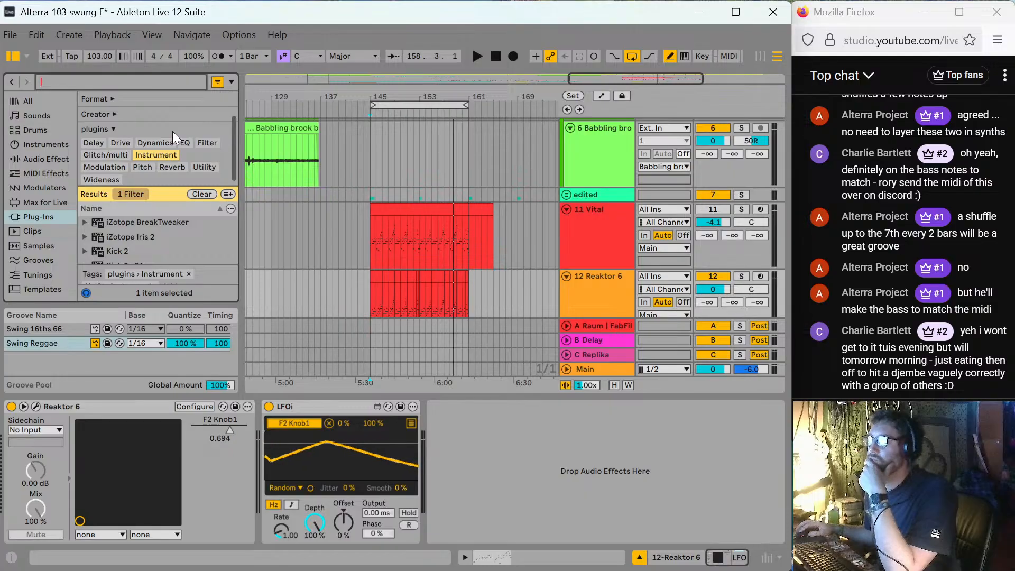
{"action": "scroll", "coordinate": [607, 240], "scroll_direction": "down", "scroll_amount": 2}
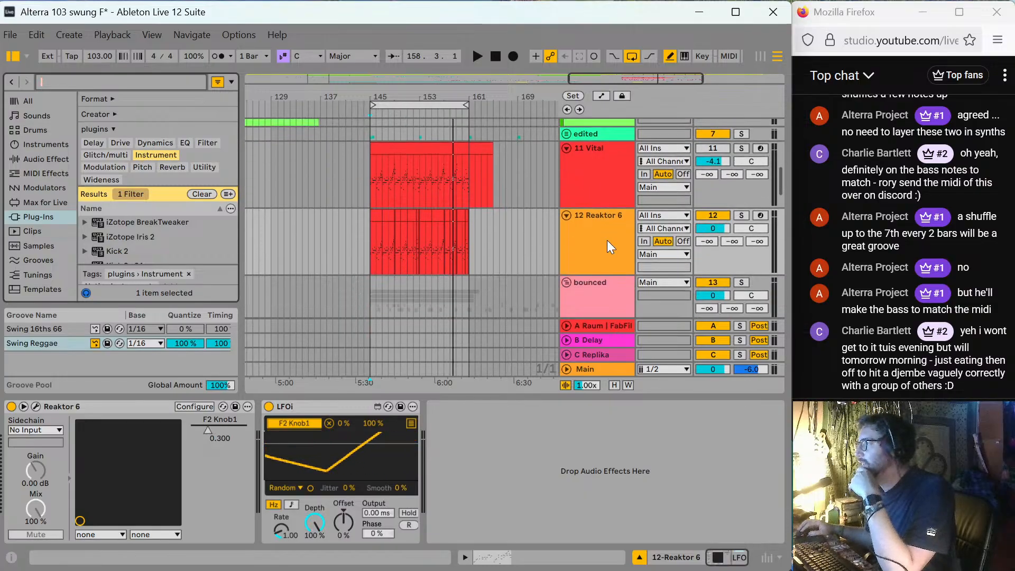
Audition the Reaktor 6 track's Replika send at -6.0 dB, reset it, and raise the Delay send to 0 dB.
{"action": "left_click", "coordinate": [738, 237]}
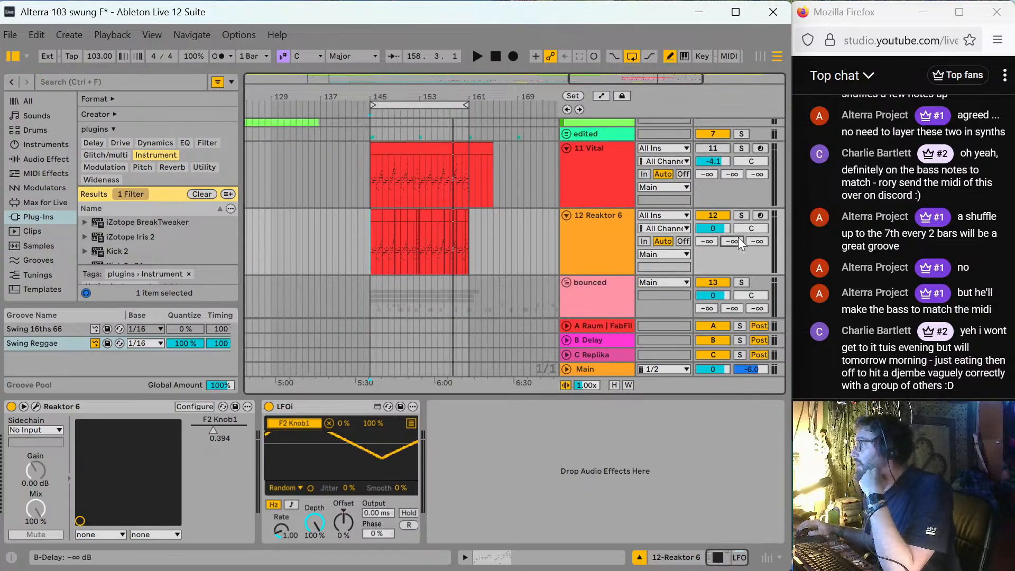
{"action": "key", "text": "a"}
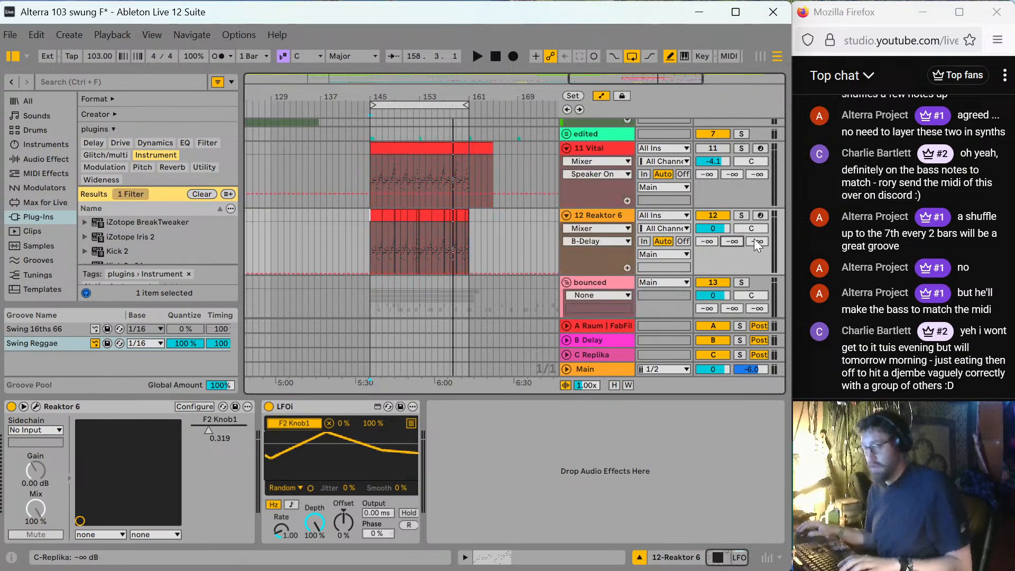
{"action": "left_click", "coordinate": [756, 241]}
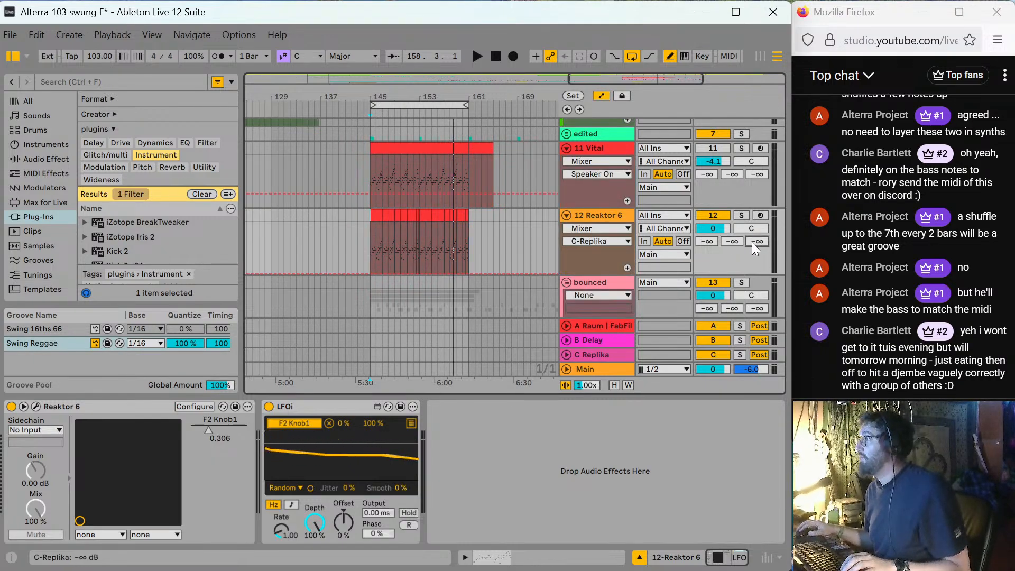
{"action": "left_click_drag", "start_coordinate": [750, 242], "coordinate": [751, 222]}
{"action": "key", "text": "space"}
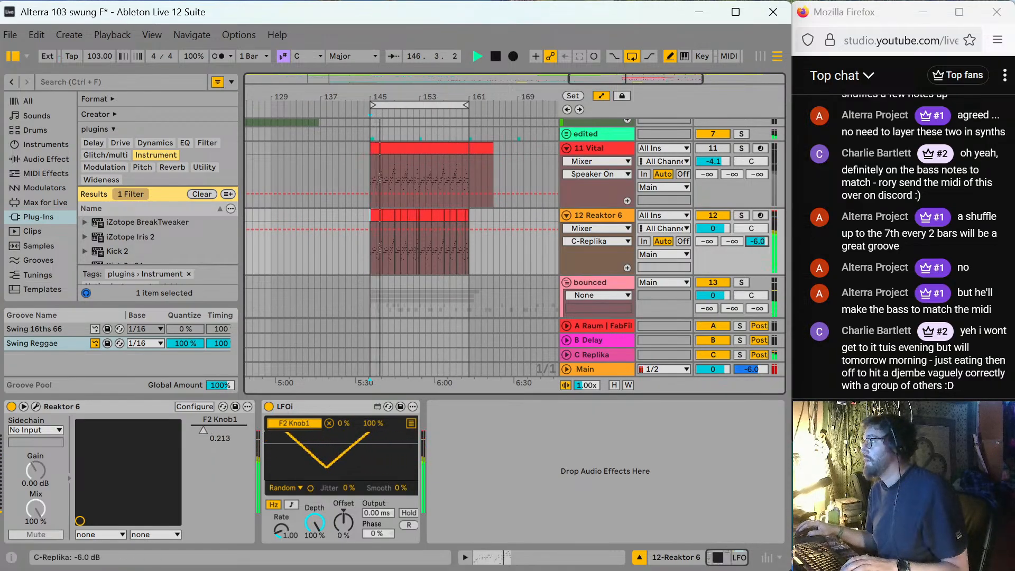
{"action": "double_click", "coordinate": [756, 243]}
{"action": "left_click_drag", "start_coordinate": [733, 241], "coordinate": [732, 211]}
{"action": "key", "text": "space"}
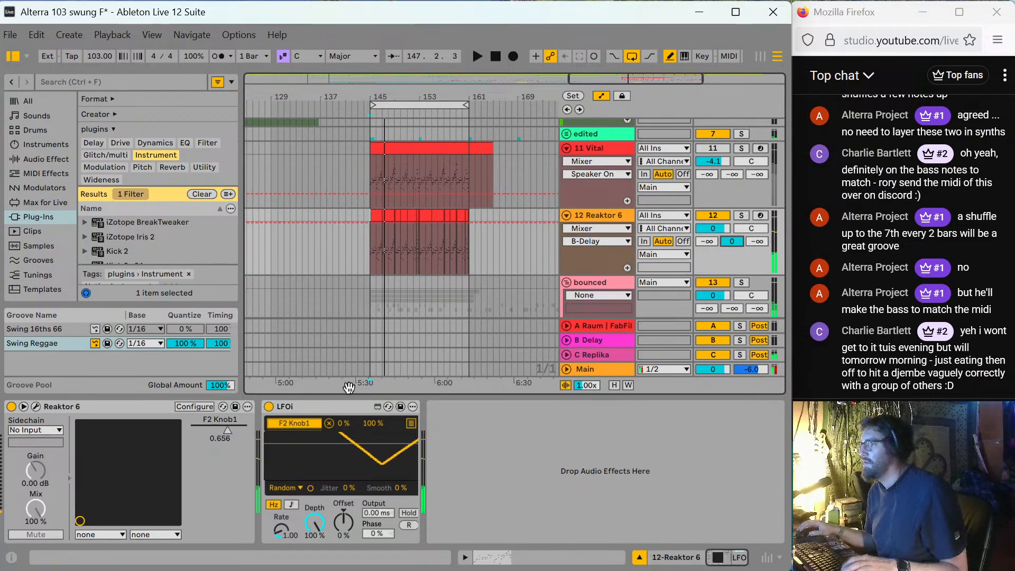
Filter the plug-ins by Drive and add Saturation Knob after the LFOi on the Reaktor 6 track.
{"action": "left_click", "coordinate": [125, 142]}
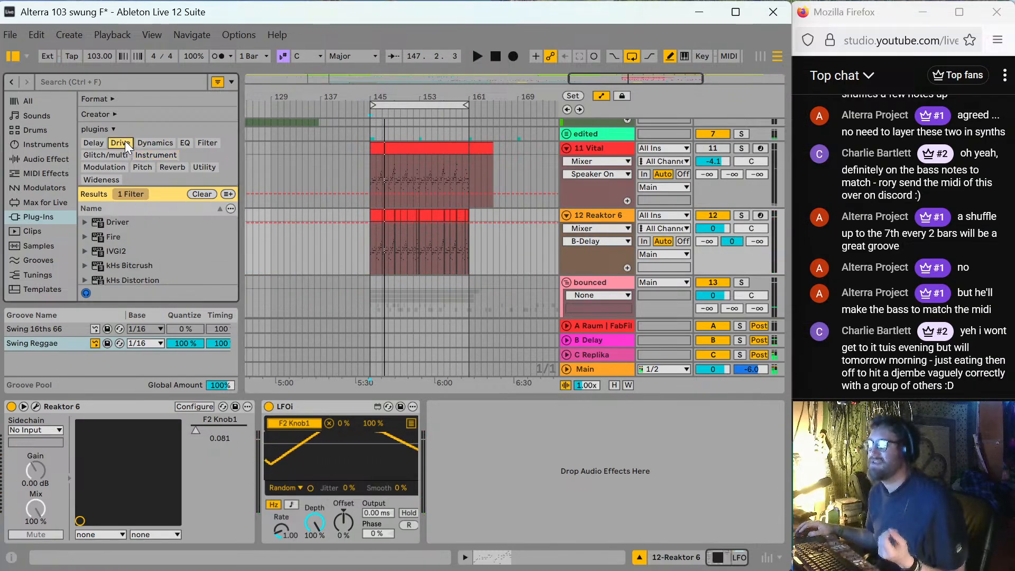
{"action": "scroll", "coordinate": [143, 252], "scroll_direction": "down", "scroll_amount": 2}
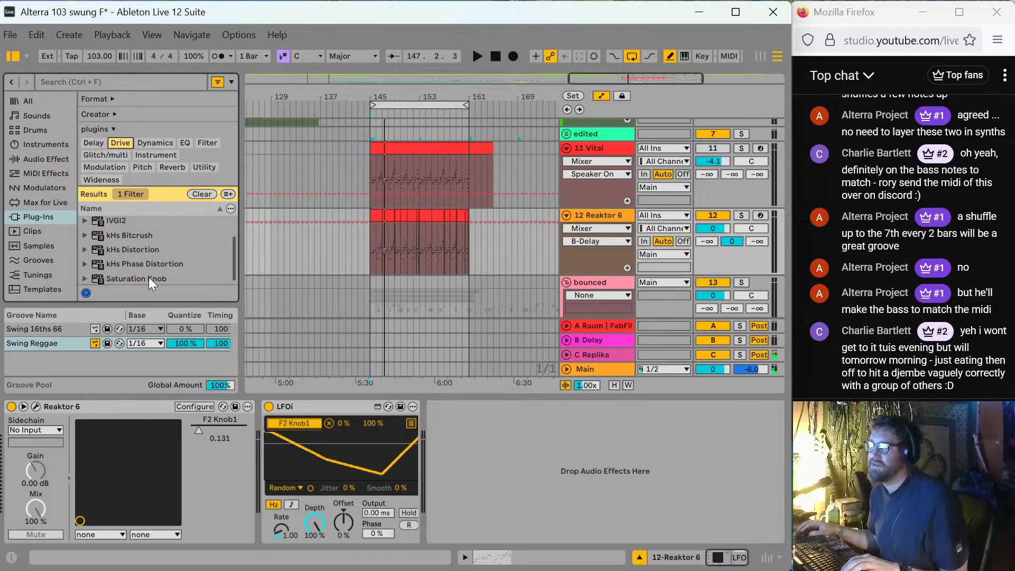
{"action": "left_click_drag", "start_coordinate": [148, 277], "coordinate": [573, 460]}
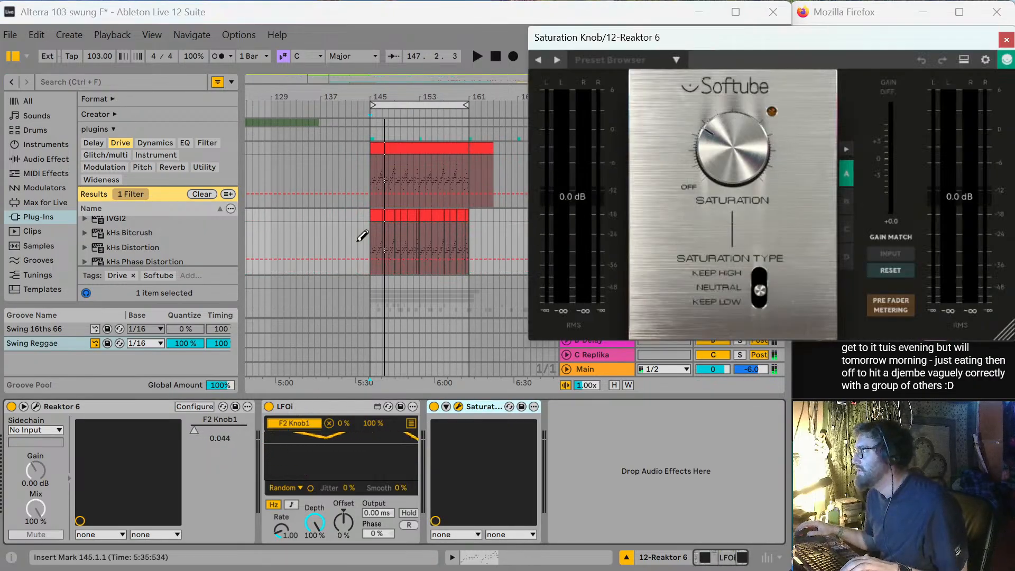
Lower the width of Razor's Filter 1 and close the Reaktor and Saturation Knob windows.
{"action": "left_click", "coordinate": [36, 407]}
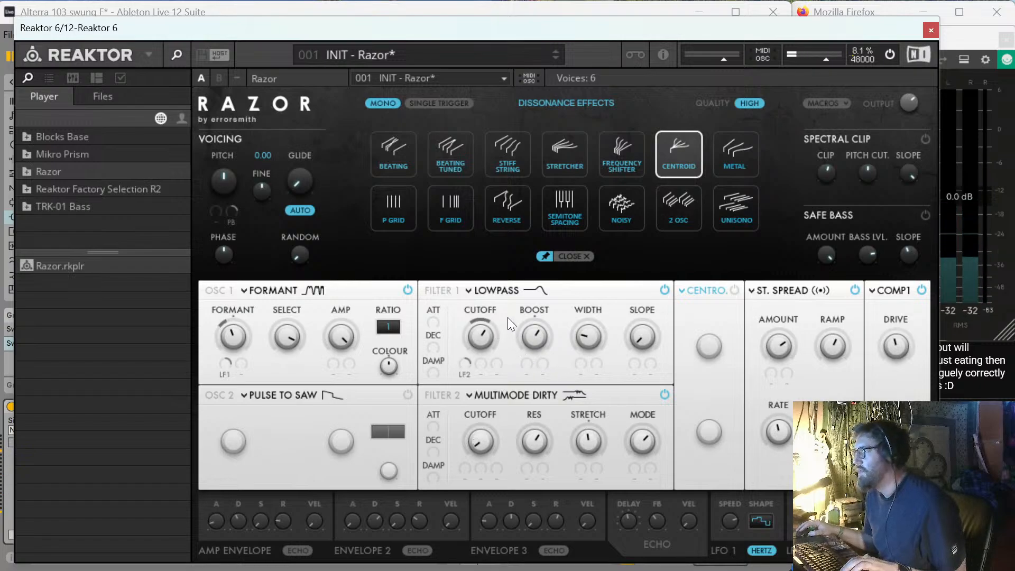
{"action": "left_click", "coordinate": [931, 30]}
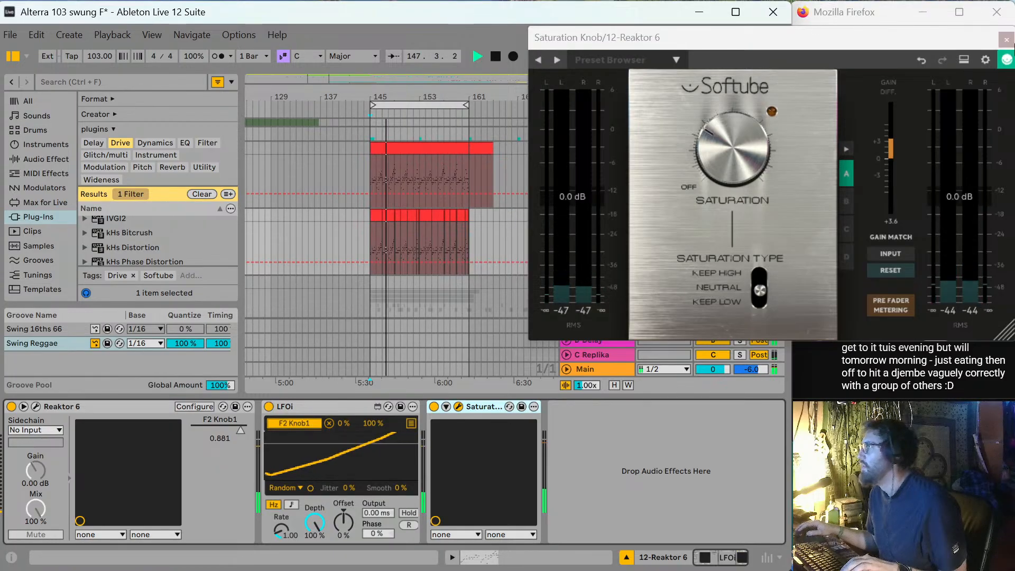
{"action": "left_click", "coordinate": [1007, 40]}
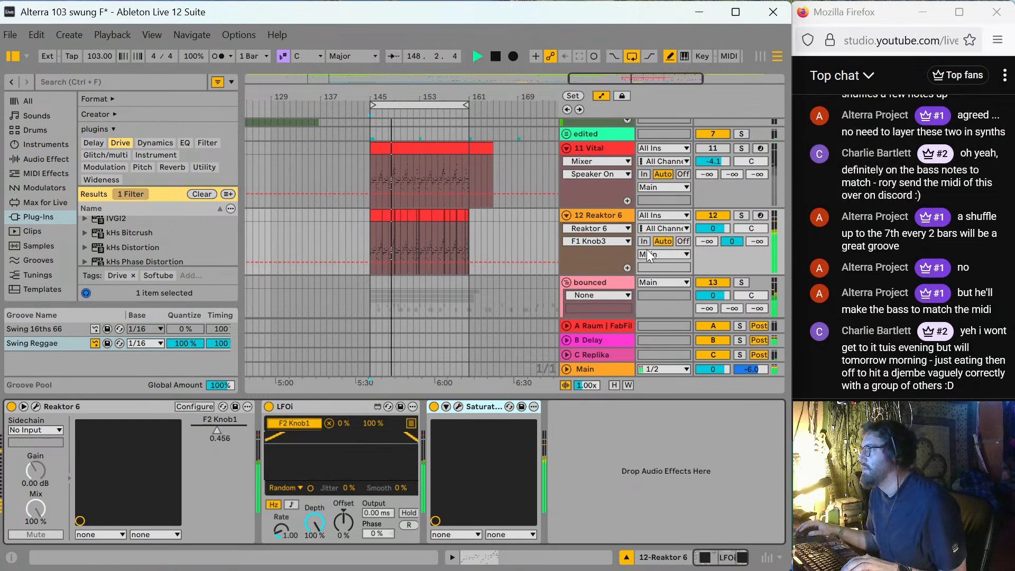
Lower the Reaktor 6 track's volume to -8.4 dB and reset its Delay send to minus infinity.
{"action": "left_click_drag", "start_coordinate": [713, 228], "coordinate": [713, 243]}
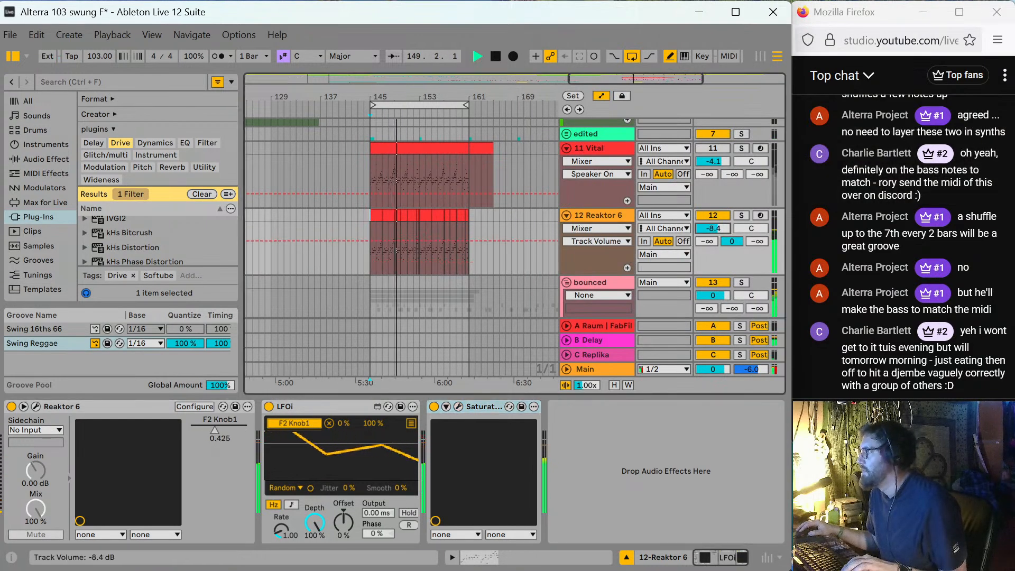
{"action": "key", "text": "space"}
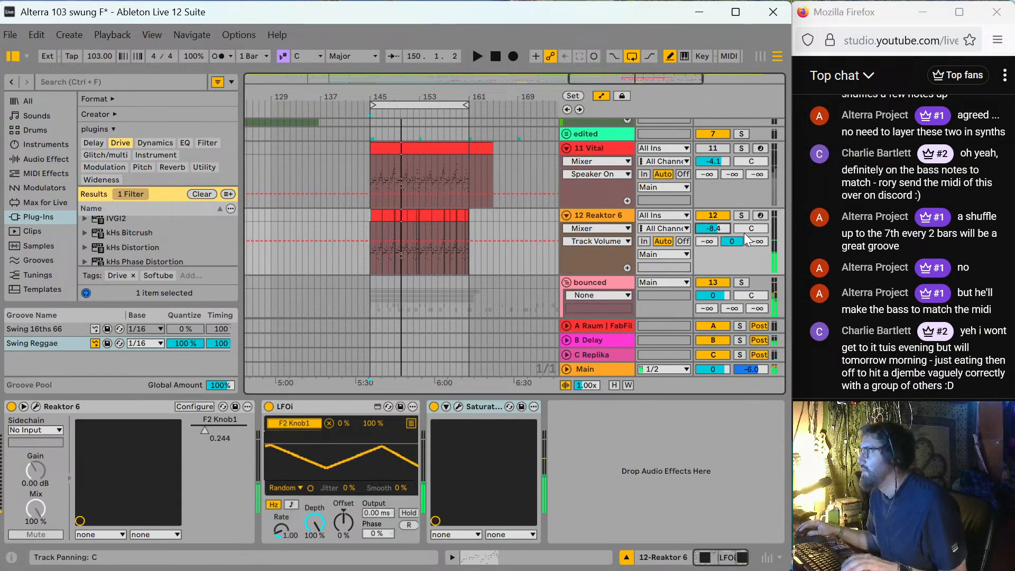
{"action": "double_click", "coordinate": [734, 243]}
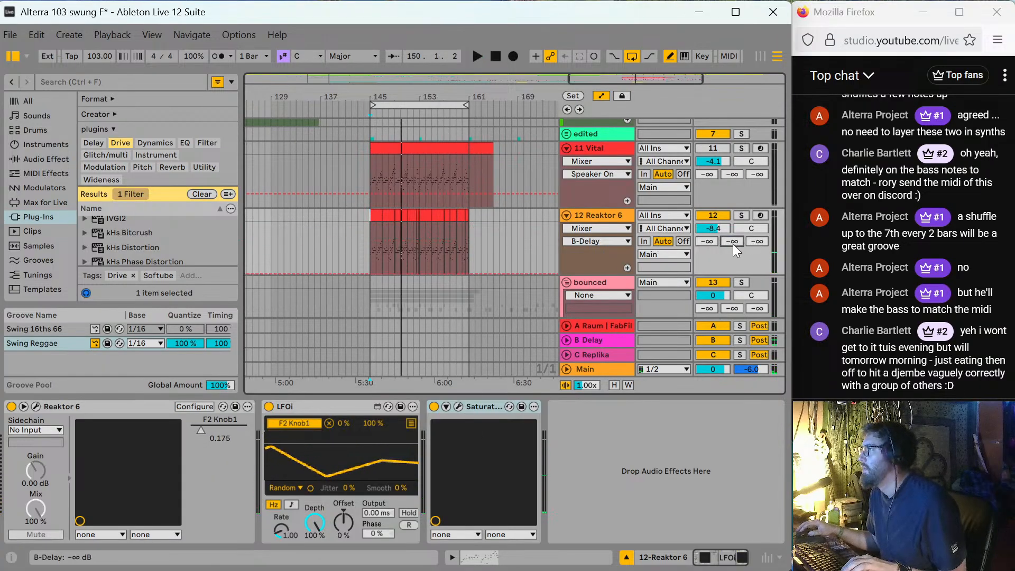
Audition the Reaktor 6 track with its Replika send at 0 dB and reset the send to minus infinity.
{"action": "double_click", "coordinate": [757, 241]}
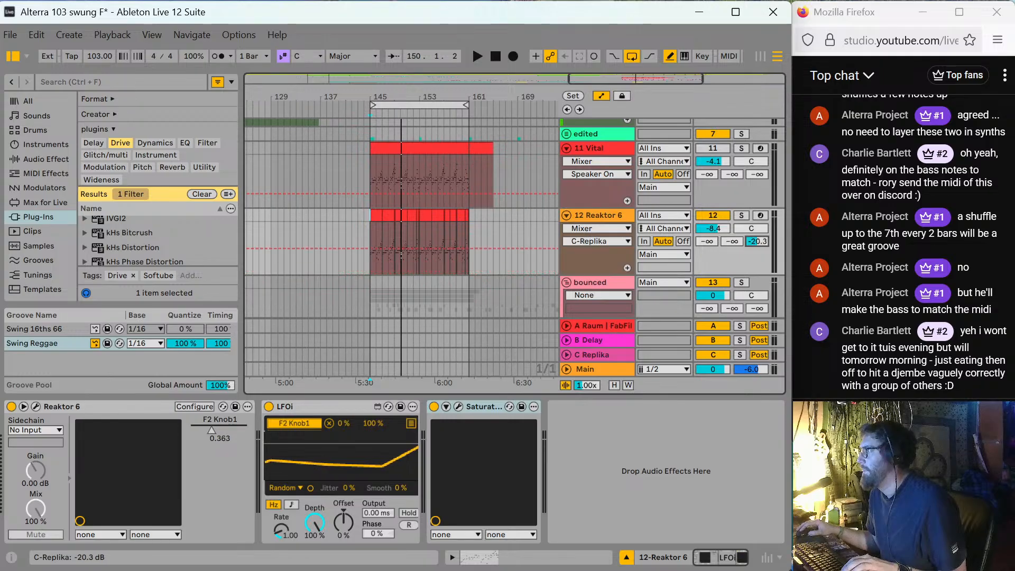
{"action": "key", "text": "space"}
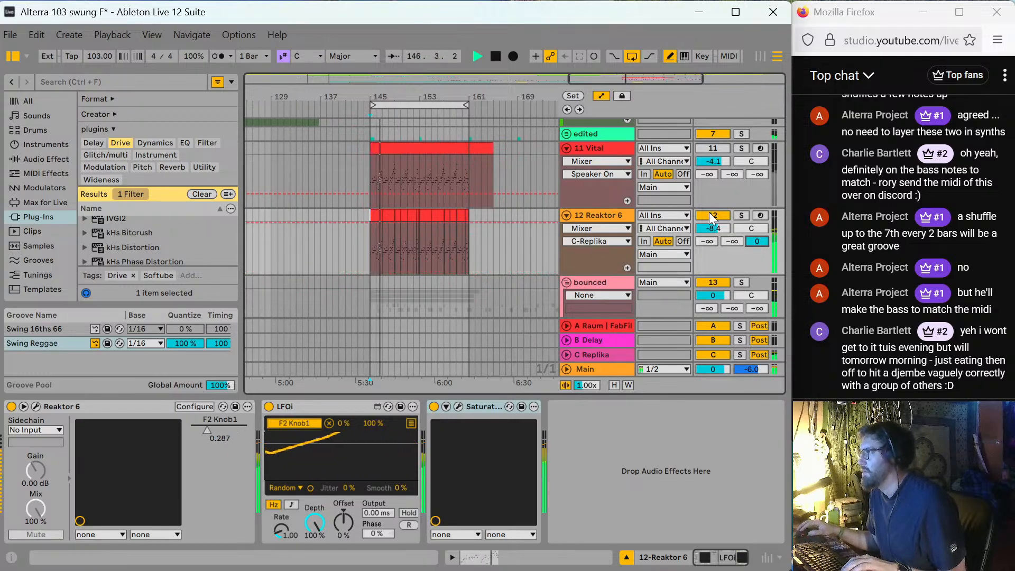
{"action": "double_click", "coordinate": [760, 241]}
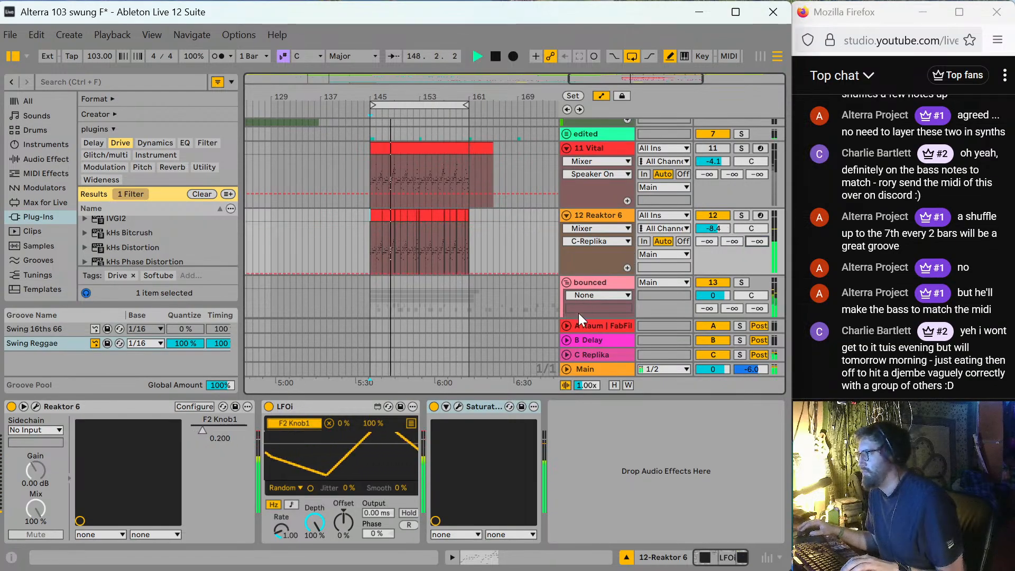
Raise return B's Delay feedback to 61 %, and try the Reaktor 6 track's Delay send at 0 dB before lowering it fully.
{"action": "left_click", "coordinate": [592, 338]}
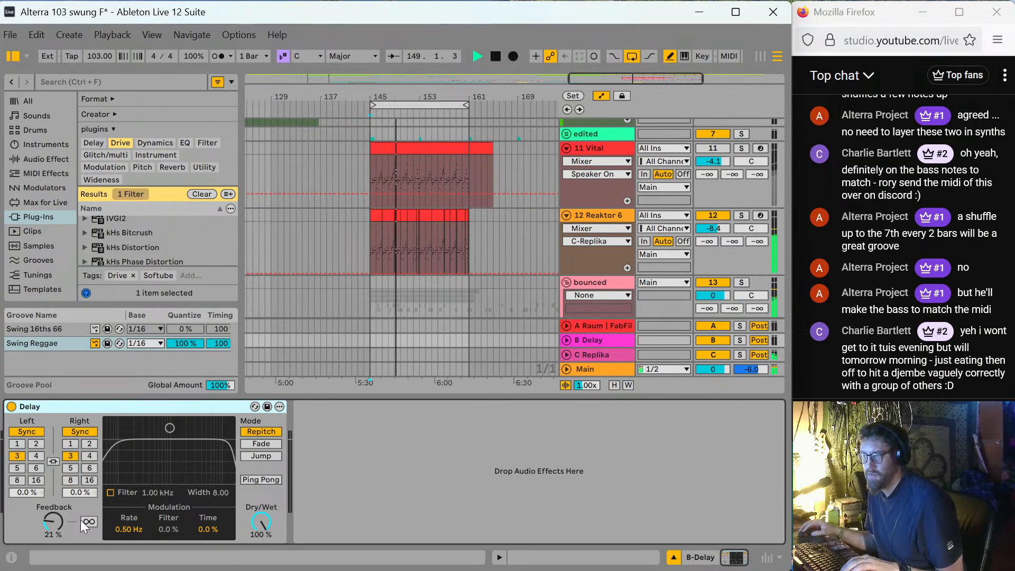
{"action": "left_click_drag", "start_coordinate": [53, 521], "coordinate": [52, 479]}
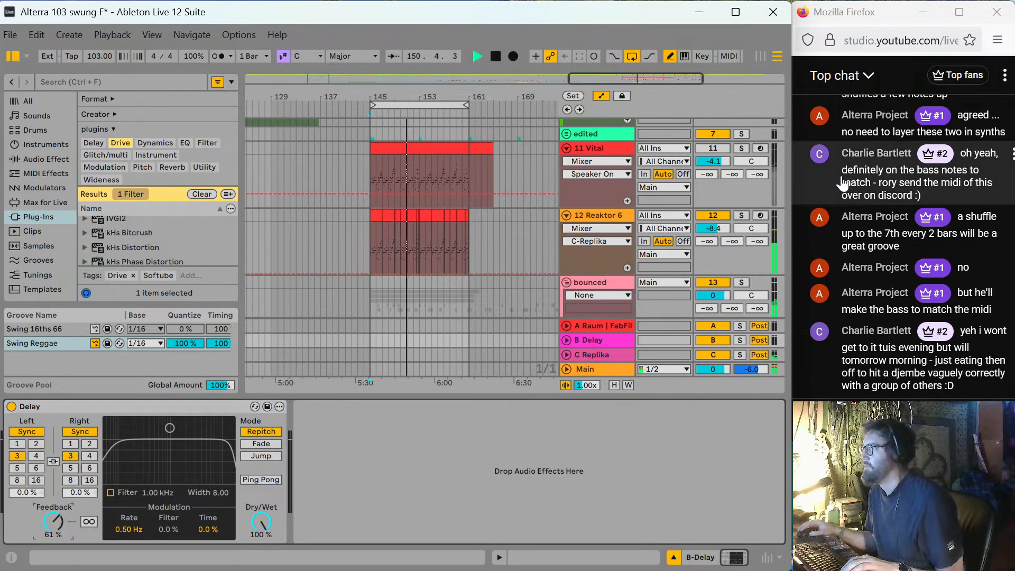
{"action": "left_click_drag", "start_coordinate": [730, 241], "coordinate": [729, 217]}
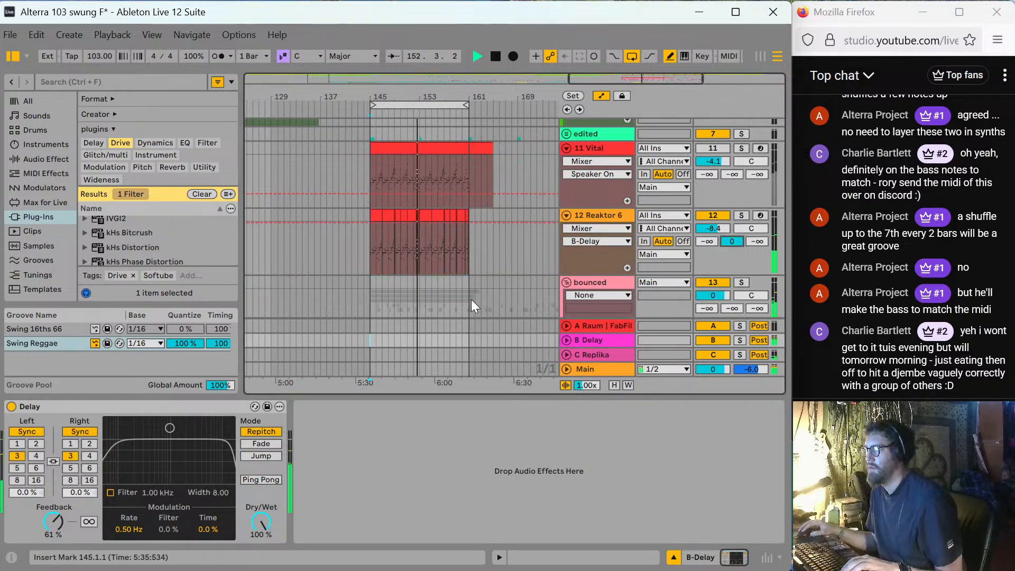
{"action": "left_click_drag", "start_coordinate": [732, 241], "coordinate": [732, 275]}
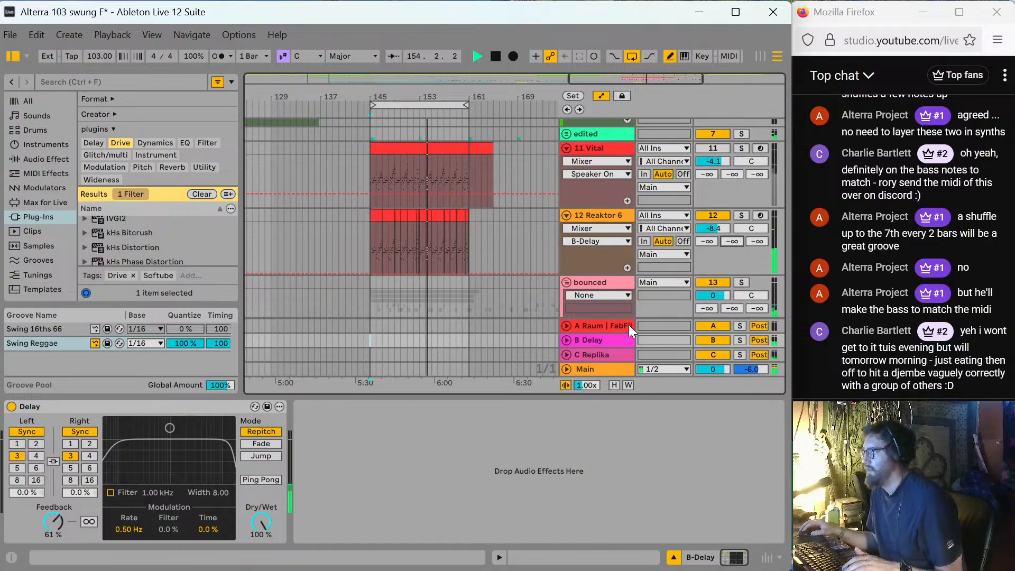
Stop playback and delete the Delay device from return track B.
{"action": "key", "text": "space"}
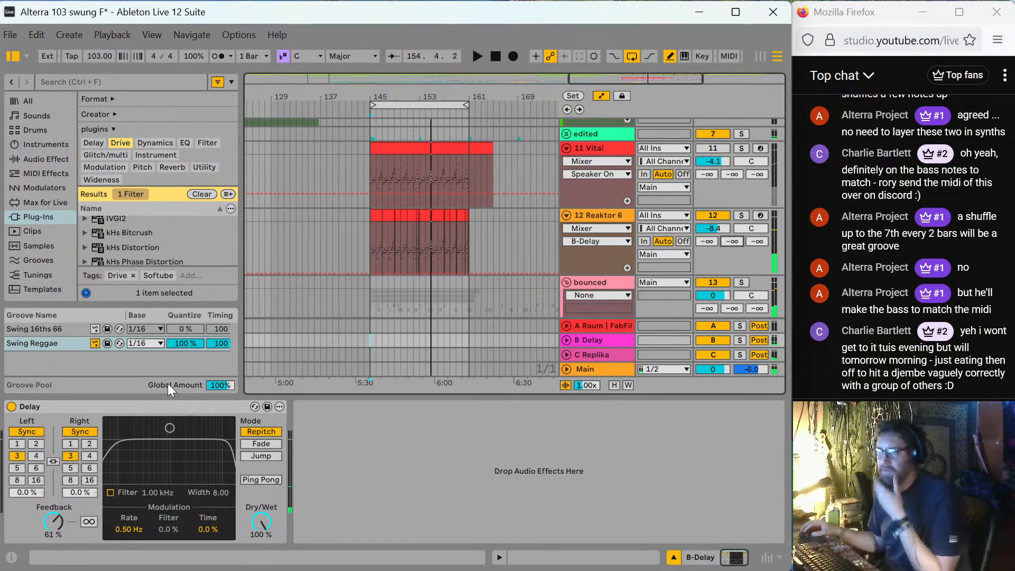
{"action": "left_click", "coordinate": [187, 408]}
{"action": "key", "text": "Delete"}
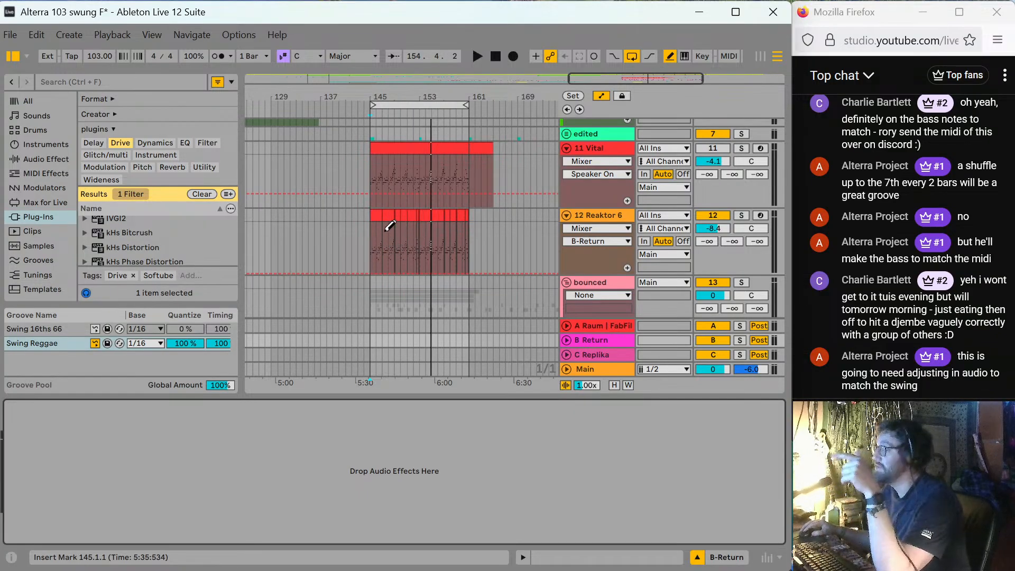
Turn off Draw mode and select the first clip on the Reaktor 6 track.
{"action": "key", "text": "b"}
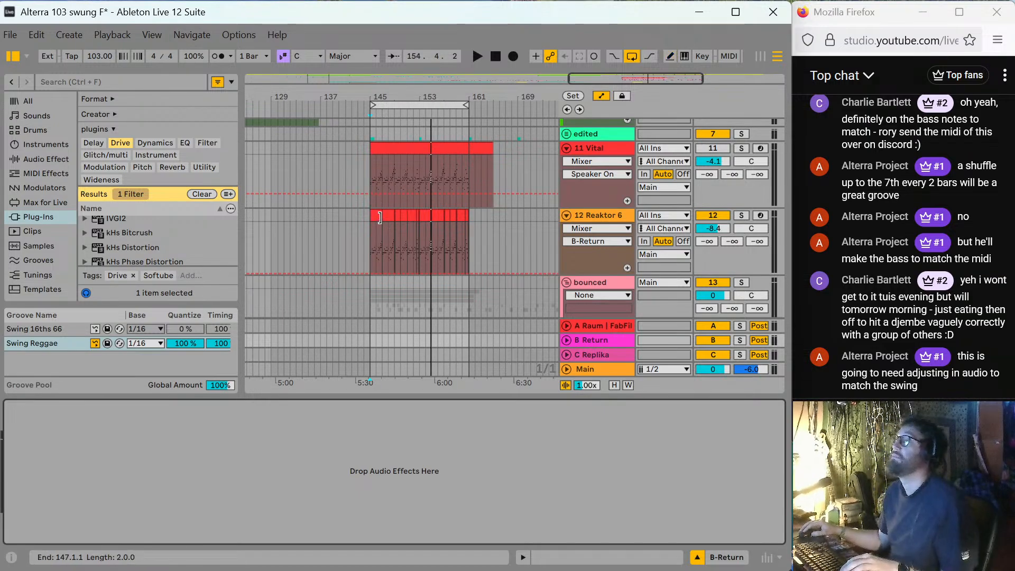
{"action": "left_click", "coordinate": [380, 217]}
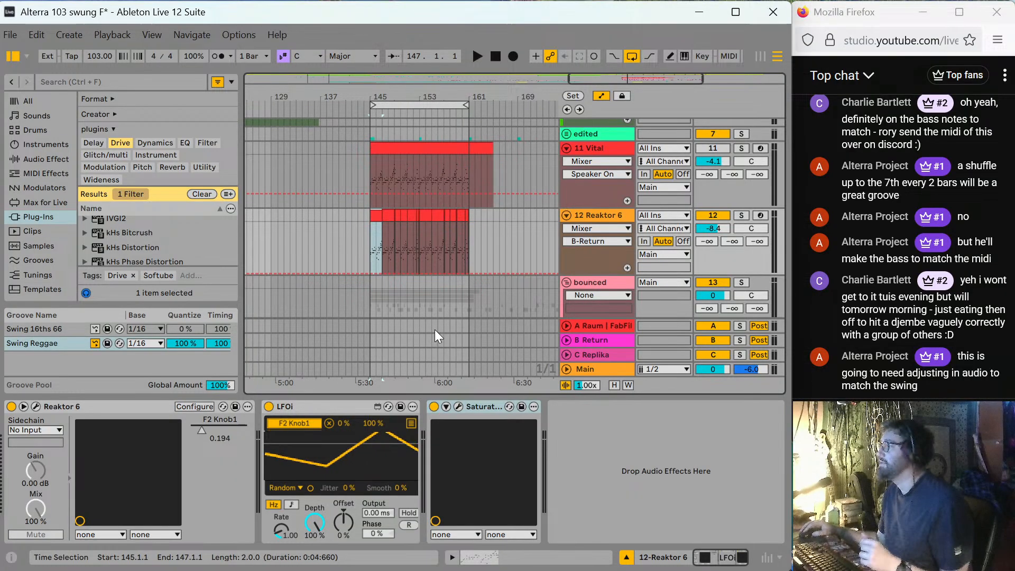
Set Razor's voicing pitch to -12.00, lower Filter 2's resonance, and close the Reaktor window.
{"action": "left_click", "coordinate": [36, 407]}
{"action": "left_click_drag", "start_coordinate": [215, 185], "coordinate": [218, 196]}
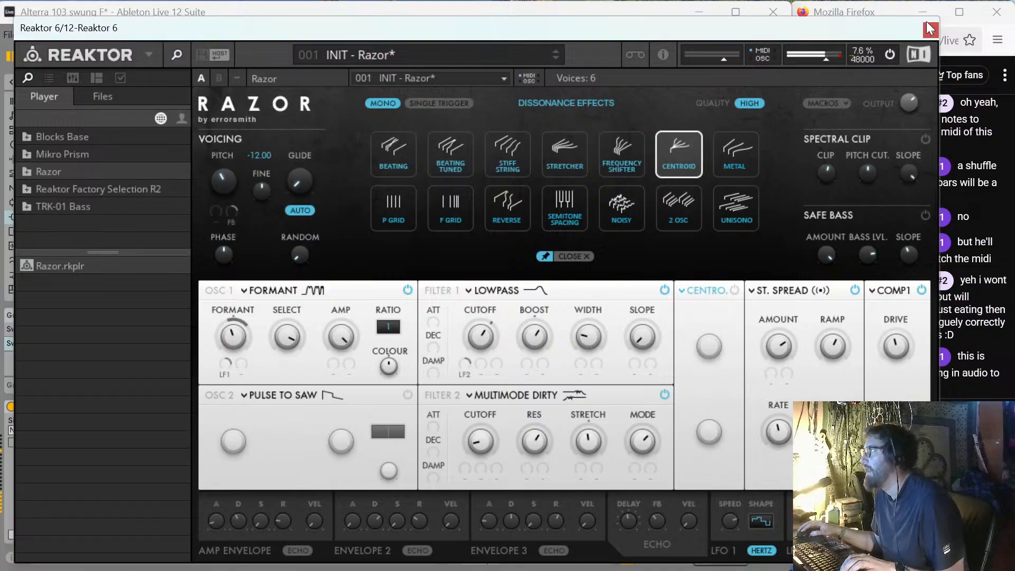
{"action": "left_click_drag", "start_coordinate": [535, 445], "coordinate": [542, 467]}
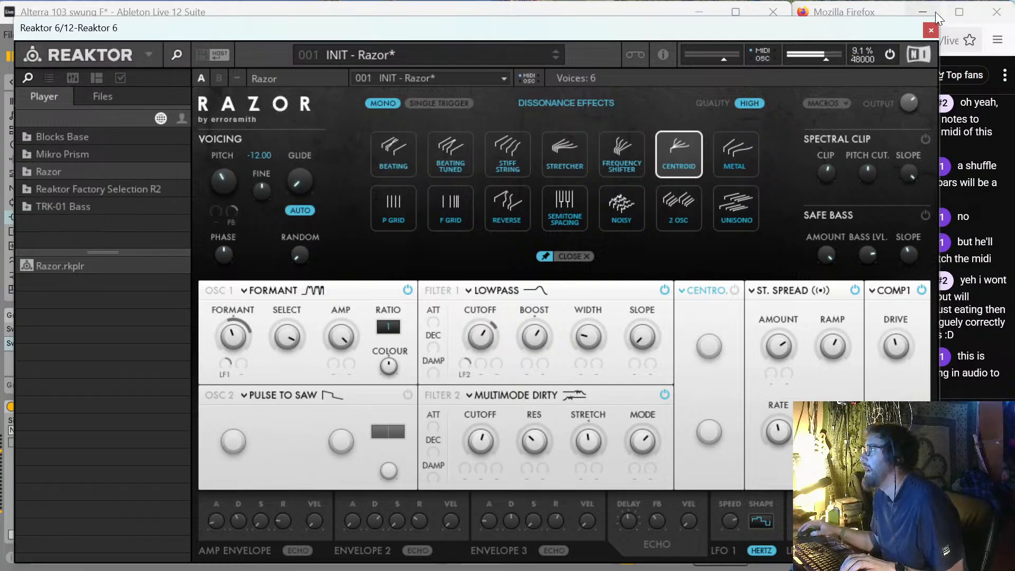
{"action": "left_click", "coordinate": [930, 29]}
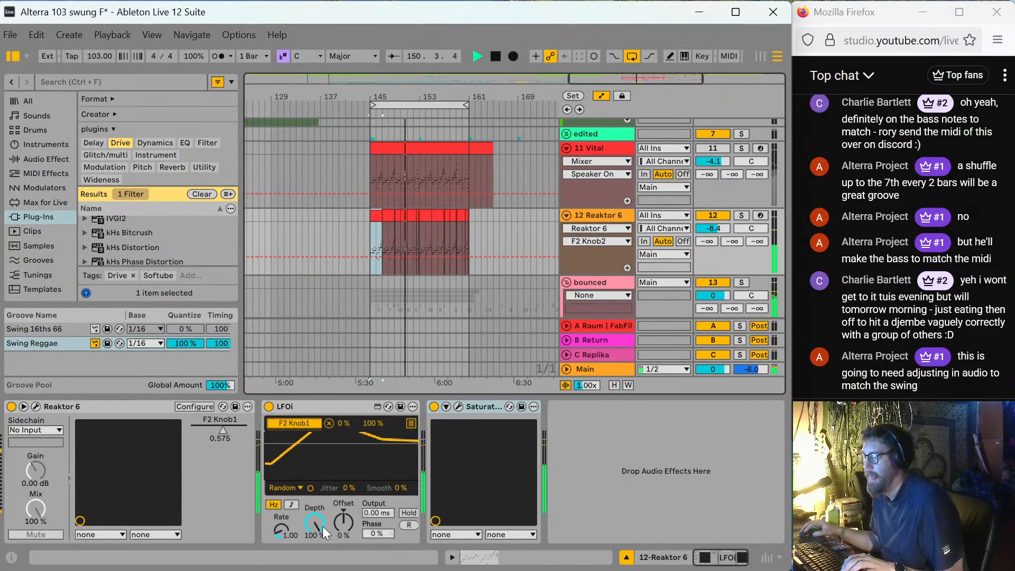
Set the LFOi rate to 1.94 Hz and stop playback.
{"action": "mouse_move", "coordinate": [279, 535]}
{"action": "left_mouse_down"}
{"action": "mouse_move", "coordinate": [279, 521]}
{"action": "mouse_move", "coordinate": [283, 538]}
{"action": "left_mouse_up"}
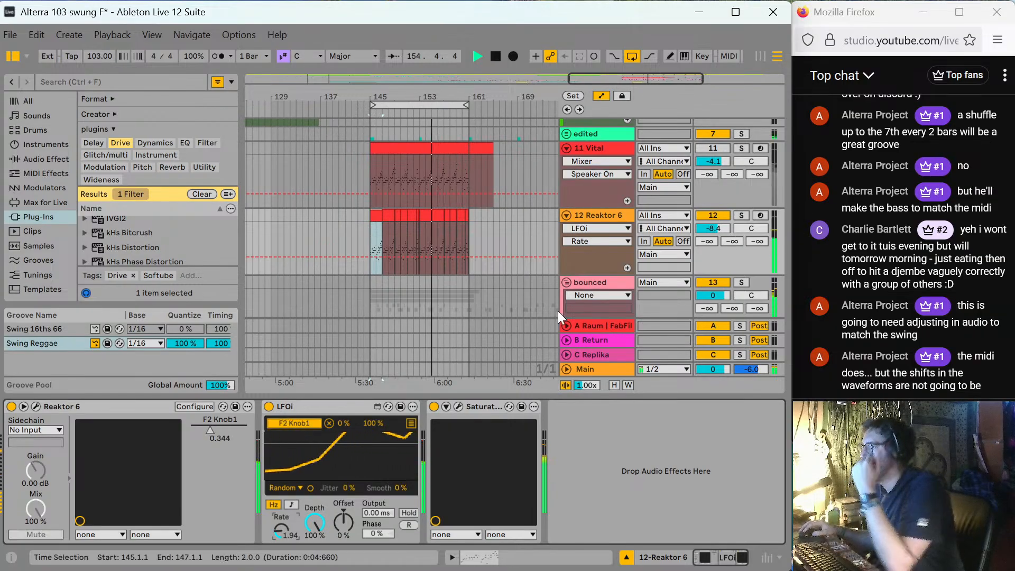
{"action": "key", "text": "space"}
Find Outer Space 2 among the delay plug-ins and load it on return track B.
{"action": "left_click", "coordinate": [93, 143]}
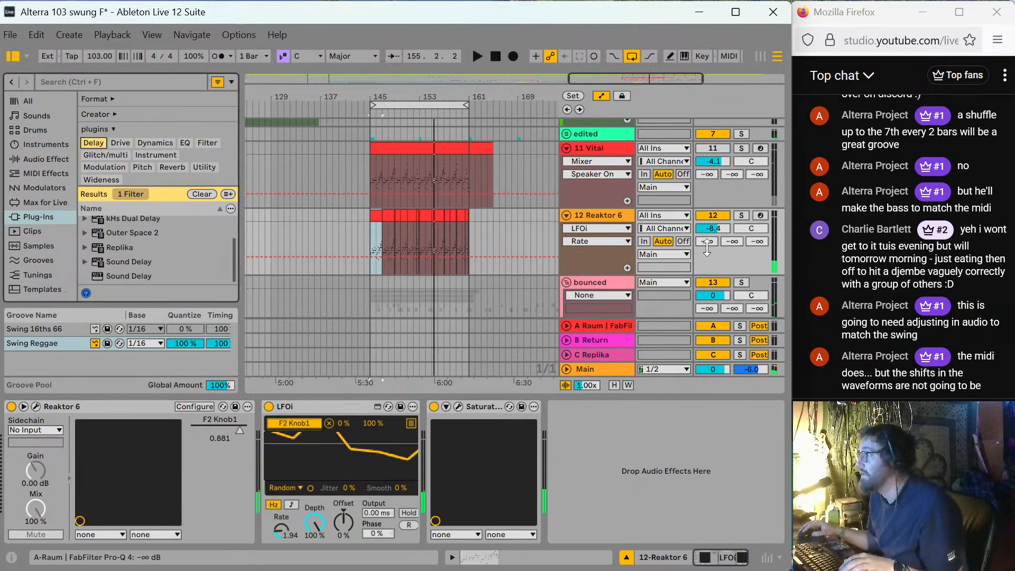
{"action": "left_click", "coordinate": [619, 341]}
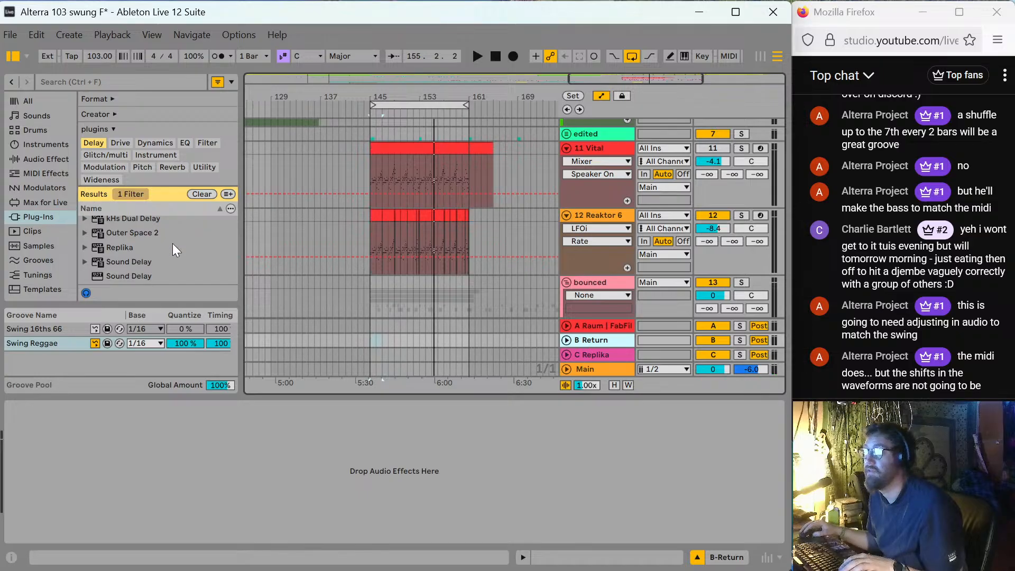
{"action": "scroll", "coordinate": [172, 252], "scroll_direction": "up", "scroll_amount": 1}
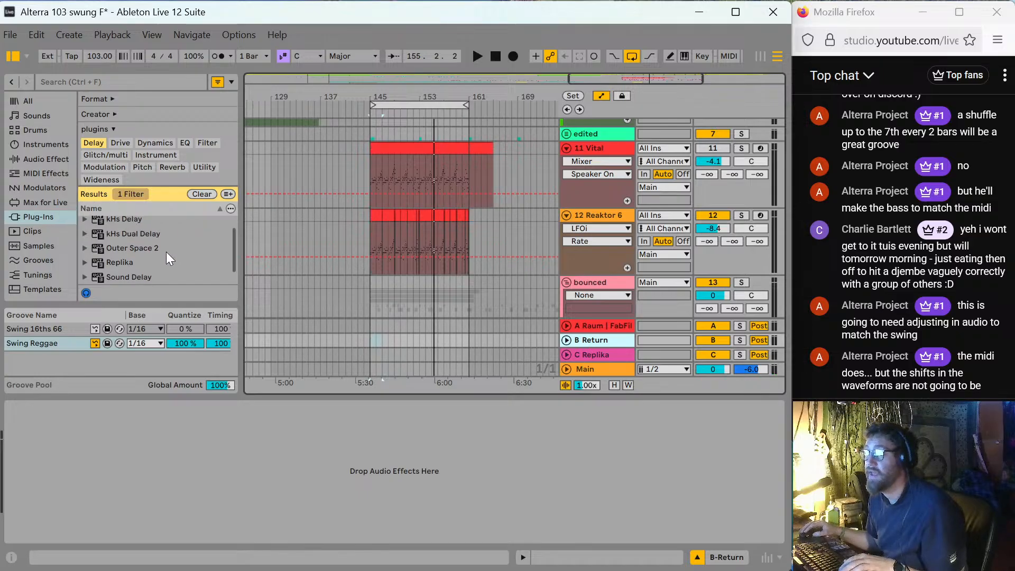
{"action": "left_click_drag", "start_coordinate": [129, 249], "coordinate": [272, 420]}
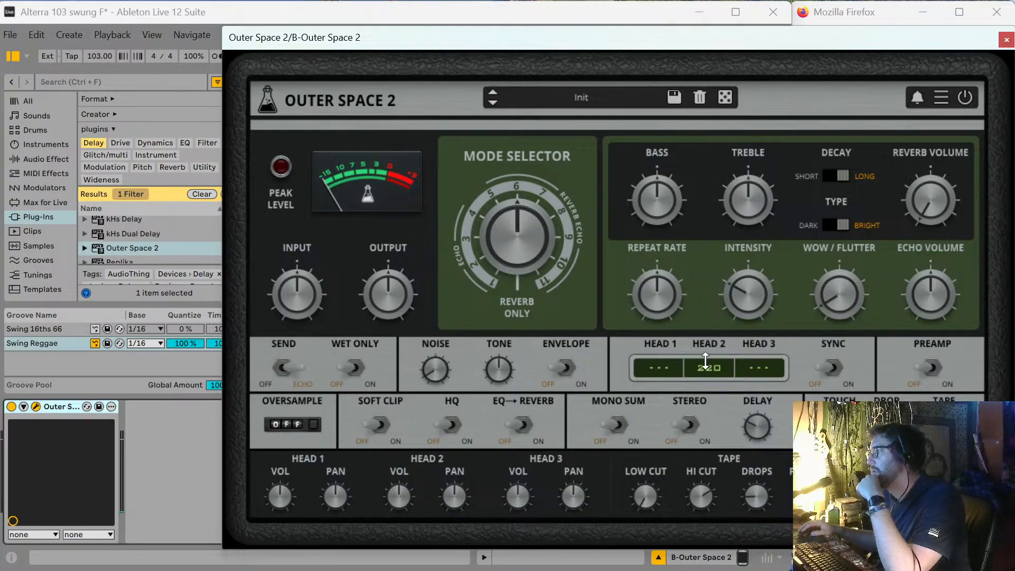
In Outer Space 2, enable Sync, Wet Only and Stereo, set head 2 to 1/16D, and close the plug-in window.
{"action": "left_click", "coordinate": [830, 367]}
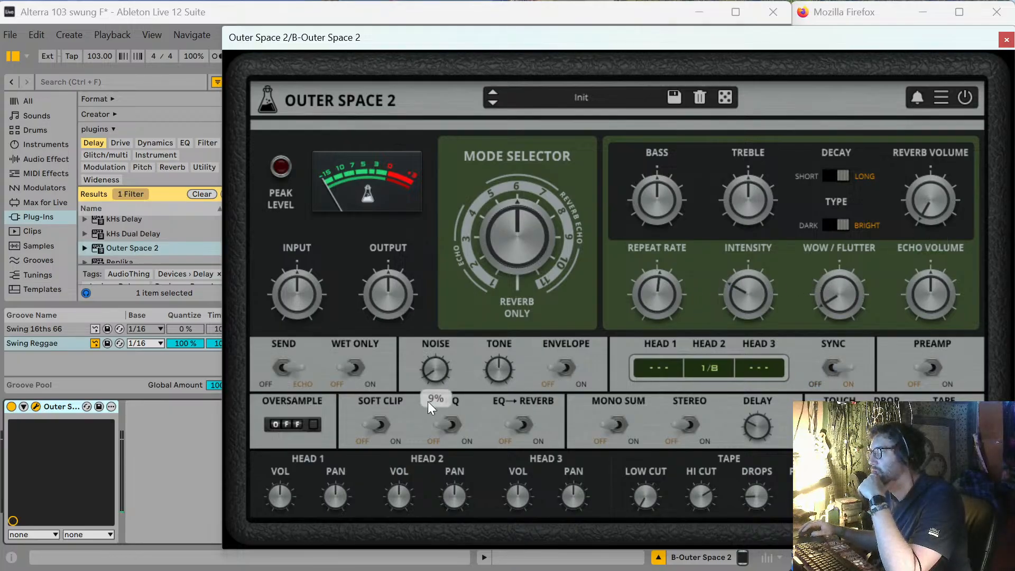
{"action": "left_click", "coordinate": [354, 368]}
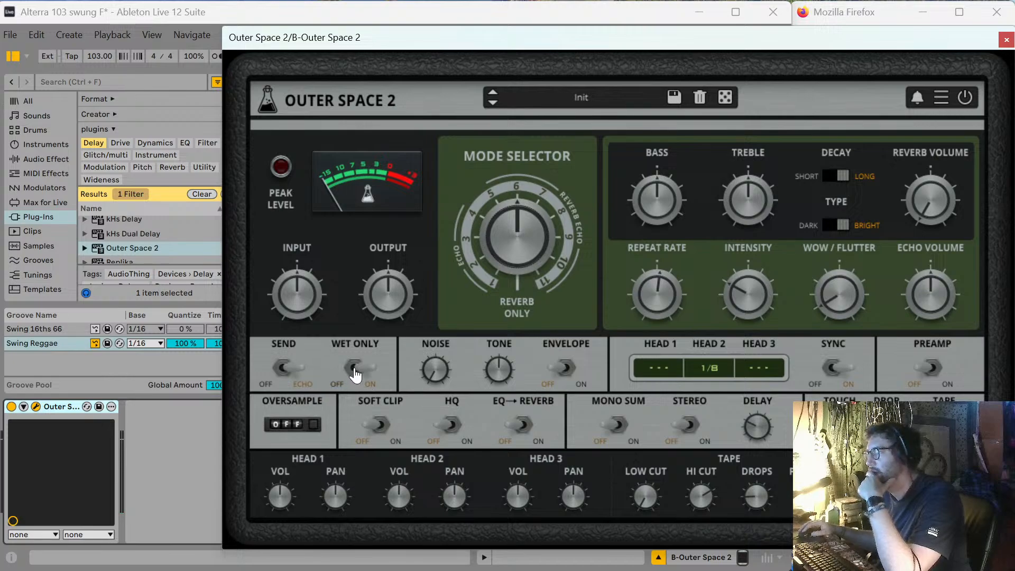
{"action": "left_click", "coordinate": [688, 423]}
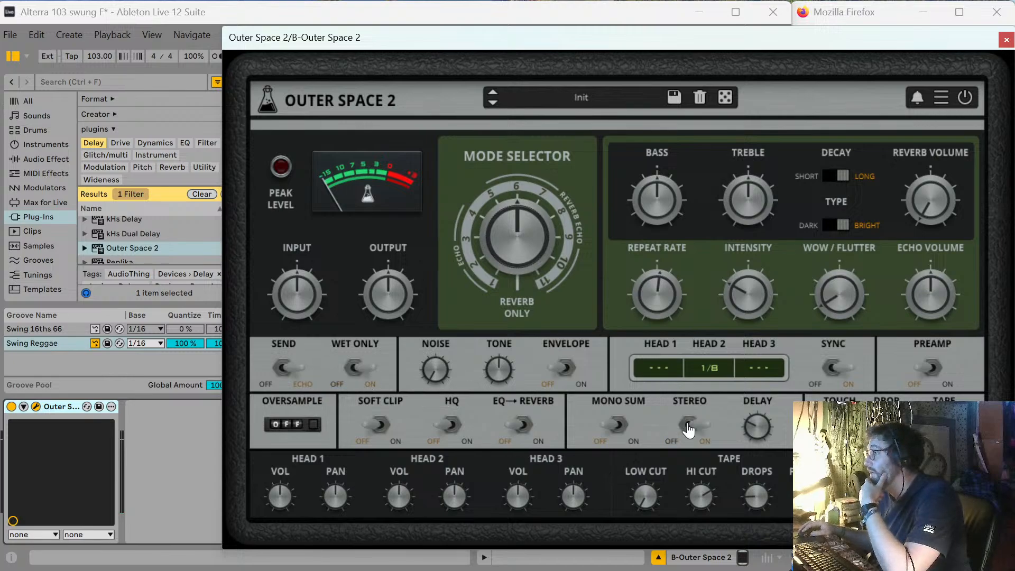
{"action": "left_click", "coordinate": [696, 366]}
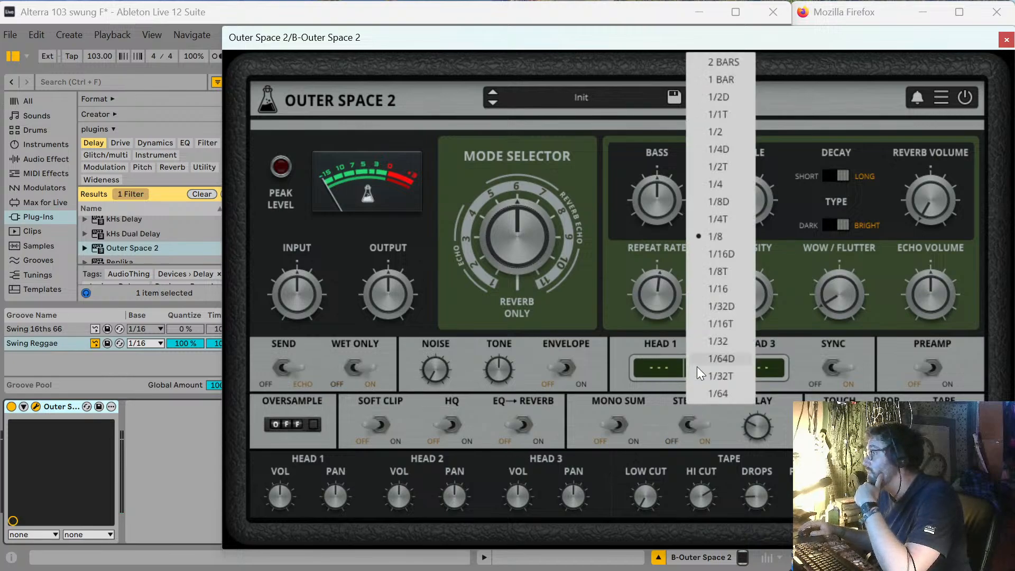
{"action": "left_click", "coordinate": [731, 258]}
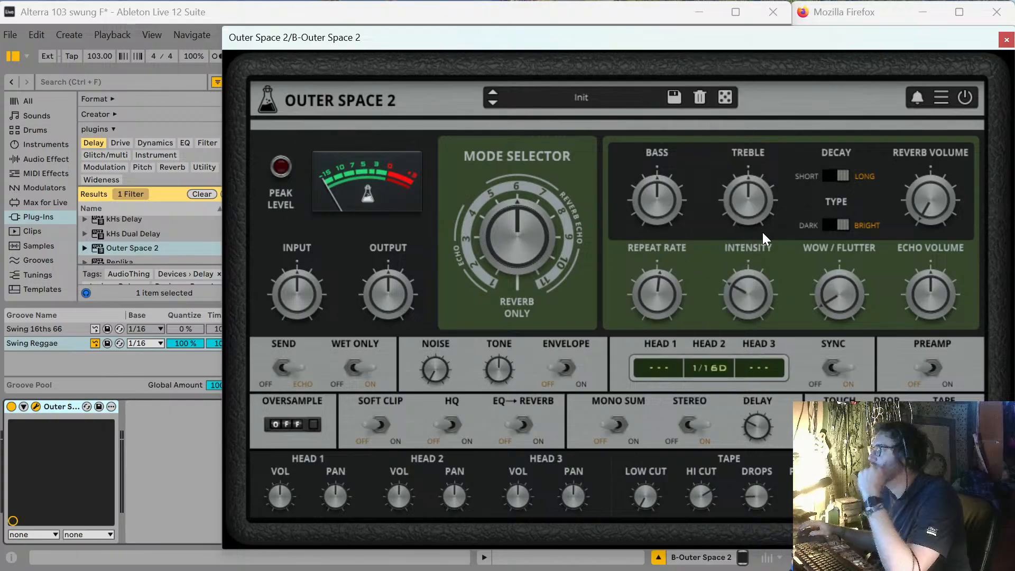
{"action": "left_click", "coordinate": [1006, 40]}
Set the Reaktor 6 track's send to return B to -3.0 dB, audition it, and hide the automation lanes.
{"action": "left_click_drag", "start_coordinate": [730, 241], "coordinate": [732, 225]}
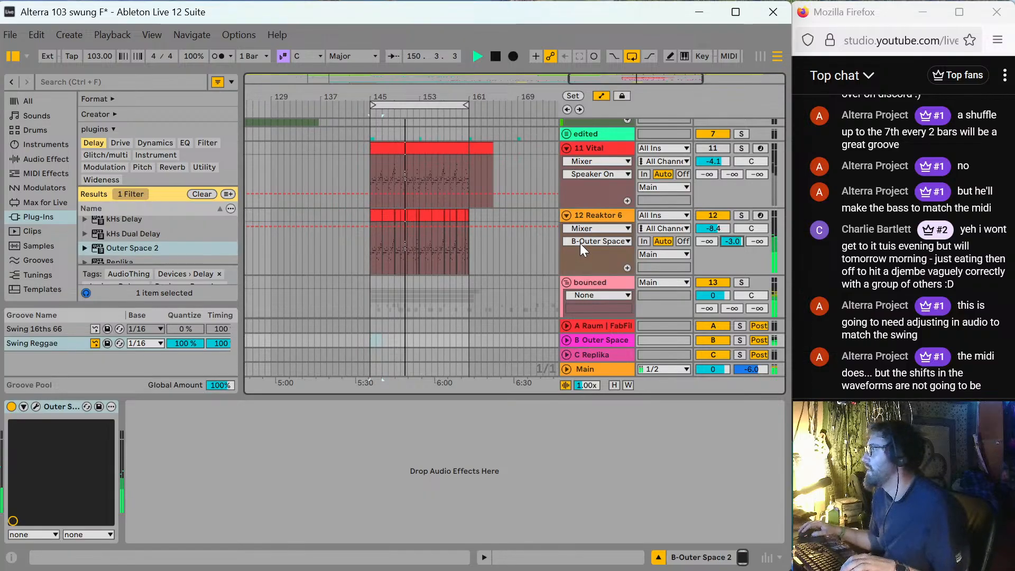
{"action": "key", "text": "space"}
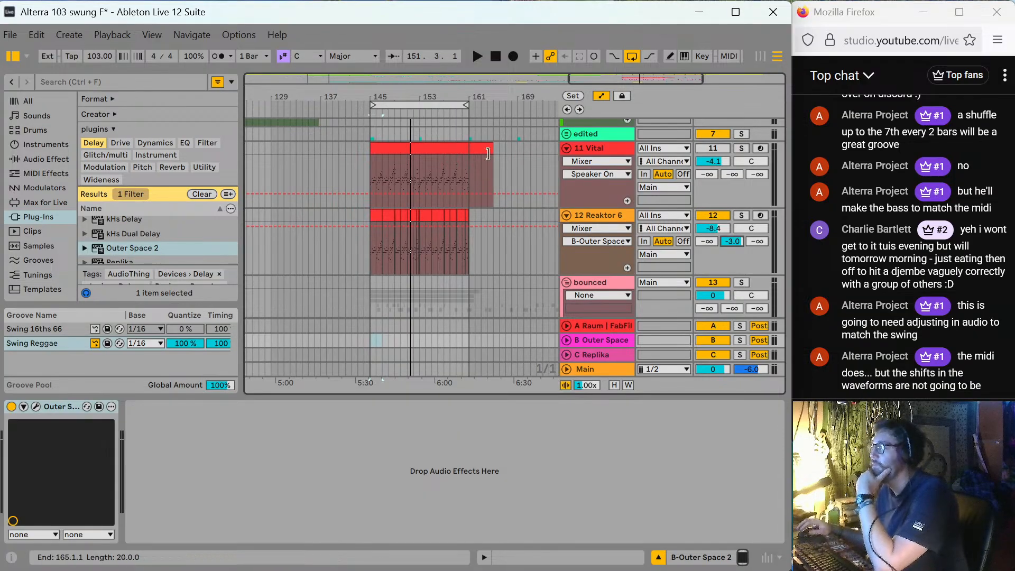
{"action": "left_click", "coordinate": [367, 249]}
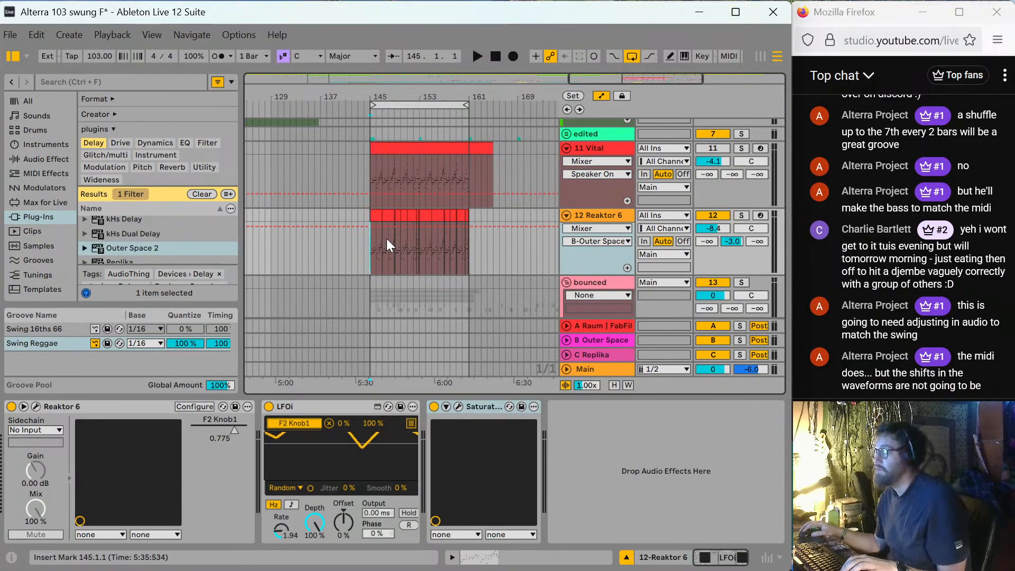
{"action": "key", "text": "a"}
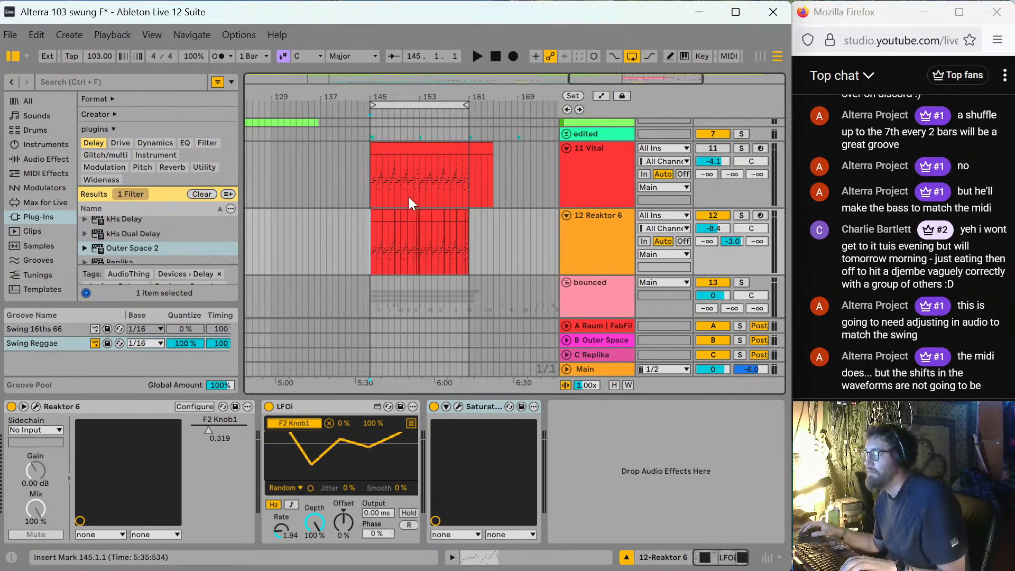
Select and audition the short Reaktor 6 clip from 149.1.1 to 149.1.3.
{"action": "left_click", "coordinate": [394, 244]}
{"action": "scroll", "coordinate": [393, 247], "scroll_direction": "up", "scroll_amount": 10}
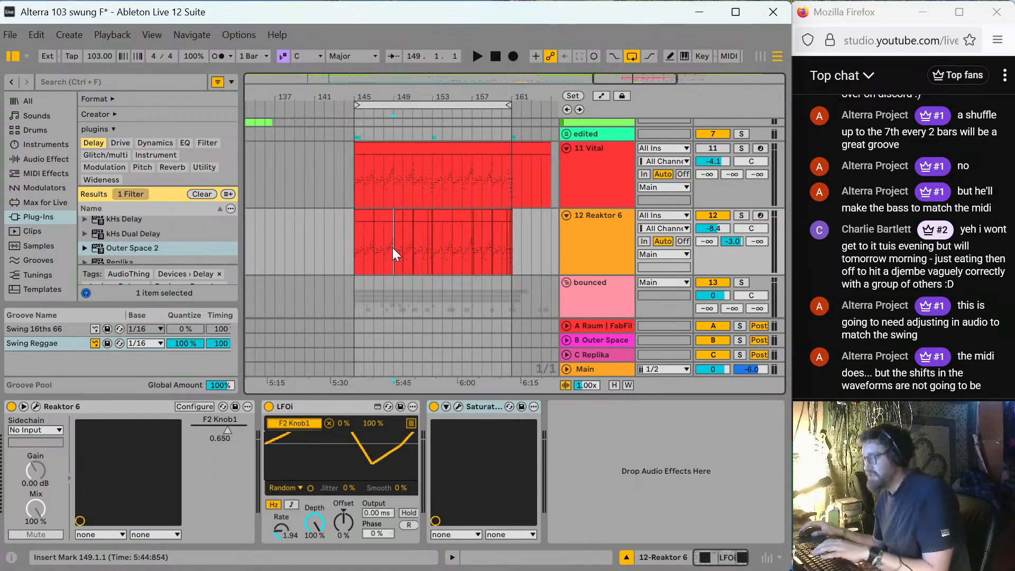
{"action": "scroll", "coordinate": [423, 212], "scroll_direction": "up", "scroll_amount": 5}
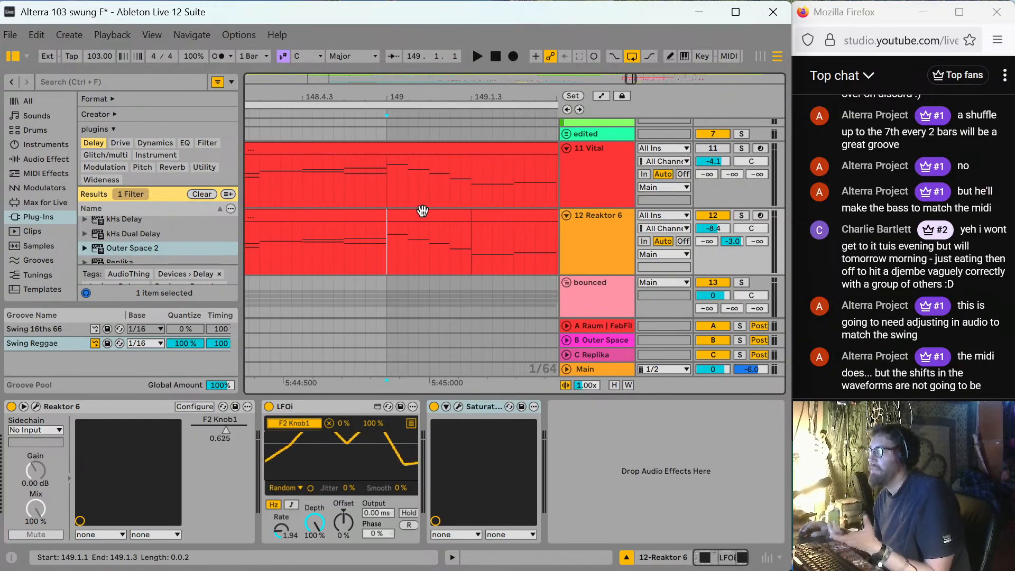
{"action": "left_click", "coordinate": [423, 211]}
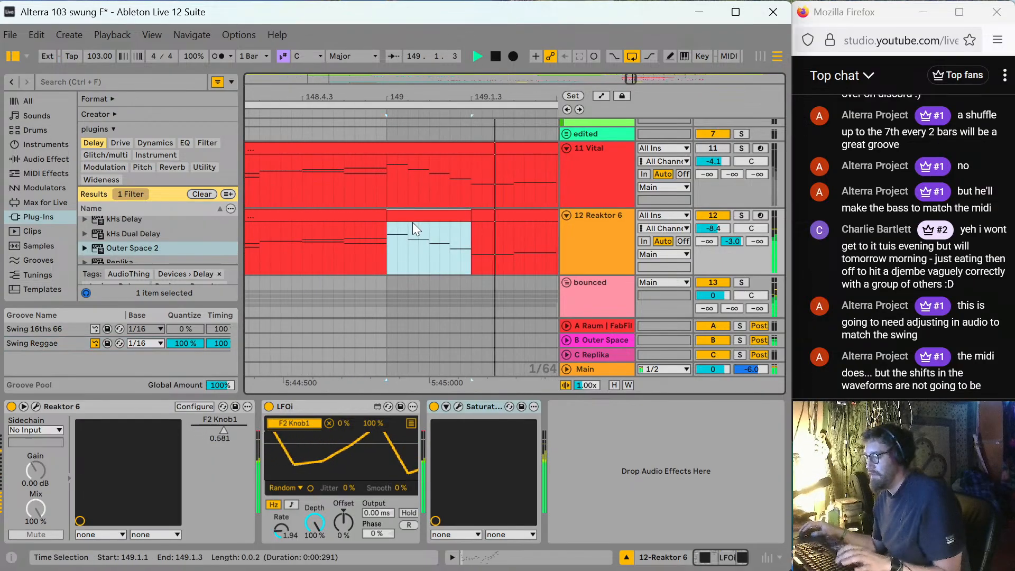
{"action": "scroll", "coordinate": [407, 223], "scroll_direction": "down", "scroll_amount": 2}
{"action": "scroll", "coordinate": [405, 224], "scroll_direction": "down", "scroll_amount": 6}
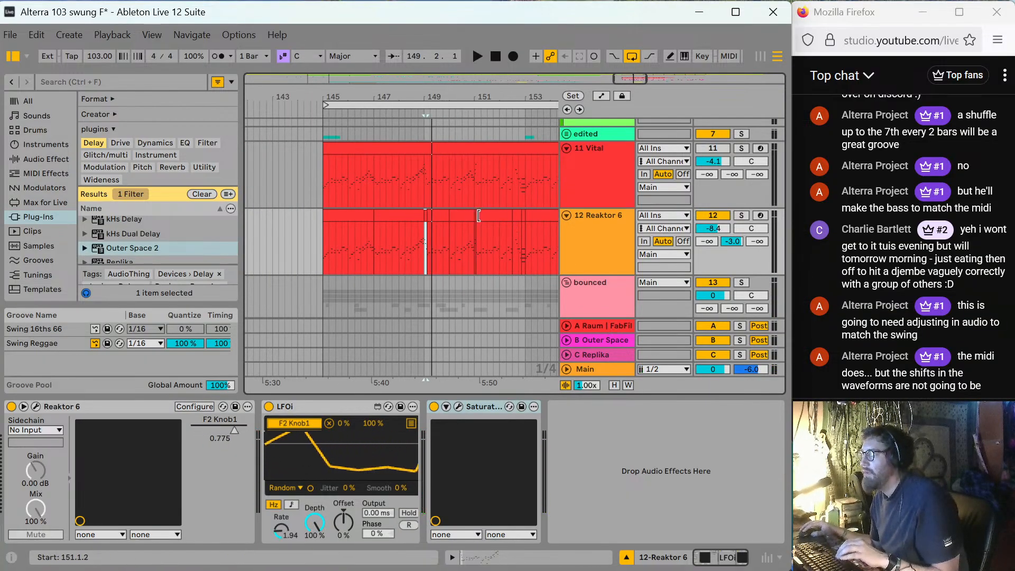
Select and audition the short Reaktor 6 clip from 151.1.1 to 151.1.2.
{"action": "left_click_drag", "start_coordinate": [475, 216], "coordinate": [514, 225]}
{"action": "scroll", "coordinate": [506, 223], "scroll_direction": "up", "scroll_amount": 5}
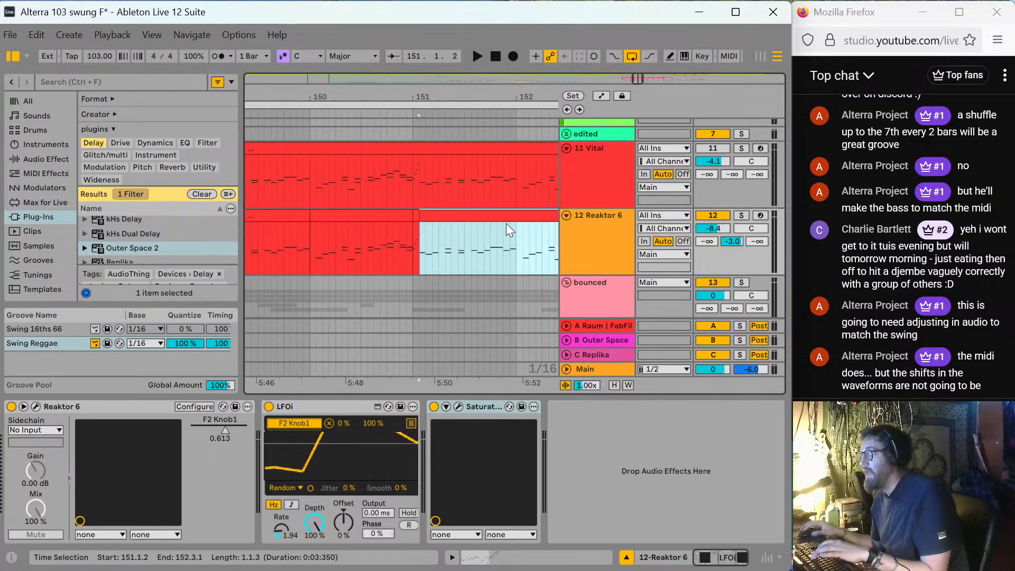
{"action": "left_click", "coordinate": [412, 222]}
{"action": "scroll", "coordinate": [407, 222], "scroll_direction": "up", "scroll_amount": 5}
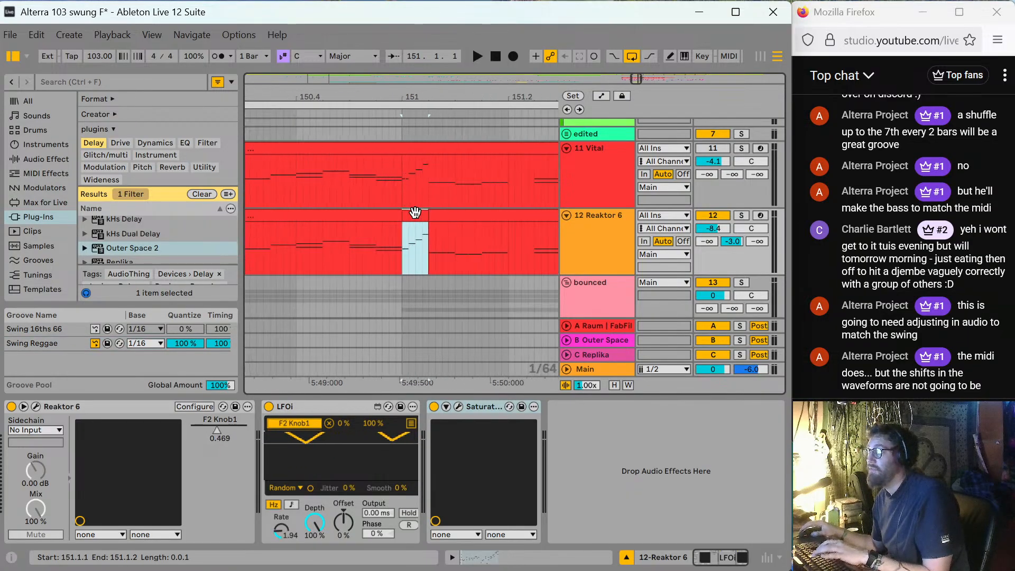
{"action": "key", "text": "space"}
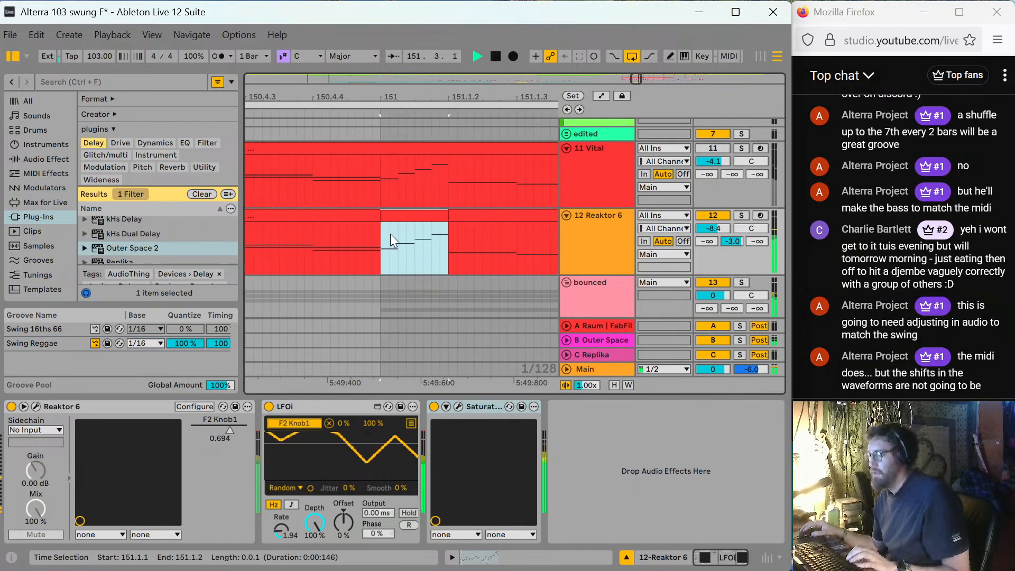
{"action": "scroll", "coordinate": [453, 206], "scroll_direction": "down", "scroll_amount": 8}
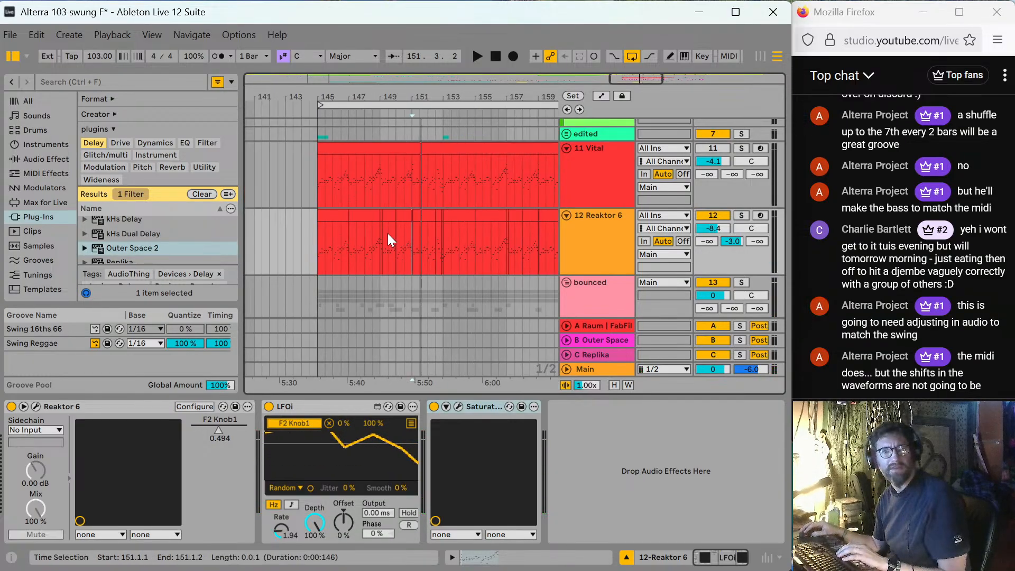
{"action": "scroll", "coordinate": [459, 246], "scroll_direction": "down", "scroll_amount": 4}
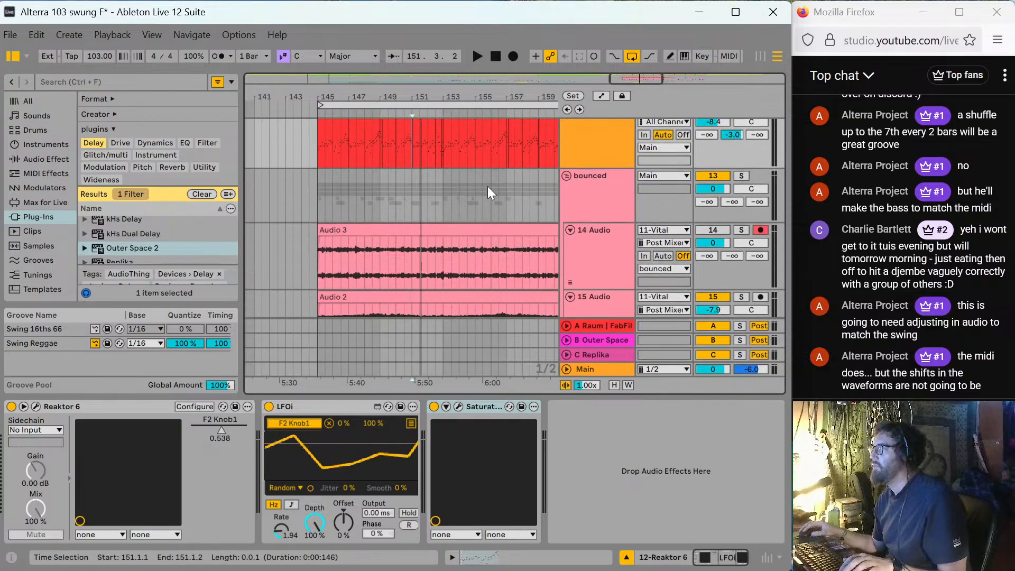
Play from bar 145, set Razor's voicing pitch to -24.00, and close the Reaktor window.
{"action": "left_click", "coordinate": [319, 144]}
{"action": "key", "text": "space"}
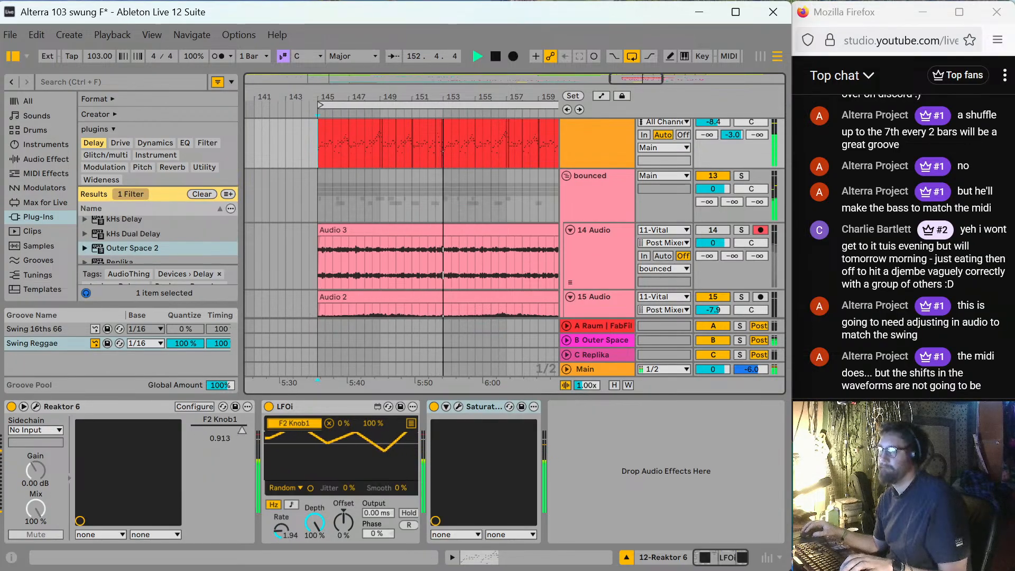
{"action": "left_click", "coordinate": [36, 406]}
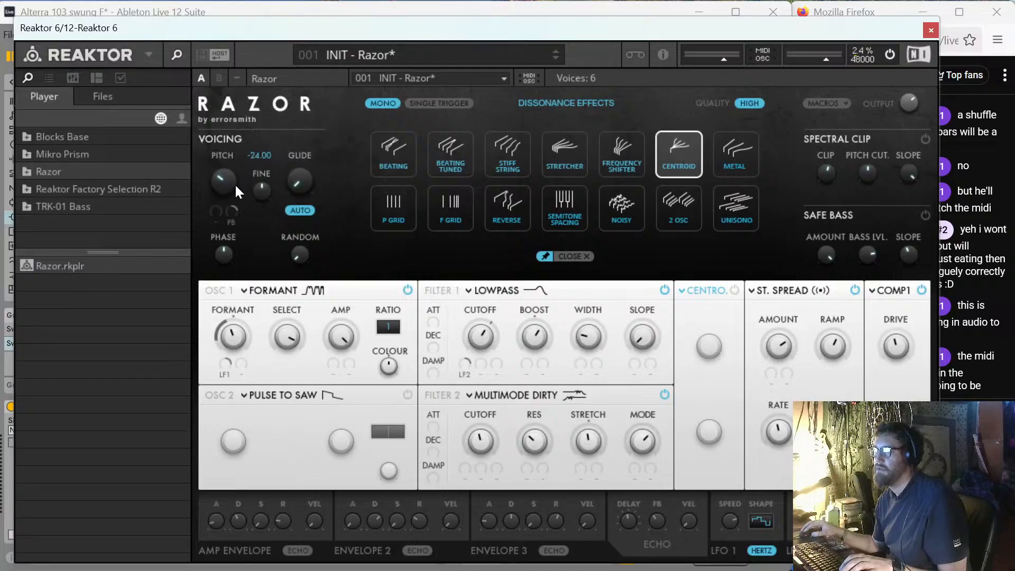
{"action": "left_click_drag", "start_coordinate": [236, 185], "coordinate": [236, 187]}
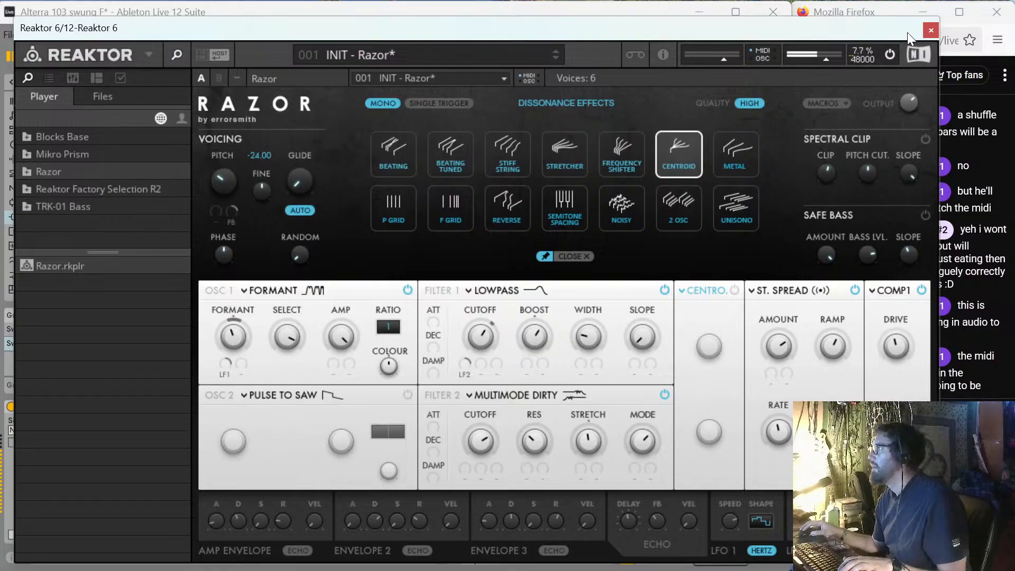
{"action": "left_click", "coordinate": [928, 29]}
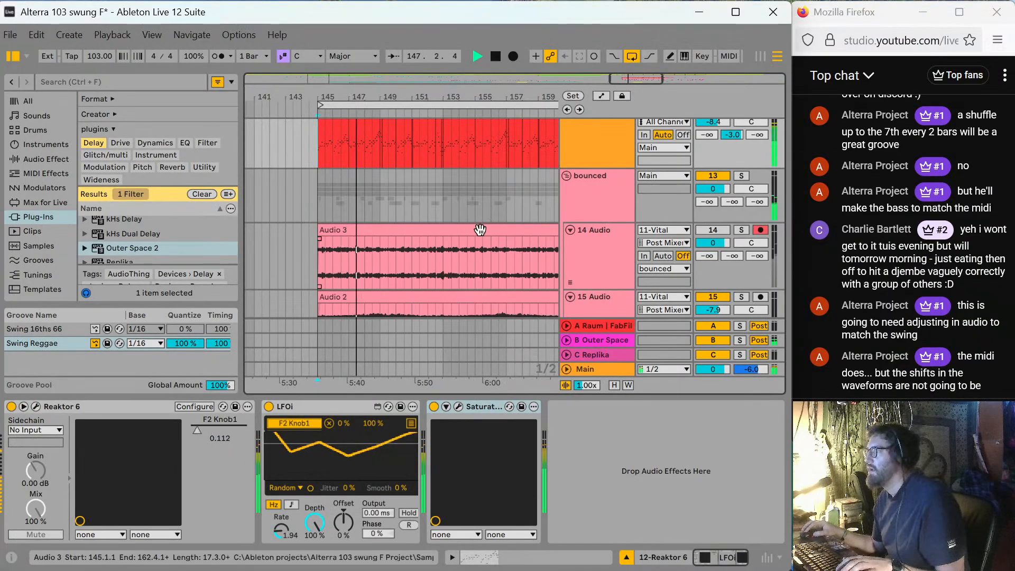
Try Razor's Pulse to Saw oscillator 2, switch it back off, close the Reaktor window, and stop playback.
{"action": "left_click", "coordinate": [37, 407]}
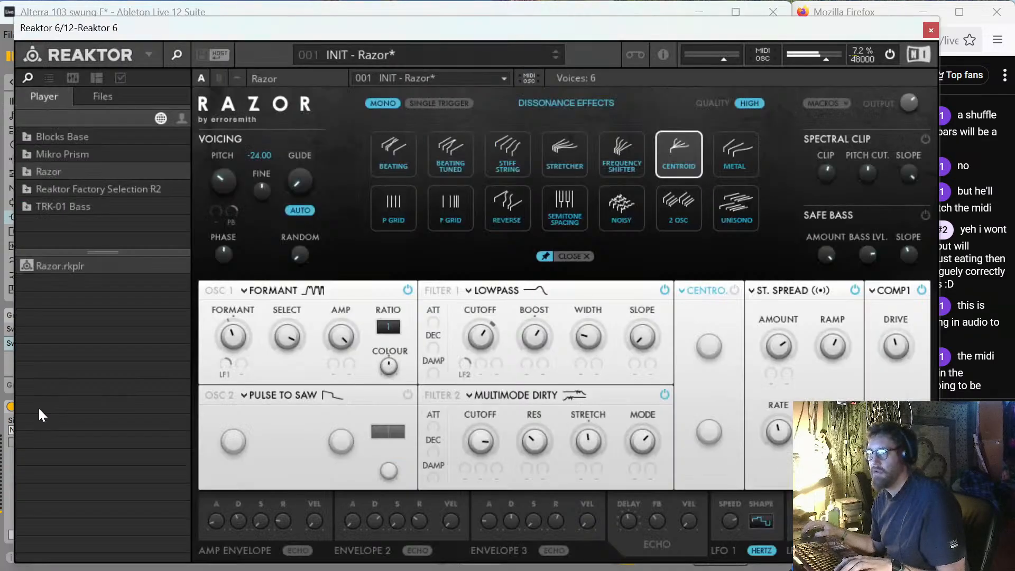
{"action": "left_click", "coordinate": [408, 395]}
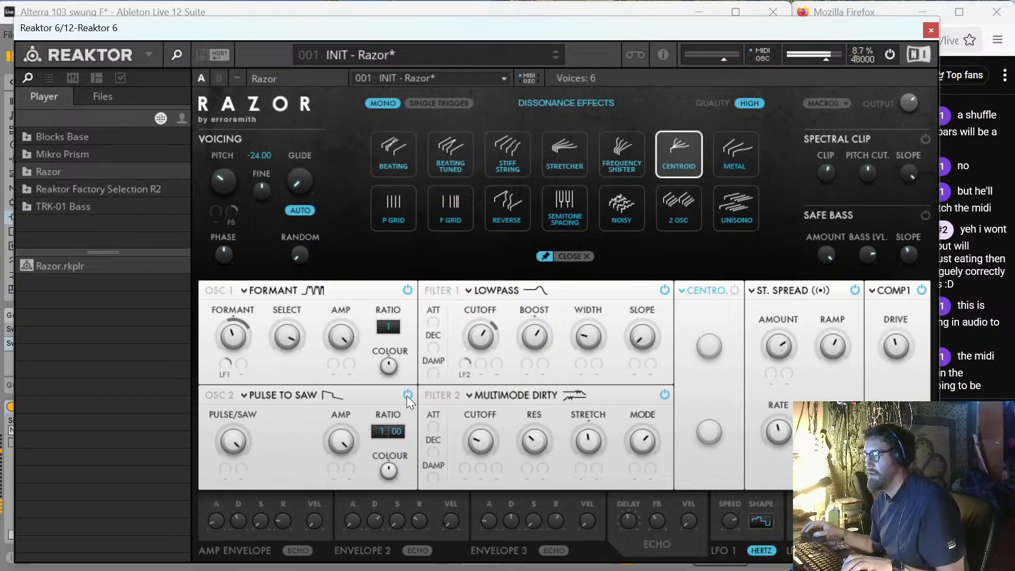
{"action": "left_click", "coordinate": [408, 395]}
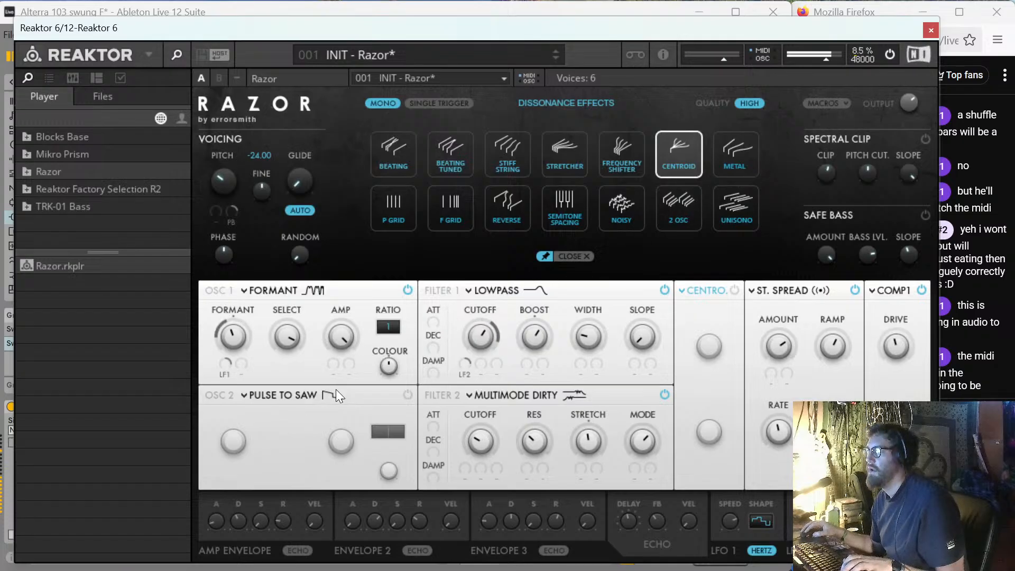
{"action": "left_click", "coordinate": [928, 30]}
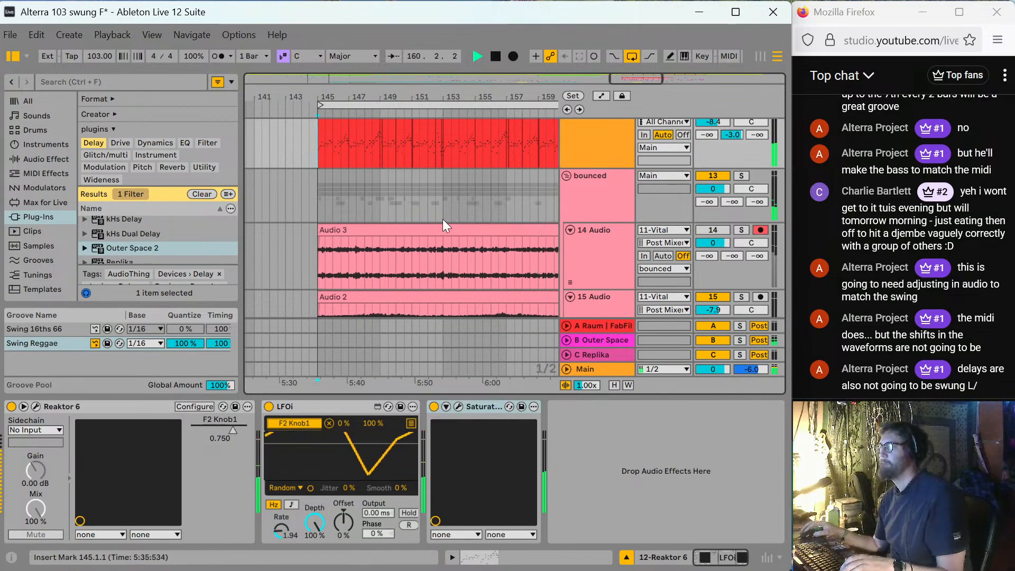
{"action": "key", "text": "space"}
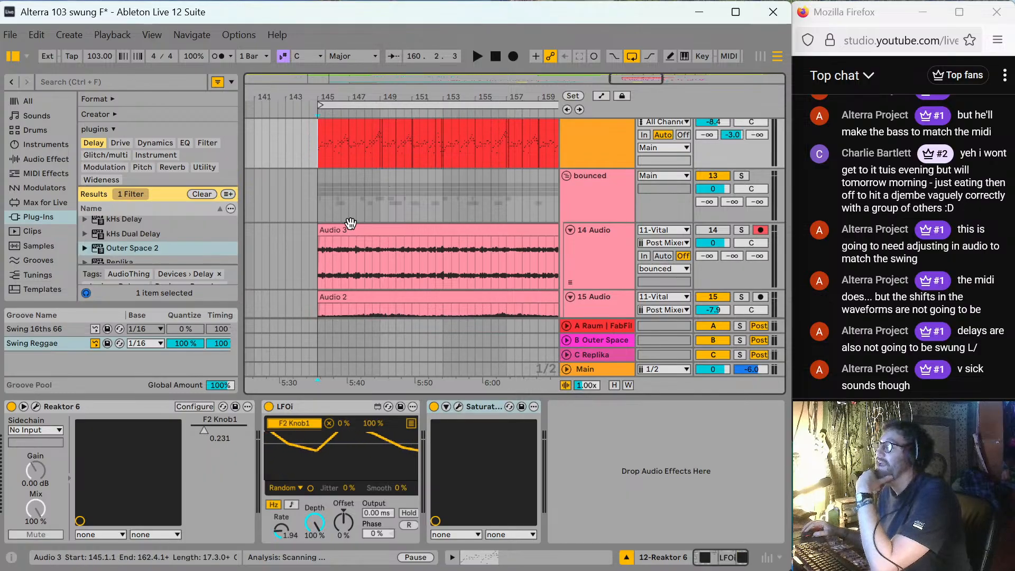
Place the insert marker at 146.1.1 on the 14 Audio track.
{"action": "left_click", "coordinate": [318, 262]}
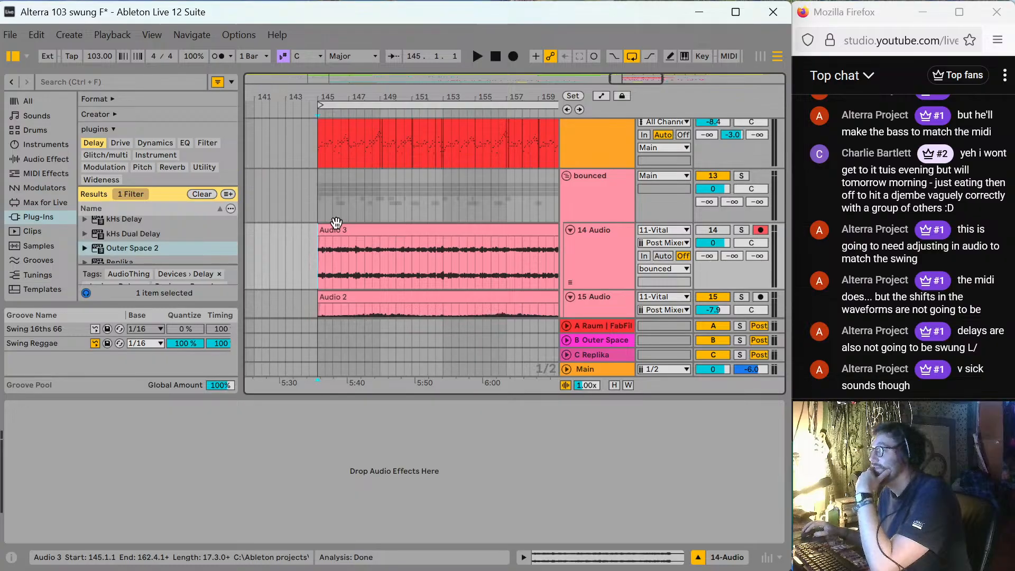
{"action": "key", "text": "Right"}
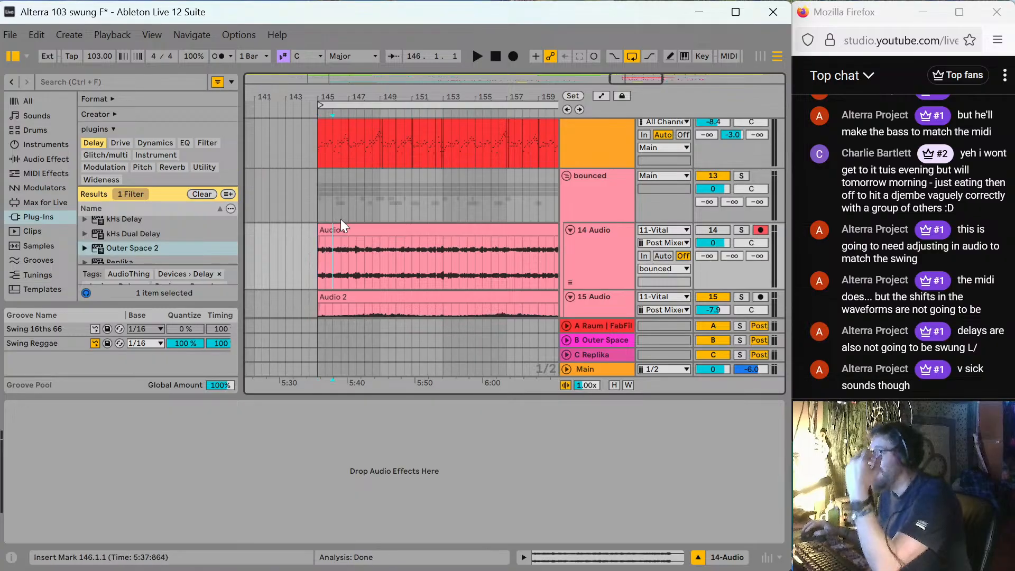
{"action": "scroll", "coordinate": [316, 249], "scroll_direction": "down", "scroll_amount": 3}
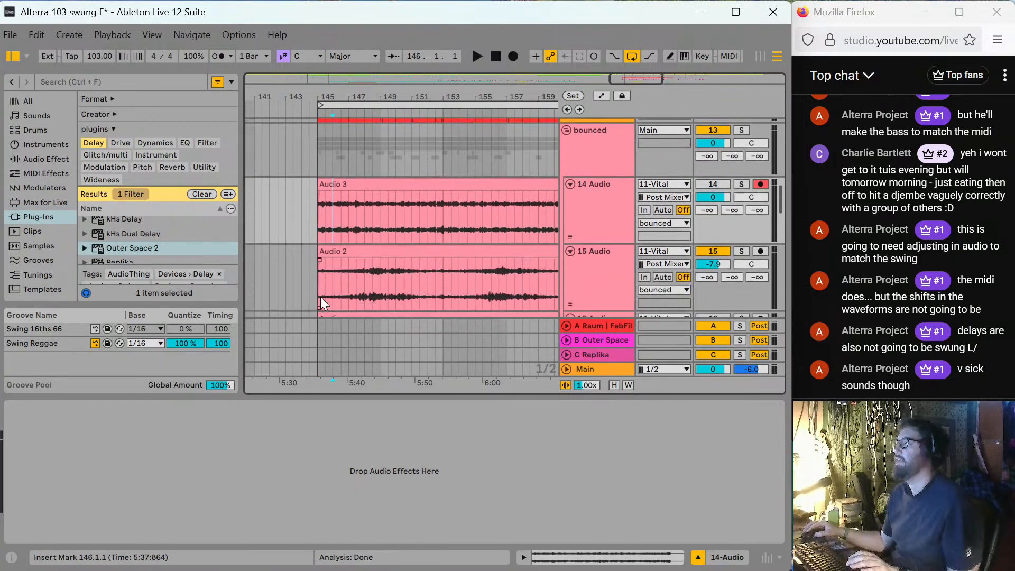
Play the arrangement from bar 145, starting on the 16 Audio track, and stop playback near bar 150.
{"action": "scroll", "coordinate": [315, 284], "scroll_direction": "down", "scroll_amount": 3}
{"action": "left_click", "coordinate": [319, 256]}
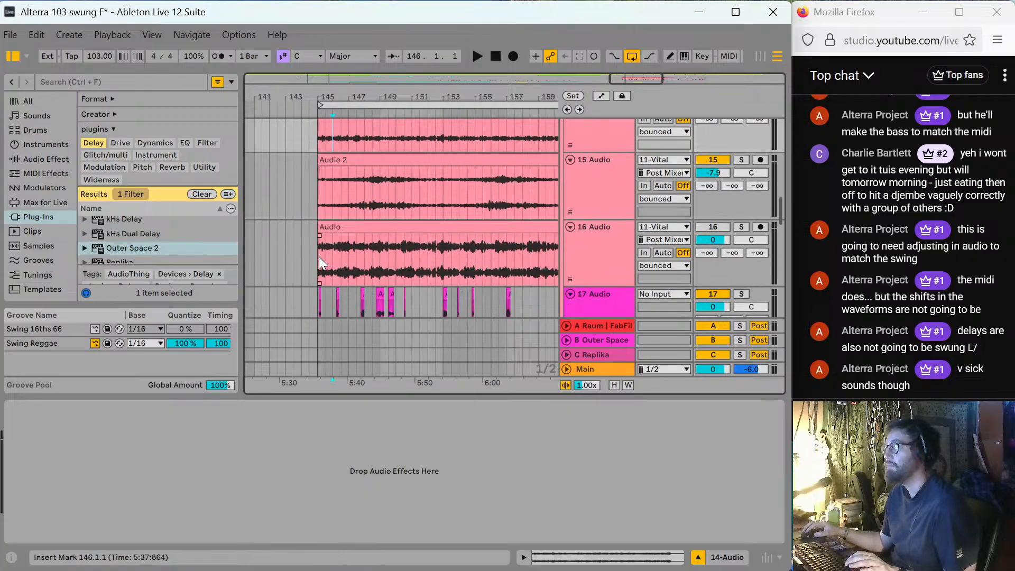
{"action": "key", "text": "space"}
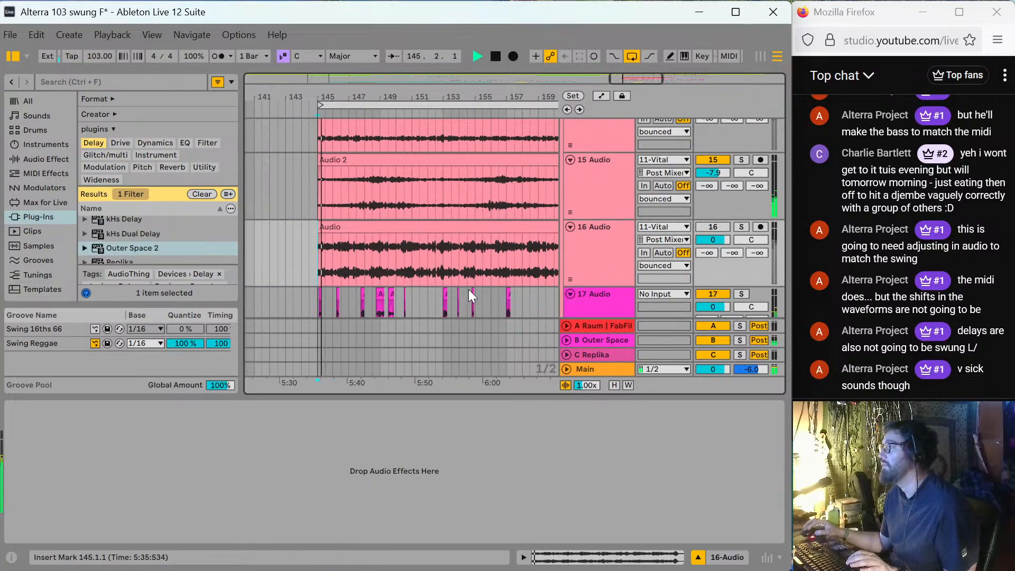
{"action": "scroll", "coordinate": [372, 225], "scroll_direction": "up", "scroll_amount": 5}
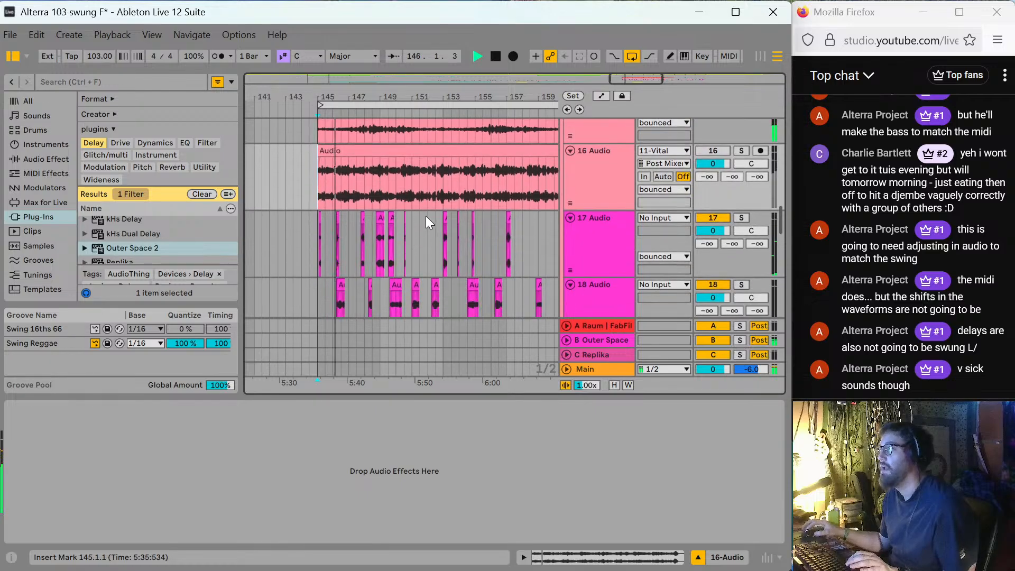
{"action": "scroll", "coordinate": [464, 199], "scroll_direction": "up", "scroll_amount": 1}
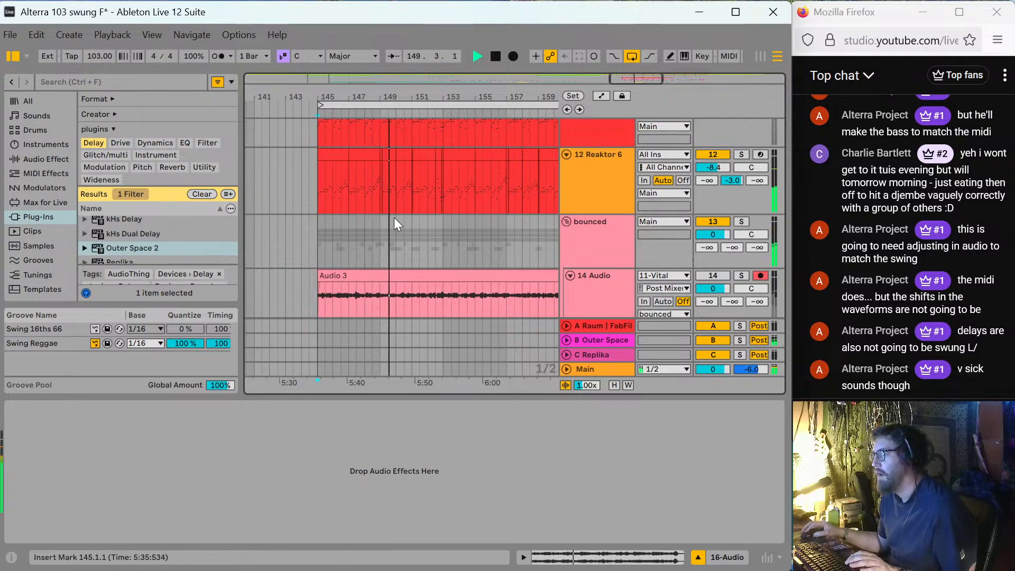
{"action": "key", "text": "space"}
Try duplicating the 14 Audio and 16 Audio tracks and restore the original track list.
{"action": "scroll", "coordinate": [587, 243], "scroll_direction": "down", "scroll_amount": 5}
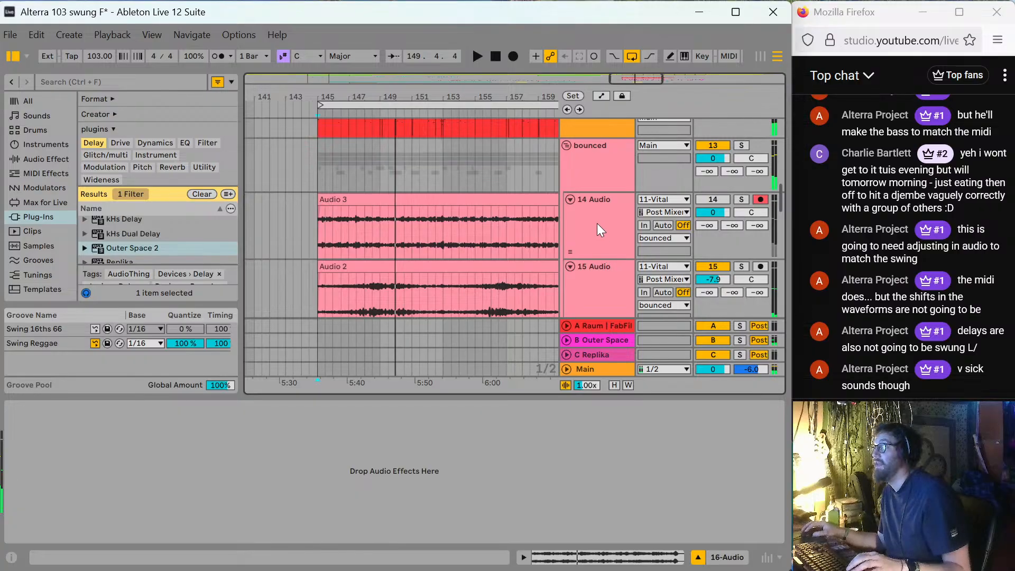
{"action": "left_click", "coordinate": [597, 227], "text": "ctrl"}
{"action": "key", "text": "ctrl+d"}
{"action": "scroll", "coordinate": [492, 183], "scroll_direction": "down", "scroll_amount": 7}
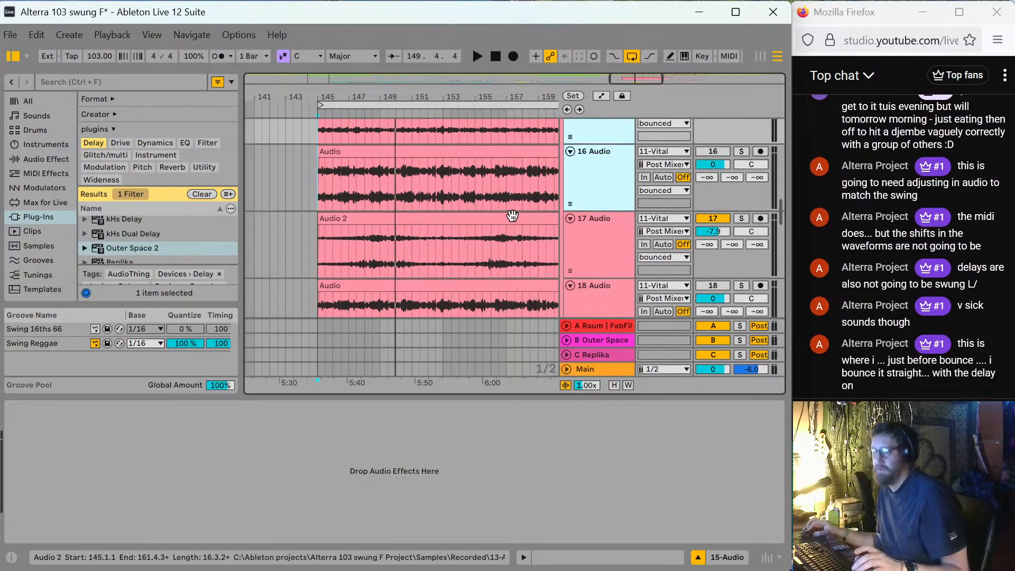
{"action": "scroll", "coordinate": [513, 210], "scroll_direction": "up", "scroll_amount": 7}
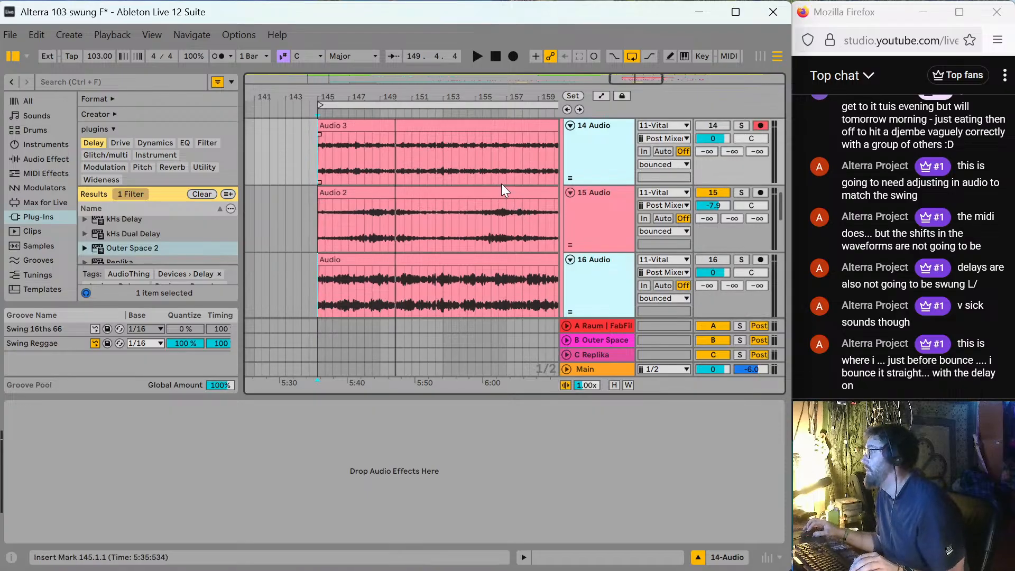
{"action": "scroll", "coordinate": [501, 183], "scroll_direction": "up", "scroll_amount": 3}
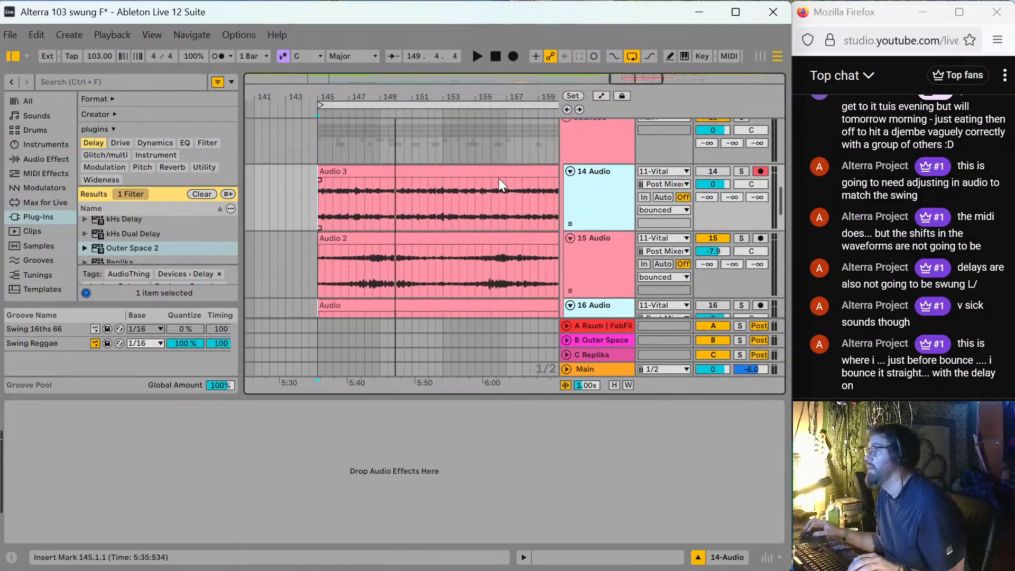
{"action": "left_click", "coordinate": [642, 187]}
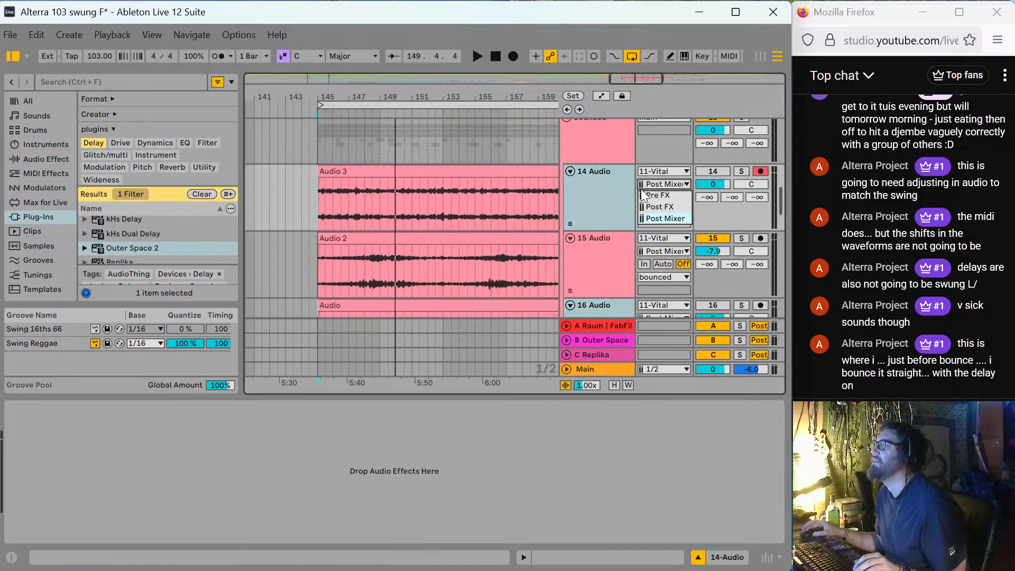
{"action": "left_click", "coordinate": [607, 186]}
{"action": "left_click", "coordinate": [606, 191]}
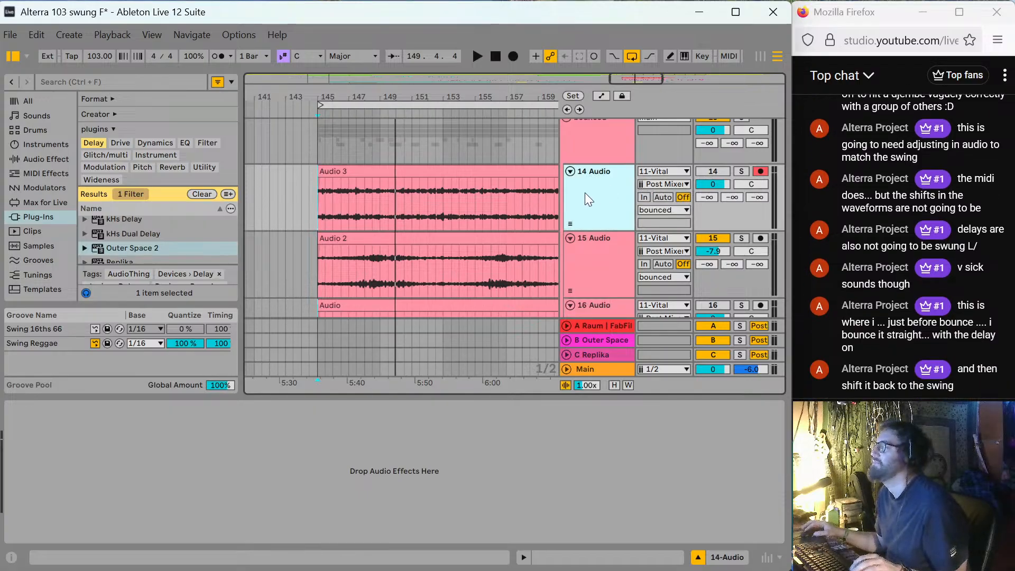
{"action": "scroll", "coordinate": [585, 192], "scroll_direction": "up", "scroll_amount": 7}
{"action": "left_click_drag", "start_coordinate": [333, 158], "coordinate": [342, 158]}
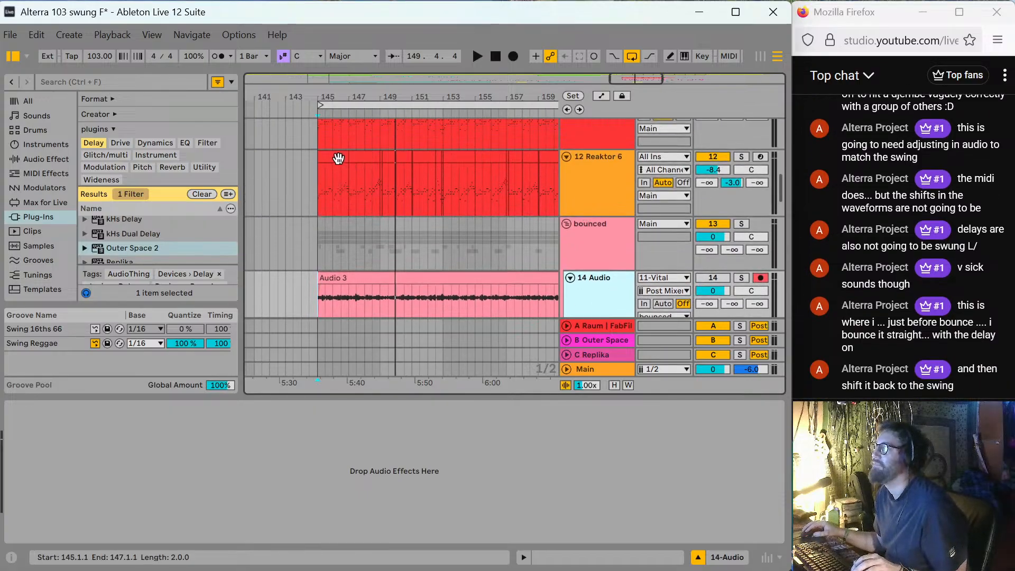
{"action": "key", "text": "minus"}
{"action": "key", "text": "minus"}
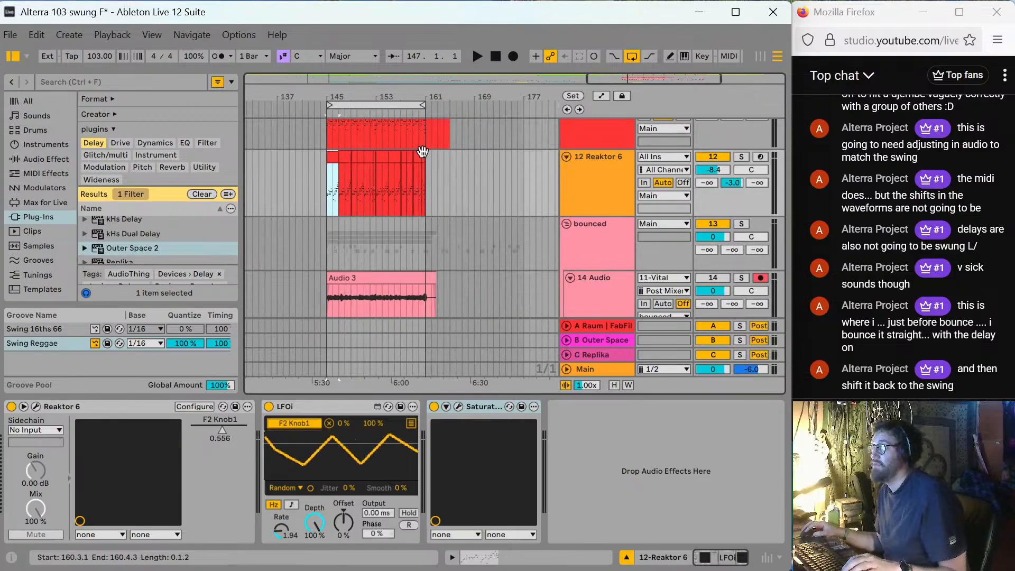
{"action": "left_click", "coordinate": [430, 166], "text": "shift"}
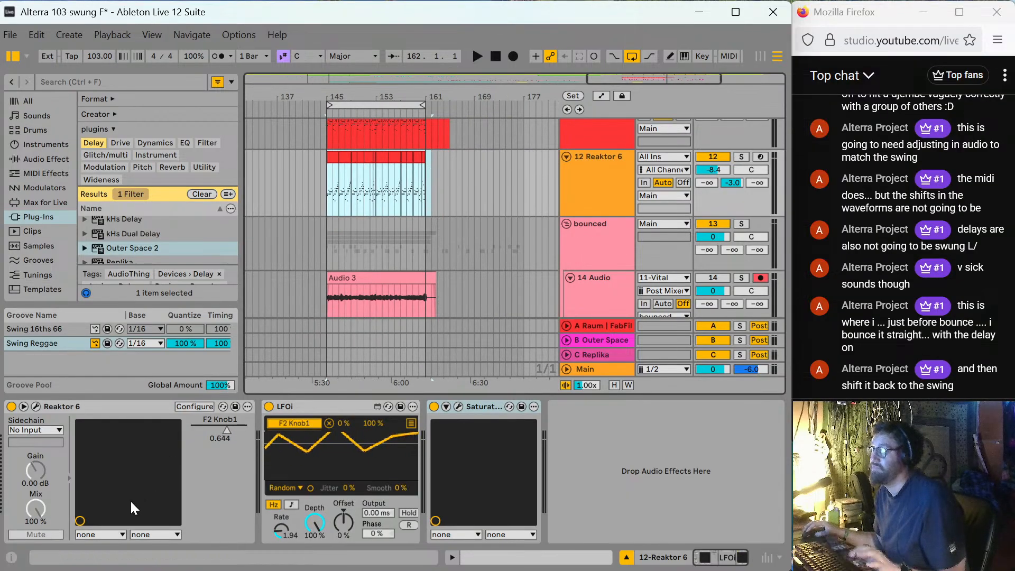
{"action": "double_click", "coordinate": [329, 156]}
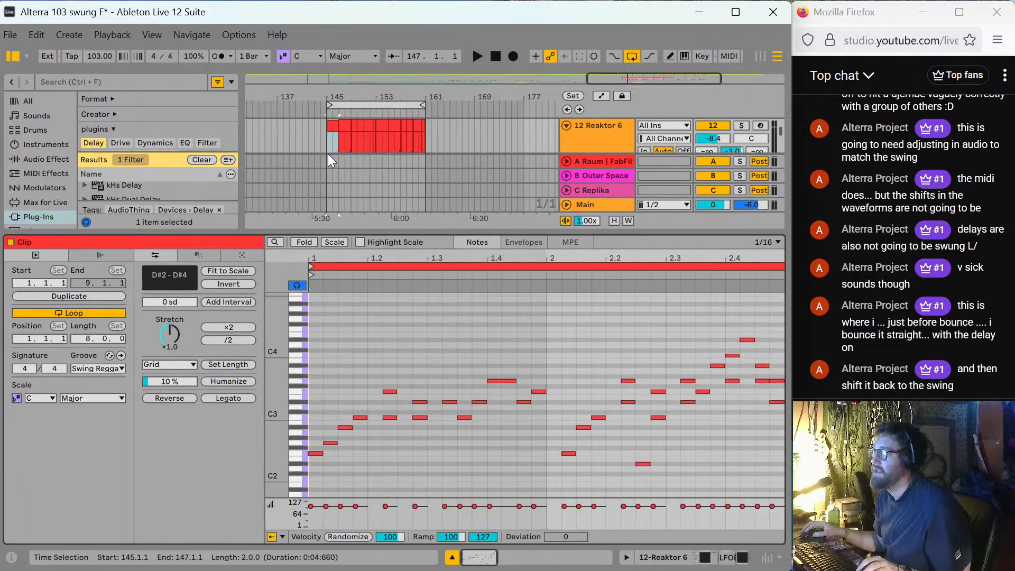
{"action": "left_click", "coordinate": [428, 142], "text": "shift"}
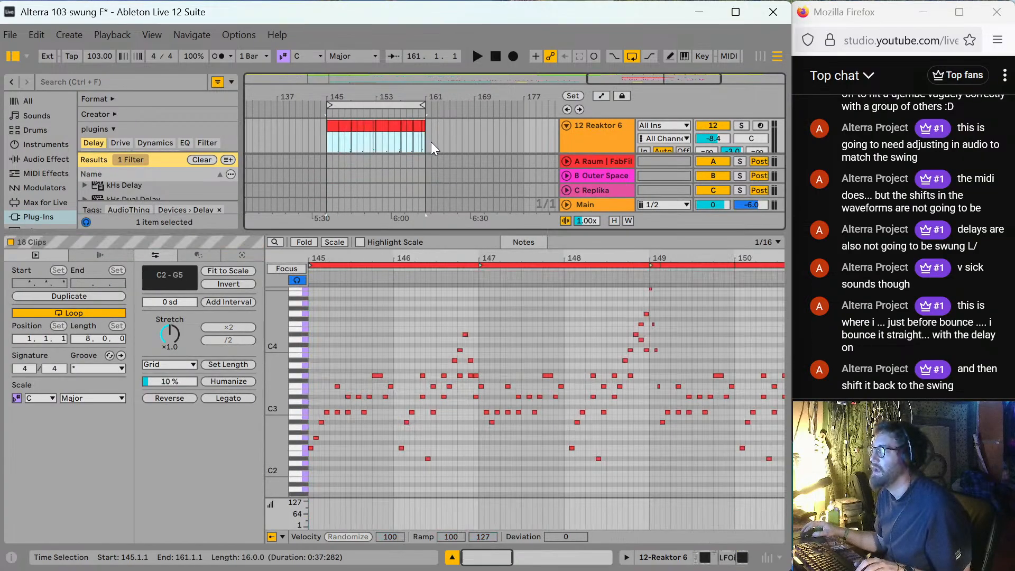
{"action": "left_click", "coordinate": [119, 369]}
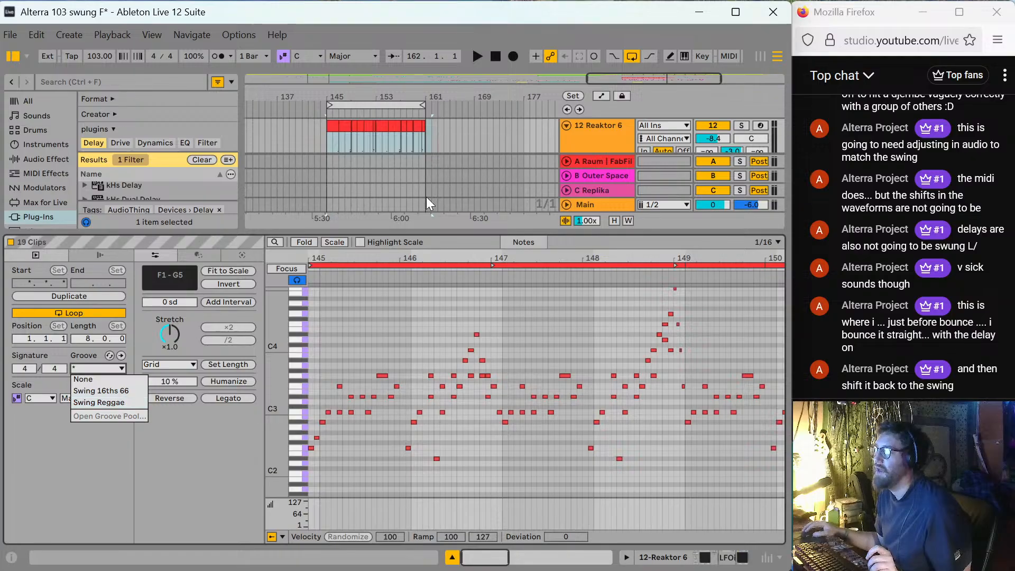
{"action": "left_click", "coordinate": [455, 232]}
{"action": "key", "text": "ctrl+alt+l"}
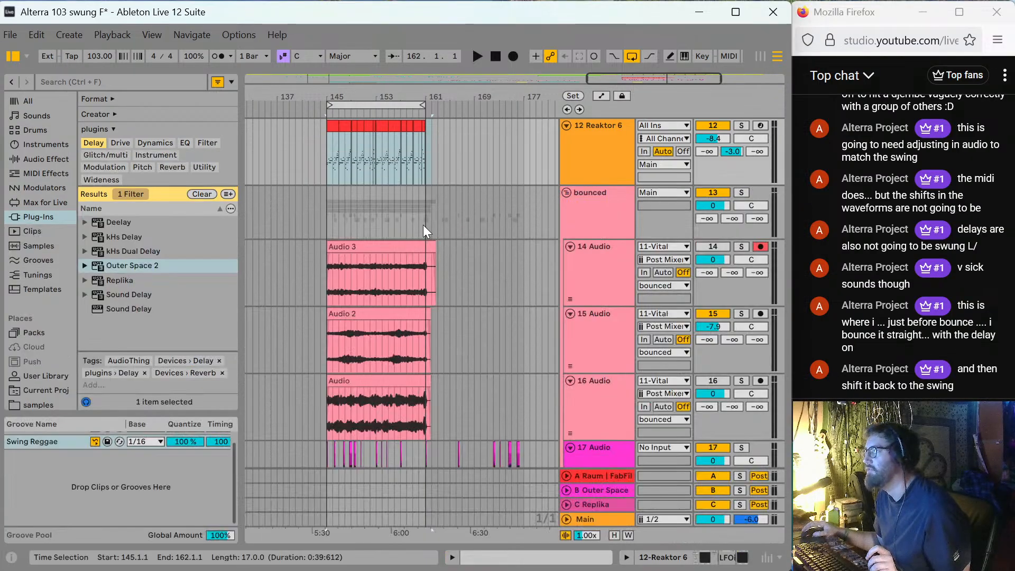
Duplicate the 12 Reaktor 6 track with its clips.
{"action": "left_click", "coordinate": [323, 167]}
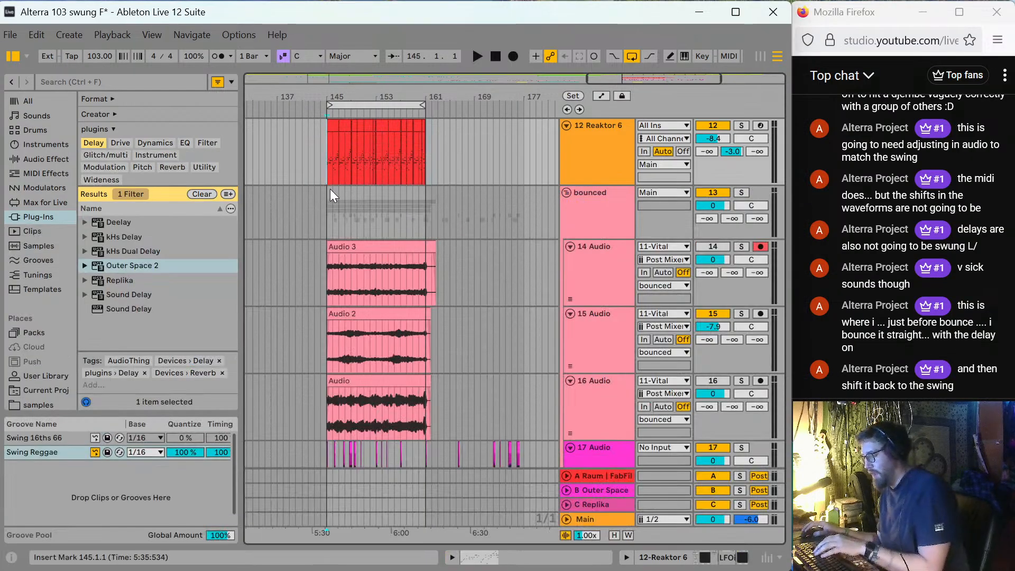
{"action": "key", "text": "plus"}
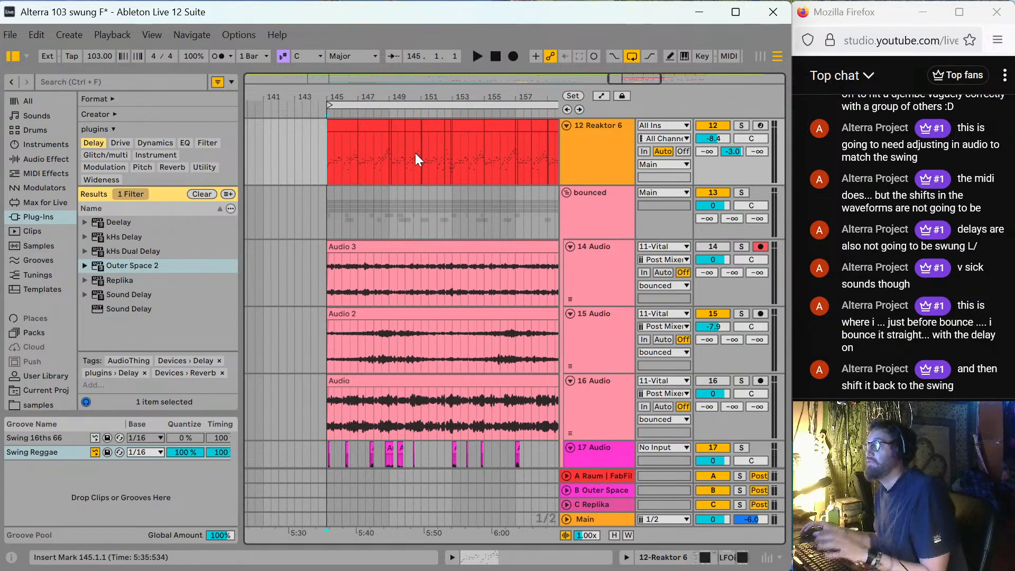
{"action": "key", "text": "minus"}
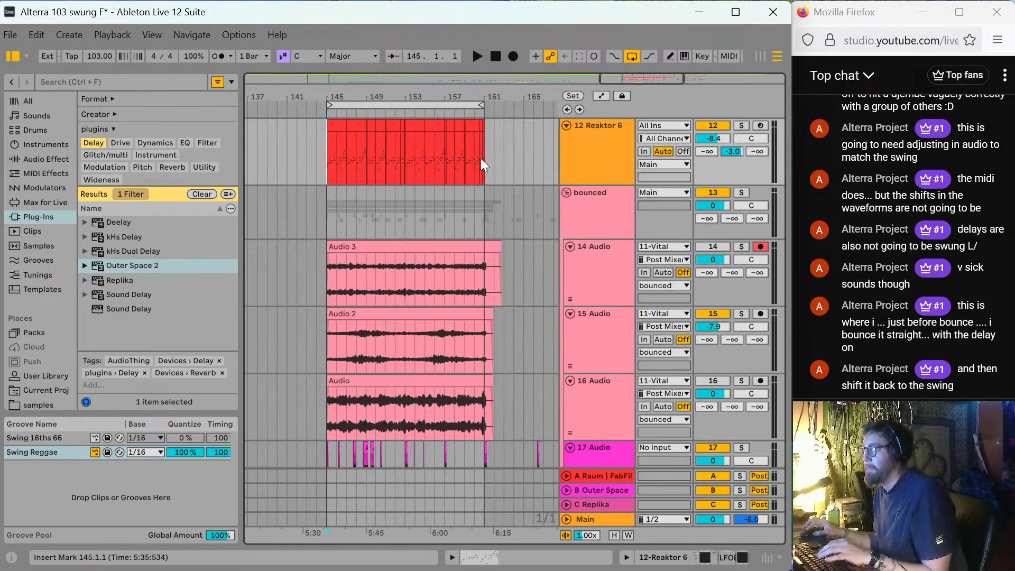
{"action": "scroll", "coordinate": [521, 160], "scroll_direction": "up", "scroll_amount": 1}
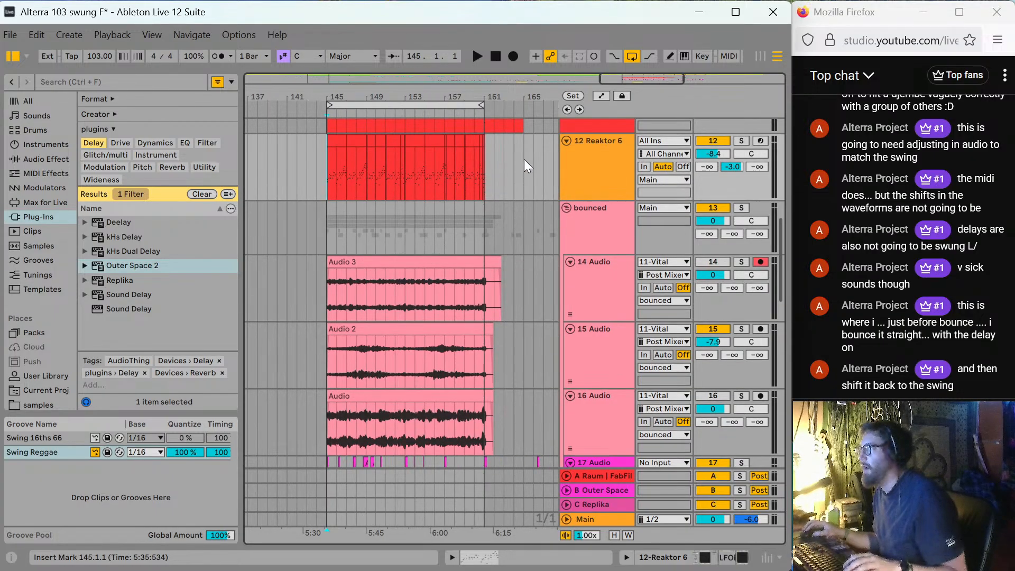
{"action": "left_click", "coordinate": [585, 163]}
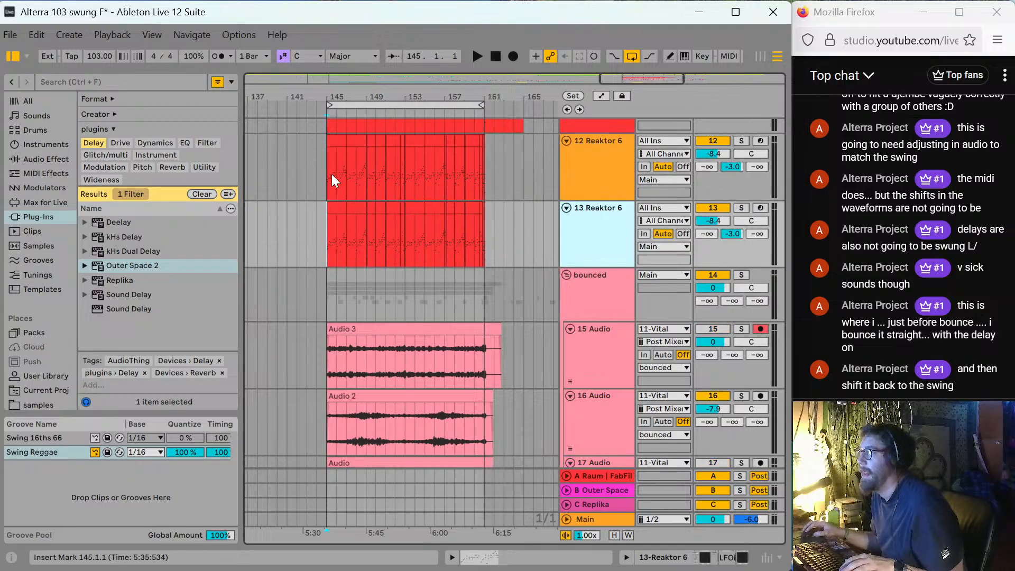
Set the groove of all clips on the 12 Reaktor 6 track from bar 145 to None.
{"action": "left_click_drag", "start_coordinate": [325, 172], "coordinate": [495, 185]}
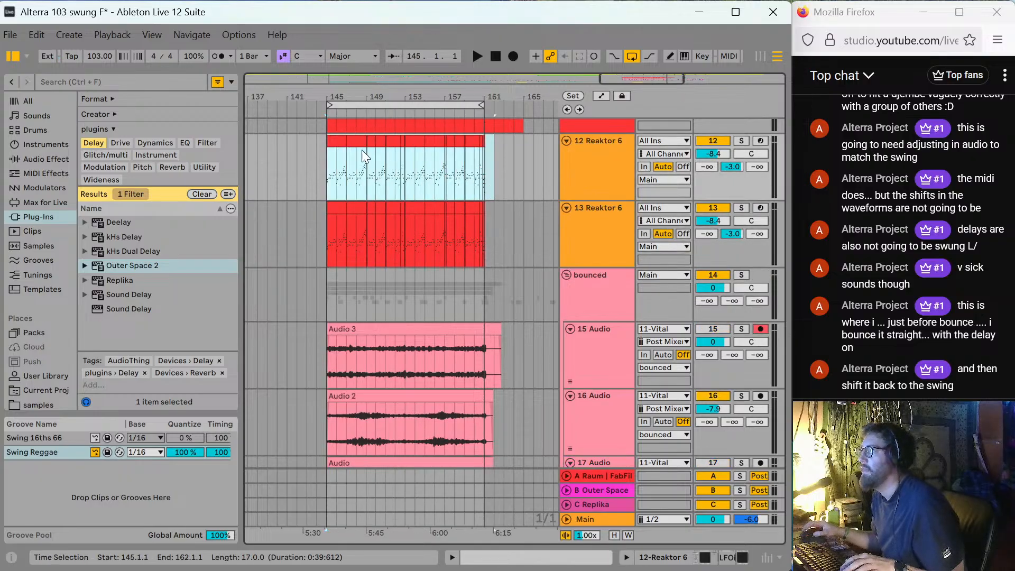
{"action": "double_click", "coordinate": [336, 141]}
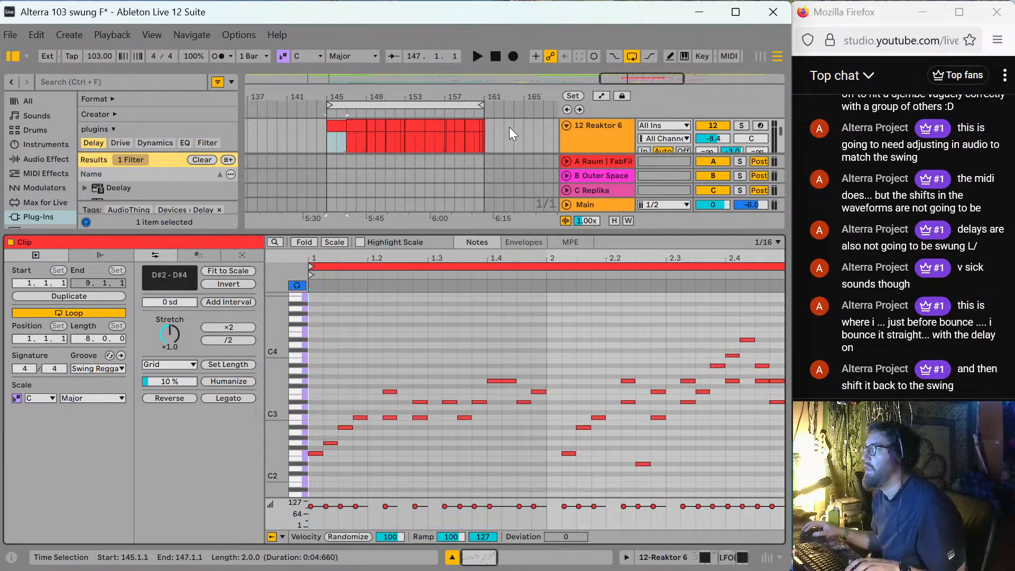
{"action": "left_click", "coordinate": [509, 127], "text": "shift"}
{"action": "left_click", "coordinate": [97, 370]}
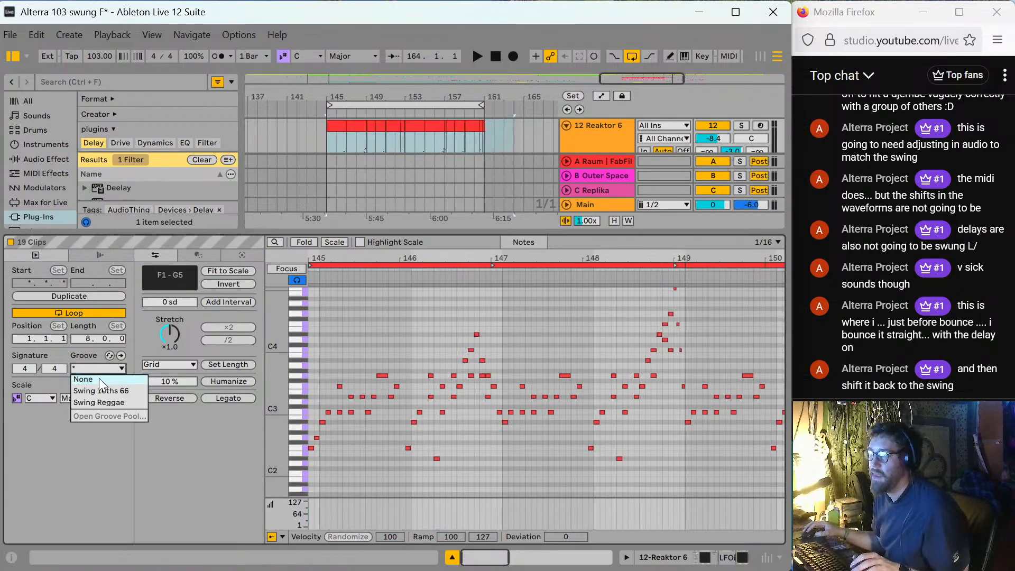
{"action": "left_click", "coordinate": [103, 382]}
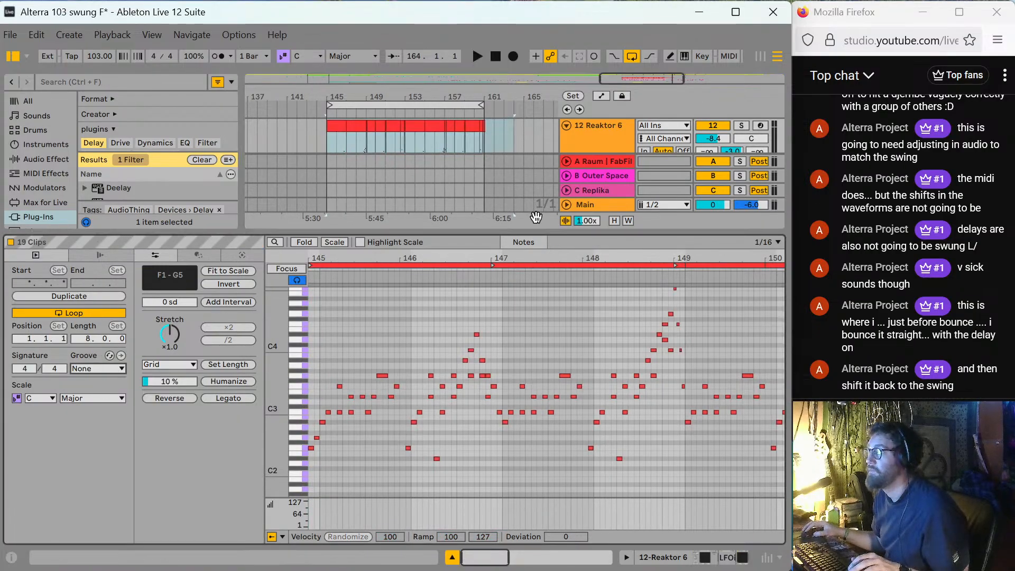
{"action": "double_click", "coordinate": [546, 233]}
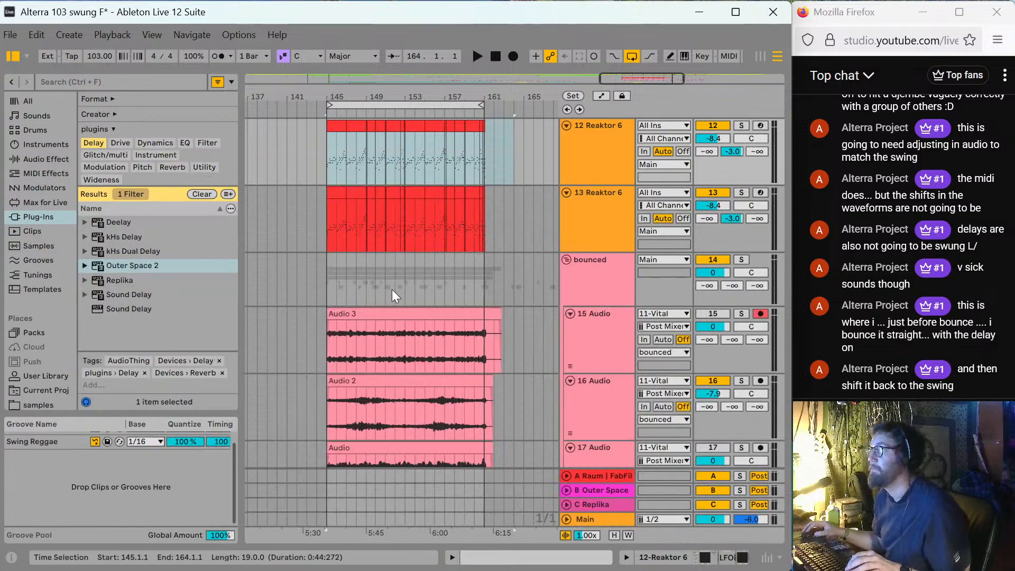
Audition 12 Reaktor 6 soloed from bar 145, and again in the full mix with the duplicate 13 Reaktor 6 deactivated.
{"action": "left_click", "coordinate": [741, 125]}
{"action": "key", "text": "space"}
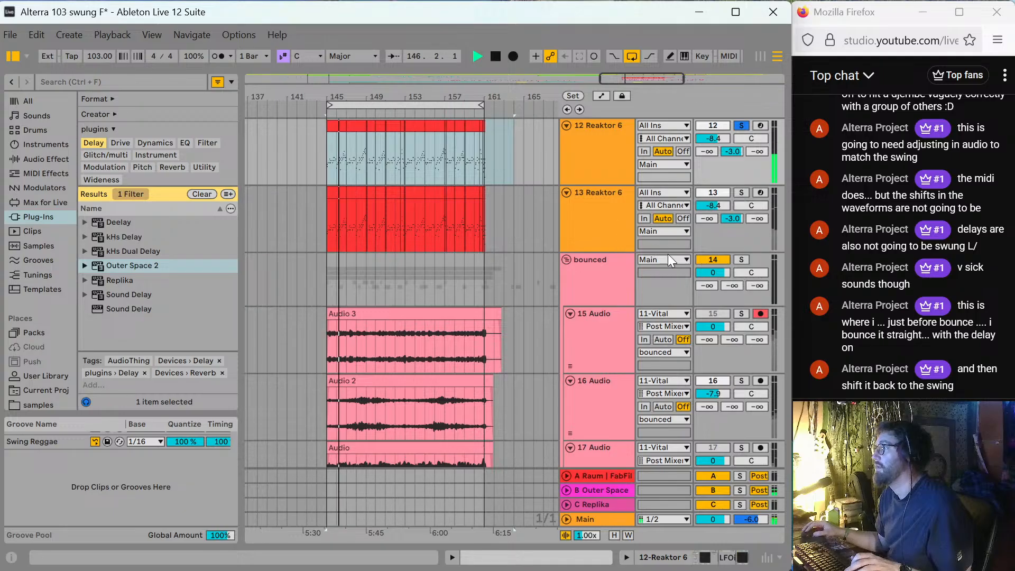
{"action": "key", "text": "s"}
{"action": "left_click", "coordinate": [709, 194]}
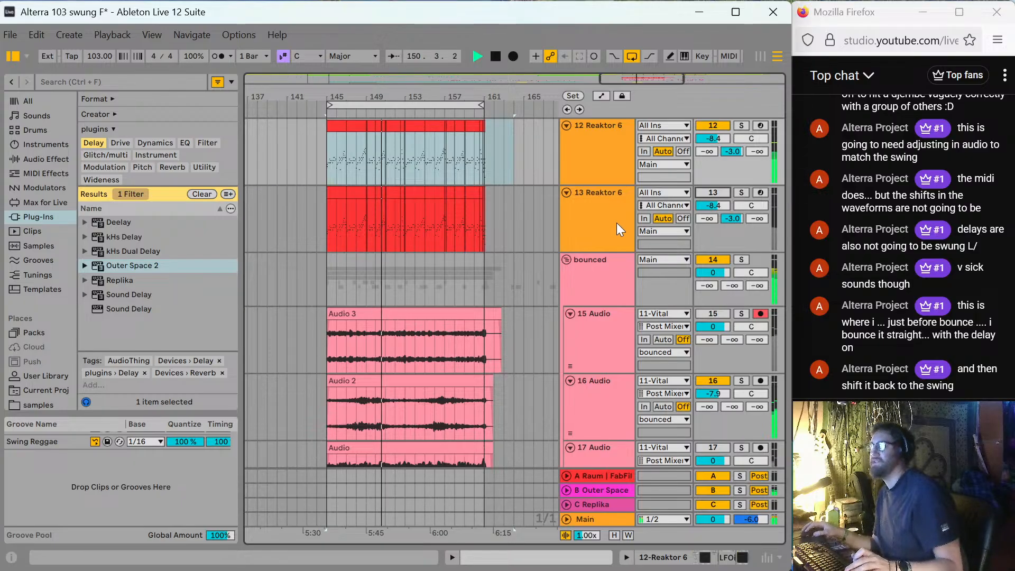
{"action": "key", "text": "space"}
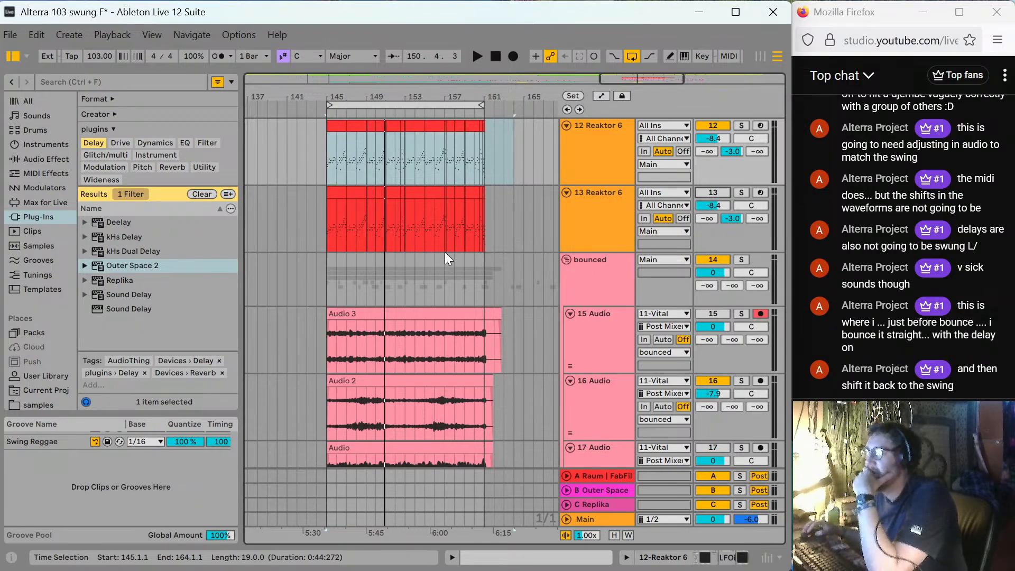
Open the first 12 Reaktor 6 clip at bar 145, undo the groove removal, and close the clip editor.
{"action": "left_click", "coordinate": [328, 164]}
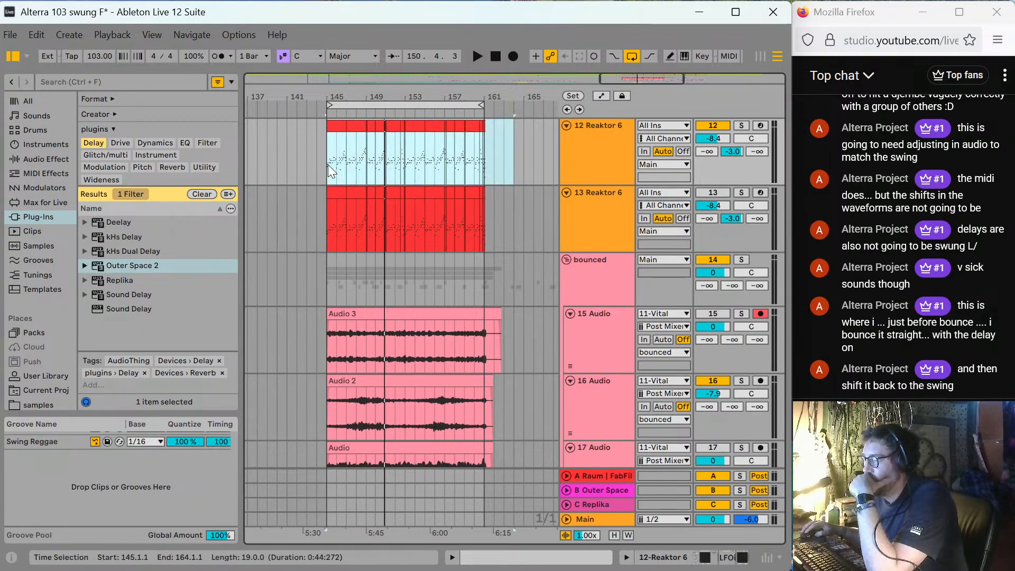
{"action": "left_click", "coordinate": [328, 163]}
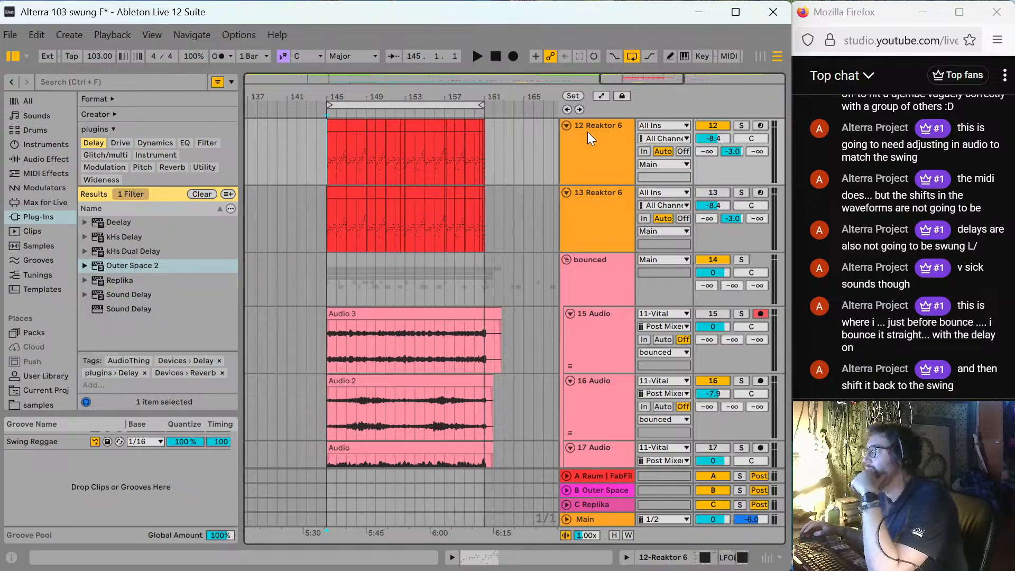
{"action": "double_click", "coordinate": [335, 140]}
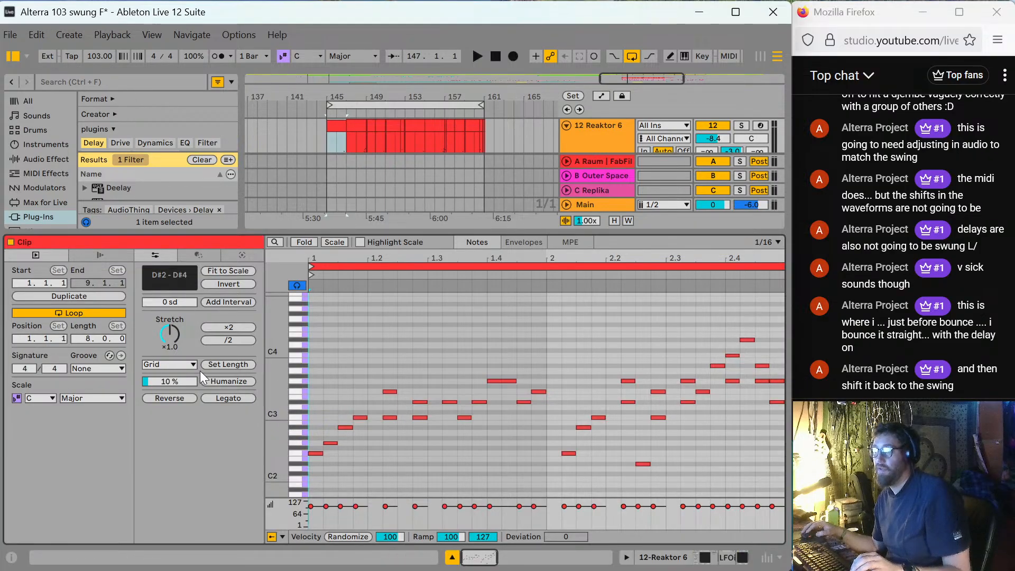
{"action": "key", "text": "ctrl+z"}
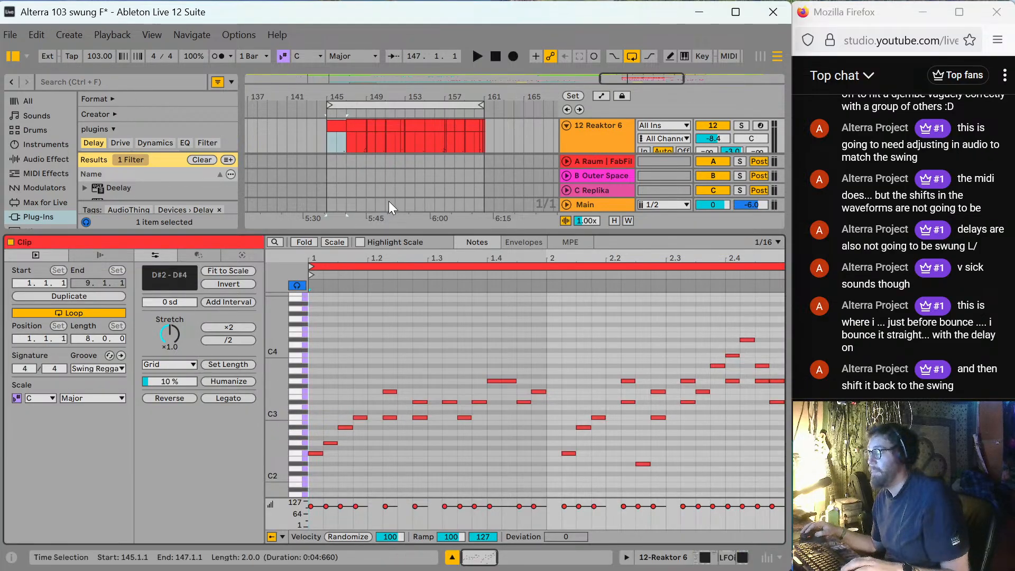
{"action": "double_click", "coordinate": [420, 230]}
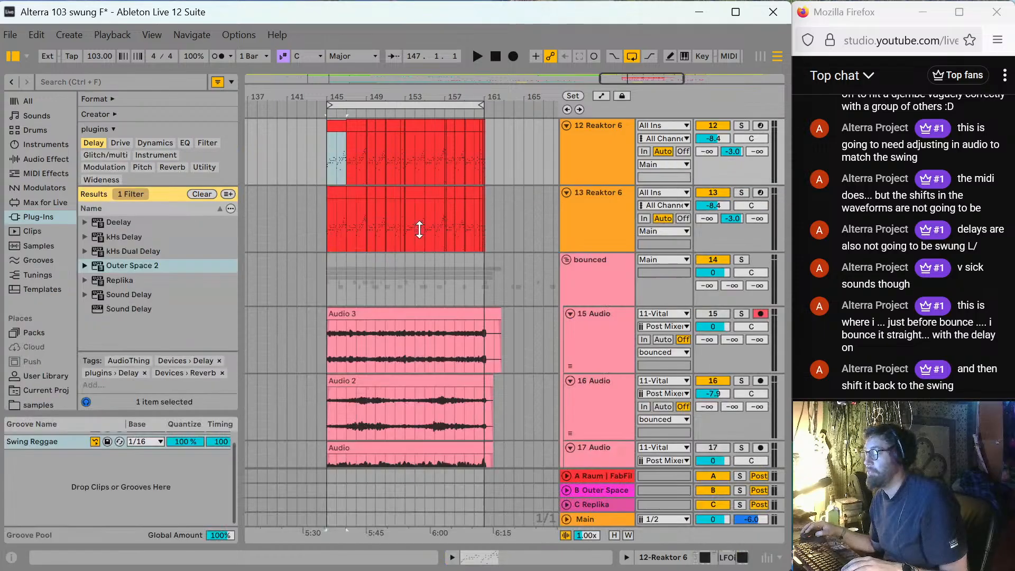
Examine the notes of the 12 and 13 Reaktor 6 clips closely around bar 149.
{"action": "left_click", "coordinate": [357, 158]}
{"action": "key", "text": "plus"}
{"action": "key", "text": "plus"}
{"action": "key", "text": "plus"}
{"action": "key", "text": "plus"}
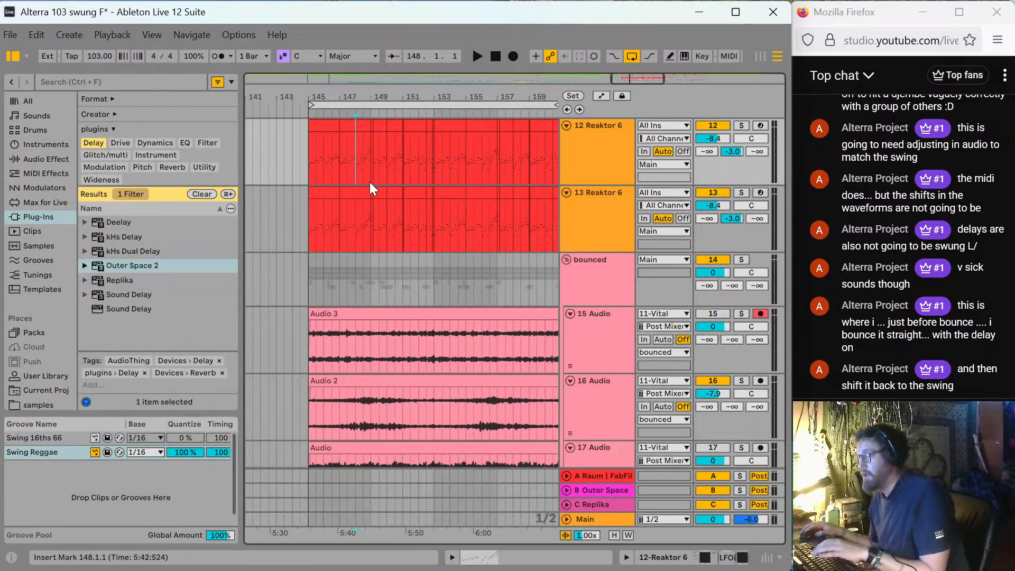
{"action": "left_click", "coordinate": [427, 164]}
{"action": "key", "text": "plus"}
{"action": "key", "text": "plus"}
{"action": "key", "text": "plus"}
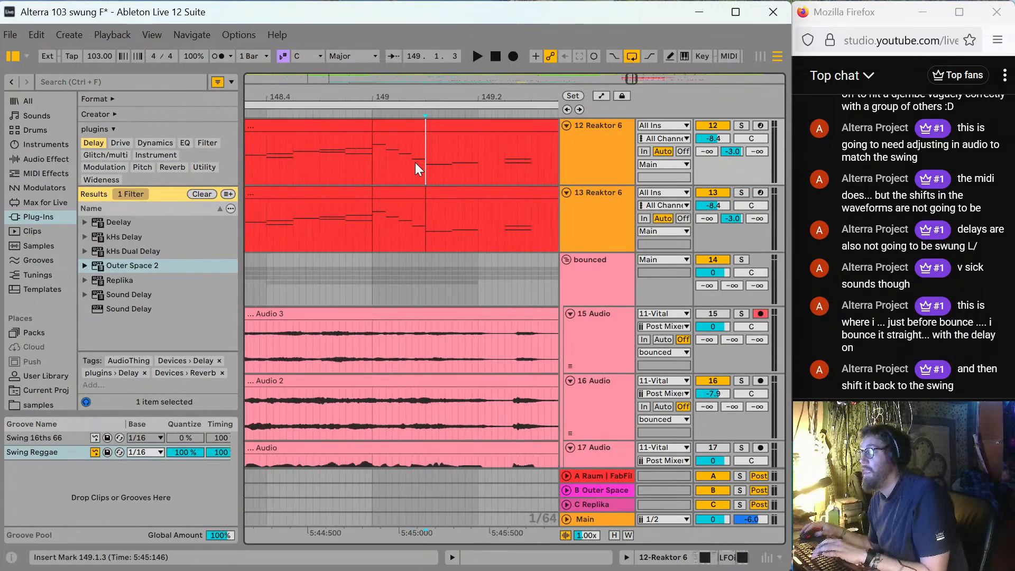
{"action": "key", "text": "minus"}
{"action": "key", "text": "minus"}
{"action": "key", "text": "minus"}
{"action": "key", "text": "minus"}
{"action": "key", "text": "minus"}
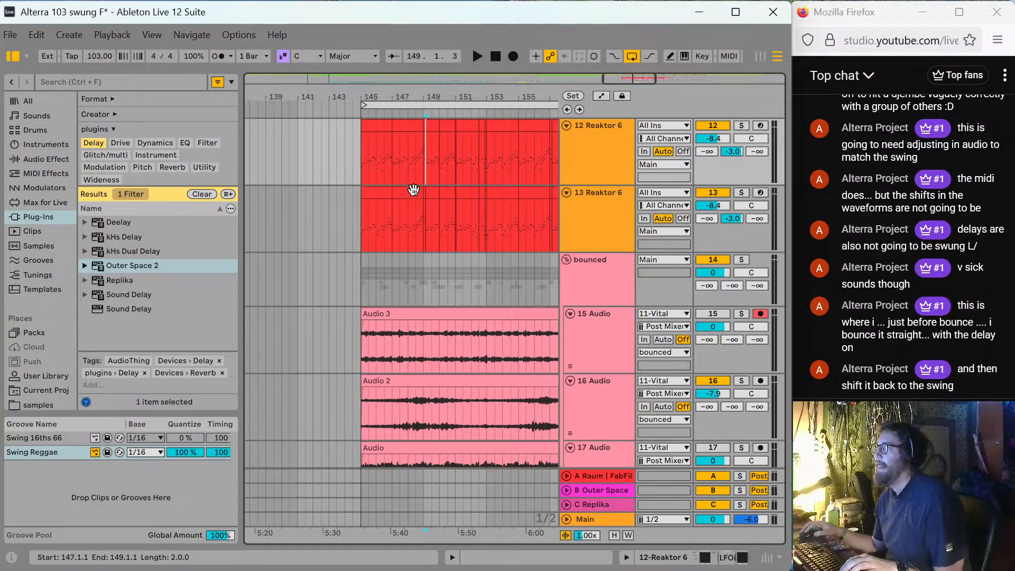
Delete the duplicate 13 Reaktor 6 track.
{"action": "left_click", "coordinate": [608, 229]}
{"action": "key", "text": "Delete"}
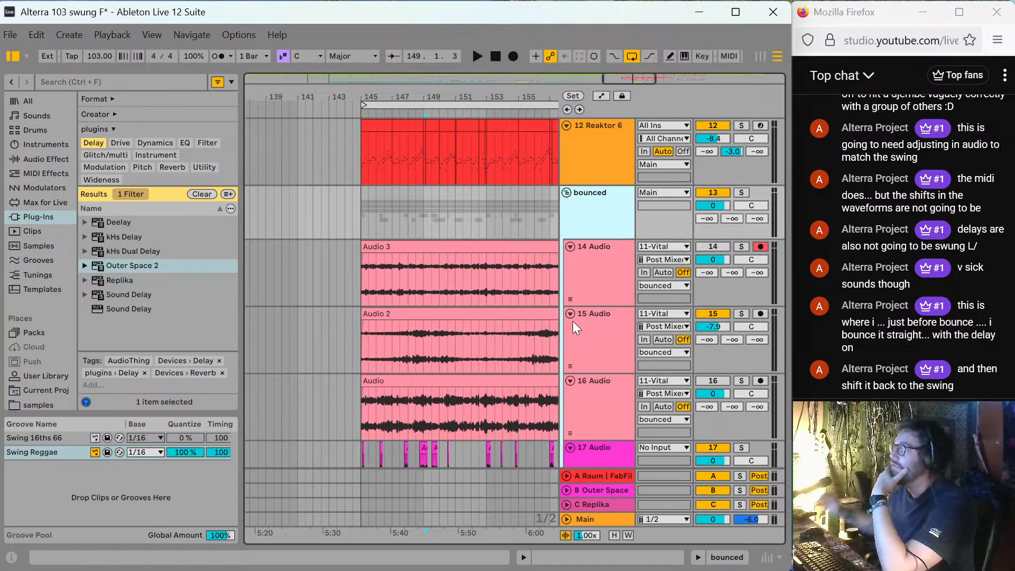
{"action": "left_click", "coordinate": [492, 221]}
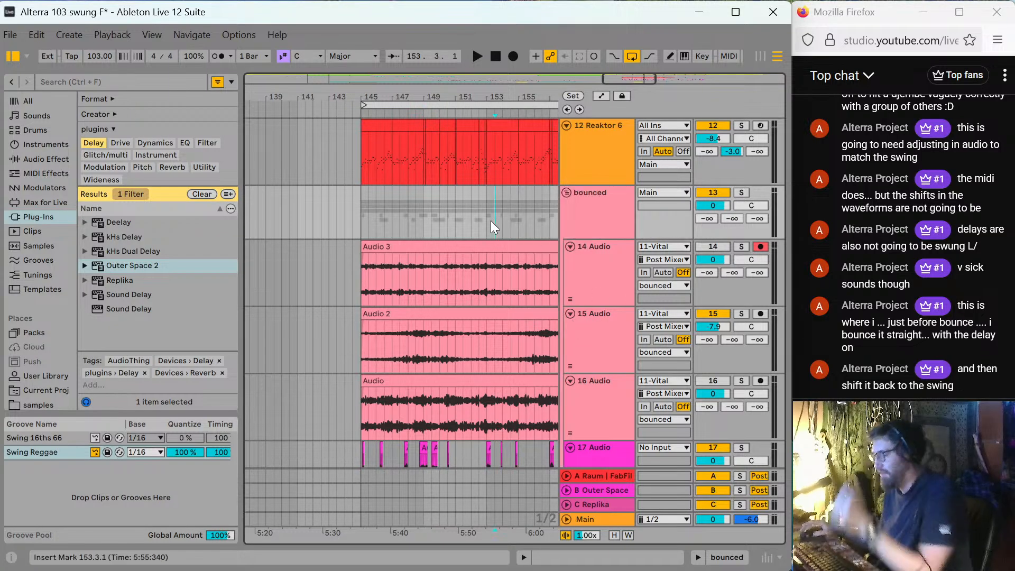
Duplicate the 14 Audio track in the bounced group and deactivate the 16 Audio track holding Audio 2.
{"action": "key", "text": "minus"}
{"action": "key", "text": "minus"}
{"action": "left_click", "coordinate": [574, 271]}
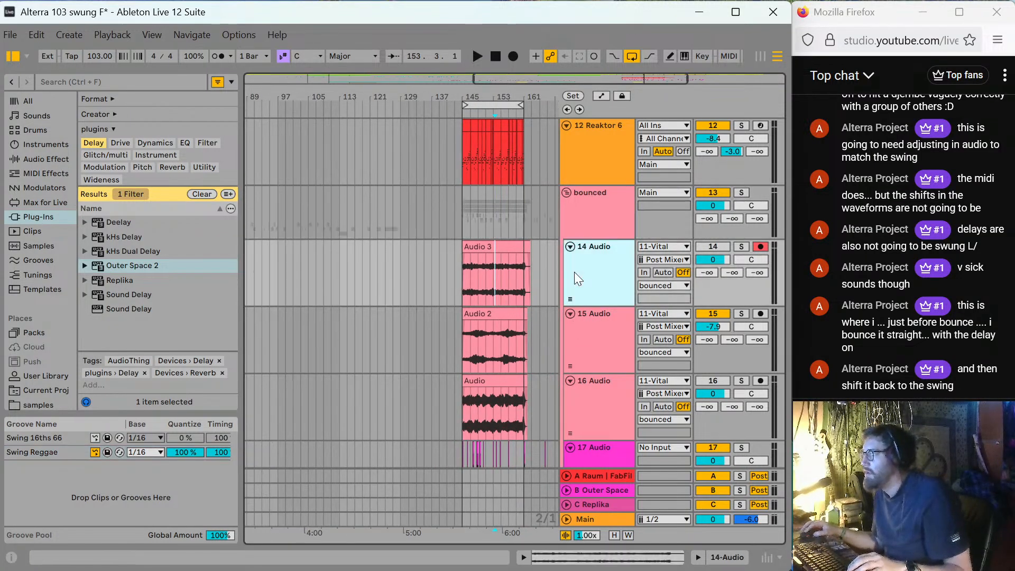
{"action": "key", "text": "ctrl+d"}
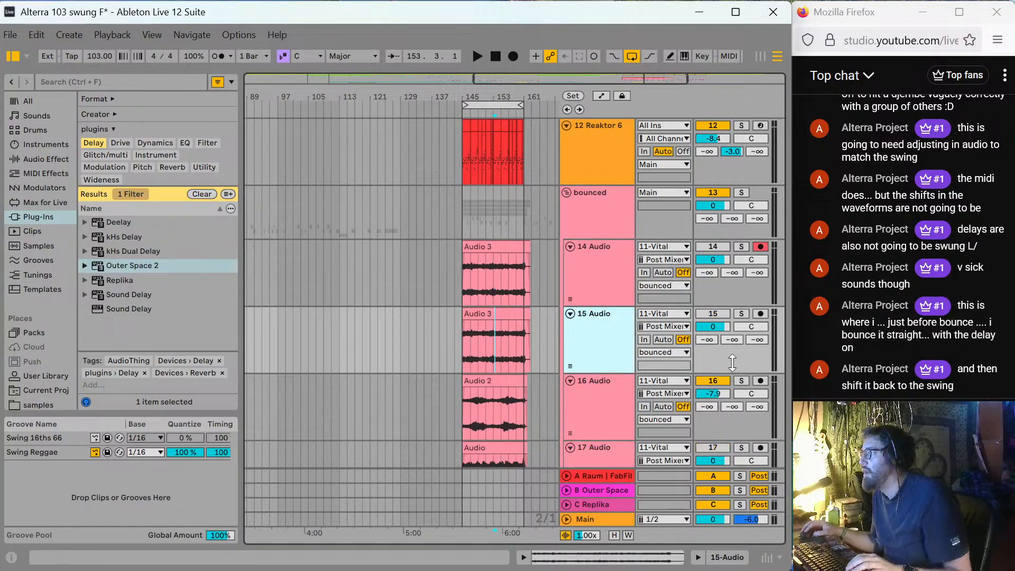
{"action": "left_click", "coordinate": [721, 381]}
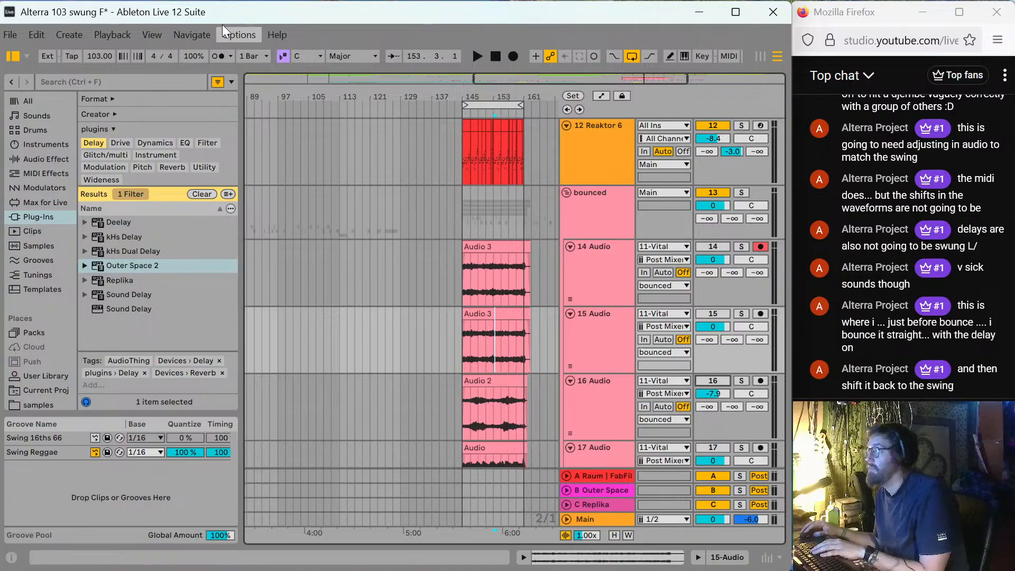
{"action": "left_click", "coordinate": [43, 38]}
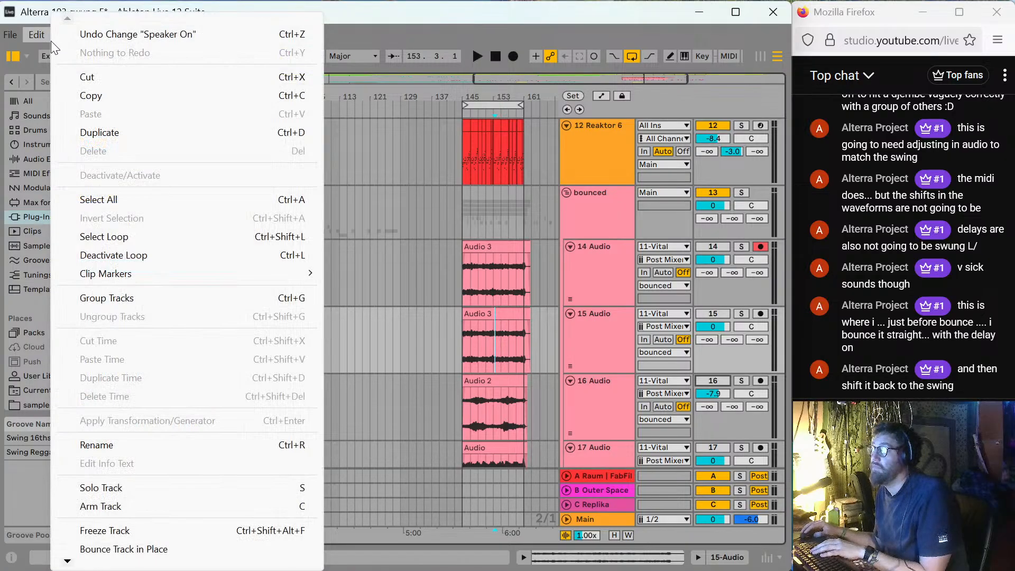
{"action": "left_click", "coordinate": [553, 19]}
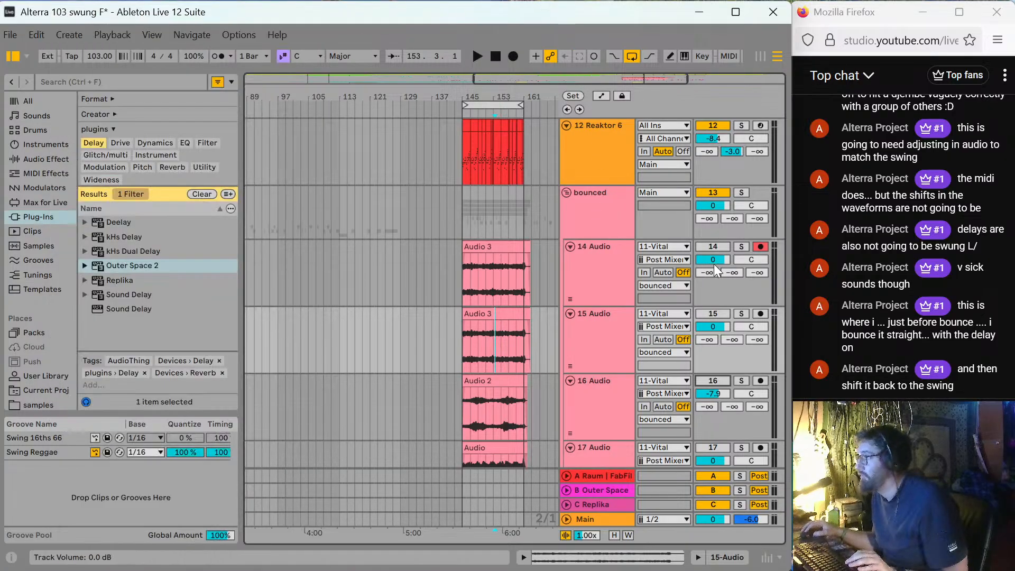
Remove the Audio 3 clip from 14 Audio and set that track's input to 12-Reaktor 6.
{"action": "left_click", "coordinate": [512, 266]}
{"action": "key", "text": "Delete"}
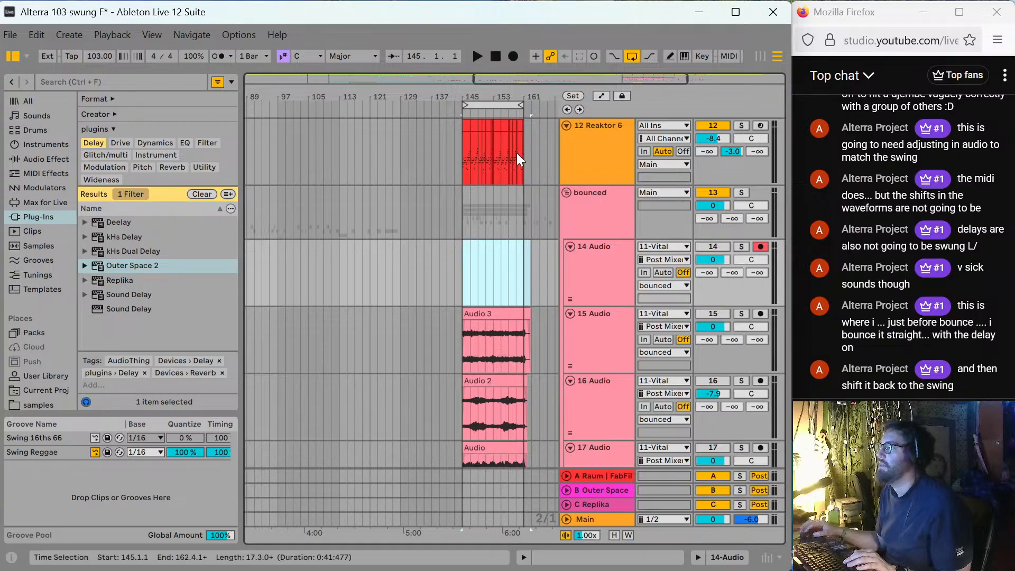
{"action": "scroll", "coordinate": [520, 153], "scroll_direction": "up", "scroll_amount": 2}
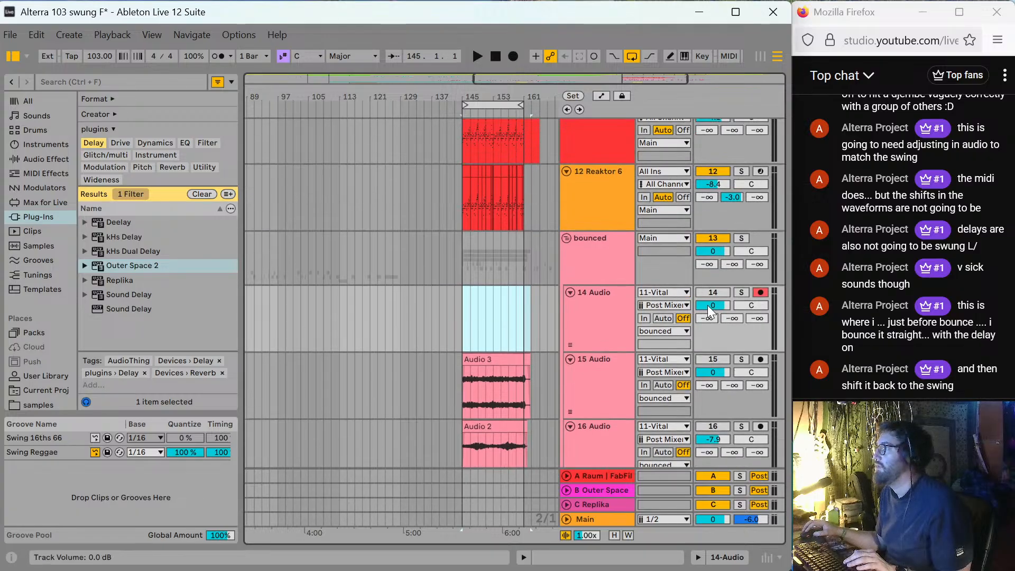
{"action": "left_click", "coordinate": [665, 293]}
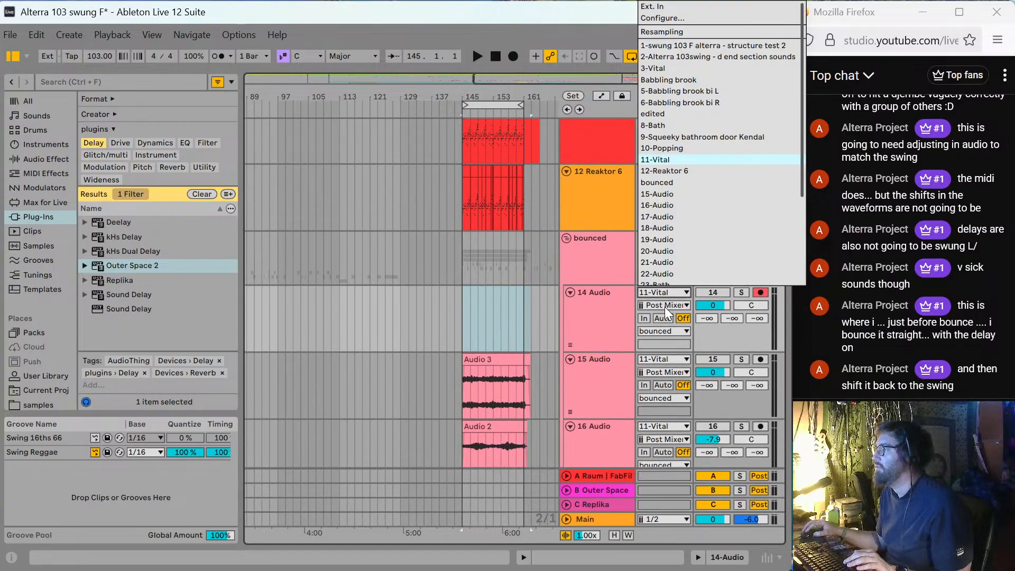
{"action": "left_click", "coordinate": [659, 174]}
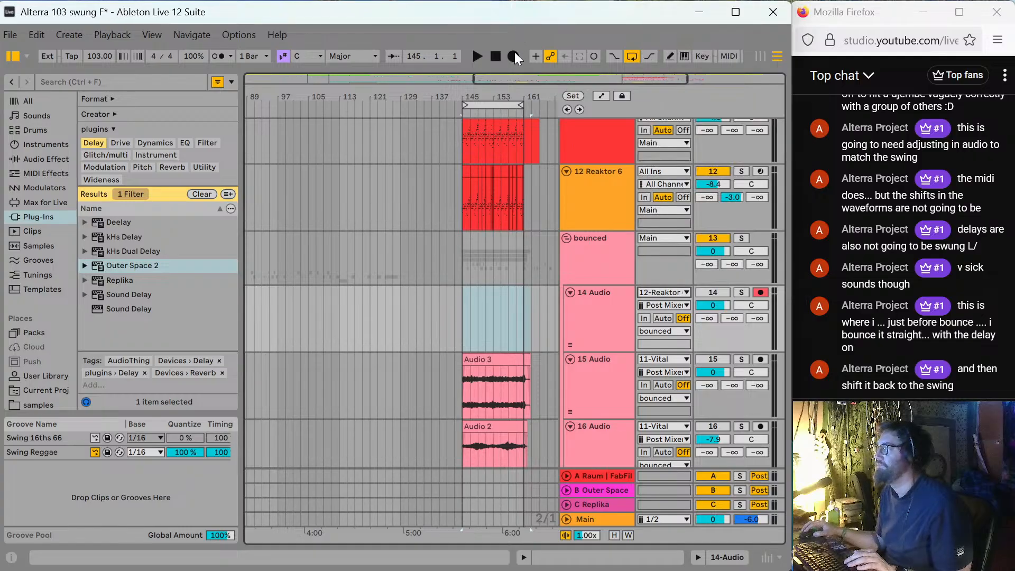
Record the 12 Reaktor 6 output onto 14 Audio from bar 145 to about bar 163 with looping turned off.
{"action": "left_click", "coordinate": [514, 55]}
{"action": "left_click", "coordinate": [631, 55]}
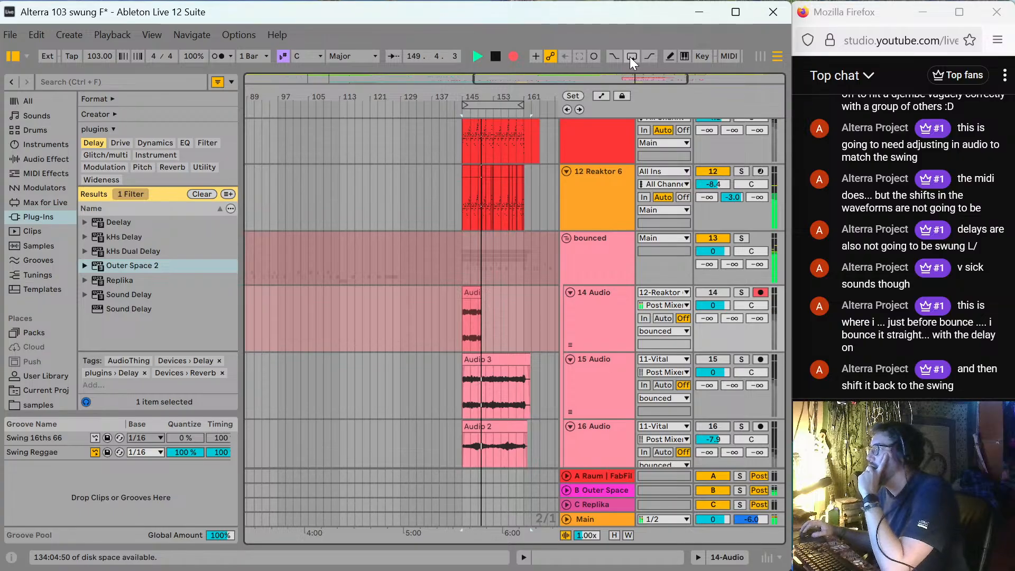
{"action": "left_click", "coordinate": [503, 387]}
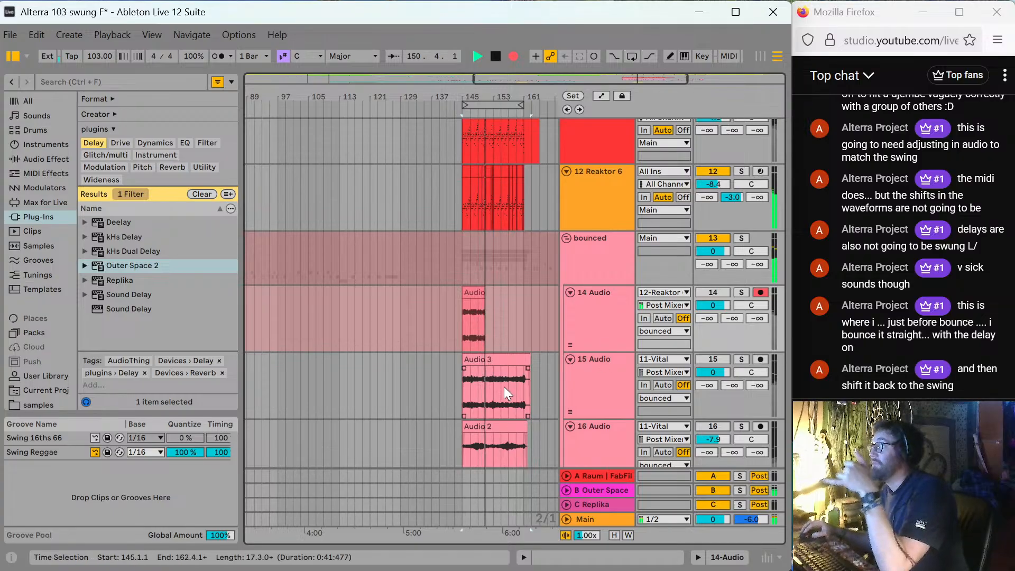
{"action": "left_click_drag", "start_coordinate": [504, 389], "coordinate": [478, 349]}
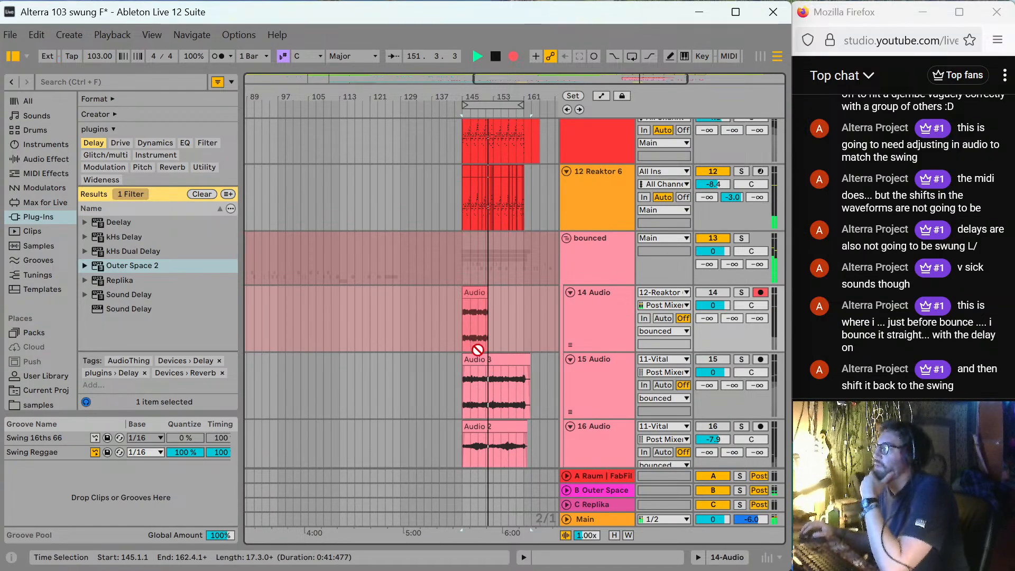
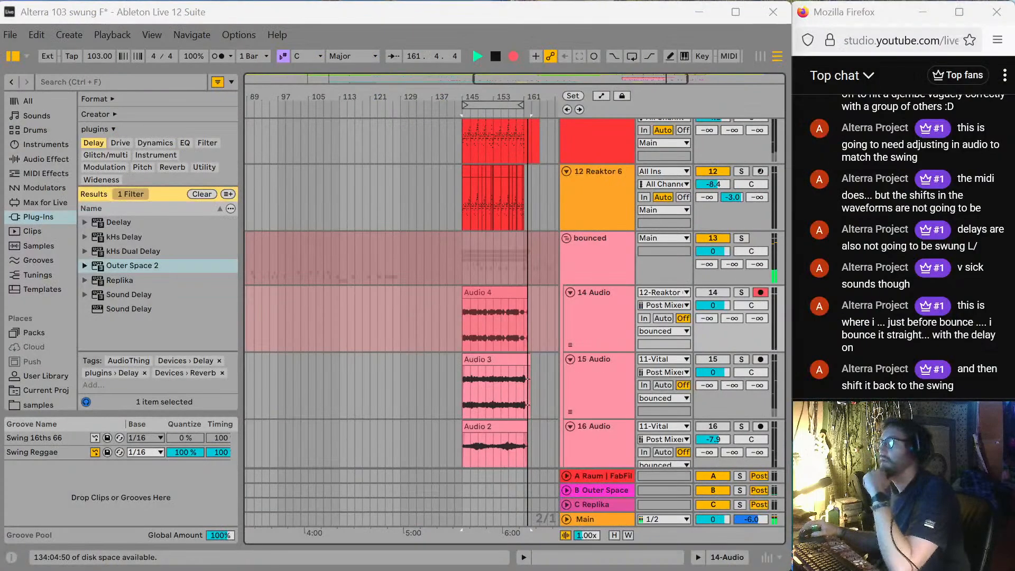
{"action": "left_click_drag", "start_coordinate": [465, 317], "coordinate": [465, 260]}
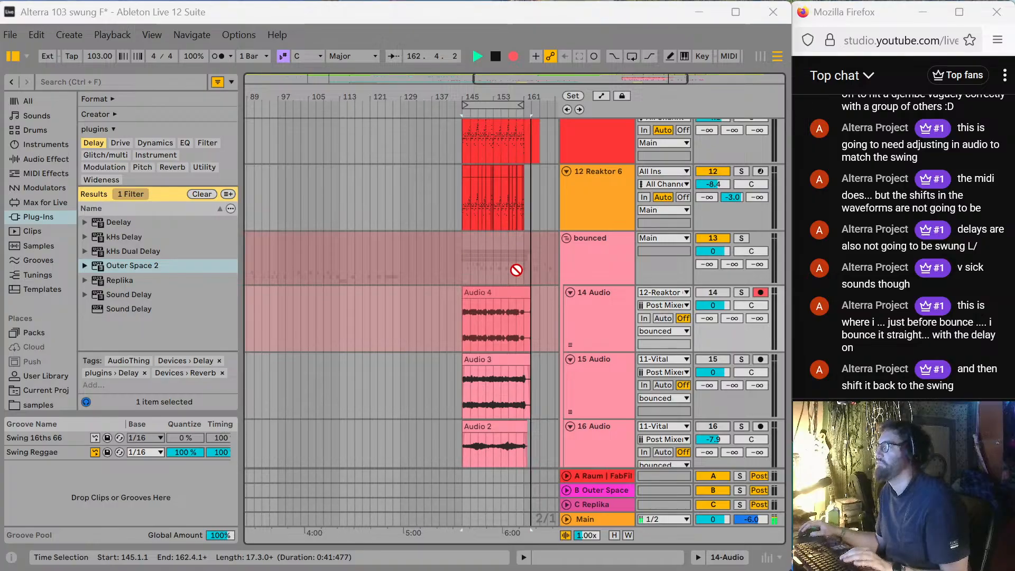
{"action": "left_click", "coordinate": [479, 274]}
{"action": "key", "text": "space"}
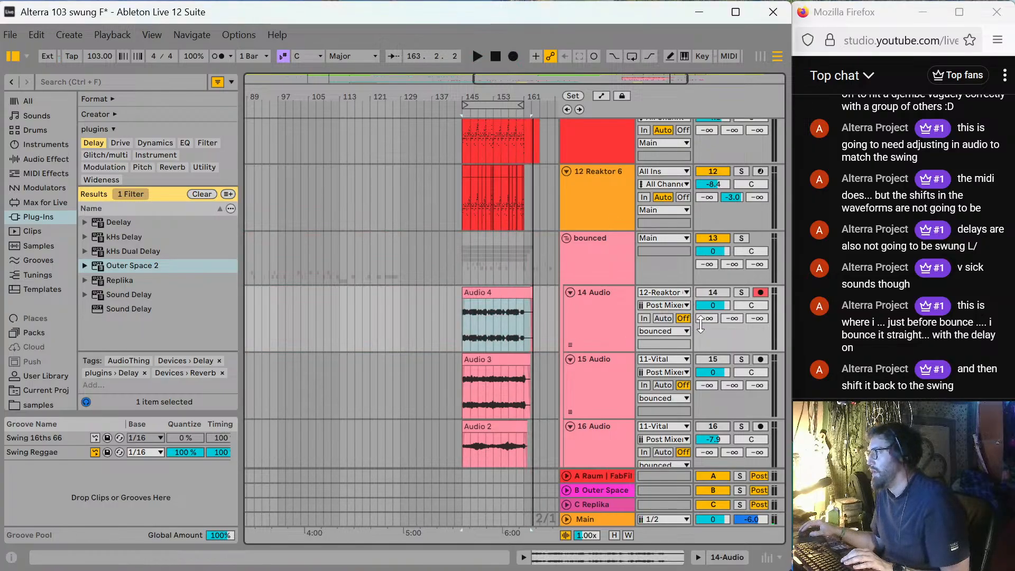
Set the B Outer Space send of 14 Audio to -3.0 dB.
{"action": "left_click_drag", "start_coordinate": [732, 318], "coordinate": [732, 293]}
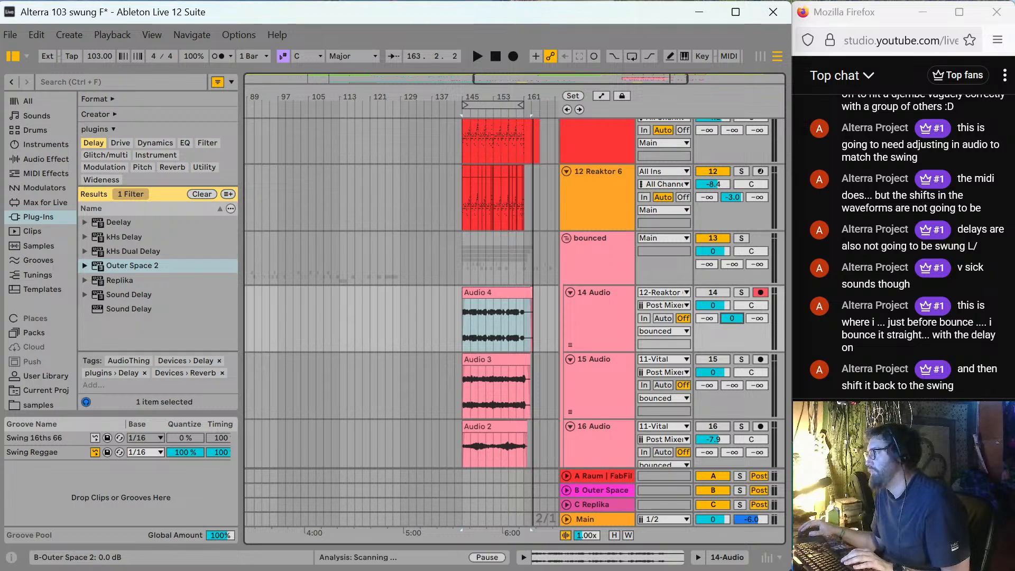
{"action": "left_click", "coordinate": [508, 293]}
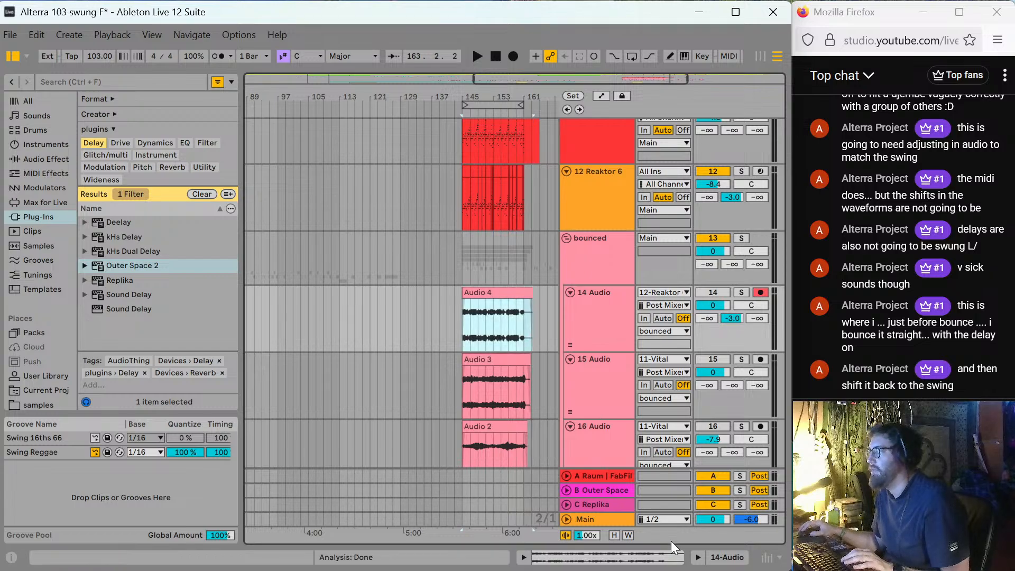
Try a 1/32D head 2 delay time in Outer Space 2 on return B during playback.
{"action": "double_click", "coordinate": [604, 490]}
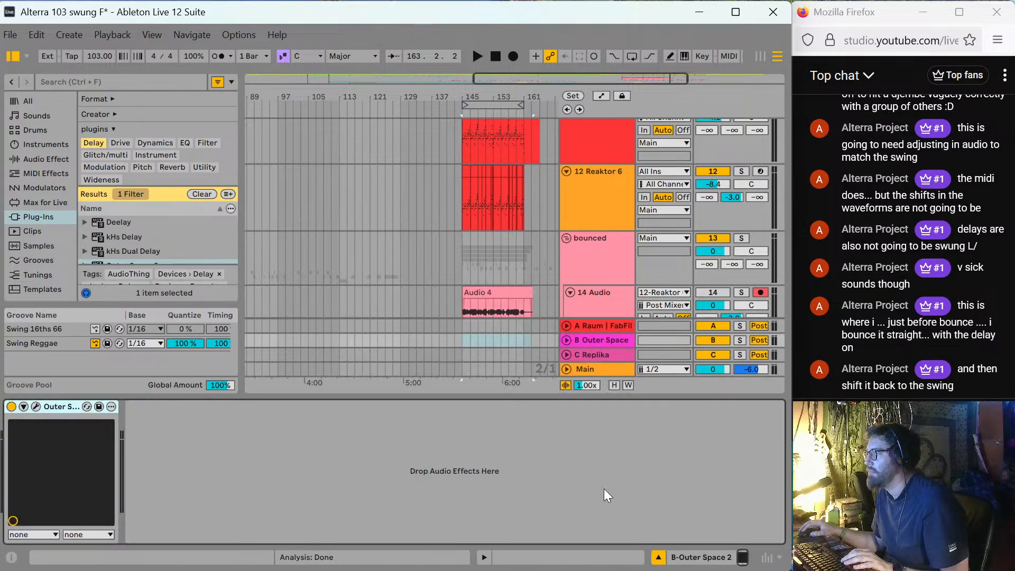
{"action": "left_click", "coordinate": [36, 406]}
{"action": "left_click", "coordinate": [715, 362]}
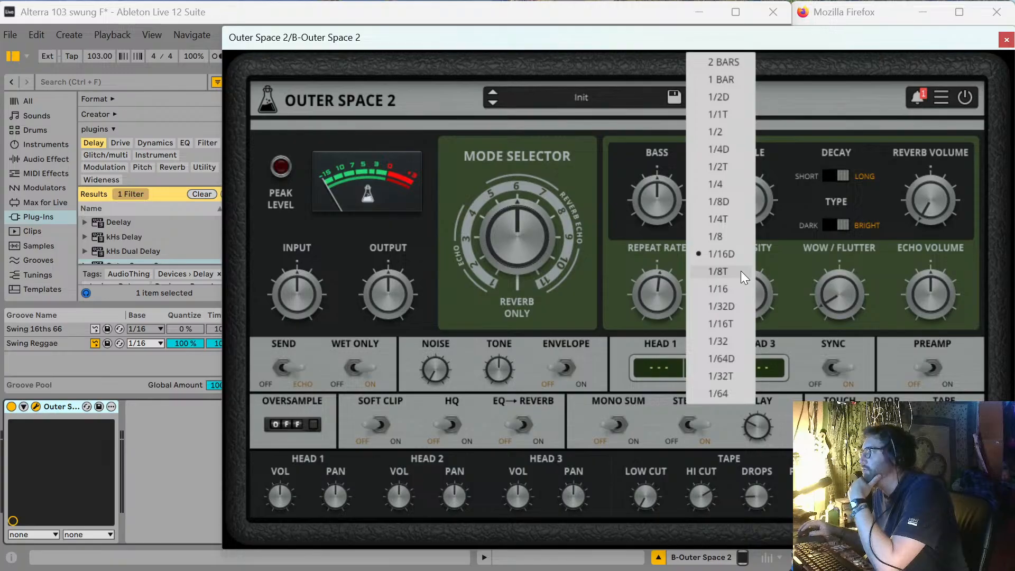
{"action": "left_click", "coordinate": [731, 302]}
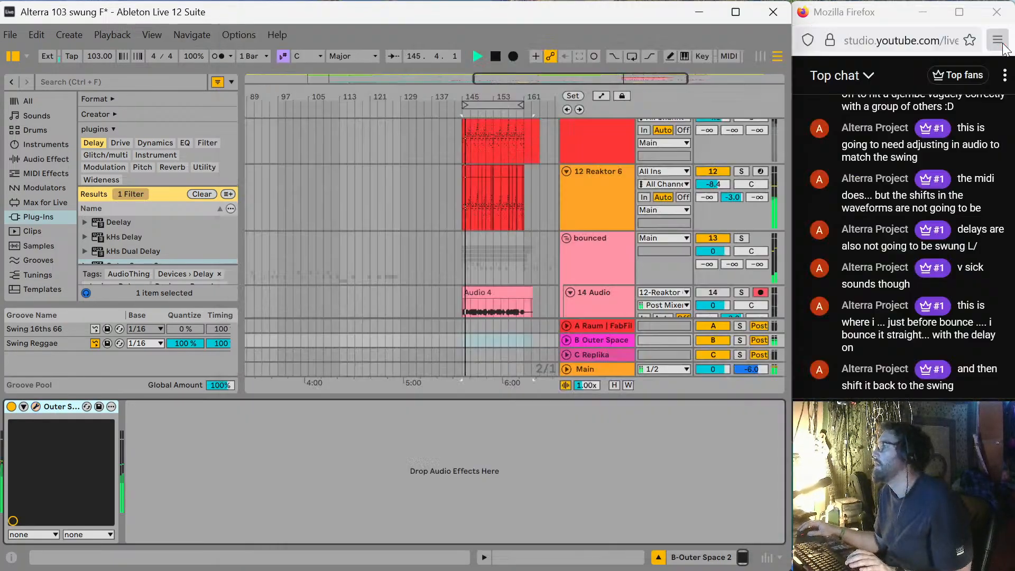
{"action": "left_click", "coordinate": [1006, 39]}
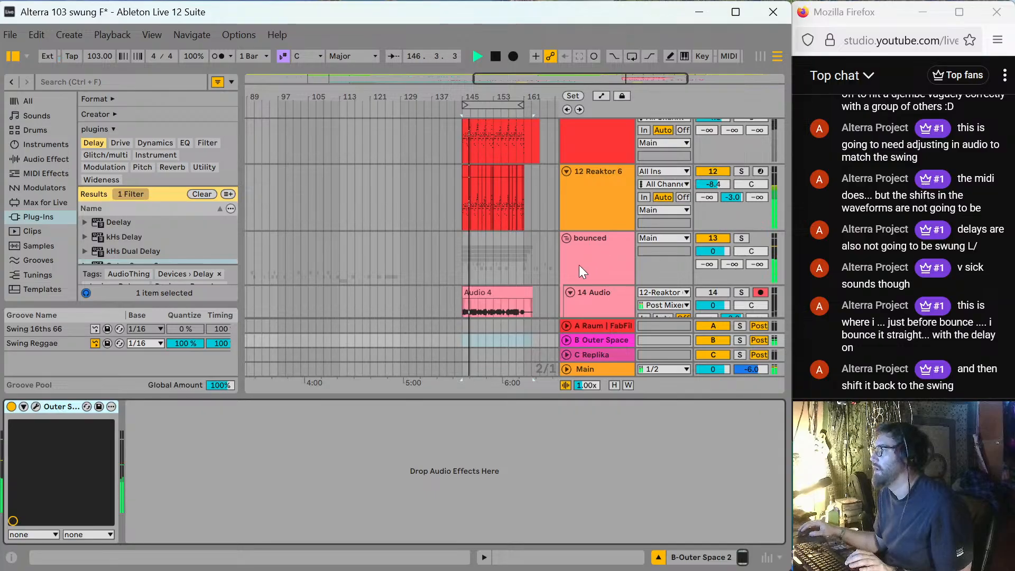
Compare head 2 delay times of 1/16T and 1/8T in Outer Space 2 on return B, settle on 1/8T, and close the plug-in window.
{"action": "left_click", "coordinate": [35, 405]}
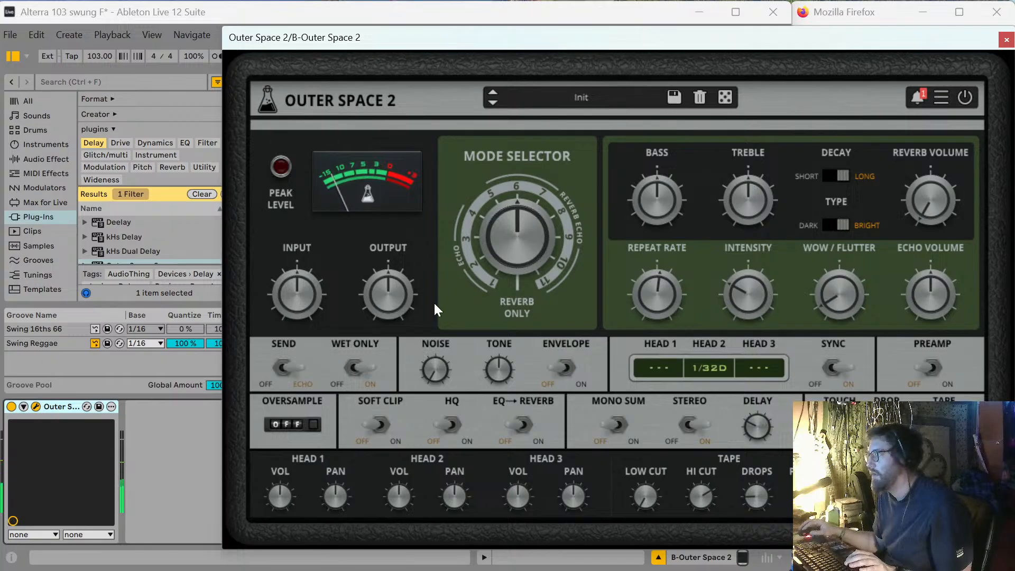
{"action": "left_click", "coordinate": [709, 367]}
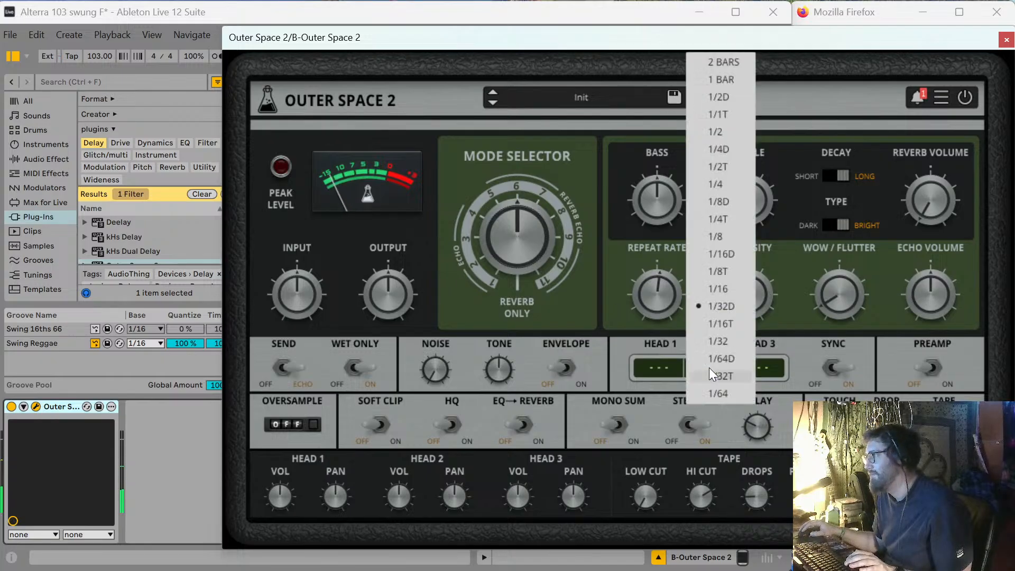
{"action": "left_click", "coordinate": [732, 325]}
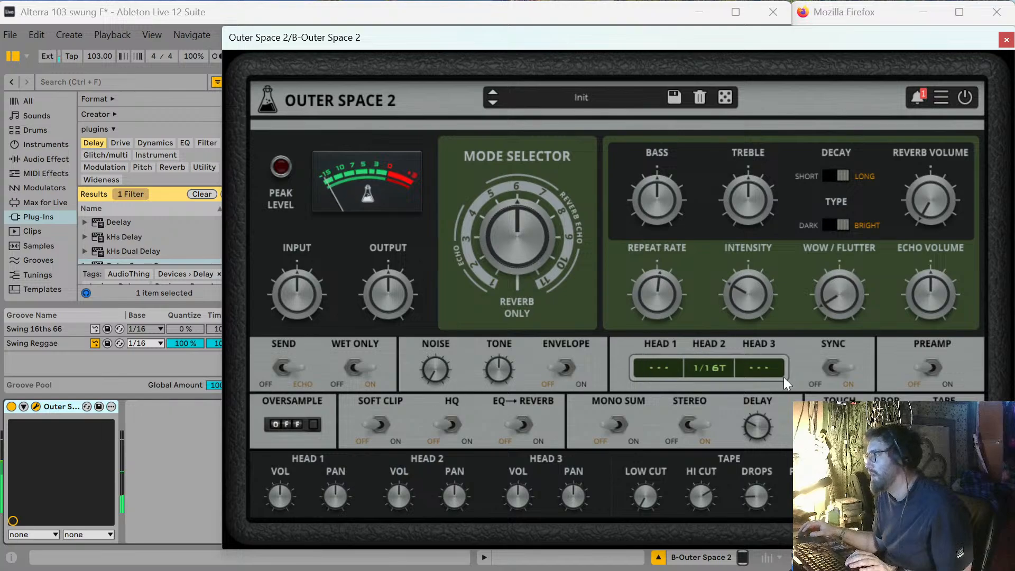
{"action": "left_click", "coordinate": [712, 364]}
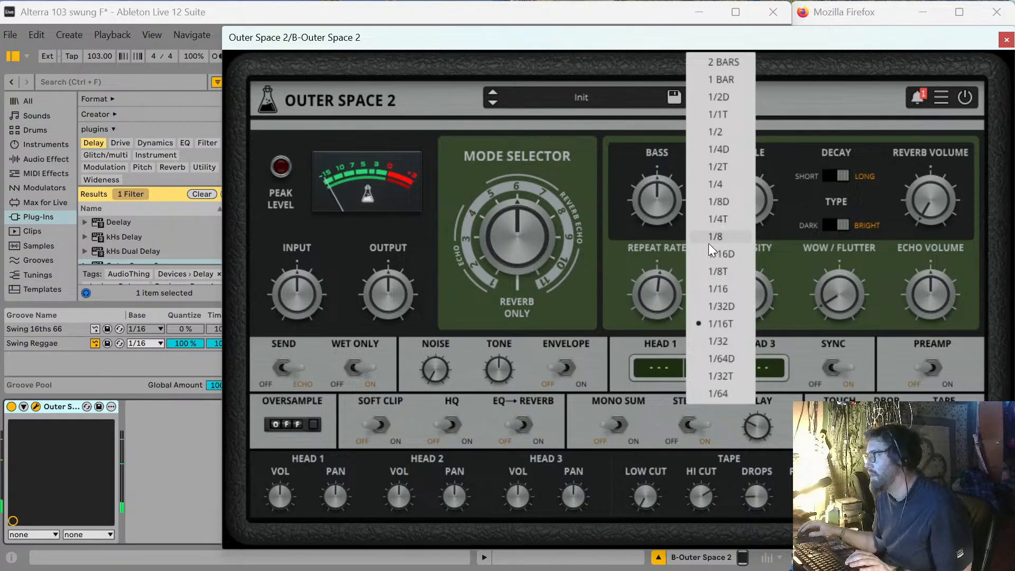
{"action": "left_click", "coordinate": [731, 270]}
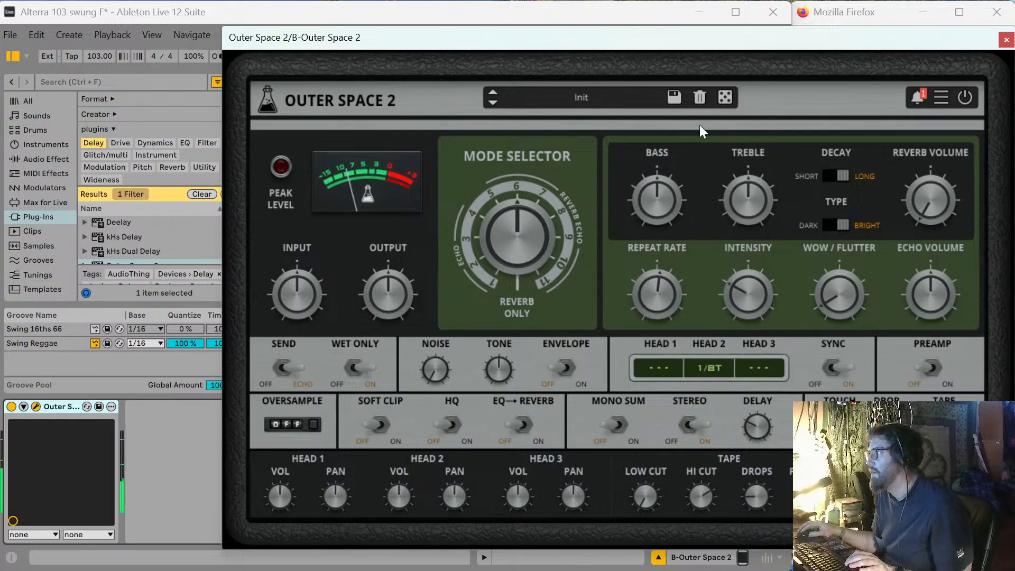
{"action": "left_click", "coordinate": [699, 367]}
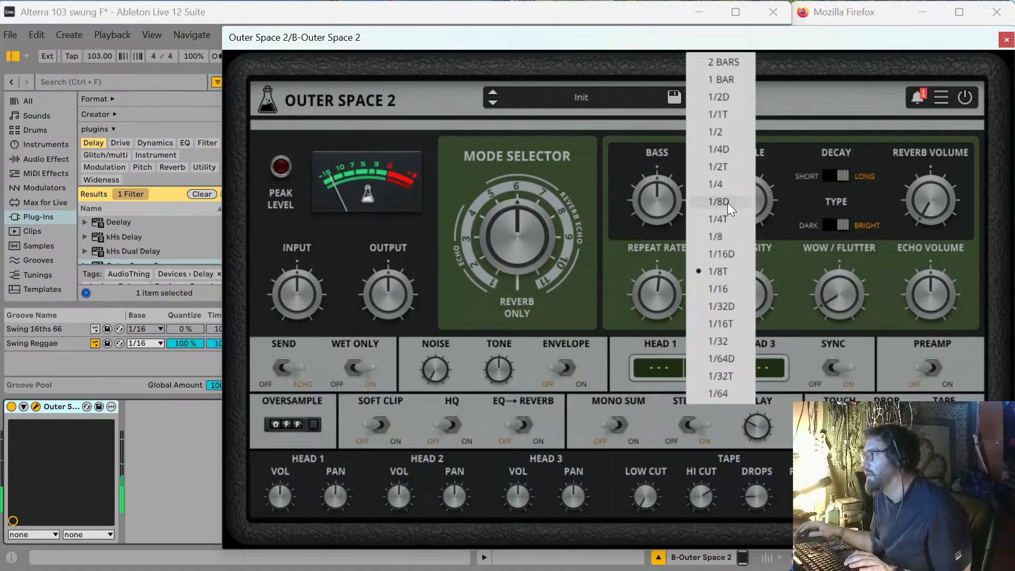
{"action": "left_click", "coordinate": [1007, 41]}
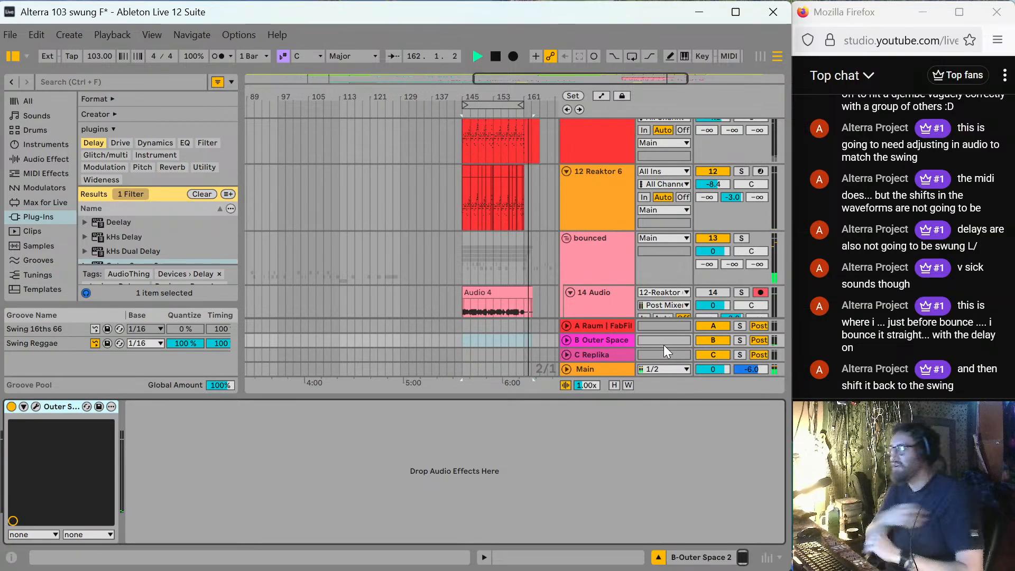
Restart playback from bar 145 and bring the 14 Audio track into view.
{"action": "key", "text": "space"}
{"action": "key", "text": "space"}
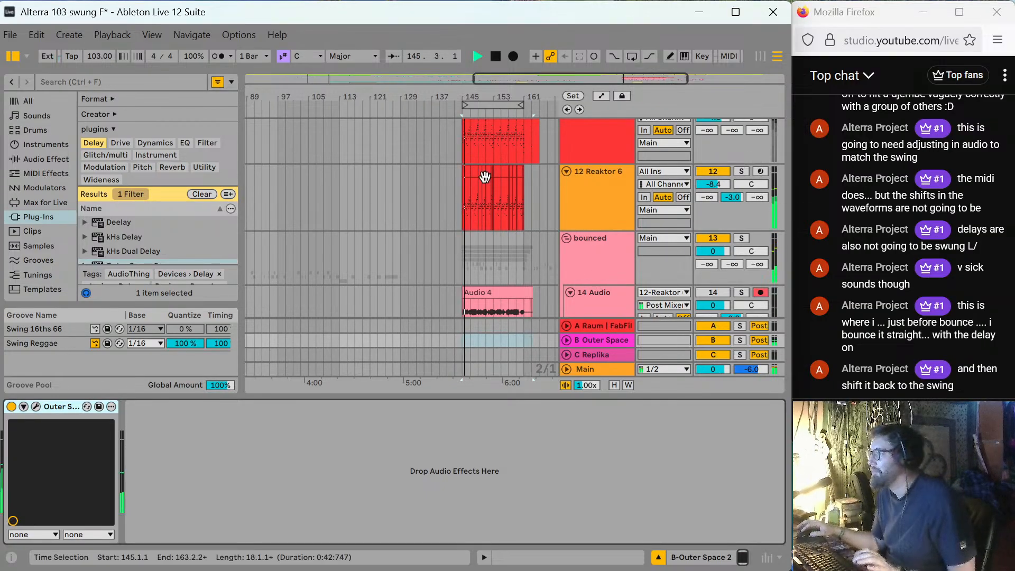
{"action": "scroll", "coordinate": [503, 185], "scroll_direction": "down", "scroll_amount": 2}
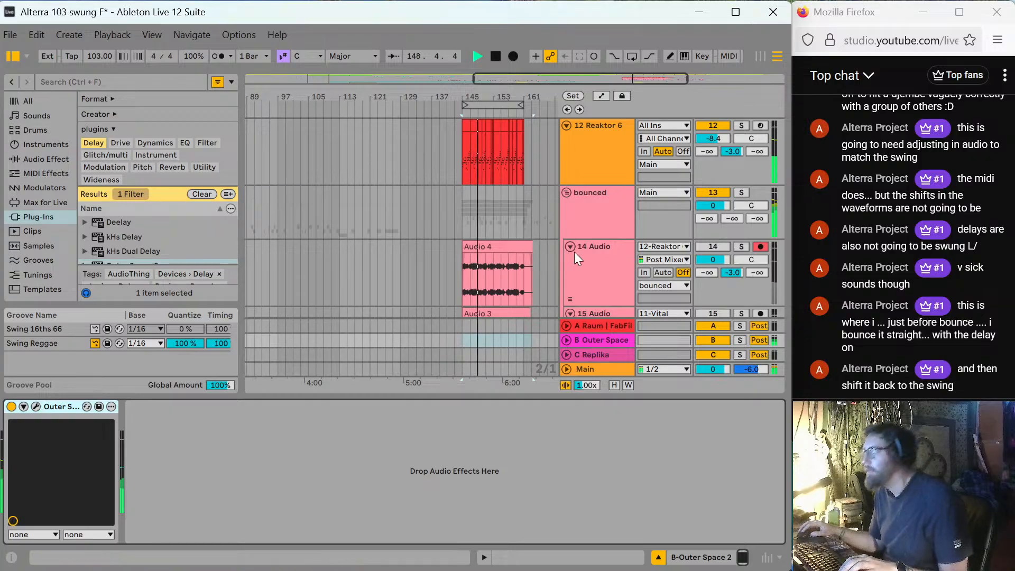
Open the Razor interface on the 12 Reaktor 6 track and raise the Glide amount in the Voicing section.
{"action": "scroll", "coordinate": [545, 248], "scroll_direction": "down", "scroll_amount": 3}
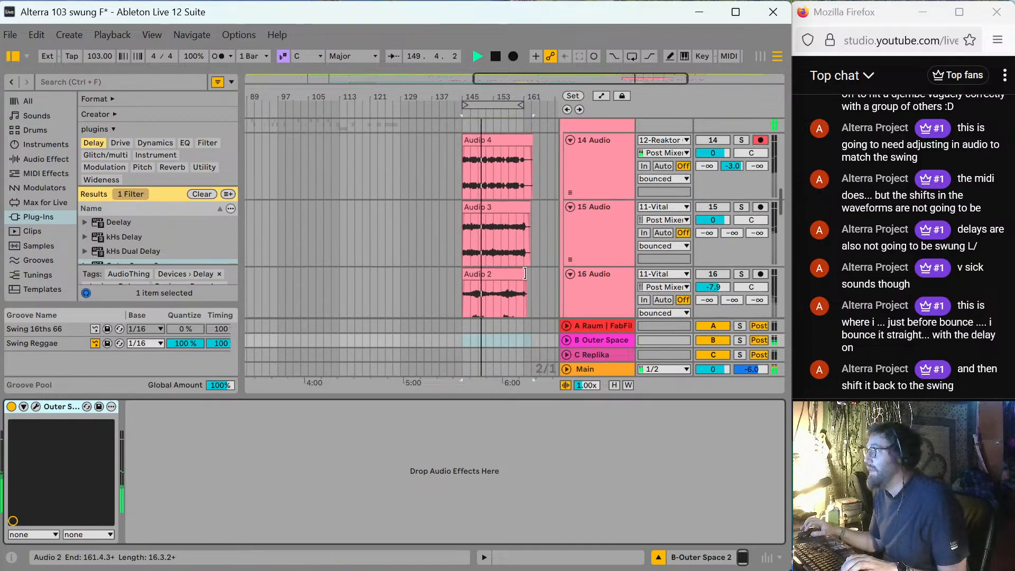
{"action": "scroll", "coordinate": [525, 271], "scroll_direction": "up", "scroll_amount": 4}
{"action": "scroll", "coordinate": [525, 271], "scroll_direction": "up", "scroll_amount": 1}
{"action": "key", "text": "space"}
{"action": "left_click", "coordinate": [607, 195]}
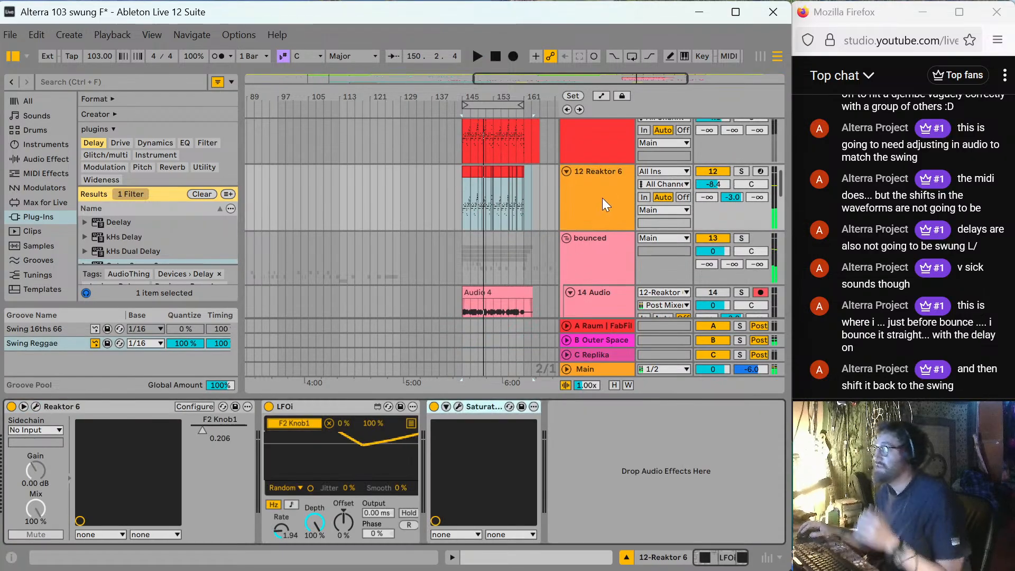
{"action": "left_click", "coordinate": [35, 406]}
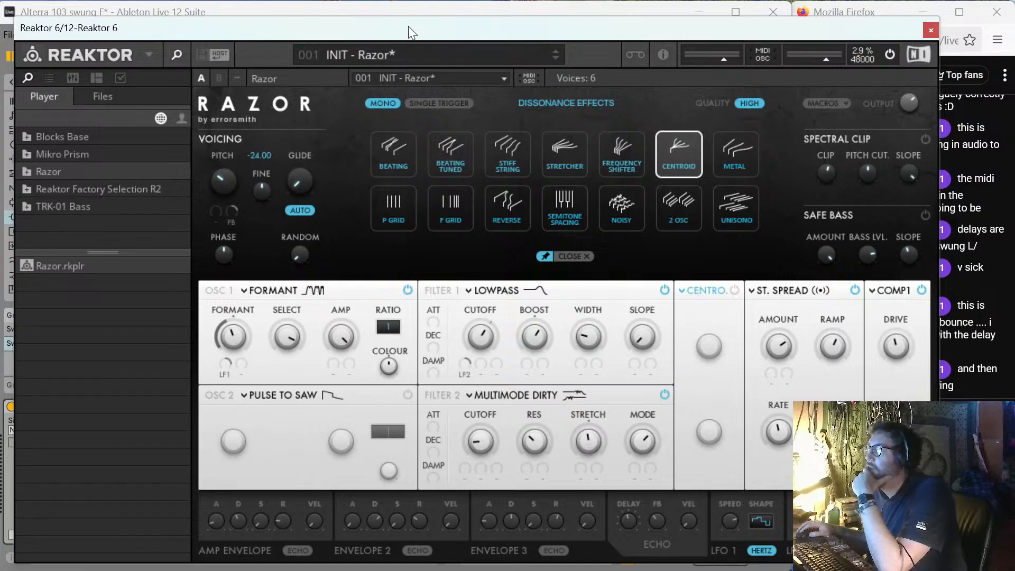
{"action": "left_click_drag", "start_coordinate": [408, 26], "coordinate": [407, 11]}
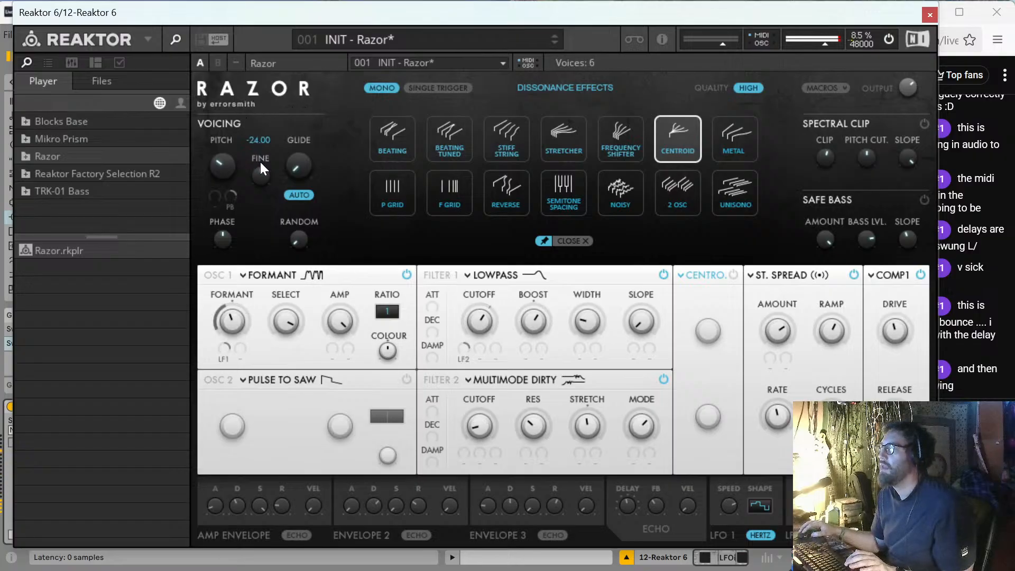
{"action": "left_click", "coordinate": [933, 18]}
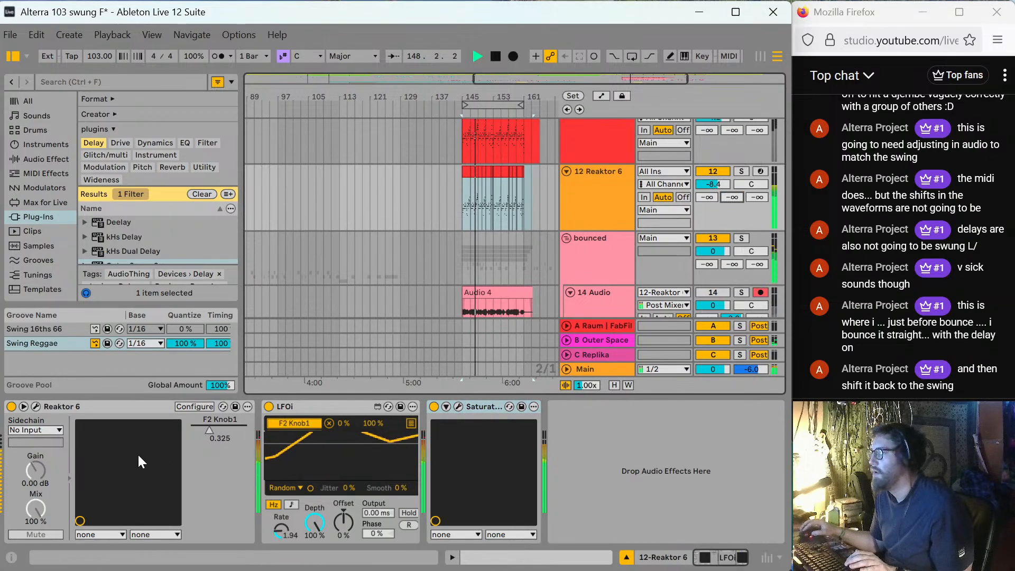
{"action": "left_click", "coordinate": [36, 407]}
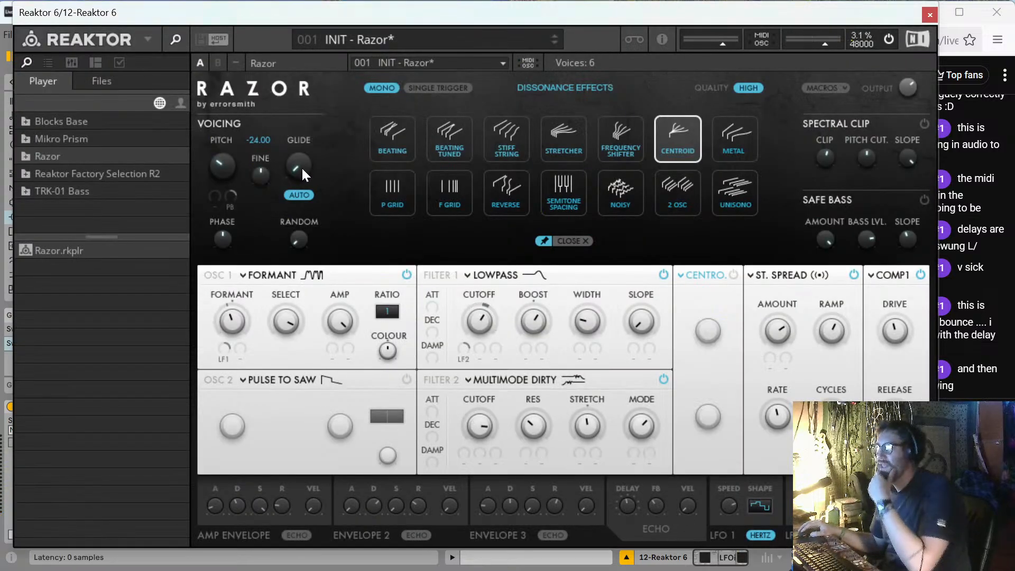
{"action": "left_click_drag", "start_coordinate": [298, 168], "coordinate": [298, 132]}
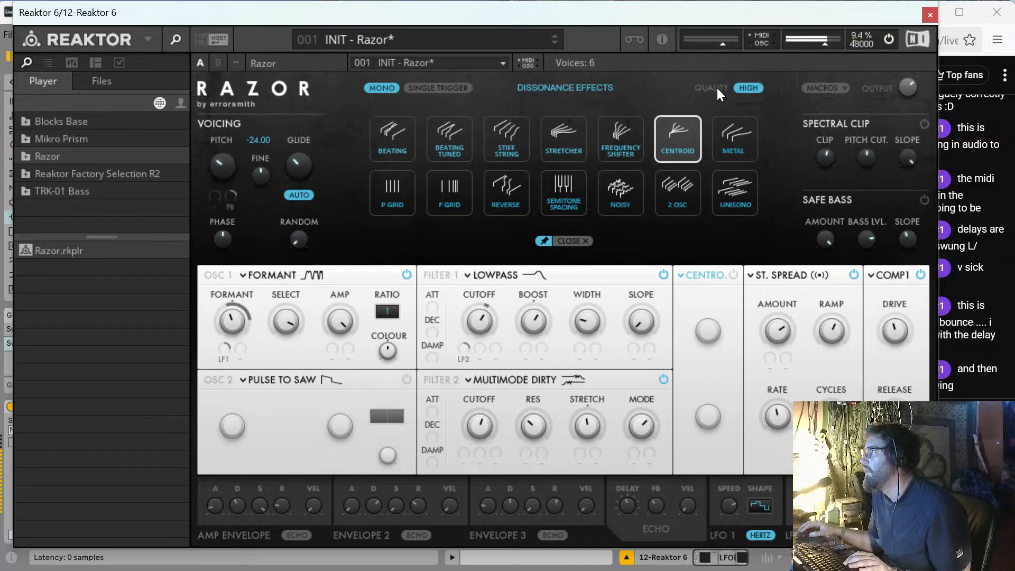
Compare Razor's Low and High quality settings during playback, keep High, and close the plug-in window.
{"action": "left_click", "coordinate": [747, 88]}
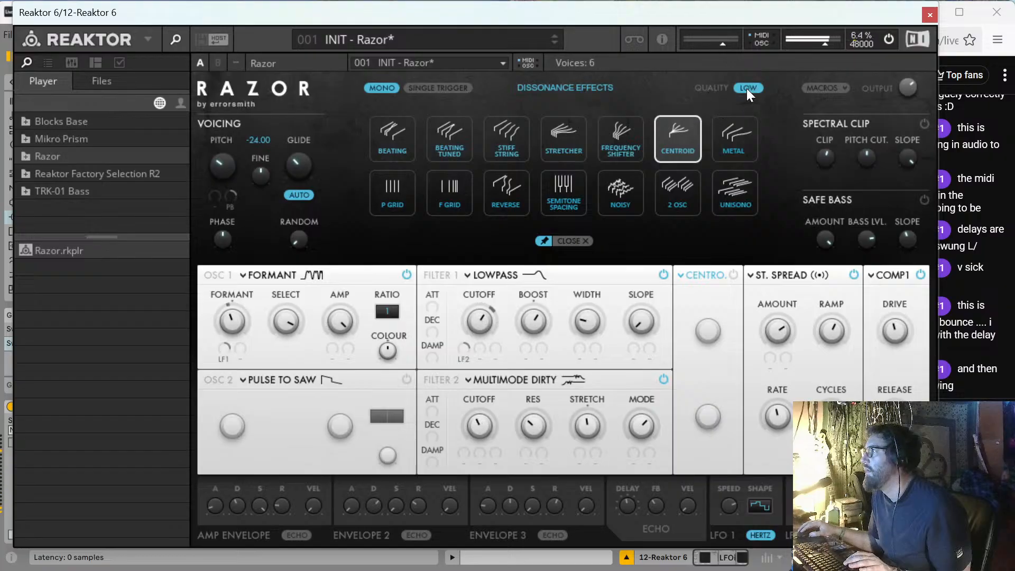
{"action": "left_click", "coordinate": [746, 87]}
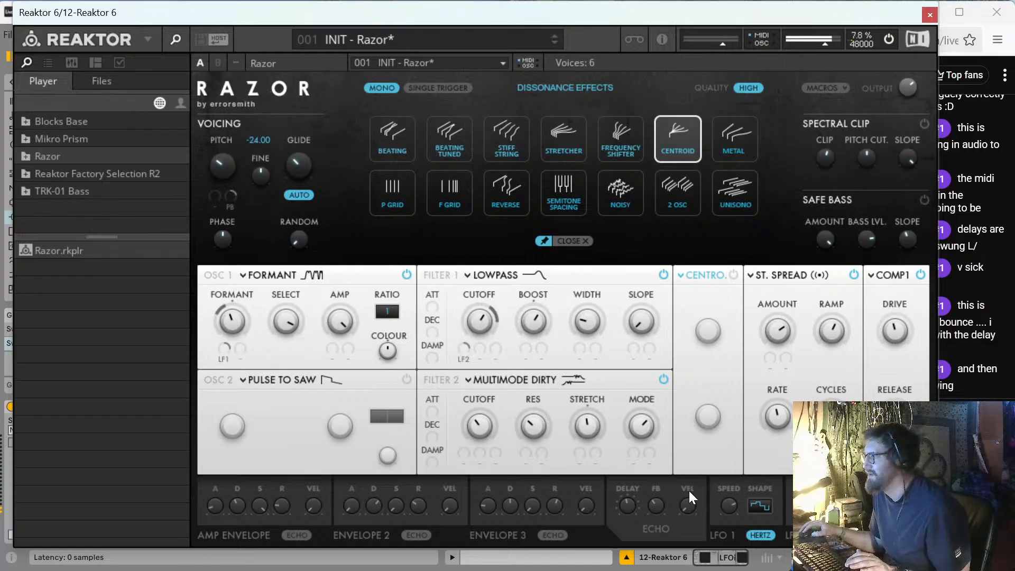
{"action": "left_click", "coordinate": [764, 506]}
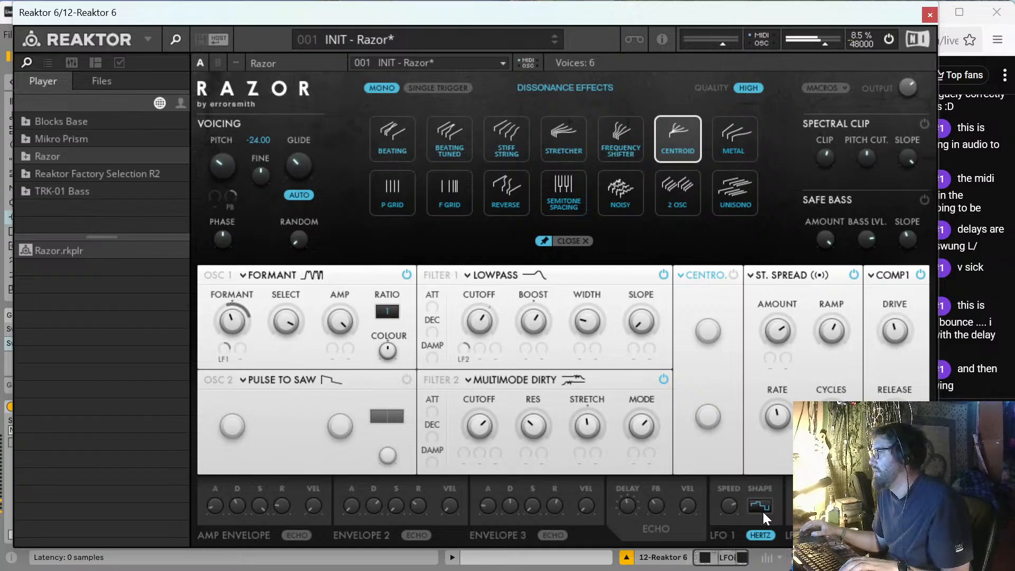
{"action": "left_click", "coordinate": [762, 512]}
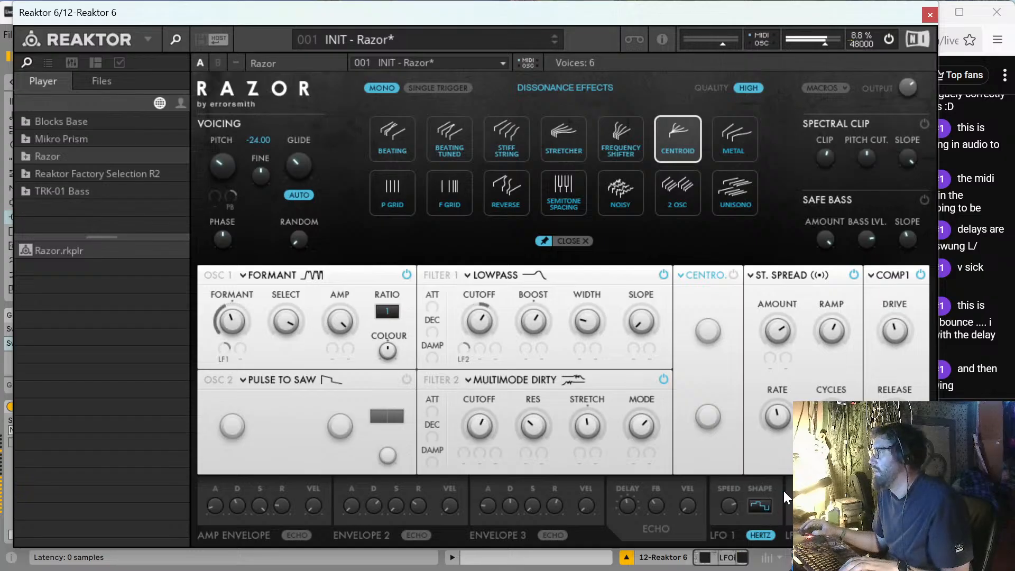
{"action": "left_click", "coordinate": [930, 15]}
{"action": "key", "text": "space"}
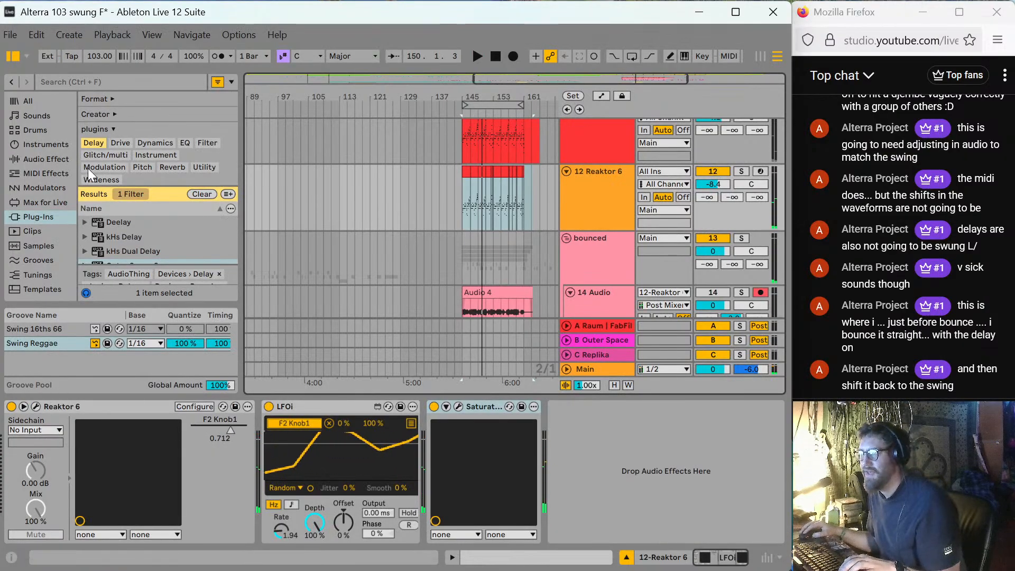
Duplicate the 14 Audio track to keep its Audio 4 take, and delete that clip from the original 14 Audio track.
{"action": "key", "text": "space"}
{"action": "key", "text": "space"}
{"action": "scroll", "coordinate": [436, 220], "scroll_direction": "down", "scroll_amount": 2}
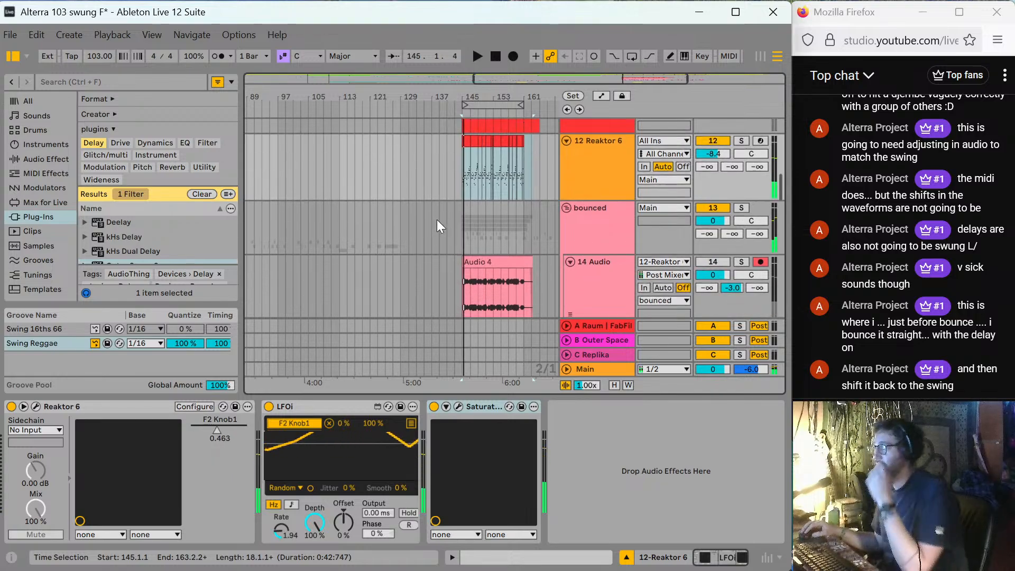
{"action": "scroll", "coordinate": [553, 265], "scroll_direction": "down", "scroll_amount": 2}
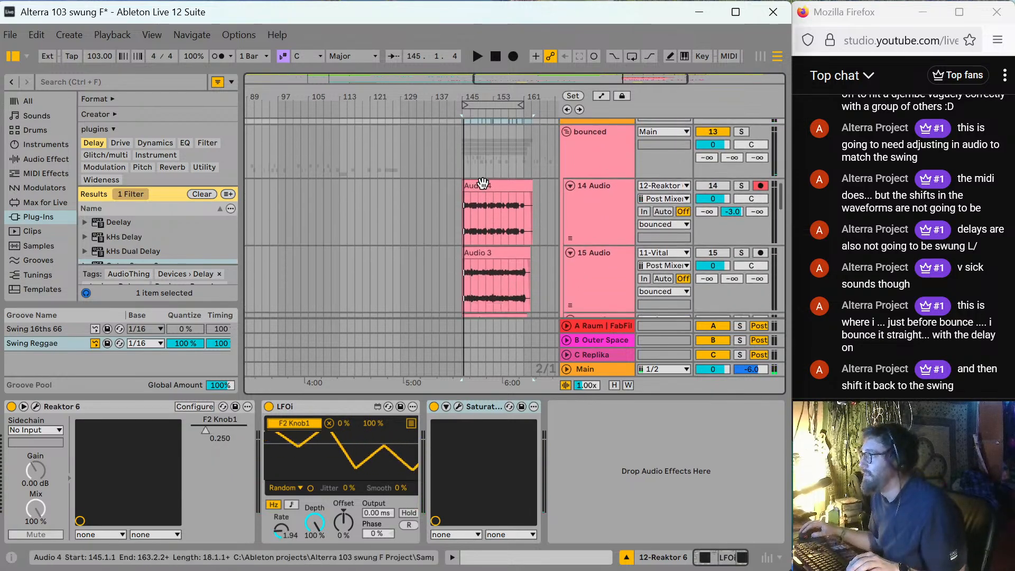
{"action": "left_click", "coordinate": [585, 210]}
{"action": "key", "text": "ctrl+d"}
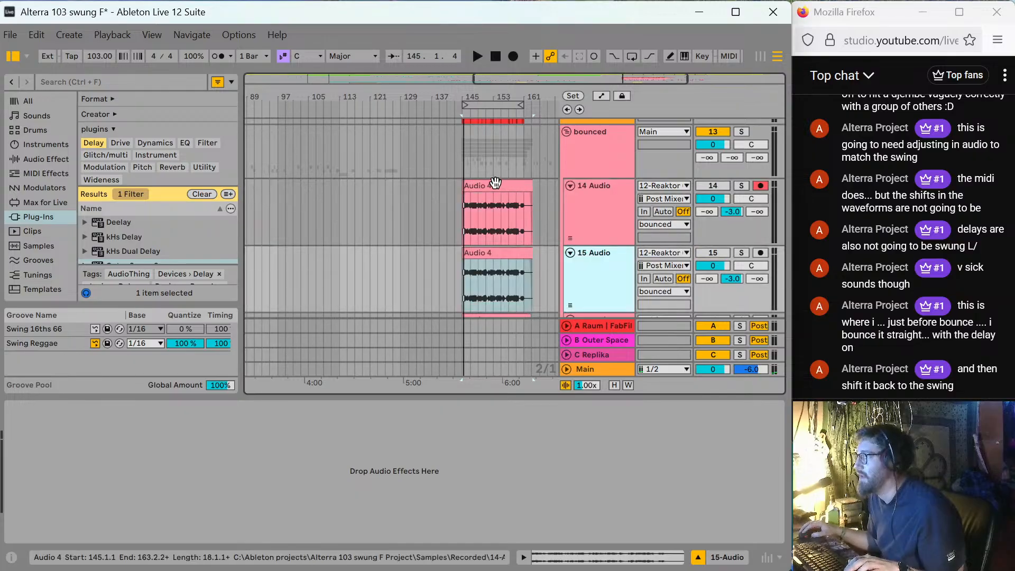
{"action": "left_click", "coordinate": [494, 182]}
{"action": "key", "text": "Delete"}
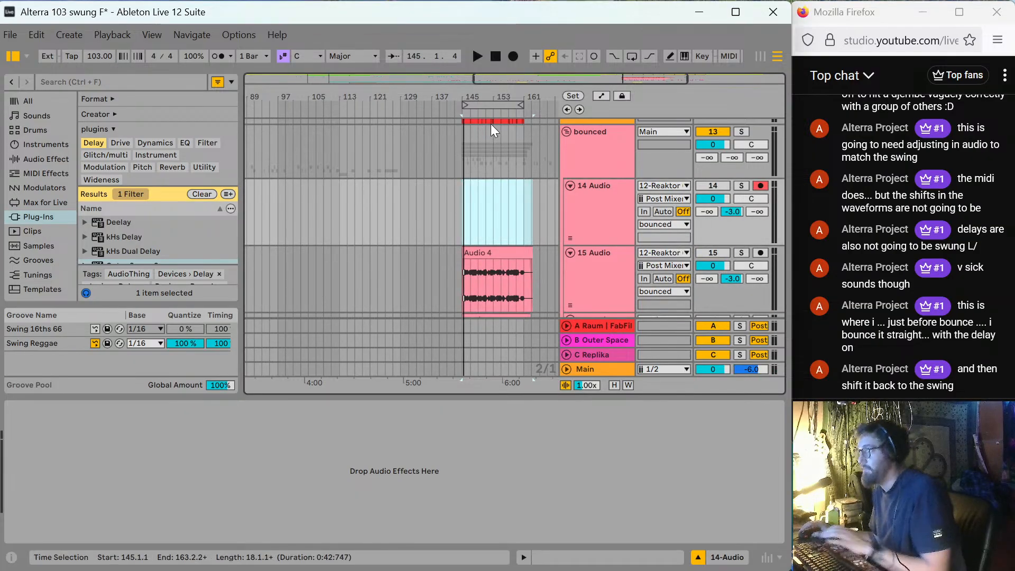
Record the Reaktor 6 output onto the 14 Audio track from bar 145.
{"action": "left_click", "coordinate": [512, 58]}
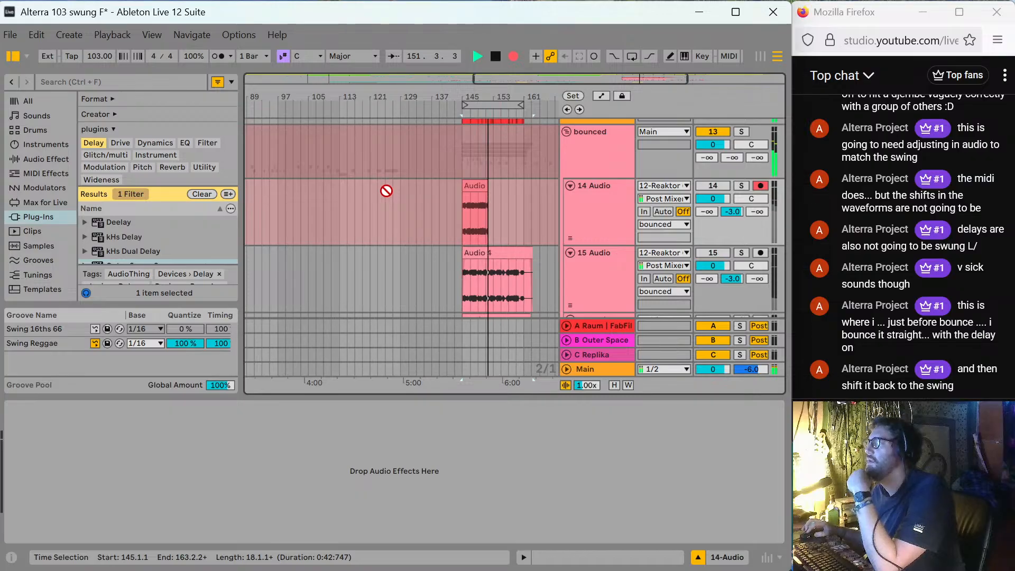
{"action": "scroll", "coordinate": [387, 191], "scroll_direction": "up", "scroll_amount": 1}
{"action": "scroll", "coordinate": [387, 191], "scroll_direction": "up", "scroll_amount": 1}
{"action": "scroll", "coordinate": [386, 192], "scroll_direction": "up", "scroll_amount": 3}
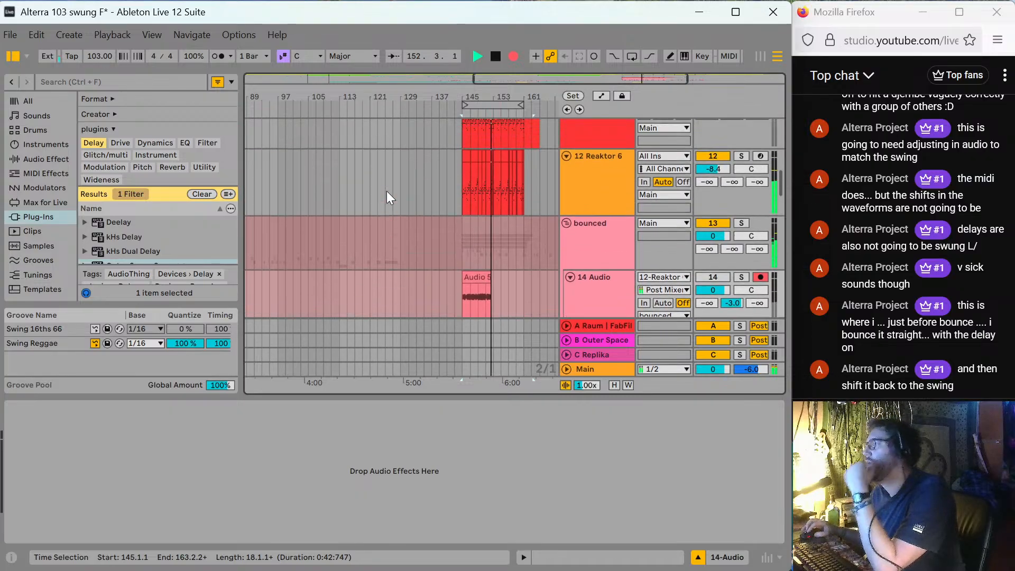
{"action": "scroll", "coordinate": [382, 205], "scroll_direction": "down", "scroll_amount": 3}
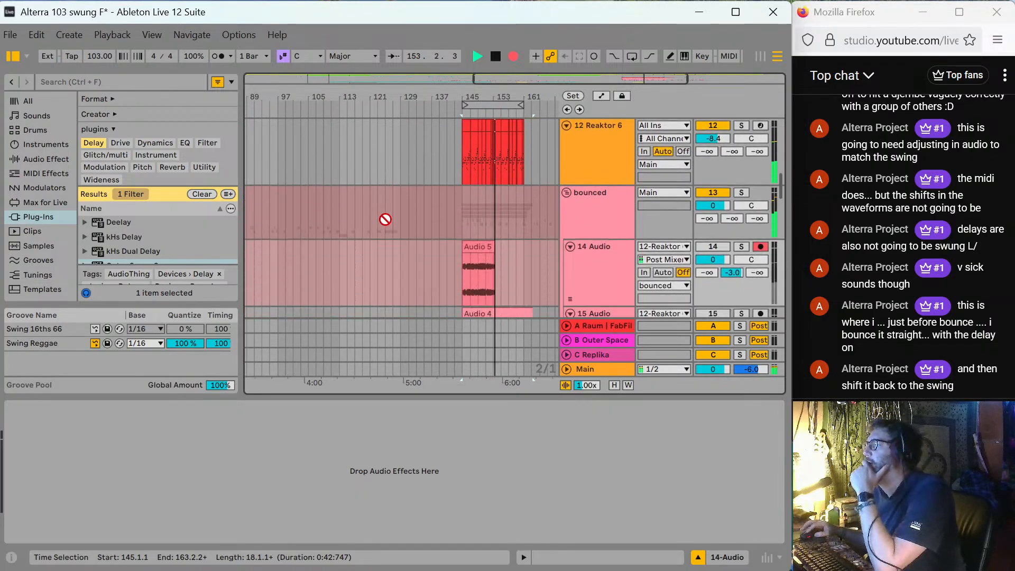
{"action": "scroll", "coordinate": [399, 220], "scroll_direction": "up", "scroll_amount": 4}
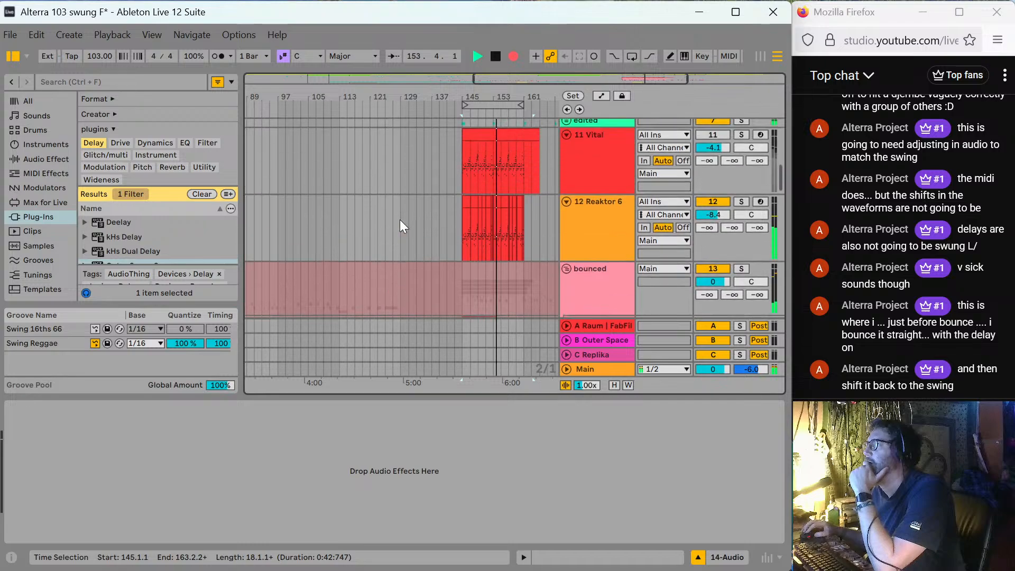
Replace the 11 Vital MIDI clip at bar 145 with a copy of the 12 Reaktor 6 clips while recording continues.
{"action": "left_click", "coordinate": [517, 163]}
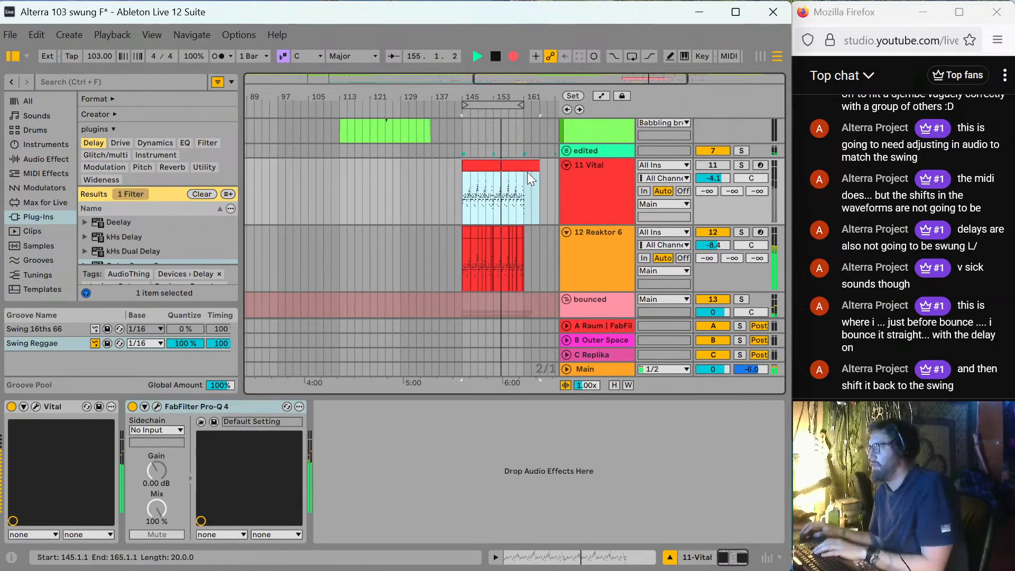
{"action": "left_click_drag", "start_coordinate": [540, 259], "coordinate": [491, 252]}
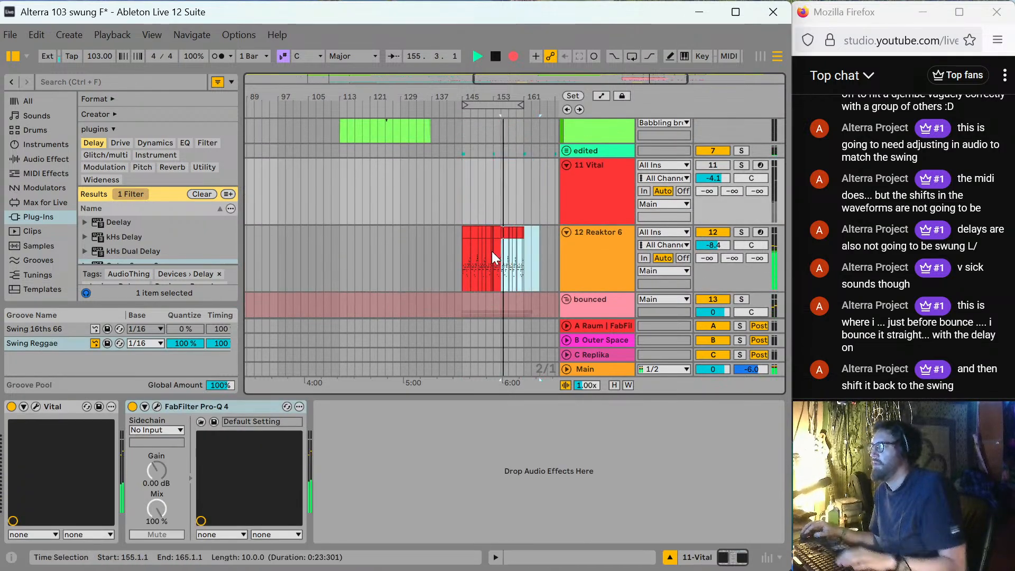
{"action": "left_click", "coordinate": [461, 254]}
{"action": "left_click", "coordinate": [456, 192]}
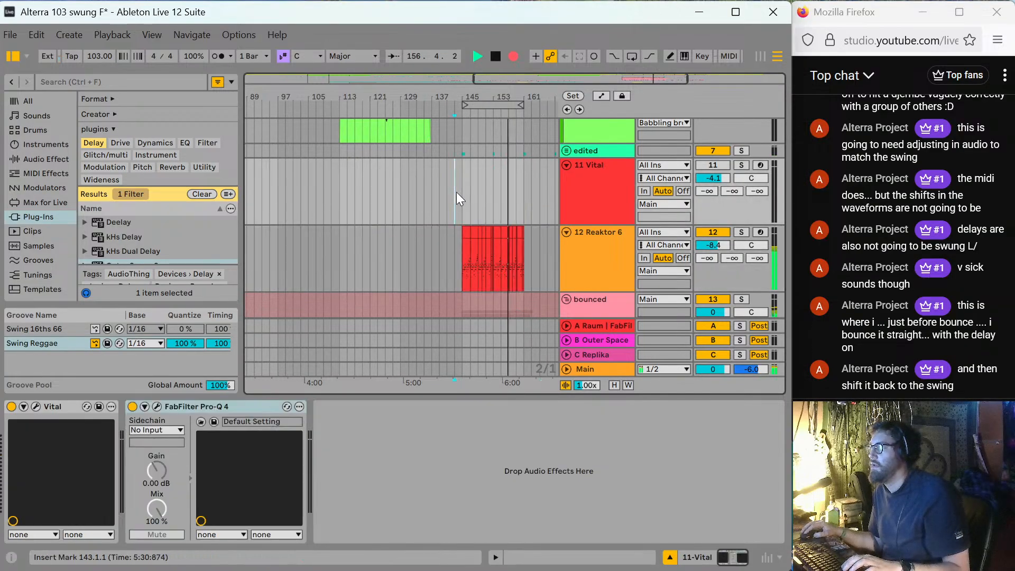
{"action": "key", "text": "ctrl+v"}
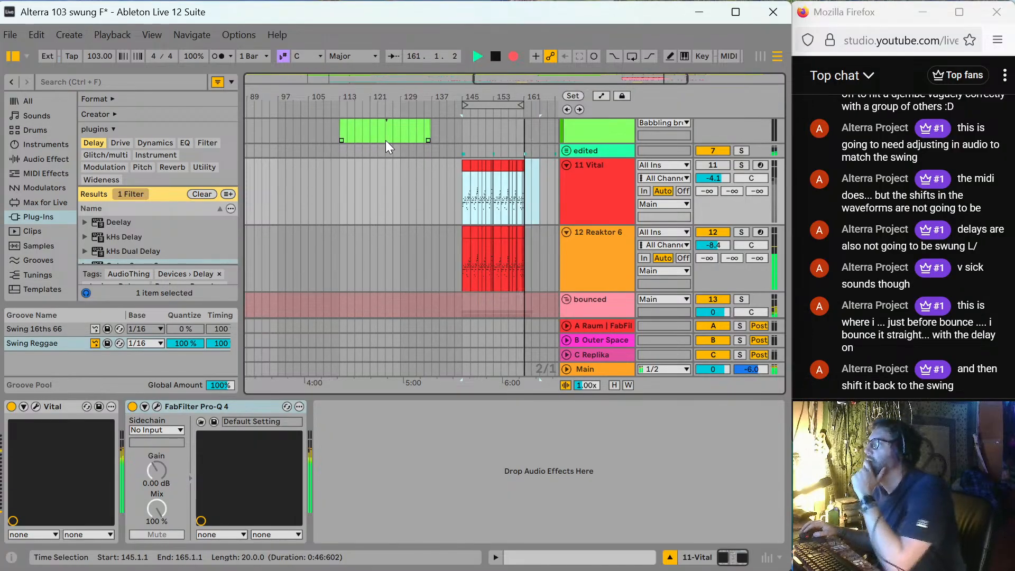
Stop the recording and swap the active instrument by deactivating 12 Reaktor 6 and activating 11 Vital.
{"action": "scroll", "coordinate": [479, 244], "scroll_direction": "down", "scroll_amount": 3}
{"action": "key", "text": "space"}
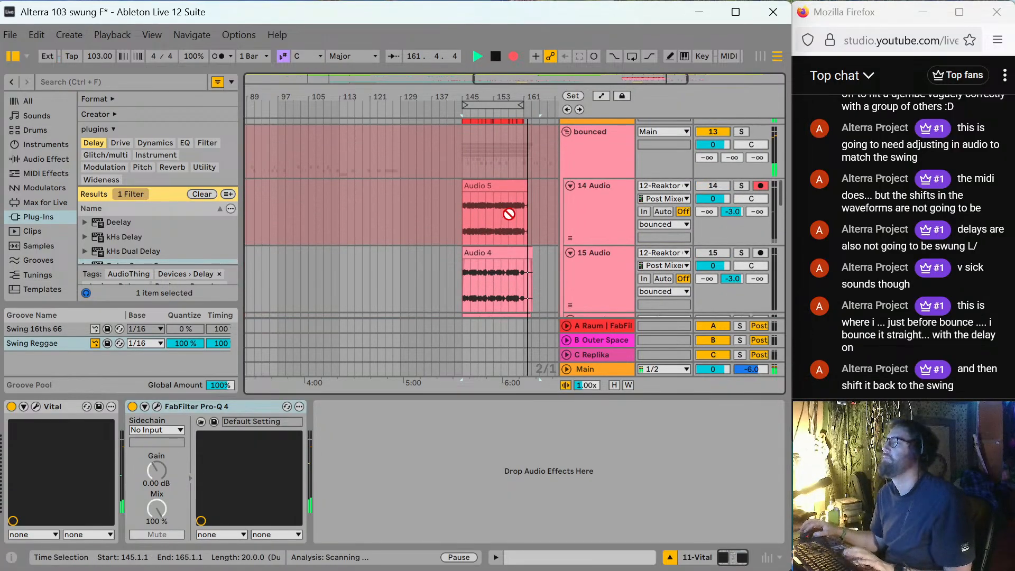
{"action": "scroll", "coordinate": [553, 212], "scroll_direction": "up", "scroll_amount": 2}
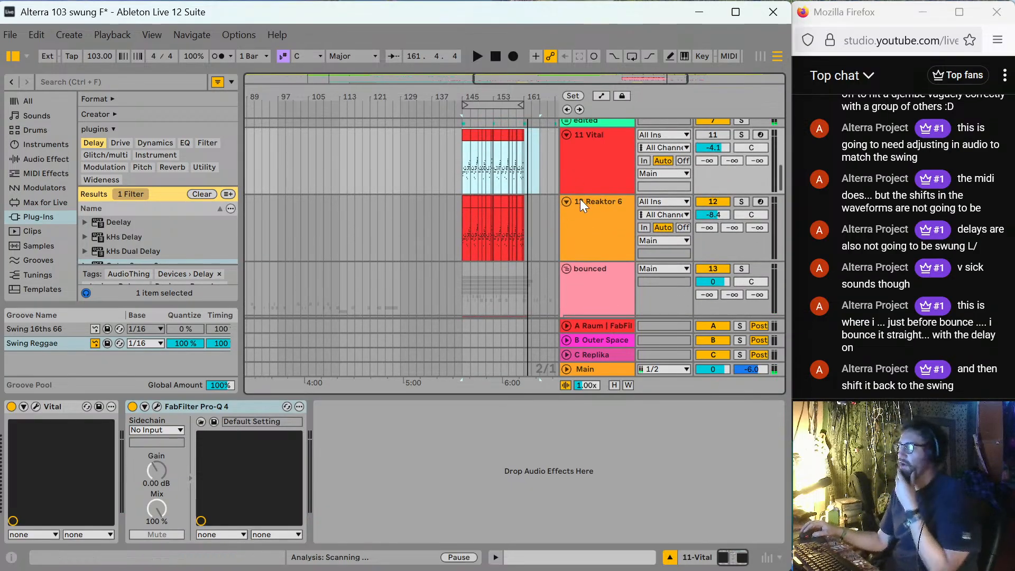
{"action": "left_click", "coordinate": [600, 170]}
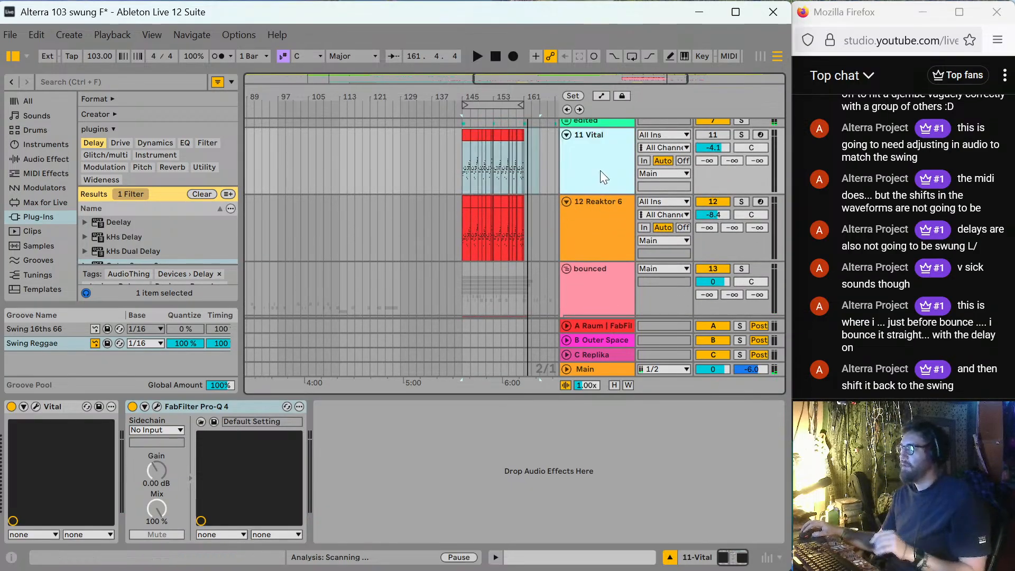
{"action": "left_click", "coordinate": [720, 201]}
{"action": "left_click", "coordinate": [710, 136]}
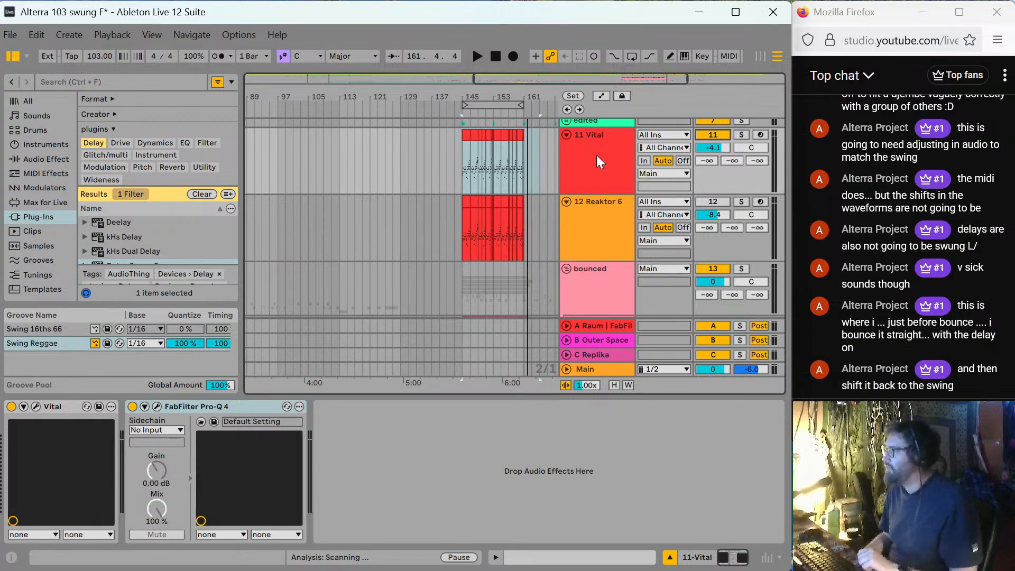
Duplicate the 14 Audio track with its Audio 5 take, and delete the clip from the original 14 Audio track.
{"action": "scroll", "coordinate": [611, 175], "scroll_direction": "down", "scroll_amount": 5}
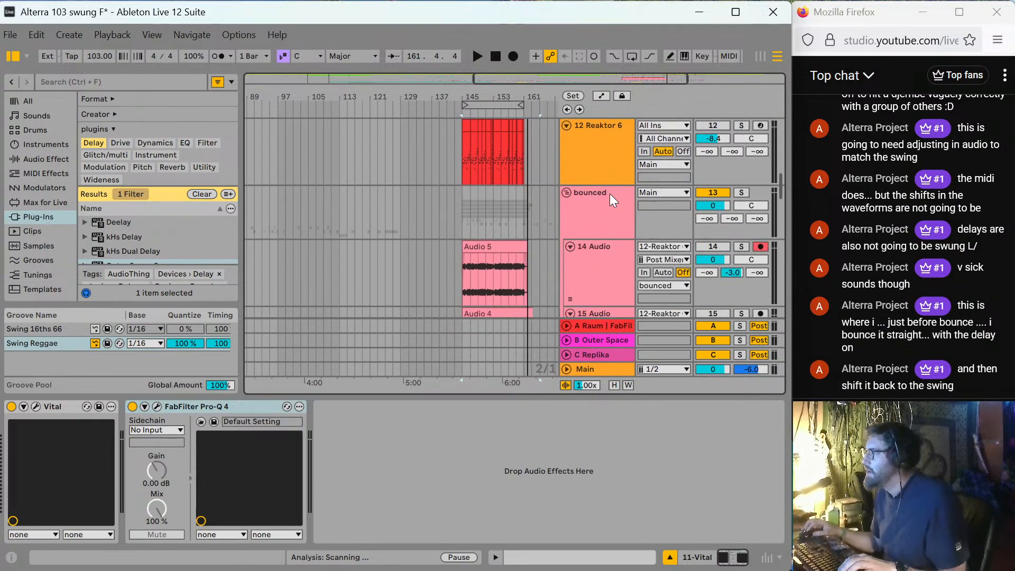
{"action": "left_click", "coordinate": [606, 227]}
{"action": "left_click_drag", "start_coordinate": [606, 226], "coordinate": [608, 258]}
{"action": "left_click", "coordinate": [508, 191]}
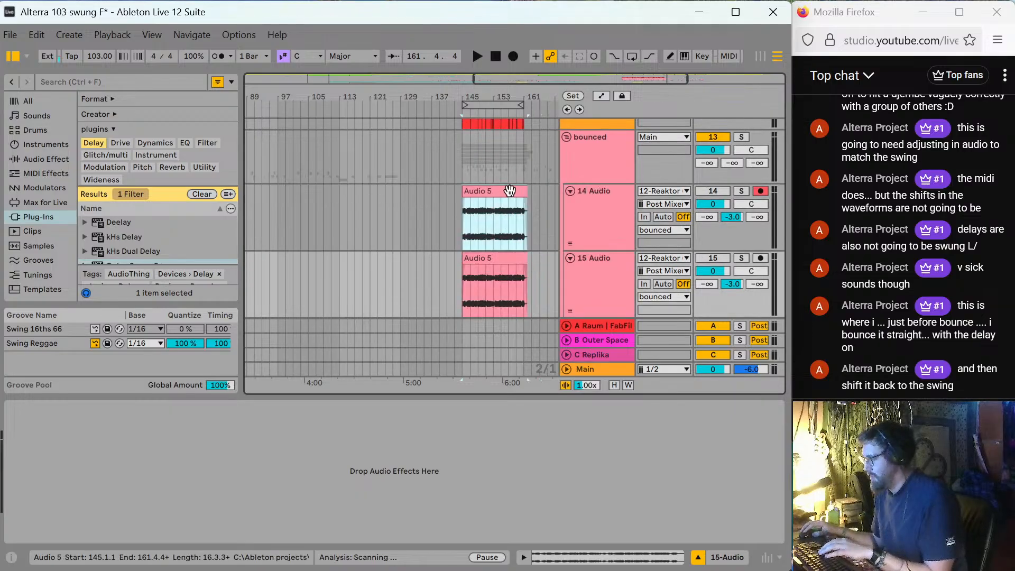
{"action": "key", "text": "Delete"}
Open the Vital instrument on the 11 Vital track while the arrangement plays from bar 145, and initialize its preset.
{"action": "scroll", "coordinate": [508, 193], "scroll_direction": "up", "scroll_amount": 3}
{"action": "scroll", "coordinate": [508, 192], "scroll_direction": "up", "scroll_amount": 2}
{"action": "left_click", "coordinate": [596, 152]}
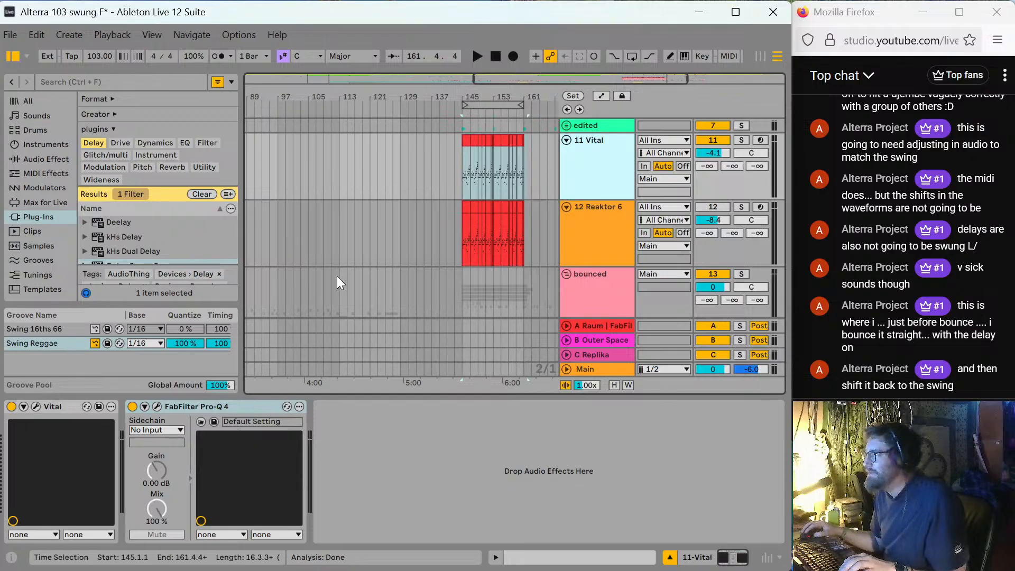
{"action": "key", "text": "space"}
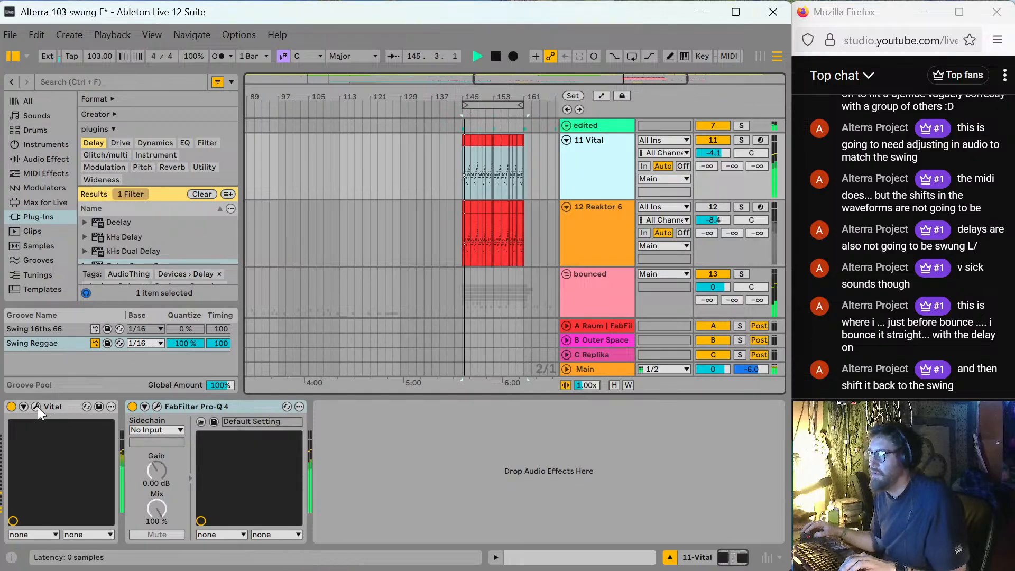
{"action": "left_click", "coordinate": [37, 407]}
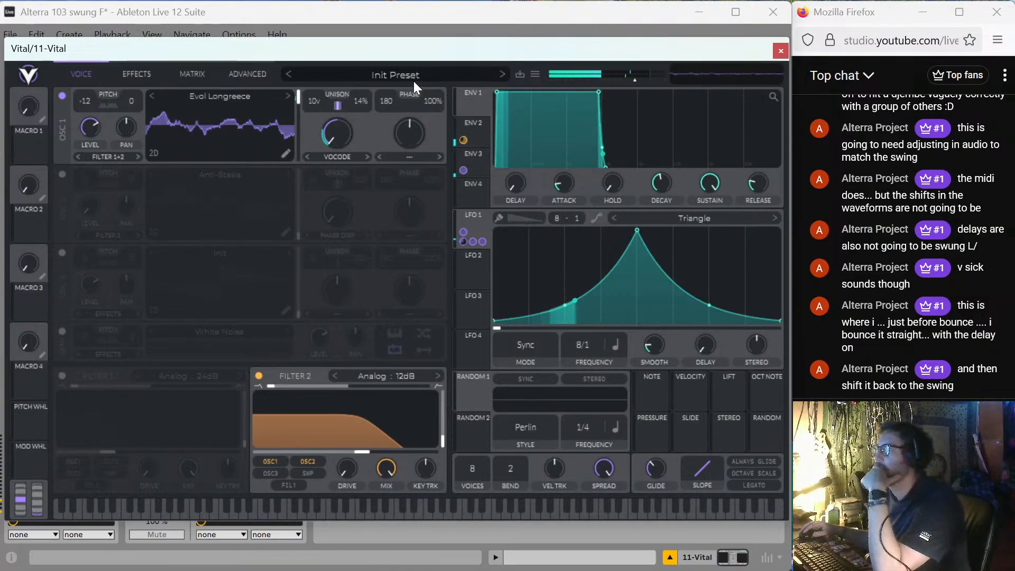
{"action": "left_click", "coordinate": [534, 74]}
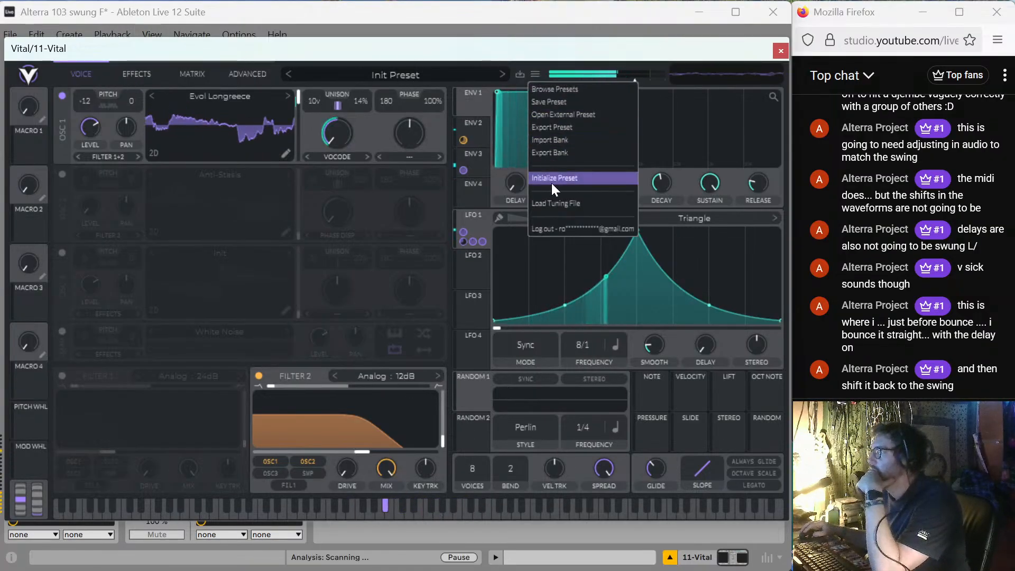
{"action": "left_click", "coordinate": [598, 176]}
Load the Drink the Juice wavetable into oscillator 1, and sweep its frame position to the maximum and back to the first frame.
{"action": "left_click", "coordinate": [216, 91]}
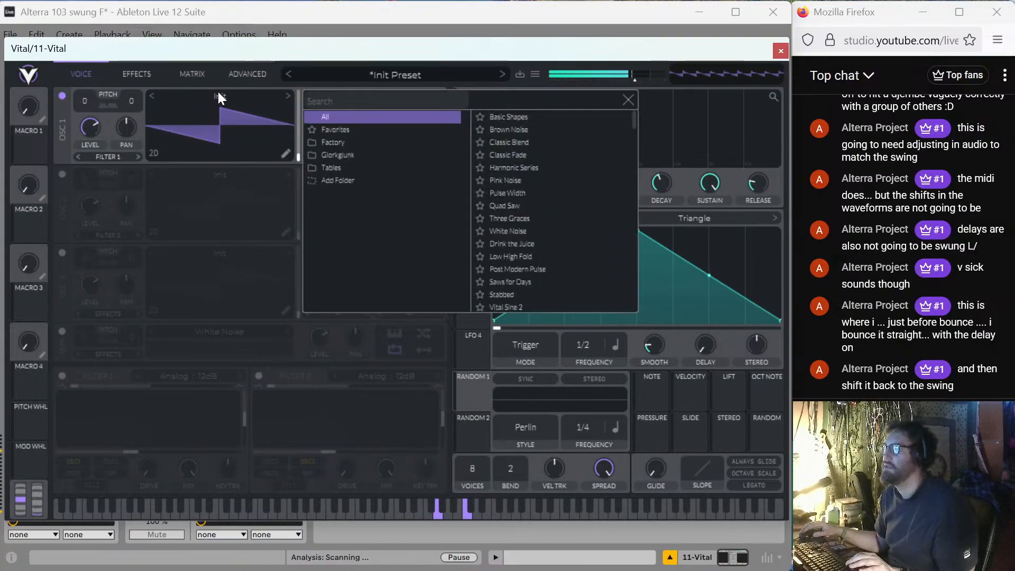
{"action": "left_click", "coordinate": [540, 243]}
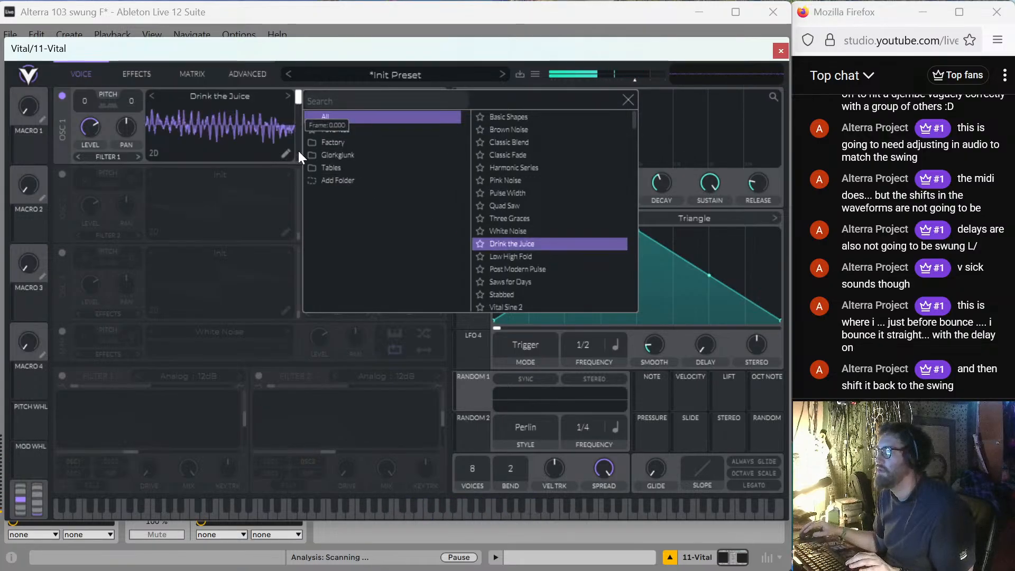
{"action": "left_click_drag", "start_coordinate": [297, 149], "coordinate": [299, 78]}
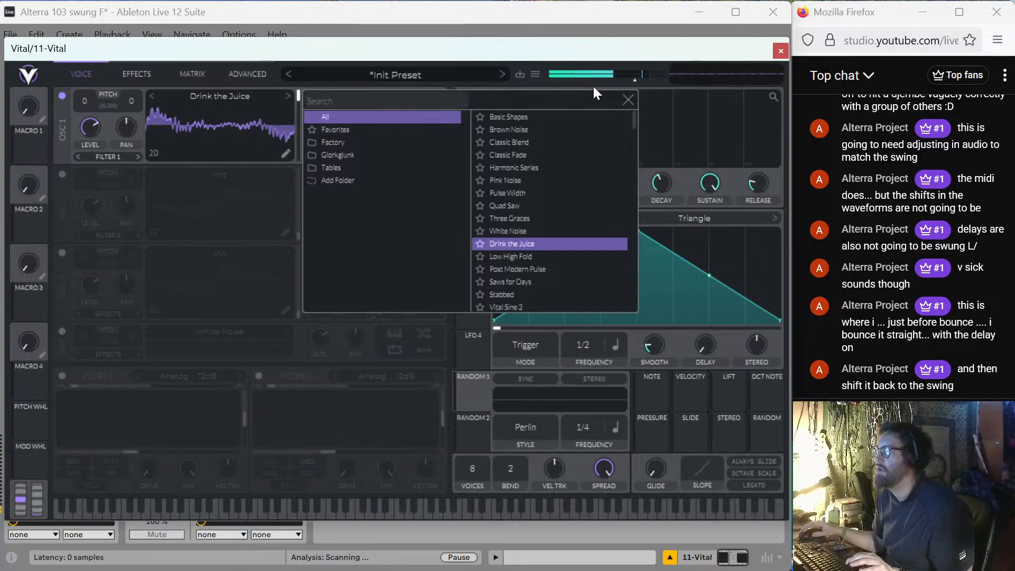
{"action": "left_click", "coordinate": [628, 99]}
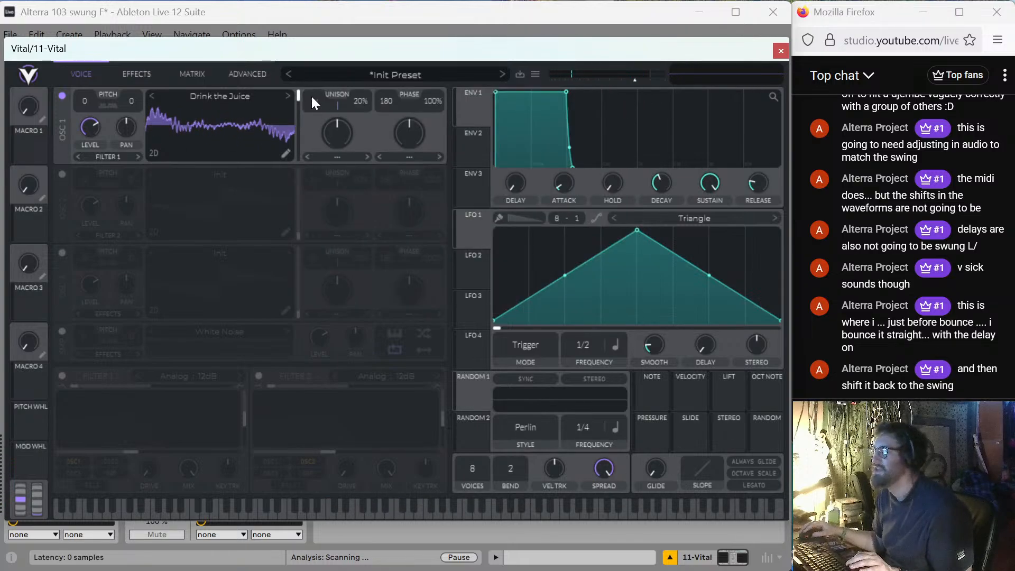
{"action": "left_click_drag", "start_coordinate": [297, 90], "coordinate": [309, 249]}
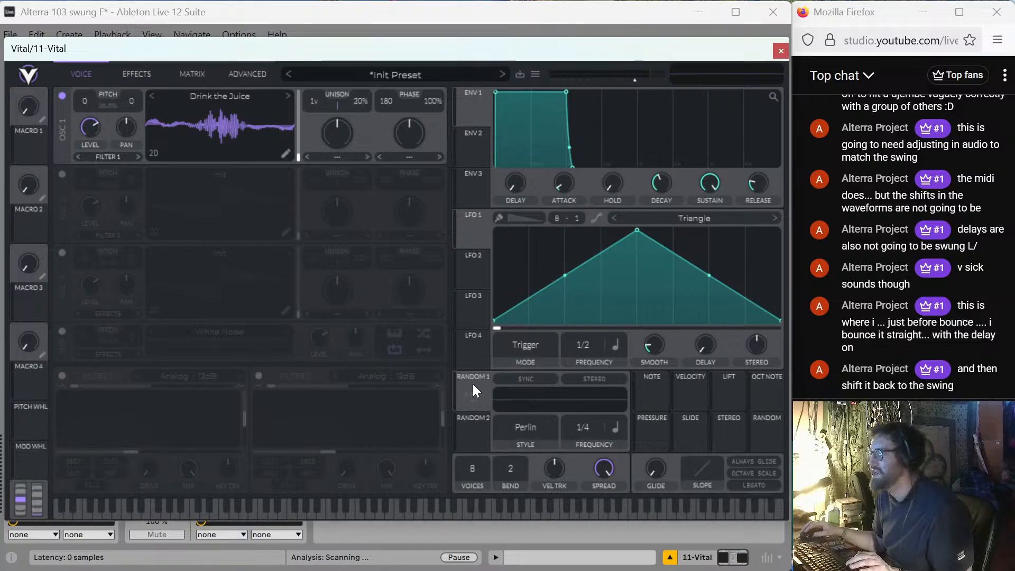
Modulate oscillator 1's wavetable position with Random 1, and set the Random 1 style to Sample & Hold.
{"action": "left_click_drag", "start_coordinate": [471, 391], "coordinate": [289, 125]}
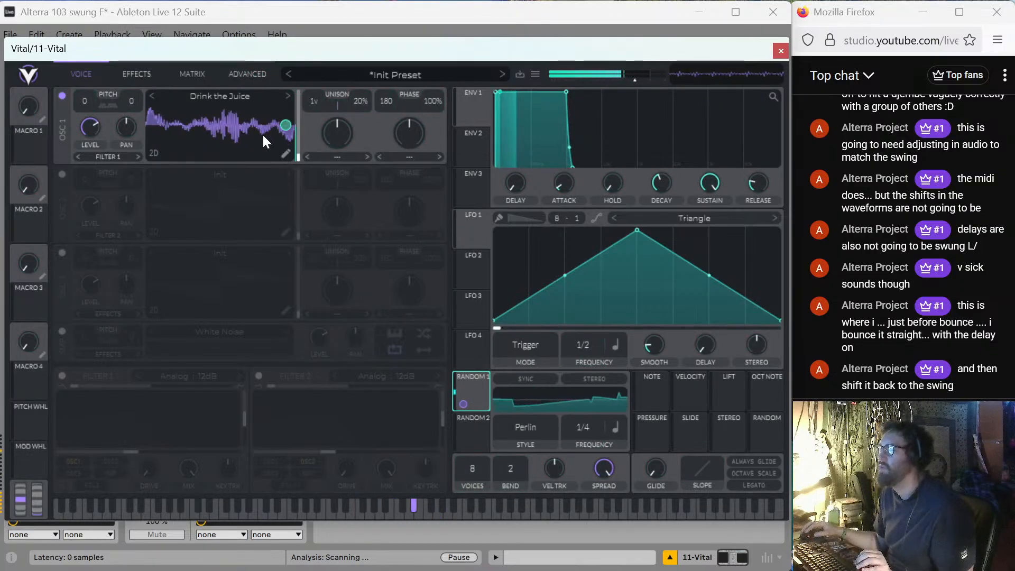
{"action": "left_click", "coordinate": [509, 433]}
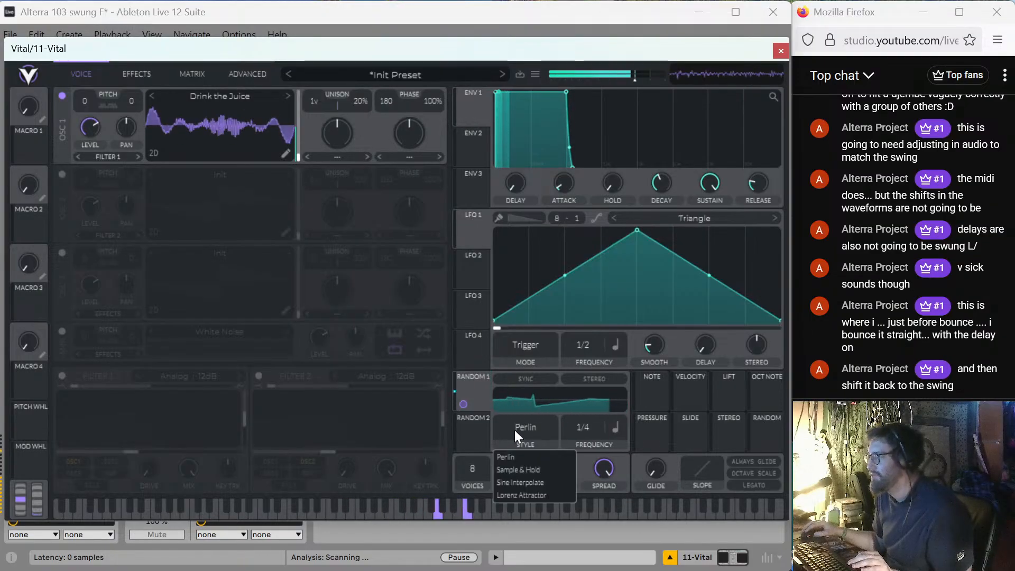
{"action": "left_click", "coordinate": [526, 472]}
Set the Random 1 frequency to 1/32 with Tempo Dotted sync.
{"action": "left_click_drag", "start_coordinate": [583, 427], "coordinate": [605, 389]}
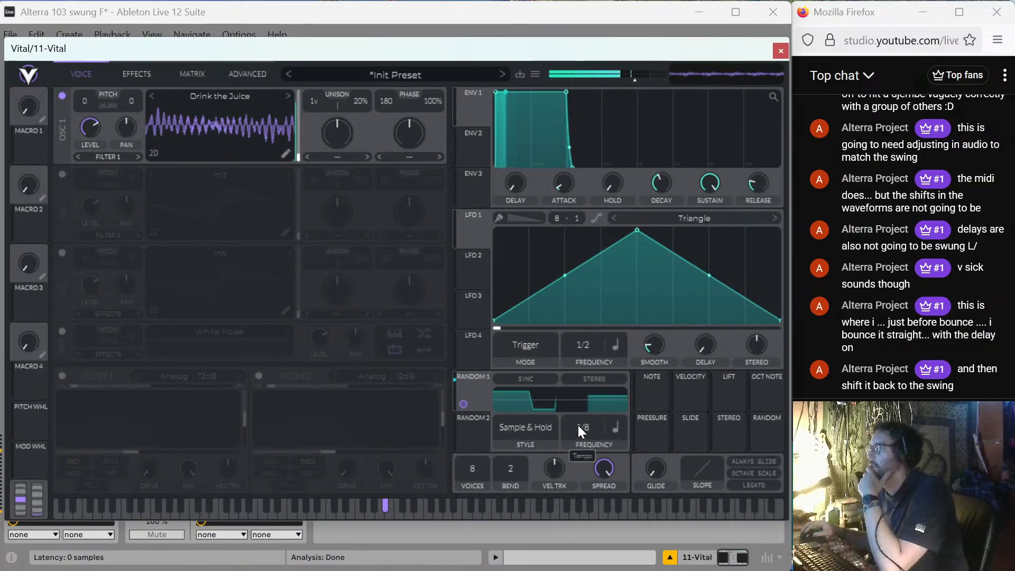
{"action": "left_click_drag", "start_coordinate": [579, 425], "coordinate": [582, 394]}
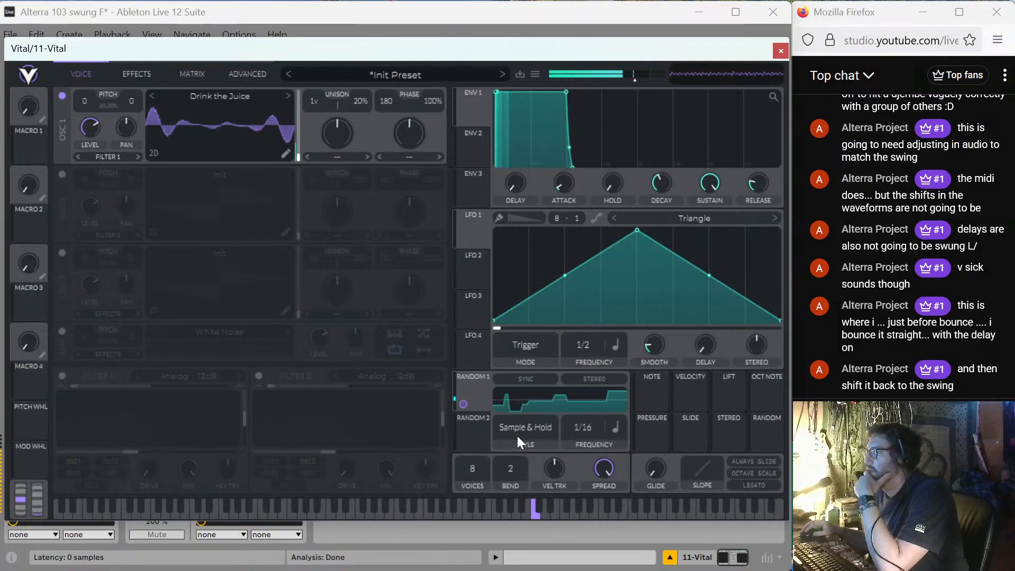
{"action": "left_click", "coordinate": [615, 427]}
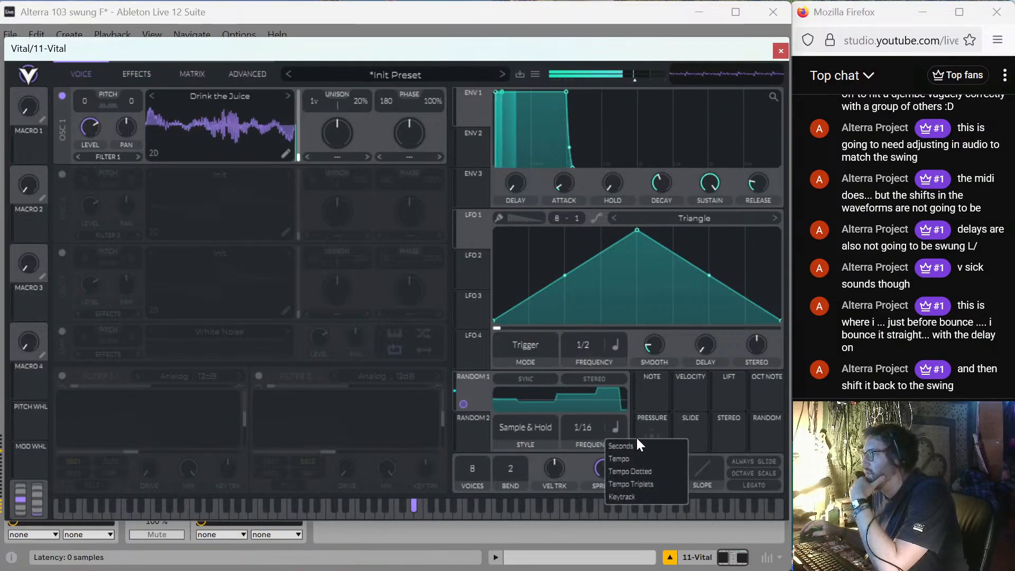
{"action": "left_click", "coordinate": [648, 470]}
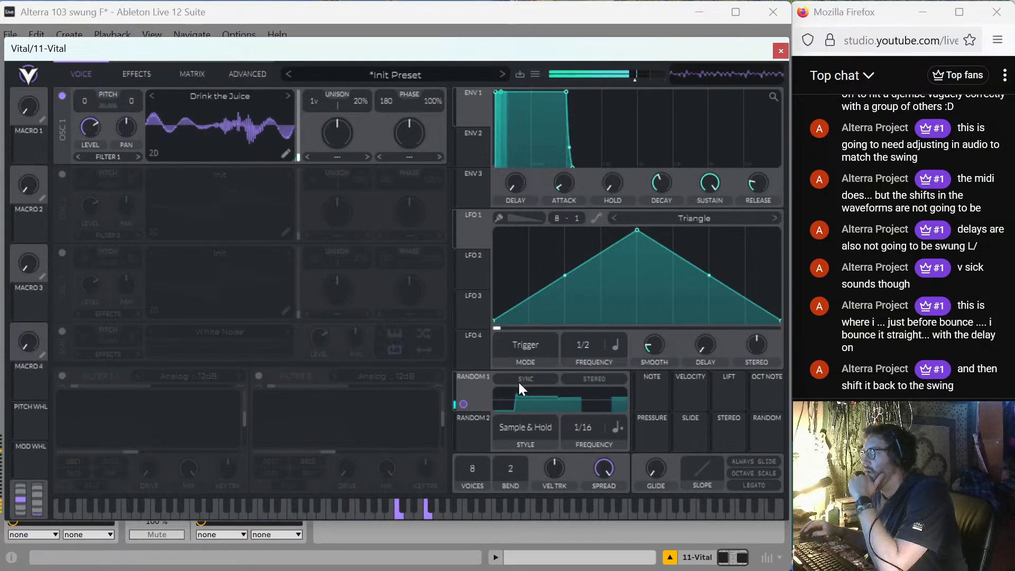
{"action": "left_click_drag", "start_coordinate": [592, 408], "coordinate": [595, 385]}
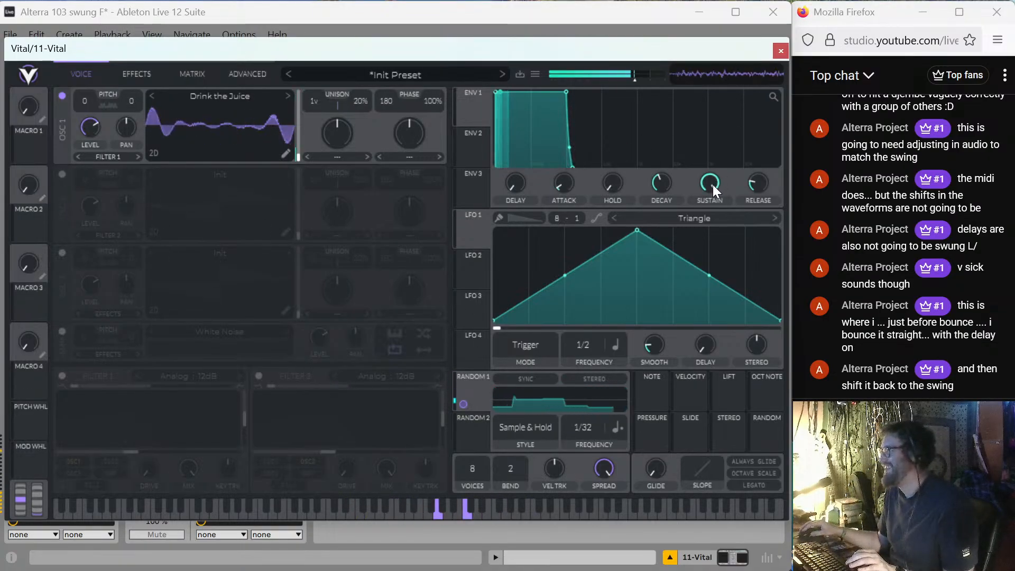
Reduce Envelope 1's sustain to zero and shorten its decay for a plucky shape.
{"action": "left_click_drag", "start_coordinate": [711, 185], "coordinate": [658, 421]}
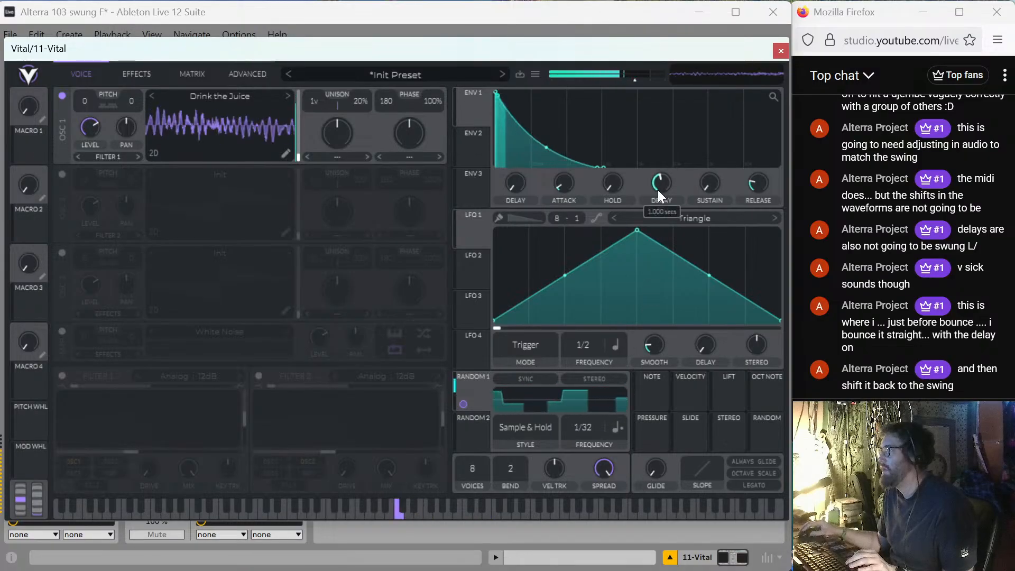
{"action": "left_click_drag", "start_coordinate": [658, 190], "coordinate": [667, 217]}
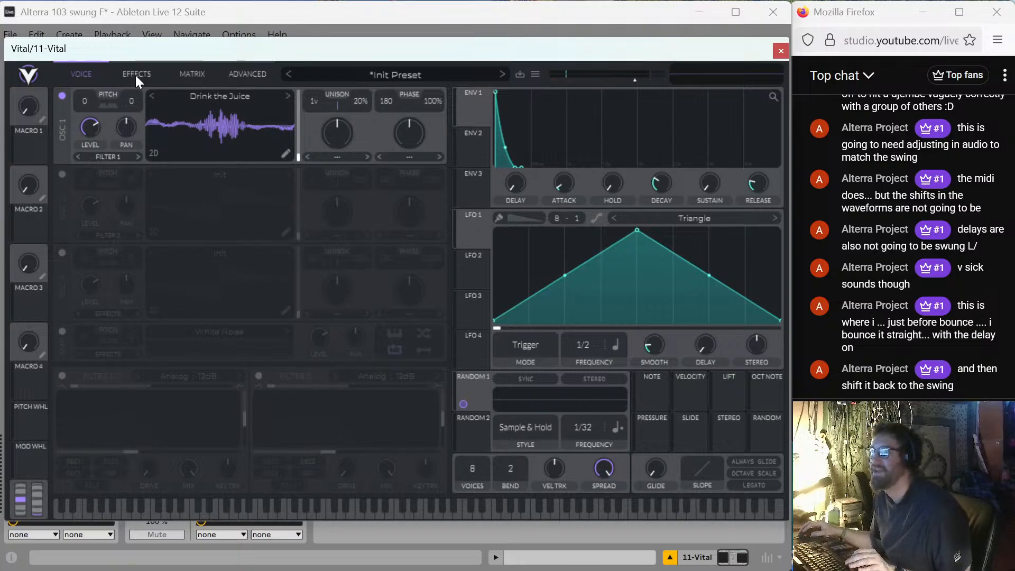
Enable Filter 1 on oscillator 1, blend it to a band-pass shape, and modulate its cutoff with Random 2.
{"action": "left_click", "coordinate": [62, 375]}
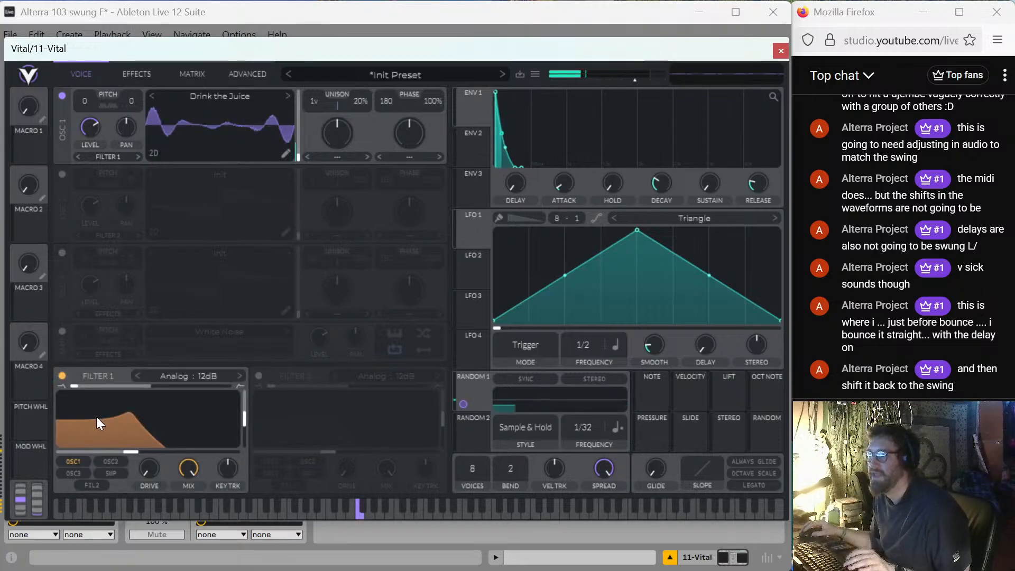
{"action": "left_click_drag", "start_coordinate": [74, 382], "coordinate": [150, 387]}
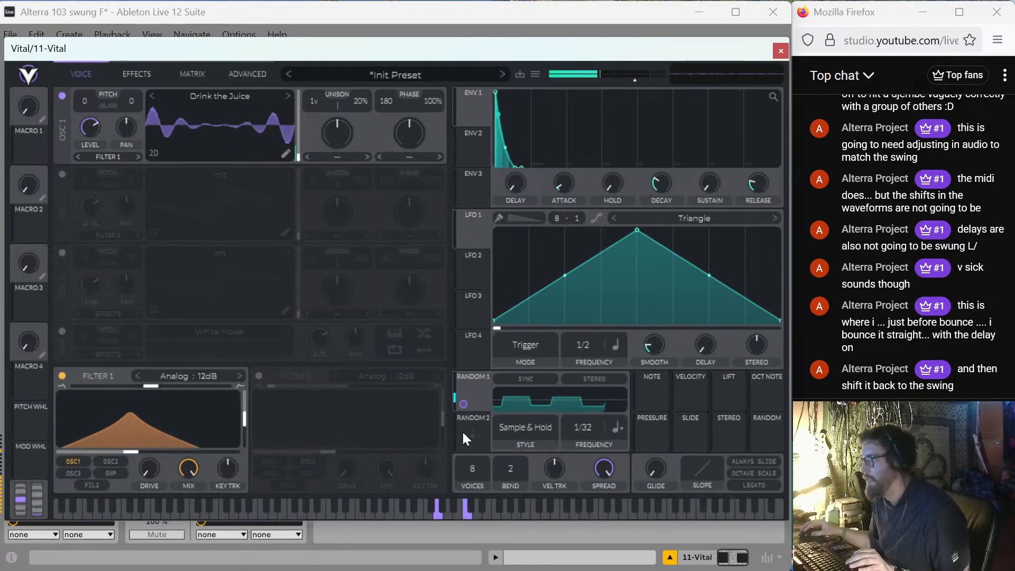
{"action": "left_click_drag", "start_coordinate": [468, 435], "coordinate": [142, 449]}
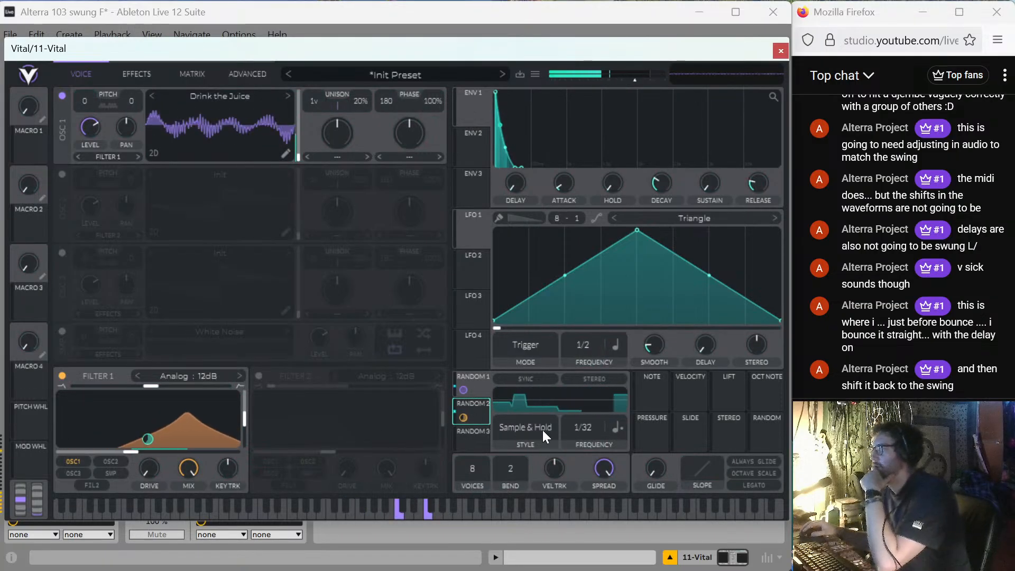
{"action": "left_click", "coordinate": [472, 413]}
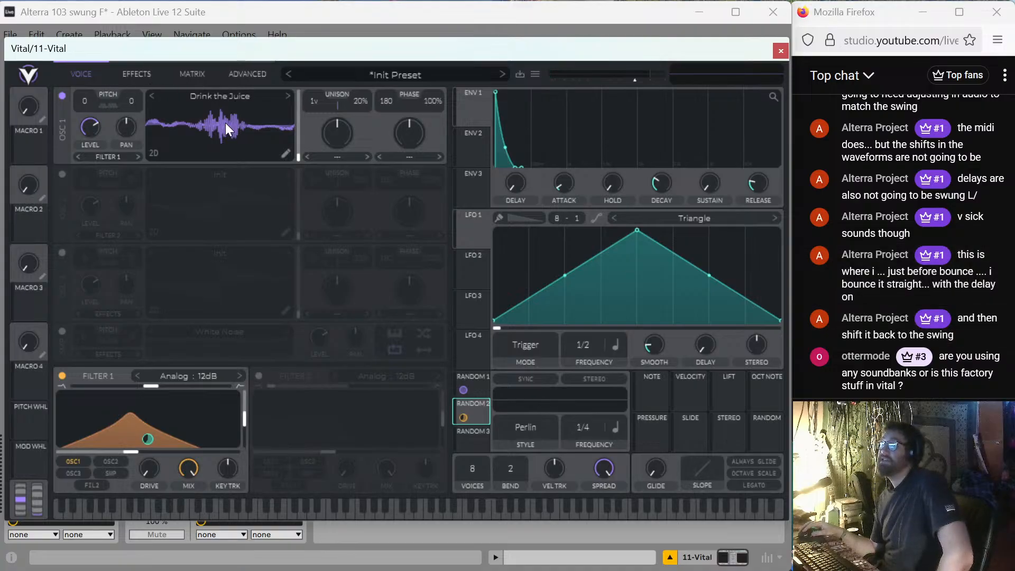
Look through the preset library and the wavetables in oscillator 1's Tables folder.
{"action": "left_click", "coordinate": [379, 75]}
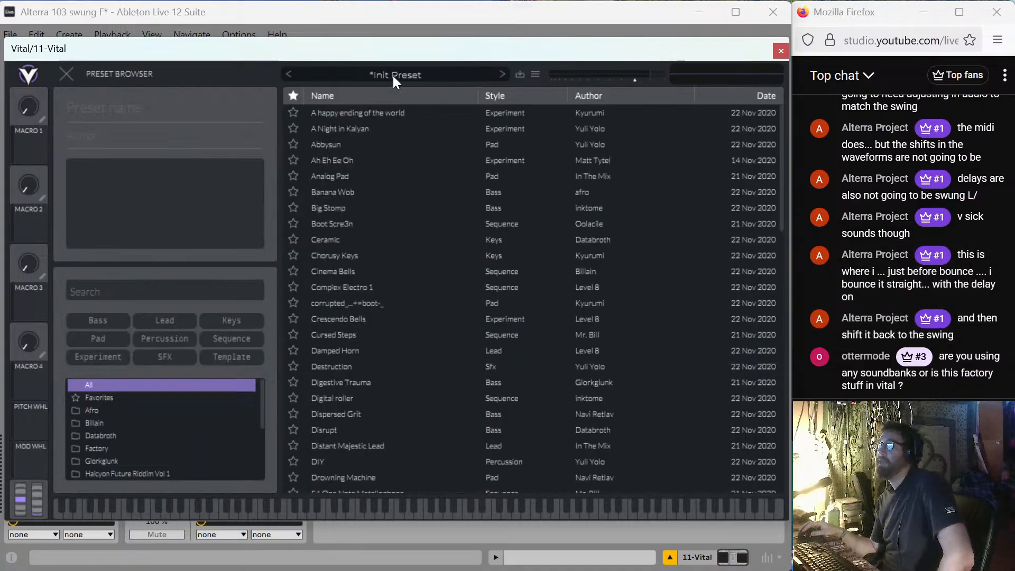
{"action": "left_click", "coordinate": [372, 74]}
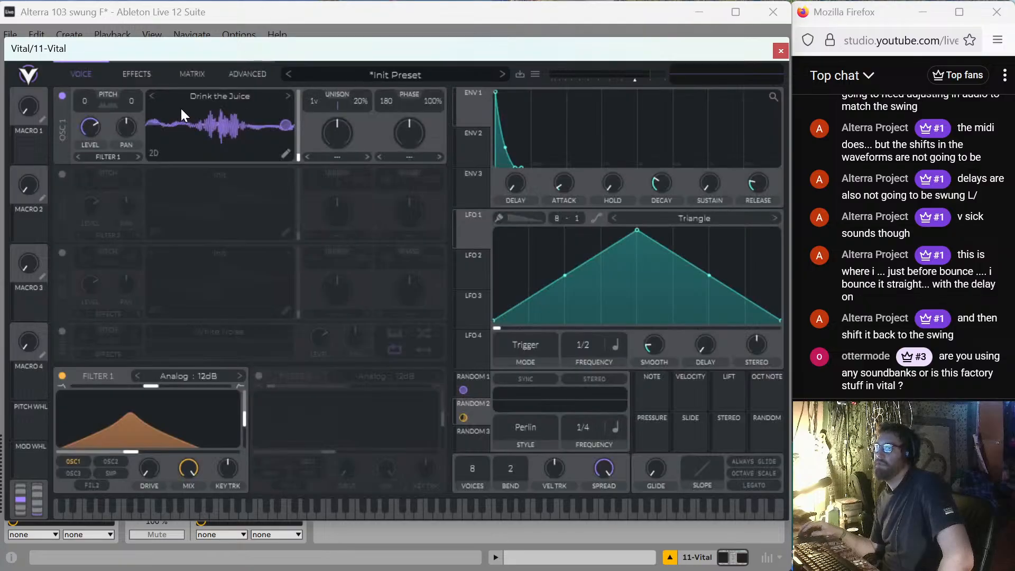
{"action": "left_click", "coordinate": [200, 95]}
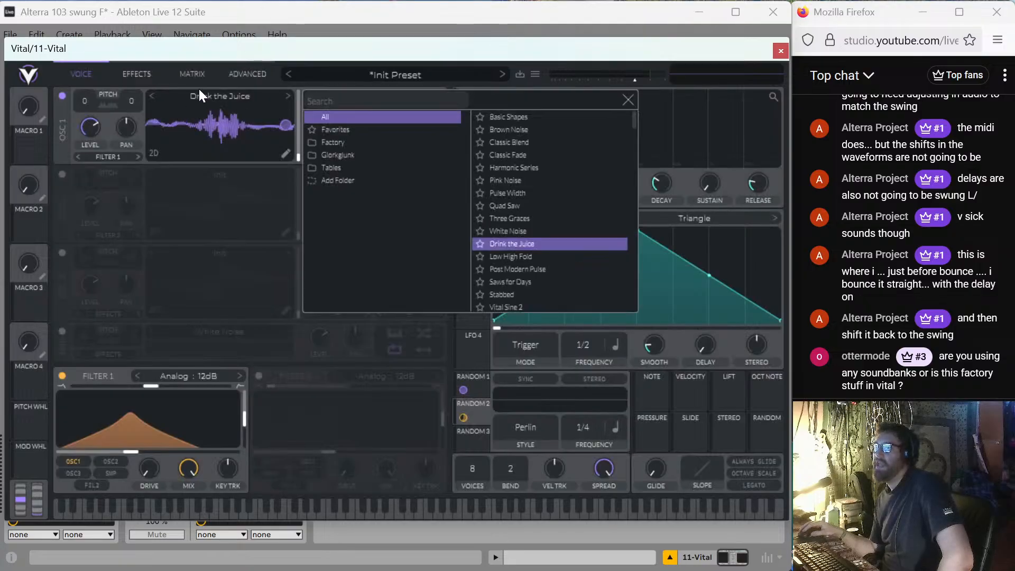
{"action": "left_click", "coordinate": [334, 167]}
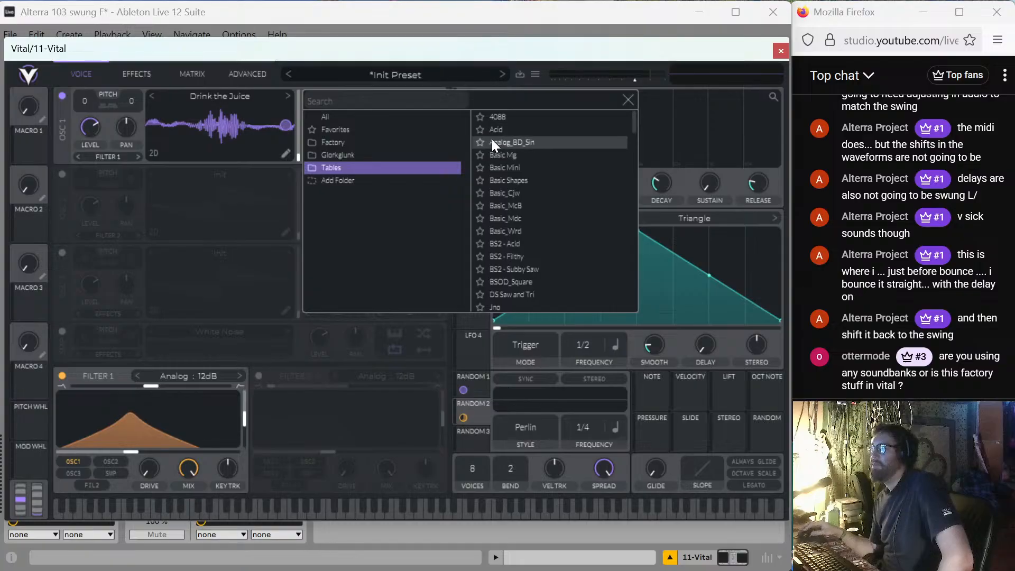
{"action": "scroll", "coordinate": [499, 145], "scroll_direction": "down", "scroll_amount": 3}
{"action": "scroll", "coordinate": [509, 174], "scroll_direction": "down", "scroll_amount": 15}
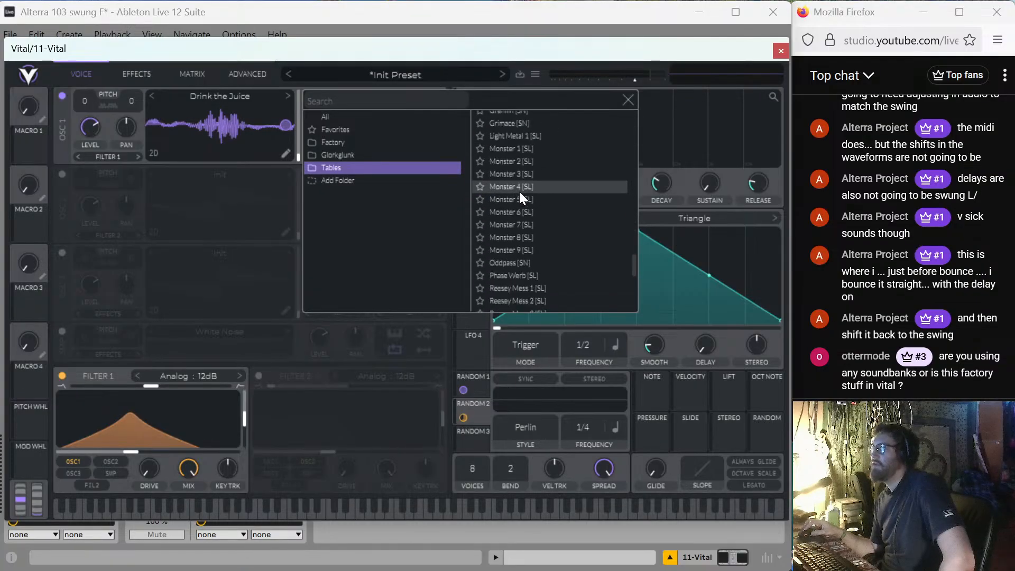
{"action": "left_click", "coordinate": [628, 99]}
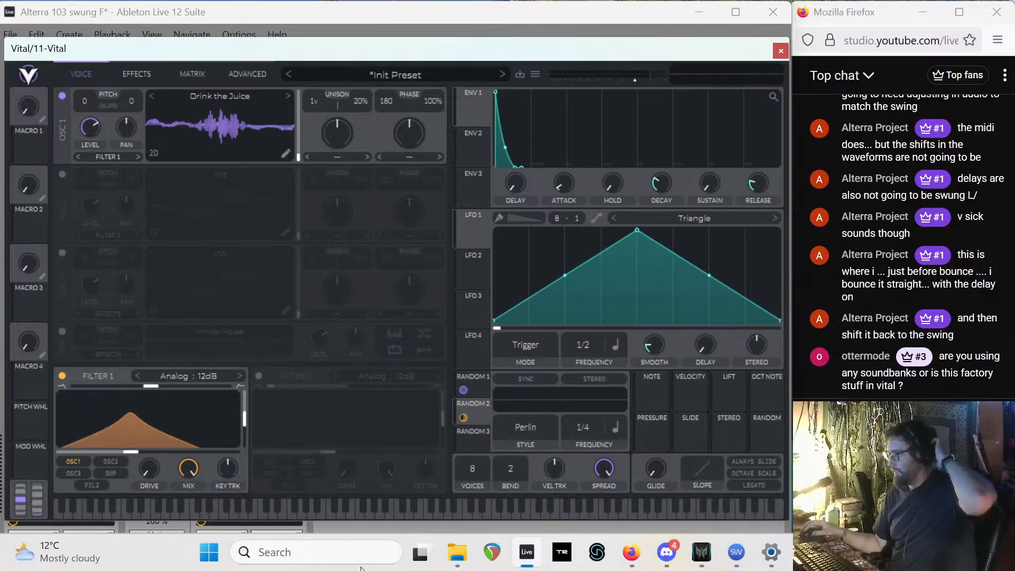
Clear the Vital window off the browser, make the browser taller, and open the samples folder at the end of Places.
{"action": "left_click_drag", "start_coordinate": [142, 48], "coordinate": [291, 42]}
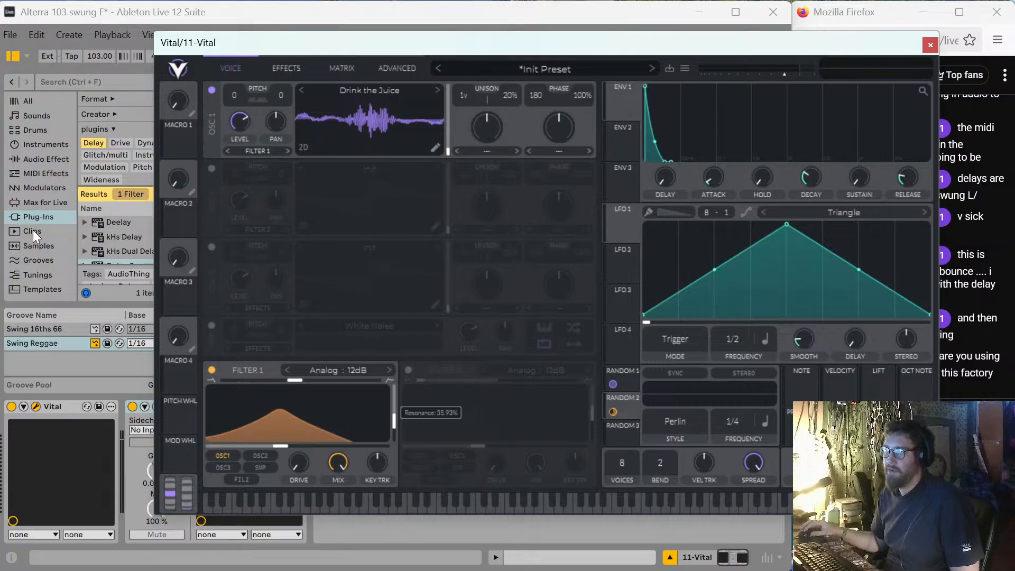
{"action": "left_click", "coordinate": [46, 246]}
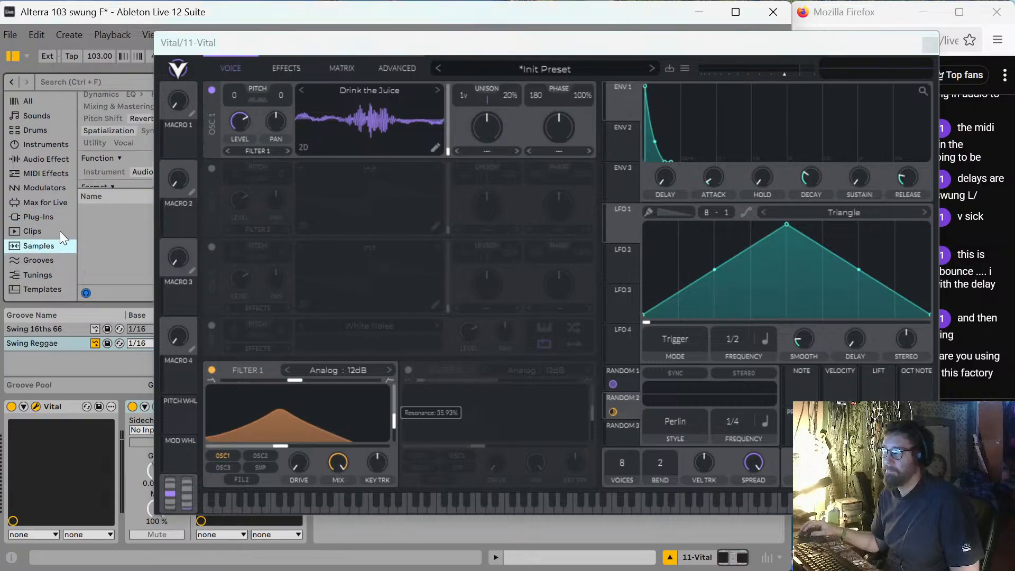
{"action": "left_click_drag", "start_coordinate": [204, 46], "coordinate": [374, 47]}
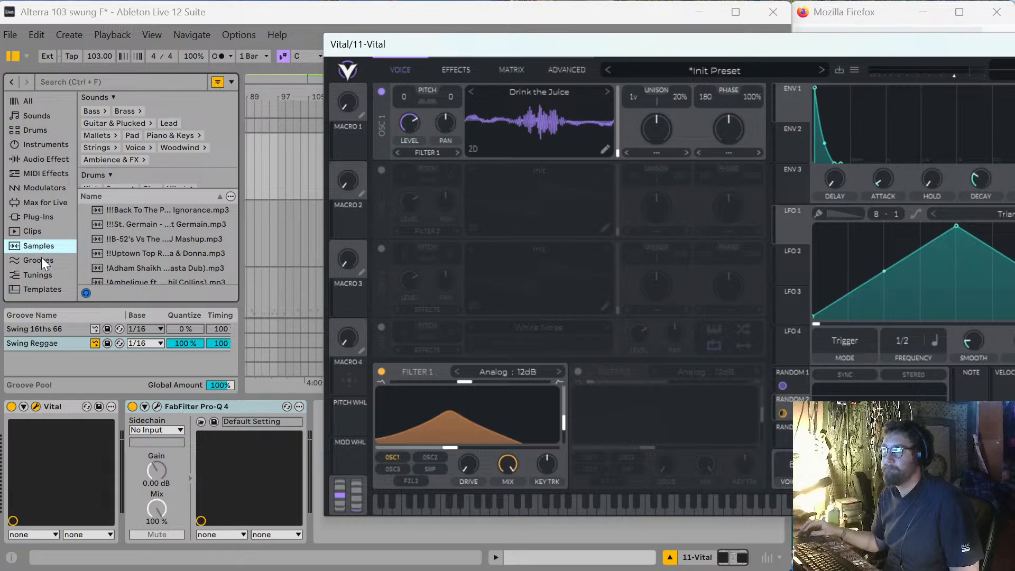
{"action": "left_click", "coordinate": [38, 188]}
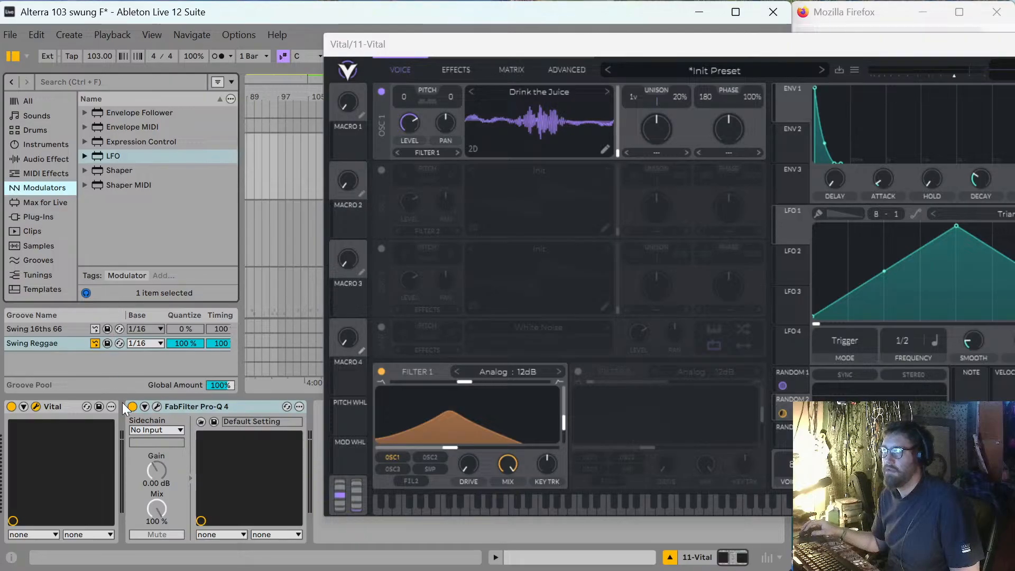
{"action": "left_click", "coordinate": [131, 392]}
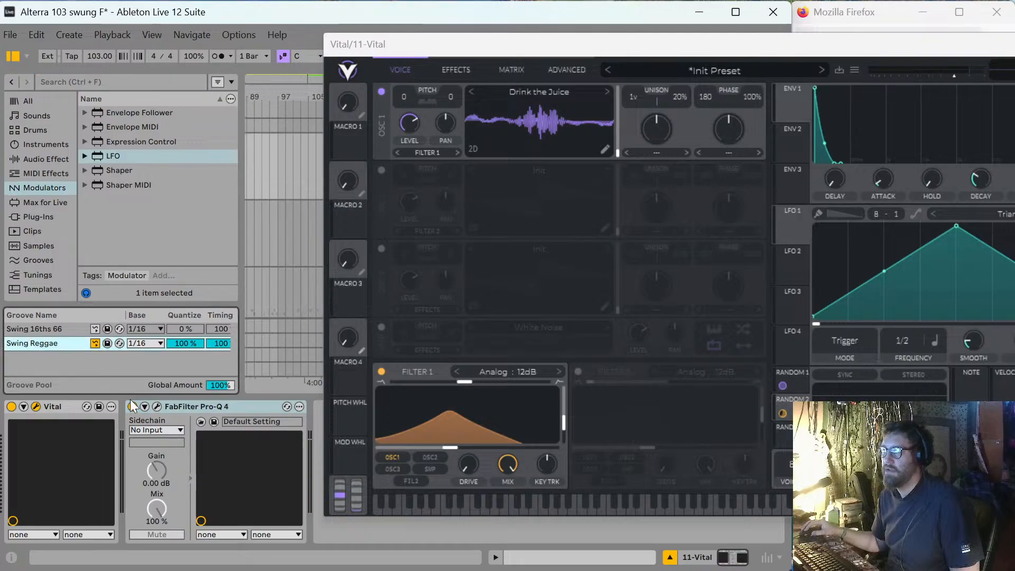
{"action": "left_click_drag", "start_coordinate": [132, 397], "coordinate": [100, 499]}
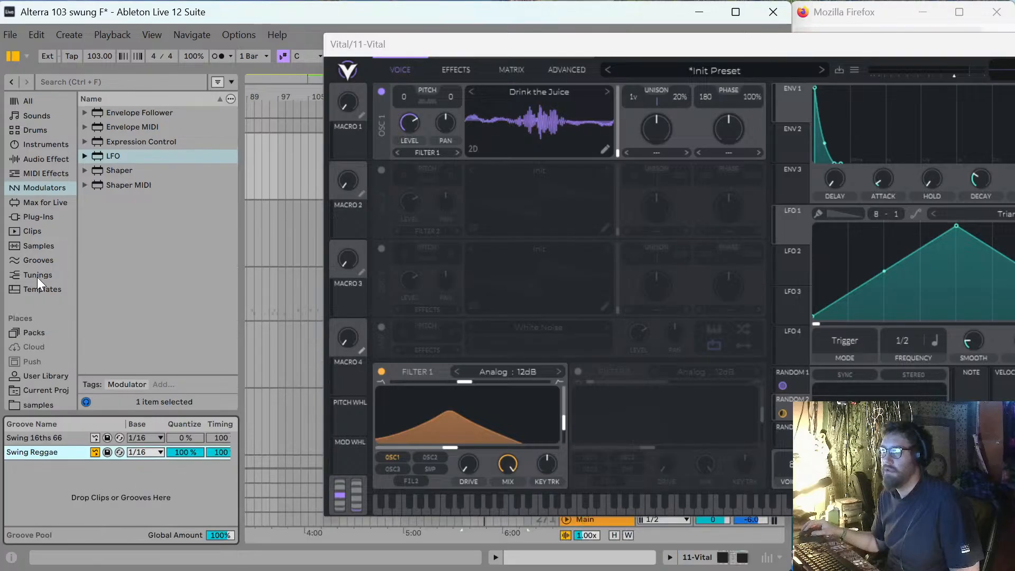
{"action": "scroll", "coordinate": [51, 296], "scroll_direction": "down", "scroll_amount": 6}
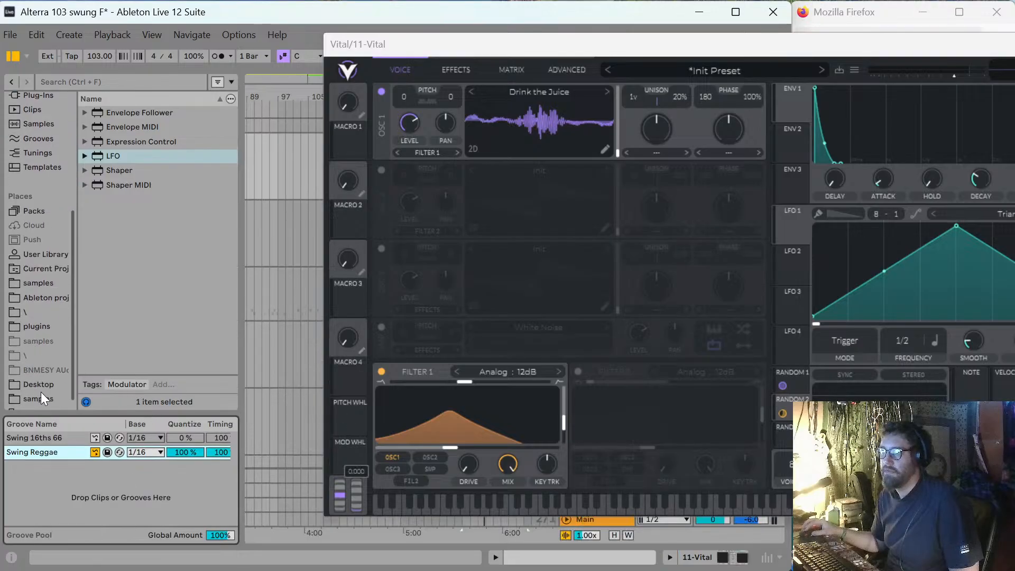
{"action": "left_click", "coordinate": [41, 395]}
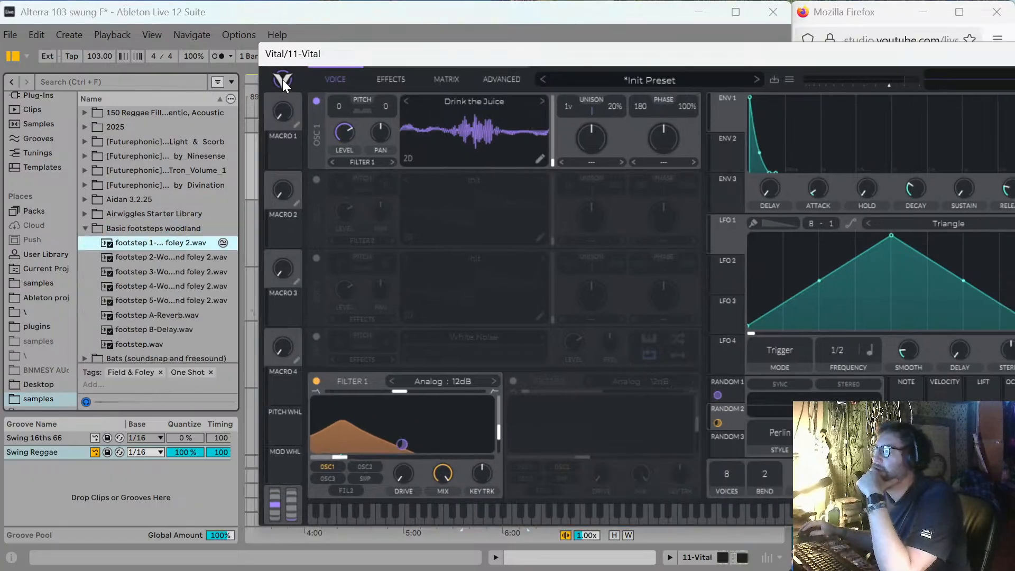
Audition woodland footstep samples, plus Blow on mic slow.wav and Bubble wrap.wav in the Fire folder.
{"action": "left_click", "coordinate": [164, 273]}
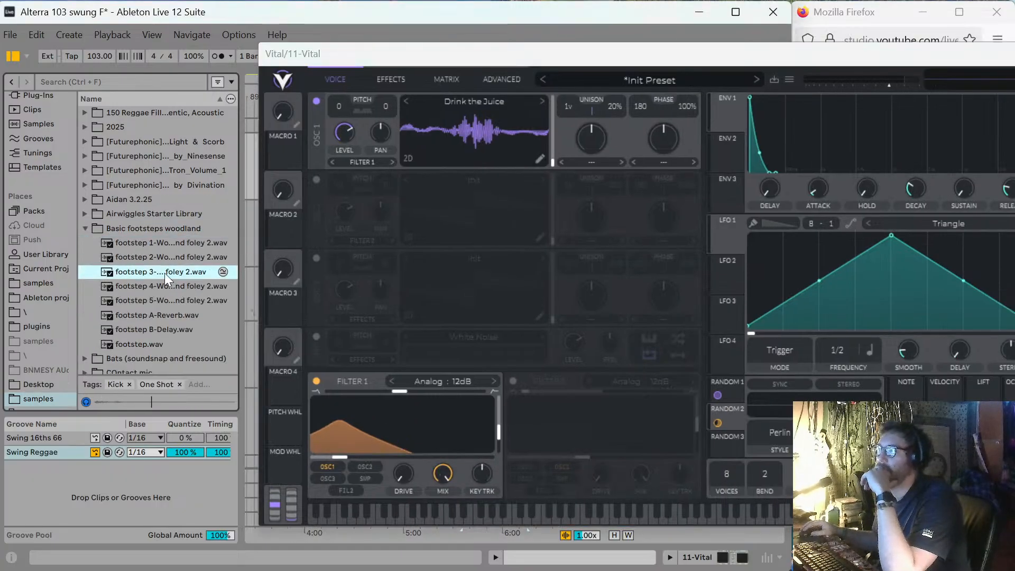
{"action": "left_click", "coordinate": [139, 198]}
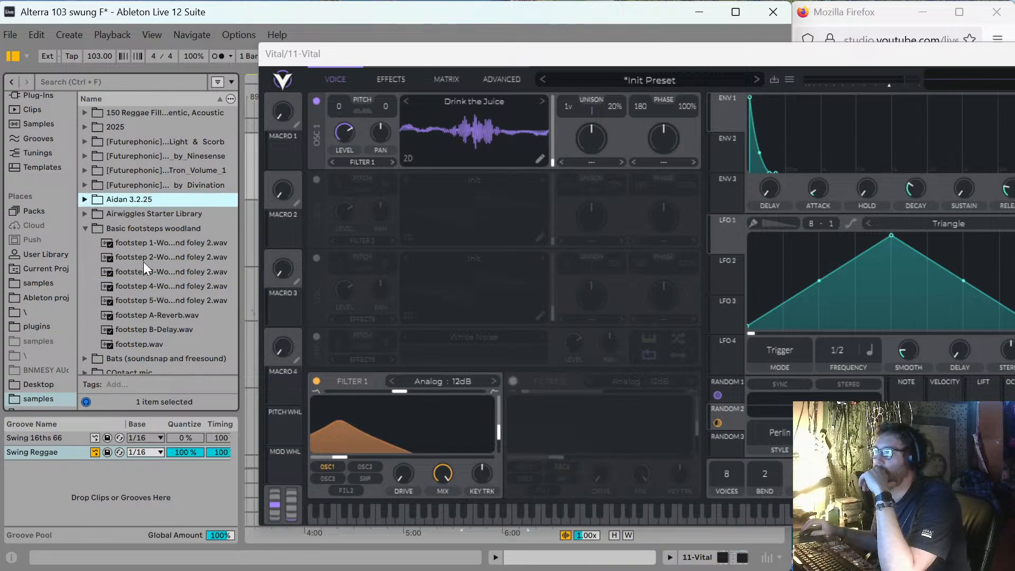
{"action": "left_click_drag", "start_coordinate": [783, 47], "coordinate": [0, 74]}
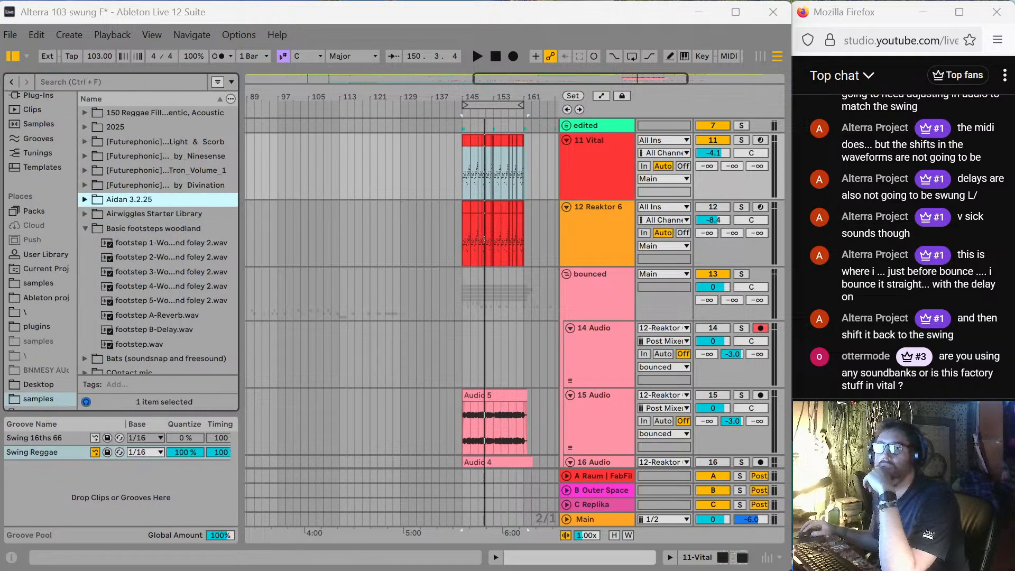
{"action": "left_click", "coordinate": [147, 242]}
{"action": "scroll", "coordinate": [151, 233], "scroll_direction": "down", "scroll_amount": 5}
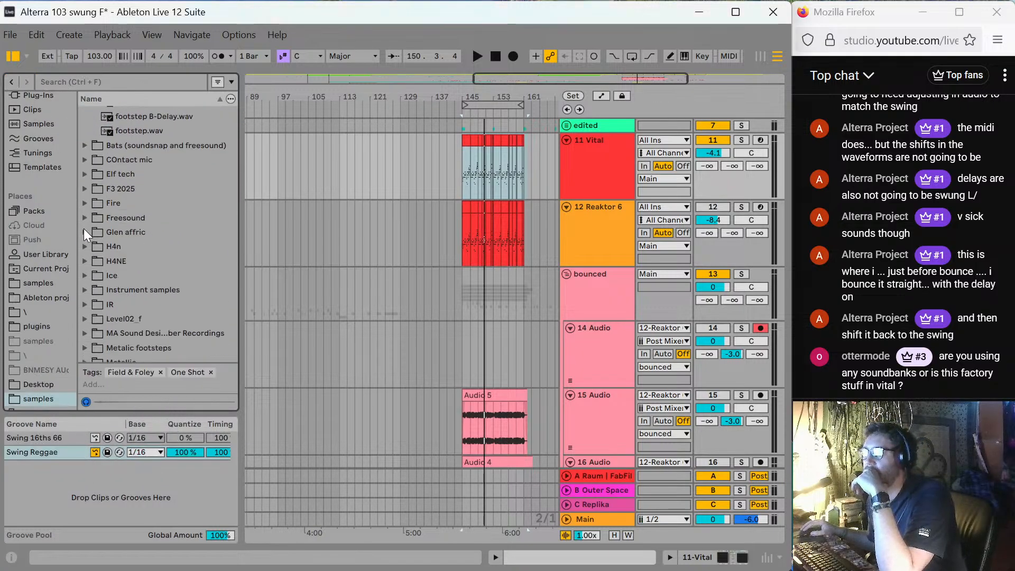
{"action": "left_click", "coordinate": [84, 204]}
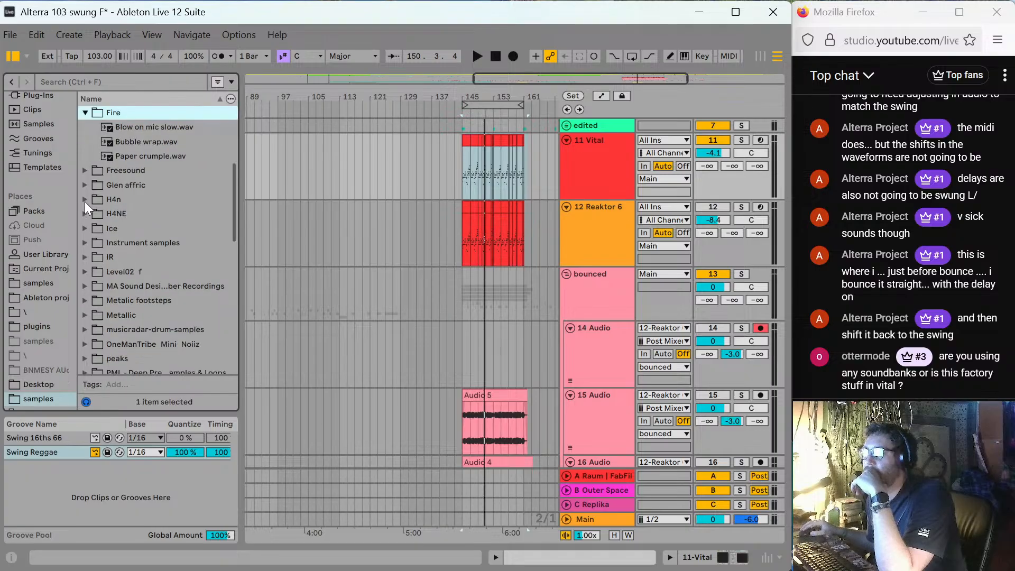
{"action": "left_click", "coordinate": [138, 126]}
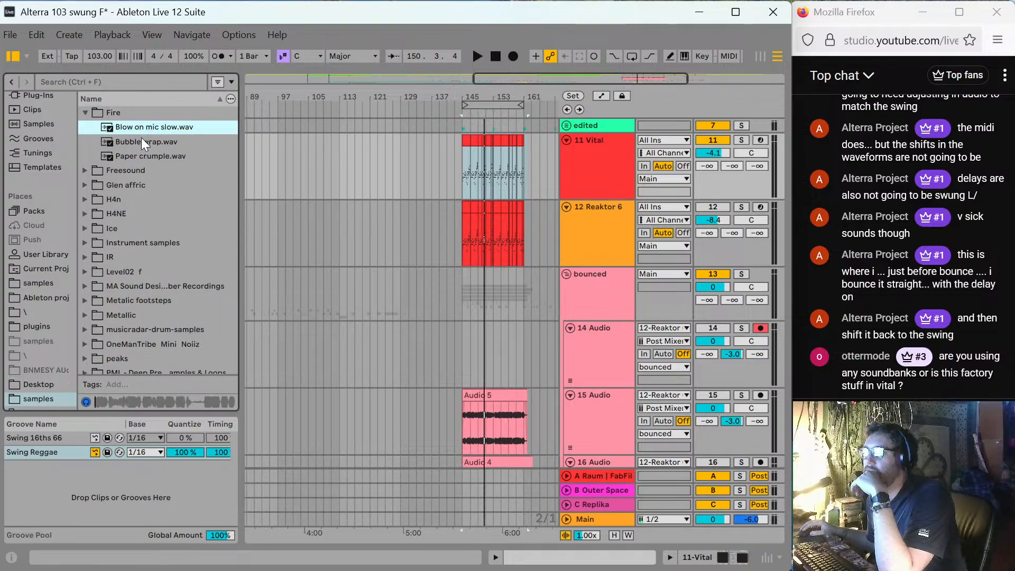
{"action": "left_click", "coordinate": [141, 138]}
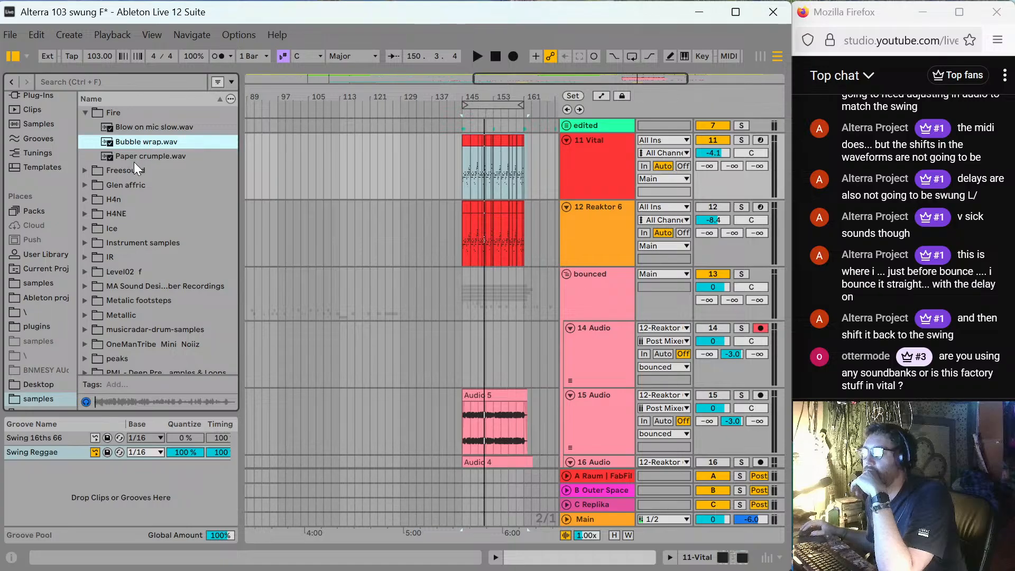
{"action": "mouse_move", "coordinate": [153, 138]}
{"action": "left_mouse_down"}
{"action": "mouse_move", "coordinate": [109, 141]}
{"action": "mouse_move", "coordinate": [163, 137]}
{"action": "left_mouse_up"}
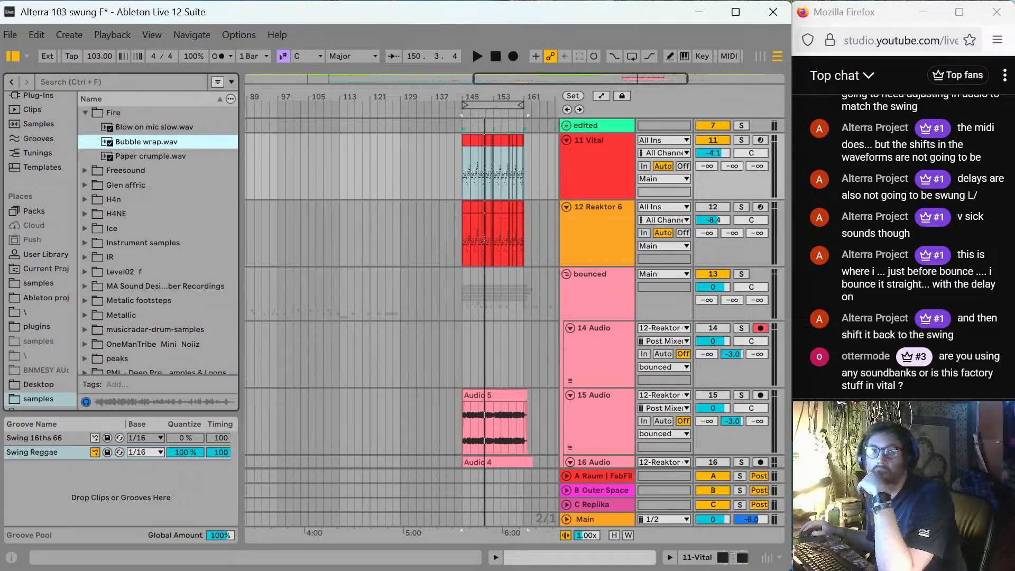
Load Bubble wrap.wav into Vital's oscillator 2 as a wavetable and enable the oscillator.
{"action": "left_click_drag", "start_coordinate": [0, 29], "coordinate": [543, 94]}
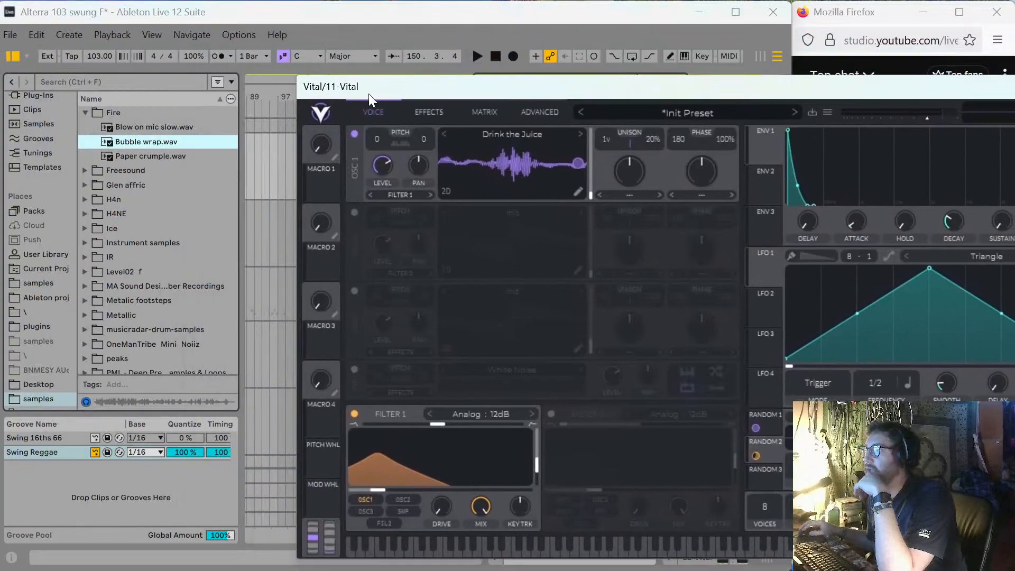
{"action": "left_click_drag", "start_coordinate": [129, 142], "coordinate": [482, 223]}
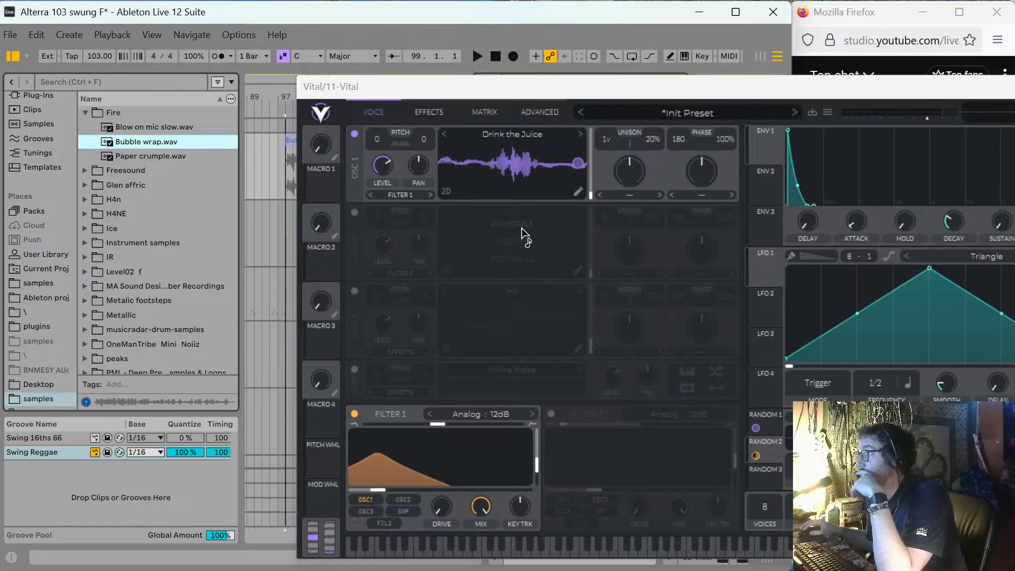
{"action": "left_click_drag", "start_coordinate": [521, 228], "coordinate": [522, 227]}
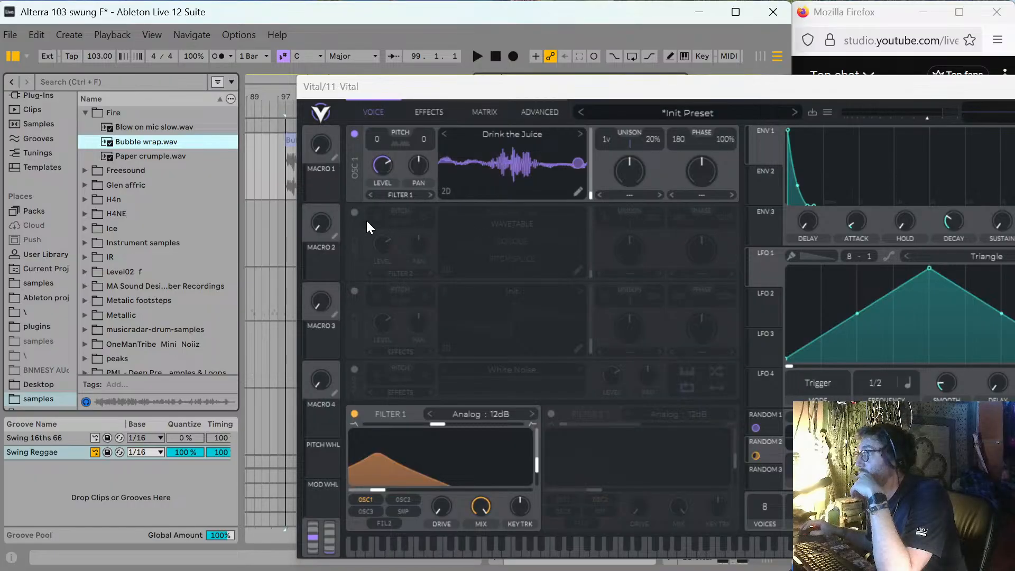
{"action": "left_click", "coordinate": [354, 213]}
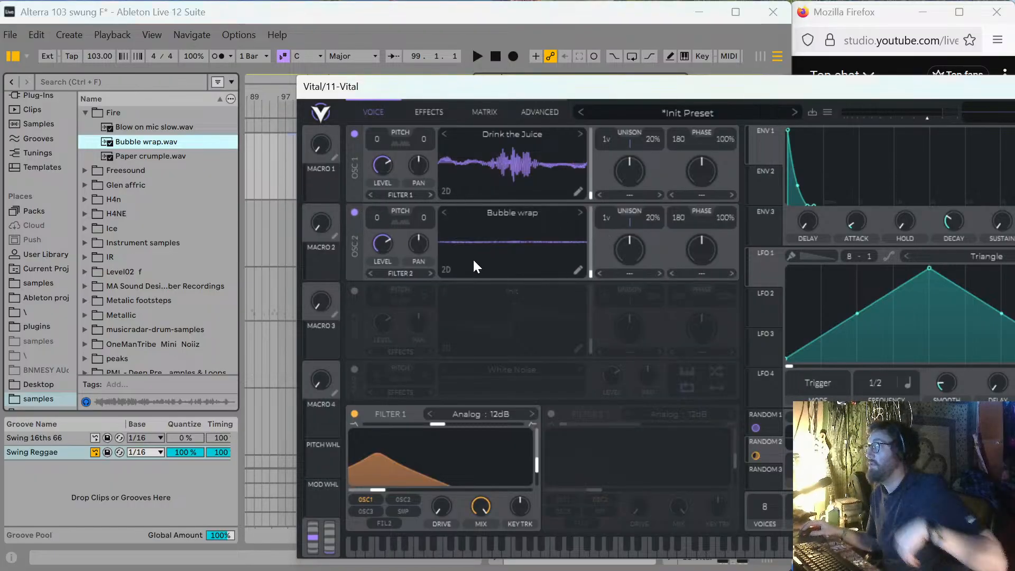
Raise oscillator 2's level to maximum, switch off oscillator 1, and play a short stretch of the part.
{"action": "left_click_drag", "start_coordinate": [385, 241], "coordinate": [467, 4]}
{"action": "key", "text": "space"}
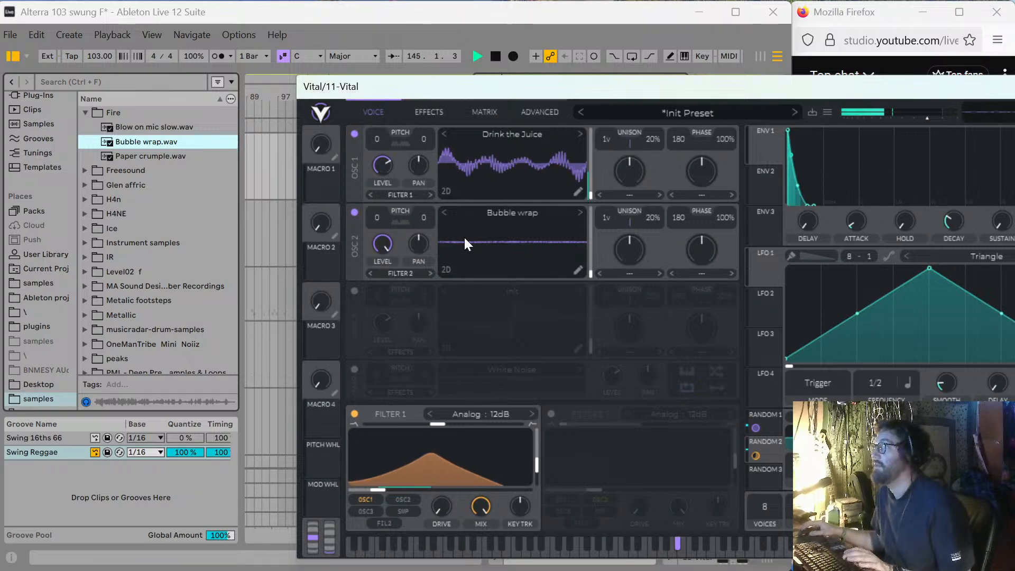
{"action": "key", "text": "space"}
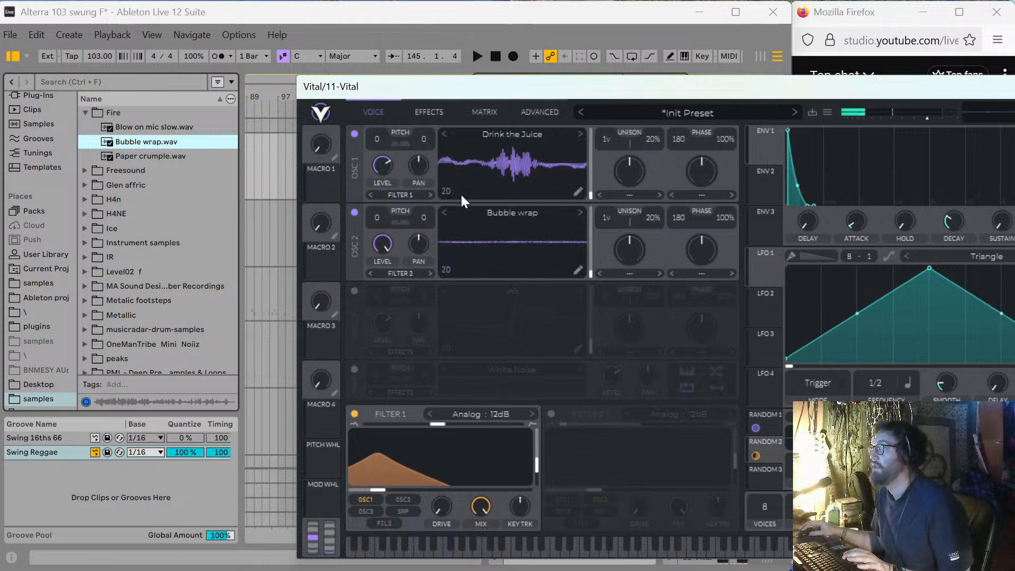
{"action": "left_click", "coordinate": [354, 133]}
{"action": "key", "text": "space"}
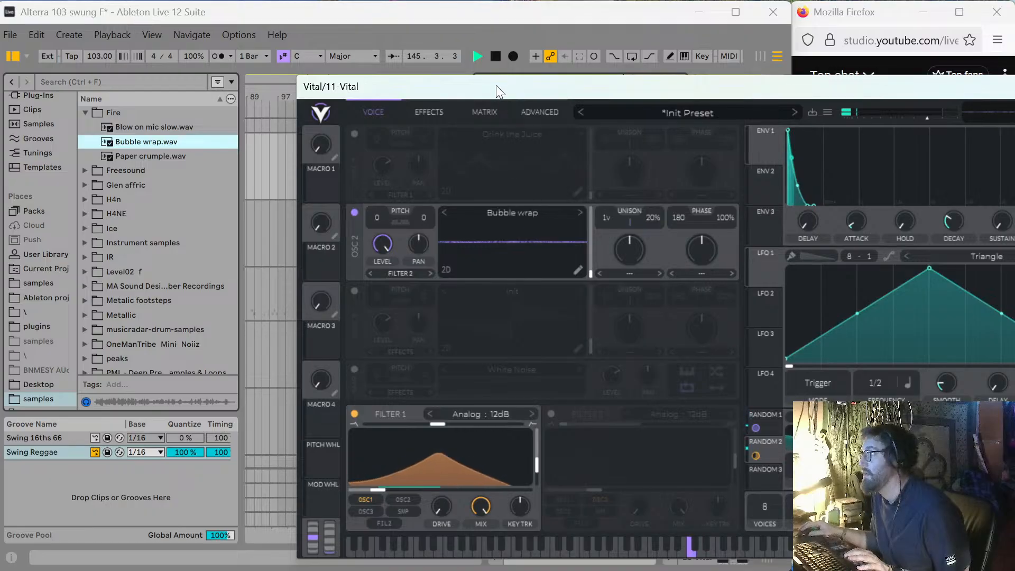
{"action": "key", "text": "space"}
Solo the 11 Vital track and start playback with the Vital window in view.
{"action": "left_click_drag", "start_coordinate": [502, 84], "coordinate": [194, 342]}
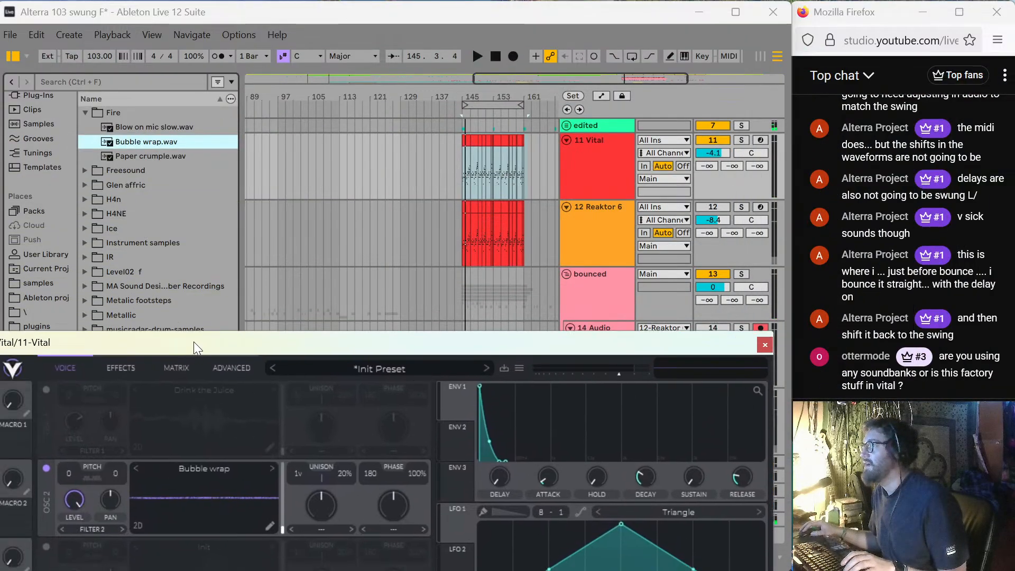
{"action": "left_click", "coordinate": [741, 140]}
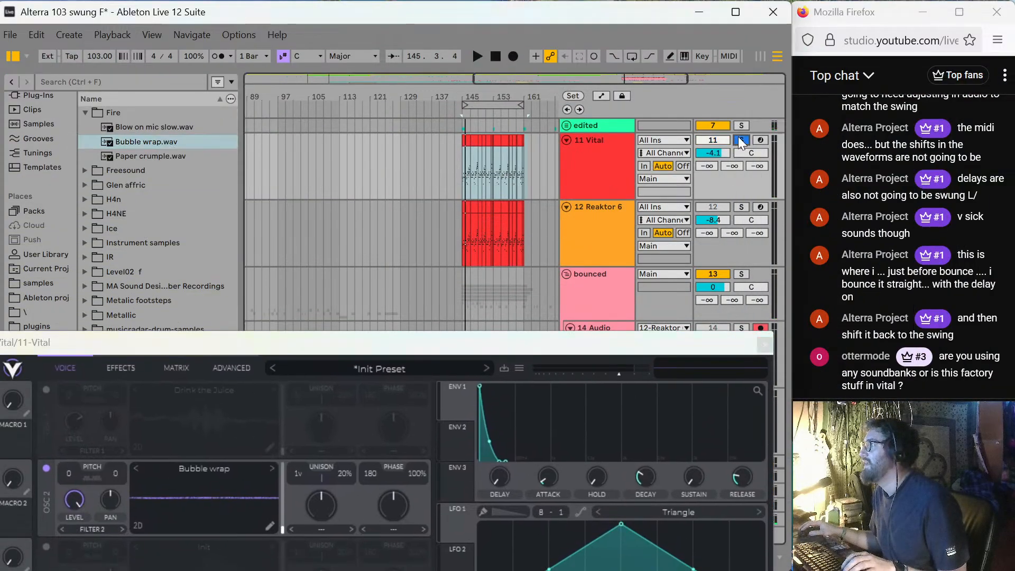
{"action": "key", "text": "space"}
{"action": "left_click_drag", "start_coordinate": [465, 341], "coordinate": [543, 108]}
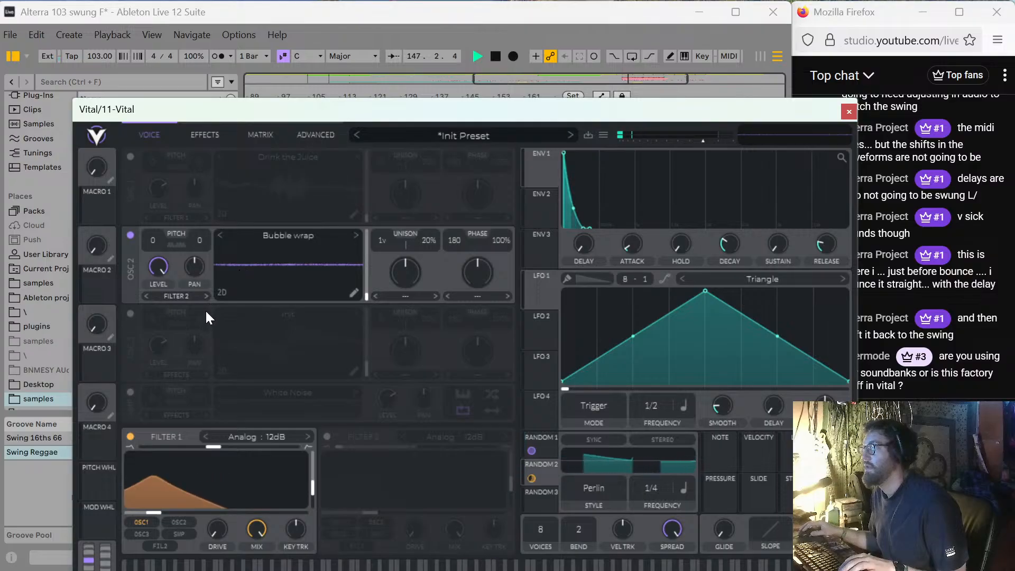
Try oscillator 2's pan at 100%, return it to near centre, and raise Vital's master output volume.
{"action": "left_click_drag", "start_coordinate": [191, 273], "coordinate": [208, 183]}
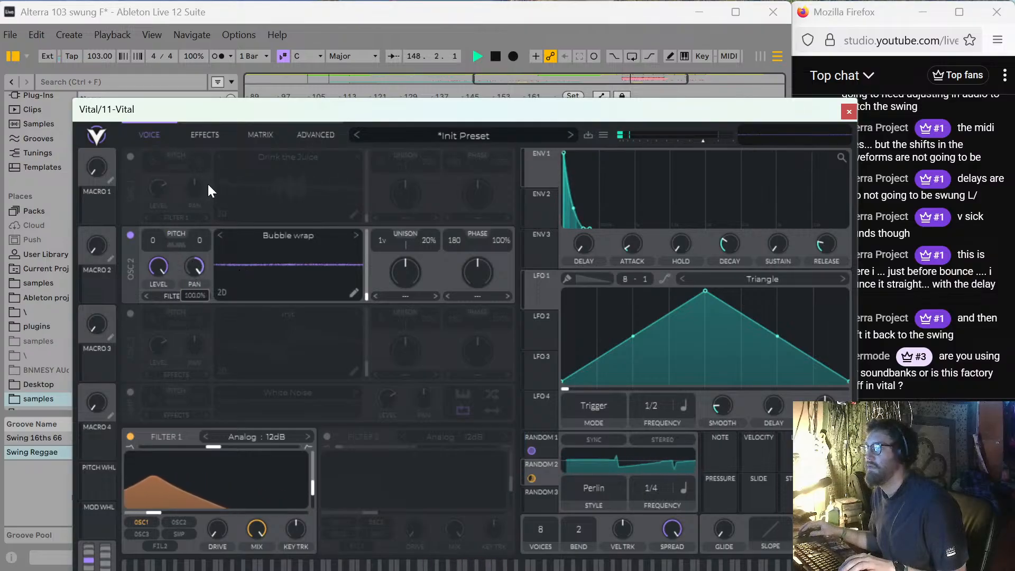
{"action": "left_click_drag", "start_coordinate": [215, 148], "coordinate": [217, 223]}
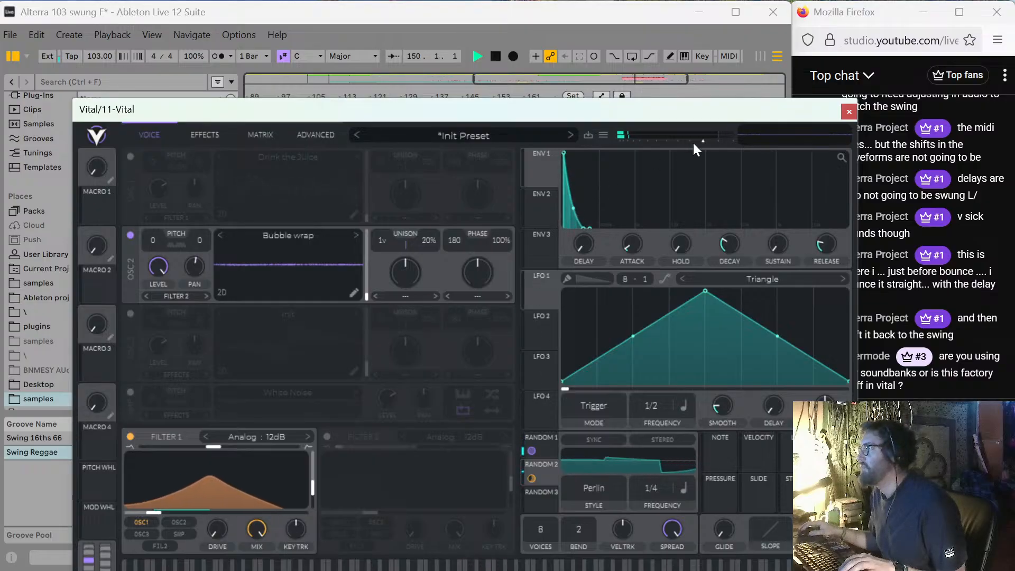
{"action": "left_click_drag", "start_coordinate": [702, 138], "coordinate": [853, 142]}
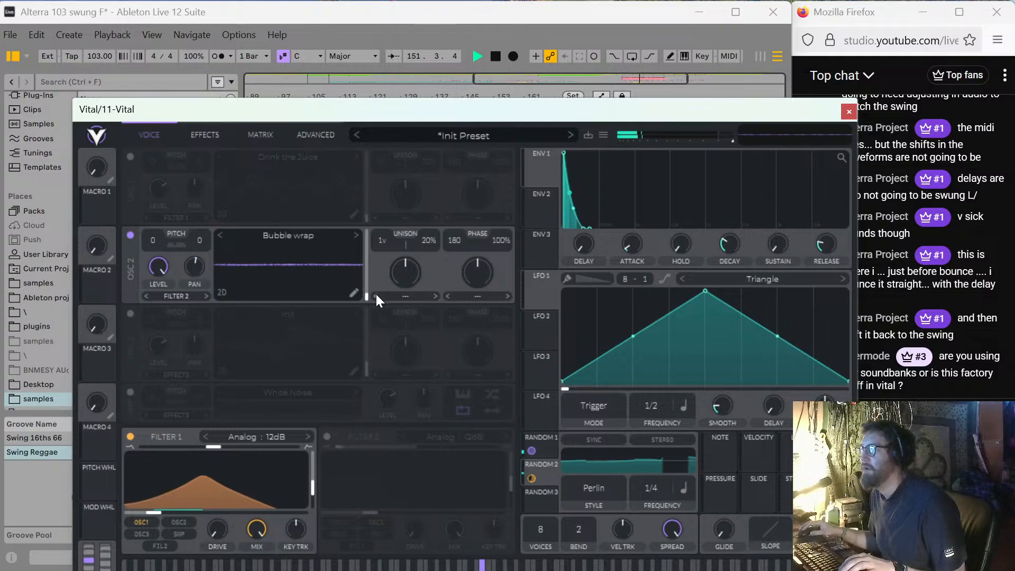
Set oscillator 2's wavetable frame to about 200 and replace its wavetable with Text to Wavetable using "Alterra project".
{"action": "left_click_drag", "start_coordinate": [366, 296], "coordinate": [377, 228]}
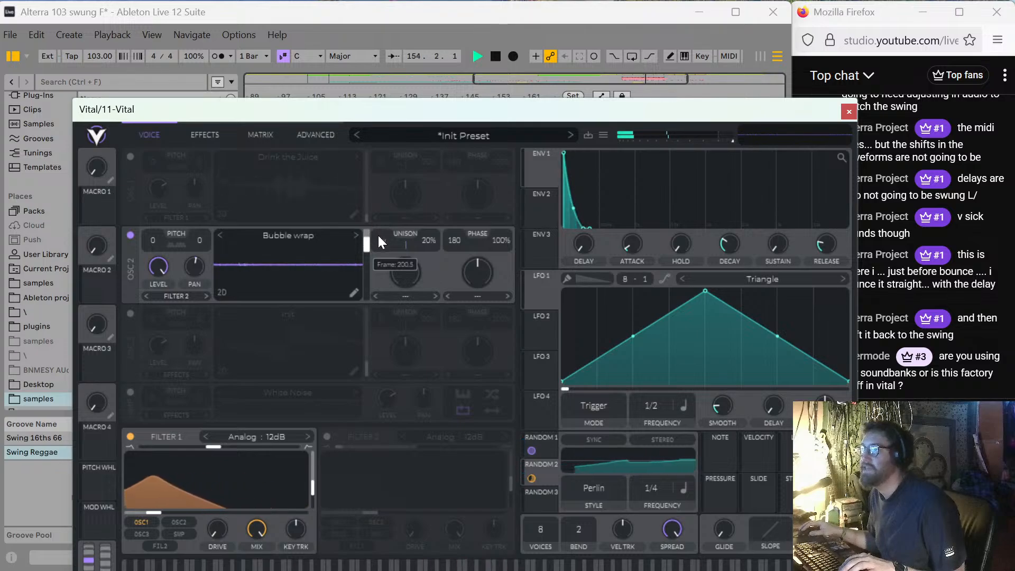
{"action": "right_click", "coordinate": [284, 245]}
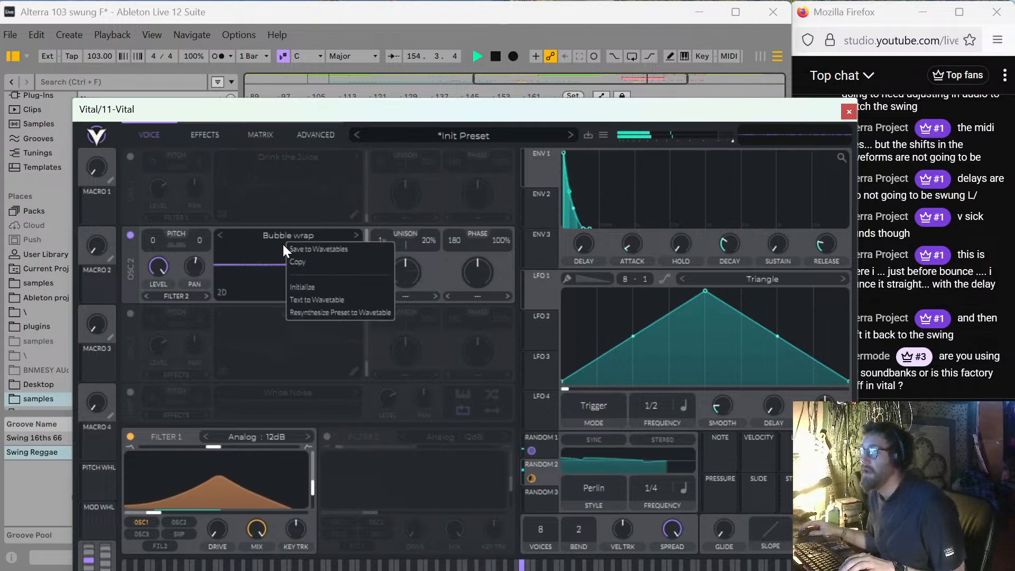
{"action": "left_click", "coordinate": [363, 302]}
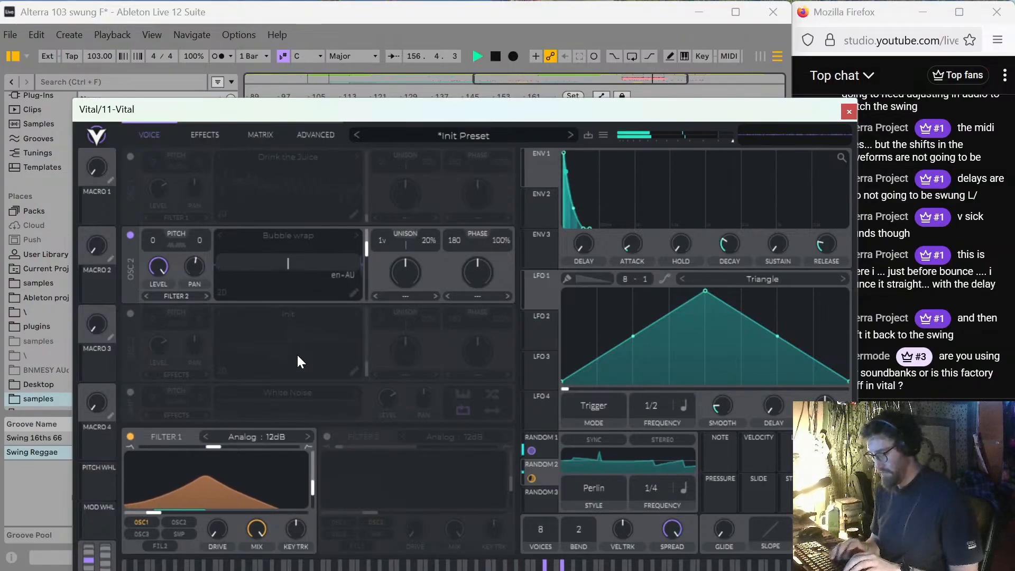
{"action": "type", "text": "Alterra project"}
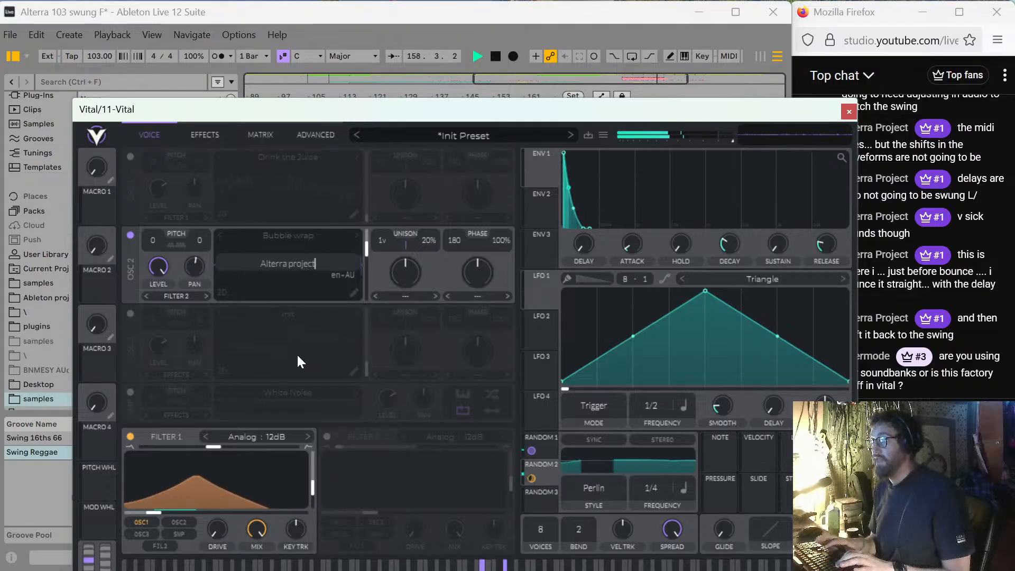
{"action": "key", "text": "Return"}
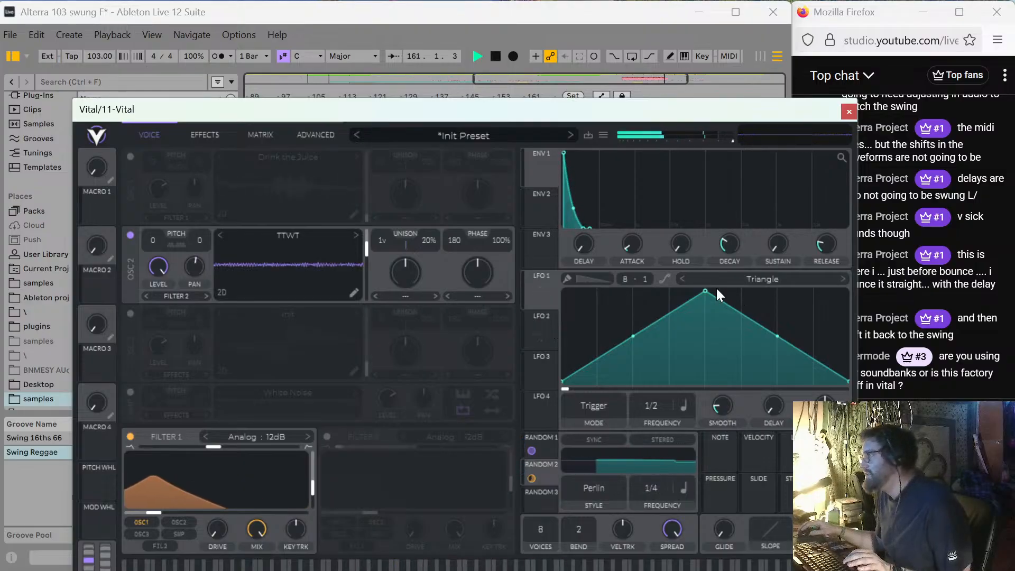
Reshape LFO 1 from a triangle into a rising ramp by moving its peak to the end of the cycle.
{"action": "left_click_drag", "start_coordinate": [707, 289], "coordinate": [849, 265]}
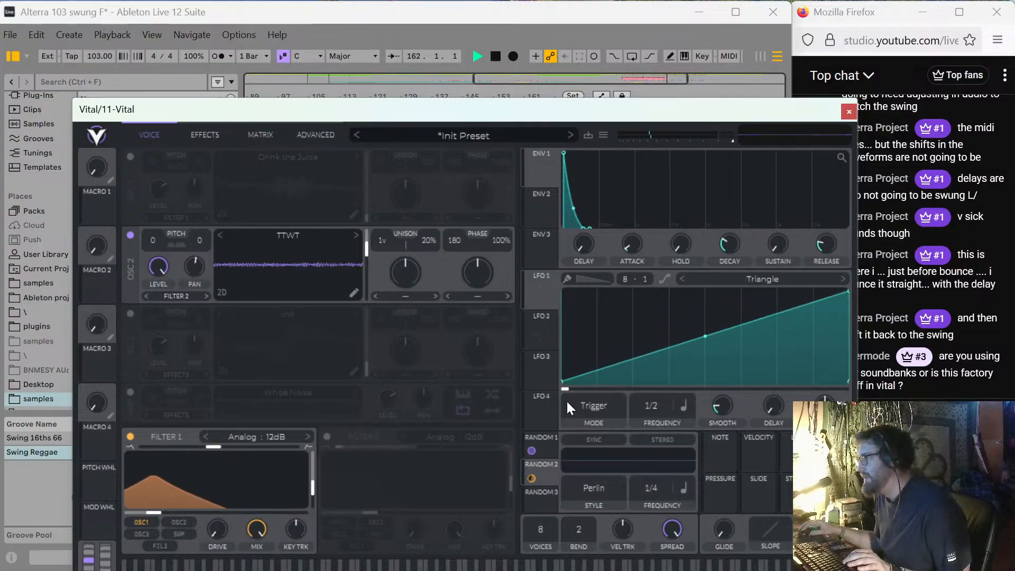
Switch LFO 1's frequency from tempo-based to seconds and set it to 4.594 secs.
{"action": "left_click", "coordinate": [594, 403]}
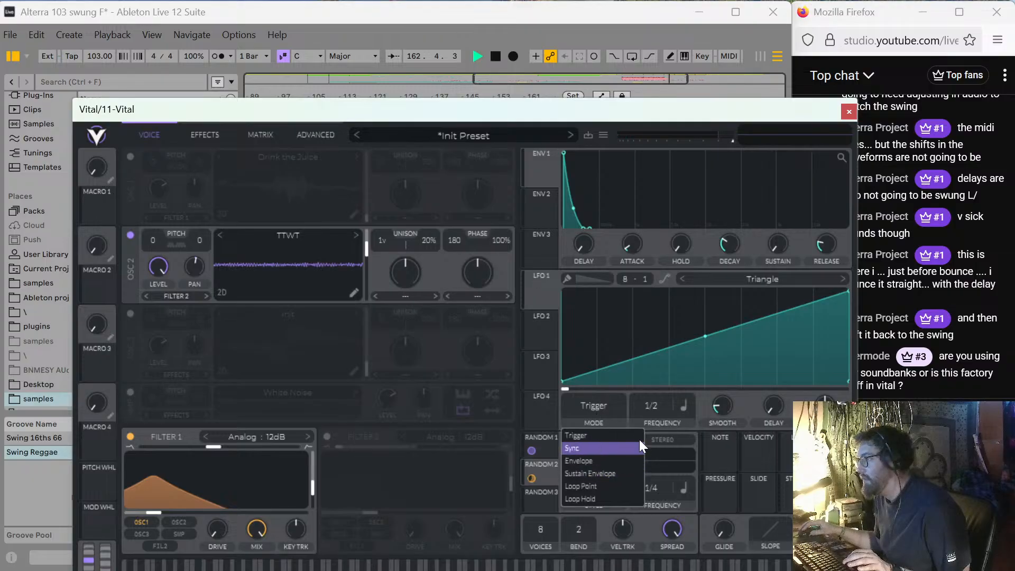
{"action": "left_click", "coordinate": [686, 408]}
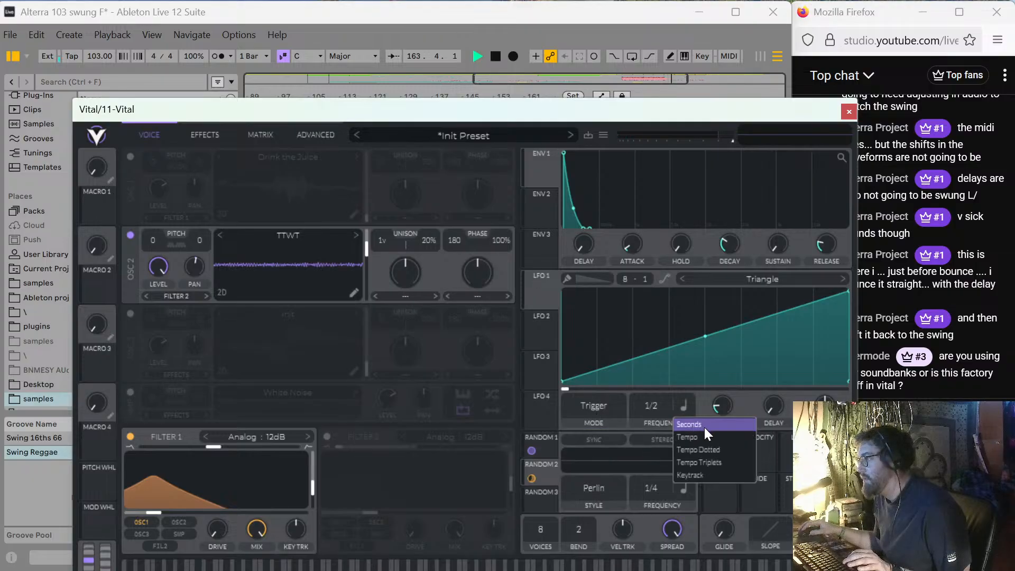
{"action": "left_click", "coordinate": [704, 426]}
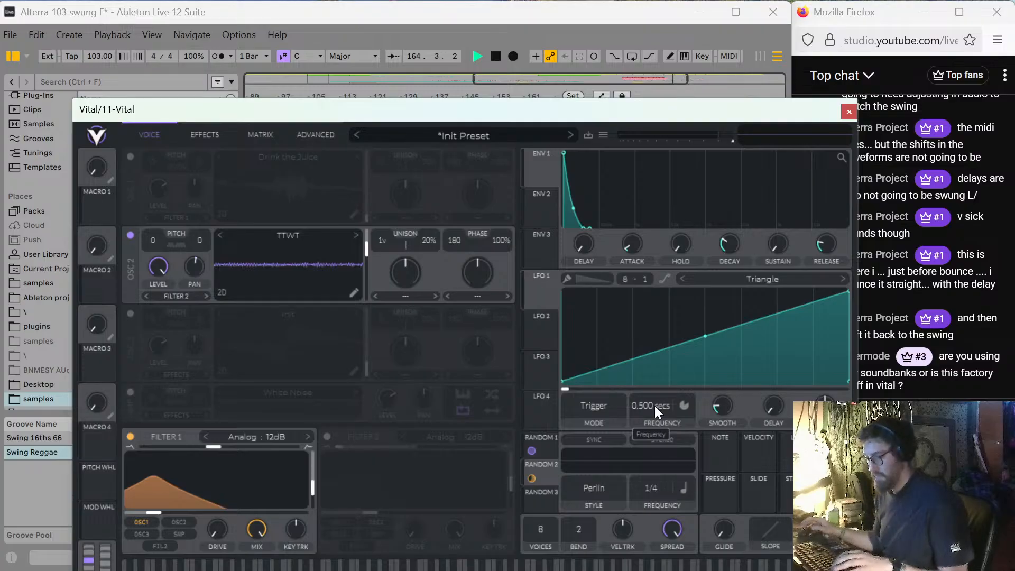
{"action": "left_click_drag", "start_coordinate": [648, 401], "coordinate": [694, 478]}
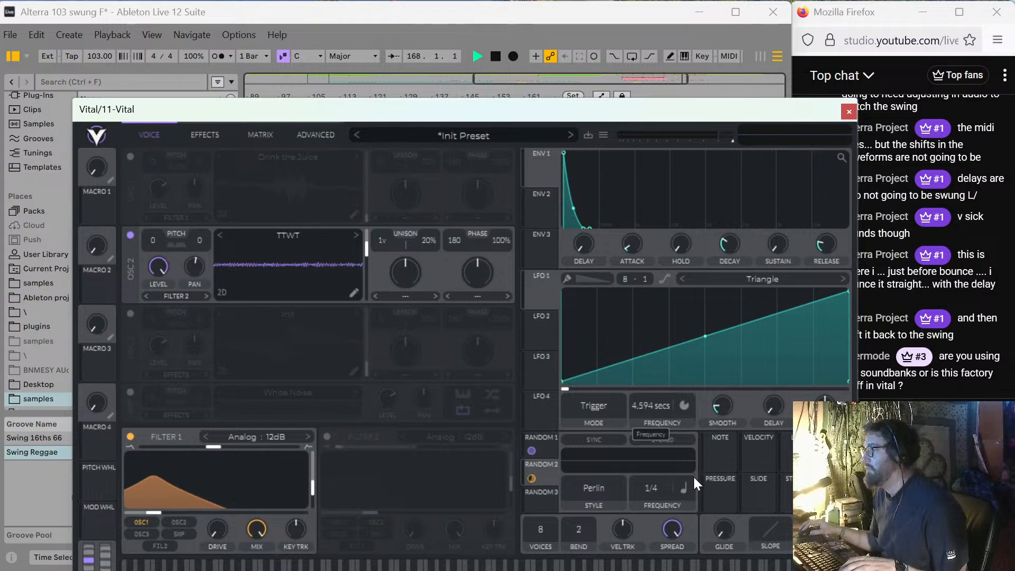
Lower oscillator 2's wavetable frame to its minimum, modulate it with LFO 1, and set the LFO mode to Sync.
{"action": "mouse_move", "coordinate": [541, 292]}
{"action": "left_mouse_down"}
{"action": "mouse_move", "coordinate": [413, 251]}
{"action": "mouse_move", "coordinate": [564, 296]}
{"action": "mouse_move", "coordinate": [539, 290]}
{"action": "left_mouse_up"}
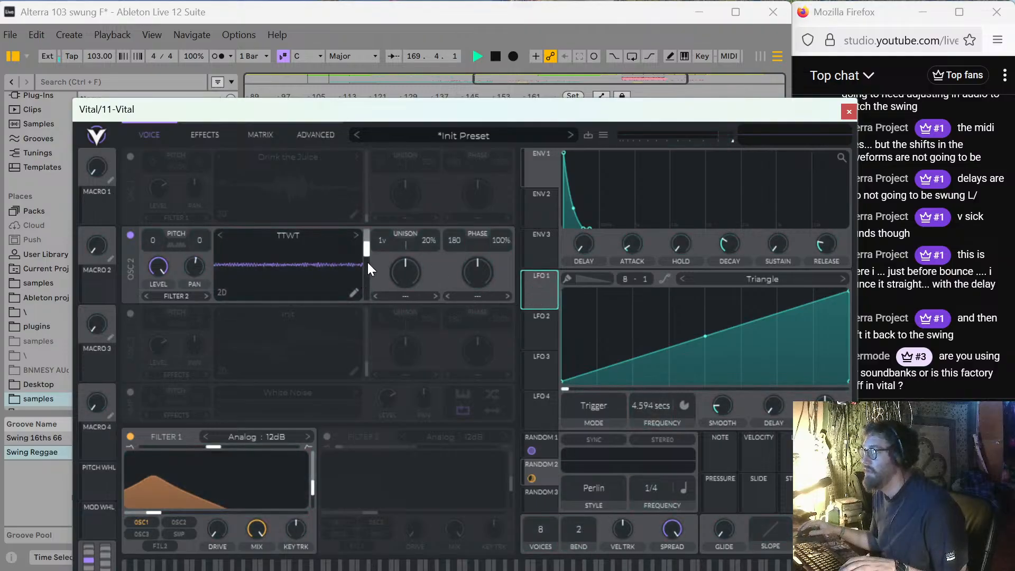
{"action": "left_click_drag", "start_coordinate": [367, 262], "coordinate": [366, 298]}
{"action": "mouse_move", "coordinate": [549, 284]}
{"action": "left_mouse_down"}
{"action": "mouse_move", "coordinate": [356, 263]}
{"action": "mouse_move", "coordinate": [366, 267]}
{"action": "left_mouse_up"}
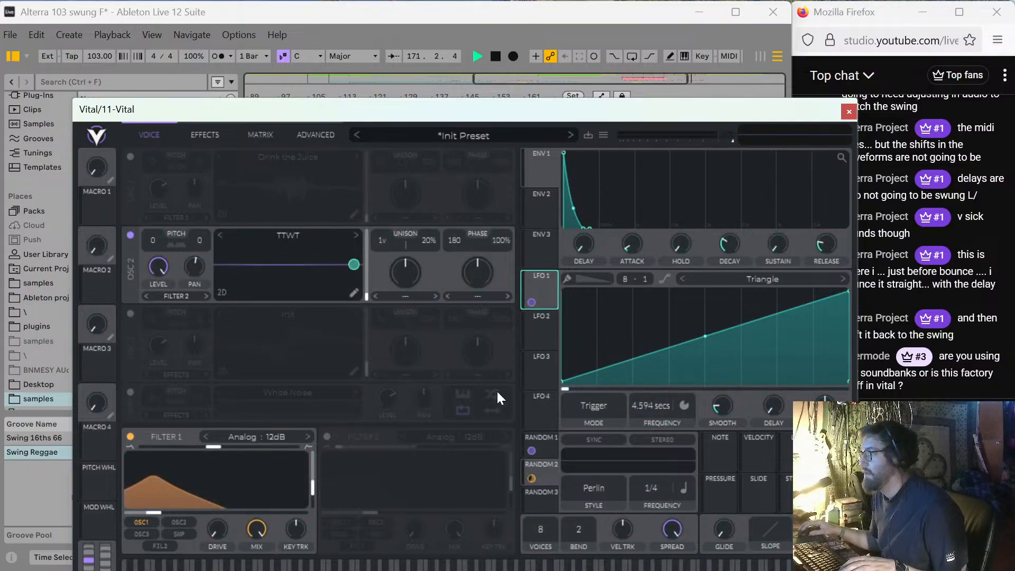
{"action": "left_click", "coordinate": [593, 411]}
{"action": "left_click", "coordinate": [580, 450]}
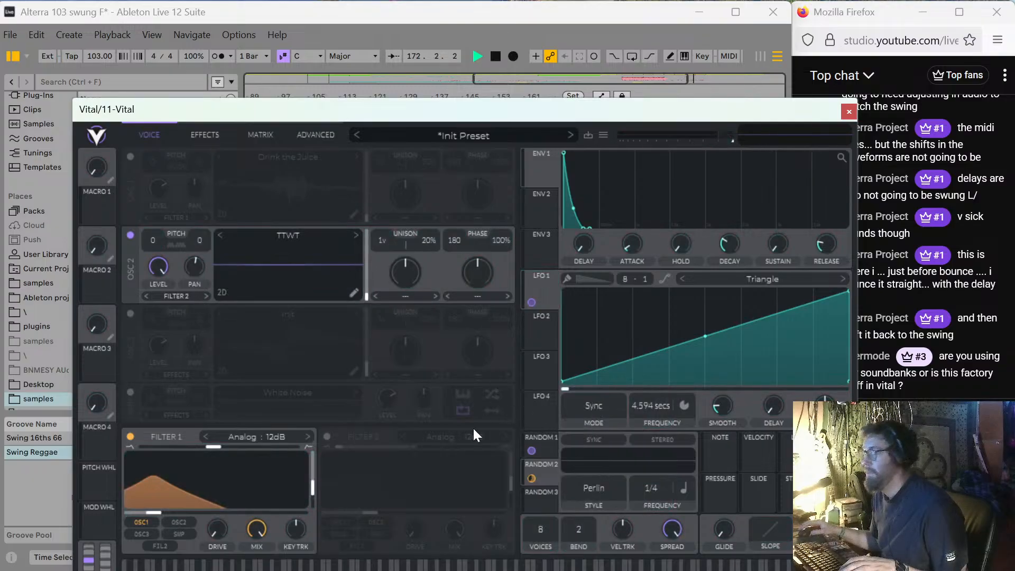
Open the first MIDI clip on the 11 Vital track, arm the track for recording, and bring up Vital's window again.
{"action": "left_click", "coordinate": [849, 112]}
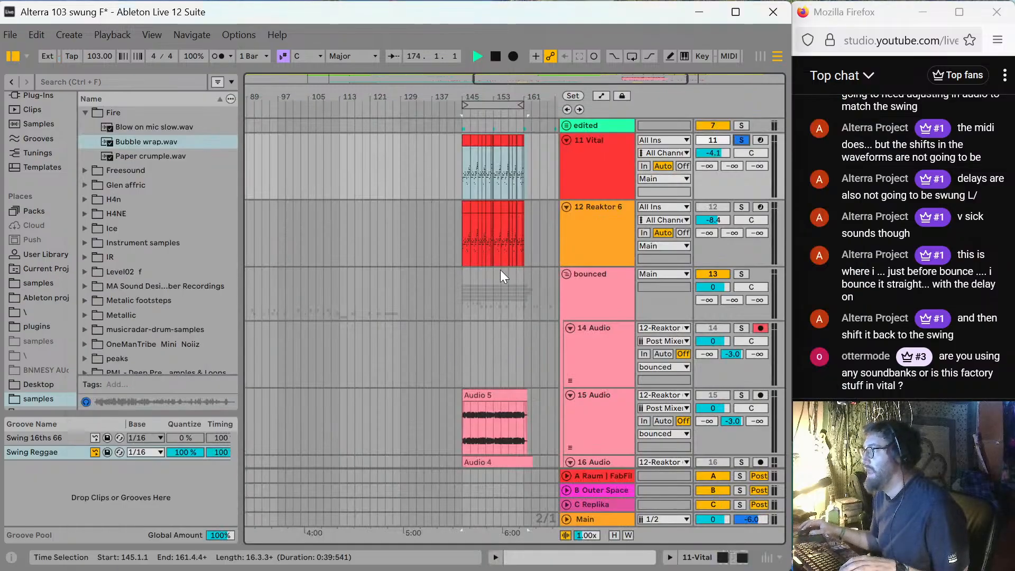
{"action": "double_click", "coordinate": [468, 139]}
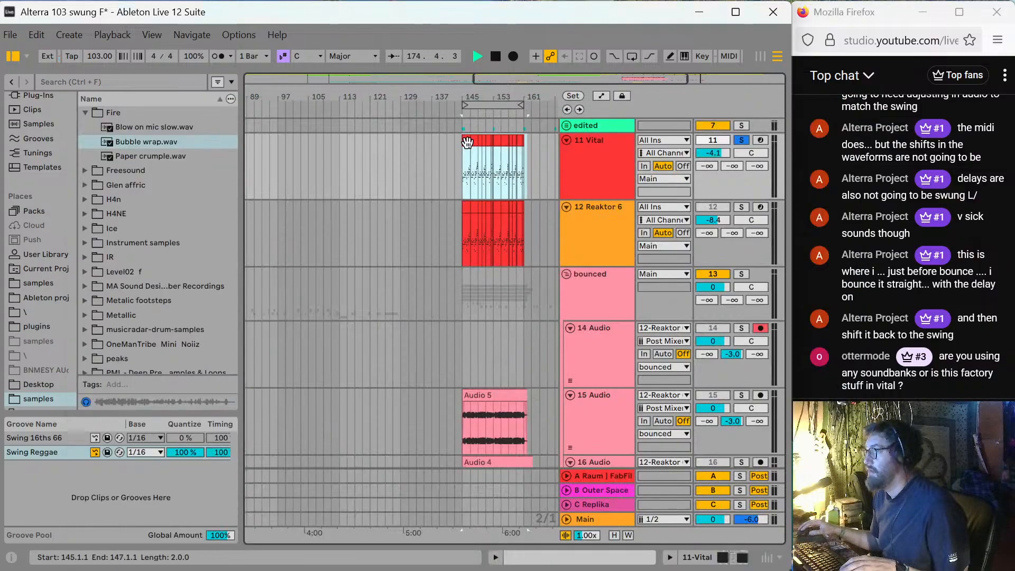
{"action": "left_click", "coordinate": [760, 126]}
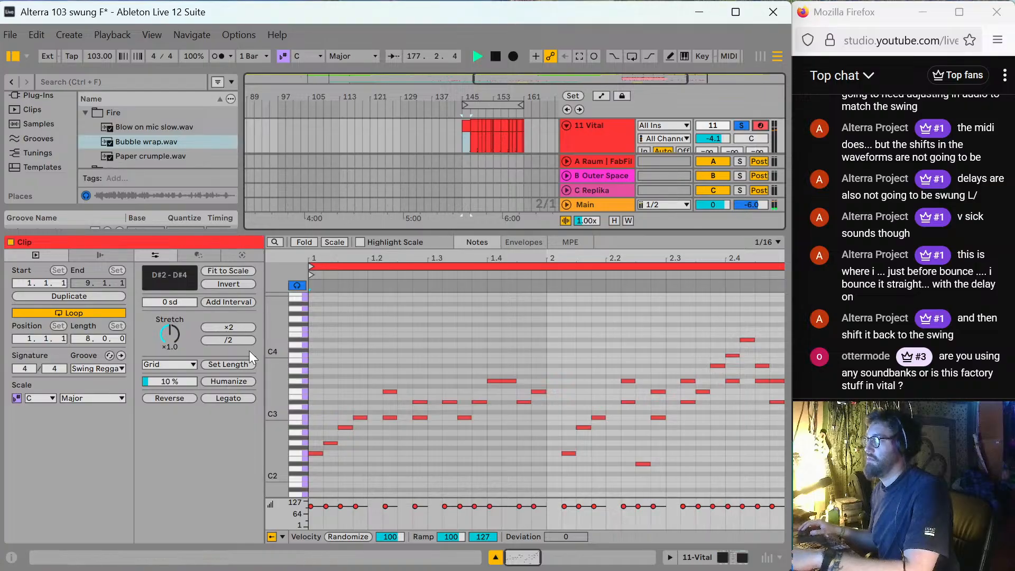
{"action": "left_click", "coordinate": [604, 123]}
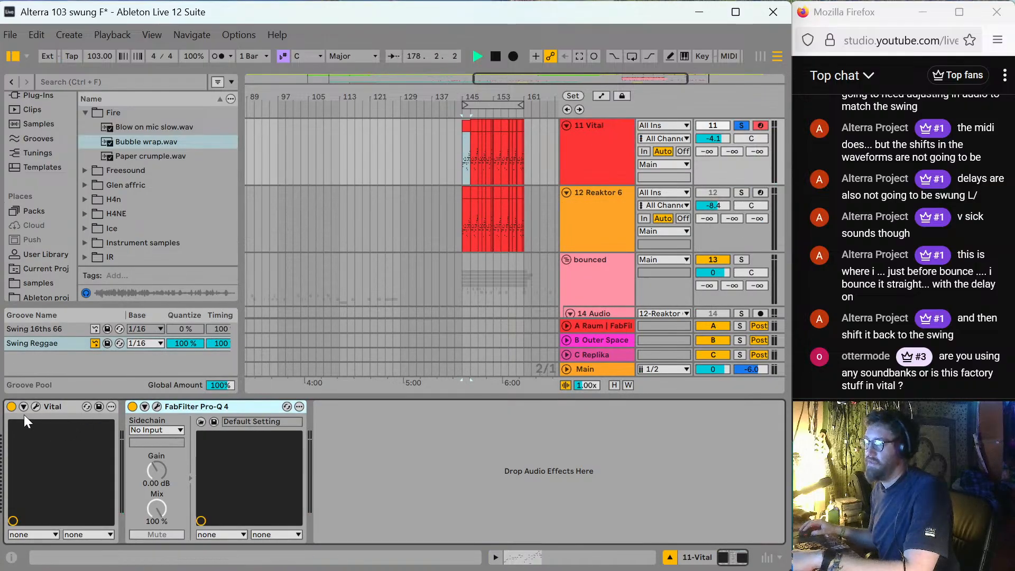
{"action": "left_click", "coordinate": [36, 406]}
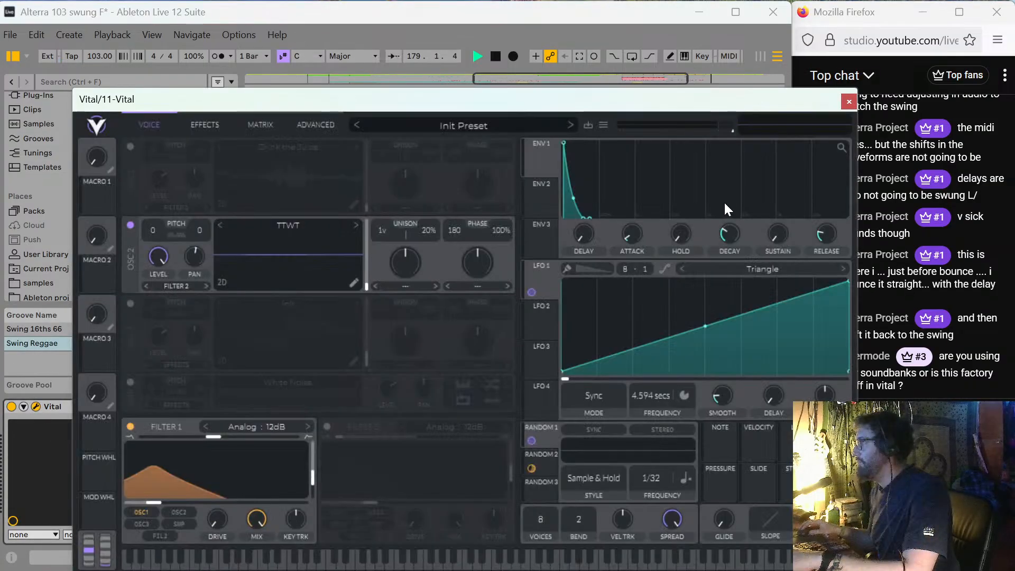
Set LFO 1's frequency to 2.789 secs while trying envelope 1 at full sustain, and return the sustain to zero.
{"action": "left_click_drag", "start_coordinate": [777, 233], "coordinate": [728, 176]}
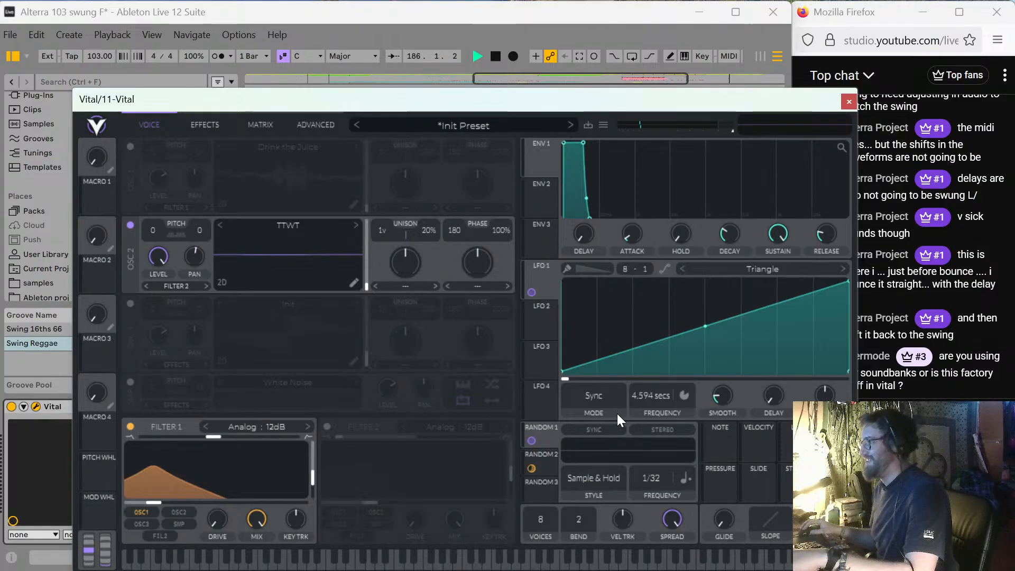
{"action": "left_click_drag", "start_coordinate": [642, 398], "coordinate": [668, 419]}
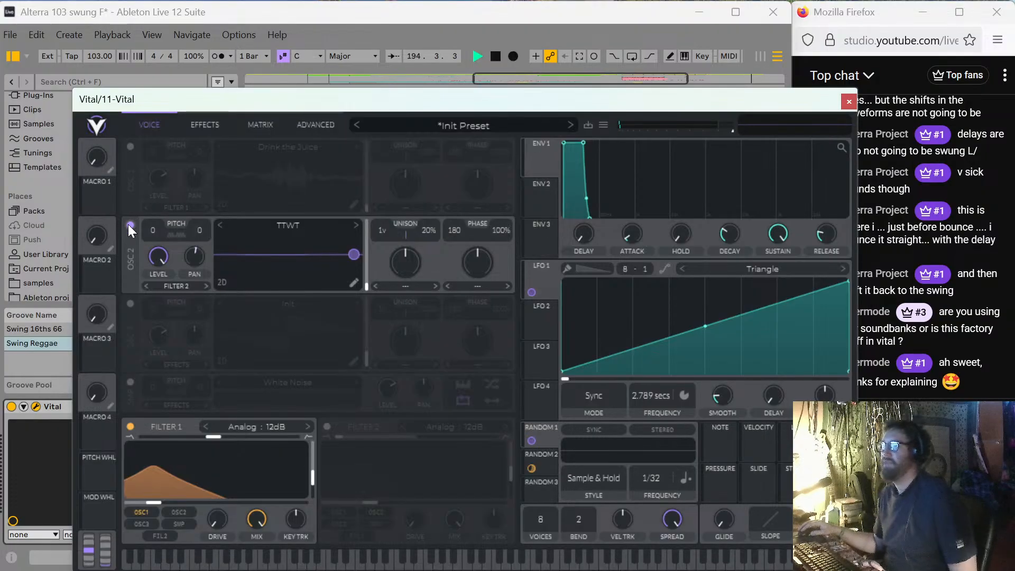
{"action": "left_click_drag", "start_coordinate": [781, 233], "coordinate": [771, 275]}
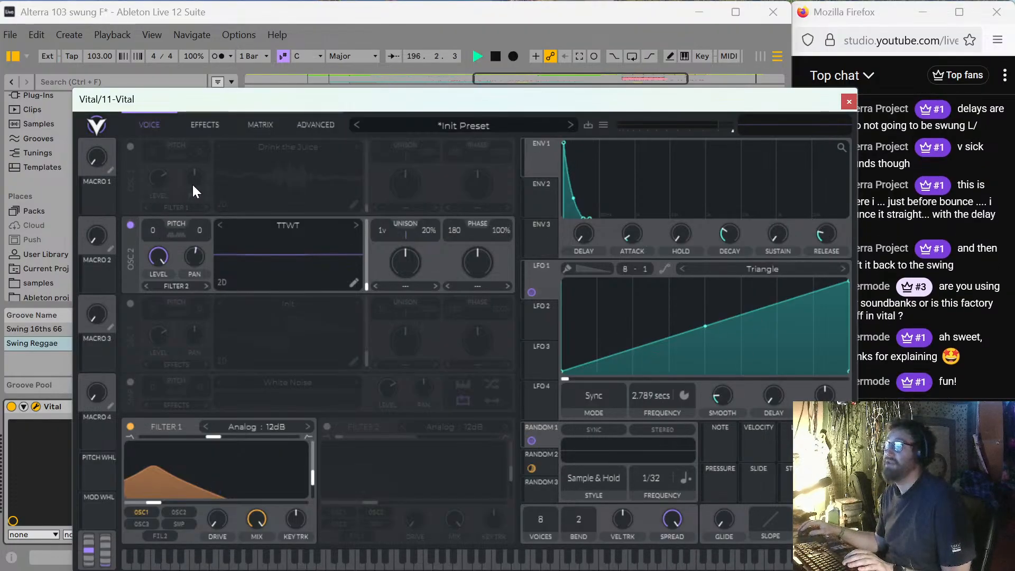
Turn on oscillator 1 with the Drink the Juice wavetable and switch off oscillator 2 to hear it alone.
{"action": "left_click_drag", "start_coordinate": [388, 99], "coordinate": [335, 65]}
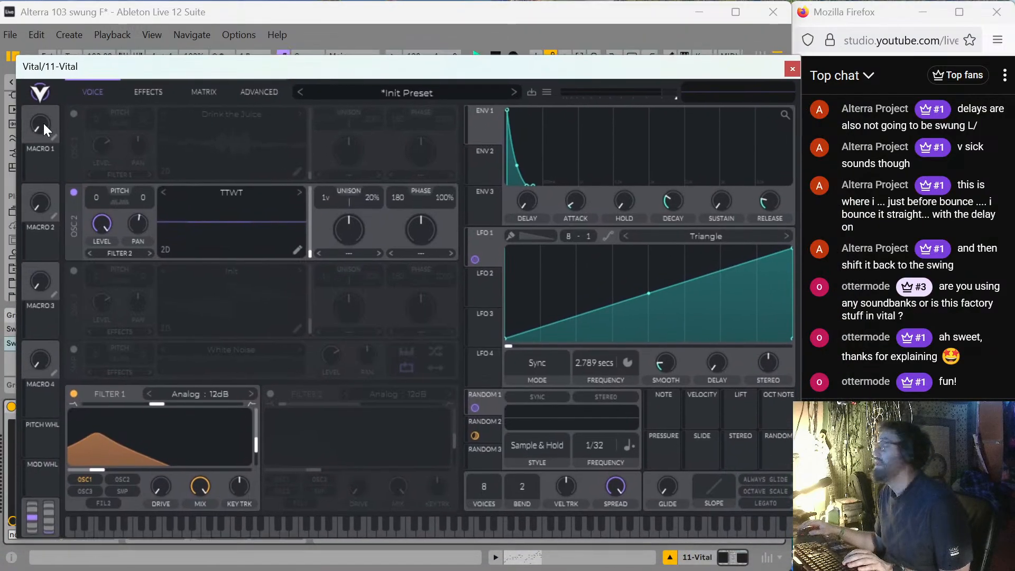
{"action": "left_click", "coordinate": [73, 113]}
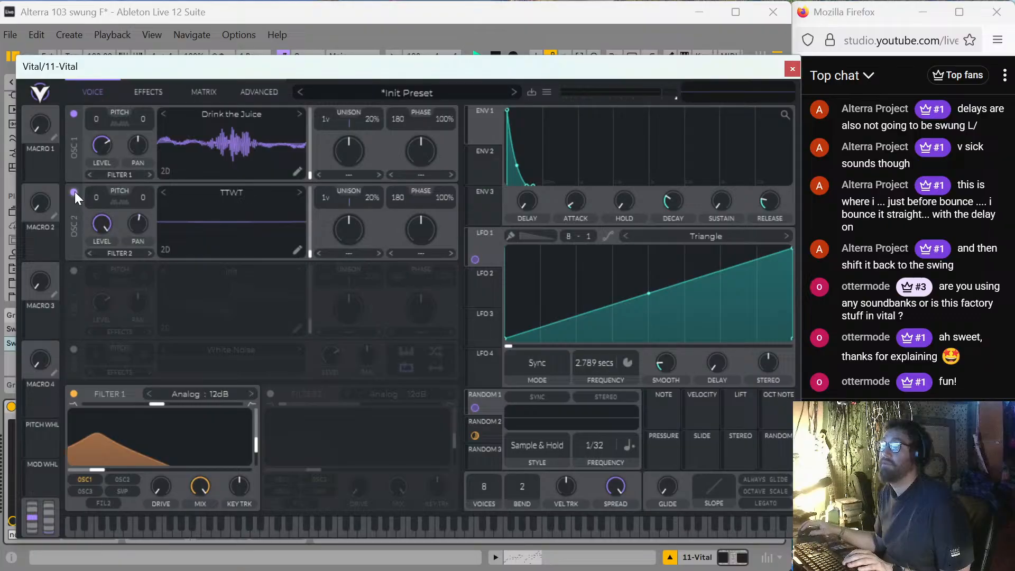
{"action": "left_click", "coordinate": [73, 192]}
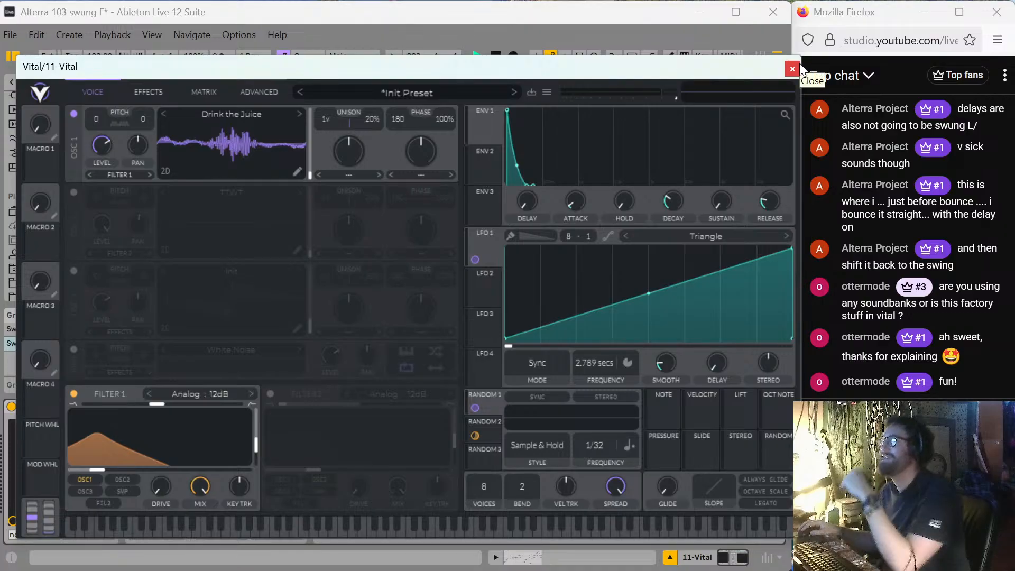
{"action": "left_click_drag", "start_coordinate": [739, 64], "coordinate": [786, 32]}
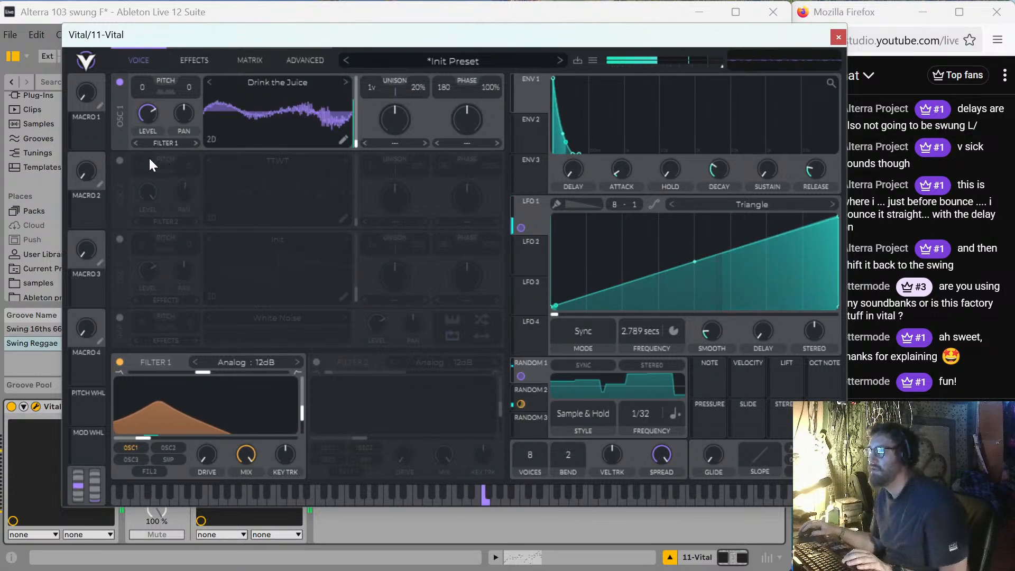
Turn oscillator 2 back on, transpose it to -12 semitones, and lower Vital's master output volume.
{"action": "left_click", "coordinate": [119, 159]}
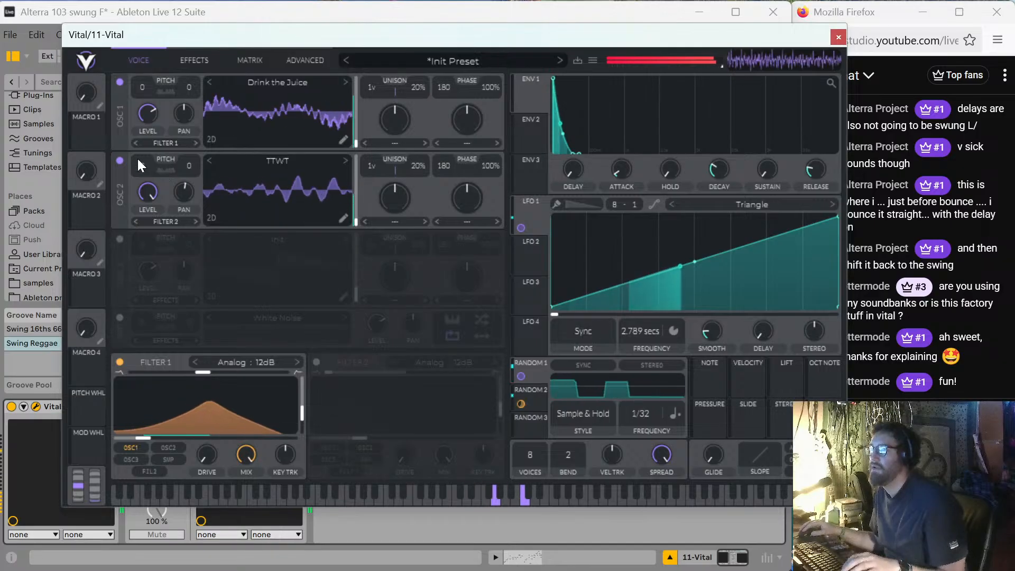
{"action": "left_click_drag", "start_coordinate": [138, 157], "coordinate": [137, 183]}
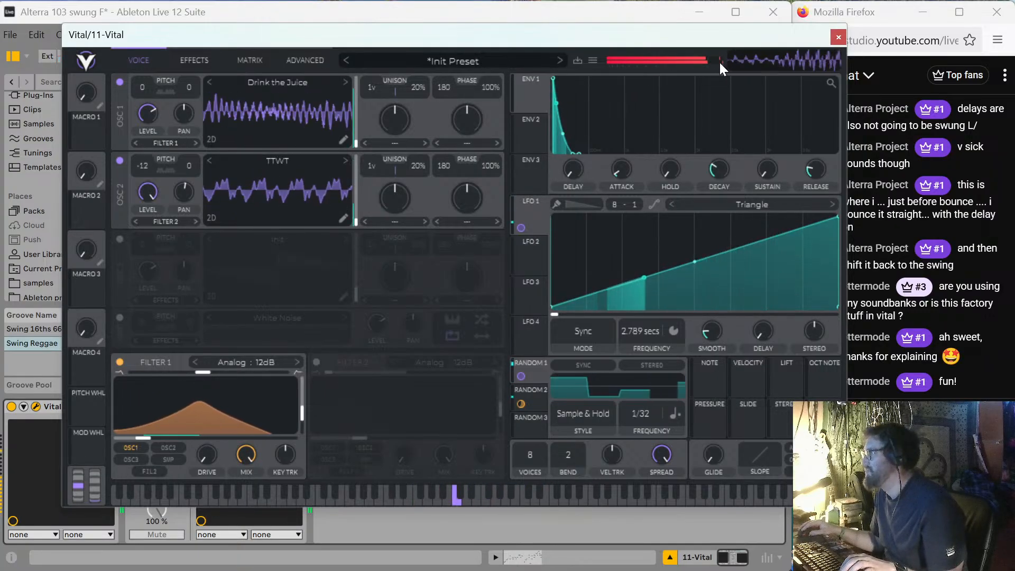
{"action": "mouse_move", "coordinate": [690, 58]}
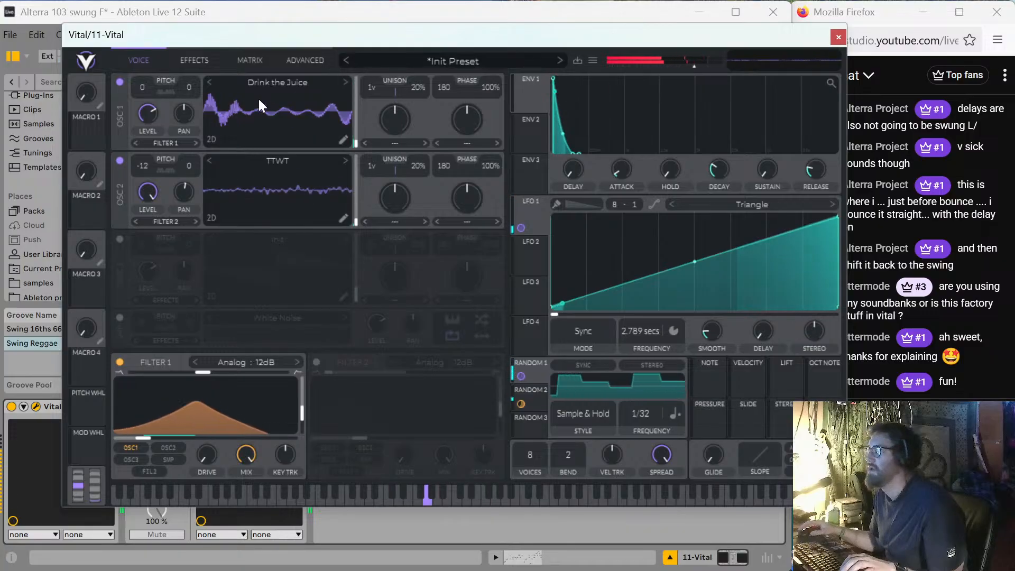
Try the Chorus effect on the sound and switch it off again.
{"action": "left_click", "coordinate": [182, 61]}
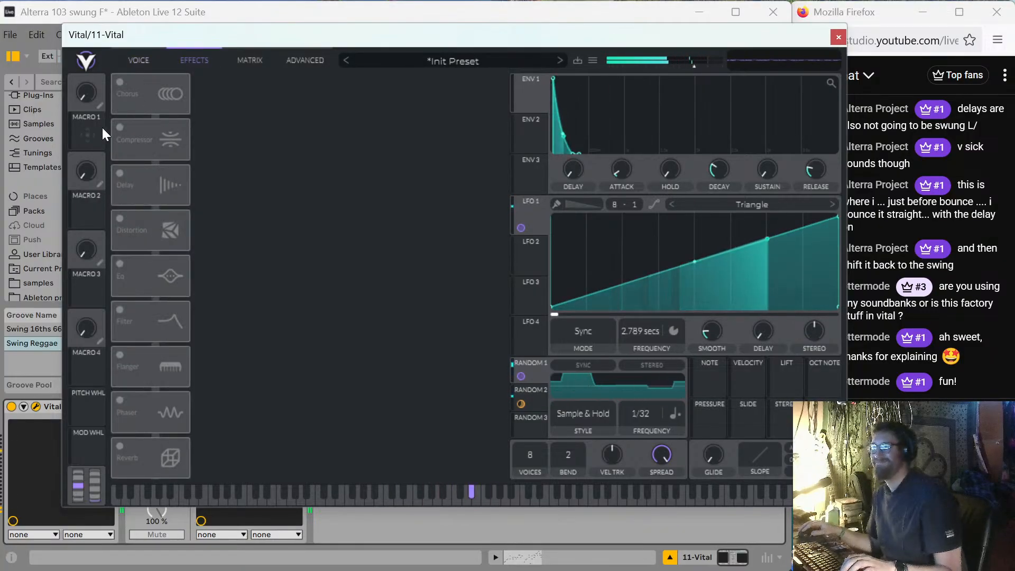
{"action": "left_click", "coordinate": [120, 83]}
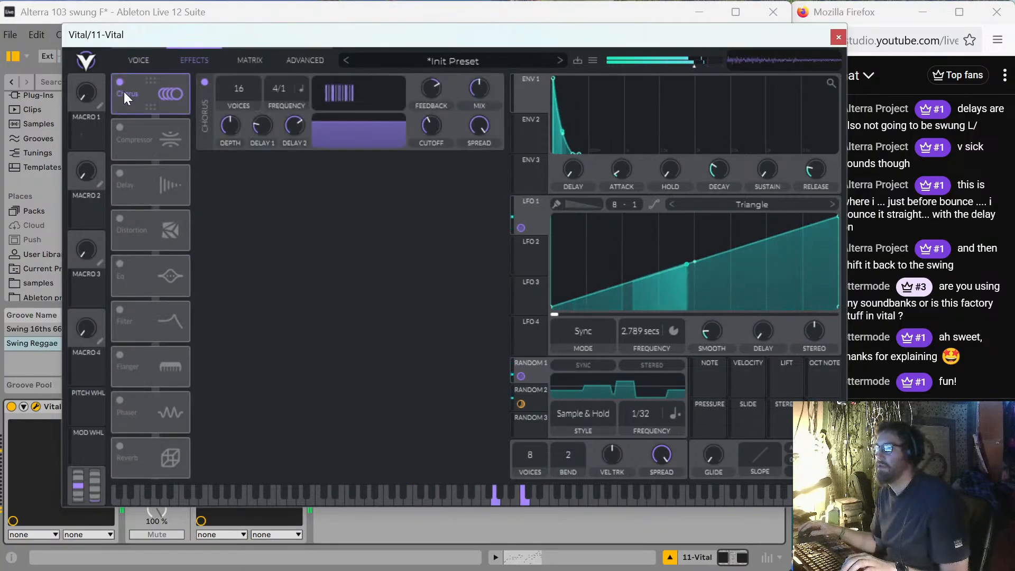
{"action": "left_click", "coordinate": [119, 82]}
{"action": "left_click", "coordinate": [135, 57]}
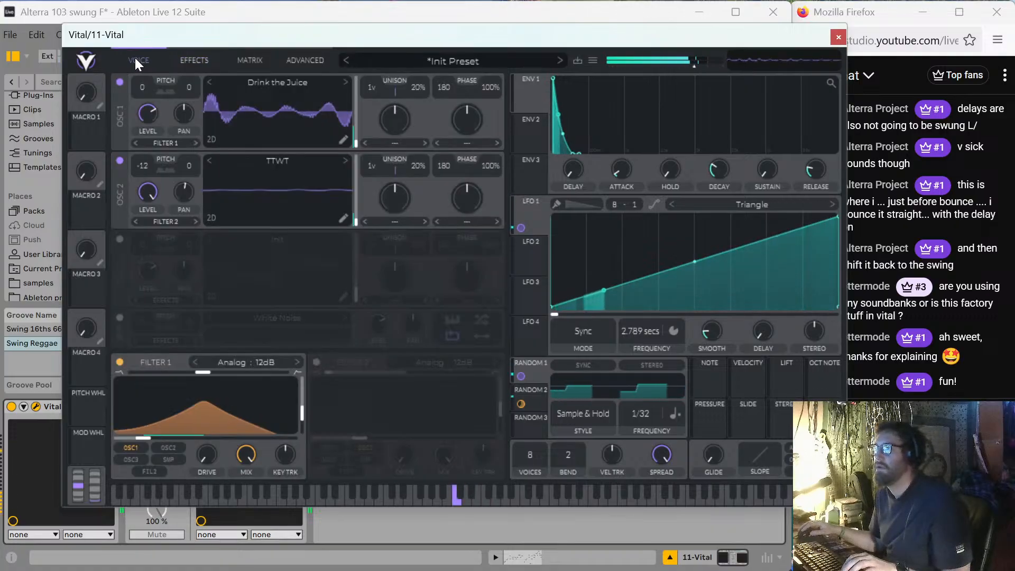
Set unison to 4 voices on oscillator 2 and 9 voices on oscillator 1, and transpose oscillator 1 to -12 semitones.
{"action": "left_click_drag", "start_coordinate": [374, 165], "coordinate": [375, 129]}
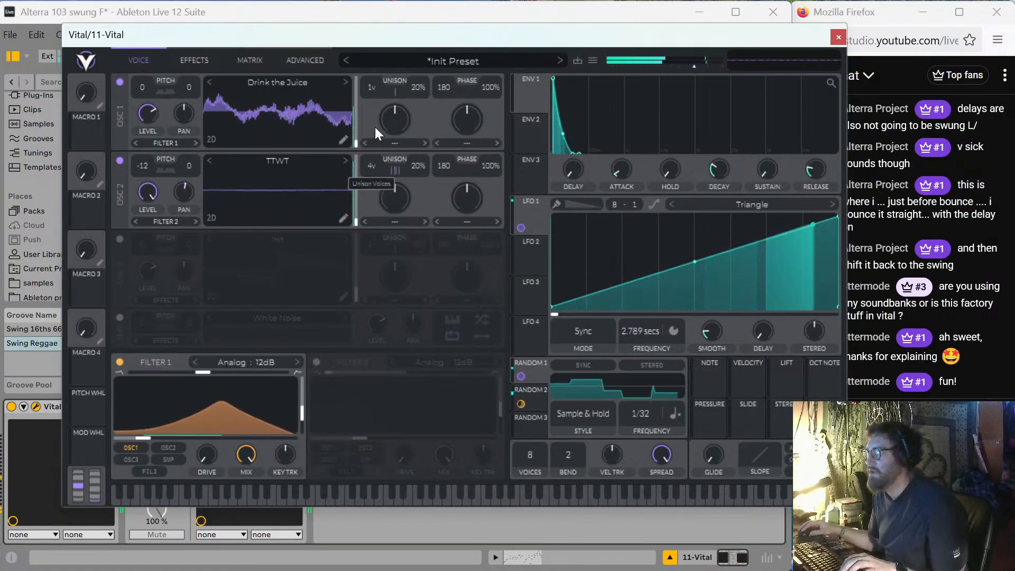
{"action": "scroll", "coordinate": [371, 83], "scroll_direction": "up", "scroll_amount": 9}
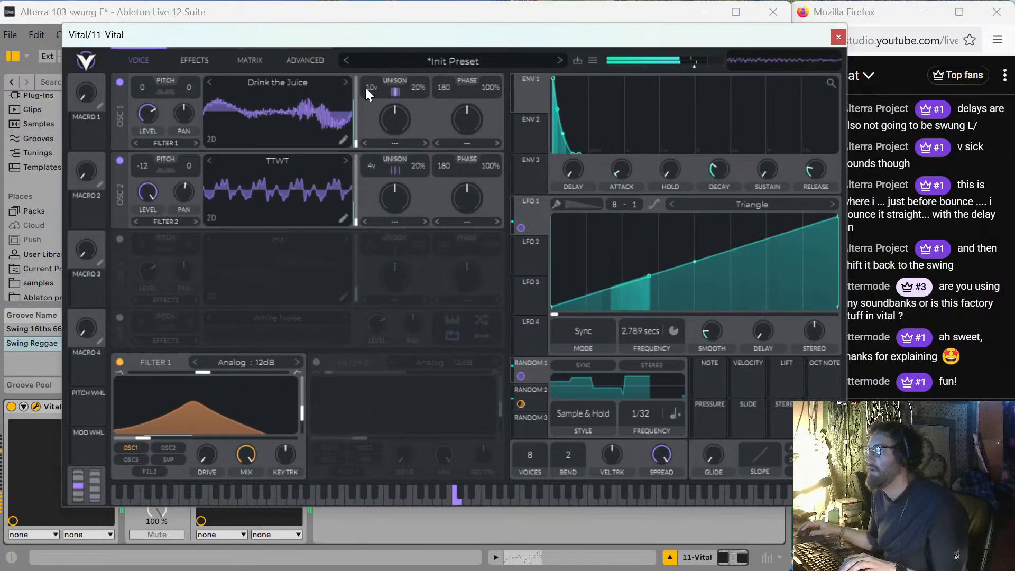
{"action": "left_click_drag", "start_coordinate": [366, 87], "coordinate": [367, 105]}
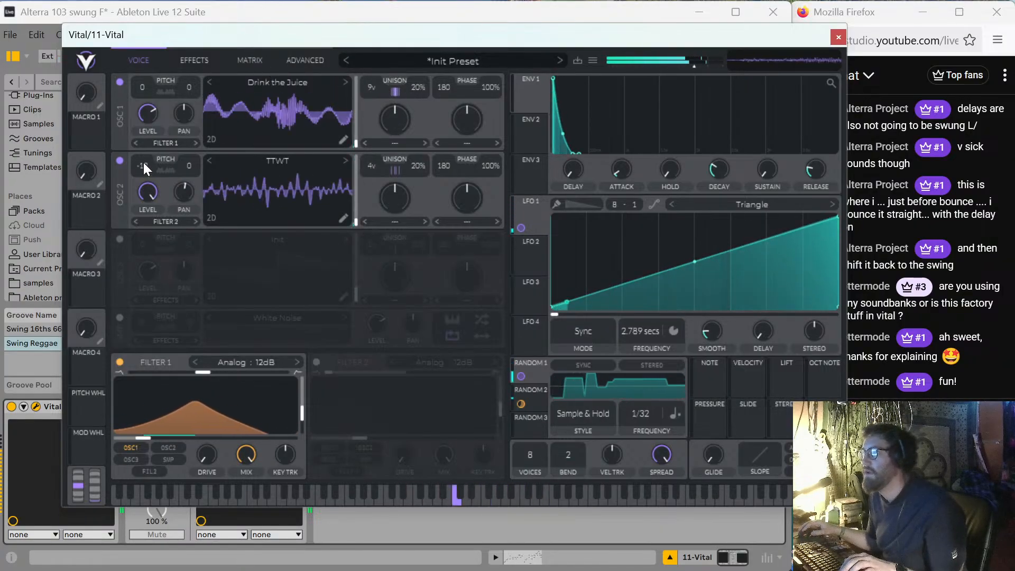
{"action": "left_click_drag", "start_coordinate": [142, 86], "coordinate": [142, 112]}
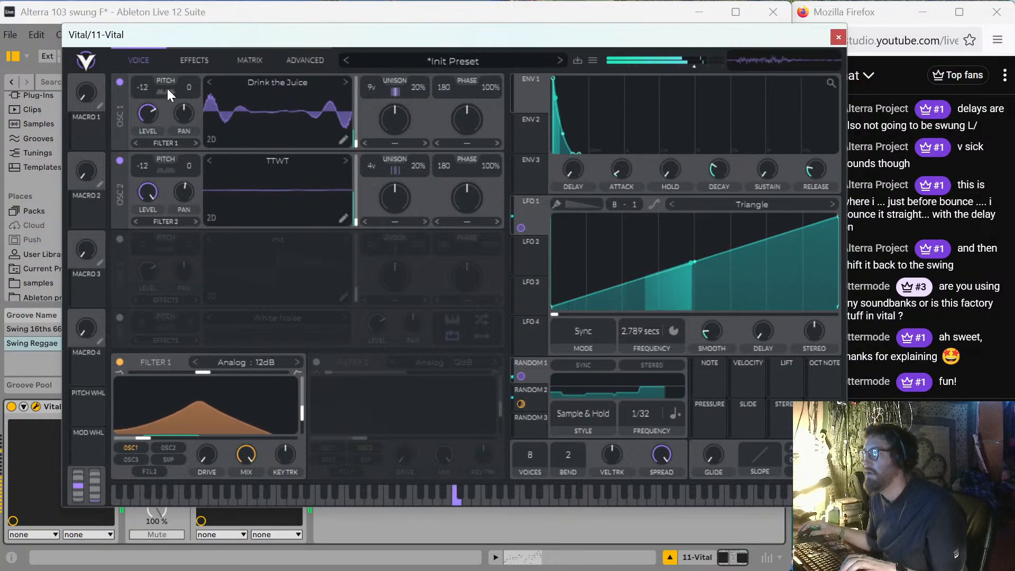
Stop playback, bend envelope 1's decay curve upward for a slower initial fall, and resume playback.
{"action": "key", "text": "space"}
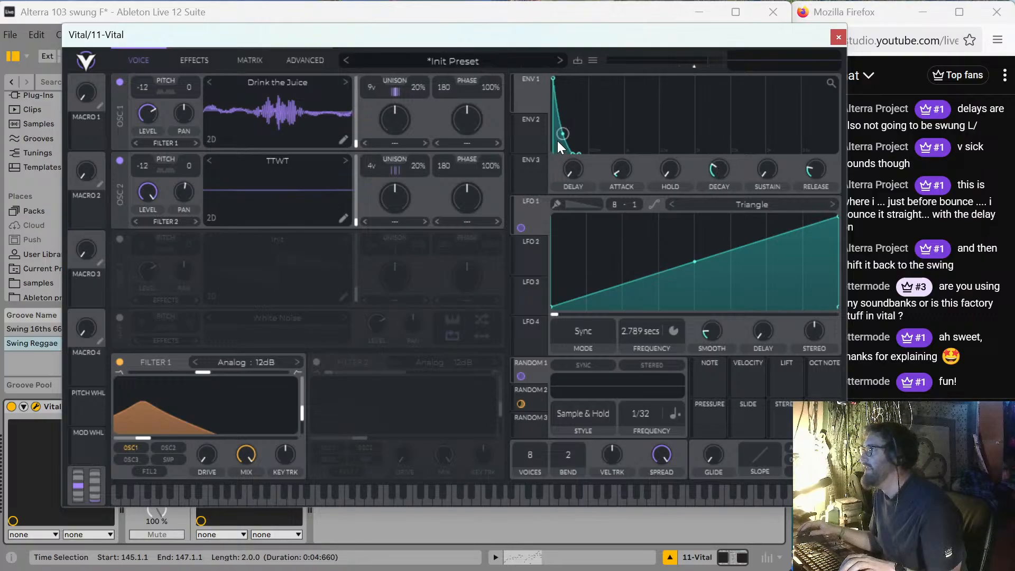
{"action": "left_click_drag", "start_coordinate": [571, 109], "coordinate": [575, 100]}
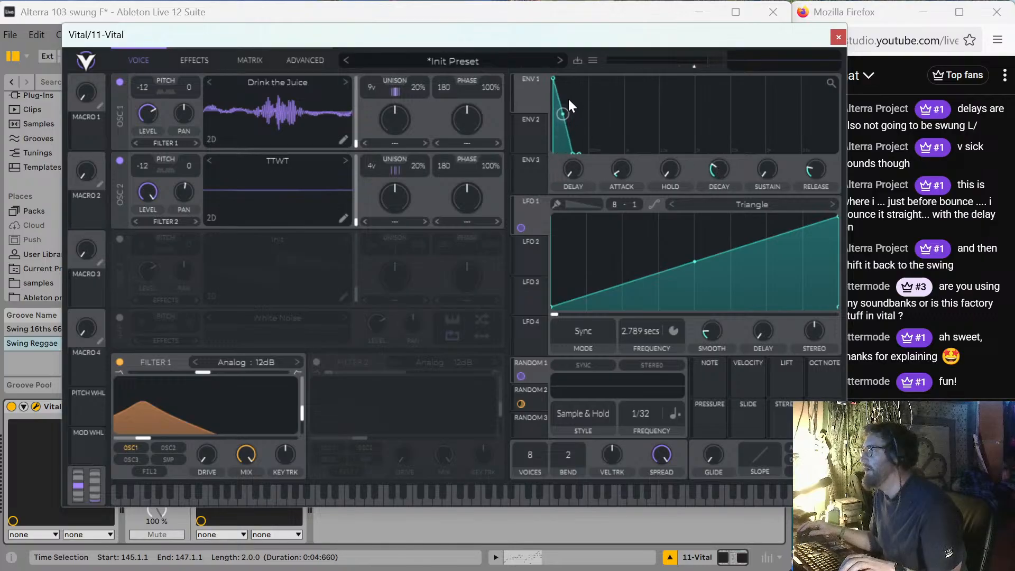
{"action": "key", "text": "space"}
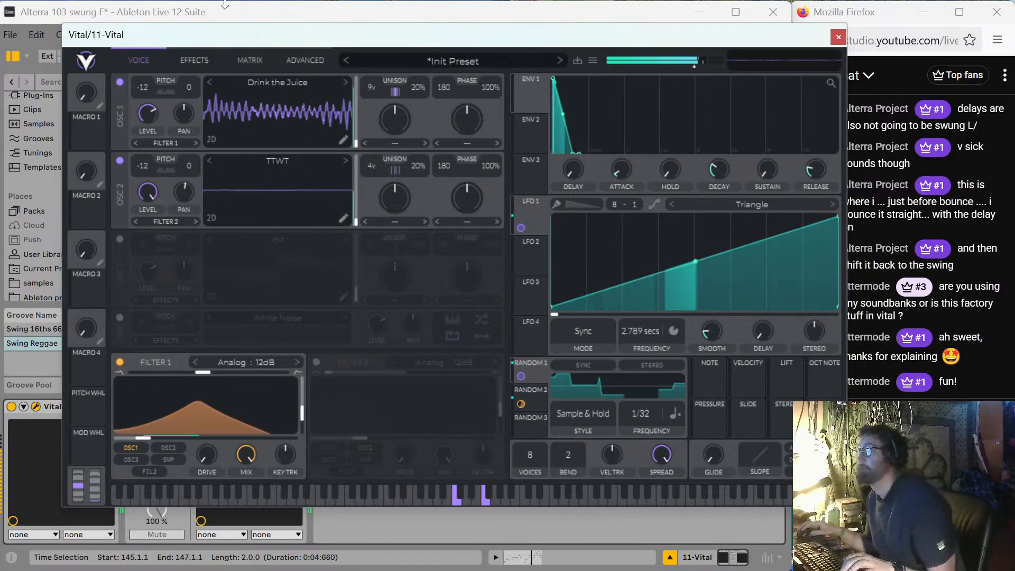
Enable Vital's multiband Compressor and a Distortion effect set to Down Sample with its drive reduced.
{"action": "left_click", "coordinate": [200, 65]}
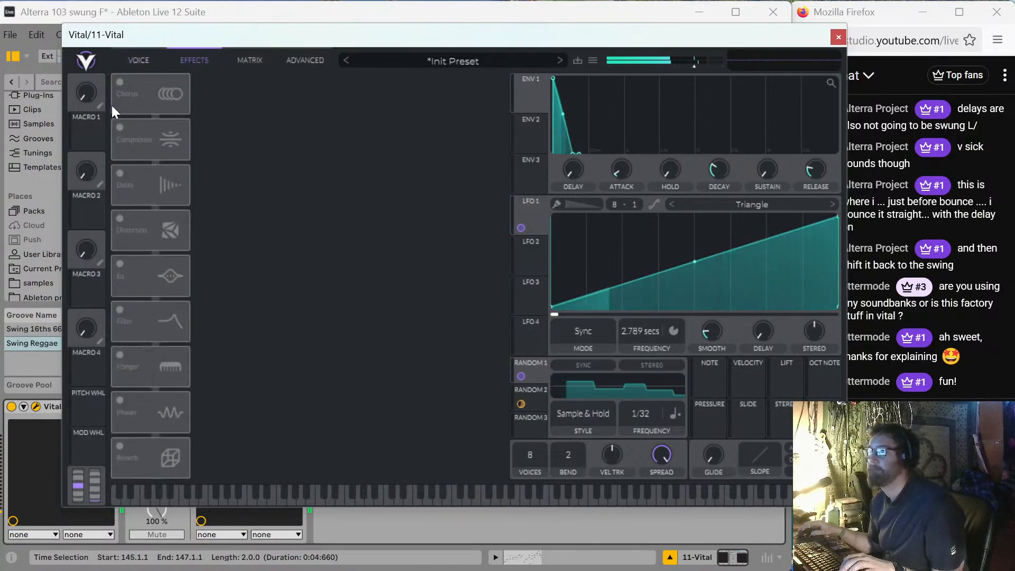
{"action": "left_click", "coordinate": [120, 126]}
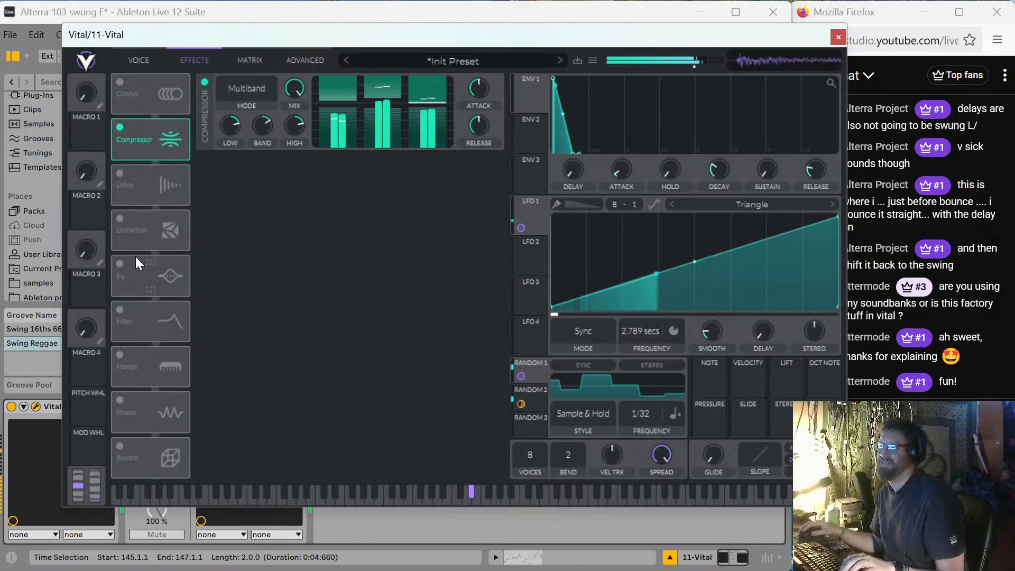
{"action": "left_click", "coordinate": [119, 222]}
{"action": "left_click", "coordinate": [242, 169]}
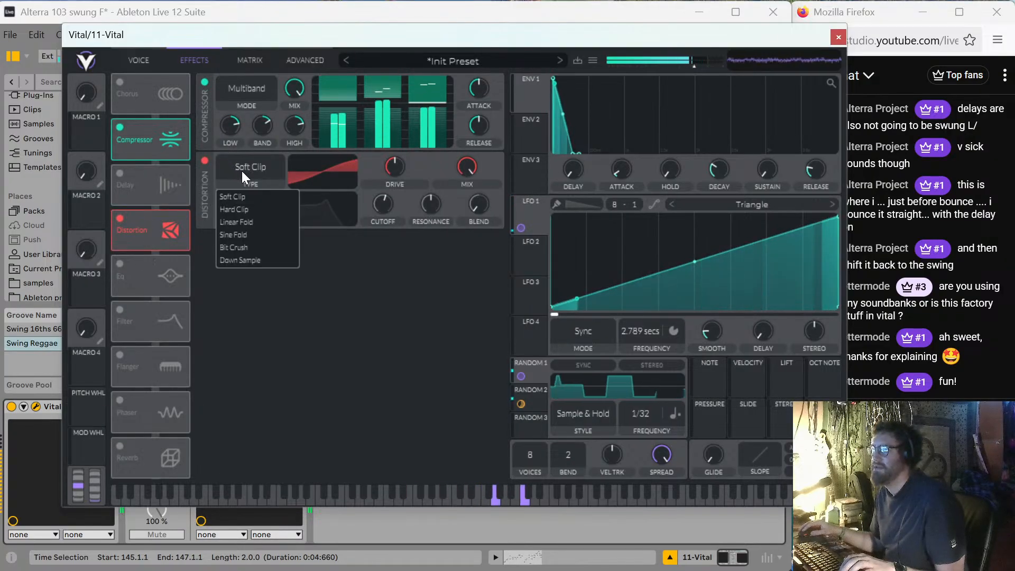
{"action": "left_click", "coordinate": [241, 259]}
{"action": "left_click_drag", "start_coordinate": [388, 167], "coordinate": [388, 237]}
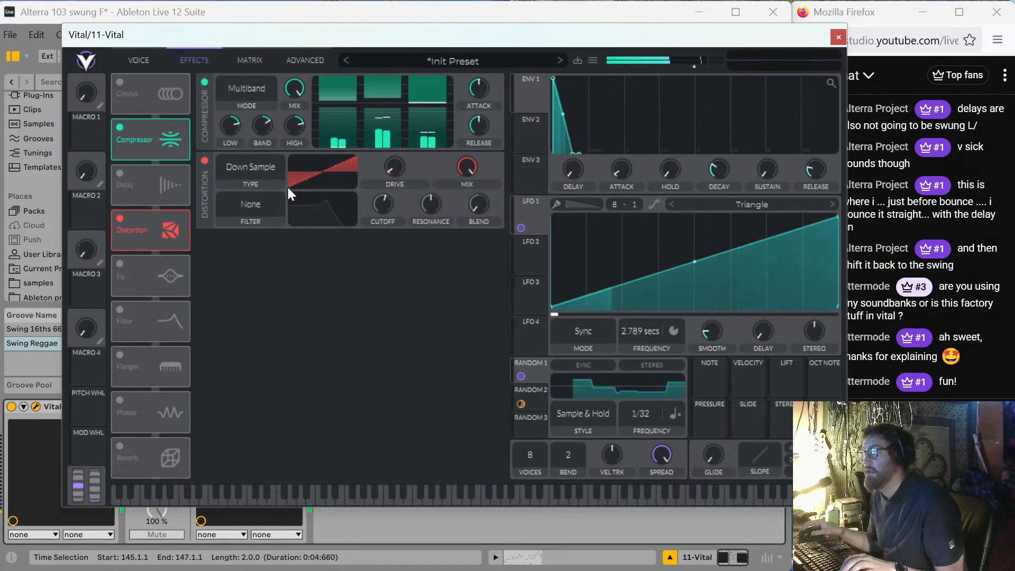
Change the distortion type to Hard Clip and raise its drive to a moderate amount.
{"action": "left_click", "coordinate": [246, 165]}
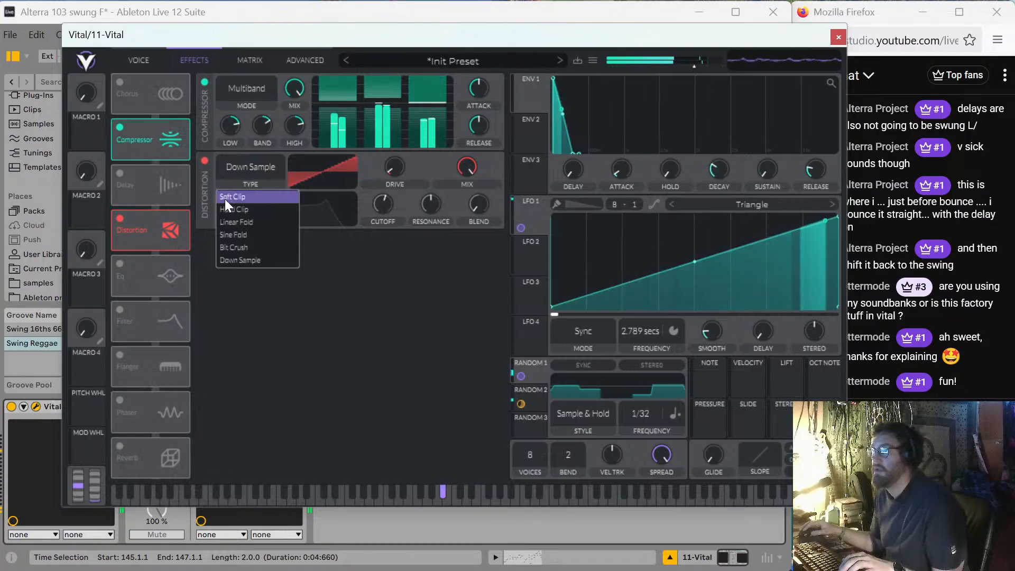
{"action": "left_click", "coordinate": [242, 211]}
{"action": "left_click_drag", "start_coordinate": [396, 170], "coordinate": [401, 108]}
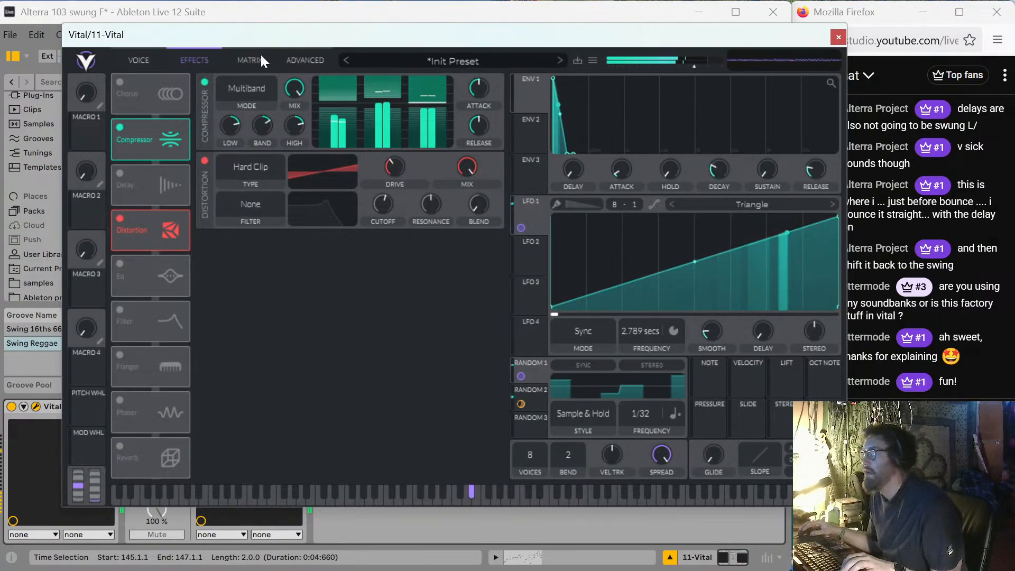
Try the Reverb effect on the sound and switch it off again.
{"action": "left_click", "coordinate": [121, 447]}
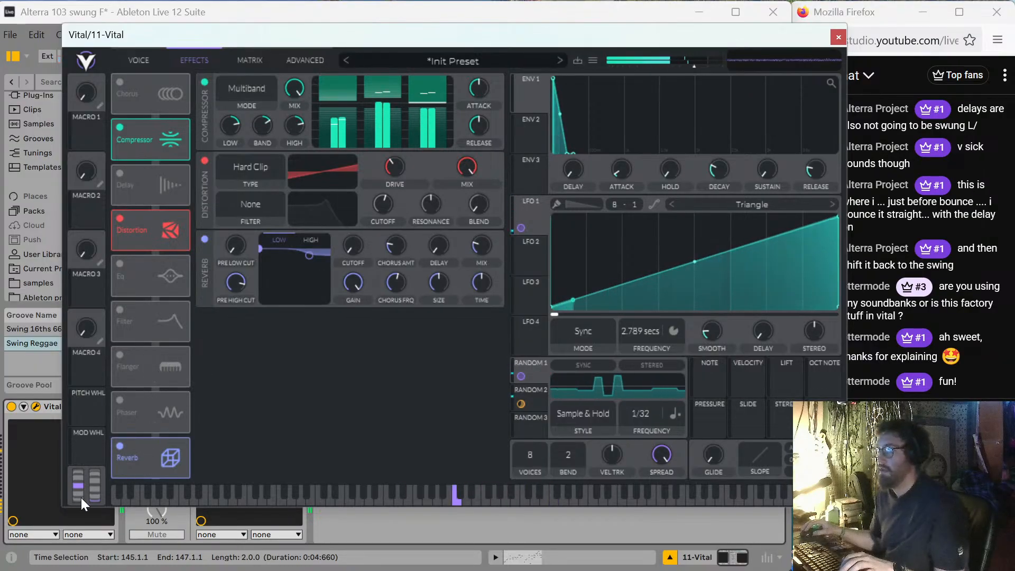
{"action": "left_click", "coordinate": [119, 448]}
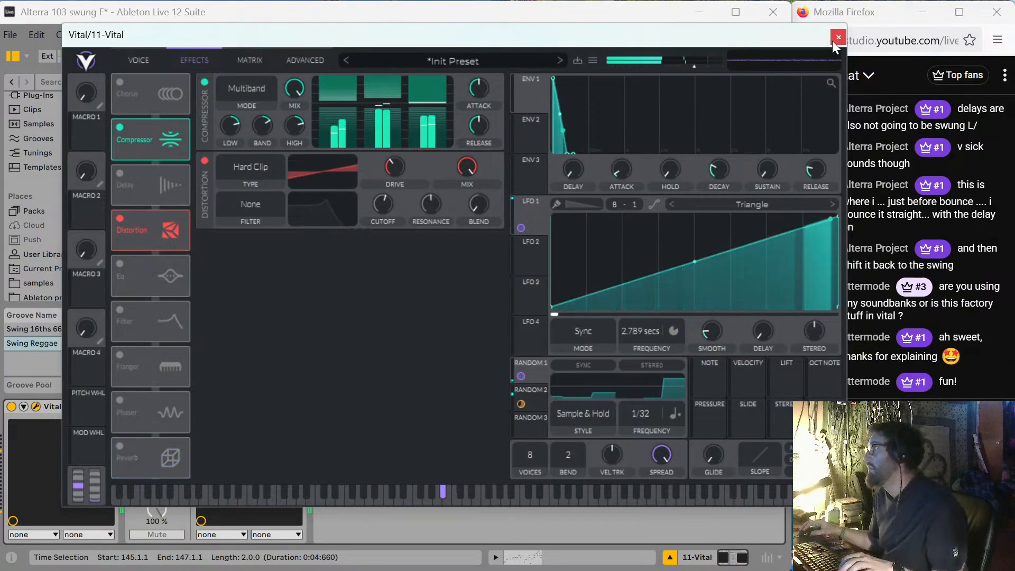
Return to the oscillator view and turn off oscillator 1 so only oscillator 2 plays.
{"action": "left_click", "coordinate": [129, 58]}
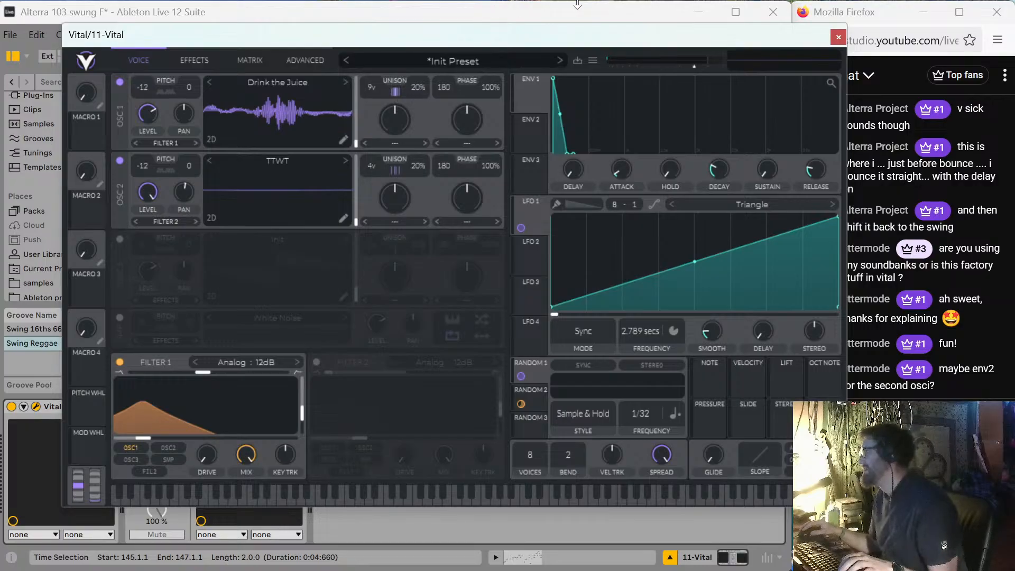
{"action": "mouse_move", "coordinate": [603, 33]}
{"action": "left_mouse_down"}
{"action": "mouse_move", "coordinate": [468, 38]}
{"action": "mouse_move", "coordinate": [613, 28]}
{"action": "left_mouse_up"}
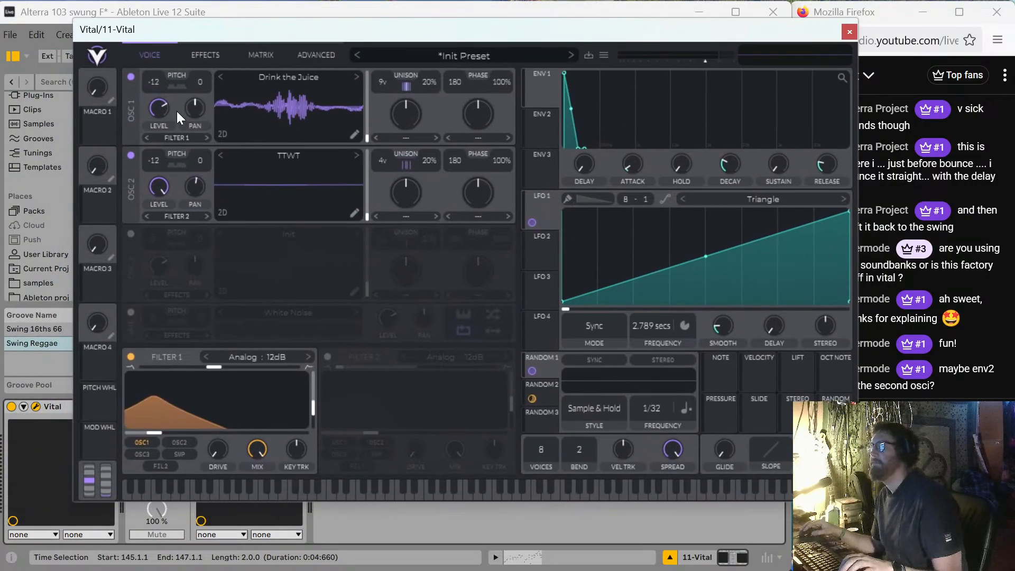
{"action": "left_click", "coordinate": [130, 76]}
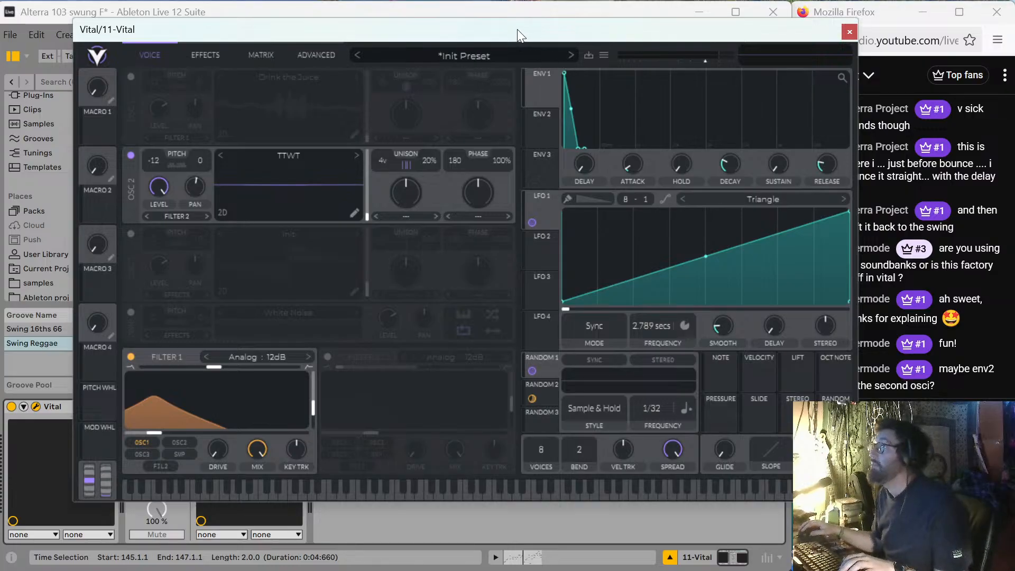
{"action": "left_click_drag", "start_coordinate": [517, 30], "coordinate": [488, 26]}
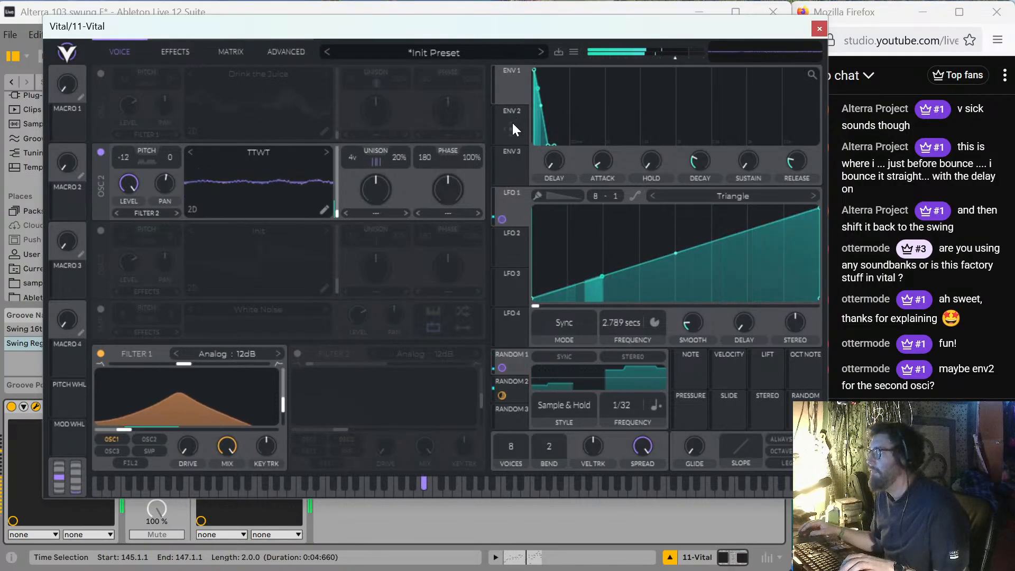
Try to modulate oscillator 2's level with envelope 2.
{"action": "left_click_drag", "start_coordinate": [512, 122], "coordinate": [128, 184]}
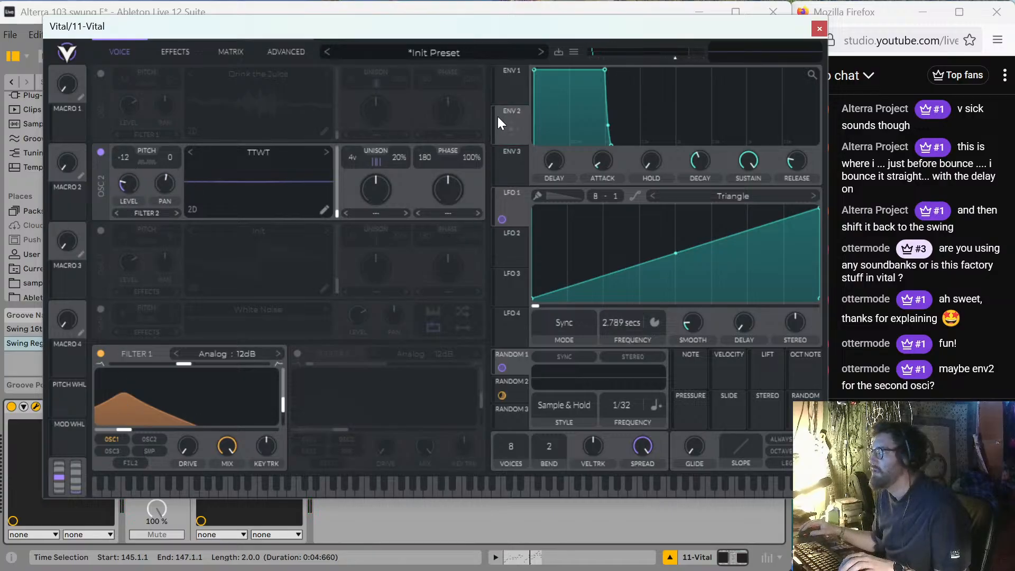
{"action": "left_click_drag", "start_coordinate": [511, 126], "coordinate": [128, 184]}
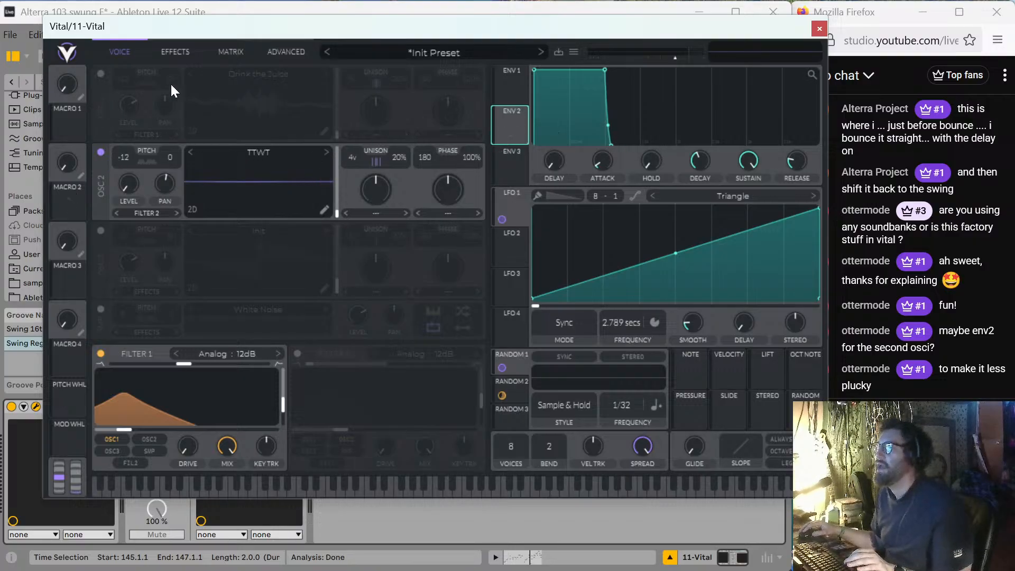
Raise envelope 1's sustain to maximum and, with playback running, turn oscillator 2's level up fully.
{"action": "left_click", "coordinate": [513, 81]}
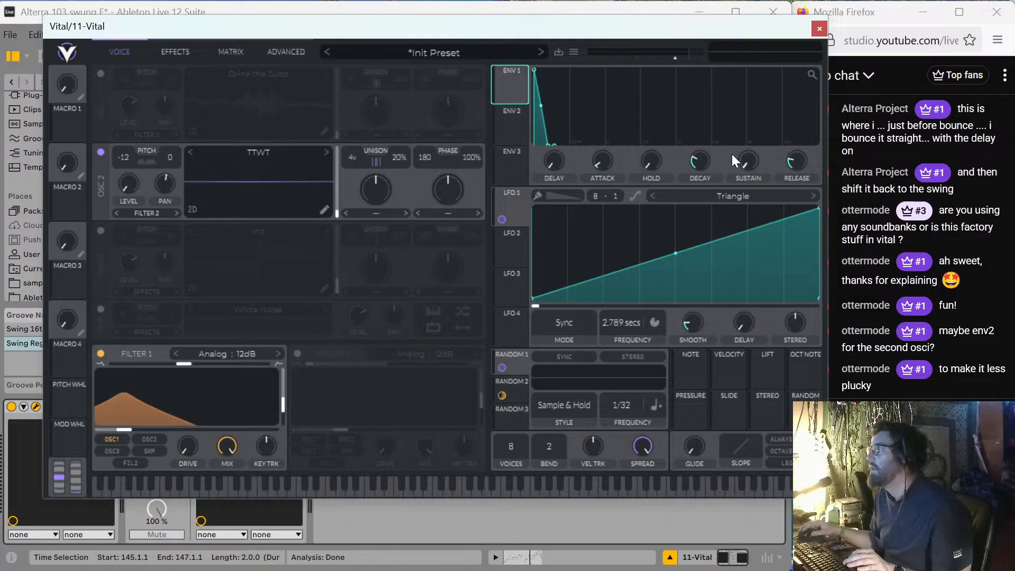
{"action": "left_click_drag", "start_coordinate": [740, 158], "coordinate": [748, 16]}
{"action": "key", "text": "space"}
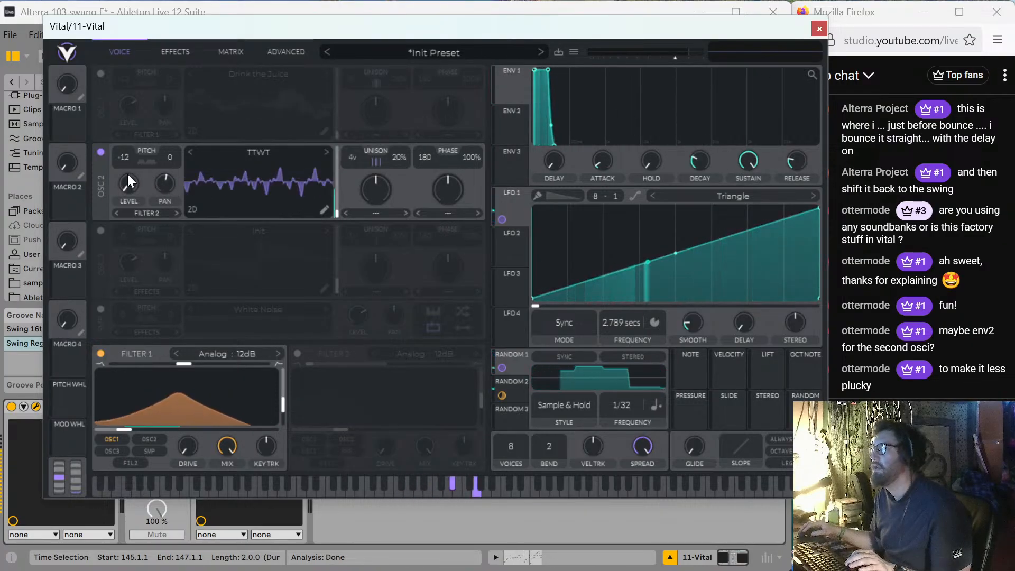
{"action": "left_click_drag", "start_coordinate": [128, 175], "coordinate": [128, 74]}
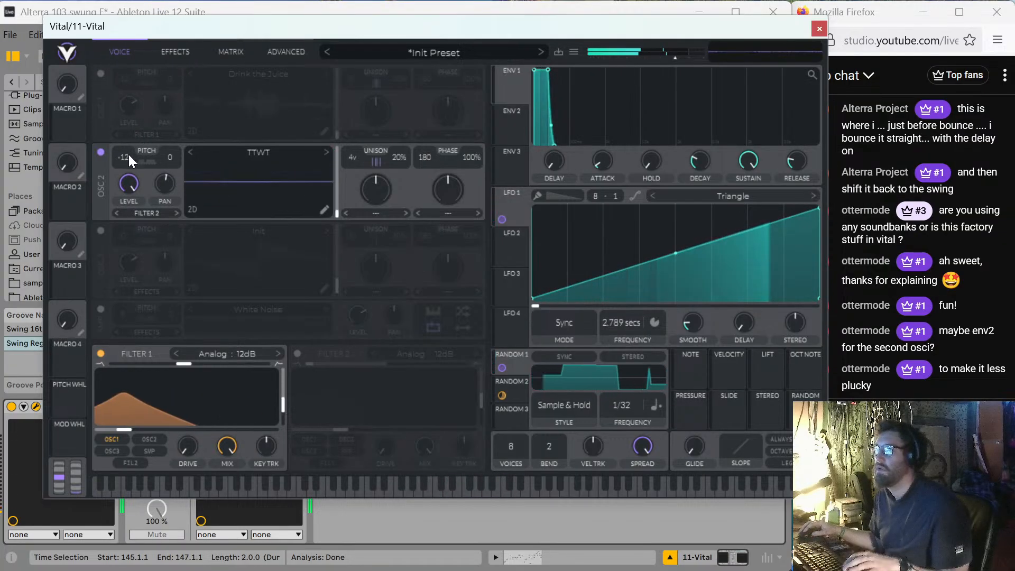
Transpose oscillator 2 to 0 semitones and slightly lengthen envelope 1's attack.
{"action": "left_click_drag", "start_coordinate": [128, 155], "coordinate": [132, 141]}
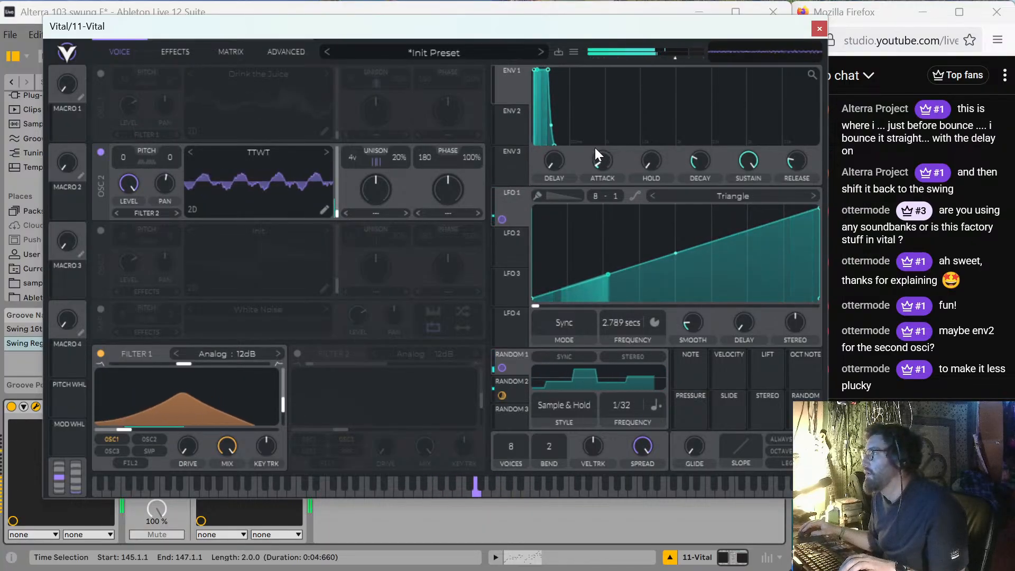
{"action": "left_click_drag", "start_coordinate": [595, 151], "coordinate": [598, 134]}
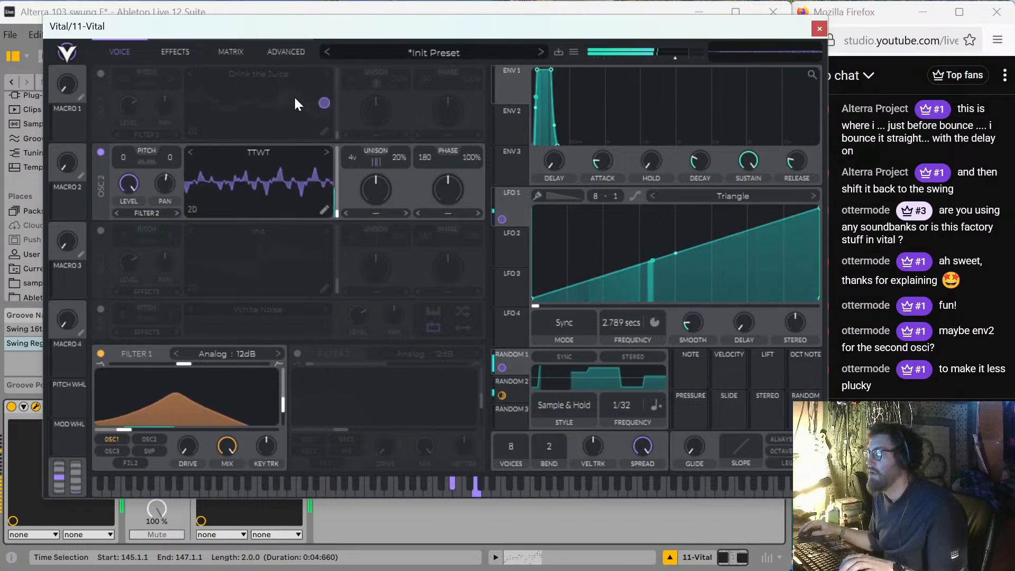
Raise oscillator 2's unison table spread, and set its unison stack to Octave after trying Power Chord and Harmonics.
{"action": "left_click", "coordinate": [278, 55]}
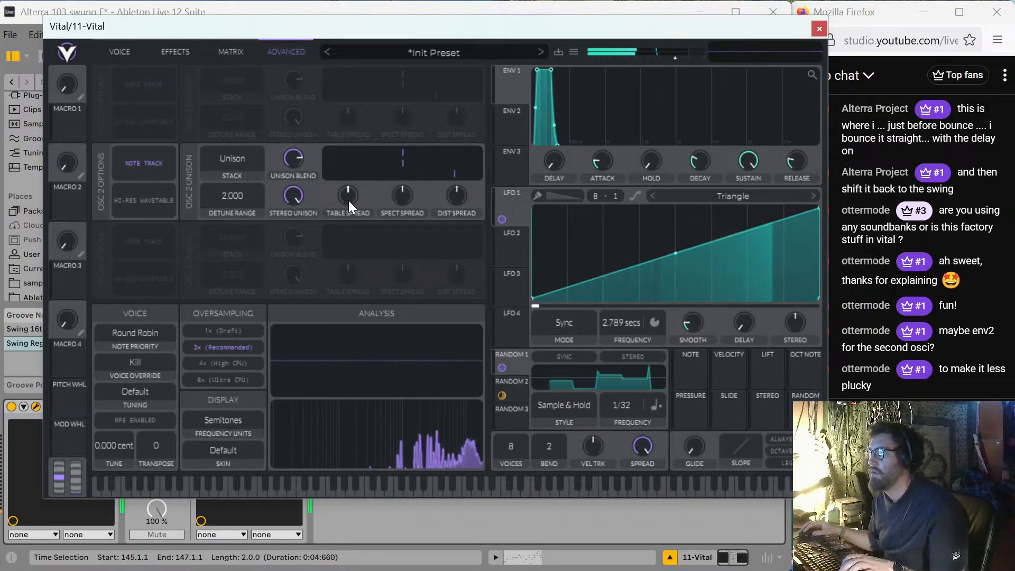
{"action": "left_click_drag", "start_coordinate": [348, 200], "coordinate": [347, 156]}
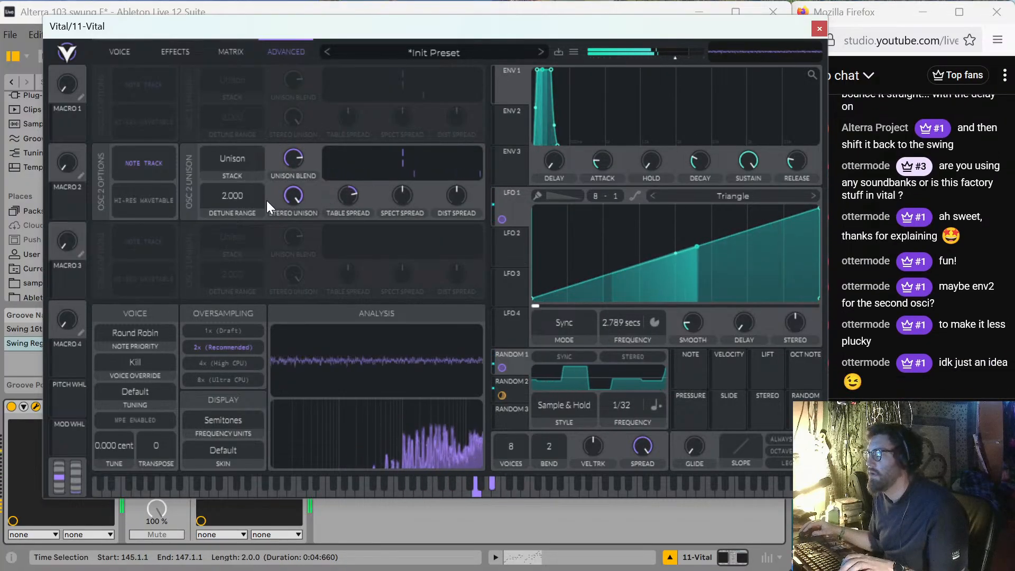
{"action": "left_click", "coordinate": [234, 164]}
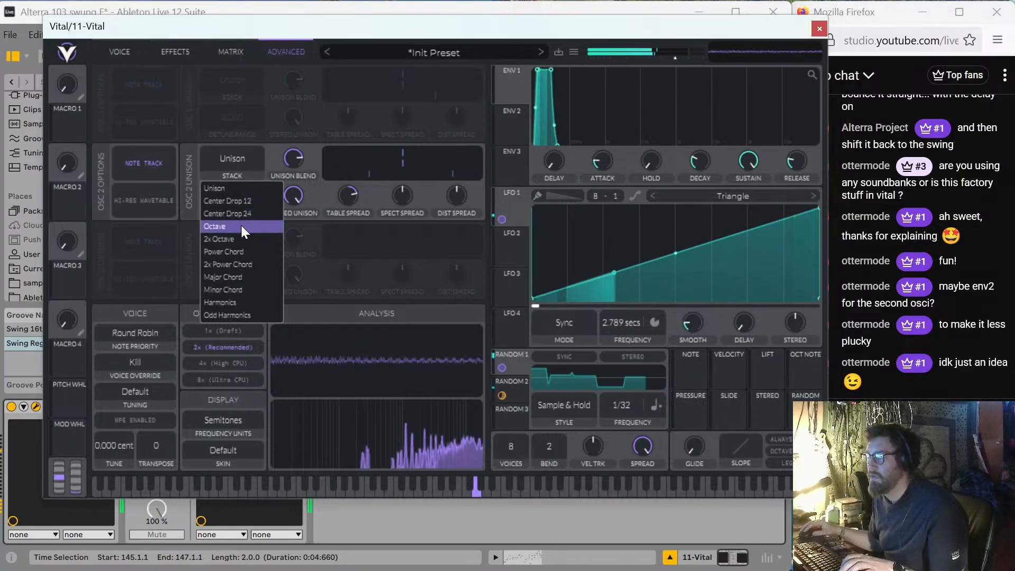
{"action": "left_click", "coordinate": [236, 250]}
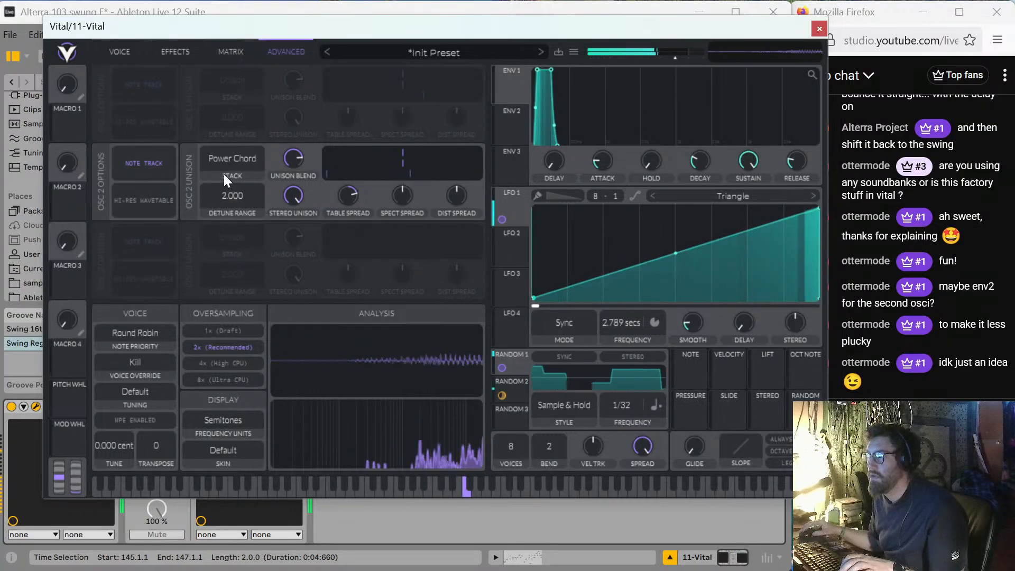
{"action": "left_click", "coordinate": [240, 152]}
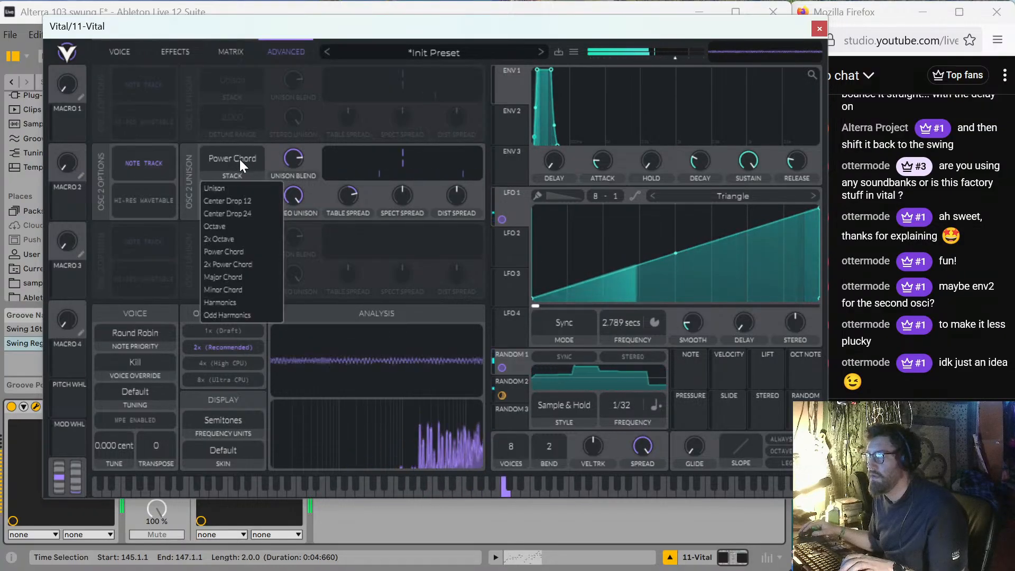
{"action": "left_click", "coordinate": [231, 301]}
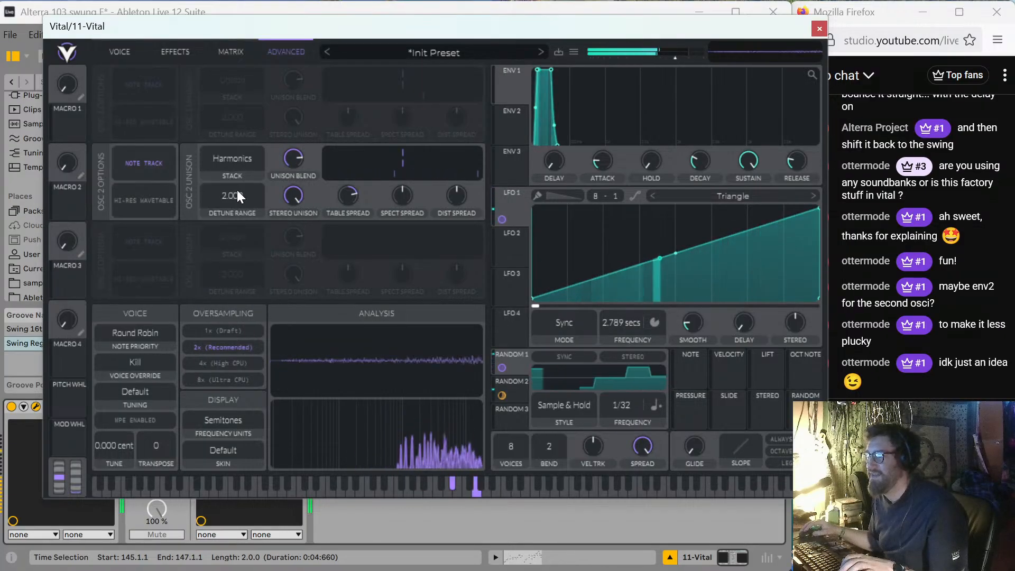
{"action": "left_click", "coordinate": [238, 162]}
{"action": "left_click", "coordinate": [234, 228]}
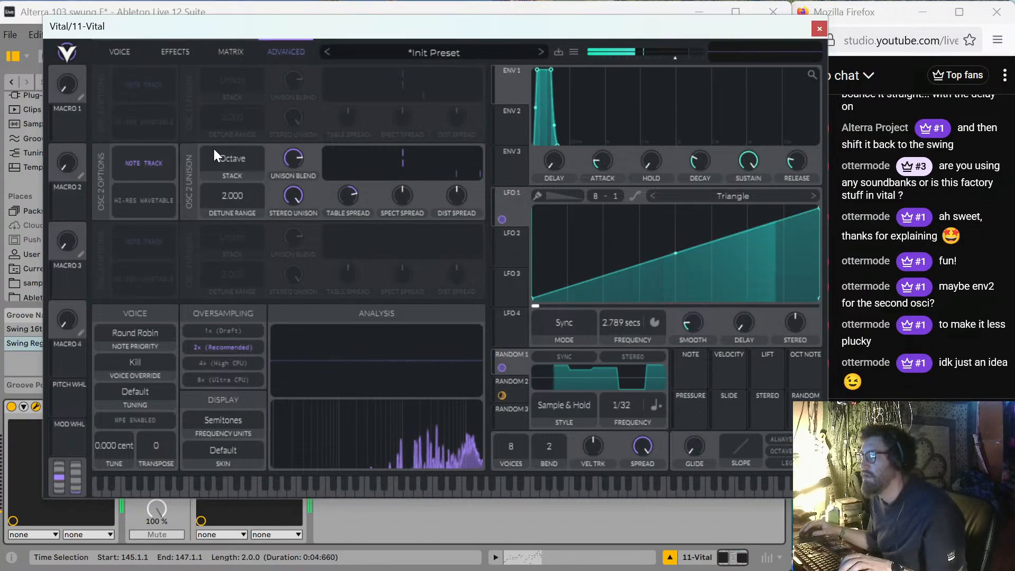
Turn on filter 2 for oscillator 2, open its cutoff to a high setting, and lower its resonance to minimum.
{"action": "left_click", "coordinate": [117, 51]}
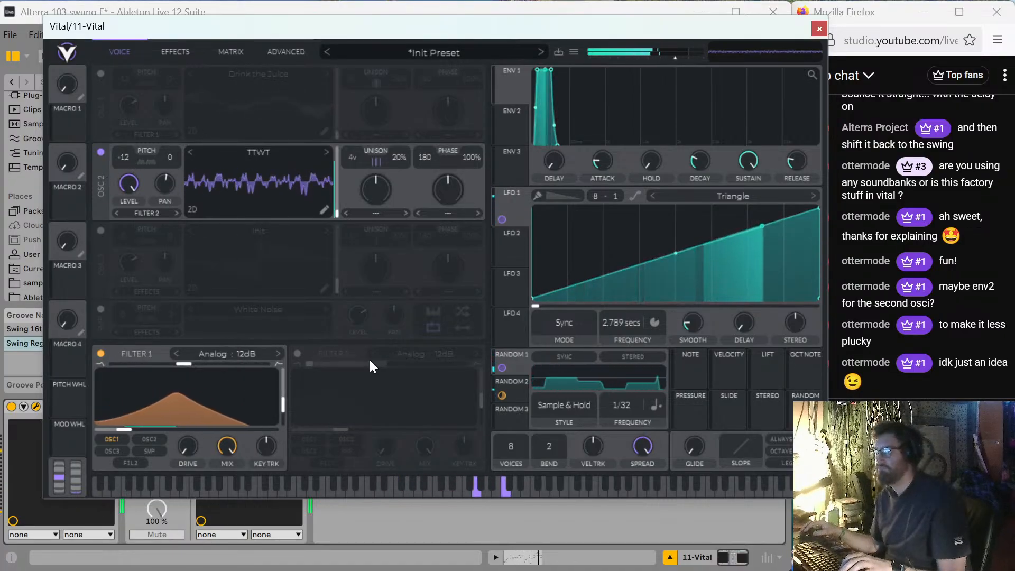
{"action": "left_click", "coordinate": [297, 353]}
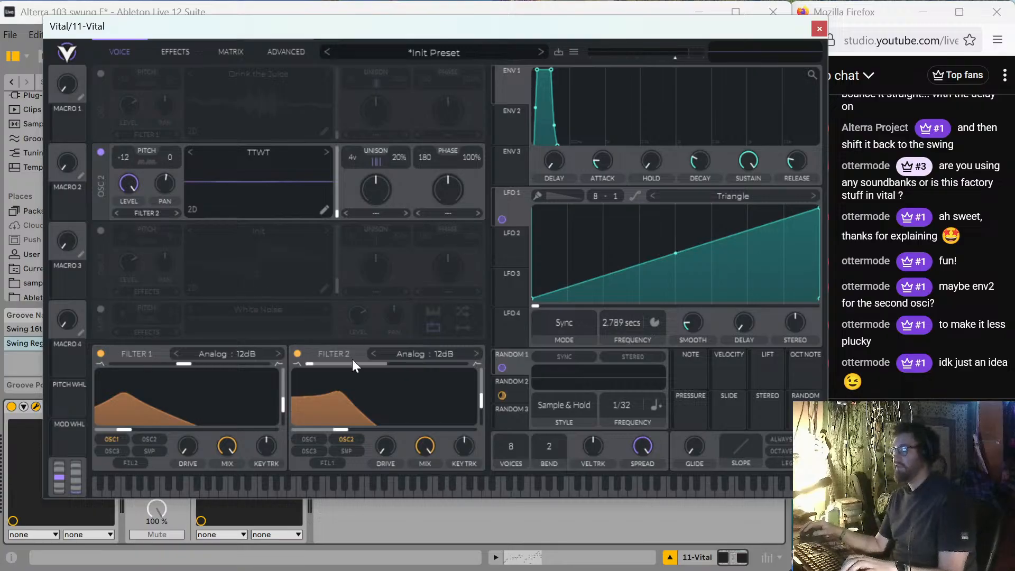
{"action": "left_click_drag", "start_coordinate": [327, 435], "coordinate": [418, 433]}
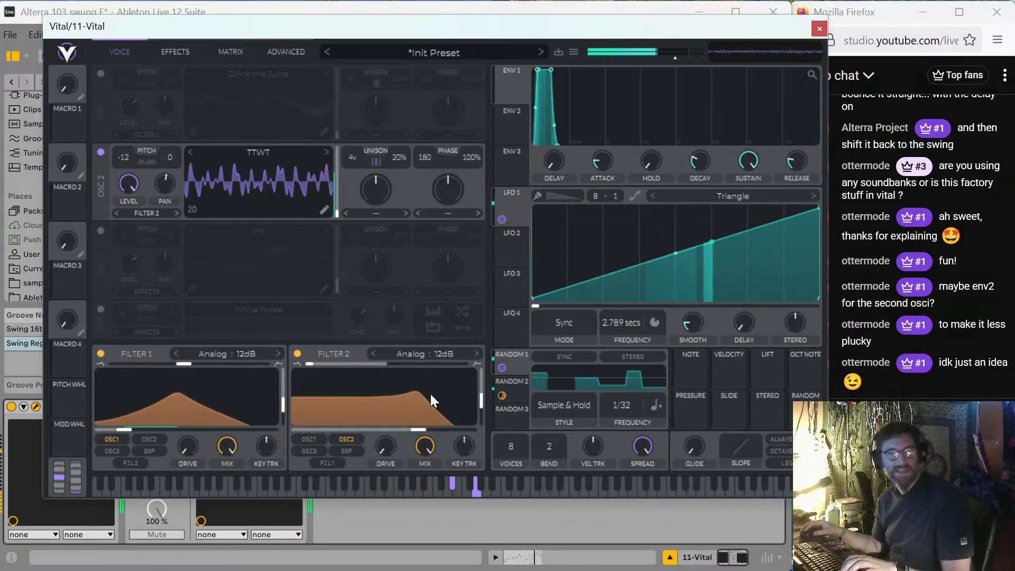
{"action": "left_click_drag", "start_coordinate": [481, 399], "coordinate": [475, 442]}
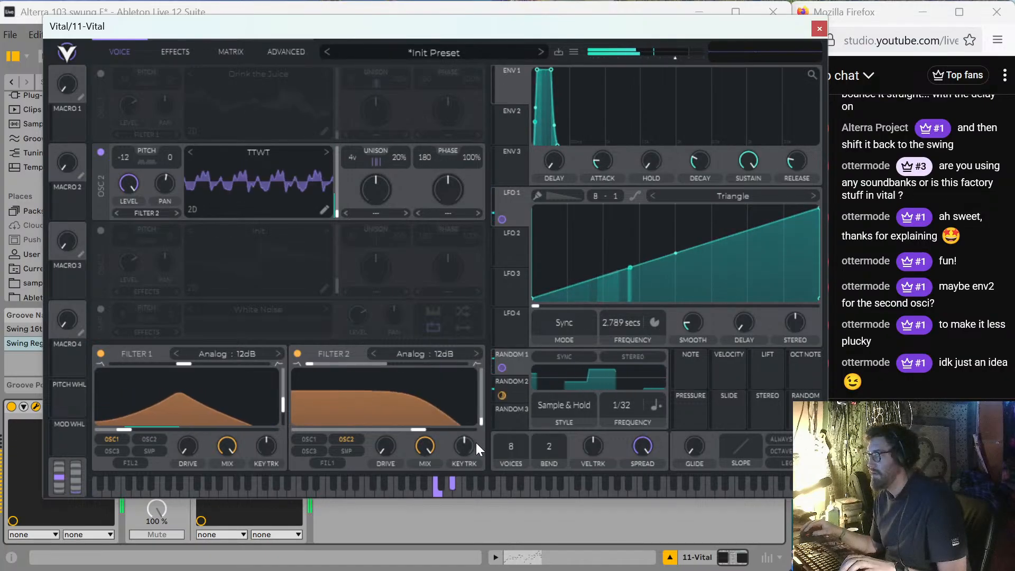
{"action": "left_click_drag", "start_coordinate": [418, 430], "coordinate": [410, 429]}
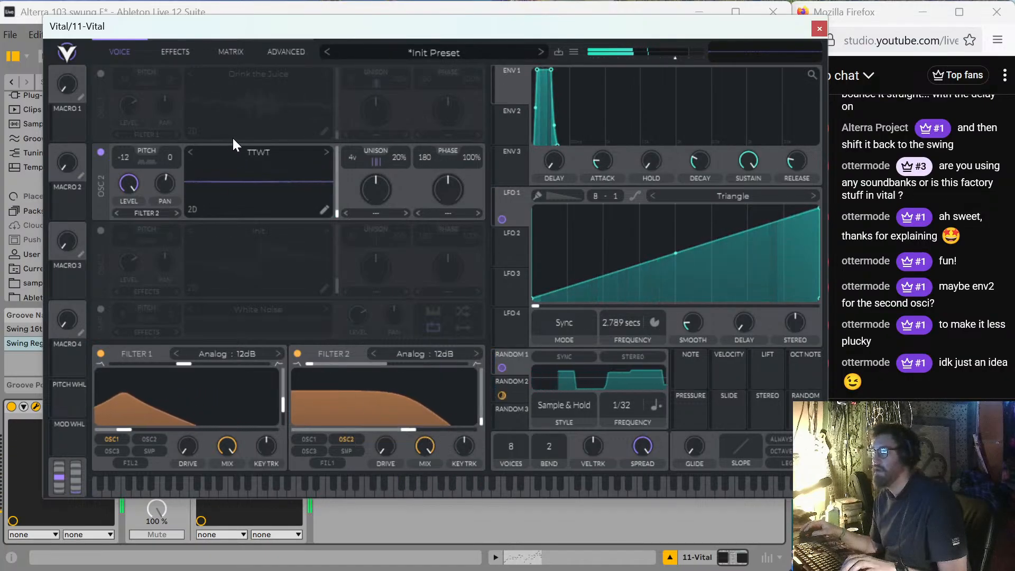
Set oscillator 2's spectral morph to Random Amplitudes, lower its amount to minimum, and modulate it with Random 3.
{"action": "left_click", "coordinate": [372, 213]}
{"action": "left_click", "coordinate": [389, 317]}
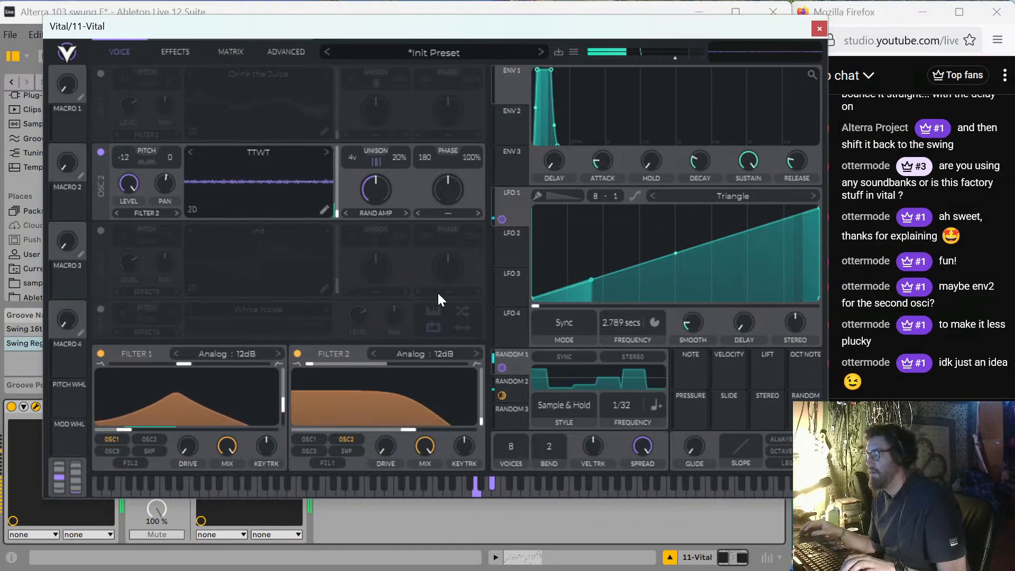
{"action": "left_click_drag", "start_coordinate": [382, 188], "coordinate": [390, 341]}
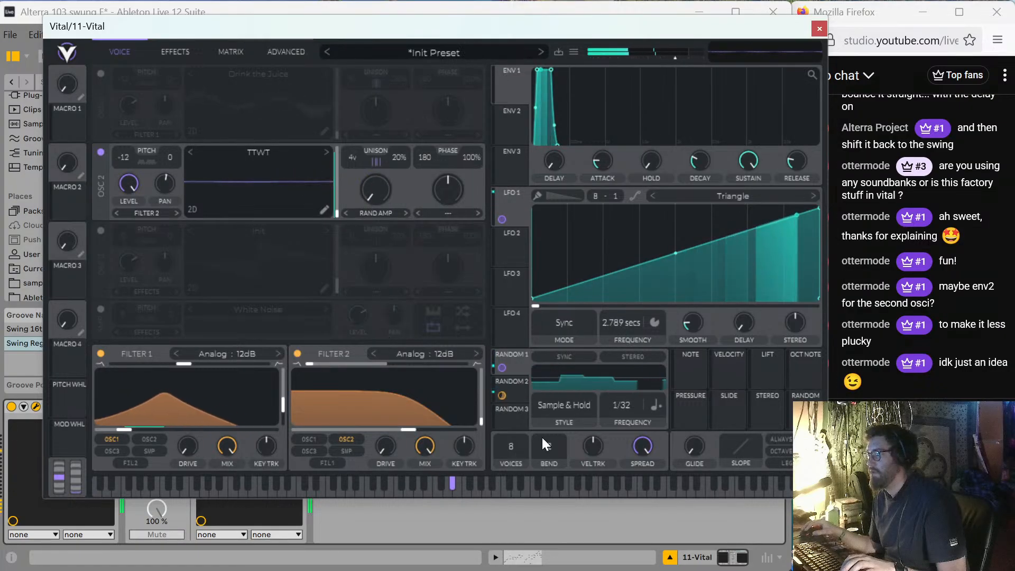
{"action": "left_click", "coordinate": [513, 410]}
{"action": "left_click_drag", "start_coordinate": [503, 402], "coordinate": [377, 187]}
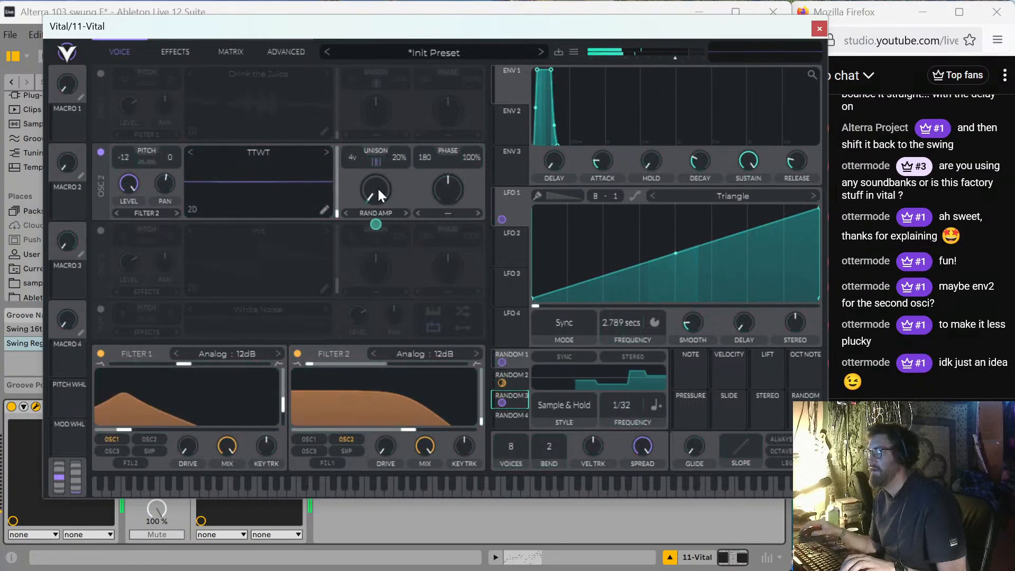
Close the Vital editor, then unsolo the Vital track and select its first clip at bar 145.
{"action": "left_click", "coordinate": [386, 214]}
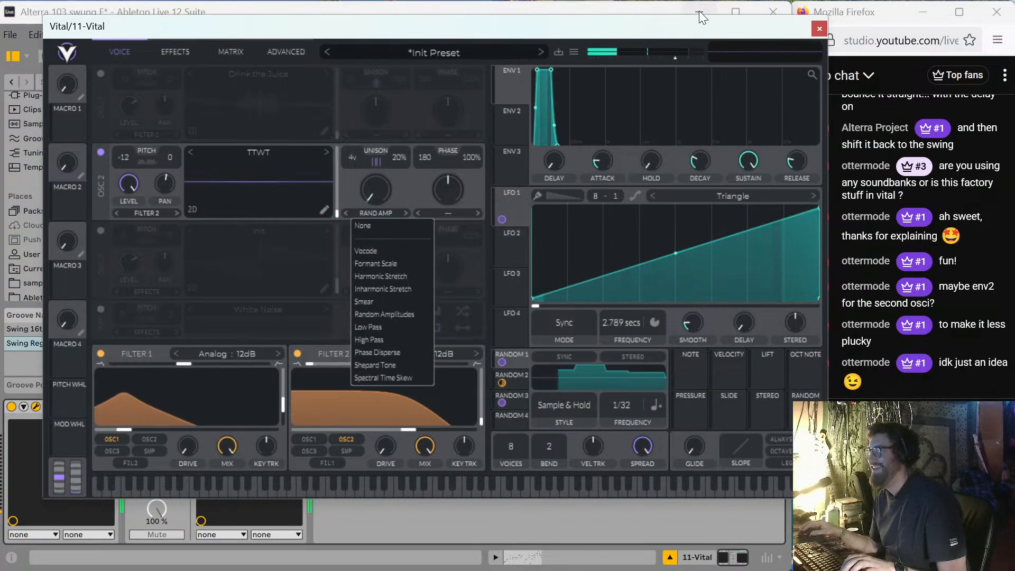
{"action": "left_click", "coordinate": [819, 27]}
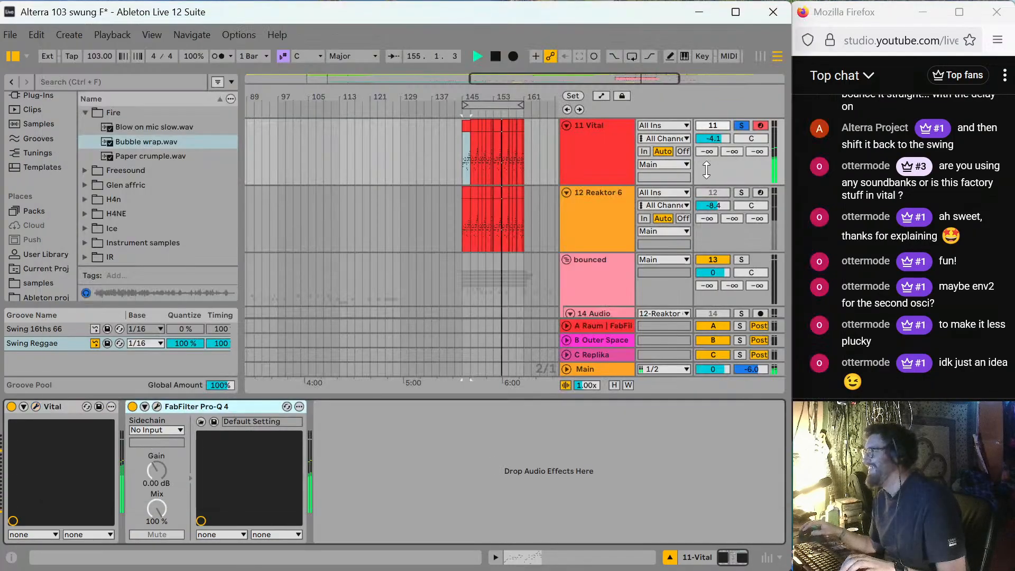
{"action": "left_click", "coordinate": [742, 126]}
{"action": "left_click", "coordinate": [464, 147]}
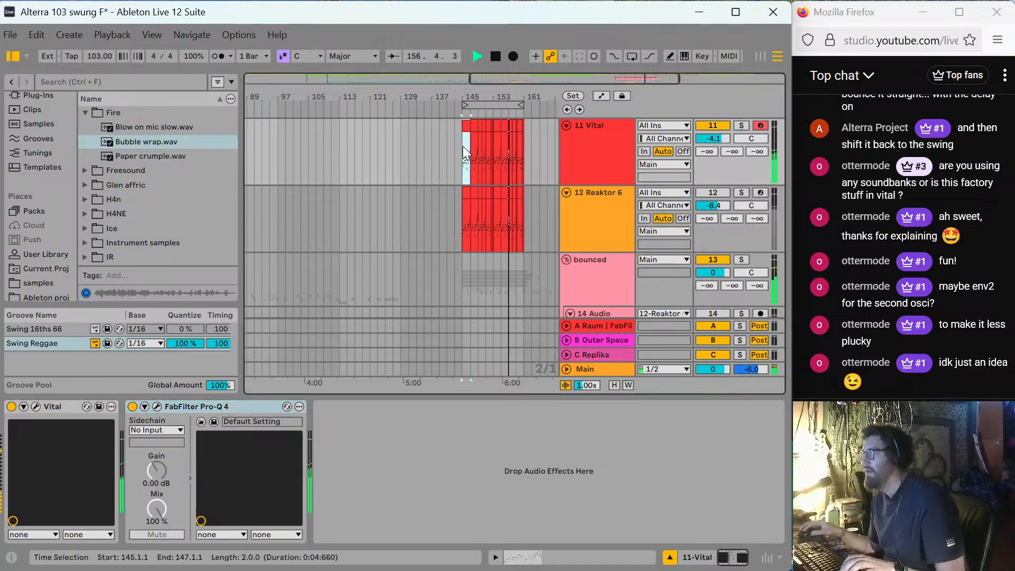
Reopen the Vital editor and set oscillator 2's spectral morph to Harmonic Stretch after trying Inharmonic Stretch.
{"action": "left_click", "coordinate": [36, 406]}
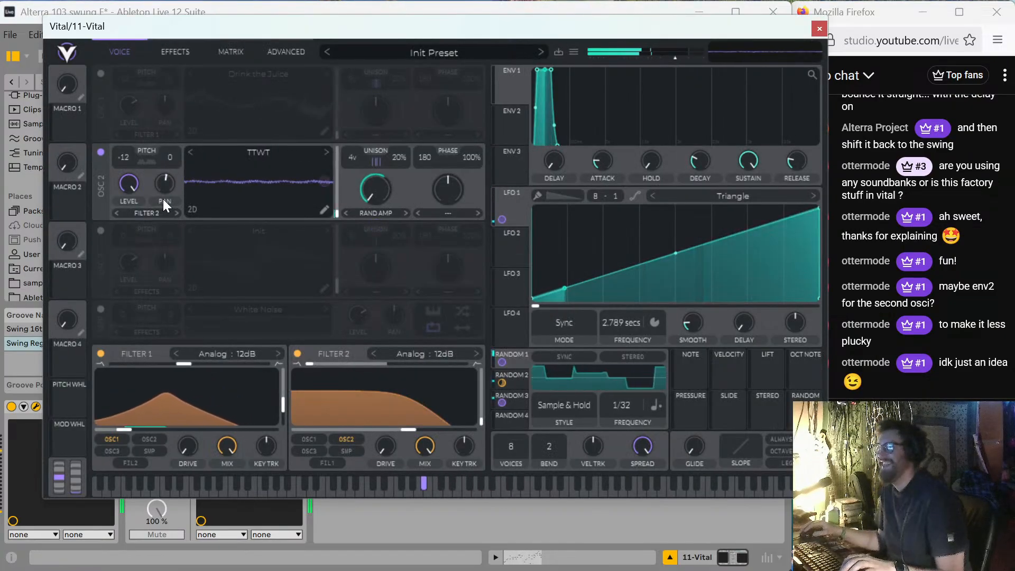
{"action": "left_click", "coordinate": [386, 211]}
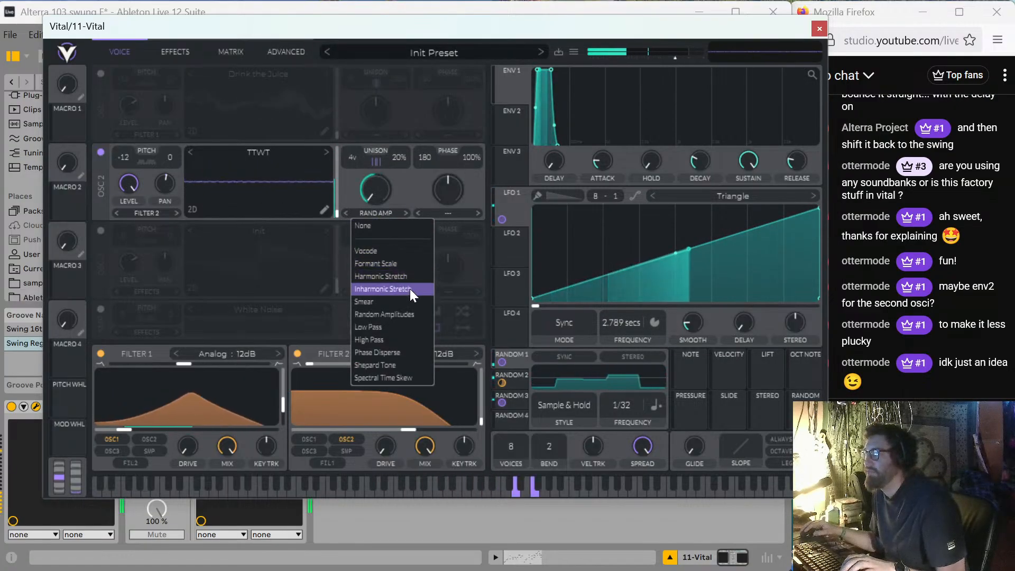
{"action": "left_click", "coordinate": [411, 289]}
{"action": "left_click", "coordinate": [393, 210]}
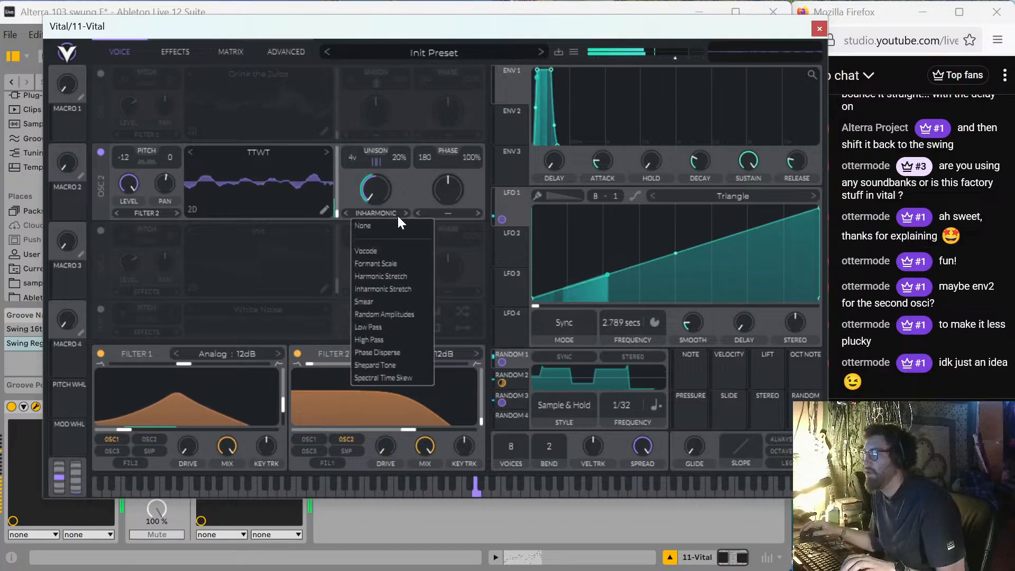
{"action": "left_click", "coordinate": [401, 275]}
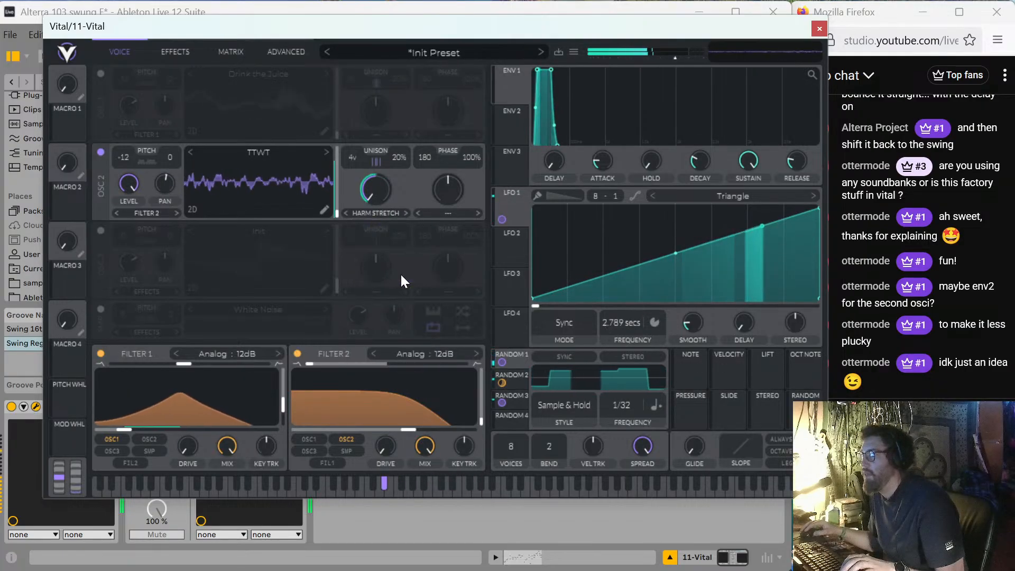
Change oscillator 2's spectral morph type from Harmonic Stretch to Phase Disperse.
{"action": "left_click", "coordinate": [372, 212]}
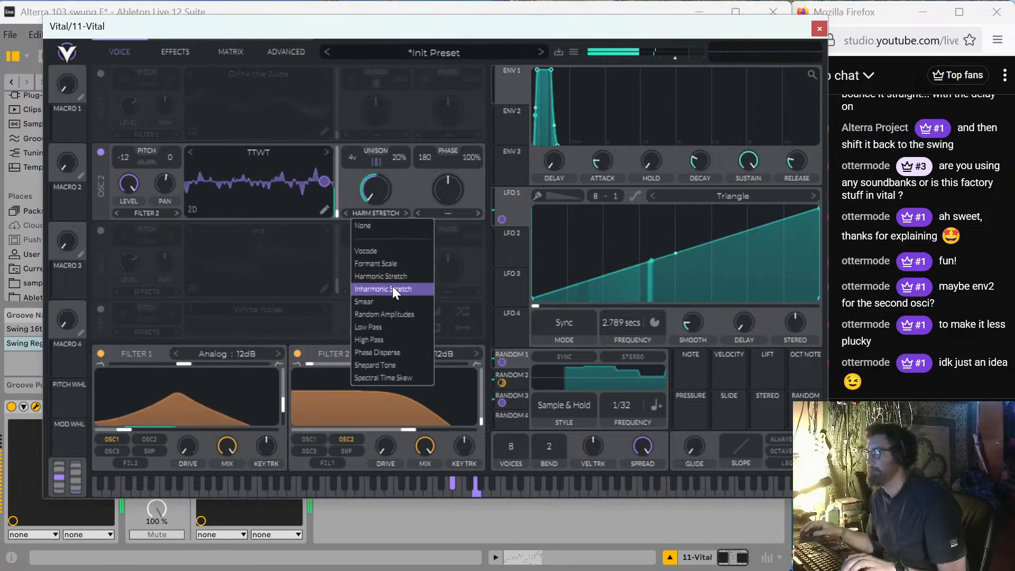
{"action": "left_click", "coordinate": [393, 351]}
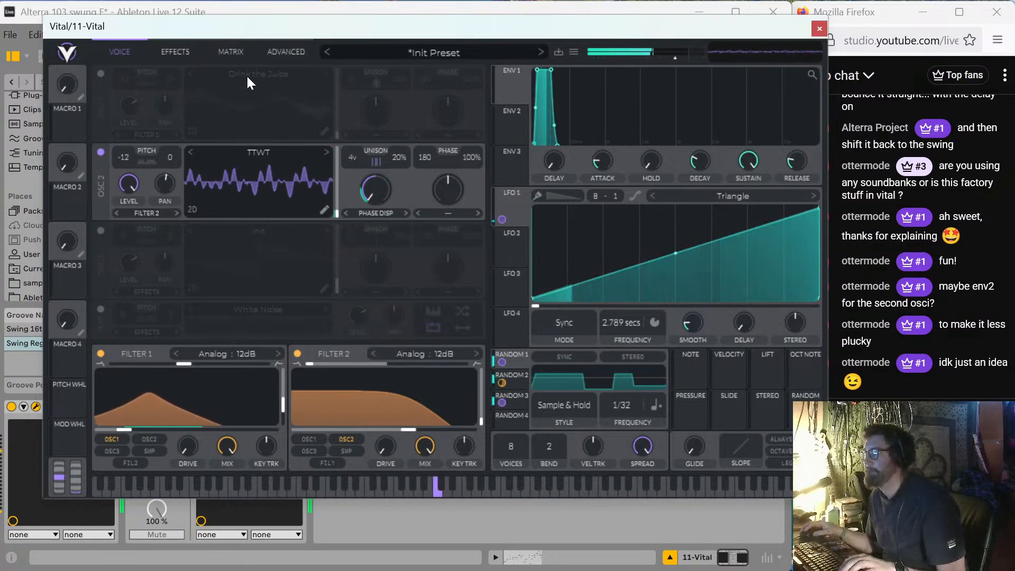
{"action": "left_click", "coordinate": [373, 213]}
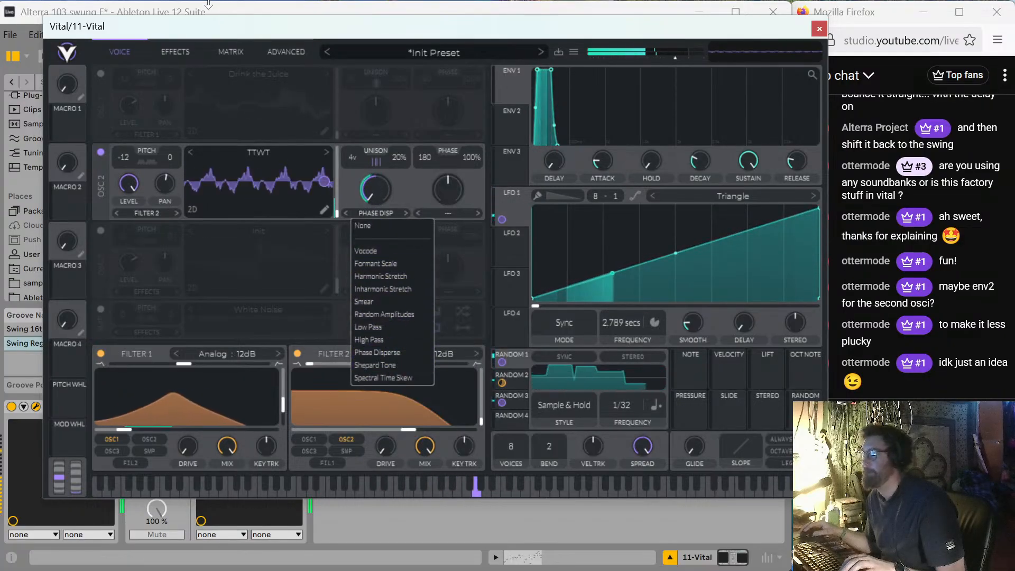
Reshape the Mod Remap 1 curve into a sharp central peak with curved slopes falling to zero at both ends, and resume playback.
{"action": "left_click", "coordinate": [230, 46]}
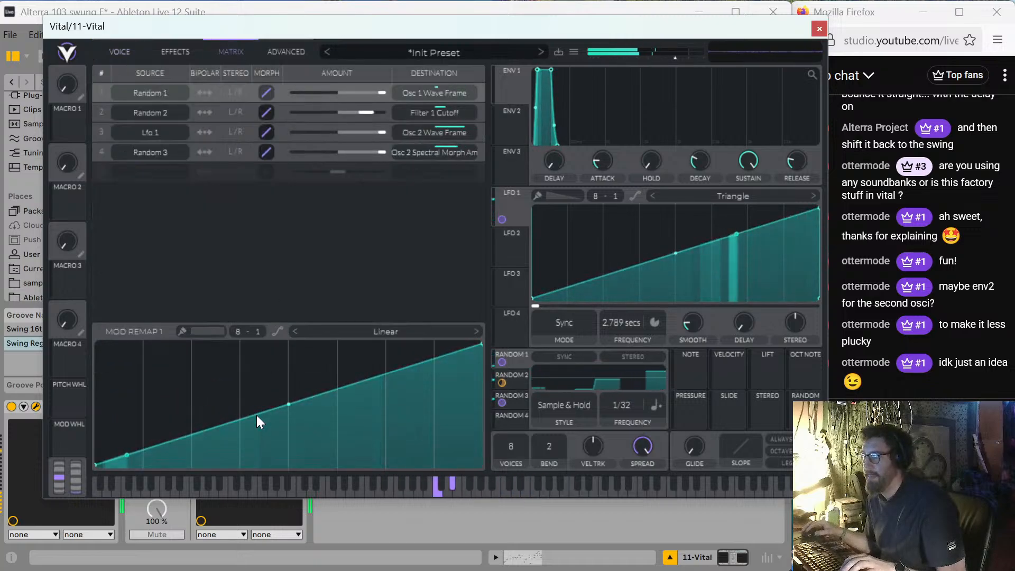
{"action": "left_click_drag", "start_coordinate": [256, 414], "coordinate": [272, 274]}
{"action": "left_click_drag", "start_coordinate": [277, 273], "coordinate": [286, 270]}
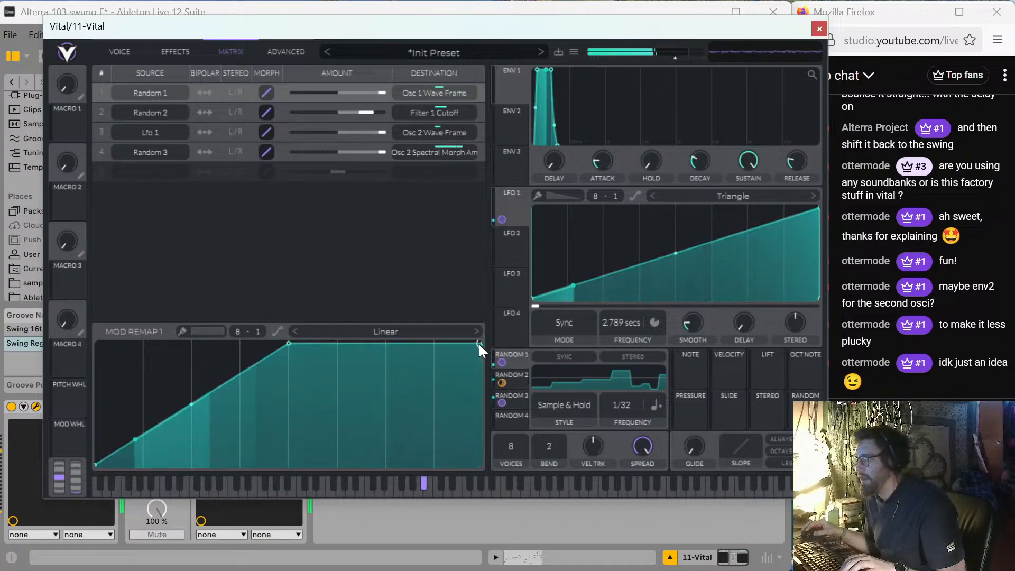
{"action": "left_click_drag", "start_coordinate": [482, 344], "coordinate": [465, 472]}
{"action": "left_click_drag", "start_coordinate": [389, 404], "coordinate": [353, 476]}
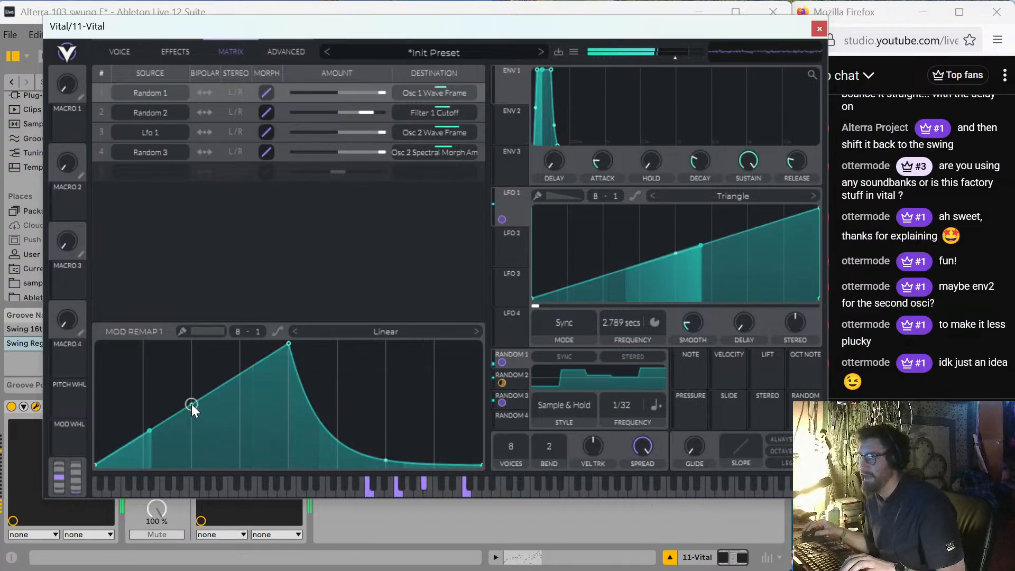
{"action": "left_click_drag", "start_coordinate": [192, 404], "coordinate": [193, 459]}
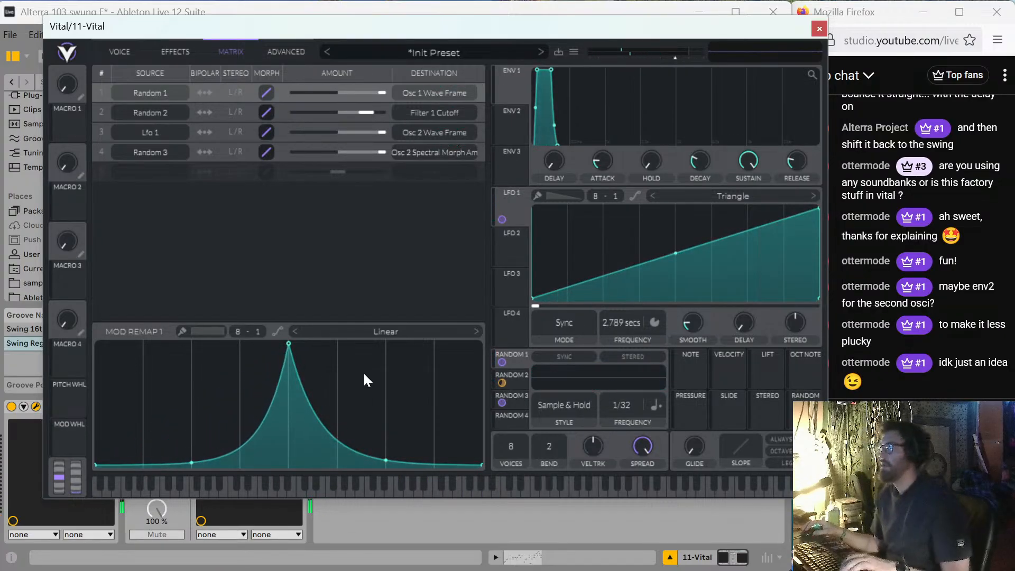
{"action": "key", "text": "space"}
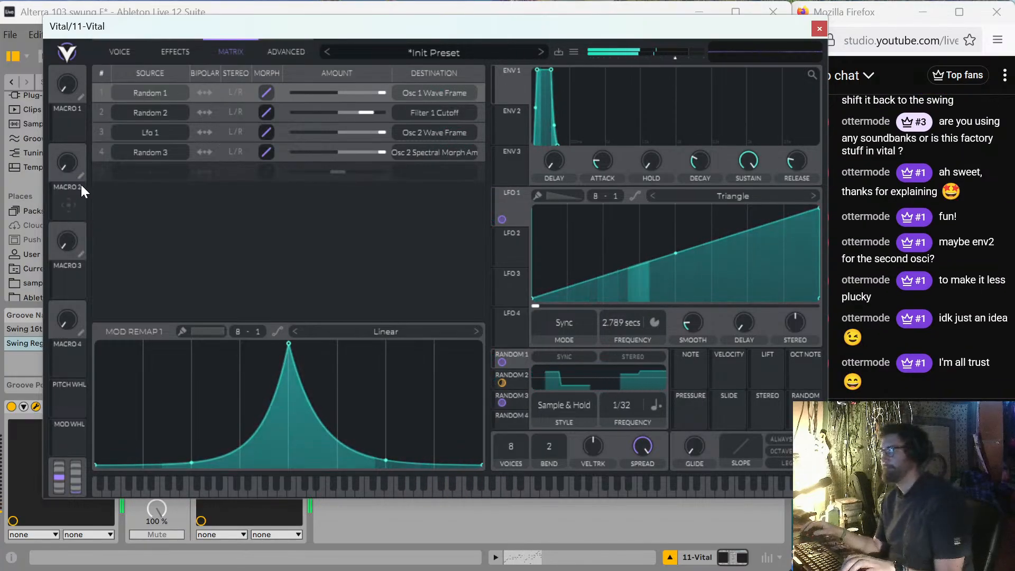
In oscillator 2's advanced unison settings, return the table spread to centre and raise the spectral spread.
{"action": "left_click", "coordinate": [117, 51]}
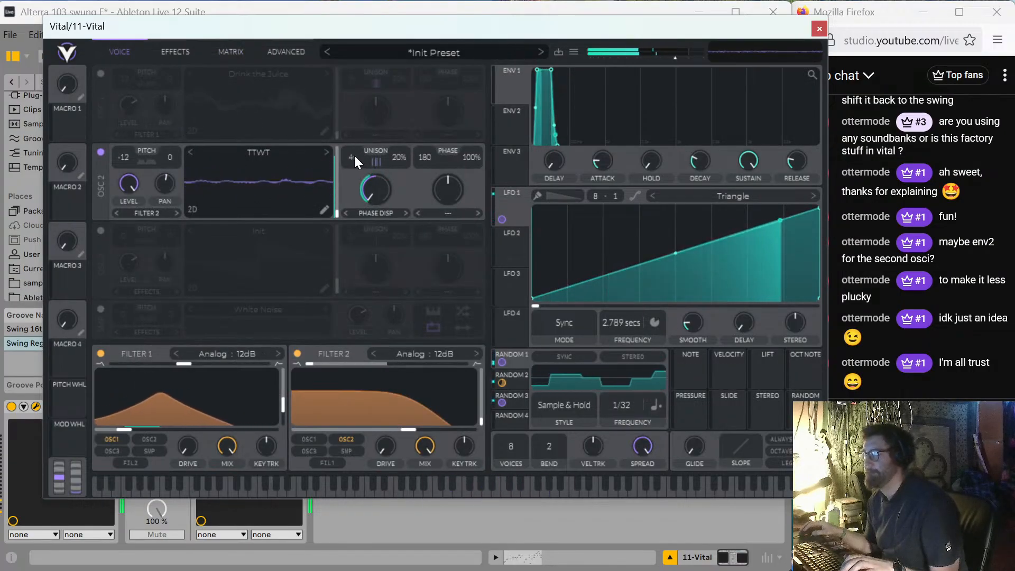
{"action": "left_click", "coordinate": [292, 53]}
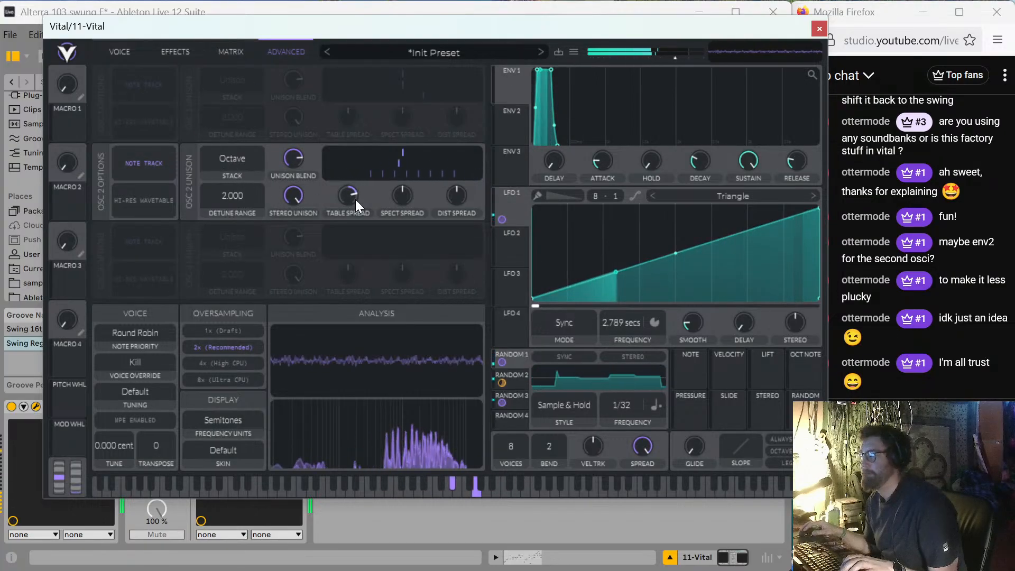
{"action": "left_click_drag", "start_coordinate": [357, 199], "coordinate": [295, 228]}
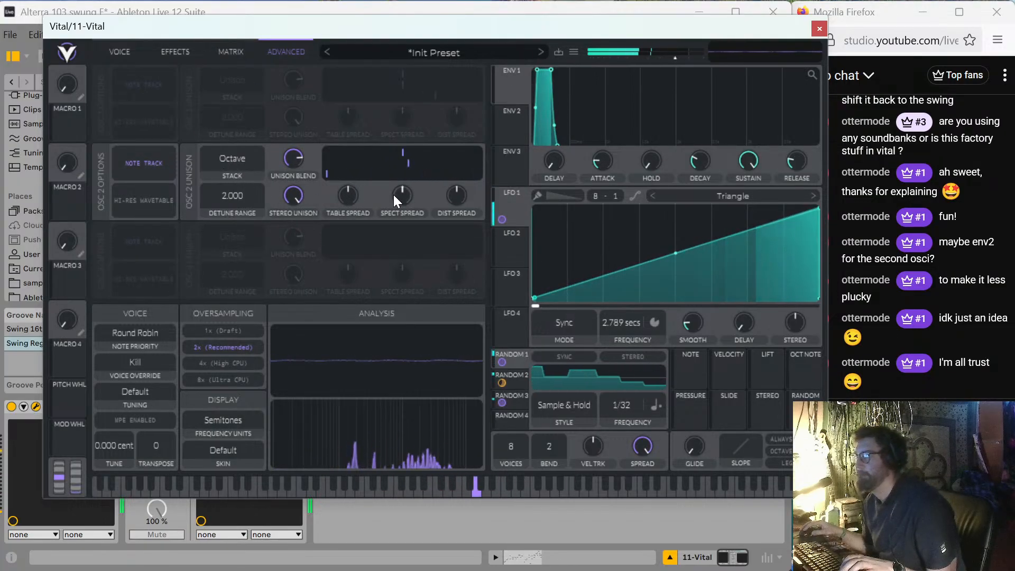
{"action": "left_click_drag", "start_coordinate": [396, 195], "coordinate": [405, 135]}
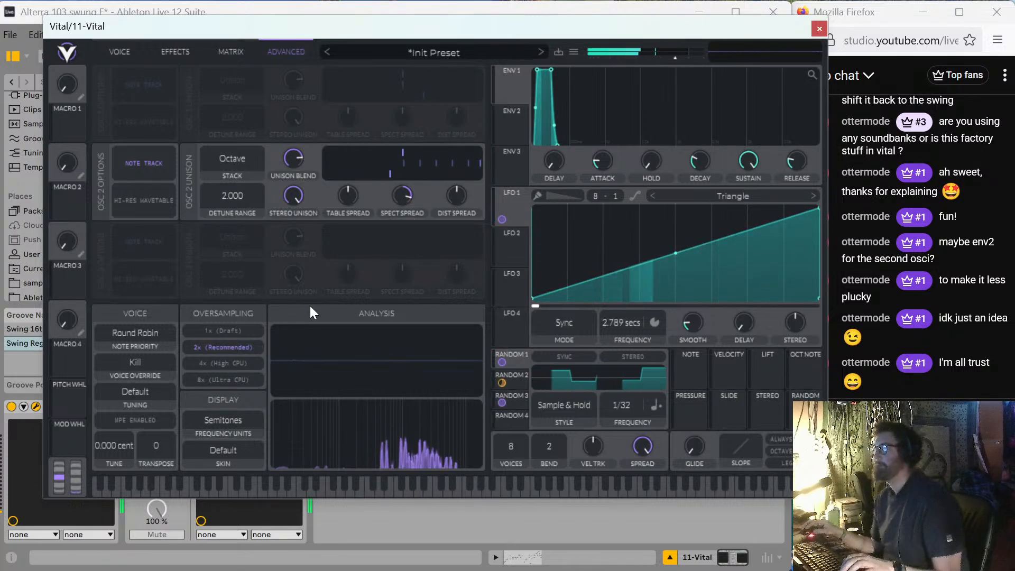
Set oscillator 2's unison to 16 voices, and switch oscillator 1 on and oscillator 2 off.
{"action": "left_click", "coordinate": [108, 48]}
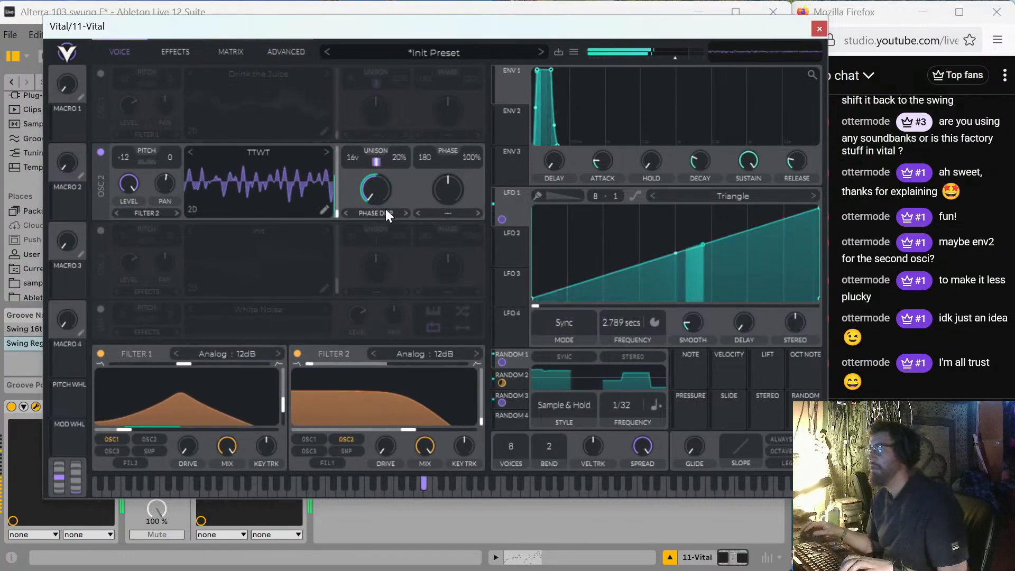
{"action": "left_click", "coordinate": [101, 73]}
{"action": "left_click", "coordinate": [100, 152]}
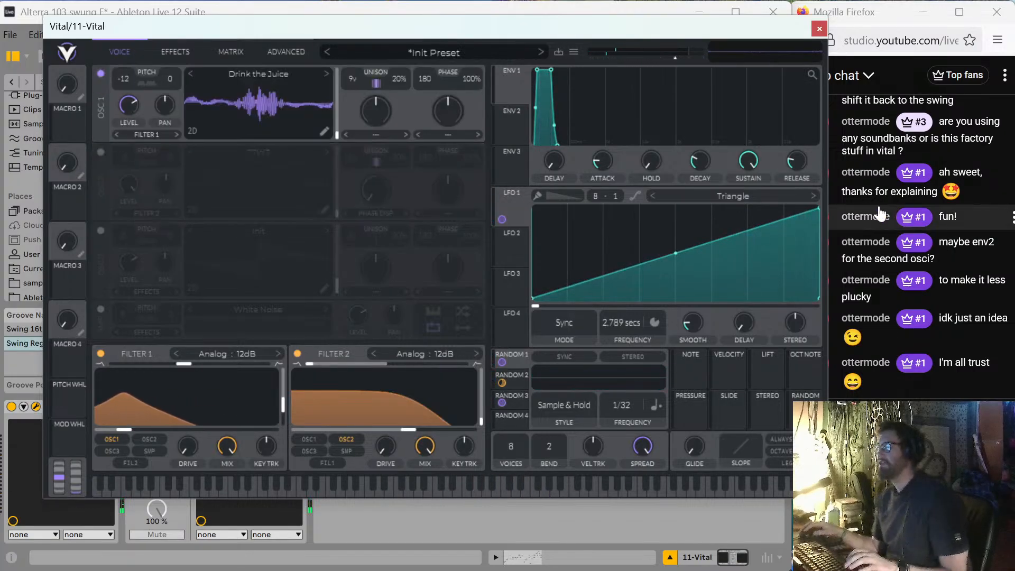
Lower envelope 1's sustain to zero and shorten its attack for a plucky shape.
{"action": "left_click_drag", "start_coordinate": [748, 158], "coordinate": [711, 370]}
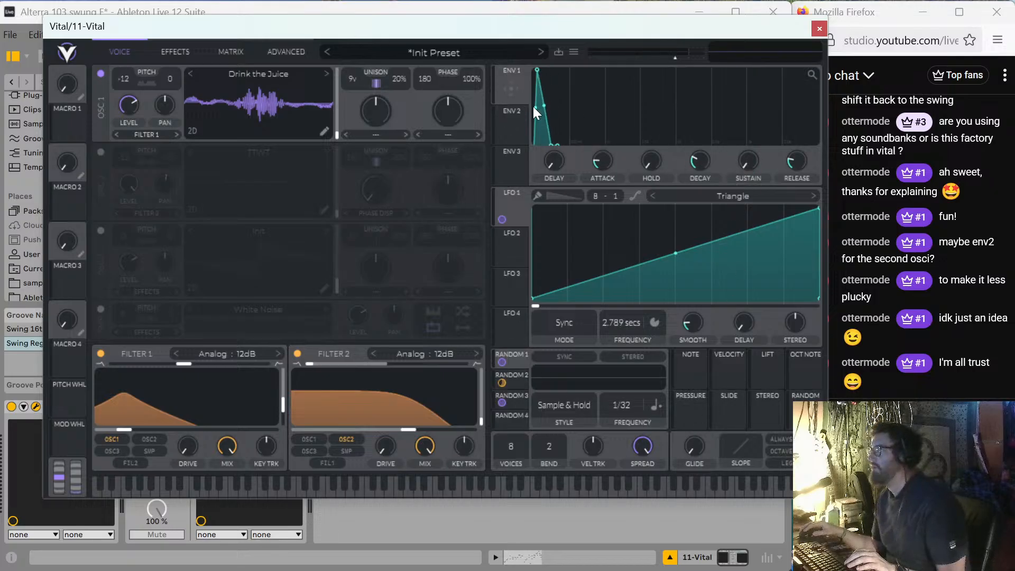
{"action": "left_click_drag", "start_coordinate": [607, 161], "coordinate": [610, 173]}
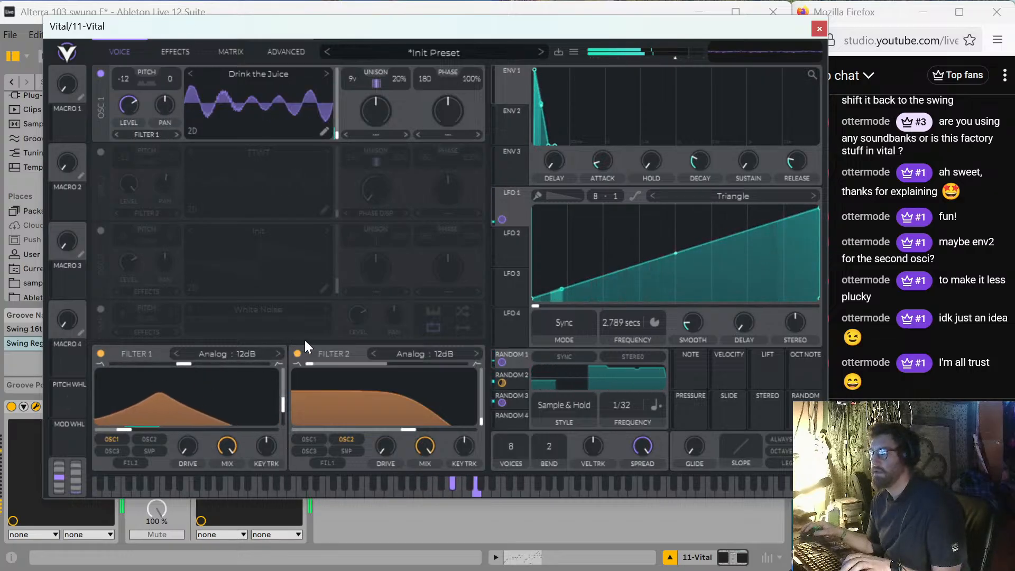
Switch filter 1 to Analog 24dB with more drive, and set oscillator 1's transpose to 0.
{"action": "left_click", "coordinate": [278, 353]}
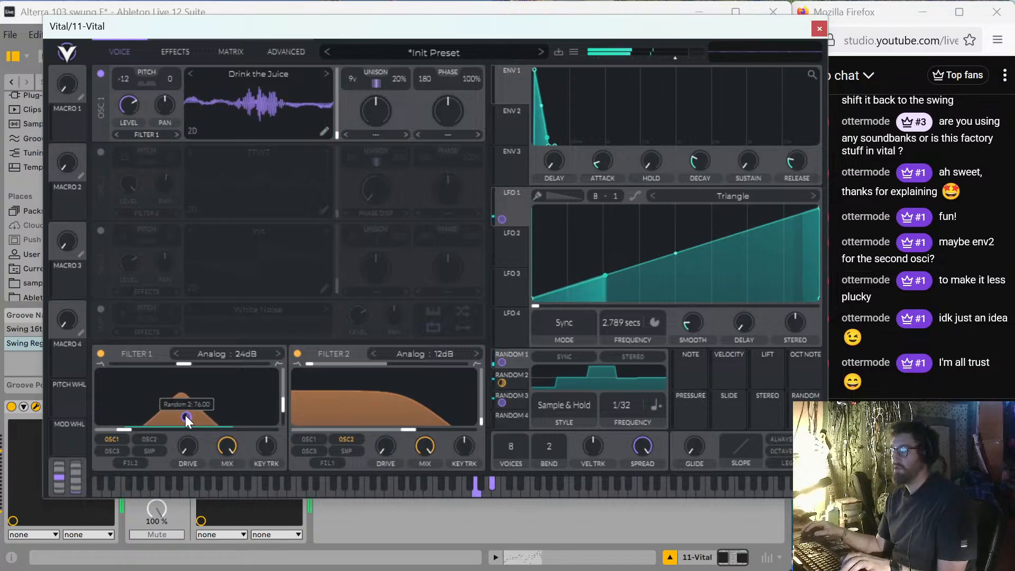
{"action": "left_click_drag", "start_coordinate": [186, 416], "coordinate": [204, 351]}
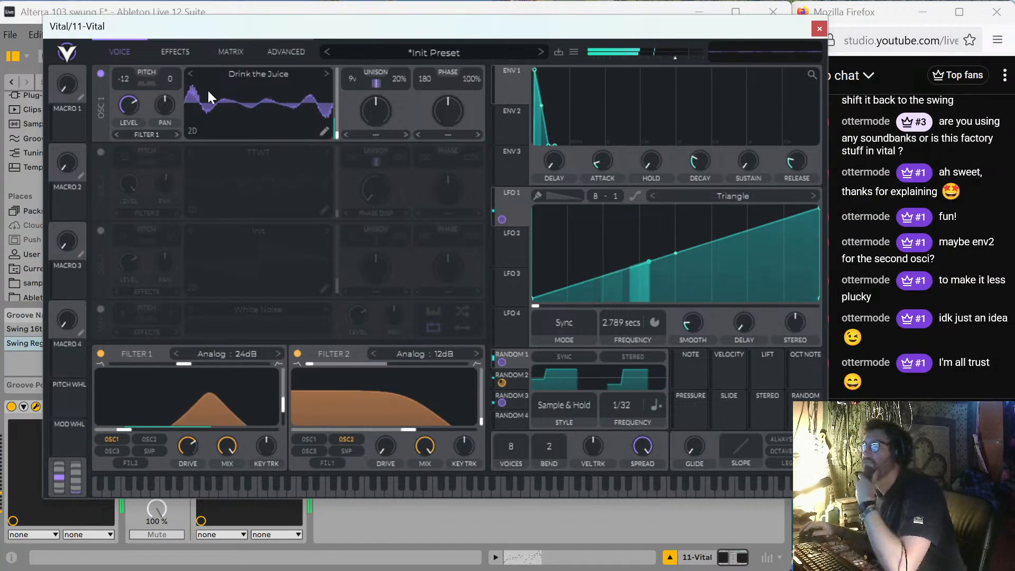
{"action": "left_click_drag", "start_coordinate": [128, 77], "coordinate": [137, 59]}
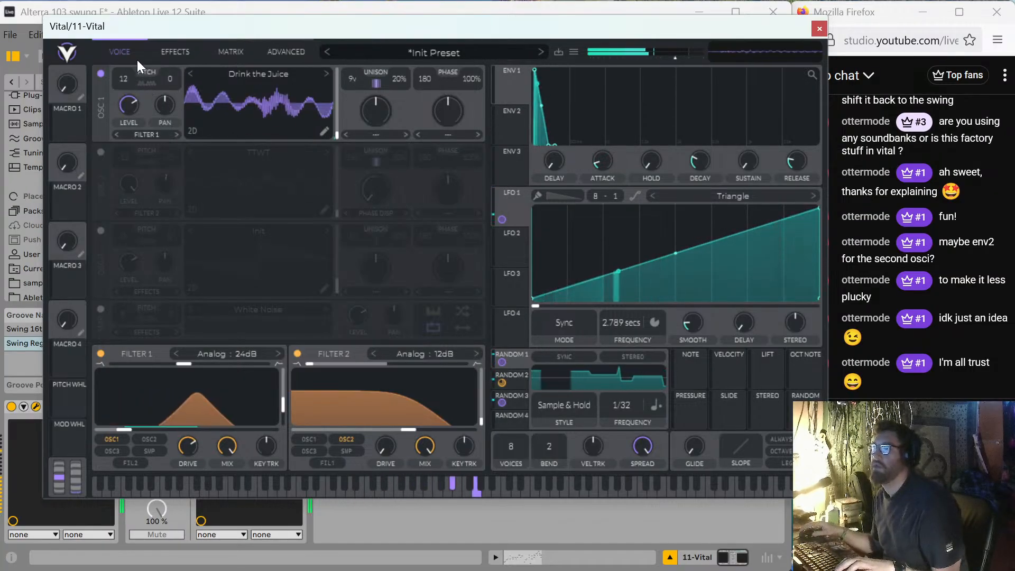
{"action": "double_click", "coordinate": [133, 88]}
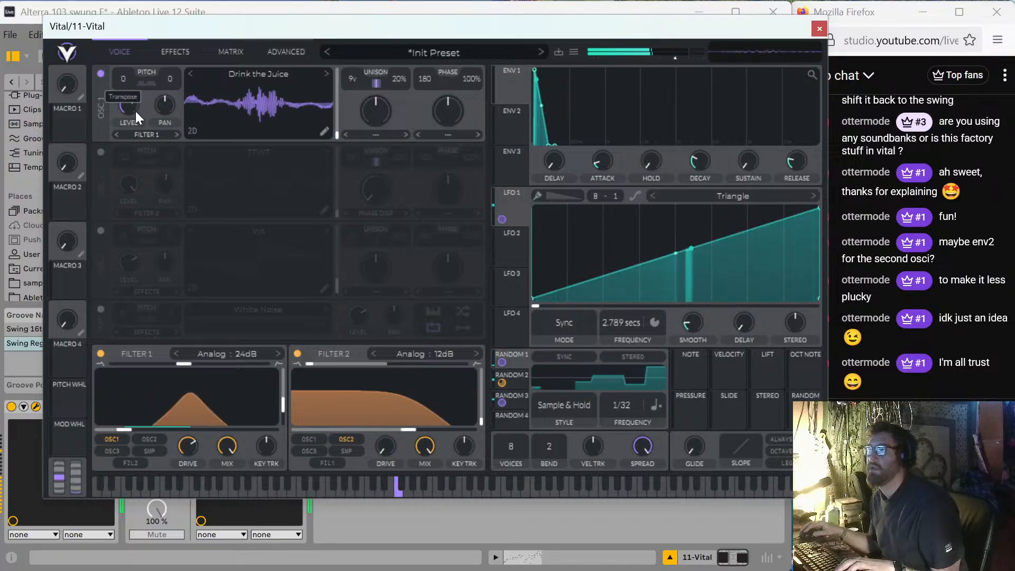
Try the Phaser and the Flanger on the patch in turn, switching each one off again.
{"action": "left_click", "coordinate": [179, 51]}
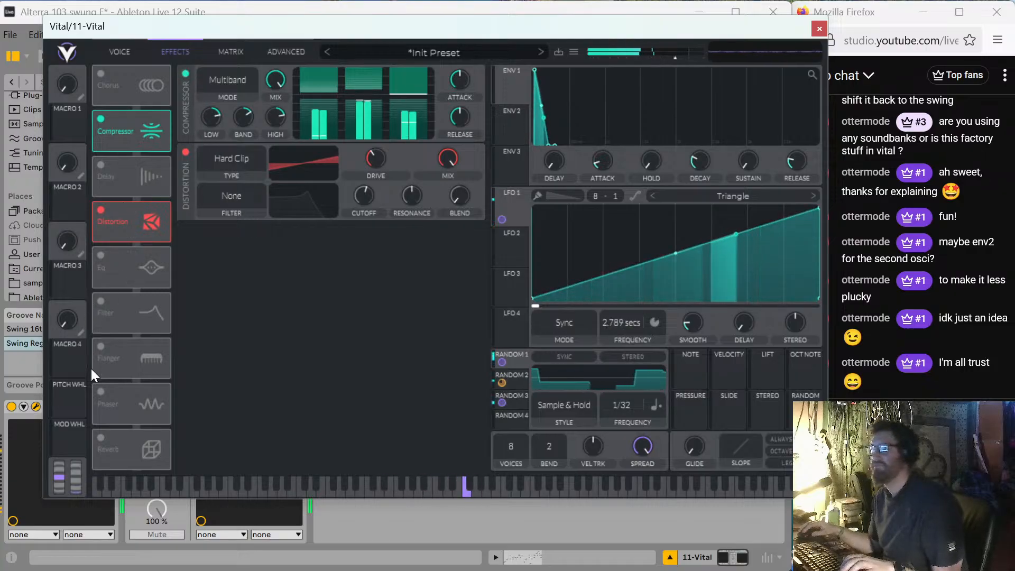
{"action": "left_click", "coordinate": [101, 392]}
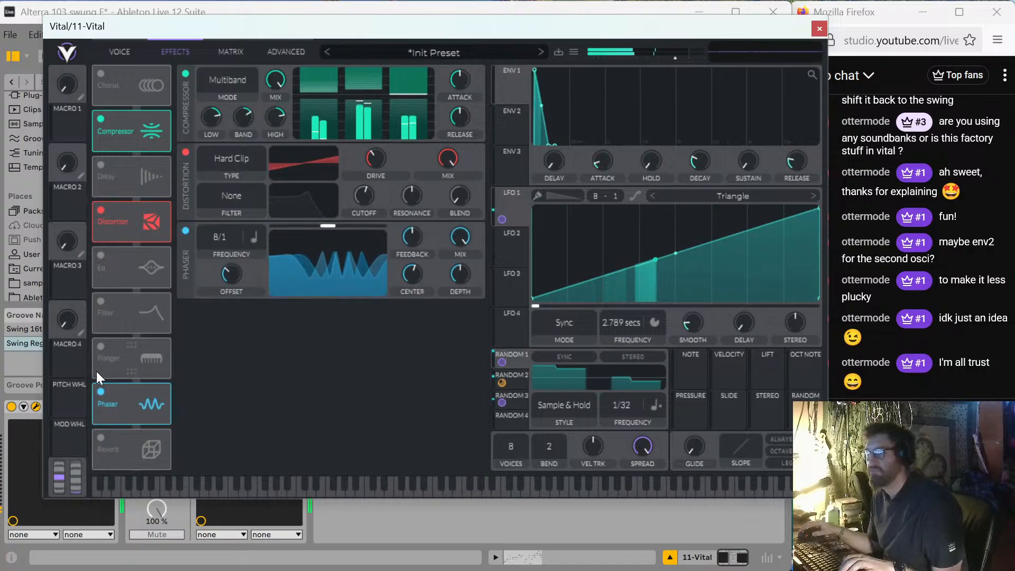
{"action": "left_click", "coordinate": [99, 346]}
{"action": "left_click", "coordinate": [101, 392]}
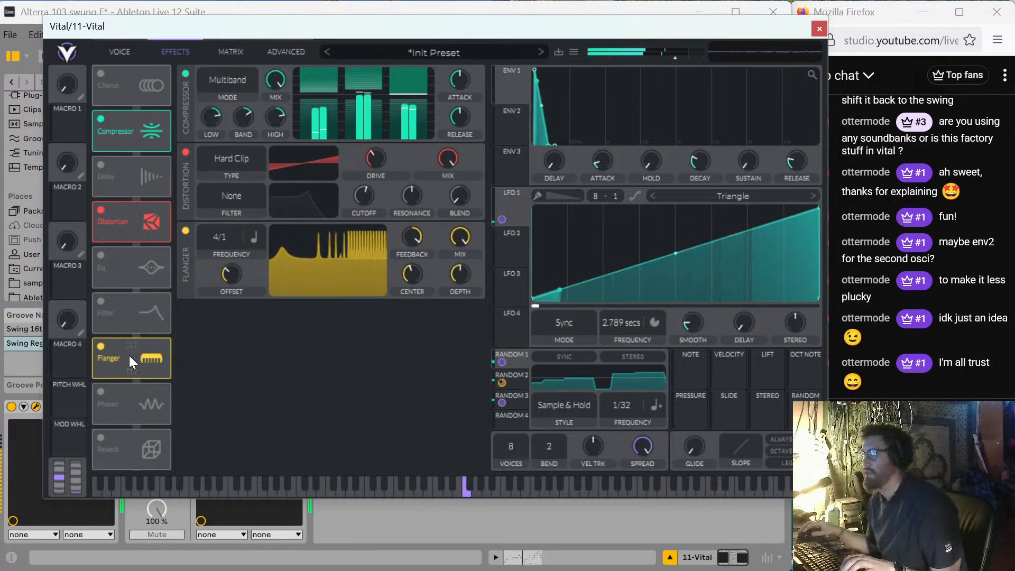
{"action": "left_click", "coordinate": [101, 346]}
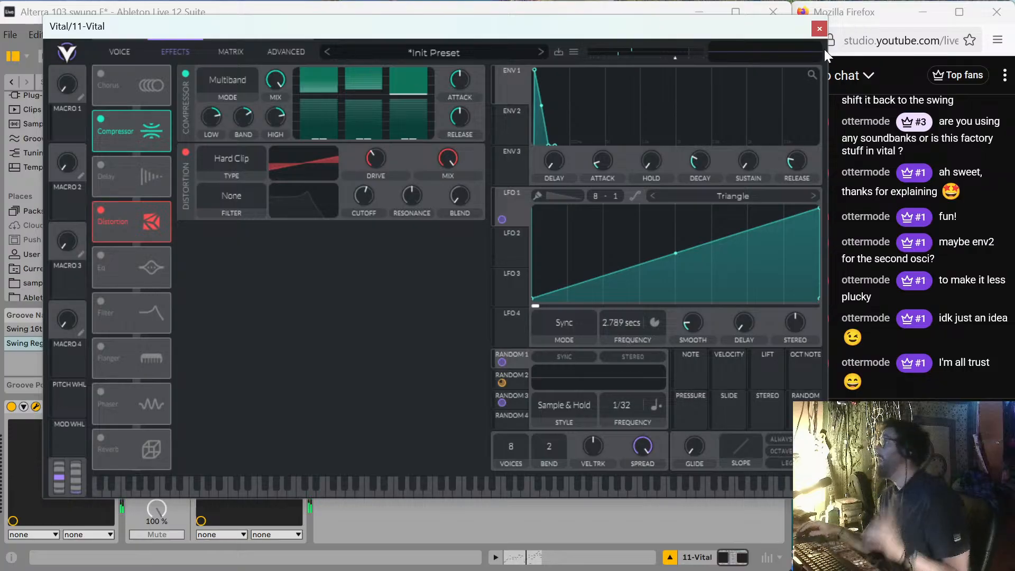
Close the Vital window, raise the 11 Vital track's send A to -3.7 dB, and play the section back briefly.
{"action": "left_click", "coordinate": [819, 30]}
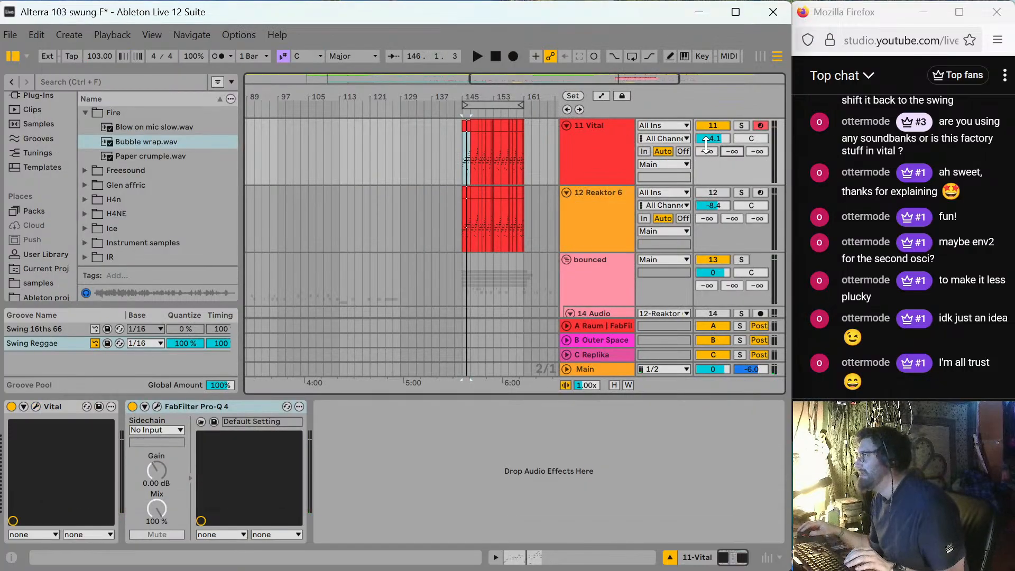
{"action": "mouse_move", "coordinate": [707, 150]}
{"action": "left_mouse_down"}
{"action": "mouse_move", "coordinate": [707, 121]}
{"action": "mouse_move", "coordinate": [706, 143]}
{"action": "left_mouse_up"}
{"action": "key", "text": "space"}
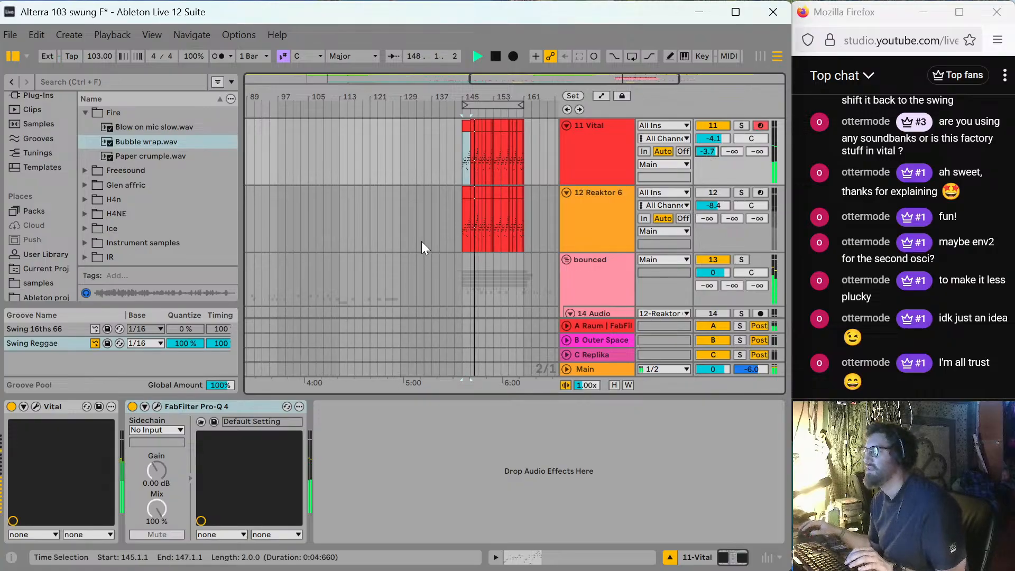
{"action": "key", "text": "space"}
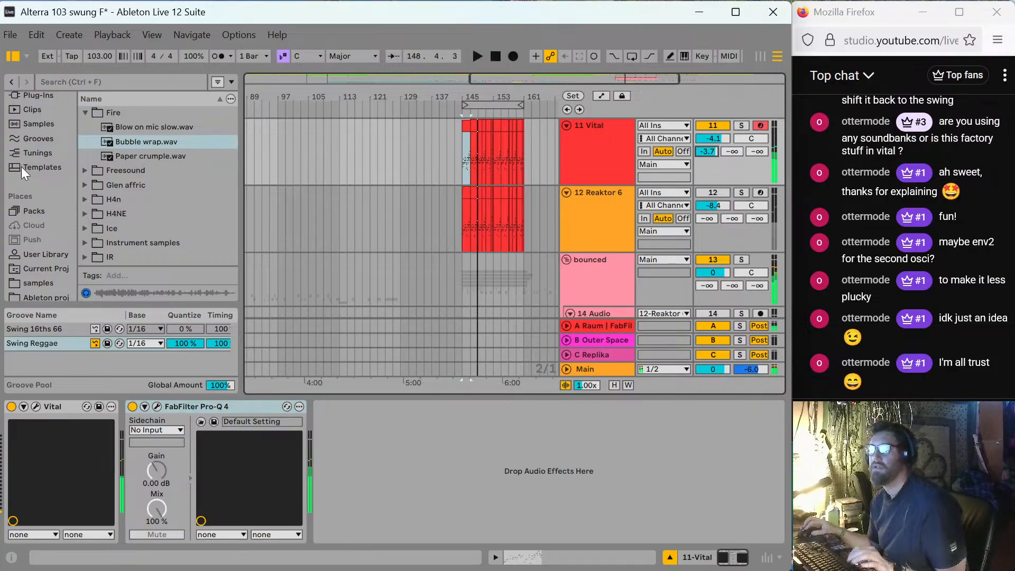
Add the Beat Repeat audio effect after FabFilter Pro-Q 4 on the 11 Vital track.
{"action": "scroll", "coordinate": [27, 166], "scroll_direction": "up", "scroll_amount": 3}
{"action": "scroll", "coordinate": [32, 168], "scroll_direction": "up", "scroll_amount": 2}
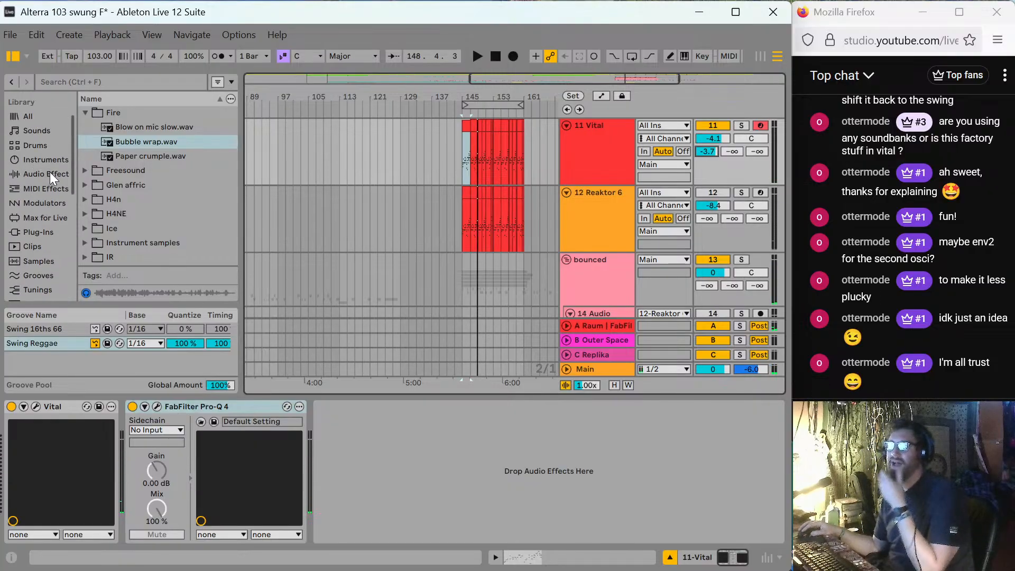
{"action": "left_click", "coordinate": [50, 173]}
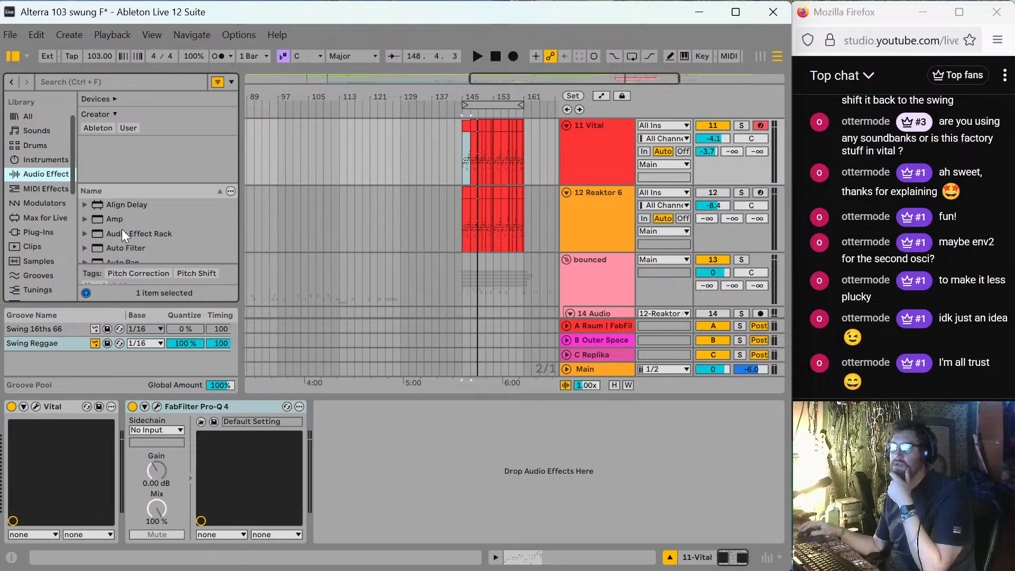
{"action": "scroll", "coordinate": [154, 245], "scroll_direction": "down", "scroll_amount": 2}
{"action": "left_click_drag", "start_coordinate": [135, 231], "coordinate": [334, 439]}
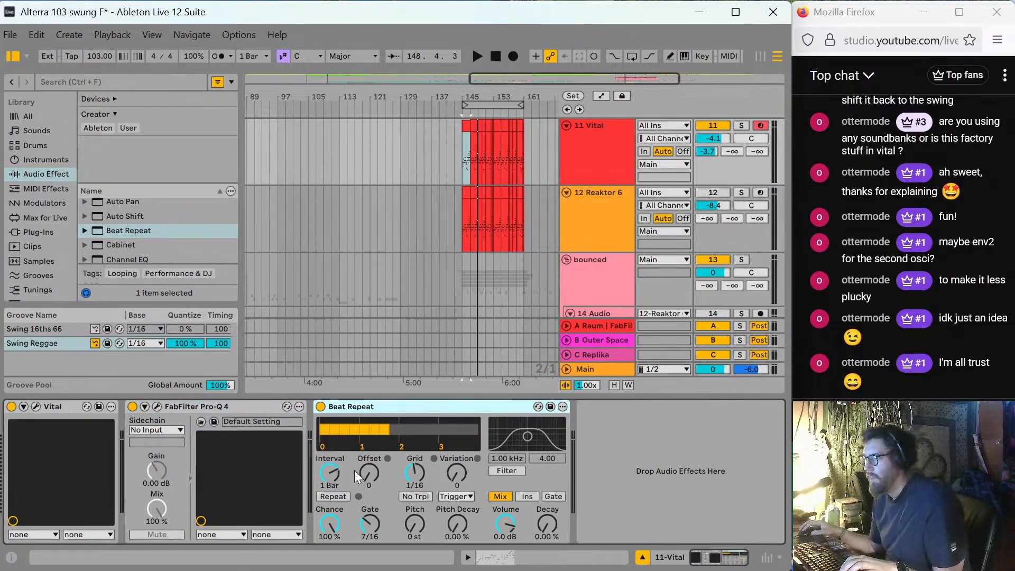
Set Beat Repeat to grid 1/32, interval 1/16, gate 2/16, variation 4 and Ins output mode, and start playback.
{"action": "left_click_drag", "start_coordinate": [410, 471], "coordinate": [411, 497]}
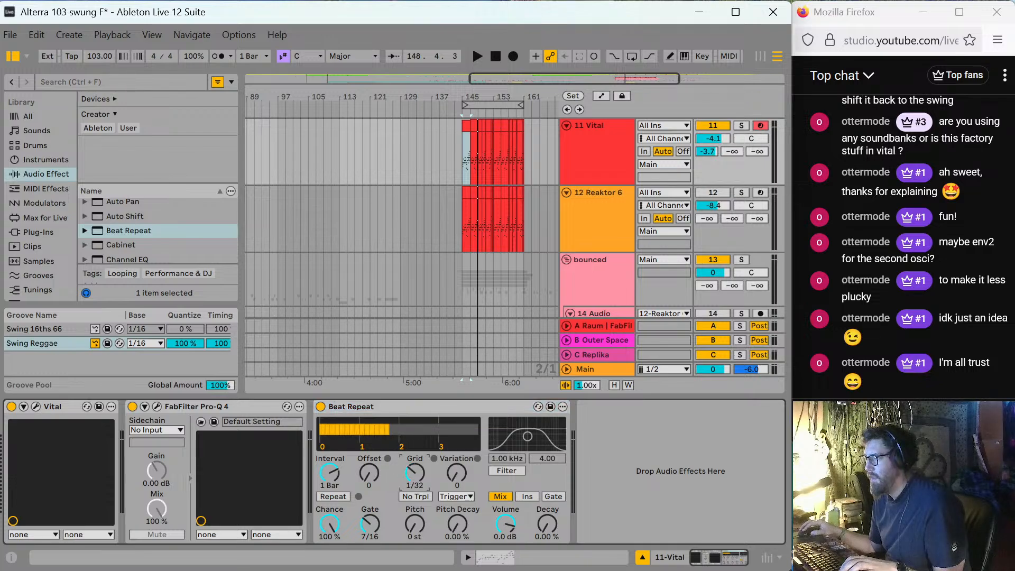
{"action": "left_click_drag", "start_coordinate": [330, 473], "coordinate": [330, 523]}
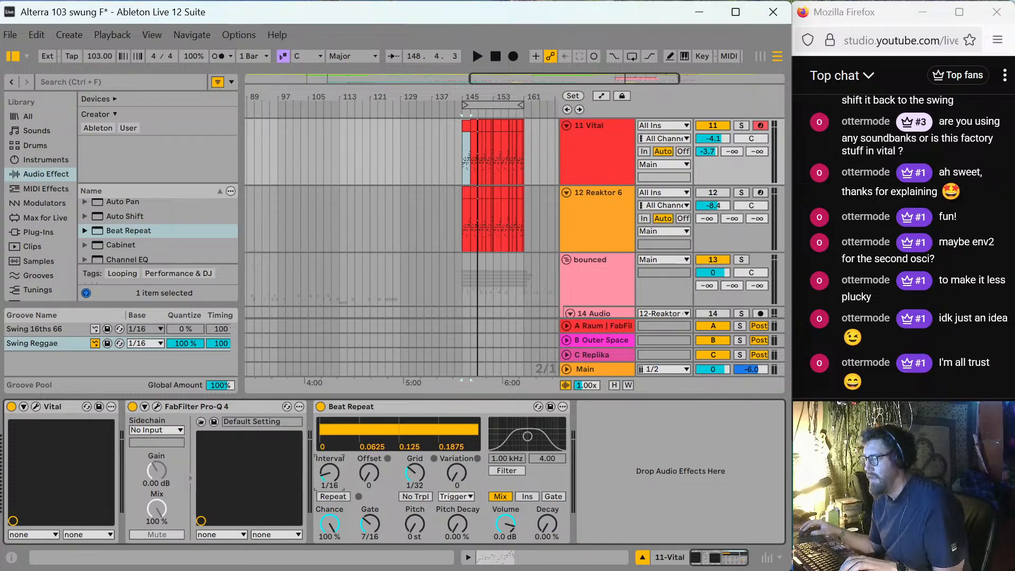
{"action": "left_click_drag", "start_coordinate": [361, 520], "coordinate": [360, 550]}
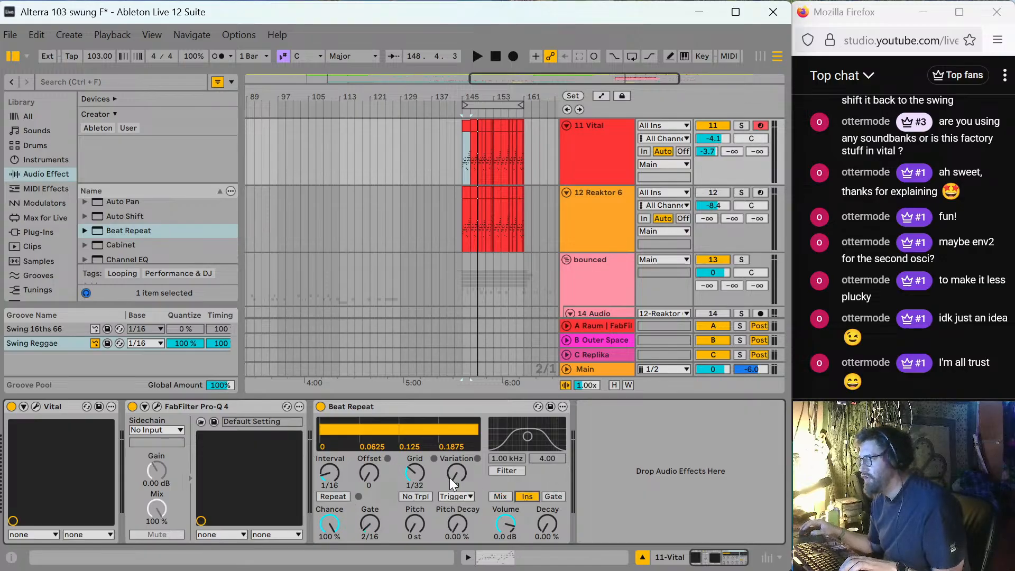
{"action": "left_click_drag", "start_coordinate": [449, 477], "coordinate": [450, 451]}
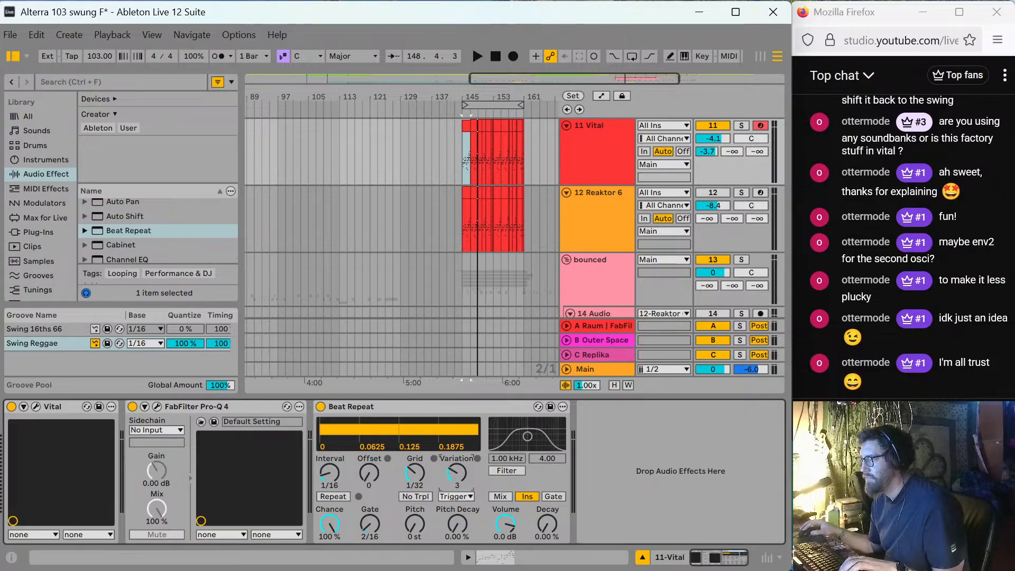
{"action": "key", "text": "space"}
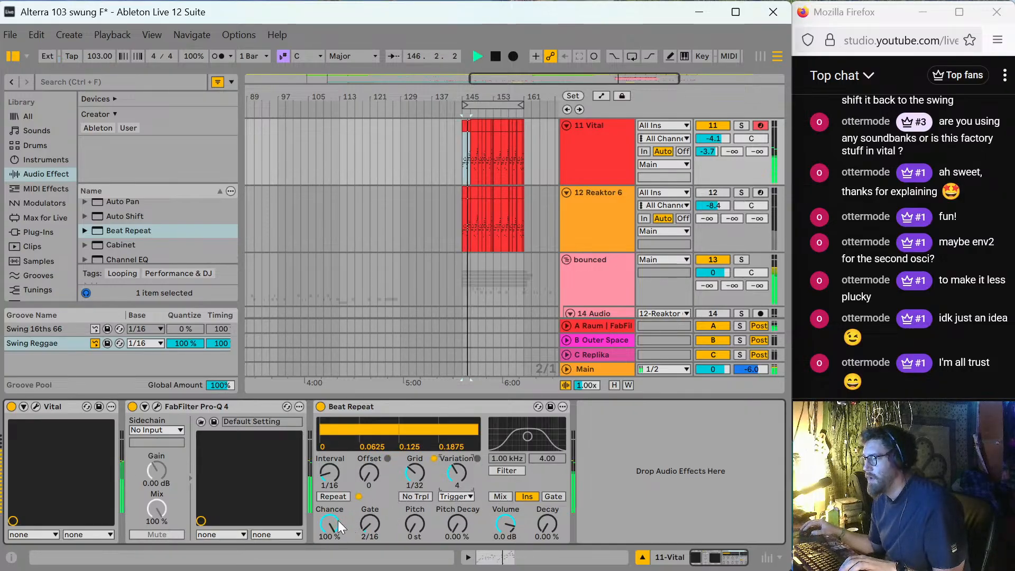
Set Beat Repeat's chance to 23.8 % and gate to 1/16, reset the 11 Vital track's volume to 0 dB, and stop playback.
{"action": "left_click_drag", "start_coordinate": [337, 521], "coordinate": [337, 550]}
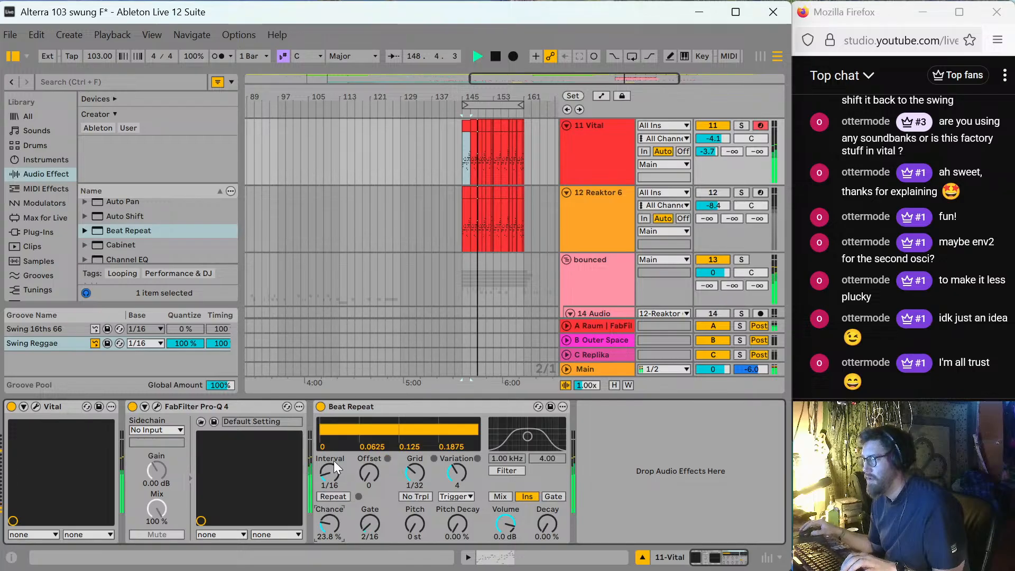
{"action": "left_click_drag", "start_coordinate": [370, 525], "coordinate": [370, 534]}
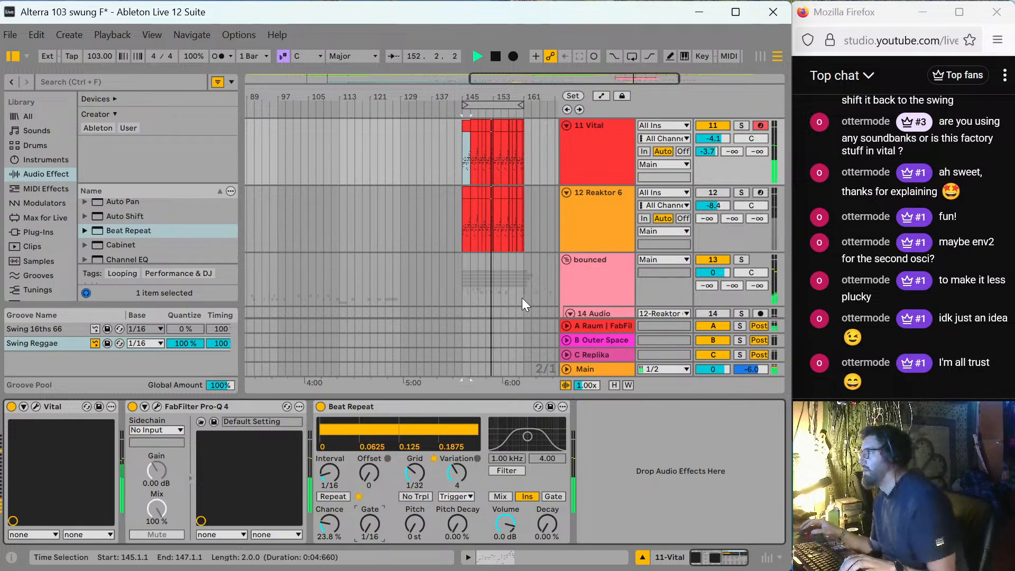
{"action": "double_click", "coordinate": [718, 136]}
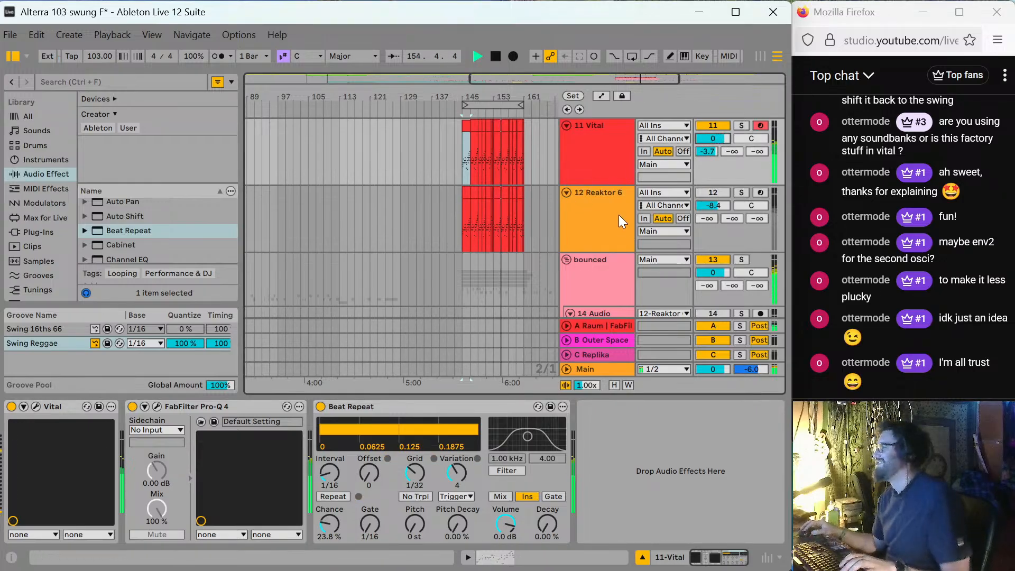
{"action": "key", "text": "space"}
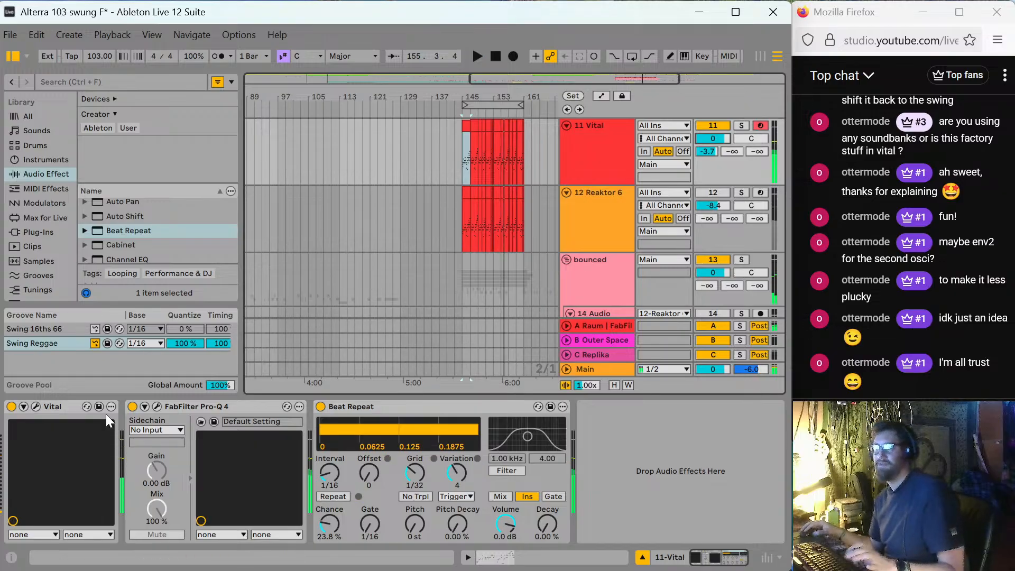
Lower the attack of envelope 1 in the Vital patch, close its window, and play the section back.
{"action": "left_click", "coordinate": [36, 406]}
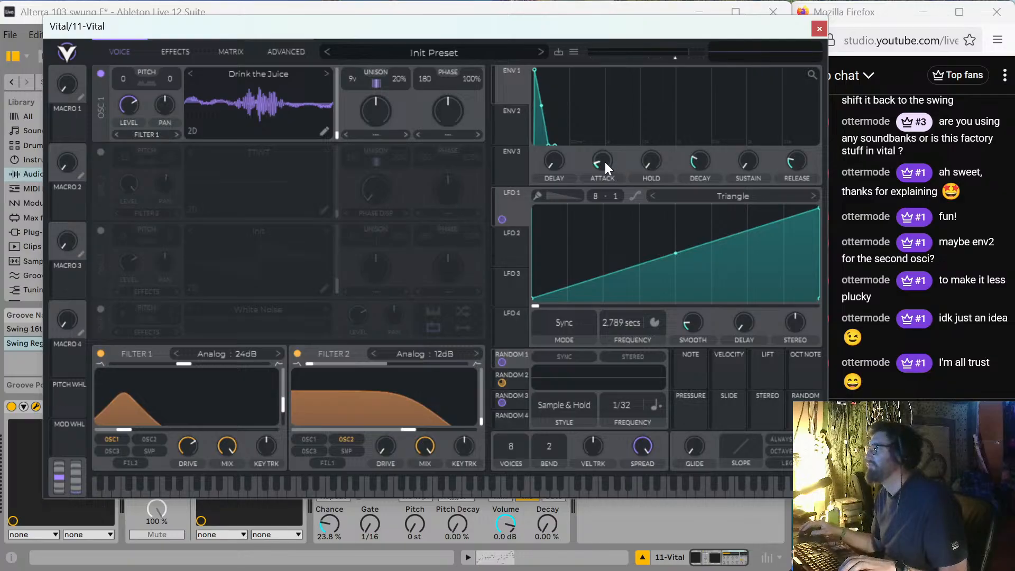
{"action": "left_click_drag", "start_coordinate": [604, 160], "coordinate": [614, 190]}
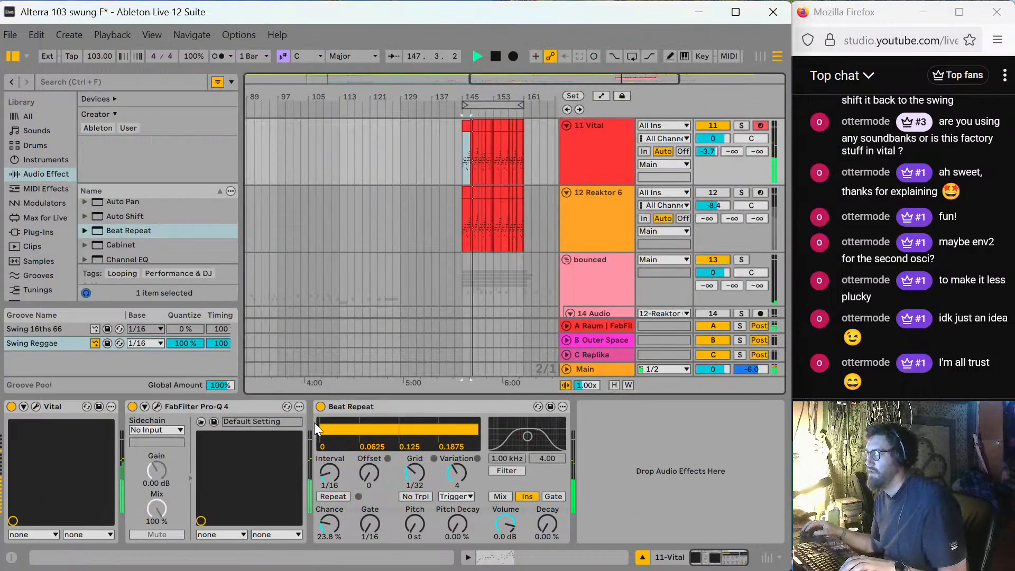
Switch off Beat Repeat, remove it from the 11 Vital track, and stop playback.
{"action": "left_click", "coordinate": [321, 406]}
{"action": "left_click", "coordinate": [398, 405]}
{"action": "key", "text": "Delete"}
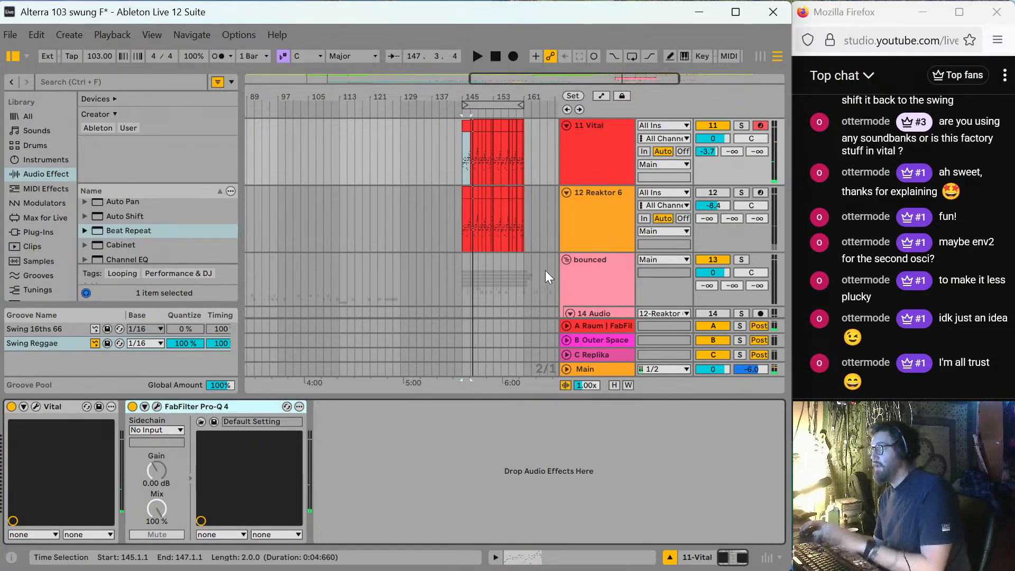
Place the insert marker at bar 145 on the 14 Audio track and look over the bounced audio tracks below it.
{"action": "scroll", "coordinate": [529, 254], "scroll_direction": "down", "scroll_amount": 4}
{"action": "left_click", "coordinate": [477, 216]}
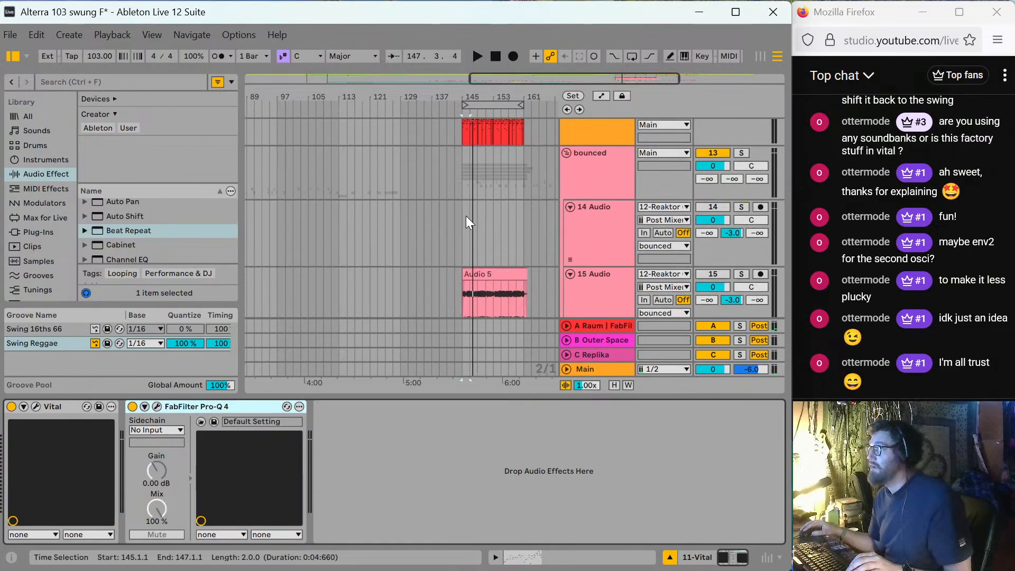
{"action": "left_click", "coordinate": [465, 215]}
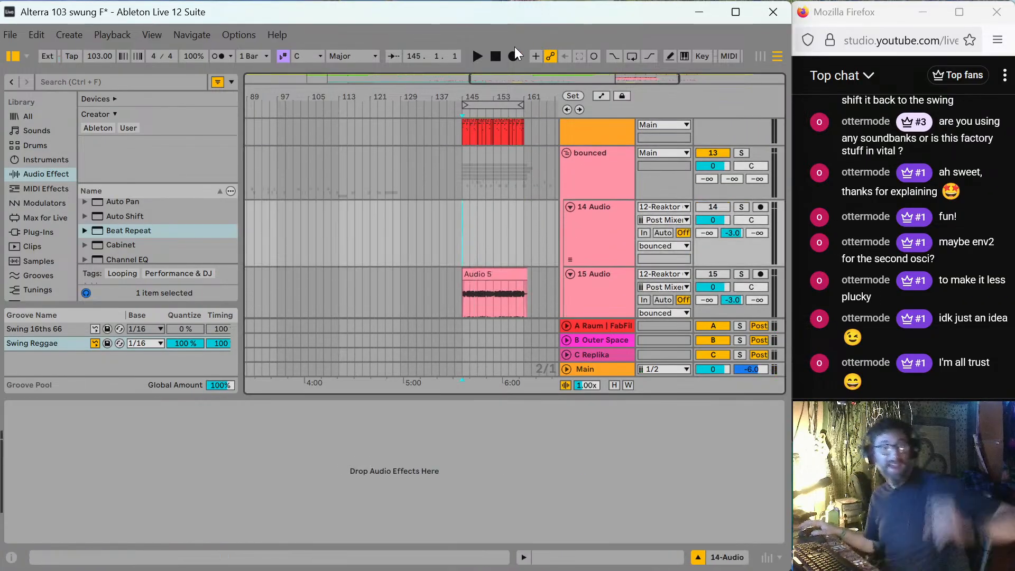
{"action": "scroll", "coordinate": [521, 212], "scroll_direction": "down", "scroll_amount": 3}
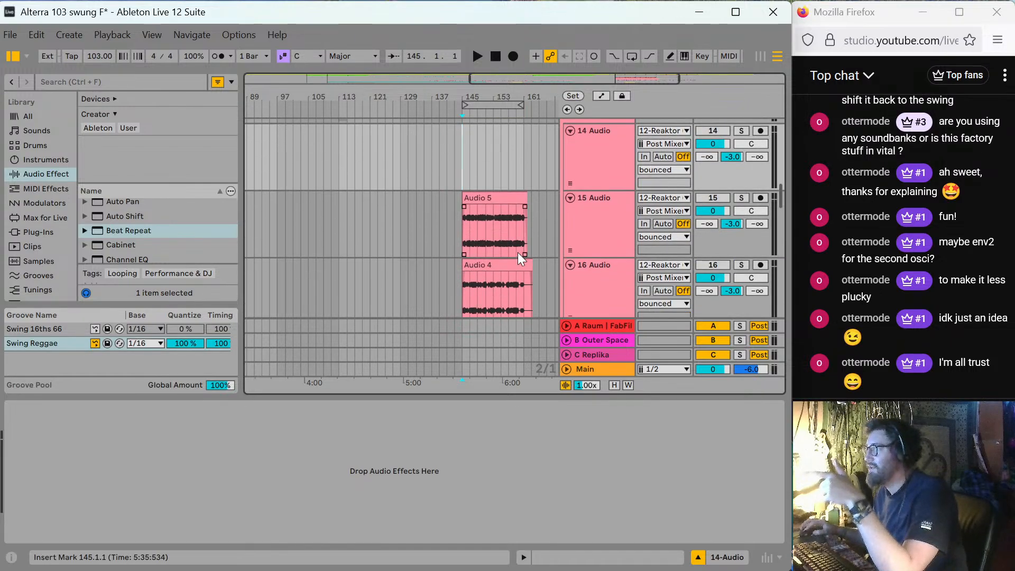
{"action": "scroll", "coordinate": [518, 253], "scroll_direction": "down", "scroll_amount": 6}
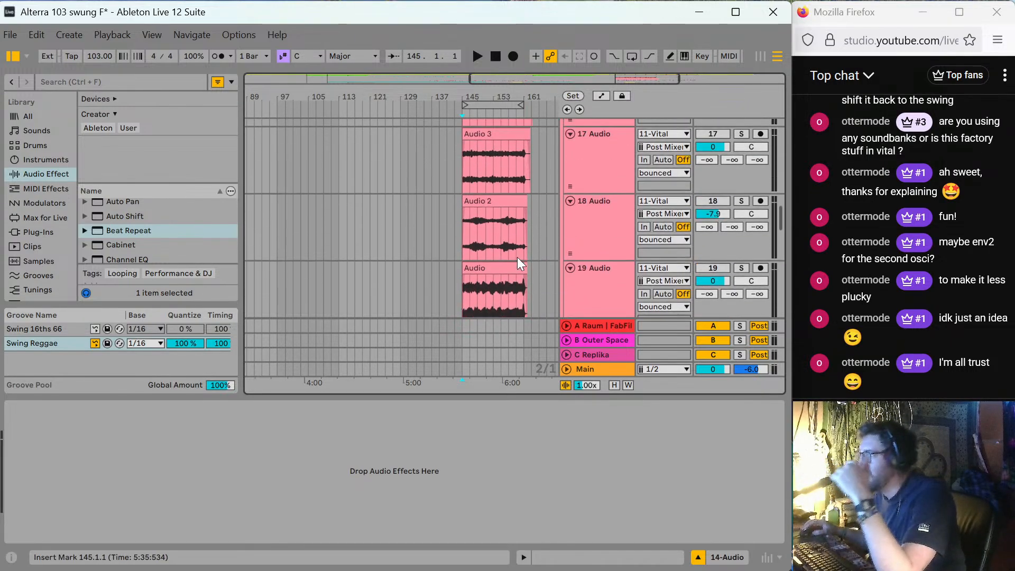
{"action": "scroll", "coordinate": [517, 257], "scroll_direction": "up", "scroll_amount": 10}
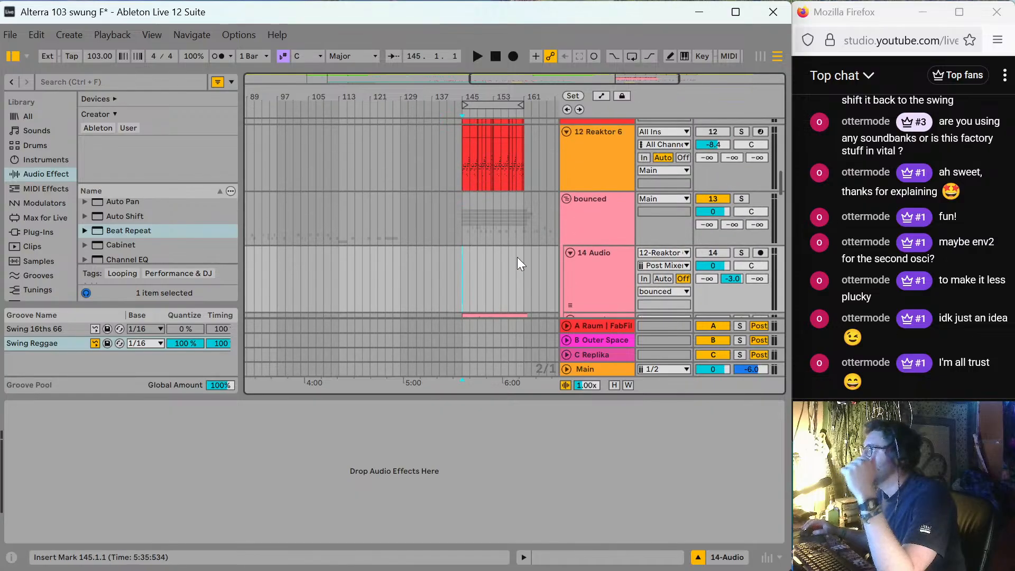
{"action": "scroll", "coordinate": [515, 259], "scroll_direction": "down", "scroll_amount": 2}
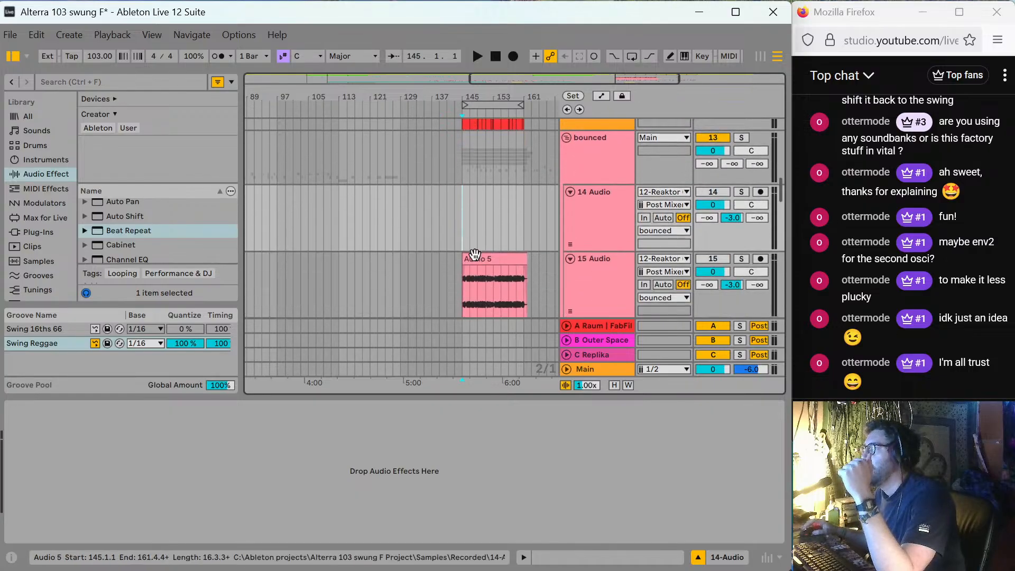
{"action": "scroll", "coordinate": [475, 255], "scroll_direction": "down", "scroll_amount": 3}
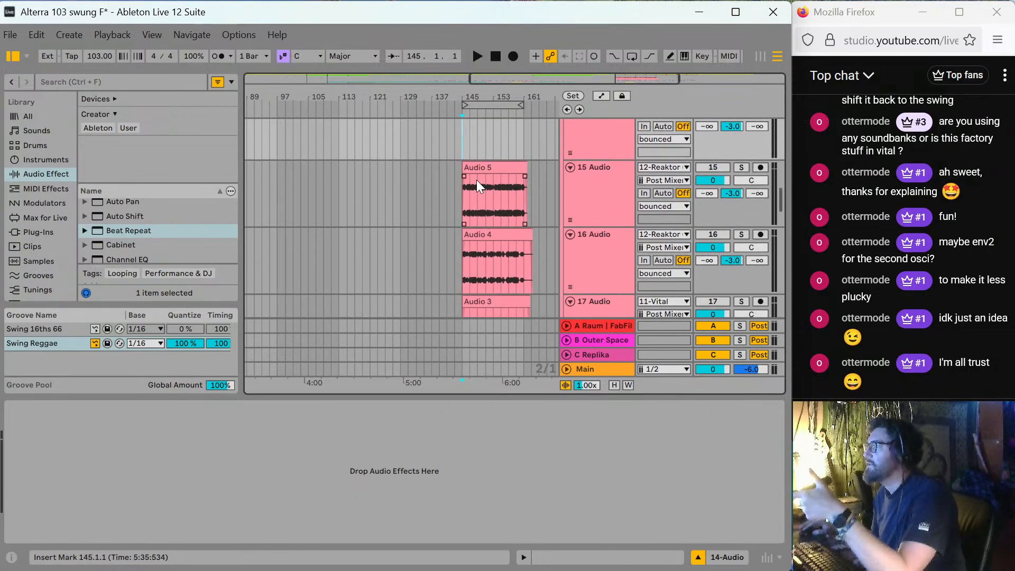
Start and stop arrangement recording briefly, and arm the 14 Audio track for recording.
{"action": "left_click", "coordinate": [512, 60]}
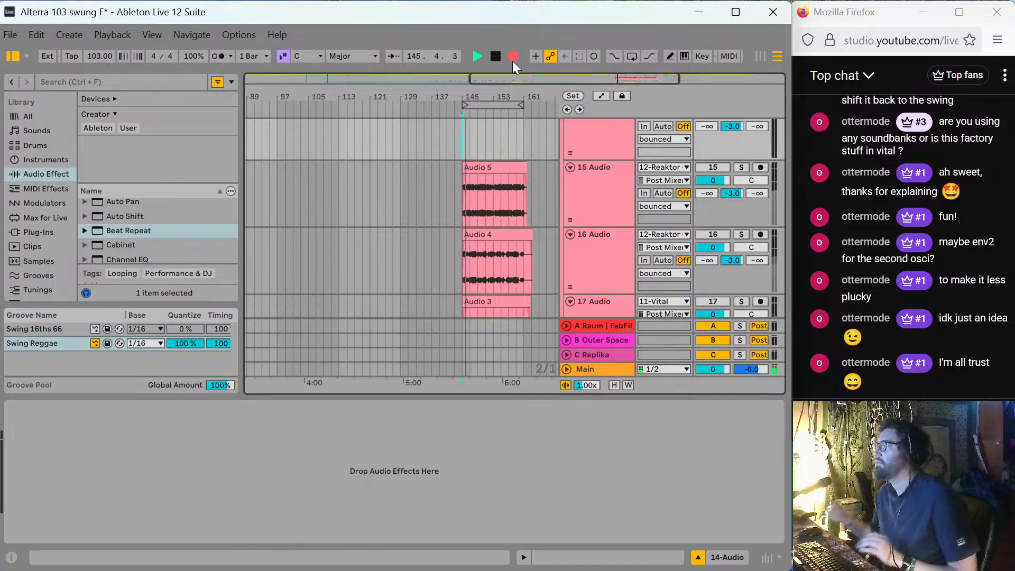
{"action": "key", "text": "space"}
{"action": "scroll", "coordinate": [474, 180], "scroll_direction": "up", "scroll_amount": 5}
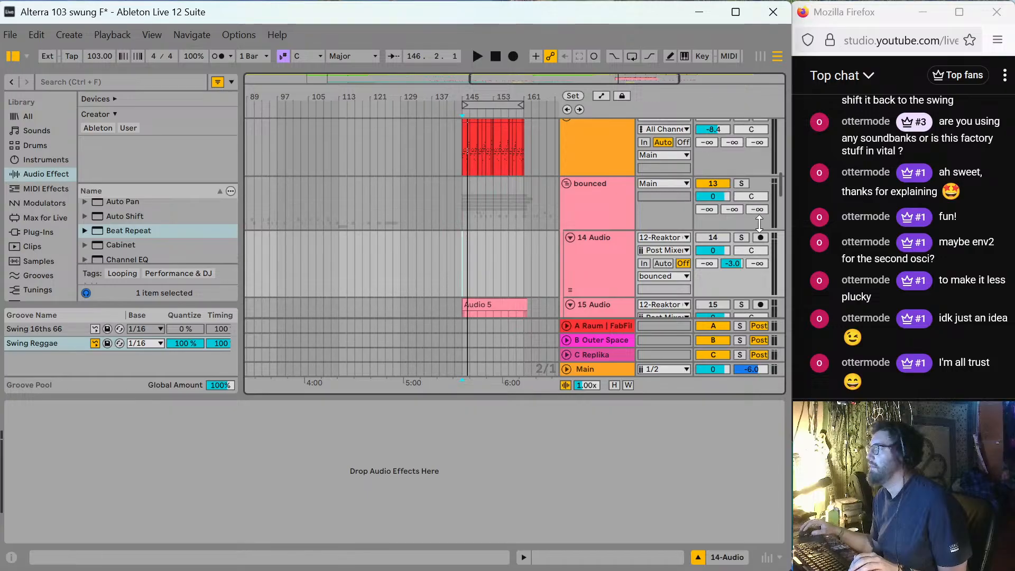
{"action": "left_click", "coordinate": [761, 237]}
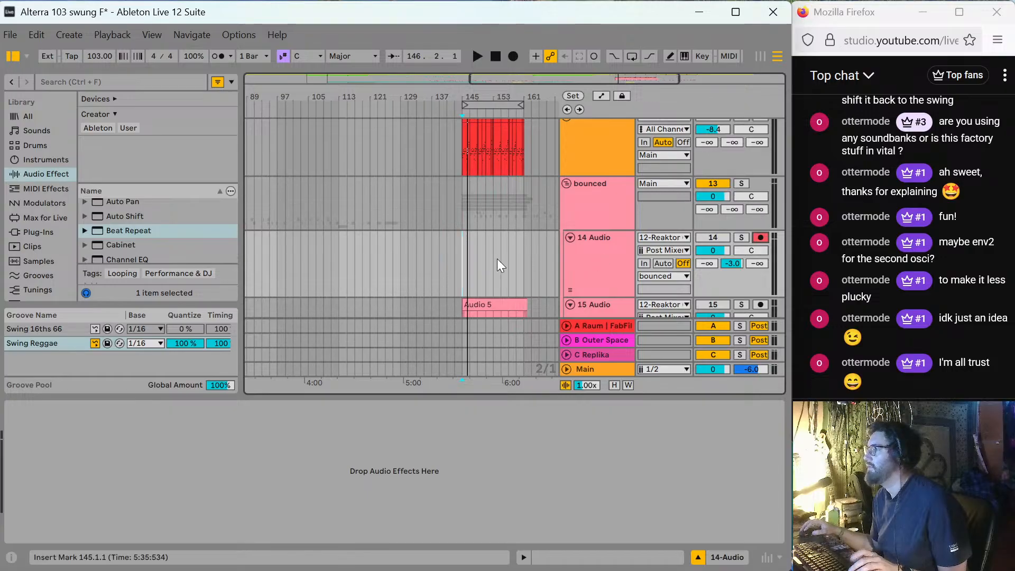
Record a short take on the 14 Audio track from bar 145 and delete the resulting clip.
{"action": "left_click", "coordinate": [519, 57]}
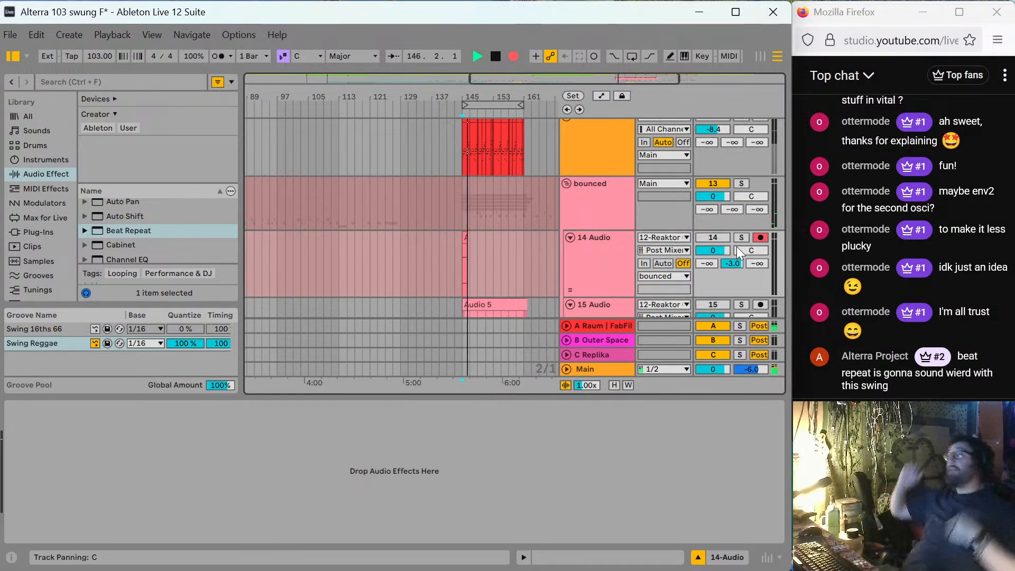
{"action": "key", "text": "space"}
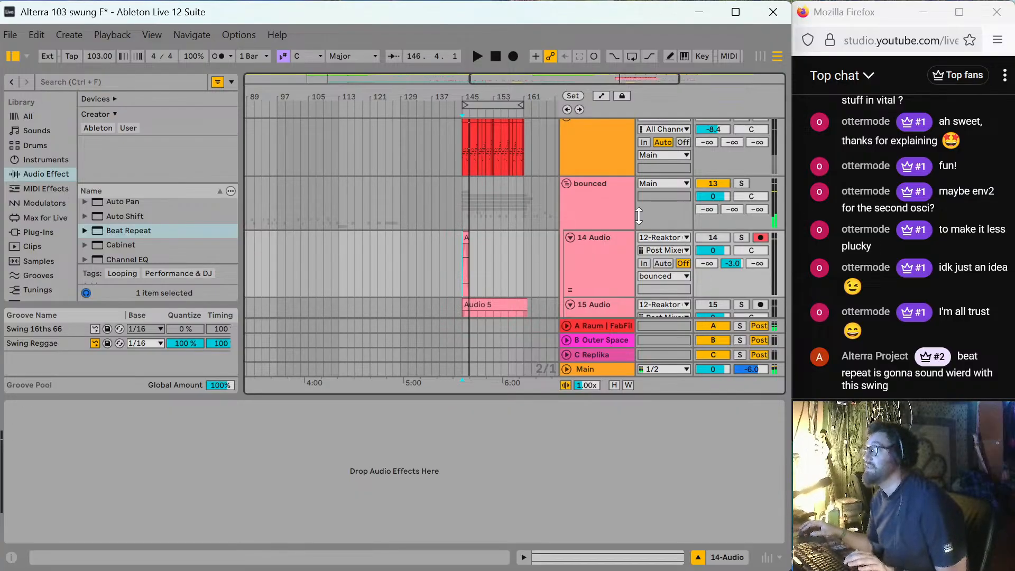
{"action": "left_click", "coordinate": [469, 242]}
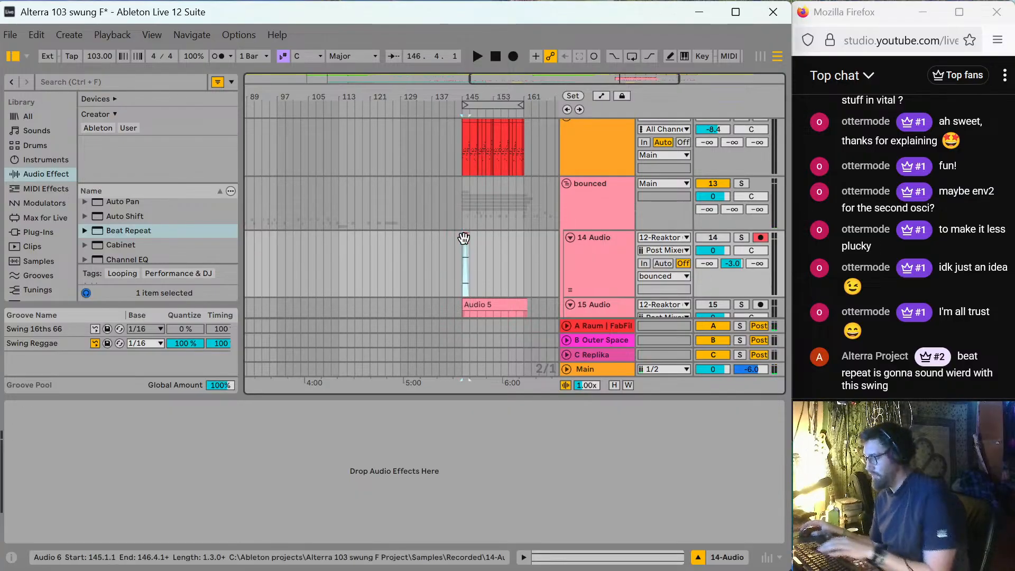
Set the 14 Audio track's audio input to 11-Vital.
{"action": "scroll", "coordinate": [506, 249], "scroll_direction": "up", "scroll_amount": 1}
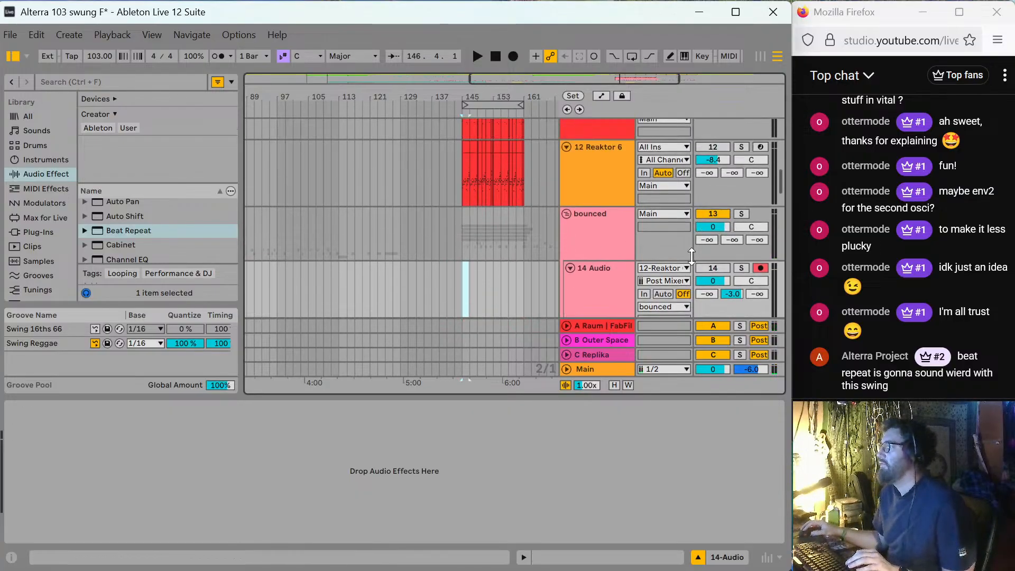
{"action": "scroll", "coordinate": [503, 201], "scroll_direction": "up", "scroll_amount": 3}
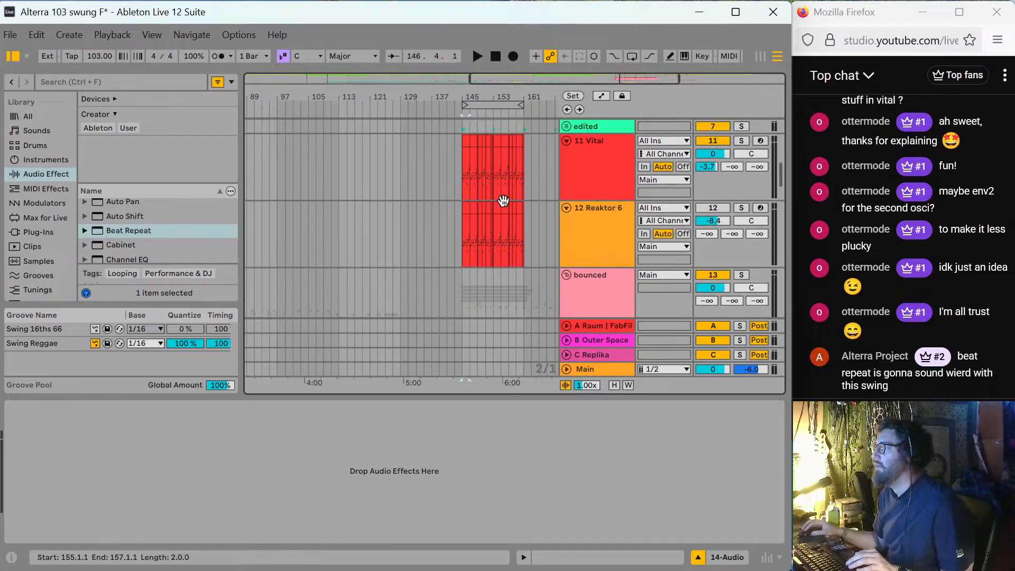
{"action": "scroll", "coordinate": [503, 201], "scroll_direction": "down", "scroll_amount": 2}
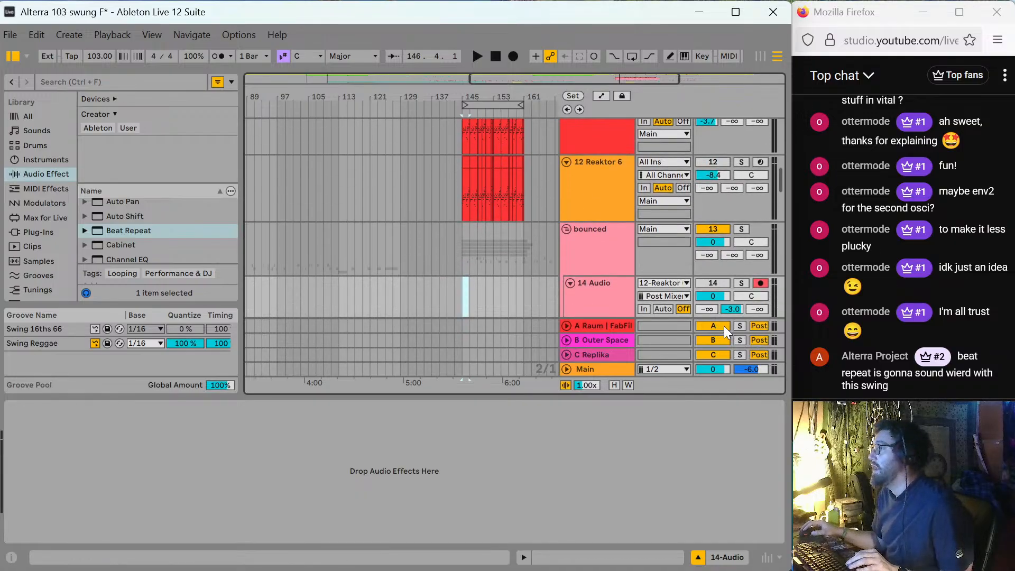
{"action": "left_click", "coordinate": [667, 282]}
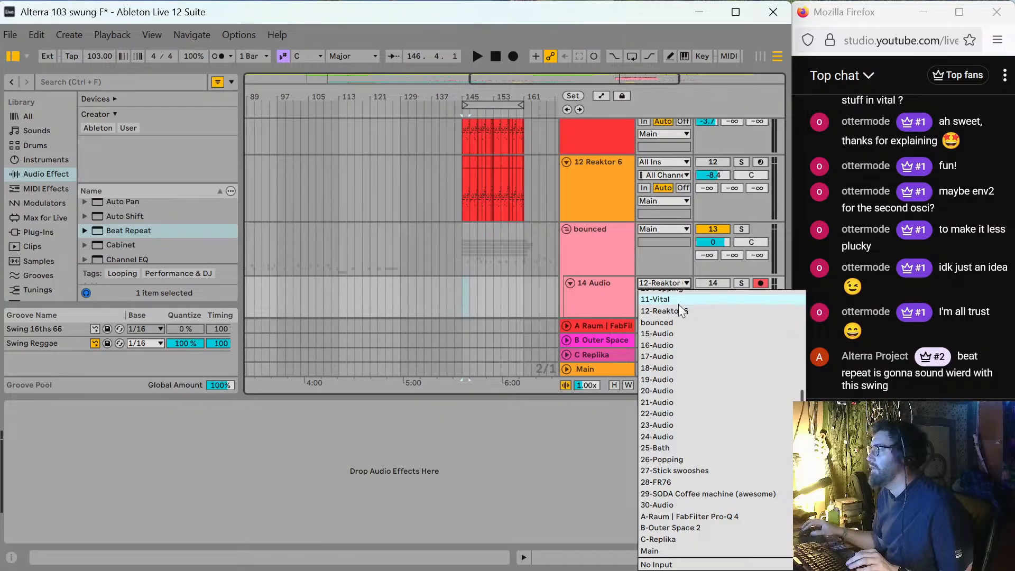
{"action": "left_click", "coordinate": [678, 302]}
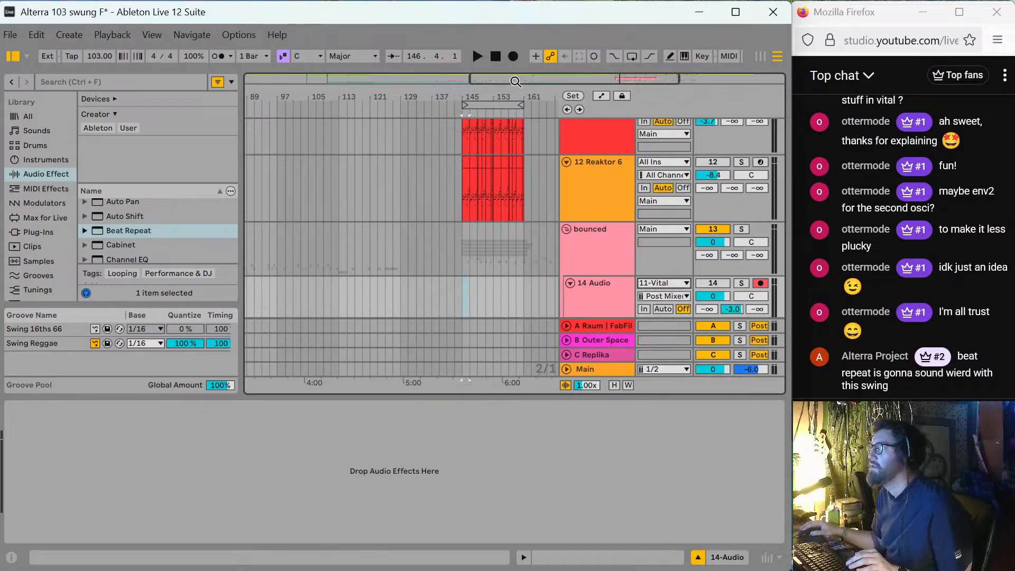
Record the Vital output onto 14 Audio from bar 145 to about bar 162, and turn that track's send B down to -∞.
{"action": "left_click", "coordinate": [511, 56]}
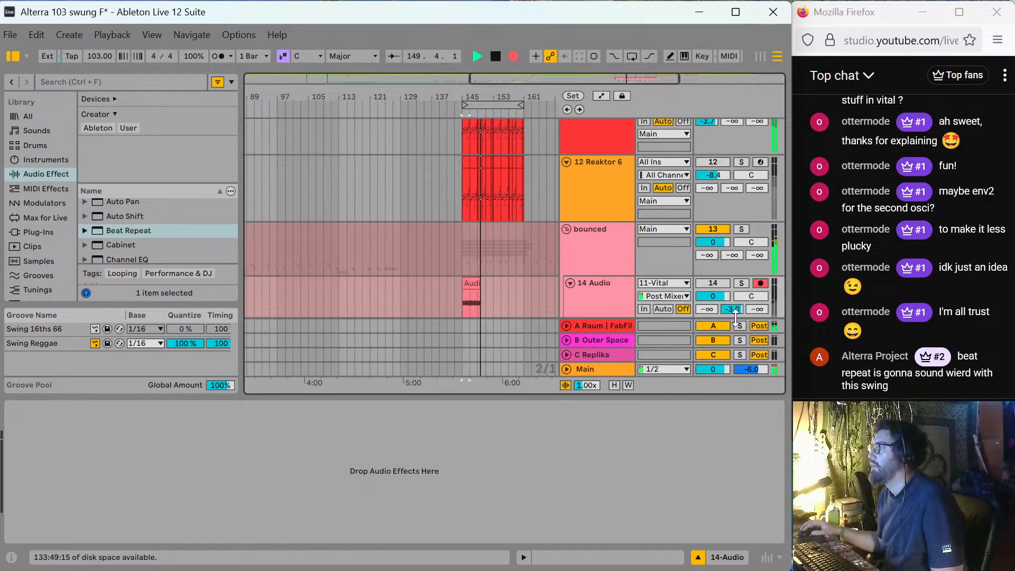
{"action": "scroll", "coordinate": [607, 247], "scroll_direction": "down", "scroll_amount": 2}
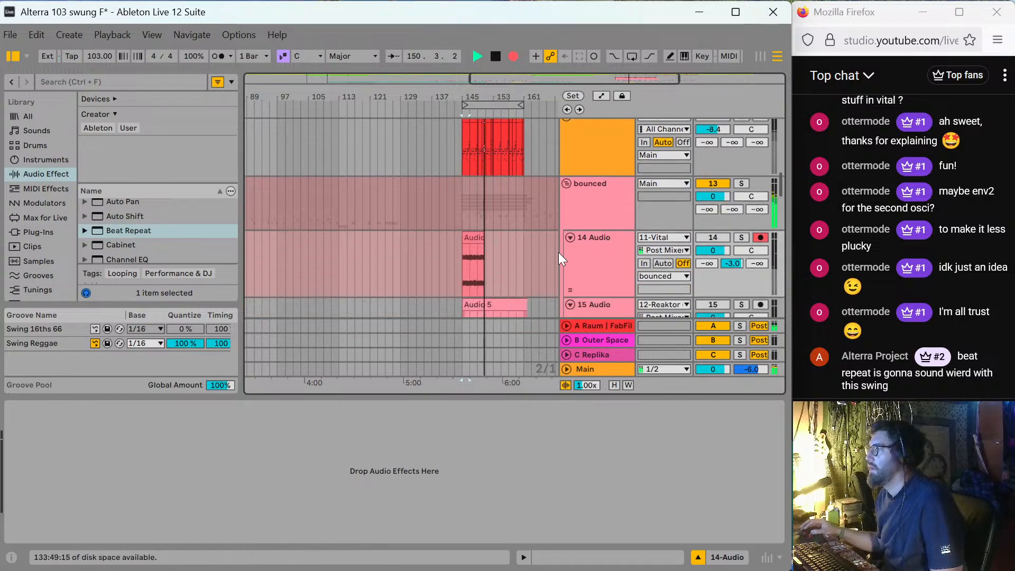
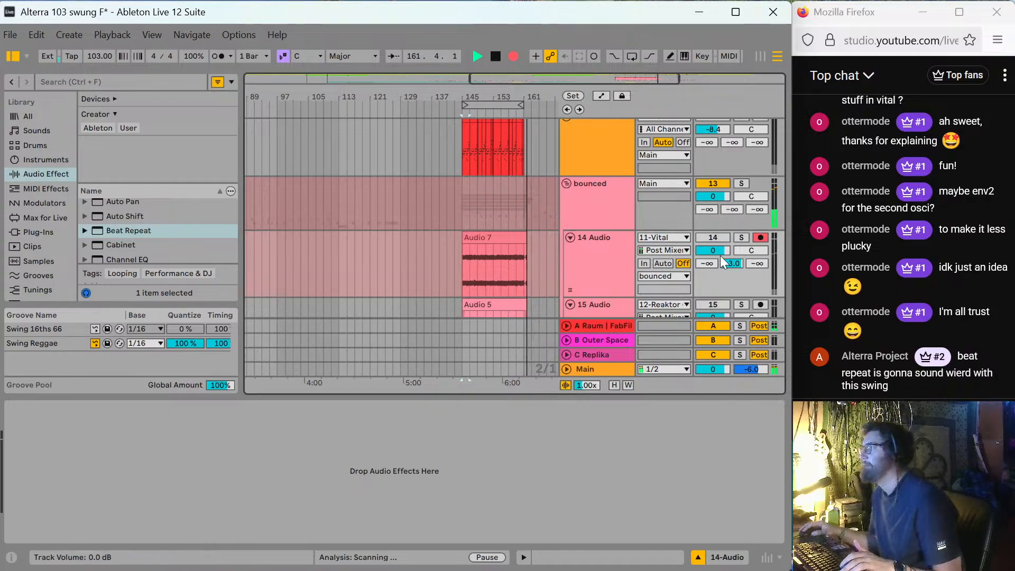
{"action": "key", "text": "space"}
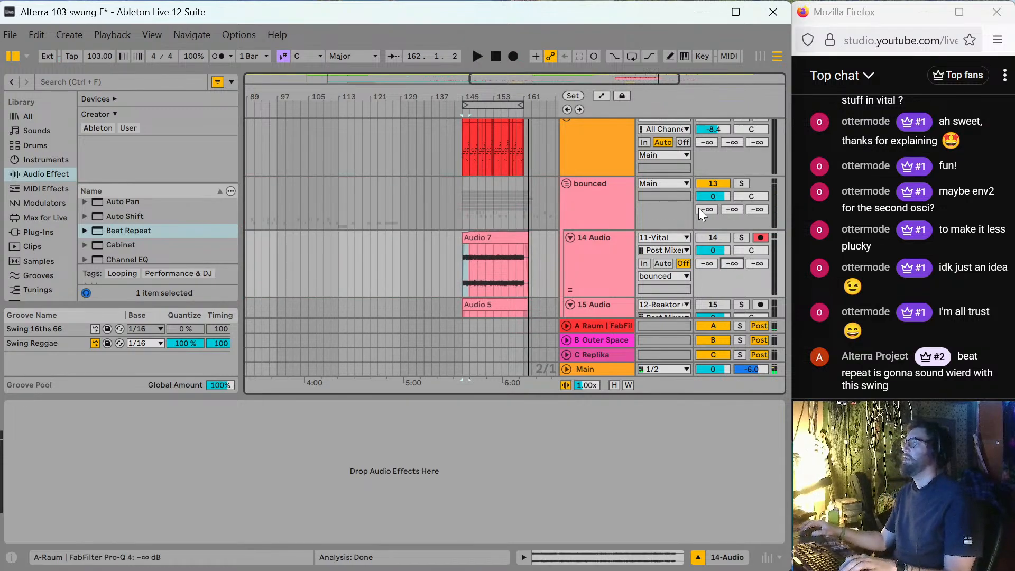
Raise the 14 Audio track's send A to -5.3 dB and hide the device view to enlarge the arrangement.
{"action": "scroll", "coordinate": [699, 208], "scroll_direction": "up", "scroll_amount": 2}
{"action": "scroll", "coordinate": [682, 253], "scroll_direction": "down", "scroll_amount": 2}
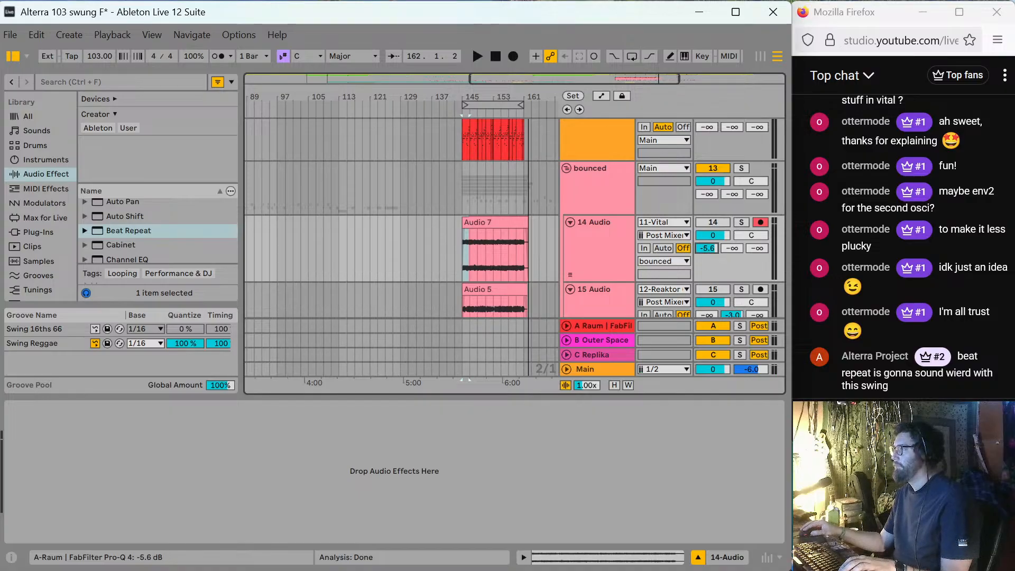
{"action": "scroll", "coordinate": [666, 234], "scroll_direction": "up", "scroll_amount": 5}
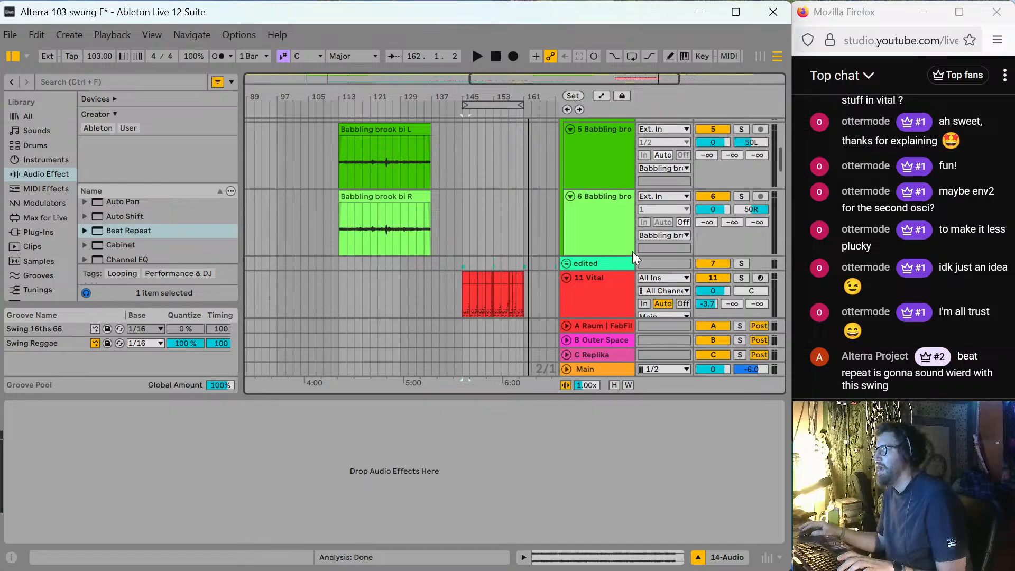
{"action": "double_click", "coordinate": [548, 395]}
{"action": "scroll", "coordinate": [557, 373], "scroll_direction": "down", "scroll_amount": 5}
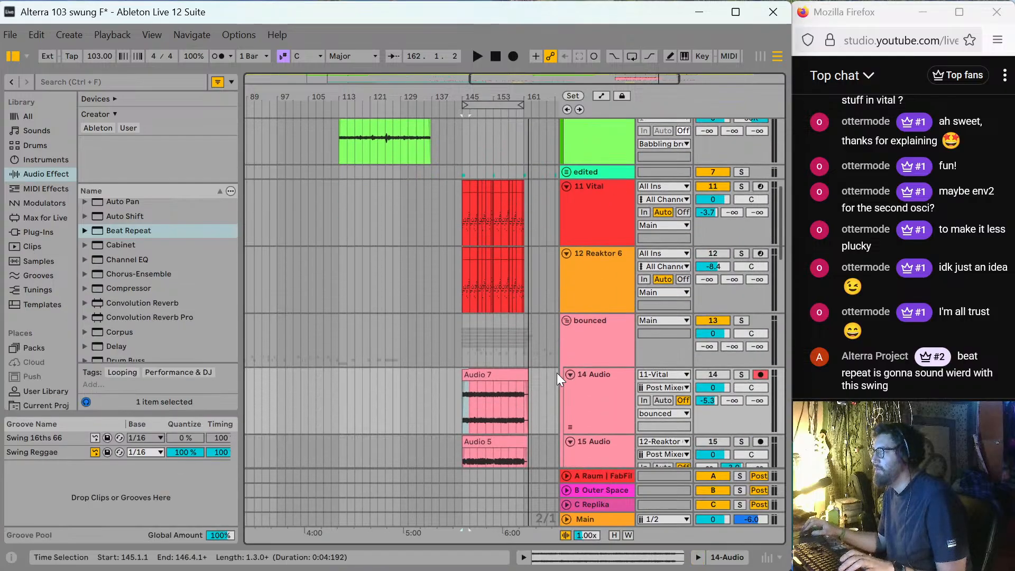
Place the insert marker at bar 143 on the 11 Vital track.
{"action": "scroll", "coordinate": [557, 373], "scroll_direction": "up", "scroll_amount": 4}
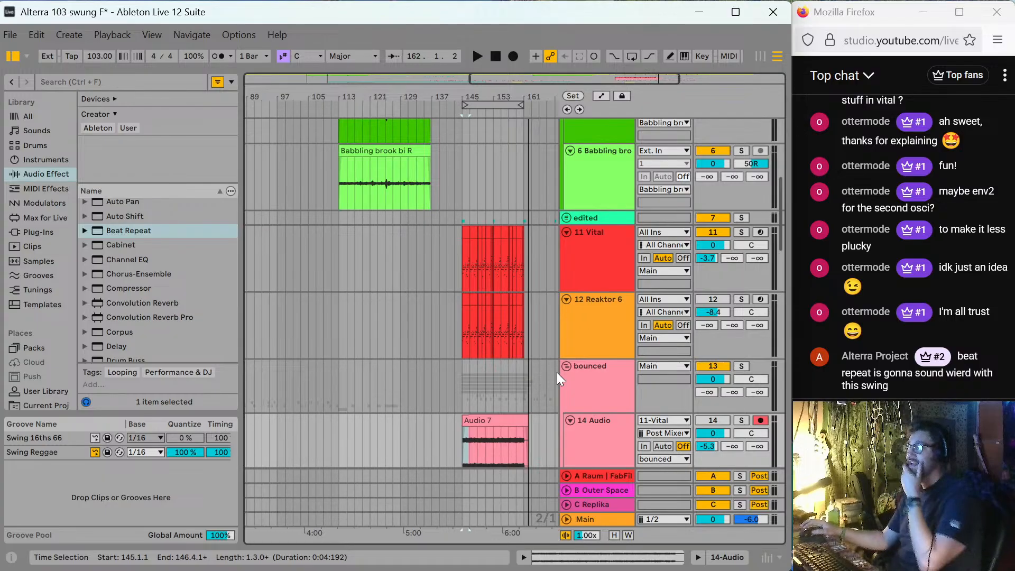
{"action": "scroll", "coordinate": [557, 373], "scroll_direction": "down", "scroll_amount": 2}
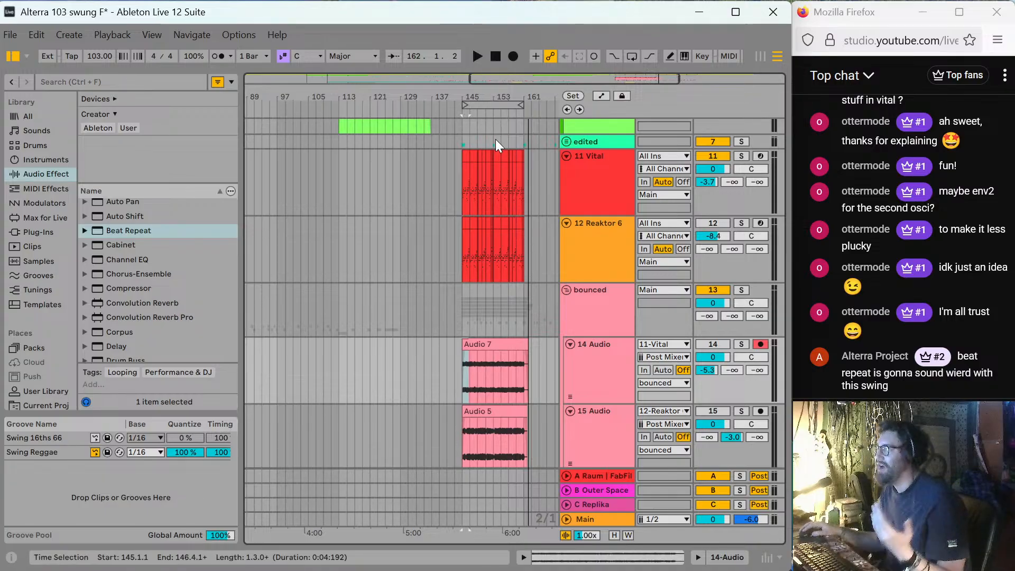
{"action": "left_click", "coordinate": [457, 172]}
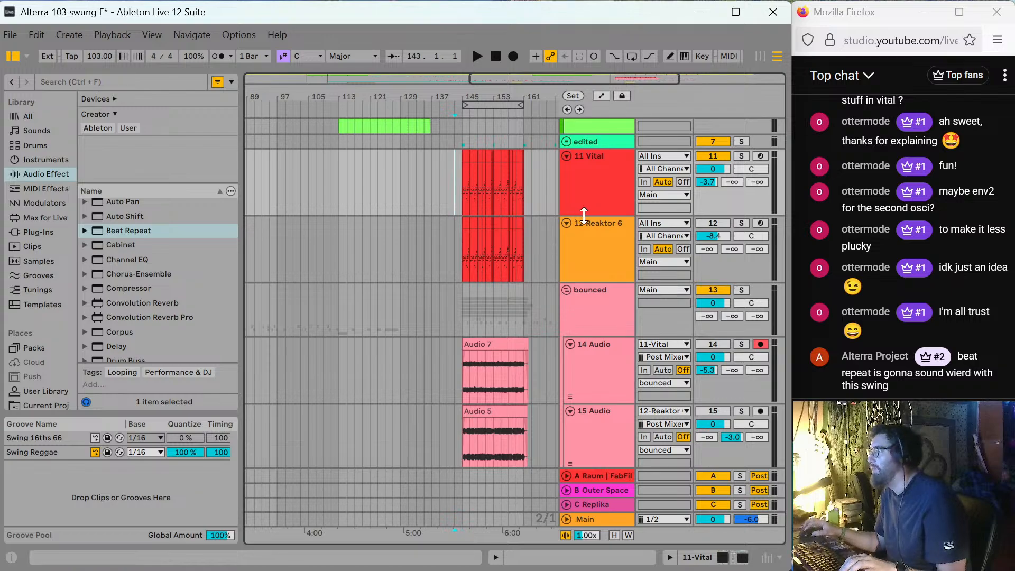
Mute the 11 Vital track, activate 14 Audio and set its send A to -3.0 dB.
{"action": "left_click", "coordinate": [707, 158]}
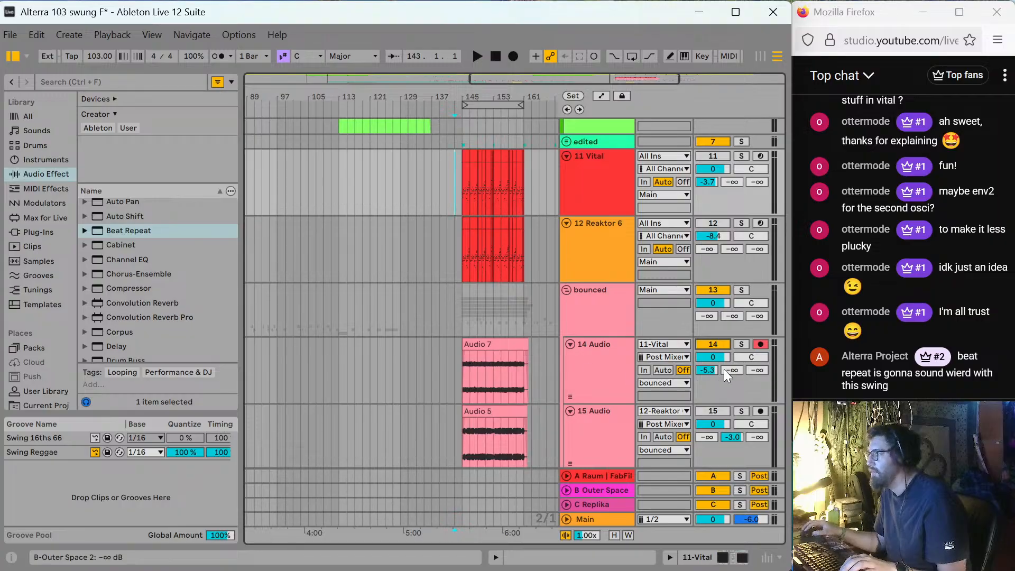
{"action": "left_click_drag", "start_coordinate": [712, 366], "coordinate": [712, 350]}
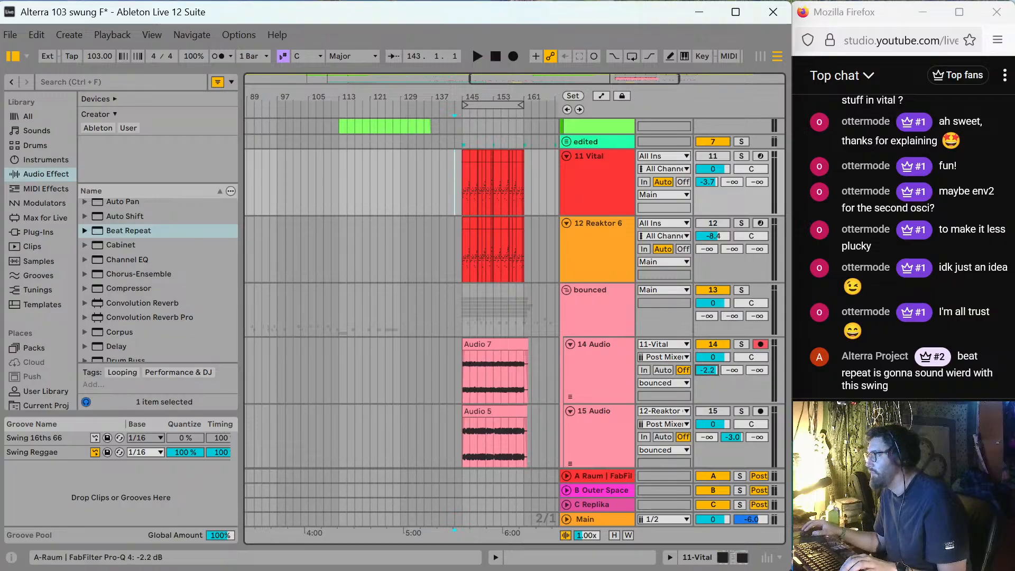
Place the insert marker at bar 145 on 14 Audio and hide the browser to widen the arrangement.
{"action": "left_click", "coordinate": [458, 382]}
{"action": "key", "text": "plus"}
{"action": "key", "text": "plus"}
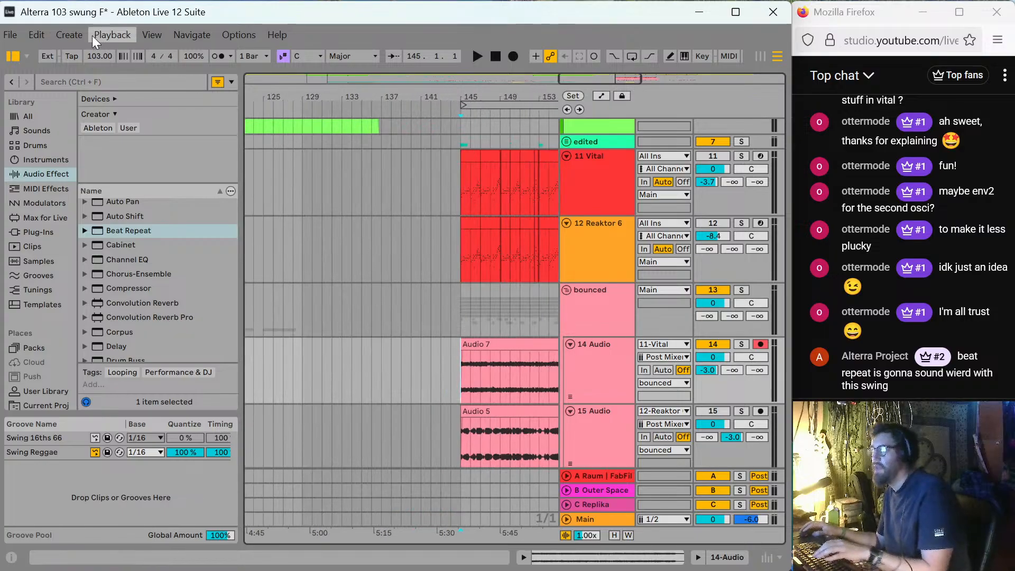
{"action": "left_click", "coordinate": [12, 57]}
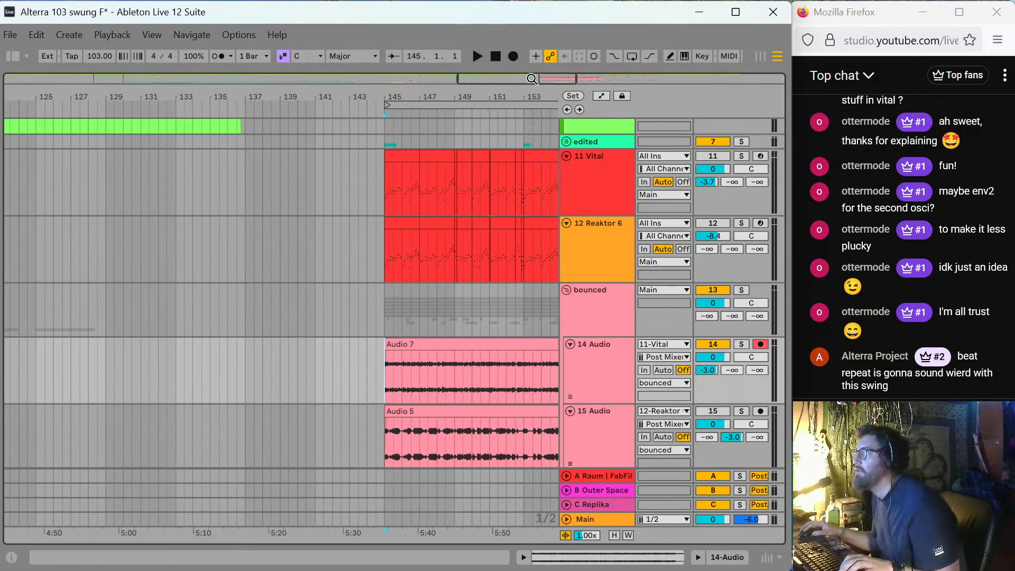
{"action": "left_click_drag", "start_coordinate": [532, 79], "coordinate": [581, 80]}
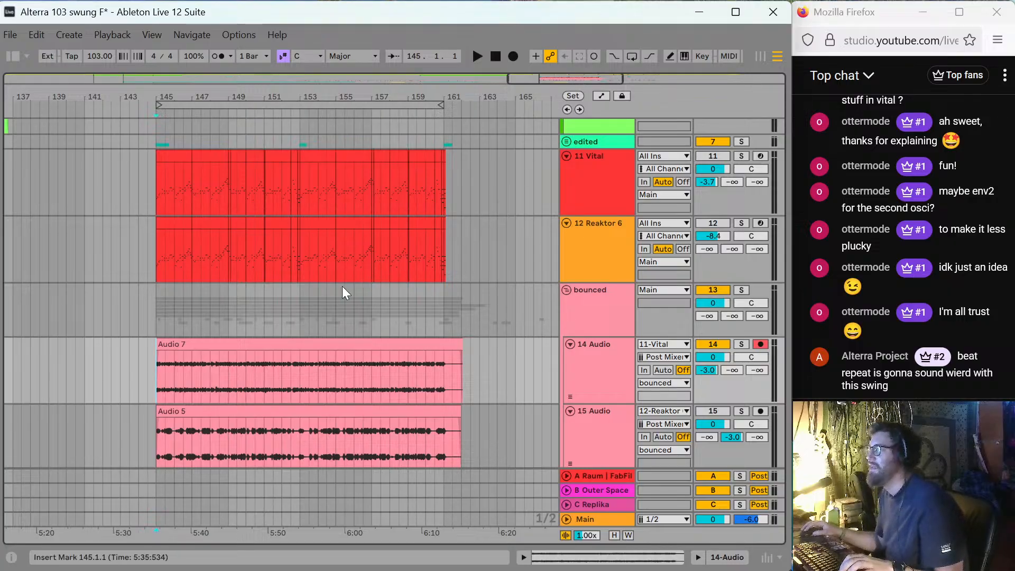
Look over the bounced clips on the lower audio tracks and audition the 14 Audio clip from bar 145.
{"action": "scroll", "coordinate": [198, 361], "scroll_direction": "down", "scroll_amount": 10}
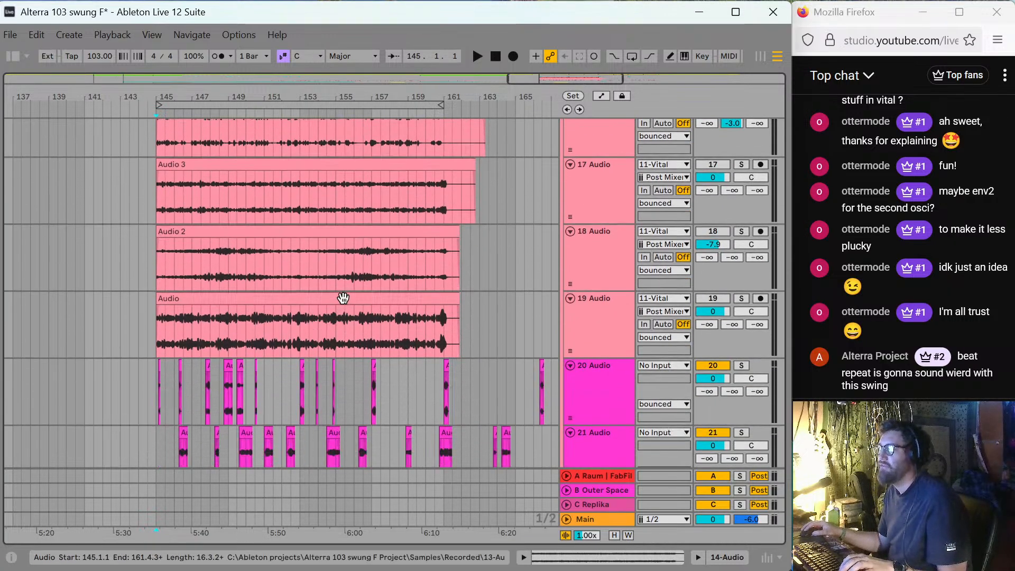
{"action": "scroll", "coordinate": [355, 272], "scroll_direction": "up", "scroll_amount": 1}
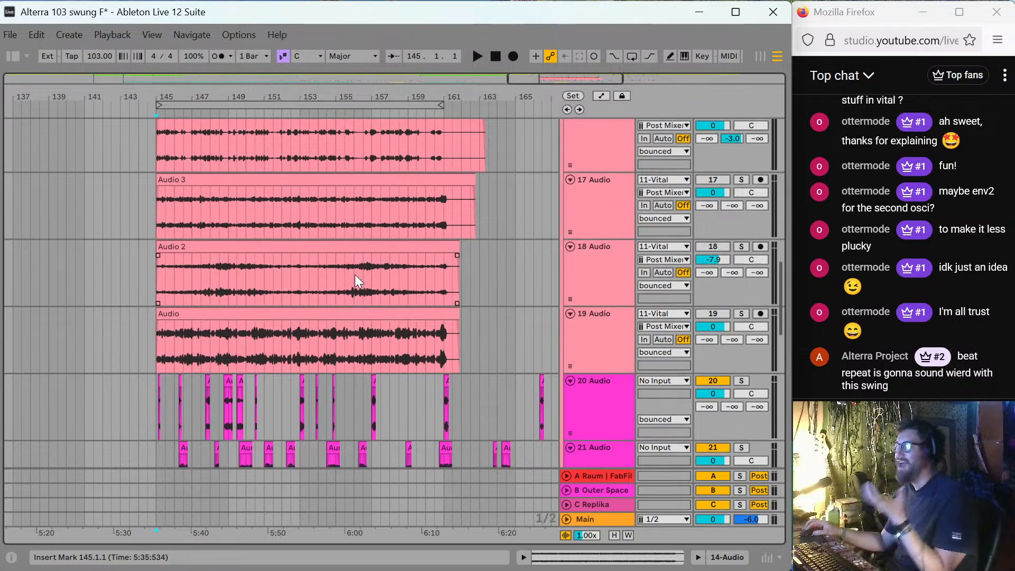
{"action": "left_click", "coordinate": [286, 313]}
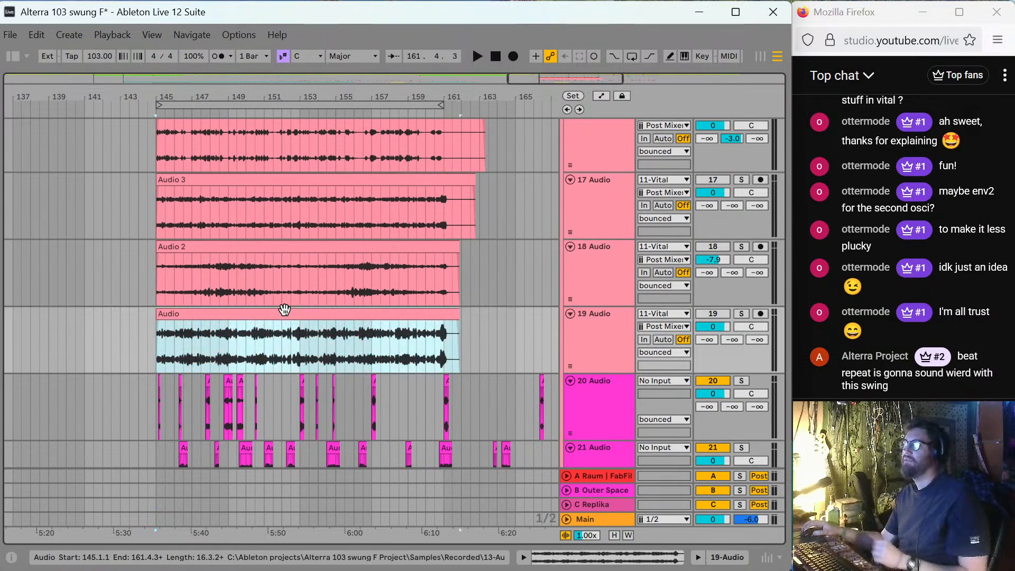
{"action": "scroll", "coordinate": [288, 304], "scroll_direction": "up", "scroll_amount": 4}
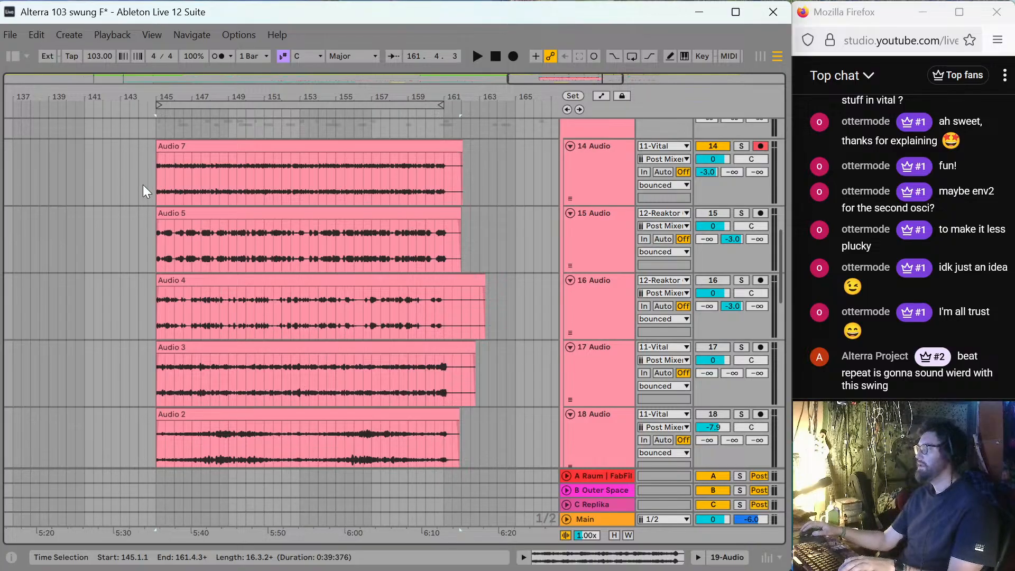
{"action": "left_click", "coordinate": [156, 185]}
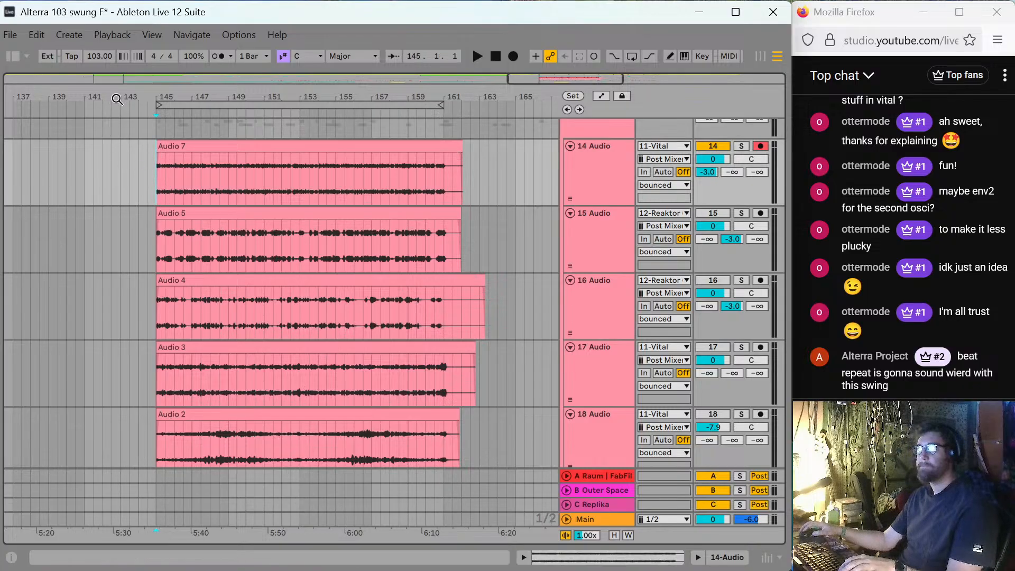
{"action": "key", "text": "space"}
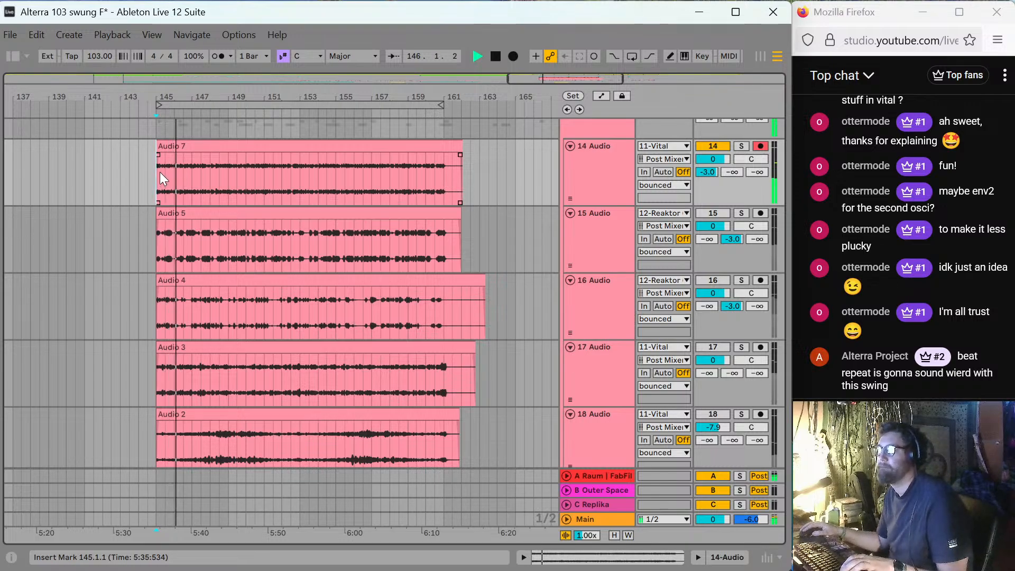
{"action": "key", "text": "space"}
Trim the start of the Audio 7 clip on 14 Audio to 145.3.2 and play it back.
{"action": "key", "text": "plus"}
{"action": "key", "text": "plus"}
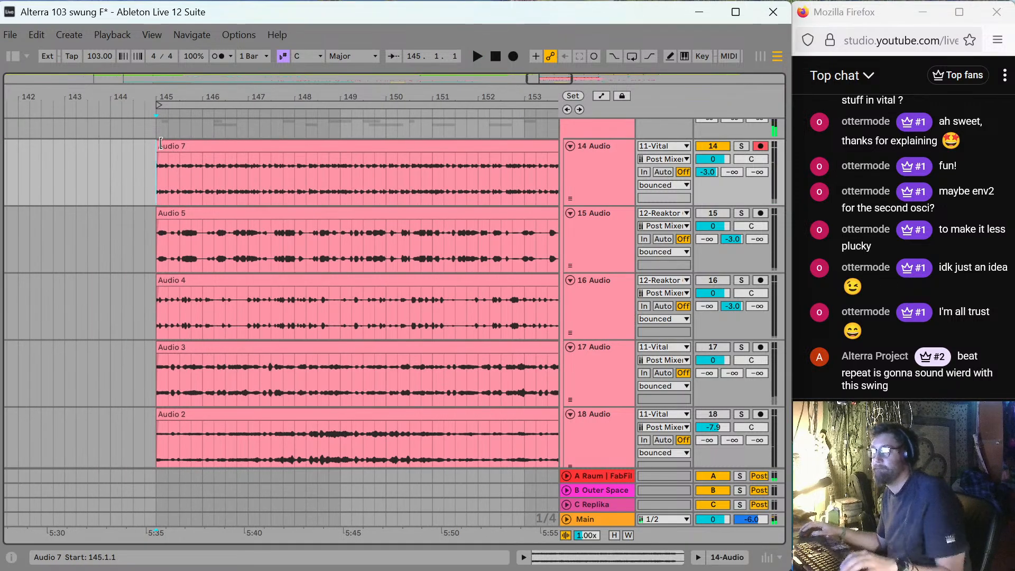
{"action": "left_click_drag", "start_coordinate": [157, 147], "coordinate": [180, 147]}
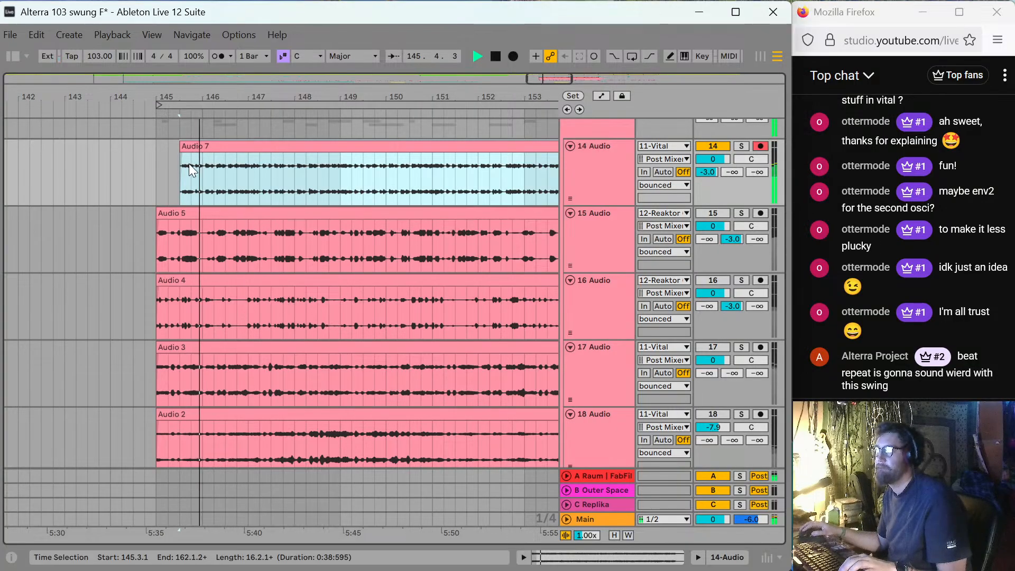
{"action": "key", "text": "space"}
{"action": "key", "text": "plus"}
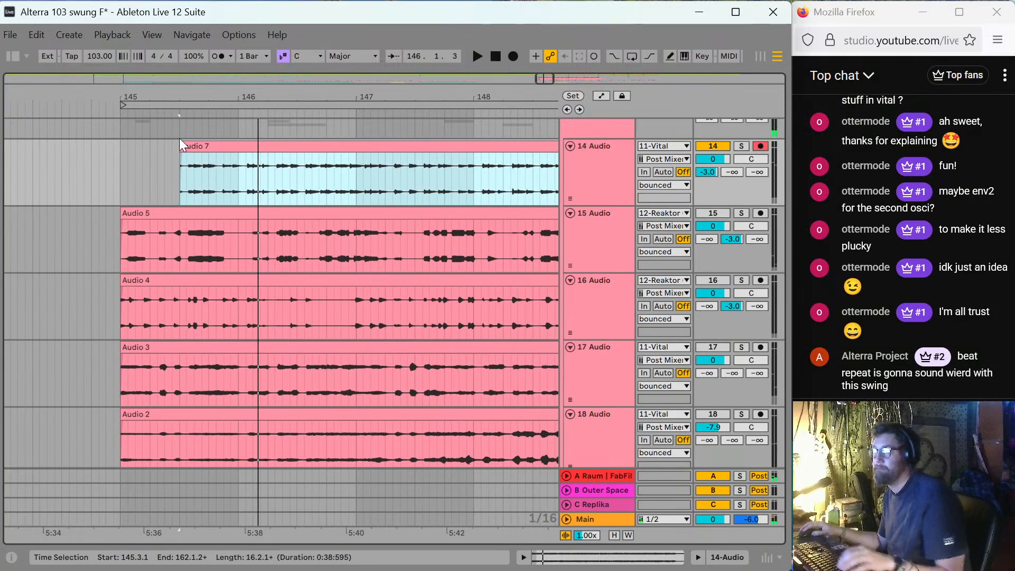
{"action": "left_click_drag", "start_coordinate": [180, 145], "coordinate": [187, 146]}
{"action": "key", "text": "space"}
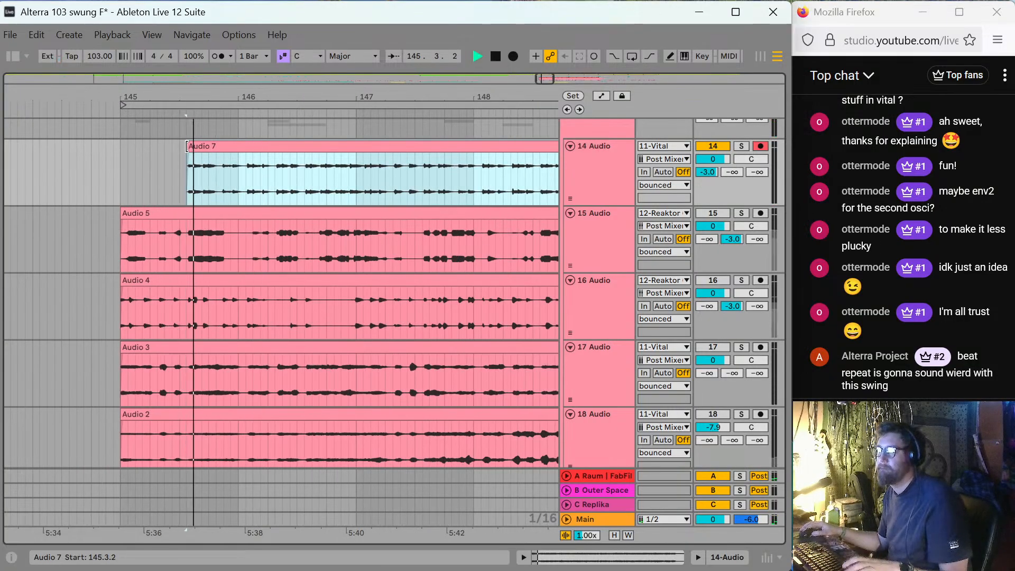
Split the Audio 7 clip at 146.1.3 and trim the start of the remaining part to about 147.3.2.
{"action": "left_click", "coordinate": [252, 179]}
{"action": "key", "text": "ctrl+e"}
{"action": "left_click", "coordinate": [256, 148]}
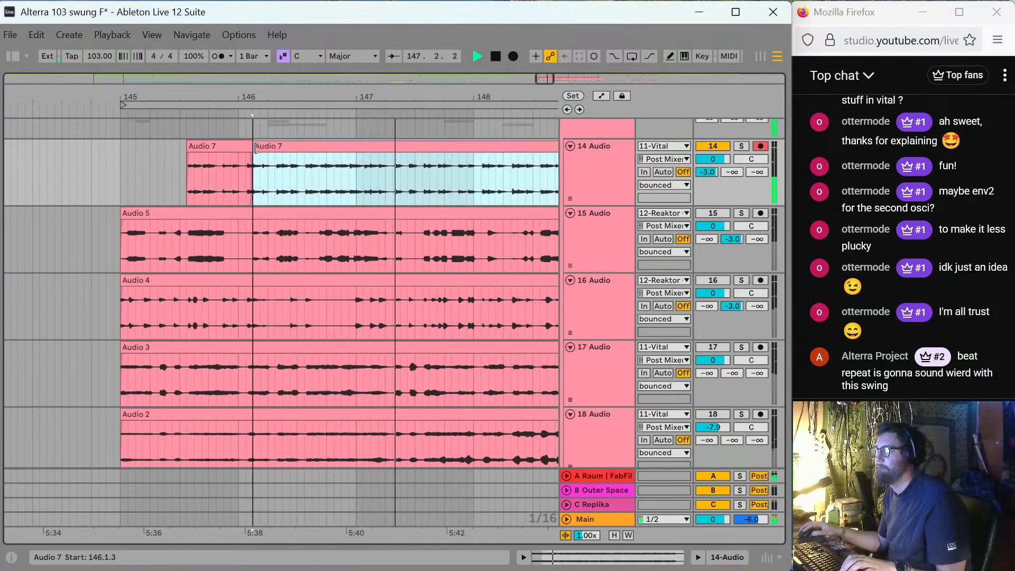
{"action": "left_click_drag", "start_coordinate": [256, 149], "coordinate": [422, 166]}
{"action": "key", "text": "space"}
{"action": "key", "text": "space"}
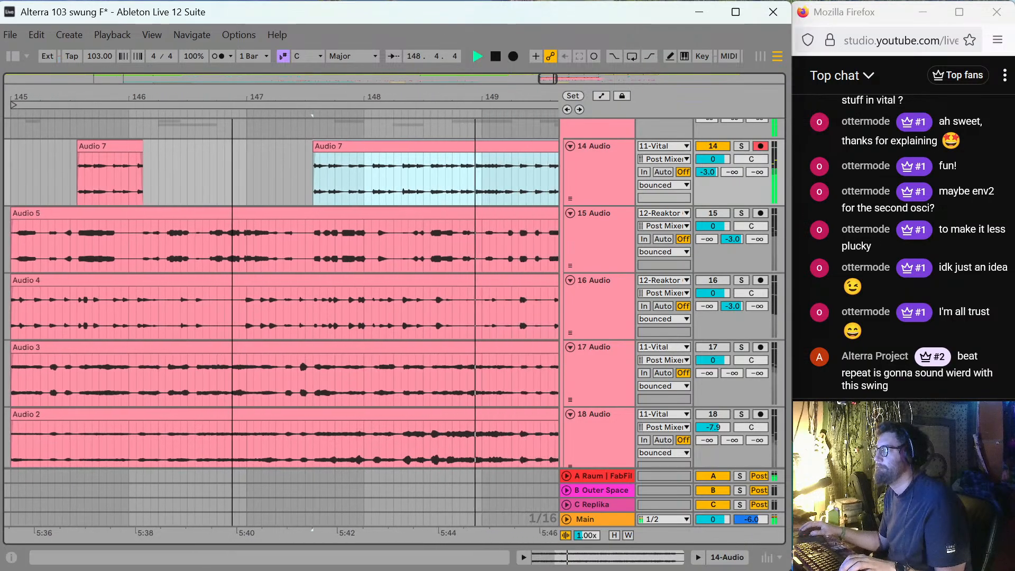
Audition Audio 7 around bar 148, split it at about 148.2.2 and trim the remainder's start to 149.1.1.
{"action": "left_click", "coordinate": [237, 168]}
{"action": "key", "text": "space"}
{"action": "key", "text": "space"}
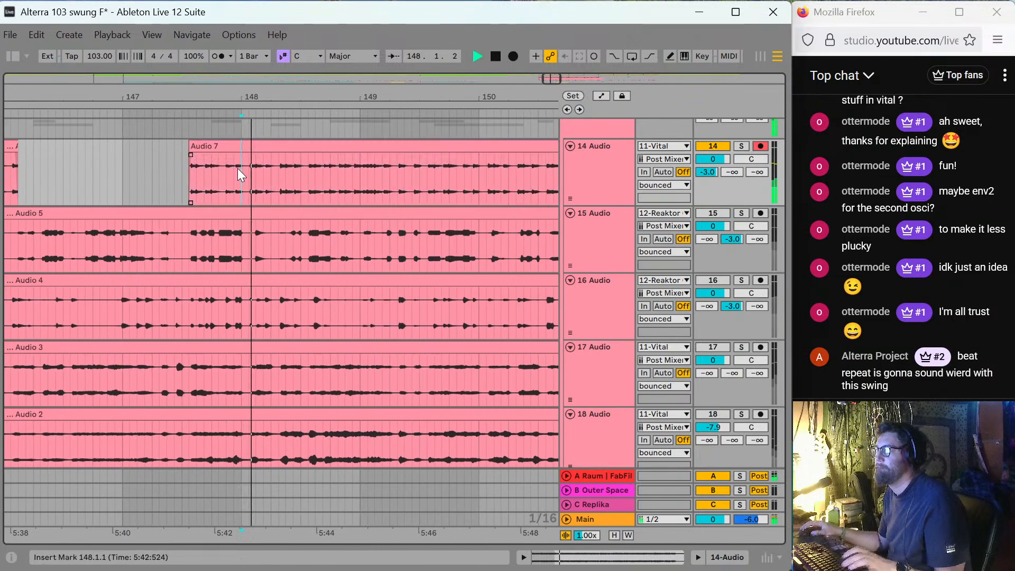
{"action": "left_click", "coordinate": [282, 178]}
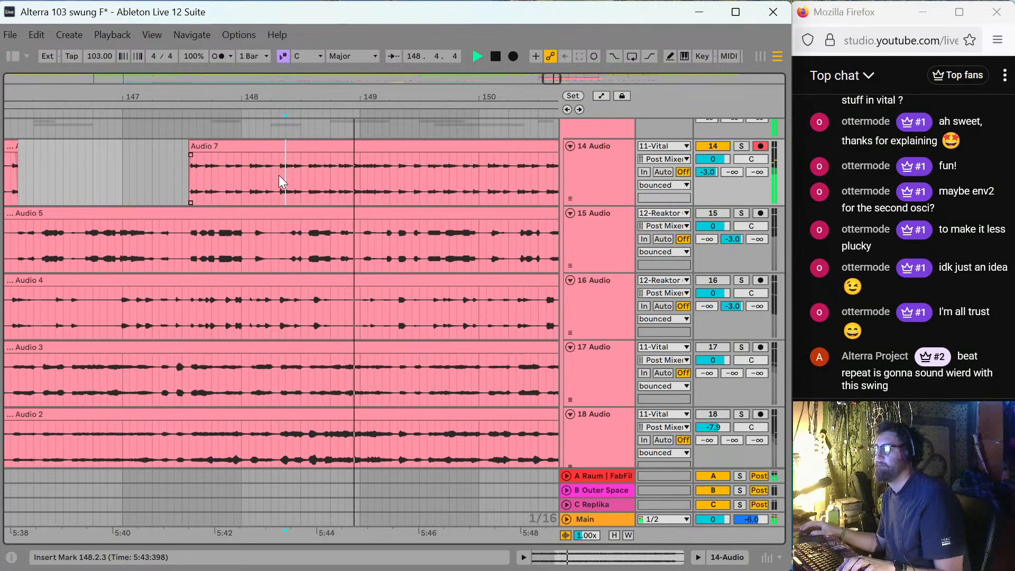
{"action": "left_click", "coordinate": [279, 175]}
{"action": "key", "text": "ctrl+e"}
{"action": "left_click_drag", "start_coordinate": [279, 154], "coordinate": [360, 154]}
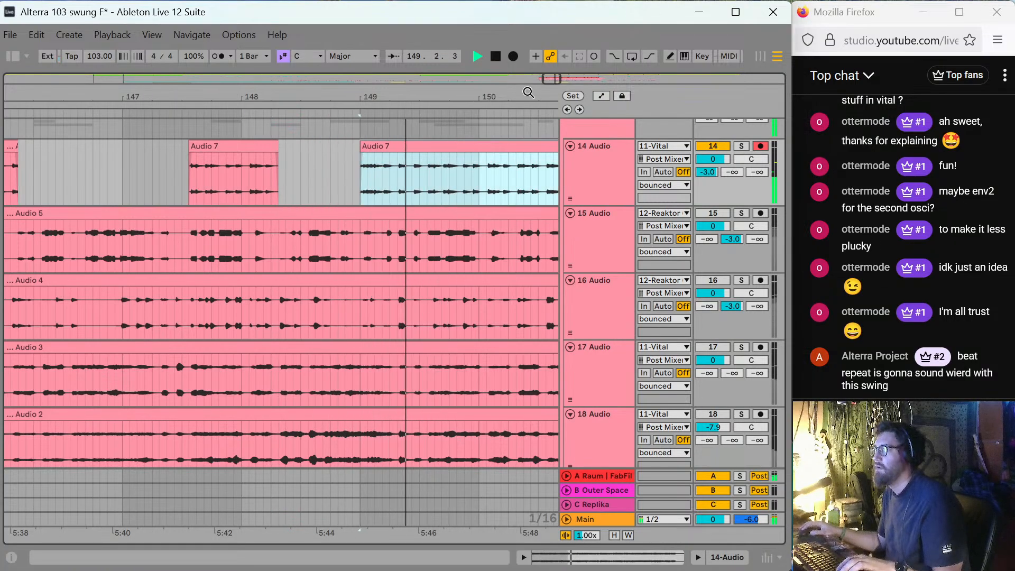
Split the Audio 7 clip at 149.1.4, trim the remainder's start to 150.1.2 and play it back.
{"action": "key", "text": "space"}
{"action": "key", "text": "space"}
{"action": "left_click_drag", "start_coordinate": [551, 79], "coordinate": [557, 80]}
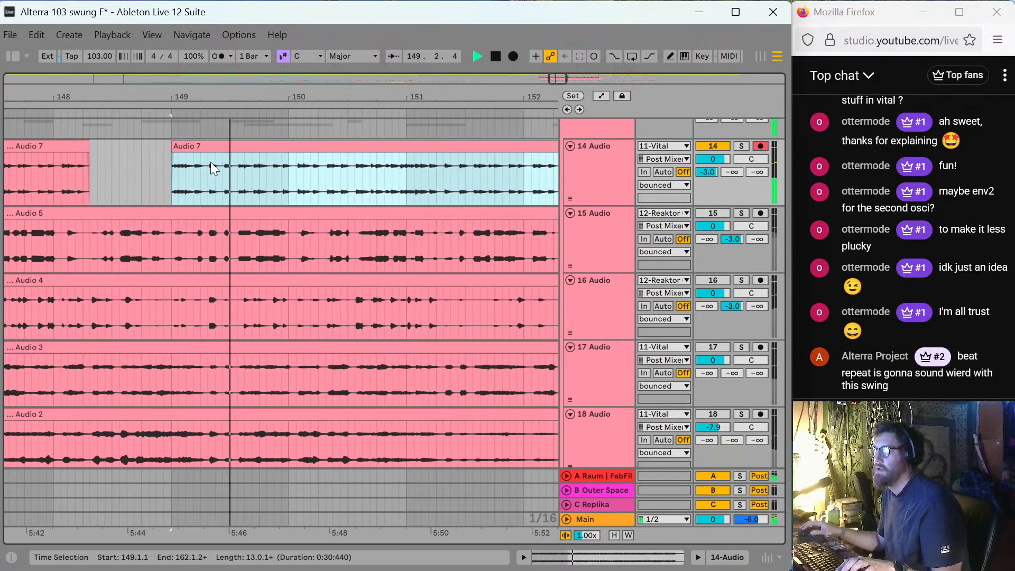
{"action": "left_click", "coordinate": [192, 177]}
{"action": "key", "text": "ctrl+e"}
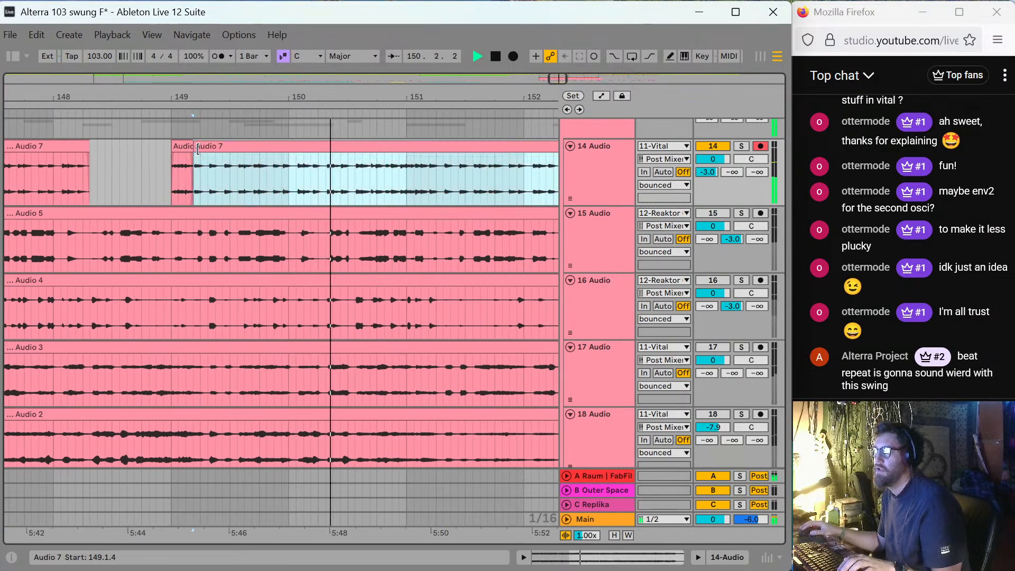
{"action": "left_click_drag", "start_coordinate": [198, 150], "coordinate": [296, 168]}
{"action": "key", "text": "space"}
{"action": "key", "text": "space"}
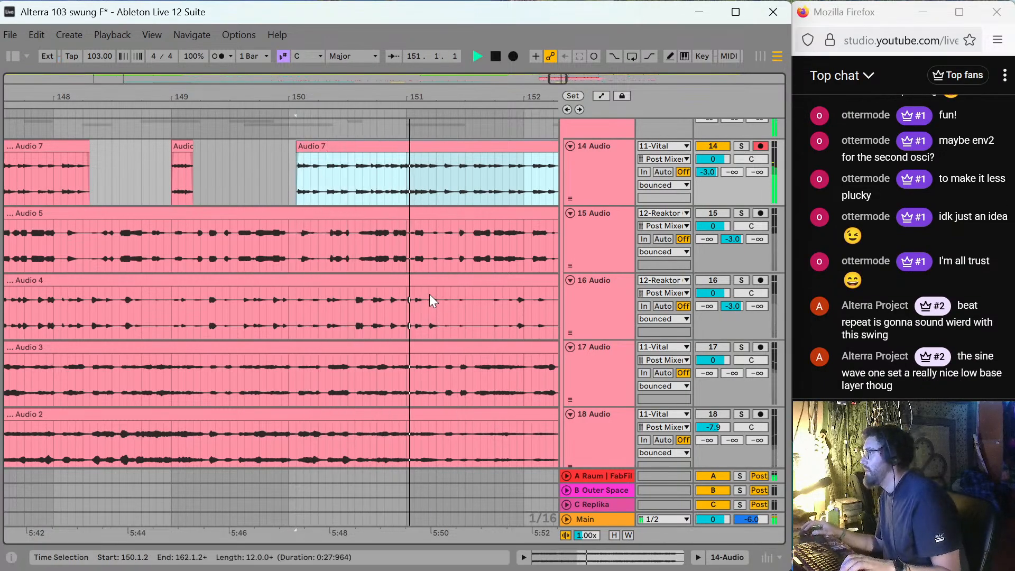
Play from 150.1.1, split the Audio 7 clip at 150.2.2 and trim the remainder's start to 151.1.1.
{"action": "key", "text": "space"}
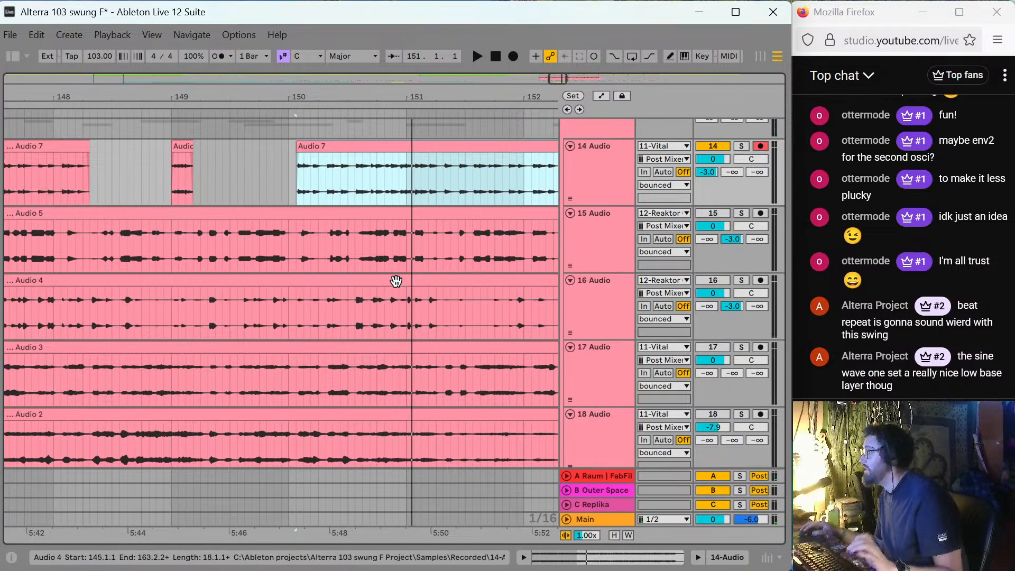
{"action": "left_click", "coordinate": [290, 167]}
{"action": "key", "text": "space"}
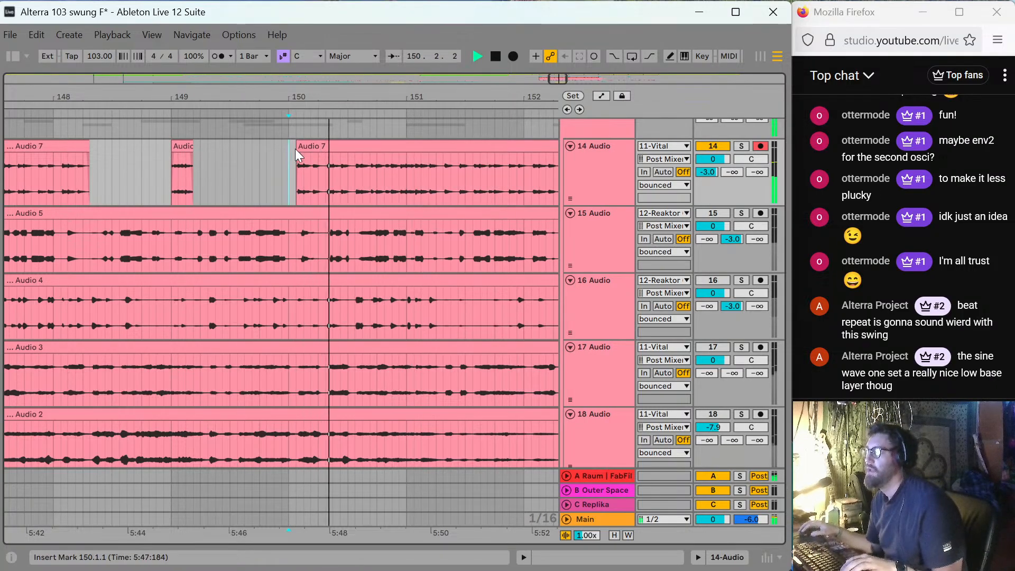
{"action": "left_click", "coordinate": [324, 166]}
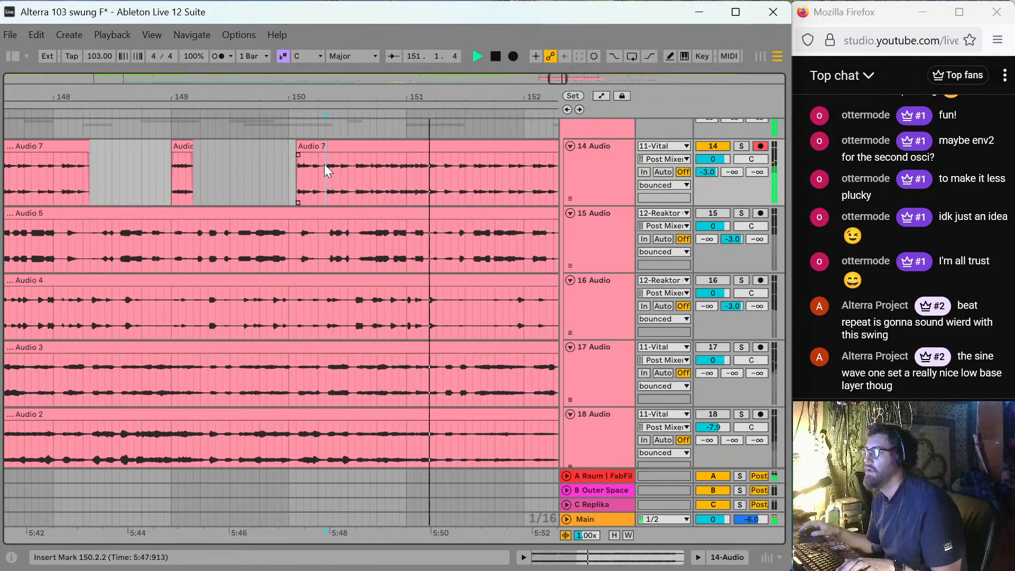
{"action": "key", "text": "ctrl+e"}
{"action": "left_click_drag", "start_coordinate": [325, 158], "coordinate": [406, 153]}
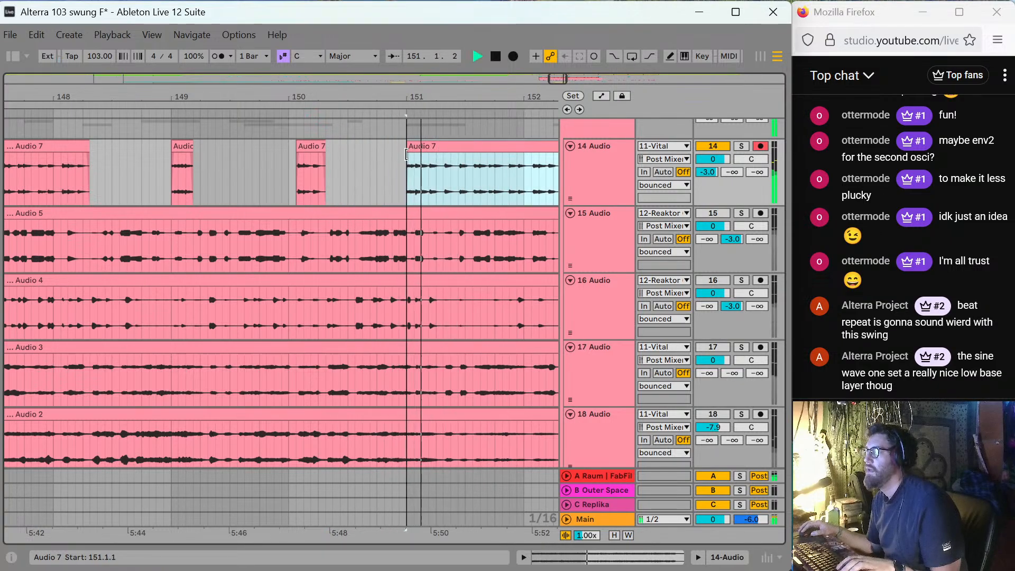
Split the Audio 7 clip on 14 Audio at 151.1.3.
{"action": "left_click", "coordinate": [423, 174]}
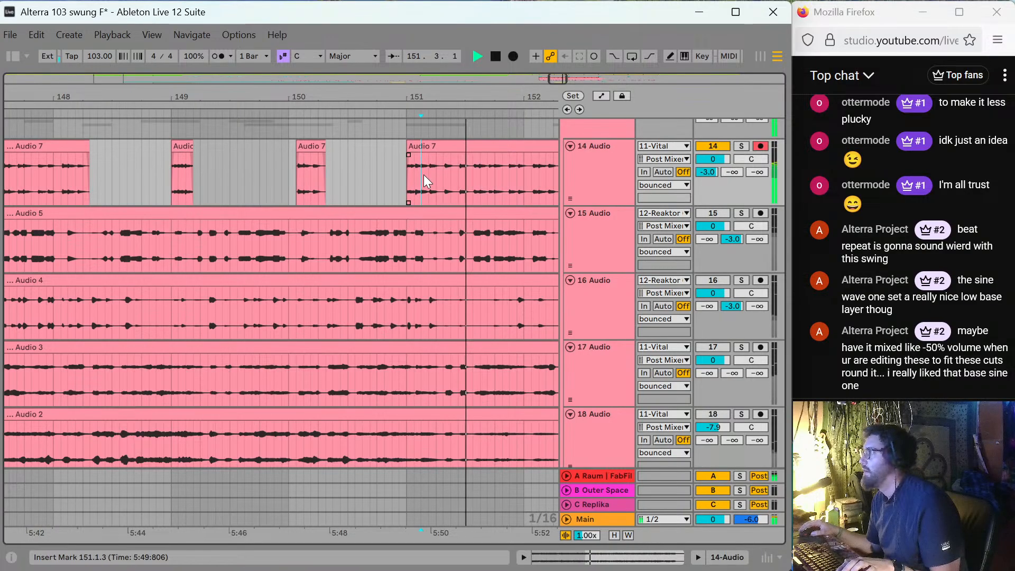
{"action": "key", "text": "ctrl+e"}
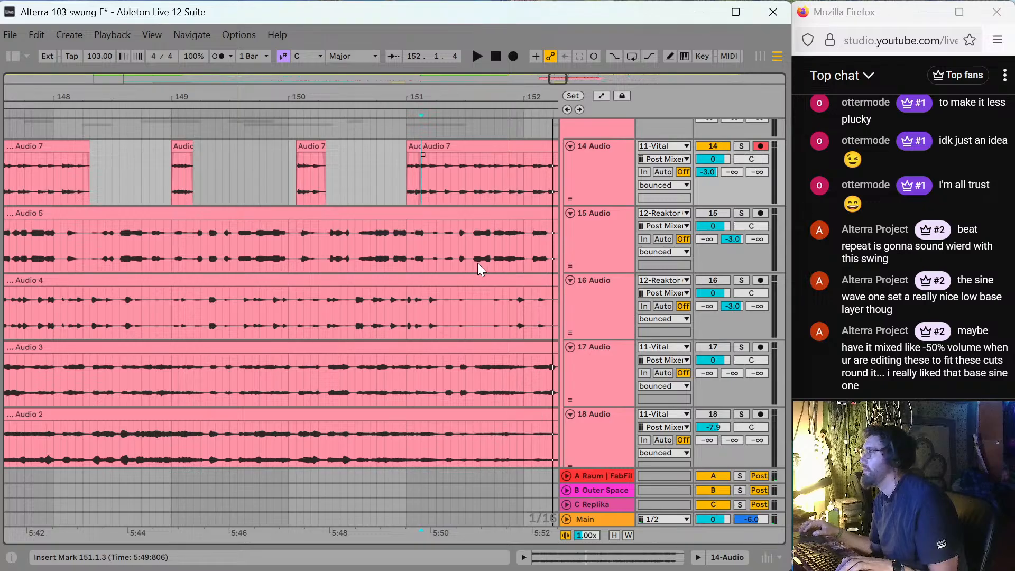
Activate the 19 Audio track, lower its volume to -11.3 dB and play the mix.
{"action": "scroll", "coordinate": [477, 262], "scroll_direction": "down", "scroll_amount": 5}
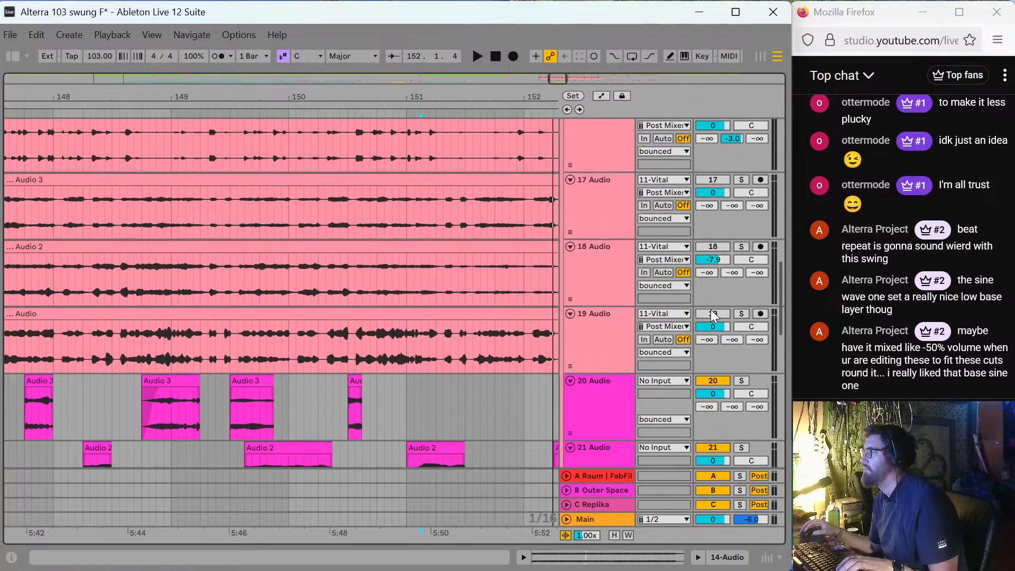
{"action": "left_click", "coordinate": [711, 311]}
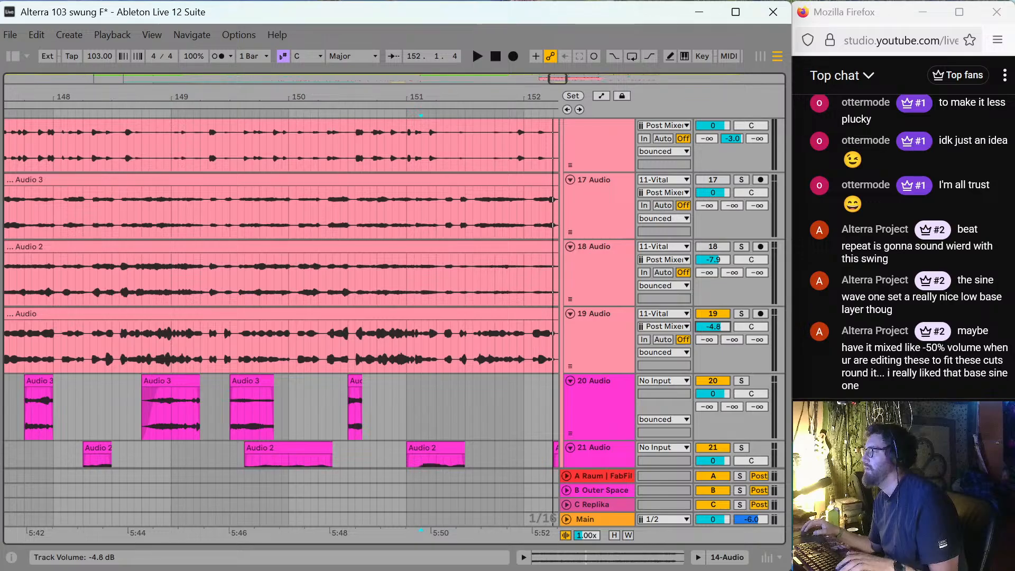
{"action": "left_click_drag", "start_coordinate": [713, 327], "coordinate": [713, 337]}
{"action": "key", "text": "space"}
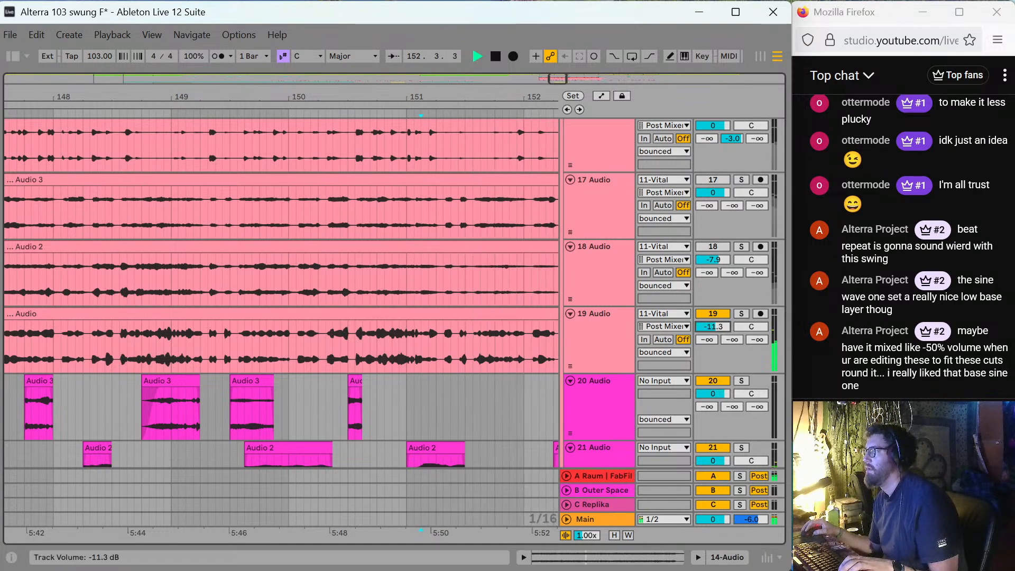
Play from bar 151 and trim the start of the last Audio 7 part to 151.3.2.
{"action": "scroll", "coordinate": [452, 262], "scroll_direction": "up", "scroll_amount": 5}
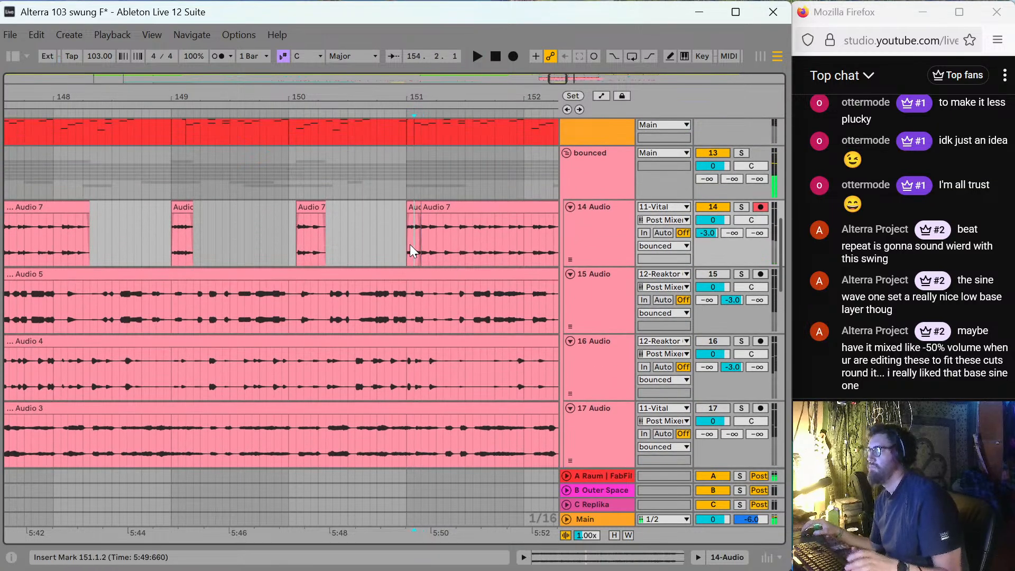
{"action": "key", "text": "space"}
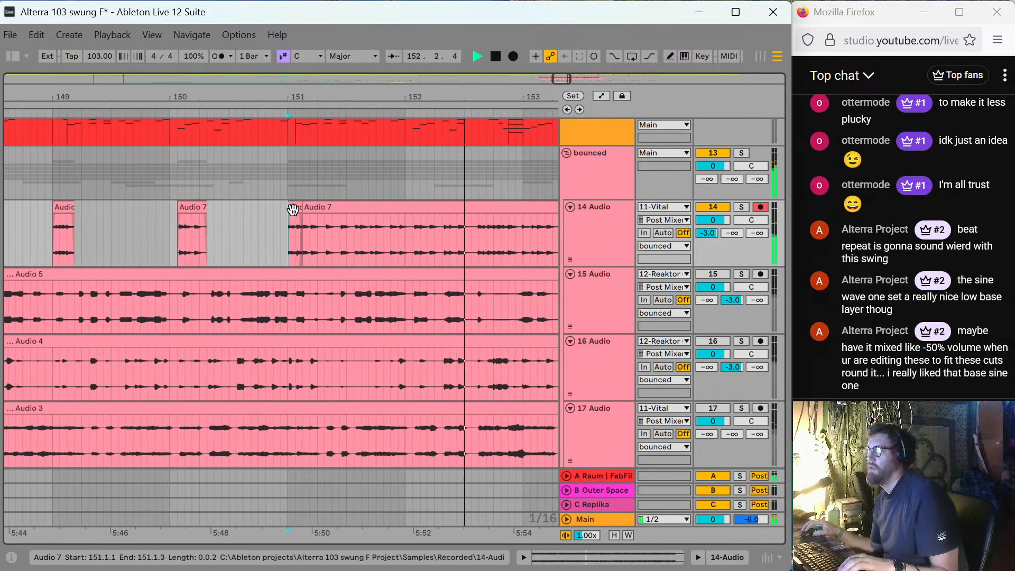
{"action": "left_click_drag", "start_coordinate": [303, 216], "coordinate": [355, 216]}
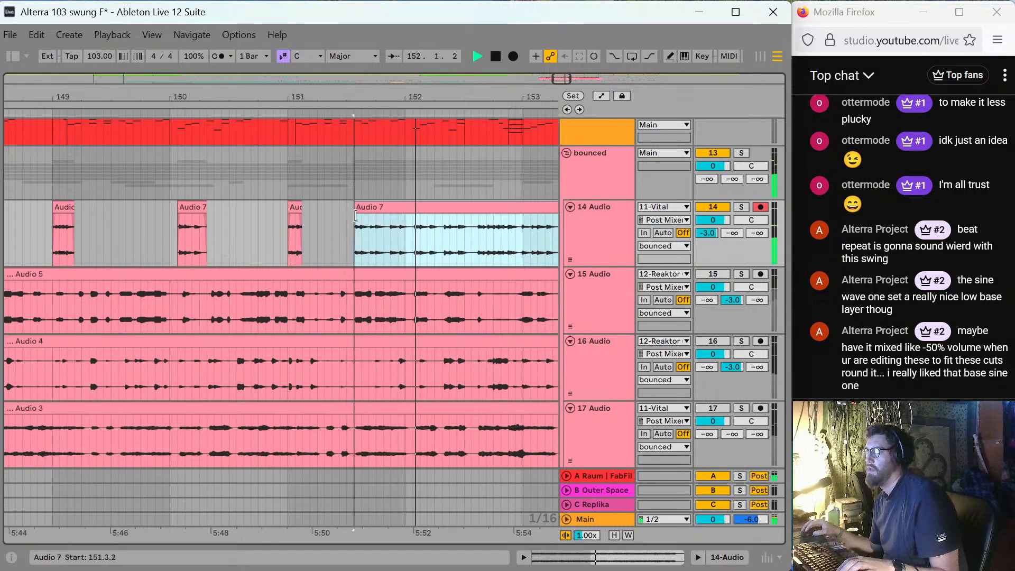
Split the Audio 7 clip on 14 Audio at 151.4.3 and trim the remainder's start to 152.3.4.
{"action": "left_click", "coordinate": [391, 237]}
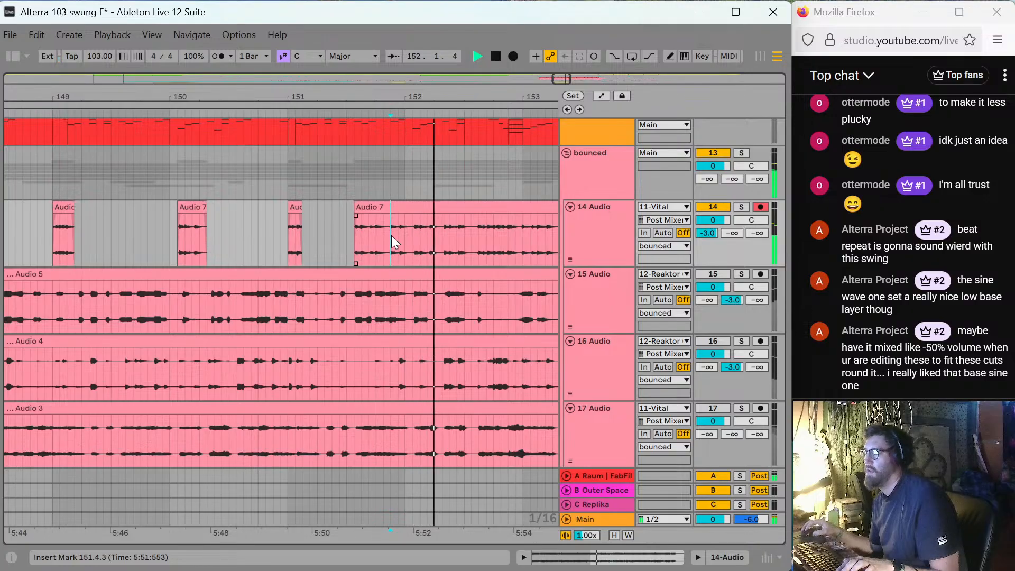
{"action": "key", "text": "ctrl+e"}
{"action": "left_click_drag", "start_coordinate": [392, 214], "coordinate": [486, 214]}
{"action": "key", "text": "space"}
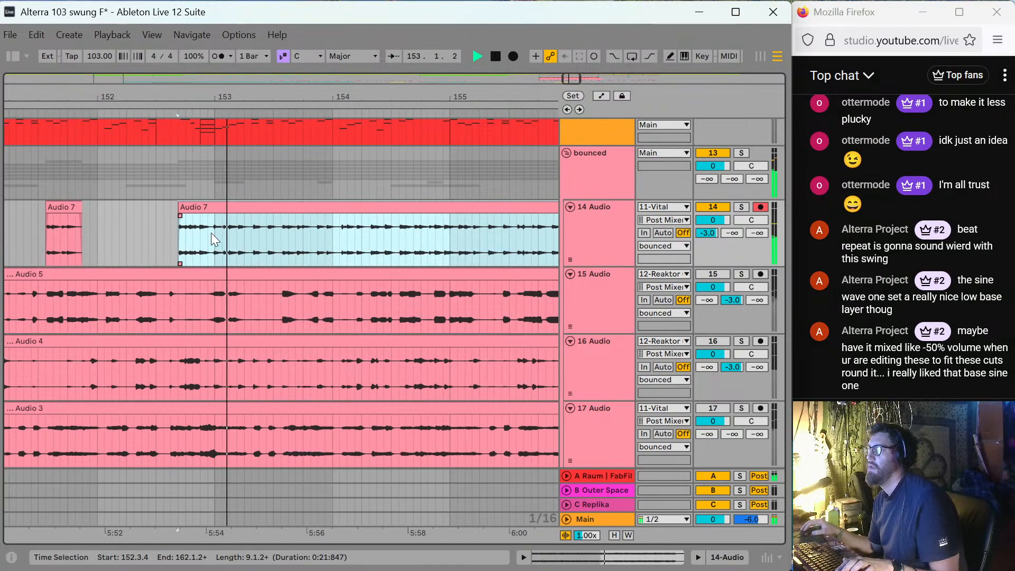
Split the Audio 7 clip at bar 153 and trim the remainder's start to 153.3.2.
{"action": "left_click", "coordinate": [212, 233]}
{"action": "key", "text": "ctrl+e"}
{"action": "left_click_drag", "start_coordinate": [215, 208], "coordinate": [286, 225]}
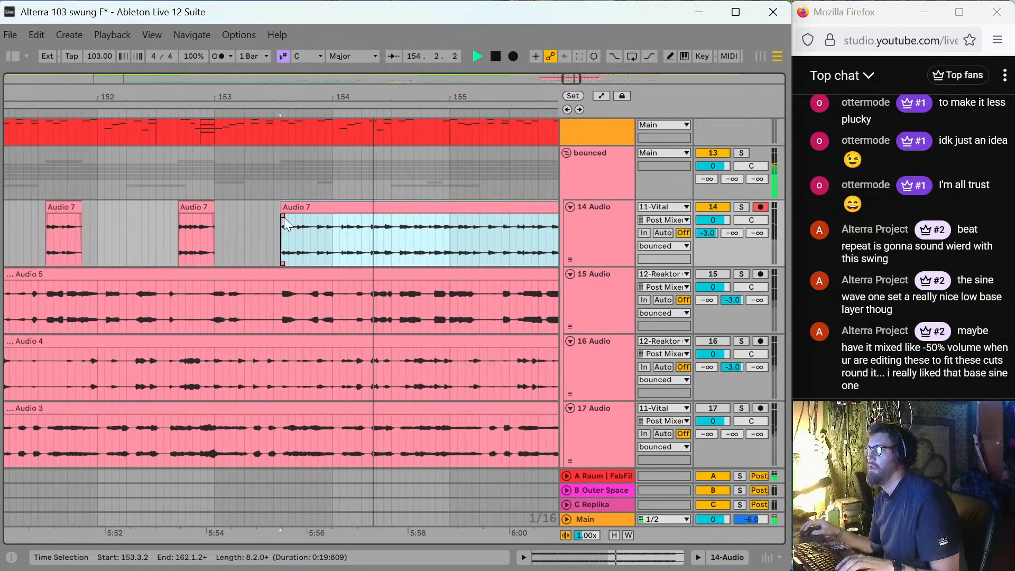
Split the Audio 7 clip just after the beginning of bar 154 and trim the remainder's start to 155.3.2.
{"action": "left_click", "coordinate": [338, 233]}
{"action": "key", "text": "ctrl+e"}
{"action": "left_click_drag", "start_coordinate": [340, 207], "coordinate": [465, 206]}
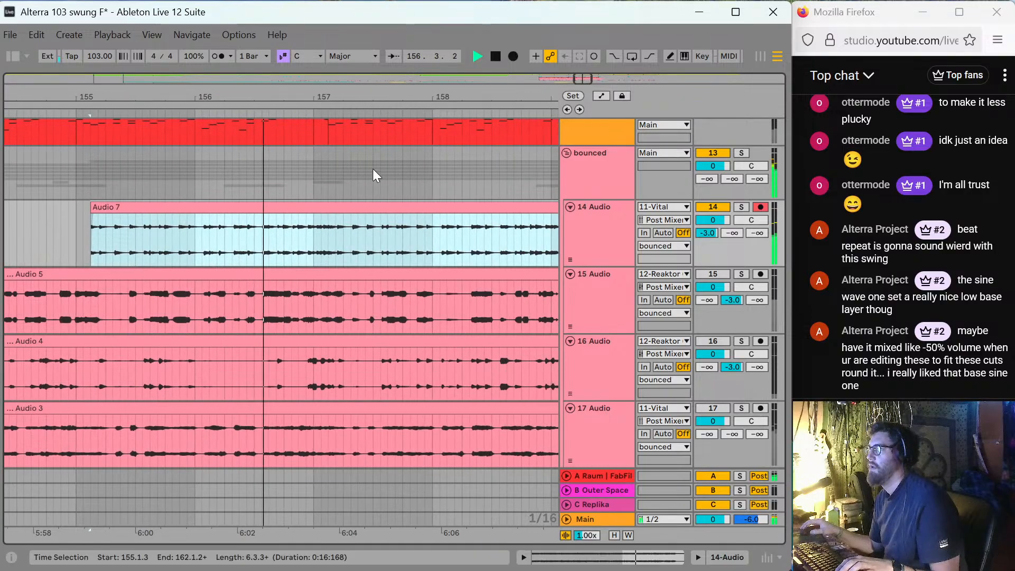
{"action": "left_click_drag", "start_coordinate": [97, 205], "coordinate": [143, 207]}
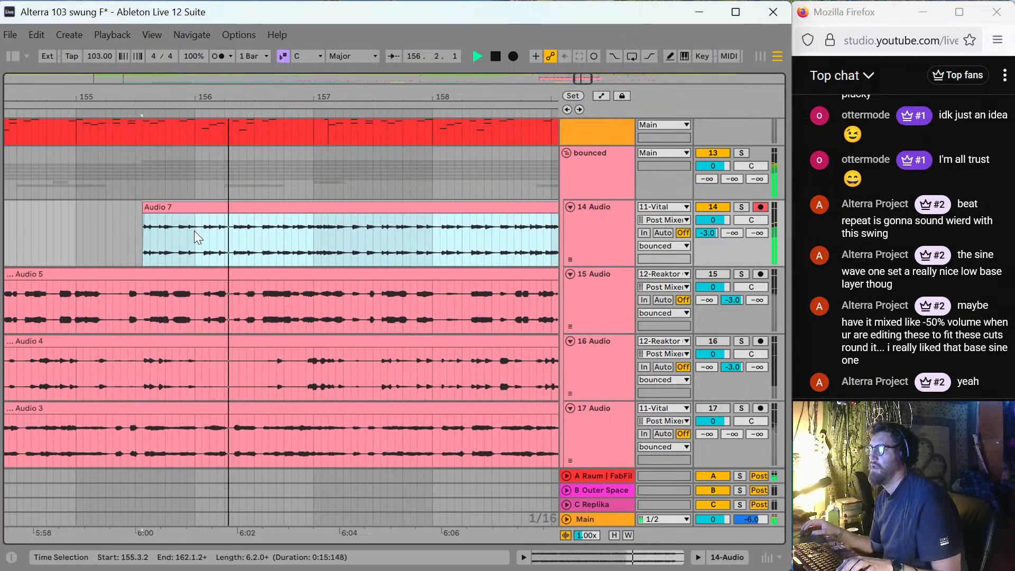
Split the Audio 7 clip at 156.1.2 and trim the remainder's start to the last beat of bar 157.
{"action": "left_click", "coordinate": [202, 238]}
{"action": "key", "text": "ctrl+e"}
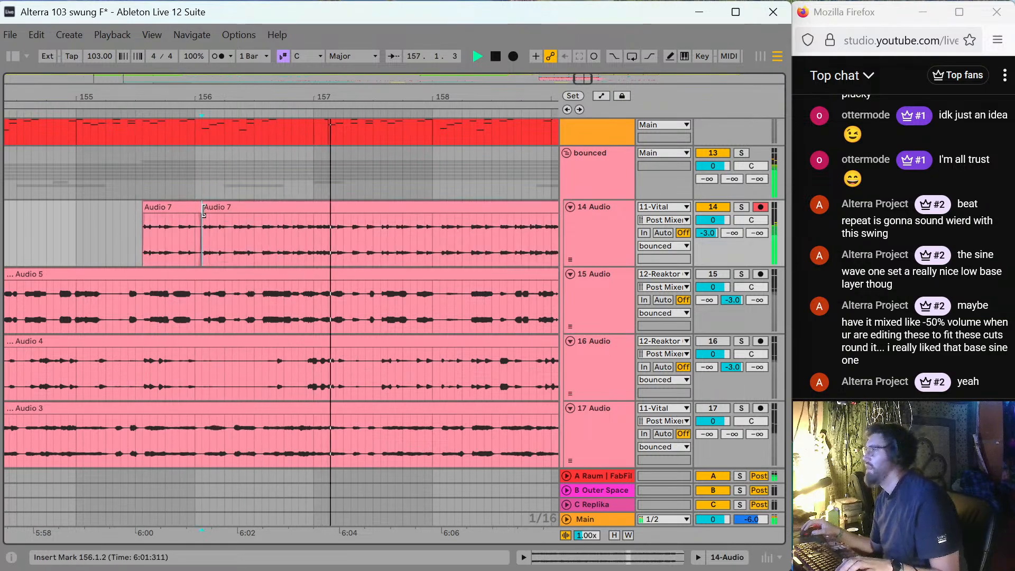
{"action": "left_click_drag", "start_coordinate": [203, 202], "coordinate": [403, 228]}
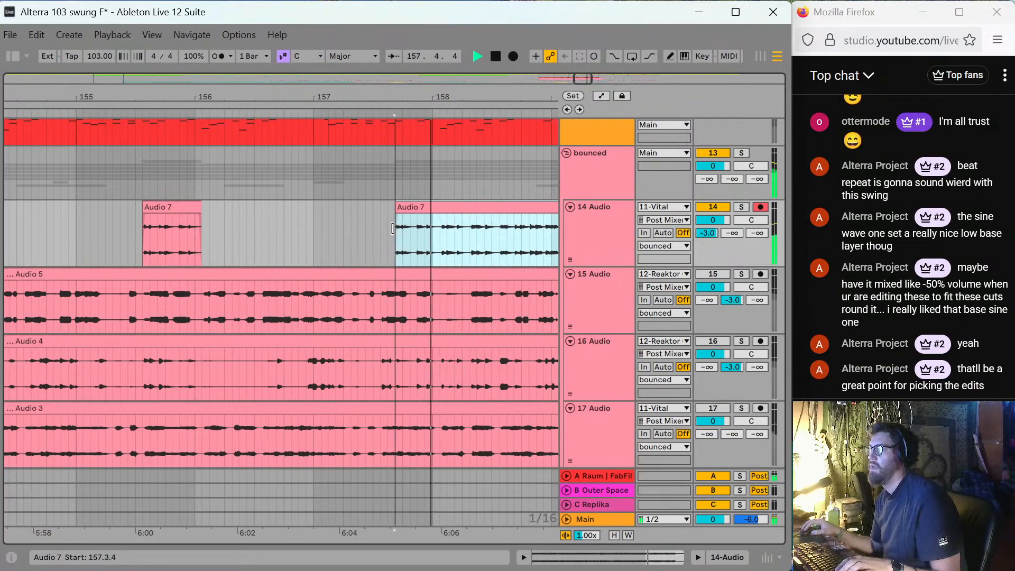
Split the Audio 7 clip at 158.1.2 and trim the remainder's start to 158.2.2.
{"action": "left_click", "coordinate": [439, 237]}
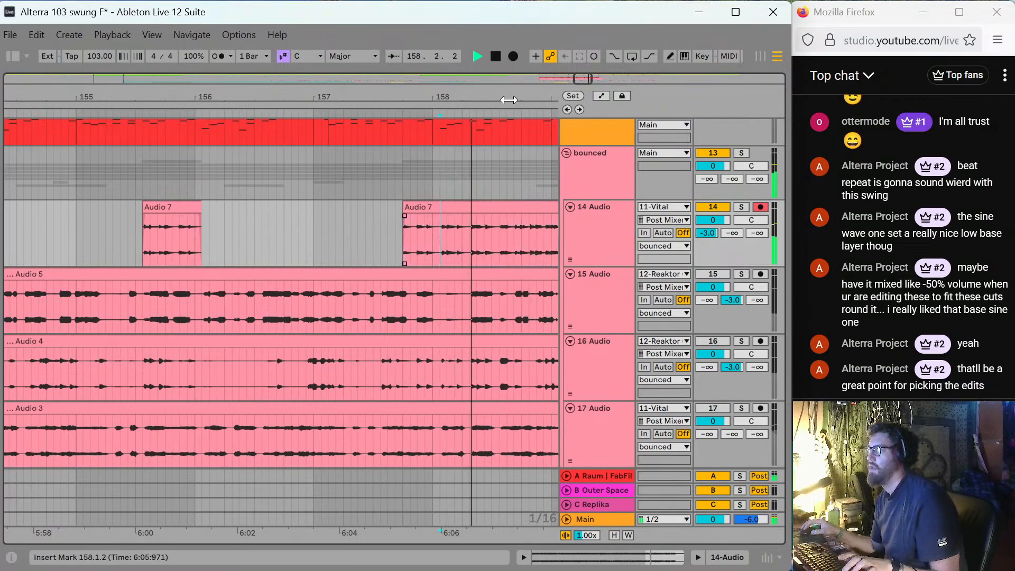
{"action": "left_click_drag", "start_coordinate": [577, 82], "coordinate": [586, 83]}
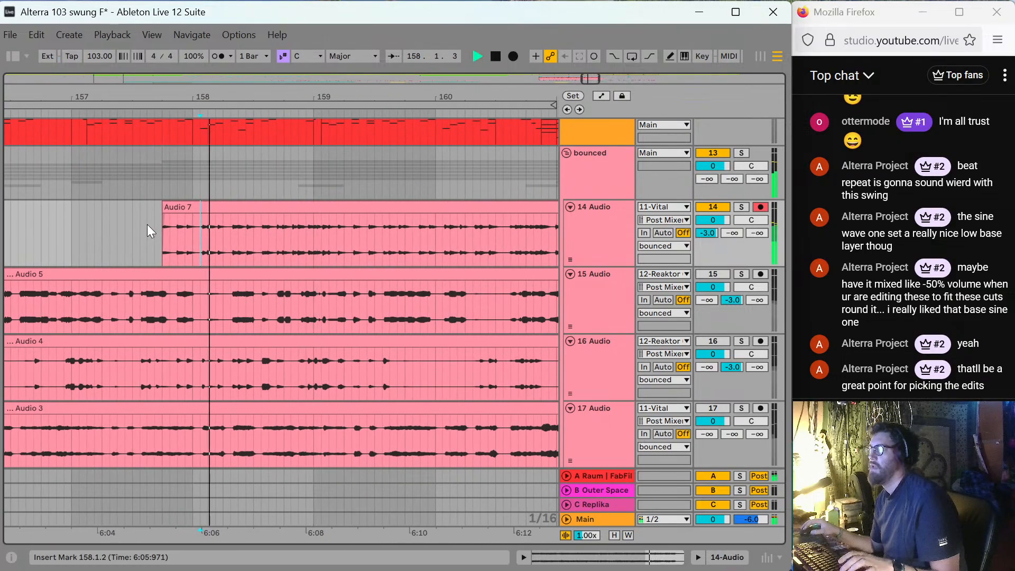
{"action": "key", "text": "ctrl+e"}
{"action": "left_click_drag", "start_coordinate": [203, 207], "coordinate": [230, 210]}
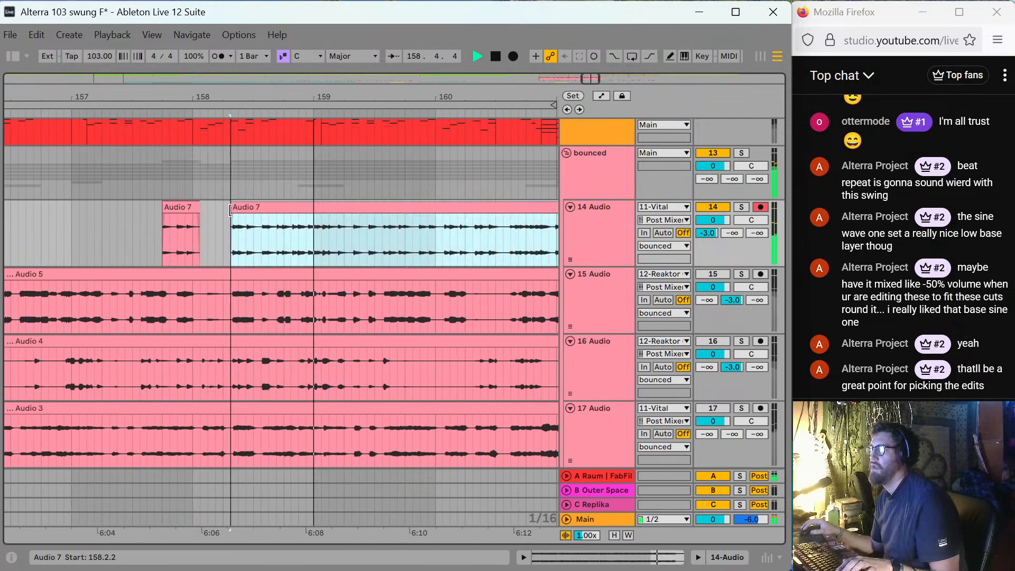
Play from 158.3.2, split the Audio 7 clip at 159.1.1 and trim the remainder's start into the last beat of bar 159.
{"action": "left_click", "coordinate": [259, 227]}
{"action": "key", "text": "space"}
{"action": "key", "text": "space"}
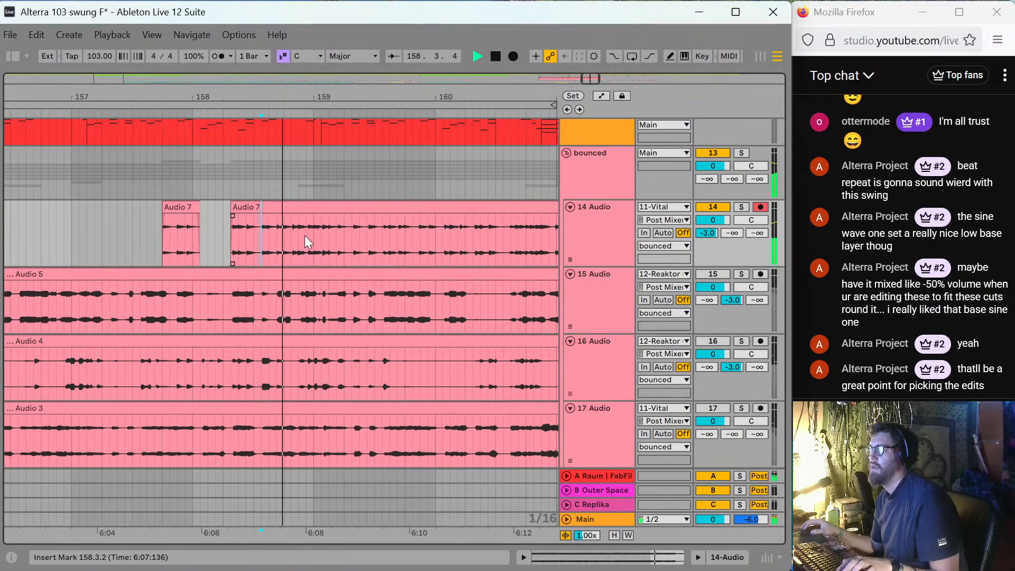
{"action": "key", "text": "space"}
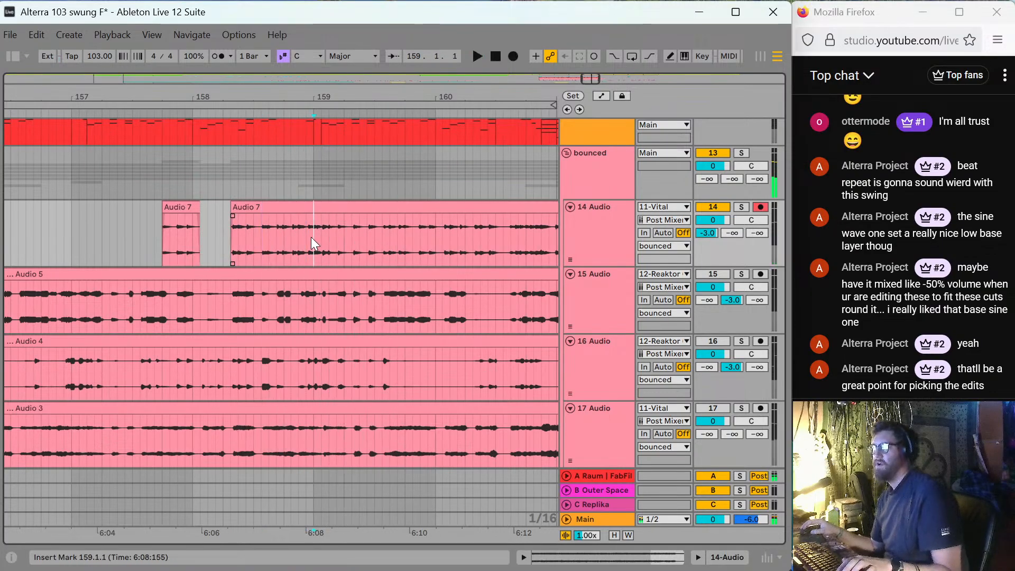
{"action": "left_click", "coordinate": [312, 237]}
{"action": "key", "text": "ctrl+e"}
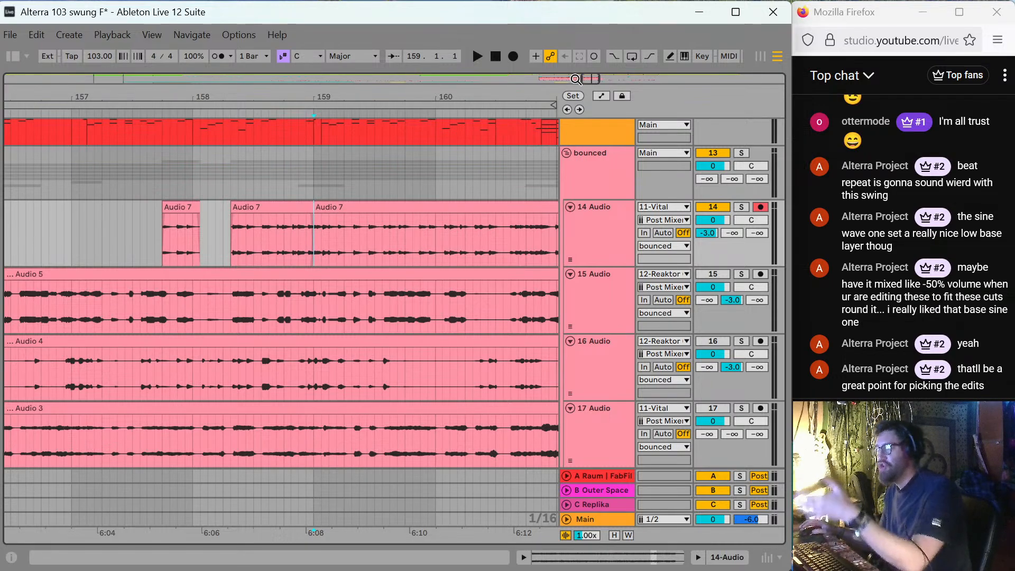
{"action": "key", "text": "space"}
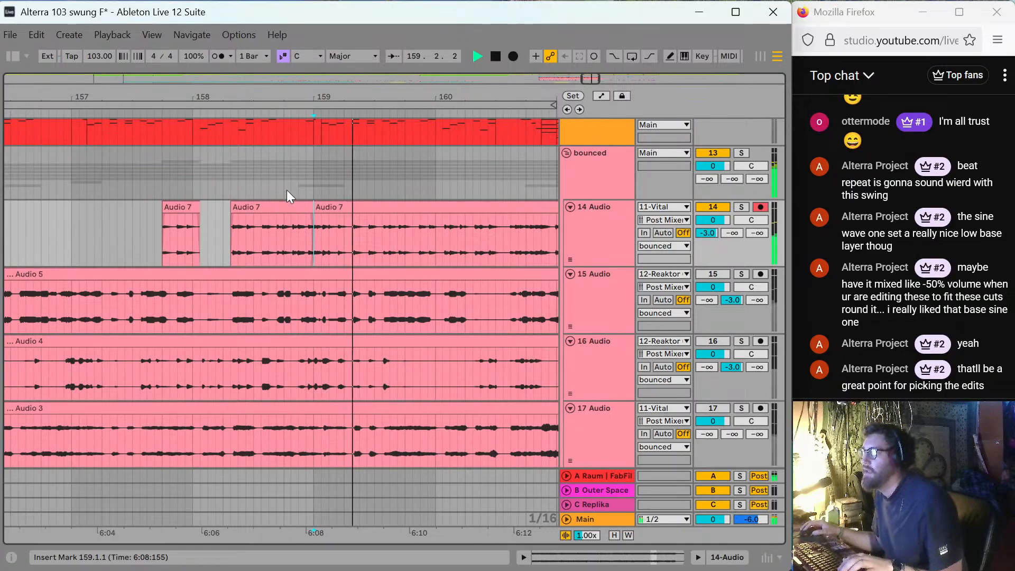
{"action": "left_click_drag", "start_coordinate": [313, 209], "coordinate": [416, 217]}
Split the last Audio 7 part on 14 Audio at 160.3.2.
{"action": "left_click", "coordinate": [478, 249]}
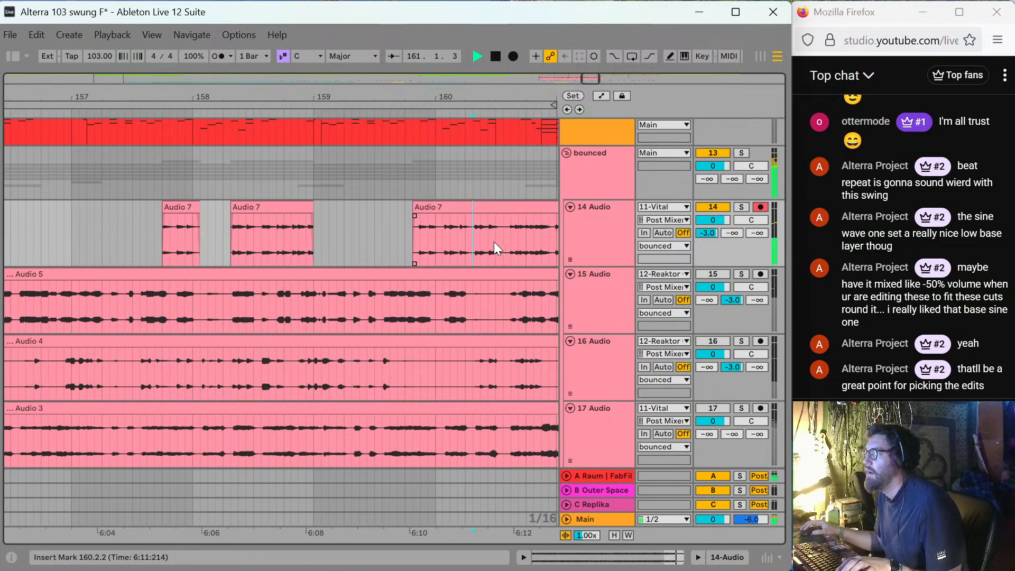
{"action": "left_click", "coordinate": [500, 242]}
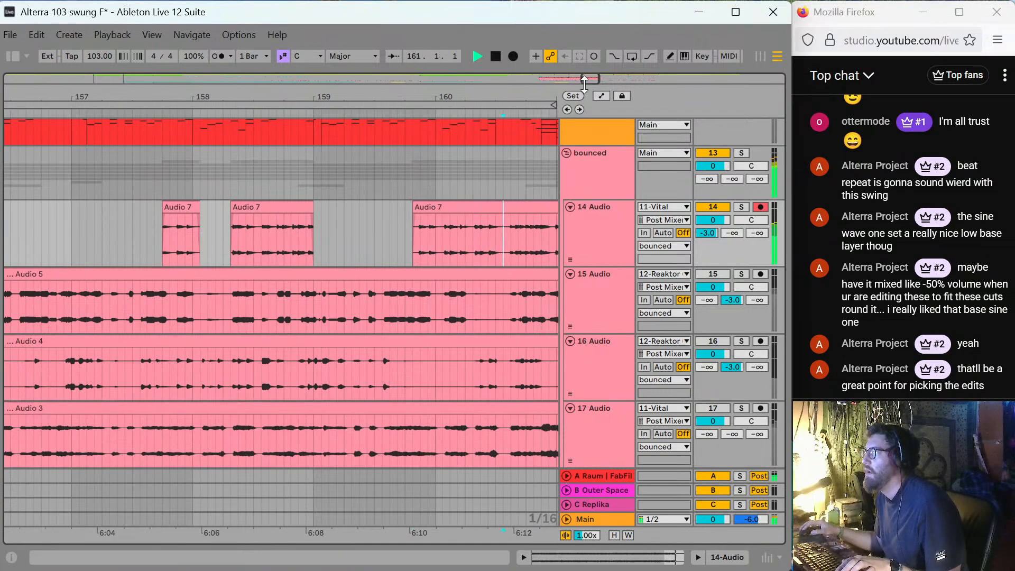
{"action": "left_click_drag", "start_coordinate": [591, 79], "coordinate": [601, 79]}
{"action": "key", "text": "ctrl+e"}
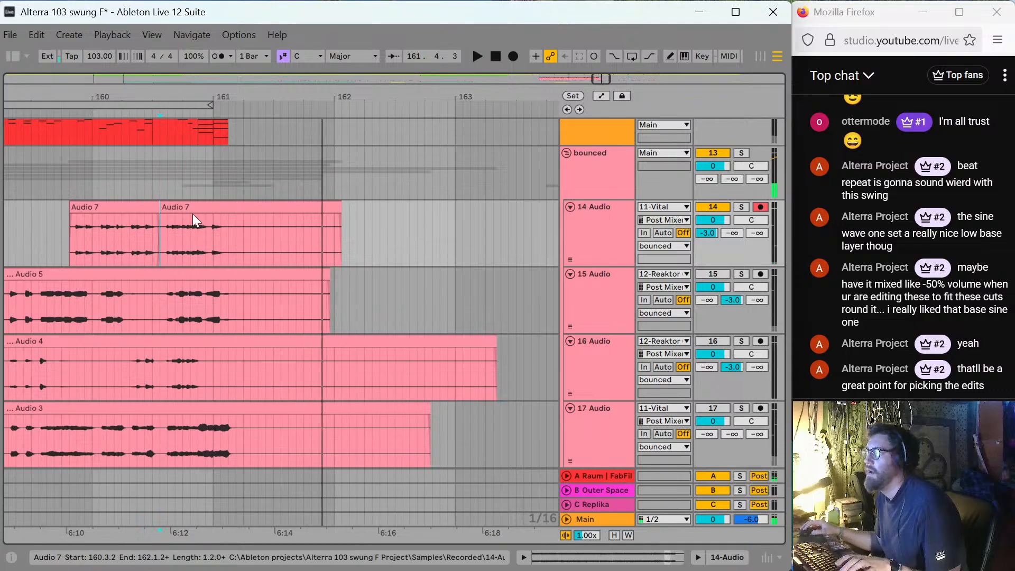
Shorten the final Audio 7 part, shift its start into the second beat of bar 161 and play from 161.1.1.
{"action": "key", "text": "space"}
{"action": "key", "text": "space"}
{"action": "left_click_drag", "start_coordinate": [162, 208], "coordinate": [296, 212]}
{"action": "key", "text": "space"}
{"action": "key", "text": "space"}
{"action": "left_click", "coordinate": [212, 235]}
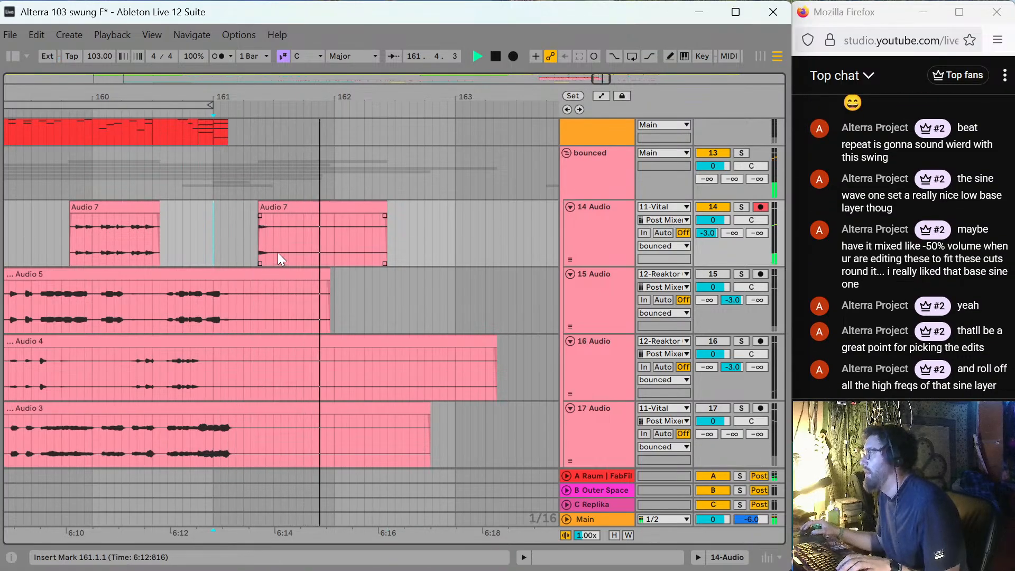
{"action": "left_click", "coordinate": [125, 205]}
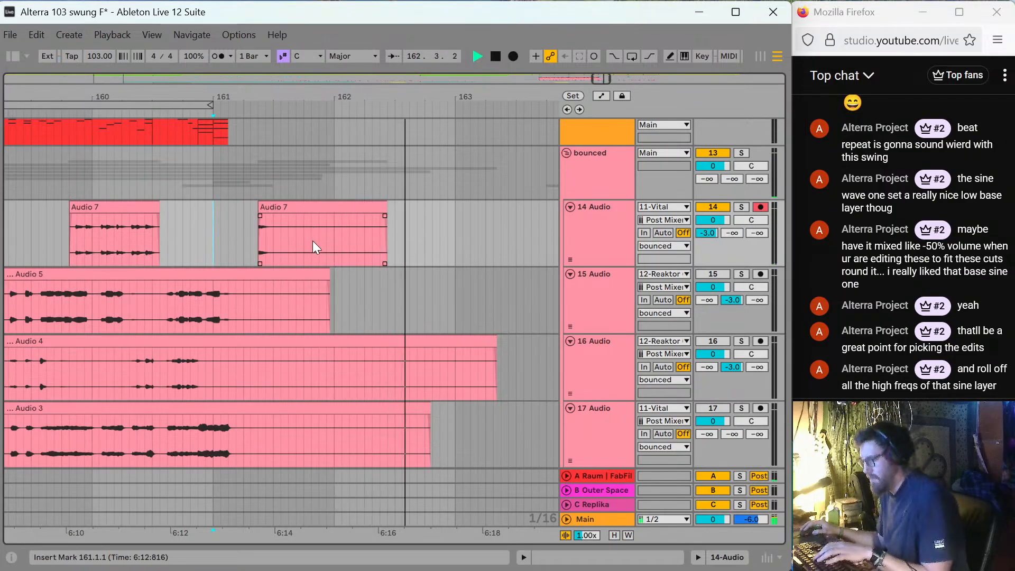
Select 161.1.1 to 162.1.1 on 14 Audio and duplicate that one-bar section three times.
{"action": "key", "text": "minus"}
{"action": "key", "text": "minus"}
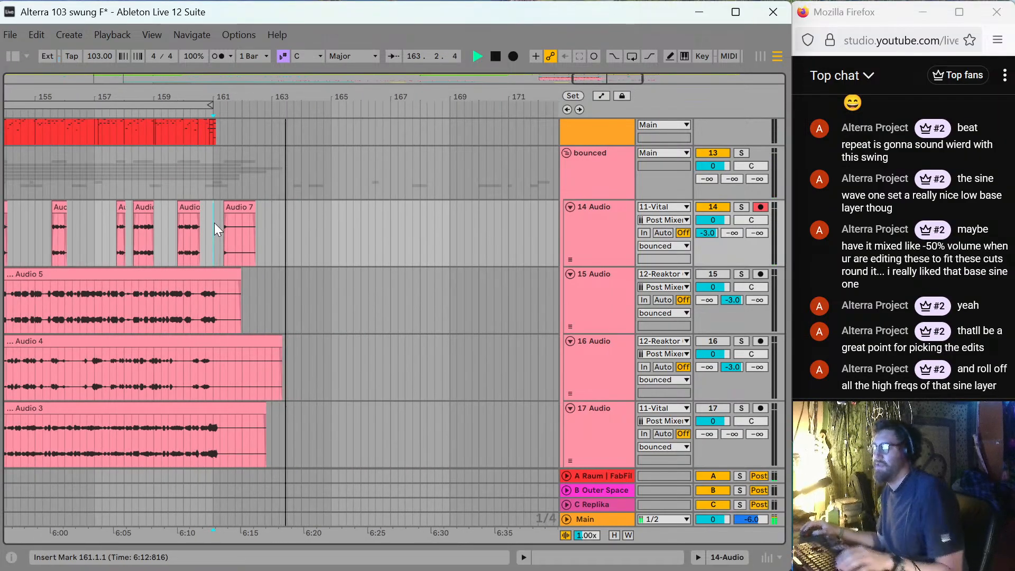
{"action": "left_click_drag", "start_coordinate": [214, 223], "coordinate": [243, 223]}
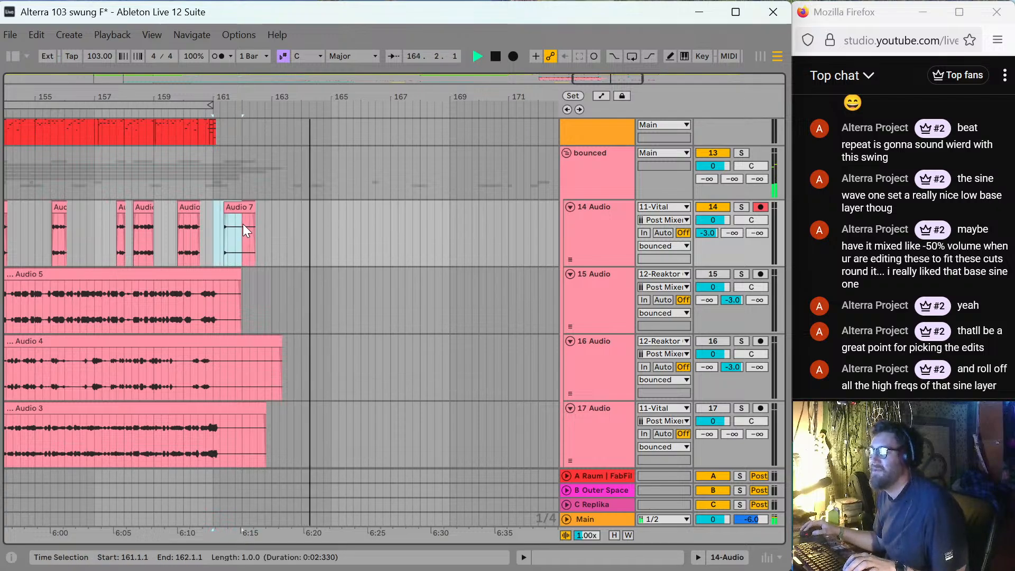
{"action": "key", "text": "ctrl+d"}
{"action": "key", "text": "ctrl+d"}
{"action": "key", "text": "ctrl+d"}
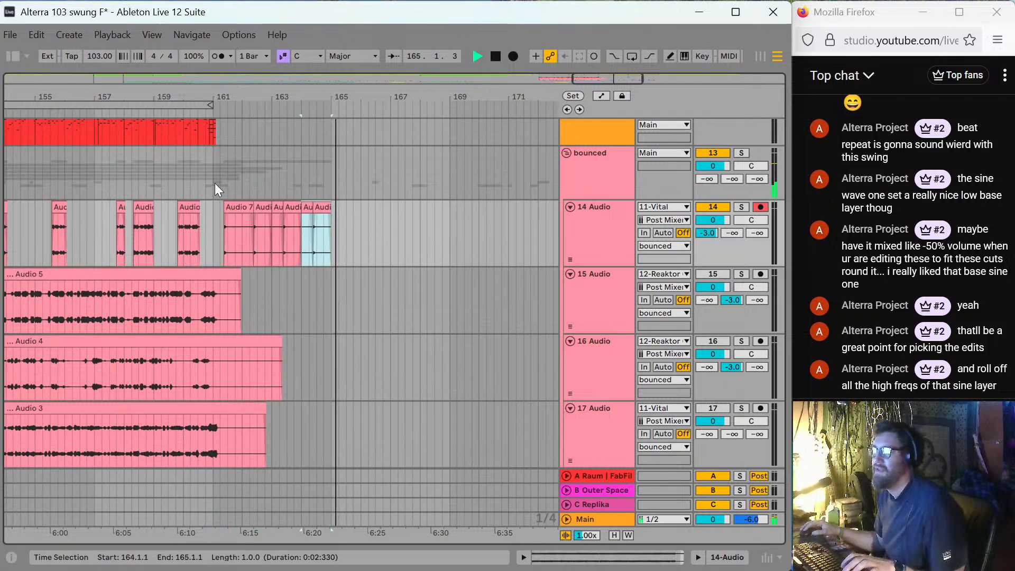
Play the duplicated chops from 161.1.1 and look over the bounced tracks below 14 Audio.
{"action": "left_click", "coordinate": [213, 182]}
{"action": "key", "text": "space"}
{"action": "key", "text": "space"}
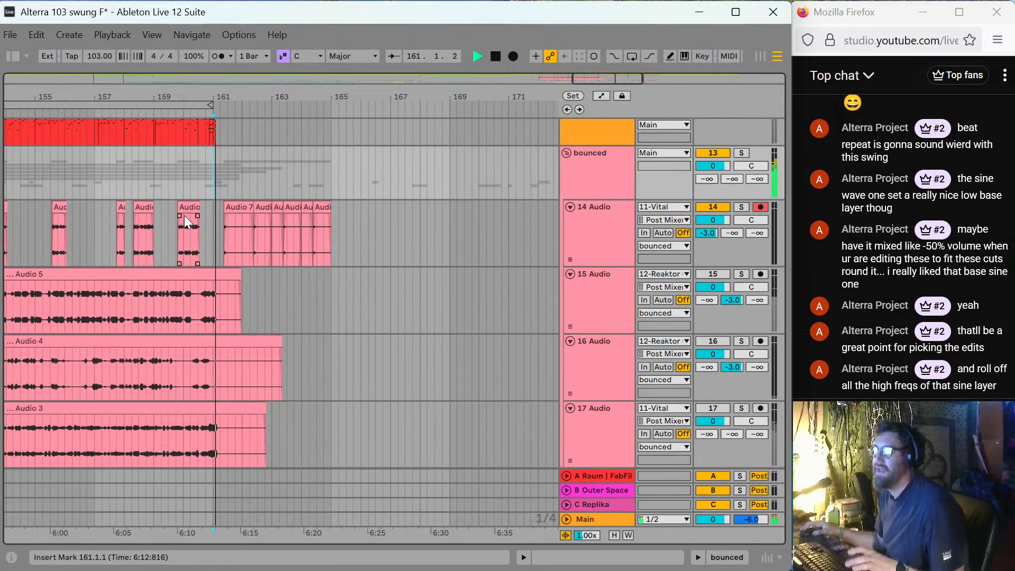
{"action": "left_click", "coordinate": [610, 418]}
{"action": "scroll", "coordinate": [598, 425], "scroll_direction": "down", "scroll_amount": 3}
{"action": "scroll", "coordinate": [619, 410], "scroll_direction": "down", "scroll_amount": 2}
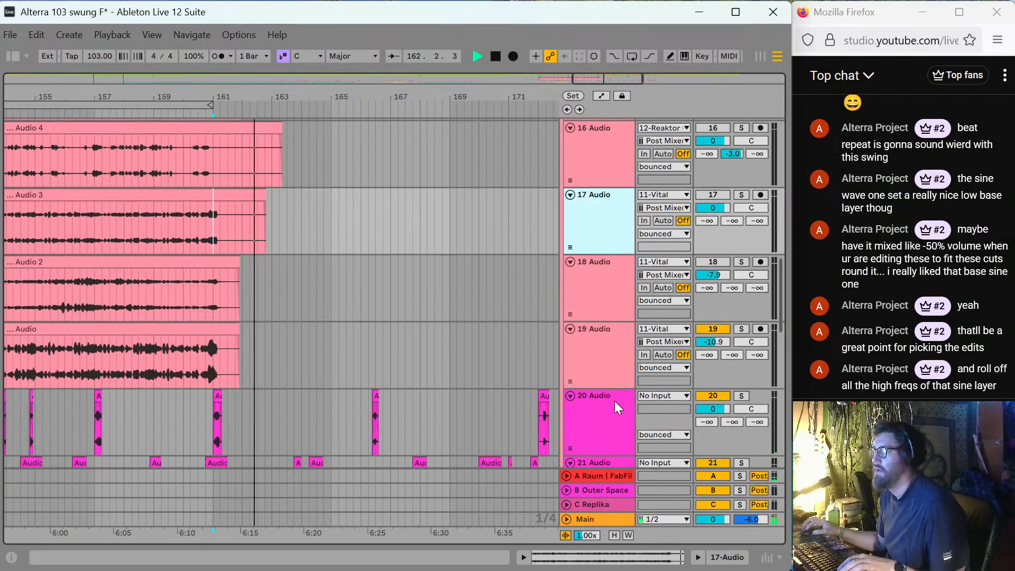
{"action": "scroll", "coordinate": [301, 277], "scroll_direction": "up", "scroll_amount": 3}
{"action": "scroll", "coordinate": [302, 277], "scroll_direction": "up", "scroll_amount": 3}
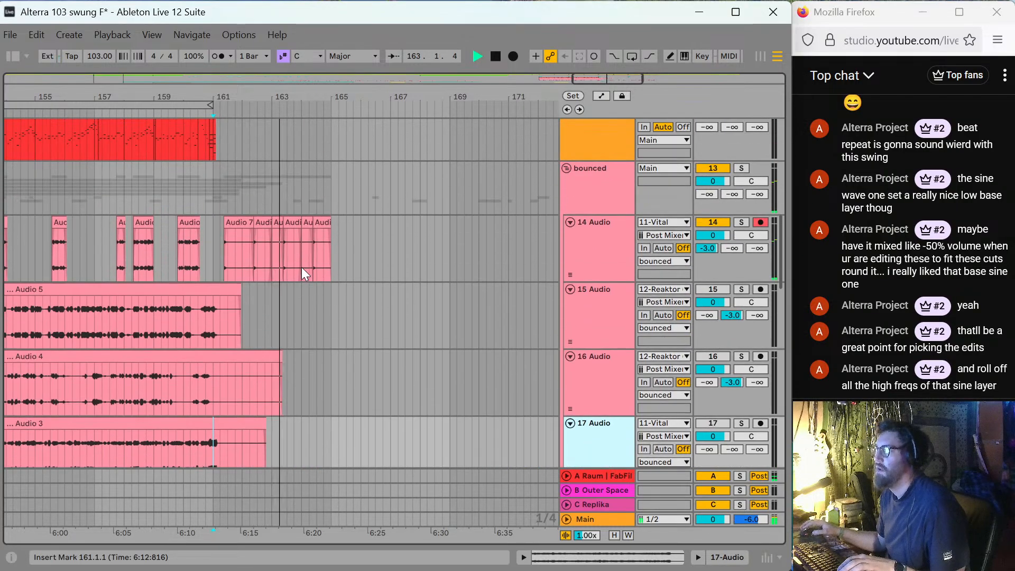
Delete four duplicated Audio 7 pieces between bars 162 and 165, keeping only the one in the latter part of bar 163.
{"action": "left_click", "coordinate": [264, 225]}
{"action": "key", "text": "Delete"}
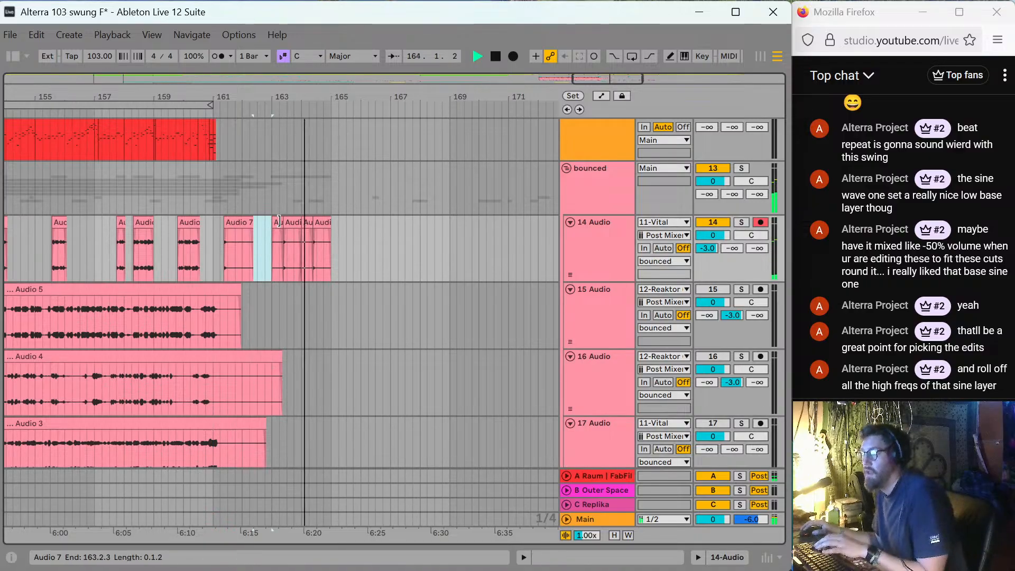
{"action": "left_click", "coordinate": [275, 223]}
{"action": "key", "text": "Delete"}
{"action": "left_click", "coordinate": [318, 222]}
{"action": "key", "text": "Delete"}
{"action": "left_click", "coordinate": [310, 222]}
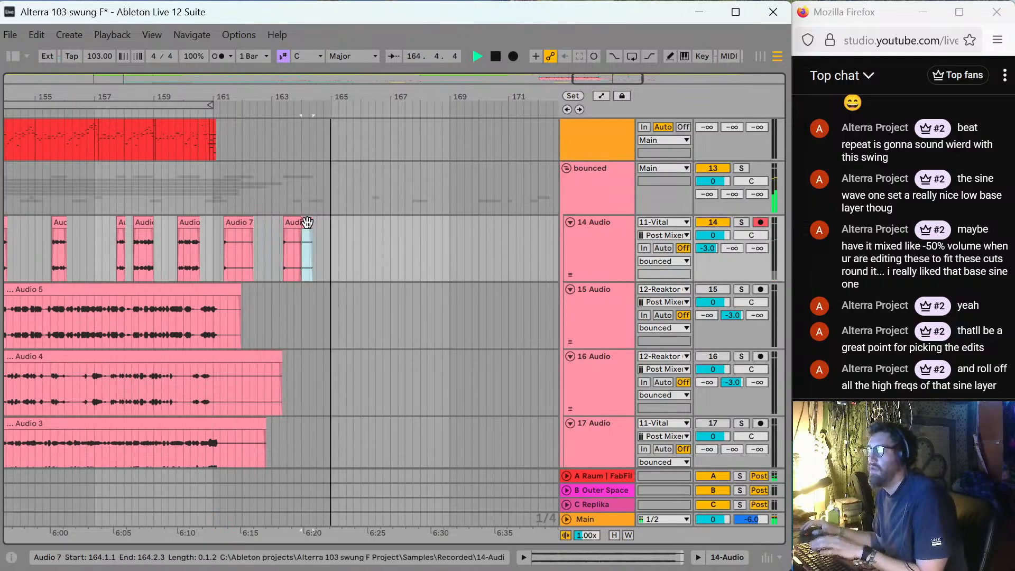
{"action": "key", "text": "Delete"}
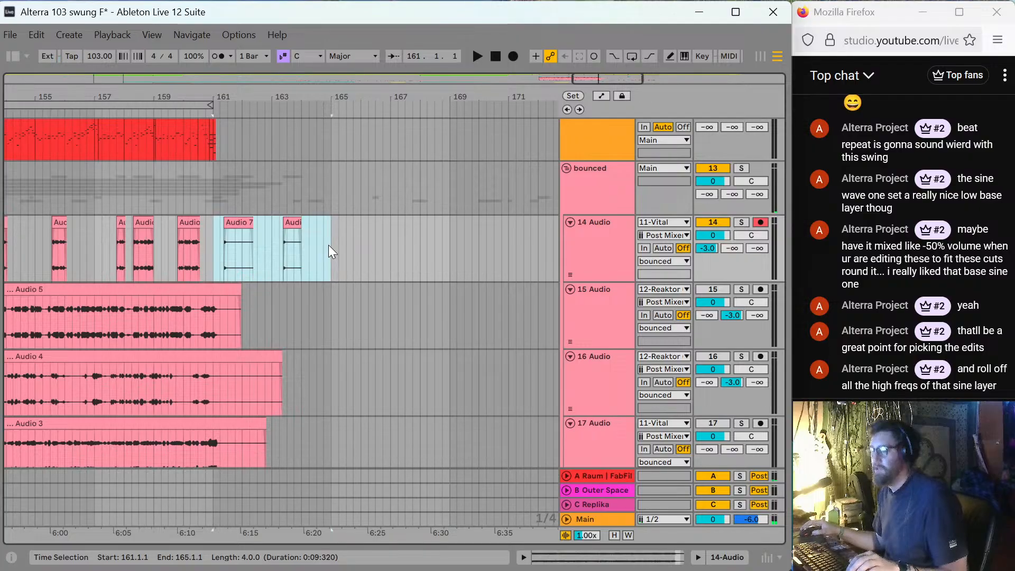
Duplicate the 161.1.1 to 165.1.1 section on 14 Audio twice and play from 161.1.1.
{"action": "key", "text": "ctrl+d"}
{"action": "key", "text": "ctrl+d"}
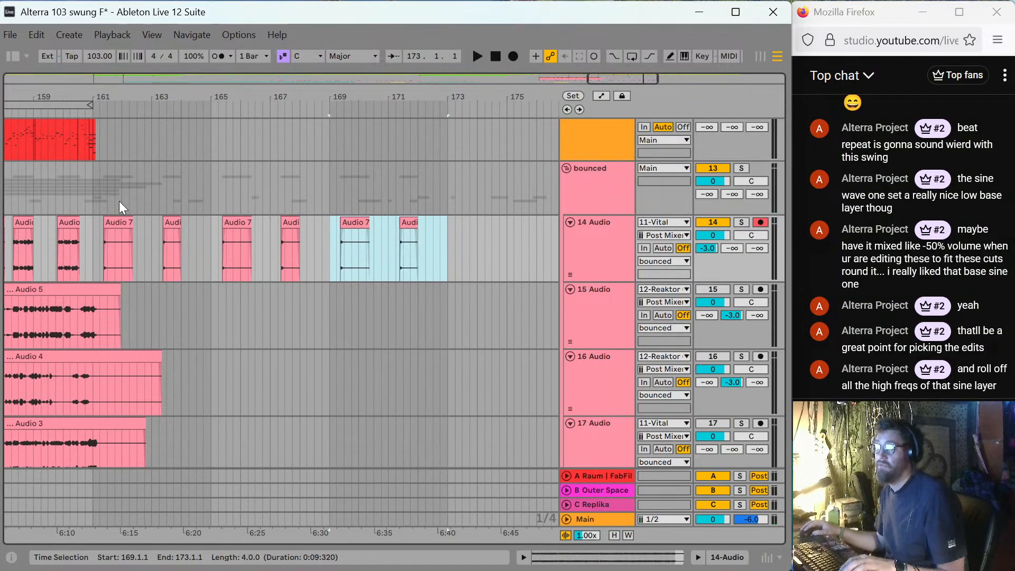
{"action": "left_click", "coordinate": [93, 193]}
{"action": "key", "text": "space"}
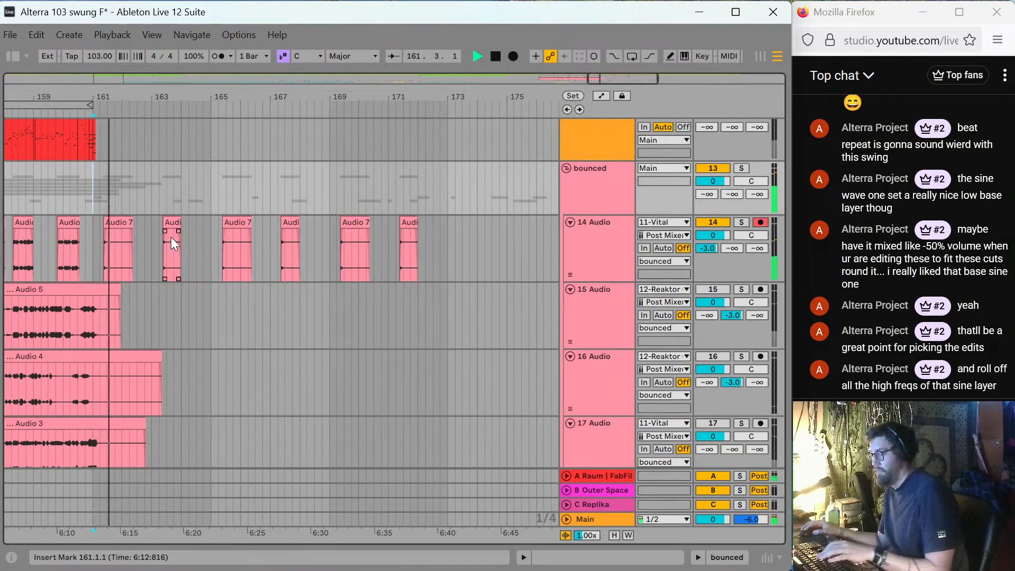
Solo the 19 Audio track, play it from 151.3.1 and open its device chain.
{"action": "key", "text": "minus"}
{"action": "scroll", "coordinate": [53, 327], "scroll_direction": "down", "scroll_amount": 3}
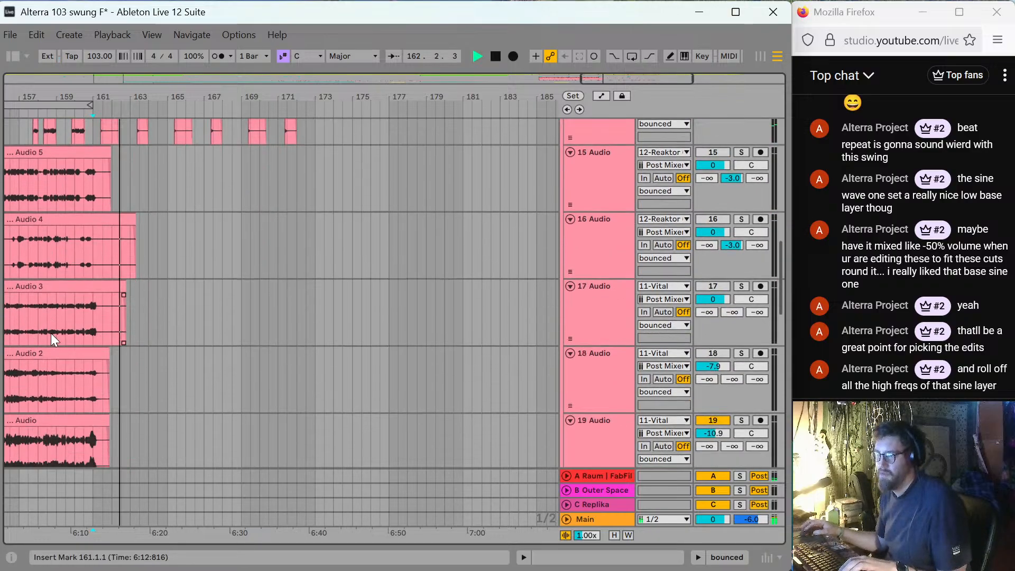
{"action": "scroll", "coordinate": [51, 333], "scroll_direction": "down", "scroll_amount": 5}
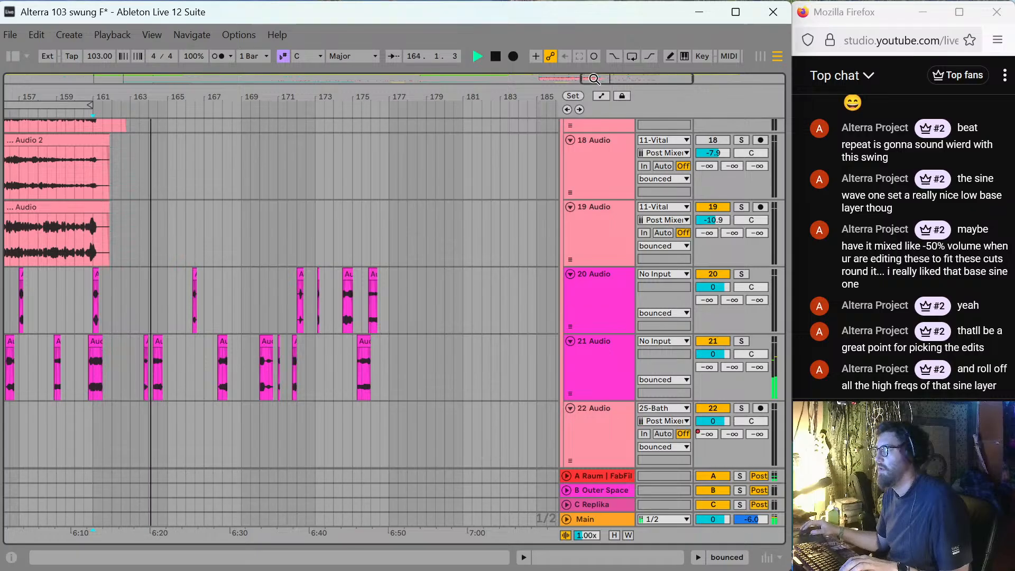
{"action": "left_click_drag", "start_coordinate": [608, 79], "coordinate": [569, 78]}
{"action": "key", "text": "space"}
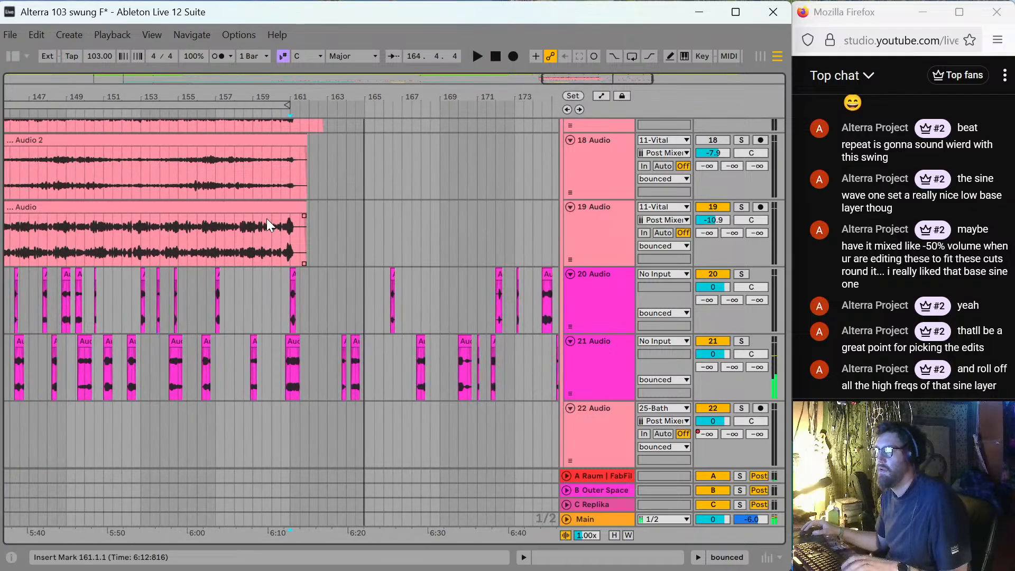
{"action": "left_click", "coordinate": [113, 239]}
{"action": "key", "text": "s"}
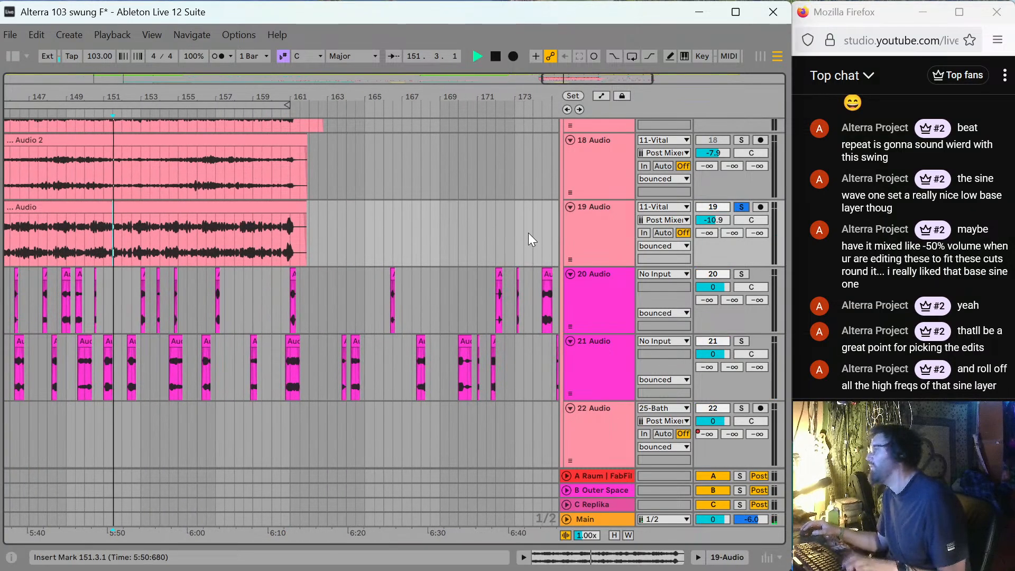
{"action": "double_click", "coordinate": [606, 233]}
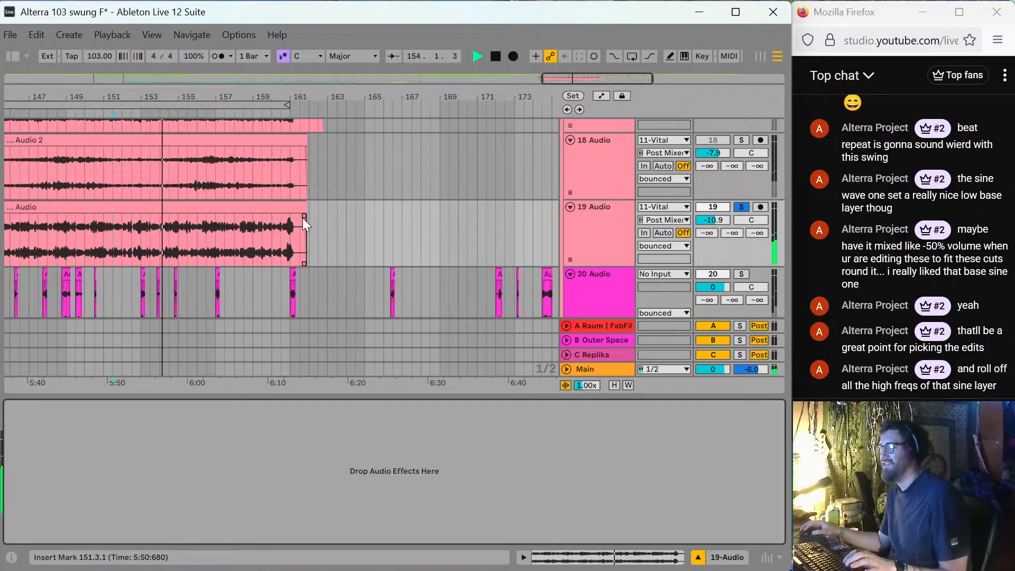
Unsolo the 19 Audio track and close its empty device chain.
{"action": "key", "text": "s"}
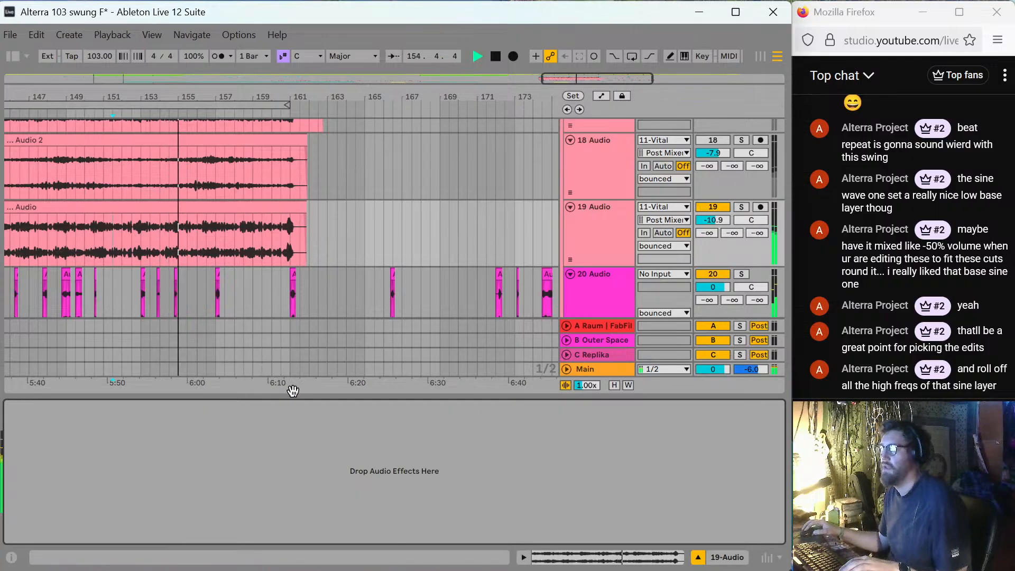
{"action": "left_click_drag", "start_coordinate": [299, 396], "coordinate": [300, 534]}
{"action": "scroll", "coordinate": [127, 233], "scroll_direction": "up", "scroll_amount": 5}
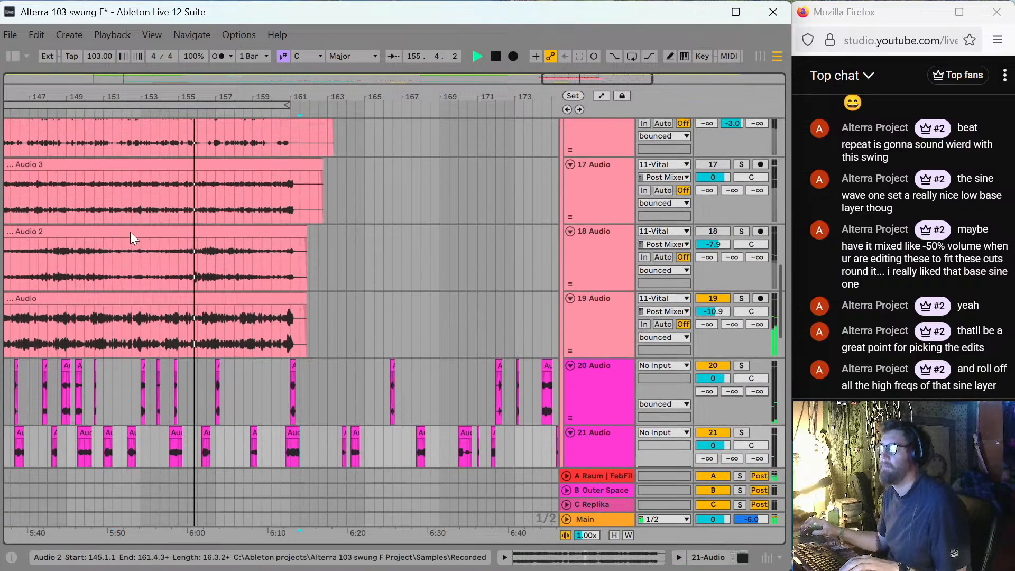
{"action": "scroll", "coordinate": [133, 230], "scroll_direction": "up", "scroll_amount": 3}
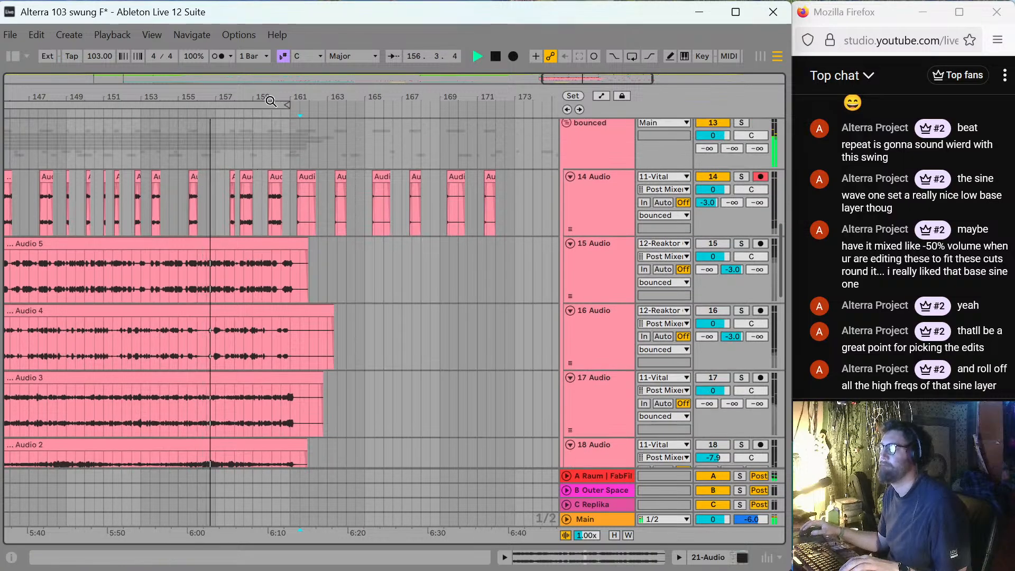
Trim the start of the short Audio 7 chop at 157.4.1 on 14 Audio to 157.4.3 and audition it.
{"action": "left_click_drag", "start_coordinate": [550, 81], "coordinate": [483, 99]}
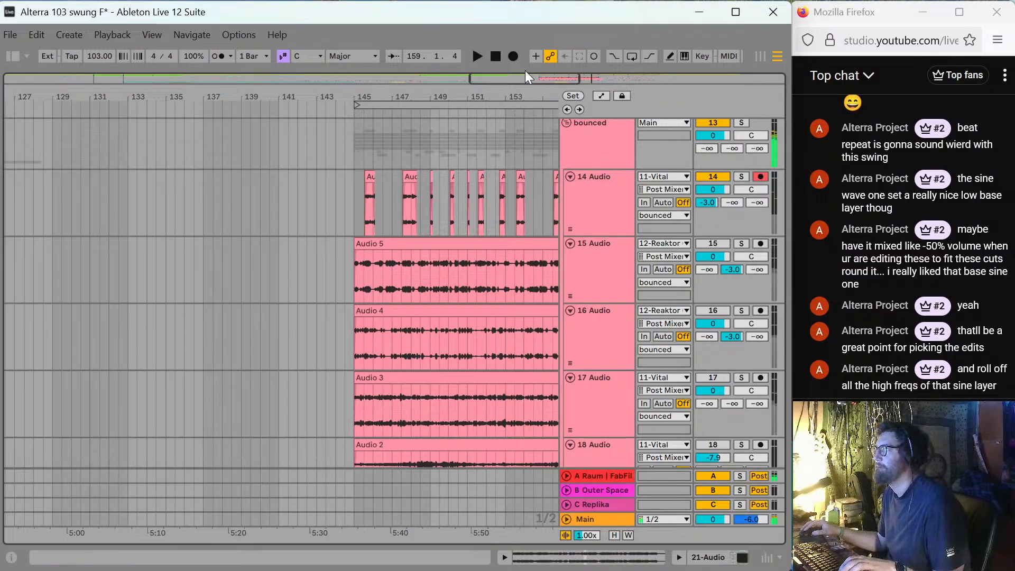
{"action": "left_click_drag", "start_coordinate": [524, 76], "coordinate": [571, 77]}
{"action": "left_click", "coordinate": [436, 154]}
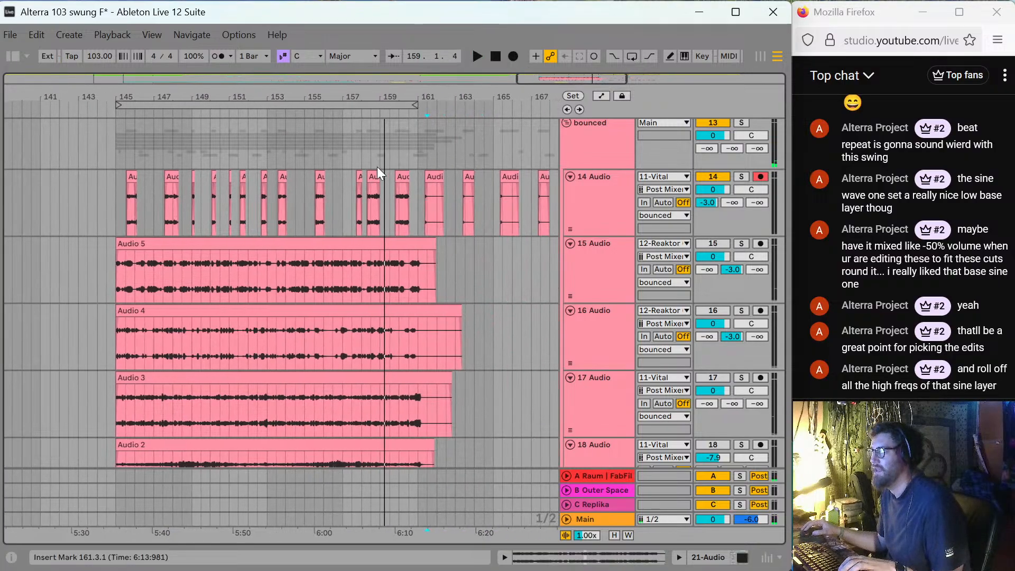
{"action": "left_click", "coordinate": [360, 178]}
{"action": "key", "text": "space"}
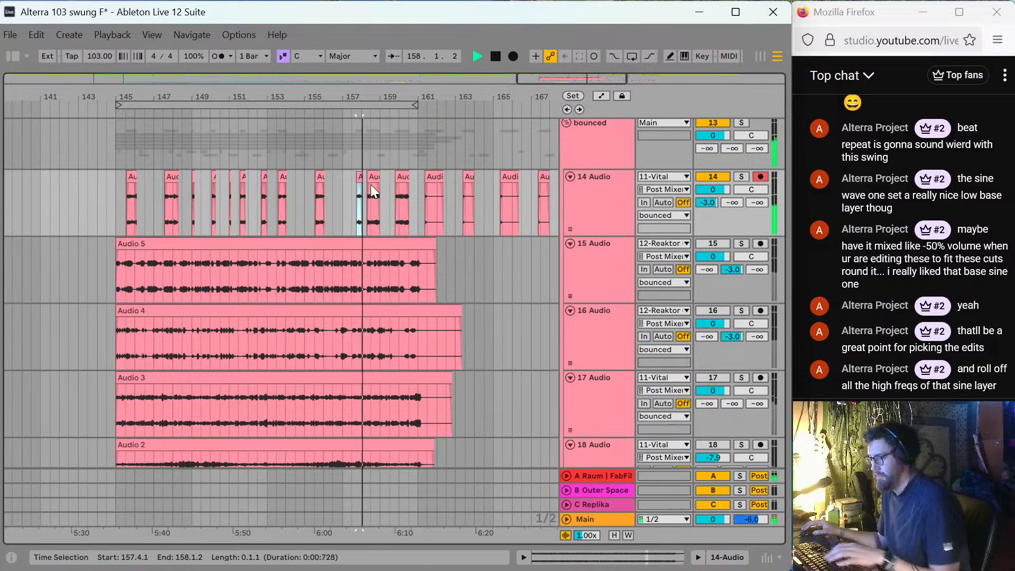
{"action": "key", "text": "plus"}
{"action": "key", "text": "plus"}
{"action": "key", "text": "plus"}
{"action": "key", "text": "space"}
{"action": "key", "text": "space"}
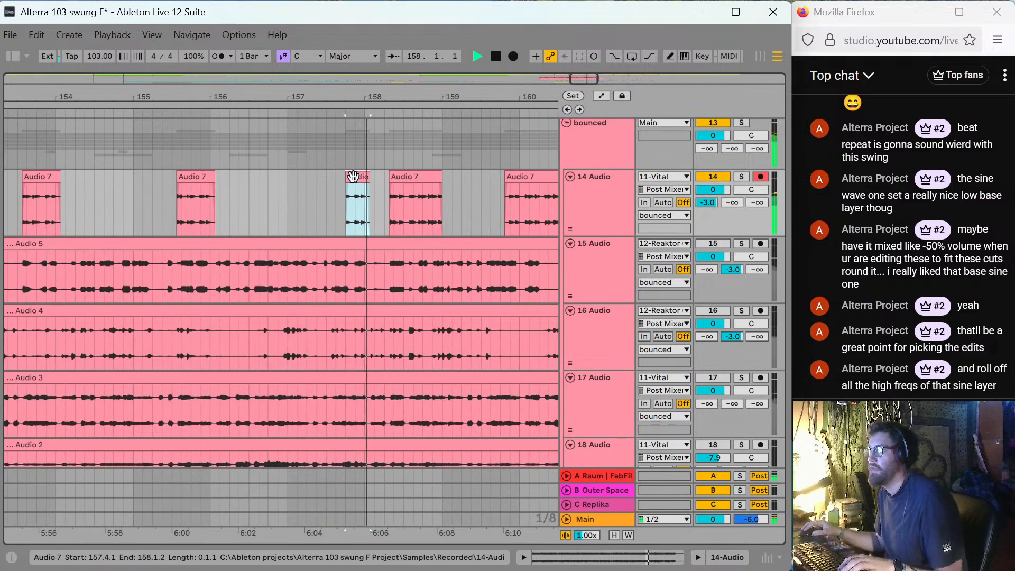
{"action": "left_click_drag", "start_coordinate": [349, 176], "coordinate": [355, 178]}
{"action": "key", "text": "space"}
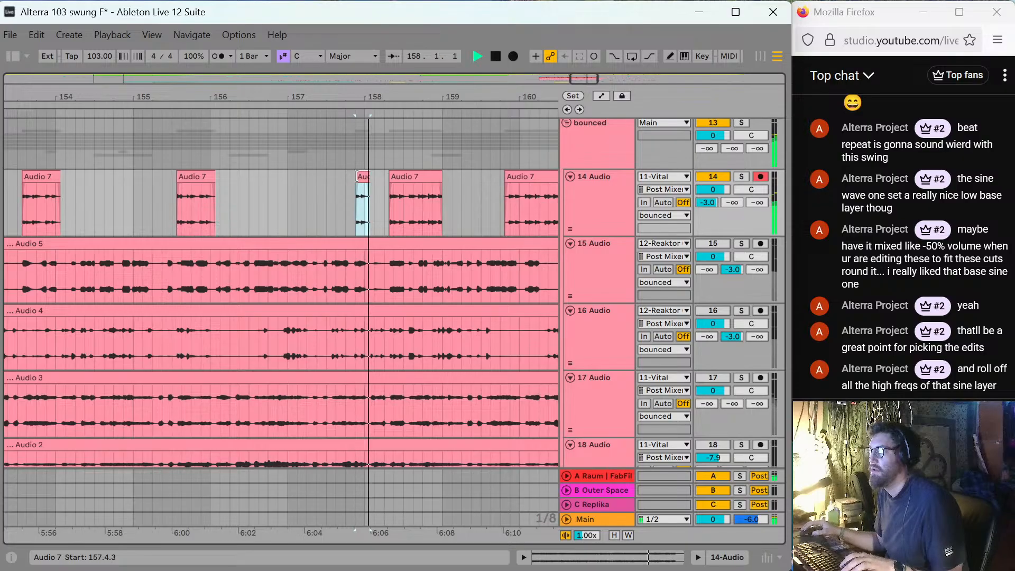
{"action": "key", "text": "space"}
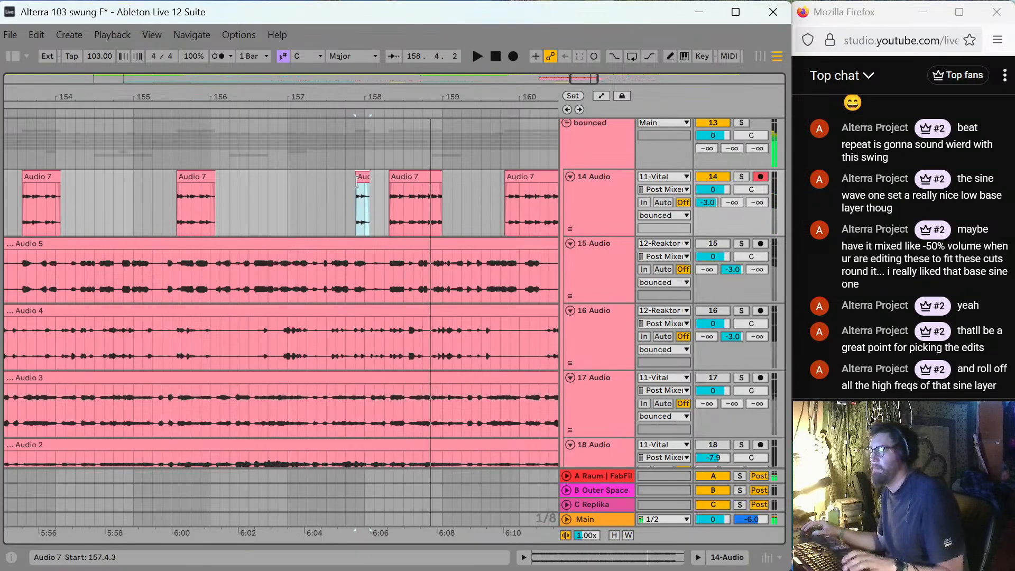
Add a short fade-in to the Audio 7 chop at 157.4.3 on 14 Audio and play it back.
{"action": "scroll", "coordinate": [361, 189], "scroll_direction": "up", "scroll_amount": 3}
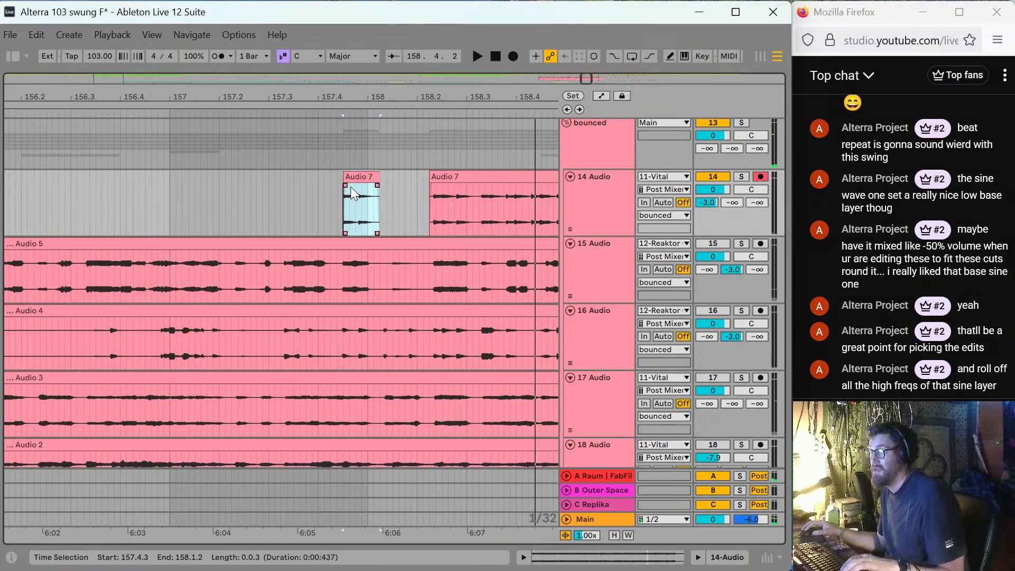
{"action": "left_click_drag", "start_coordinate": [351, 186], "coordinate": [361, 187]}
{"action": "key", "text": "space"}
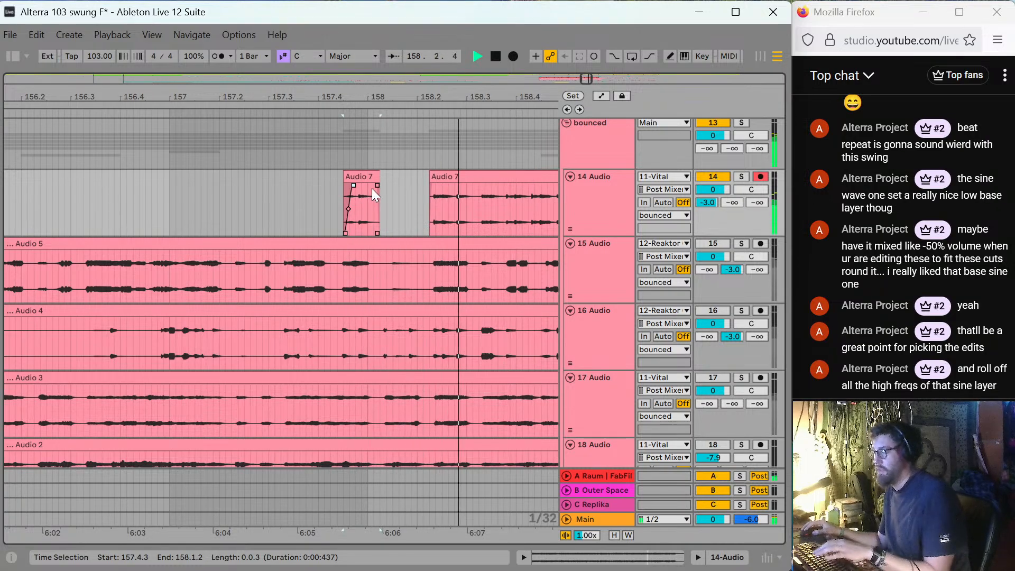
{"action": "scroll", "coordinate": [372, 188], "scroll_direction": "down", "scroll_amount": 8}
{"action": "key", "text": "space"}
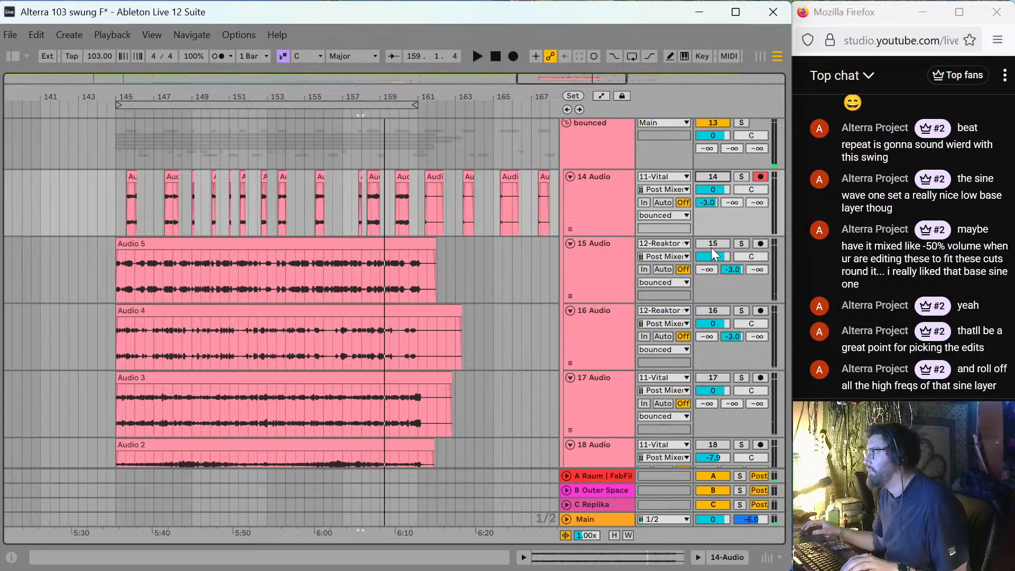
Activate 15 Audio in place of 14 Audio and play it from 145.1.1 and 147.1.1.
{"action": "left_click", "coordinate": [117, 273]}
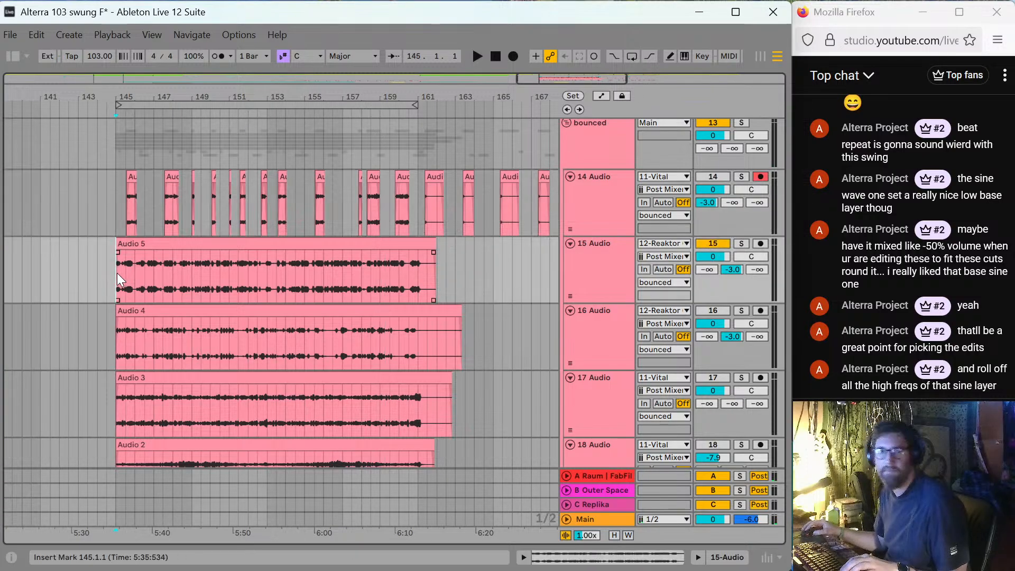
{"action": "key", "text": "space"}
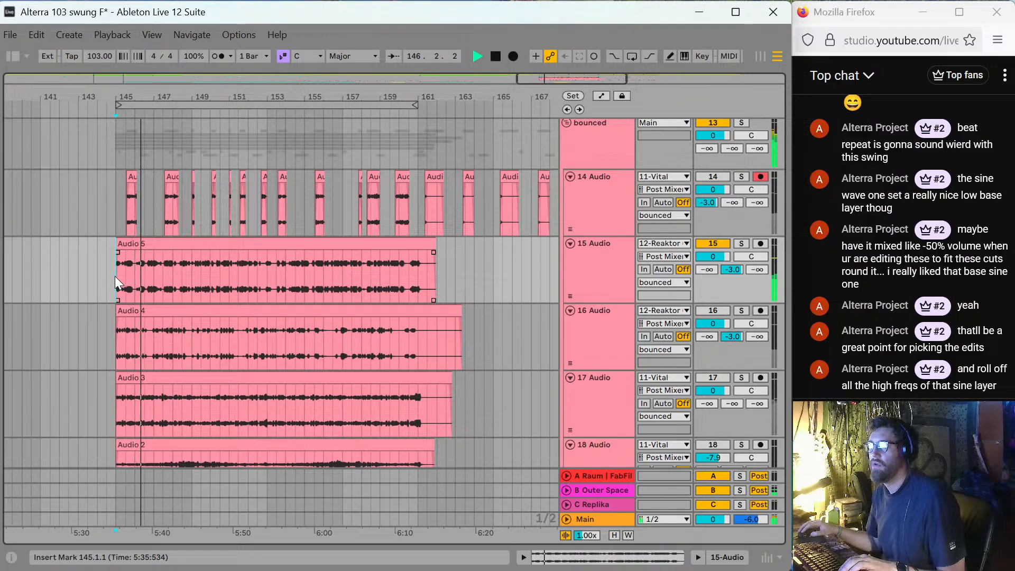
{"action": "left_click", "coordinate": [156, 270]}
{"action": "key", "text": "space"}
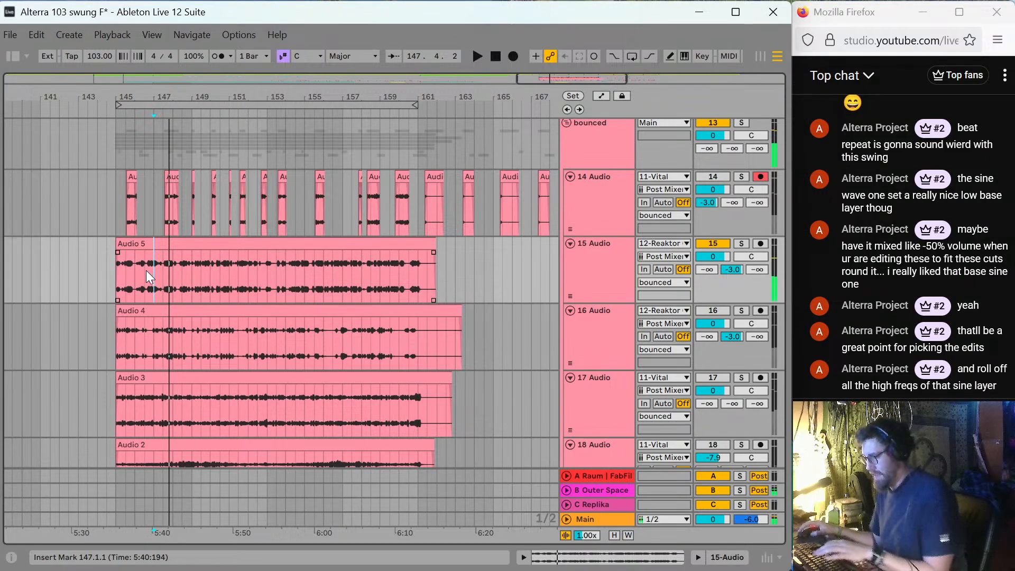
Play Audio 5 on 15 Audio from 146.4.2 and 146.3.4 to locate where the phrase starts.
{"action": "key", "text": "plus"}
{"action": "key", "text": "plus"}
{"action": "key", "text": "plus"}
{"action": "key", "text": "plus"}
{"action": "left_click", "coordinate": [119, 264]}
{"action": "key", "text": "space"}
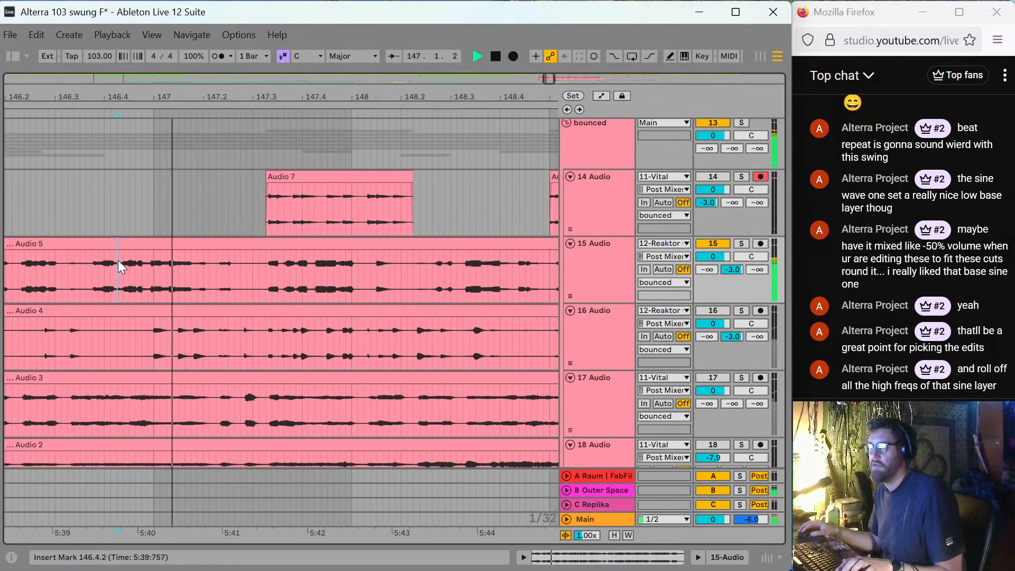
{"action": "key", "text": "space"}
{"action": "key", "text": "space"}
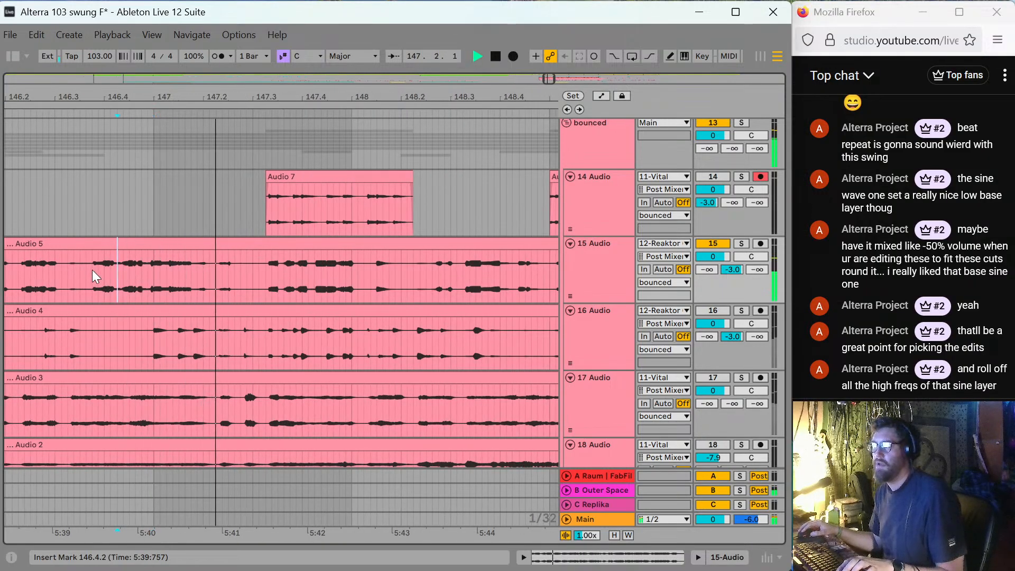
{"action": "left_click", "coordinate": [91, 269]}
{"action": "key", "text": "space"}
{"action": "key", "text": "space"}
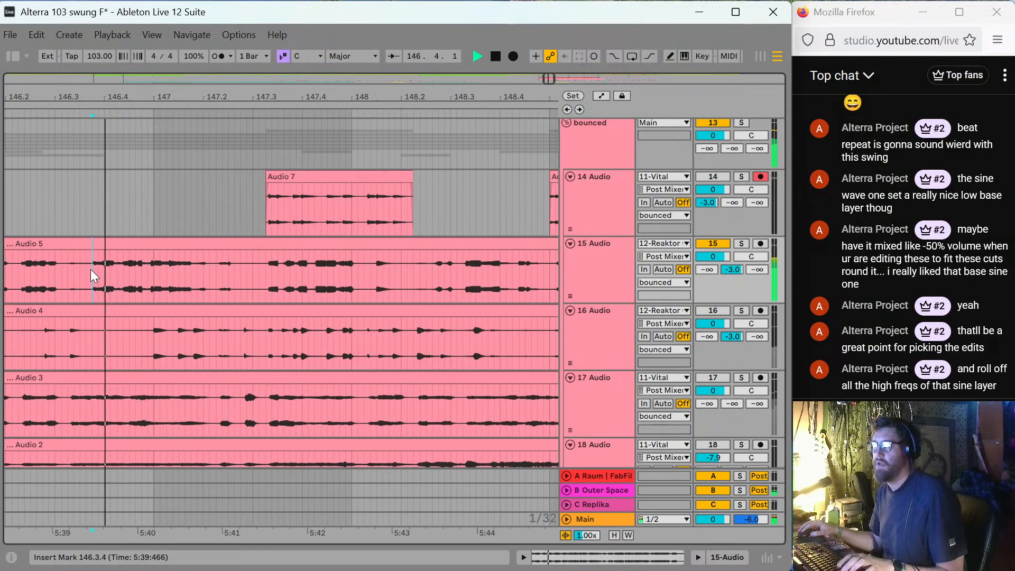
Audition Audio 5 on 15 Audio from just after 146.4.2, and split it there and at 147.2.1.
{"action": "left_click", "coordinate": [120, 272]}
{"action": "key", "text": "space"}
{"action": "key", "text": "space"}
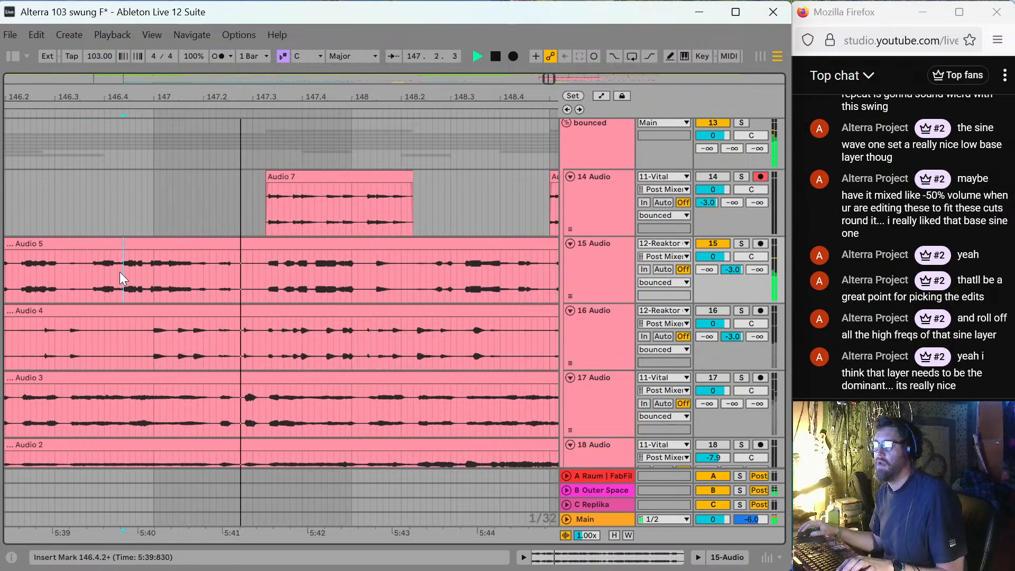
{"action": "key", "text": "space"}
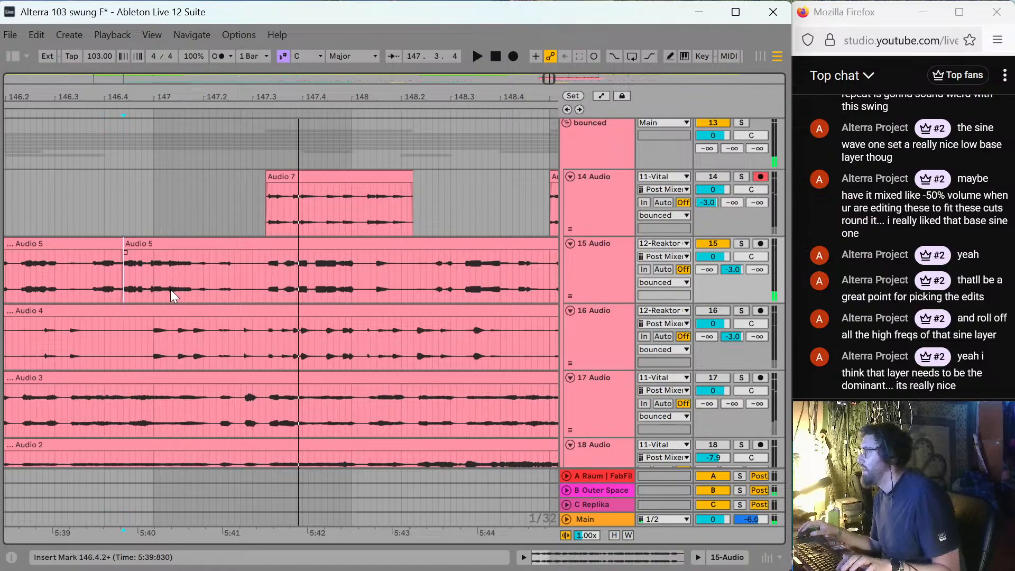
{"action": "key", "text": "ctrl+e"}
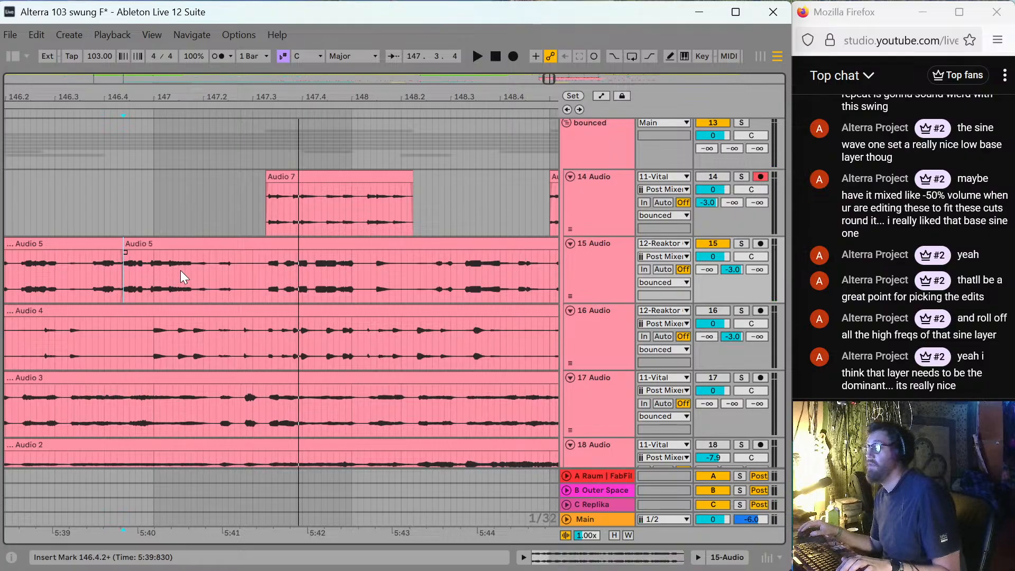
{"action": "left_click", "coordinate": [204, 272]}
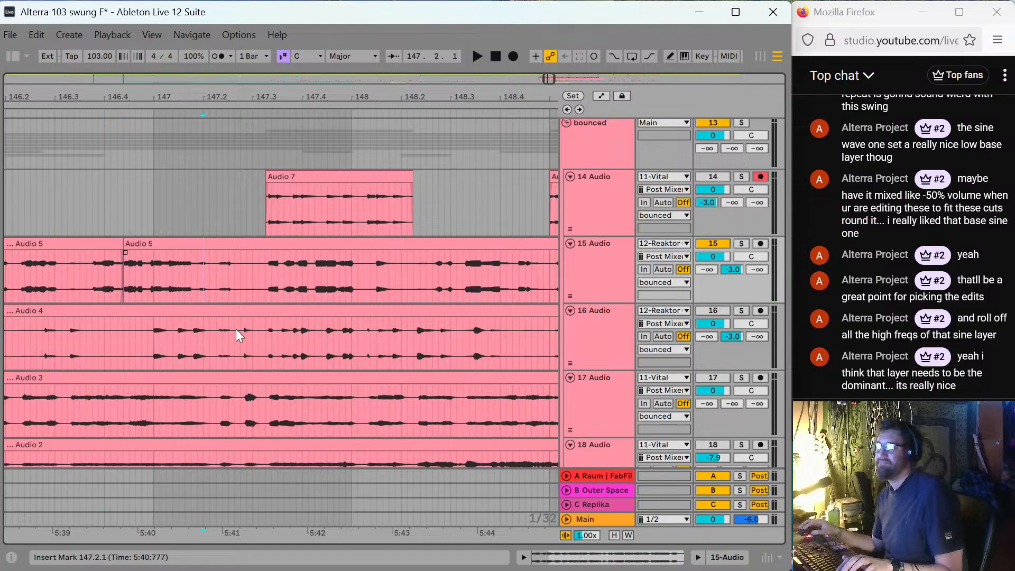
{"action": "key", "text": "ctrl+e"}
Delete the opening section of Audio 5 on 15 Audio, from 145.1.1 to the split just after 146.4.2.
{"action": "key", "text": "minus"}
{"action": "key", "text": "minus"}
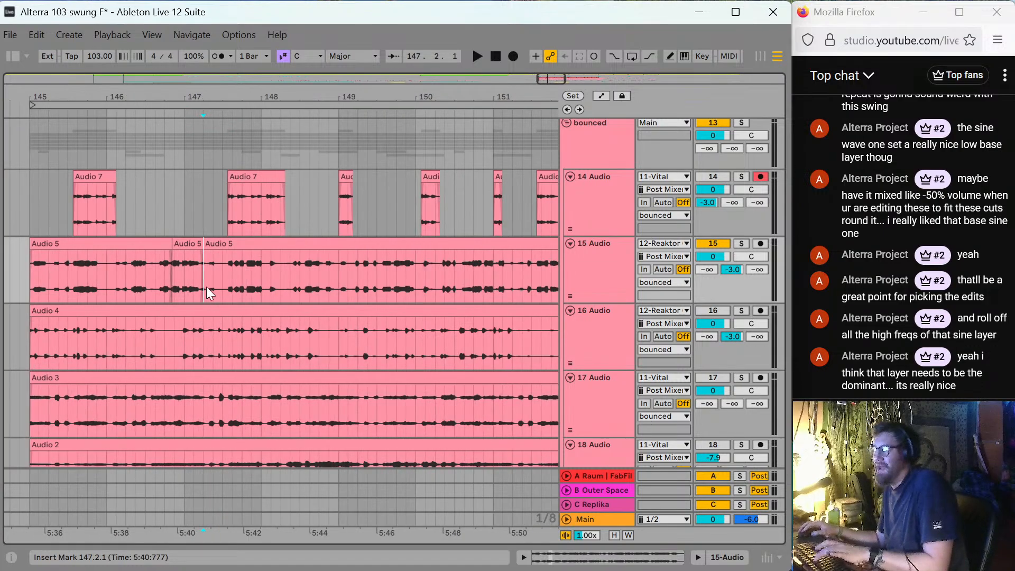
{"action": "key", "text": "minus"}
{"action": "left_click", "coordinate": [147, 249]}
{"action": "key", "text": "Delete"}
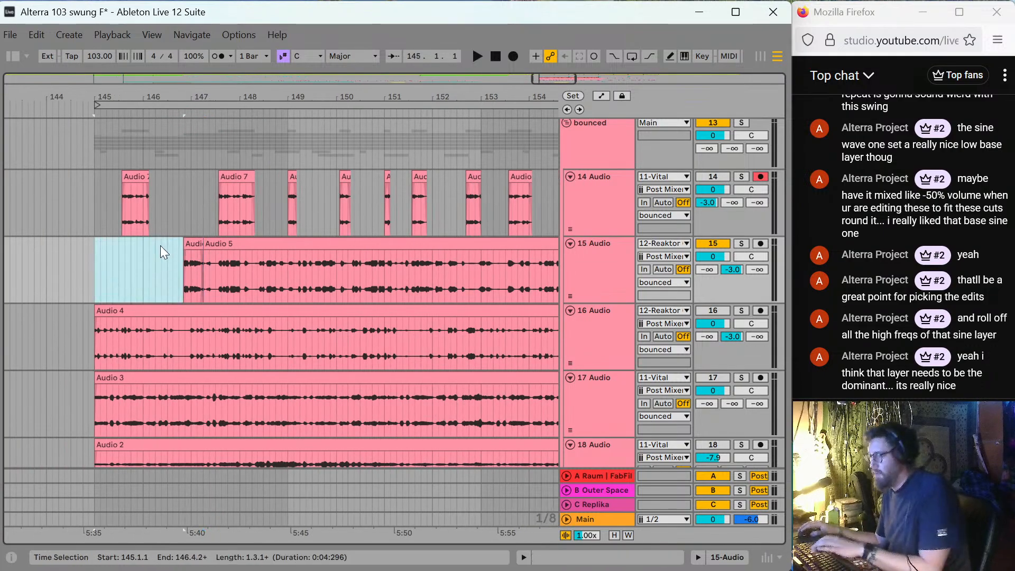
Play the isolated piece on 15 Audio and trim the start of the following Audio 5 section to 148.2.1.
{"action": "left_click", "coordinate": [179, 244]}
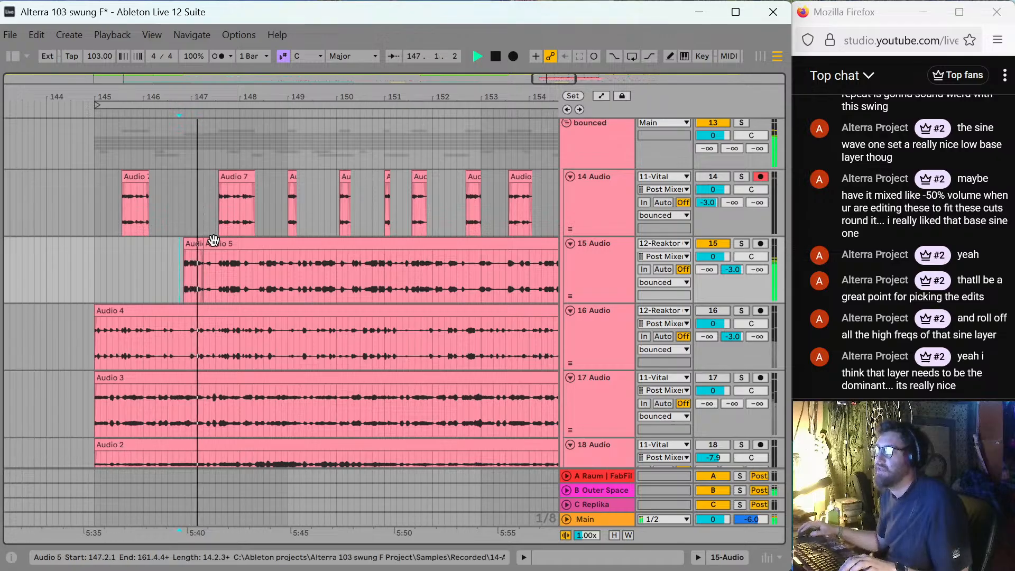
{"action": "left_click_drag", "start_coordinate": [204, 244], "coordinate": [250, 254]}
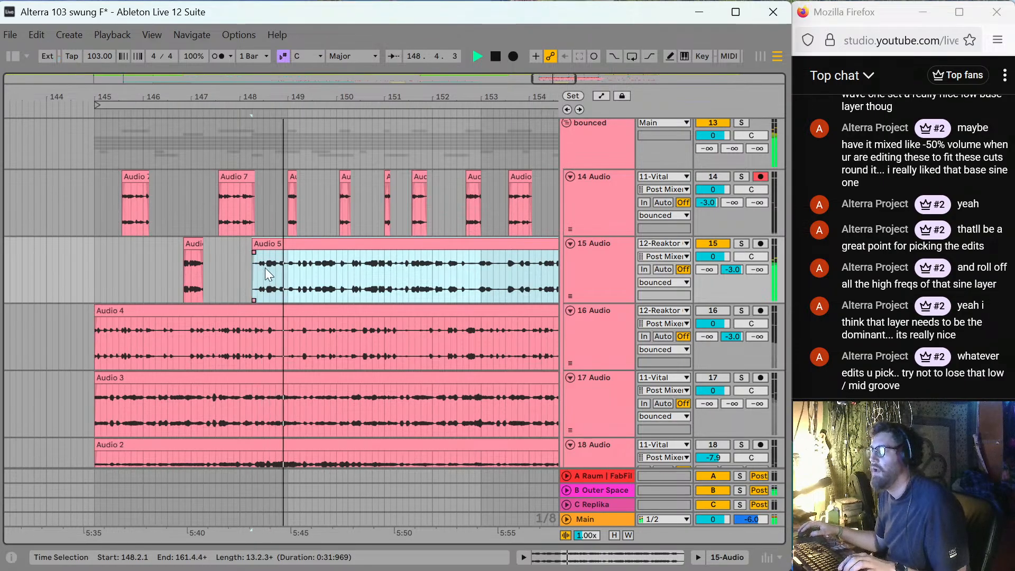
{"action": "key", "text": "space"}
Deactivate the 20 Audio and 21 Audio tracks and play 15 Audio from 148.2.1.
{"action": "scroll", "coordinate": [326, 297], "scroll_direction": "down", "scroll_amount": 5}
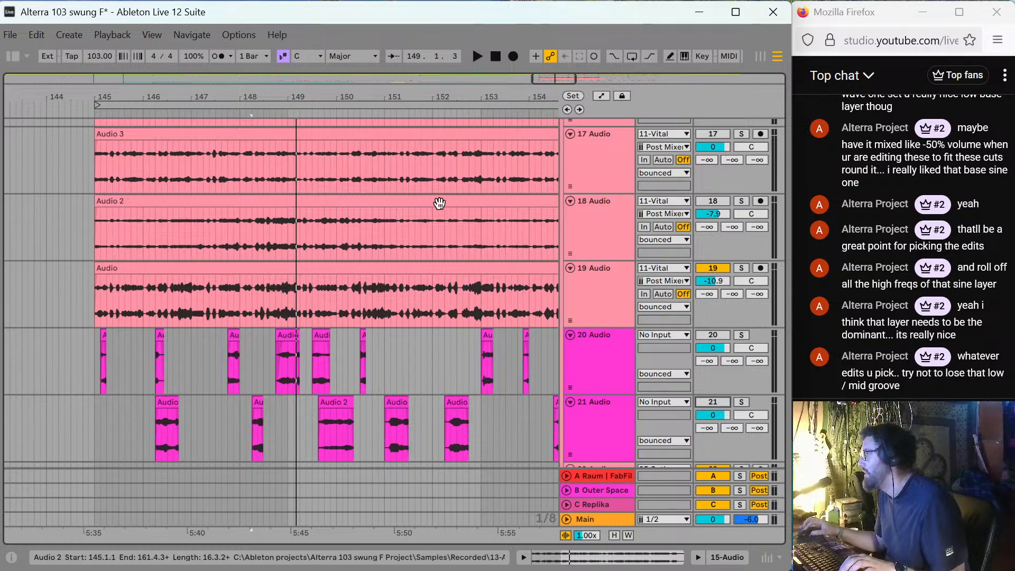
{"action": "scroll", "coordinate": [386, 214], "scroll_direction": "up", "scroll_amount": 6}
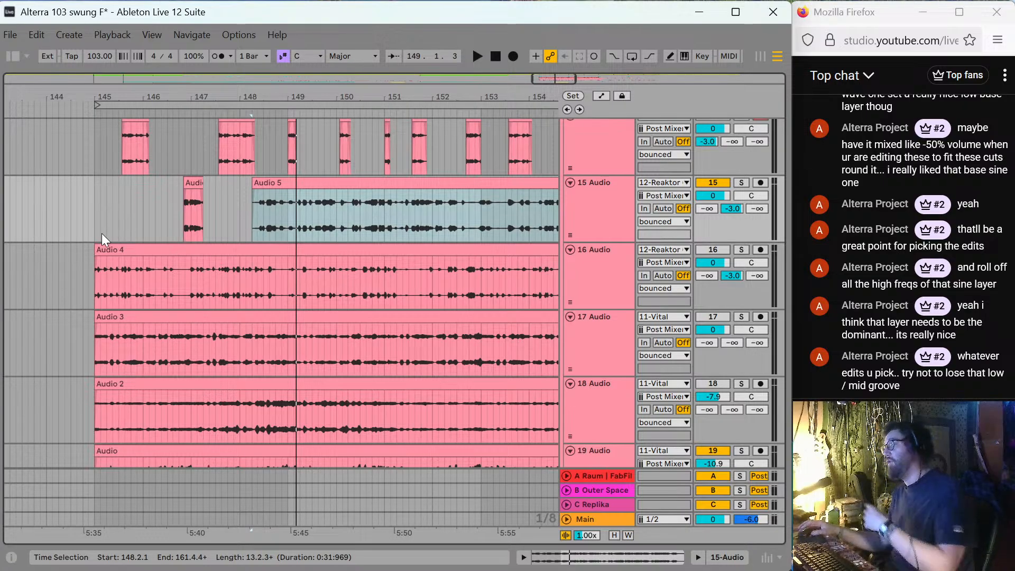
{"action": "left_click", "coordinate": [249, 207]}
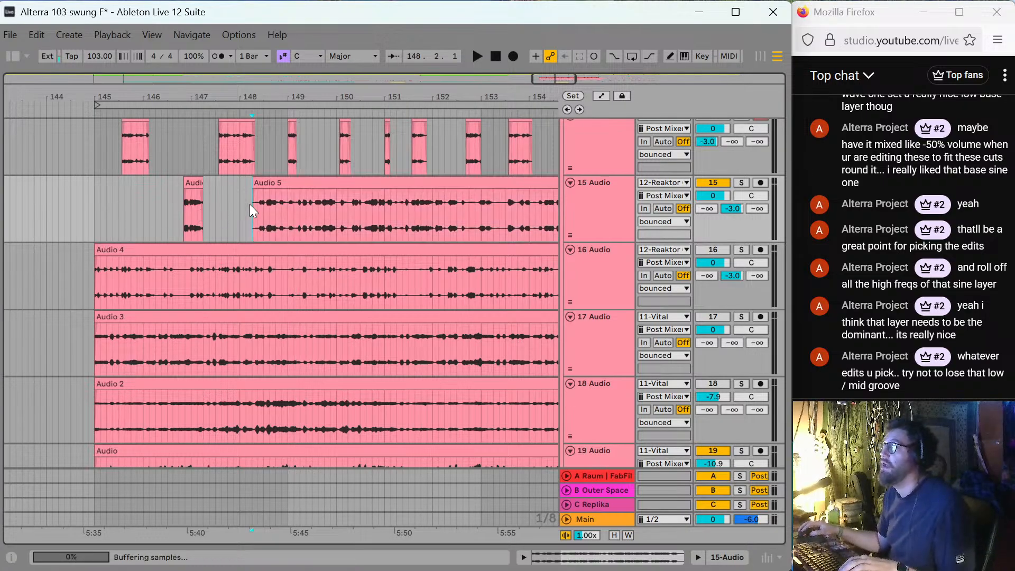
{"action": "key", "text": "space"}
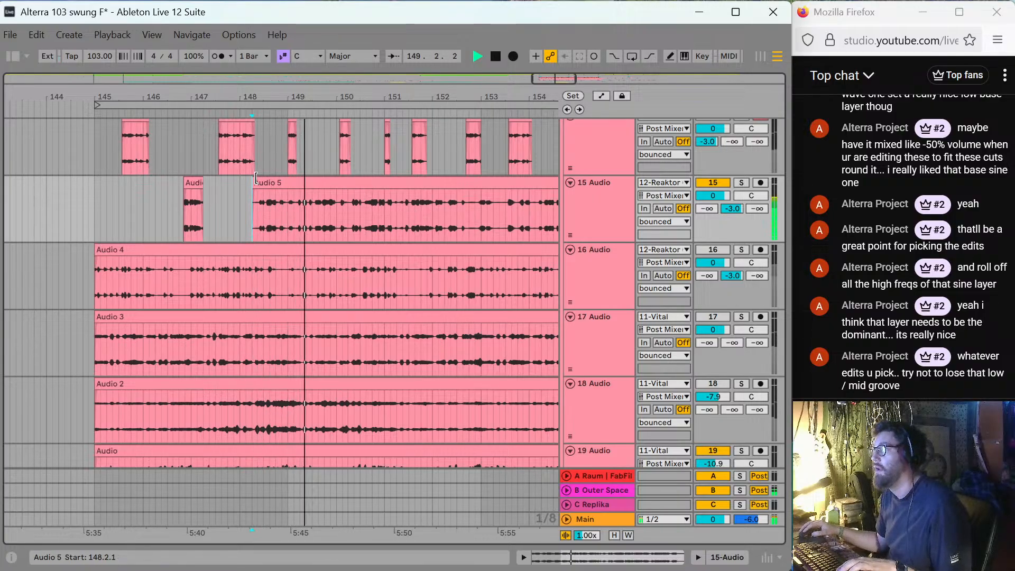
Trim the start of the long Audio 5 section on 15 Audio to 148.4.1, audition it, and trim it further to 149.3.3.
{"action": "left_click_drag", "start_coordinate": [252, 182], "coordinate": [276, 183]}
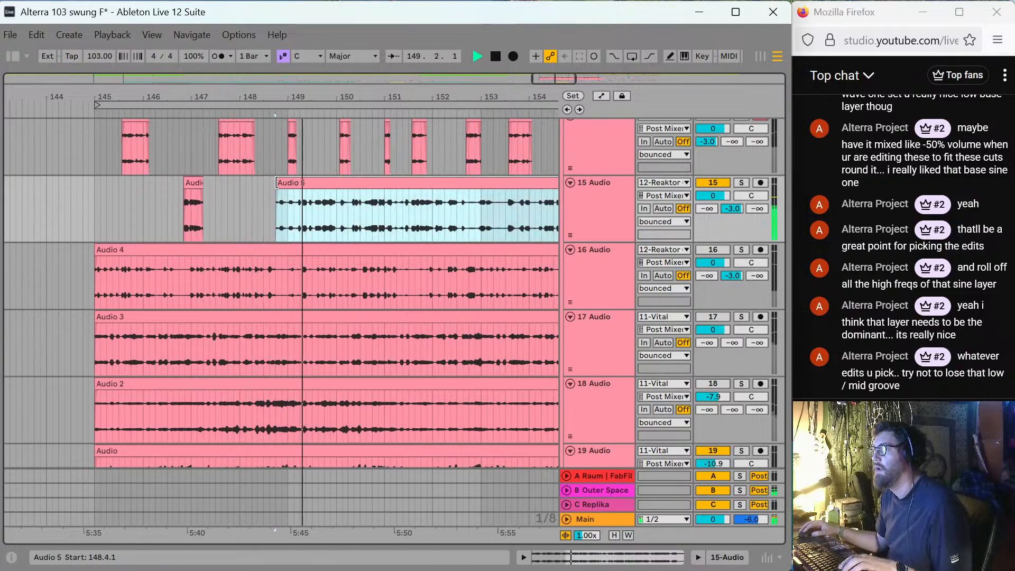
{"action": "key", "text": "s"}
{"action": "key", "text": "space"}
{"action": "key", "text": "space"}
{"action": "key", "text": "s"}
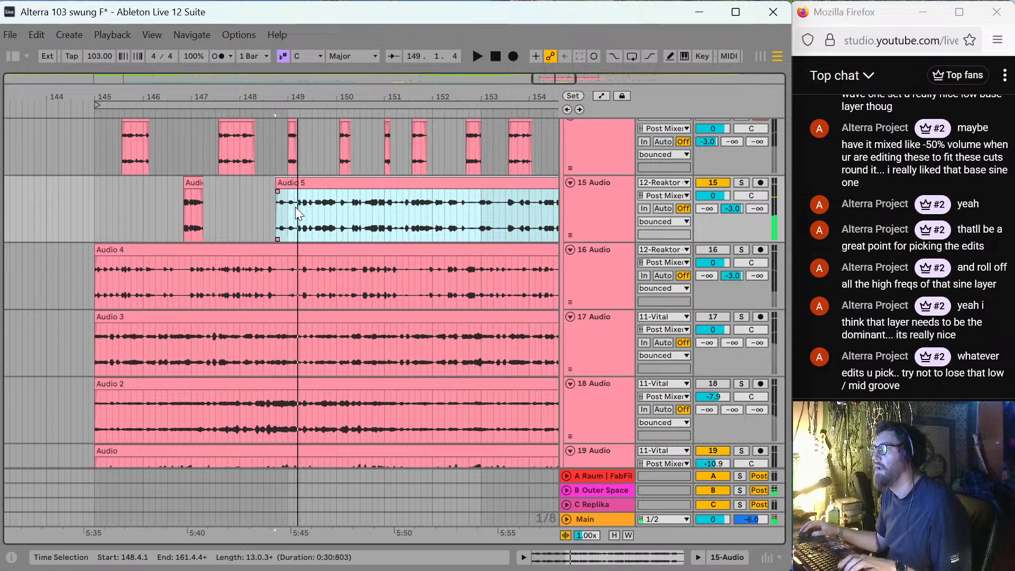
{"action": "scroll", "coordinate": [338, 229], "scroll_direction": "down", "scroll_amount": 3}
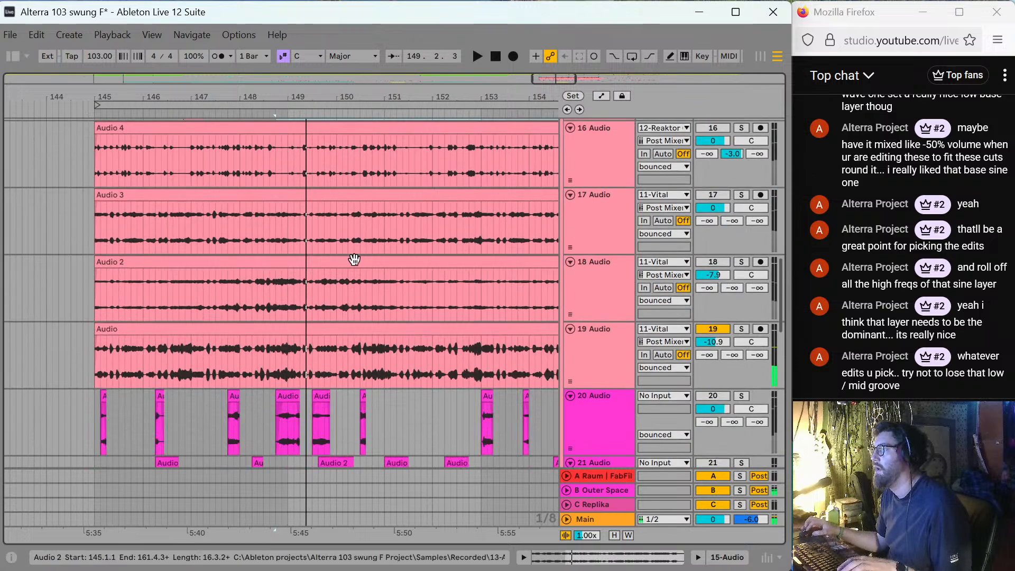
{"action": "scroll", "coordinate": [357, 262], "scroll_direction": "up", "scroll_amount": 4}
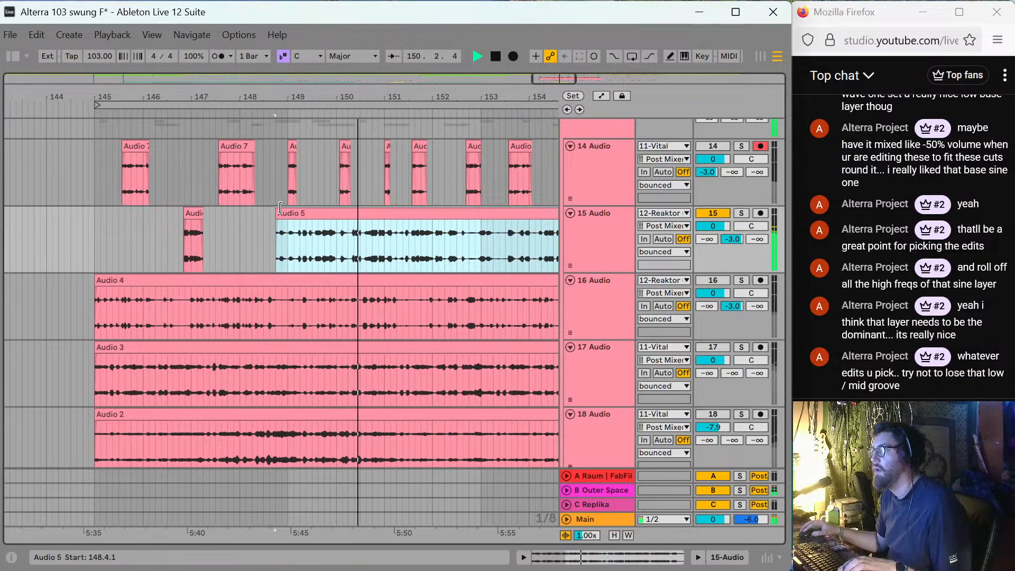
{"action": "left_click_drag", "start_coordinate": [280, 208], "coordinate": [318, 207]}
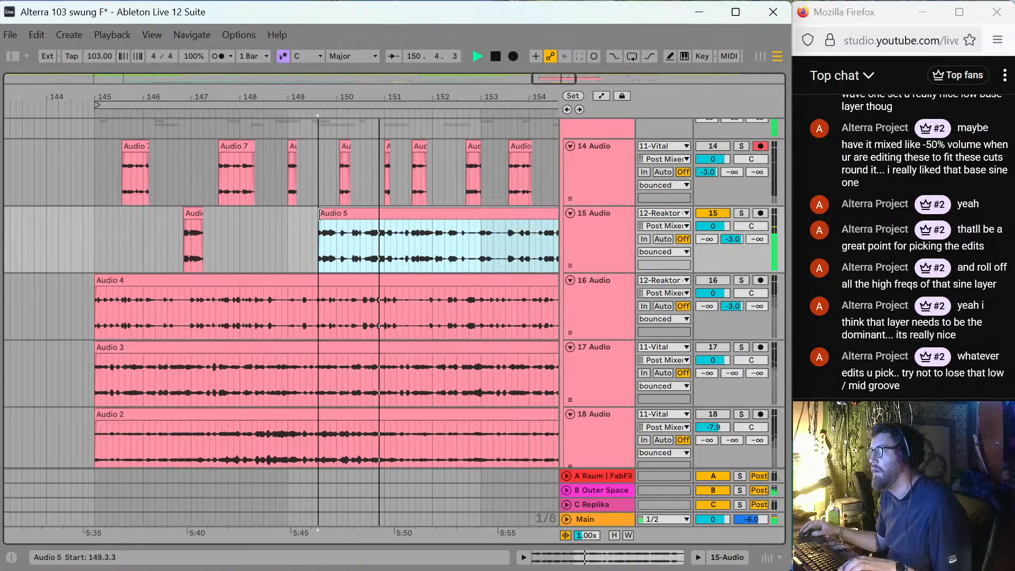
Reset the B Outer Space send of 15 Audio to -inf and audition the arrangement from 146.4.1.
{"action": "key", "text": "space"}
{"action": "double_click", "coordinate": [737, 236]}
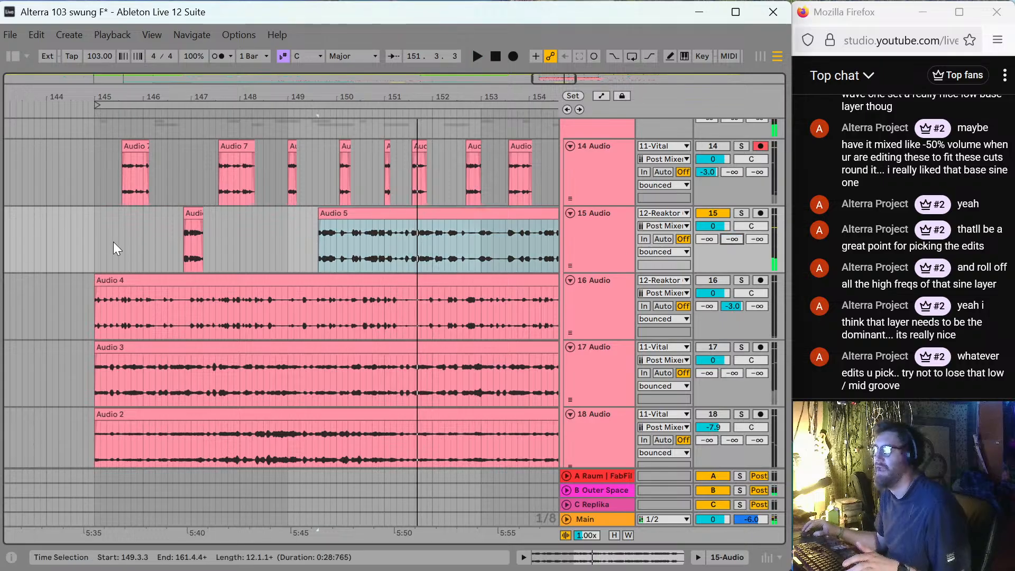
{"action": "left_click", "coordinate": [180, 237]}
{"action": "key", "text": "space"}
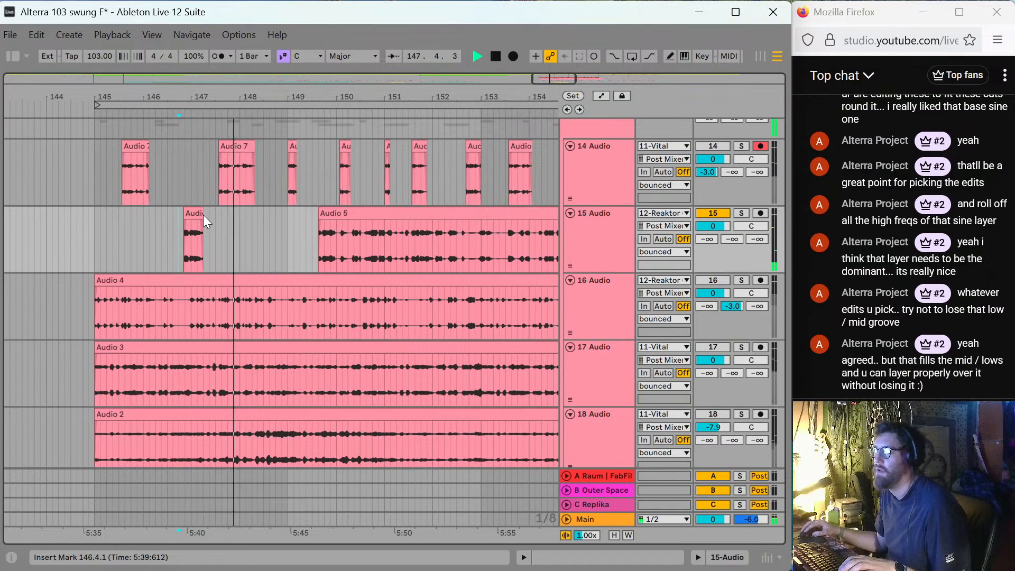
{"action": "key", "text": "space"}
{"action": "key", "text": "space"}
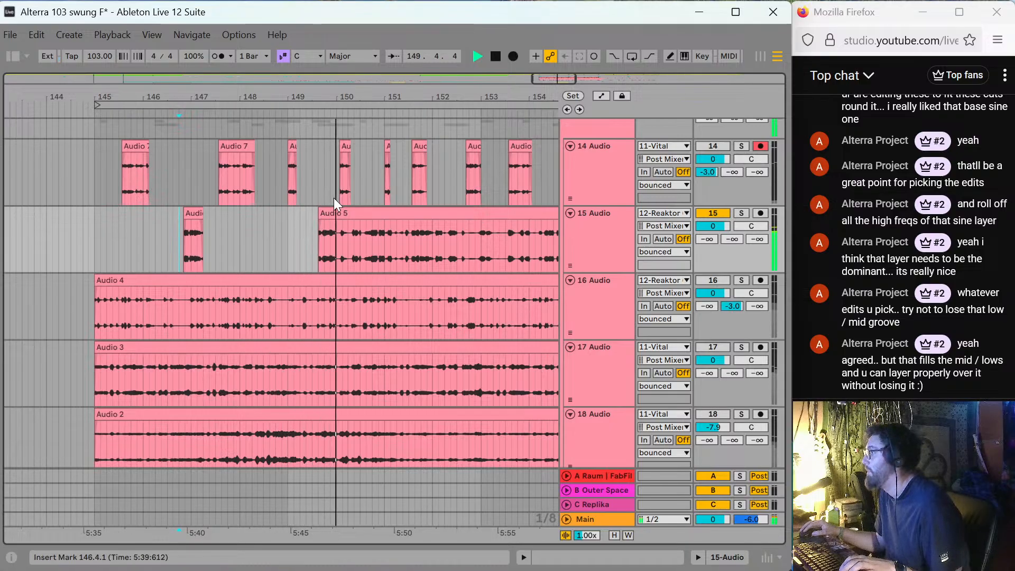
Trim the start of the long Audio 5 section on 15 Audio to 150.2.3.
{"action": "left_click", "coordinate": [320, 216]}
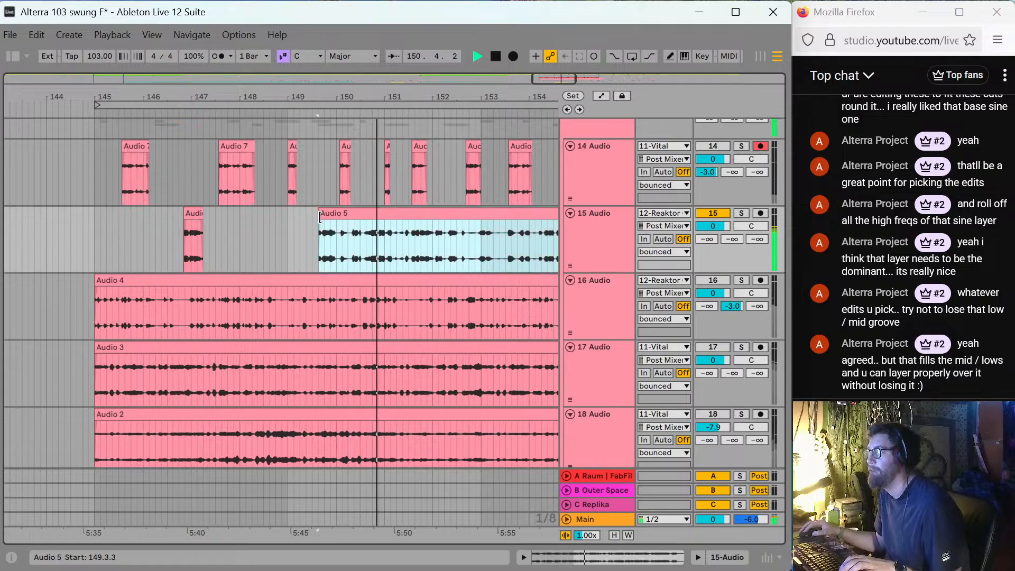
{"action": "left_click_drag", "start_coordinate": [320, 217], "coordinate": [356, 226]}
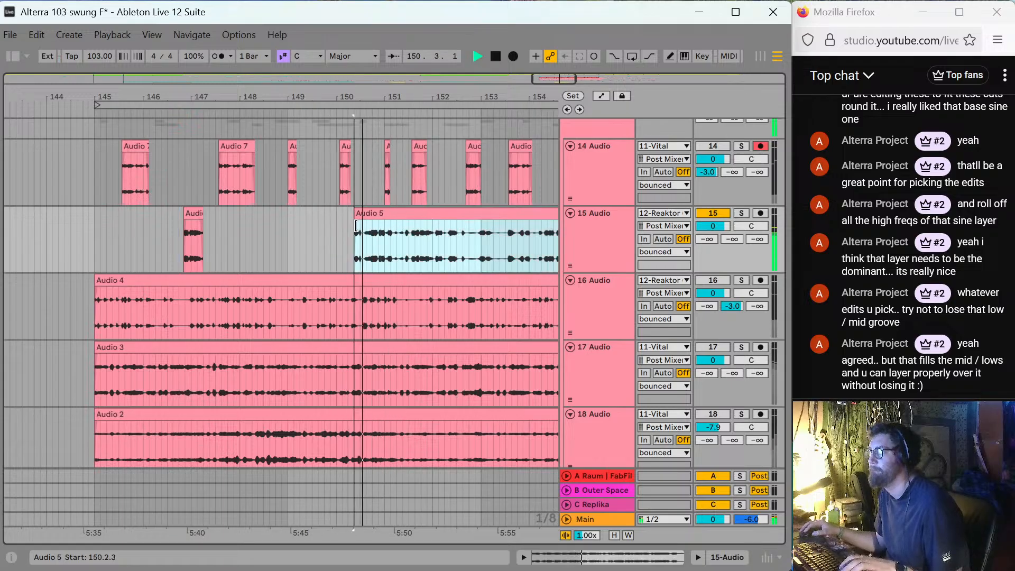
Try splitting Audio 5 on 15 Audio at 150.3.1, audition it, and undo the split.
{"action": "left_click", "coordinate": [361, 234]}
{"action": "key", "text": "ctrl+e"}
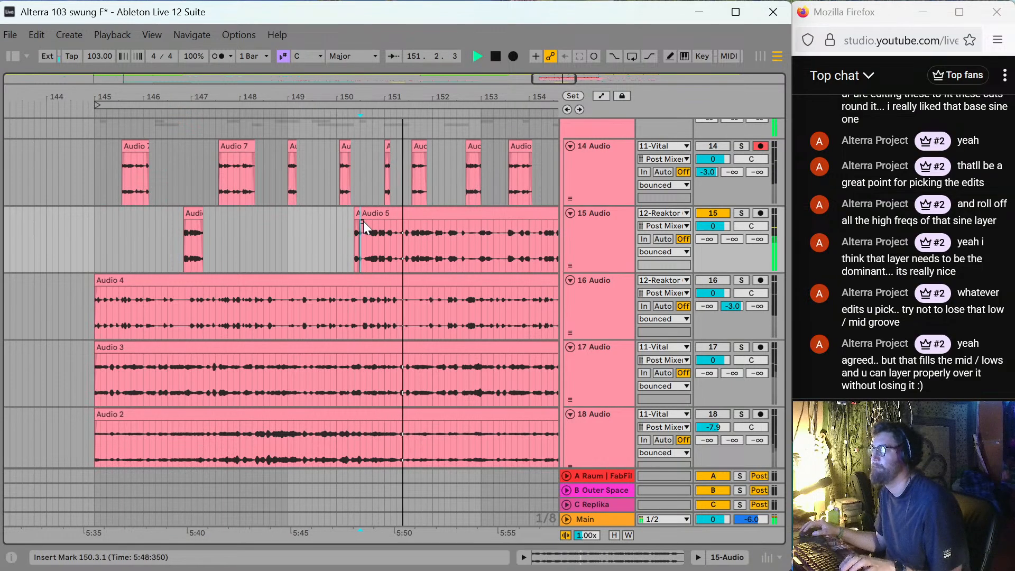
{"action": "key", "text": "space"}
{"action": "key", "text": "space"}
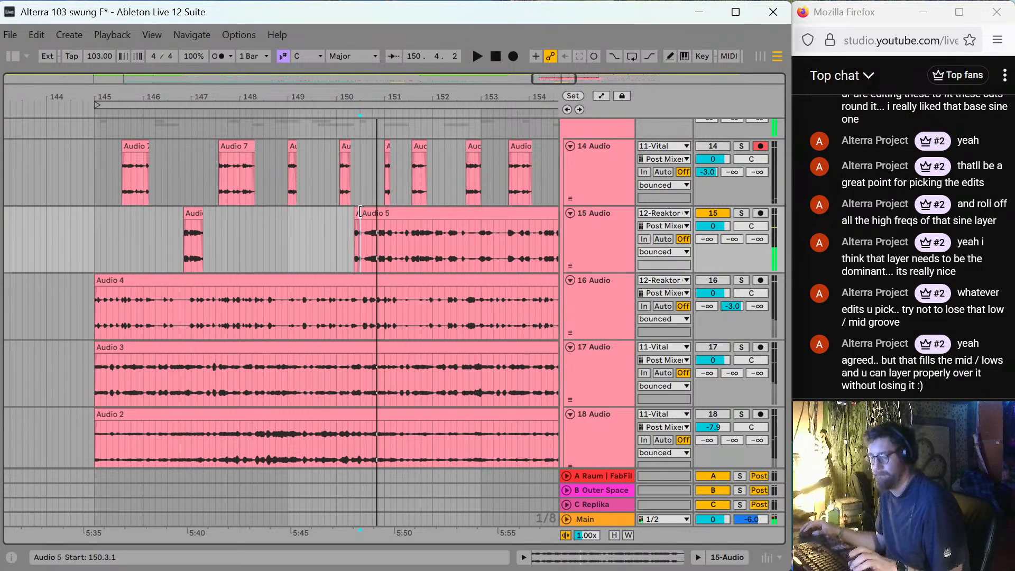
{"action": "key", "text": "ctrl+z"}
Split Audio 5 on 15 Audio just after 150.3.1, trim the remainder's start to just past 150.3.2, and play it.
{"action": "key", "text": "plus"}
{"action": "key", "text": "plus"}
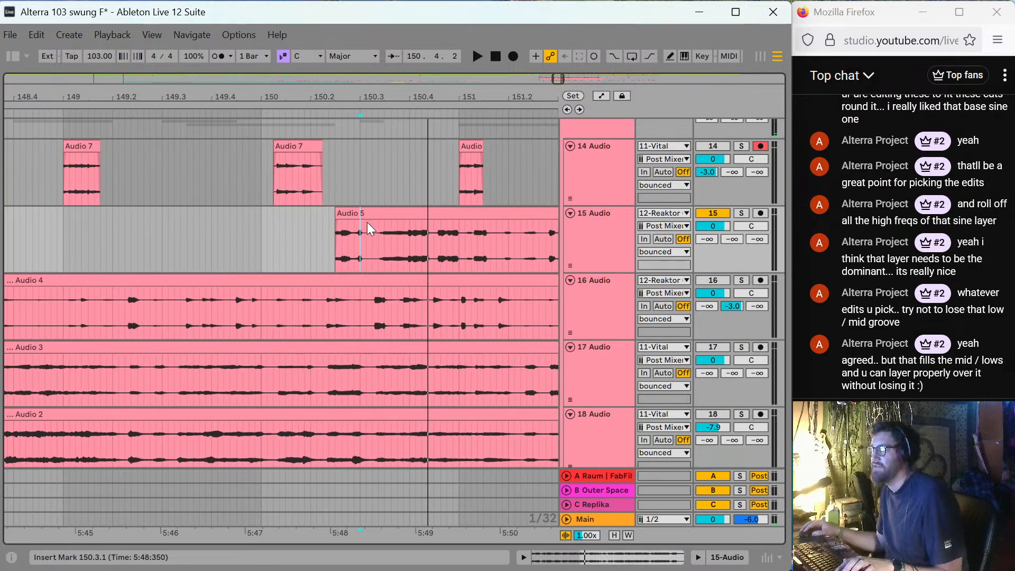
{"action": "left_click", "coordinate": [367, 222]}
{"action": "key", "text": "ctrl+e"}
{"action": "left_click_drag", "start_coordinate": [367, 214], "coordinate": [377, 213]}
{"action": "key", "text": "space"}
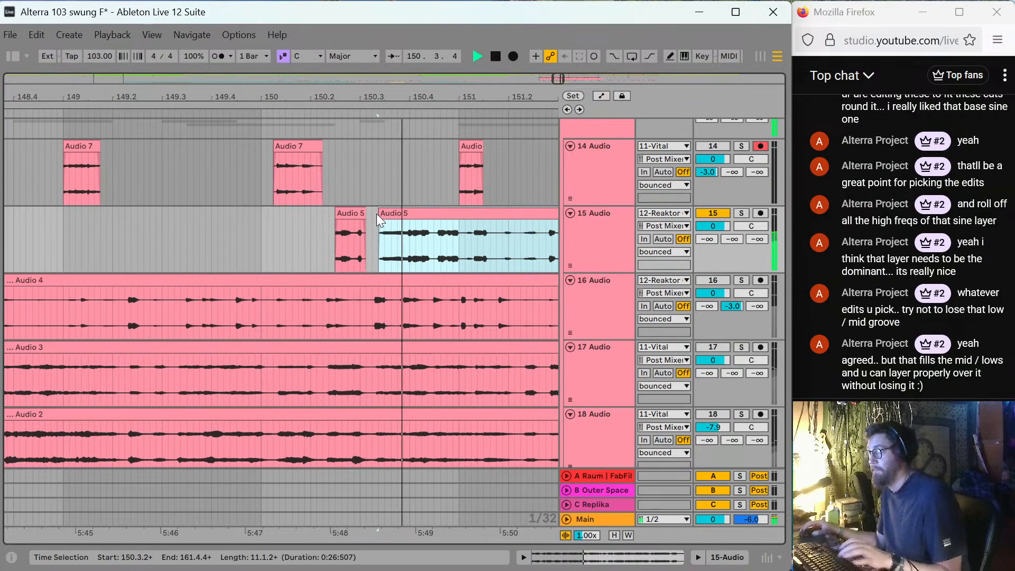
Trim the start of the long Audio 5 section on 15 Audio to 152.2.3 and audition it.
{"action": "key", "text": "plus"}
{"action": "key", "text": "plus"}
{"action": "key", "text": "minus"}
{"action": "key", "text": "minus"}
{"action": "key", "text": "minus"}
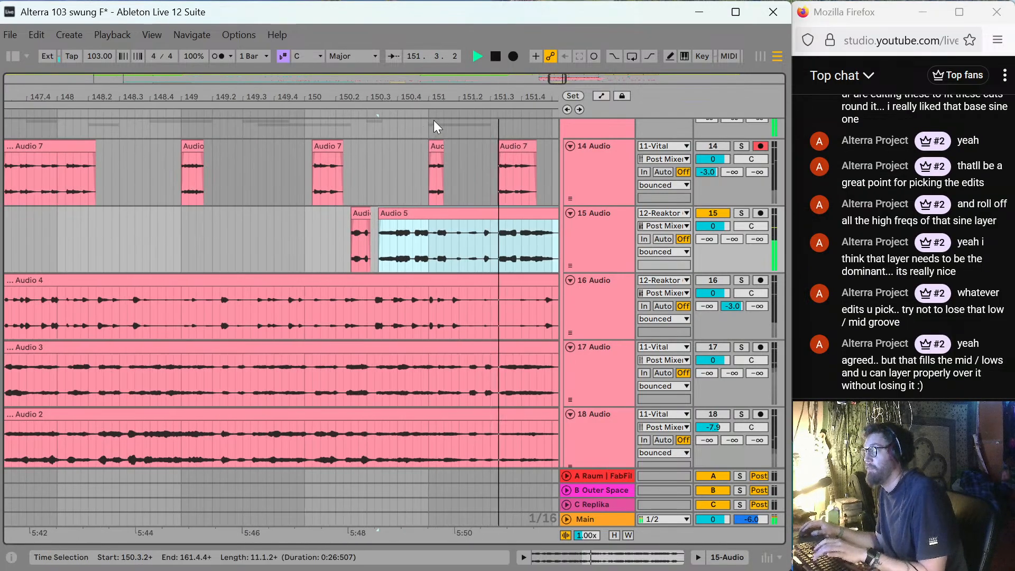
{"action": "key", "text": "minus"}
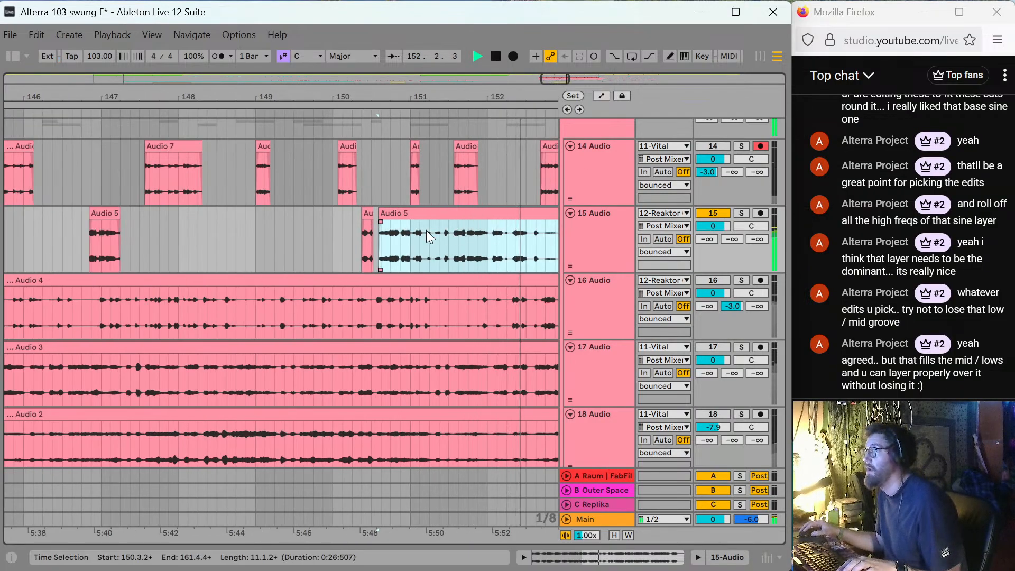
{"action": "left_click", "coordinate": [410, 192]}
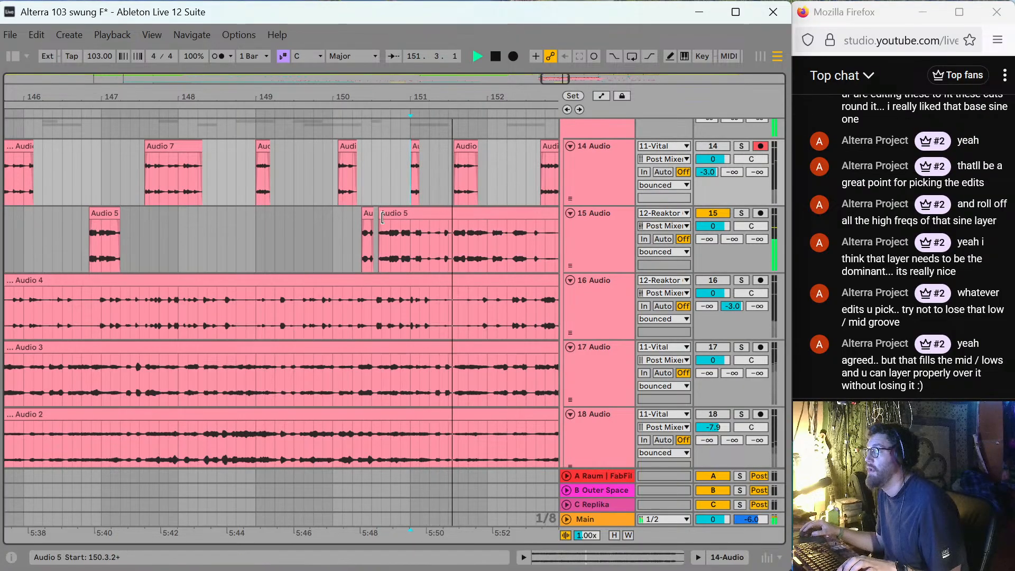
{"action": "left_click_drag", "start_coordinate": [382, 217], "coordinate": [517, 224]}
{"action": "key", "text": "space"}
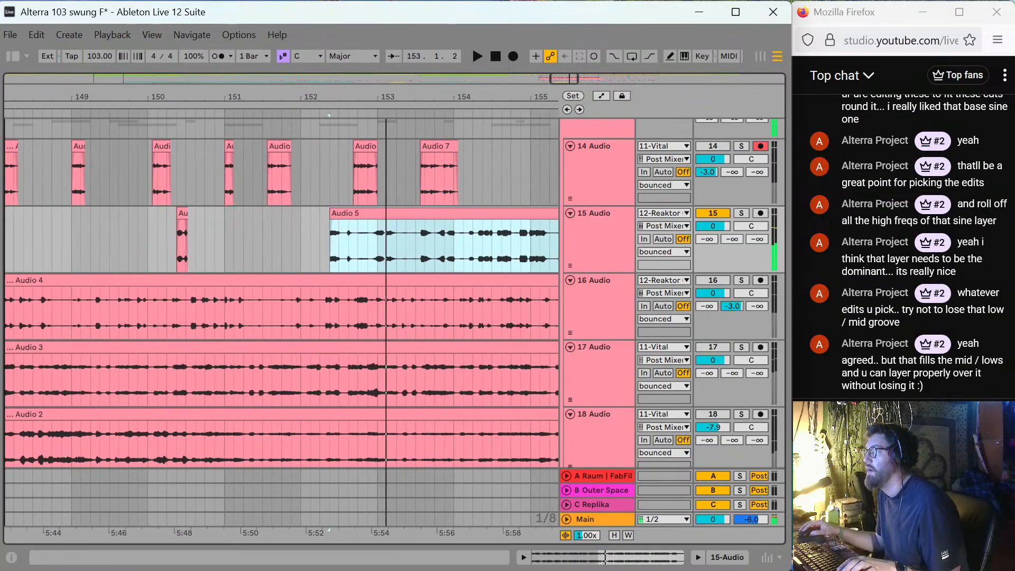
{"action": "key", "text": "space"}
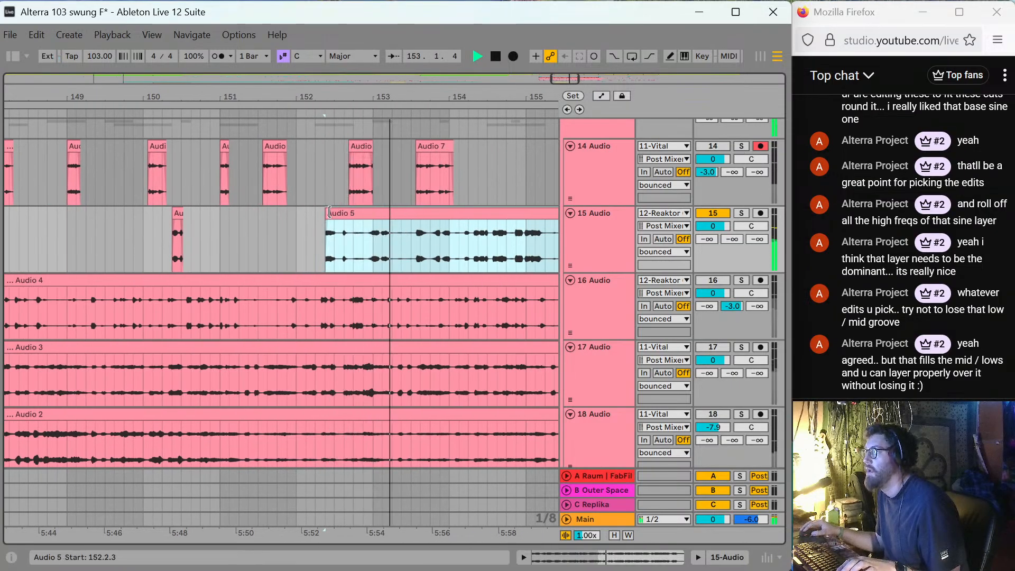
Trim the start of the long Audio 5 section on 15 Audio further to 153.4.3 and split it at 154.1.1.
{"action": "left_click_drag", "start_coordinate": [329, 213], "coordinate": [442, 214]}
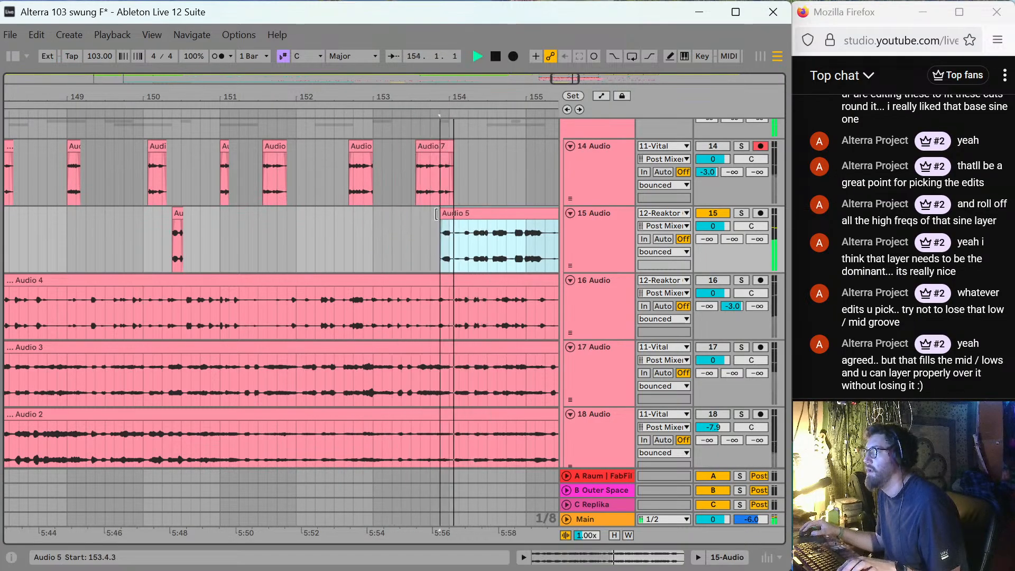
{"action": "left_click", "coordinate": [450, 240]}
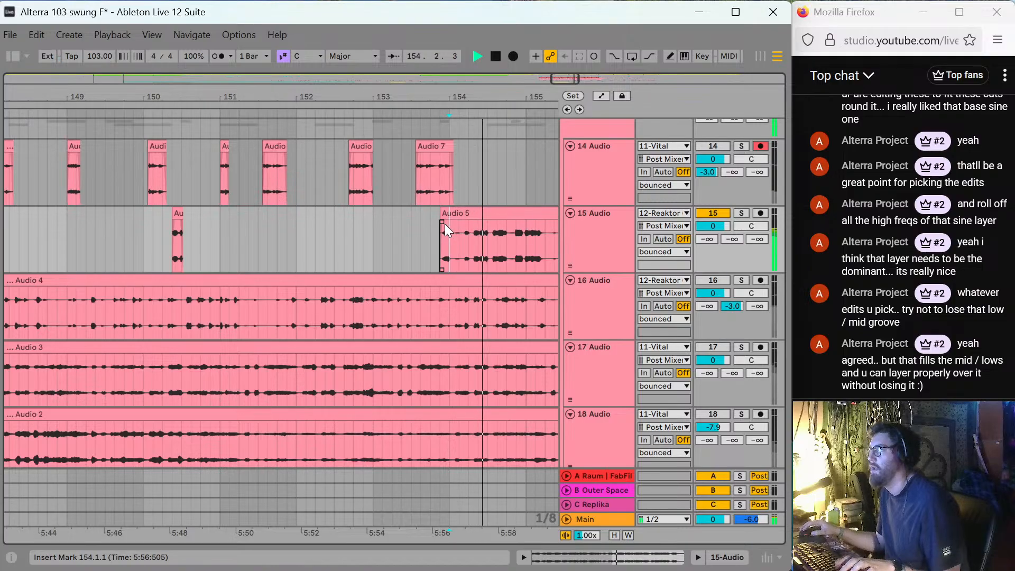
{"action": "key", "text": "ctrl+e"}
Isolate a short Audio 5 chop from 154.2.3 to 154.3.1 on 15 Audio and trim the remainder's start to 155.1.3.
{"action": "left_click_drag", "start_coordinate": [450, 214], "coordinate": [535, 213]}
{"action": "key", "text": "space"}
{"action": "left_click", "coordinate": [488, 245]}
{"action": "key", "text": "ctrl+e"}
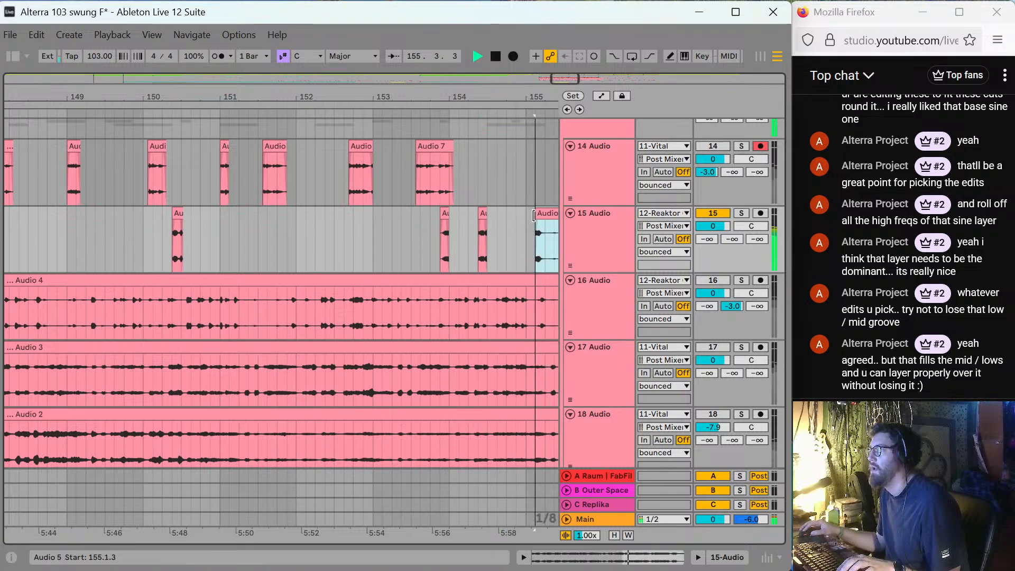
Trim the start of the long Audio 5 section on 15 Audio to 156.2.1 and split it at 156.3.1.
{"action": "key", "text": "space"}
{"action": "left_click_drag", "start_coordinate": [519, 97], "coordinate": [176, 97]}
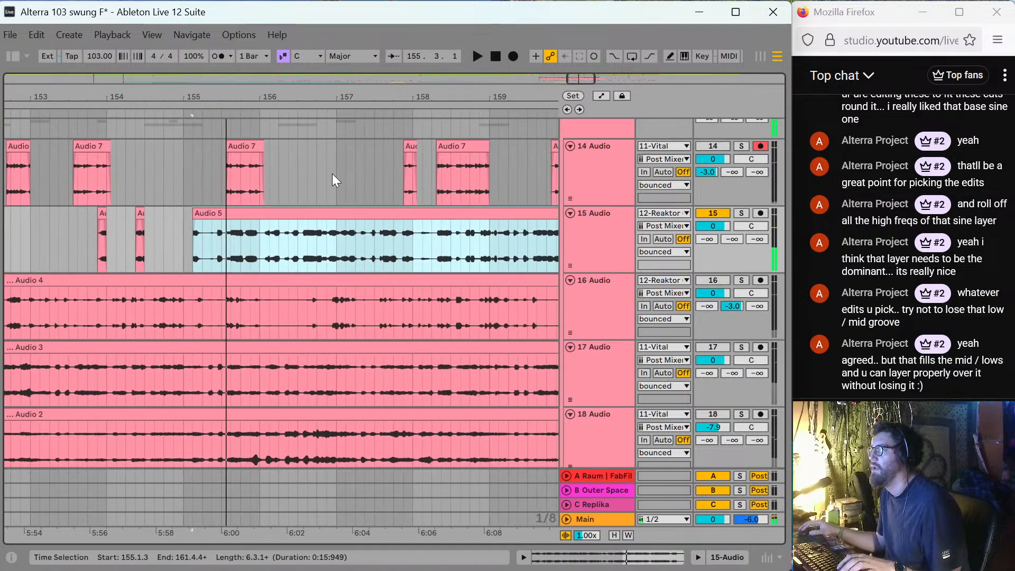
{"action": "left_click_drag", "start_coordinate": [194, 213], "coordinate": [280, 213]}
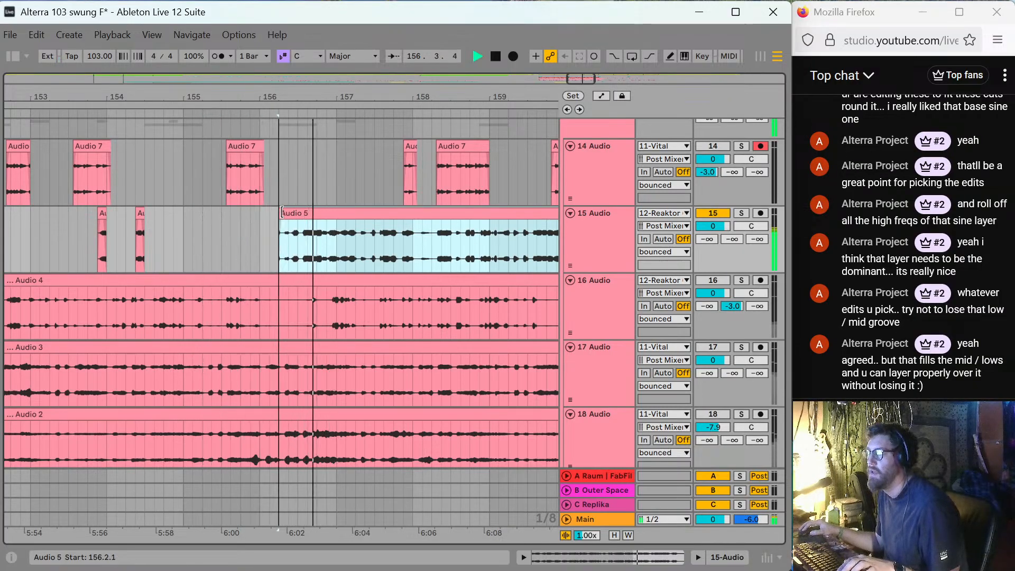
{"action": "left_click", "coordinate": [298, 243]}
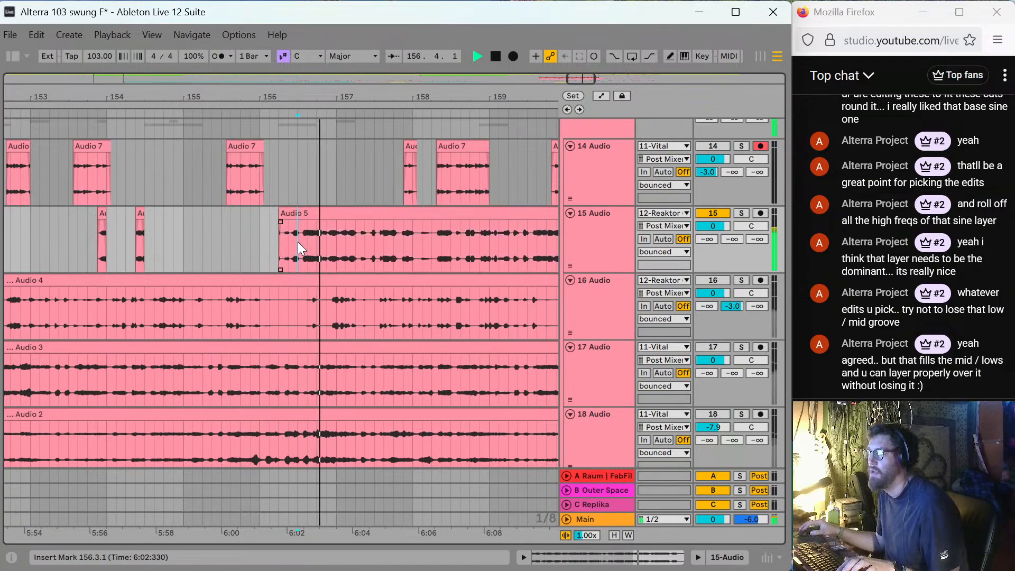
{"action": "key", "text": "ctrl+e"}
Trim the start of the remaining Audio 5 section on 15 Audio to 157.1.1 and split it at 157.1.3.
{"action": "left_click_drag", "start_coordinate": [299, 212], "coordinate": [338, 217]}
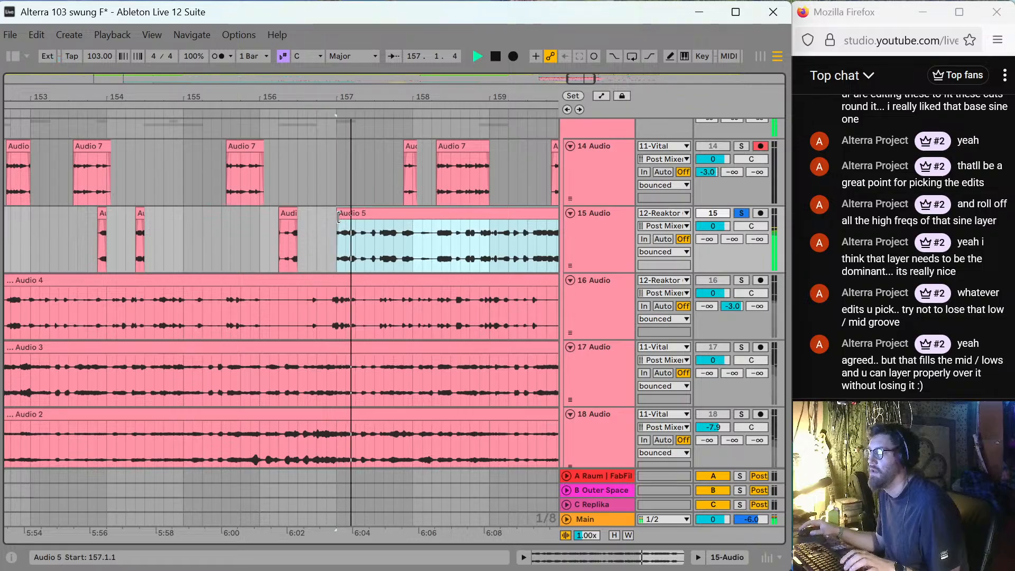
{"action": "left_click", "coordinate": [353, 244]}
{"action": "left_click", "coordinate": [348, 238]}
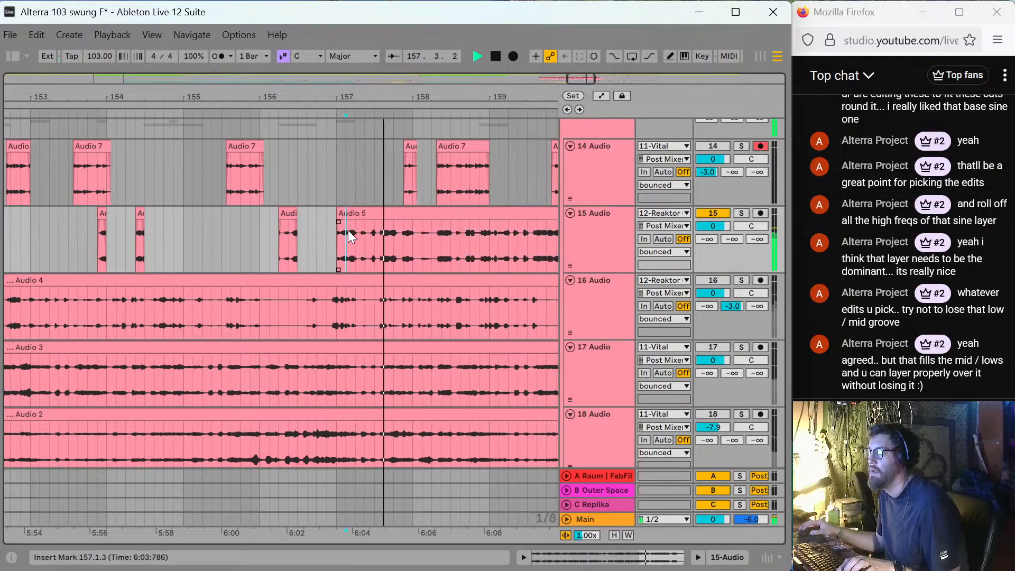
Trim the start of the last Audio 5 section on 15 Audio to 159.1.1 and audition it soloed and with the other tracks.
{"action": "left_click_drag", "start_coordinate": [348, 210], "coordinate": [493, 232]}
{"action": "key", "text": "space"}
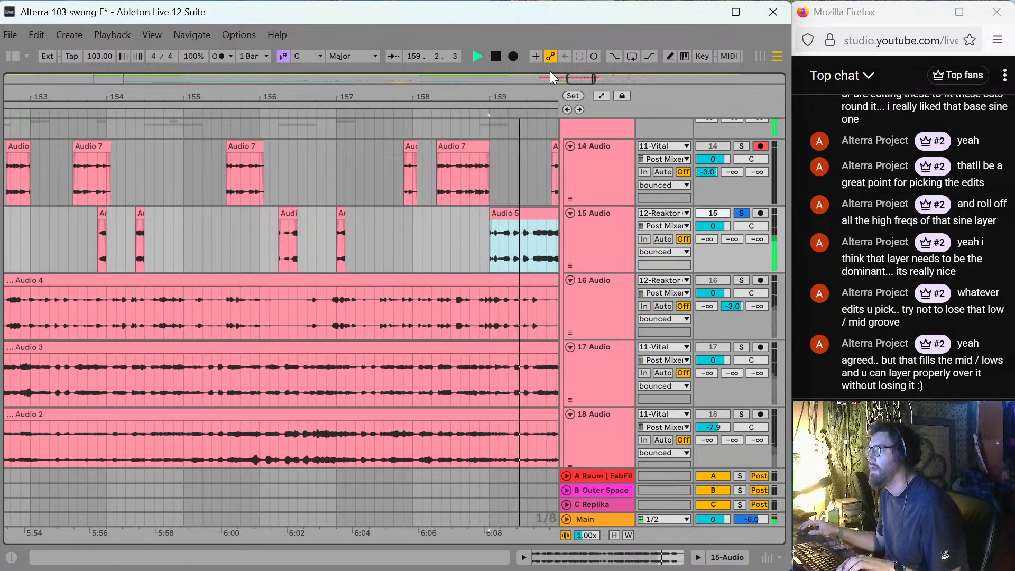
{"action": "key", "text": "s"}
{"action": "key", "text": "space"}
{"action": "key", "text": "space"}
{"action": "left_click_drag", "start_coordinate": [580, 79], "coordinate": [595, 81]}
{"action": "key", "text": "space"}
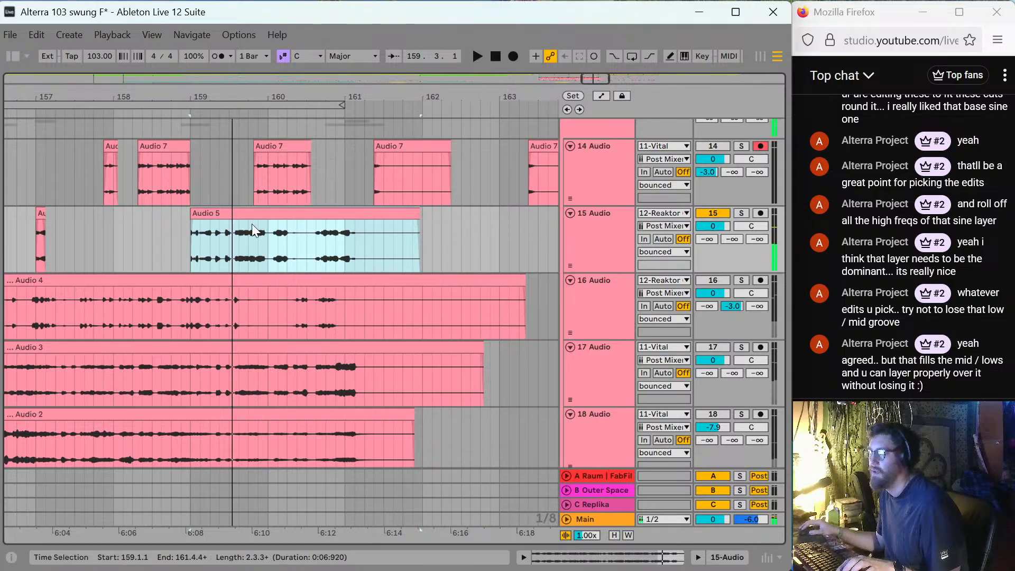
{"action": "key", "text": "space"}
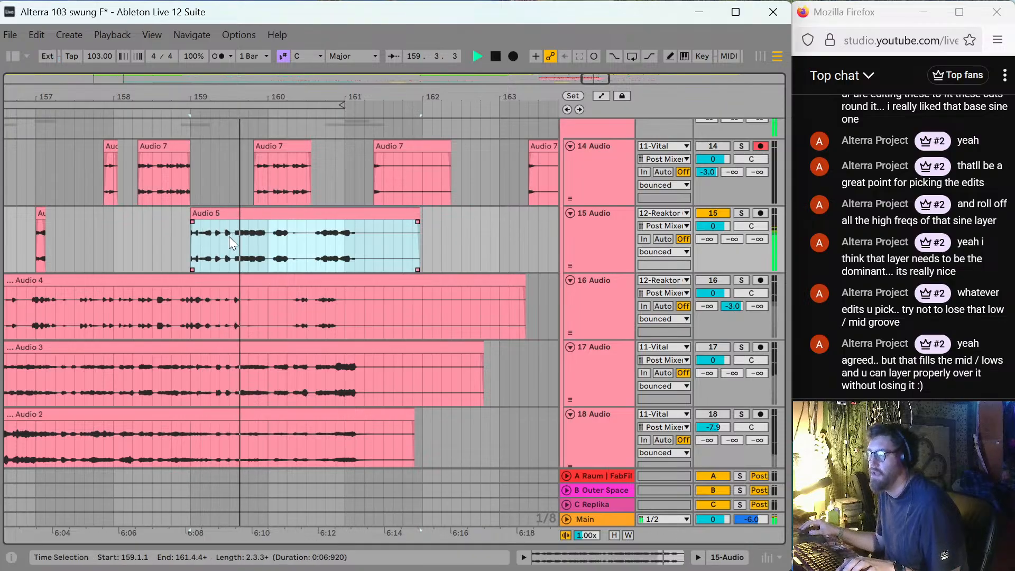
{"action": "key", "text": "space"}
Open the last Audio 5 section's clip settings, try lowering its gain to -3.3 dB, and undo the change.
{"action": "left_click", "coordinate": [220, 240]}
{"action": "double_click", "coordinate": [207, 213]}
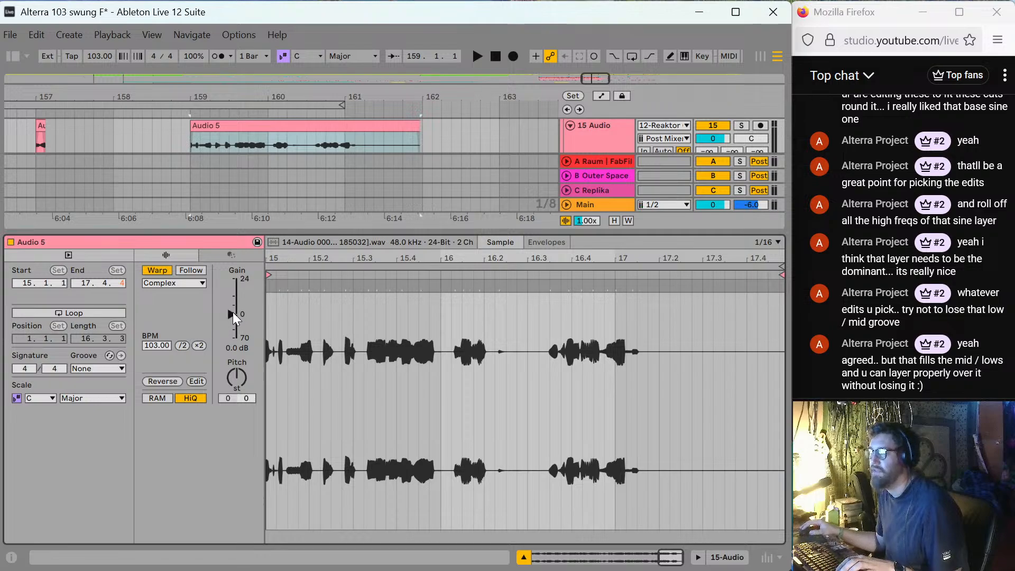
{"action": "left_click_drag", "start_coordinate": [233, 312], "coordinate": [233, 316]}
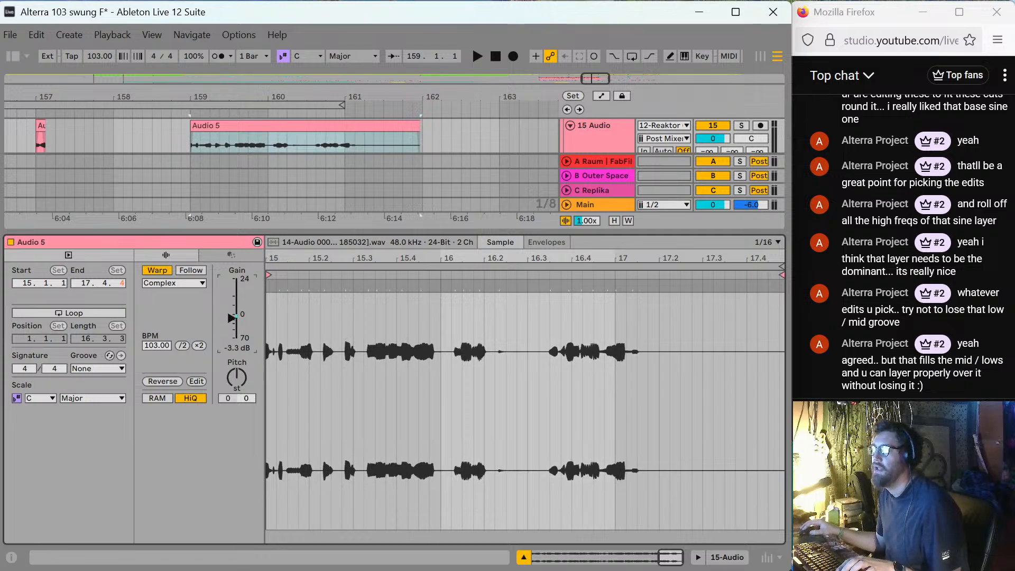
{"action": "key", "text": "ctrl+z"}
Split the last Audio 5 section on 15 Audio at 159.2.1 and audition it.
{"action": "left_click", "coordinate": [209, 146]}
{"action": "key", "text": "space"}
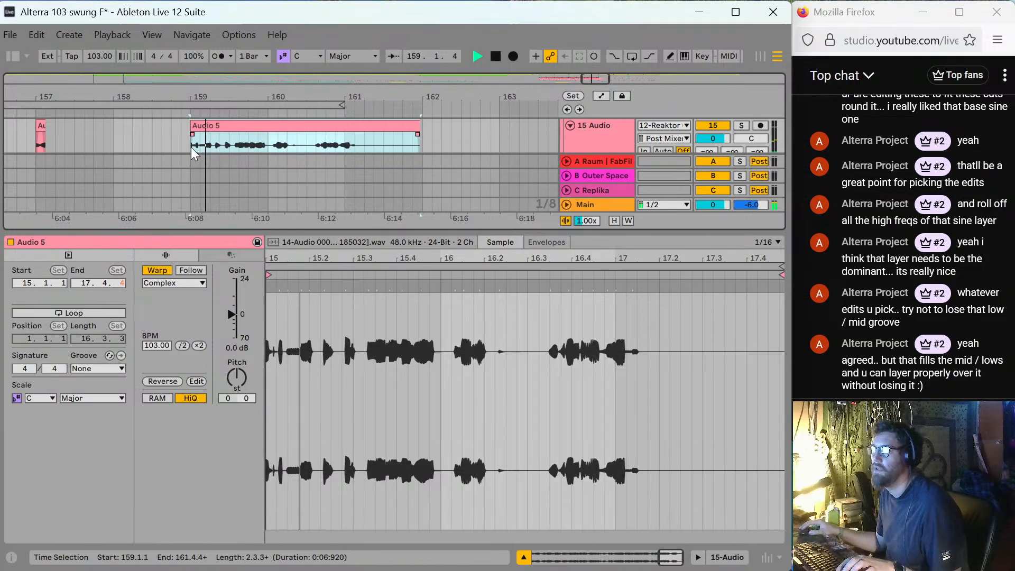
{"action": "key", "text": "ctrl+e"}
{"action": "key", "text": "space"}
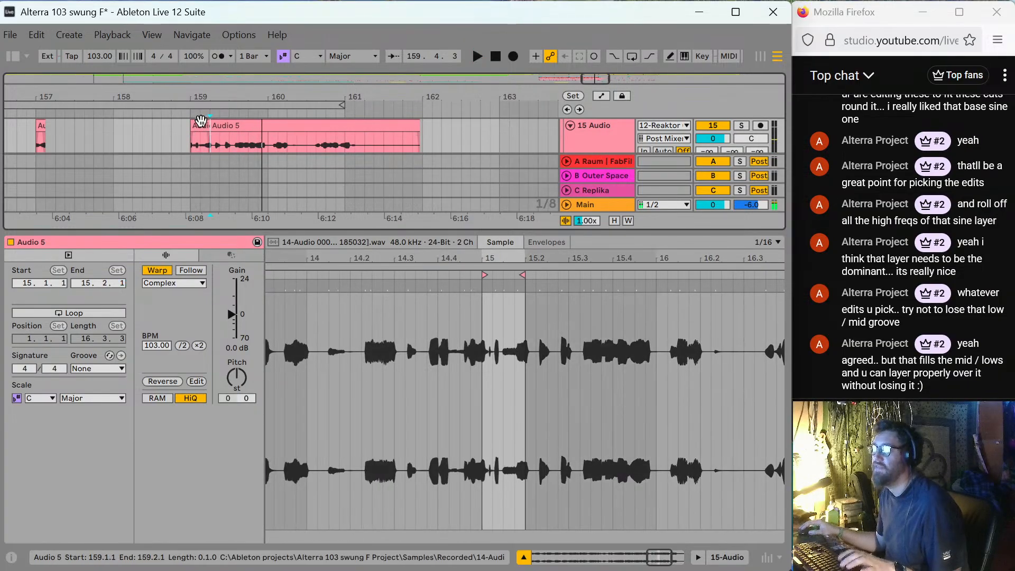
Set the gain of the short Audio 5 chop at 159.1.1 to -10.5 dB, audition it, and close the clip settings.
{"action": "left_click", "coordinate": [201, 124]}
{"action": "left_click_drag", "start_coordinate": [232, 313], "coordinate": [231, 322]}
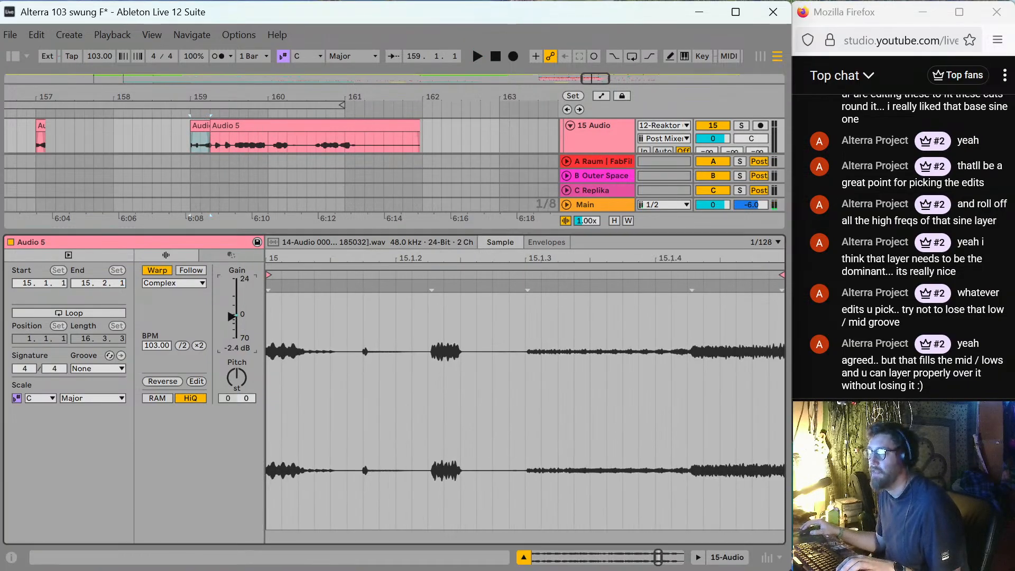
{"action": "key", "text": "space"}
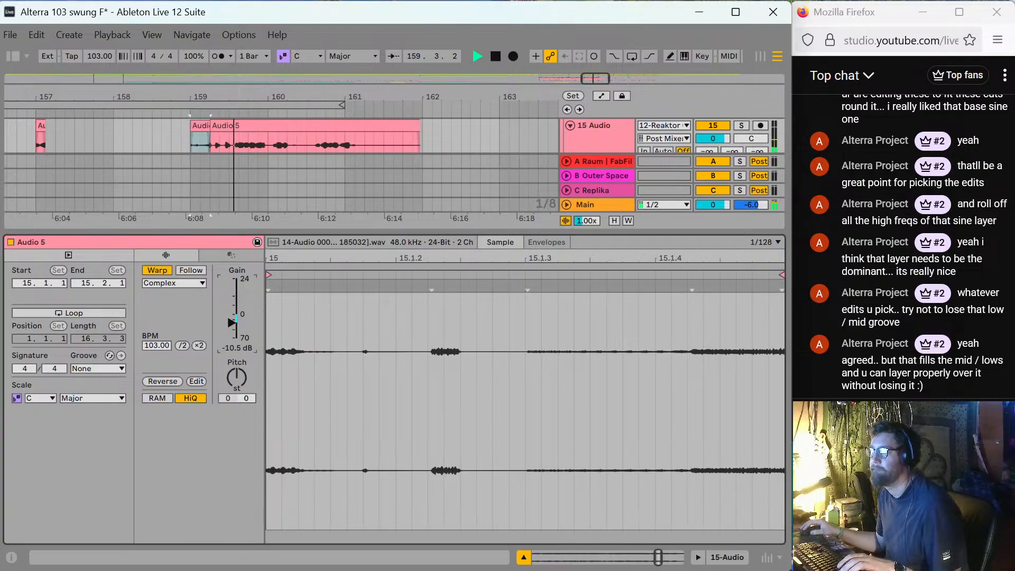
{"action": "double_click", "coordinate": [280, 233]}
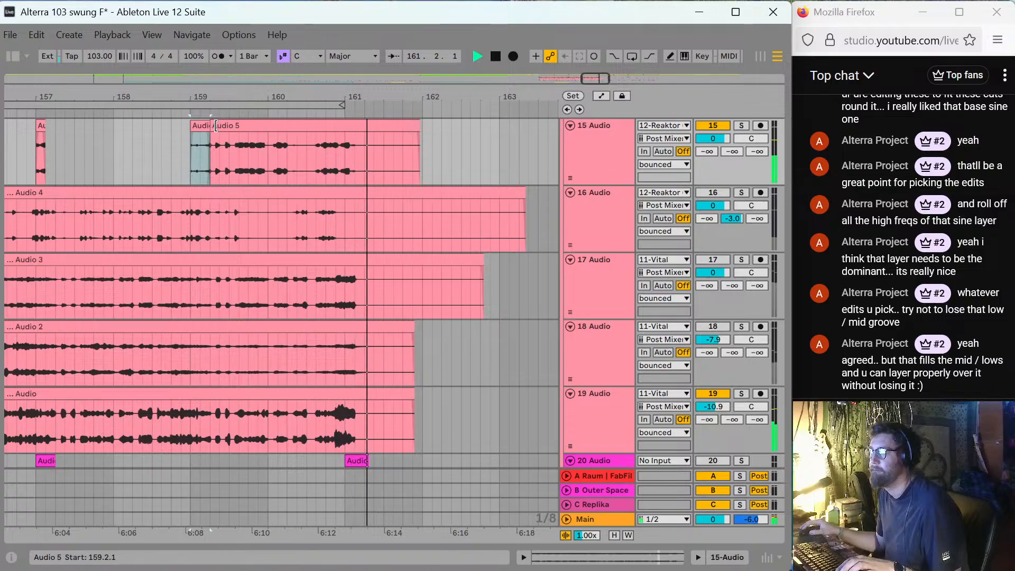
Trim the last Audio 5 section on 15 Audio to run from 160.3.3 to 161.1.1.
{"action": "left_click_drag", "start_coordinate": [215, 126], "coordinate": [318, 142]}
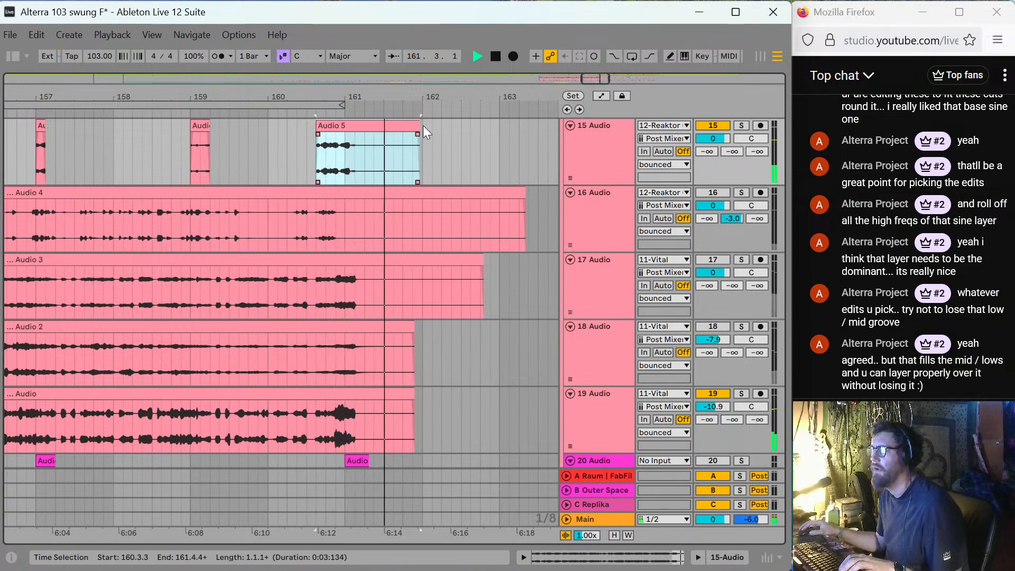
{"action": "left_click_drag", "start_coordinate": [422, 127], "coordinate": [344, 140]}
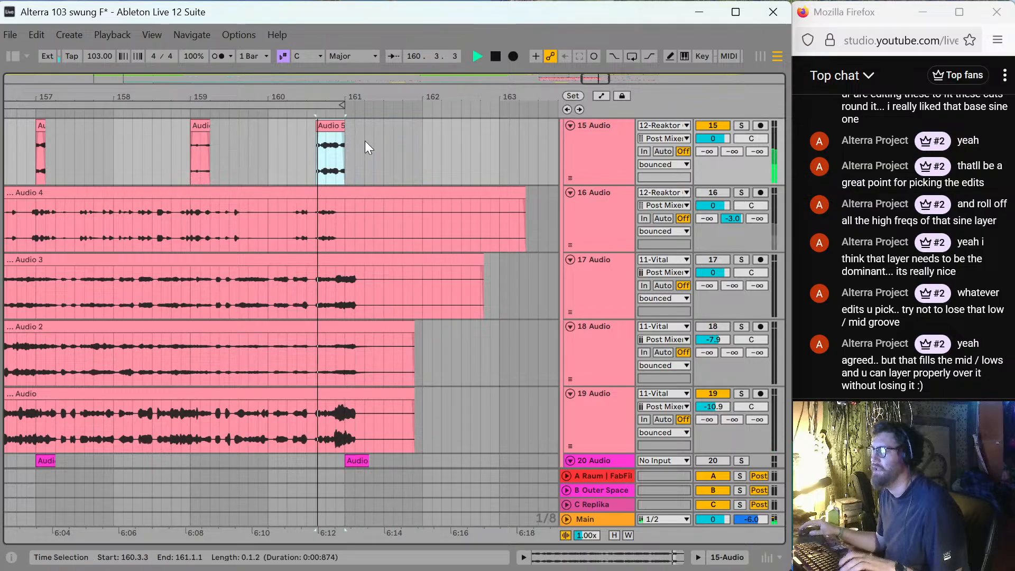
{"action": "left_click", "coordinate": [334, 148]}
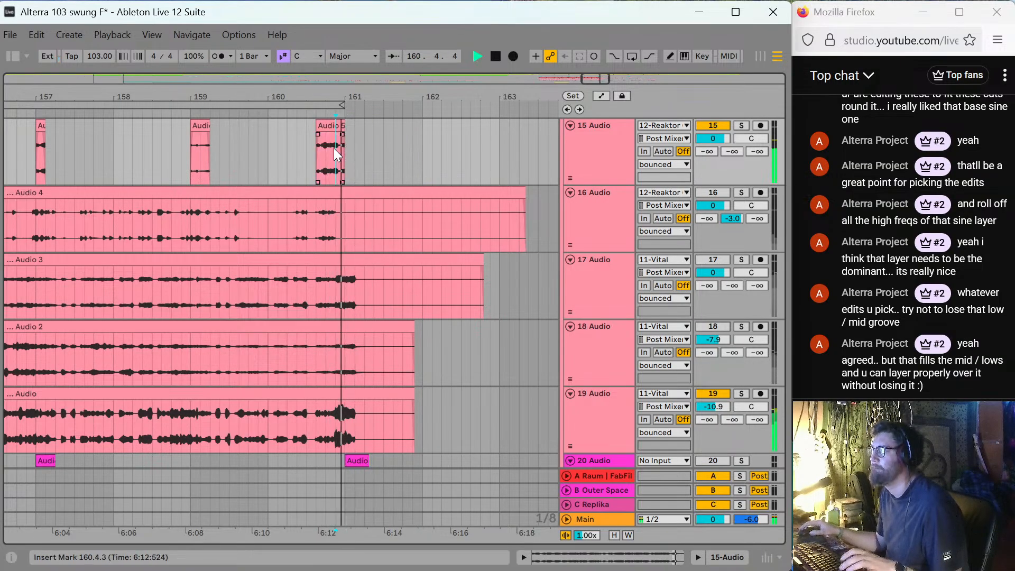
Solo 15 Audio, try raising its A-Raum send automation to 0.0 dB from 160.4.4 to 161.1.1, and audition it with and without solo.
{"action": "key", "text": "s"}
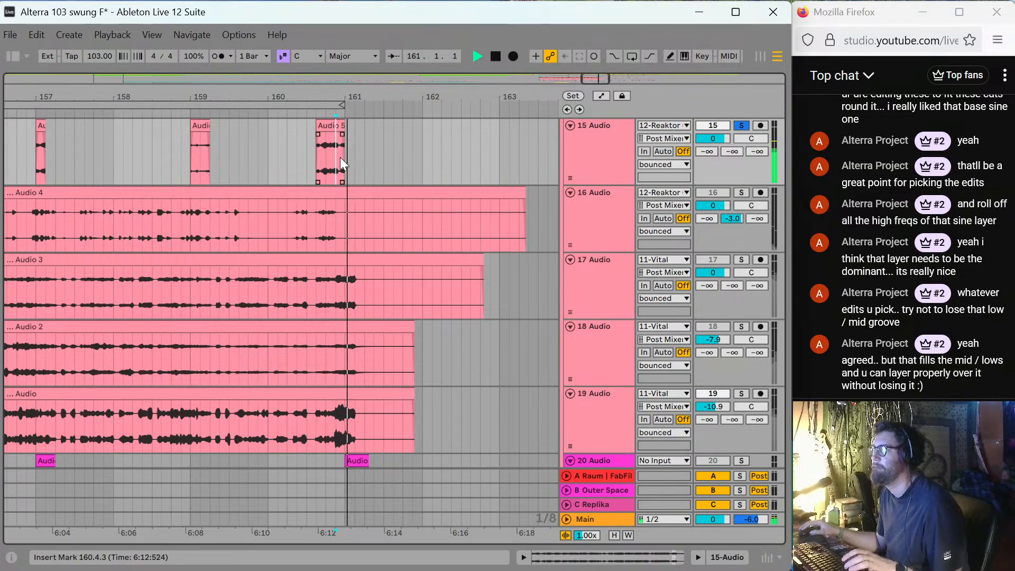
{"action": "key", "text": "plus"}
{"action": "key", "text": "plus"}
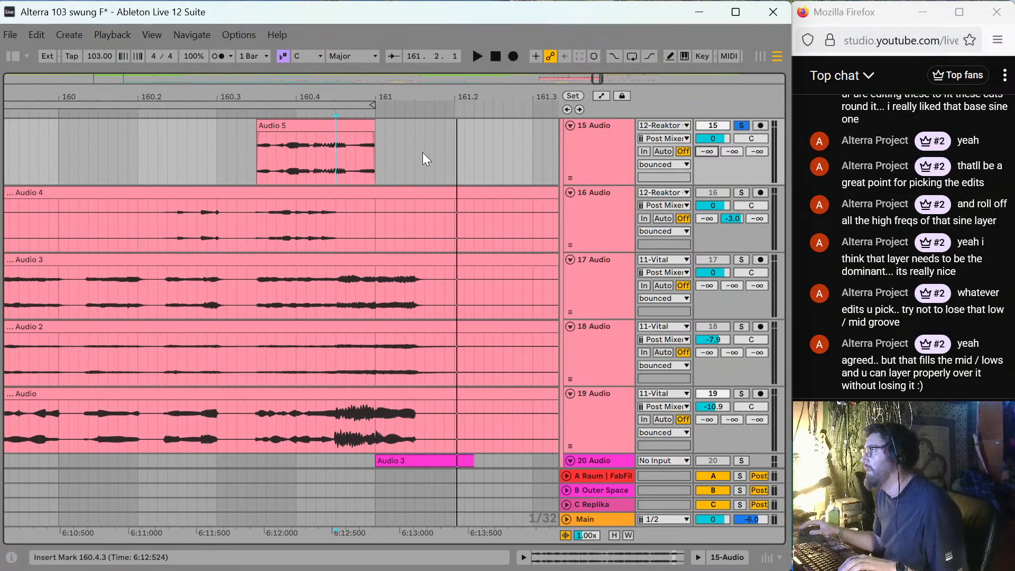
{"action": "left_click_drag", "start_coordinate": [354, 154], "coordinate": [376, 155]}
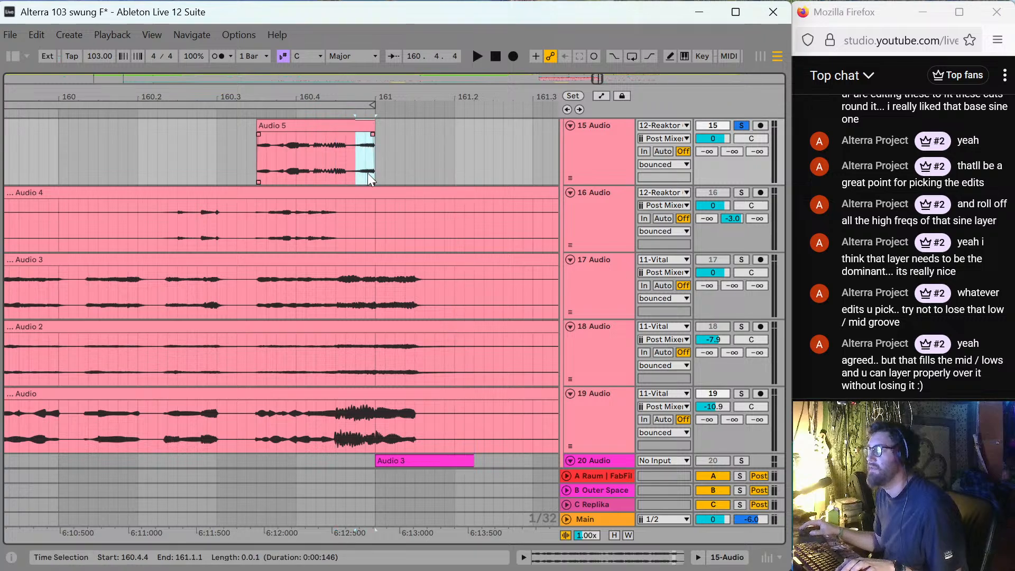
{"action": "key", "text": "a"}
{"action": "key", "text": "space"}
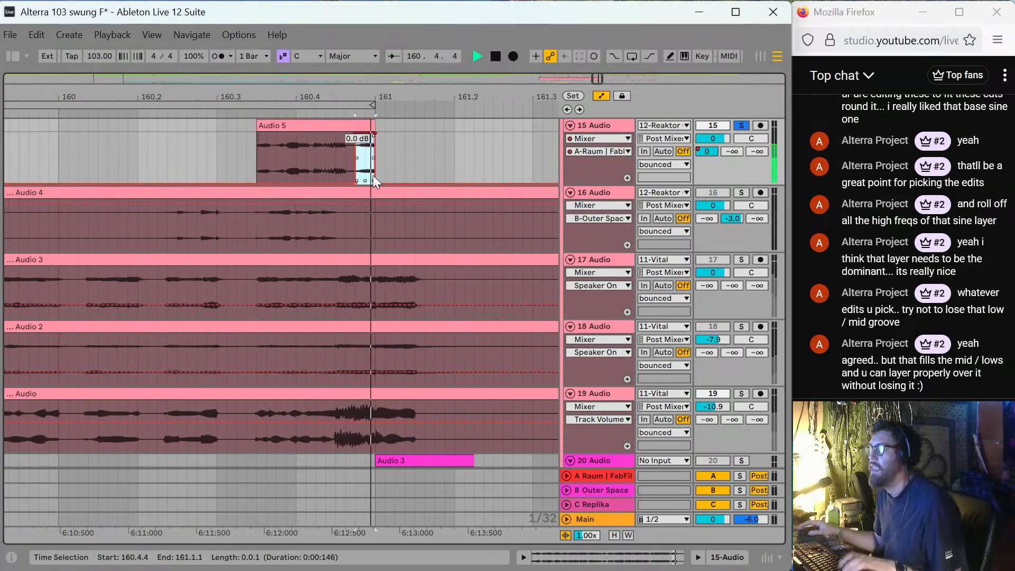
{"action": "left_click", "coordinate": [740, 130]}
{"action": "left_click", "coordinate": [236, 168]}
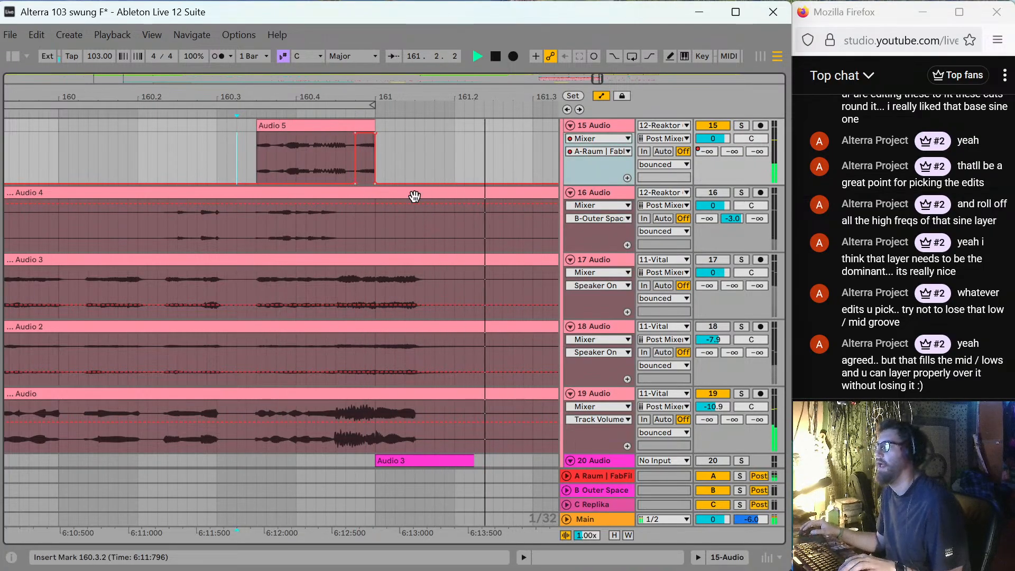
{"action": "key", "text": "space"}
Try splitting the last Audio 5 chop at 160.4.4, transposing its tail -12 st with 9.3 dB gain, and undo those changes.
{"action": "left_click_drag", "start_coordinate": [356, 159], "coordinate": [371, 159]}
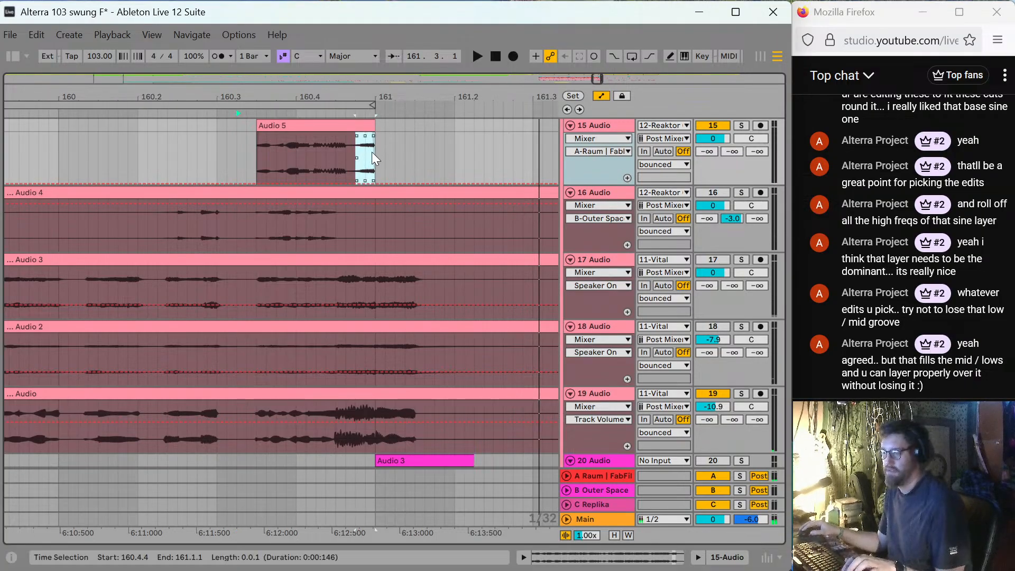
{"action": "double_click", "coordinate": [365, 125]}
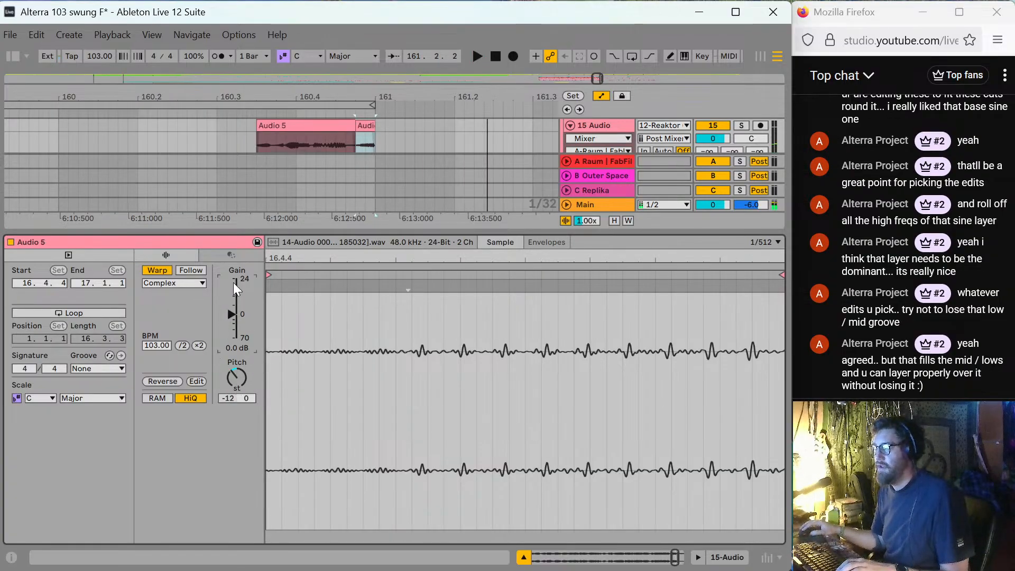
{"action": "left_click_drag", "start_coordinate": [231, 314], "coordinate": [231, 301]}
{"action": "key", "text": "space"}
{"action": "key", "text": "space"}
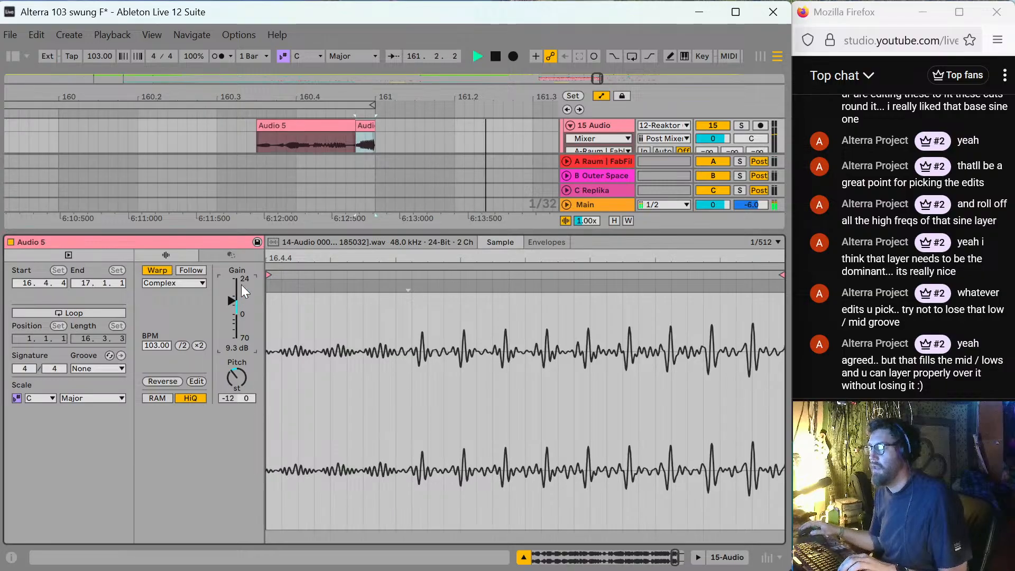
{"action": "key", "text": "space"}
{"action": "key", "text": "ctrl+z"}
{"action": "key", "text": "ctrl+z"}
{"action": "key", "text": "ctrl+z"}
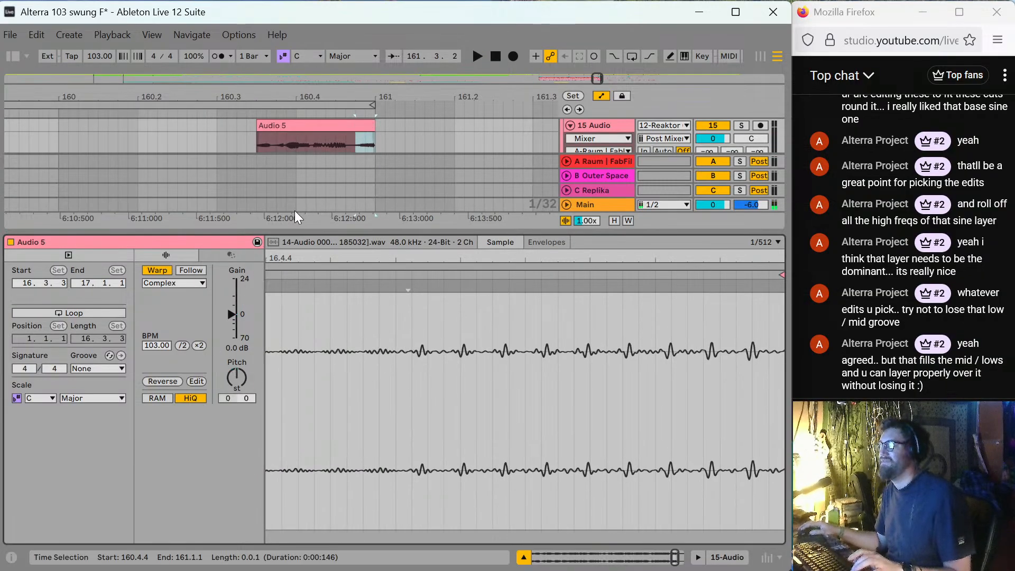
{"action": "key", "text": "space"}
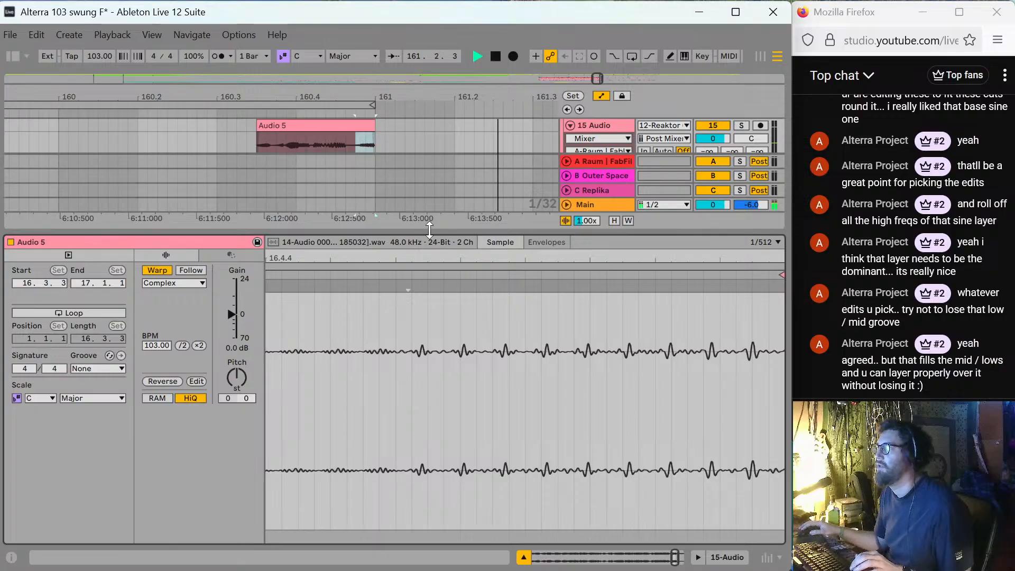
{"action": "key", "text": "ctrl+alt+l"}
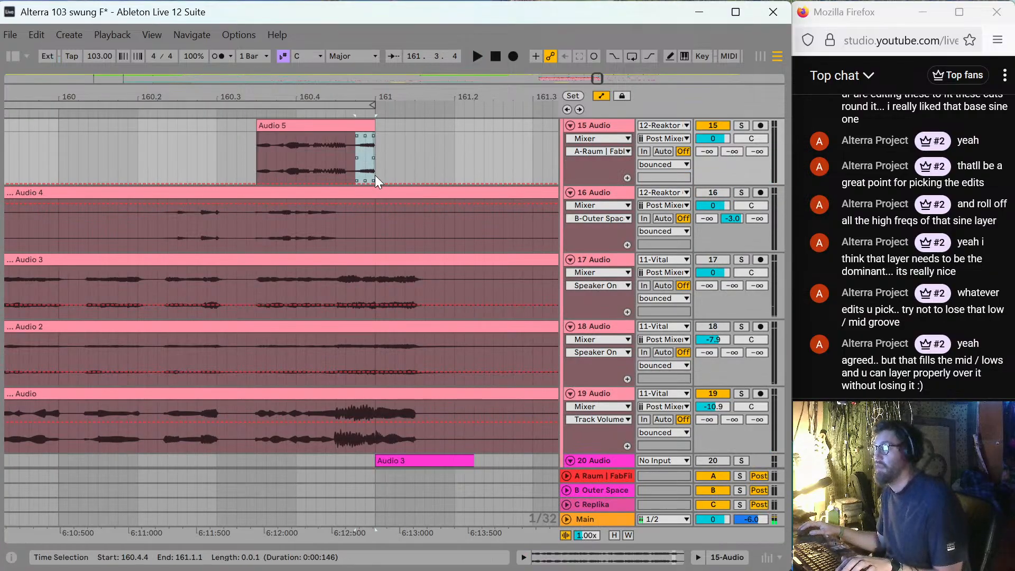
Split the last Audio 5 chop on 15 Audio at 160.4.4 and play it.
{"action": "left_click", "coordinate": [369, 123]}
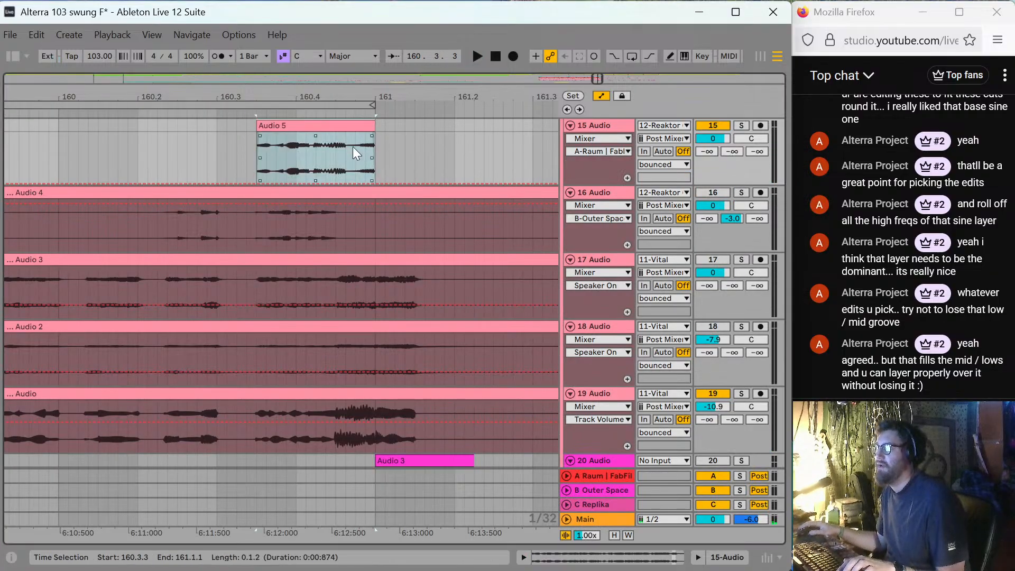
{"action": "left_click", "coordinate": [354, 147]}
{"action": "key", "text": "ctrl+e"}
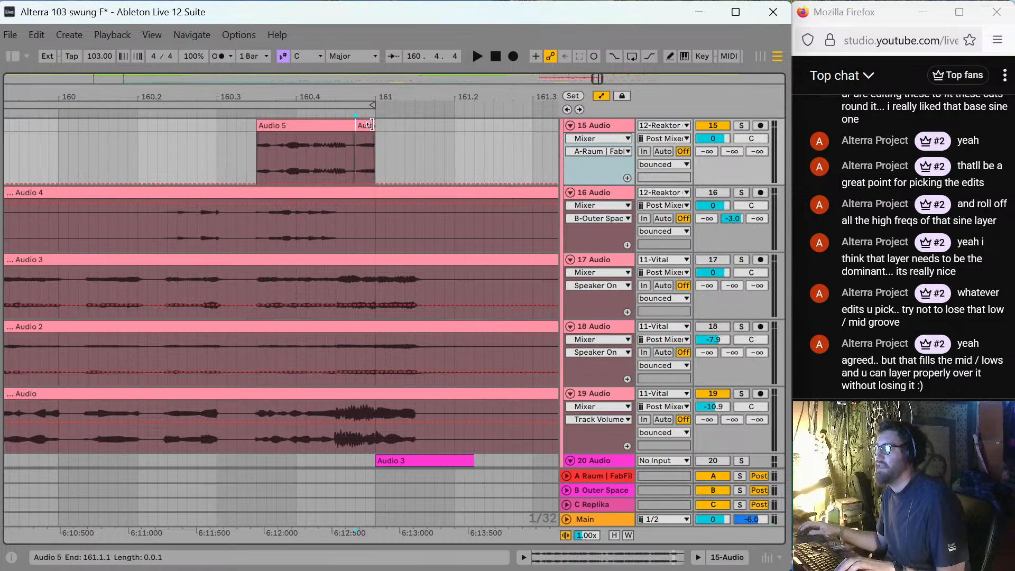
{"action": "key", "text": "space"}
Try stretching the split-off tail at 160.4.4 to about two beats long, and undo the stretch.
{"action": "left_click_drag", "start_coordinate": [369, 124], "coordinate": [508, 155]}
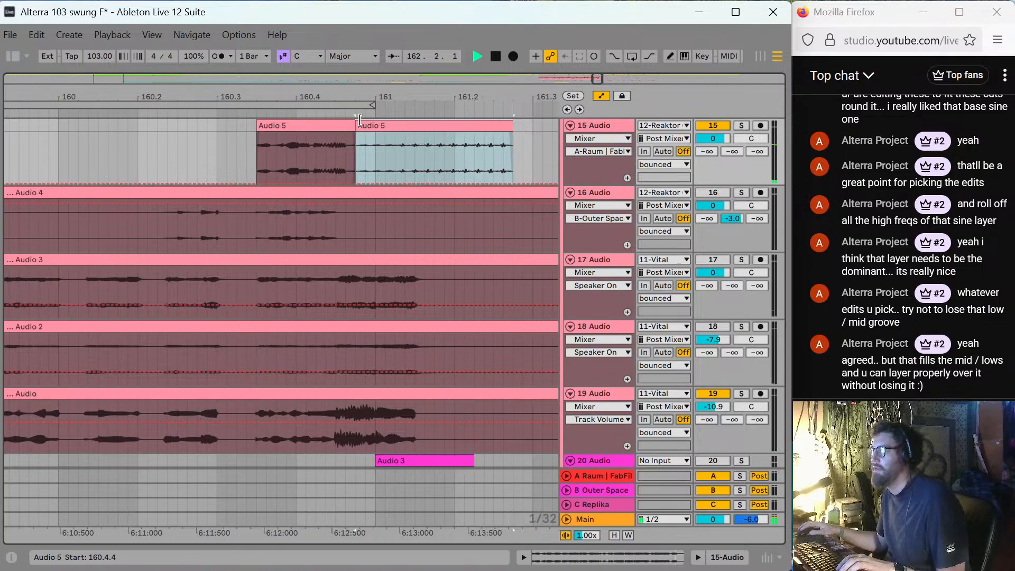
{"action": "key", "text": "ctrl+z"}
{"action": "key", "text": "space"}
Hide the automation envelopes in the arrangement.
{"action": "key", "text": "minus"}
{"action": "key", "text": "minus"}
{"action": "key", "text": "minus"}
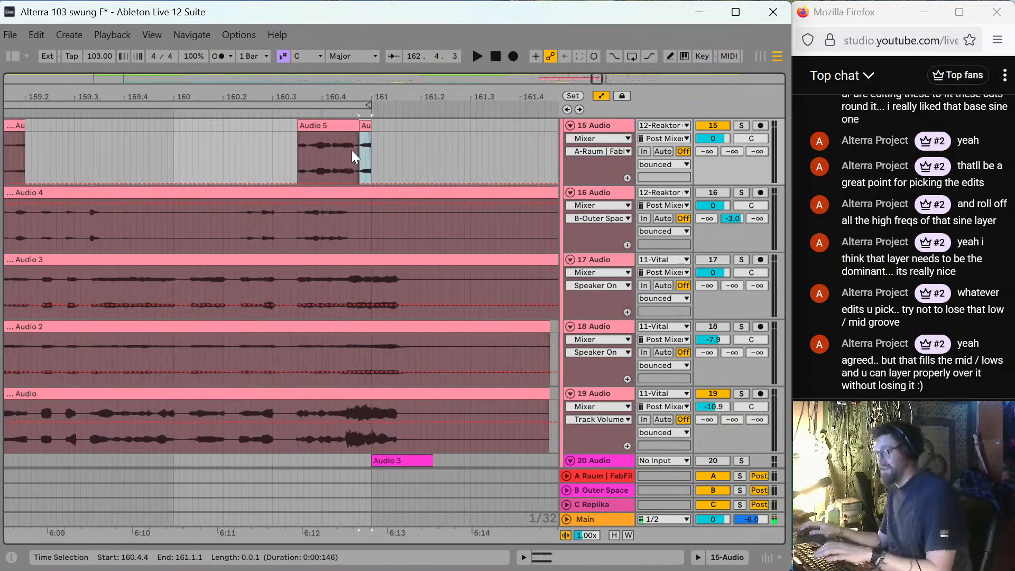
{"action": "key", "text": "minus"}
{"action": "key", "text": "a"}
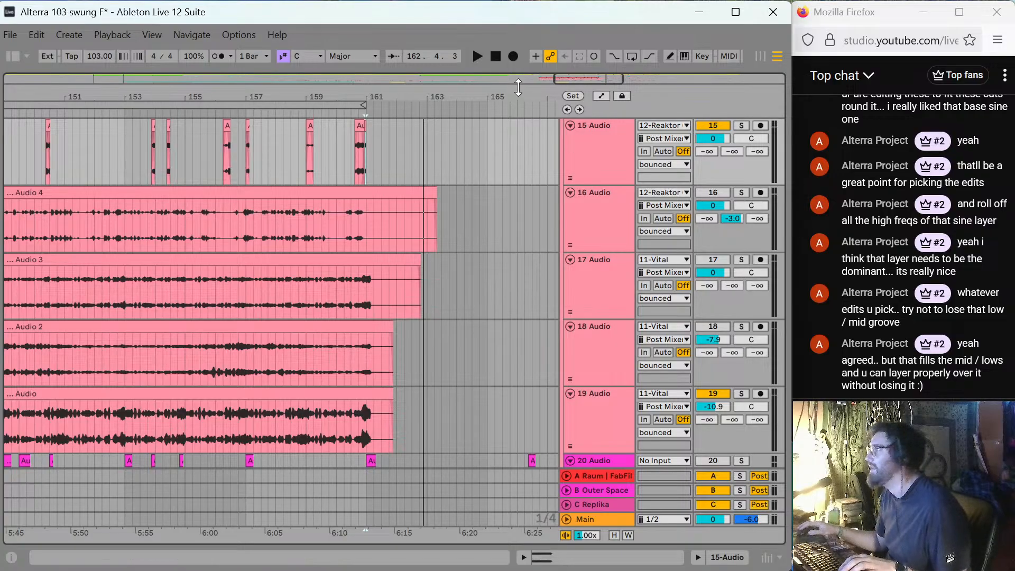
{"action": "left_click", "coordinate": [216, 139]}
{"action": "key", "text": "minus"}
{"action": "key", "text": "minus"}
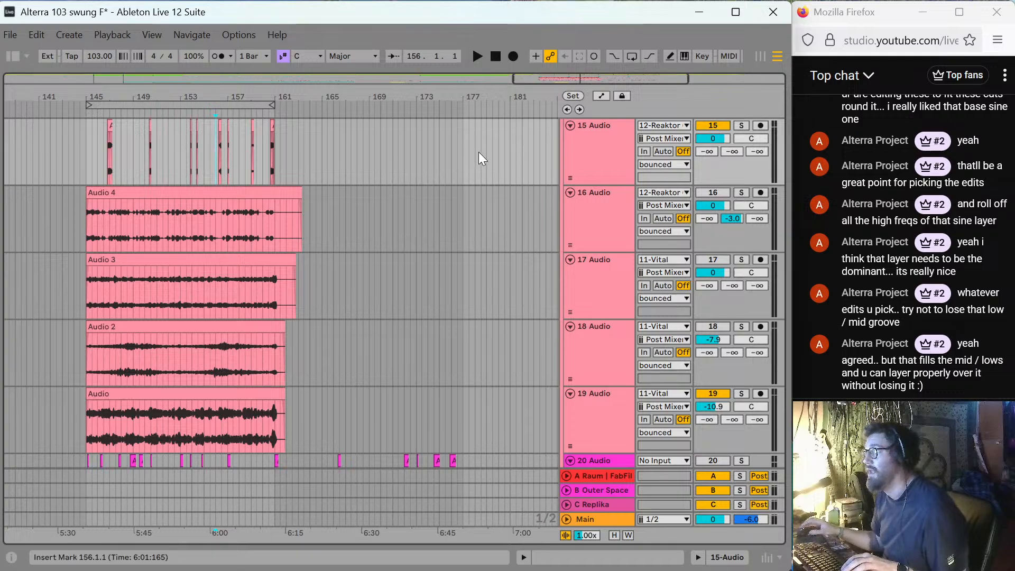
Mute 15 Audio, activate 16 Audio, and play the arrangement from 145.1.1.
{"action": "scroll", "coordinate": [481, 158], "scroll_direction": "up", "scroll_amount": 3}
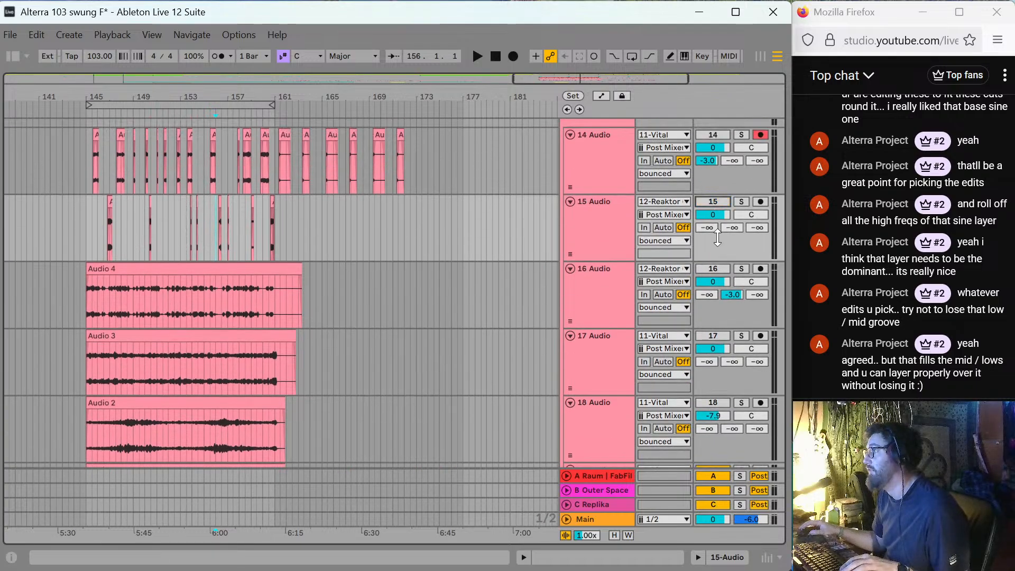
{"action": "left_click", "coordinate": [87, 309]}
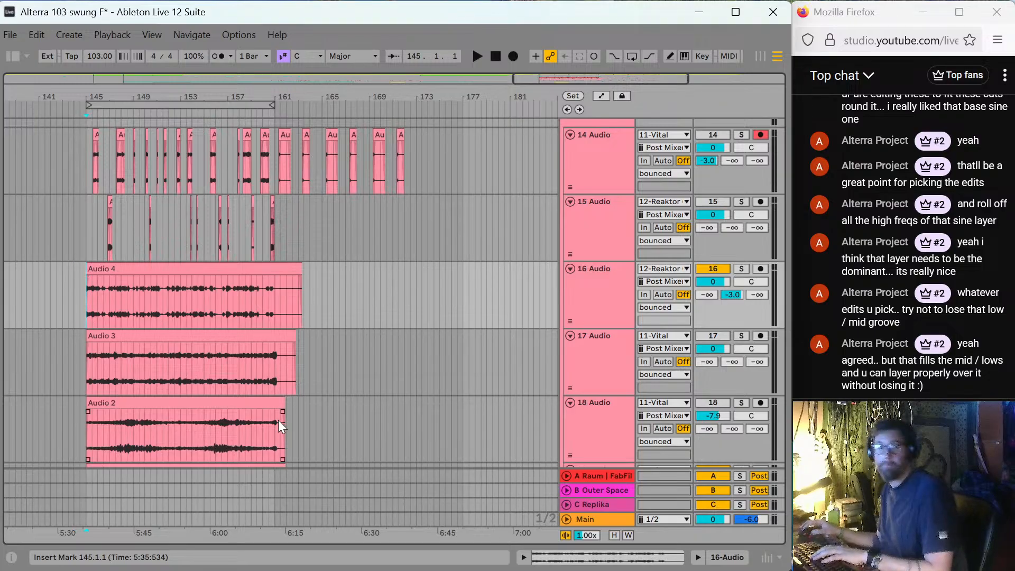
{"action": "key", "text": "plus"}
{"action": "key", "text": "plus"}
{"action": "key", "text": "plus"}
{"action": "key", "text": "space"}
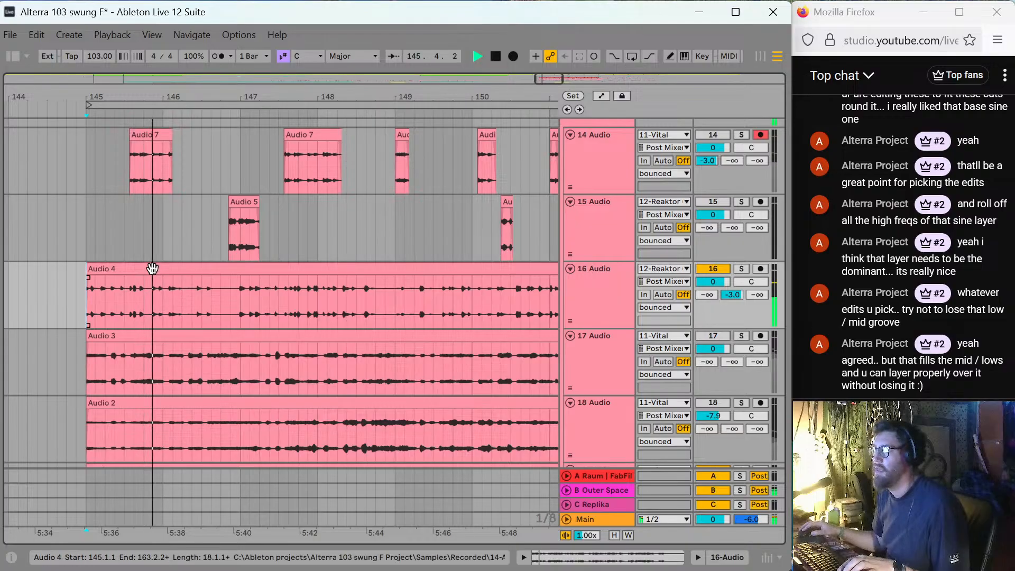
Set the gain of the Audio 4 clip on 16 Audio to 4.4 dB and close its clip settings.
{"action": "double_click", "coordinate": [231, 318]}
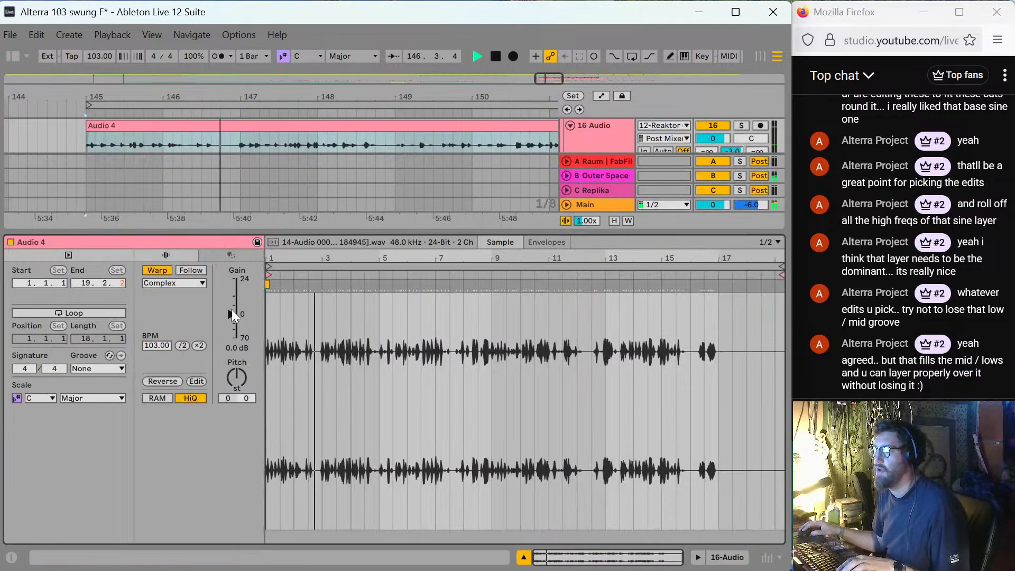
{"action": "left_click_drag", "start_coordinate": [232, 311], "coordinate": [231, 294]}
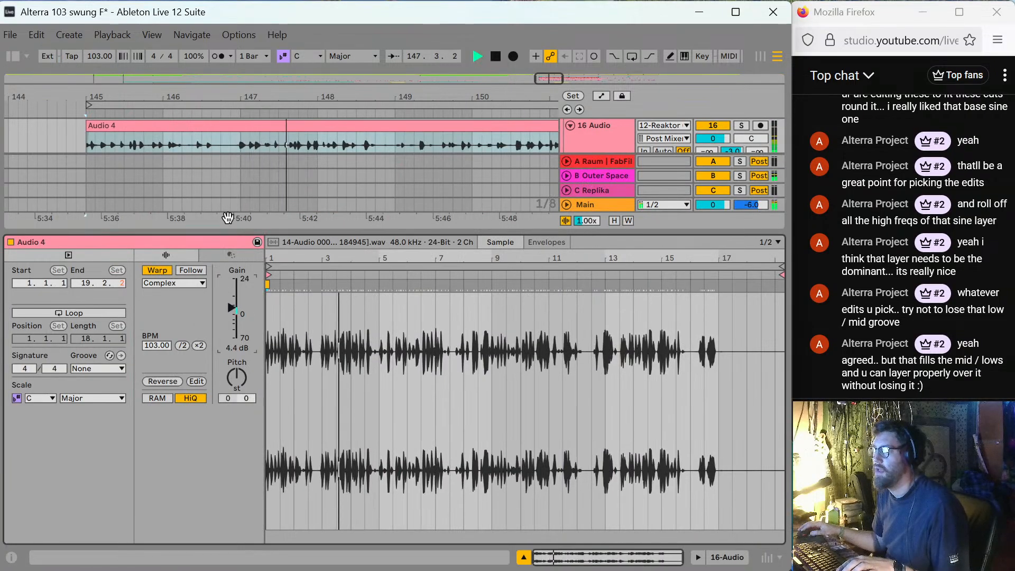
{"action": "double_click", "coordinate": [104, 125]}
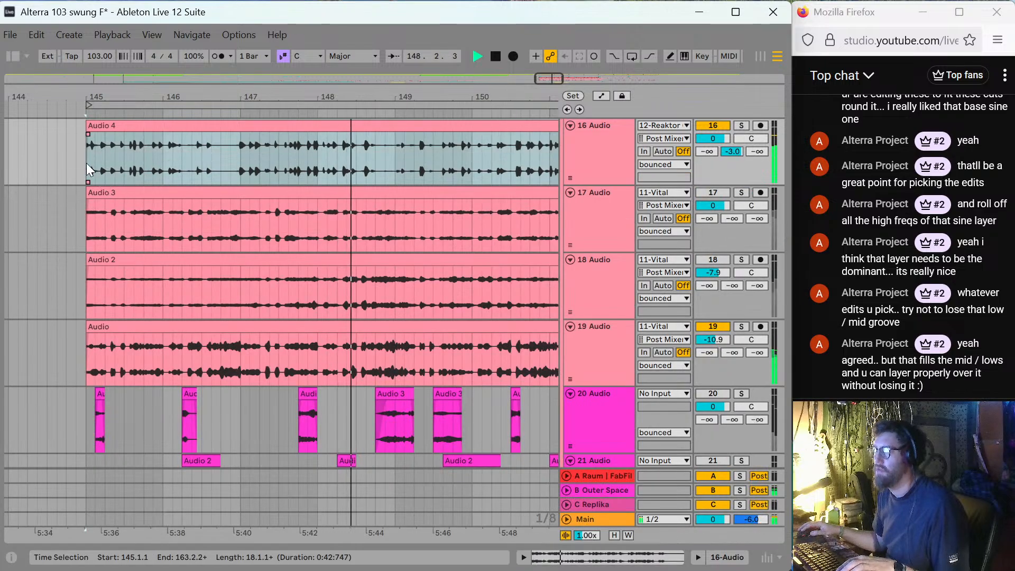
Cut Audio 4 on 16 Audio down to a short chop at 147.1.1, with the remaining section starting at 148.3.1.
{"action": "left_click", "coordinate": [85, 163]}
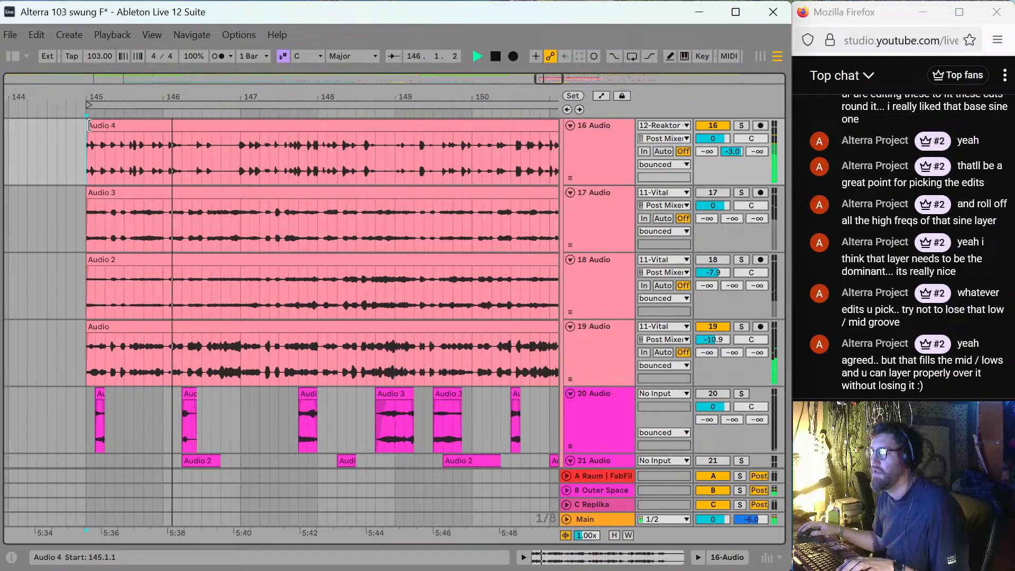
{"action": "left_click_drag", "start_coordinate": [89, 127], "coordinate": [356, 138]}
{"action": "left_click", "coordinate": [249, 146]}
{"action": "key", "text": "space"}
{"action": "key", "text": "space"}
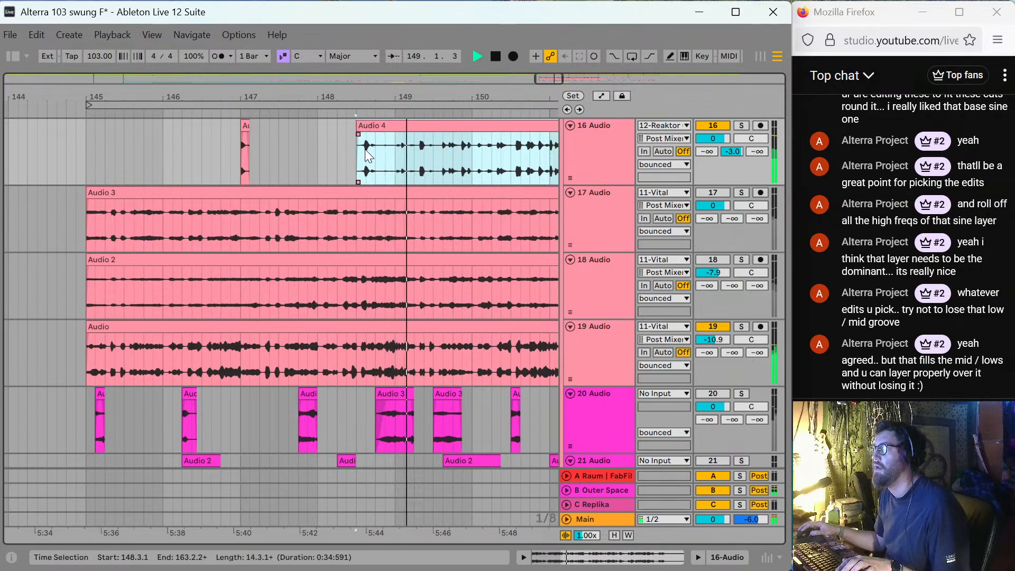
Trim the start of the remaining Audio 4 section to 150.3.3 while listening to it.
{"action": "left_click", "coordinate": [374, 151]}
{"action": "left_click_drag", "start_coordinate": [361, 125], "coordinate": [521, 140]}
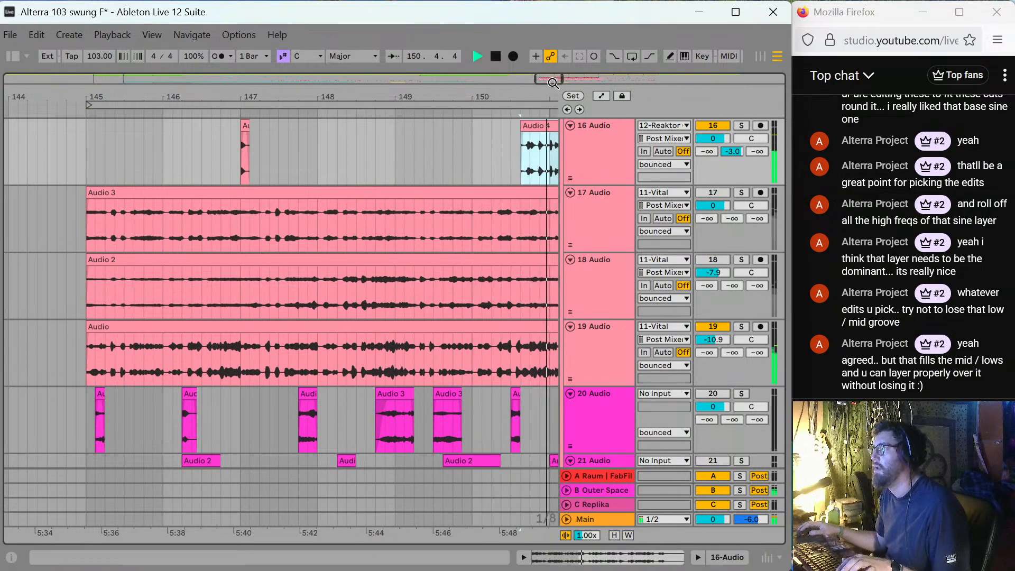
{"action": "left_click_drag", "start_coordinate": [544, 82], "coordinate": [557, 81]}
{"action": "key", "text": "space"}
Split Audio 4 at 150.4.3 and trim the following section to start at 151.4.3.
{"action": "left_click", "coordinate": [289, 150]}
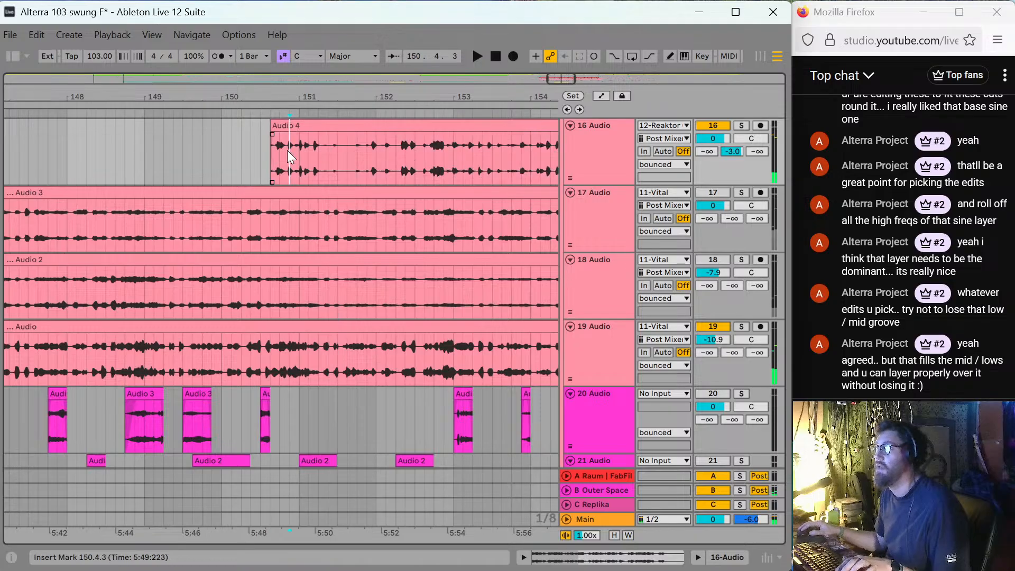
{"action": "key", "text": "ctrl+e"}
{"action": "key", "text": "space"}
{"action": "left_click_drag", "start_coordinate": [289, 126], "coordinate": [369, 134]}
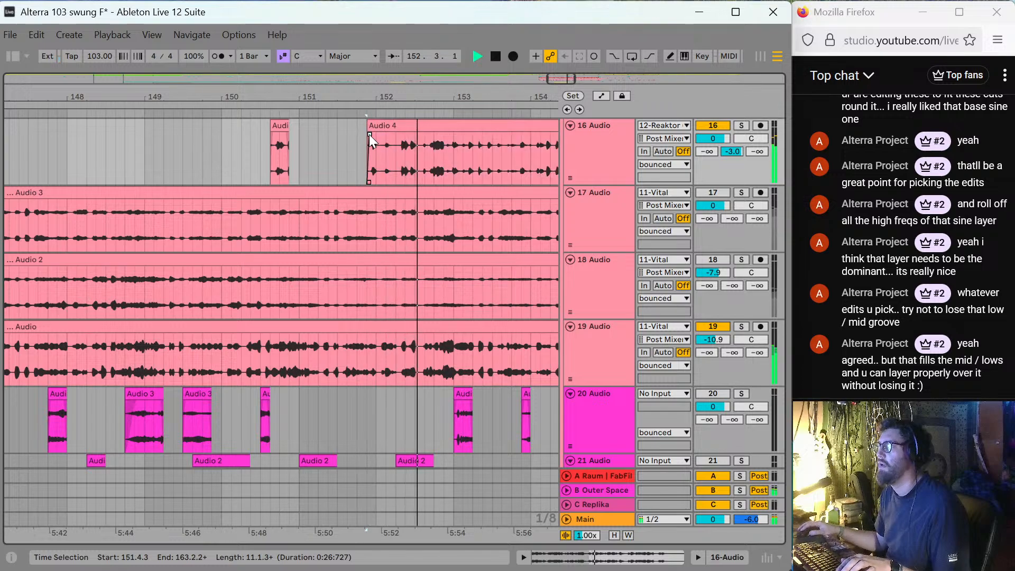
Audition the new chop, split Audio 4 at 152.1.3, and trim the rest to start at 152.2.3.
{"action": "left_click", "coordinate": [252, 147]}
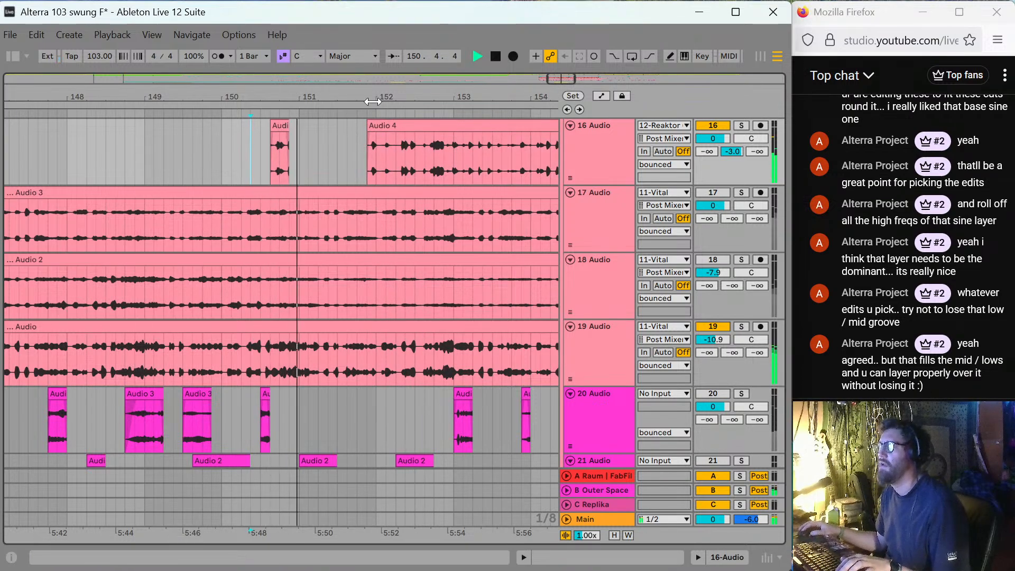
{"action": "left_click", "coordinate": [386, 135]}
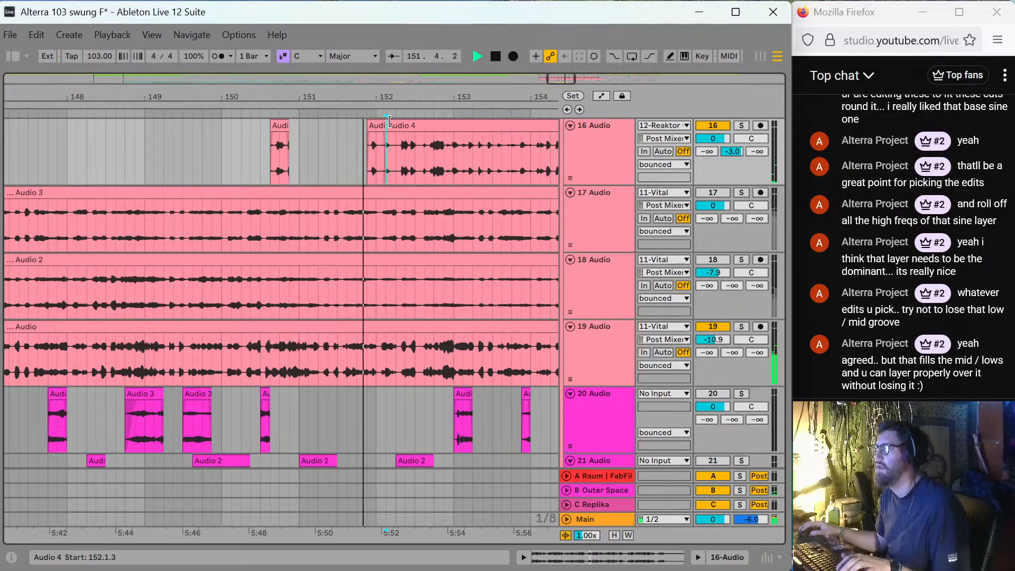
{"action": "key", "text": "ctrl+e"}
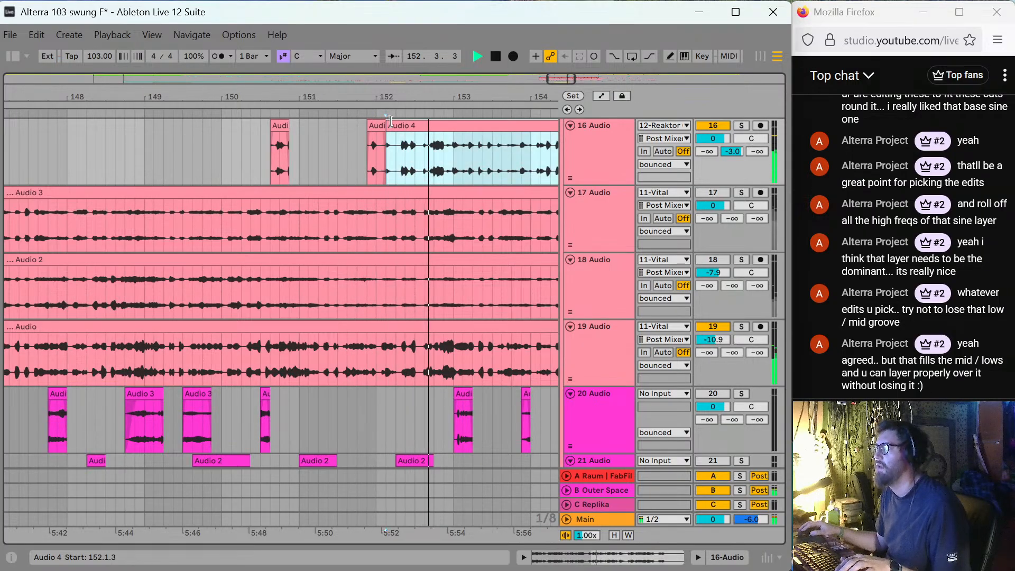
{"action": "left_click_drag", "start_coordinate": [390, 121], "coordinate": [412, 123]}
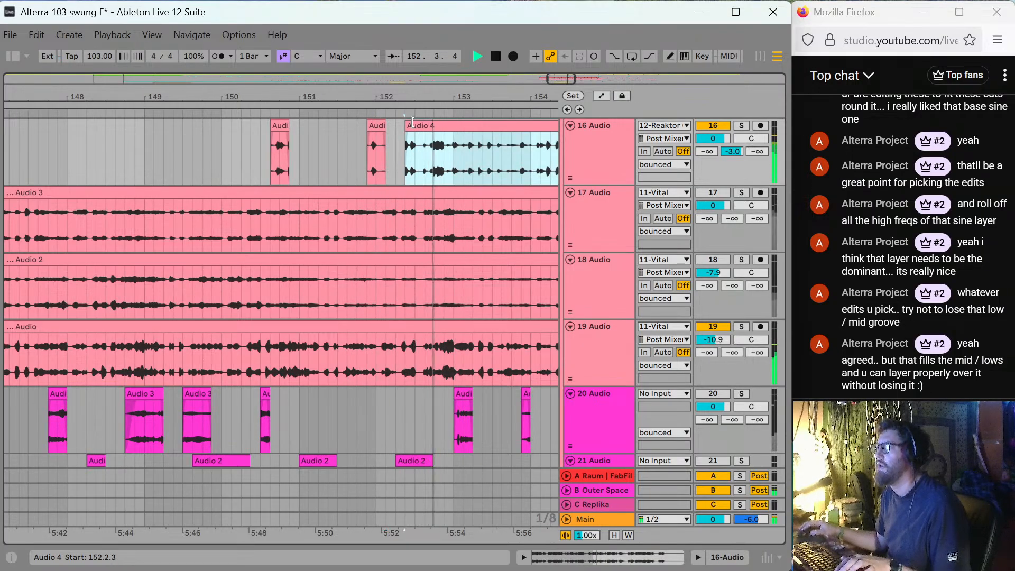
Split the remaining Audio 4 section at 152.3.1 and play the section that follows.
{"action": "left_click", "coordinate": [416, 150]}
{"action": "key", "text": "ctrl+e"}
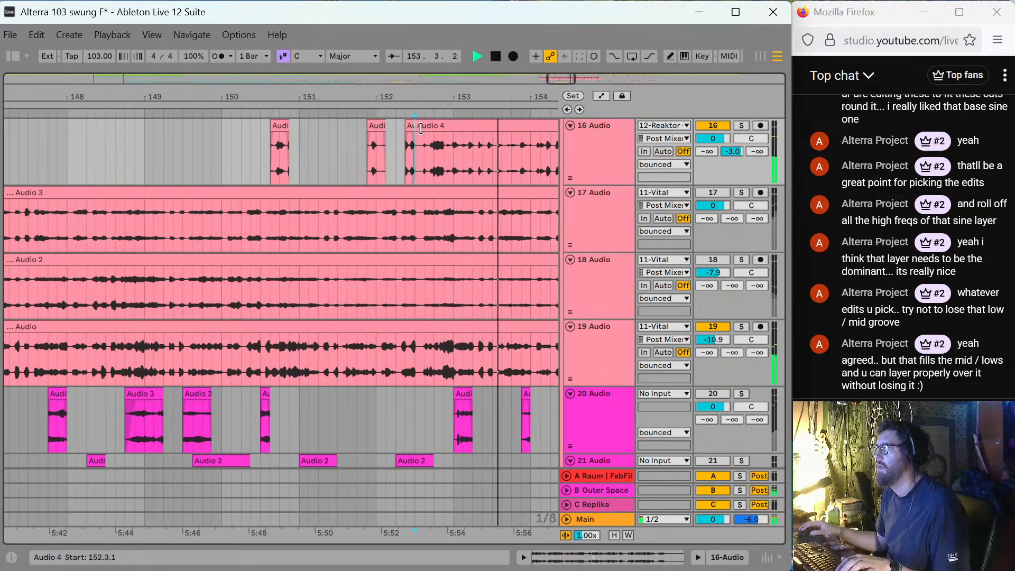
{"action": "left_click", "coordinate": [421, 128]}
{"action": "key", "text": "space"}
{"action": "key", "text": "space"}
{"action": "key", "text": "minus"}
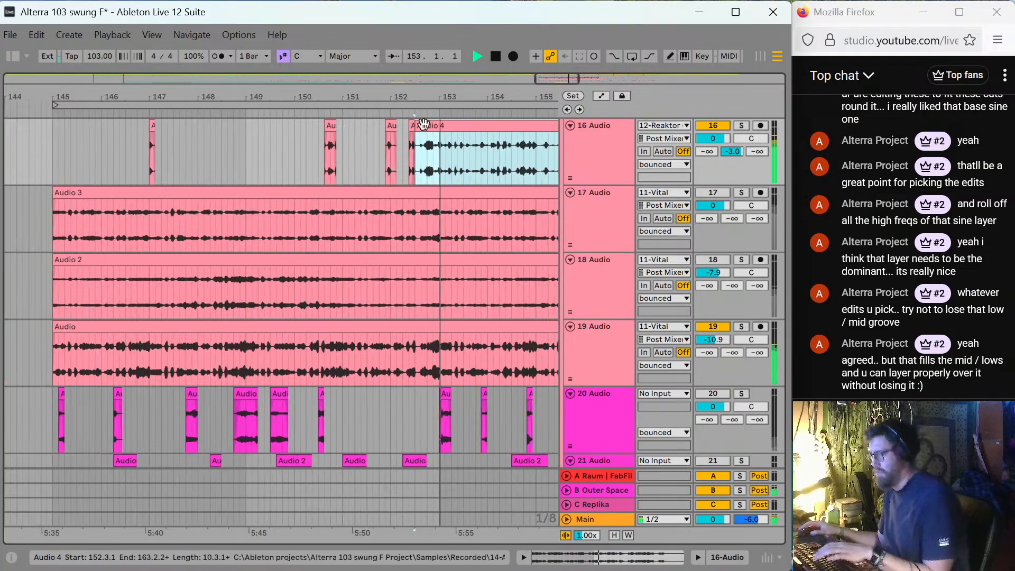
{"action": "left_click_drag", "start_coordinate": [547, 81], "coordinate": [555, 81]}
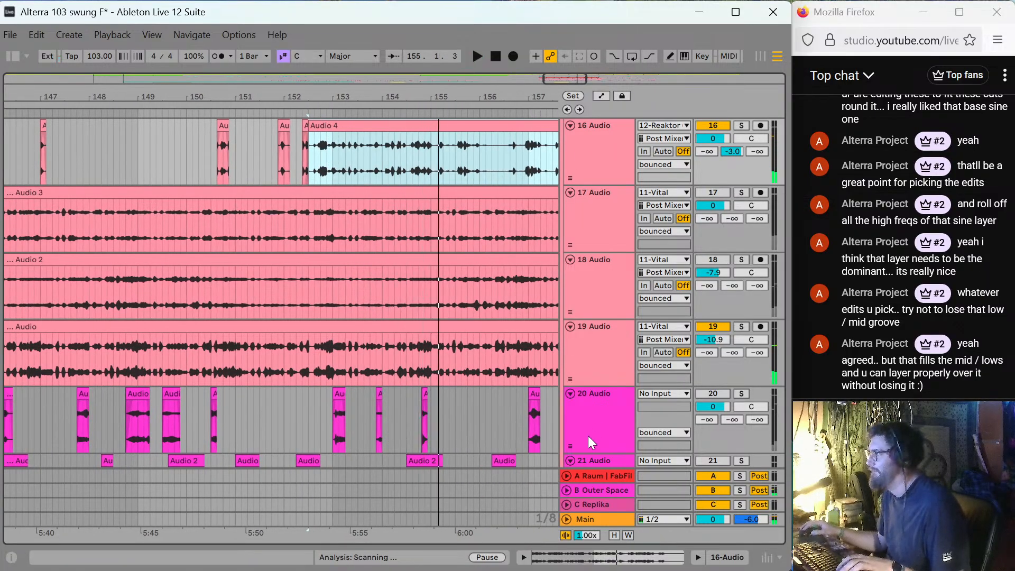
Try head 2 delay times of 1/16 and 1/32 in Outer Space 2 on return B.
{"action": "double_click", "coordinate": [602, 489]}
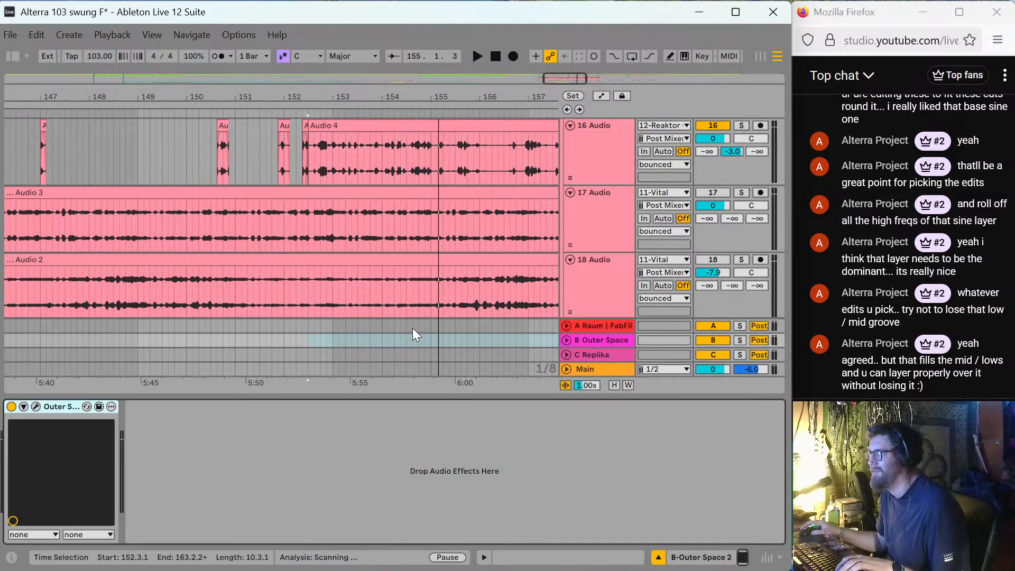
{"action": "left_click", "coordinate": [36, 409]}
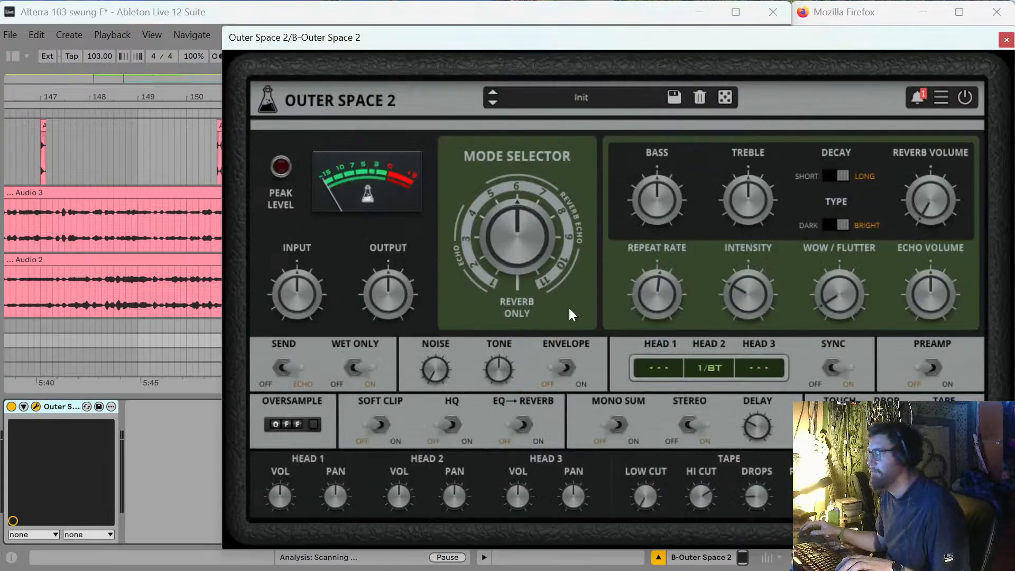
{"action": "left_click", "coordinate": [707, 364]}
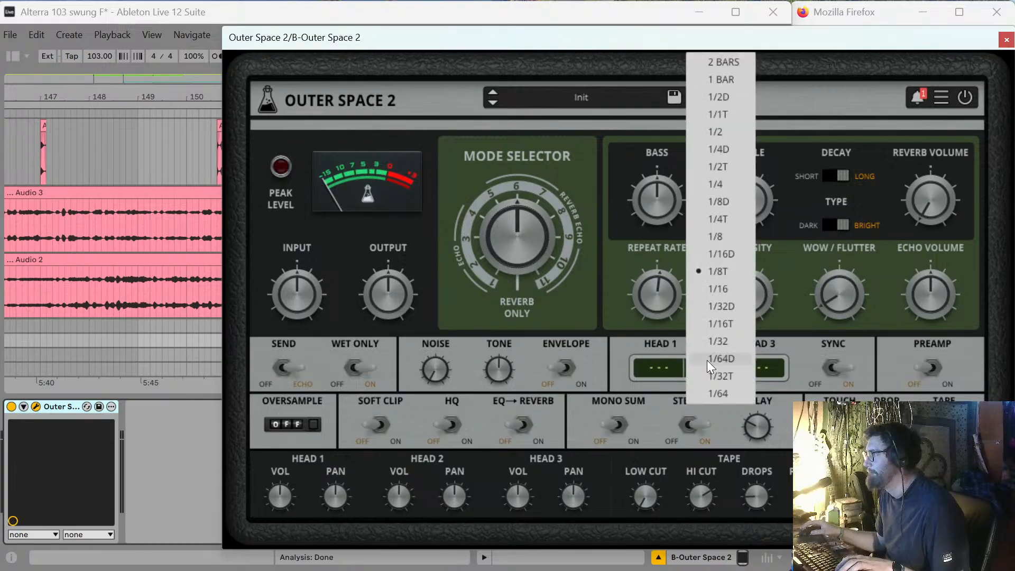
{"action": "left_click", "coordinate": [707, 281]}
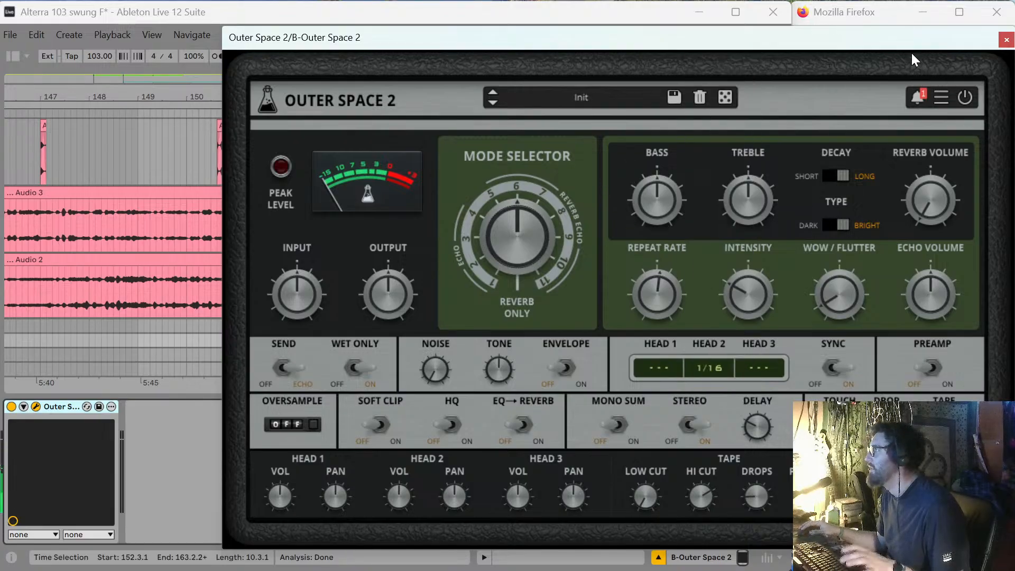
{"action": "left_click_drag", "start_coordinate": [912, 47], "coordinate": [738, 68]}
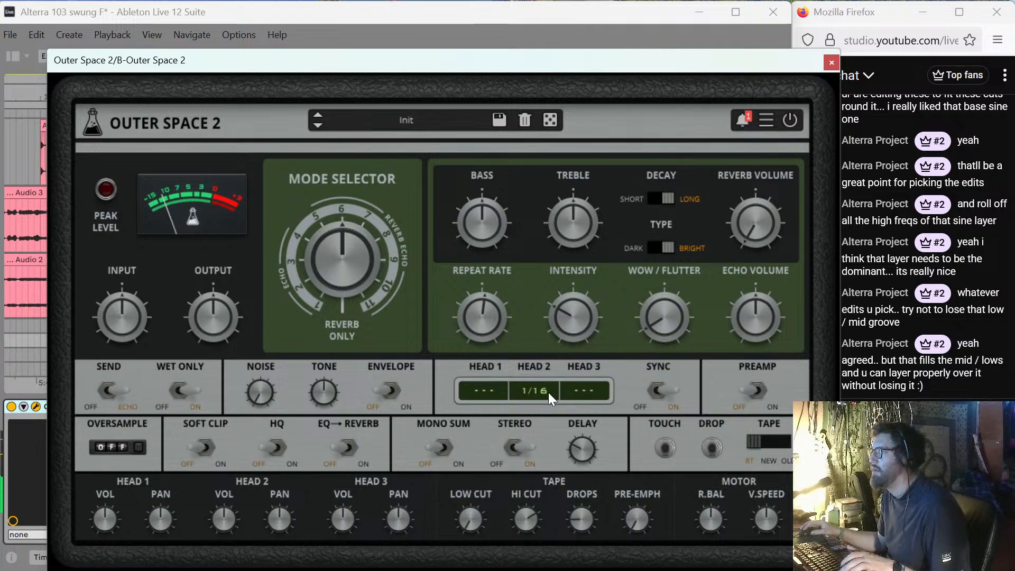
{"action": "left_click", "coordinate": [671, 394]}
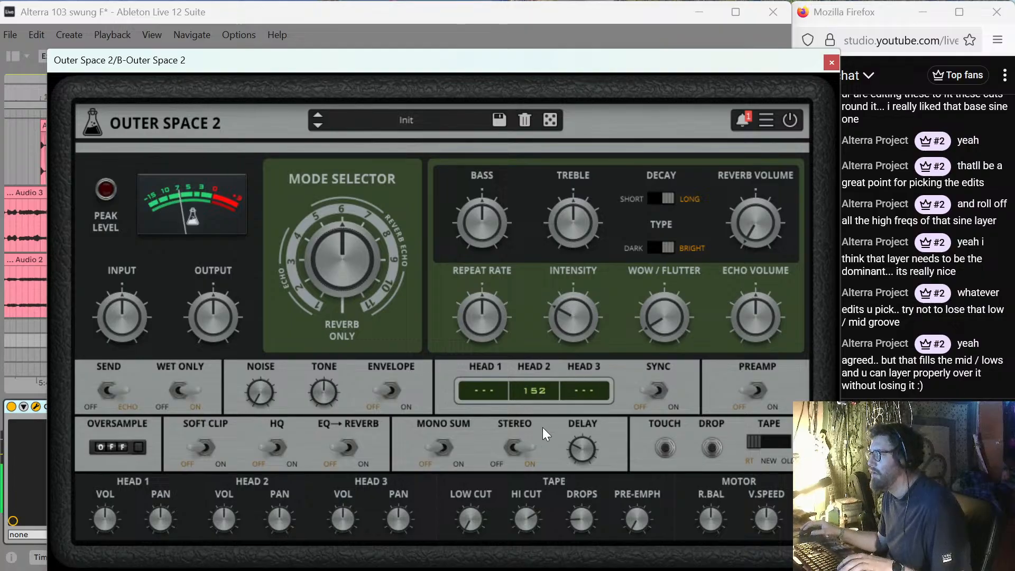
{"action": "left_click_drag", "start_coordinate": [563, 325], "coordinate": [572, 298]}
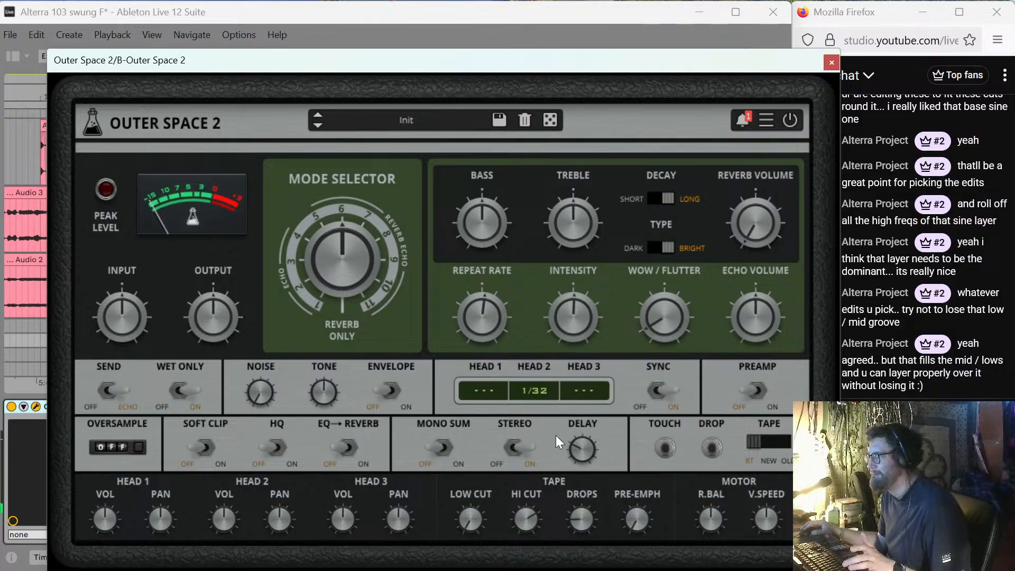
Replace Outer Space 2 on return B with the Replika delay plug-in, saving the project along the way.
{"action": "left_click", "coordinate": [830, 64]}
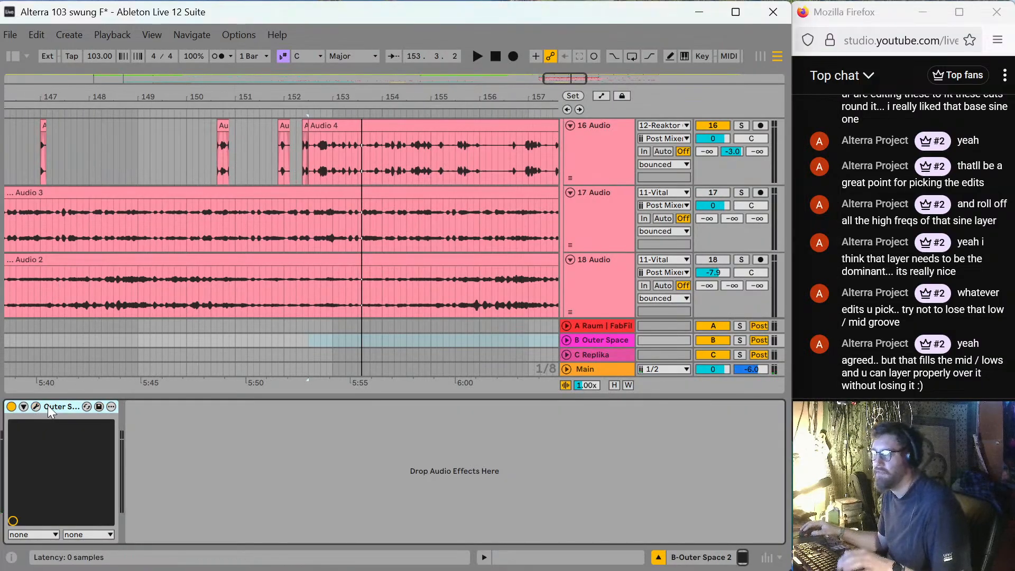
{"action": "key", "text": "Delete"}
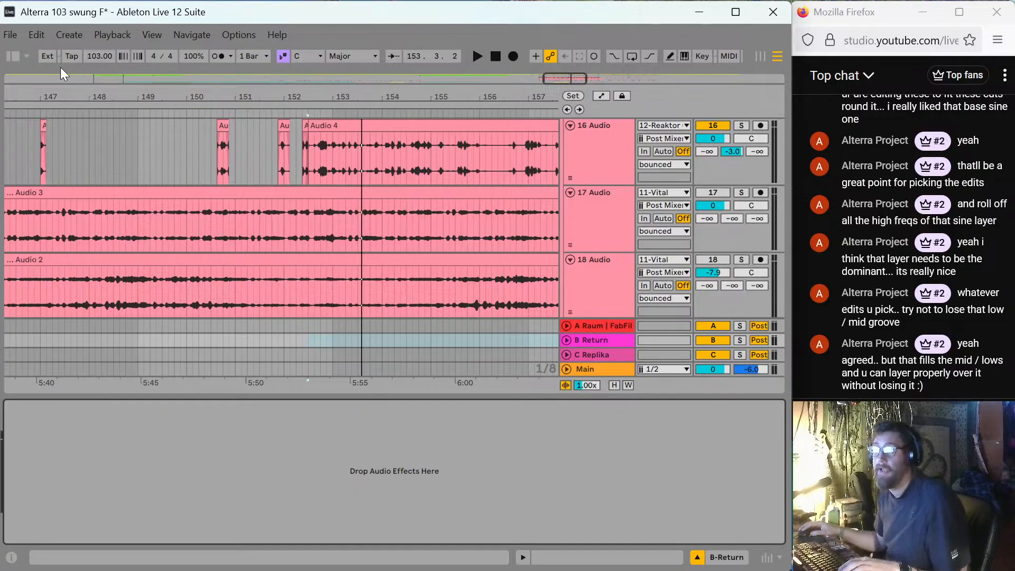
{"action": "left_click", "coordinate": [7, 58]}
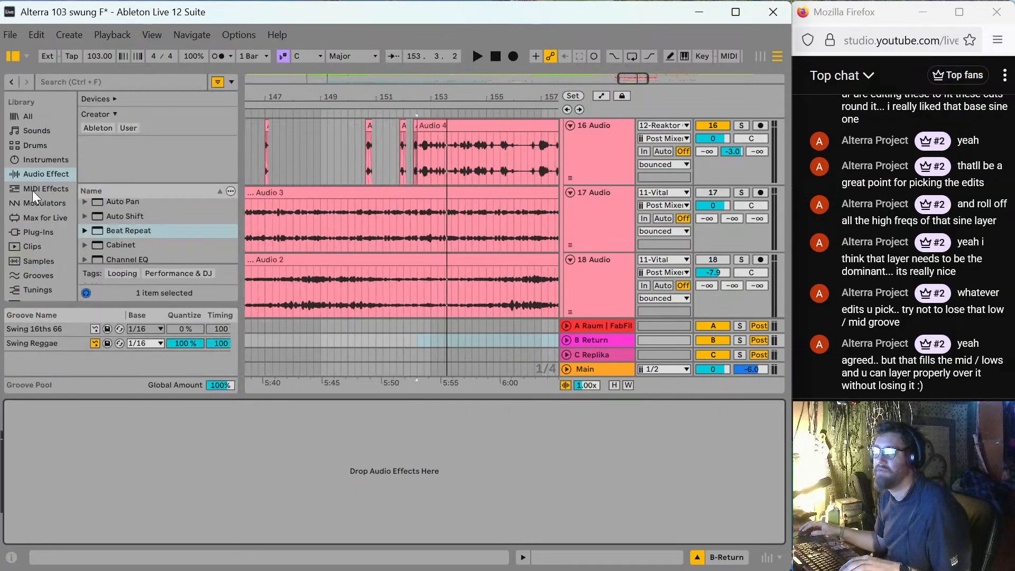
{"action": "left_click", "coordinate": [46, 232]}
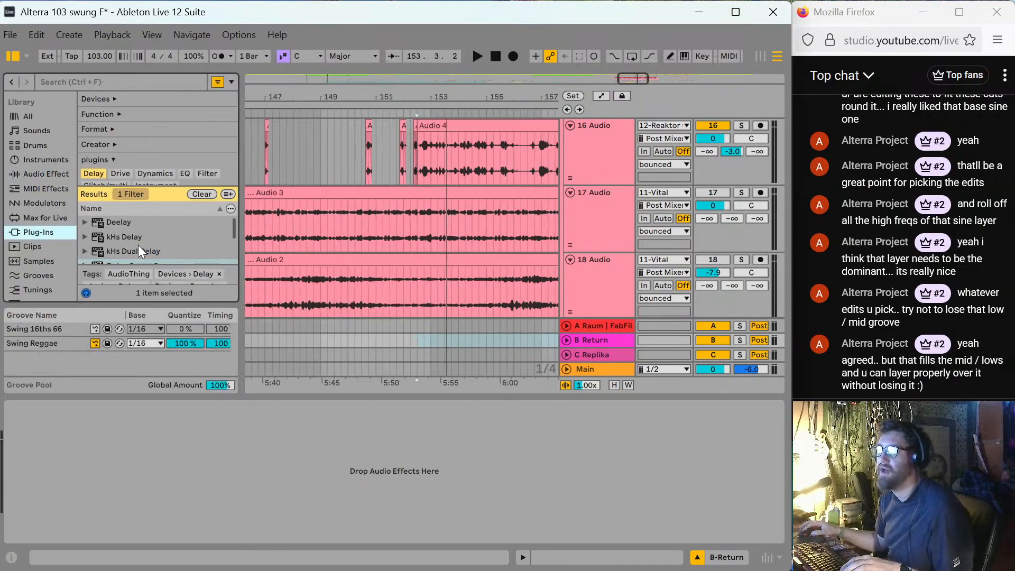
{"action": "scroll", "coordinate": [143, 246], "scroll_direction": "down", "scroll_amount": 3}
{"action": "scroll", "coordinate": [156, 249], "scroll_direction": "down", "scroll_amount": 1}
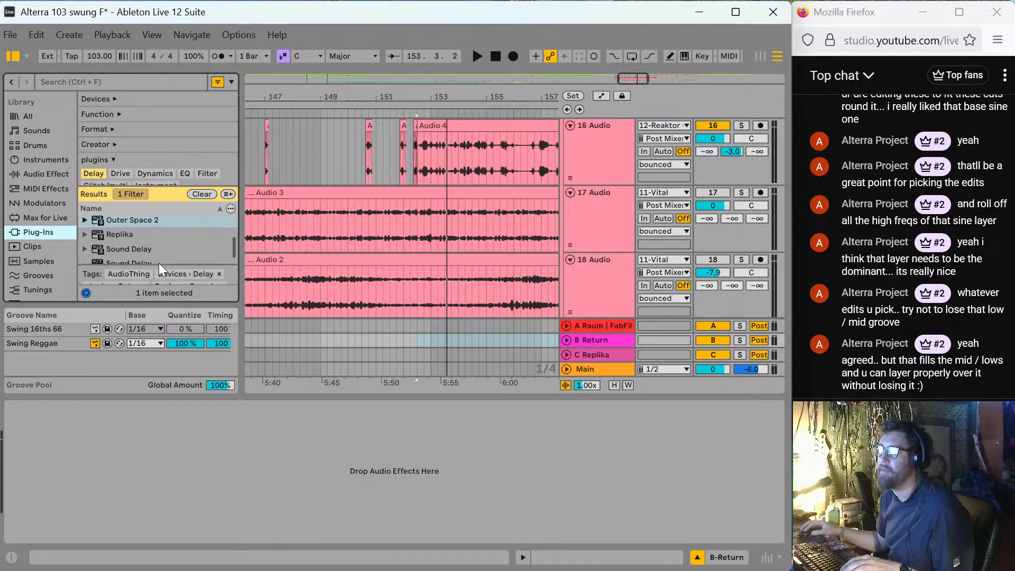
{"action": "left_click", "coordinate": [125, 232]}
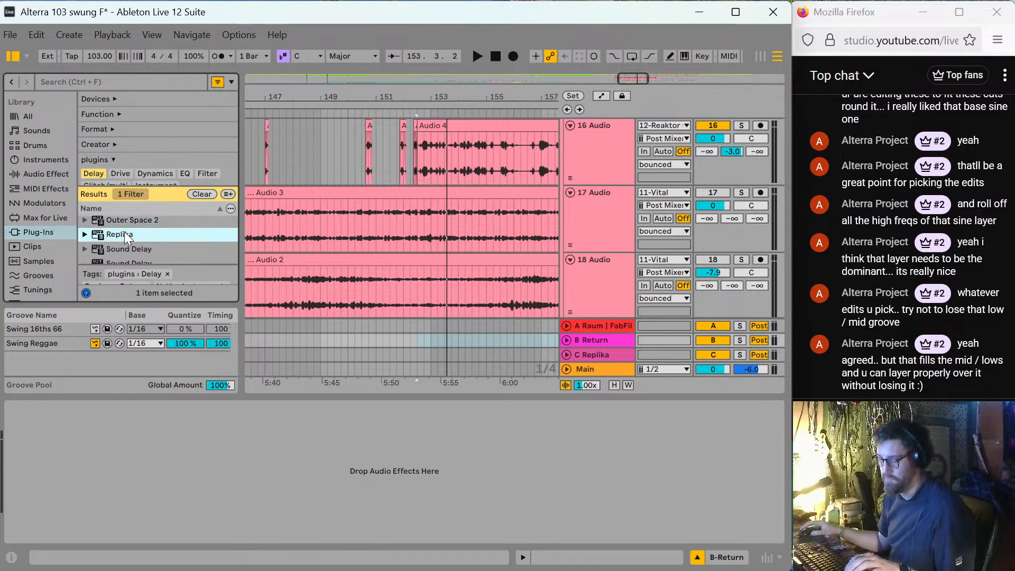
{"action": "key", "text": "ctrl+s"}
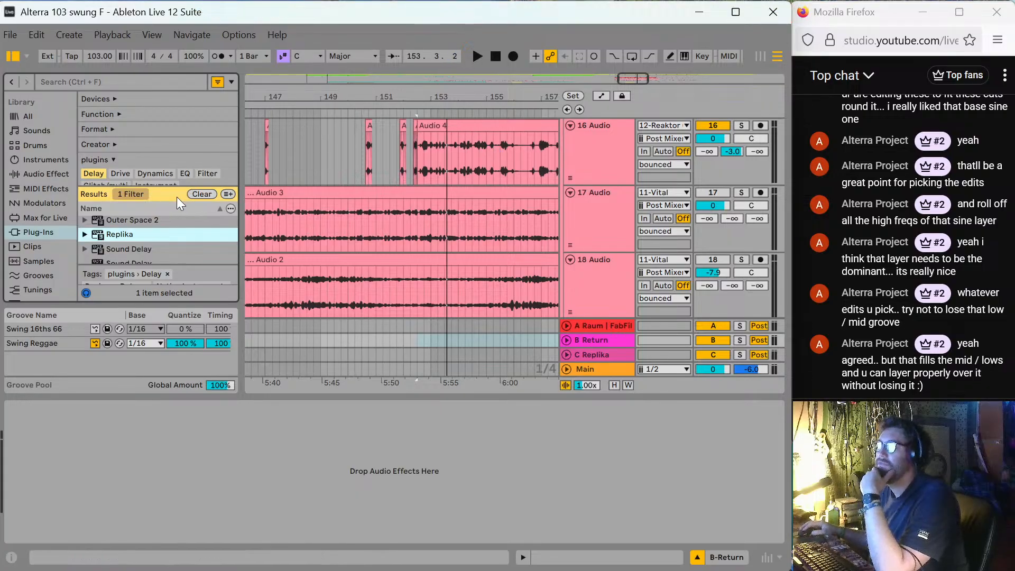
{"action": "left_click_drag", "start_coordinate": [130, 233], "coordinate": [299, 338]}
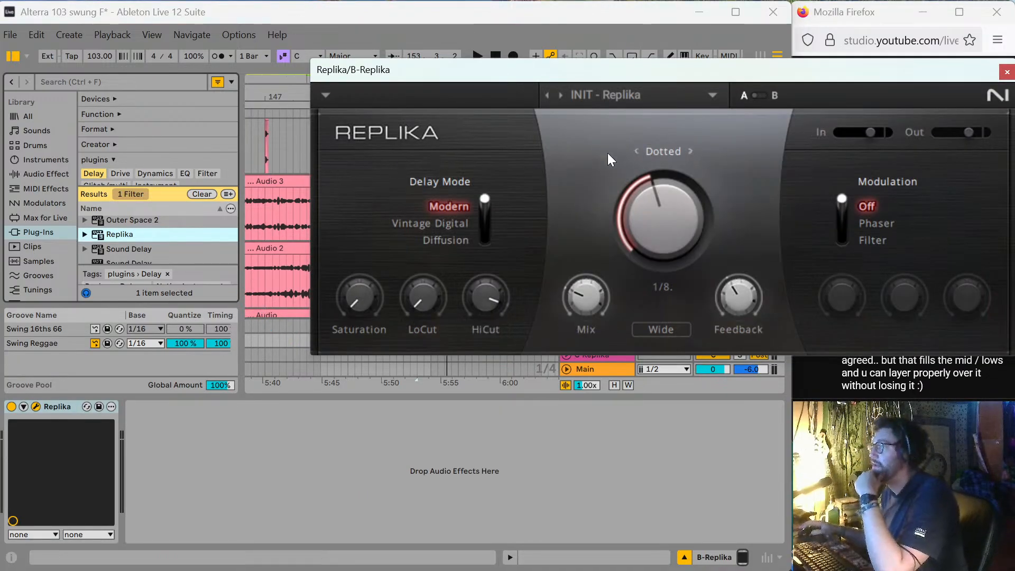
Set Replika to Ping Pong with a dotted 1/16 delay, the mix fully up and more feedback.
{"action": "left_click", "coordinate": [661, 330]}
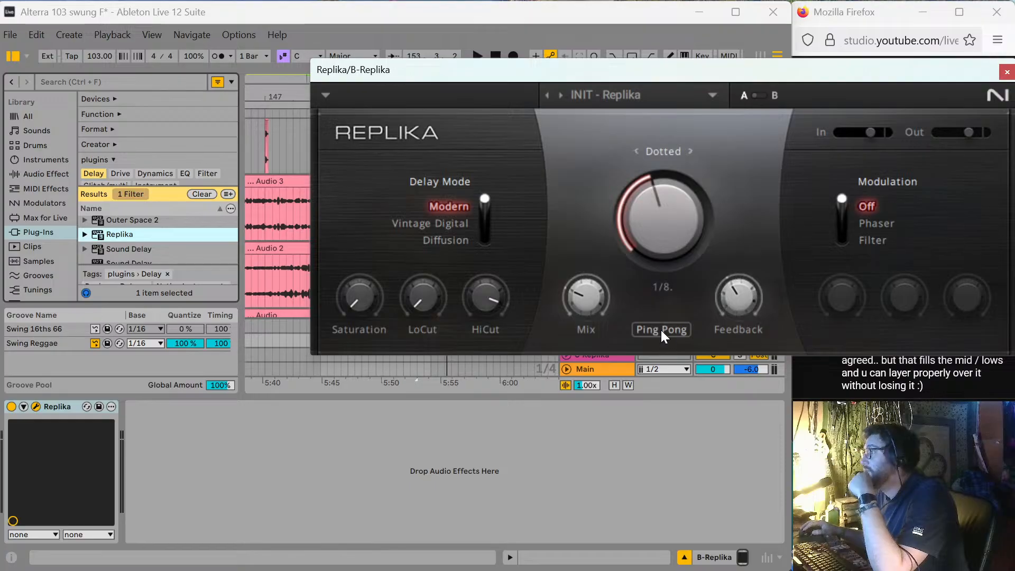
{"action": "left_click_drag", "start_coordinate": [595, 299], "coordinate": [594, 254]}
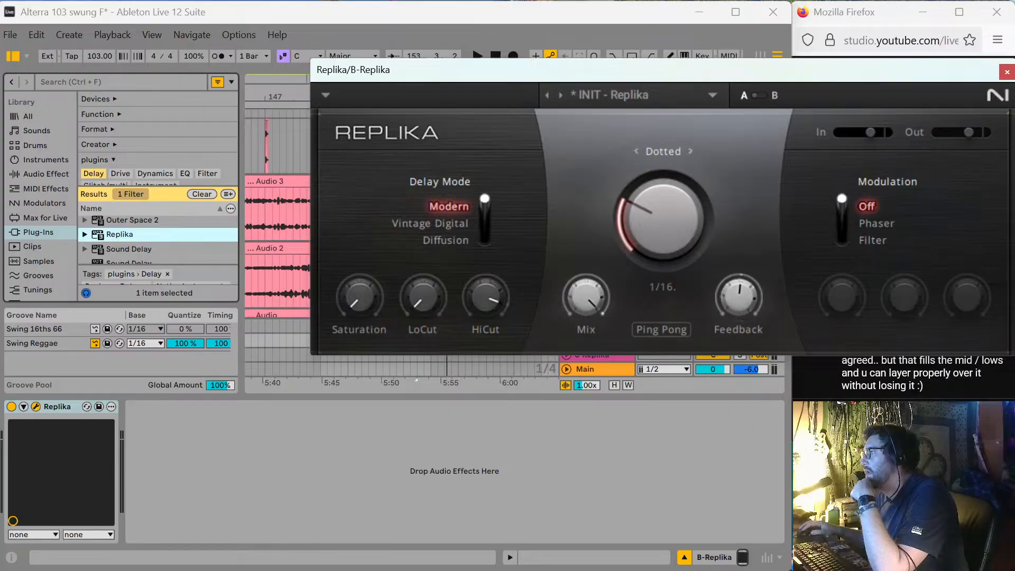
{"action": "left_click_drag", "start_coordinate": [663, 218], "coordinate": [663, 201]}
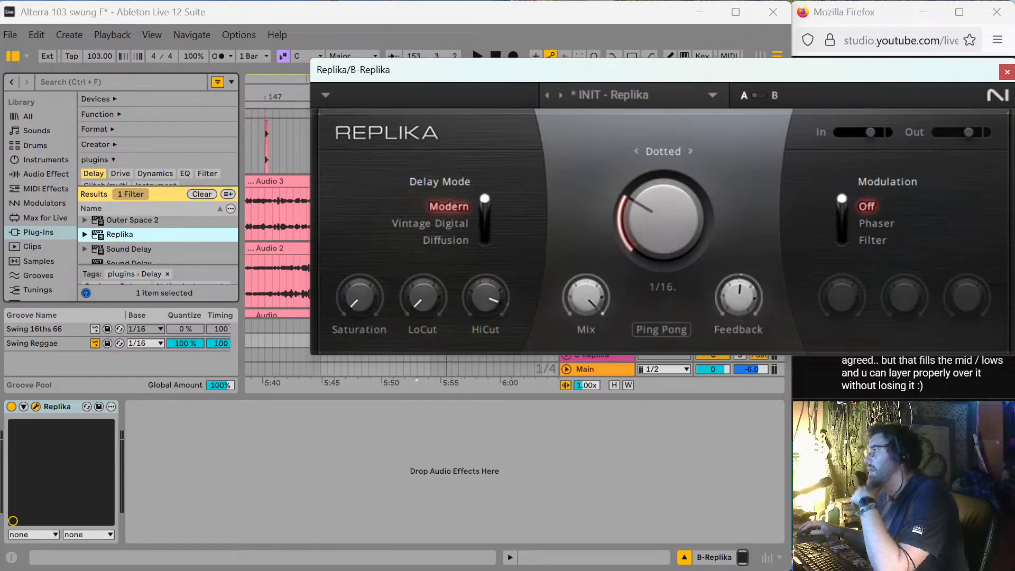
Listen to the delay on the track 16 audio and lower Replika's feedback.
{"action": "key", "text": "space"}
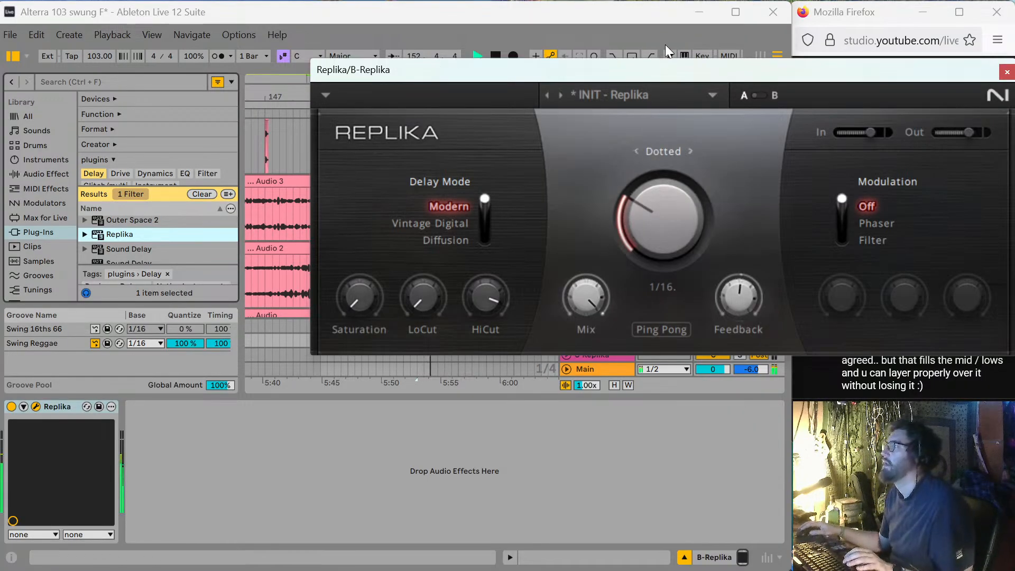
{"action": "left_click_drag", "start_coordinate": [675, 62], "coordinate": [437, 160]}
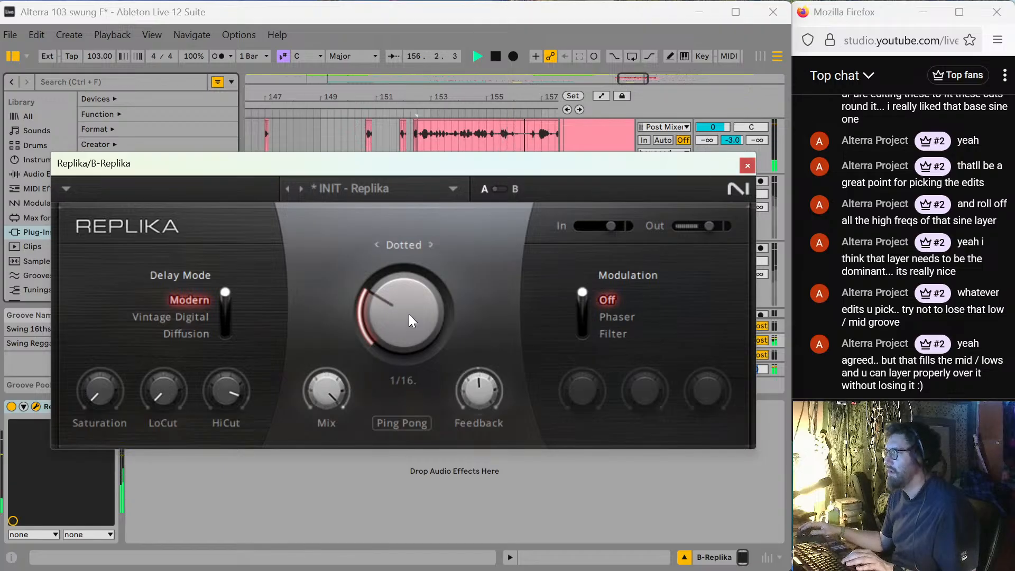
{"action": "left_click_drag", "start_coordinate": [468, 397], "coordinate": [468, 414]}
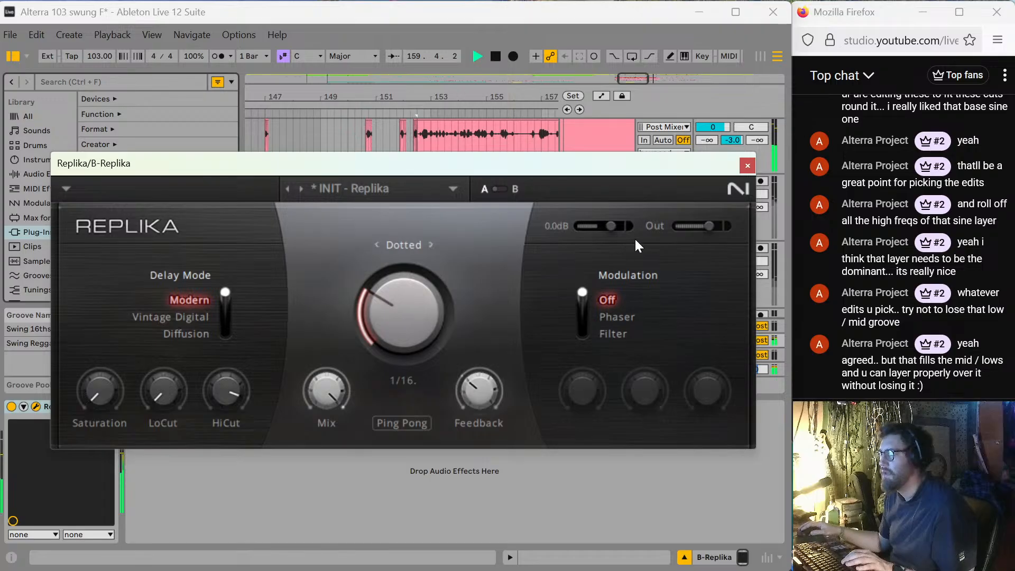
{"action": "left_click", "coordinate": [745, 166]}
{"action": "key", "text": "space"}
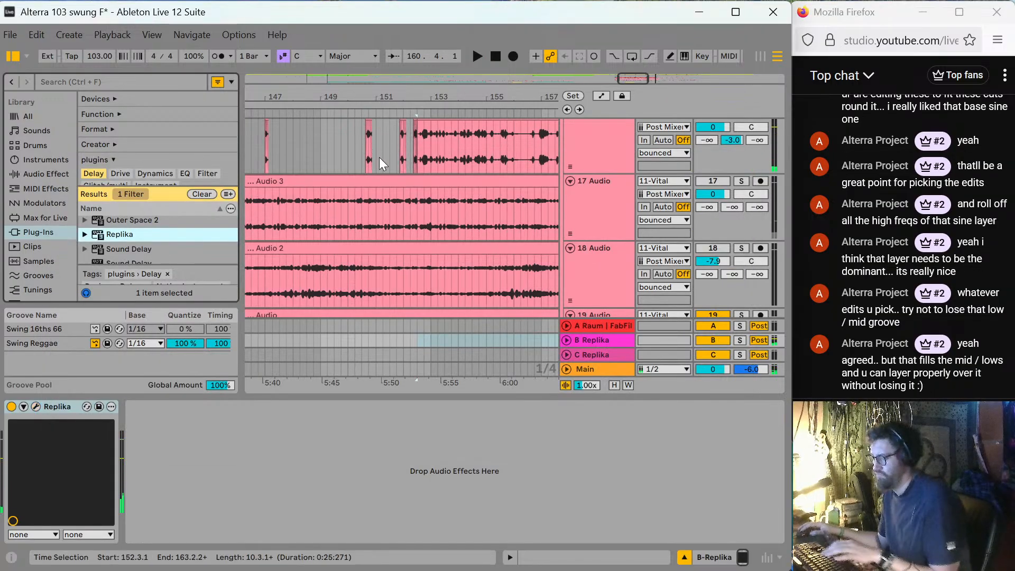
Audition the track 16 chops with the new delay from 147.1.1 and from 149.3.1.
{"action": "left_click", "coordinate": [386, 195]}
{"action": "key", "text": "minus"}
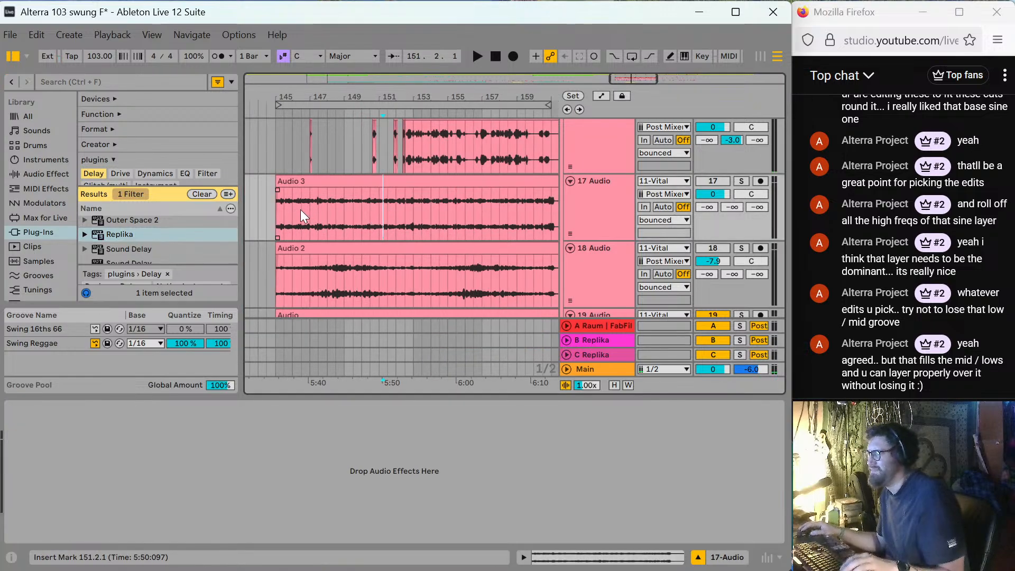
{"action": "left_click", "coordinate": [306, 146]}
{"action": "key", "text": "space"}
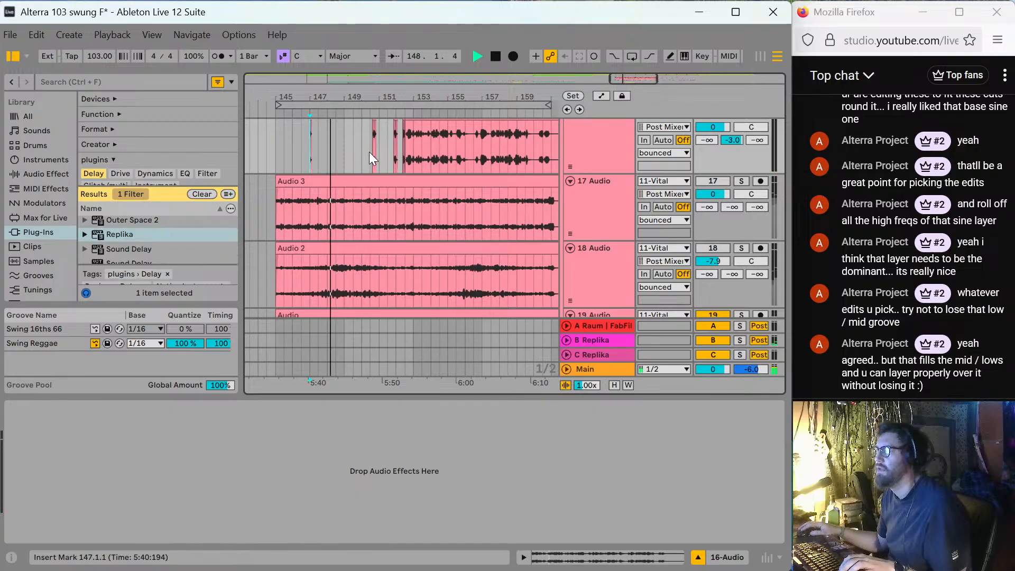
{"action": "left_click", "coordinate": [356, 146]}
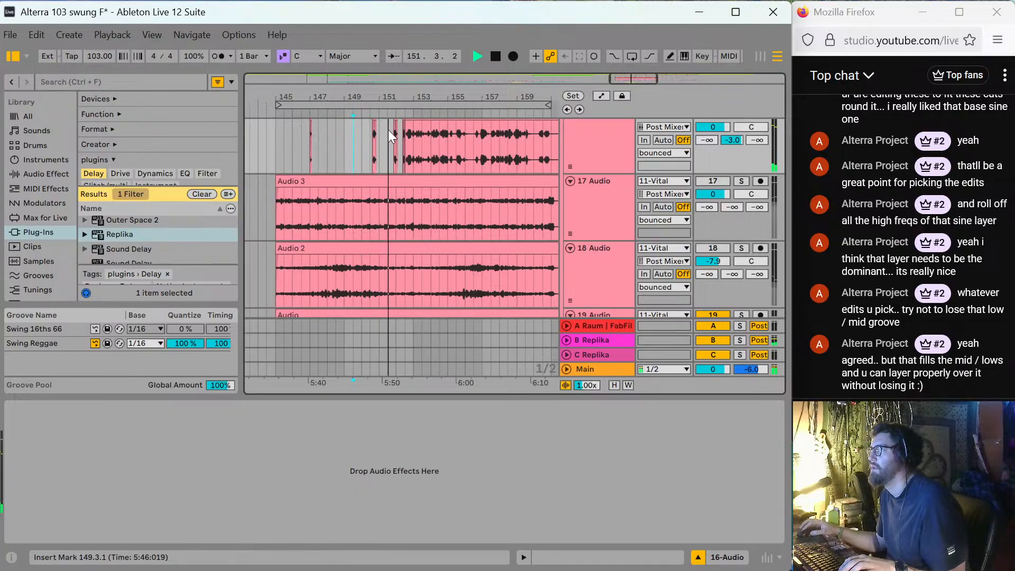
Trim the start of the remaining Audio 4 section on track 16 to 157.1.1 and split it at 157.2.1.
{"action": "left_click", "coordinate": [12, 56]}
{"action": "scroll", "coordinate": [420, 163], "scroll_direction": "up", "scroll_amount": 4}
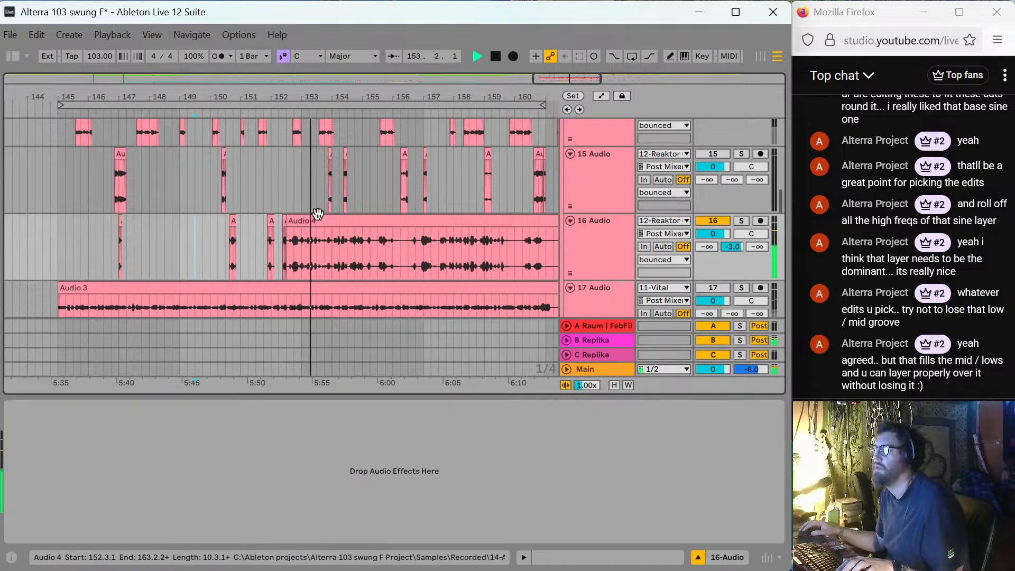
{"action": "left_click_drag", "start_coordinate": [285, 227], "coordinate": [332, 231]}
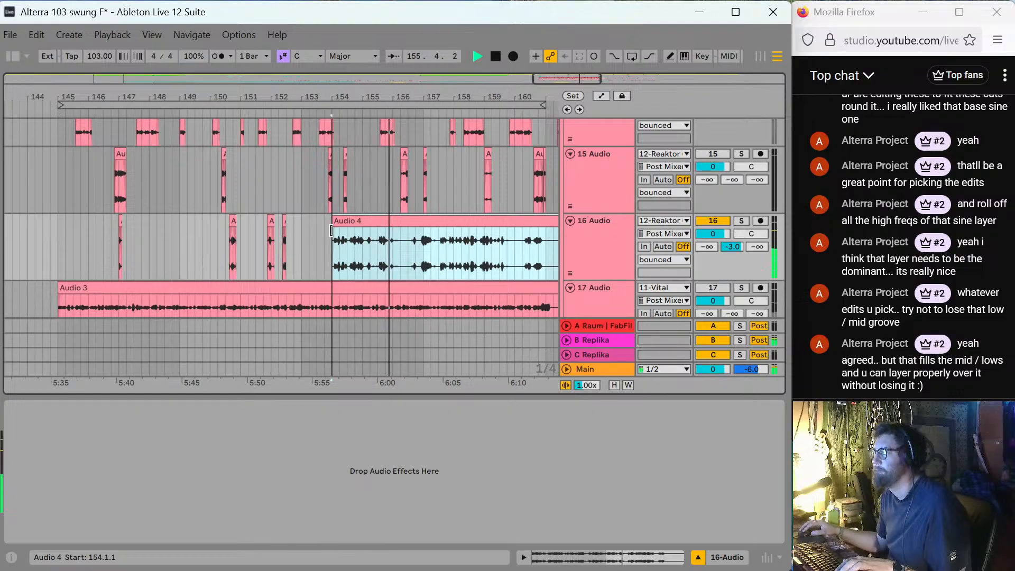
{"action": "left_click_drag", "start_coordinate": [332, 231], "coordinate": [422, 257]}
{"action": "key", "text": "space"}
{"action": "left_click", "coordinate": [432, 256]}
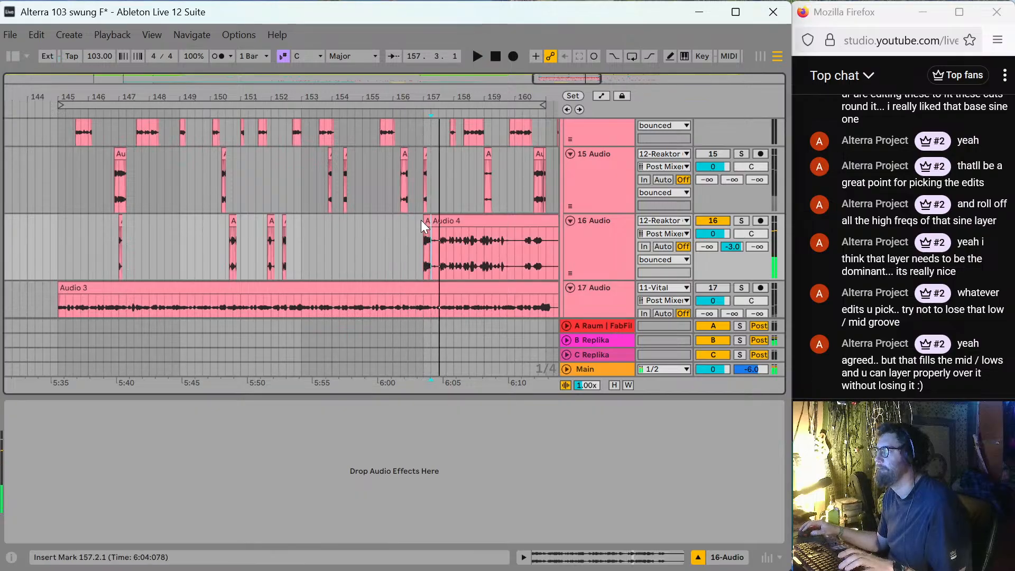
Audition the one-beat chop at bar 157 with raised pitches and set its transposition to +17 semitones.
{"action": "double_click", "coordinate": [425, 220]}
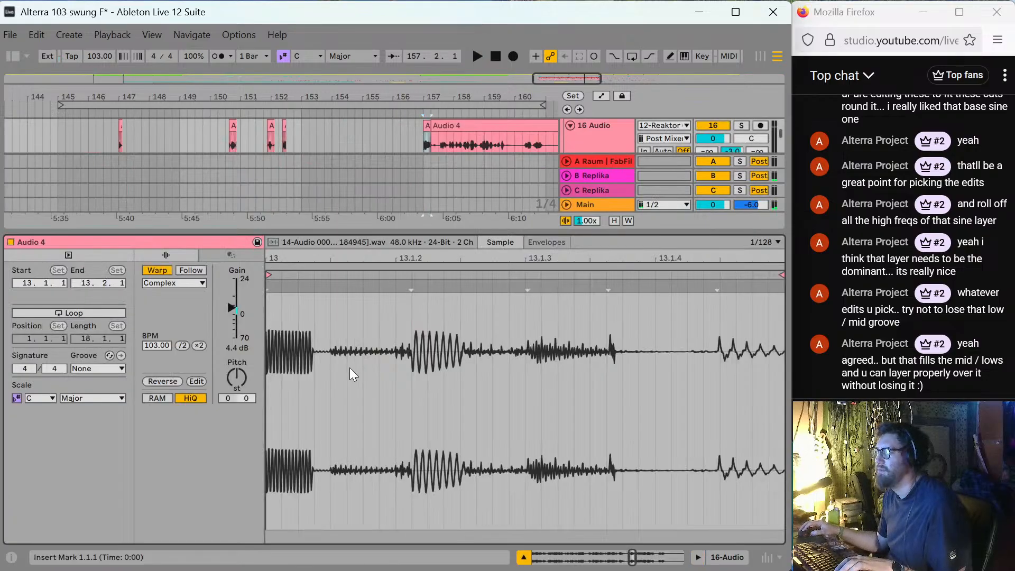
{"action": "left_click", "coordinate": [240, 375]}
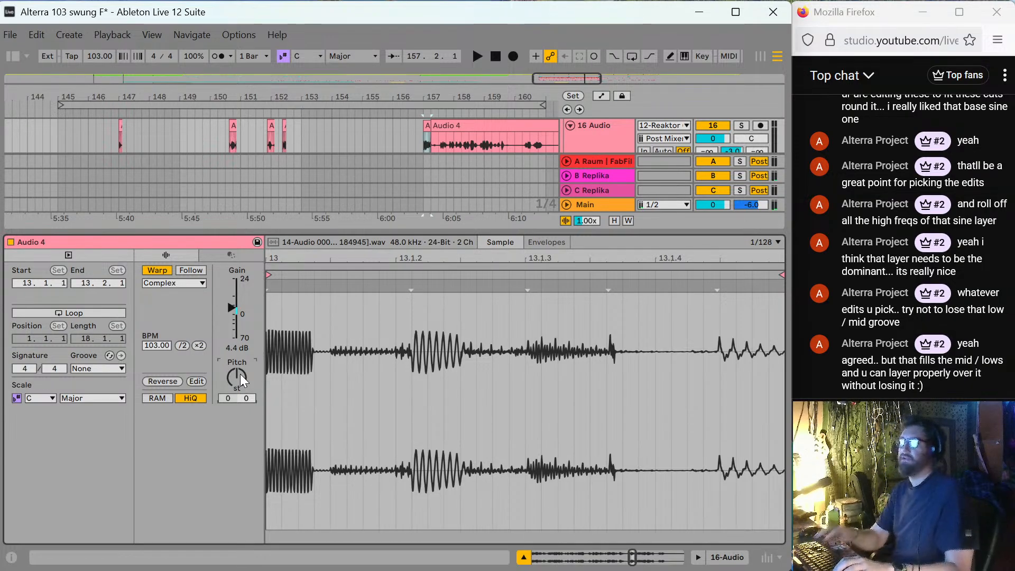
{"action": "type", "text": "12"}
{"action": "key", "text": "space"}
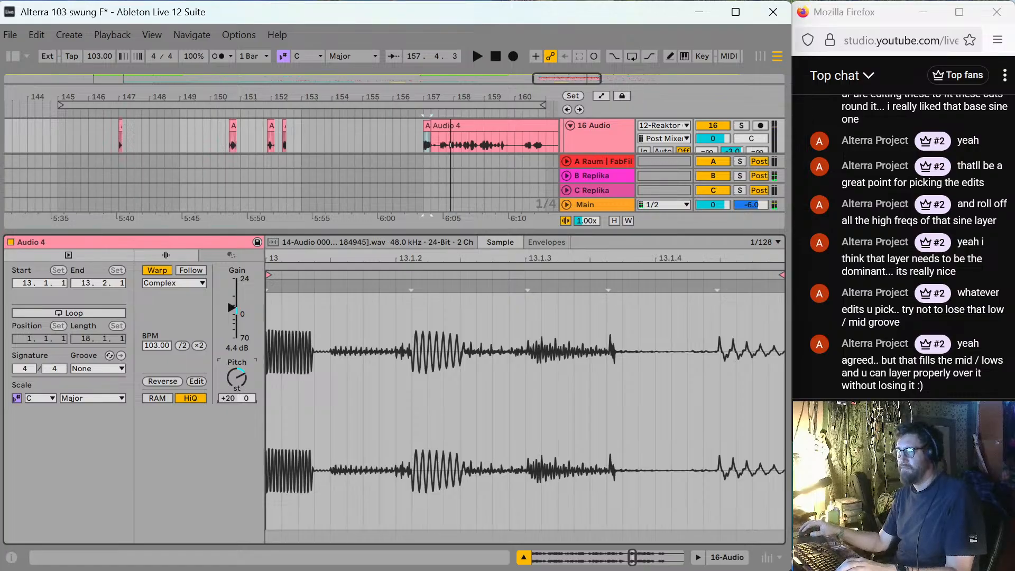
{"action": "key", "text": "space"}
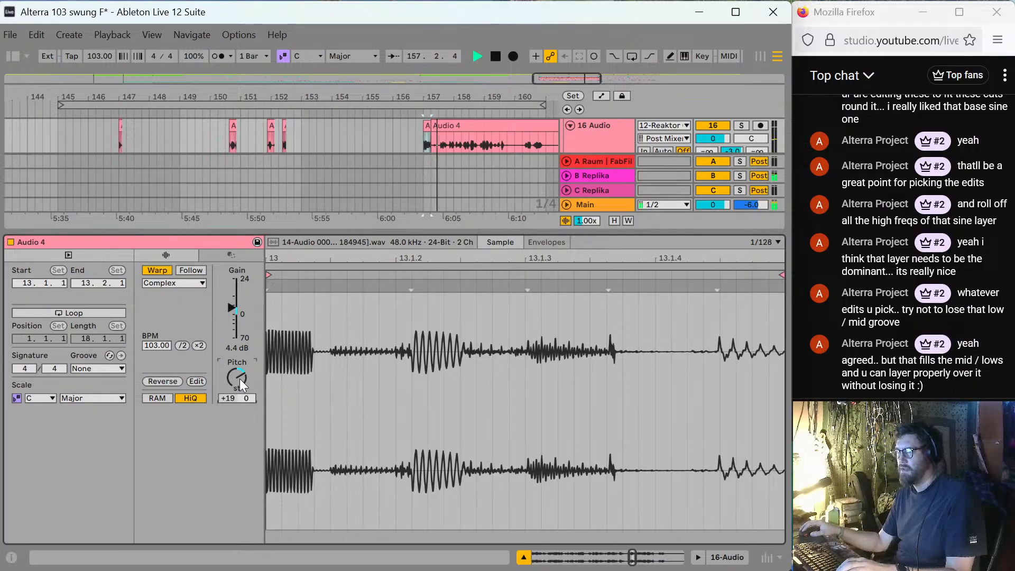
{"action": "key", "text": "space"}
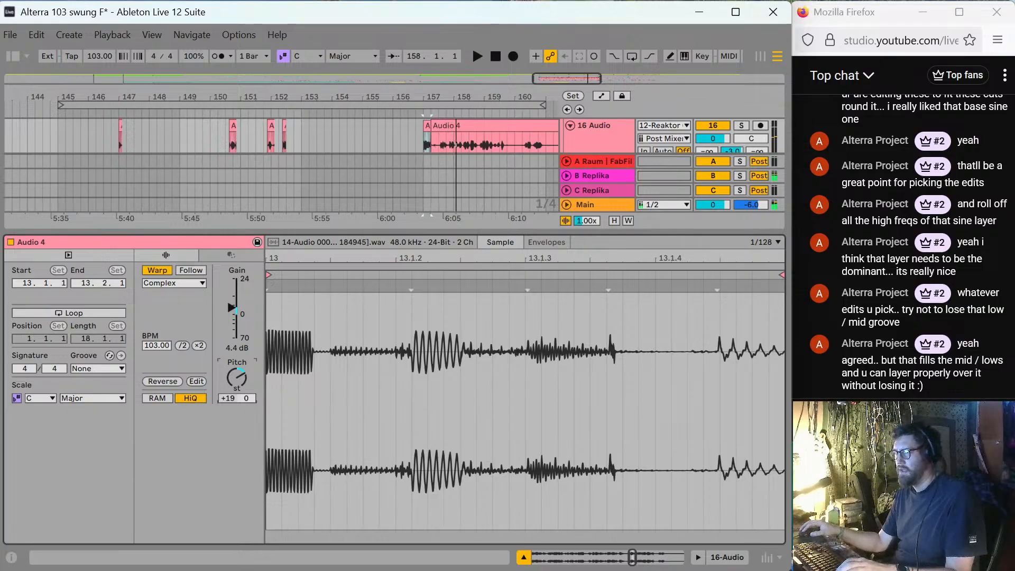
{"action": "left_click_drag", "start_coordinate": [237, 378], "coordinate": [237, 381]}
{"action": "key", "text": "space"}
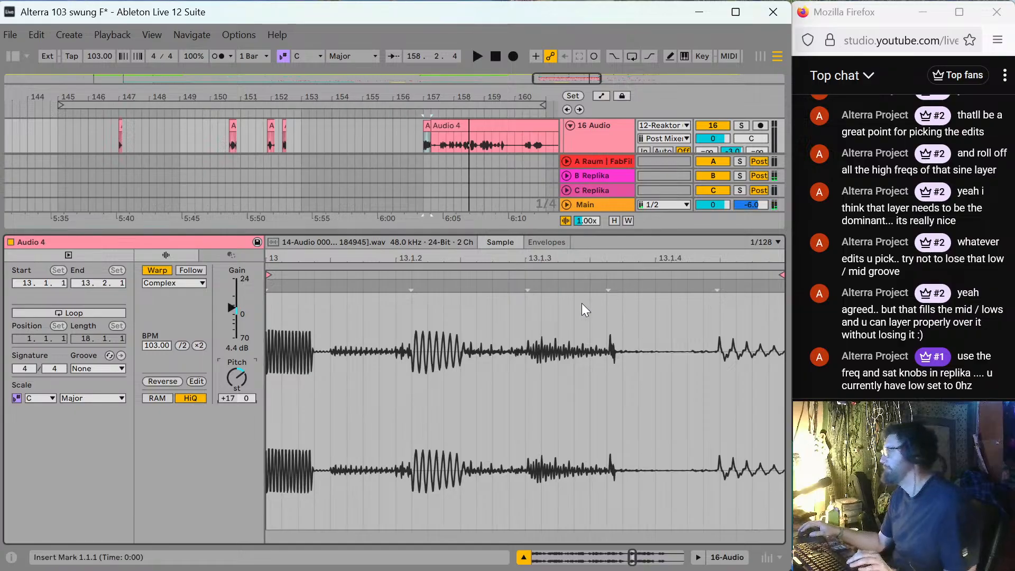
Check Replika's settings on return B and add FabFilter Pro-Q 4 after it.
{"action": "left_click", "coordinate": [607, 173]}
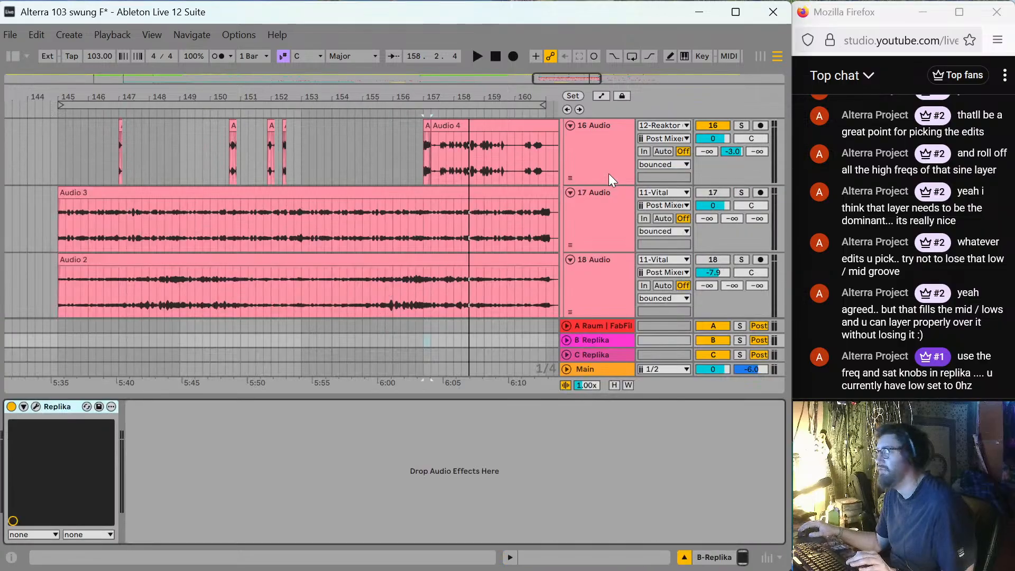
{"action": "left_click", "coordinate": [34, 408]}
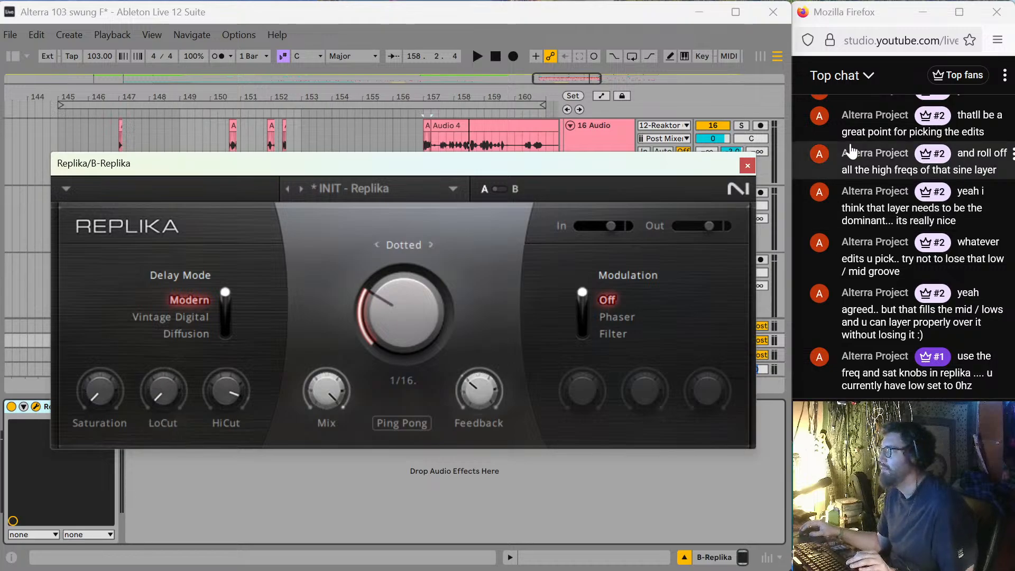
{"action": "left_click", "coordinate": [748, 166]}
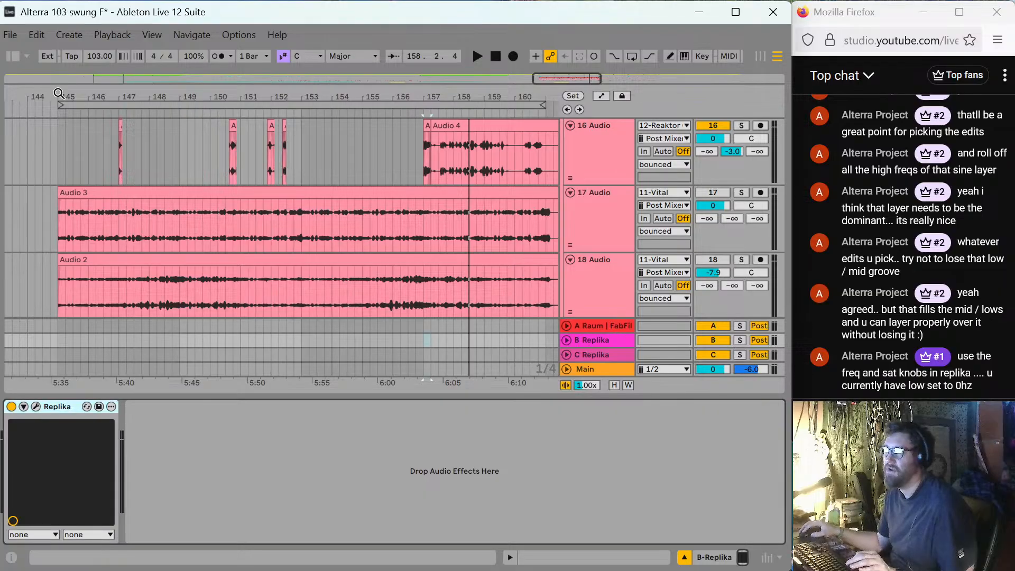
{"action": "left_click", "coordinate": [15, 57]}
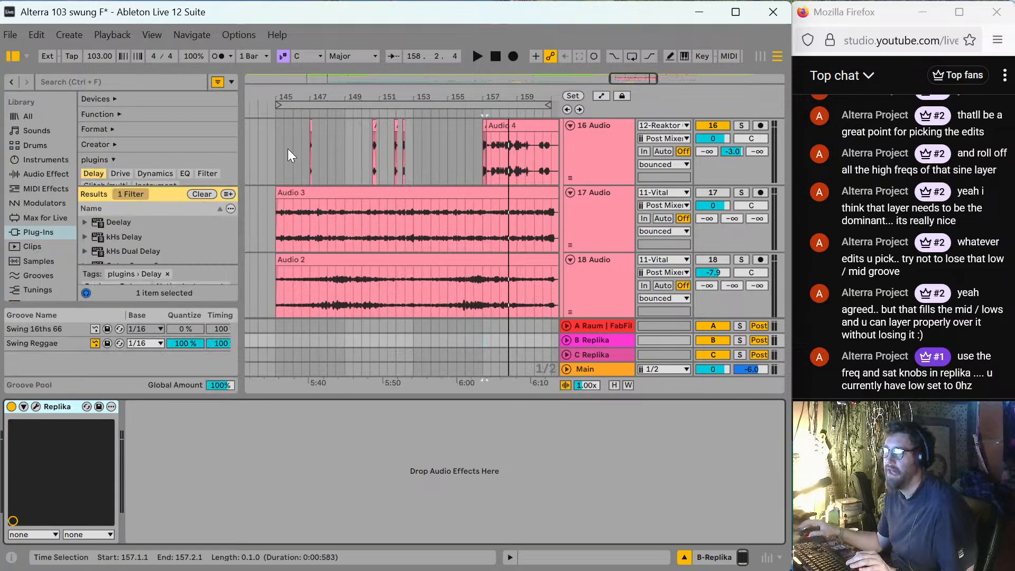
{"action": "left_click", "coordinate": [185, 173]}
{"action": "left_click_drag", "start_coordinate": [136, 237], "coordinate": [257, 472]}
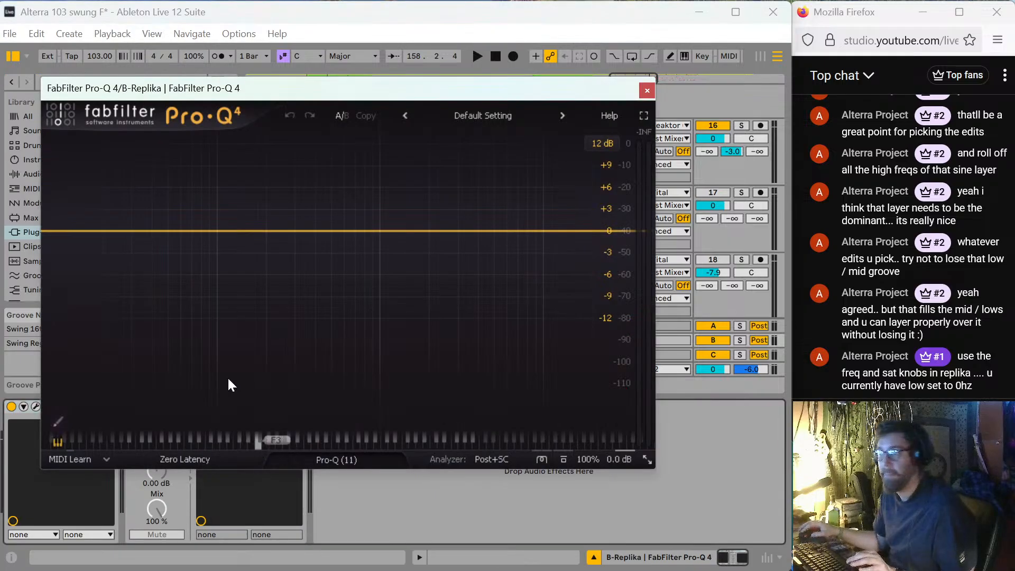
Shape the return B delay in Pro-Q 4 with a low cut at about 385 Hz and a high-shelf cut while listening.
{"action": "left_click", "coordinate": [91, 402]}
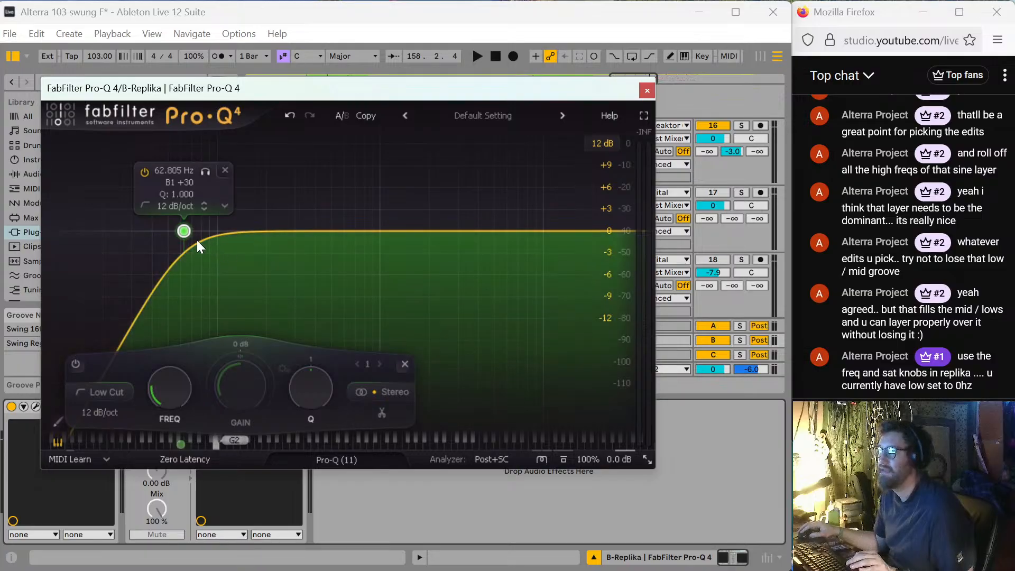
{"action": "left_click_drag", "start_coordinate": [187, 233], "coordinate": [309, 231]}
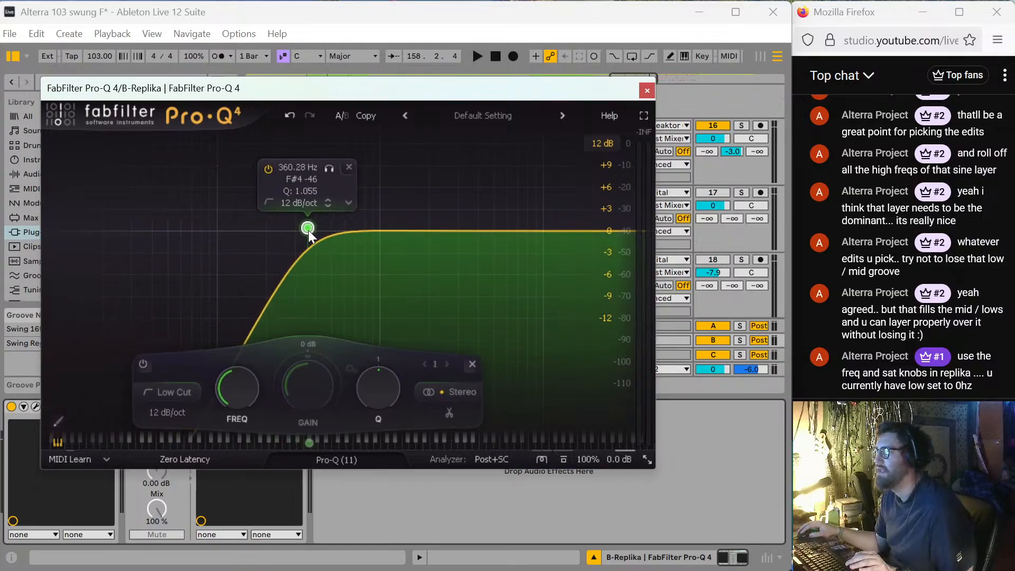
{"action": "key", "text": "space"}
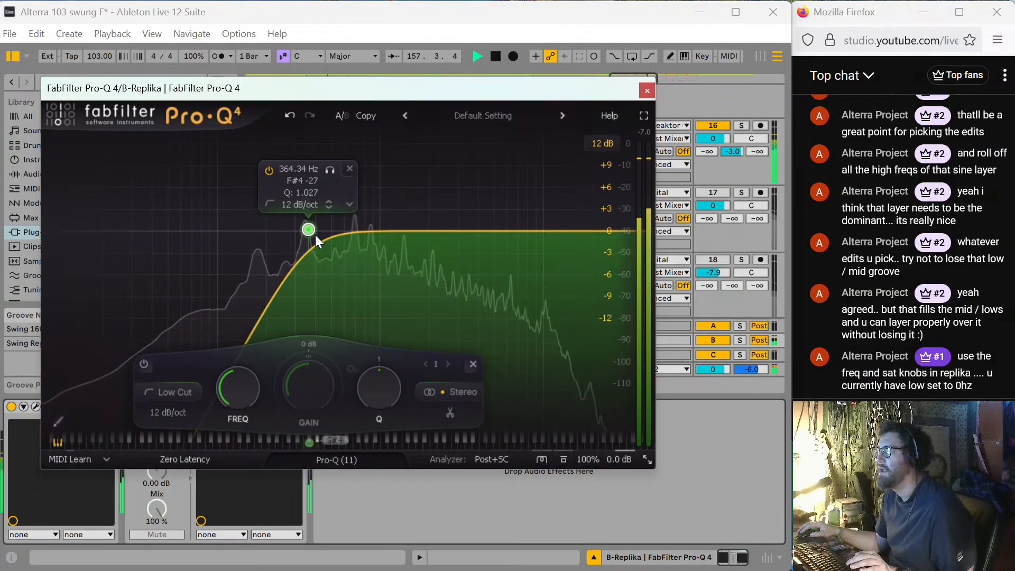
{"action": "left_click", "coordinate": [329, 239]}
{"action": "mouse_move", "coordinate": [309, 230]}
{"action": "left_mouse_down"}
{"action": "mouse_move", "coordinate": [321, 234]}
{"action": "mouse_move", "coordinate": [309, 232]}
{"action": "left_mouse_up"}
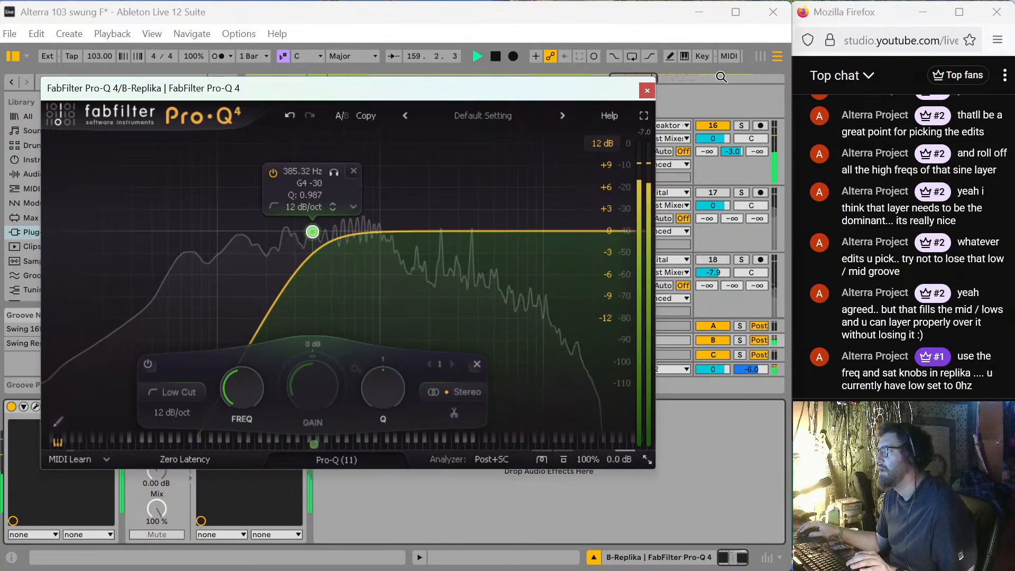
{"action": "double_click", "coordinate": [595, 330]}
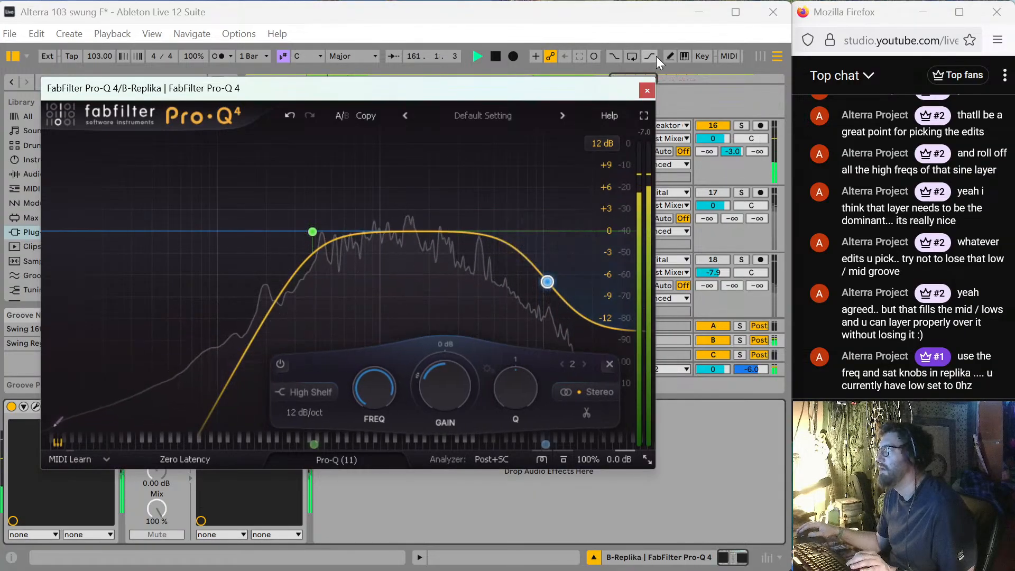
{"action": "left_click", "coordinate": [648, 90]}
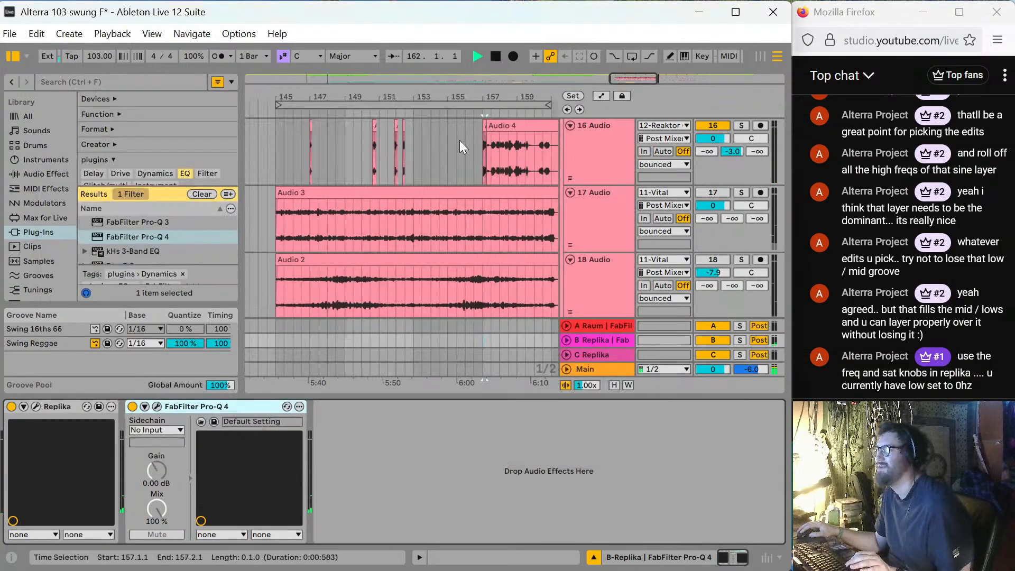
Trim the start of the remaining Audio 4 section on track 16 to 159.1.1 and audition it from there.
{"action": "left_click_drag", "start_coordinate": [637, 79], "coordinate": [659, 79]}
{"action": "key", "text": "space"}
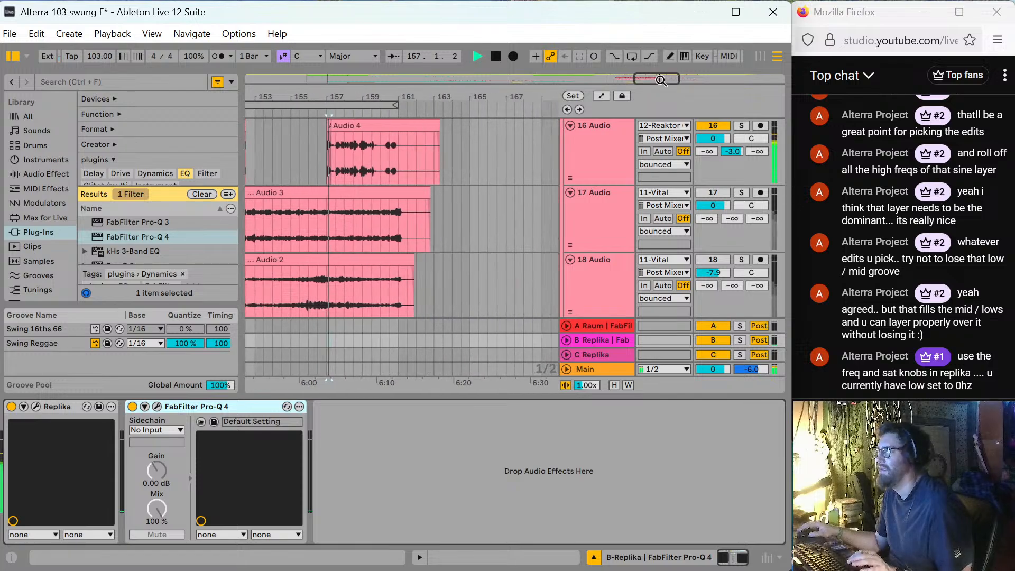
{"action": "left_click", "coordinate": [332, 129]}
{"action": "left_click_drag", "start_coordinate": [333, 128], "coordinate": [367, 176]}
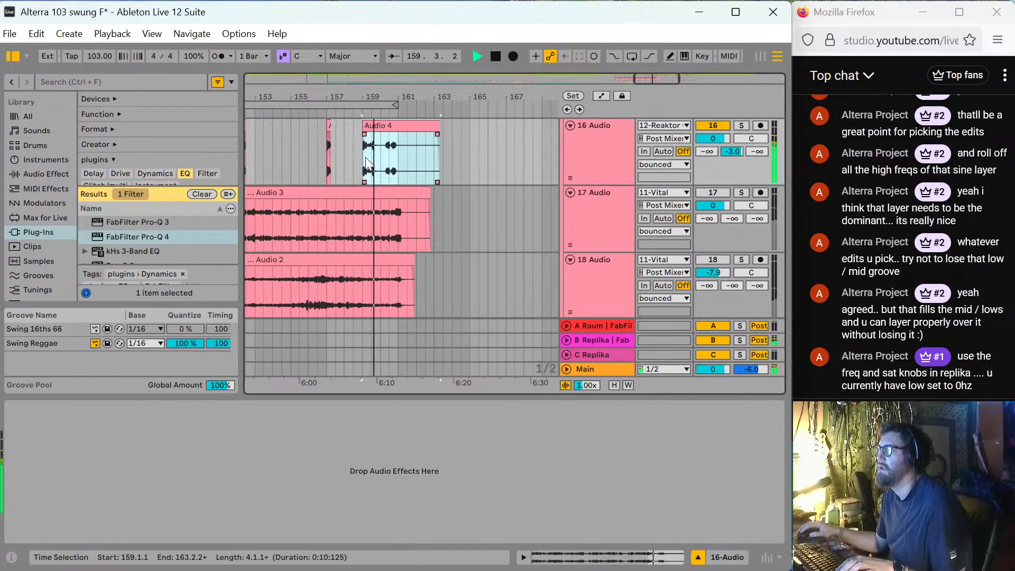
{"action": "left_click", "coordinate": [365, 158]}
{"action": "scroll", "coordinate": [363, 160], "scroll_direction": "up", "scroll_amount": 5}
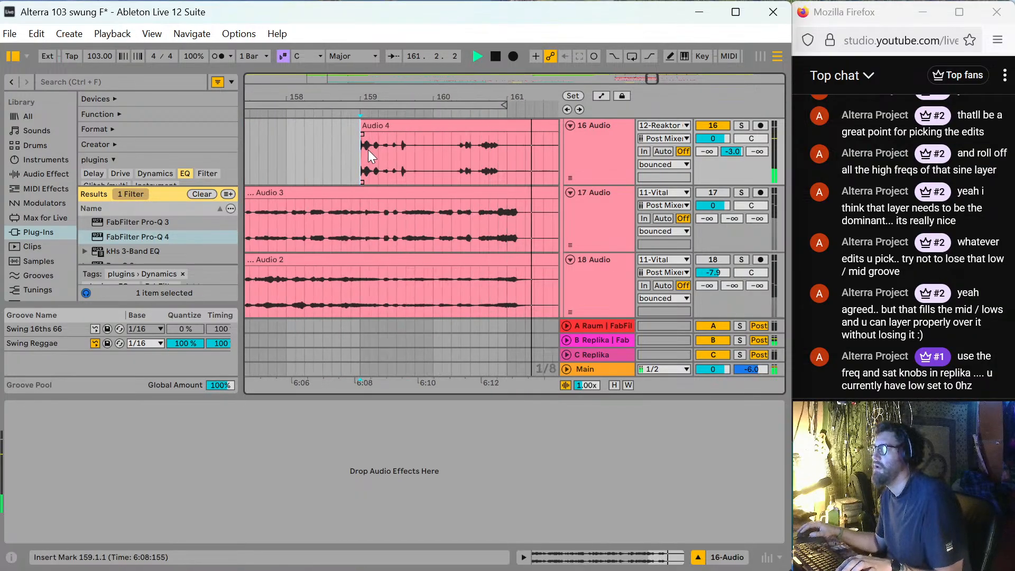
{"action": "key", "text": "space"}
{"action": "key", "text": "space"}
{"action": "key", "text": "space"}
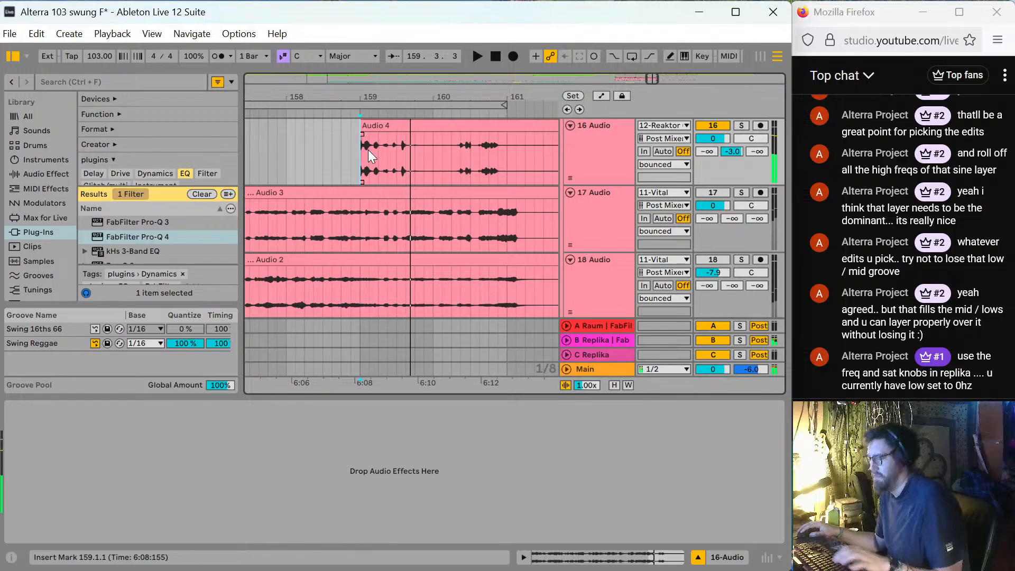
Split the track 16 audio at 159.1.2, trim the remainder's start to 159.2.1 and audition the short chop.
{"action": "scroll", "coordinate": [368, 151], "scroll_direction": "up", "scroll_amount": 4}
{"action": "left_click", "coordinate": [376, 153]}
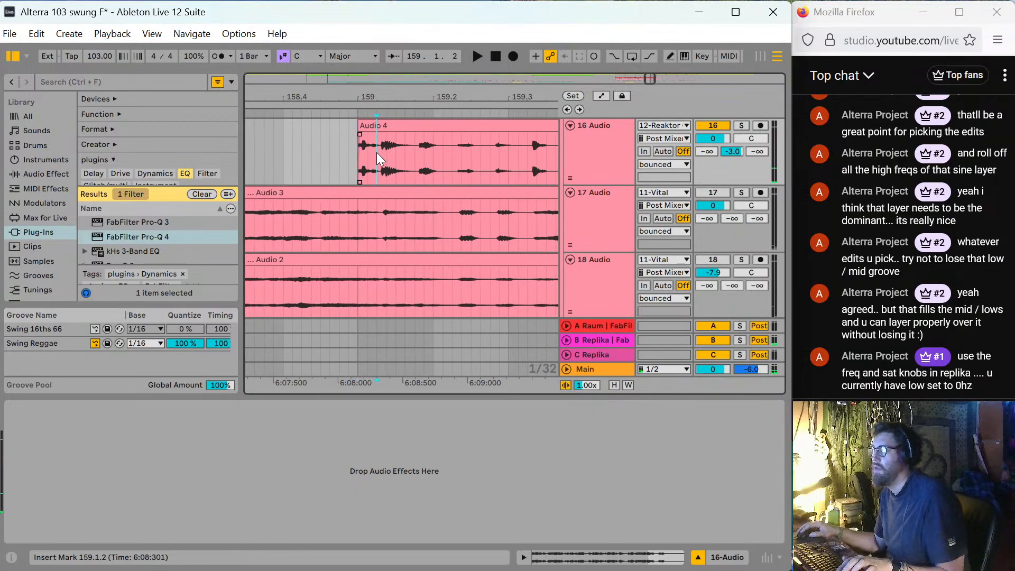
{"action": "key", "text": "ctrl+e"}
{"action": "left_click_drag", "start_coordinate": [379, 126], "coordinate": [434, 127]}
{"action": "left_click", "coordinate": [329, 145]}
{"action": "key", "text": "space"}
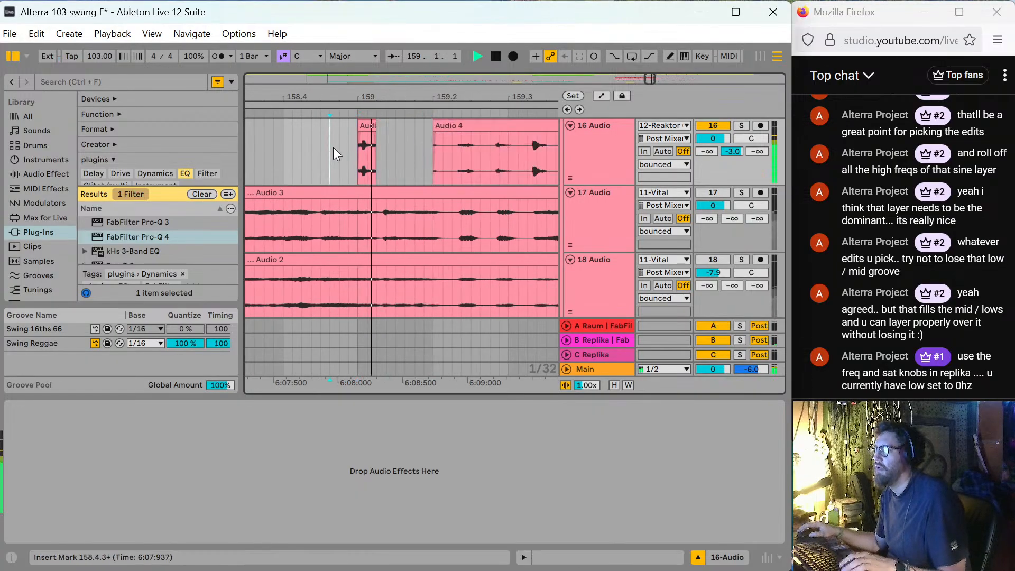
{"action": "key", "text": "space"}
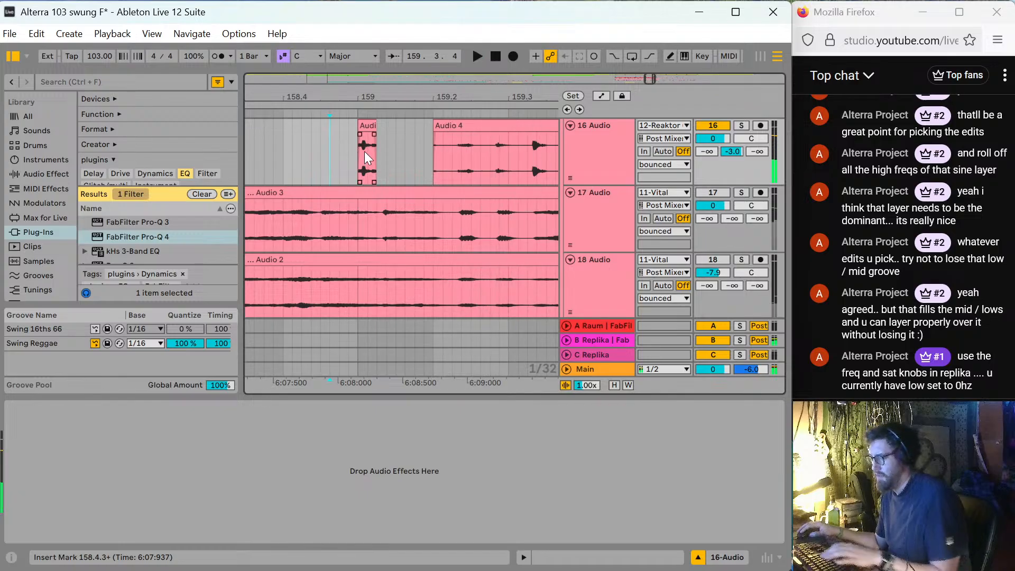
Trim the start of the last Audio 4 section on track 16 to 160.3.3 and listen from there.
{"action": "scroll", "coordinate": [493, 133], "scroll_direction": "down", "scroll_amount": 4}
{"action": "left_click_drag", "start_coordinate": [359, 126], "coordinate": [456, 139]}
{"action": "key", "text": "space"}
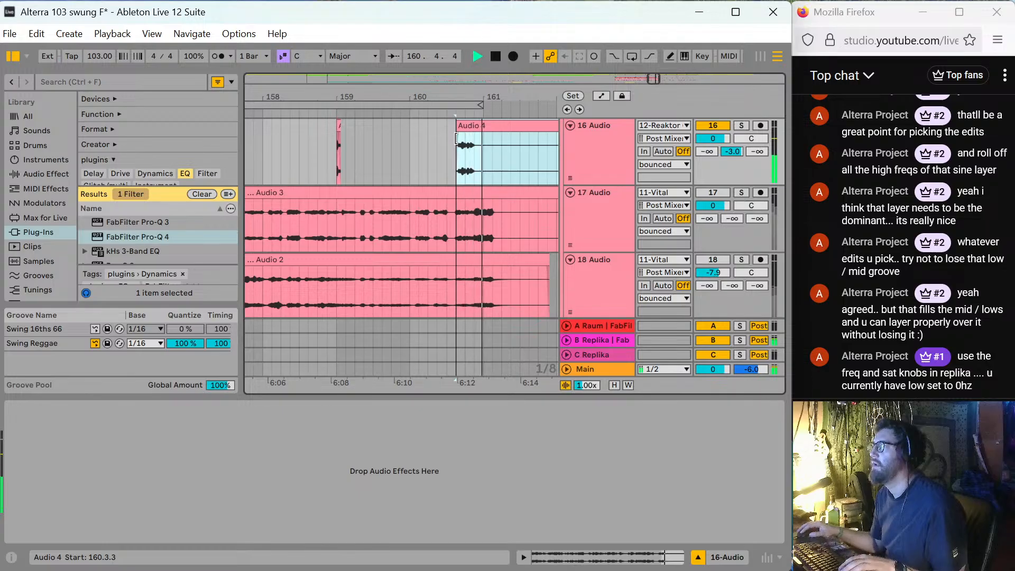
{"action": "left_click", "coordinate": [456, 138]}
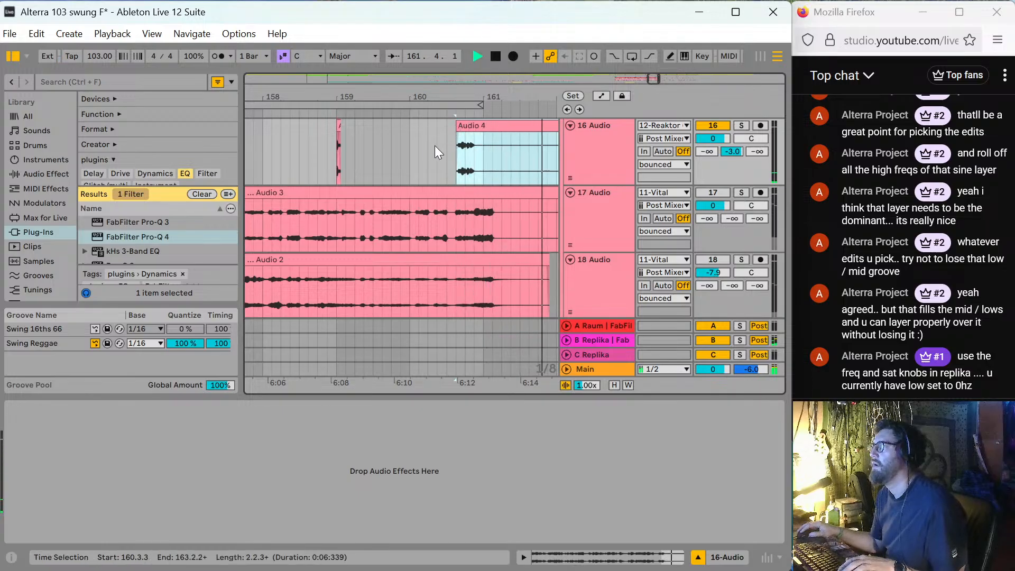
Raise the LoCut amount in Replika on return B.
{"action": "left_click", "coordinate": [371, 138]}
{"action": "scroll", "coordinate": [371, 138], "scroll_direction": "down", "scroll_amount": 3}
{"action": "scroll", "coordinate": [371, 138], "scroll_direction": "down", "scroll_amount": 3}
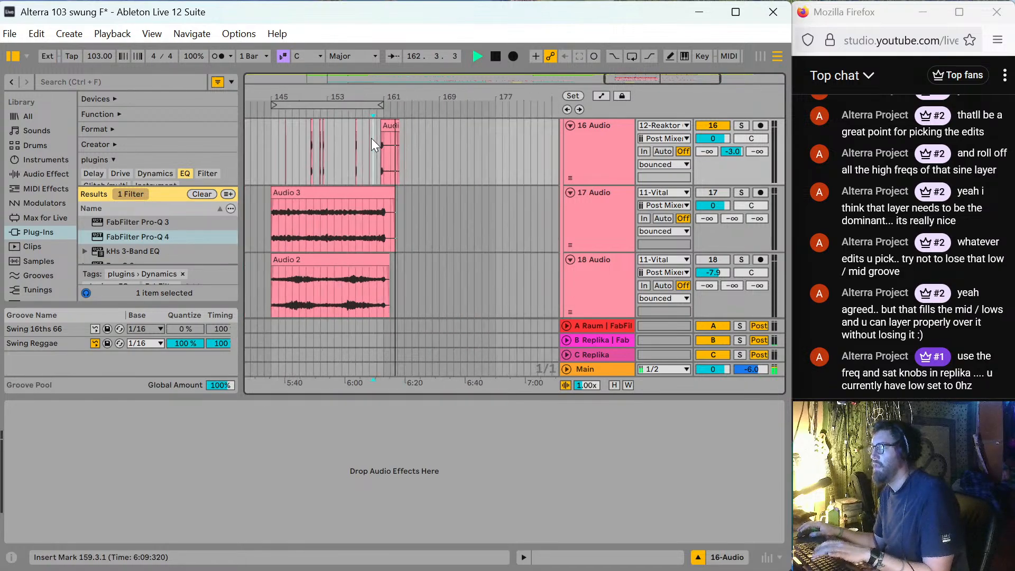
{"action": "scroll", "coordinate": [351, 172], "scroll_direction": "up", "scroll_amount": 3}
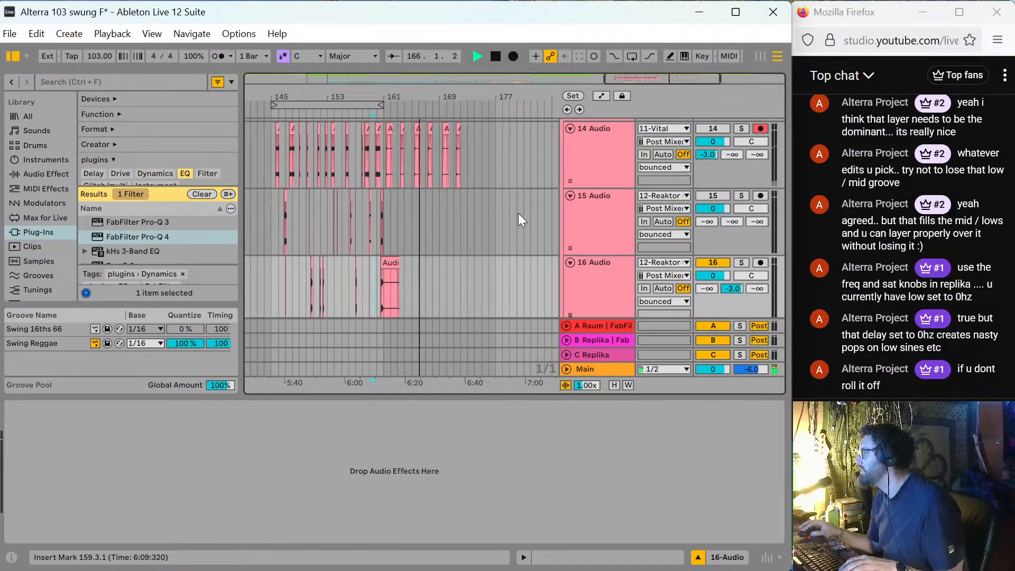
{"action": "mouse_move", "coordinate": [488, 569]}
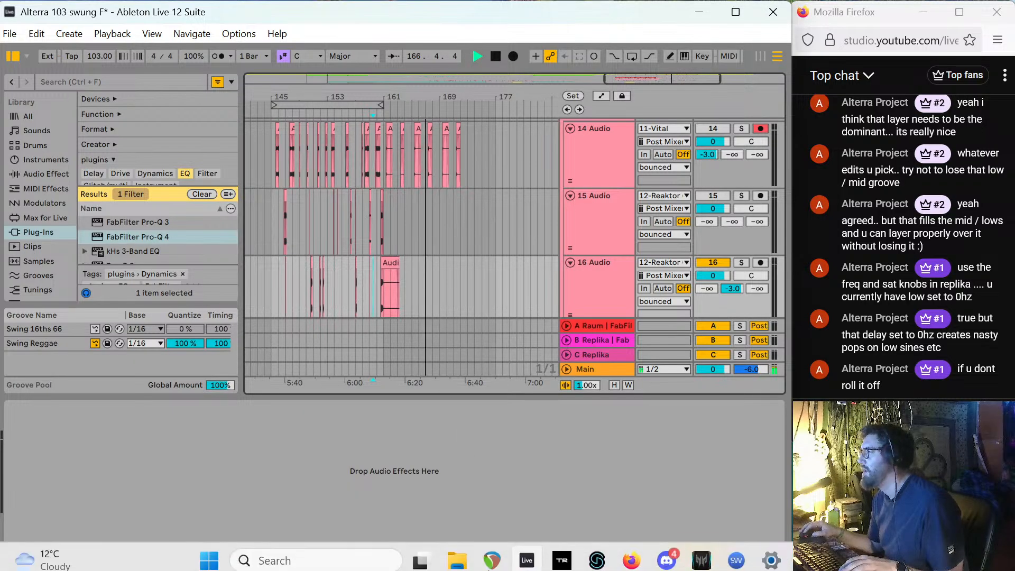
{"action": "left_click", "coordinate": [583, 331]}
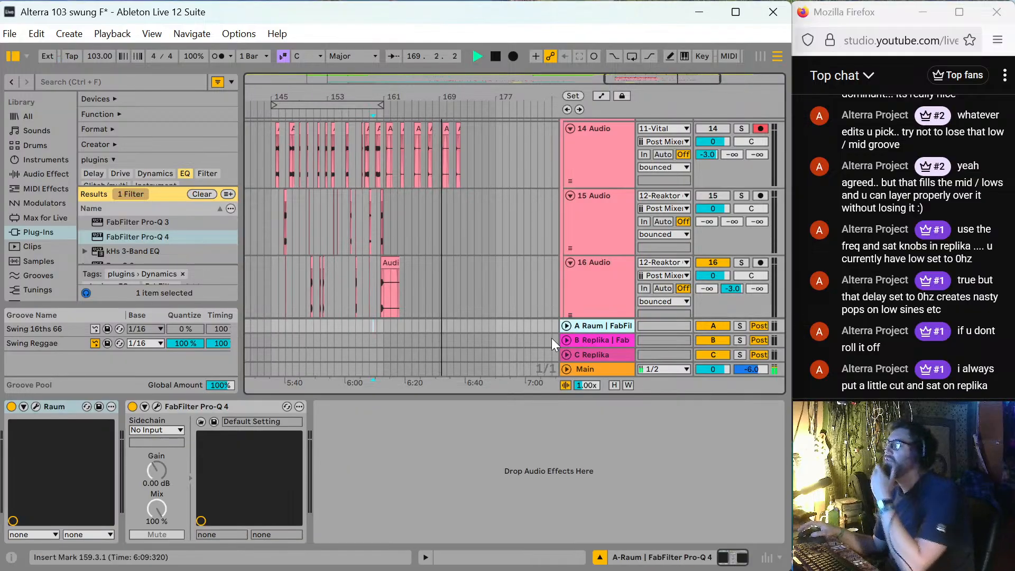
{"action": "left_click", "coordinate": [607, 339]}
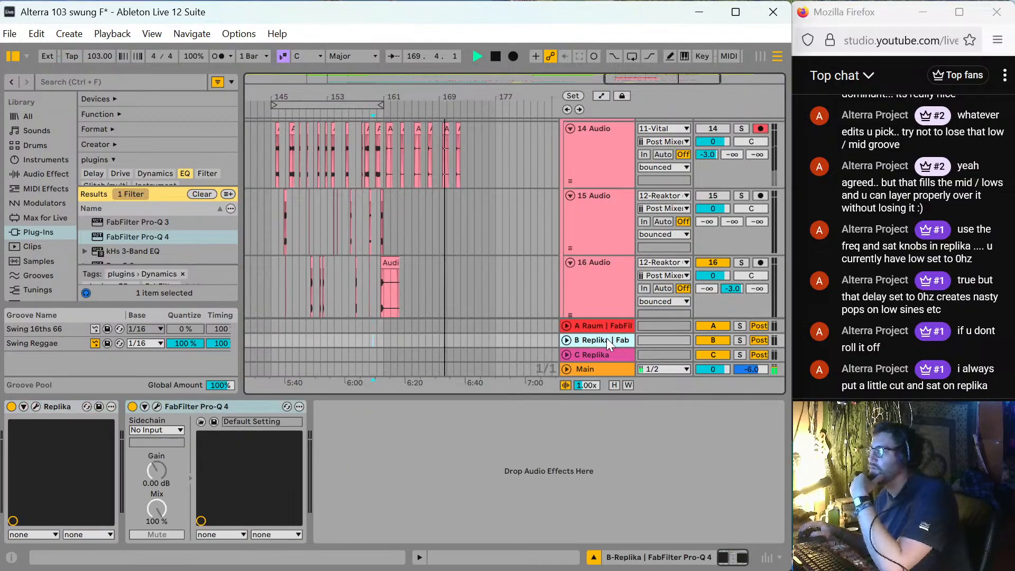
{"action": "left_click", "coordinate": [37, 406]}
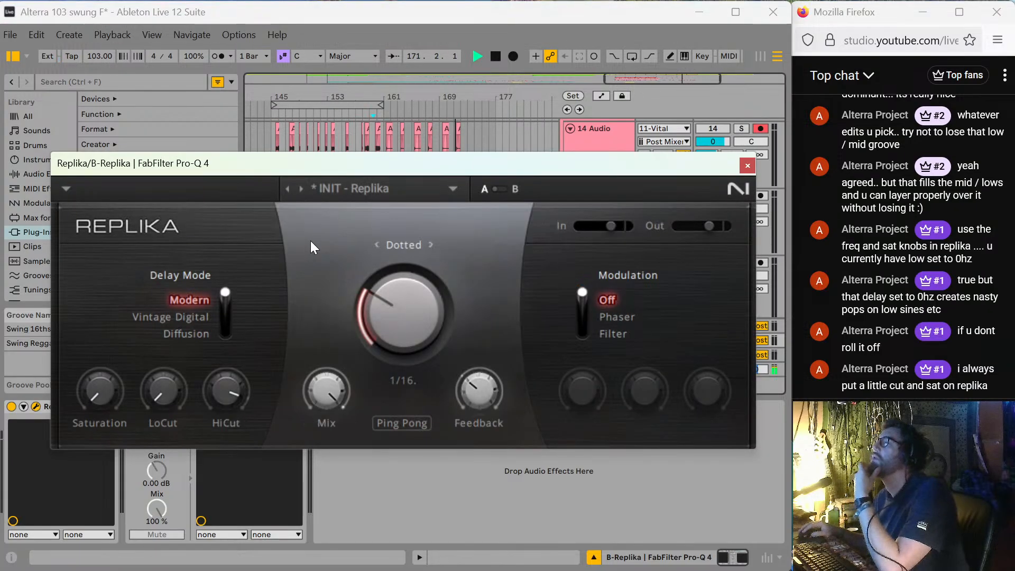
{"action": "left_click_drag", "start_coordinate": [449, 170], "coordinate": [484, 183]}
{"action": "left_click_drag", "start_coordinate": [180, 412], "coordinate": [180, 406]}
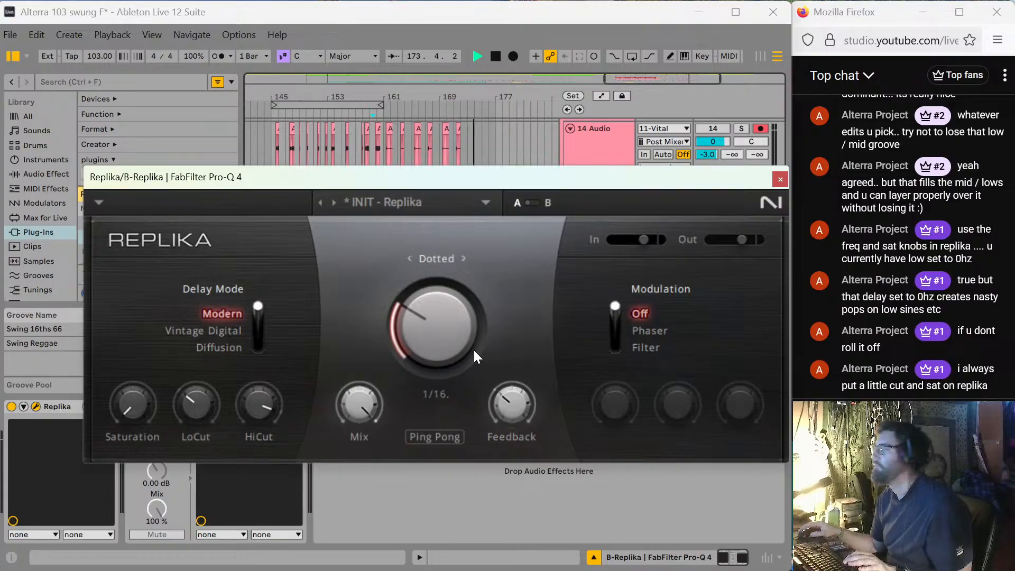
{"action": "left_click", "coordinate": [775, 181]}
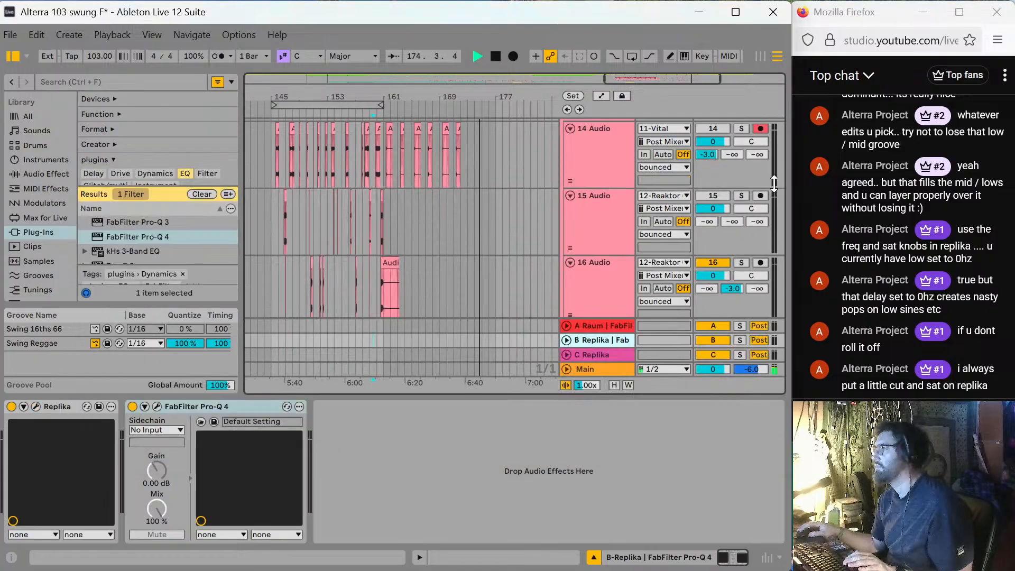
Shorten the end of the last Audio 4 chop on track 16 to just past bar 161 and audition it.
{"action": "key", "text": "space"}
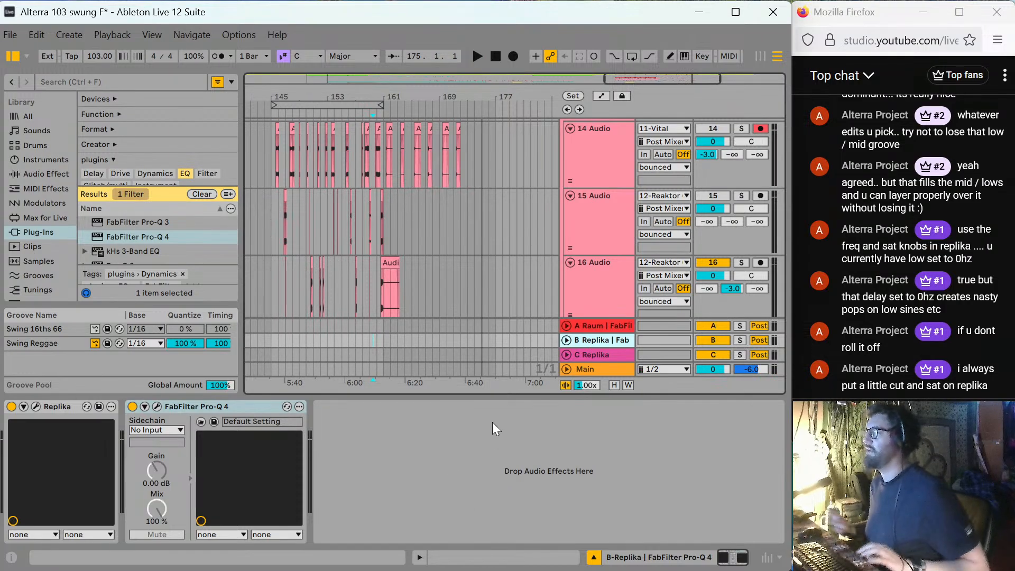
{"action": "left_click", "coordinate": [272, 130]}
{"action": "scroll", "coordinate": [307, 151], "scroll_direction": "down", "scroll_amount": 2}
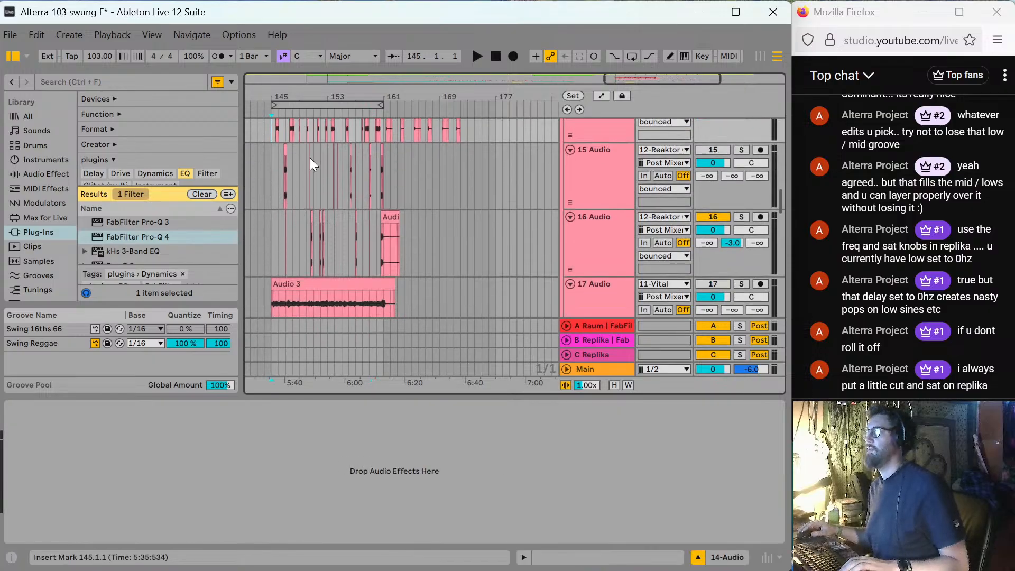
{"action": "scroll", "coordinate": [317, 180], "scroll_direction": "down", "scroll_amount": 2}
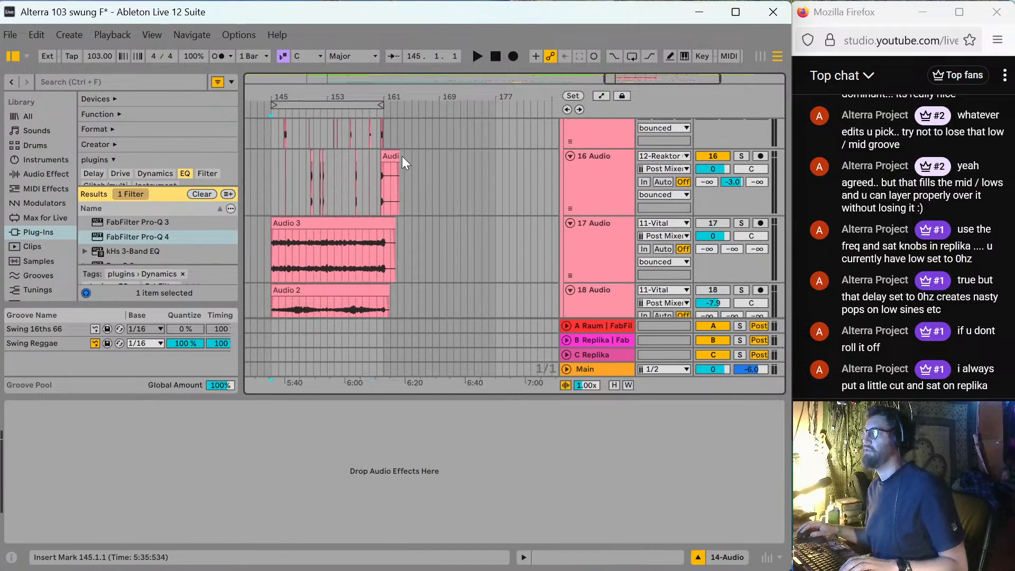
{"action": "left_click_drag", "start_coordinate": [399, 157], "coordinate": [375, 154]}
{"action": "key", "text": "space"}
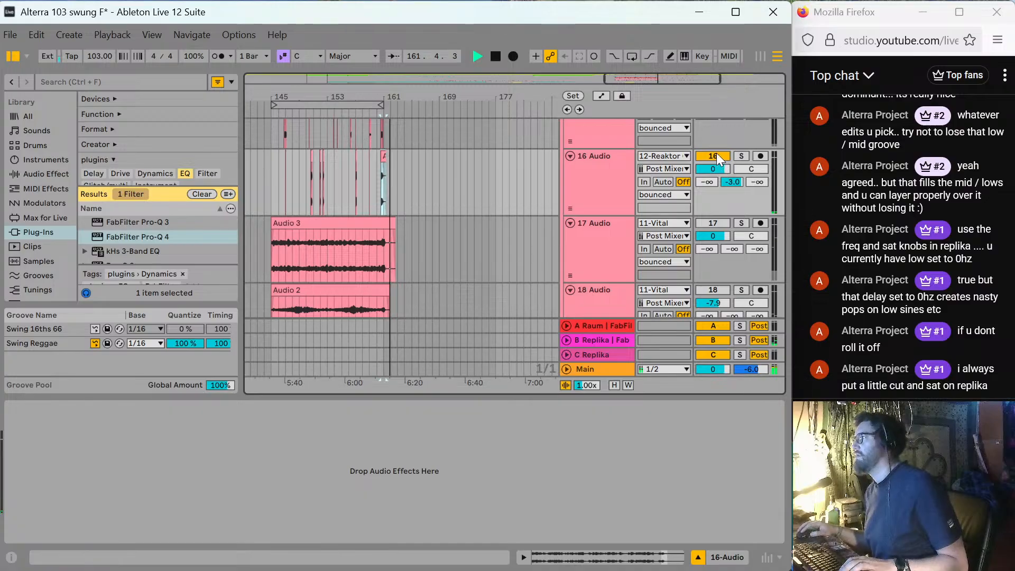
Deactivate track 16, activate track 17 and audition its Audio 3 clip from 145.1.1.
{"action": "key", "text": "space"}
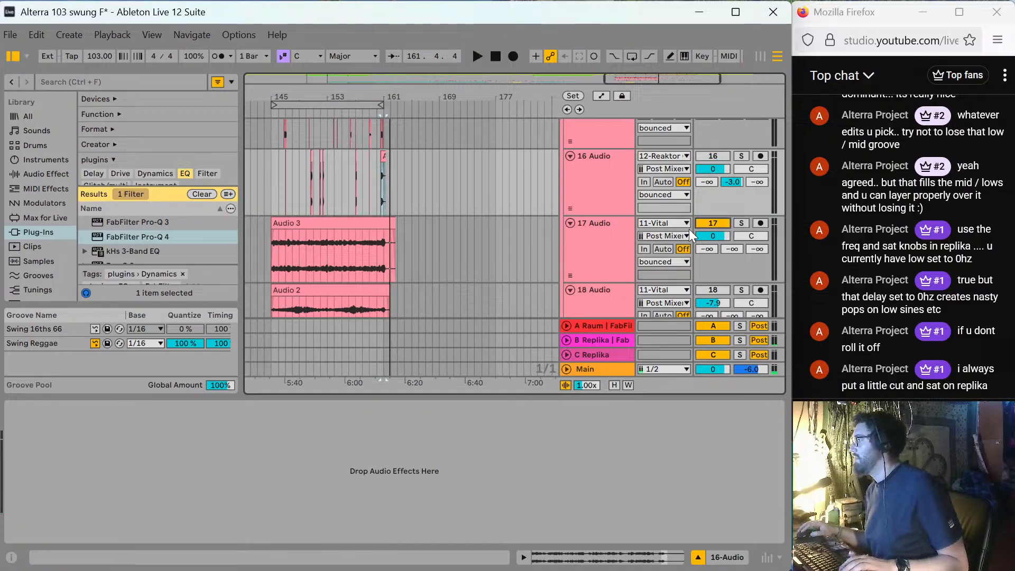
{"action": "left_click", "coordinate": [272, 254]}
{"action": "key", "text": "space"}
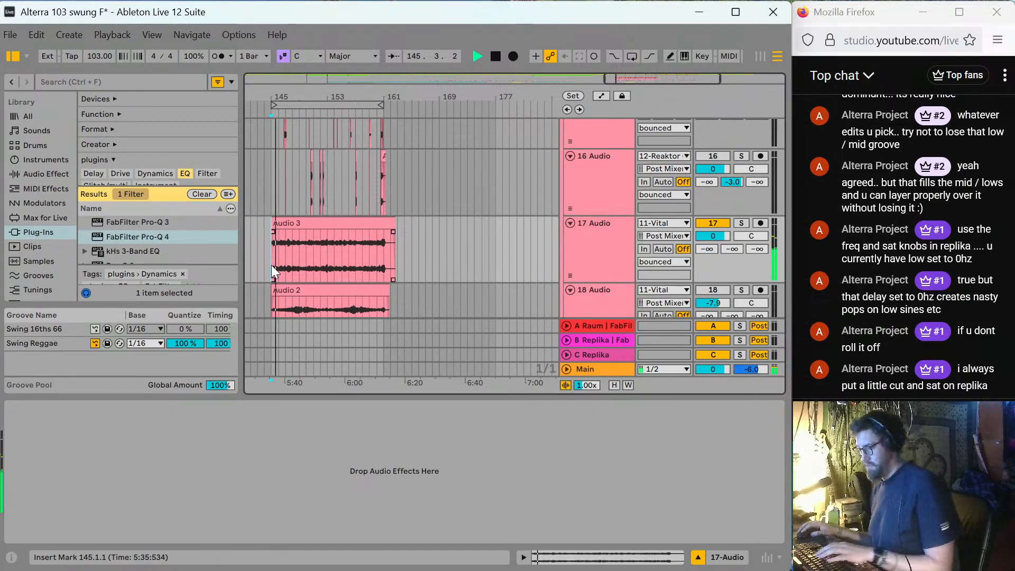
{"action": "scroll", "coordinate": [272, 266], "scroll_direction": "up", "scroll_amount": 4}
{"action": "scroll", "coordinate": [316, 235], "scroll_direction": "down", "scroll_amount": 3}
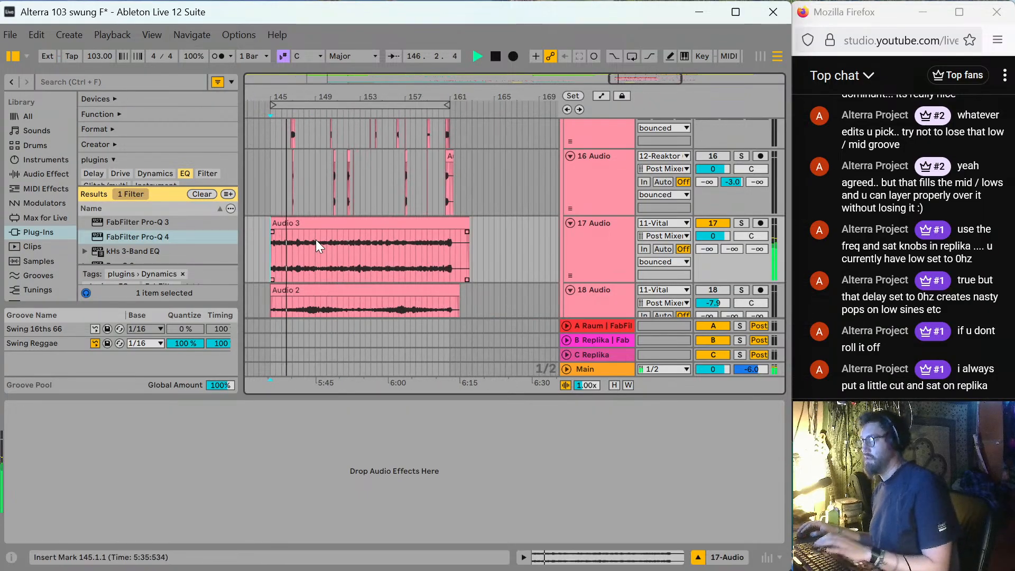
Activate track 18 and audition its Audio 2 clip together with the Audio 3 clip on track 17.
{"action": "scroll", "coordinate": [339, 258], "scroll_direction": "down", "scroll_amount": 3}
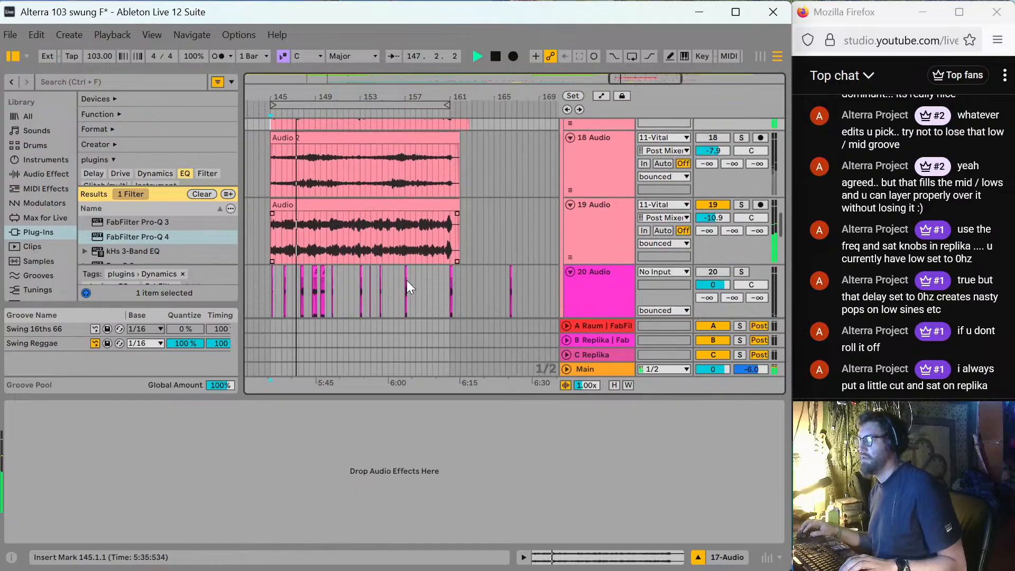
{"action": "scroll", "coordinate": [423, 290], "scroll_direction": "up", "scroll_amount": 1}
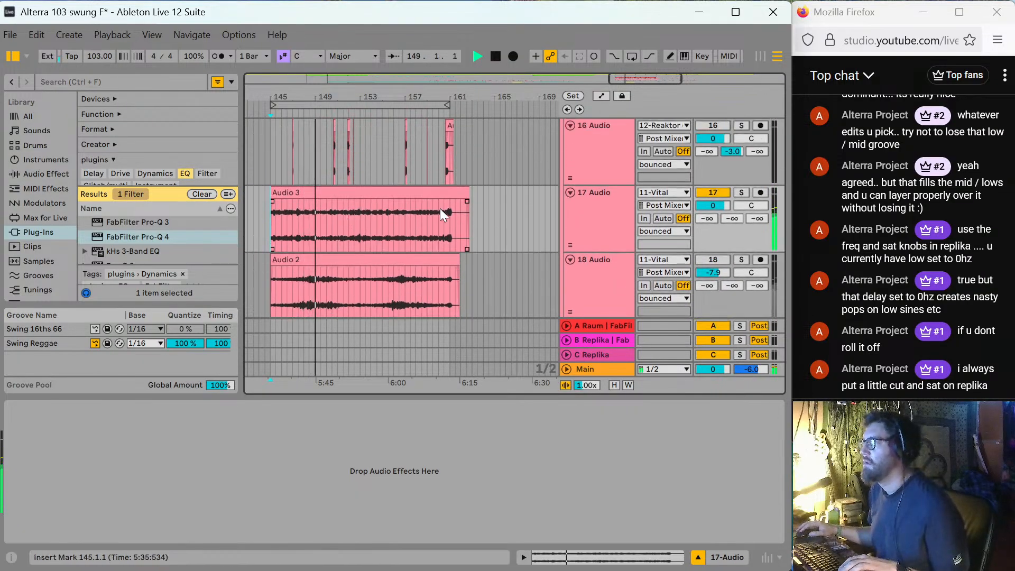
{"action": "scroll", "coordinate": [476, 222], "scroll_direction": "down", "scroll_amount": 5}
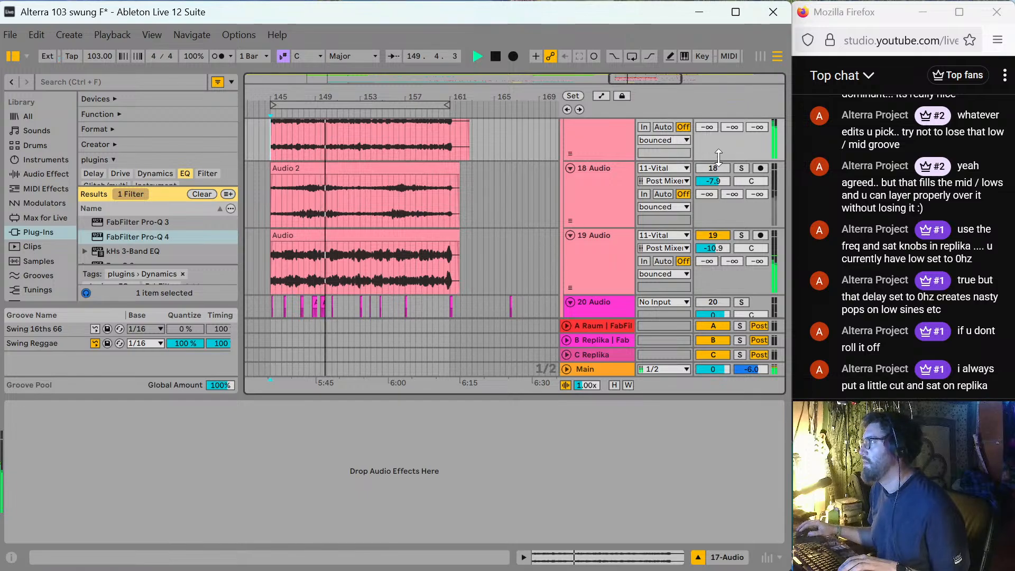
{"action": "left_click", "coordinate": [713, 168]}
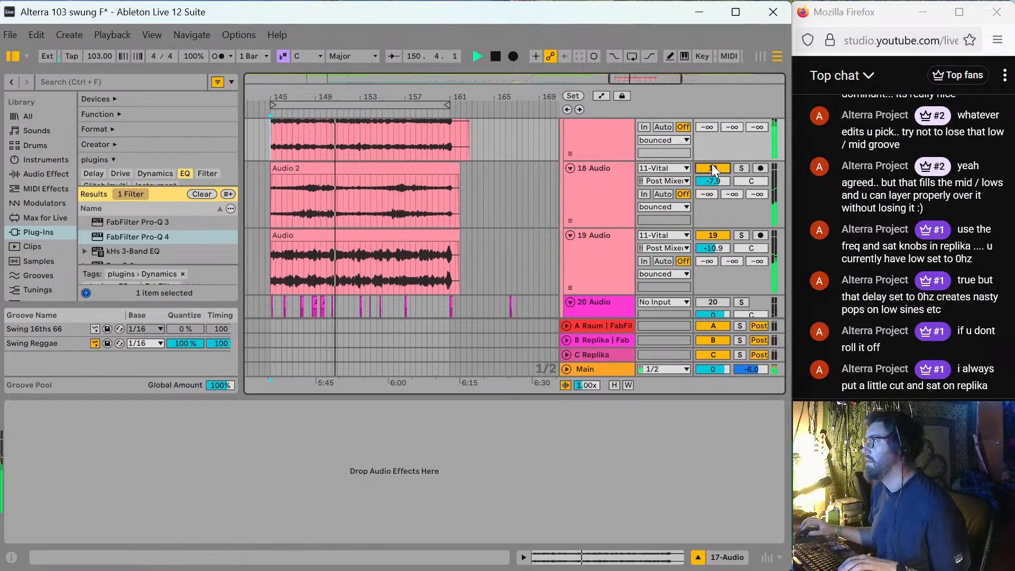
{"action": "scroll", "coordinate": [426, 176], "scroll_direction": "up", "scroll_amount": 2}
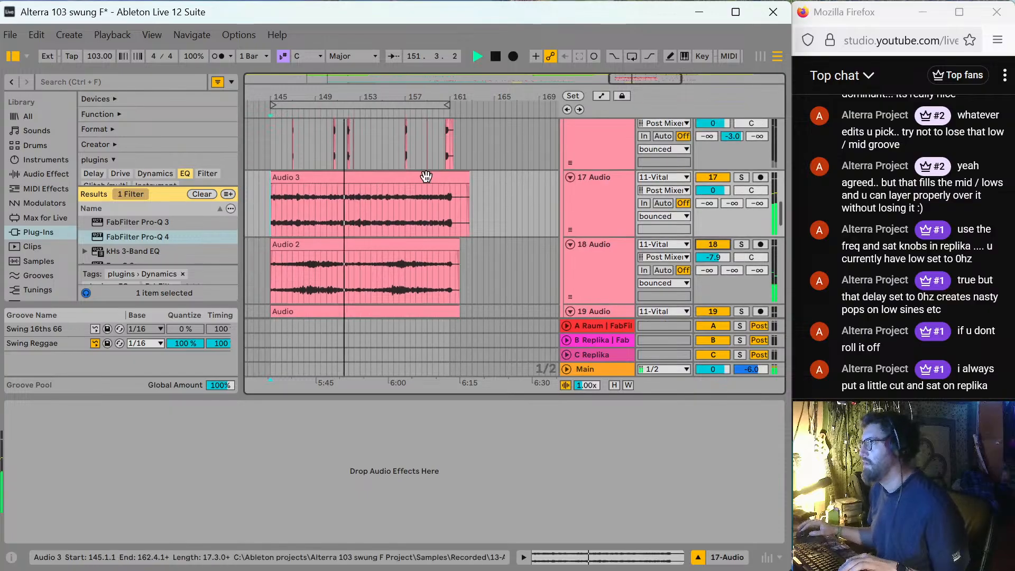
{"action": "left_click", "coordinate": [395, 223]}
{"action": "scroll", "coordinate": [320, 256], "scroll_direction": "up", "scroll_amount": 2}
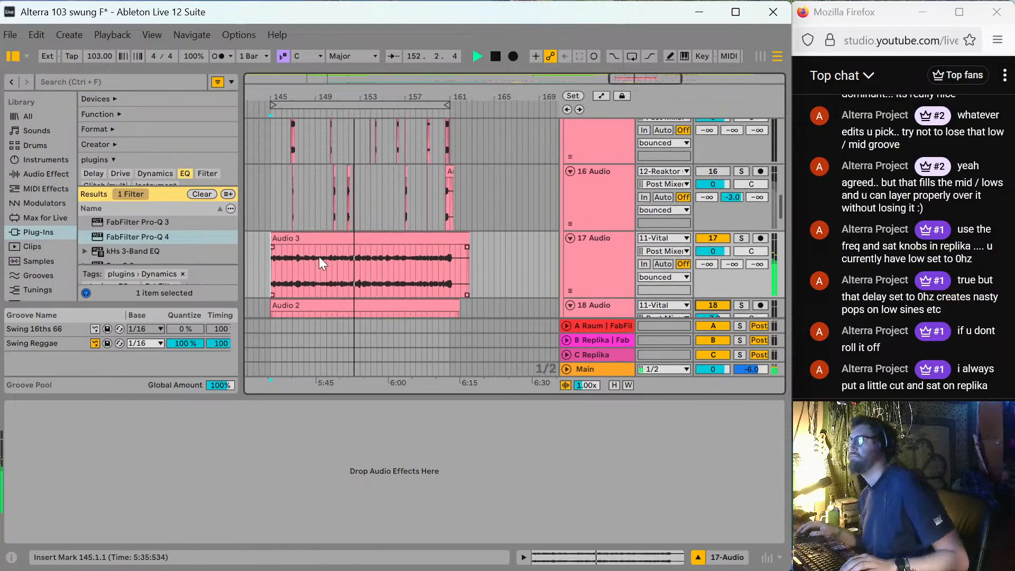
Enlarge the arrangement area, compare the bounced tracks with track 18 off and on, and stop playback.
{"action": "scroll", "coordinate": [319, 257], "scroll_direction": "down", "scroll_amount": 1}
{"action": "scroll", "coordinate": [315, 293], "scroll_direction": "down", "scroll_amount": 2}
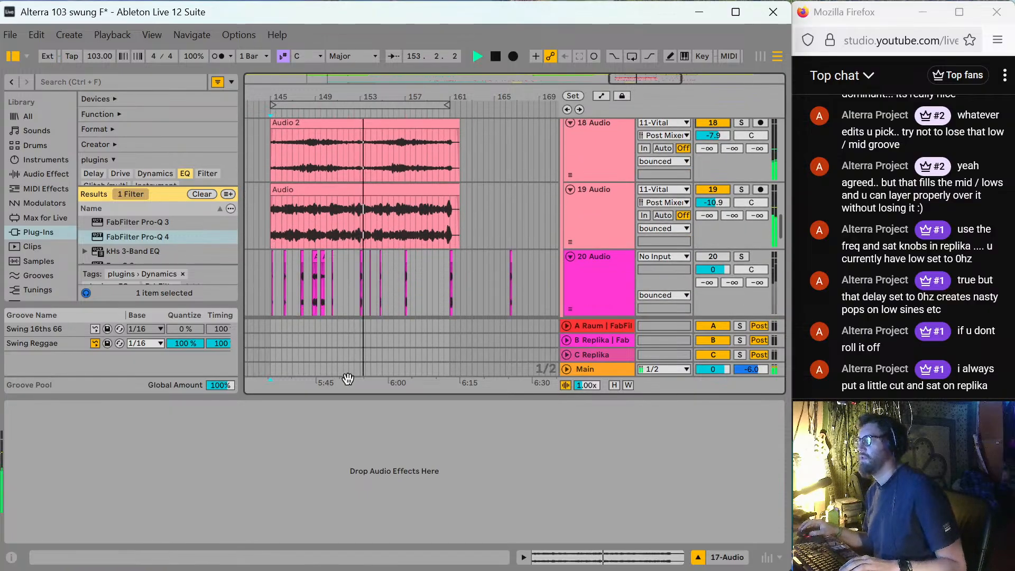
{"action": "scroll", "coordinate": [402, 213], "scroll_direction": "up", "scroll_amount": 2}
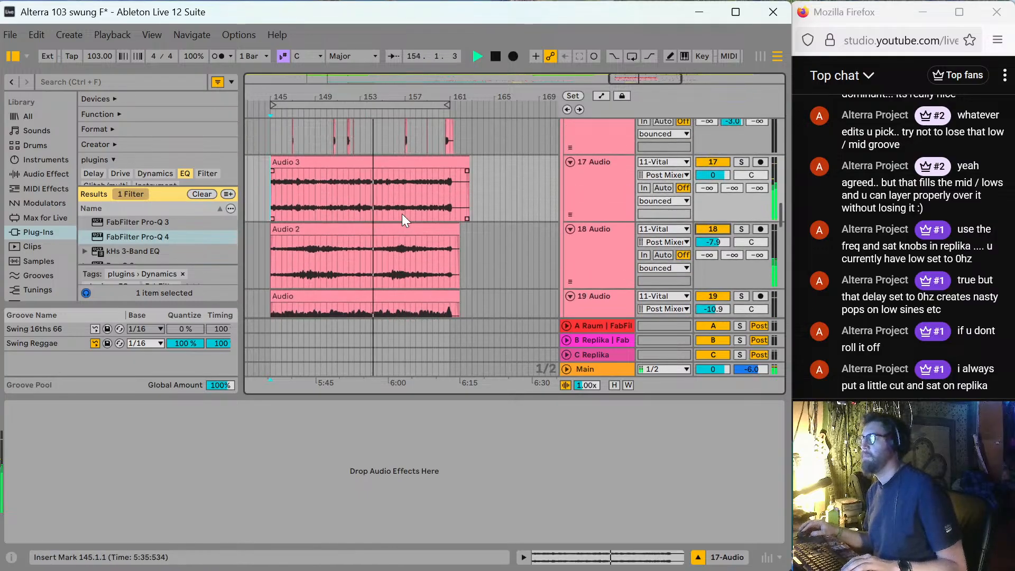
{"action": "scroll", "coordinate": [402, 214], "scroll_direction": "up", "scroll_amount": 1}
{"action": "scroll", "coordinate": [402, 214], "scroll_direction": "up", "scroll_amount": 2}
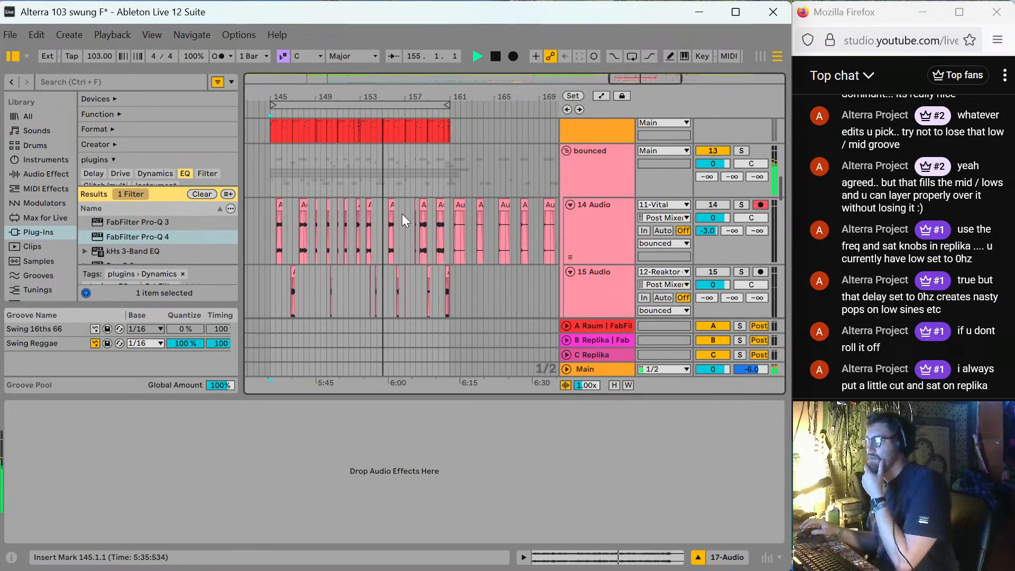
{"action": "scroll", "coordinate": [338, 269], "scroll_direction": "down", "scroll_amount": 2}
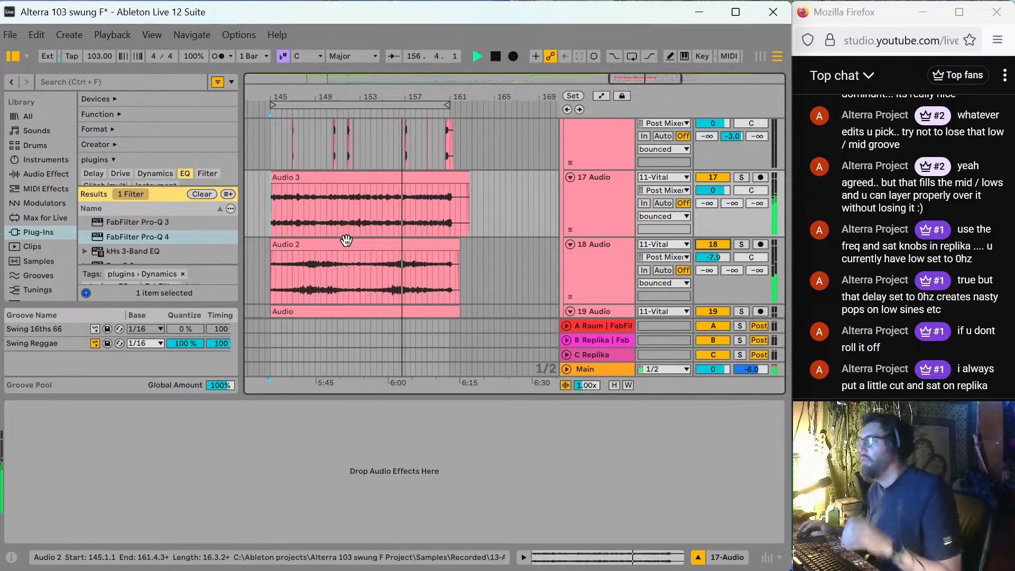
{"action": "double_click", "coordinate": [406, 397]}
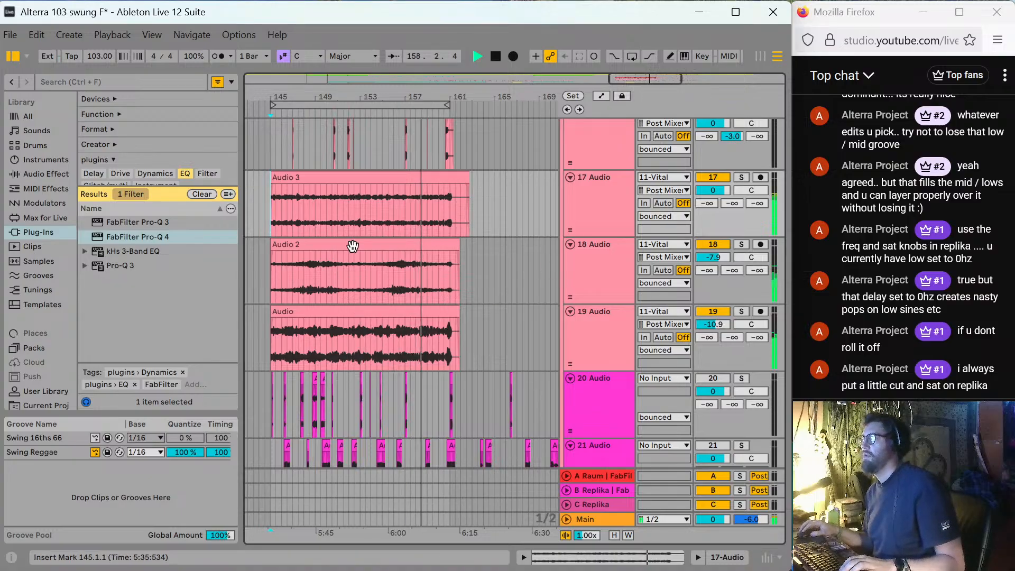
{"action": "left_click", "coordinate": [714, 245]}
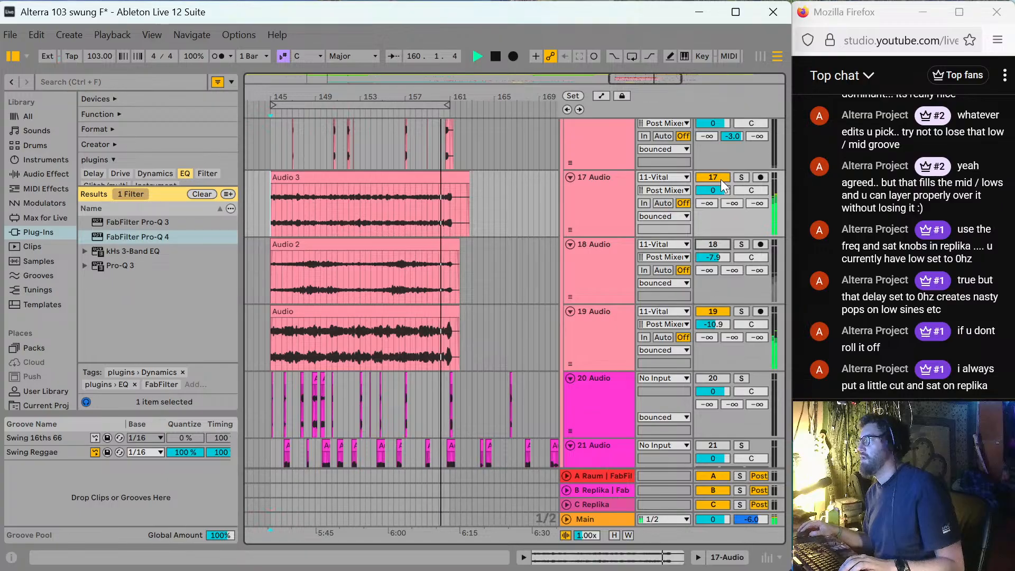
{"action": "left_click", "coordinate": [723, 243]}
{"action": "key", "text": "space"}
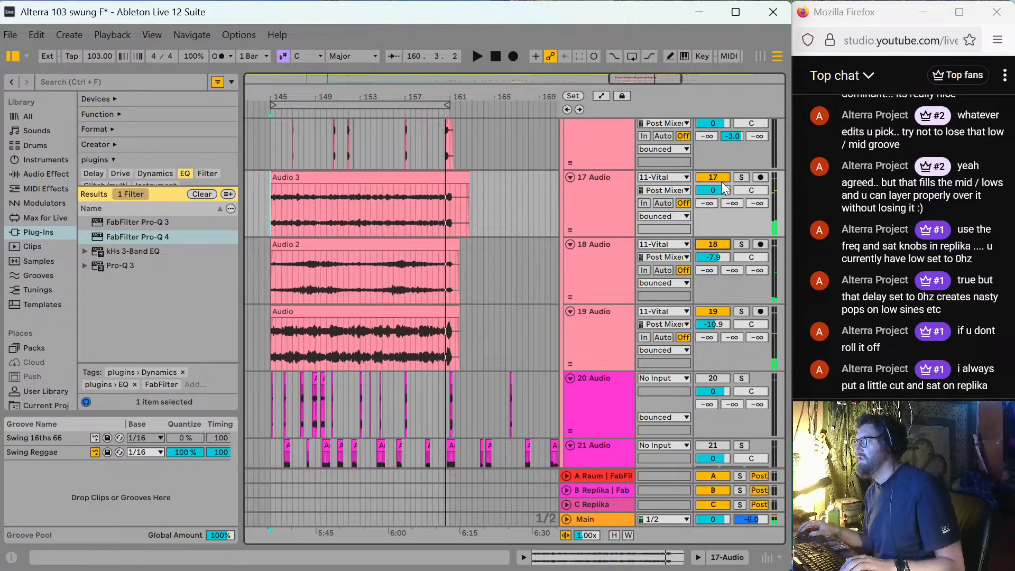
Show track 18's device area and compare playback from 145.1.1 with track 17 off and on.
{"action": "double_click", "coordinate": [606, 297]}
{"action": "scroll", "coordinate": [338, 218], "scroll_direction": "down", "scroll_amount": 2}
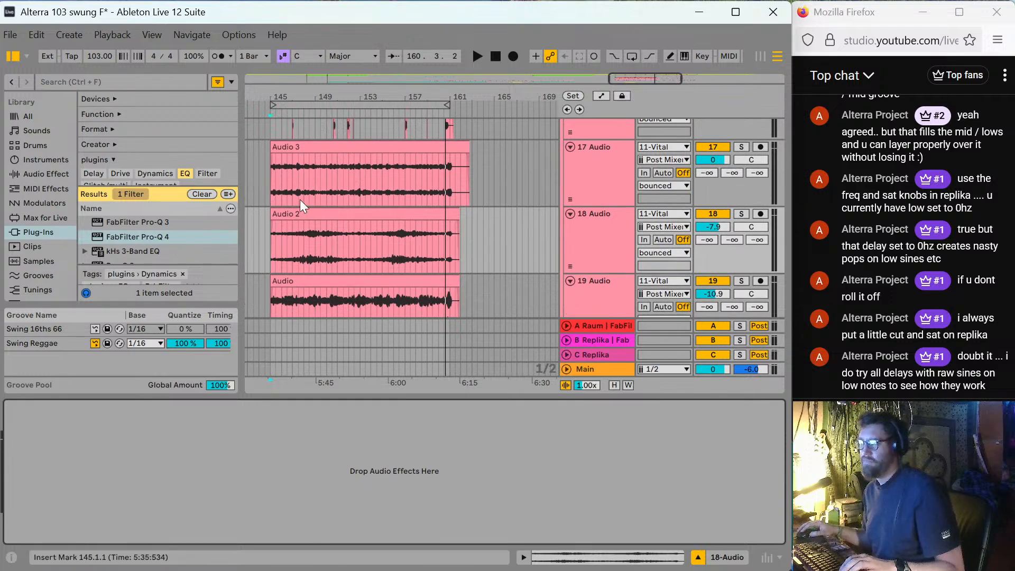
{"action": "key", "text": "space"}
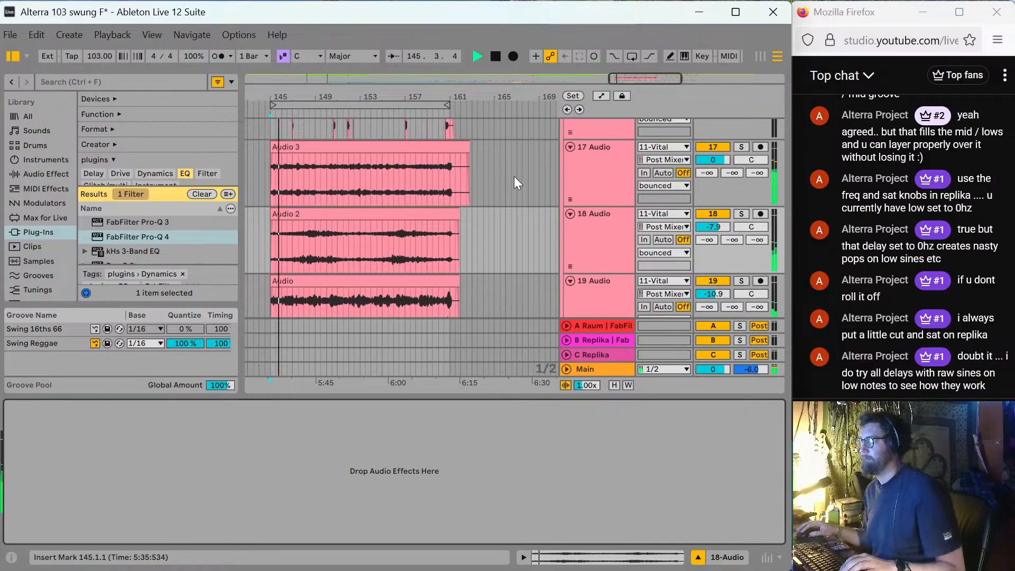
{"action": "left_click", "coordinate": [719, 146]}
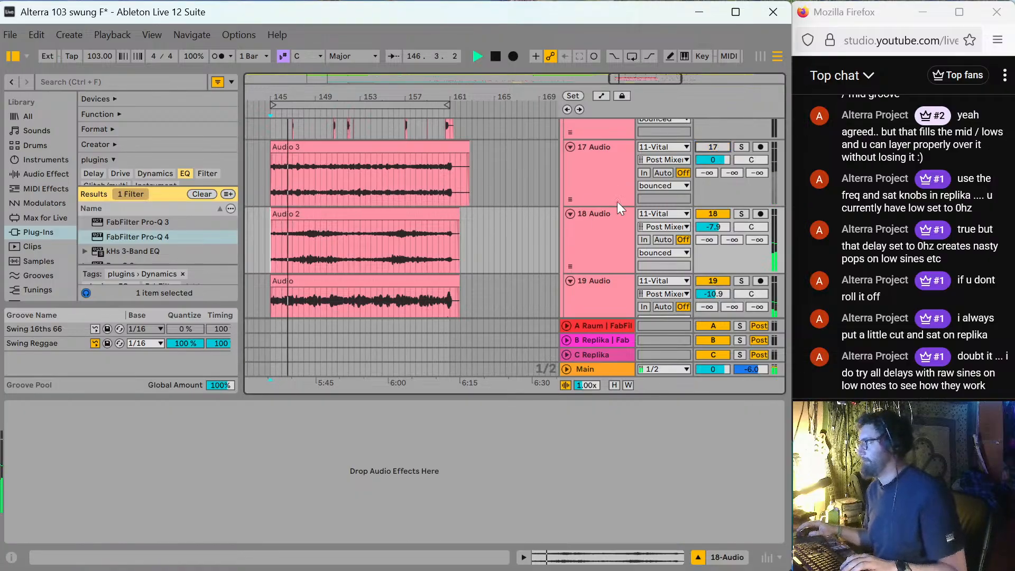
{"action": "left_click", "coordinate": [376, 258]}
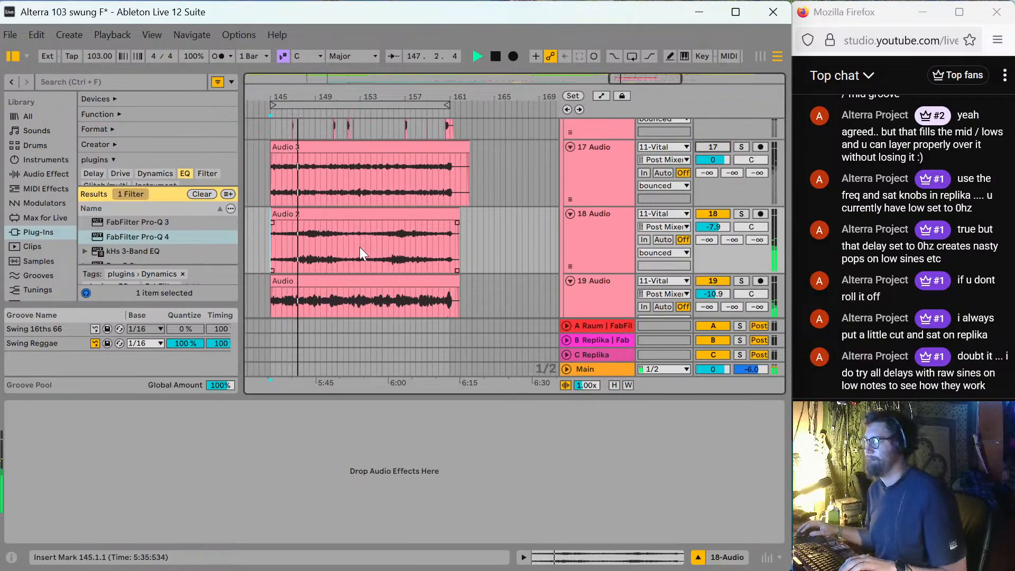
{"action": "left_click", "coordinate": [715, 147]}
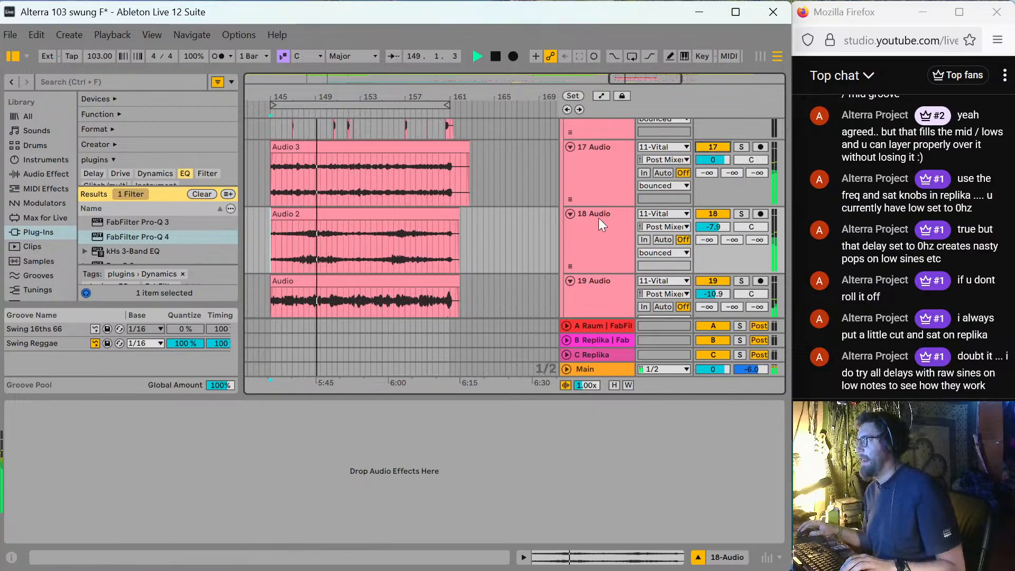
Lower track 17's volume to -4.1 dB, hide the browser and stop playback.
{"action": "left_click_drag", "start_coordinate": [713, 160], "coordinate": [713, 171]}
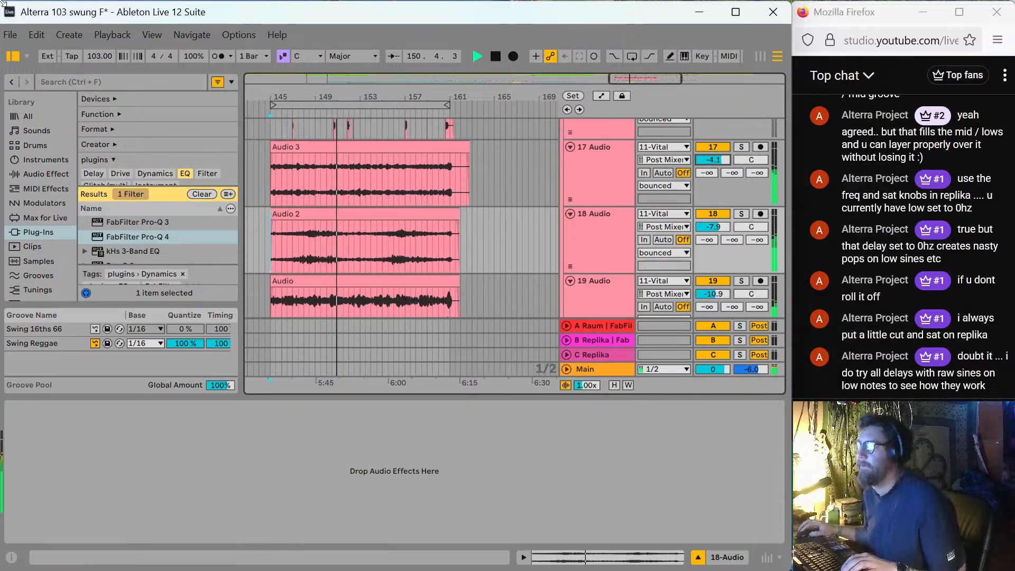
{"action": "left_click", "coordinate": [13, 56]}
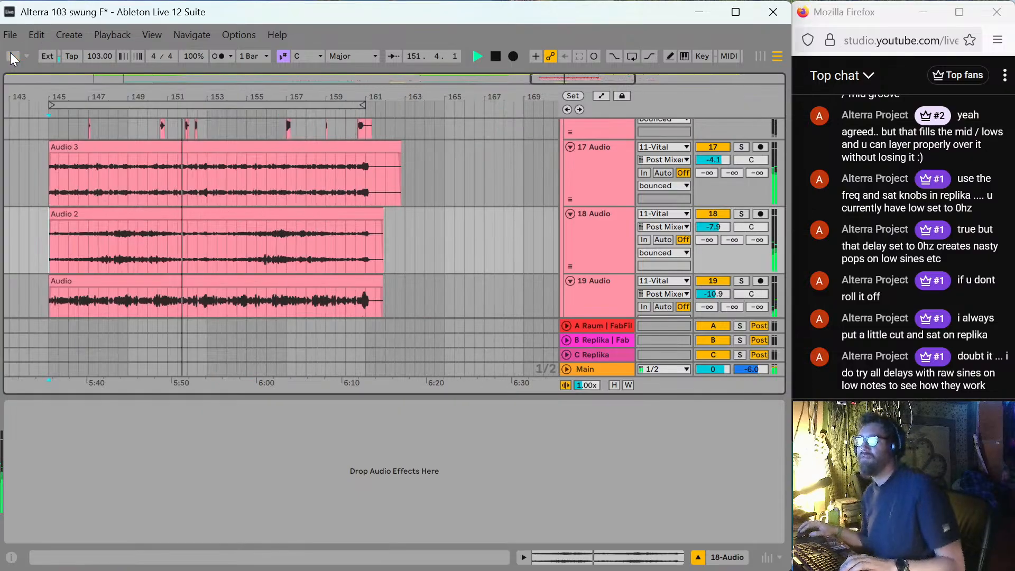
{"action": "key", "text": "space"}
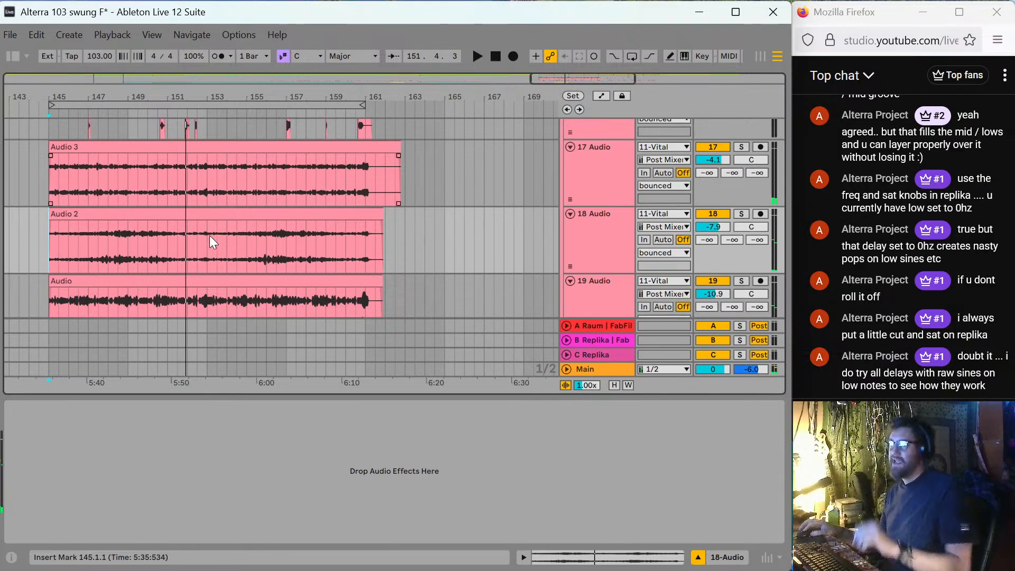
Deactivate tracks 17 and 18 and place the insert marker at 145.1.1 on track 19.
{"action": "scroll", "coordinate": [209, 236], "scroll_direction": "up", "scroll_amount": 2}
{"action": "scroll", "coordinate": [387, 216], "scroll_direction": "down", "scroll_amount": 1}
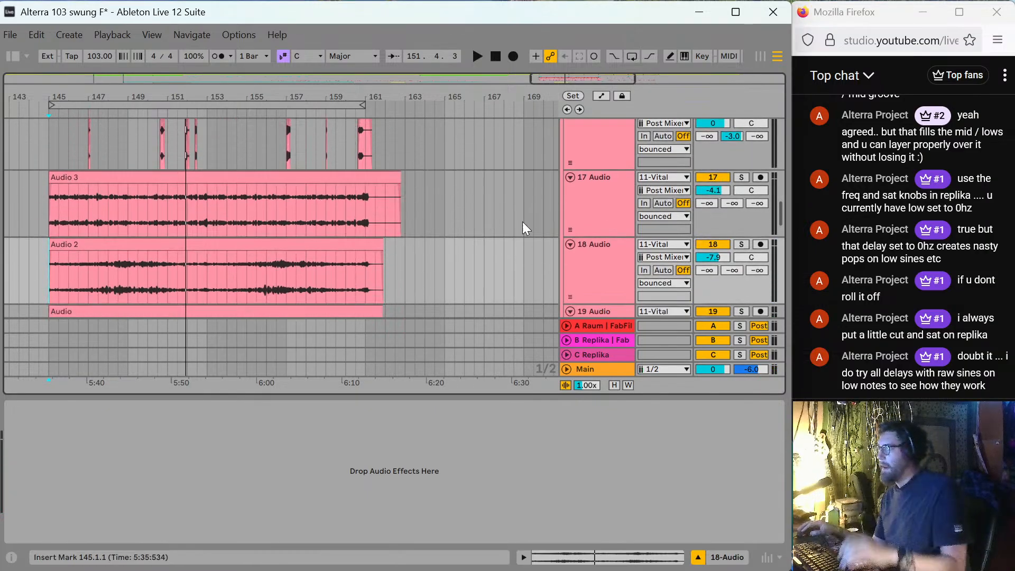
{"action": "scroll", "coordinate": [529, 232], "scroll_direction": "down", "scroll_amount": 2}
{"action": "scroll", "coordinate": [617, 177], "scroll_direction": "up", "scroll_amount": 1}
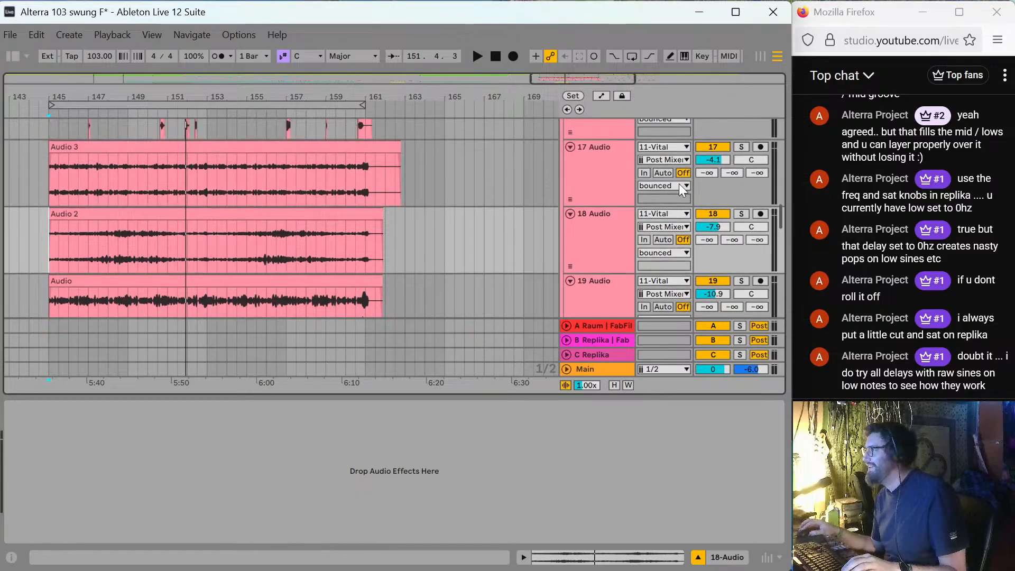
{"action": "left_click", "coordinate": [710, 146]}
{"action": "left_click", "coordinate": [720, 215]}
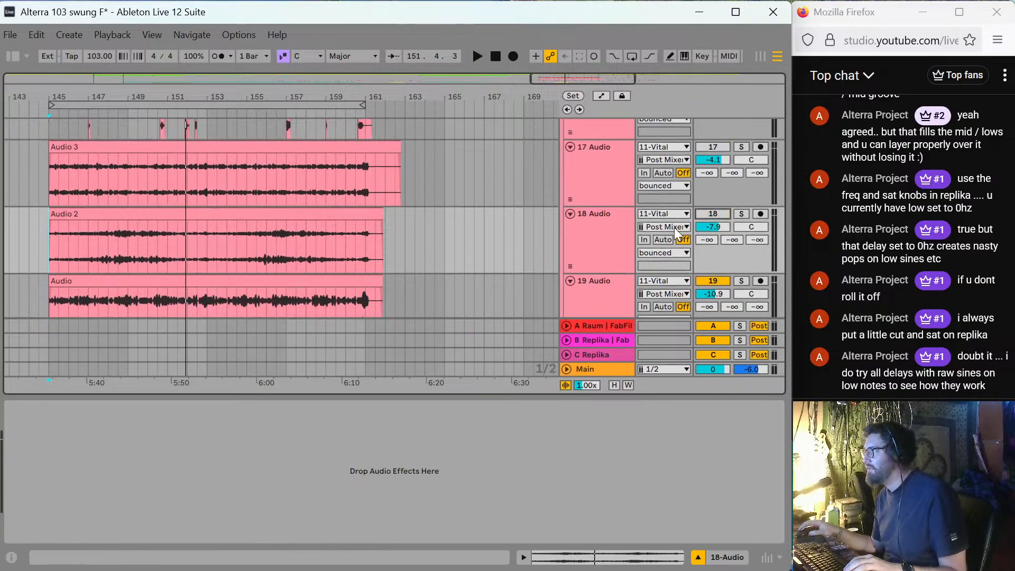
{"action": "scroll", "coordinate": [328, 230], "scroll_direction": "down", "scroll_amount": 1}
{"action": "scroll", "coordinate": [328, 231], "scroll_direction": "down", "scroll_amount": 3}
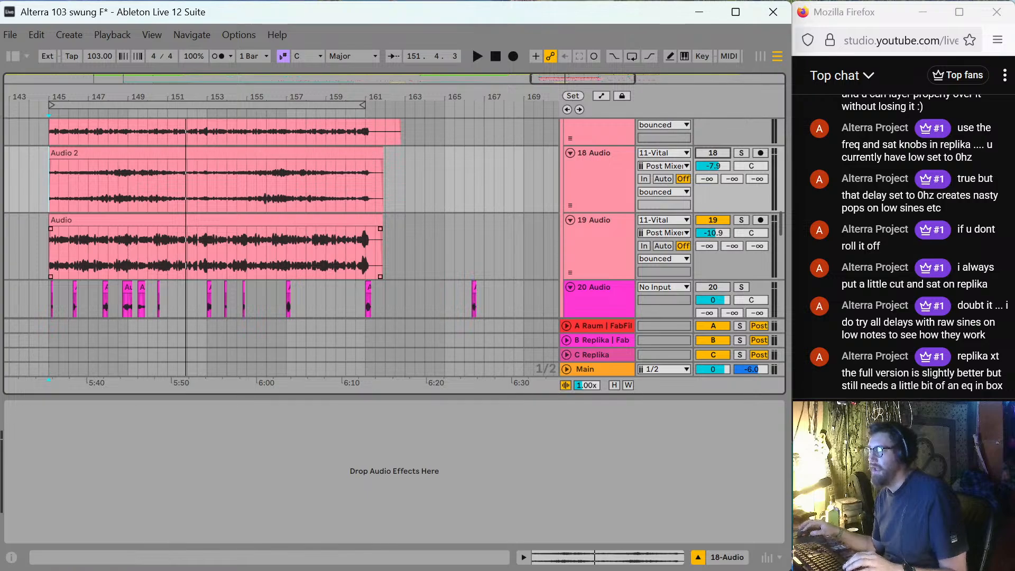
{"action": "left_click", "coordinate": [46, 241]}
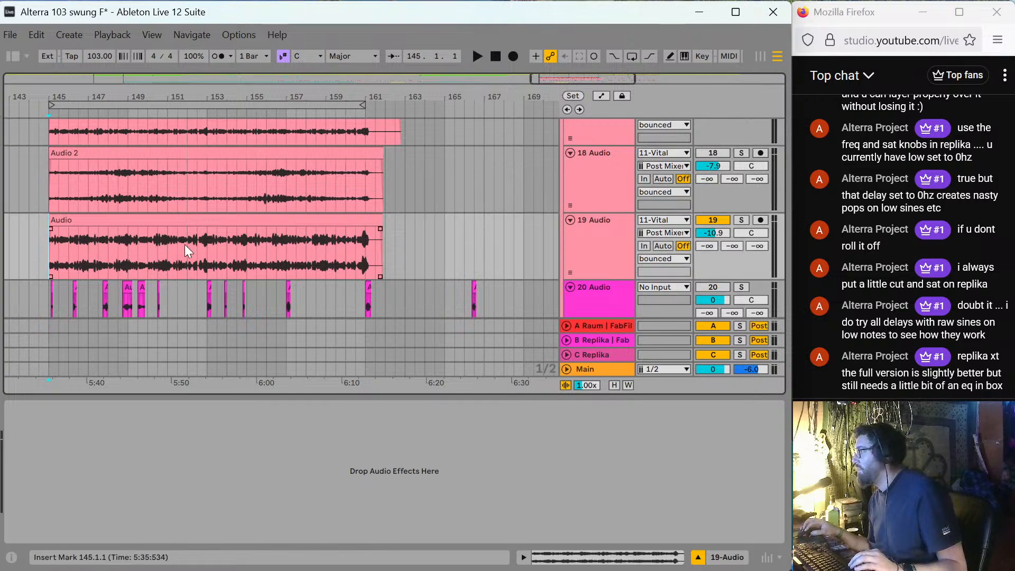
Place the insert marker at bar 145 on track 14 and examine the clips on tracks 14 to 16.
{"action": "scroll", "coordinate": [188, 243], "scroll_direction": "up", "scroll_amount": 10}
{"action": "scroll", "coordinate": [204, 201], "scroll_direction": "up", "scroll_amount": 1}
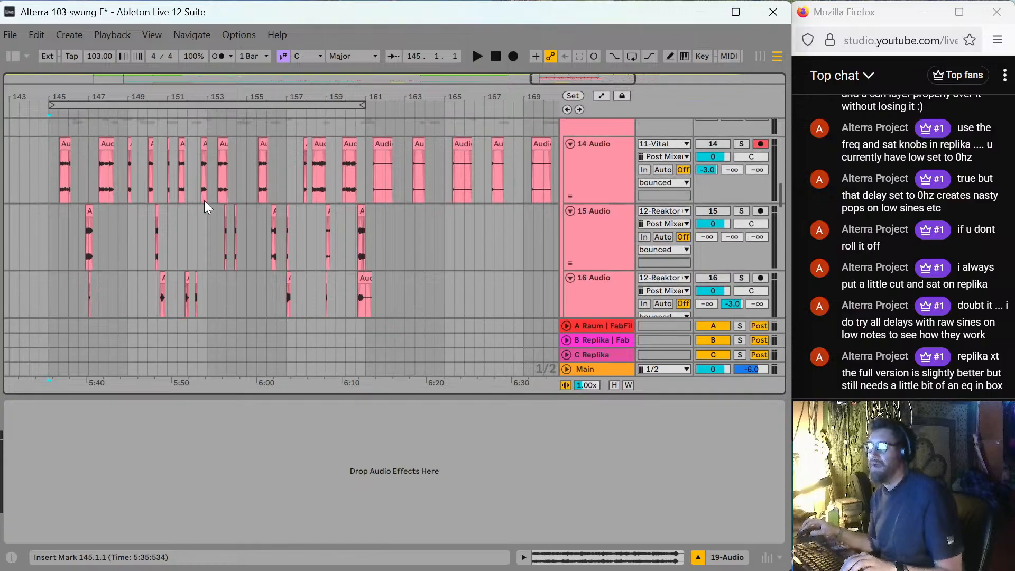
{"action": "left_click", "coordinate": [49, 179]}
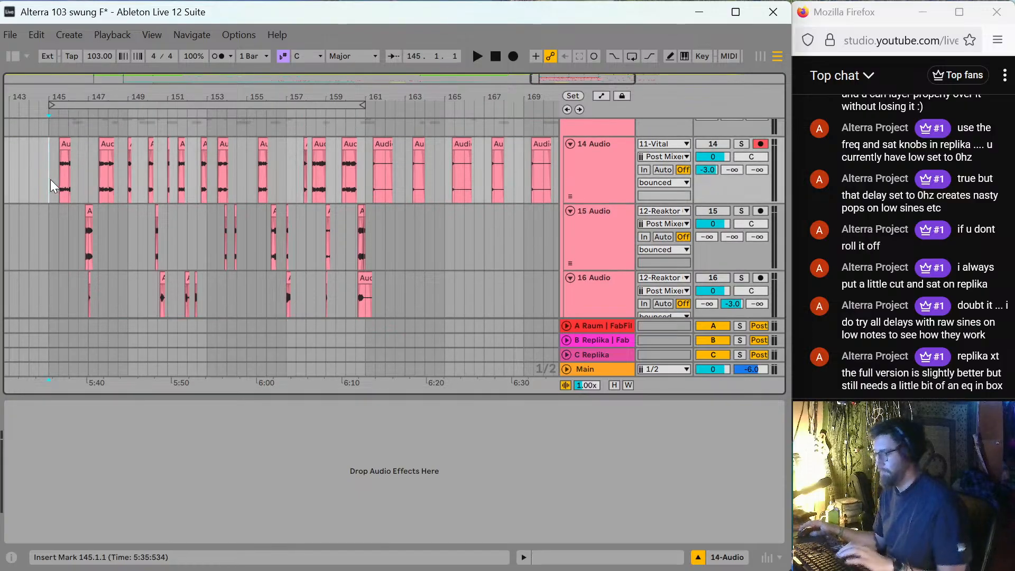
{"action": "key", "text": "plus"}
{"action": "key", "text": "plus"}
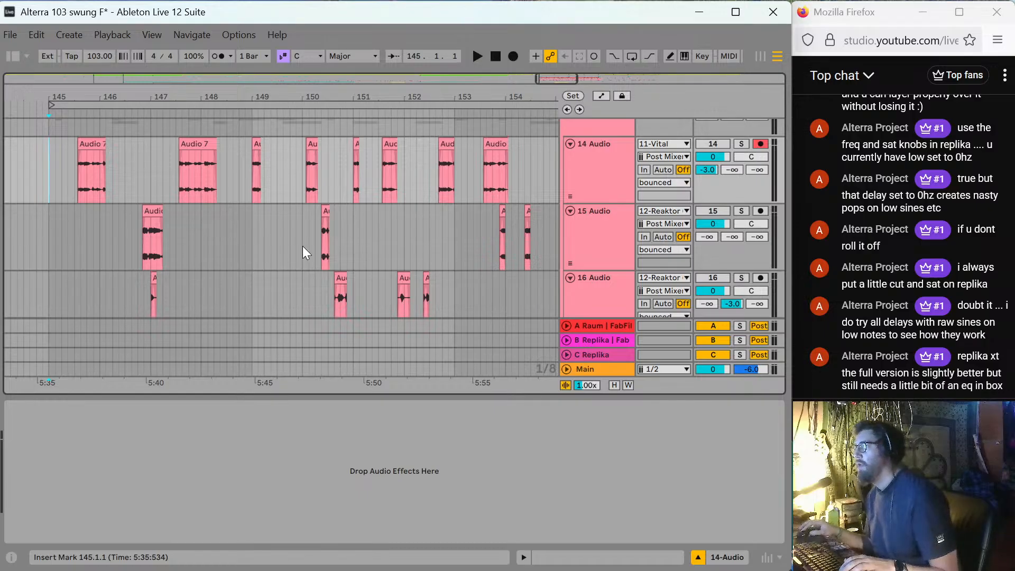
{"action": "scroll", "coordinate": [303, 246], "scroll_direction": "down", "scroll_amount": 1}
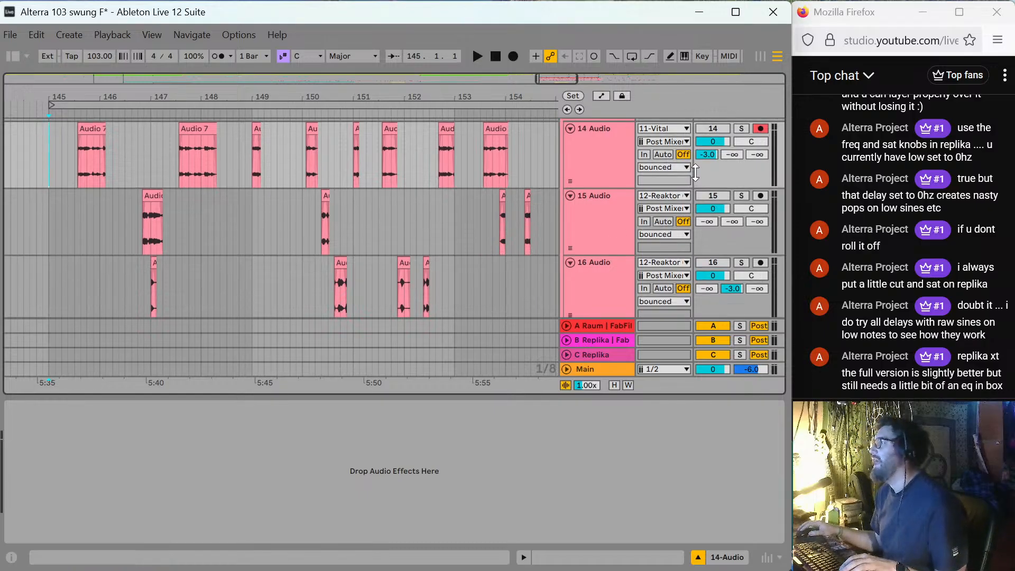
{"action": "mouse_move", "coordinate": [603, 186]}
{"action": "left_mouse_down"}
{"action": "mouse_move", "coordinate": [605, 171]}
{"action": "mouse_move", "coordinate": [611, 194]}
{"action": "mouse_move", "coordinate": [617, 186]}
{"action": "left_mouse_up"}
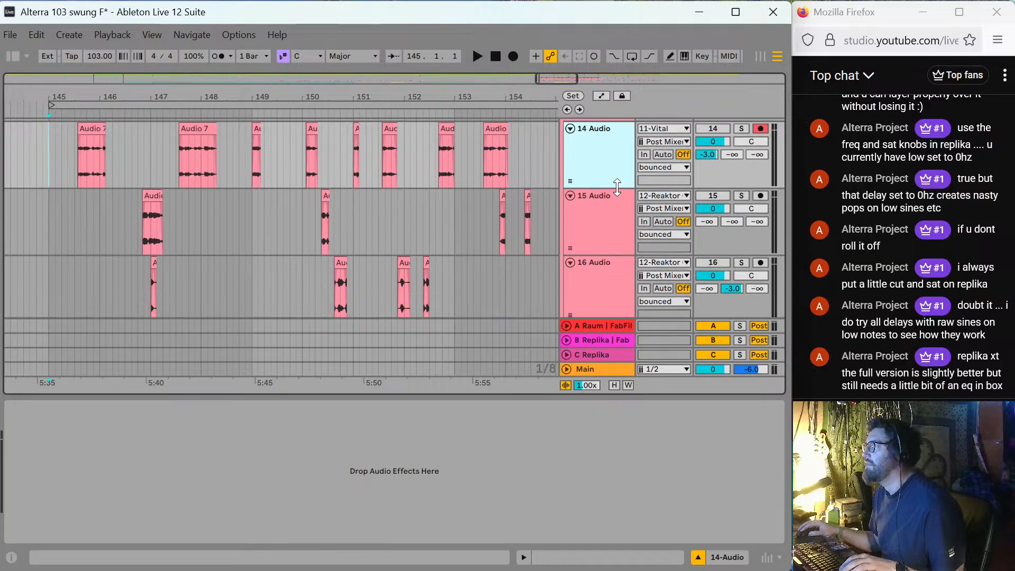
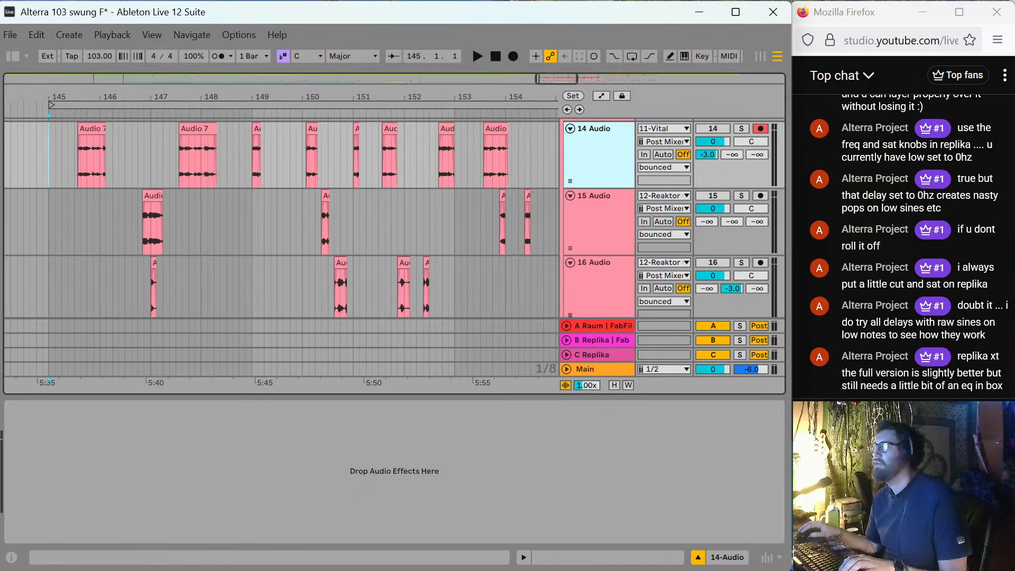
{"action": "scroll", "coordinate": [50, 151], "scroll_direction": "up", "scroll_amount": 5}
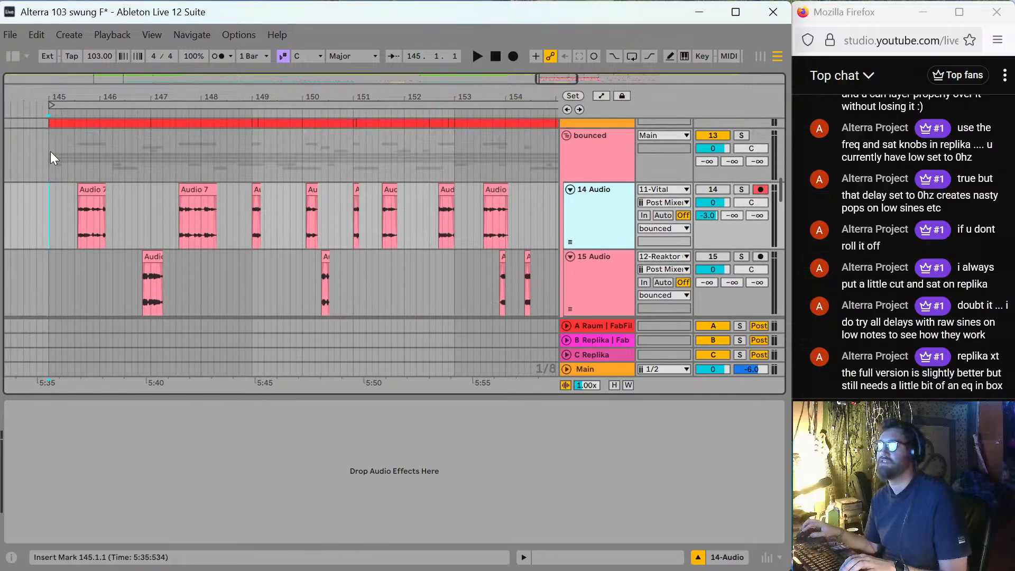
{"action": "scroll", "coordinate": [42, 152], "scroll_direction": "down", "scroll_amount": 3}
{"action": "scroll", "coordinate": [159, 198], "scroll_direction": "down", "scroll_amount": 2}
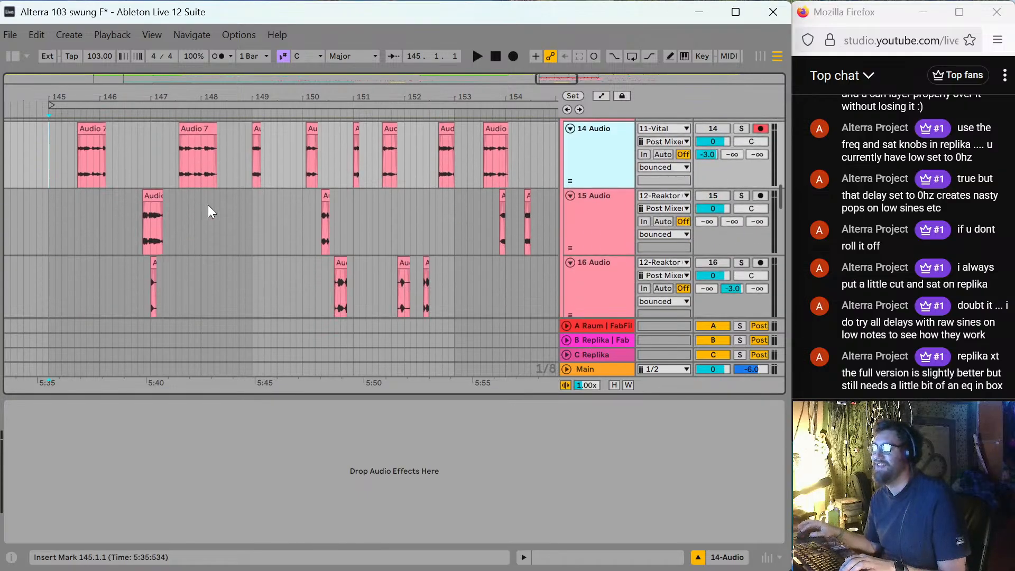
{"action": "scroll", "coordinate": [211, 208], "scroll_direction": "down", "scroll_amount": 1}
{"action": "scroll", "coordinate": [238, 221], "scroll_direction": "up", "scroll_amount": 1}
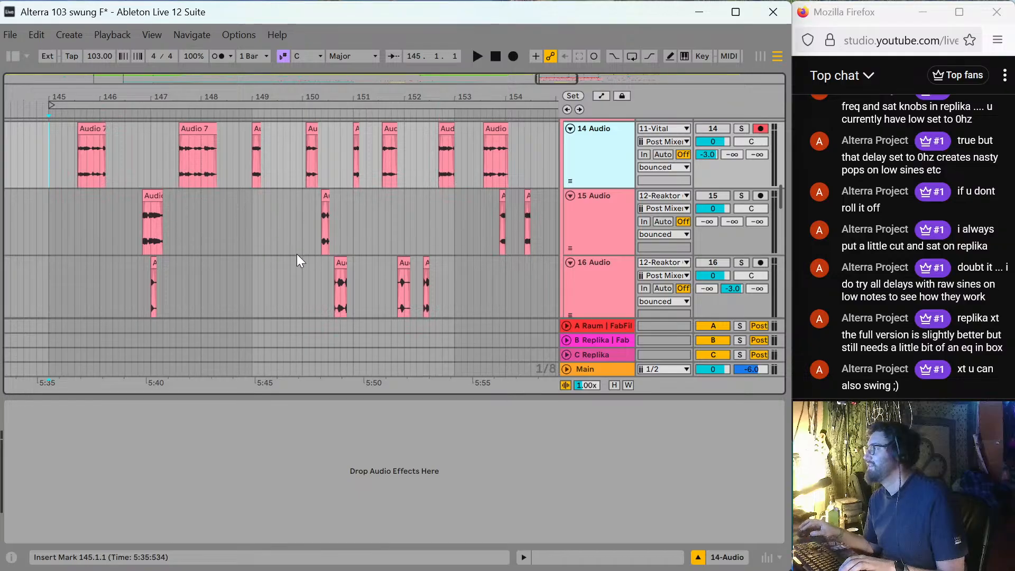
Activate audio tracks 14, 15 and 16 and play the arrangement from bar 145.
{"action": "key", "text": "space"}
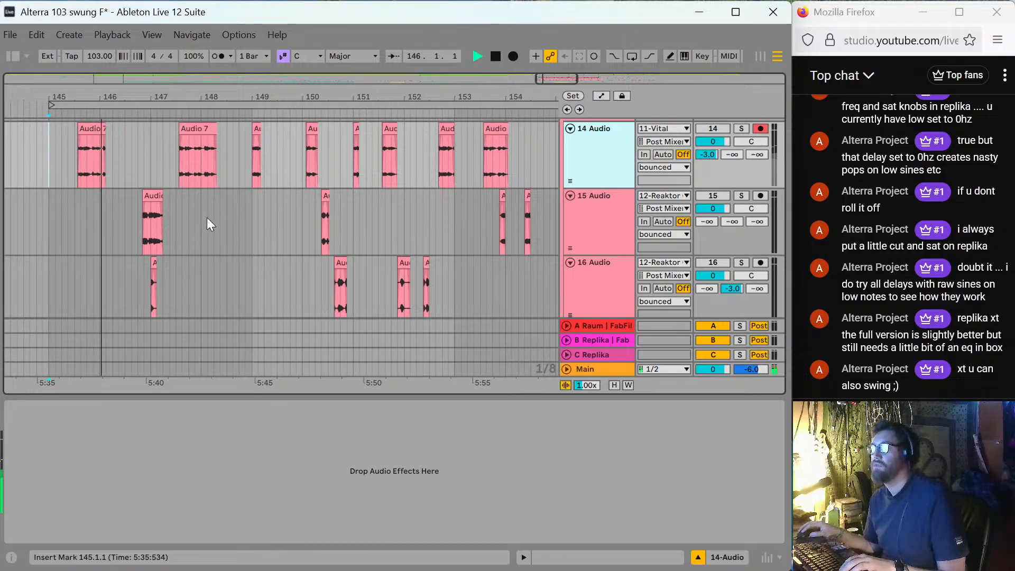
{"action": "key", "text": "space"}
{"action": "left_click", "coordinate": [725, 259]}
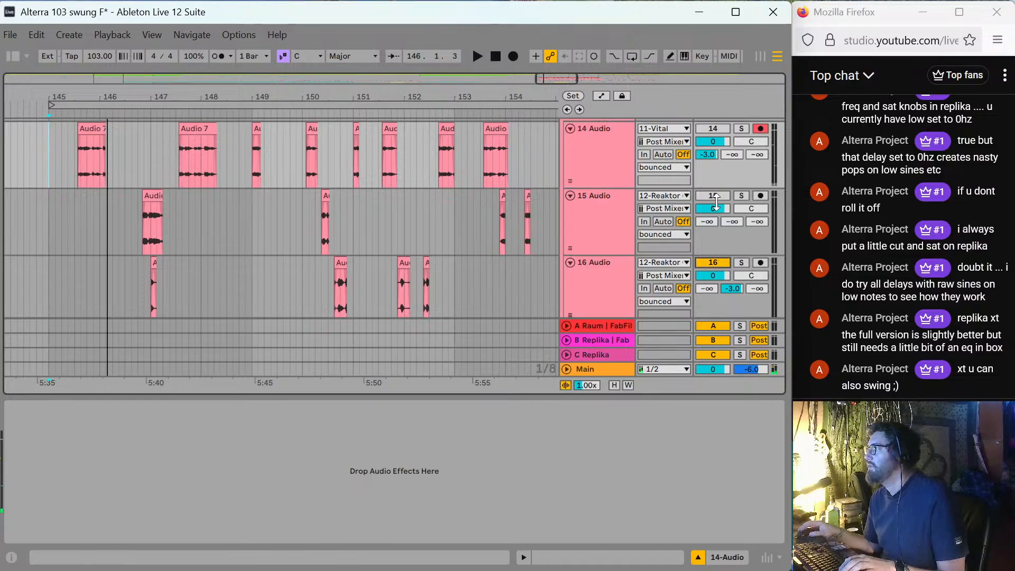
{"action": "left_click", "coordinate": [716, 198]}
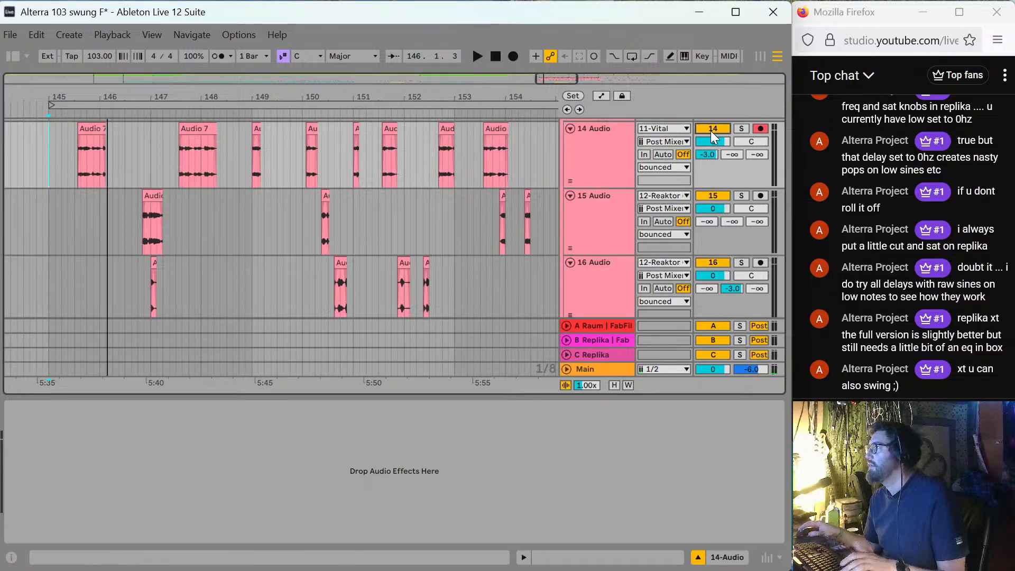
{"action": "key", "text": "space"}
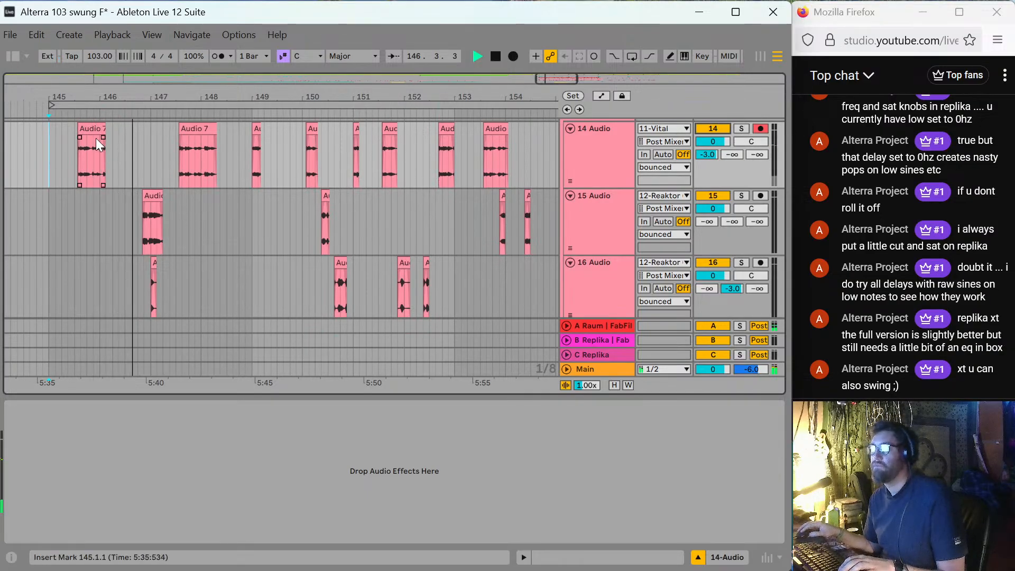
{"action": "key", "text": "space"}
Add FabFilter Pro-Q 4 from the plug-ins list to track 14.
{"action": "left_click", "coordinate": [594, 157]}
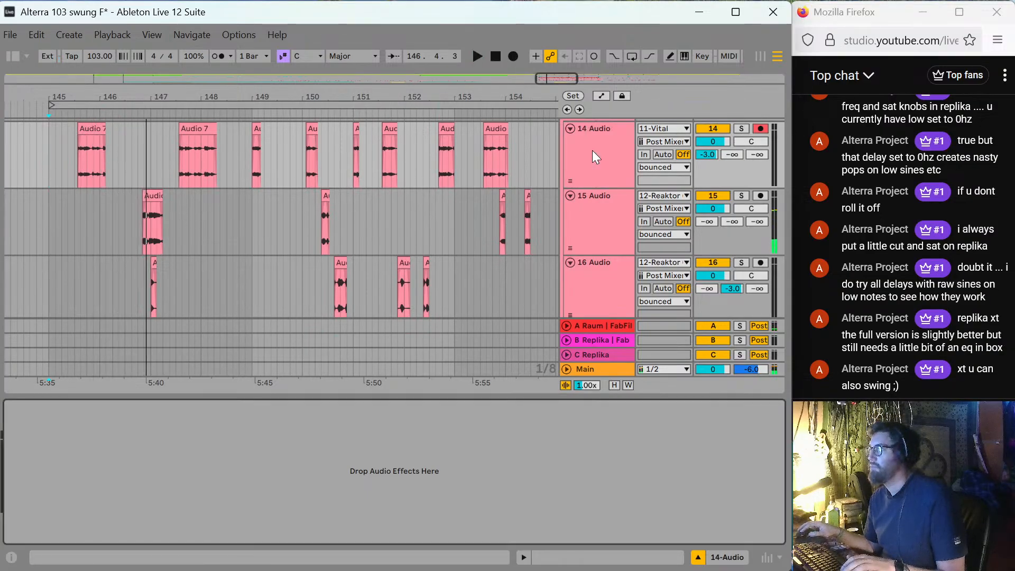
{"action": "left_click", "coordinate": [13, 56]}
{"action": "left_click", "coordinate": [177, 238]}
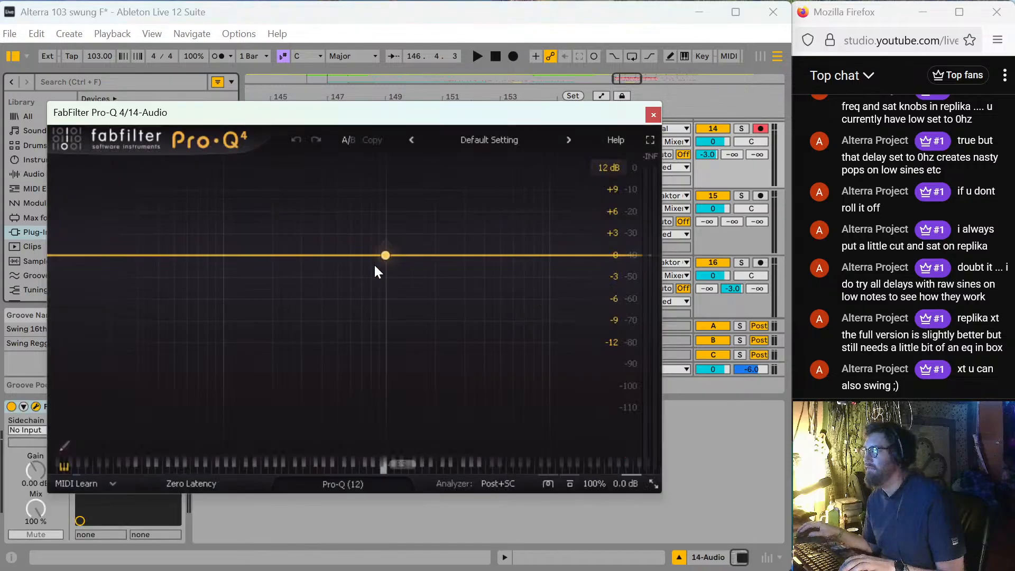
Cut track 14 with a Pro-Q 4 bell band at 2041.6 Hz, -7.85 dB and Q 1, checking it during playback.
{"action": "key", "text": "space"}
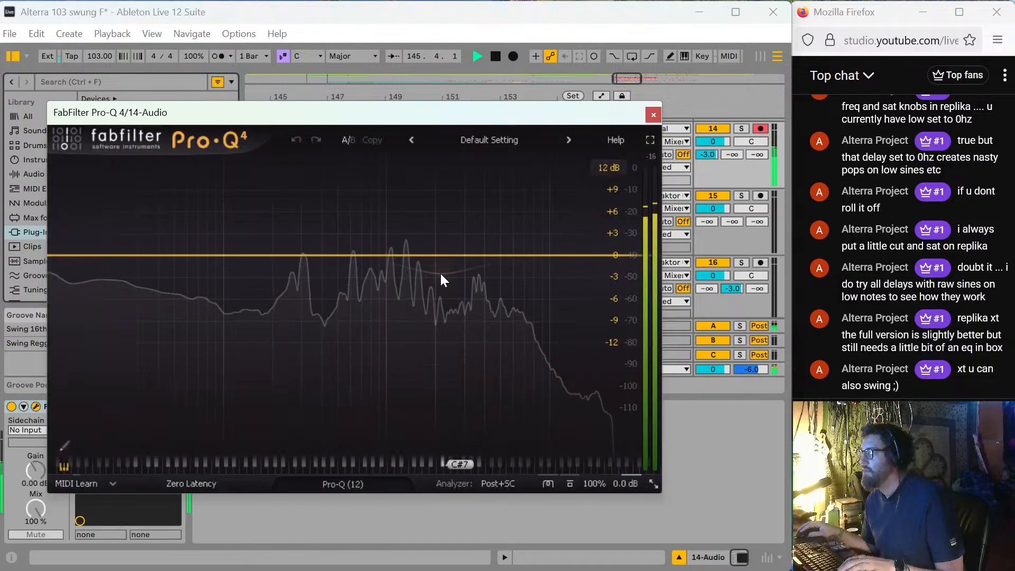
{"action": "key", "text": "space"}
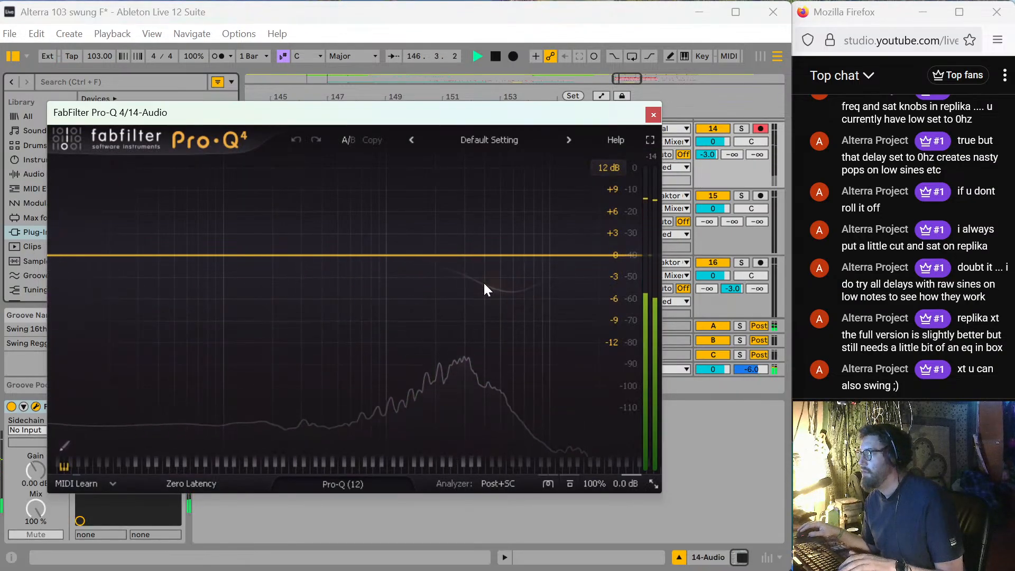
{"action": "left_click", "coordinate": [542, 328]}
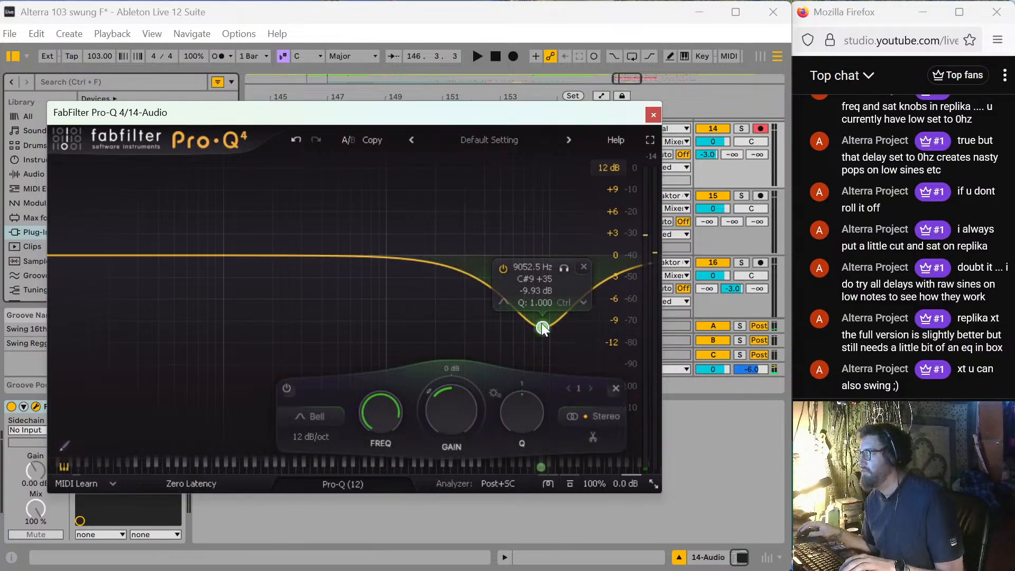
{"action": "left_click_drag", "start_coordinate": [541, 328], "coordinate": [437, 312]}
{"action": "key", "text": "space"}
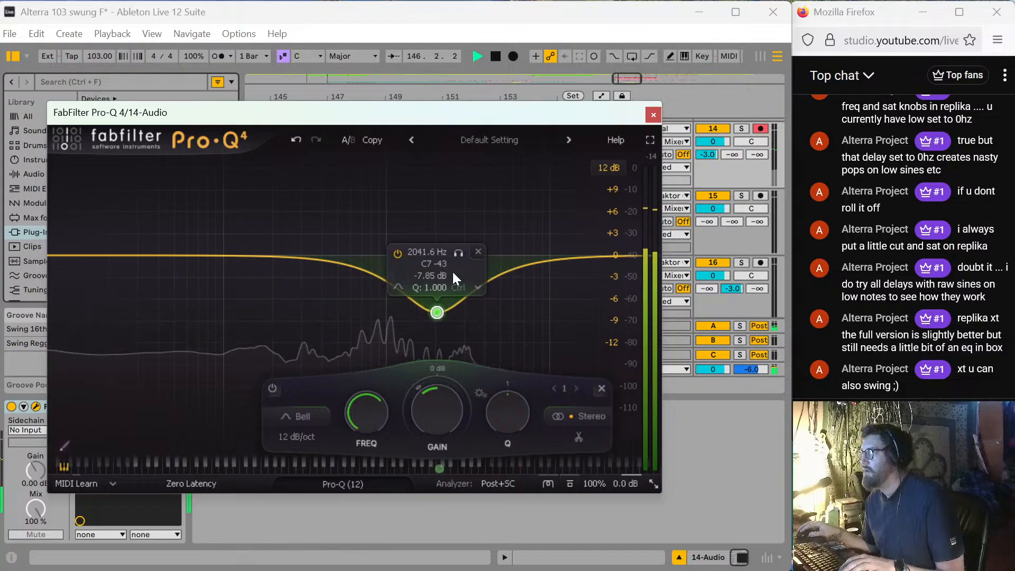
{"action": "left_click", "coordinate": [654, 115]}
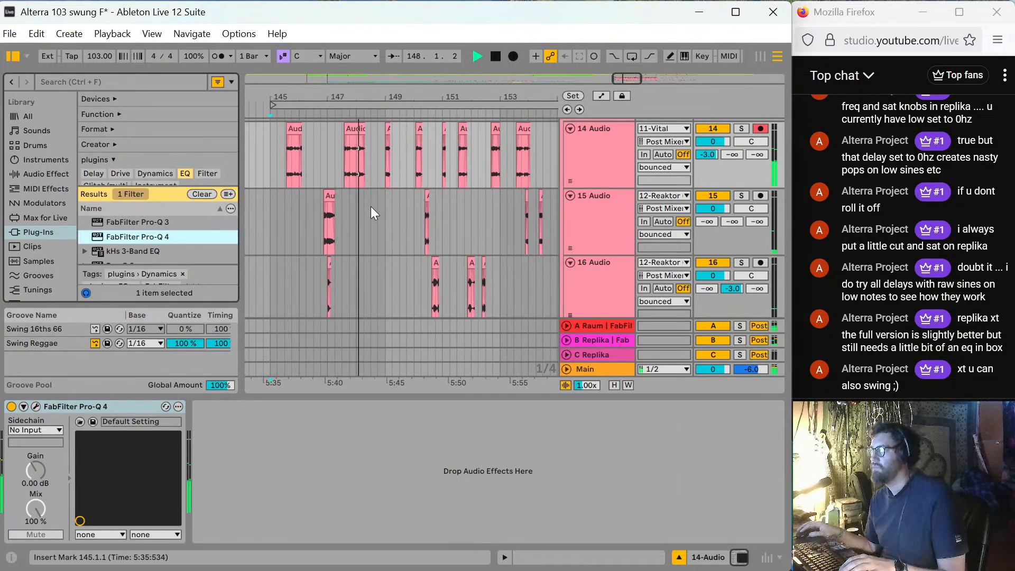
Audition the Audio 5 clip on track 15 around bar 147.
{"action": "left_click", "coordinate": [326, 232]}
{"action": "key", "text": "space"}
{"action": "key", "text": "space"}
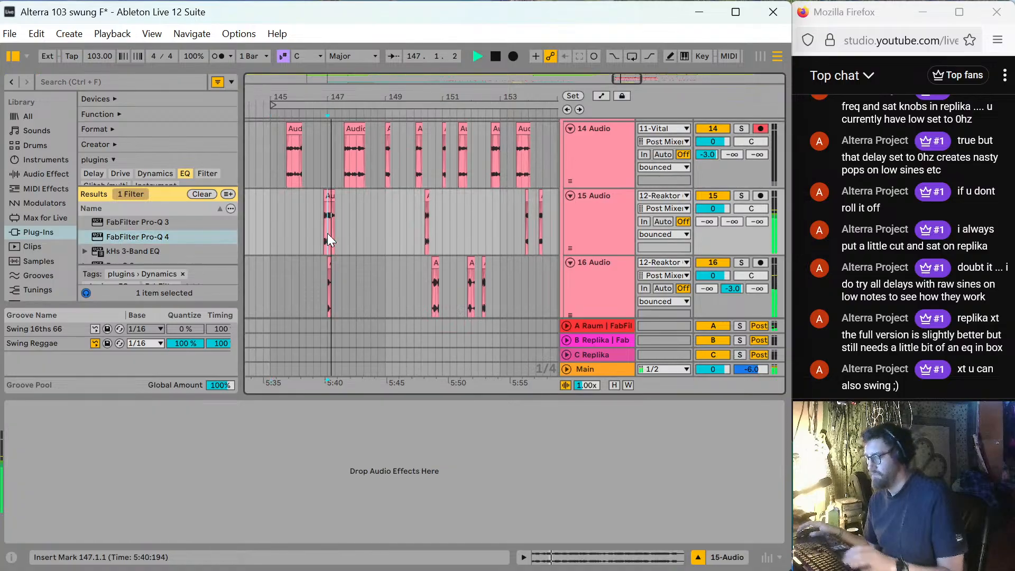
{"action": "key", "text": "plus"}
{"action": "key", "text": "plus"}
{"action": "key", "text": "plus"}
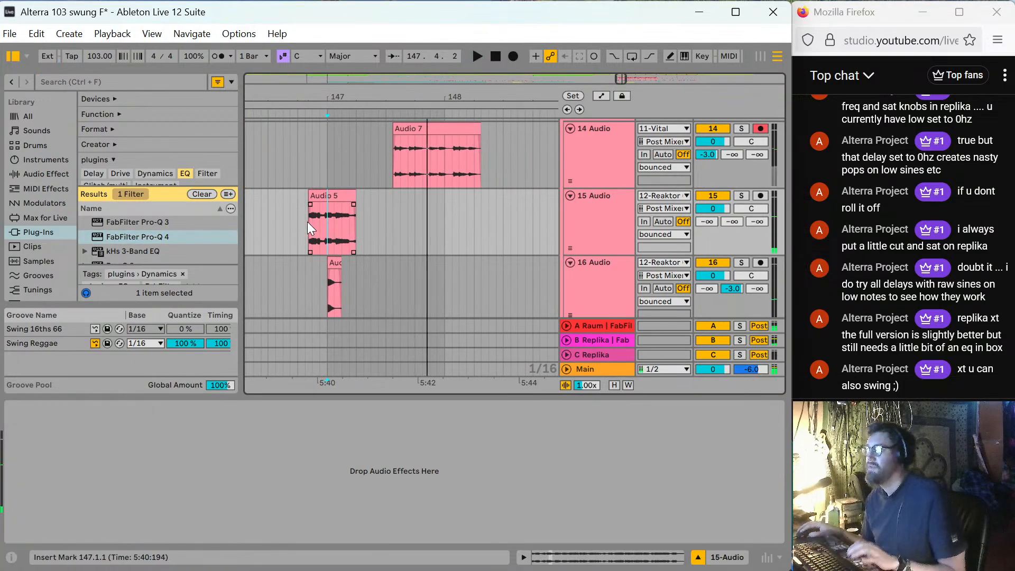
{"action": "left_click", "coordinate": [306, 222]}
{"action": "key", "text": "space"}
{"action": "key", "text": "space"}
Split the Audio 5 clip on track 15 at 147.1.1, move its second part to start at 147.2.1, and play the result.
{"action": "left_click", "coordinate": [326, 226]}
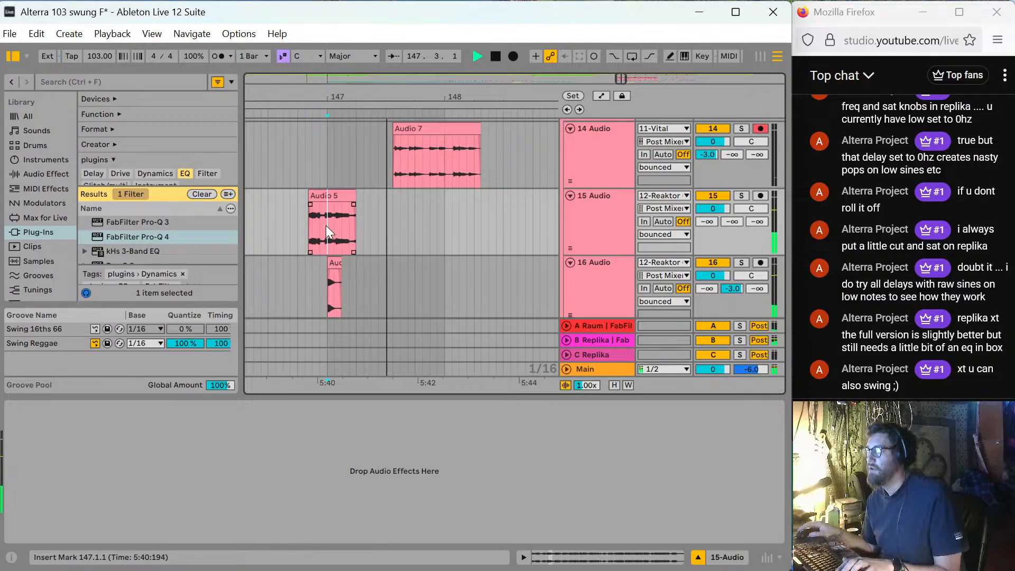
{"action": "key", "text": "ctrl+e"}
{"action": "left_click_drag", "start_coordinate": [341, 197], "coordinate": [371, 202]}
{"action": "key", "text": "space"}
{"action": "left_click", "coordinate": [299, 169]}
{"action": "key", "text": "space"}
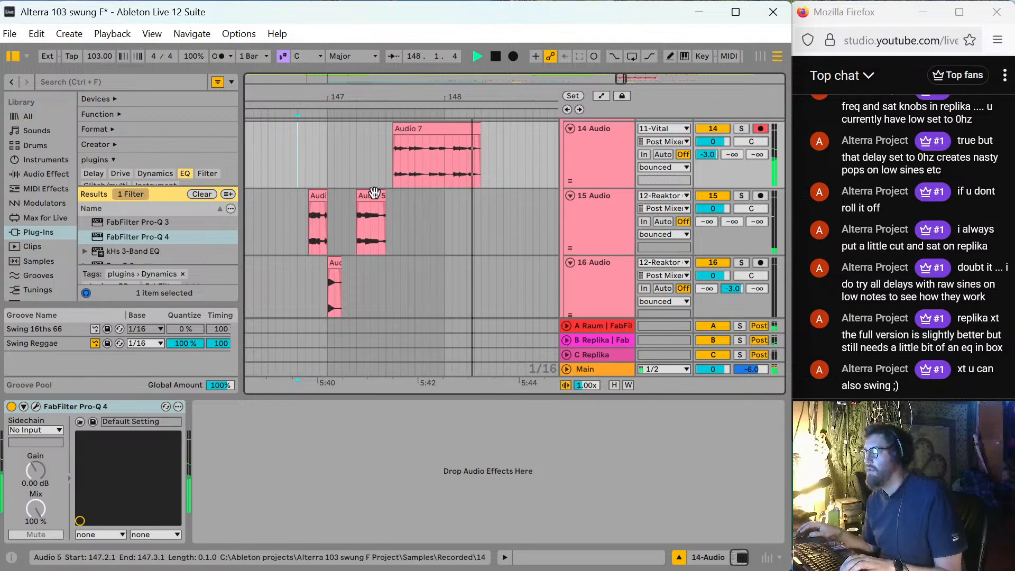
Try moving the second part of the Audio 5 clip on track 15 to start at 147.1.3.
{"action": "left_click_drag", "start_coordinate": [375, 195], "coordinate": [361, 195]}
{"action": "left_click", "coordinate": [264, 161]}
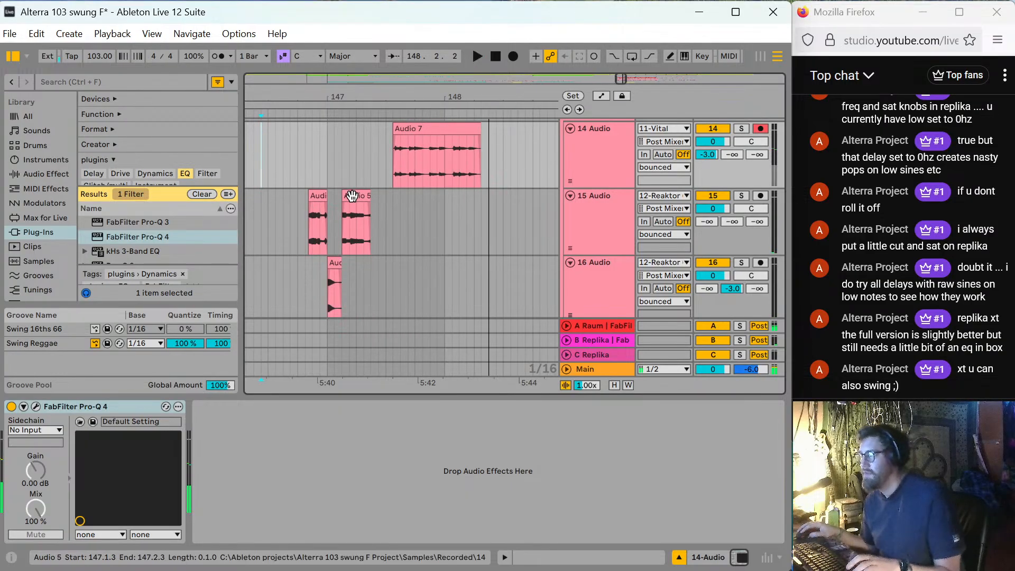
{"action": "key", "text": "space"}
{"action": "key", "text": "ctrl+z"}
Play the arrangement from 146.4.2 through bar 153, hiding the browser to widen the timeline.
{"action": "left_click", "coordinate": [306, 166]}
{"action": "key", "text": "space"}
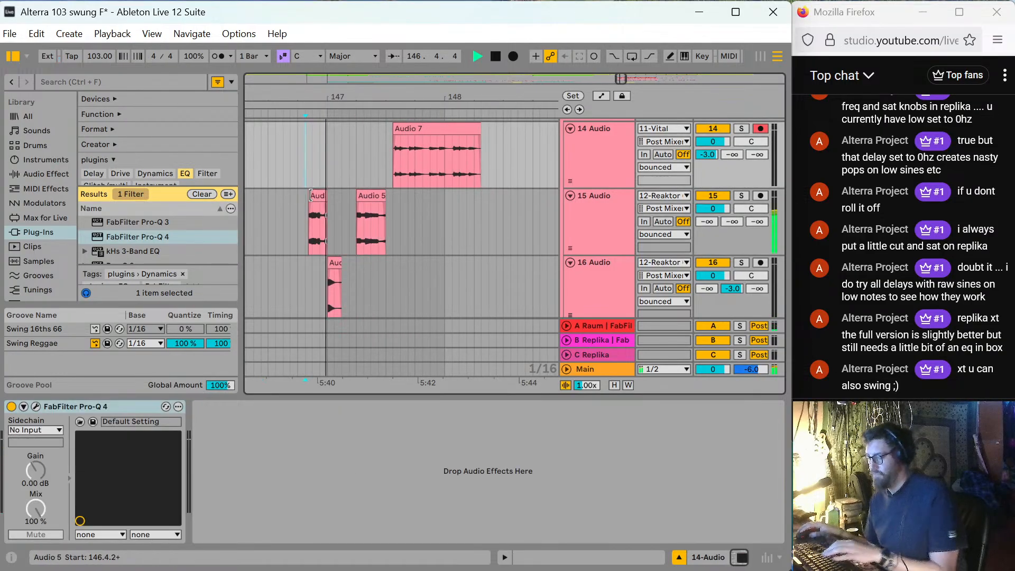
{"action": "key", "text": "minus"}
{"action": "key", "text": "minus"}
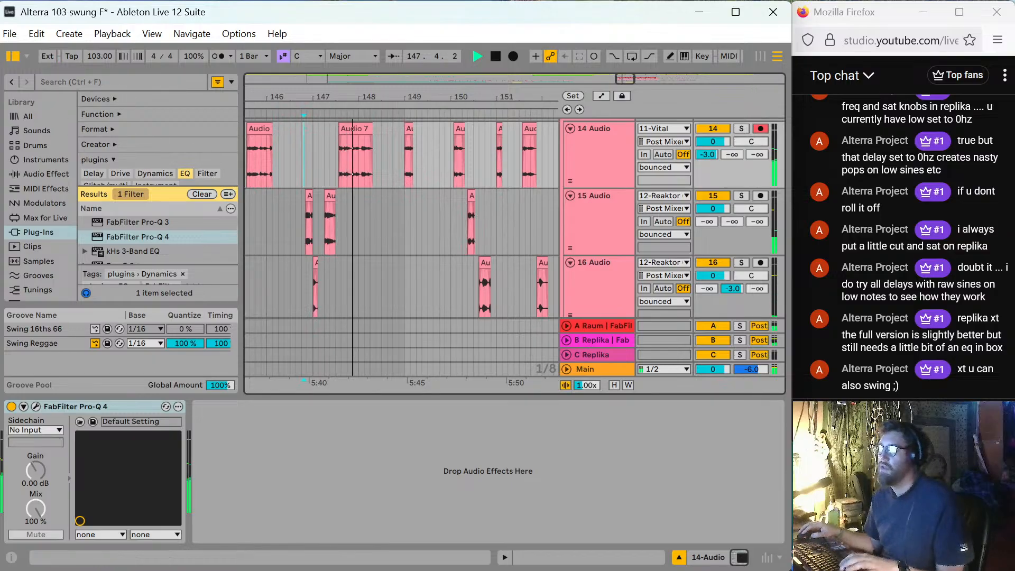
{"action": "left_click", "coordinate": [15, 56]}
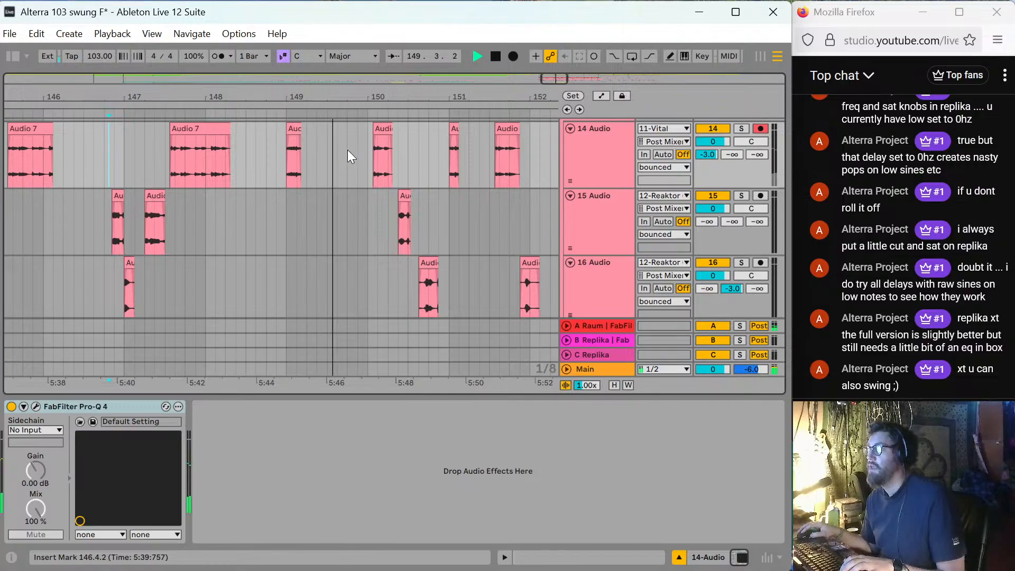
{"action": "scroll", "coordinate": [378, 182], "scroll_direction": "up", "scroll_amount": 1}
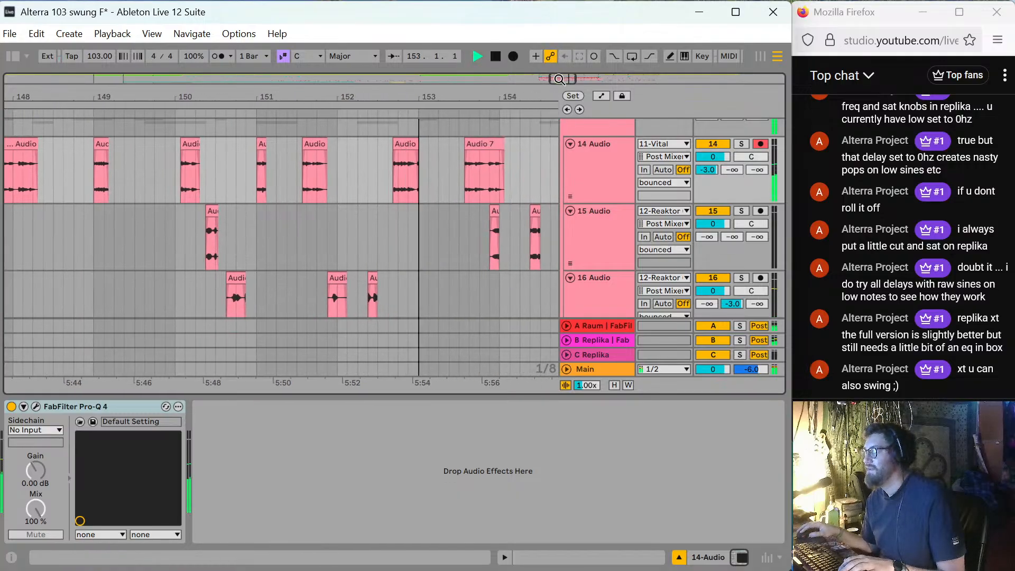
{"action": "left_click_drag", "start_coordinate": [564, 80], "coordinate": [570, 80]}
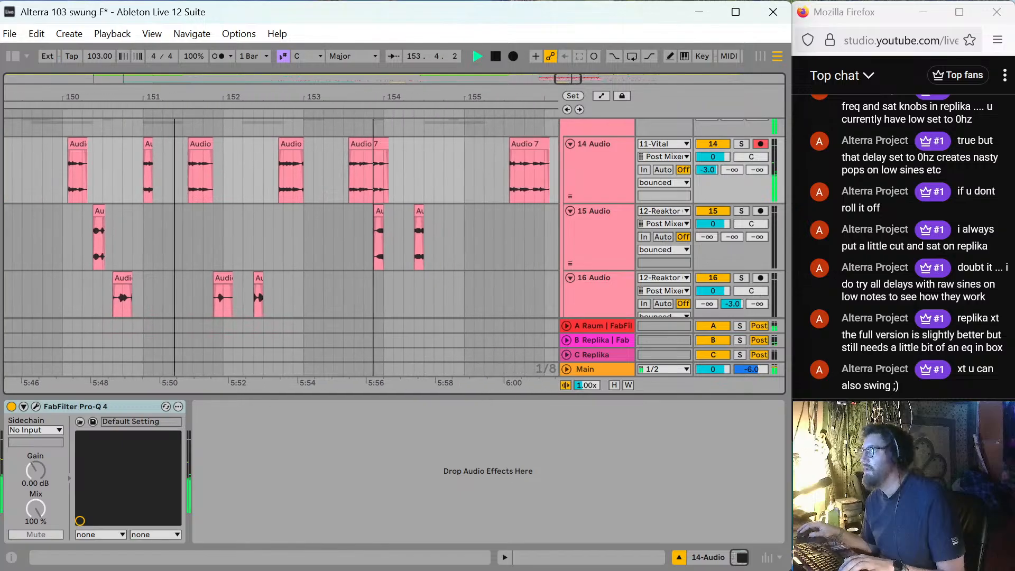
{"action": "key", "text": "space"}
Split the Audio 7 clip on track 14 at 153.4.3, deactivate its end section, and play from 153.3.3.
{"action": "left_click", "coordinate": [372, 185]}
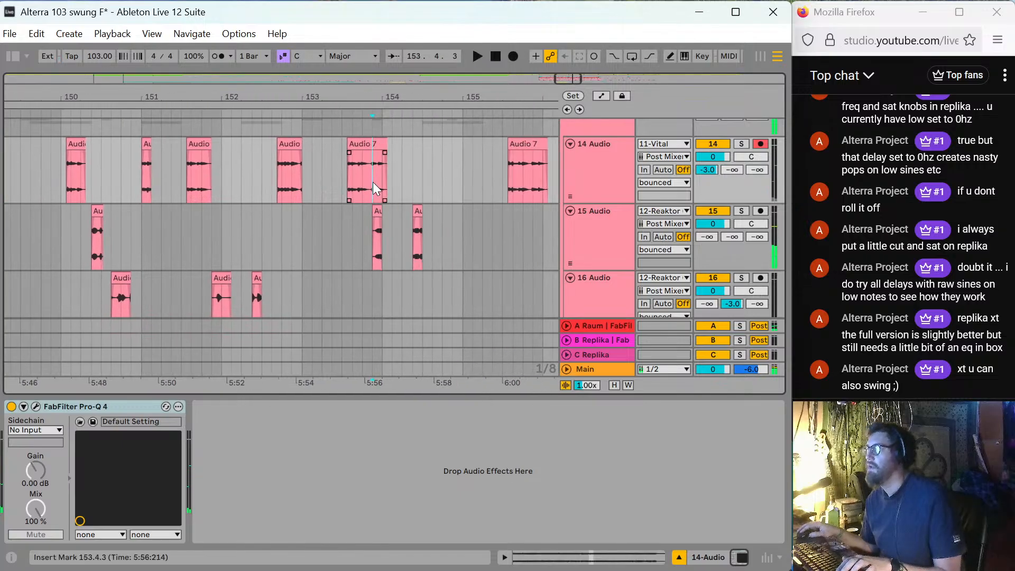
{"action": "left_click", "coordinate": [378, 146]}
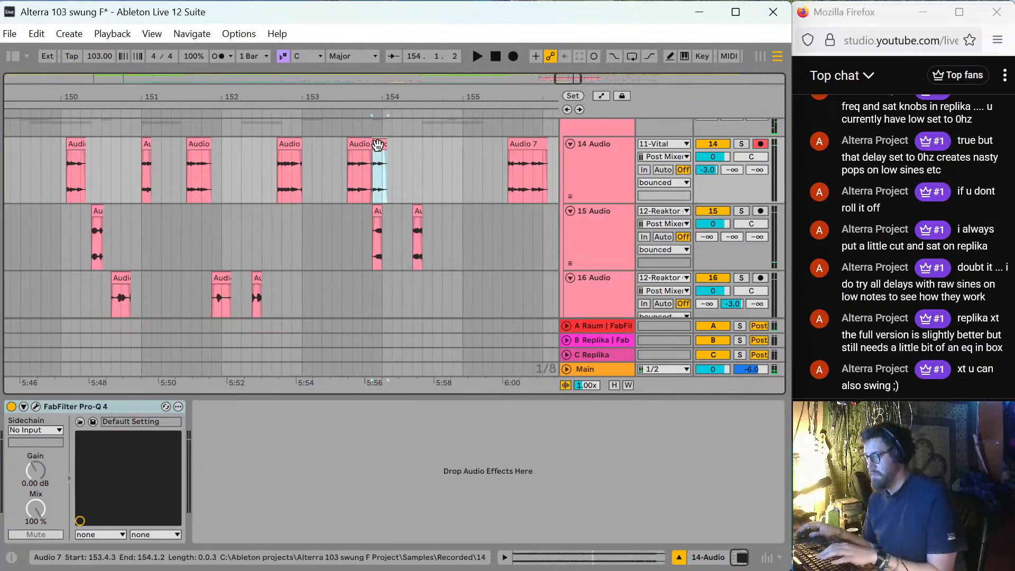
{"action": "left_click", "coordinate": [353, 185]}
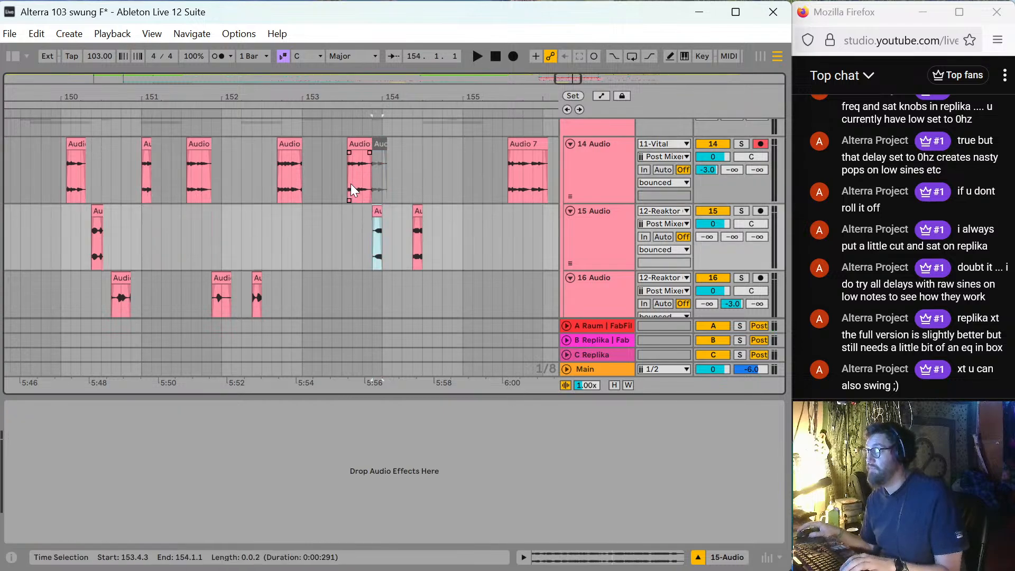
{"action": "key", "text": "space"}
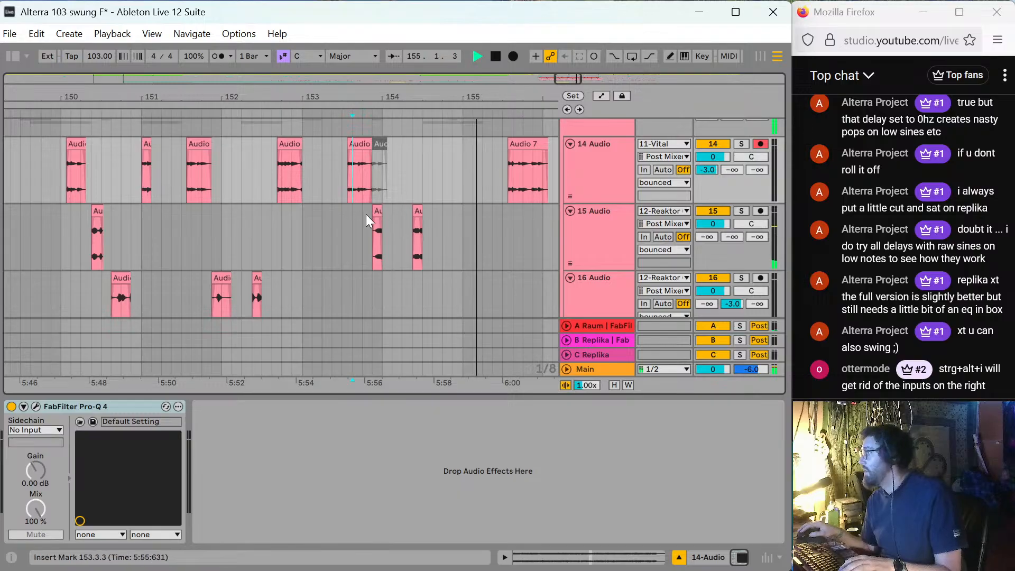
{"action": "key", "text": "space"}
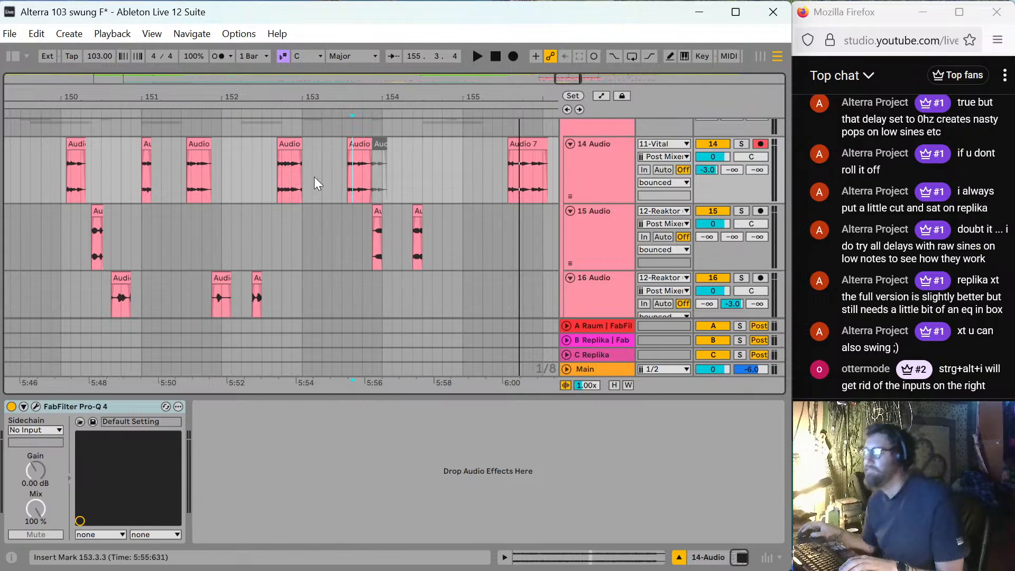
Play the arrangement from 152.3.1, then replay it from 155.3.1.
{"action": "left_click", "coordinate": [262, 166]}
{"action": "key", "text": "space"}
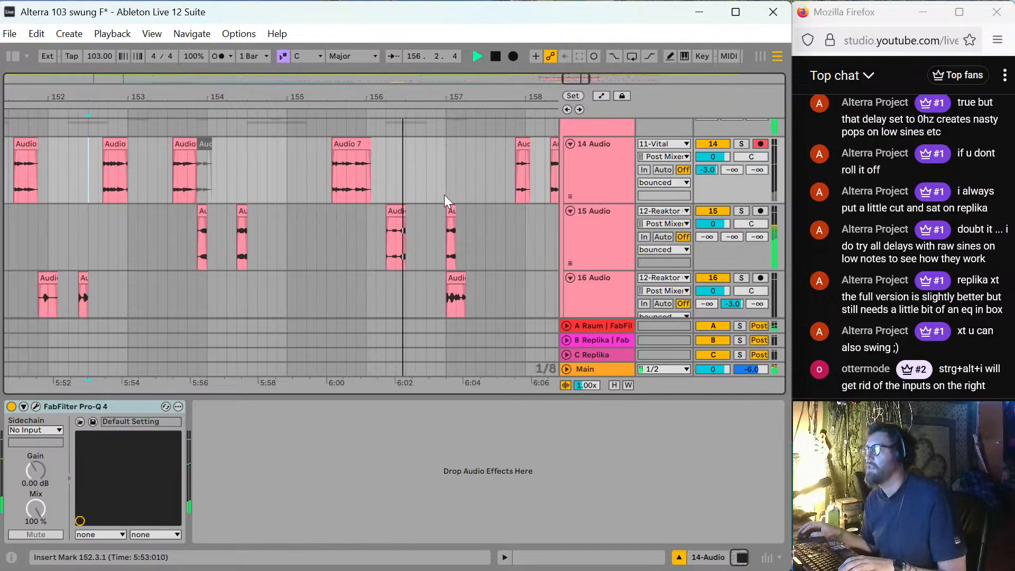
{"action": "left_click", "coordinate": [333, 163]}
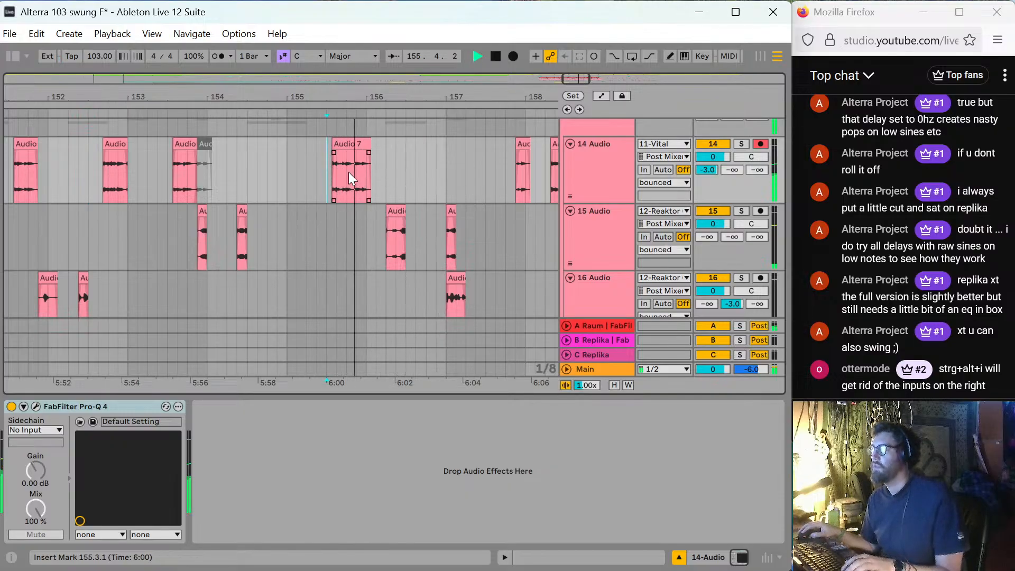
Split the Audio 7 clip on track 14 at 155.4.4.
{"action": "left_click", "coordinate": [367, 182]}
{"action": "key", "text": "space"}
{"action": "key", "text": "plus"}
{"action": "key", "text": "plus"}
{"action": "key", "text": "plus"}
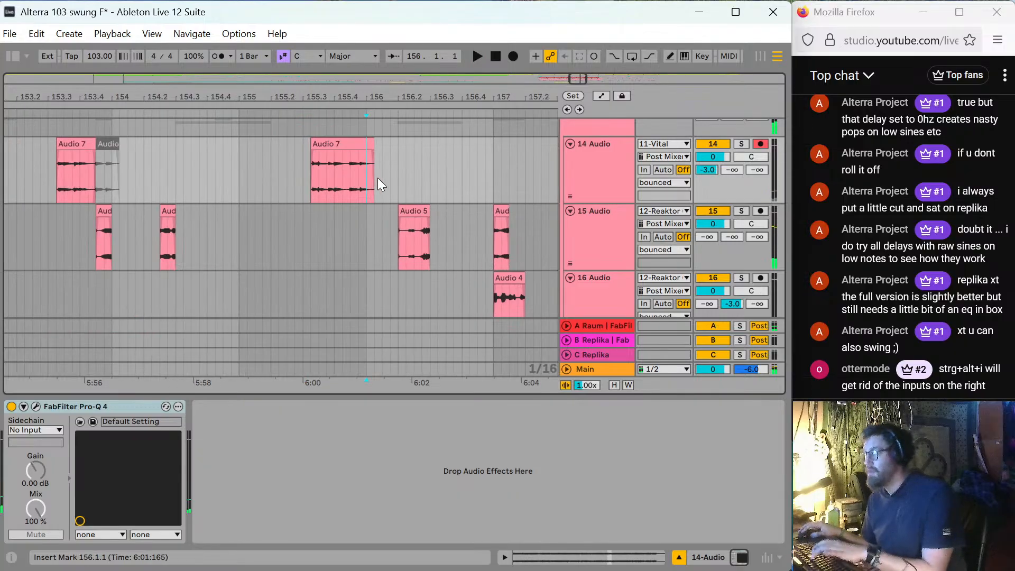
{"action": "key", "text": "ctrl+e"}
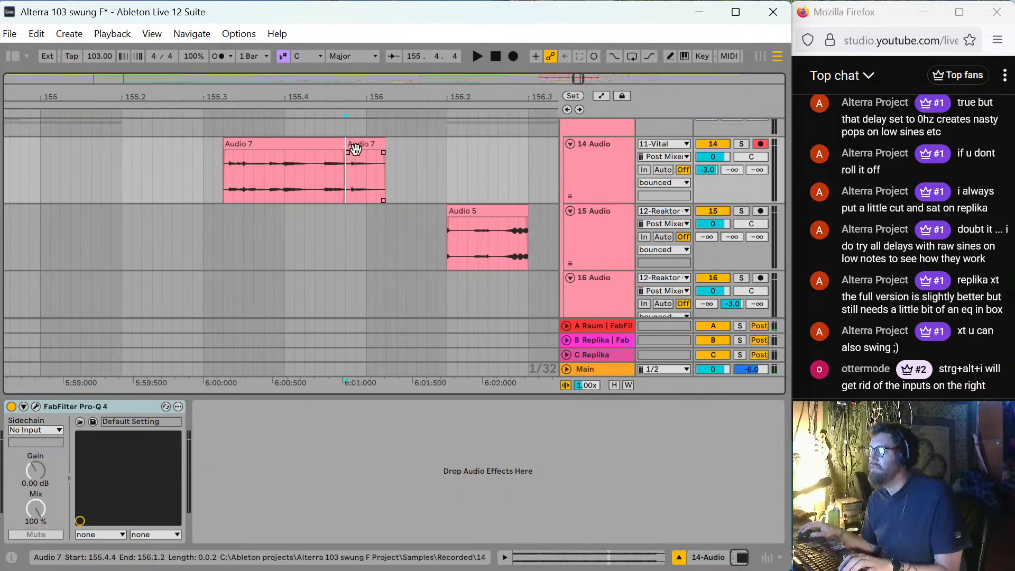
Raise the gain of the end section of the split Audio 7 clip and play from 155.3.1.
{"action": "double_click", "coordinate": [352, 148]}
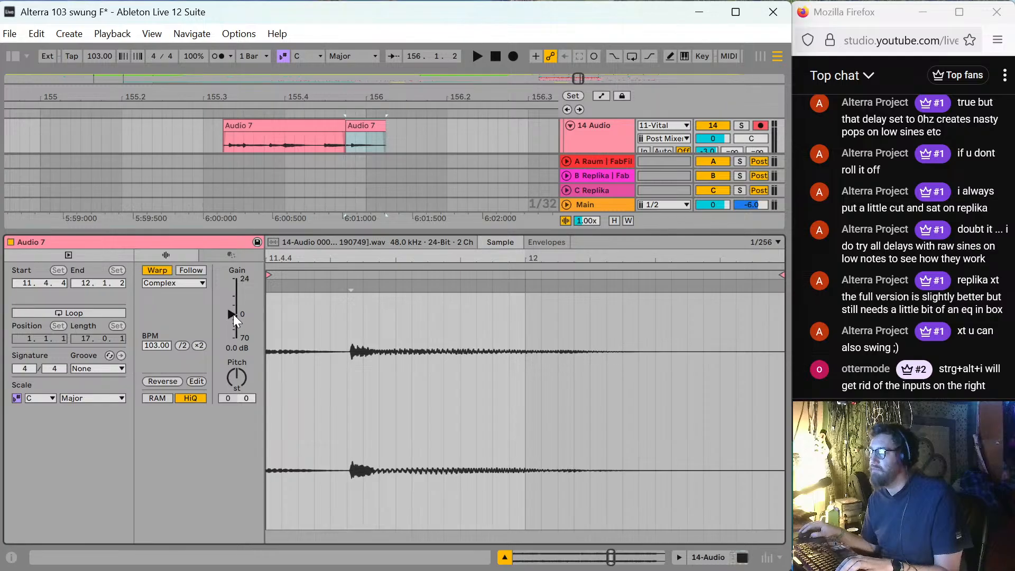
{"action": "left_click_drag", "start_coordinate": [233, 314], "coordinate": [234, 307]}
{"action": "key", "text": "space"}
{"action": "left_click", "coordinate": [201, 130]}
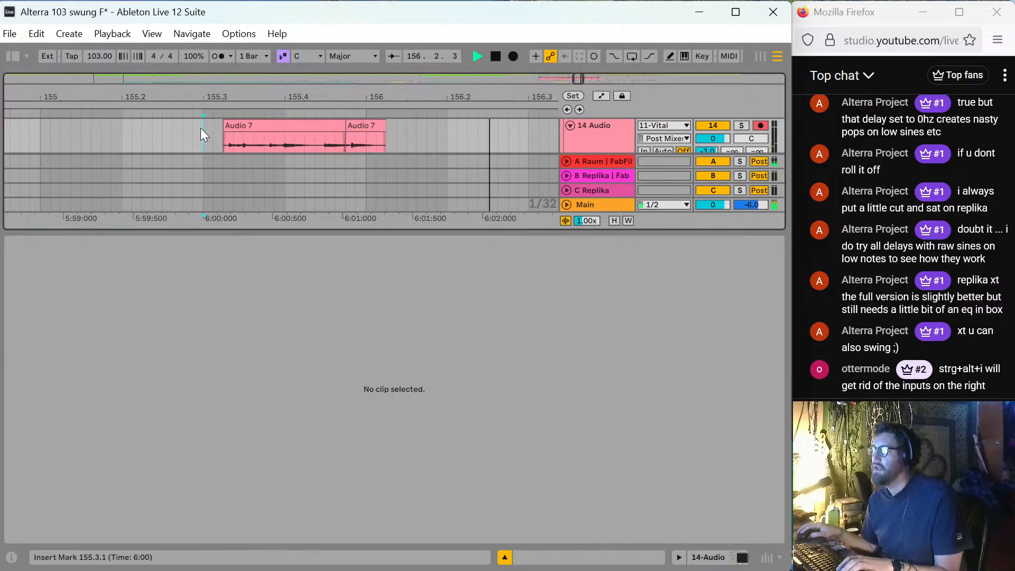
{"action": "double_click", "coordinate": [449, 233]}
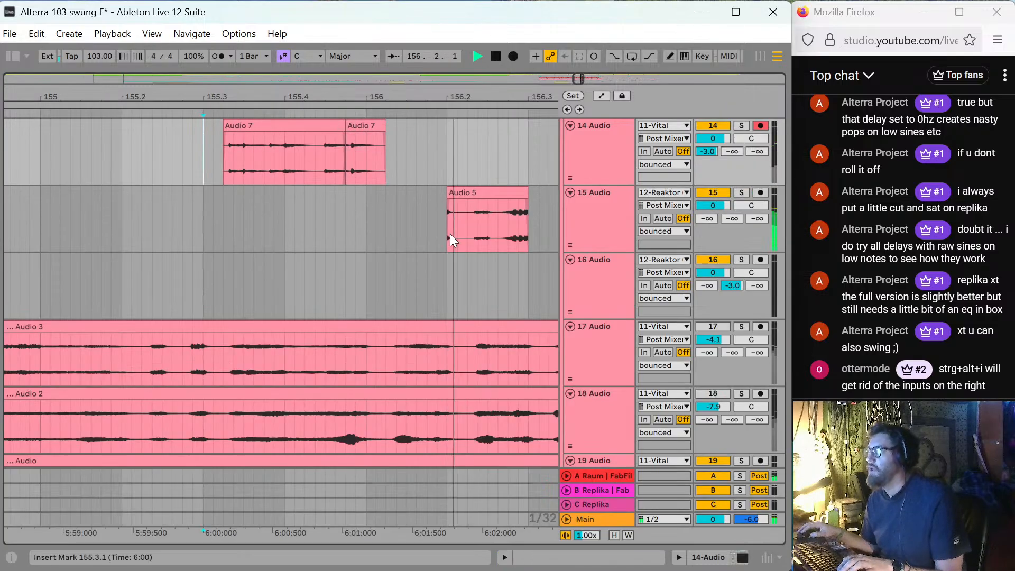
{"action": "key", "text": "space"}
Shift the boundary between the two Audio 7 parts on track 14 to slightly after 155.4.4 and play the result.
{"action": "left_click", "coordinate": [348, 154]}
{"action": "key", "text": "plus"}
{"action": "key", "text": "plus"}
{"action": "key", "text": "plus"}
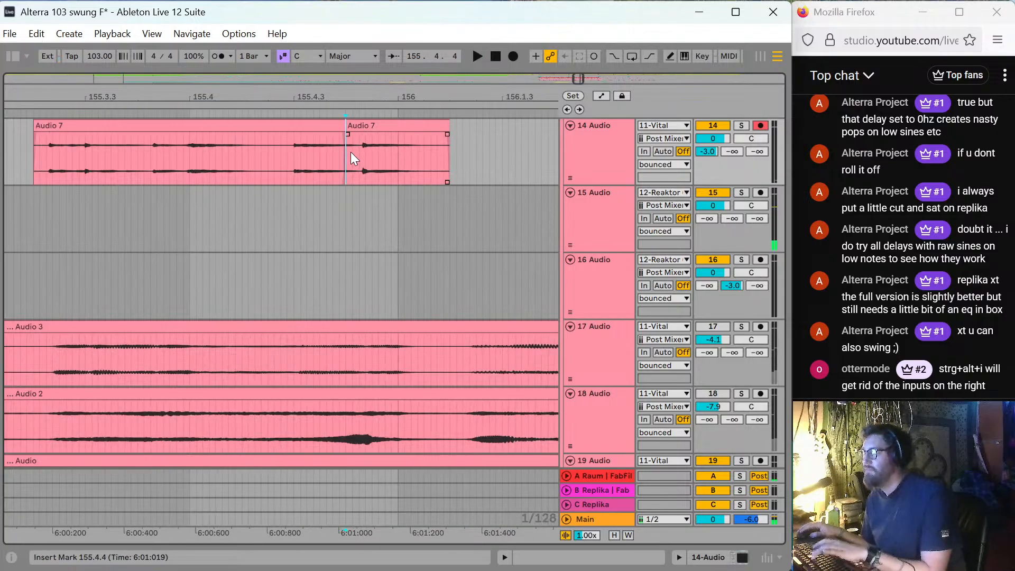
{"action": "left_click_drag", "start_coordinate": [341, 126], "coordinate": [364, 126]}
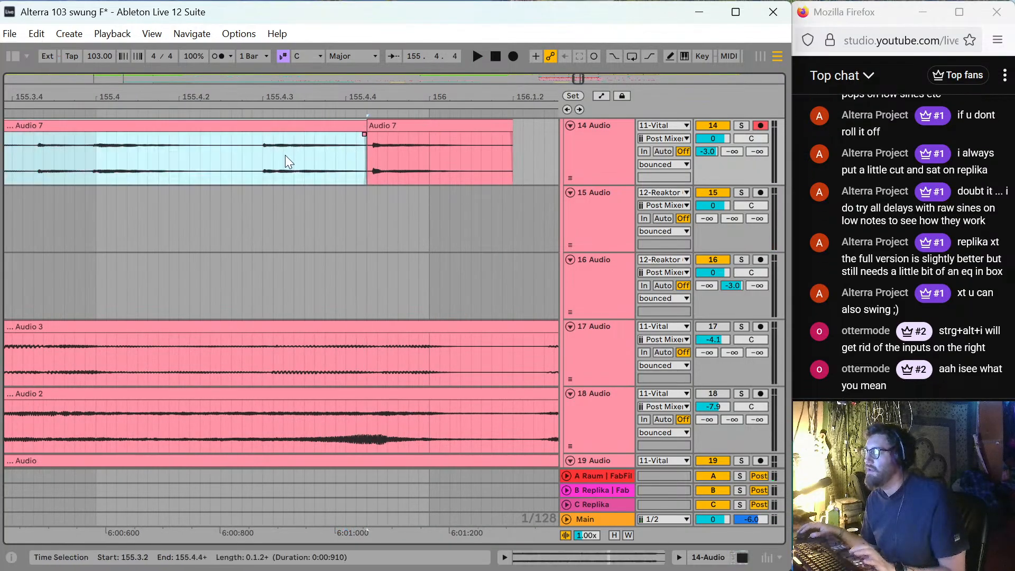
{"action": "key", "text": "space"}
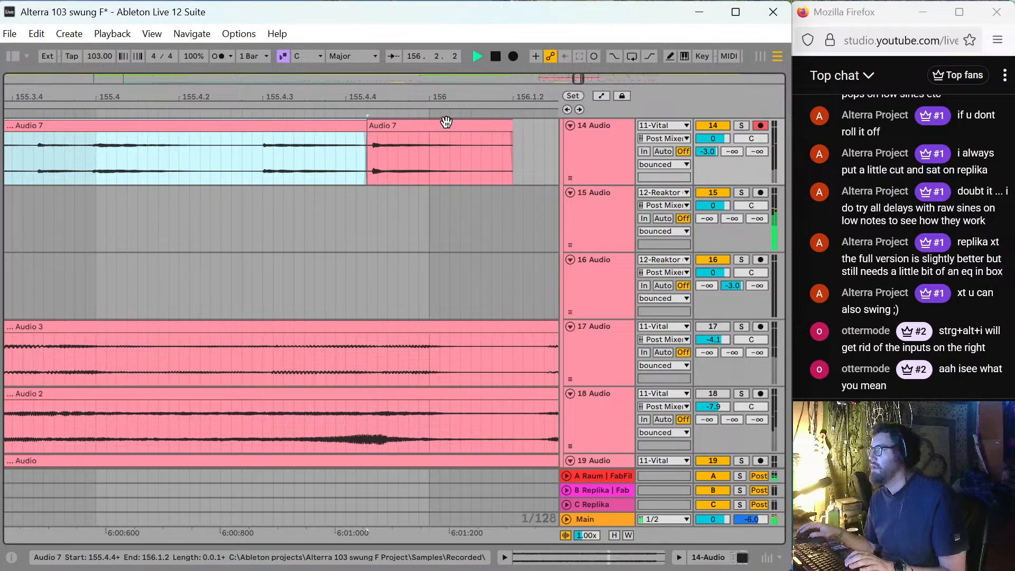
{"action": "key", "text": "space"}
{"action": "key", "text": "minus"}
{"action": "key", "text": "minus"}
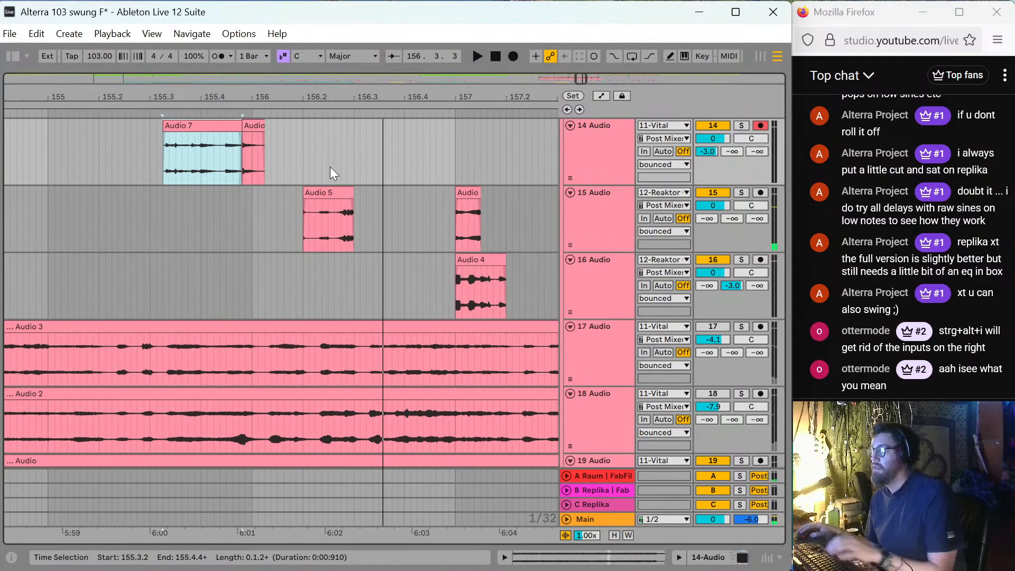
Play from just before the split Audio 7 clip and set its end section's gain to 4.9 dB.
{"action": "left_click", "coordinate": [151, 159]}
{"action": "key", "text": "space"}
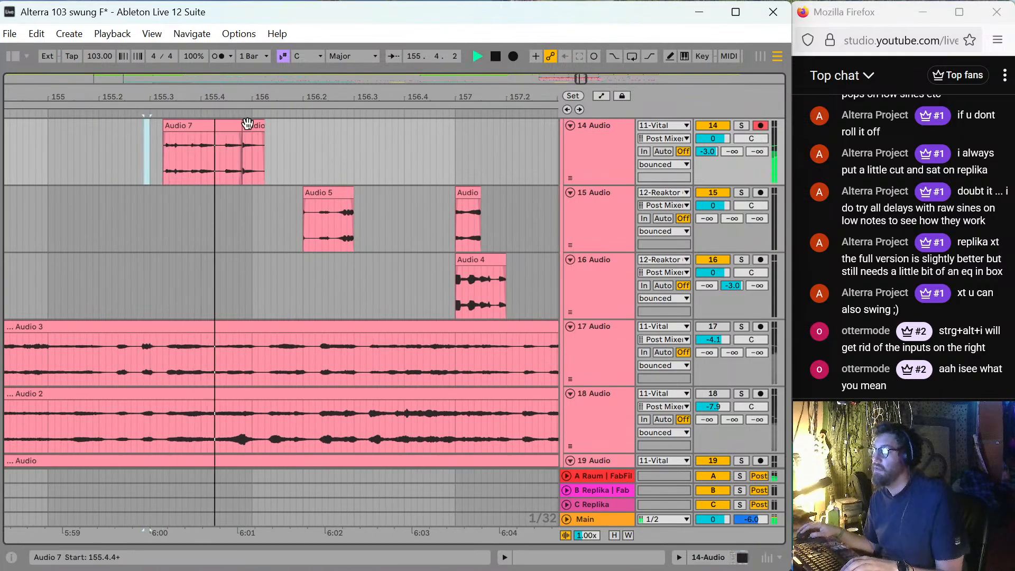
{"action": "double_click", "coordinate": [249, 127]}
{"action": "left_click_drag", "start_coordinate": [234, 305], "coordinate": [231, 302]}
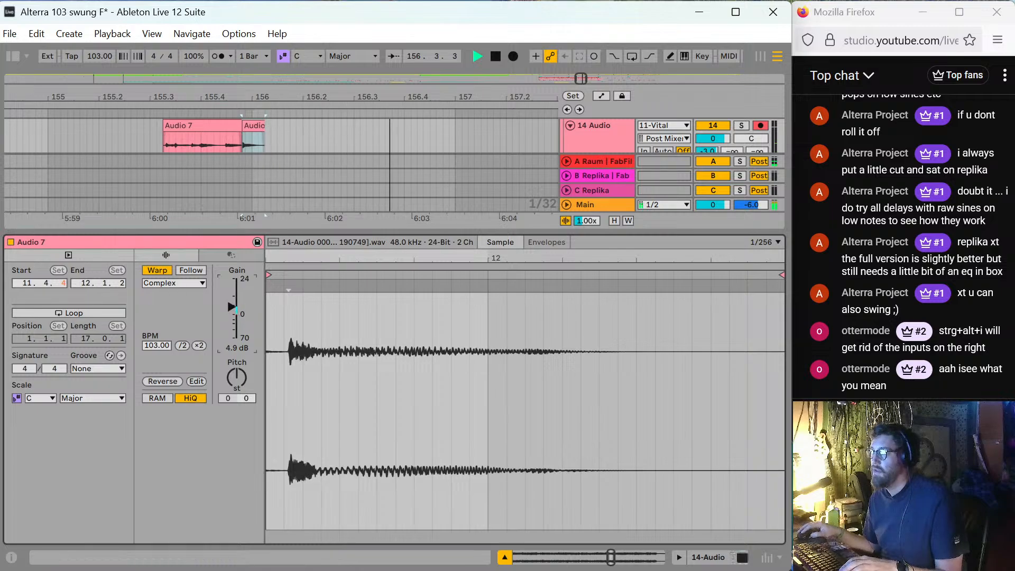
{"action": "double_click", "coordinate": [414, 231]}
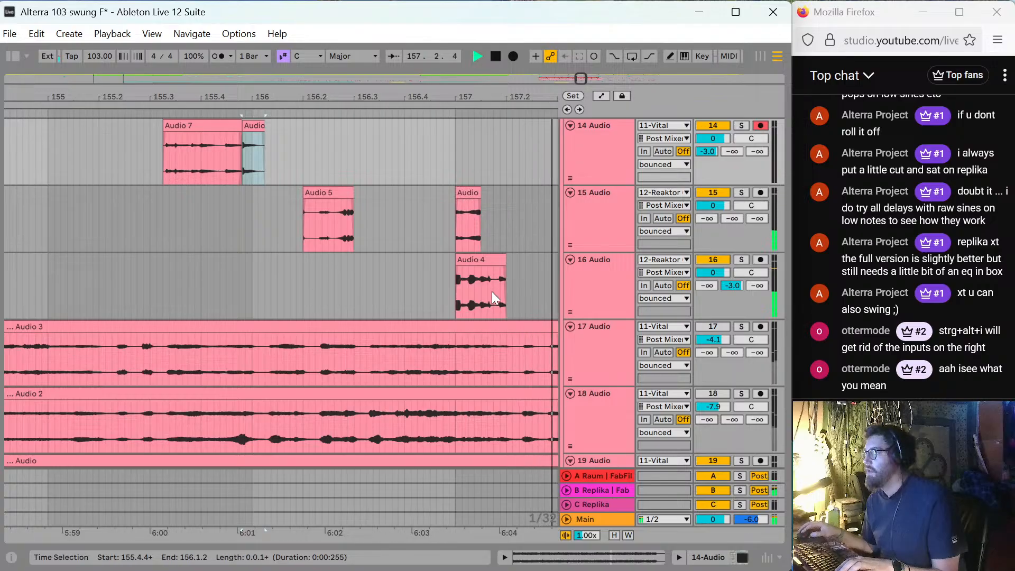
{"action": "key", "text": "space"}
Move the short Audio 5 clip on track 15 from 157.1.1 to start at 156.4.1, and play from just after 156.1.4.
{"action": "left_click", "coordinate": [471, 236]}
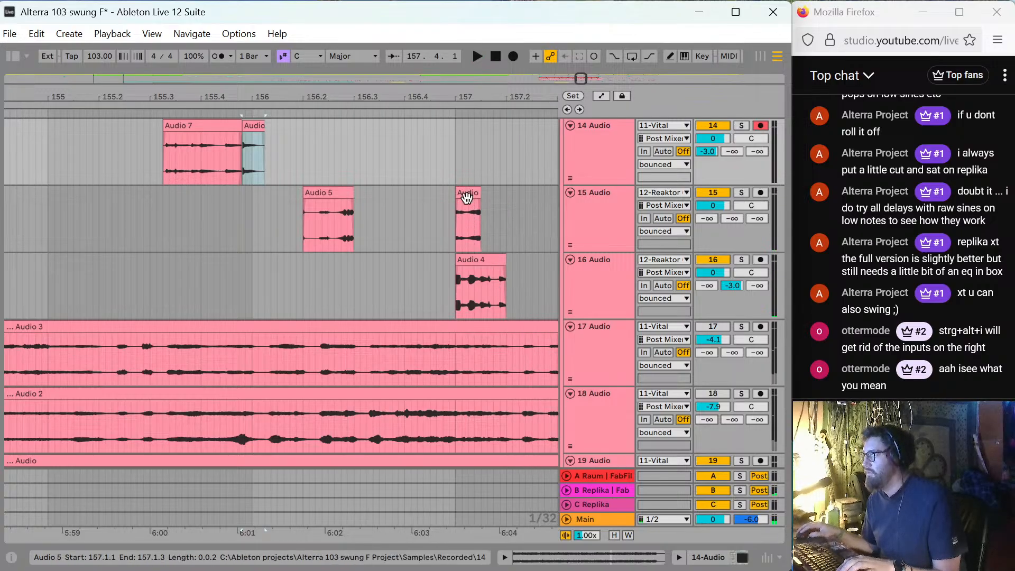
{"action": "left_click_drag", "start_coordinate": [468, 199], "coordinate": [416, 197]}
{"action": "key", "text": "space"}
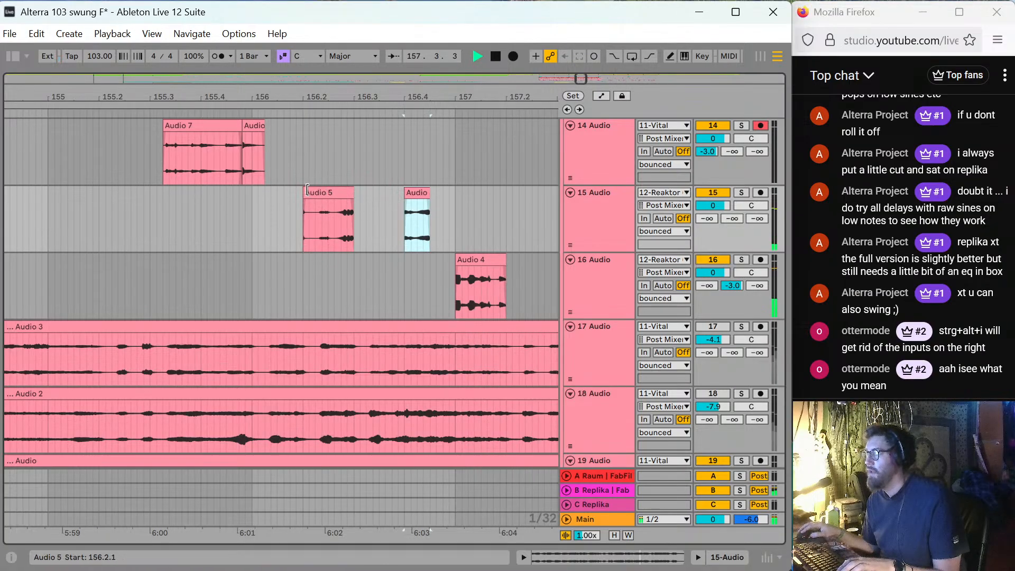
{"action": "left_click", "coordinate": [297, 214]}
{"action": "key", "text": "space"}
{"action": "key", "text": "space"}
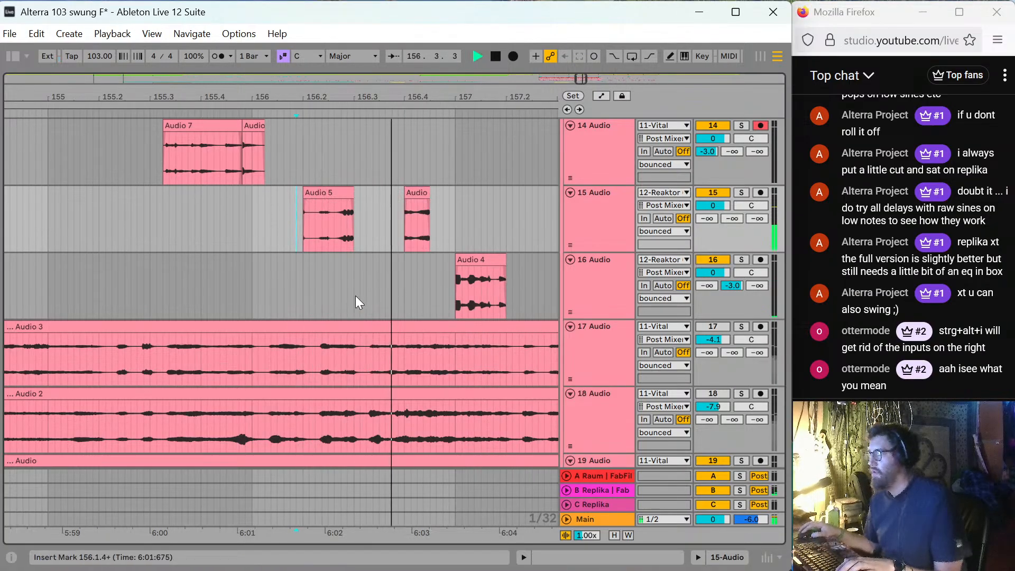
{"action": "key", "text": "space"}
Play the short Audio 5 clip from 156.4.1 with track 15 soloed, then again with all tracks.
{"action": "left_click", "coordinate": [416, 195]}
{"action": "key", "text": "space"}
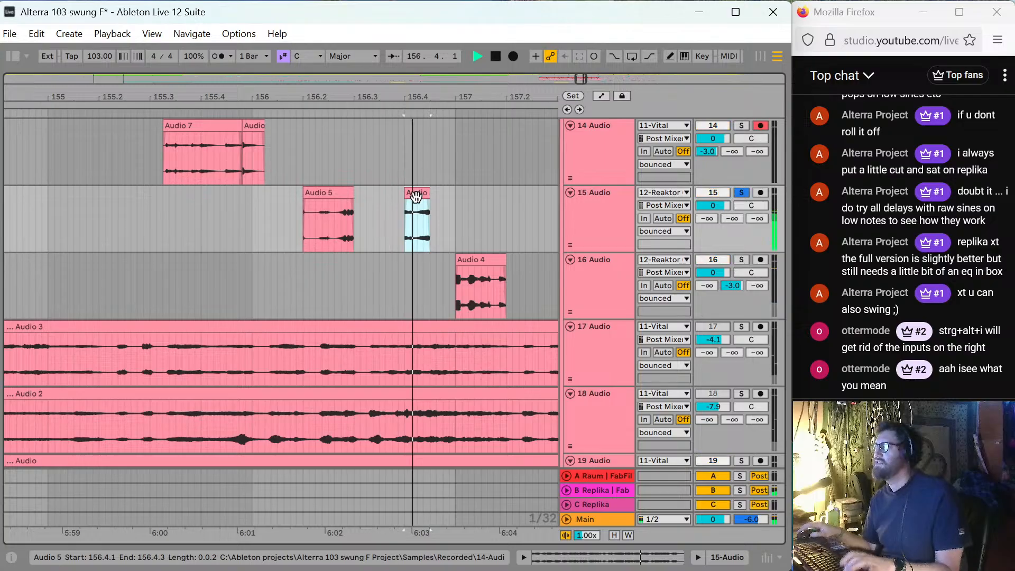
{"action": "key", "text": "space"}
{"action": "key", "text": "space"}
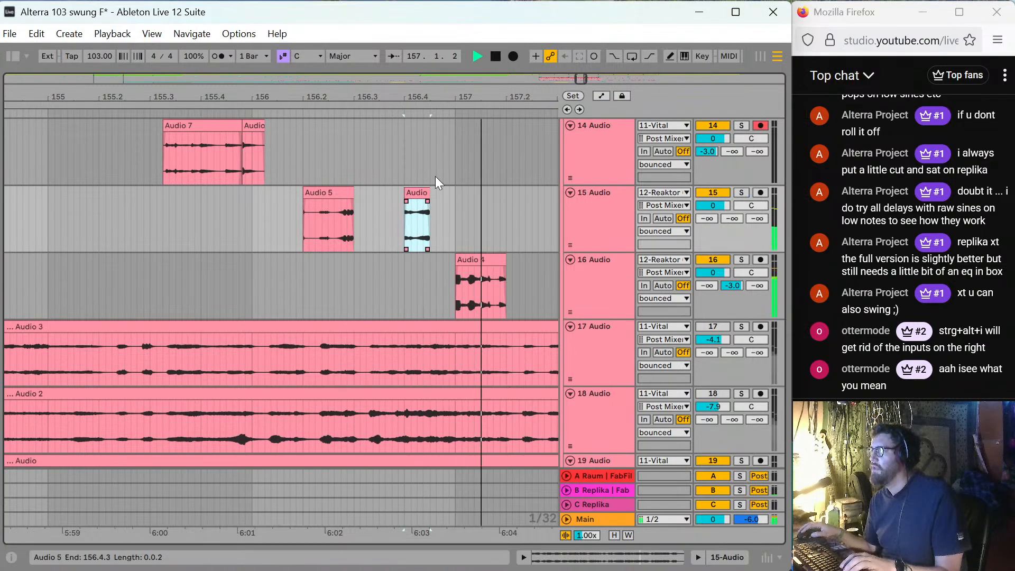
Try deactivating the Audio 5 clip at 156.4.1 on track 15 and play from 156.2.1.
{"action": "scroll", "coordinate": [422, 204], "scroll_direction": "down", "scroll_amount": 3}
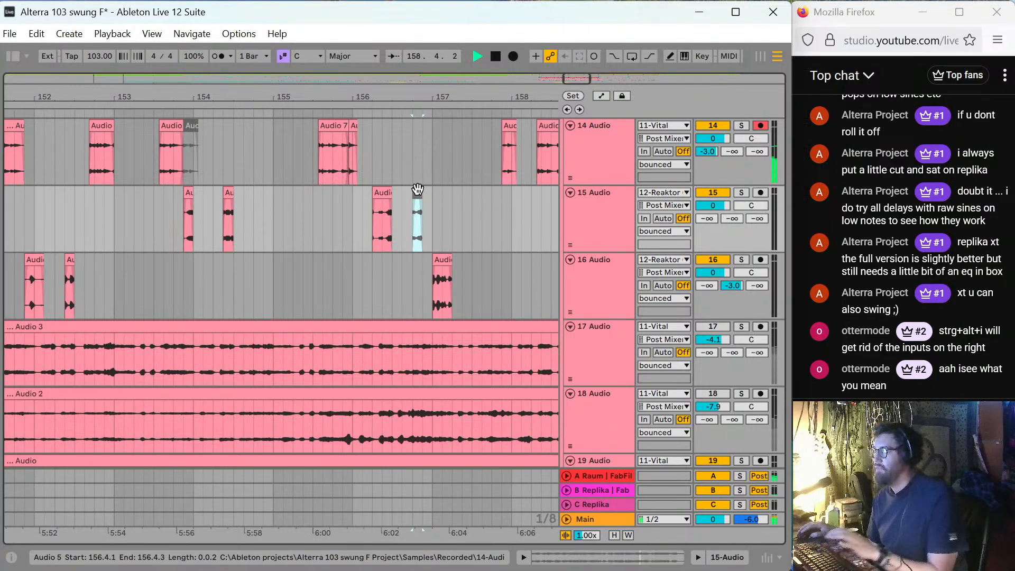
{"action": "key", "text": "0"}
{"action": "left_click", "coordinate": [372, 160]}
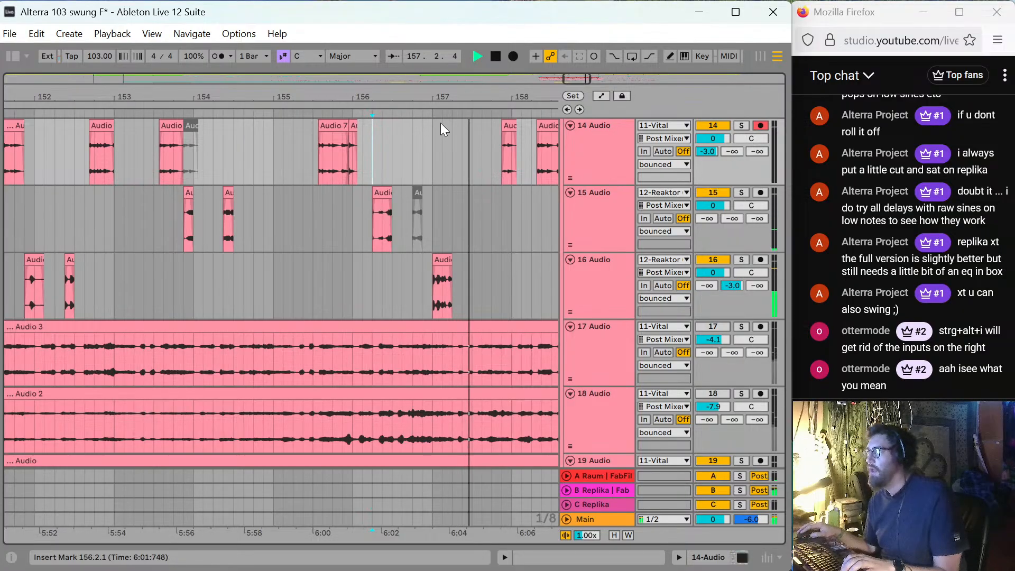
{"action": "key", "text": "space"}
{"action": "left_click", "coordinate": [418, 193]}
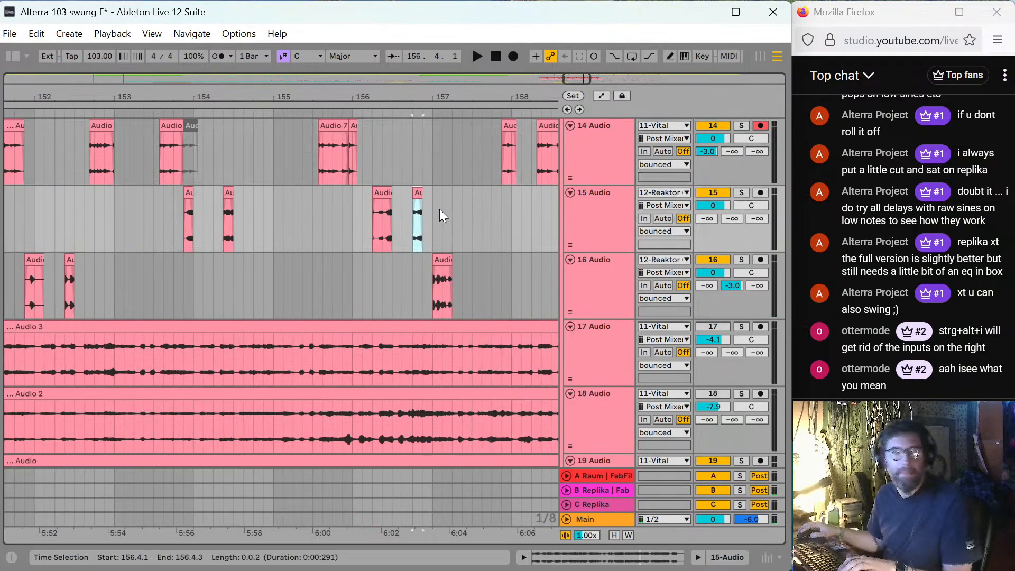
Play from 156.4.1 and set the gain of the Audio 7 clip at 157.4.3 on track 14 to 1.9 dB.
{"action": "key", "text": "space"}
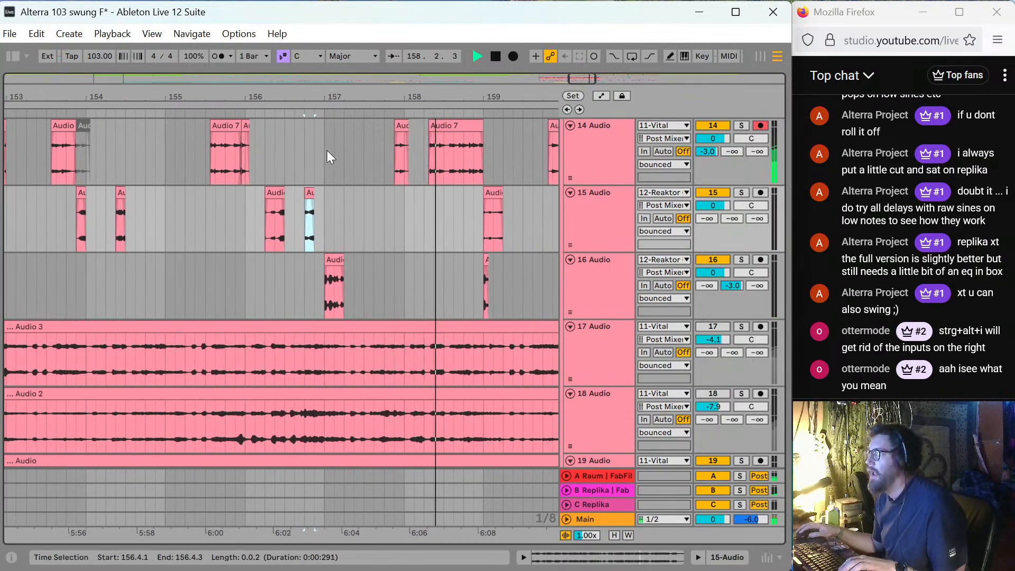
{"action": "double_click", "coordinate": [402, 126]}
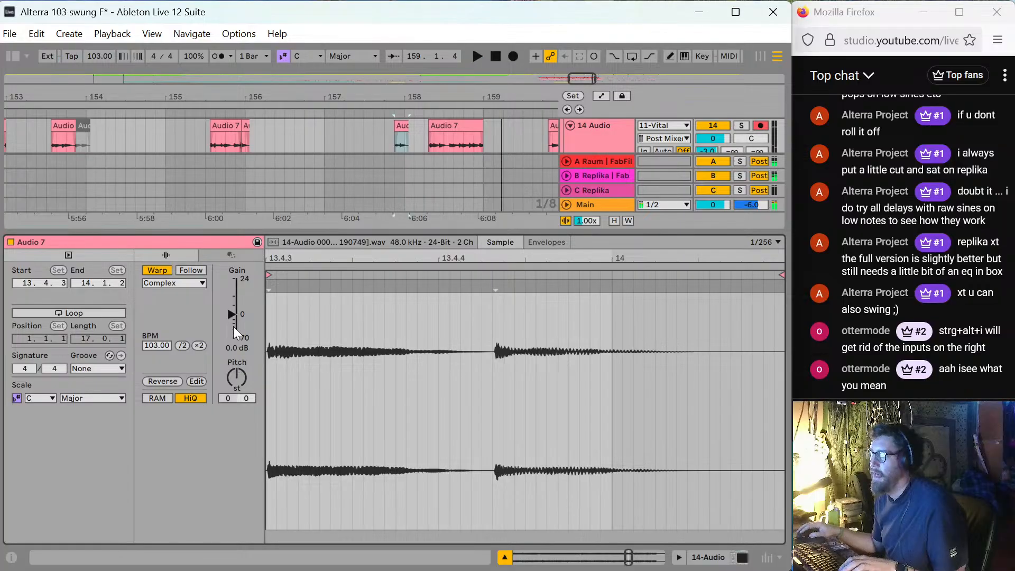
{"action": "left_click_drag", "start_coordinate": [232, 314], "coordinate": [231, 312]}
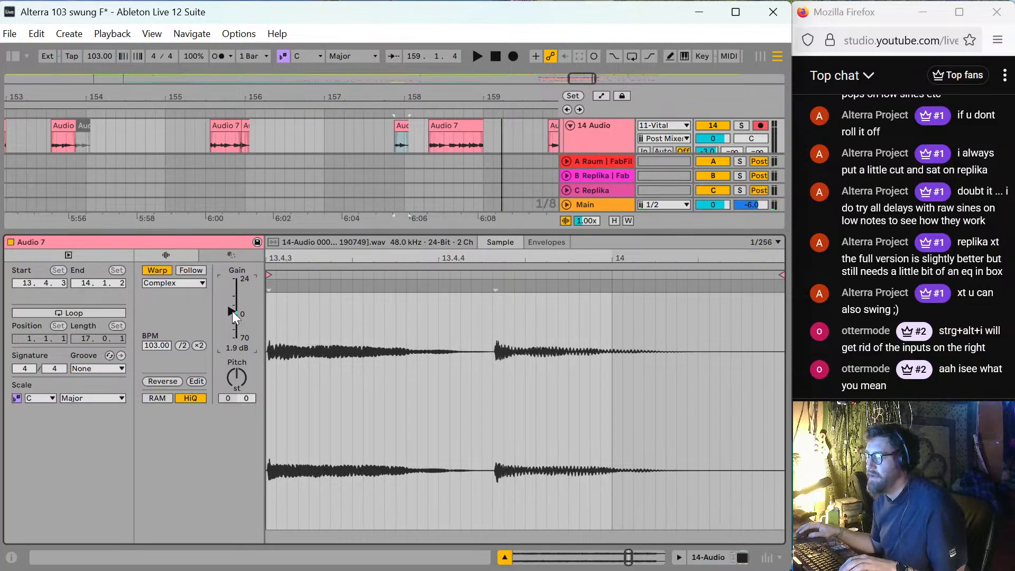
{"action": "double_click", "coordinate": [411, 233]}
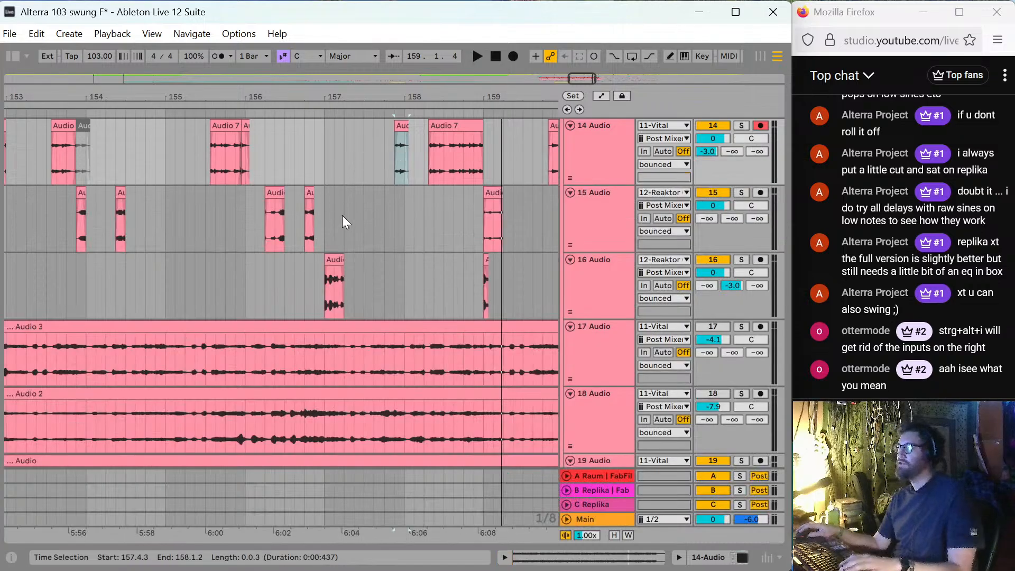
Play from 157.1.1, set the gain of the Audio 7 clip at 157.4.3 to 5.8 dB, and replay from that clip.
{"action": "left_click", "coordinate": [326, 176]}
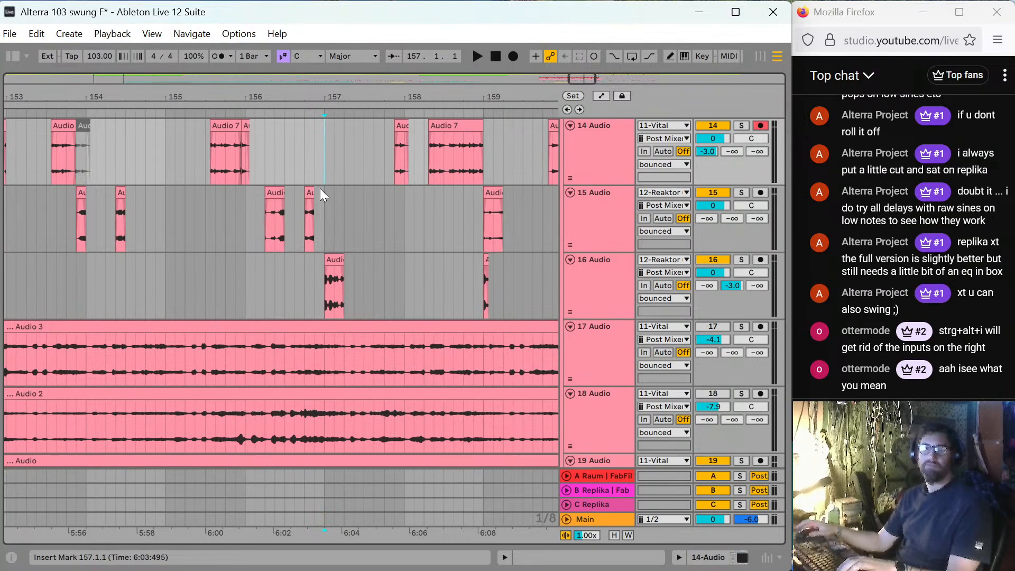
{"action": "key", "text": "space"}
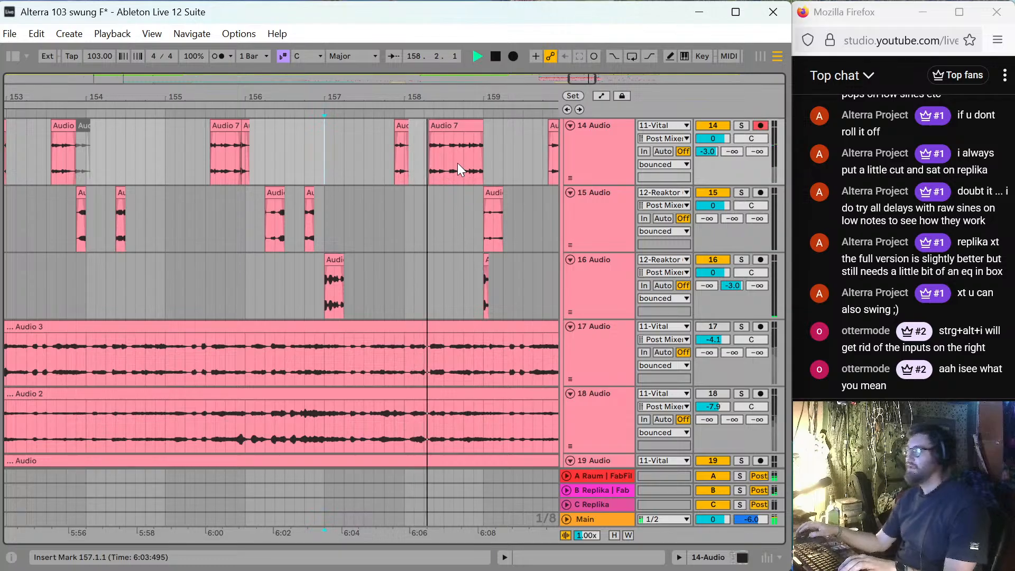
{"action": "key", "text": "space"}
{"action": "double_click", "coordinate": [402, 127]}
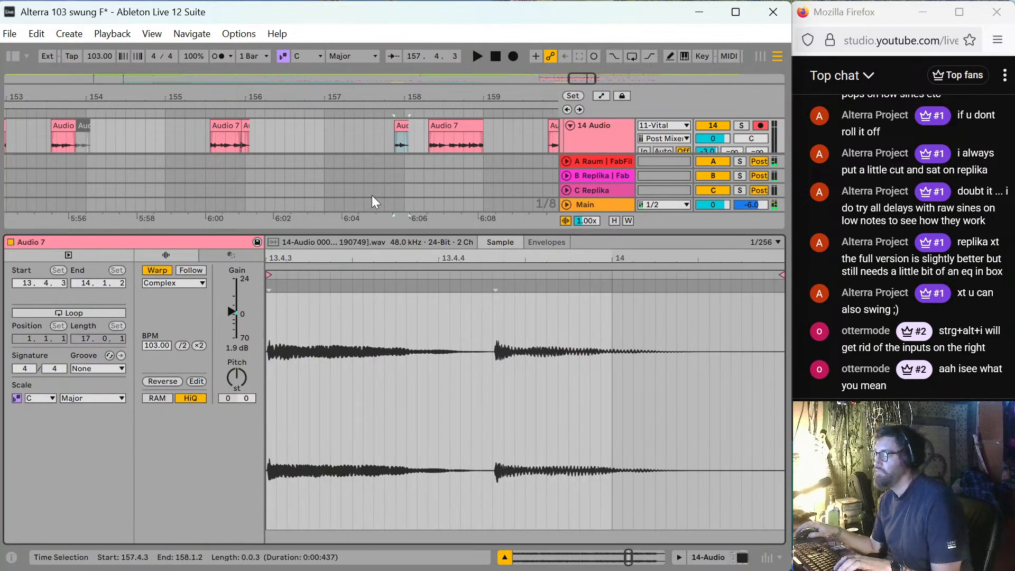
{"action": "left_click_drag", "start_coordinate": [233, 310], "coordinate": [234, 304]}
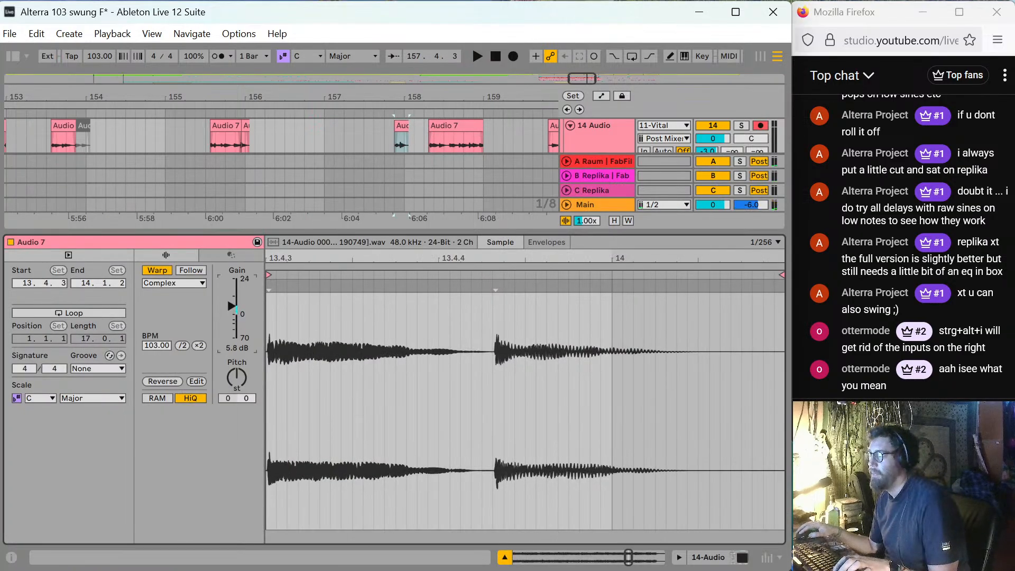
{"action": "key", "text": "space"}
{"action": "double_click", "coordinate": [511, 231]}
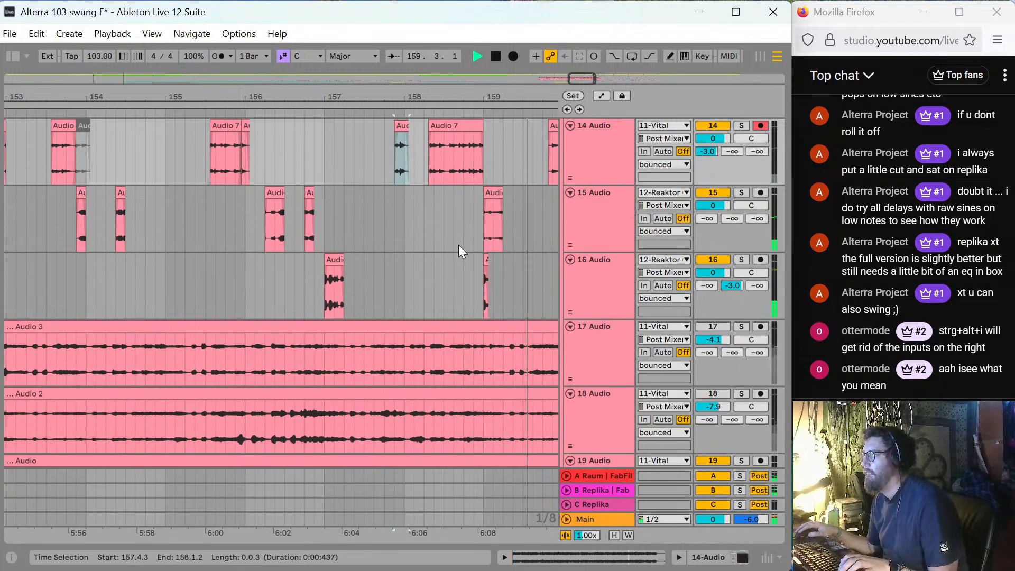
Move the short Audio 4 clip on track 16 from 159.1.1 to start at 159.2.1, and play from 158.4.1.
{"action": "left_click", "coordinate": [486, 257]}
{"action": "key", "text": "space"}
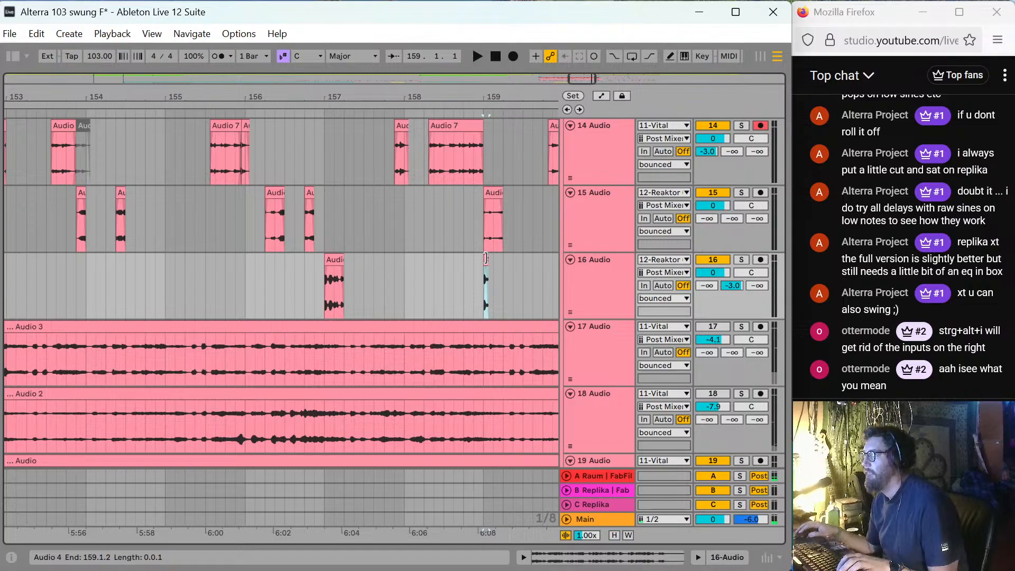
{"action": "key", "text": "space"}
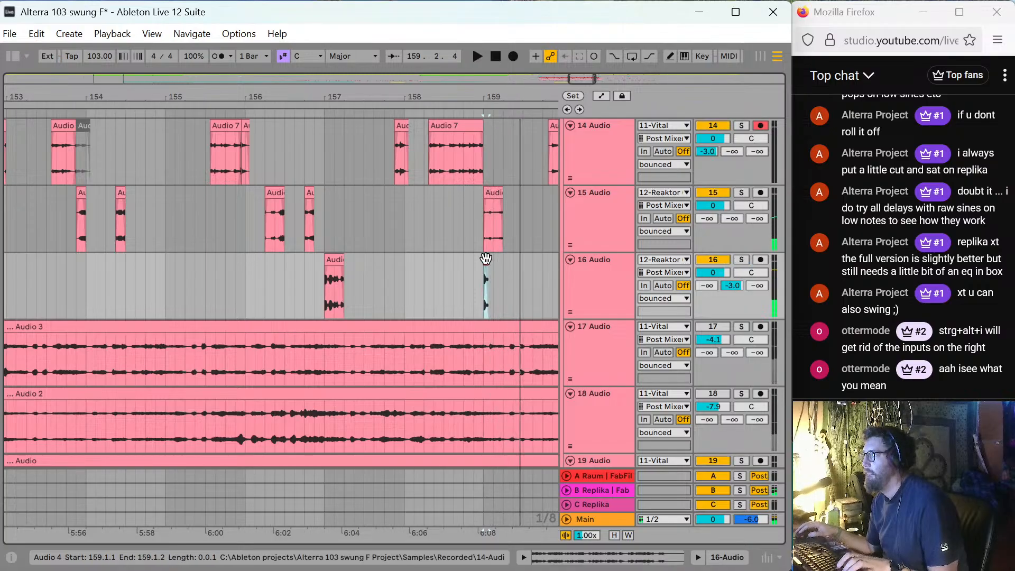
{"action": "left_click_drag", "start_coordinate": [485, 257], "coordinate": [507, 262]}
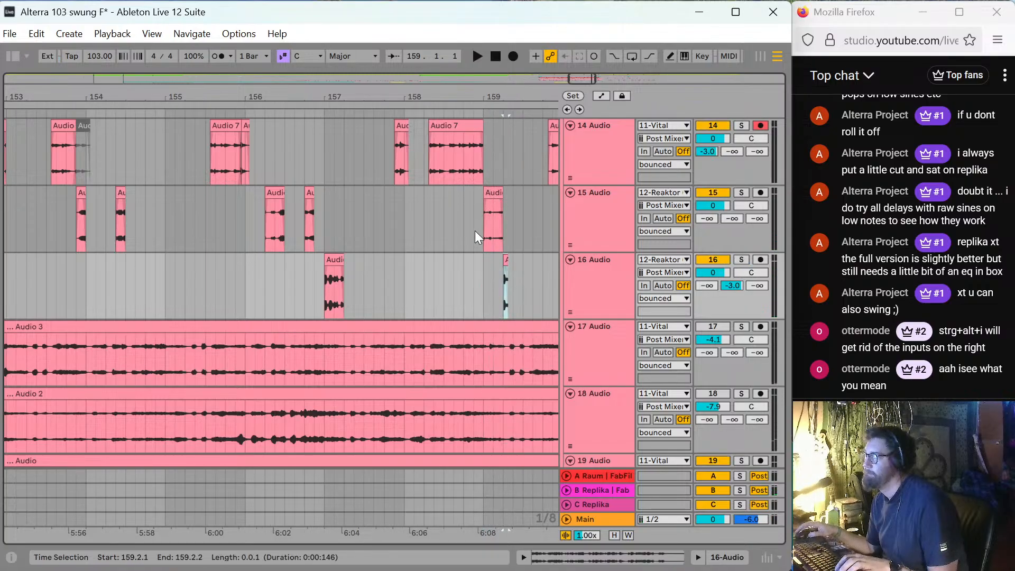
{"action": "left_click", "coordinate": [463, 218]}
{"action": "key", "text": "space"}
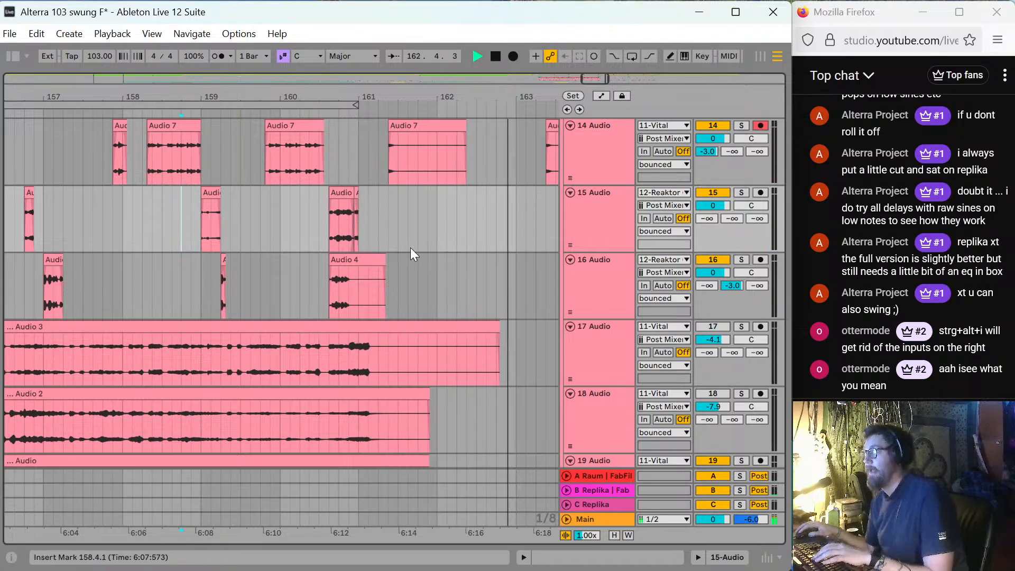
Select the range 161.1.1 to 173.1.1 on track 14 and move its clips one bar later, to start at 162.1.1.
{"action": "scroll", "coordinate": [410, 247], "scroll_direction": "down", "scroll_amount": 4}
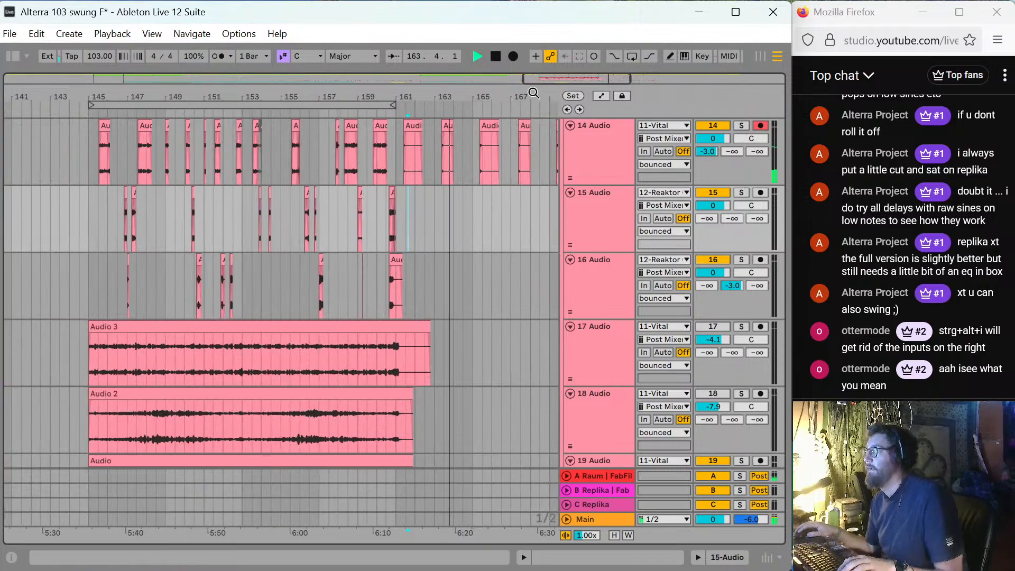
{"action": "left_click_drag", "start_coordinate": [534, 91], "coordinate": [400, 138]}
{"action": "key", "text": "space"}
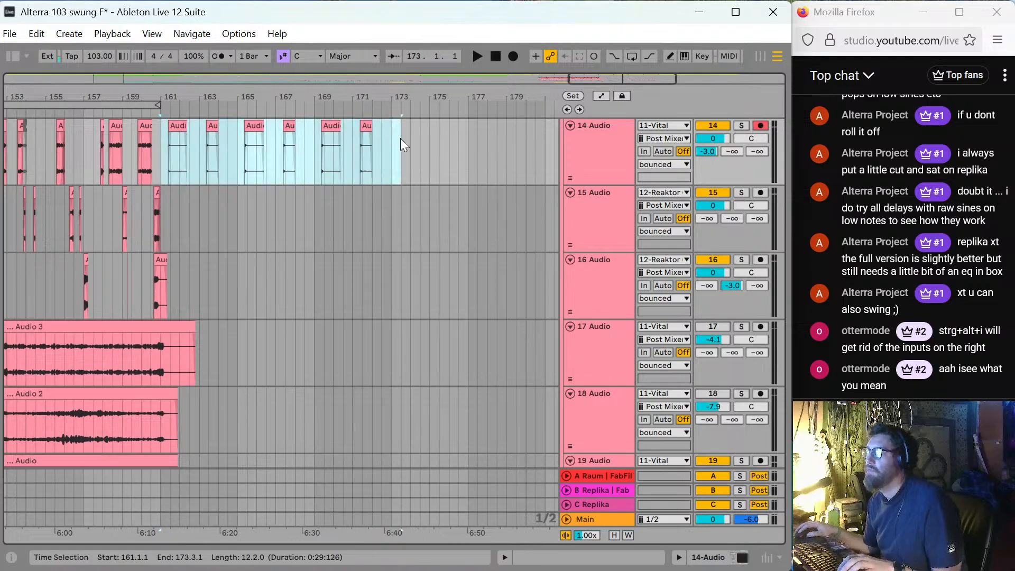
{"action": "scroll", "coordinate": [385, 133], "scroll_direction": "up", "scroll_amount": 1}
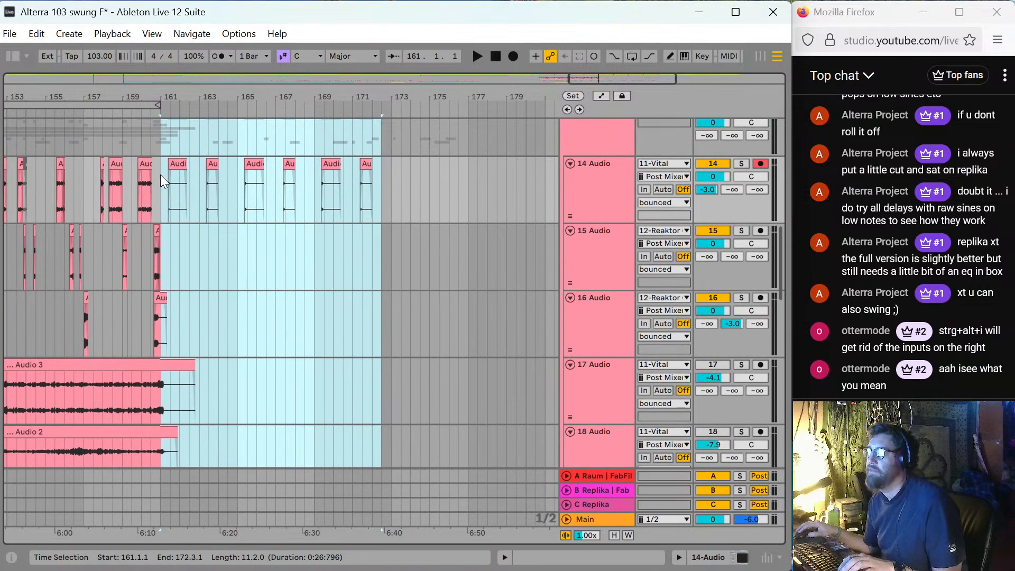
{"action": "left_click_drag", "start_coordinate": [161, 174], "coordinate": [392, 190]}
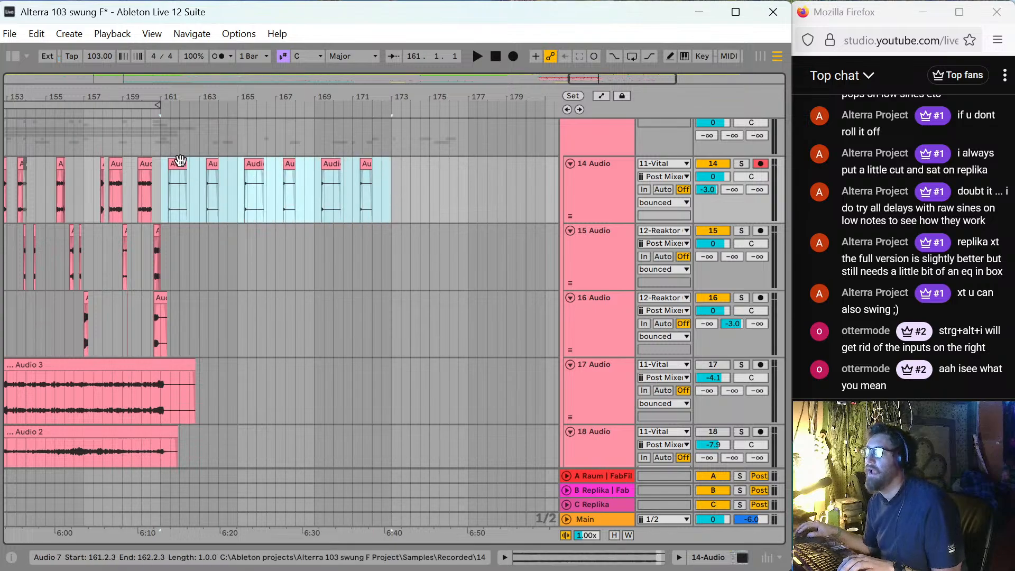
{"action": "left_click_drag", "start_coordinate": [180, 161], "coordinate": [202, 167]}
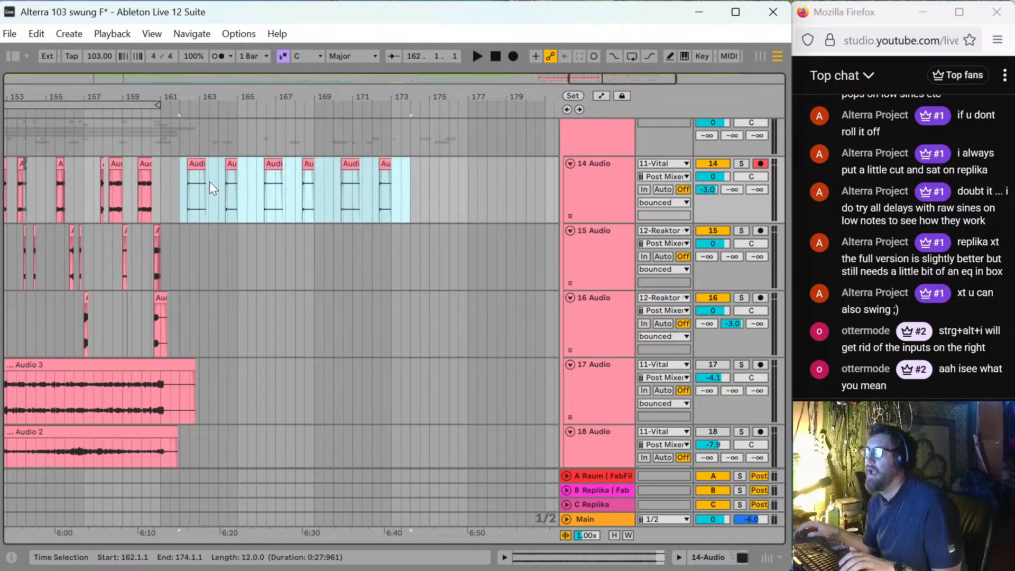
Play from 158.1.1, try moving the Audio 4 clip at 160.3.3 on track 16 to 161.1.1, and move it back.
{"action": "left_click", "coordinate": [99, 169]}
{"action": "key", "text": "space"}
{"action": "key", "text": "plus"}
{"action": "key", "text": "plus"}
{"action": "key", "text": "plus"}
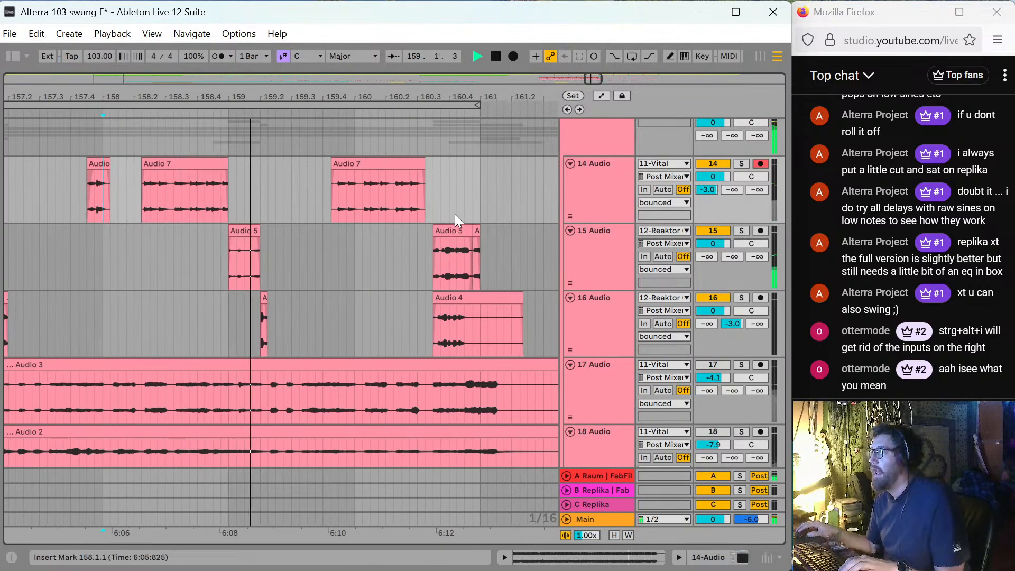
{"action": "left_click_drag", "start_coordinate": [447, 306], "coordinate": [493, 304]}
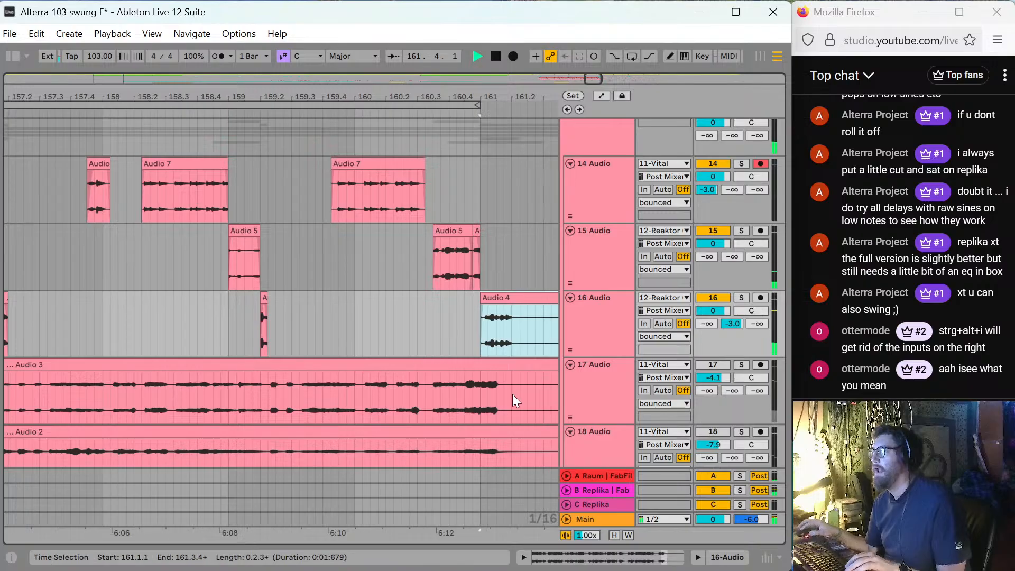
{"action": "key", "text": "space"}
{"action": "left_click_drag", "start_coordinate": [490, 324], "coordinate": [442, 325]}
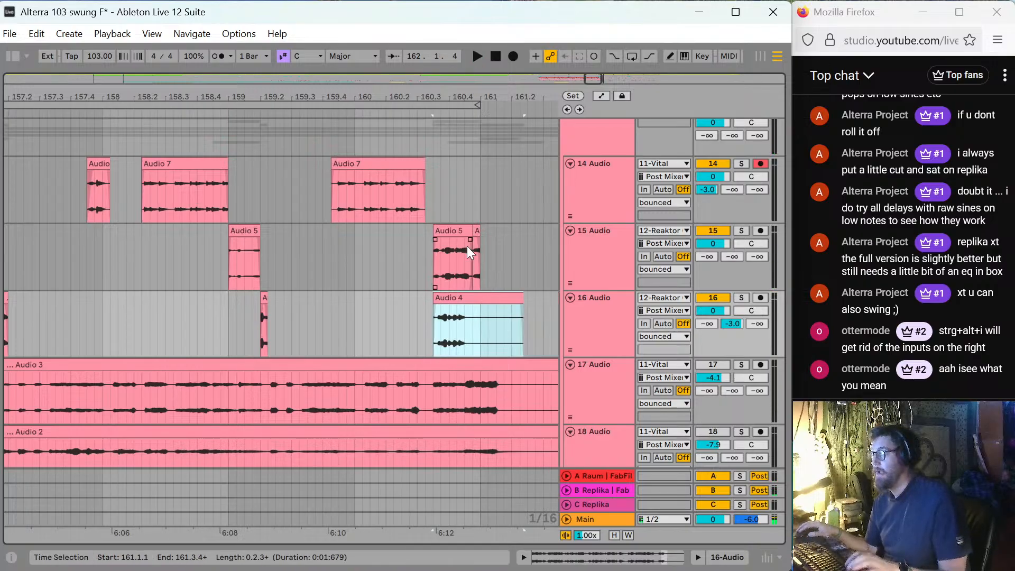
Move the two adjoining Audio 5 clips before bar 161 on track 15 to start at 161.1.1, and play from 160.3.1.
{"action": "left_click", "coordinate": [456, 228]}
{"action": "left_click", "coordinate": [478, 233], "text": "shift"}
{"action": "left_click_drag", "start_coordinate": [450, 233], "coordinate": [496, 243]}
{"action": "left_click", "coordinate": [417, 243]}
{"action": "key", "text": "space"}
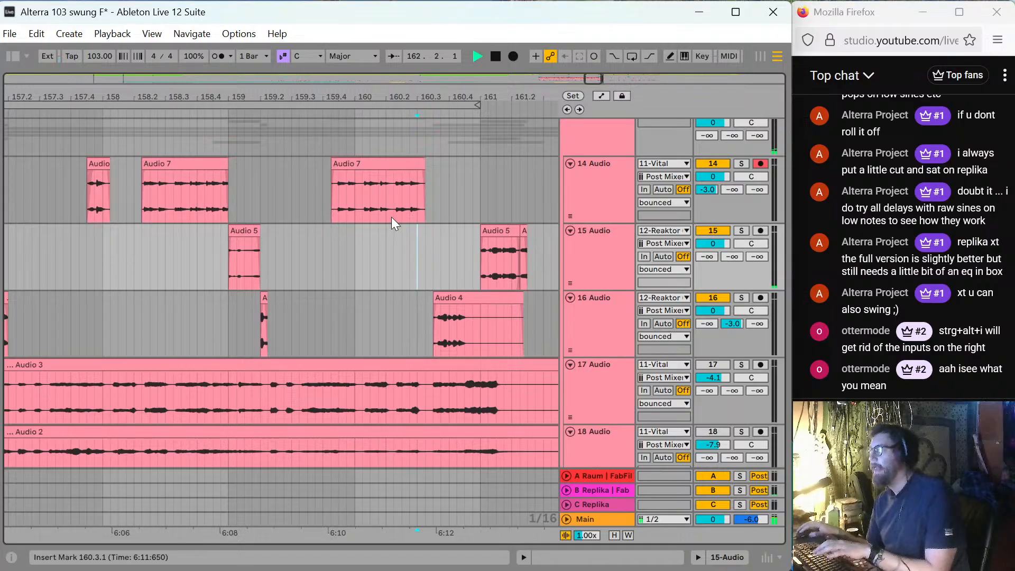
Play the edited layers from the start of the section at 145.1.1.
{"action": "left_click", "coordinate": [378, 233]}
{"action": "key", "text": "minus"}
{"action": "key", "text": "minus"}
{"action": "key", "text": "minus"}
{"action": "key", "text": "minus"}
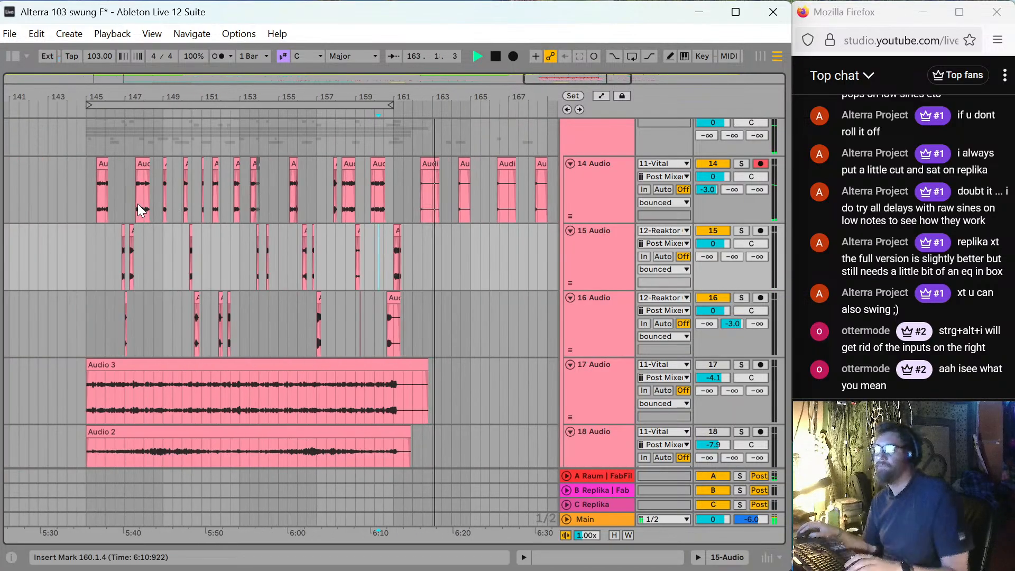
{"action": "left_click", "coordinate": [89, 184]}
{"action": "key", "text": "space"}
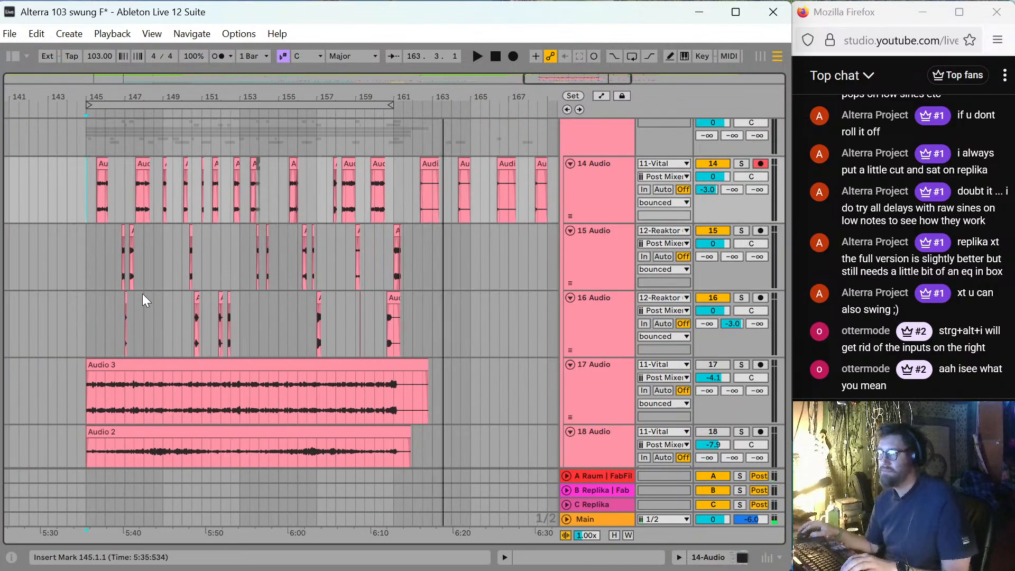
{"action": "key", "text": "space"}
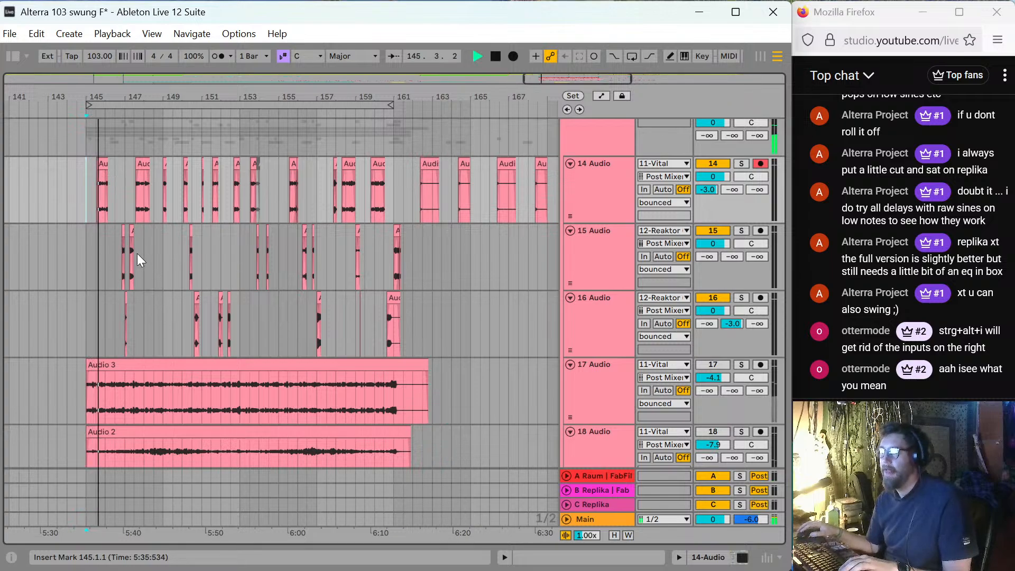
Activate track 17, split its Audio 3 clip at 145.3.1, deactivate the part after the split, and play from 145.1.1.
{"action": "scroll", "coordinate": [64, 328], "scroll_direction": "down", "scroll_amount": 3}
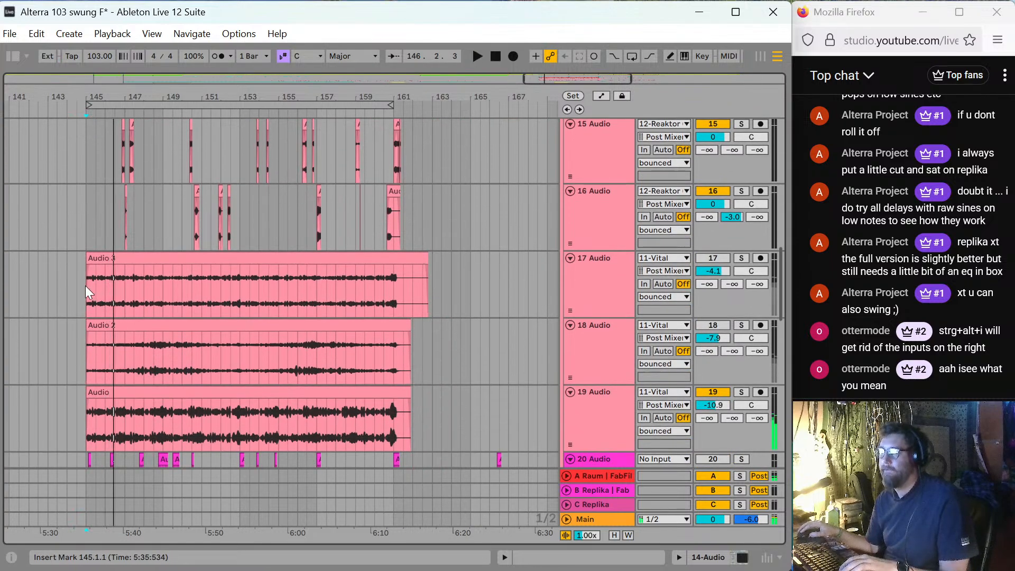
{"action": "left_click_drag", "start_coordinate": [86, 286], "coordinate": [98, 285]}
{"action": "key", "text": "ctrl+e"}
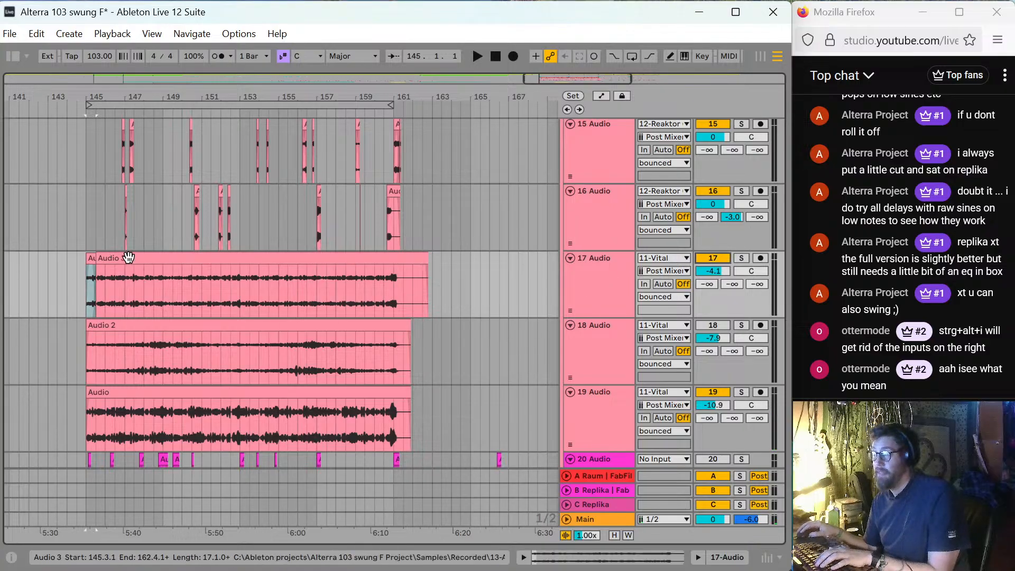
{"action": "left_click", "coordinate": [97, 272]}
{"action": "key", "text": "0"}
{"action": "key", "text": "space"}
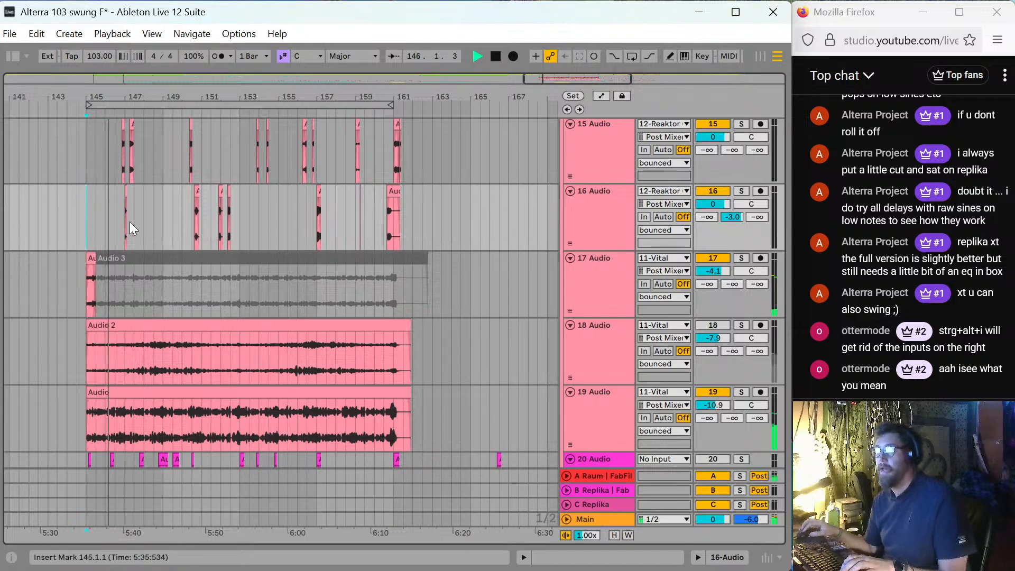
Stop playback and listen to the layers briefly from 146.1.1.
{"action": "scroll", "coordinate": [129, 221], "scroll_direction": "up", "scroll_amount": 3}
{"action": "scroll", "coordinate": [119, 243], "scroll_direction": "down", "scroll_amount": 3}
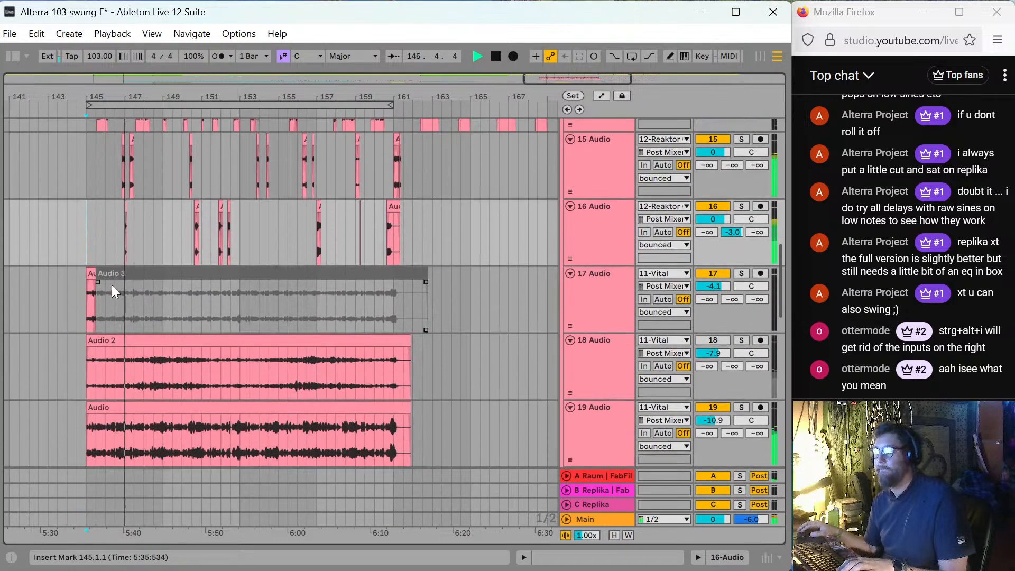
{"action": "left_click", "coordinate": [103, 372]}
{"action": "key", "text": "space"}
{"action": "scroll", "coordinate": [104, 371], "scroll_direction": "up", "scroll_amount": 4}
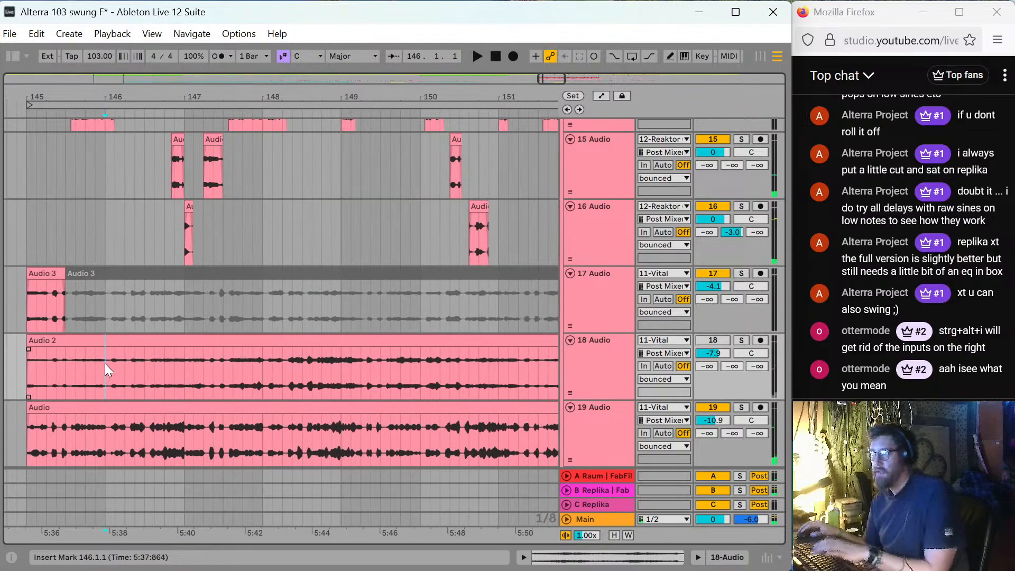
{"action": "key", "text": "space"}
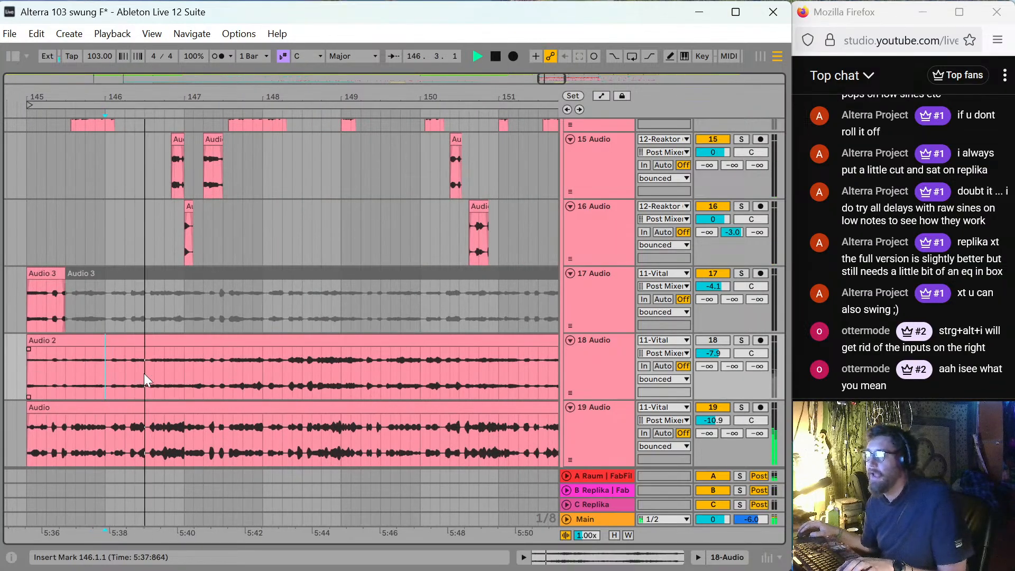
{"action": "key", "text": "space"}
Activate track 18, deactivate its Audio 2 clip except for the range 146.3.1 to 146.4.3, and play from 145.1.1.
{"action": "left_click_drag", "start_coordinate": [145, 374], "coordinate": [184, 376]}
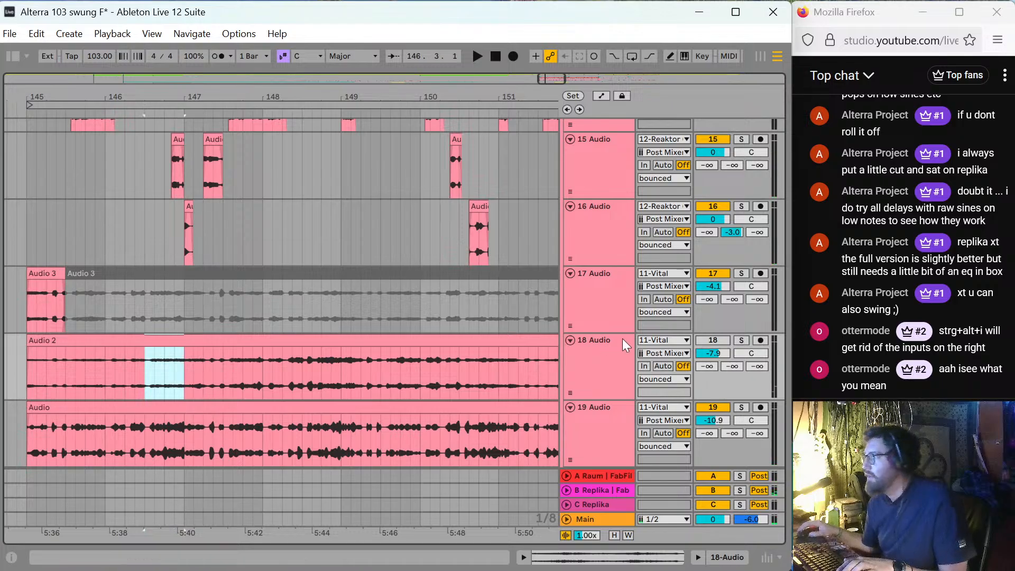
{"action": "left_click", "coordinate": [141, 339]}
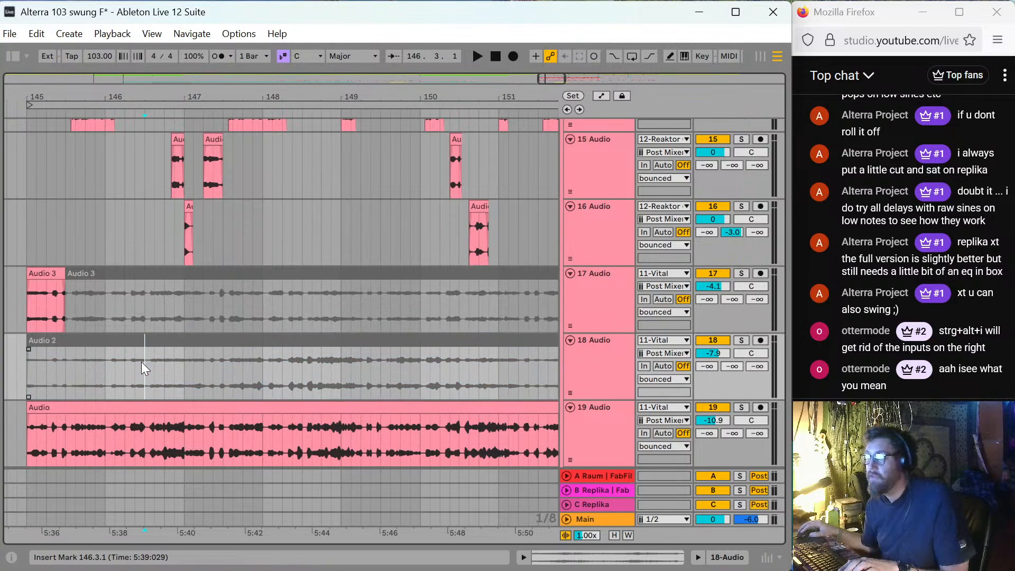
{"action": "left_click_drag", "start_coordinate": [141, 362], "coordinate": [175, 363]}
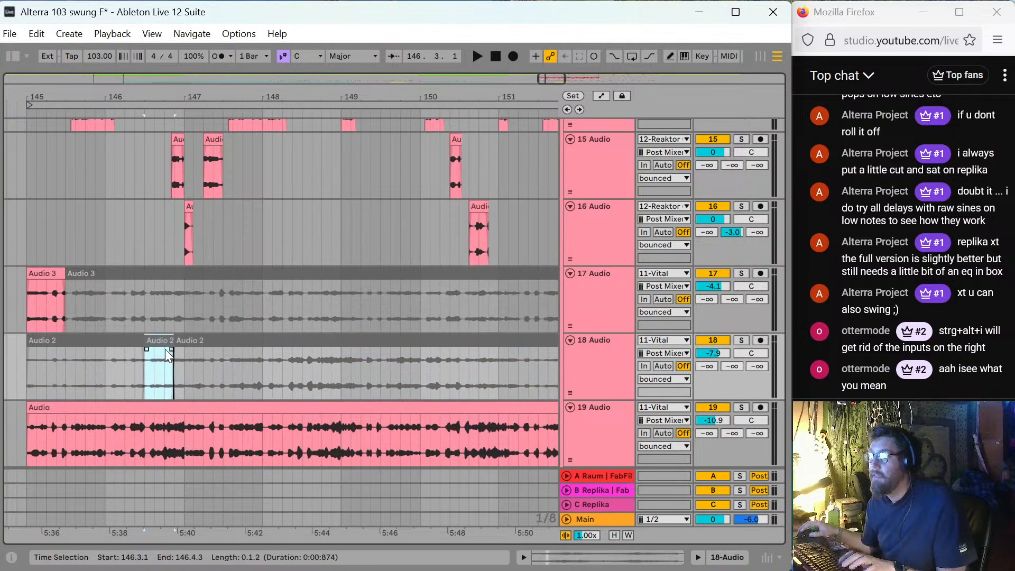
{"action": "key", "text": "ctrl+e"}
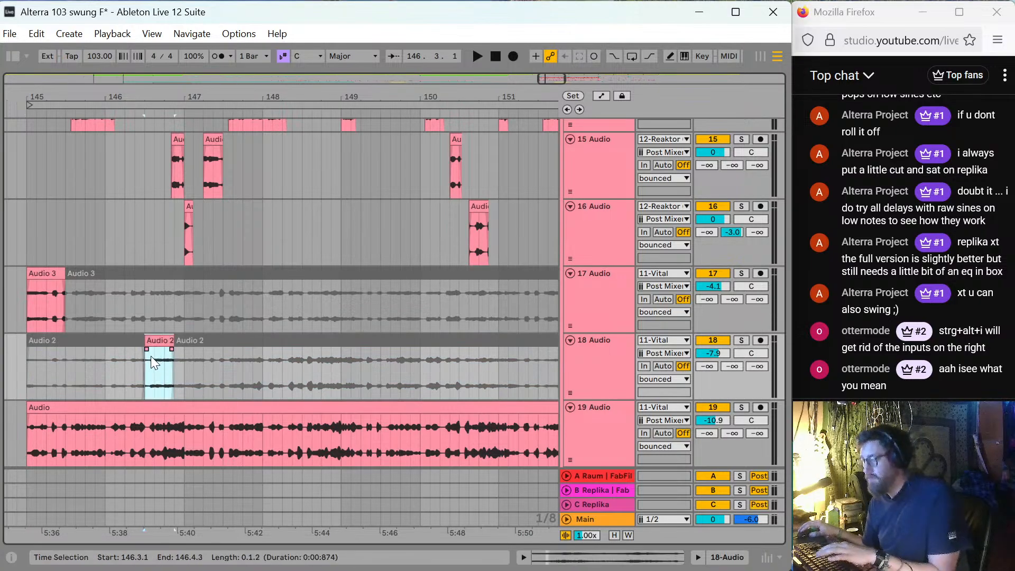
{"action": "left_click", "coordinate": [26, 303]}
{"action": "key", "text": "space"}
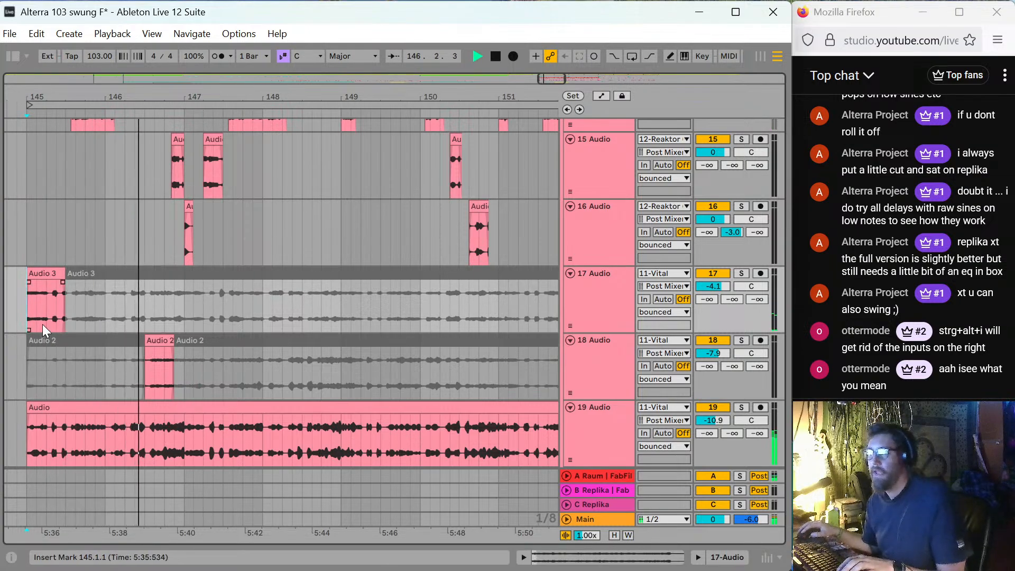
Reactivate the range 145.1.1 to 145.3.1 of the Audio 2 clip on track 18 and play from there.
{"action": "key", "text": "space"}
{"action": "left_click_drag", "start_coordinate": [25, 358], "coordinate": [64, 366]}
{"action": "key", "text": "0"}
{"action": "key", "text": "space"}
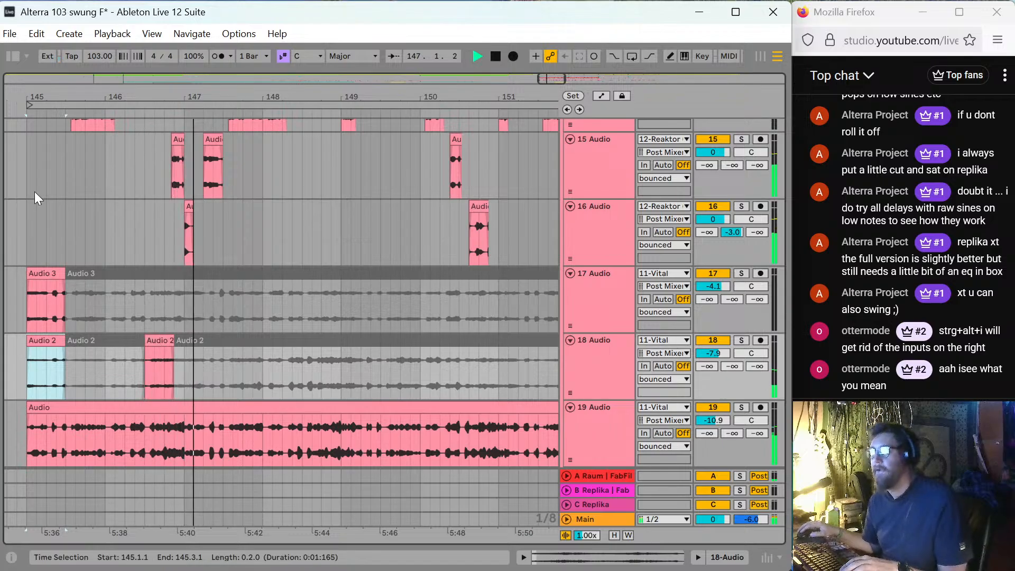
Reactivate Audio 3 on track 17 from 146.3.1 to 146.4.3, deactivate the matching Audio 2 piece on track 18, and replay.
{"action": "key", "text": "space"}
{"action": "left_click_drag", "start_coordinate": [148, 315], "coordinate": [173, 321]}
{"action": "key", "text": "0"}
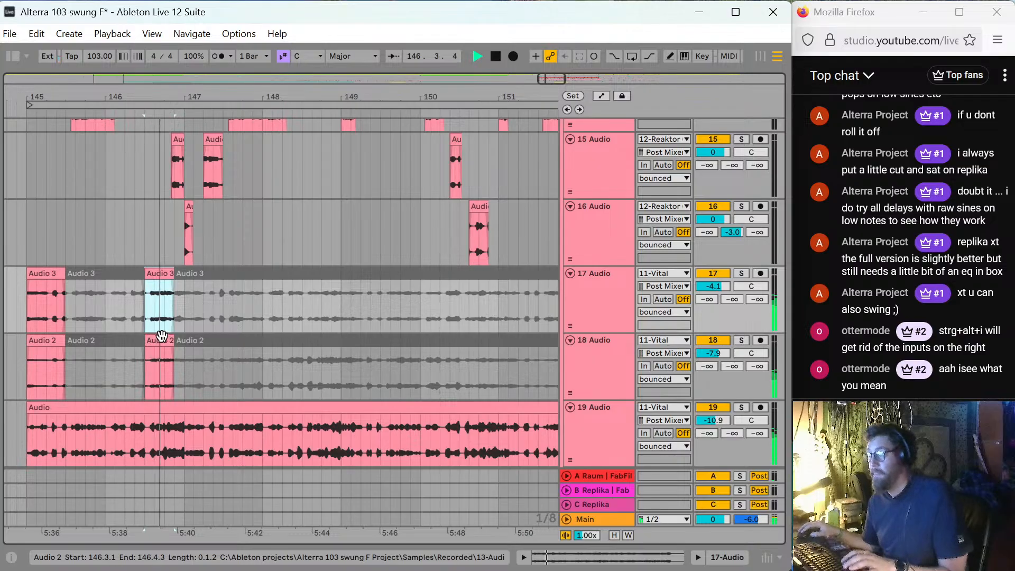
{"action": "left_click", "coordinate": [160, 338]}
{"action": "key", "text": "space"}
{"action": "key", "text": "space"}
{"action": "key", "text": "space"}
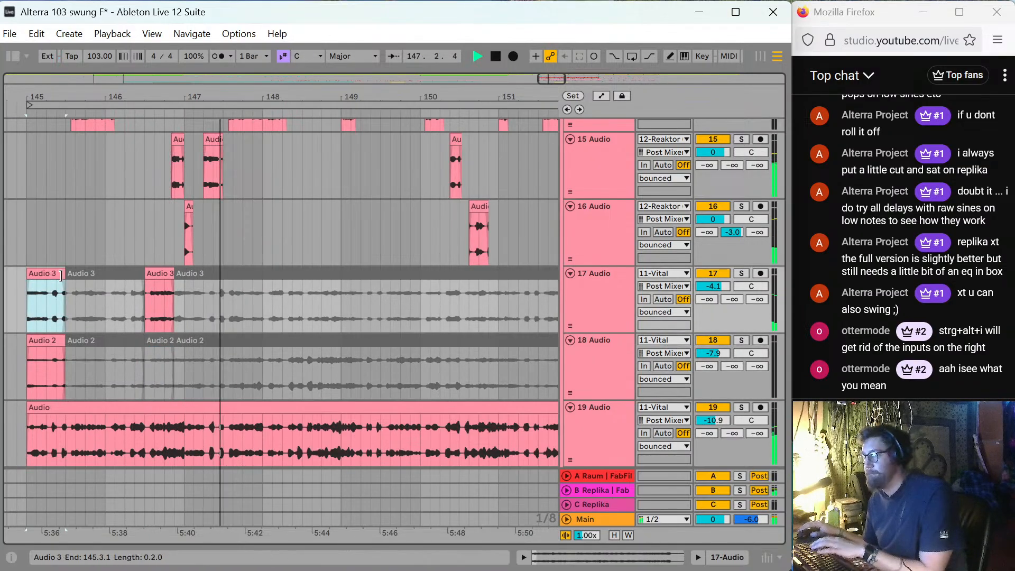
Deactivate the Audio 3 piece at 145.1.1 on track 17 and replay from 145.1.1.
{"action": "left_click", "coordinate": [48, 274]}
{"action": "key", "text": "0"}
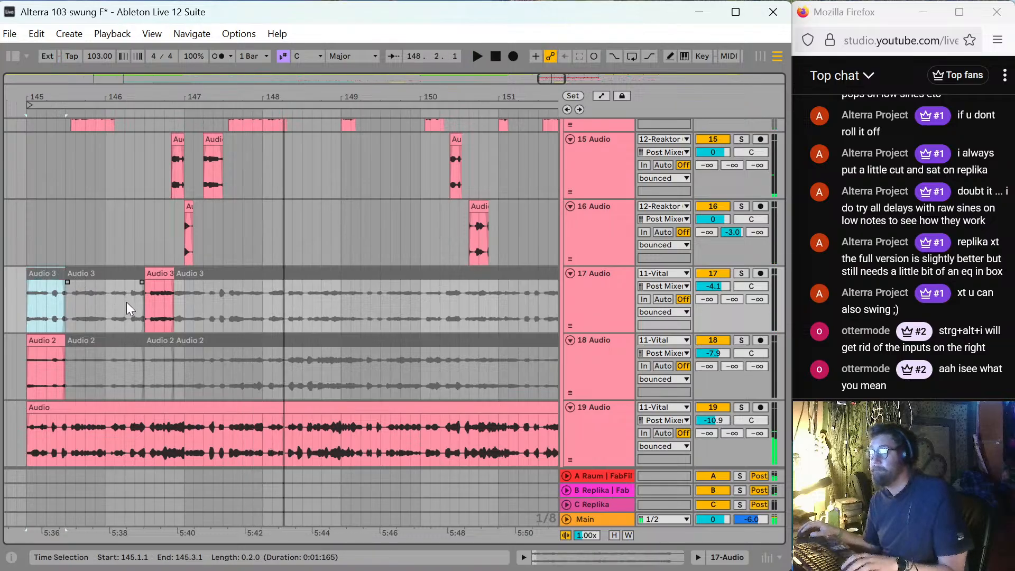
{"action": "key", "text": "space"}
{"action": "key", "text": "space"}
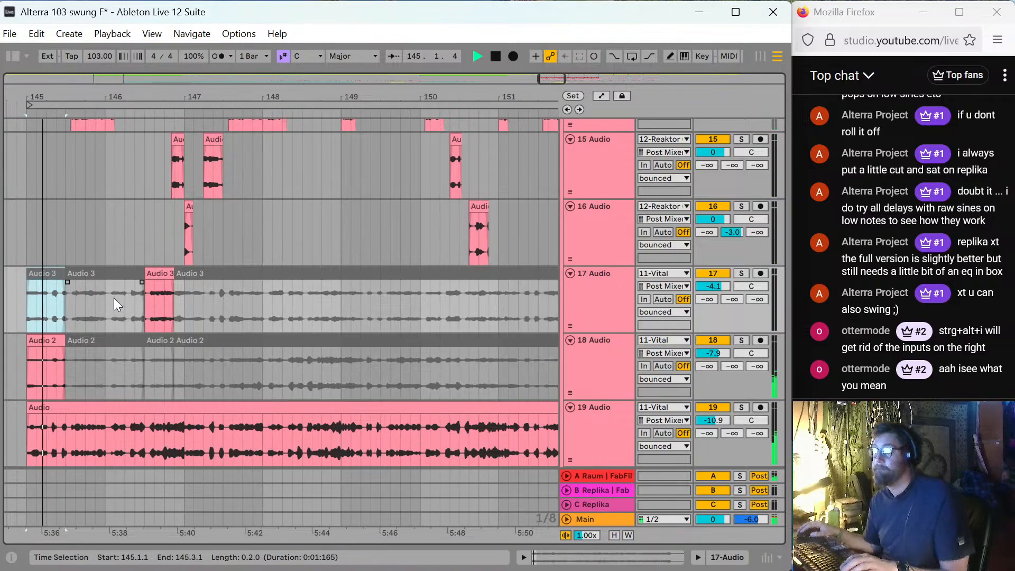
Set the gain of the Audio 2 piece at 145.1.1 on track 18 to about 8 dB and hide its clip details.
{"action": "double_click", "coordinate": [39, 339]}
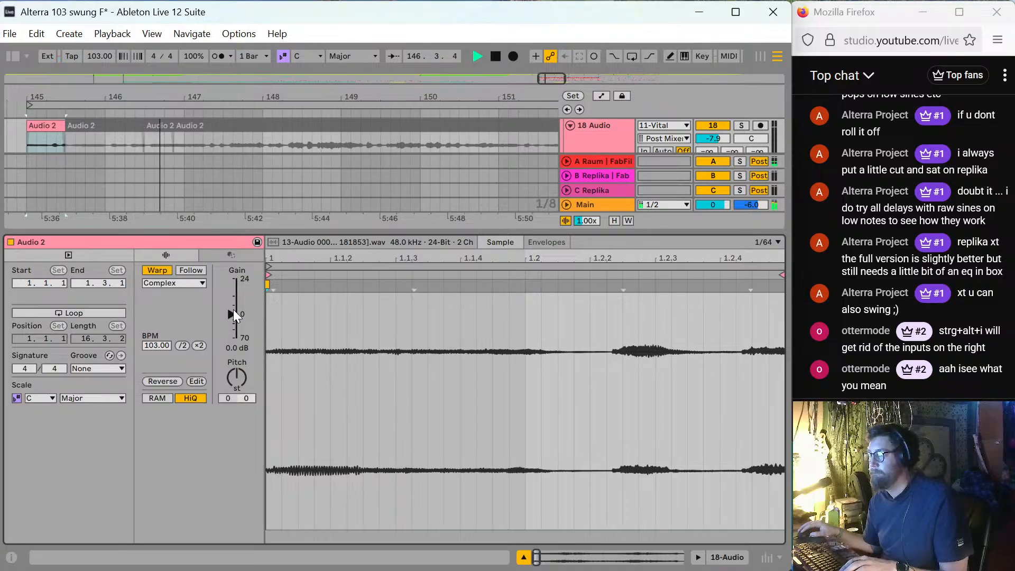
{"action": "left_click_drag", "start_coordinate": [233, 312], "coordinate": [234, 301]}
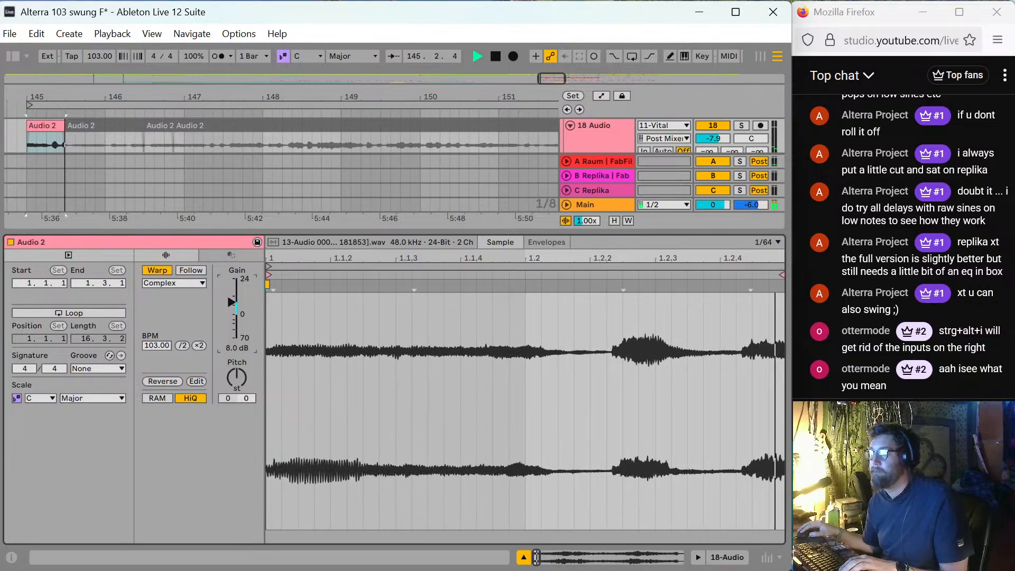
{"action": "key", "text": "ctrl+alt+l"}
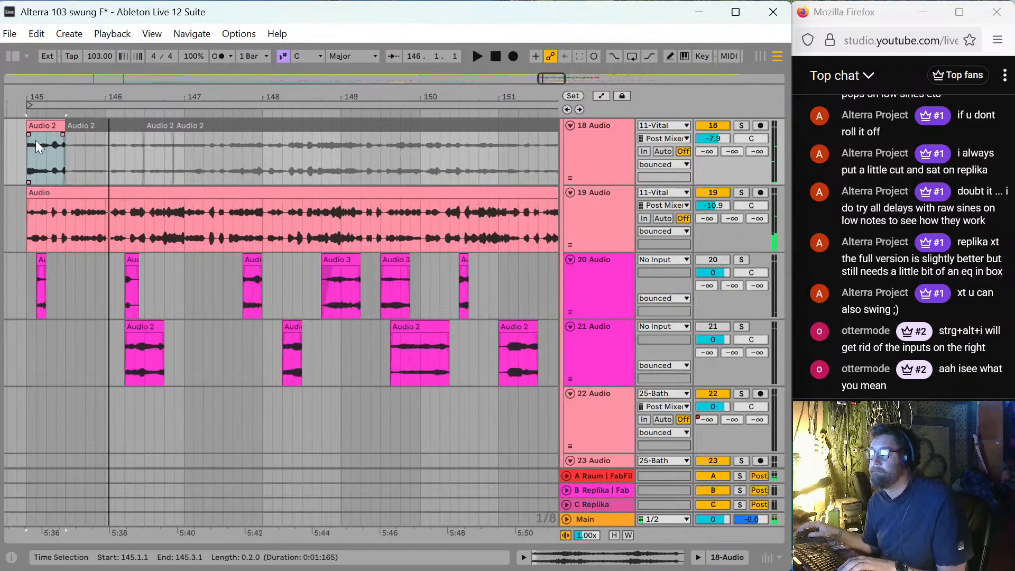
Trim the start of the first Audio 2 piece on track 18 to 145.2.1 and play from 145.1.1.
{"action": "left_click_drag", "start_coordinate": [29, 123], "coordinate": [47, 124]}
{"action": "left_click", "coordinate": [24, 141]}
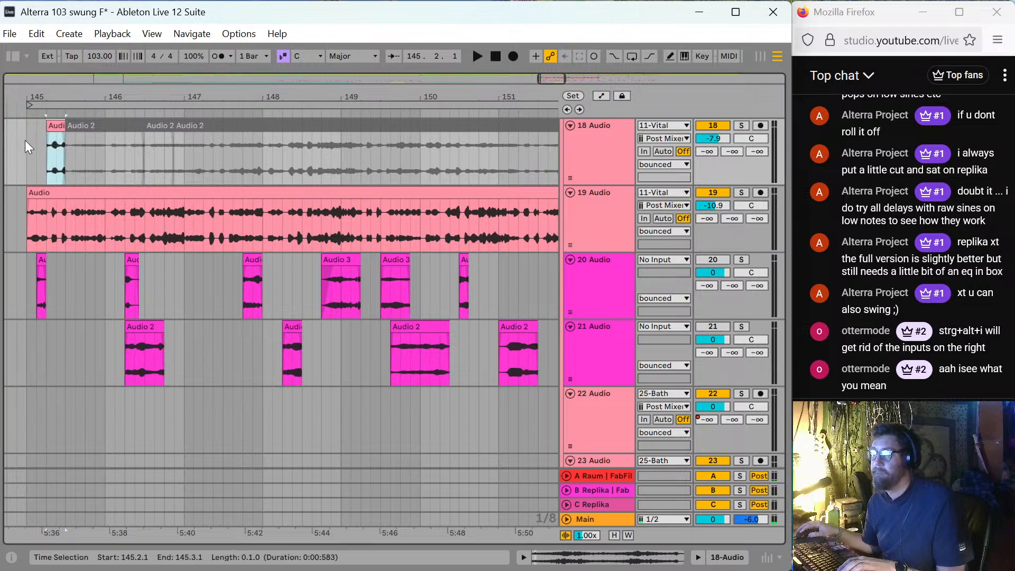
{"action": "key", "text": "space"}
{"action": "scroll", "coordinate": [15, 269], "scroll_direction": "up", "scroll_amount": 2}
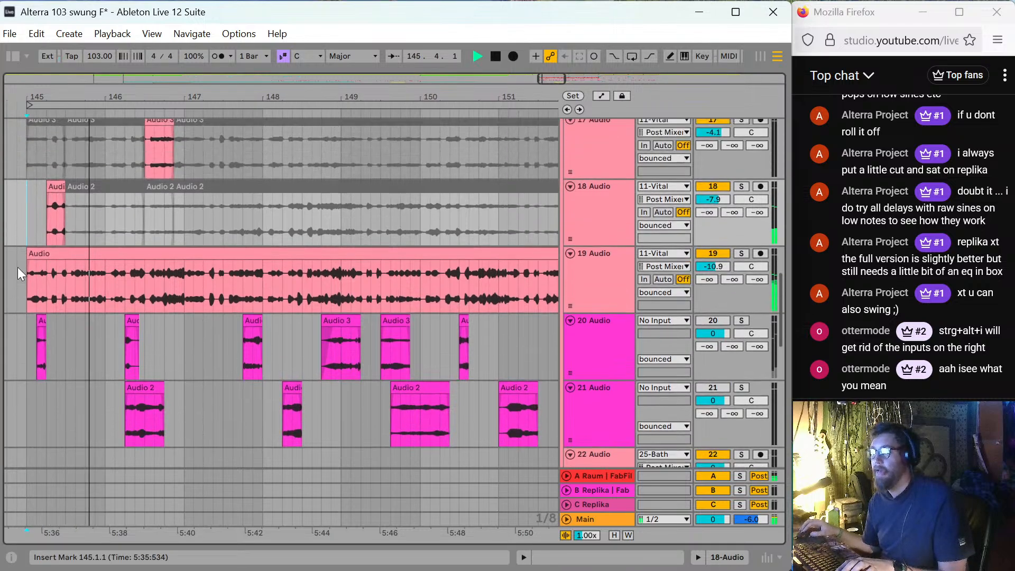
{"action": "scroll", "coordinate": [18, 266], "scroll_direction": "up", "scroll_amount": 2}
Transpose the Audio 2 piece at 145.2.1 on track 18 by -12 semitones and replay it.
{"action": "key", "text": "space"}
{"action": "double_click", "coordinate": [55, 263]}
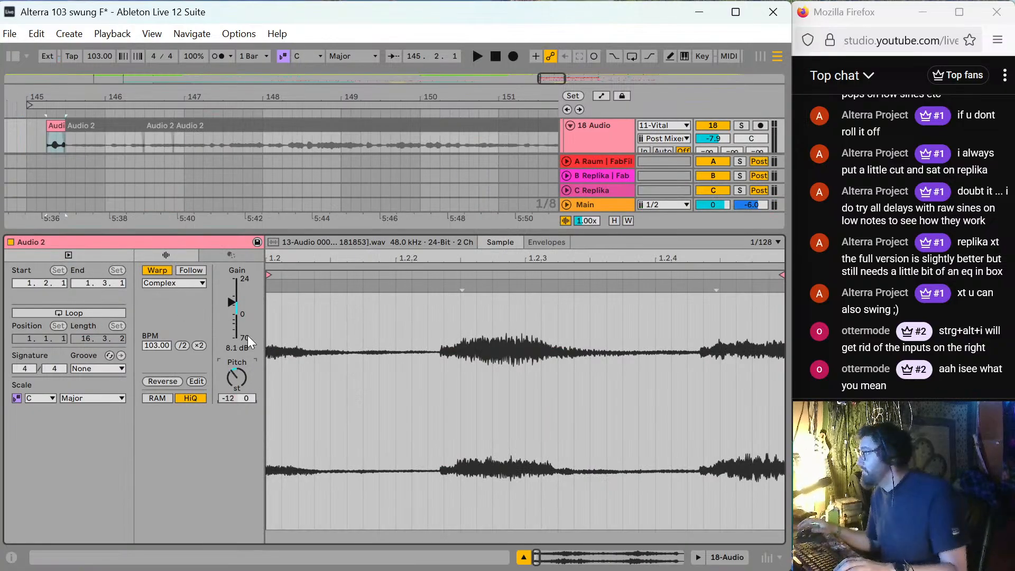
{"action": "key", "text": "space"}
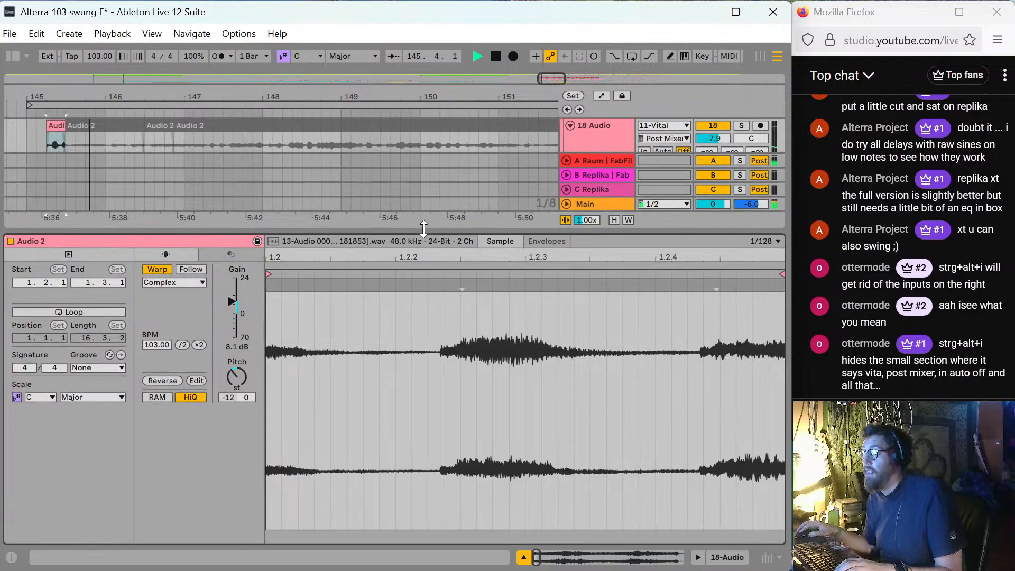
{"action": "key", "text": "ctrl+alt+l"}
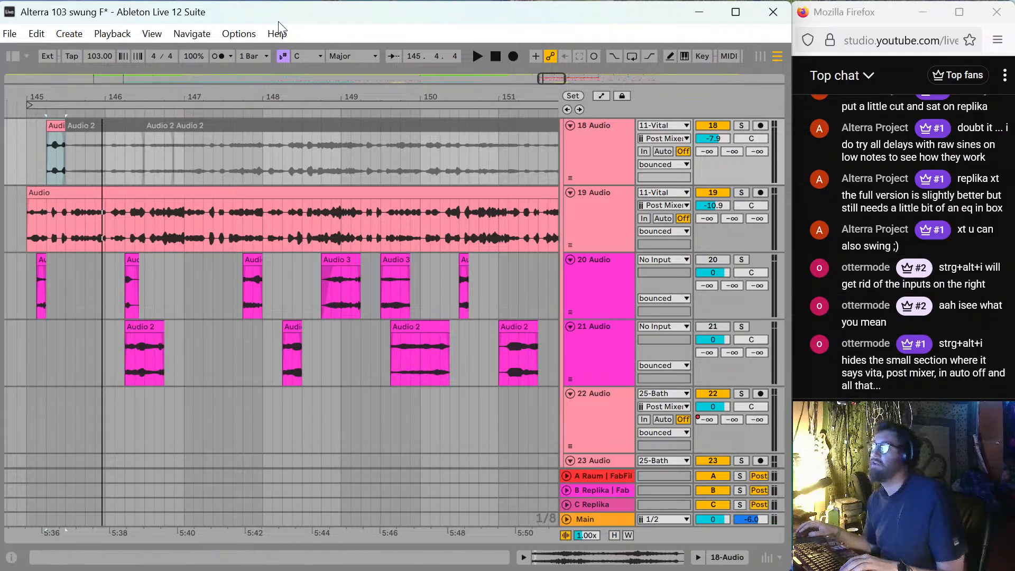
{"action": "left_click", "coordinate": [153, 35]}
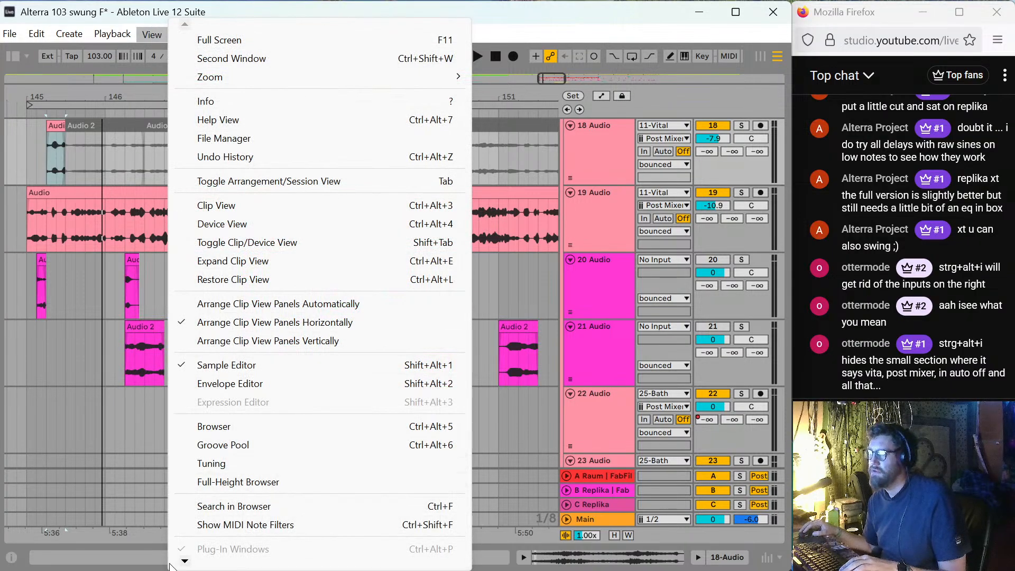
{"action": "mouse_move", "coordinate": [183, 562]}
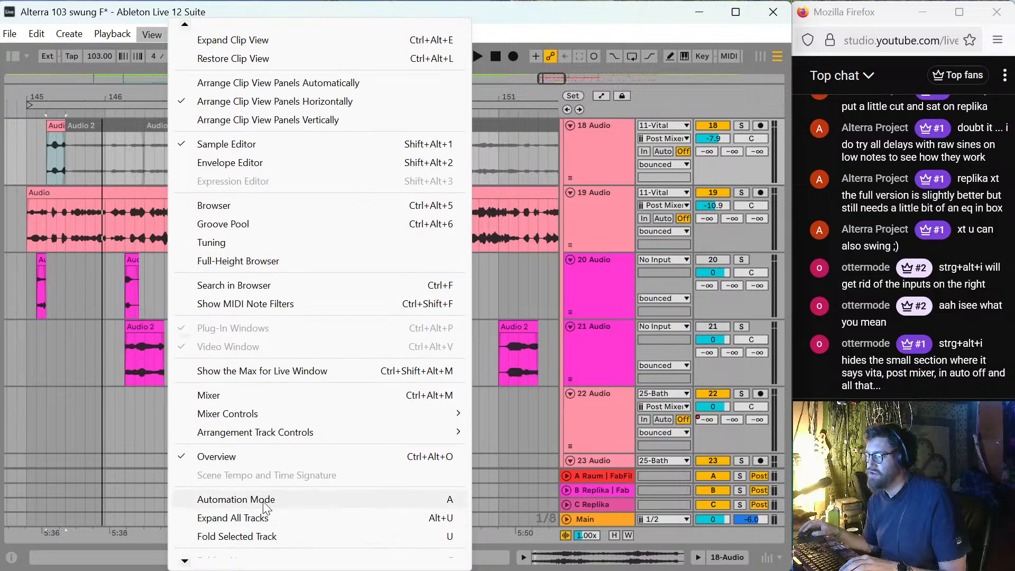
{"action": "mouse_move", "coordinate": [300, 436]}
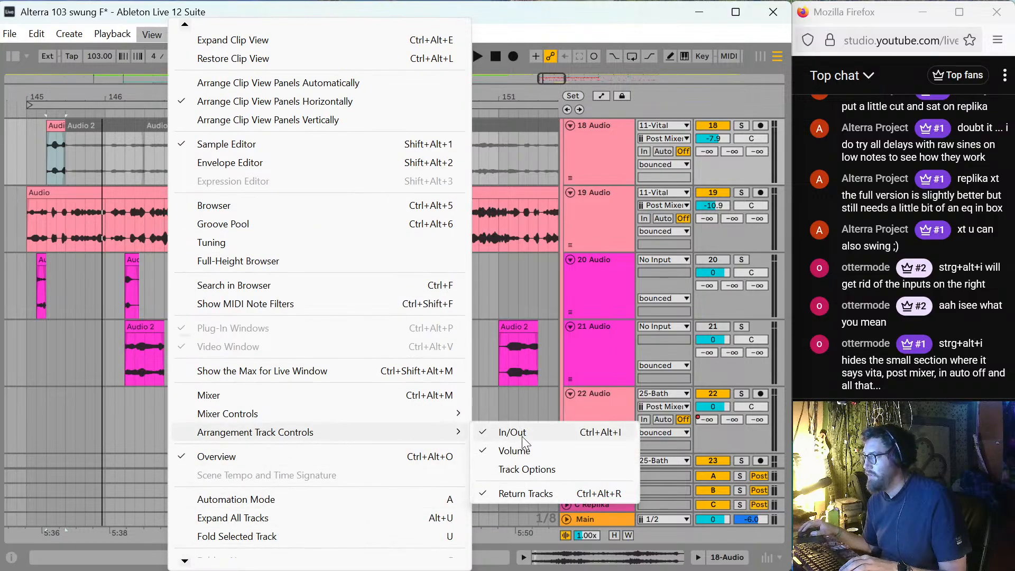
{"action": "left_click", "coordinate": [538, 472]}
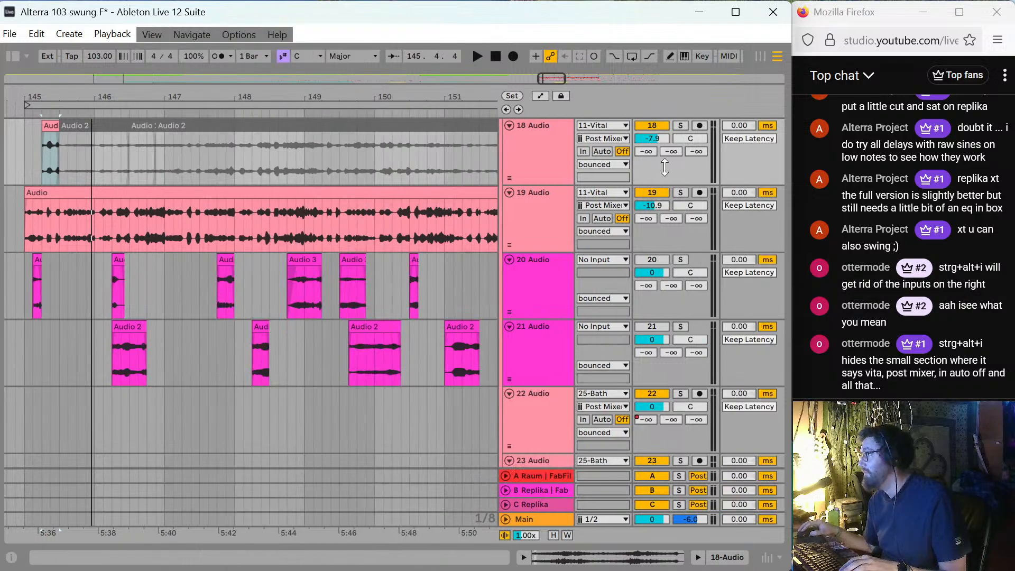
{"action": "left_click", "coordinate": [162, 35]}
{"action": "mouse_move", "coordinate": [345, 566]}
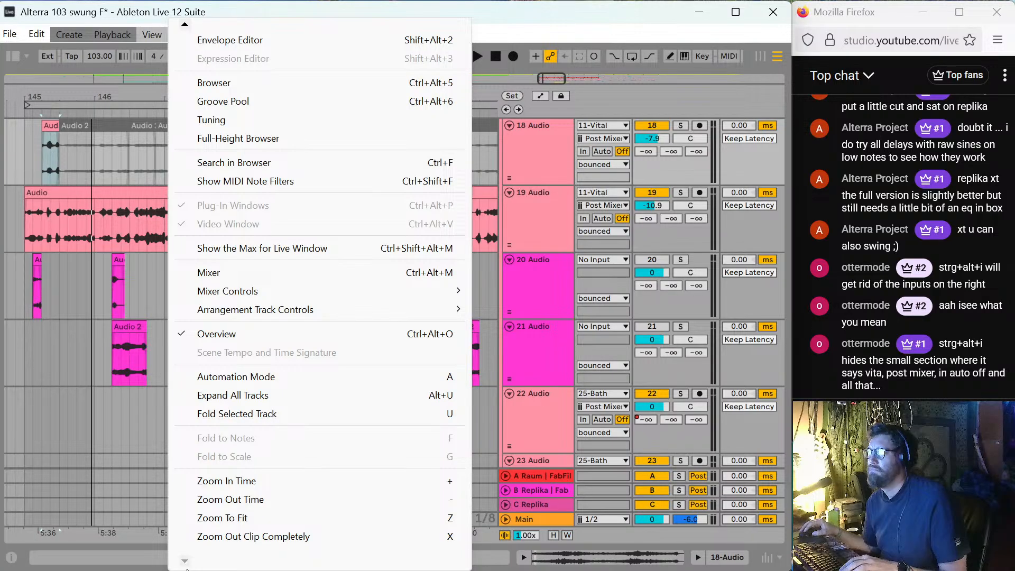
{"action": "mouse_move", "coordinate": [283, 312]}
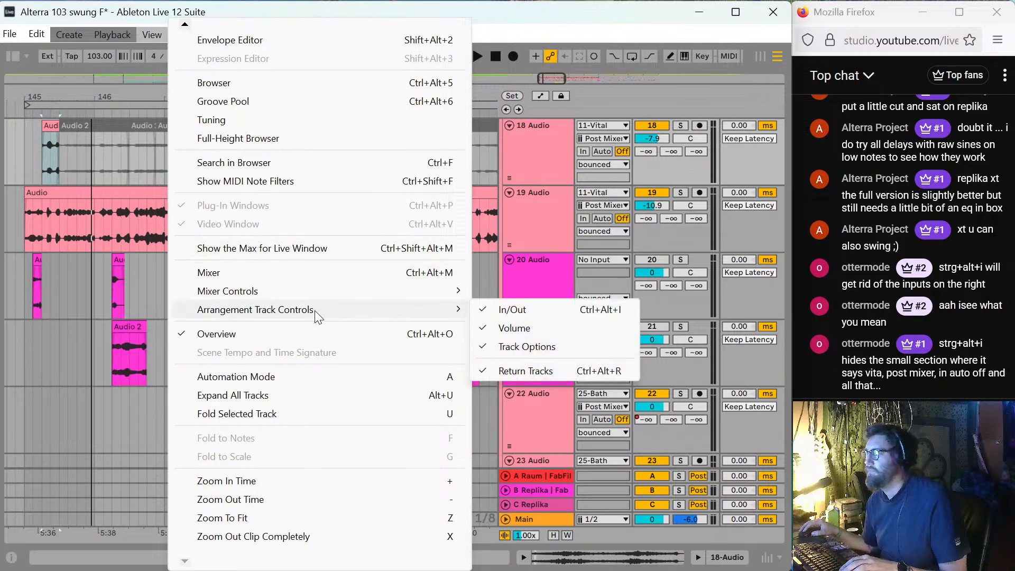
{"action": "left_click", "coordinate": [522, 348]}
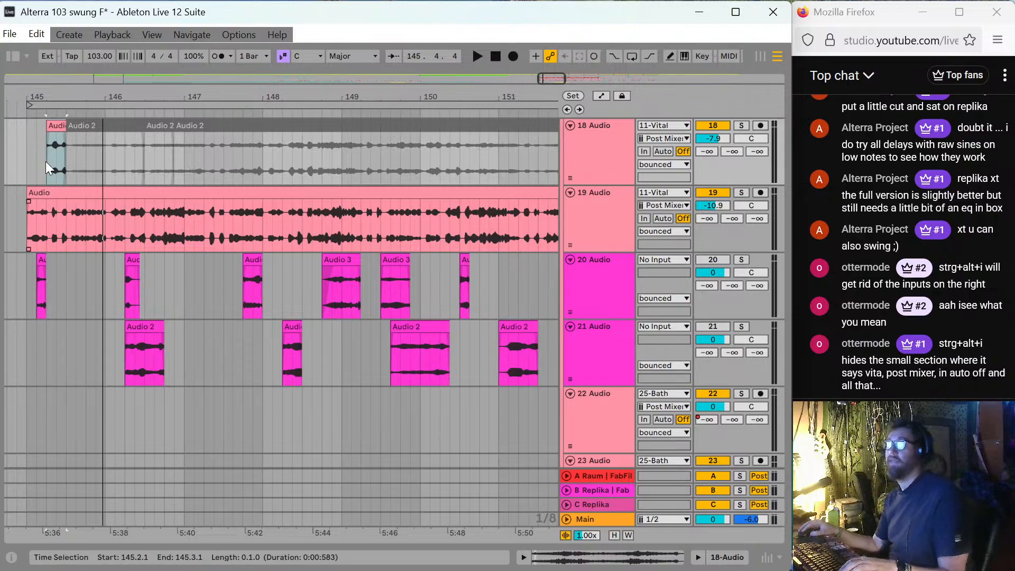
Extend the start of the first Audio 2 piece on track 18 back to 145.1.1, set its gain to about 13.4 dB and replay it.
{"action": "left_click_drag", "start_coordinate": [53, 130], "coordinate": [46, 130]}
{"action": "double_click", "coordinate": [46, 130]}
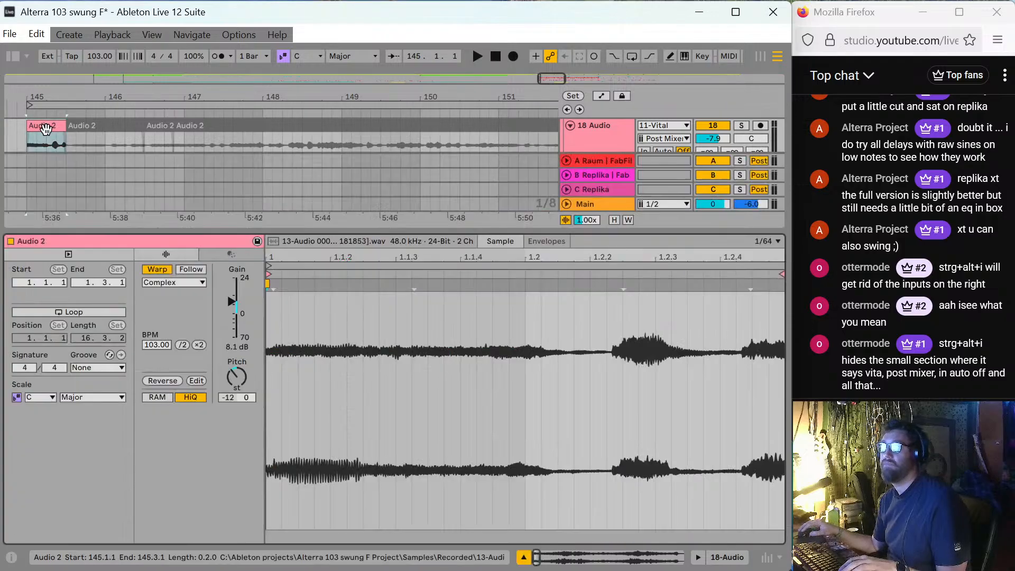
{"action": "left_click_drag", "start_coordinate": [228, 302], "coordinate": [233, 293]}
{"action": "key", "text": "space"}
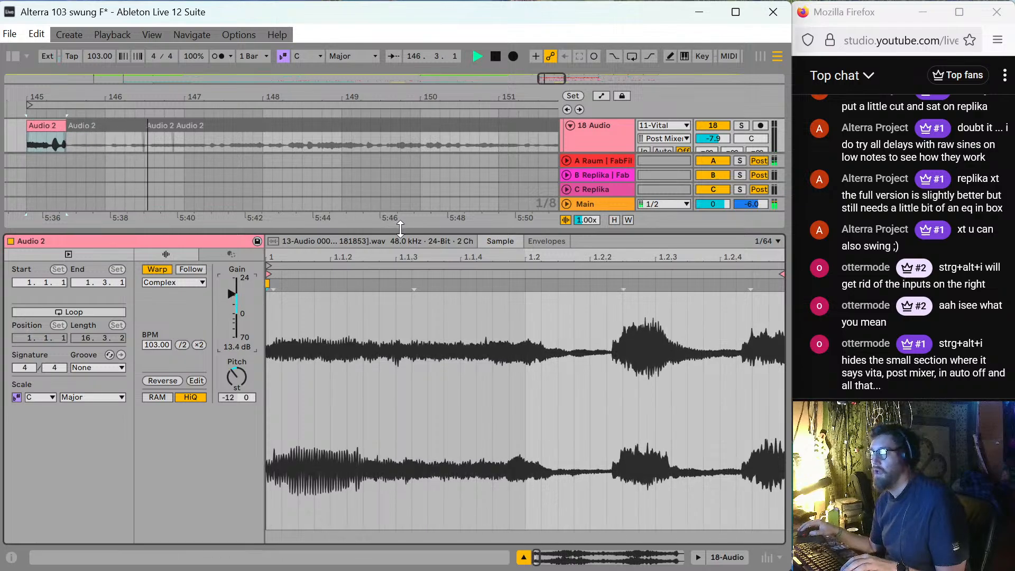
{"action": "double_click", "coordinate": [400, 228]}
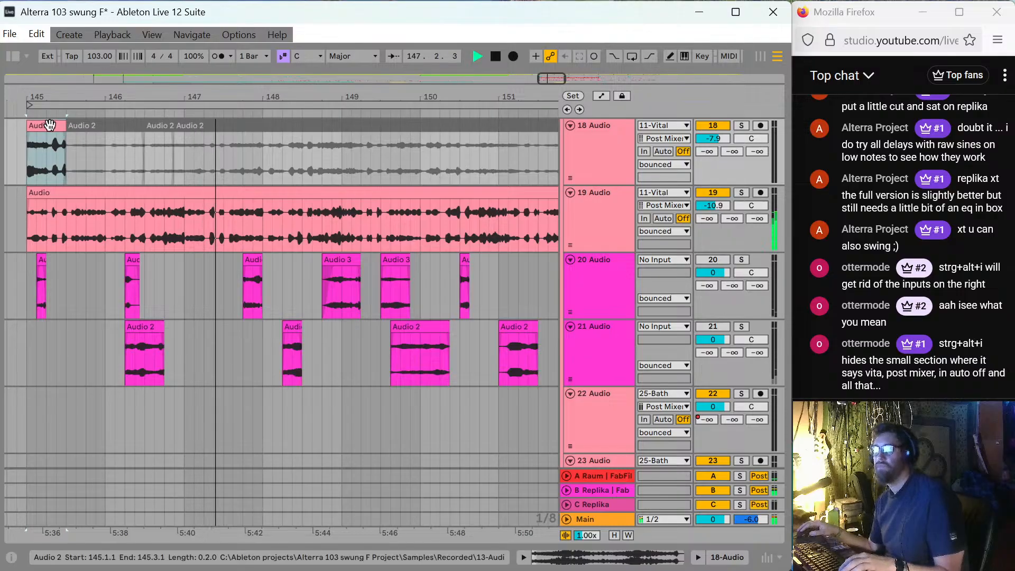
Stop playback and delete the Audio 2 piece spanning 145.1.1 to 145.3.1 on track 18.
{"action": "key", "text": "space"}
{"action": "left_click", "coordinate": [50, 125]}
{"action": "key", "text": "minus"}
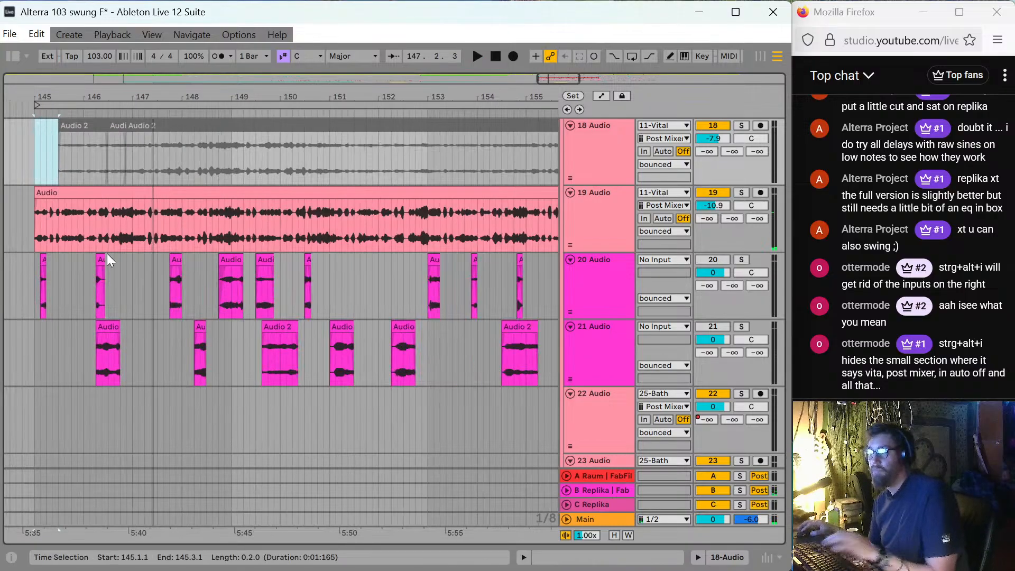
Place the insert marker at 145.1.1 on track 22 and show the samples folder in the browser.
{"action": "scroll", "coordinate": [73, 365], "scroll_direction": "down", "scroll_amount": 1}
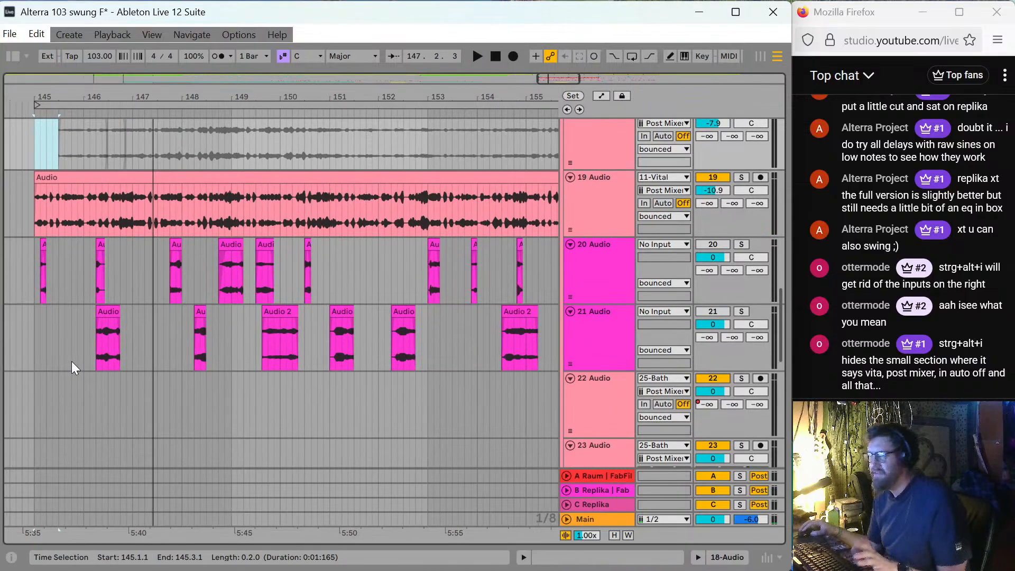
{"action": "left_click", "coordinate": [36, 394]}
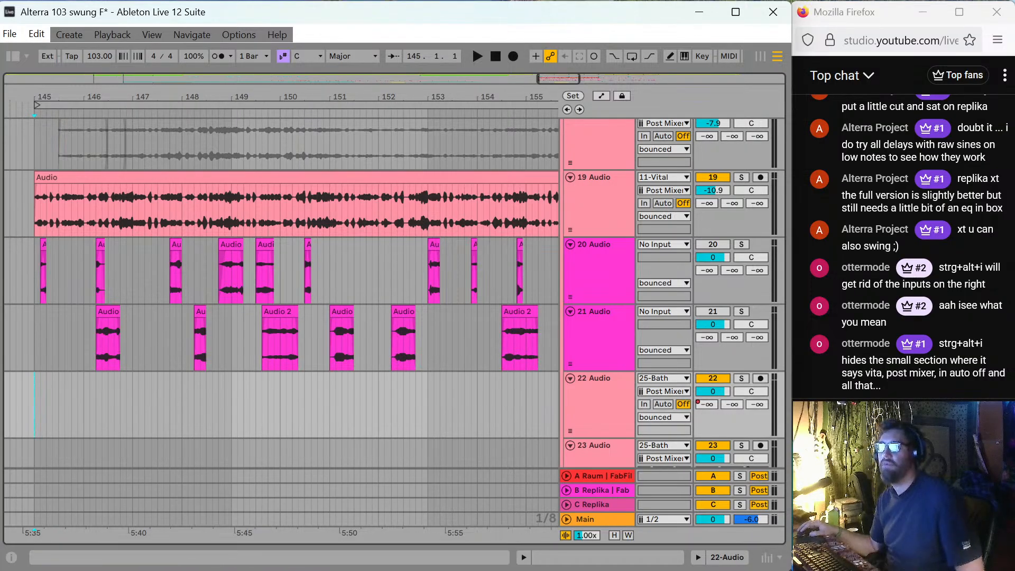
{"action": "left_click", "coordinate": [11, 54]}
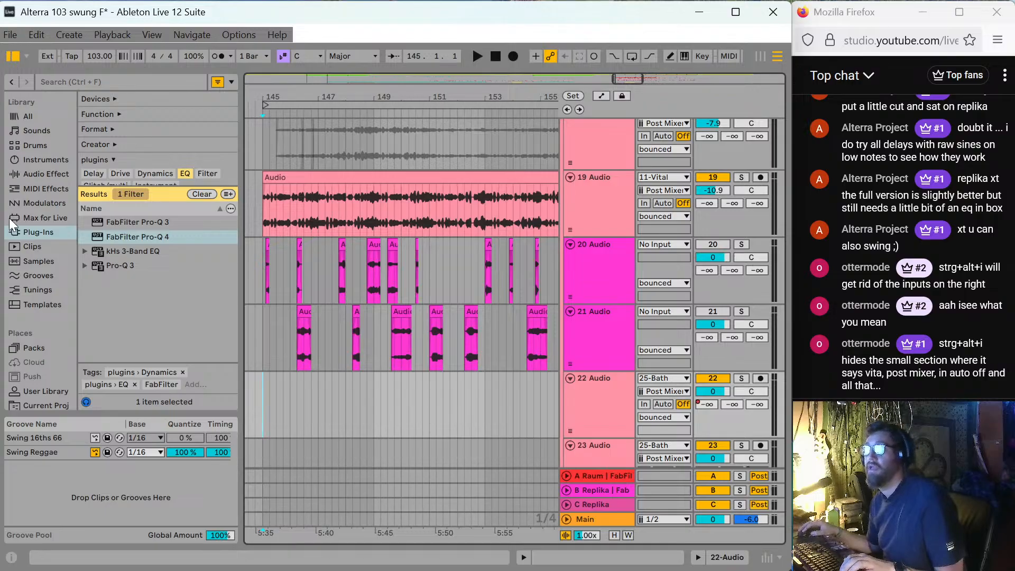
{"action": "scroll", "coordinate": [34, 357], "scroll_direction": "down", "scroll_amount": 5}
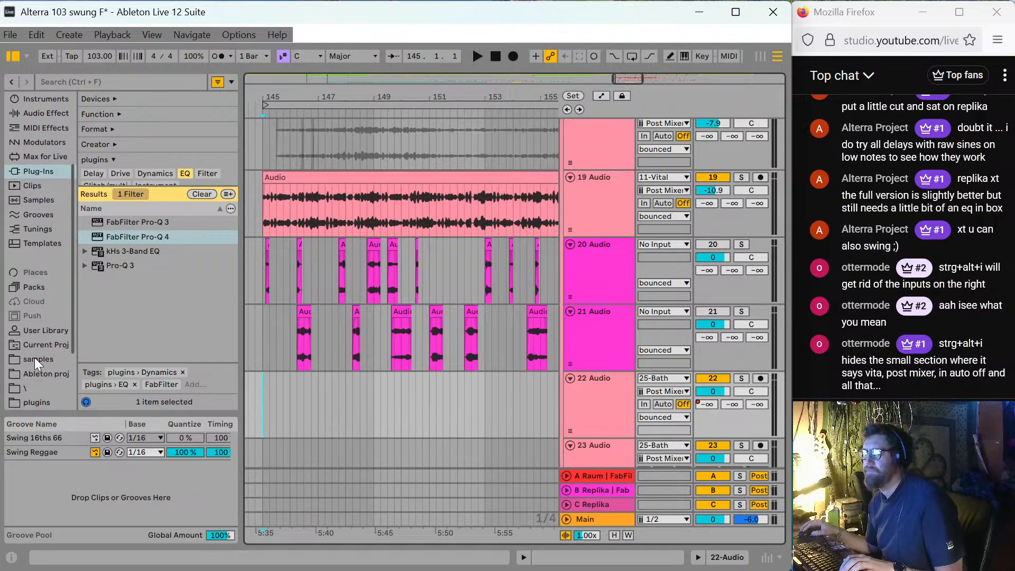
{"action": "left_click", "coordinate": [50, 388]}
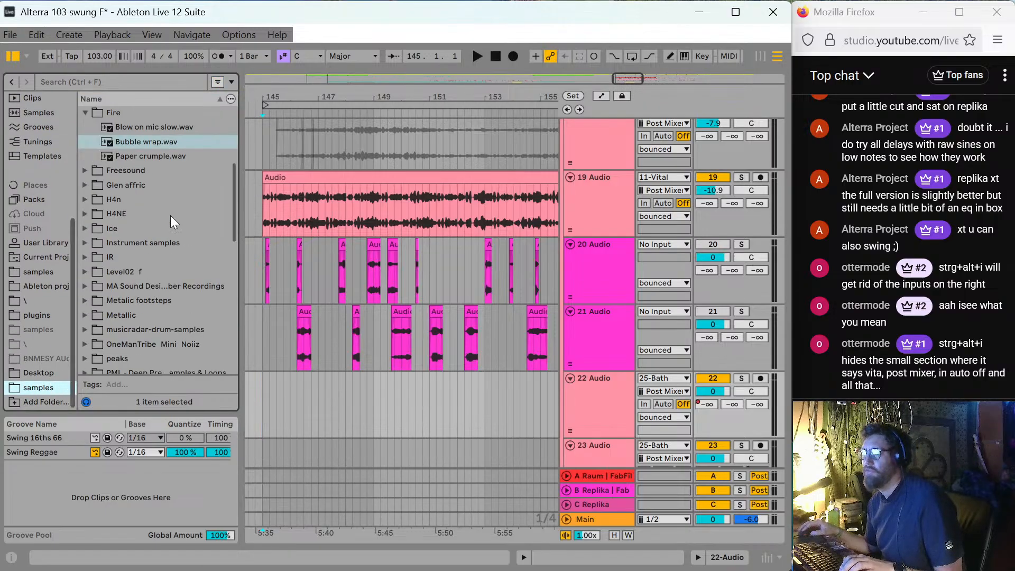
Expand the Synth Hits folder within Psydub Master's Hits in the sample library.
{"action": "scroll", "coordinate": [137, 222], "scroll_direction": "down", "scroll_amount": 6}
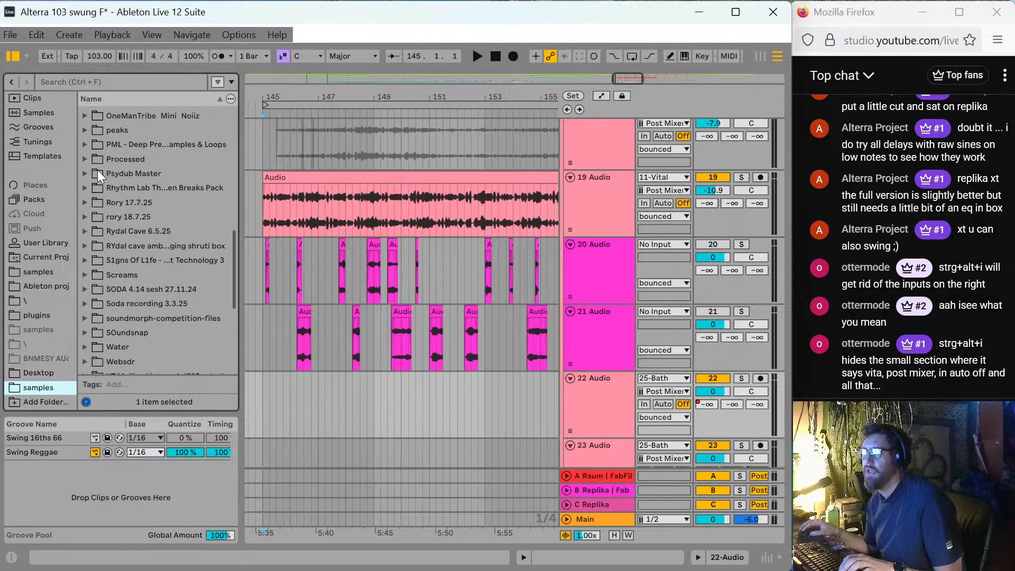
{"action": "left_click", "coordinate": [94, 172]}
{"action": "left_click", "coordinate": [85, 175]}
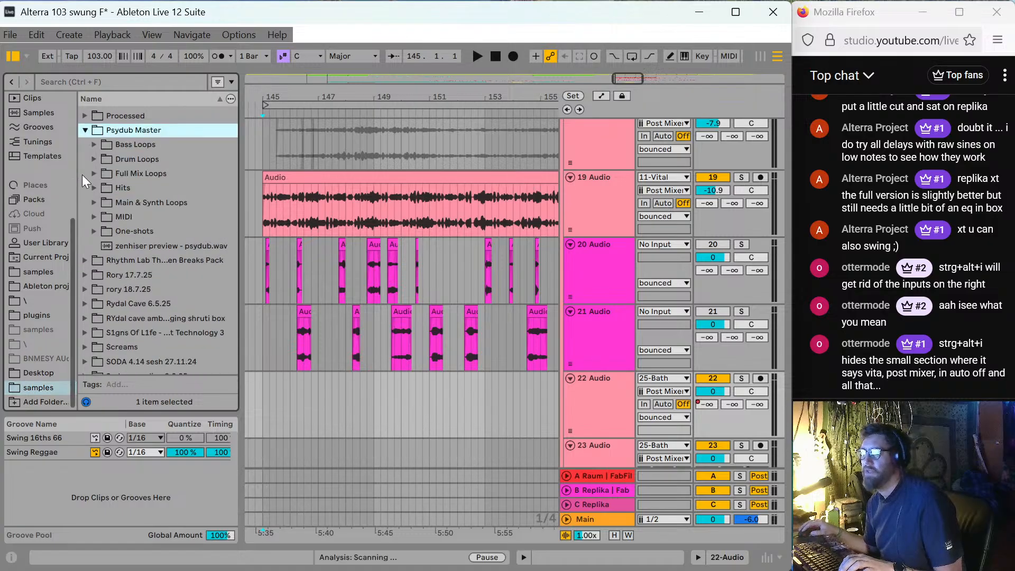
{"action": "left_click", "coordinate": [93, 188]}
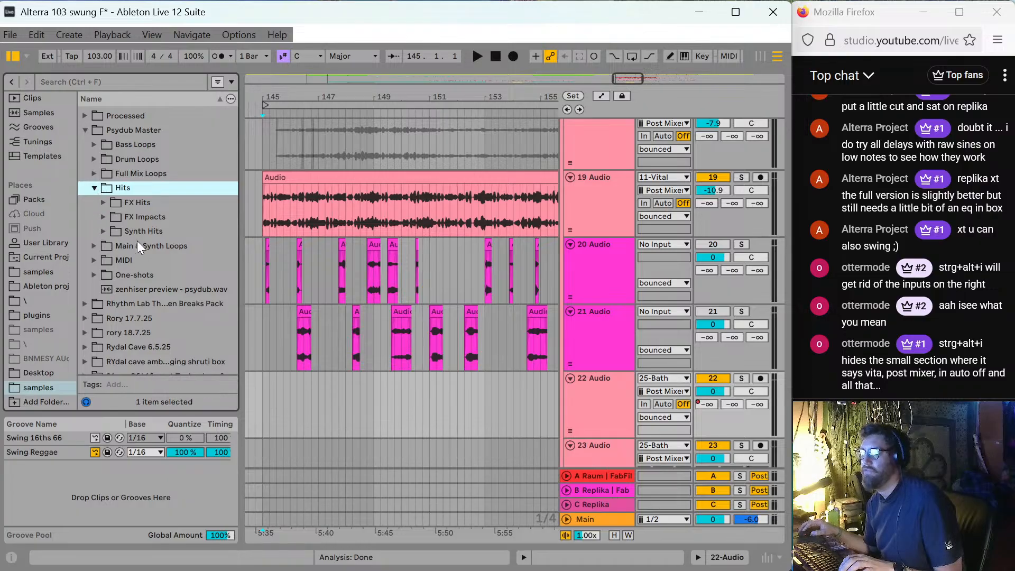
{"action": "left_click", "coordinate": [118, 232]}
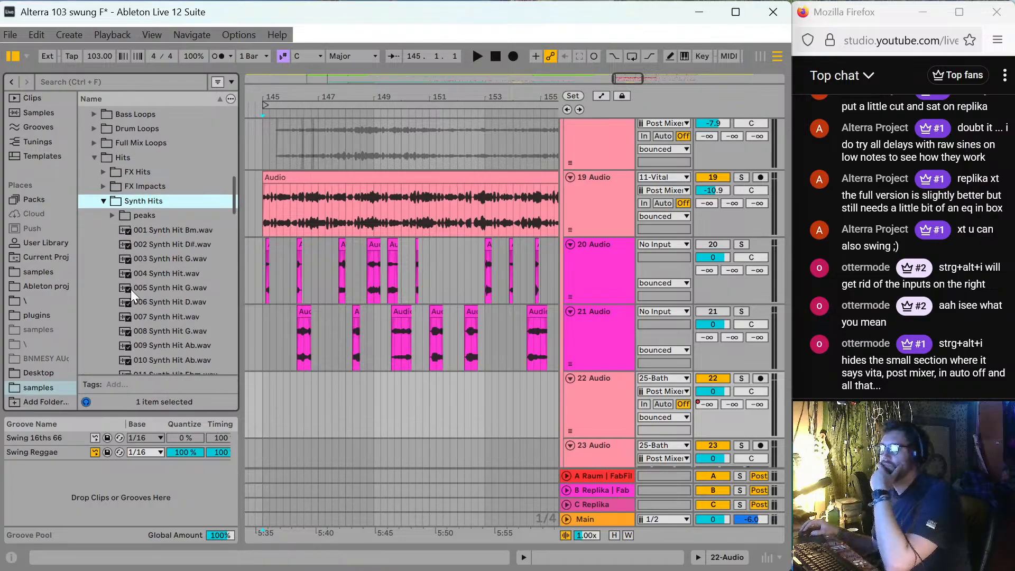
Audition 019 Synth Hit Eb, 024 Synth Hit F, 026 Synth Hit F and 028 Synth Hit F.
{"action": "scroll", "coordinate": [131, 289], "scroll_direction": "down", "scroll_amount": 5}
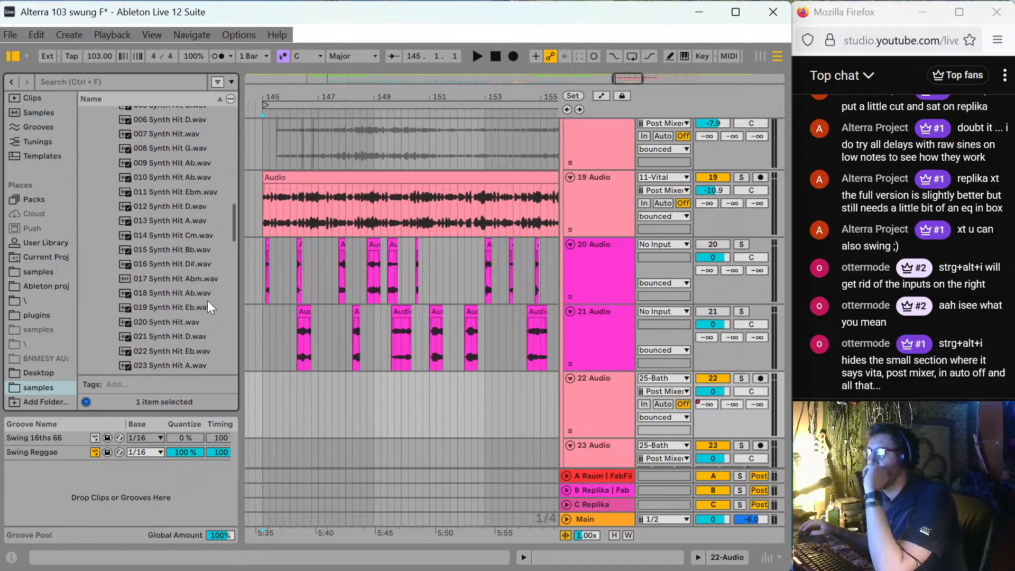
{"action": "left_click", "coordinate": [203, 305]}
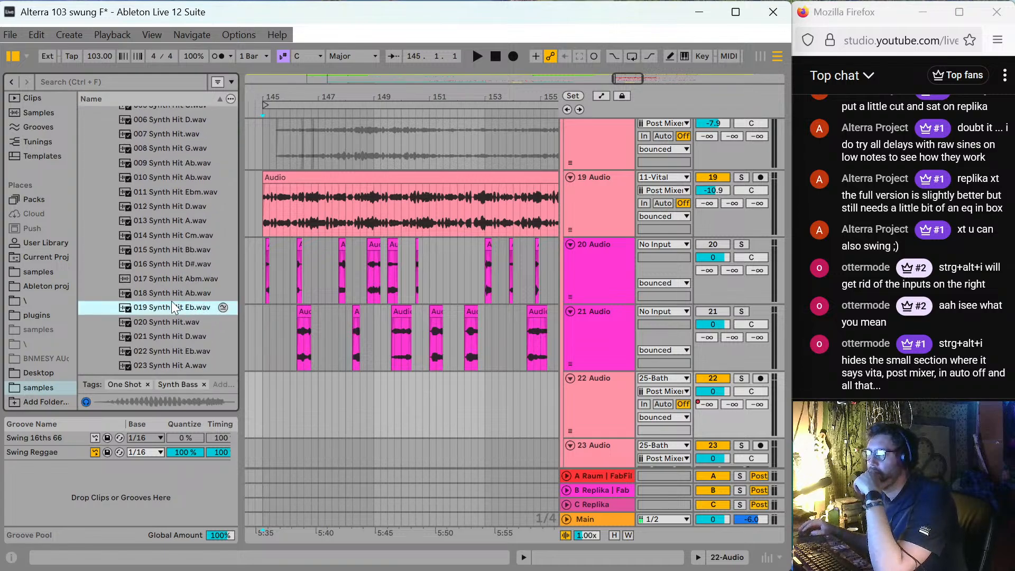
{"action": "scroll", "coordinate": [170, 302], "scroll_direction": "down", "scroll_amount": 2}
{"action": "left_click", "coordinate": [192, 315]}
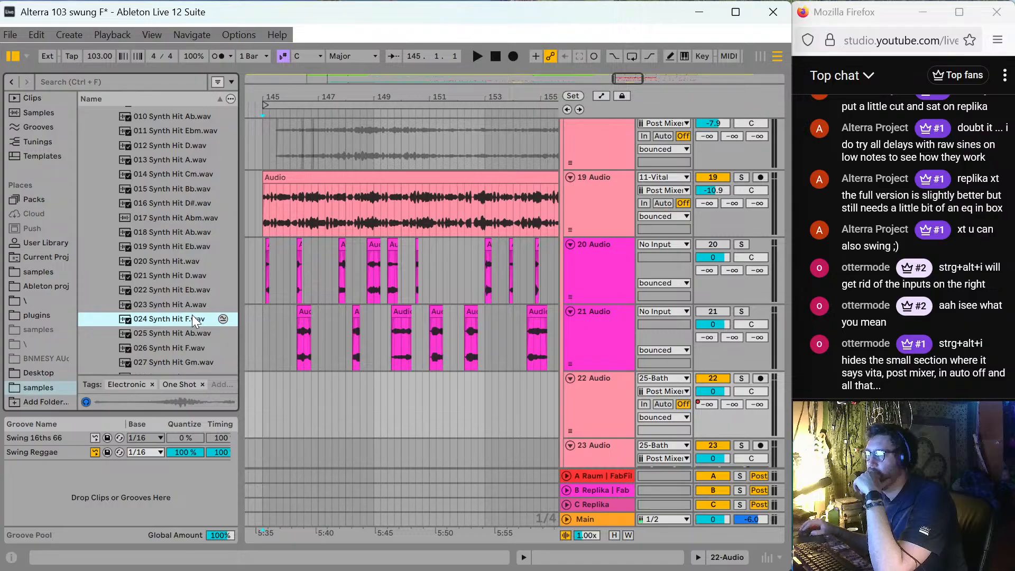
{"action": "scroll", "coordinate": [194, 330], "scroll_direction": "down", "scroll_amount": 1}
{"action": "left_click", "coordinate": [194, 316]}
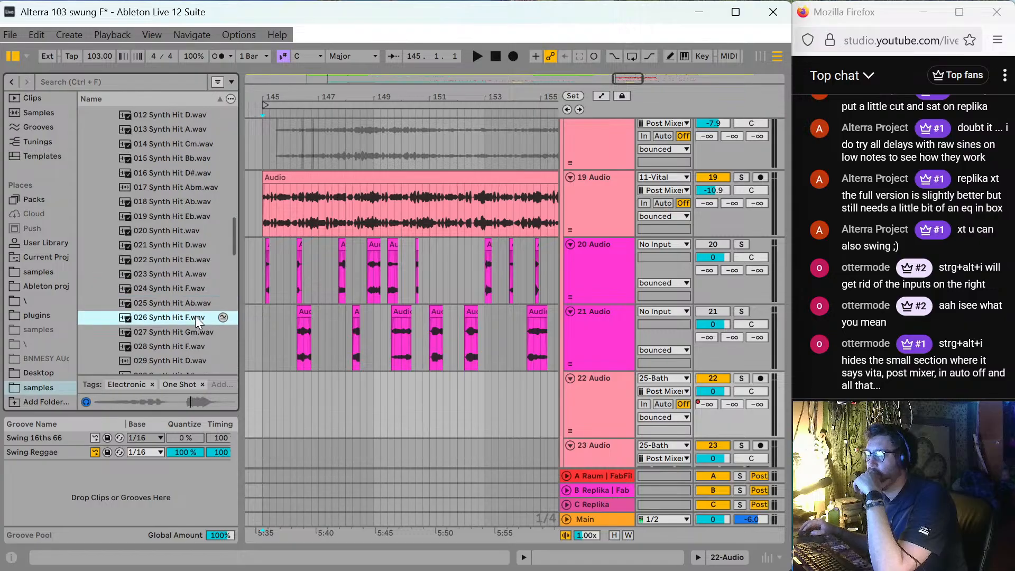
{"action": "left_click", "coordinate": [195, 341]}
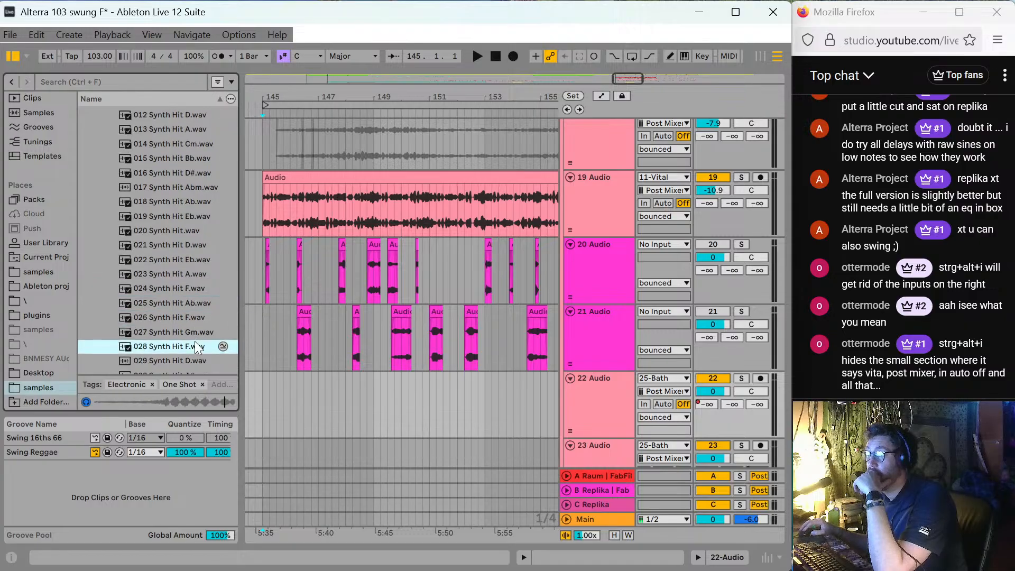
Audition 032 Synth Hit F and 040 Synth 2 F further along the Synth Hits folder.
{"action": "scroll", "coordinate": [195, 341], "scroll_direction": "down", "scroll_amount": 1}
{"action": "scroll", "coordinate": [196, 346], "scroll_direction": "down", "scroll_amount": 1}
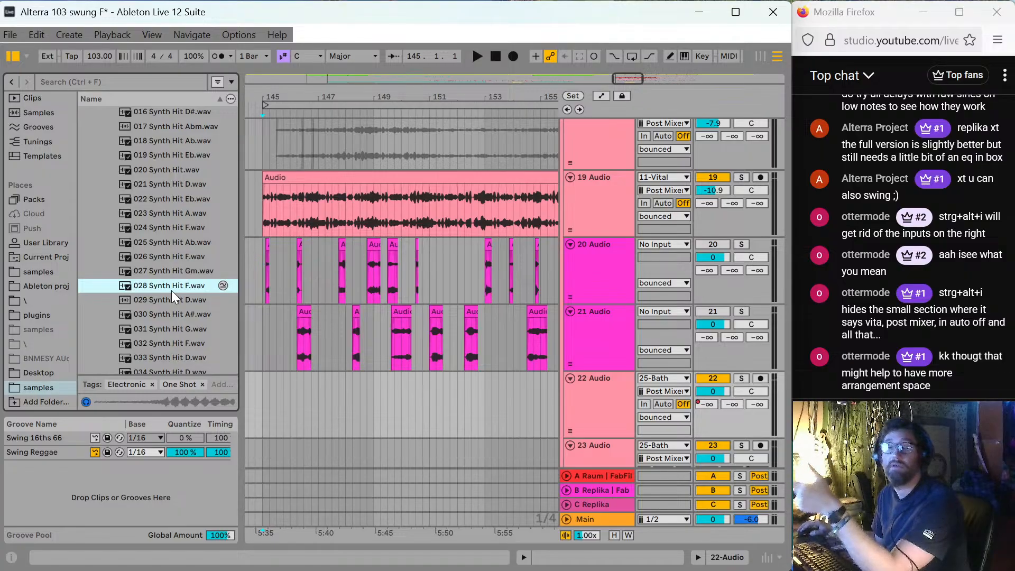
{"action": "scroll", "coordinate": [204, 298], "scroll_direction": "down", "scroll_amount": 2}
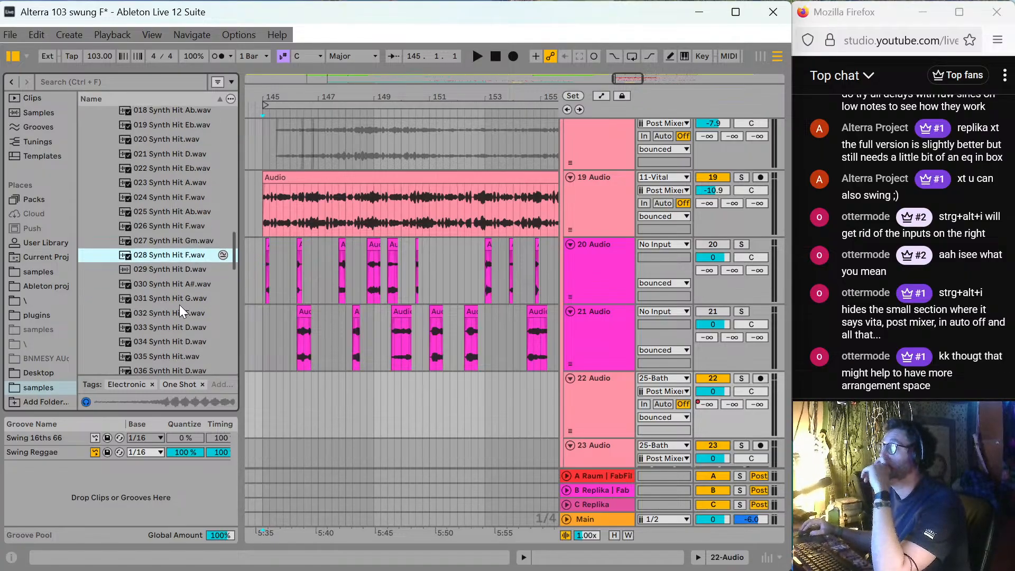
{"action": "left_click", "coordinate": [193, 313]}
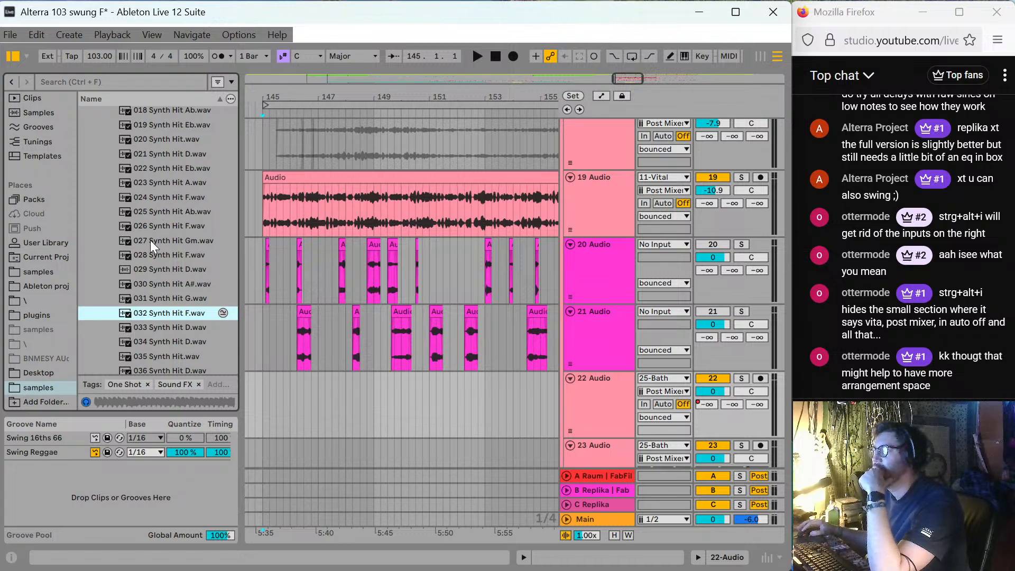
{"action": "scroll", "coordinate": [158, 285], "scroll_direction": "down", "scroll_amount": 2}
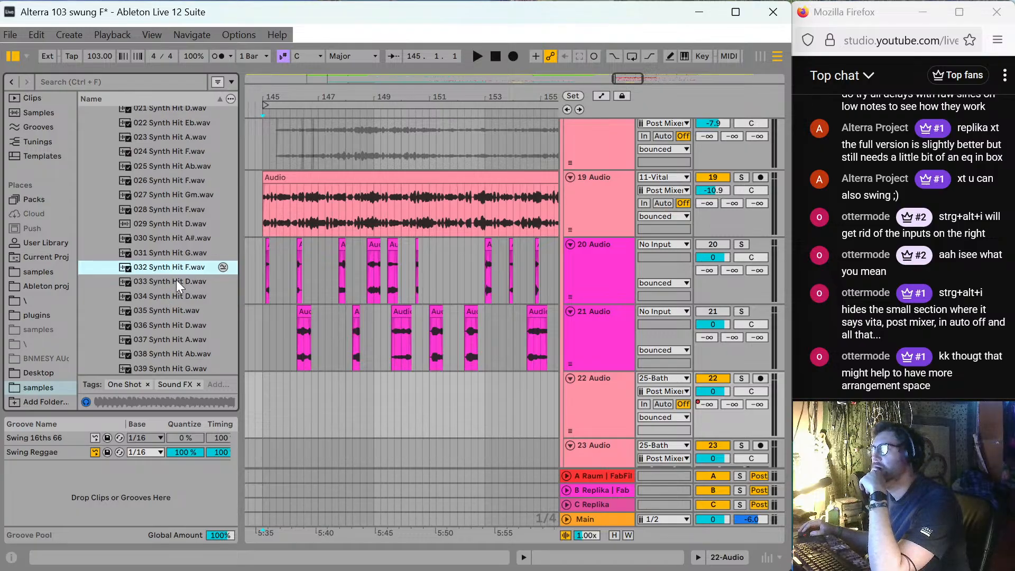
{"action": "scroll", "coordinate": [171, 315], "scroll_direction": "down", "scroll_amount": 3}
{"action": "left_click", "coordinate": [176, 323]}
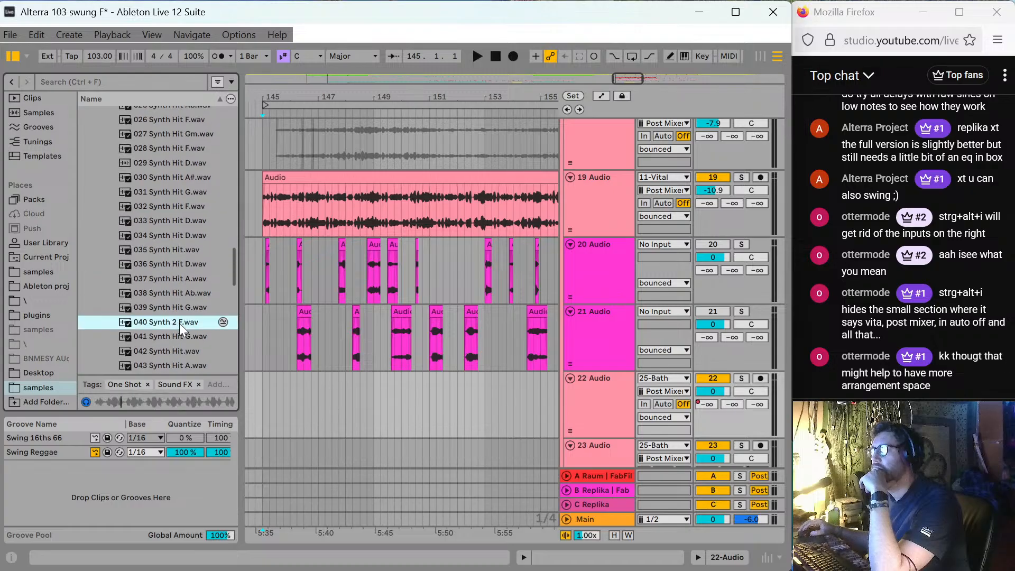
Audition 043 Synth Hit A, 044 Synth Hit F and 047 Synth Hit F, then compare 043 and 044 once more.
{"action": "scroll", "coordinate": [179, 323], "scroll_direction": "down", "scroll_amount": 2}
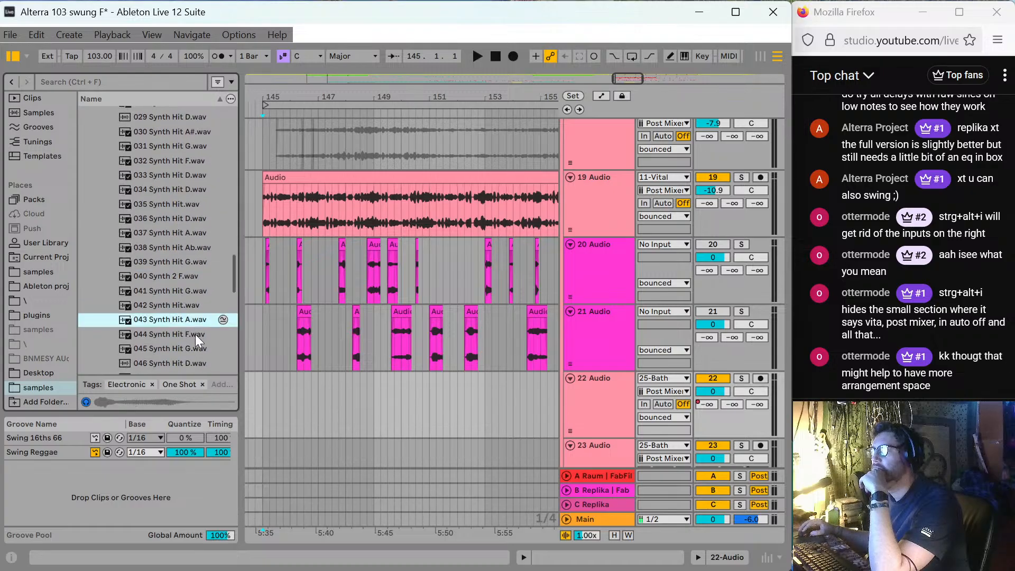
{"action": "left_click", "coordinate": [195, 335]}
{"action": "scroll", "coordinate": [192, 336], "scroll_direction": "down", "scroll_amount": 2}
{"action": "left_click", "coordinate": [190, 331]}
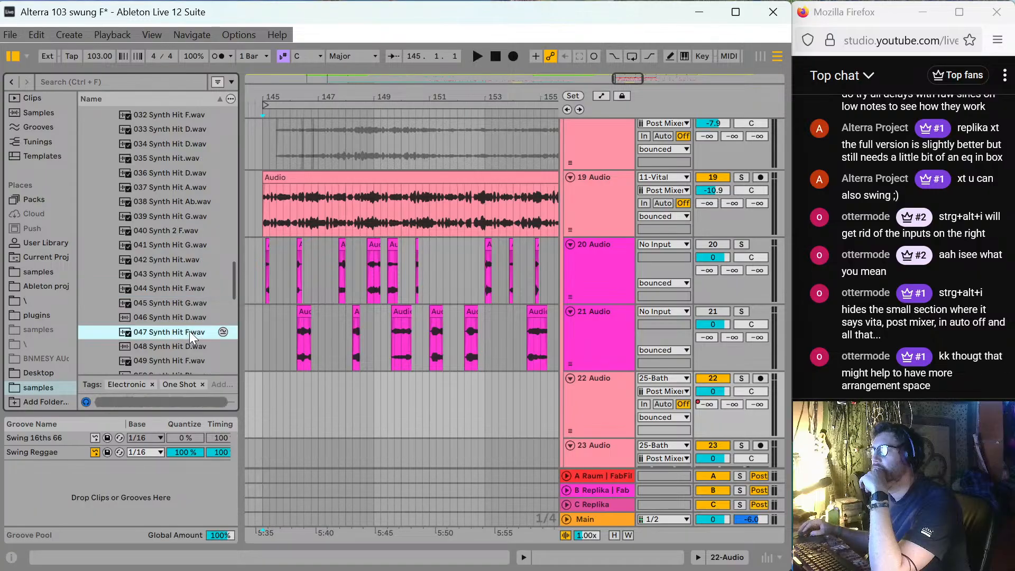
{"action": "left_click", "coordinate": [203, 280]}
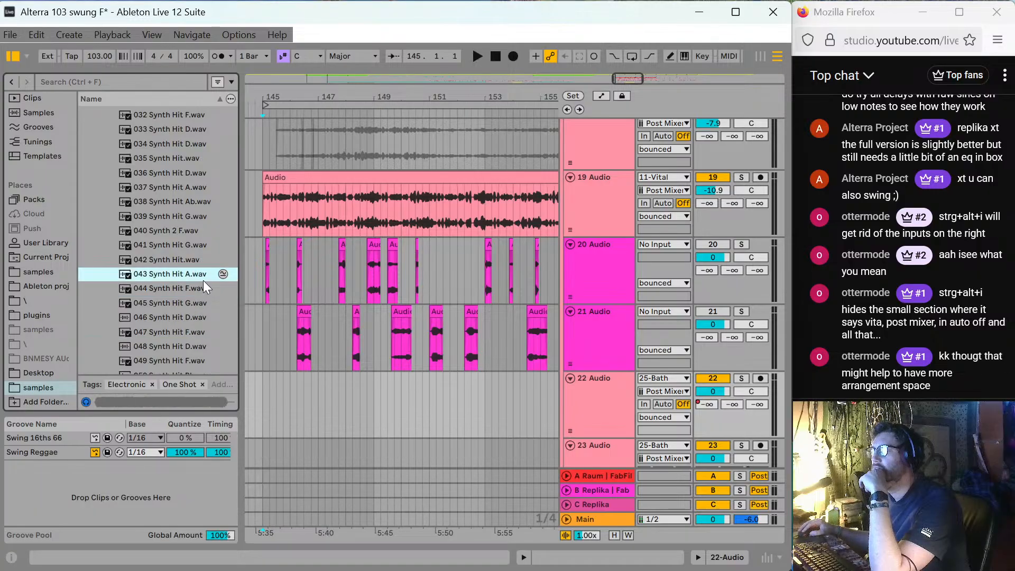
{"action": "left_click", "coordinate": [194, 294]}
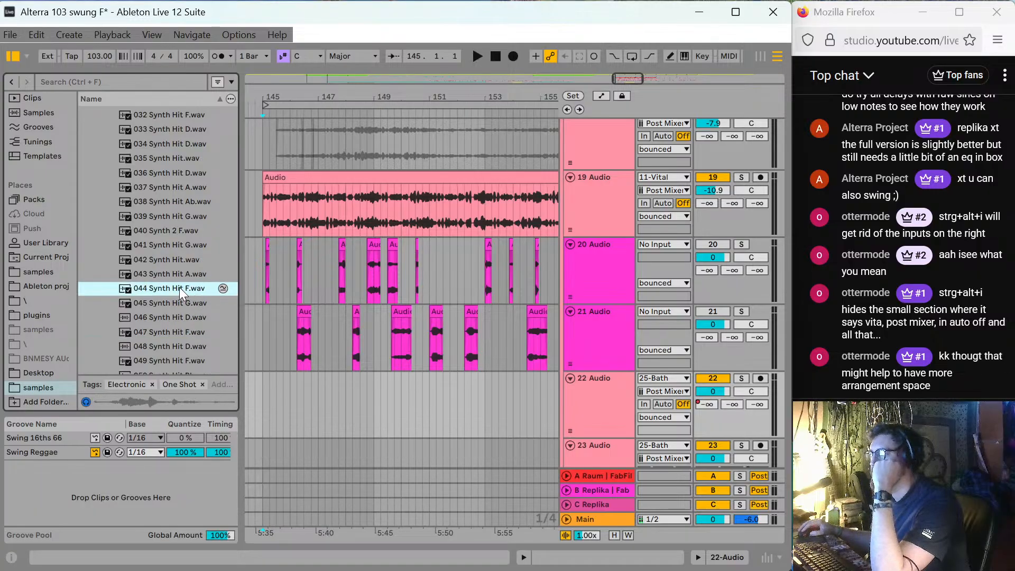
Place 044 Synth Hit F.wav around bar 145 on track 22 and play it with the arrangement.
{"action": "left_click_drag", "start_coordinate": [180, 287], "coordinate": [314, 379]}
{"action": "key", "text": "plus"}
{"action": "key", "text": "plus"}
{"action": "key", "text": "plus"}
{"action": "key", "text": "space"}
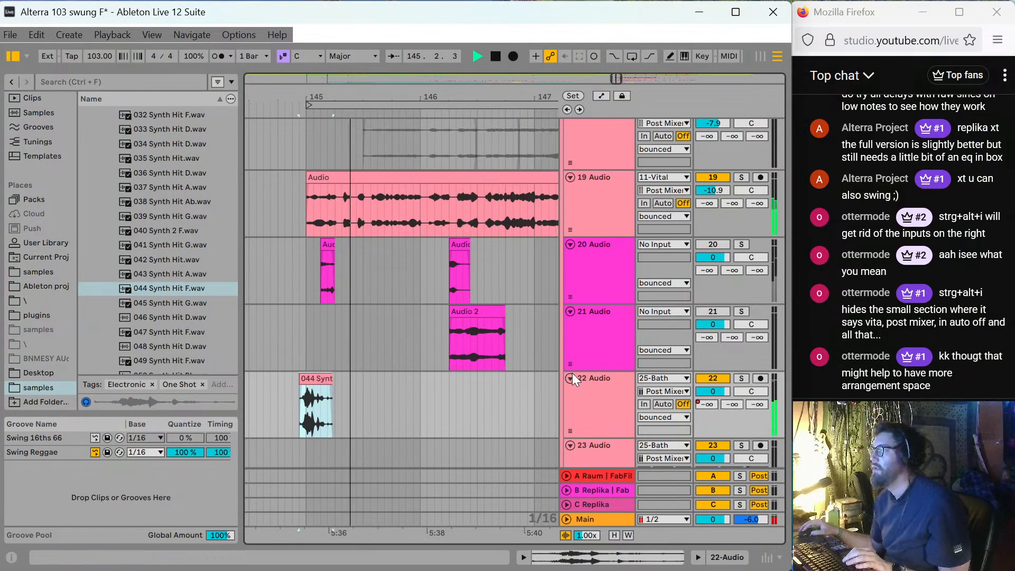
{"action": "key", "text": "space"}
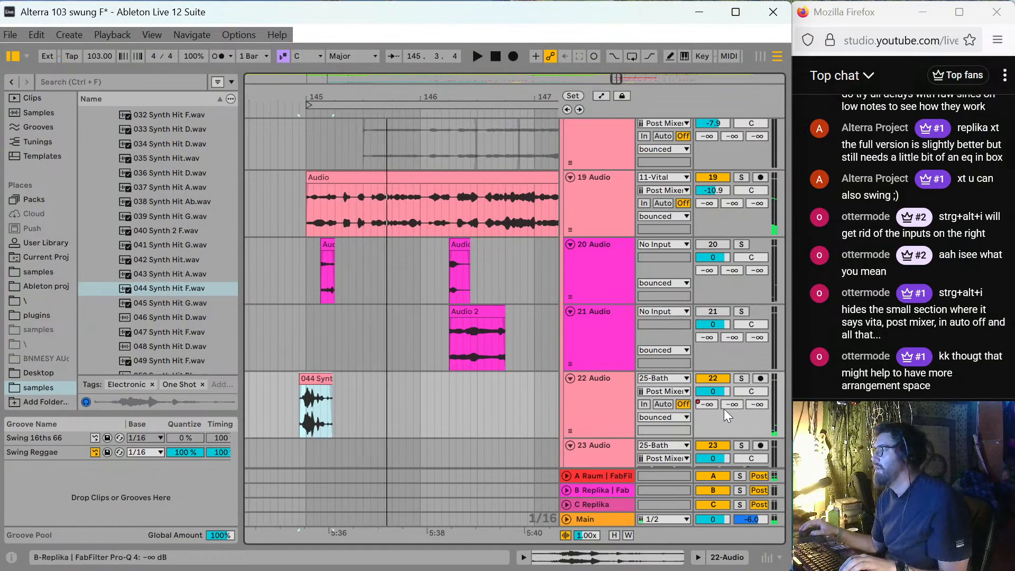
Show the automation lanes and lower the 044 Synth Hit F clip's gain to -12.6 dB.
{"action": "left_click", "coordinate": [312, 418]}
{"action": "key", "text": "a"}
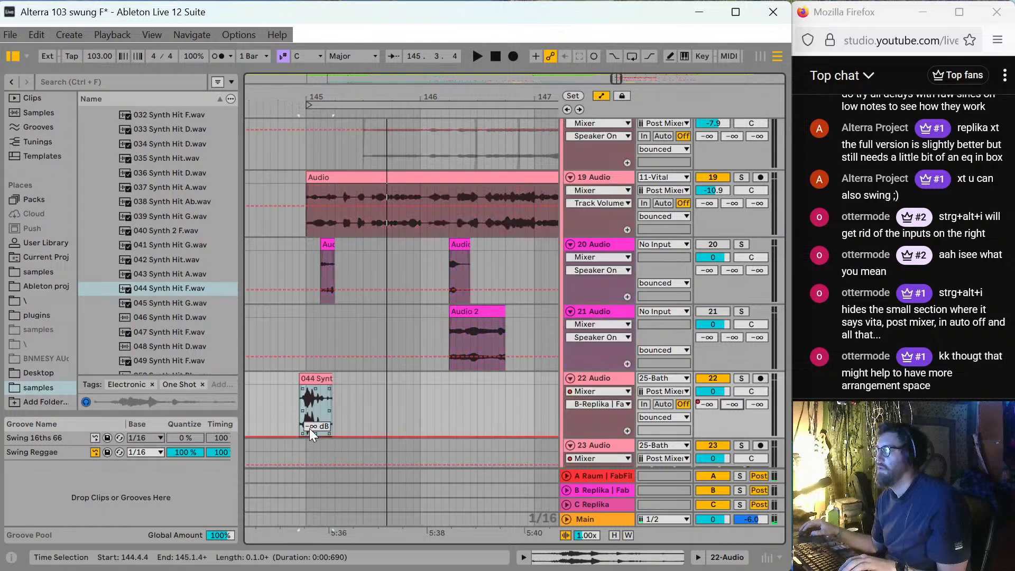
{"action": "left_click", "coordinate": [311, 420]}
{"action": "key", "text": "space"}
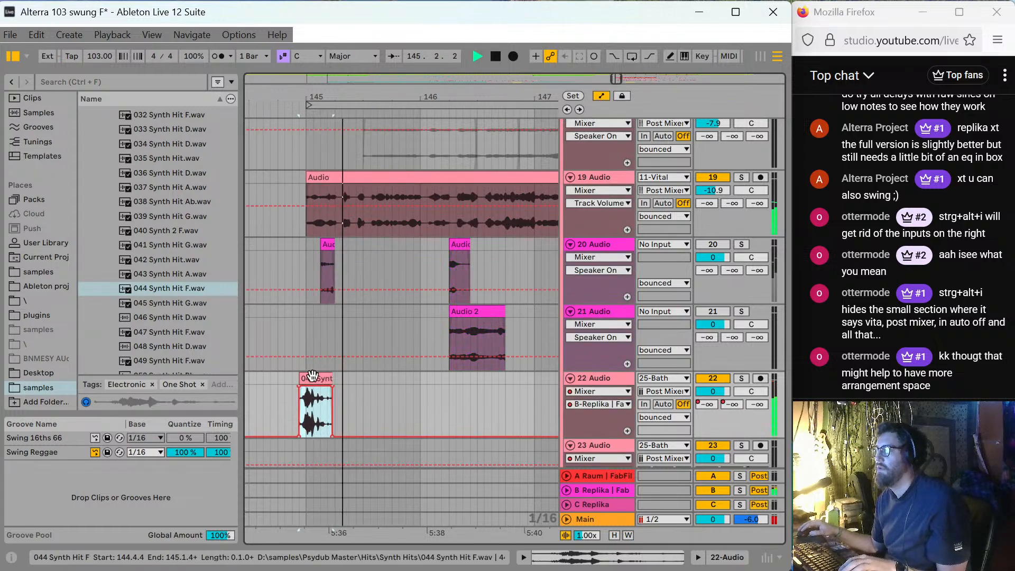
{"action": "double_click", "coordinate": [312, 413]}
{"action": "left_click_drag", "start_coordinate": [233, 314], "coordinate": [233, 323]}
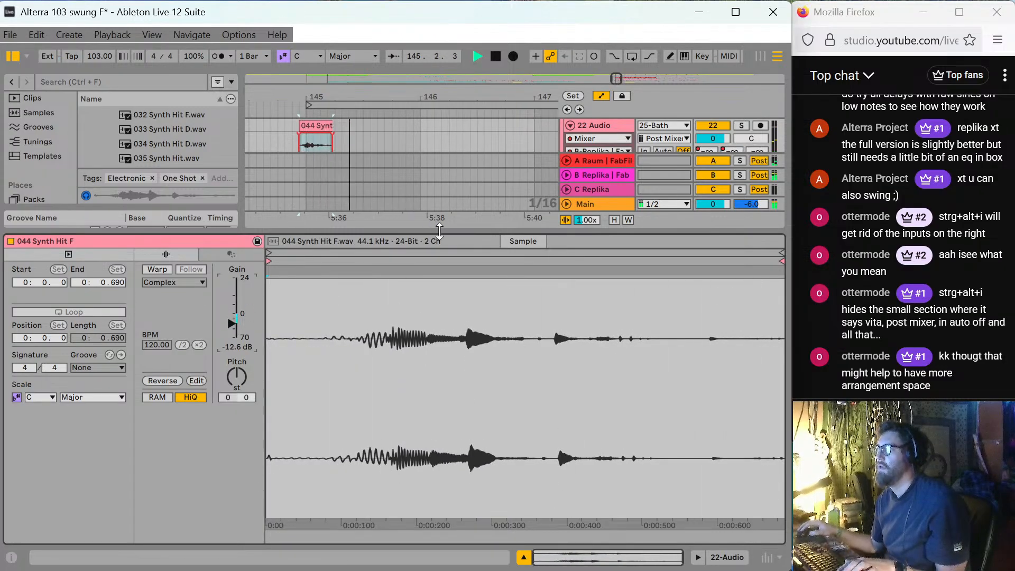
{"action": "key", "text": "ctrl+alt+l"}
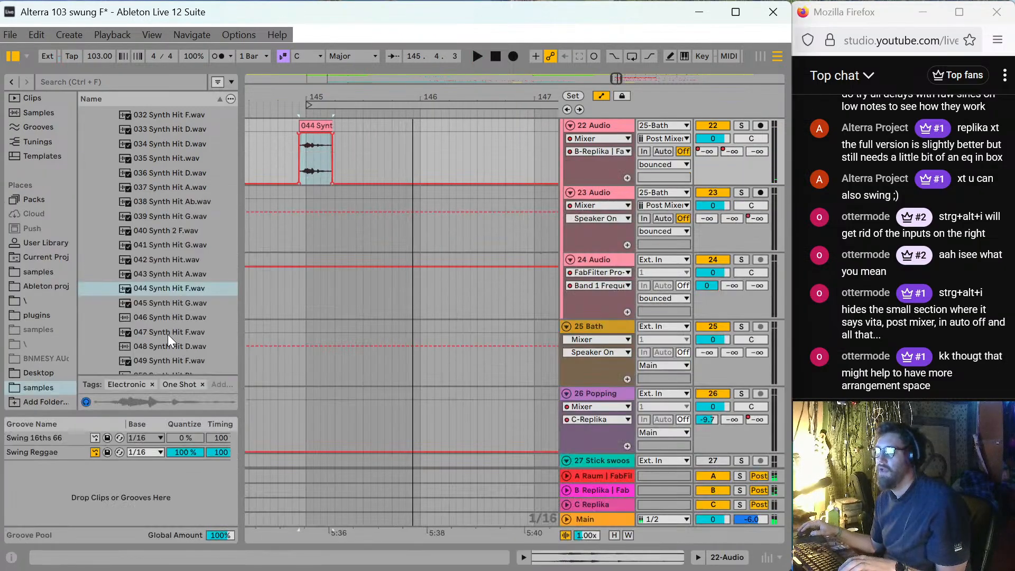
Audition 047 and 049 Synth Hit F, place 049 at bar 145 on track 23 and play it in context.
{"action": "left_click", "coordinate": [164, 332]}
{"action": "scroll", "coordinate": [162, 331], "scroll_direction": "down", "scroll_amount": 3}
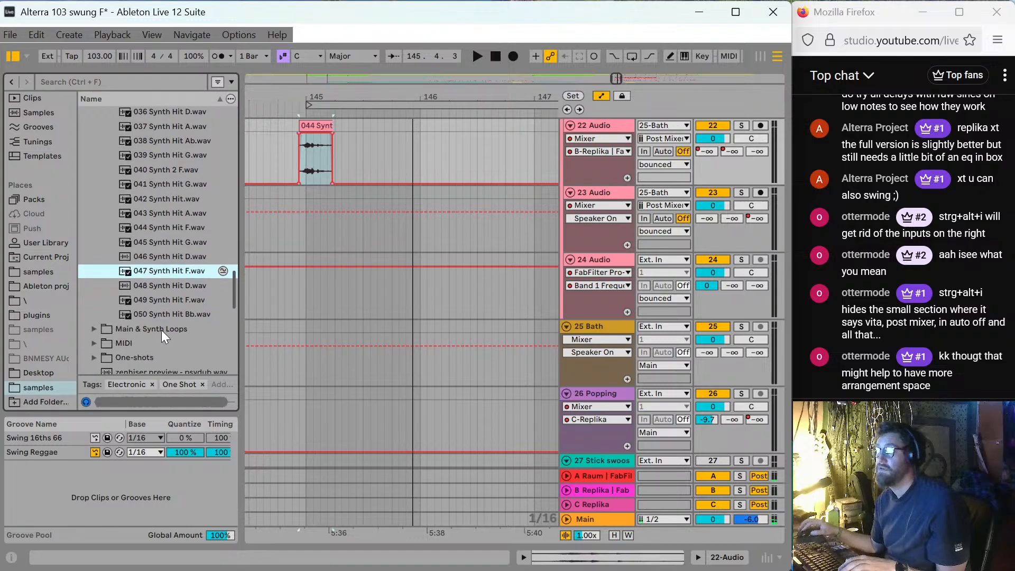
{"action": "left_click", "coordinate": [182, 297]}
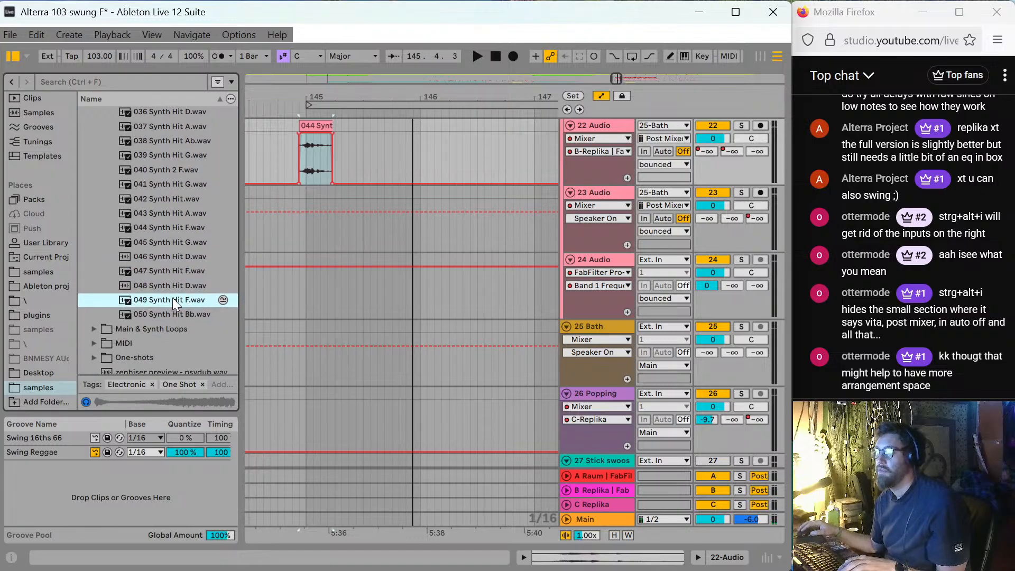
{"action": "left_click_drag", "start_coordinate": [172, 298], "coordinate": [380, 195]}
{"action": "key", "text": "space"}
{"action": "key", "text": "space"}
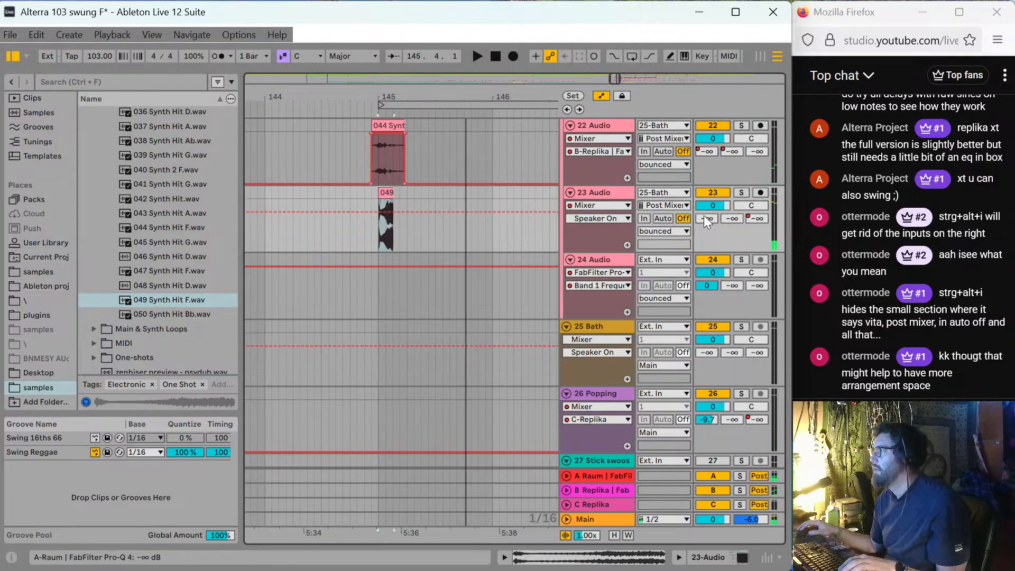
Raise track 23's A-Raum send to 0 dB and lower the 049 Synth Hit F clip's gain to -12.8 dB.
{"action": "left_click_drag", "start_coordinate": [703, 214], "coordinate": [703, 210]}
{"action": "key", "text": "space"}
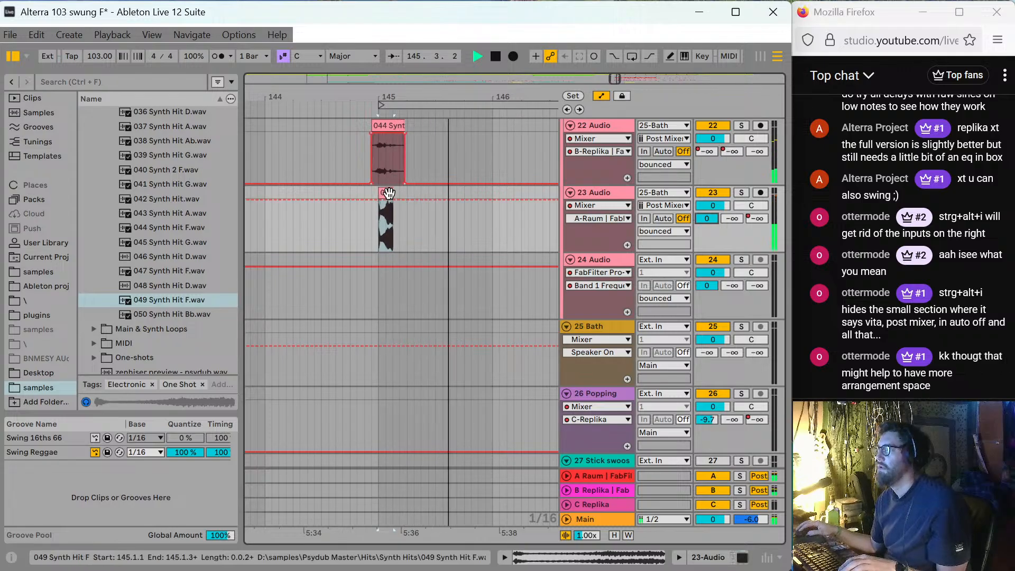
{"action": "double_click", "coordinate": [389, 193]}
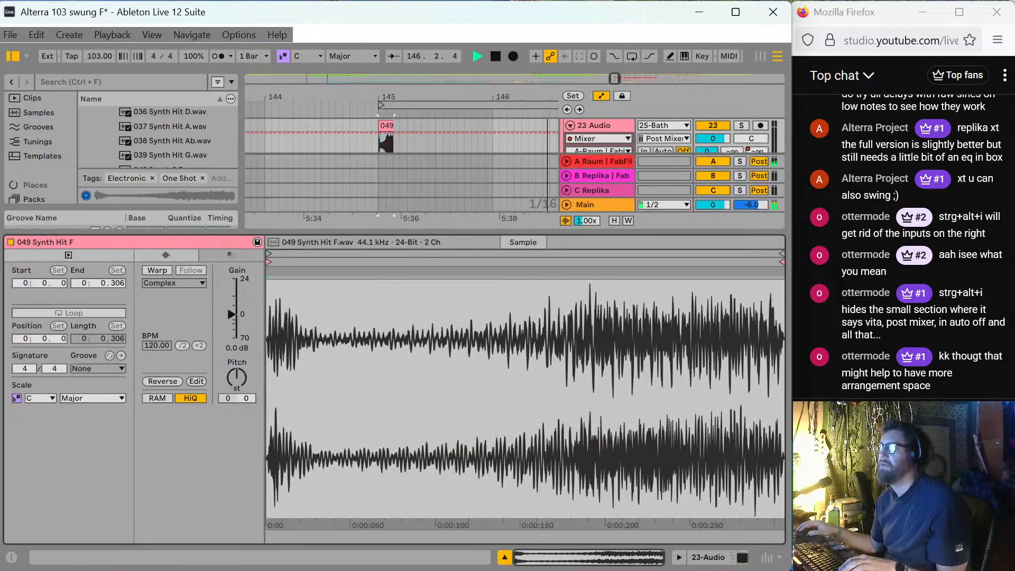
{"action": "left_click_drag", "start_coordinate": [231, 315], "coordinate": [232, 325]}
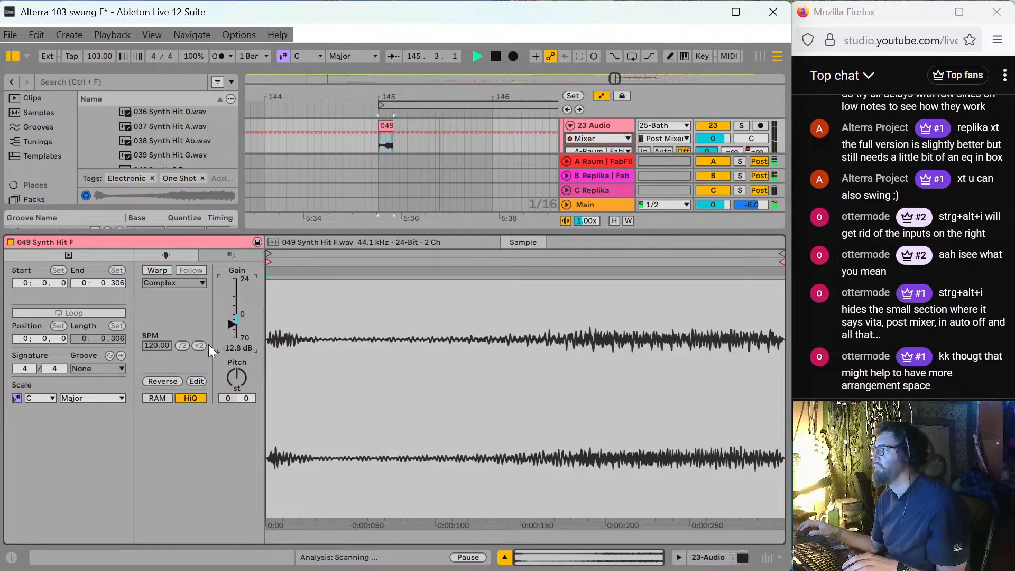
{"action": "key", "text": "space"}
{"action": "left_click", "coordinate": [321, 146]}
{"action": "key", "text": "space"}
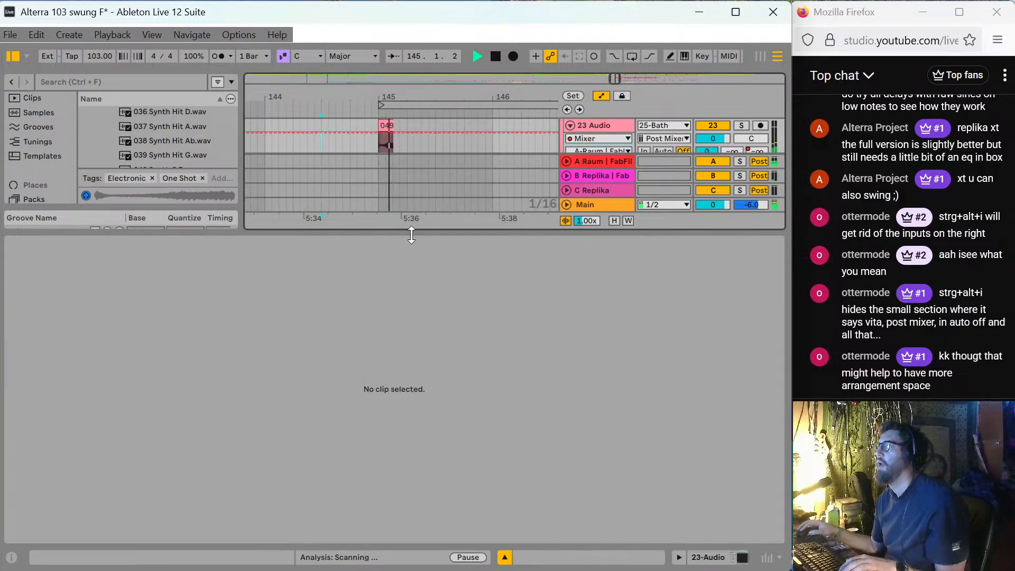
{"action": "double_click", "coordinate": [477, 232]}
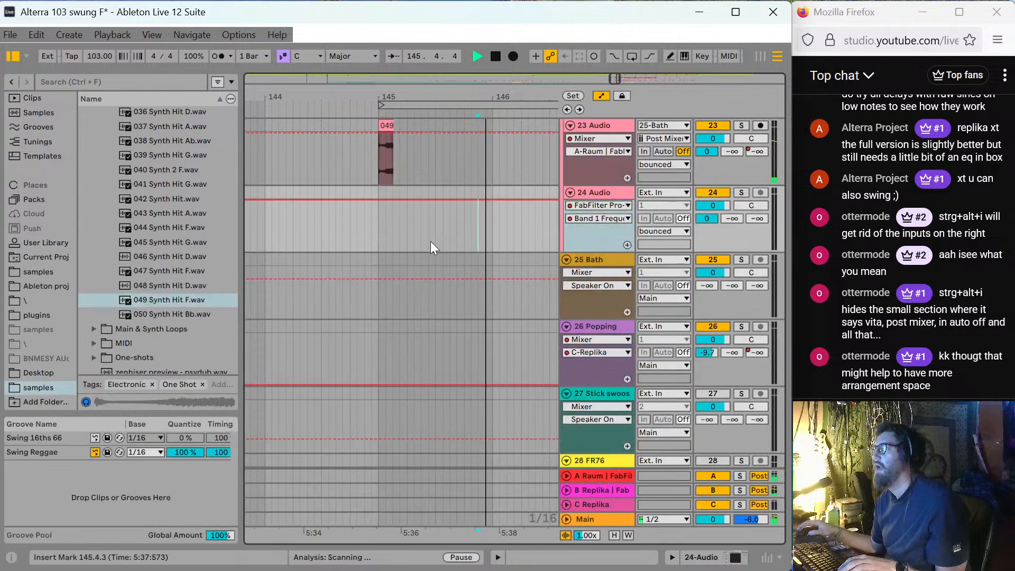
Hide the browser and listen to the arrangement from bar 145 while examining the clips on tracks 15 to 24.
{"action": "scroll", "coordinate": [355, 187], "scroll_direction": "up", "scroll_amount": 3}
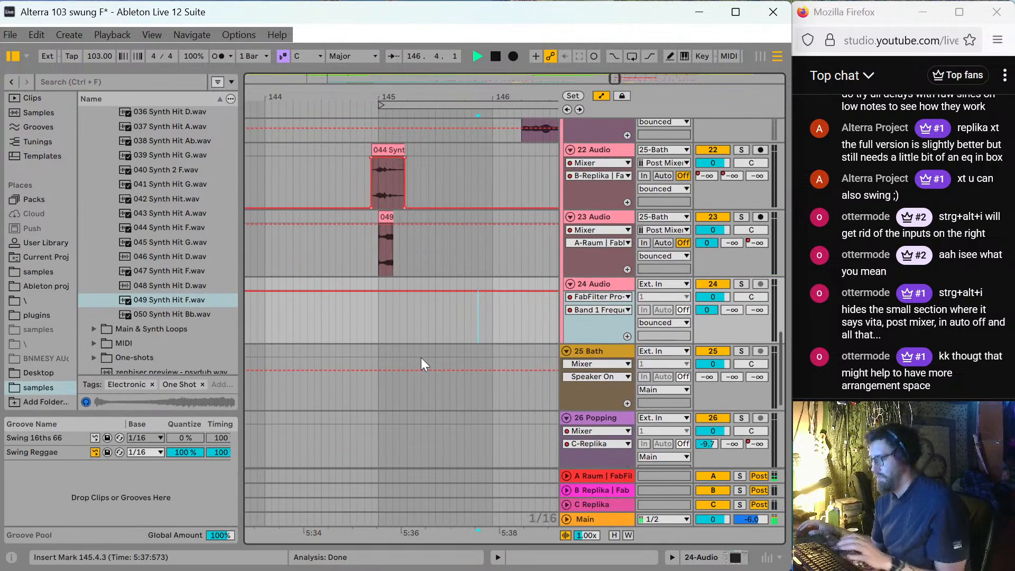
{"action": "scroll", "coordinate": [449, 169], "scroll_direction": "down", "scroll_amount": 5}
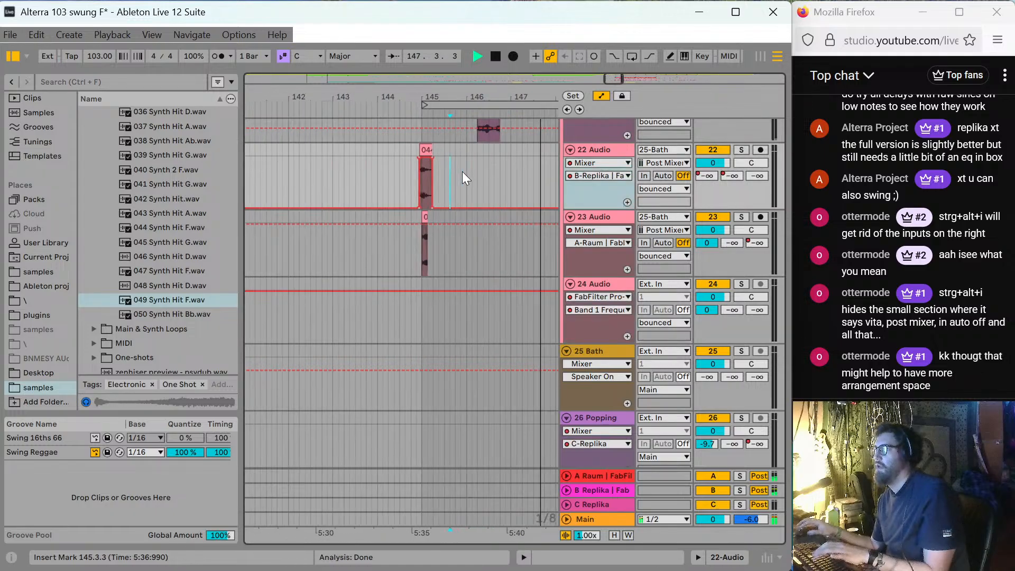
{"action": "scroll", "coordinate": [461, 173], "scroll_direction": "up", "scroll_amount": 4}
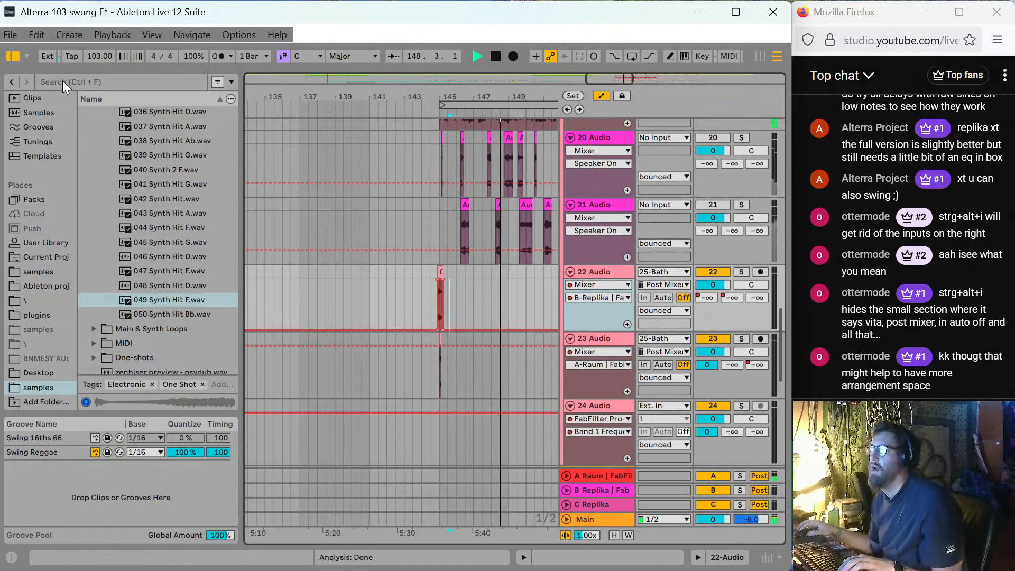
{"action": "left_click", "coordinate": [13, 55]}
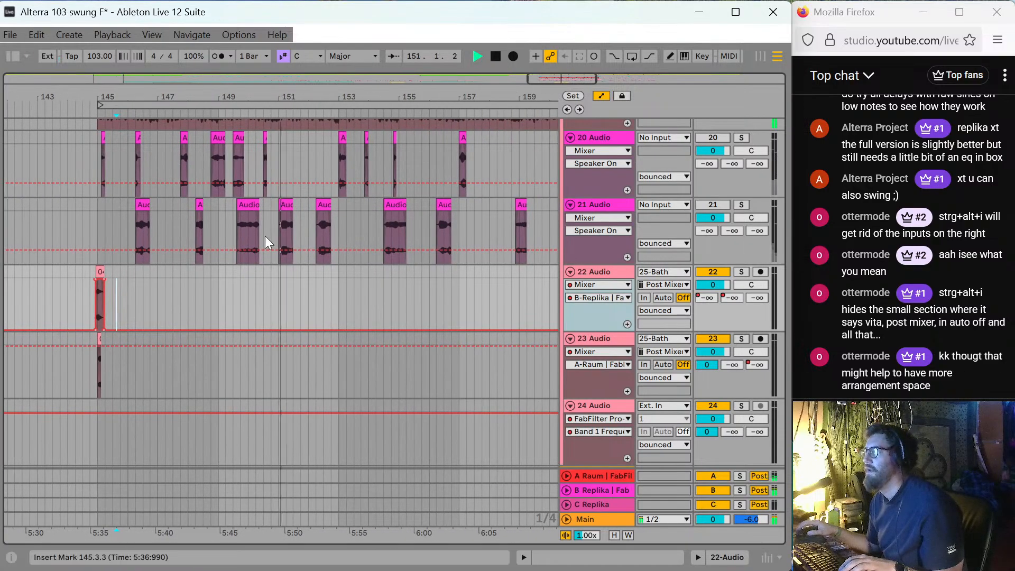
{"action": "scroll", "coordinate": [265, 236], "scroll_direction": "up", "scroll_amount": 5}
{"action": "scroll", "coordinate": [237, 247], "scroll_direction": "up", "scroll_amount": 3}
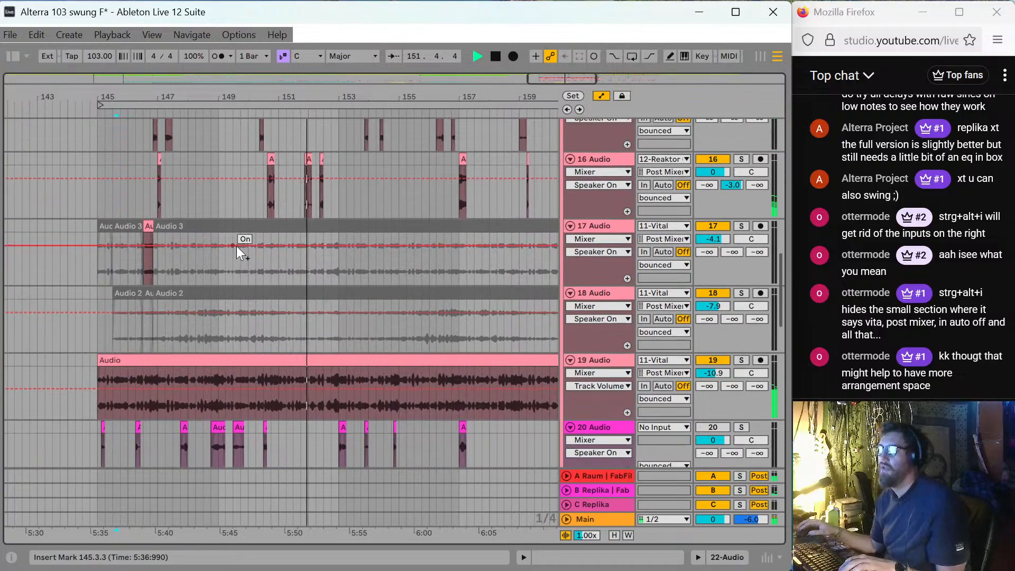
{"action": "left_click", "coordinate": [99, 261]}
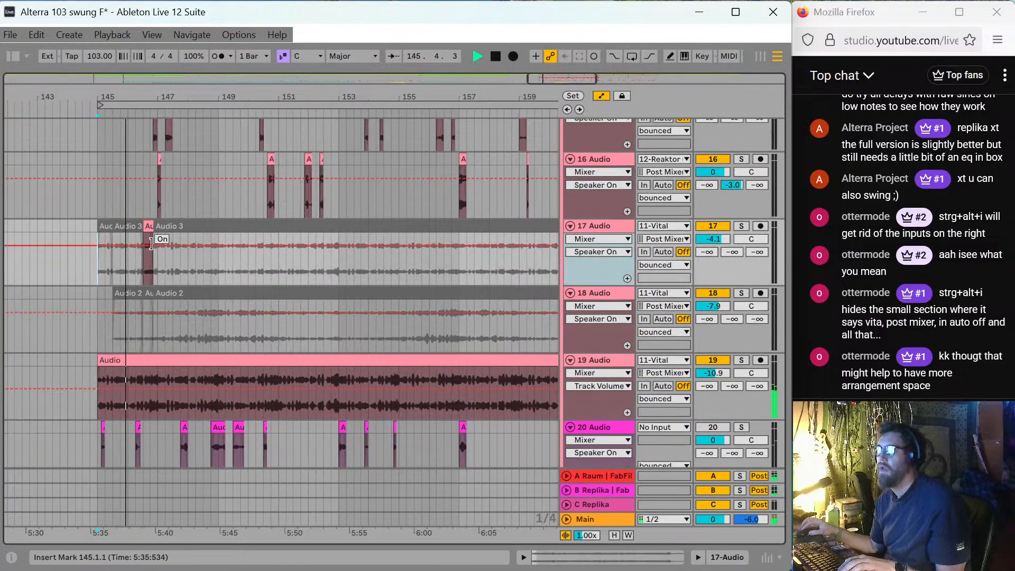
{"action": "scroll", "coordinate": [143, 265], "scroll_direction": "up", "scroll_amount": 3}
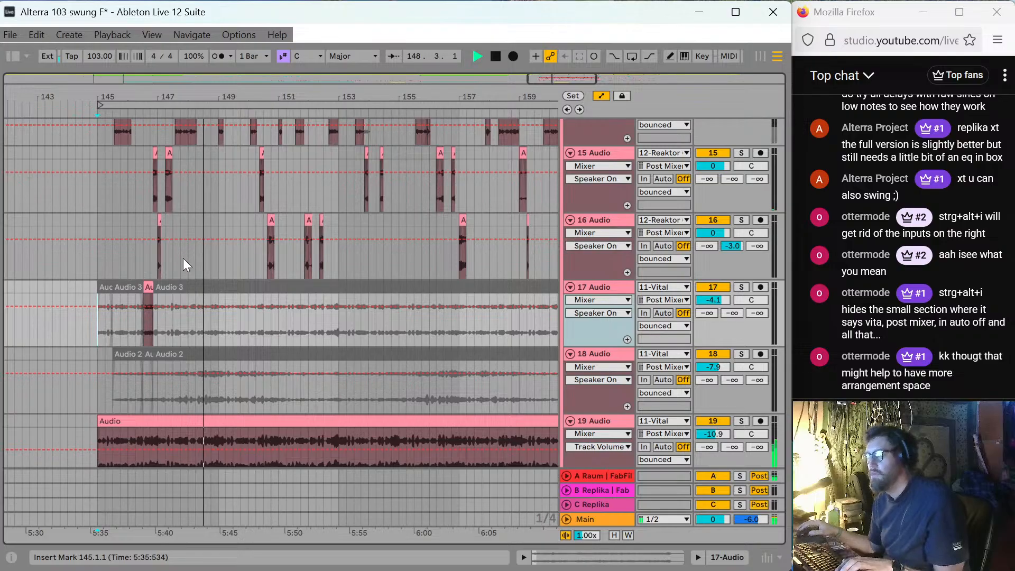
{"action": "key", "text": "space"}
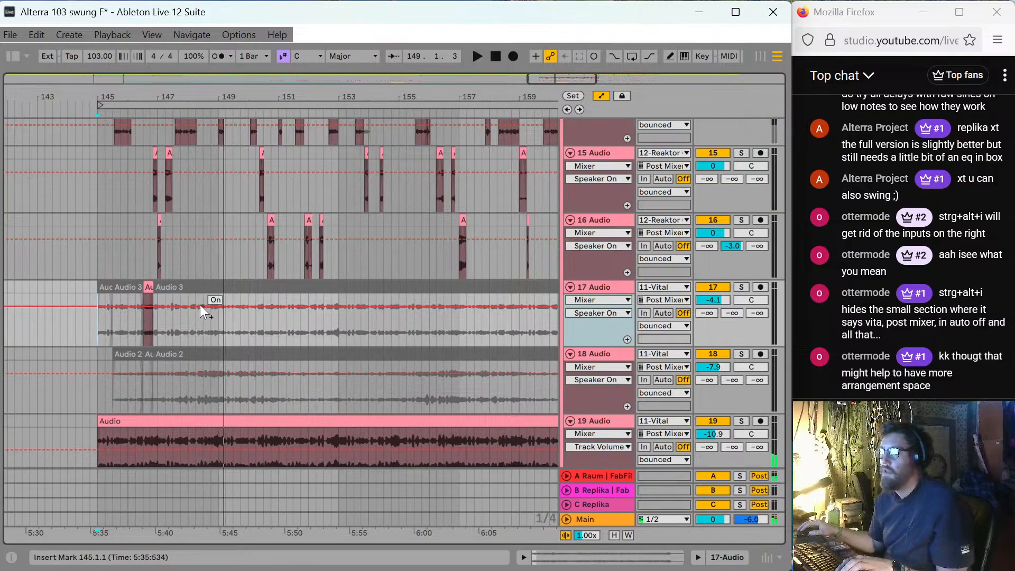
Reactivate the section from 148.2.1 to 149.1.1 of the deactivated clips on tracks 17 and 18, and play it.
{"action": "left_click", "coordinate": [199, 300]}
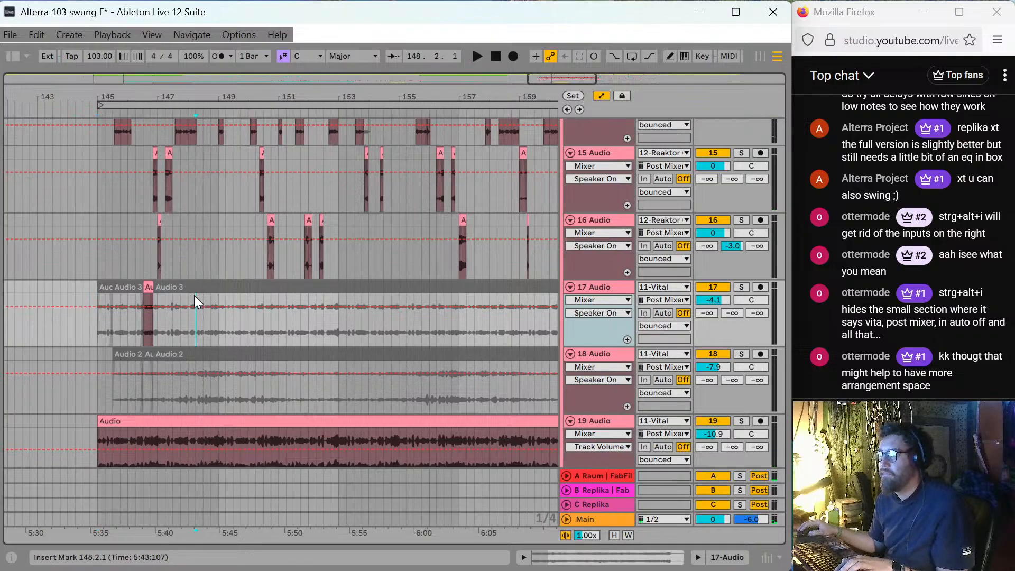
{"action": "left_click_drag", "start_coordinate": [195, 295], "coordinate": [218, 366]}
{"action": "key", "text": "ctrl+e"}
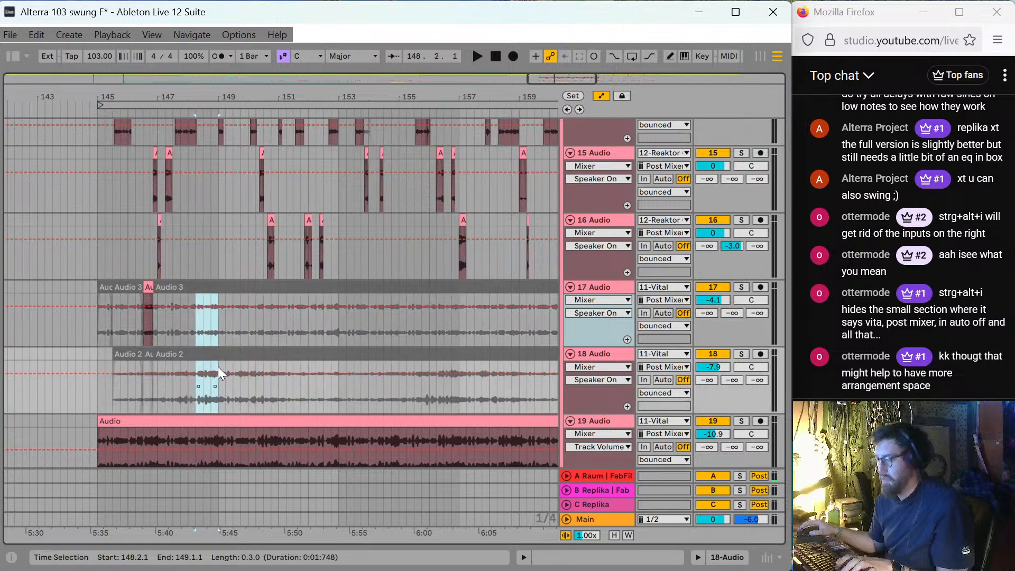
{"action": "key", "text": "space"}
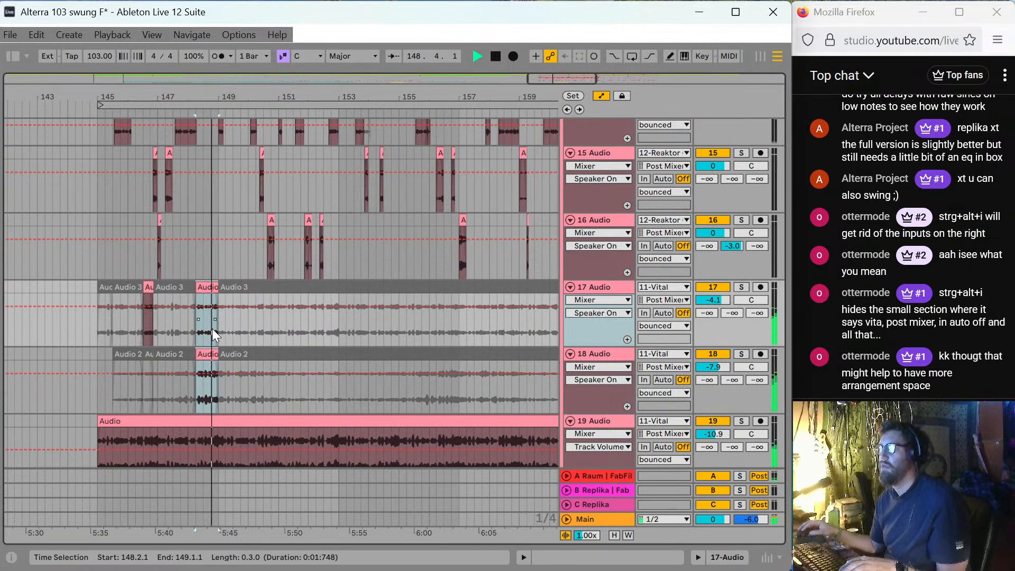
{"action": "key", "text": "space"}
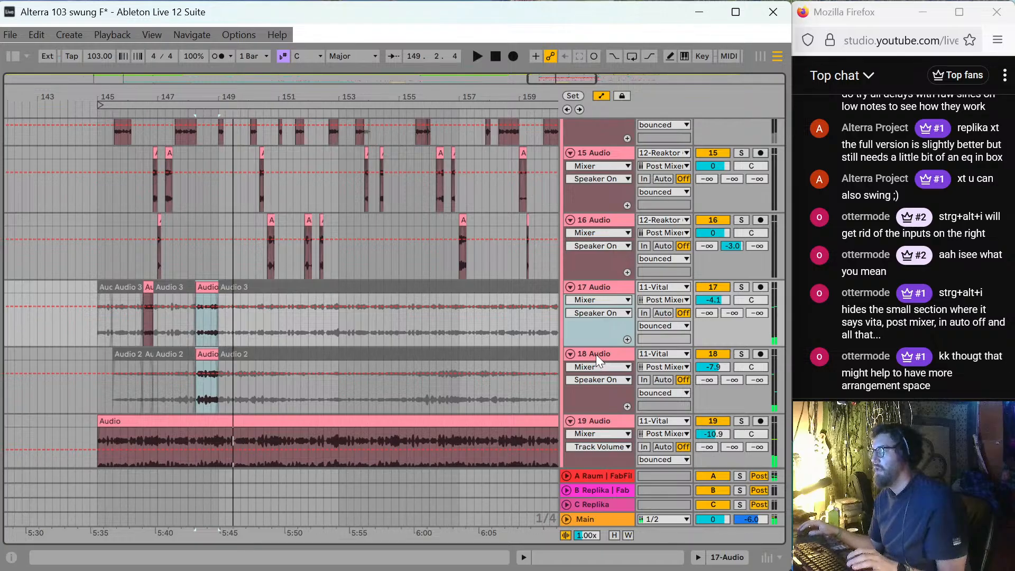
Set track 18's A-Raum send to -3.7 dB, checking the level by playing the reactivated section.
{"action": "double_click", "coordinate": [595, 354]}
{"action": "scroll", "coordinate": [545, 281], "scroll_direction": "down", "scroll_amount": 2}
{"action": "scroll", "coordinate": [571, 217], "scroll_direction": "down", "scroll_amount": 1}
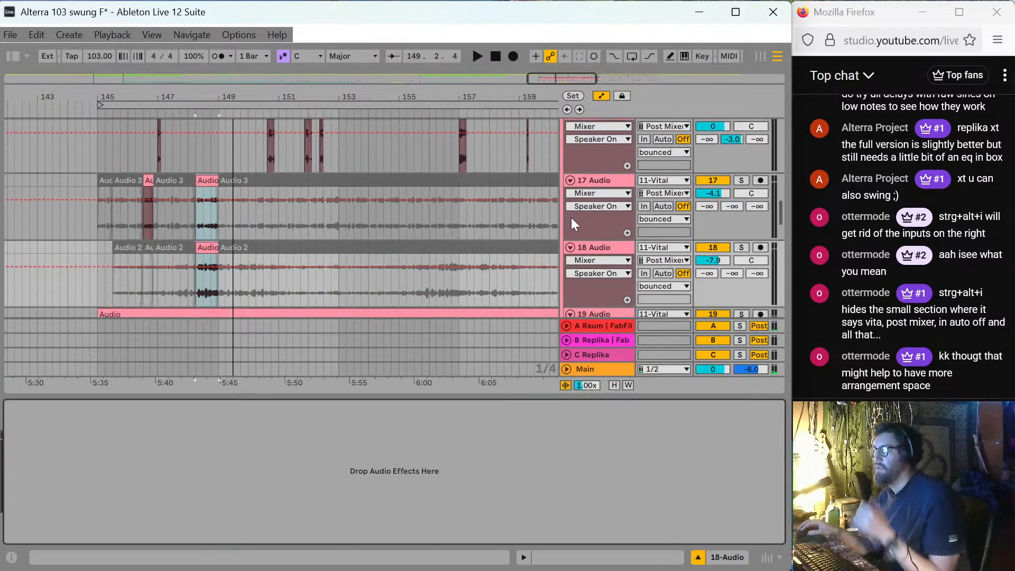
{"action": "left_click_drag", "start_coordinate": [710, 271], "coordinate": [710, 228]}
{"action": "key", "text": "space"}
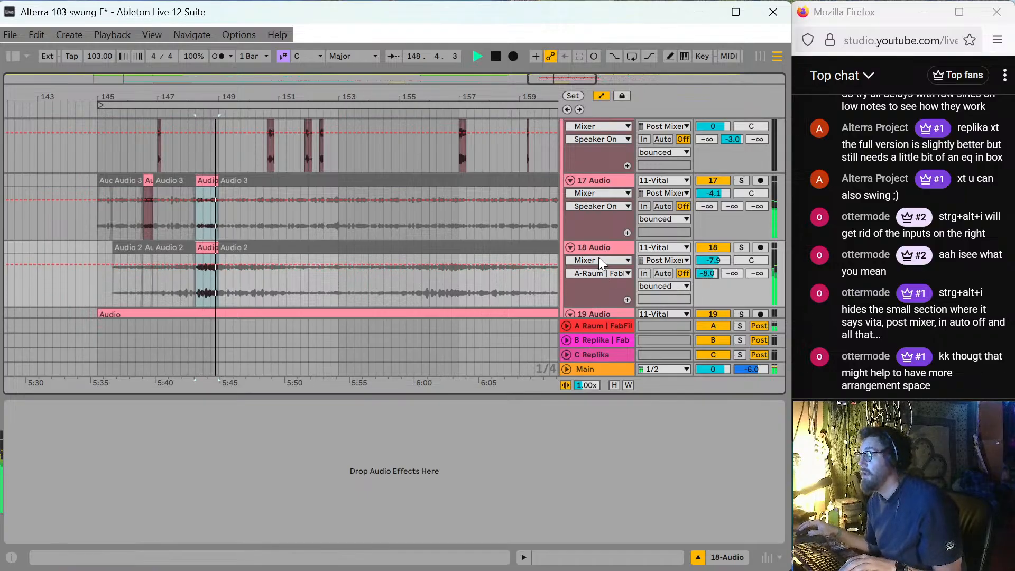
{"action": "key", "text": "space"}
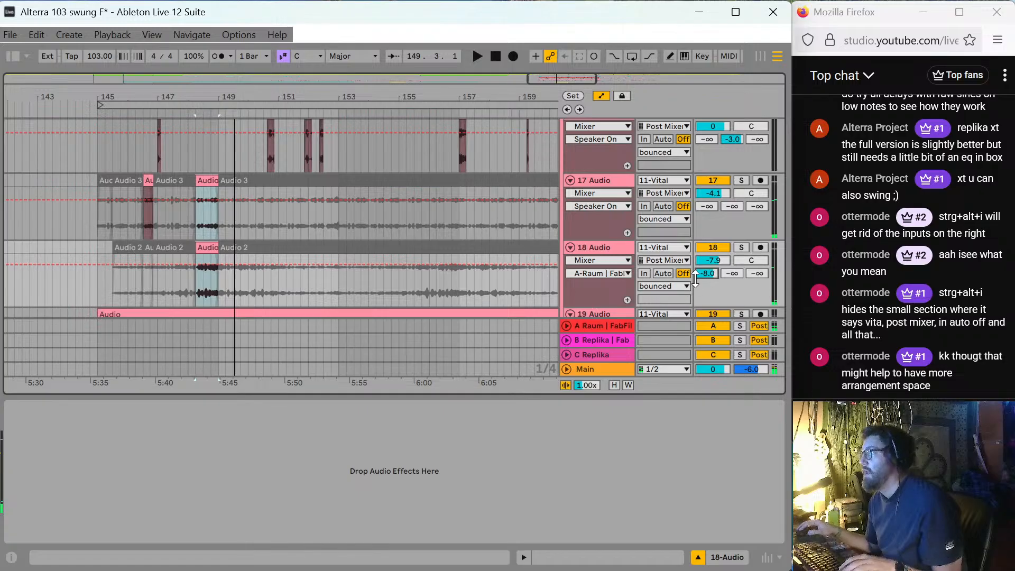
{"action": "left_click_drag", "start_coordinate": [696, 279], "coordinate": [695, 264]}
{"action": "key", "text": "space"}
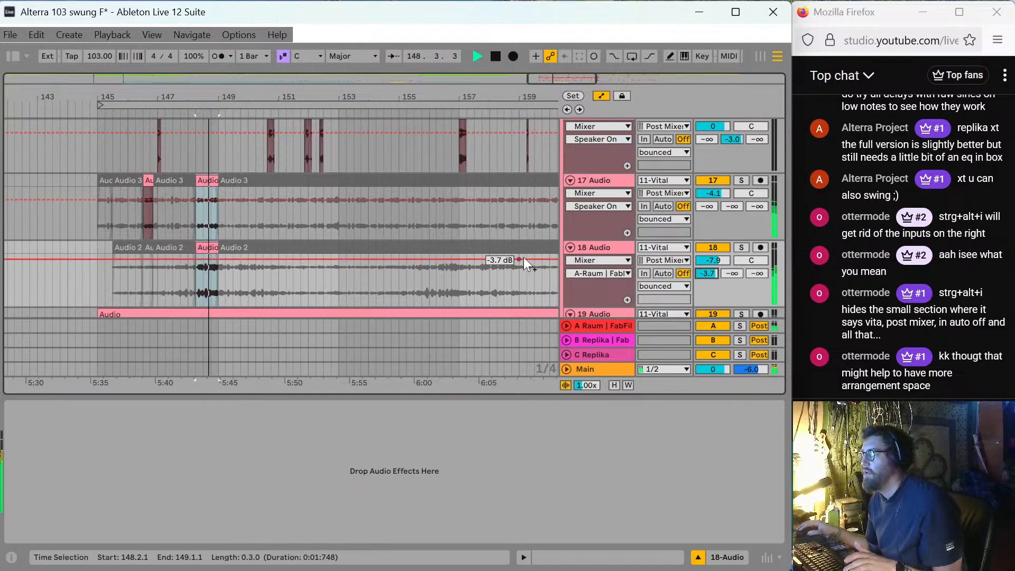
{"action": "key", "text": "space"}
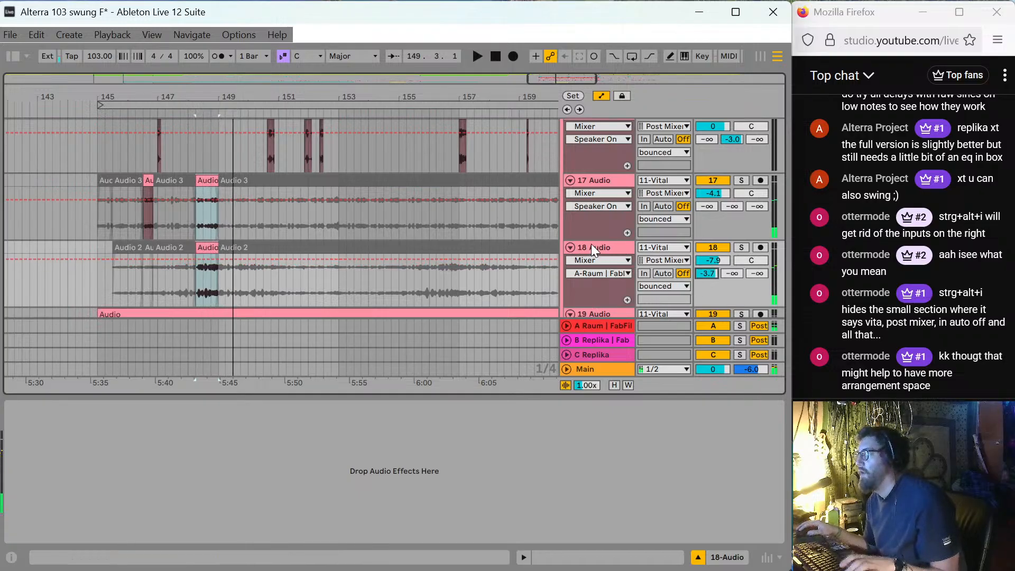
Add FabFilter Pro-Q 4 to track 18 and create a 12 dB/oct high cut band.
{"action": "left_click", "coordinate": [592, 247]}
{"action": "left_click", "coordinate": [12, 56]}
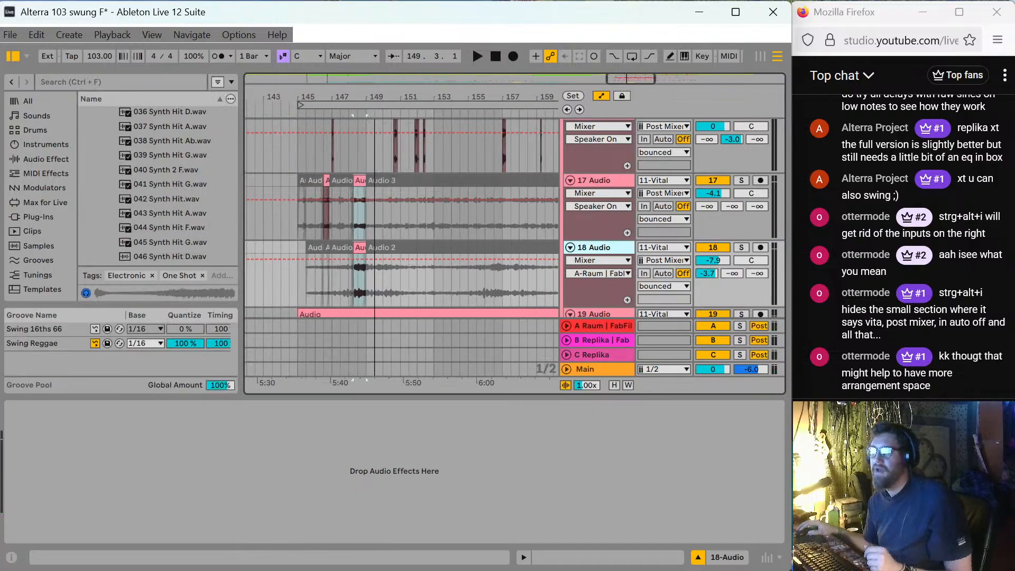
{"action": "left_click", "coordinate": [52, 216]}
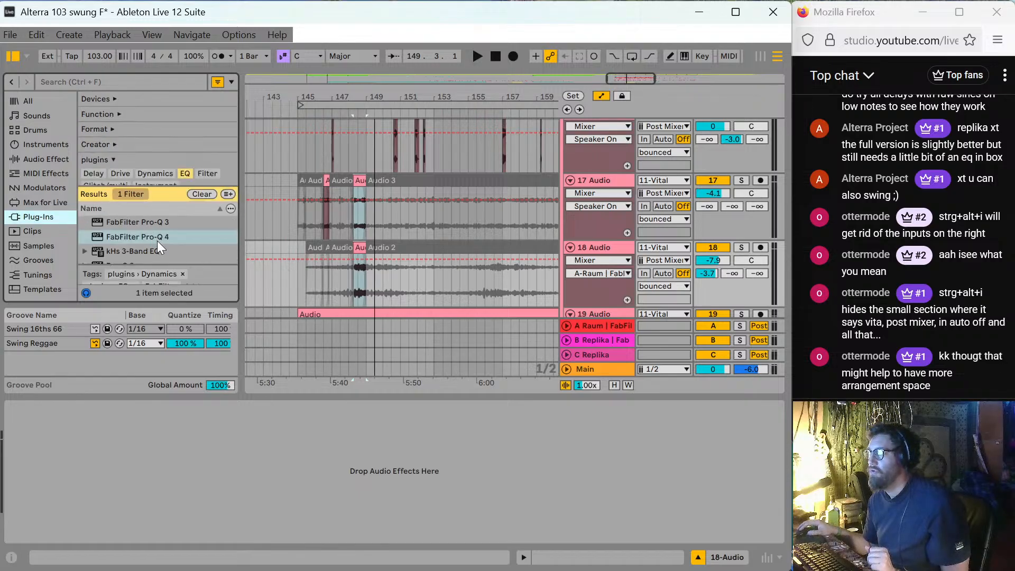
{"action": "left_click_drag", "start_coordinate": [157, 240], "coordinate": [274, 278]}
{"action": "left_click_drag", "start_coordinate": [362, 285], "coordinate": [362, 286]}
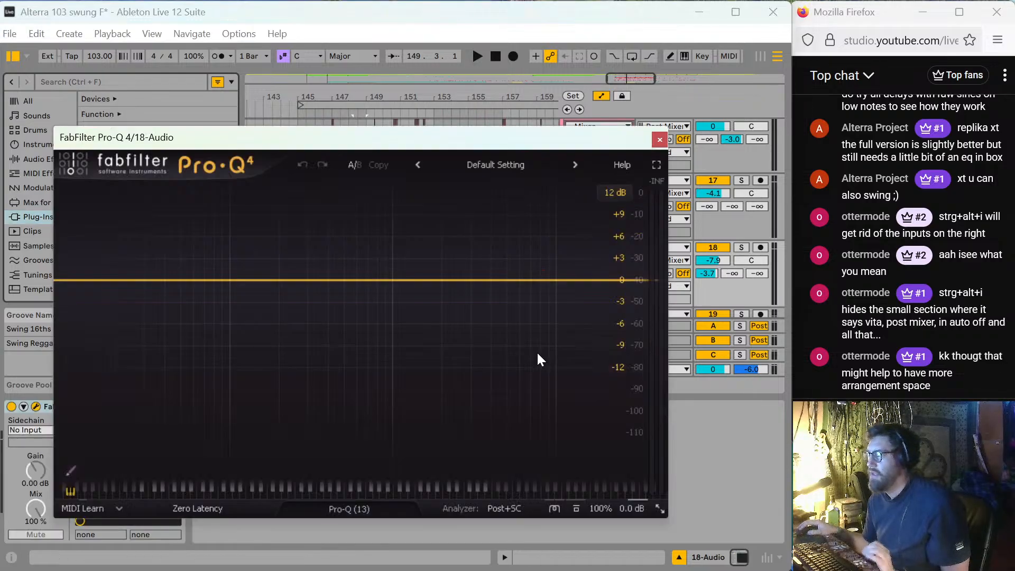
{"action": "double_click", "coordinate": [637, 445]}
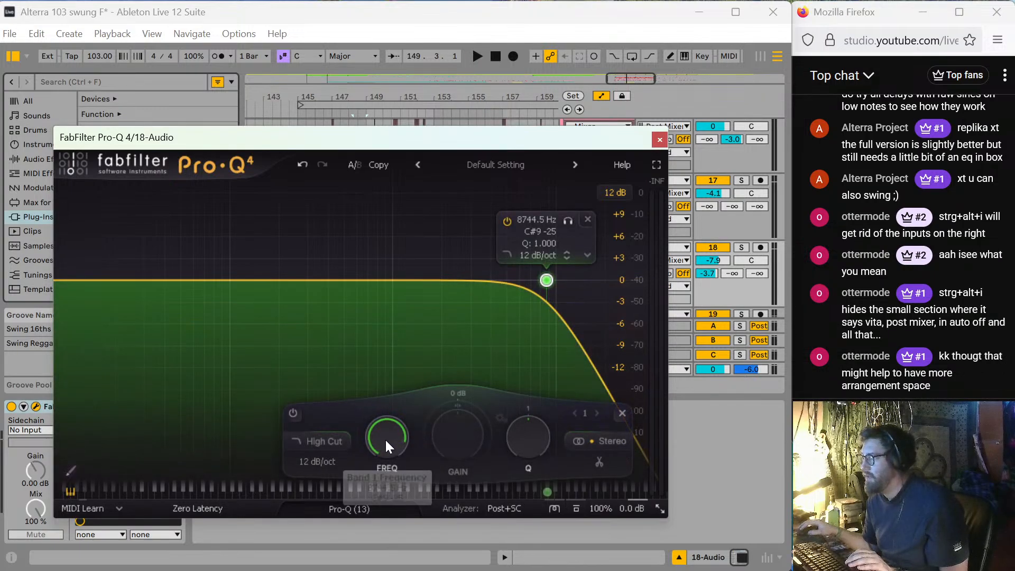
Automate the Pro-Q 4 high-cut frequency on track 18 to dip at 148.2.1 and rise to 30000 Hz by 149.1.1.
{"action": "key", "text": "space"}
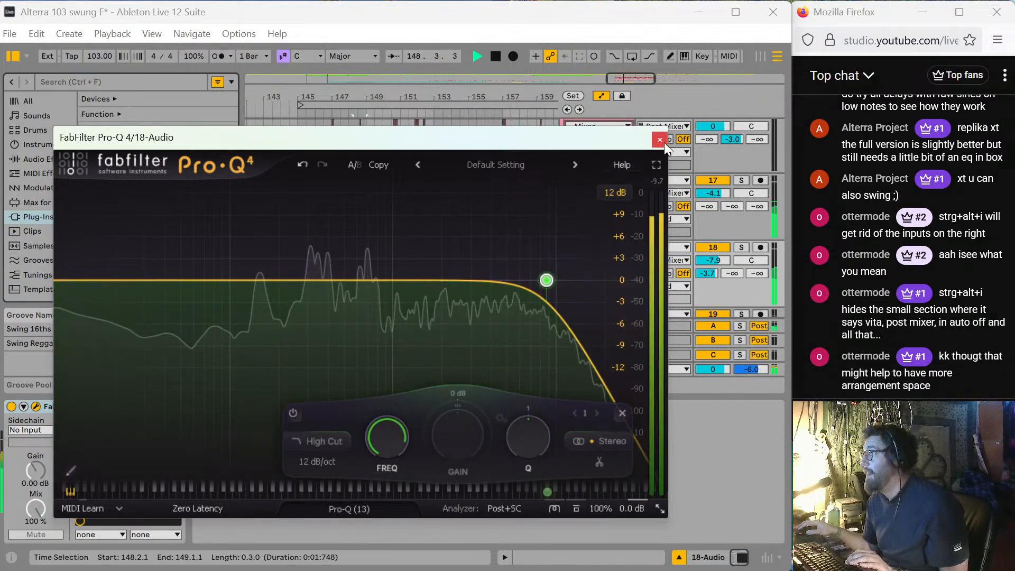
{"action": "left_click", "coordinate": [659, 140]}
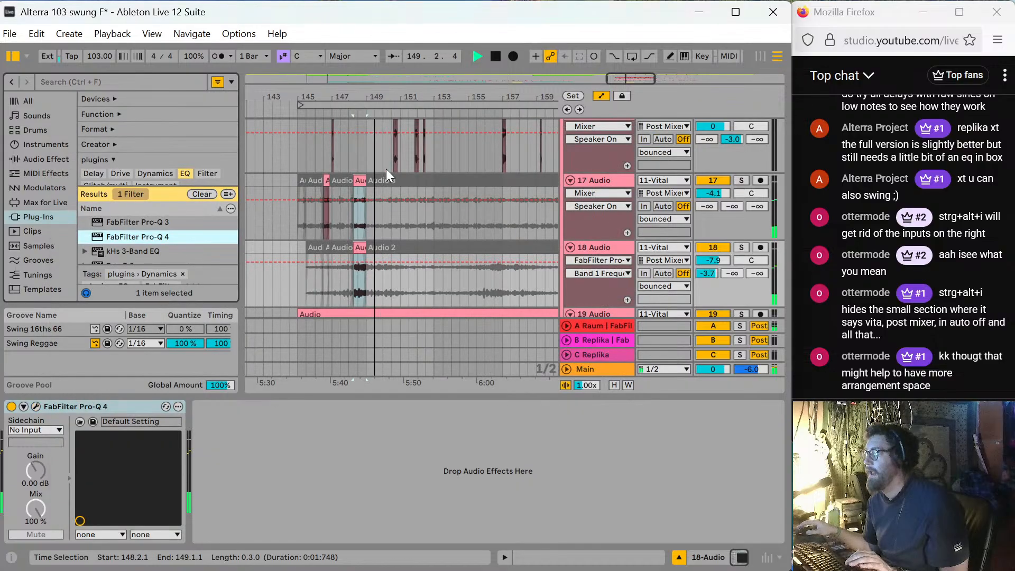
{"action": "left_click", "coordinate": [367, 264]}
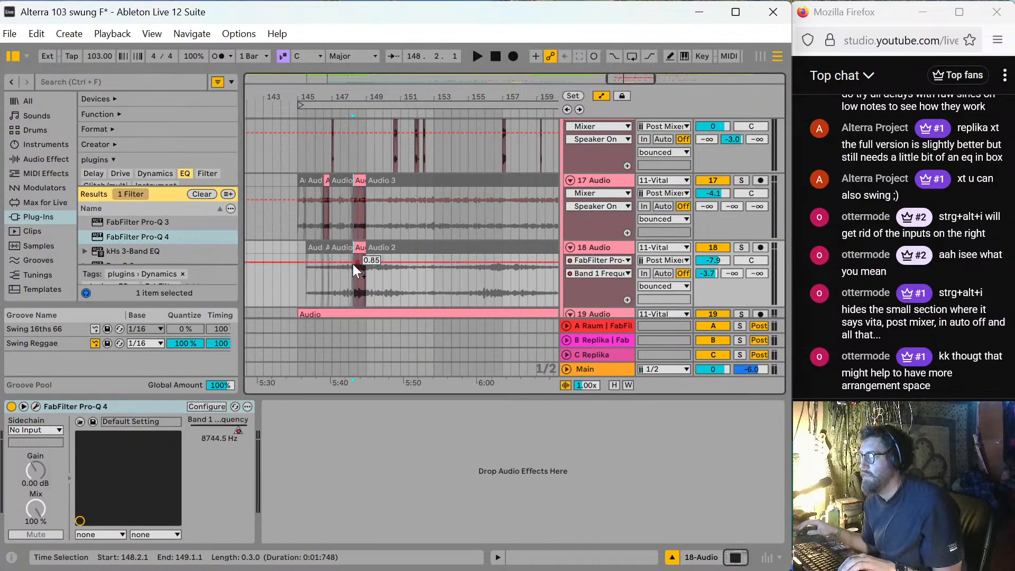
{"action": "left_click", "coordinate": [348, 284]}
{"action": "scroll", "coordinate": [349, 282], "scroll_direction": "up", "scroll_amount": 5}
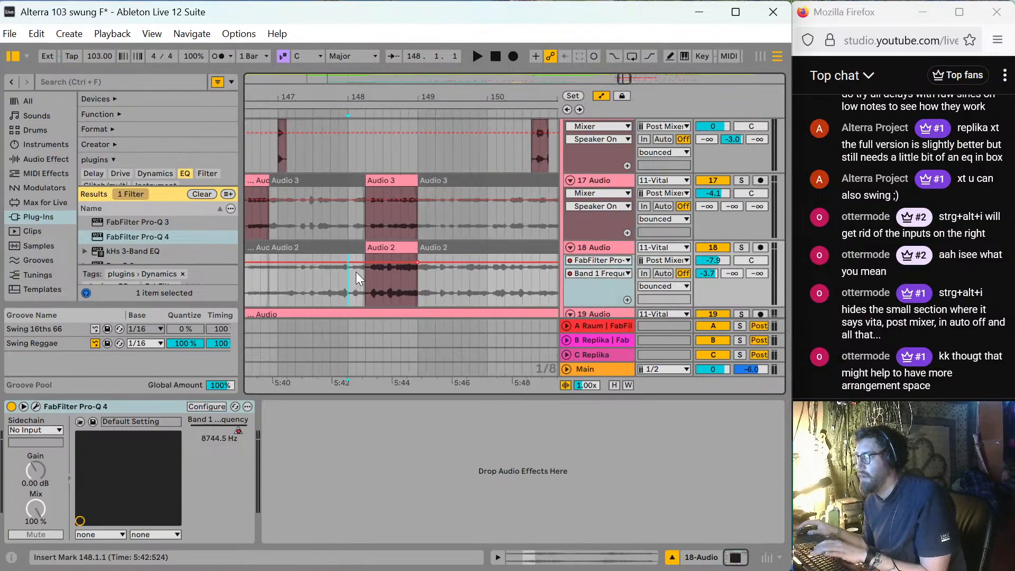
{"action": "scroll", "coordinate": [357, 271], "scroll_direction": "up", "scroll_amount": 3}
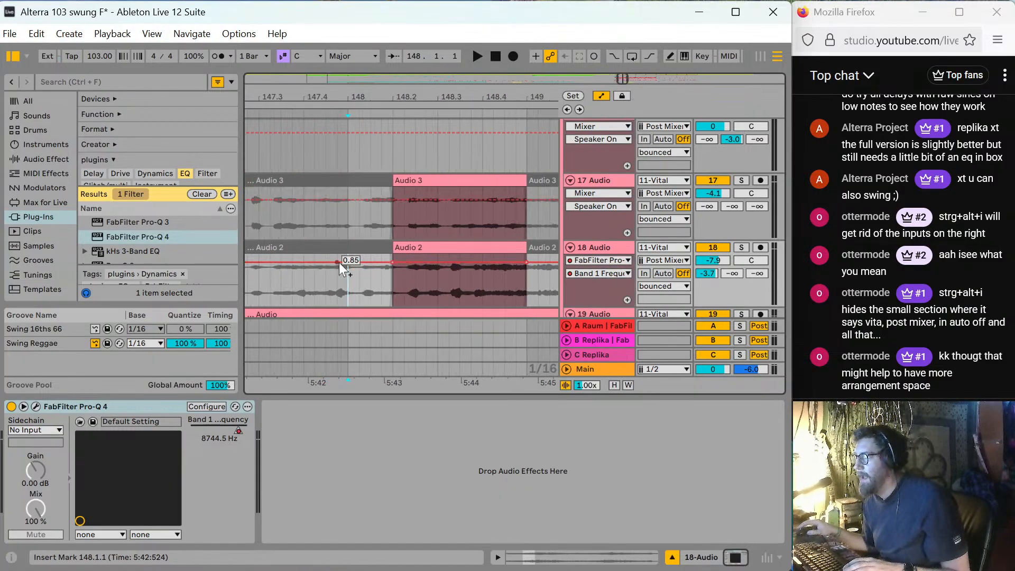
{"action": "left_click_drag", "start_coordinate": [392, 263], "coordinate": [393, 282]}
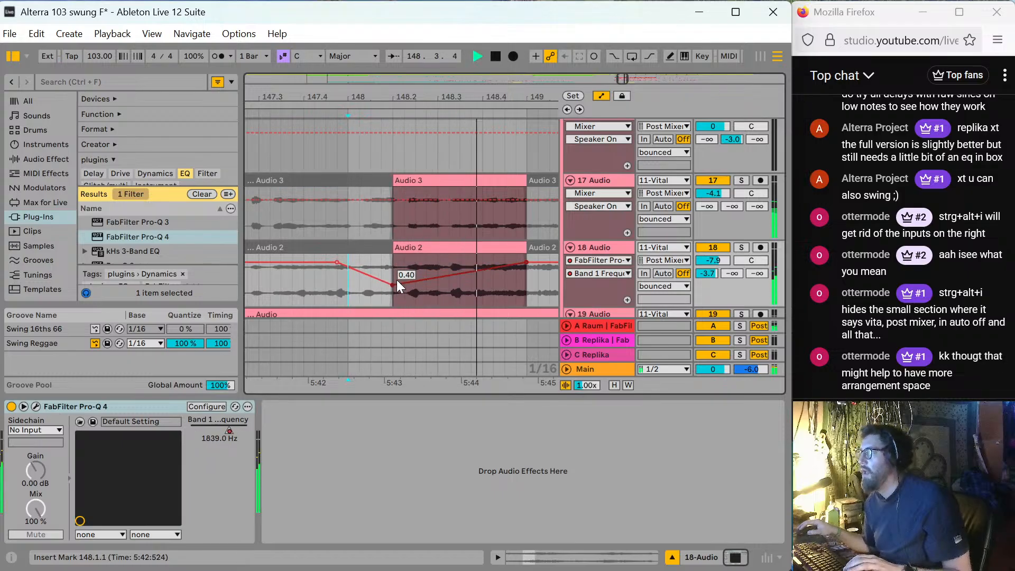
{"action": "key", "text": "space"}
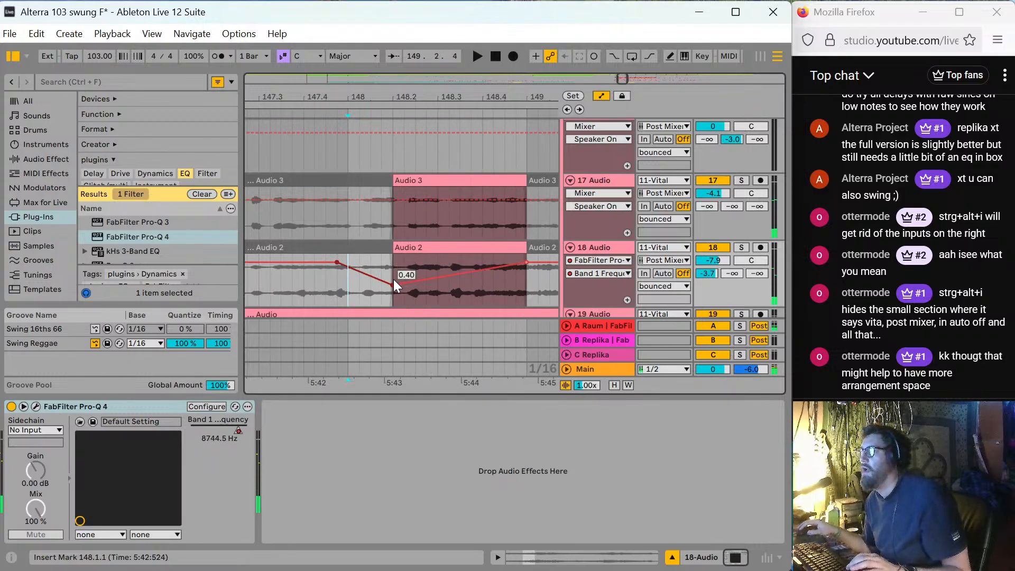
{"action": "left_click_drag", "start_coordinate": [393, 285], "coordinate": [393, 274]}
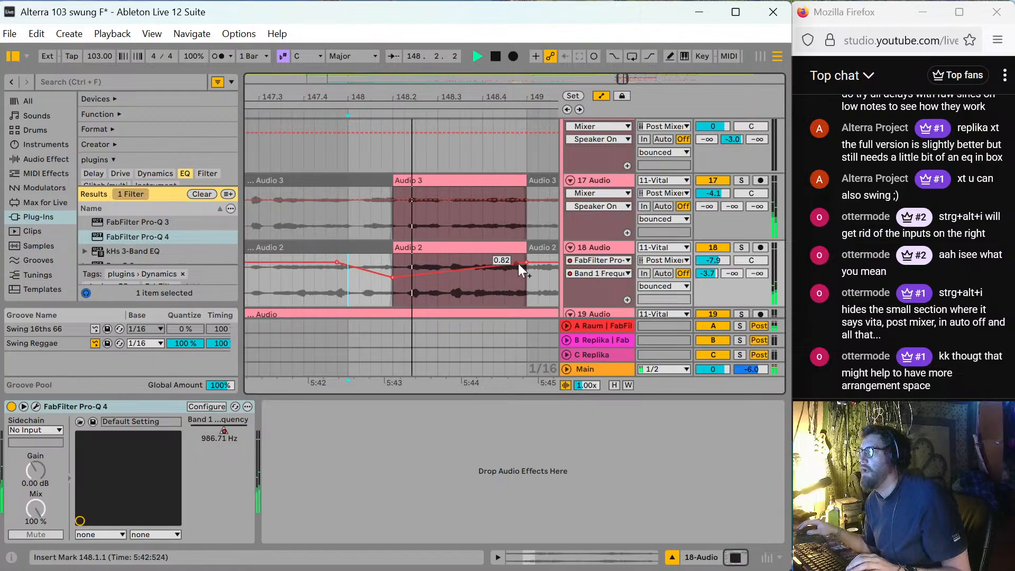
{"action": "left_click_drag", "start_coordinate": [523, 262], "coordinate": [538, 255]}
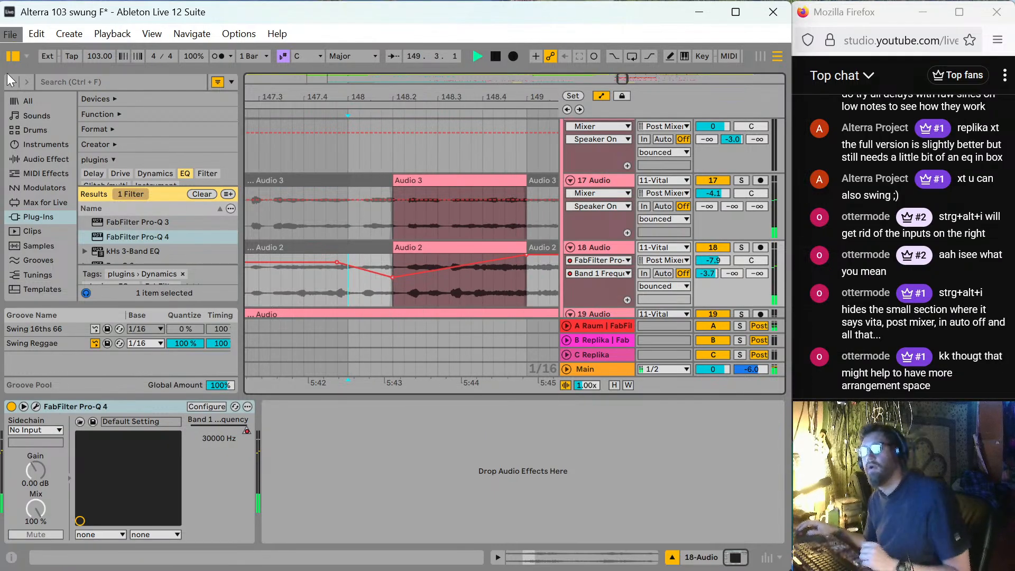
Hide the browser and widen the arrangement view to cover about bars 135 to 152 around tracks 15 to 17.
{"action": "left_click", "coordinate": [11, 56]}
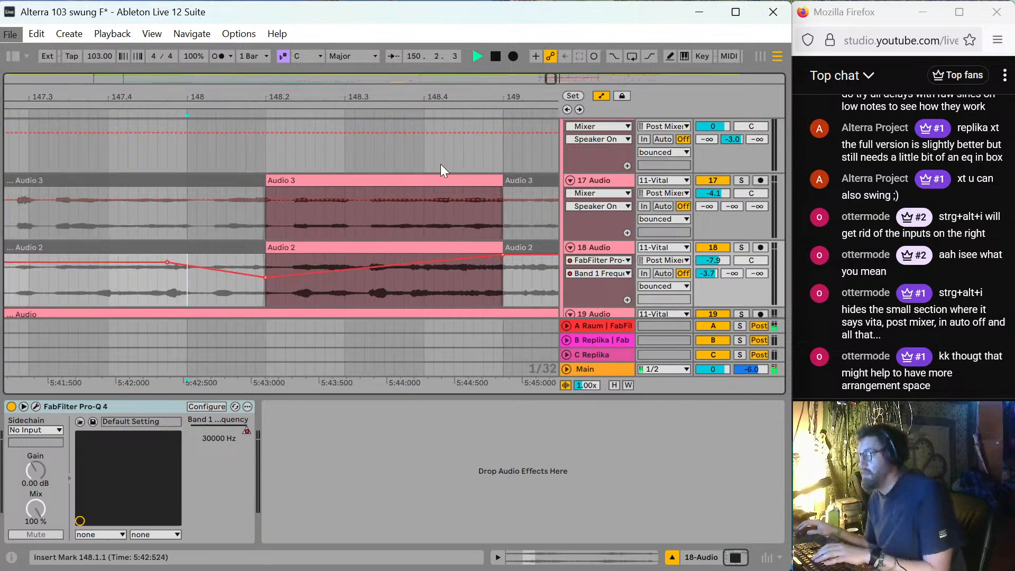
{"action": "left_click", "coordinate": [436, 144]}
{"action": "key", "text": "minus"}
{"action": "key", "text": "minus"}
{"action": "key", "text": "minus"}
{"action": "key", "text": "minus"}
{"action": "key", "text": "minus"}
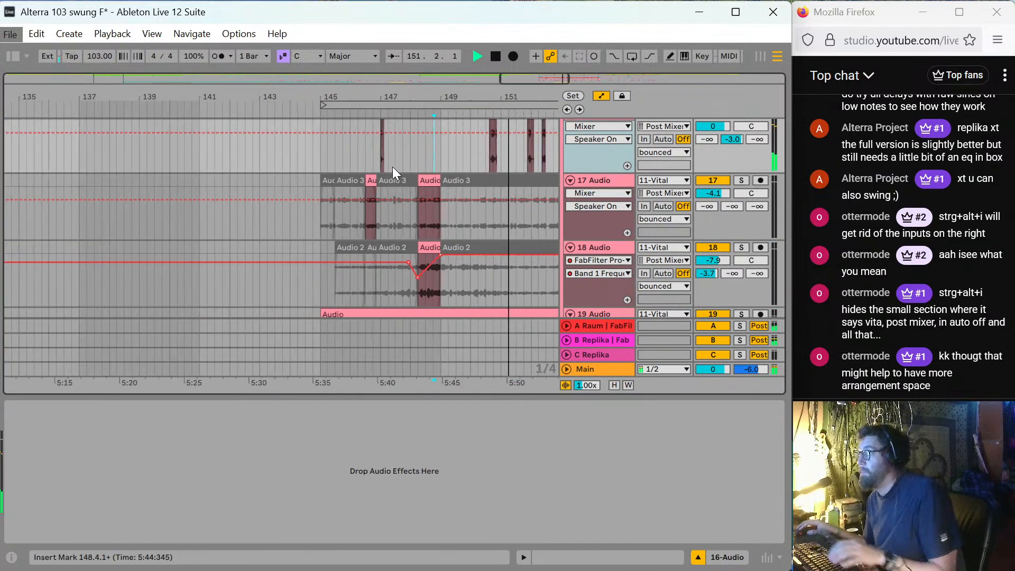
{"action": "scroll", "coordinate": [504, 187], "scroll_direction": "up", "scroll_amount": 3}
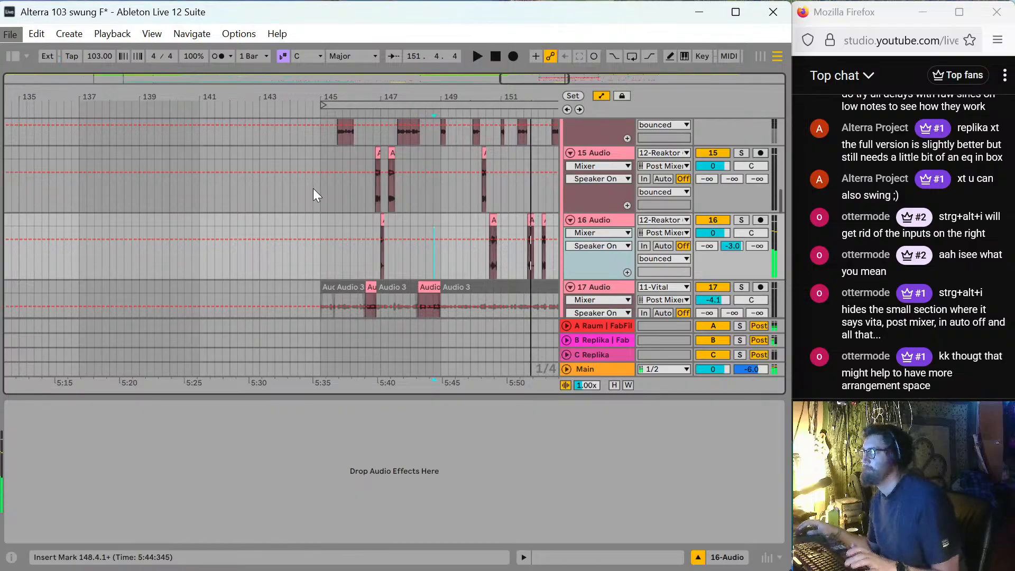
Hide the automation lanes and listen to the arrangement from 145.1.1 while examining the clips on tracks 15 to 19.
{"action": "left_click", "coordinate": [320, 189]}
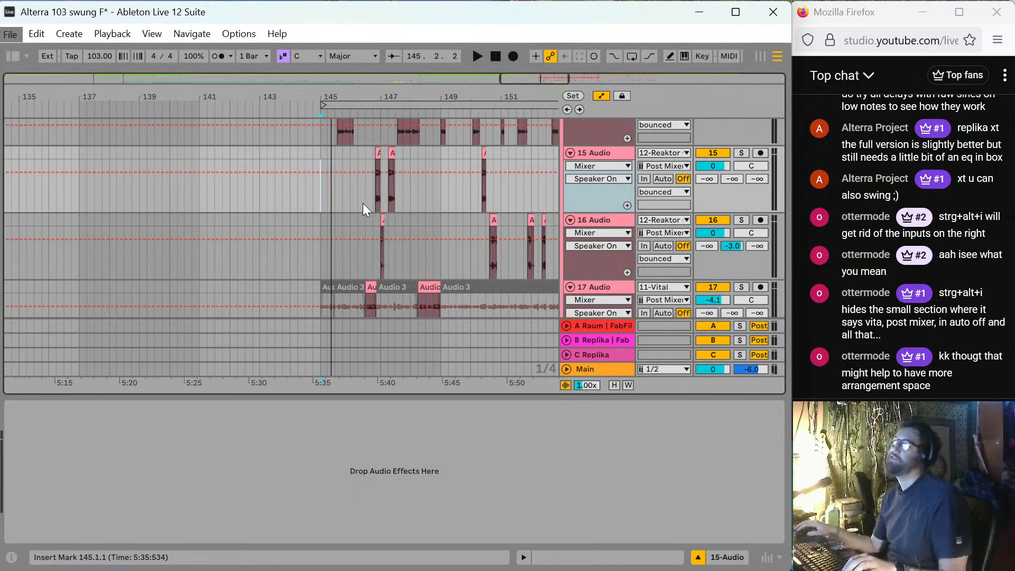
{"action": "key", "text": "ctrl+alt+i"}
{"action": "key", "text": "space"}
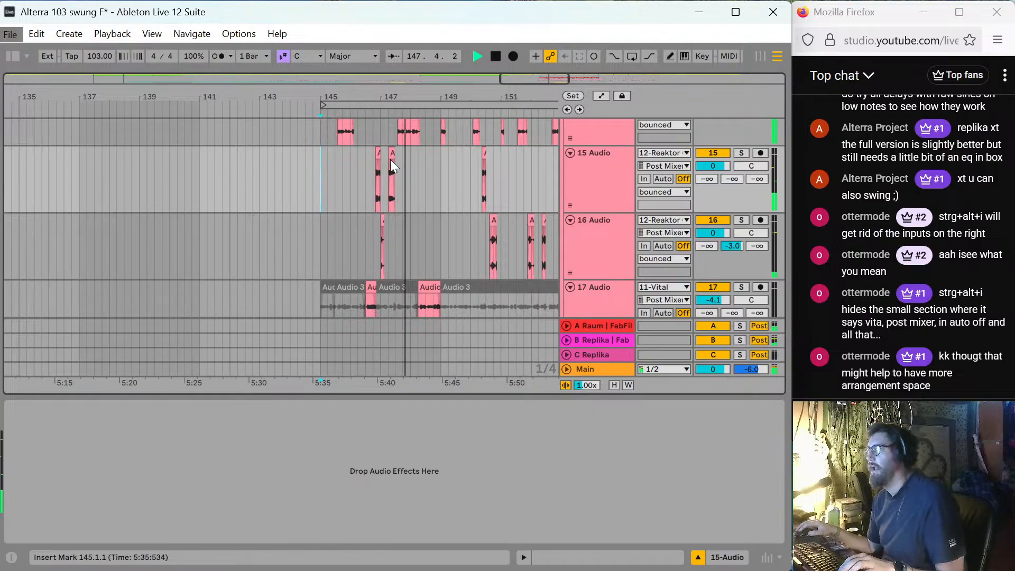
{"action": "scroll", "coordinate": [430, 191], "scroll_direction": "down", "scroll_amount": 3}
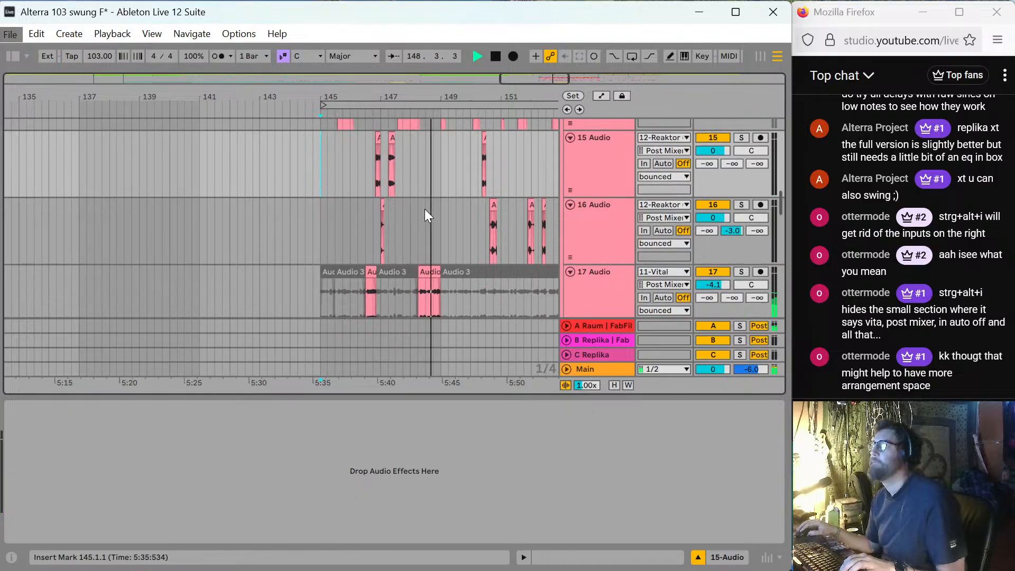
{"action": "scroll", "coordinate": [439, 215], "scroll_direction": "up", "scroll_amount": 4}
{"action": "scroll", "coordinate": [441, 222], "scroll_direction": "down", "scroll_amount": 3}
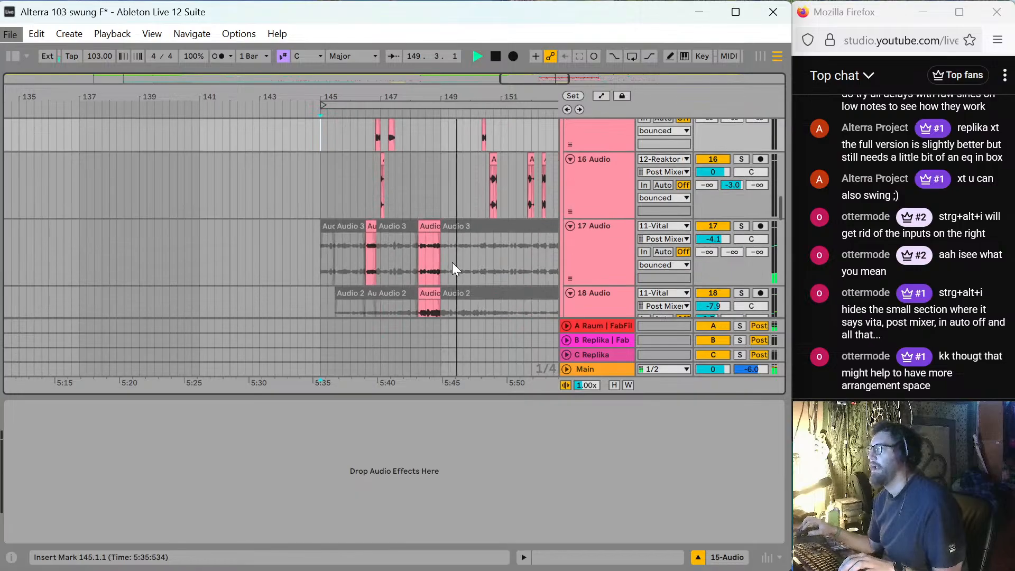
{"action": "scroll", "coordinate": [449, 248], "scroll_direction": "down", "scroll_amount": 3}
Set the gain of the active clips at 148.2.1 to 149.1.1 on tracks 17 and 18 to 2.8 dB.
{"action": "double_click", "coordinate": [427, 218]}
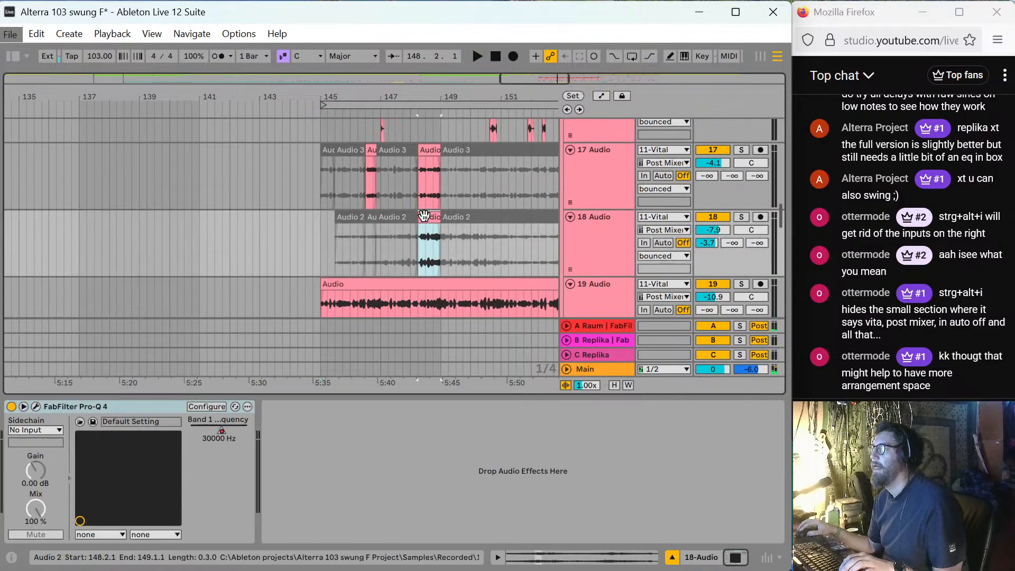
{"action": "scroll", "coordinate": [437, 148], "scroll_direction": "up", "scroll_amount": 2}
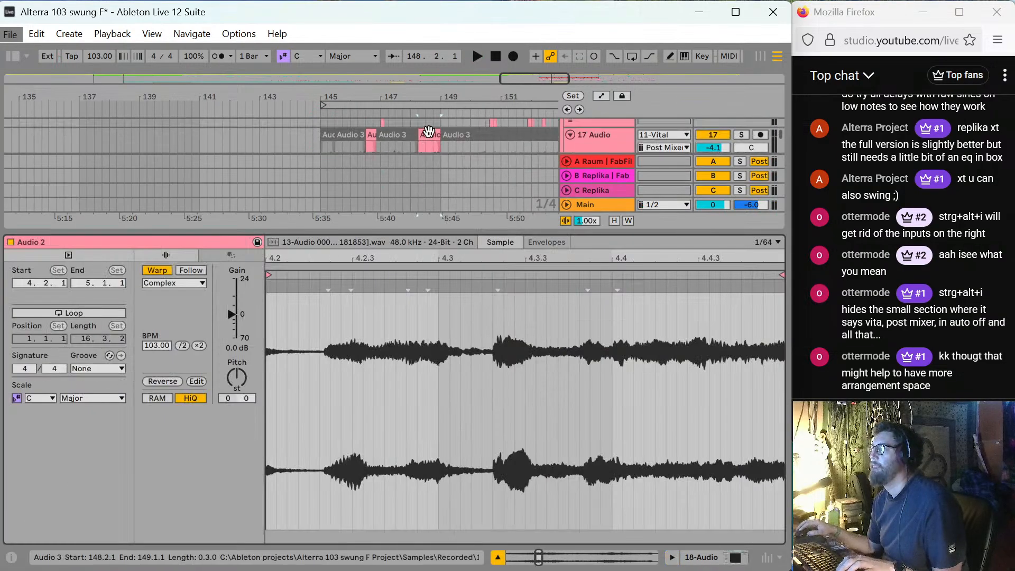
{"action": "left_click", "coordinate": [428, 133], "text": "shift"}
{"action": "left_click_drag", "start_coordinate": [233, 316], "coordinate": [233, 312]}
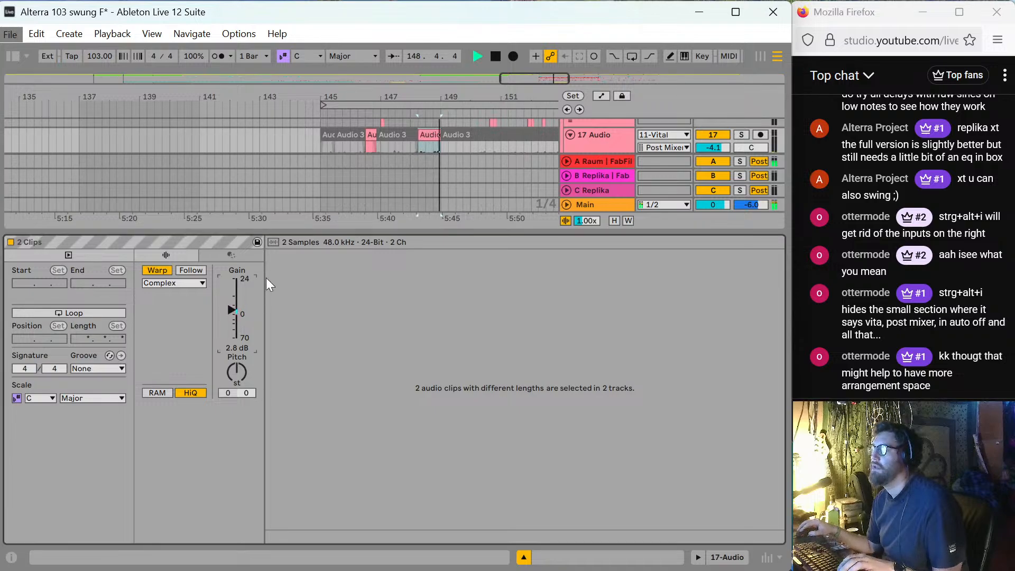
{"action": "key", "text": "ctrl+alt+l"}
Split track 17's deactivated clip at 150.1.1, then reactivate and play the section from 149.1.1 to 150.1.1.
{"action": "scroll", "coordinate": [455, 224], "scroll_direction": "up", "scroll_amount": 3}
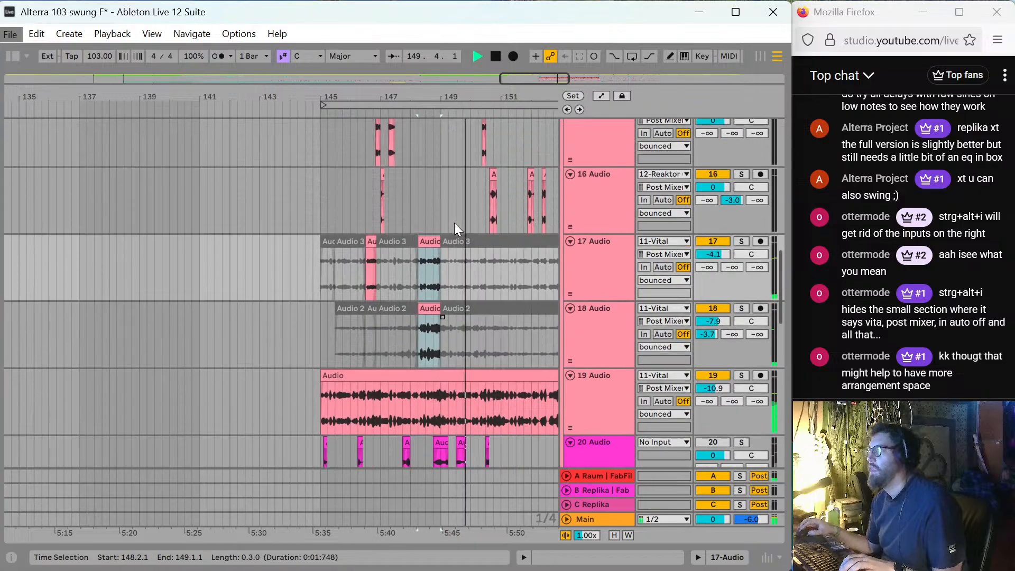
{"action": "scroll", "coordinate": [454, 223], "scroll_direction": "down", "scroll_amount": 2}
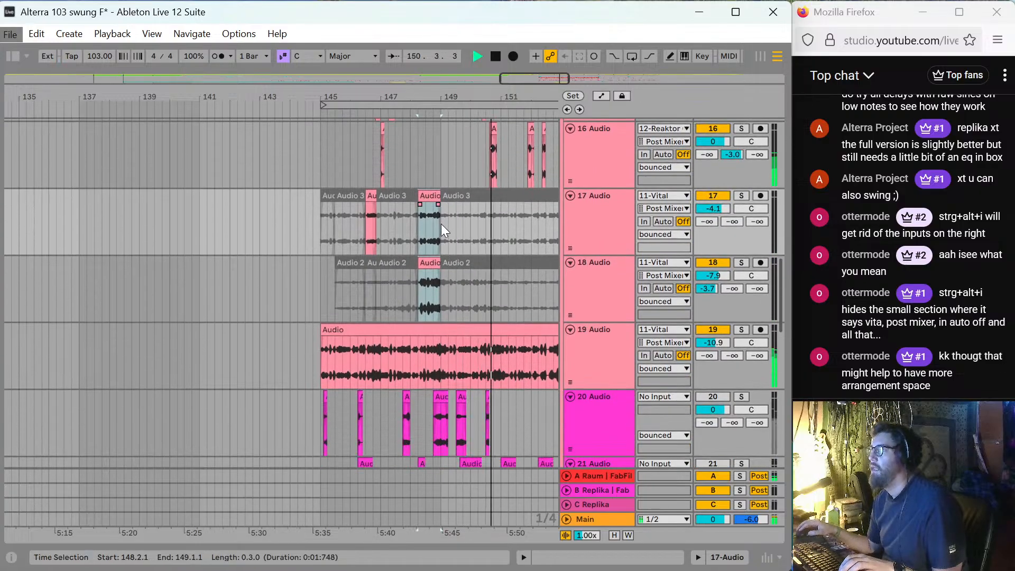
{"action": "left_click", "coordinate": [456, 197]}
{"action": "scroll", "coordinate": [458, 195], "scroll_direction": "up", "scroll_amount": 2}
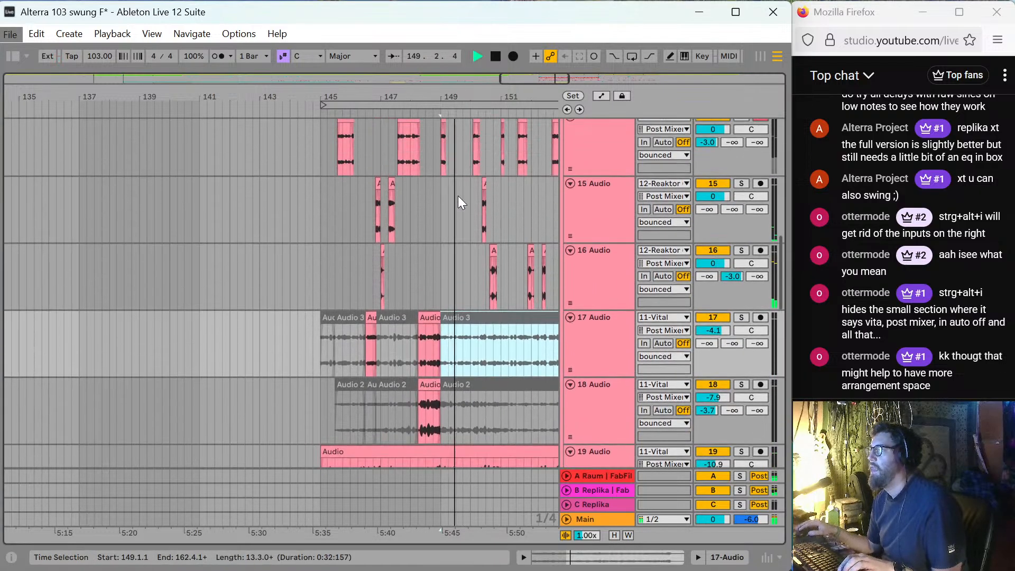
{"action": "left_click", "coordinate": [471, 292]}
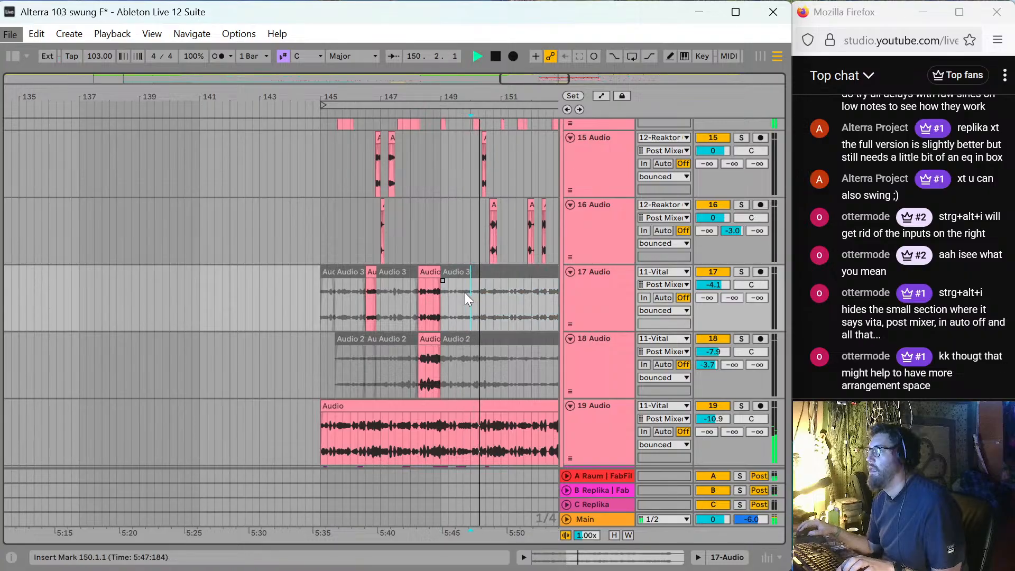
{"action": "key", "text": "ctrl+e"}
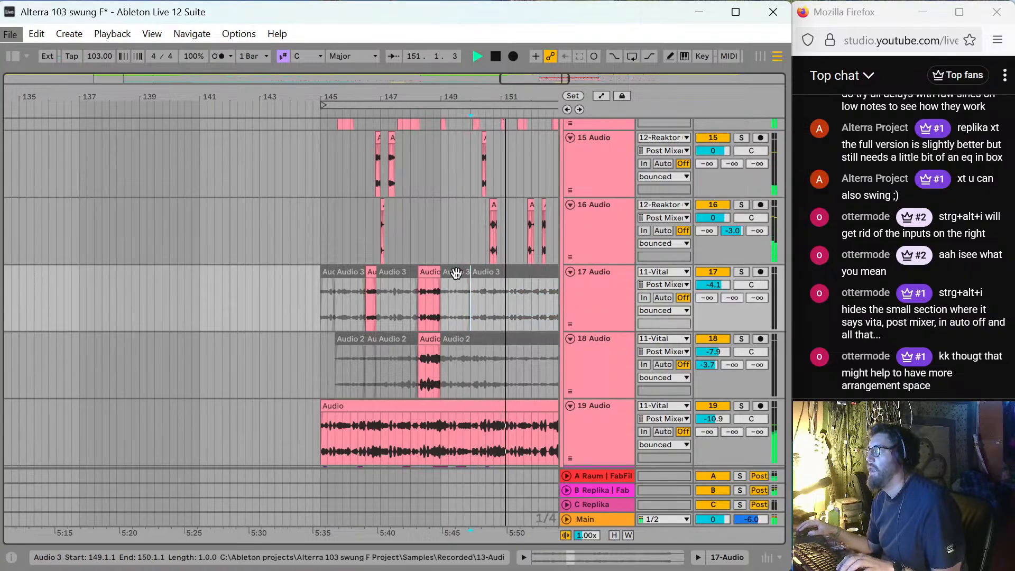
{"action": "left_click", "coordinate": [456, 272]}
{"action": "key", "text": "0"}
{"action": "key", "text": "space"}
{"action": "key", "text": "space"}
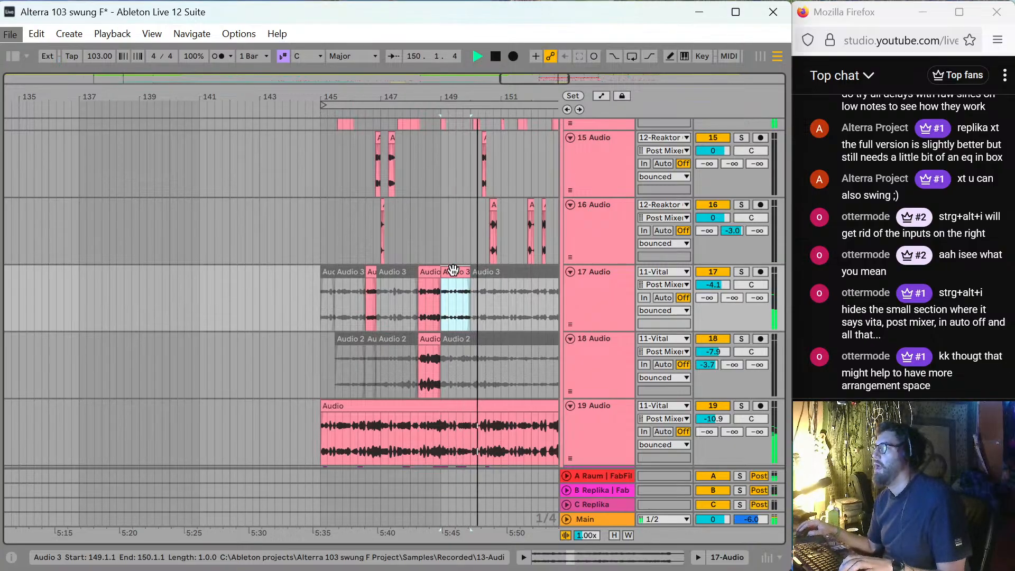
Set the gain of track 17's clip from 149.1.1 to 150.1.1 to 3.4 dB, checking it in playback.
{"action": "key", "text": "space"}
{"action": "double_click", "coordinate": [455, 272]}
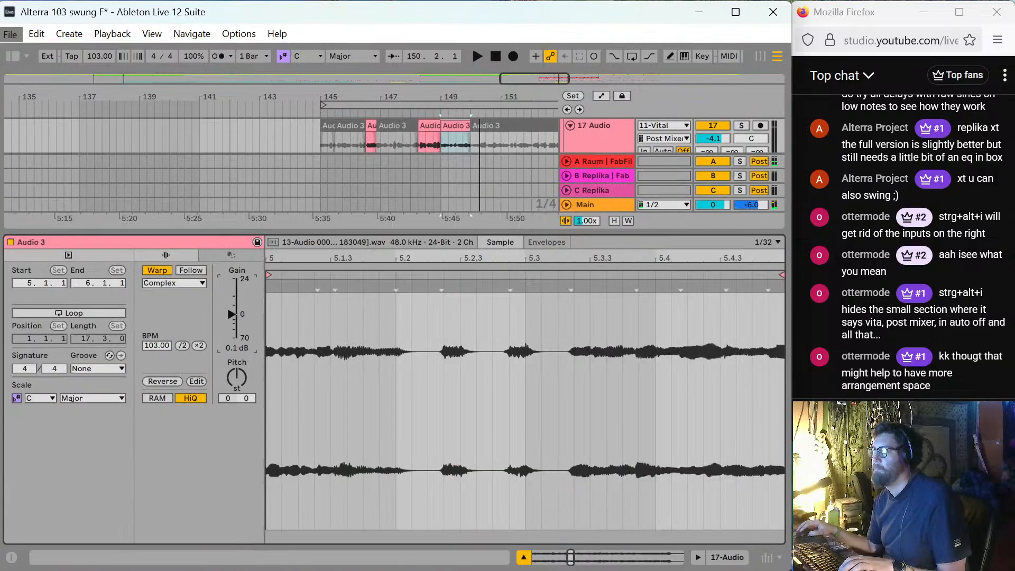
{"action": "left_click_drag", "start_coordinate": [232, 314], "coordinate": [233, 308]}
{"action": "key", "text": "space"}
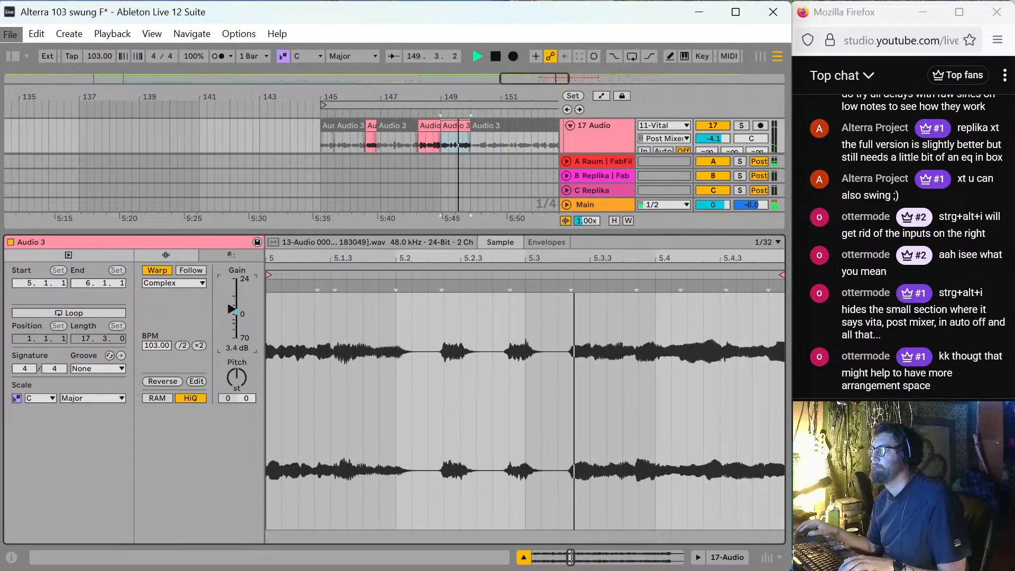
{"action": "key", "text": "ctrl+alt+l"}
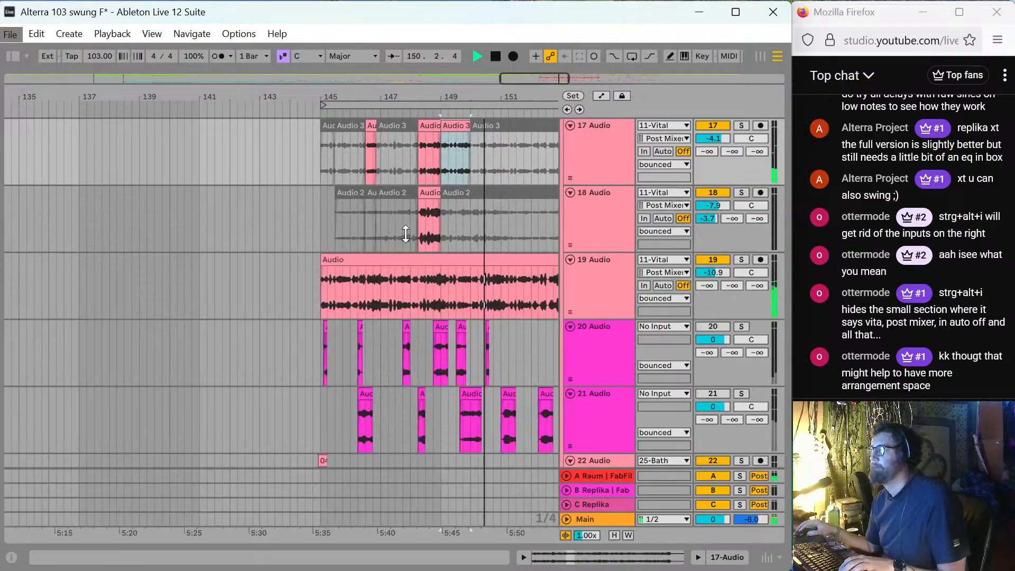
Split out the section from 149.3.1 to 150.1.1 of track 18's deactivated clip, reactivate it and play it.
{"action": "left_click", "coordinate": [455, 217]}
{"action": "key", "text": "space"}
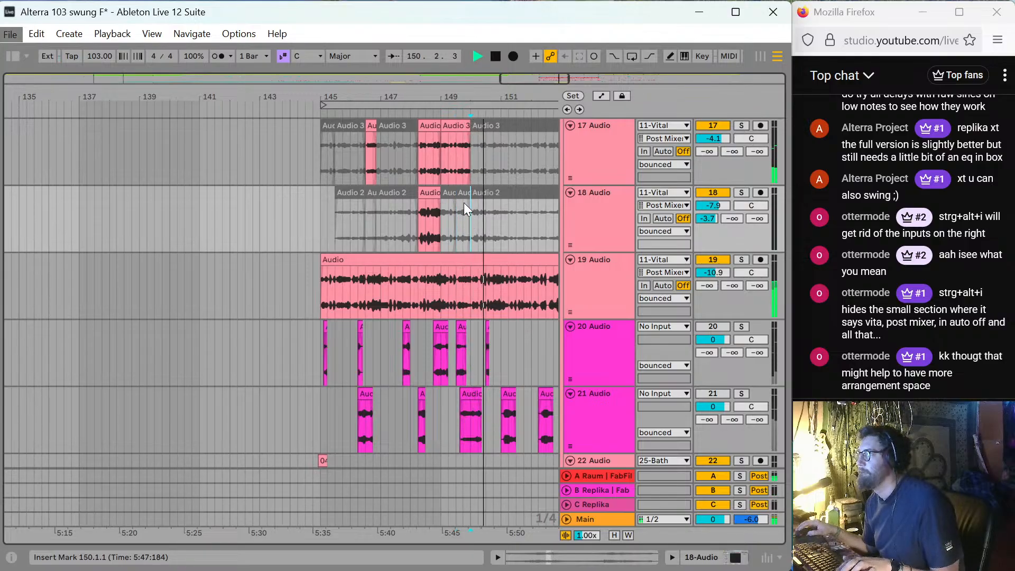
{"action": "left_click", "coordinate": [462, 193]}
{"action": "key", "text": "0"}
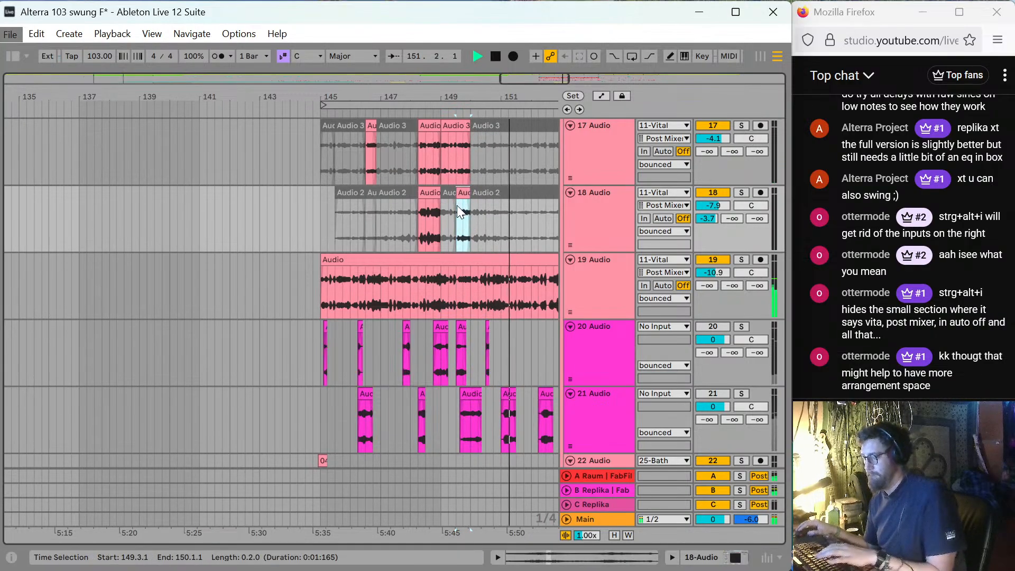
{"action": "key", "text": "space"}
{"action": "key", "text": "space"}
Split off and deactivate track 17's section from 149.3.1 to 150.1.1, then play the change from 148.4.1.
{"action": "left_click_drag", "start_coordinate": [458, 164], "coordinate": [468, 169]}
{"action": "key", "text": "ctrl+e"}
{"action": "key", "text": "0"}
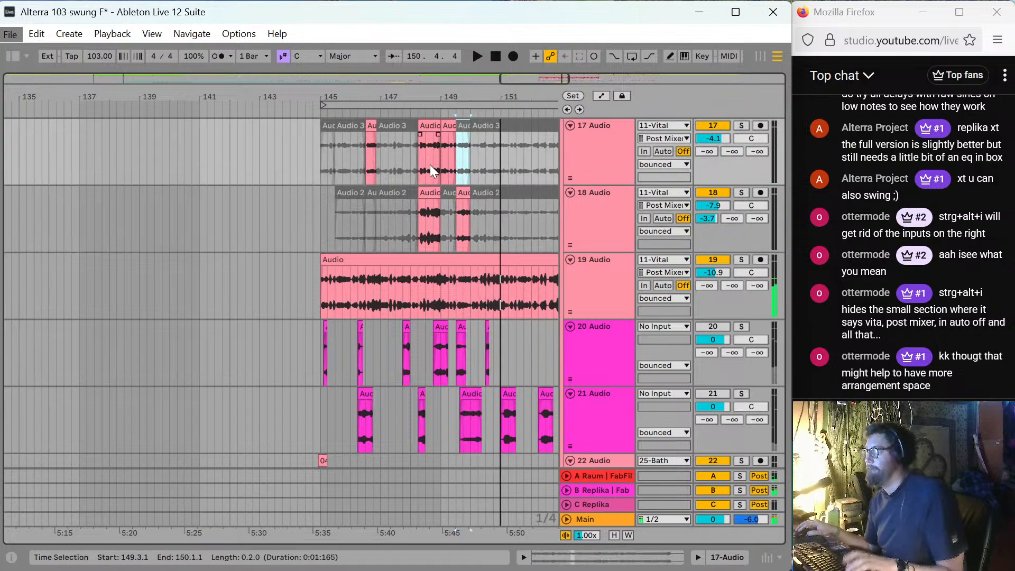
{"action": "left_click", "coordinate": [433, 167]}
{"action": "key", "text": "space"}
{"action": "key", "text": "space"}
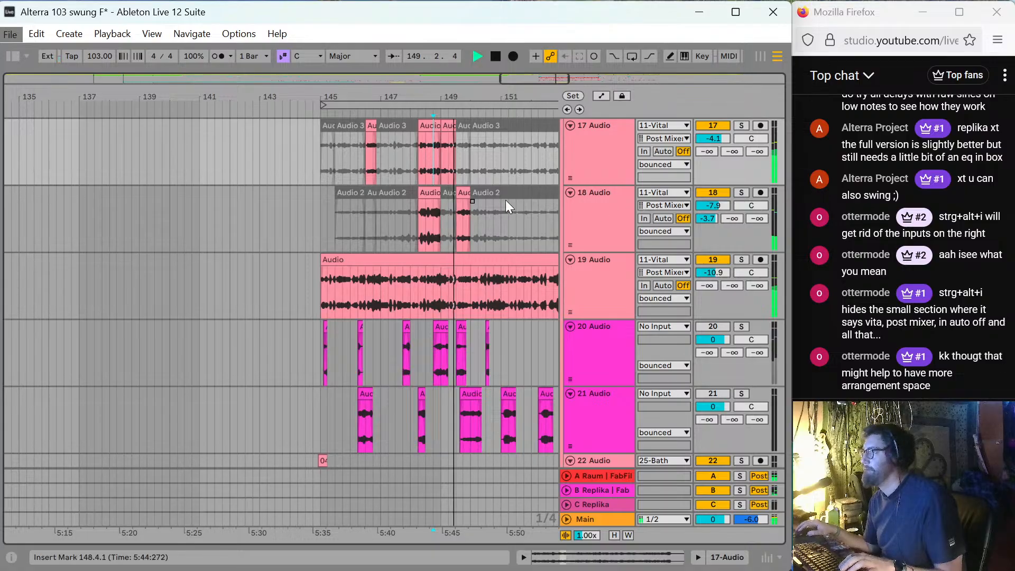
Show the automation lanes and set the gain of track 18's clip from 149.3.1 to 150.1.1 to 4.0 dB.
{"action": "key", "text": "a"}
{"action": "left_click", "coordinate": [464, 202]}
{"action": "key", "text": "space"}
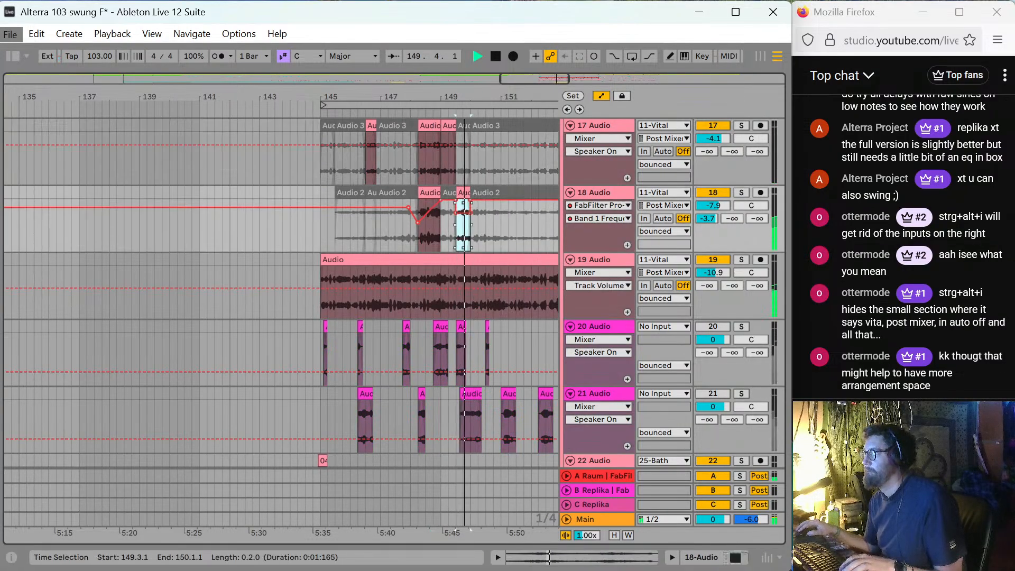
{"action": "key", "text": "space"}
{"action": "double_click", "coordinate": [460, 193]}
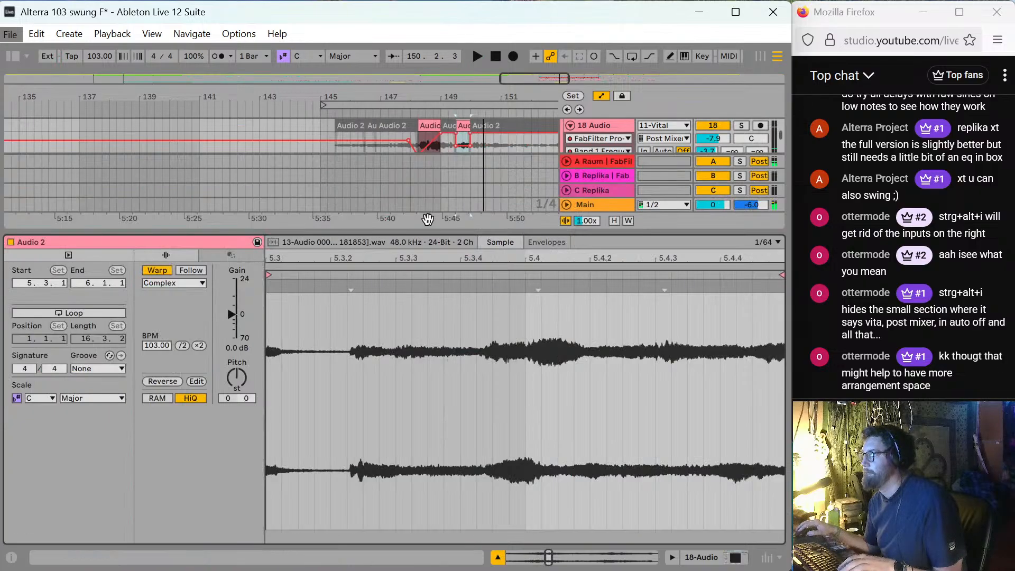
{"action": "left_click_drag", "start_coordinate": [227, 309], "coordinate": [227, 304]}
{"action": "key", "text": "space"}
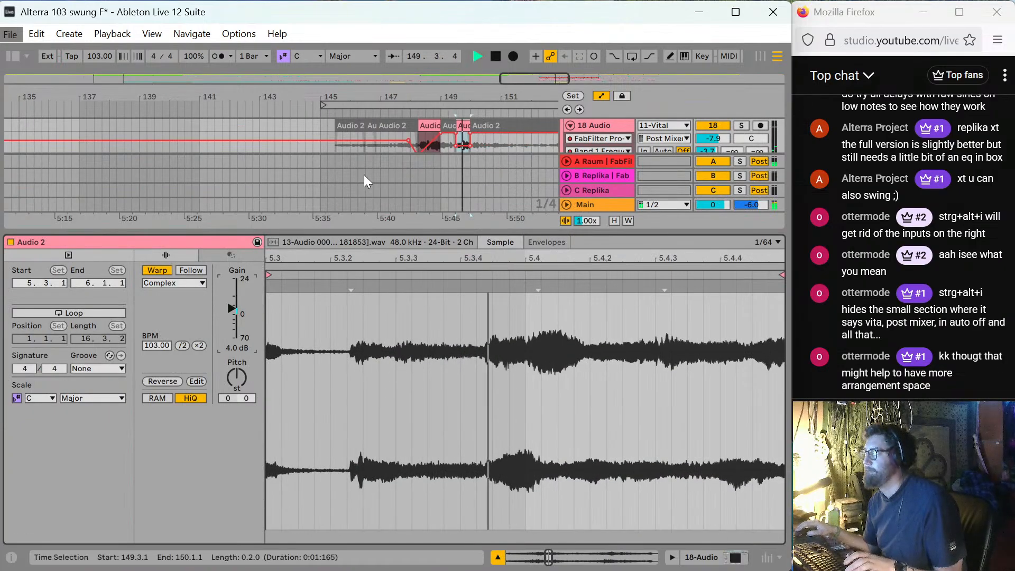
Trim the start of track 18's clip at 149.3.1 to 149.3.2 and lower its filter frequency automation up to 150.1.1.
{"action": "left_click", "coordinate": [405, 144]}
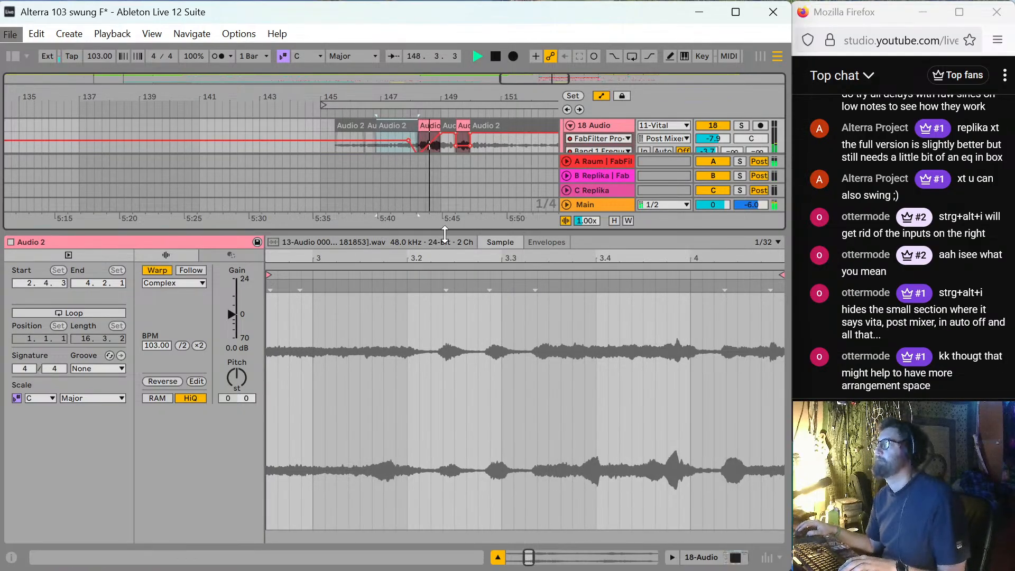
{"action": "key", "text": "ctrl+alt+l"}
{"action": "scroll", "coordinate": [423, 211], "scroll_direction": "up", "scroll_amount": 4}
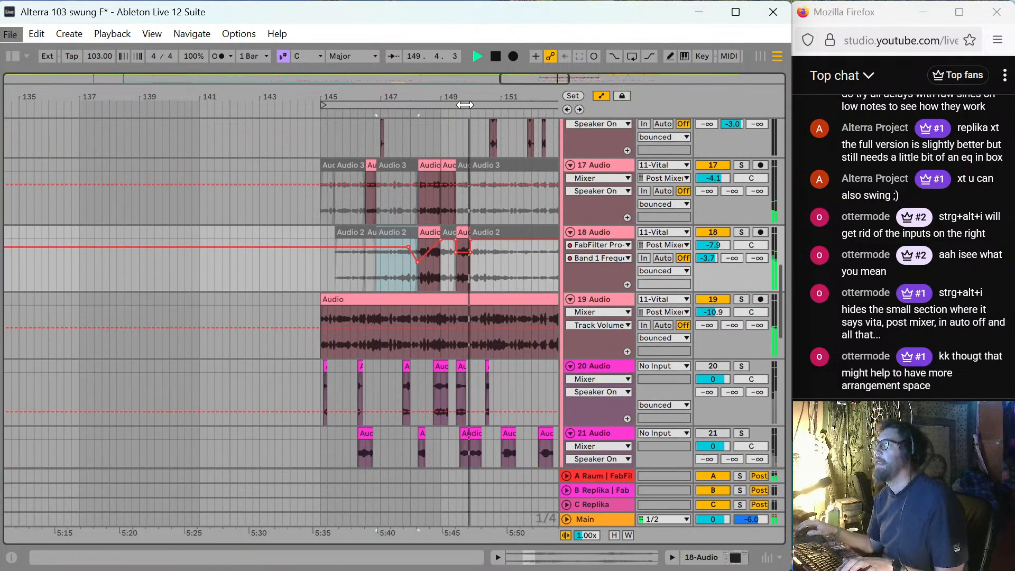
{"action": "left_click", "coordinate": [461, 232]}
{"action": "key", "text": "space"}
{"action": "key", "text": "plus"}
{"action": "key", "text": "plus"}
{"action": "key", "text": "plus"}
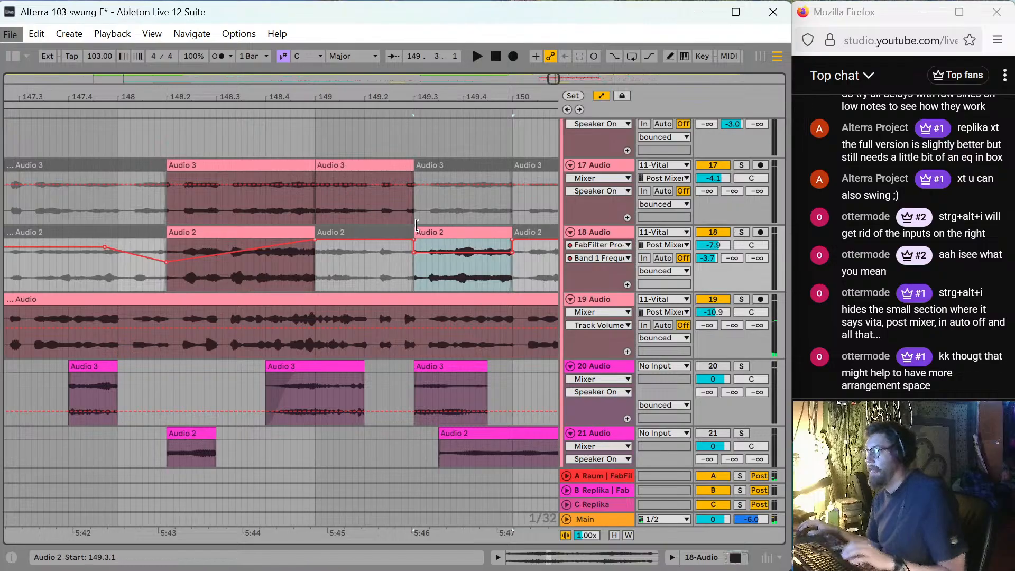
{"action": "key", "text": "space"}
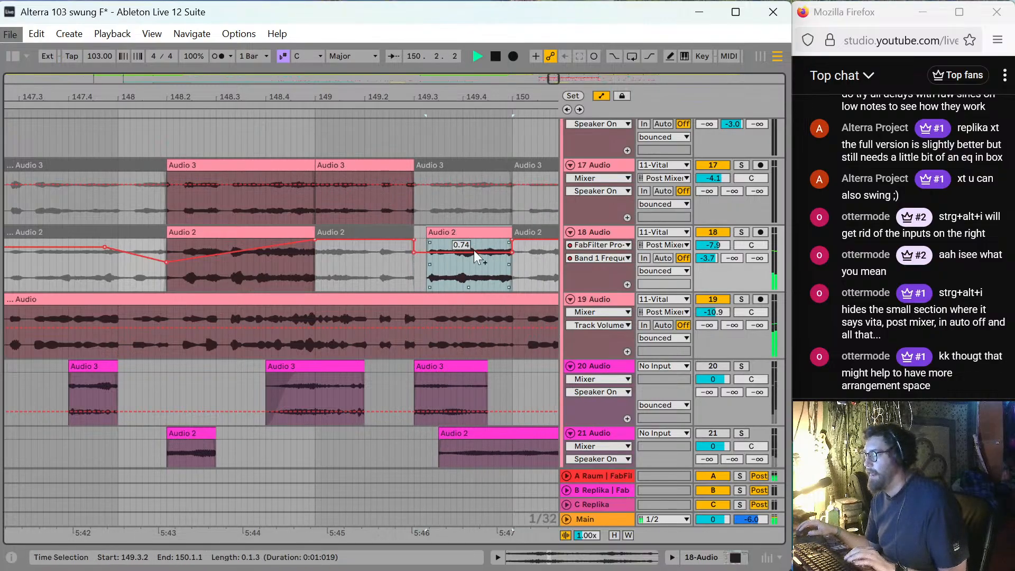
{"action": "key", "text": "space"}
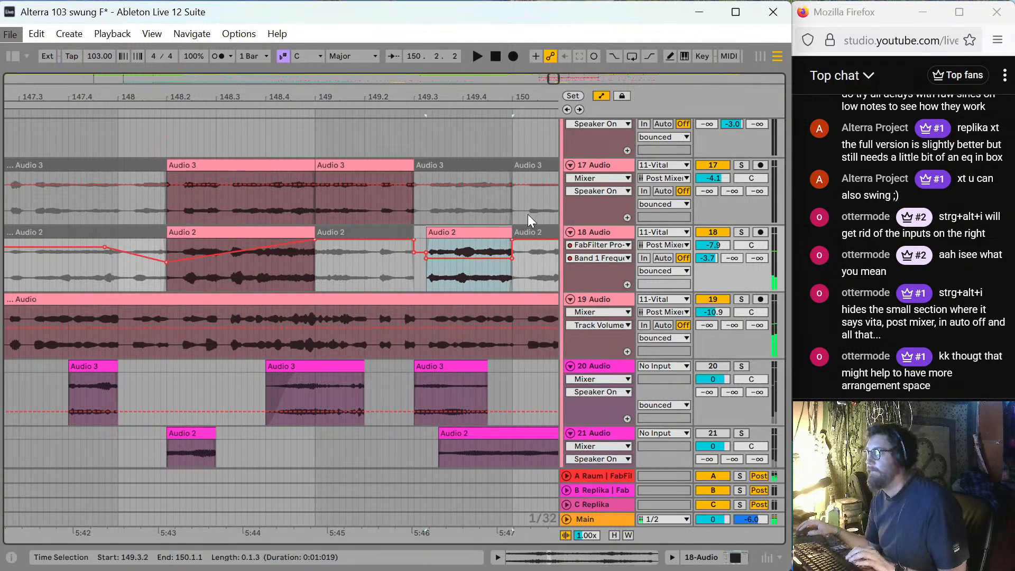
Set the gain of track 18's clip from 149.3.2 to 150.1.1 to 7.6 dB, checking it in playback.
{"action": "double_click", "coordinate": [487, 230]}
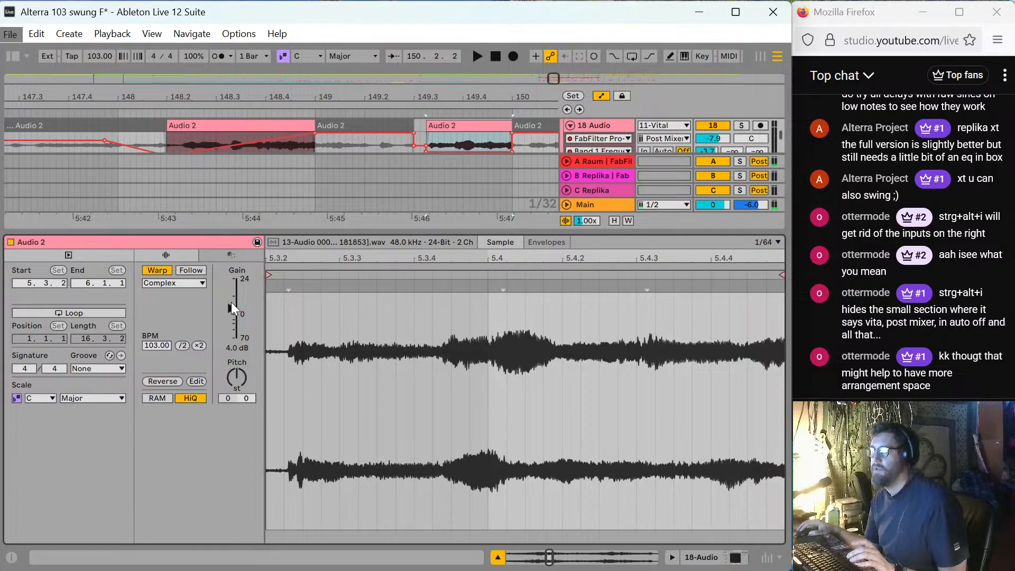
{"action": "left_click_drag", "start_coordinate": [230, 303], "coordinate": [230, 303]}
{"action": "key", "text": "space"}
{"action": "key", "text": "space"}
{"action": "key", "text": "space"}
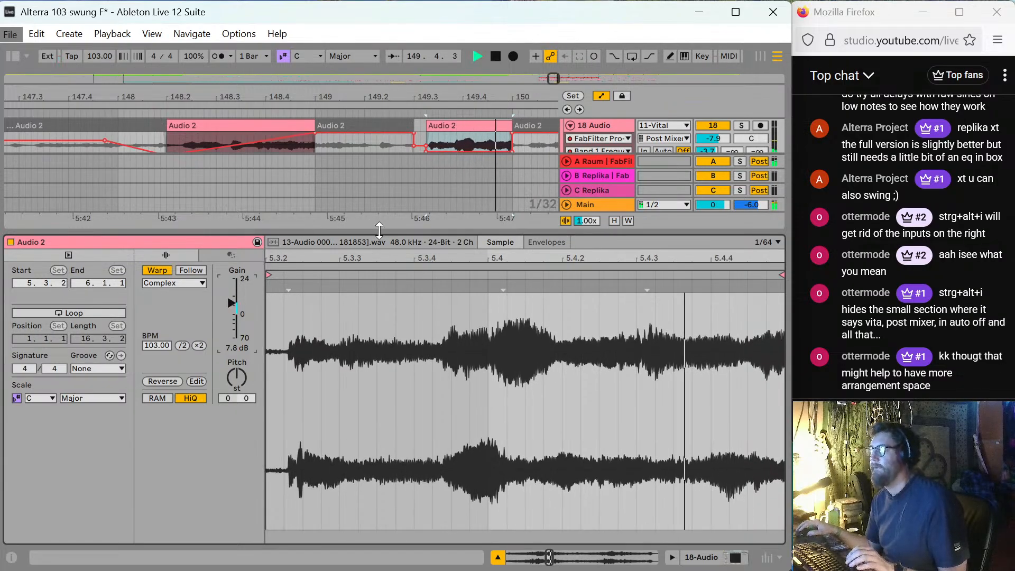
{"action": "key", "text": "ctrl+alt+l"}
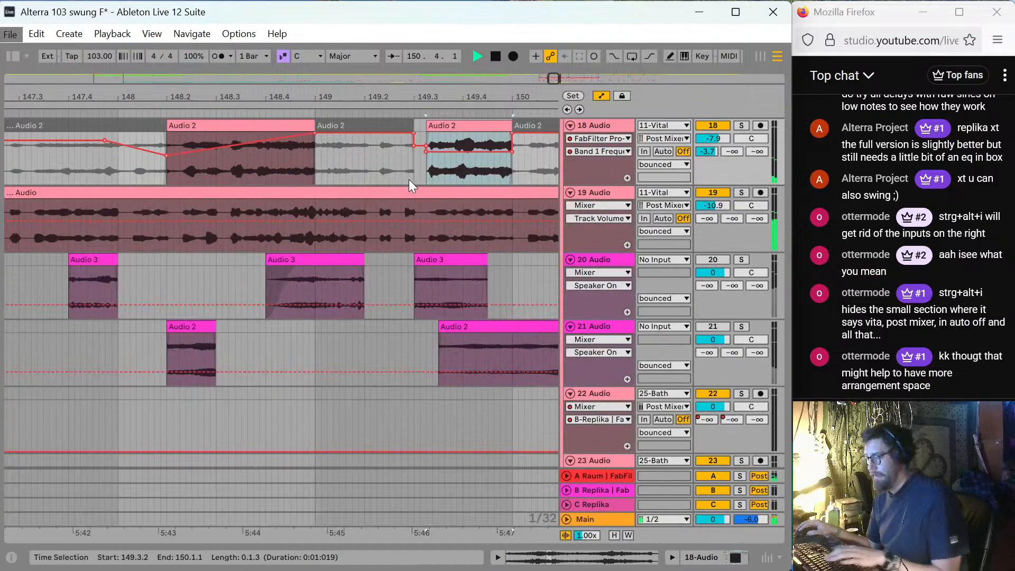
Play the arrangement from 145.1.1 and look through all tracks for other sounds in this section.
{"action": "scroll", "coordinate": [405, 180], "scroll_direction": "down", "scroll_amount": 10}
{"action": "scroll", "coordinate": [451, 186], "scroll_direction": "up", "scroll_amount": 4}
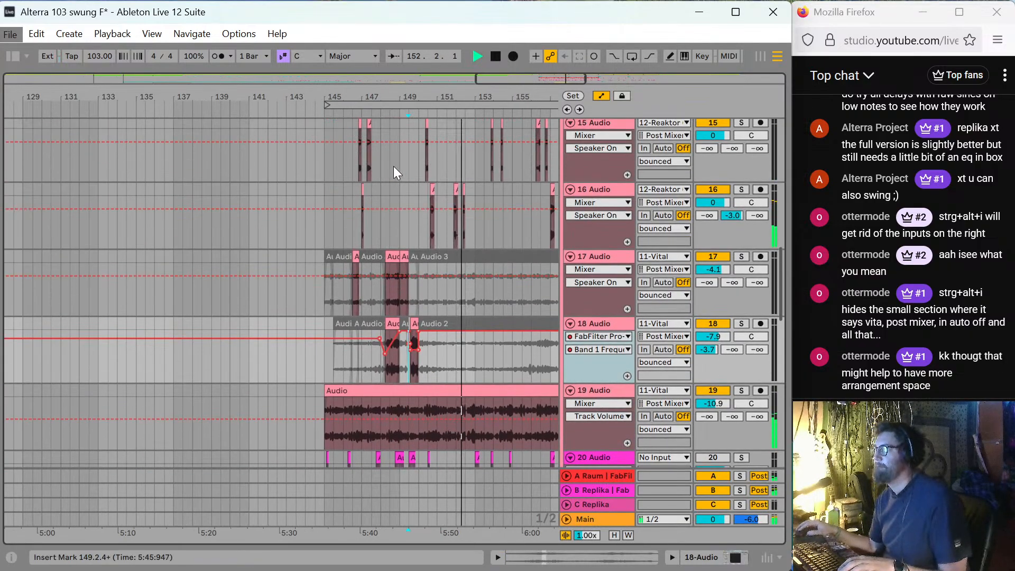
{"action": "left_click", "coordinate": [326, 159]}
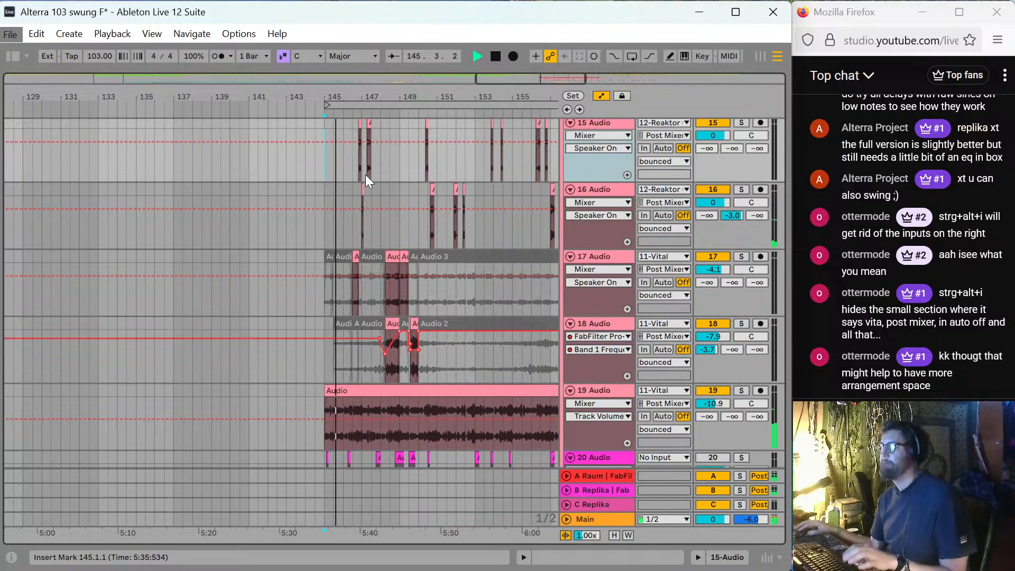
{"action": "scroll", "coordinate": [379, 195], "scroll_direction": "down", "scroll_amount": 8}
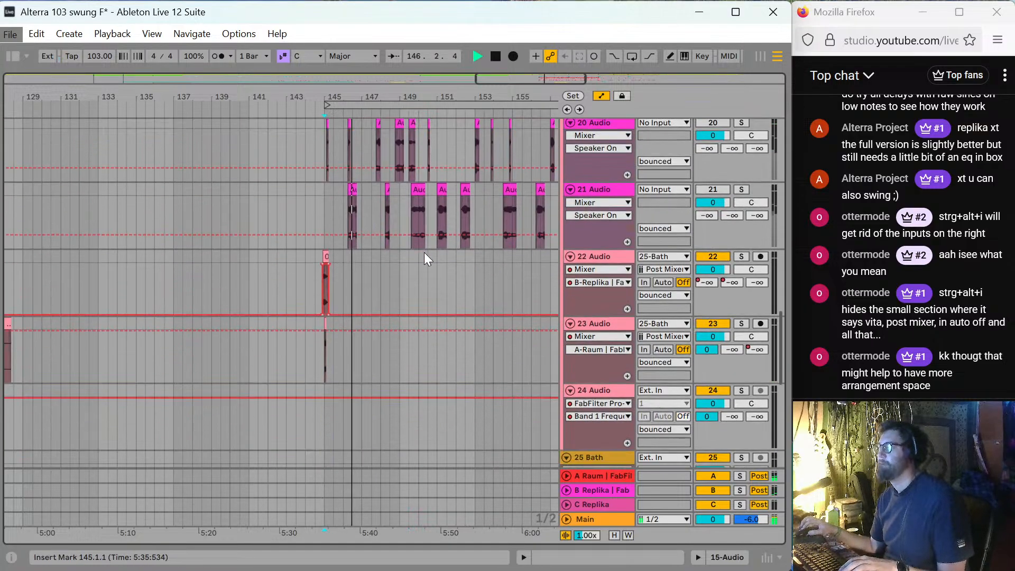
{"action": "scroll", "coordinate": [424, 253], "scroll_direction": "down", "scroll_amount": 4}
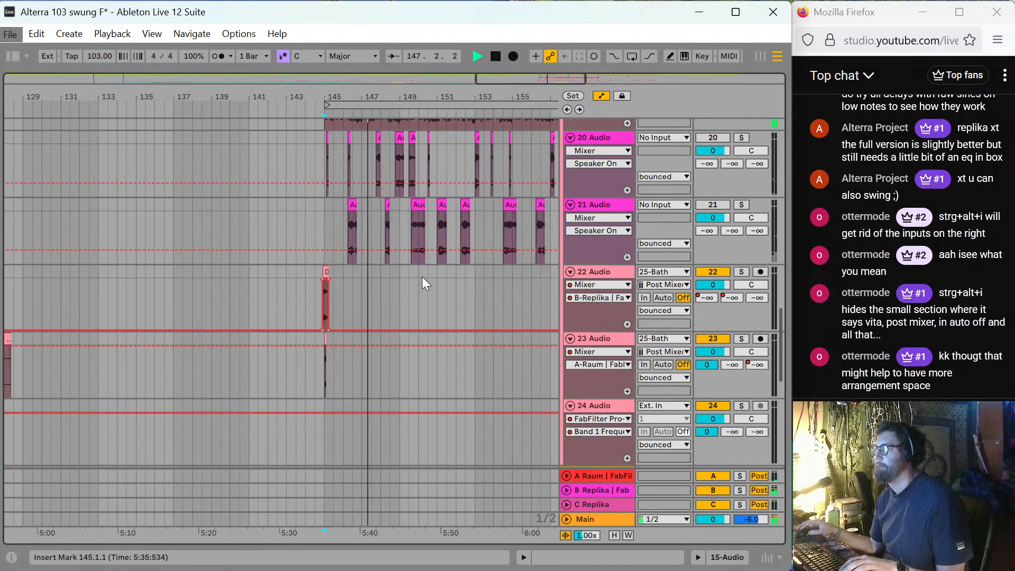
{"action": "scroll", "coordinate": [425, 301], "scroll_direction": "down", "scroll_amount": 15}
{"action": "scroll", "coordinate": [394, 372], "scroll_direction": "up", "scroll_amount": 20}
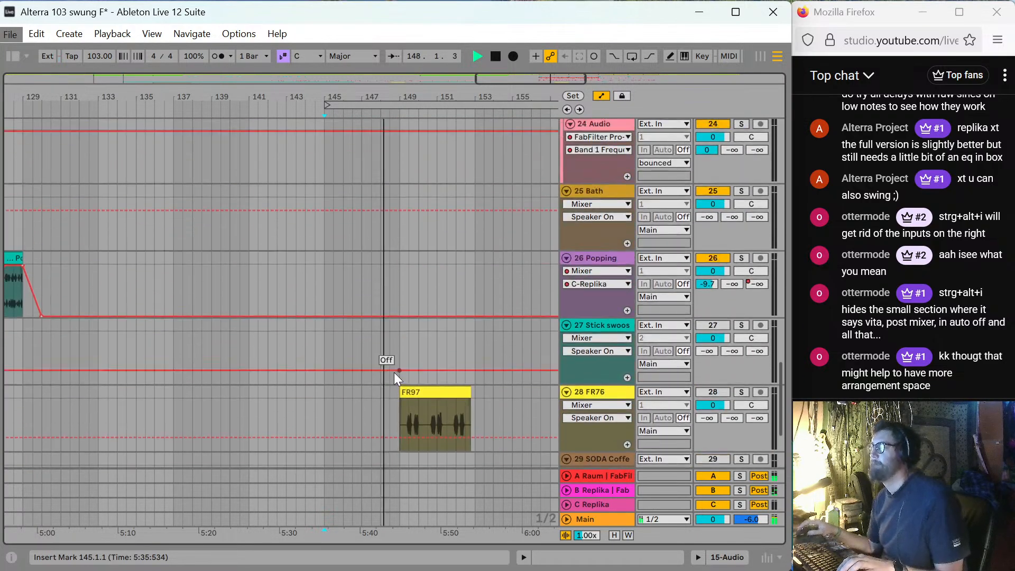
{"action": "scroll", "coordinate": [396, 343], "scroll_direction": "up", "scroll_amount": 15}
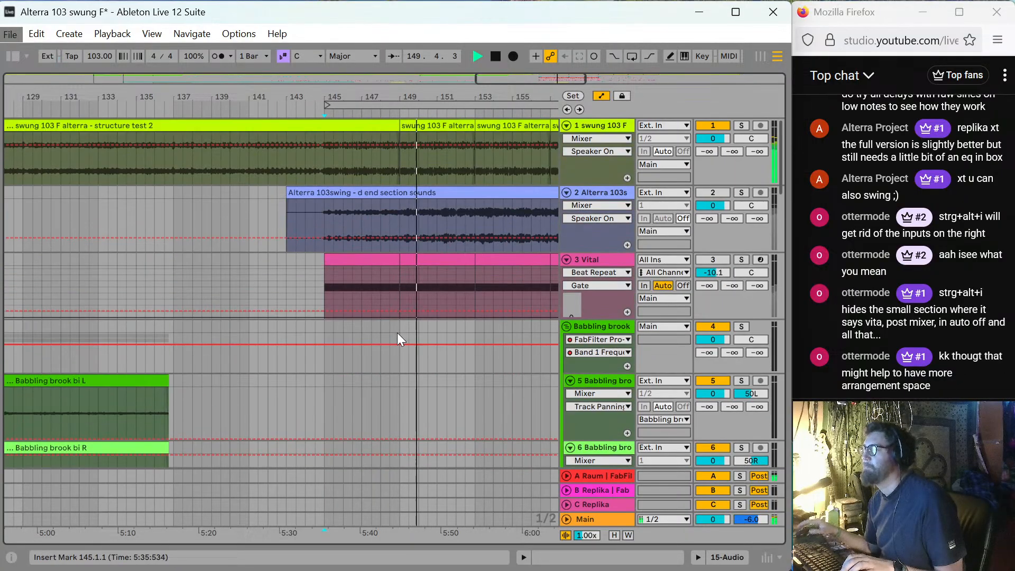
{"action": "scroll", "coordinate": [397, 332], "scroll_direction": "down", "scroll_amount": 3}
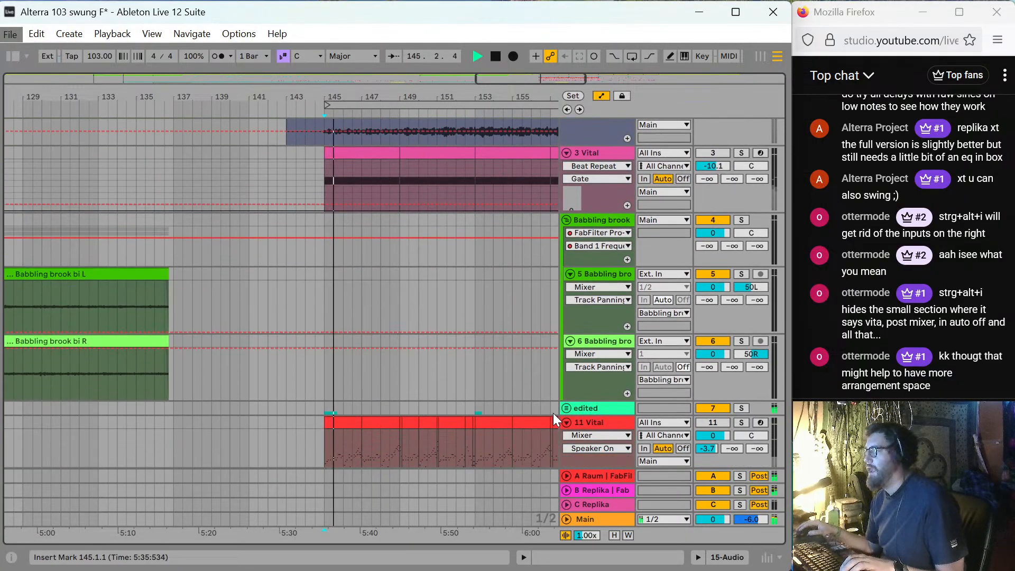
Unfold the edited group, move the Popping track's drill clip from 145.1.1 to 147.1.1 and play from 145.1.1.
{"action": "left_click", "coordinate": [566, 408]}
{"action": "scroll", "coordinate": [432, 366], "scroll_direction": "down", "scroll_amount": 4}
{"action": "scroll", "coordinate": [435, 362], "scroll_direction": "down", "scroll_amount": 3}
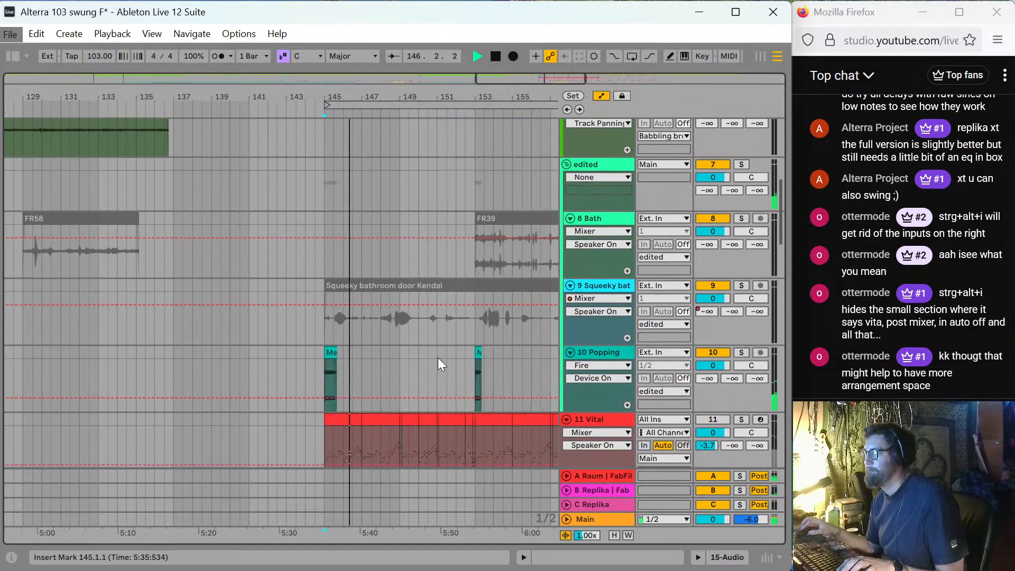
{"action": "left_click", "coordinate": [330, 351]}
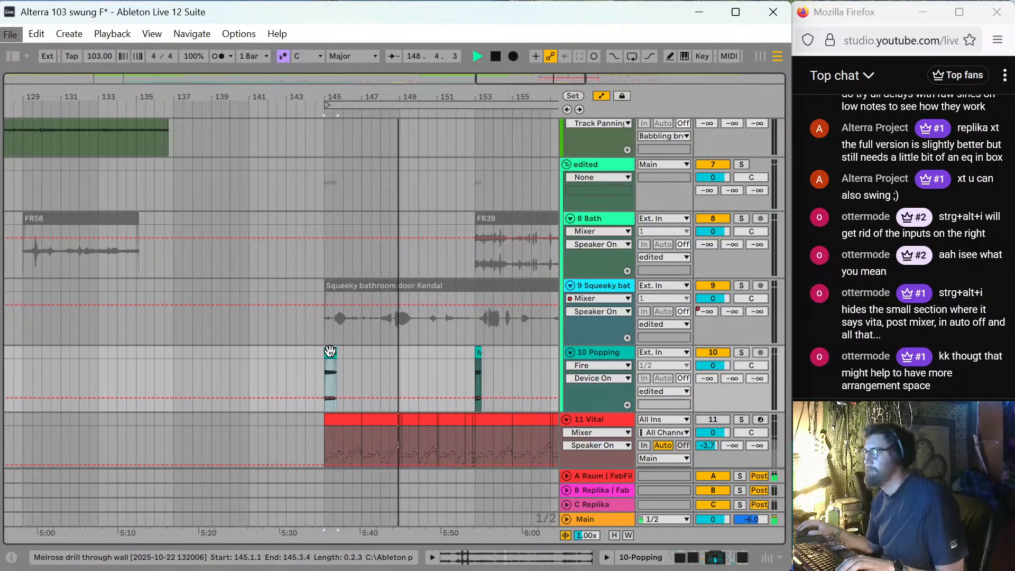
{"action": "left_click_drag", "start_coordinate": [330, 351], "coordinate": [372, 363]}
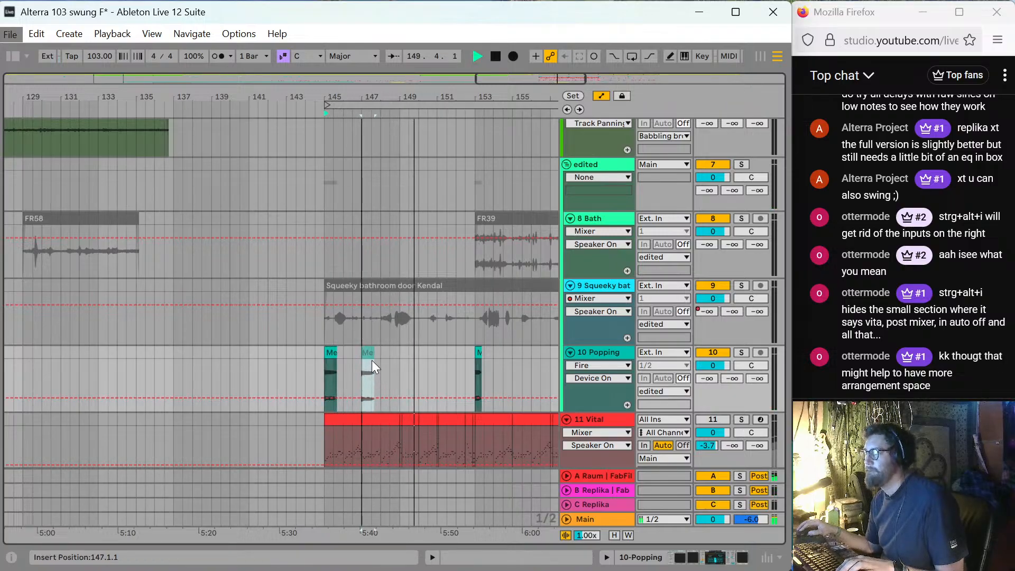
{"action": "left_click", "coordinate": [321, 366]}
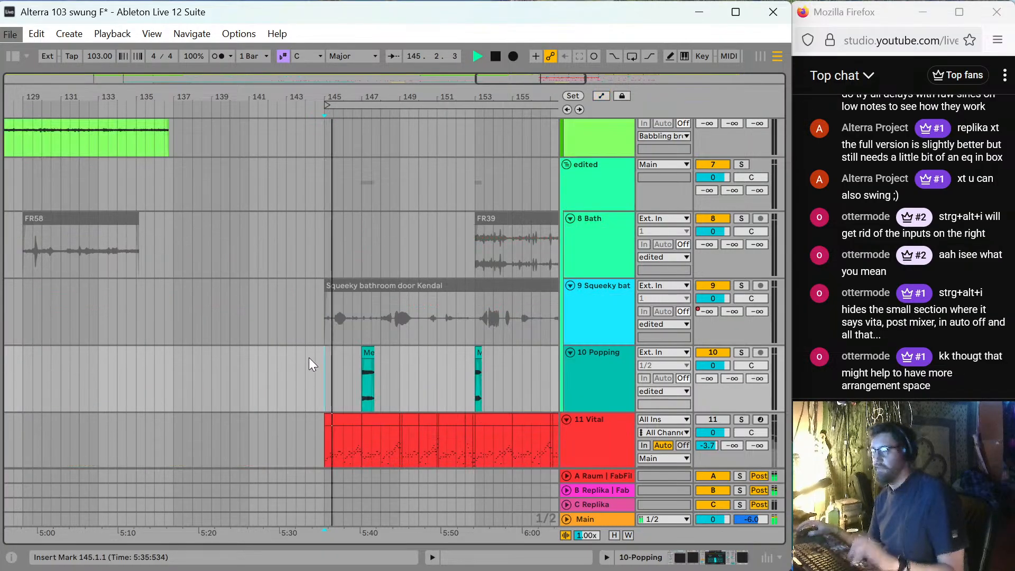
{"action": "left_click", "coordinate": [363, 357]}
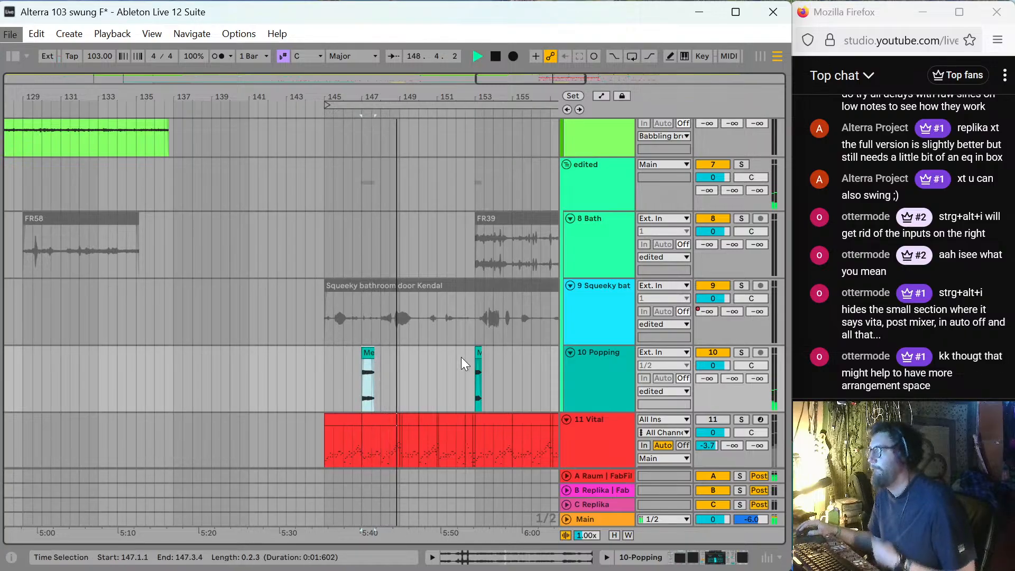
Review the edited group's tracks, return to the bounced tracks 14–18 and play them from 149.1.1.
{"action": "scroll", "coordinate": [360, 346], "scroll_direction": "down", "scroll_amount": 3}
{"action": "scroll", "coordinate": [386, 341], "scroll_direction": "up", "scroll_amount": 2}
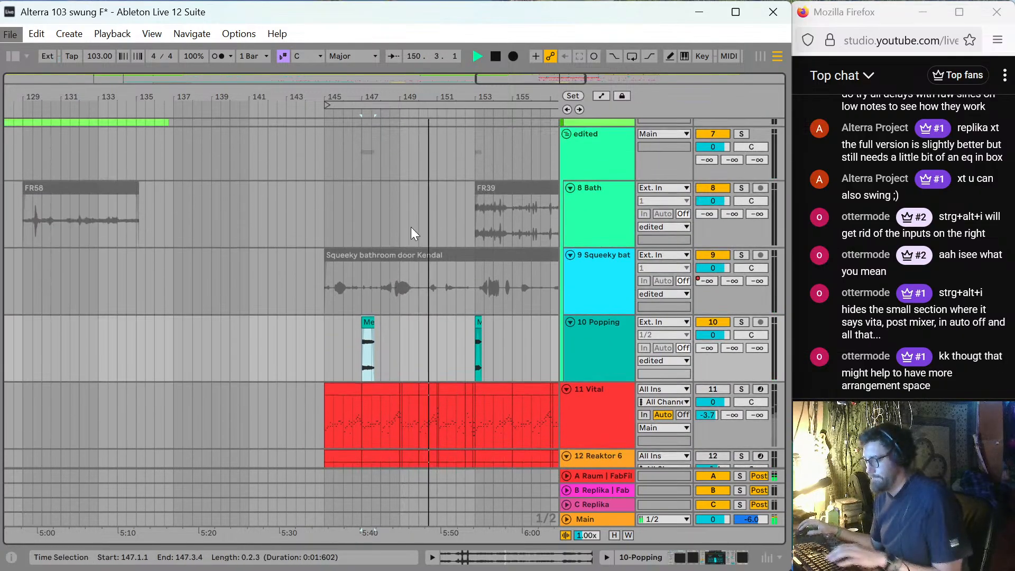
{"action": "scroll", "coordinate": [411, 227], "scroll_direction": "down", "scroll_amount": 3}
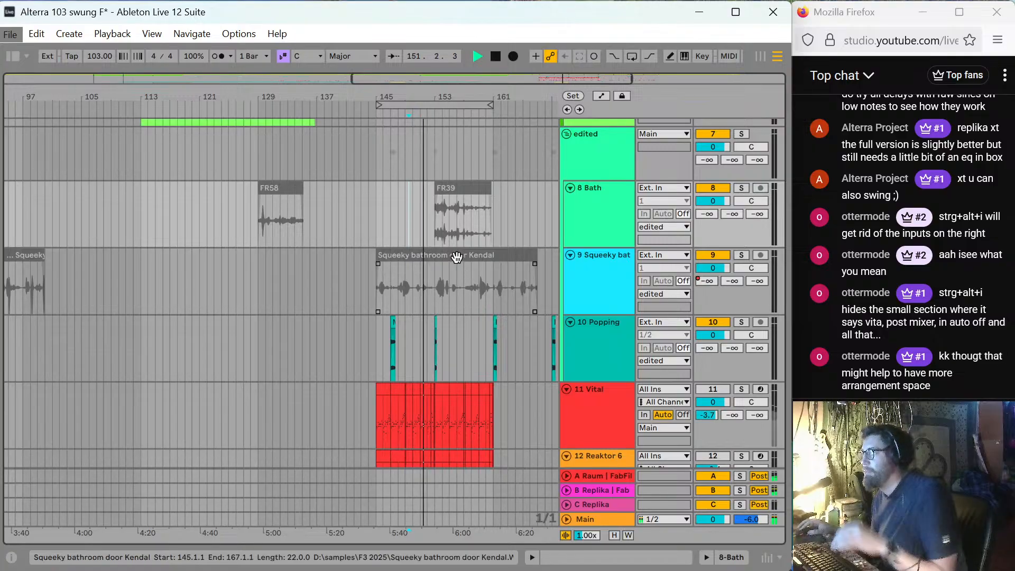
{"action": "scroll", "coordinate": [473, 299], "scroll_direction": "down", "scroll_amount": 3}
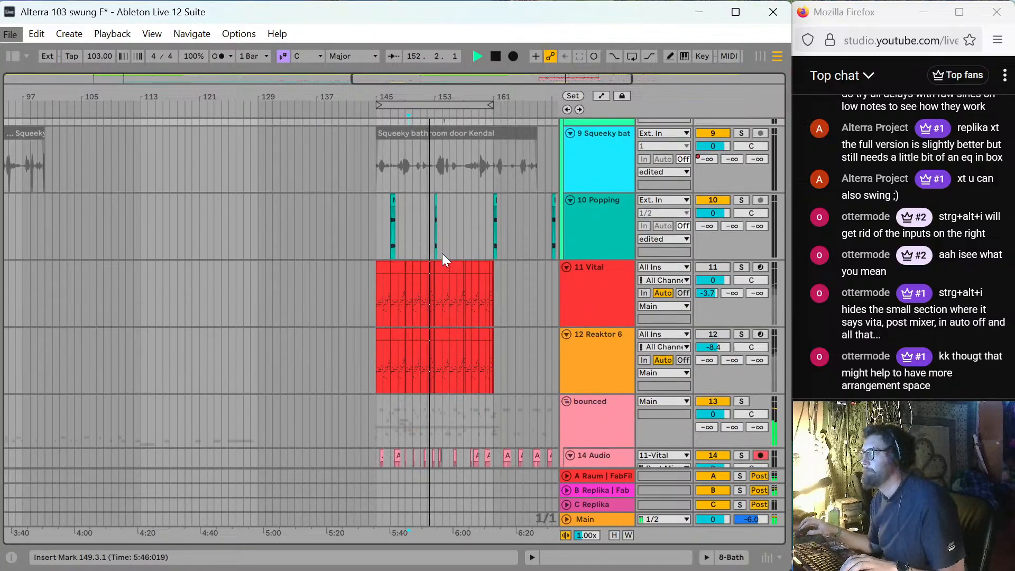
{"action": "scroll", "coordinate": [442, 253], "scroll_direction": "up", "scroll_amount": 3}
{"action": "scroll", "coordinate": [442, 255], "scroll_direction": "down", "scroll_amount": 8}
{"action": "scroll", "coordinate": [431, 273], "scroll_direction": "down", "scroll_amount": 3}
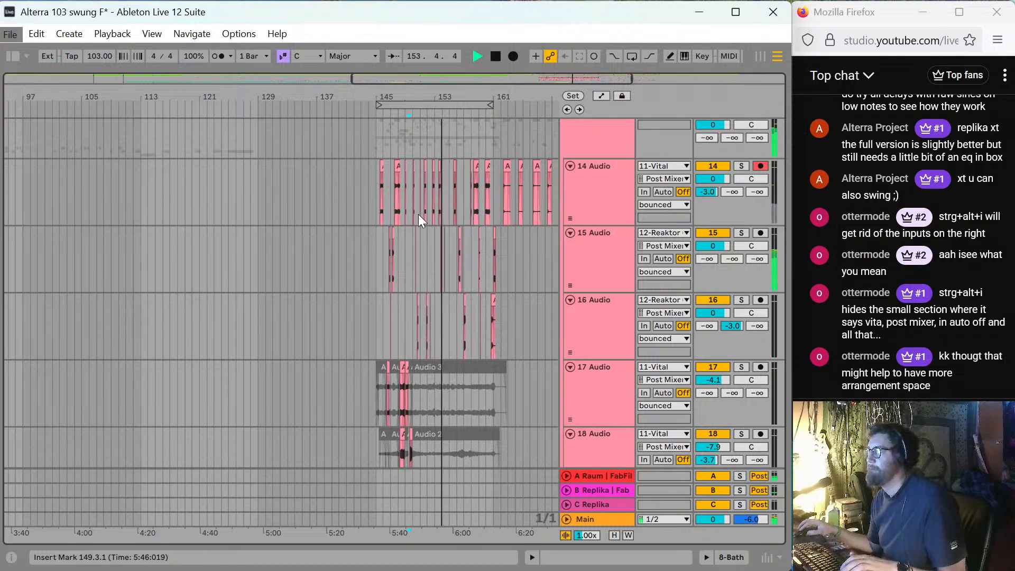
{"action": "left_click", "coordinate": [400, 198]}
{"action": "scroll", "coordinate": [400, 198], "scroll_direction": "up", "scroll_amount": 6}
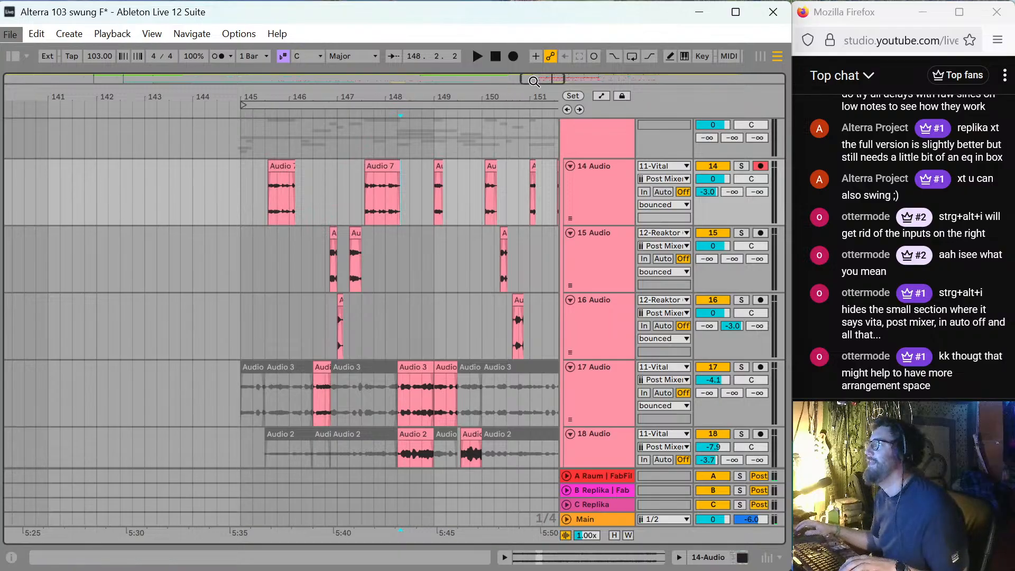
{"action": "left_click_drag", "start_coordinate": [534, 81], "coordinate": [541, 92]}
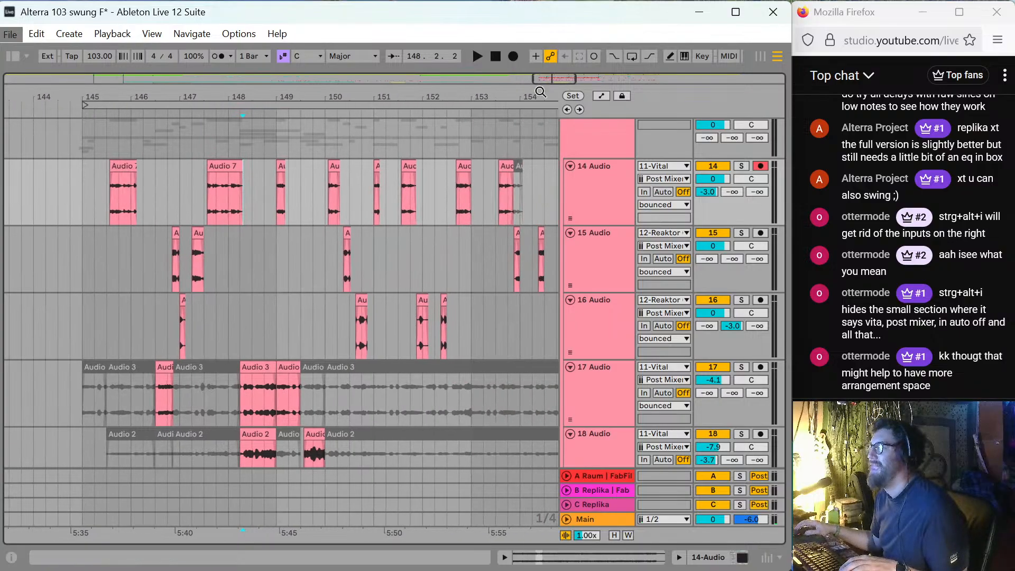
{"action": "left_click", "coordinate": [276, 271]}
{"action": "key", "text": "space"}
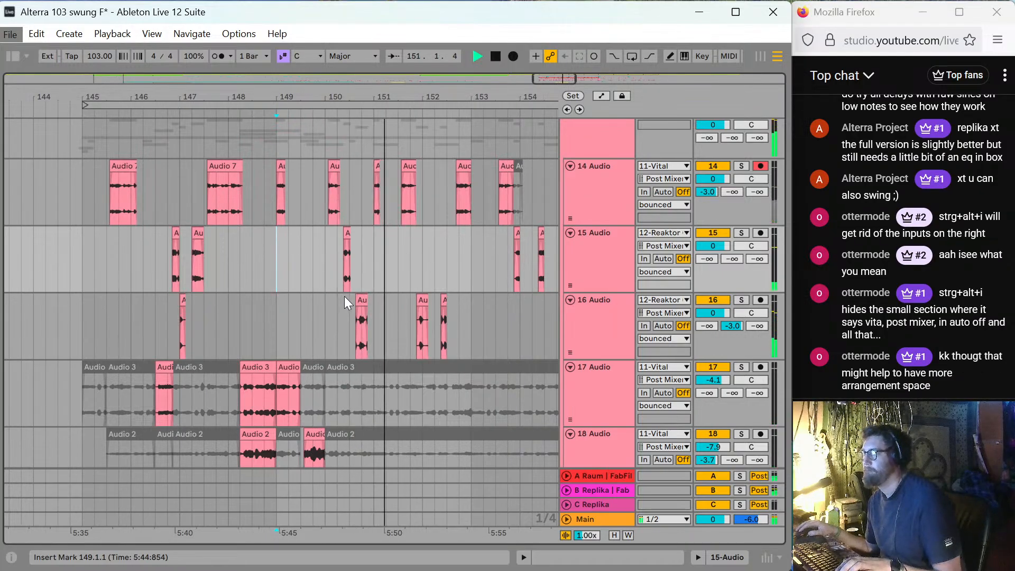
Play track 15's short clip in bar 150, starting from 150.2.1.
{"action": "left_click", "coordinate": [343, 382]}
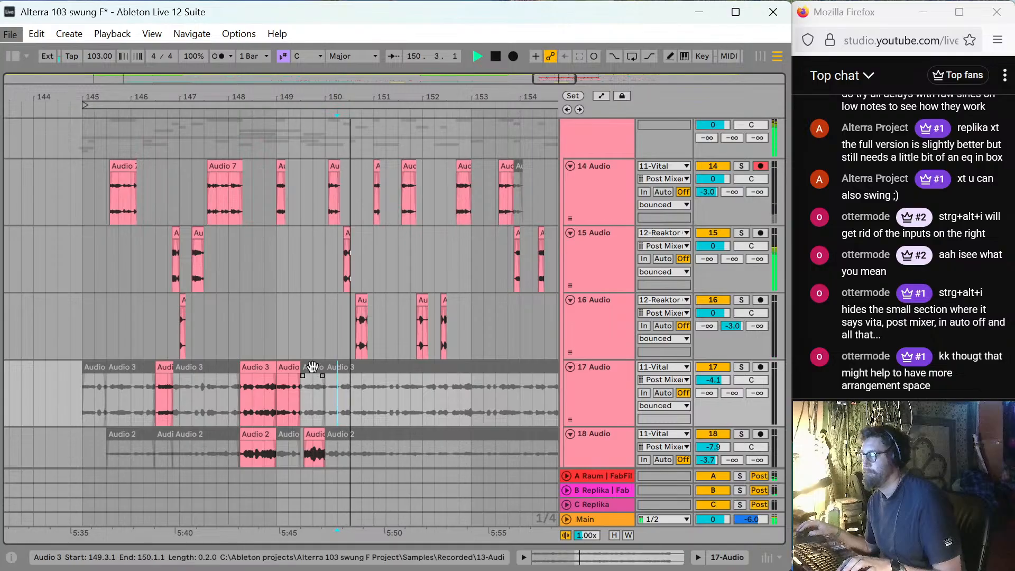
{"action": "left_click", "coordinate": [339, 274]}
{"action": "key", "text": "space"}
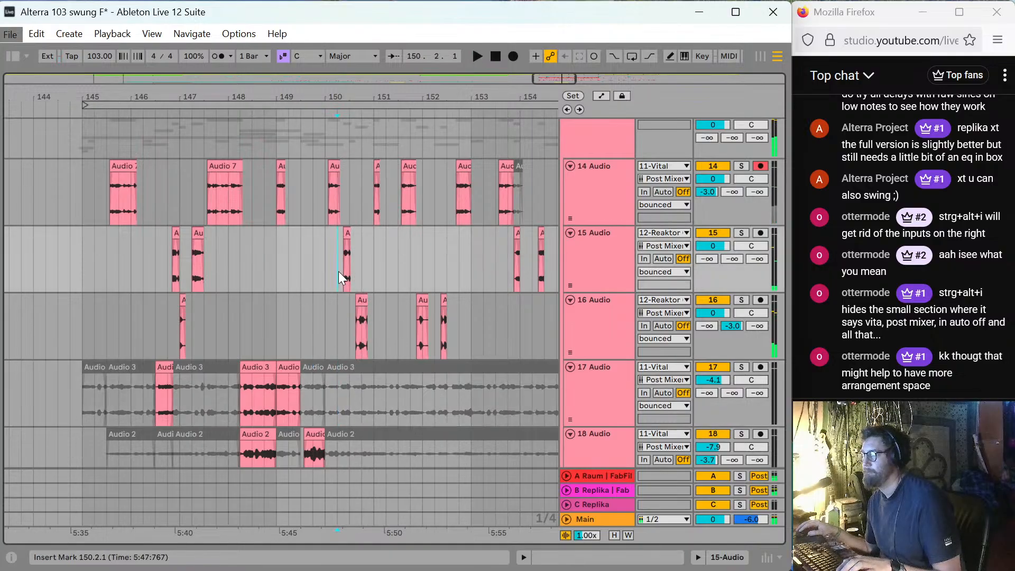
{"action": "key", "text": "space"}
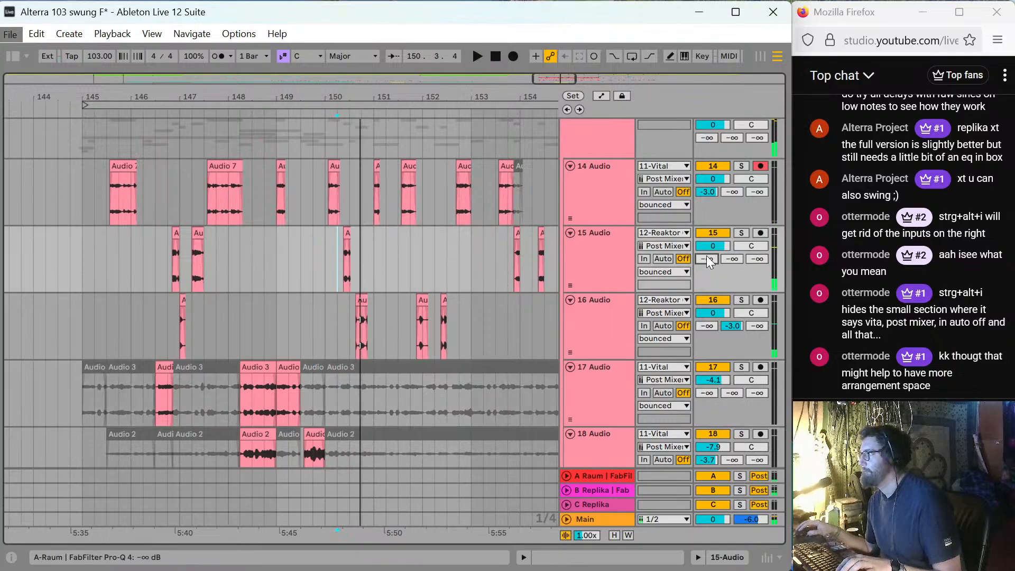
Try to automate track 15's A-Raum send over its clip from 150.2.3 to 150.3.1, checking it in playback.
{"action": "key", "text": "a"}
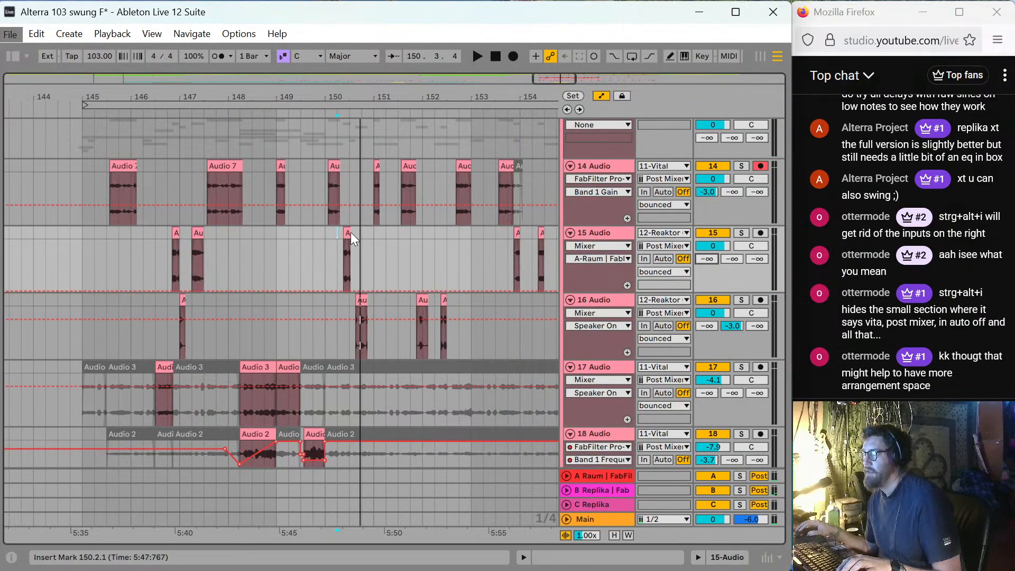
{"action": "left_click", "coordinate": [345, 271]}
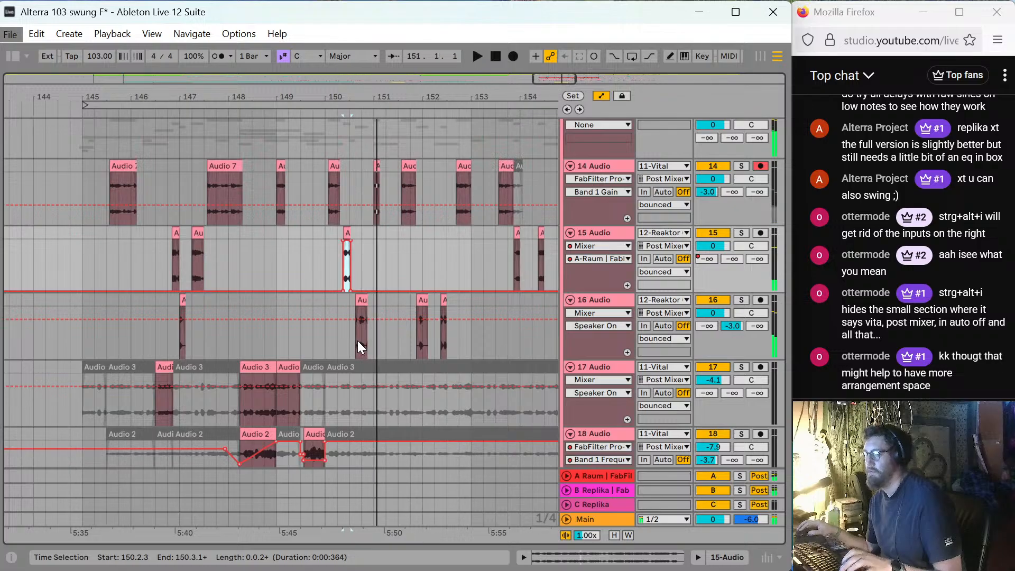
{"action": "key", "text": "space"}
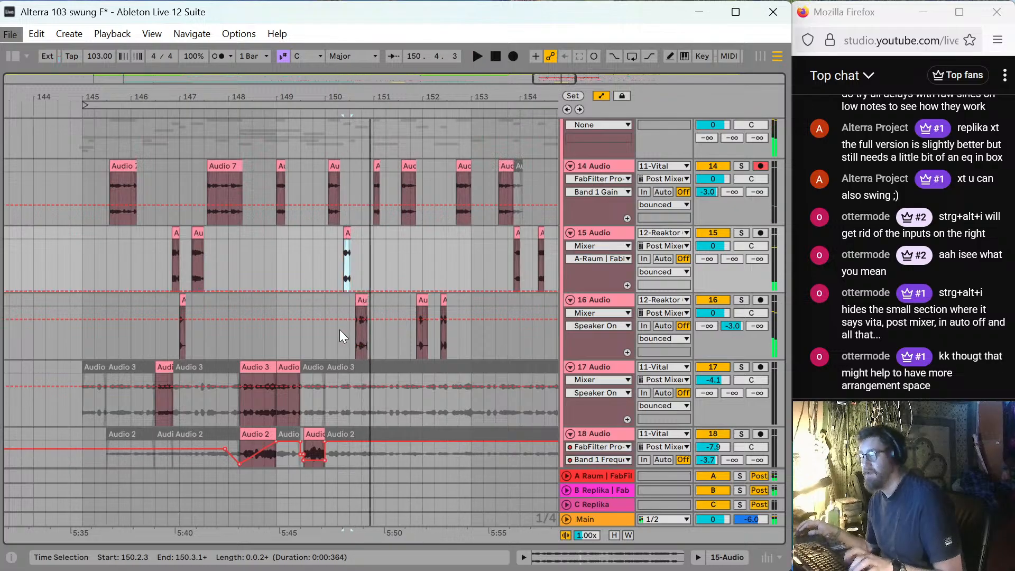
{"action": "key", "text": "space"}
{"action": "key", "text": "space"}
Split track 15's short clip in bar 150 just after 150.2.4, before its final hit.
{"action": "left_click", "coordinate": [346, 256]}
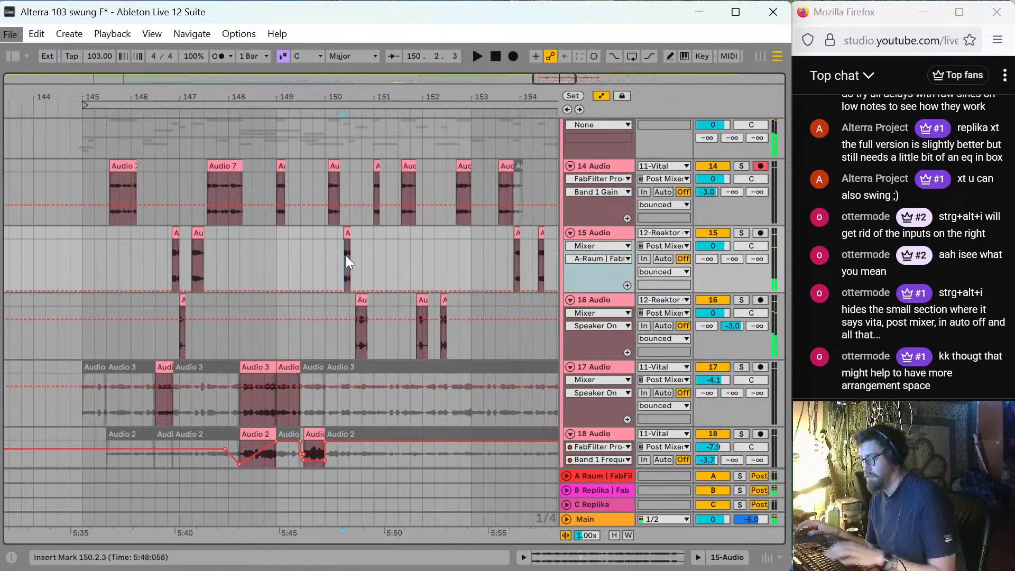
{"action": "key", "text": "plus"}
{"action": "key", "text": "plus"}
{"action": "key", "text": "plus"}
{"action": "key", "text": "plus"}
{"action": "key", "text": "plus"}
{"action": "key", "text": "plus"}
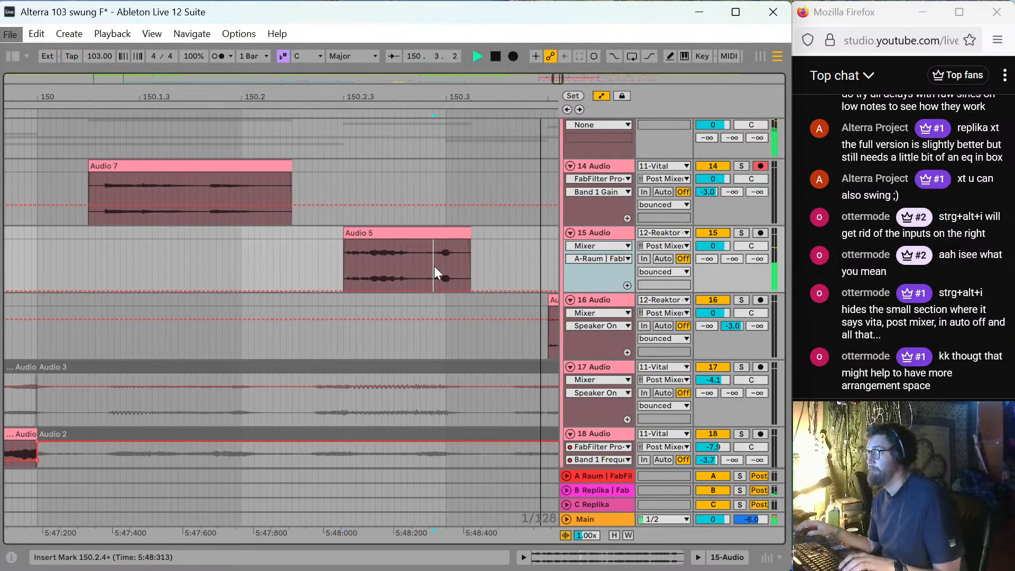
{"action": "left_click", "coordinate": [433, 258]}
{"action": "key", "text": "ctrl+e"}
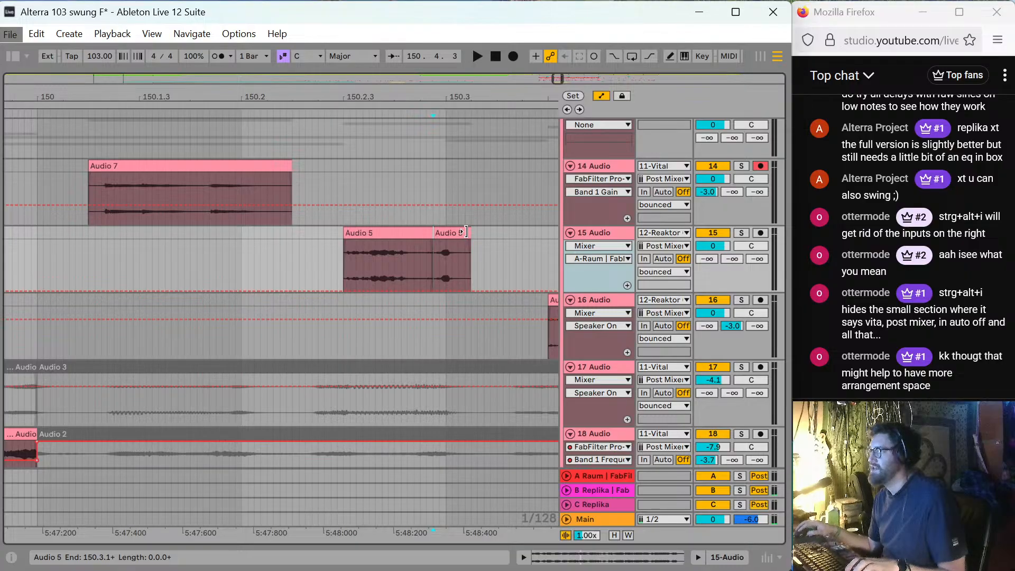
Try to stretch the split-off end of track 15's clip to 150.3.3, play it and undo the stretch.
{"action": "left_click_drag", "start_coordinate": [464, 232], "coordinate": [546, 258]}
{"action": "key", "text": "space"}
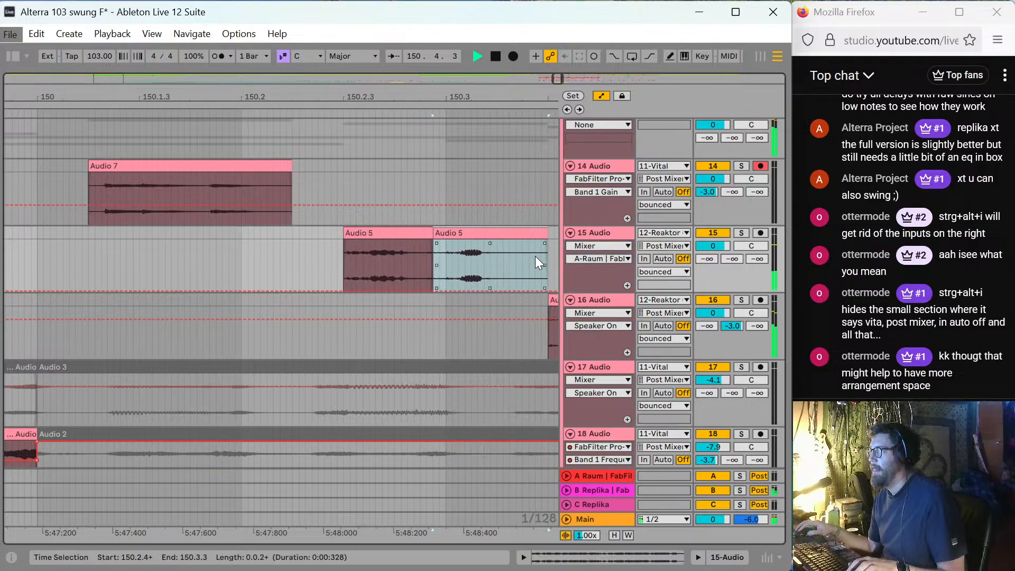
{"action": "key", "text": "space"}
{"action": "key", "text": "ctrl+z"}
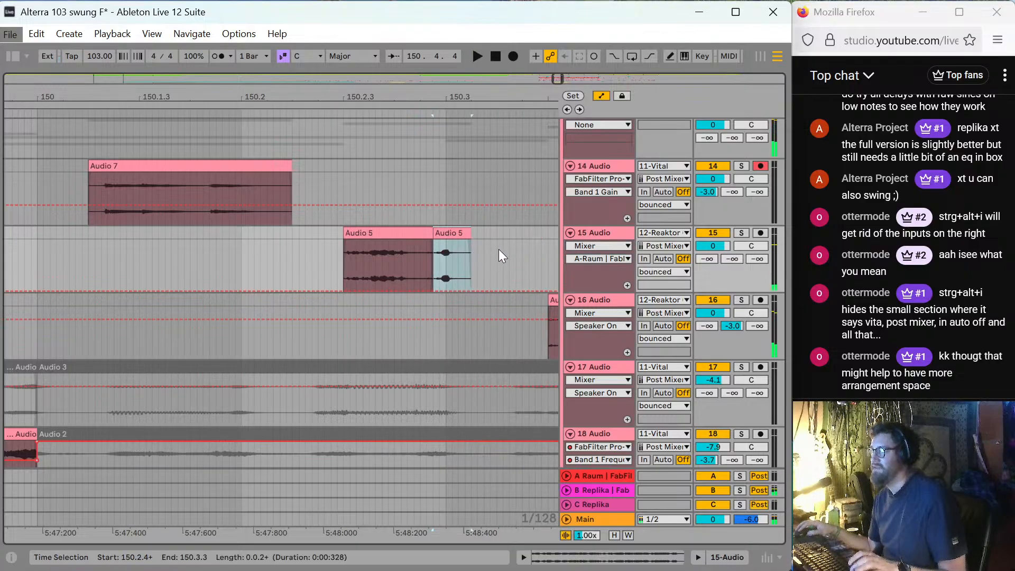
Automate track 15's A-Raum send up to 0.0 dB over only the first clip part from 150.2.3, checking it in playback.
{"action": "left_click", "coordinate": [377, 232]}
{"action": "key", "text": "space"}
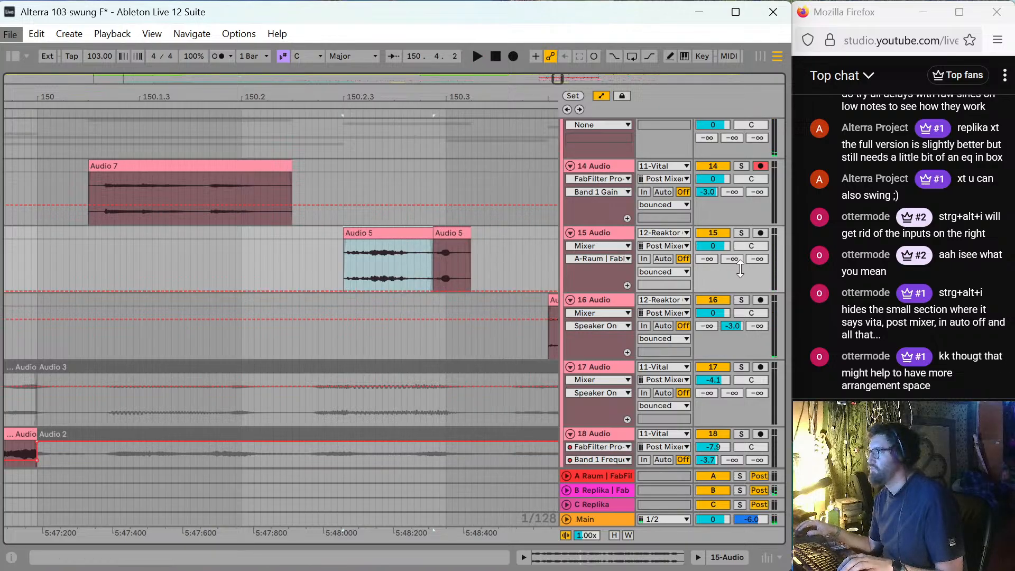
{"action": "left_click", "coordinate": [382, 291]}
{"action": "key", "text": "space"}
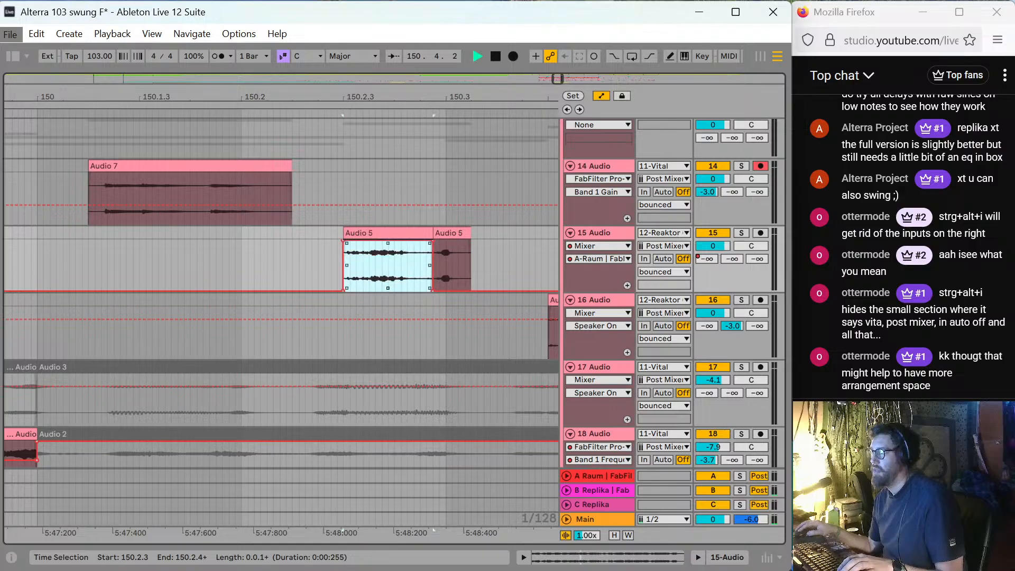
{"action": "key", "text": "space"}
{"action": "key", "text": "space"}
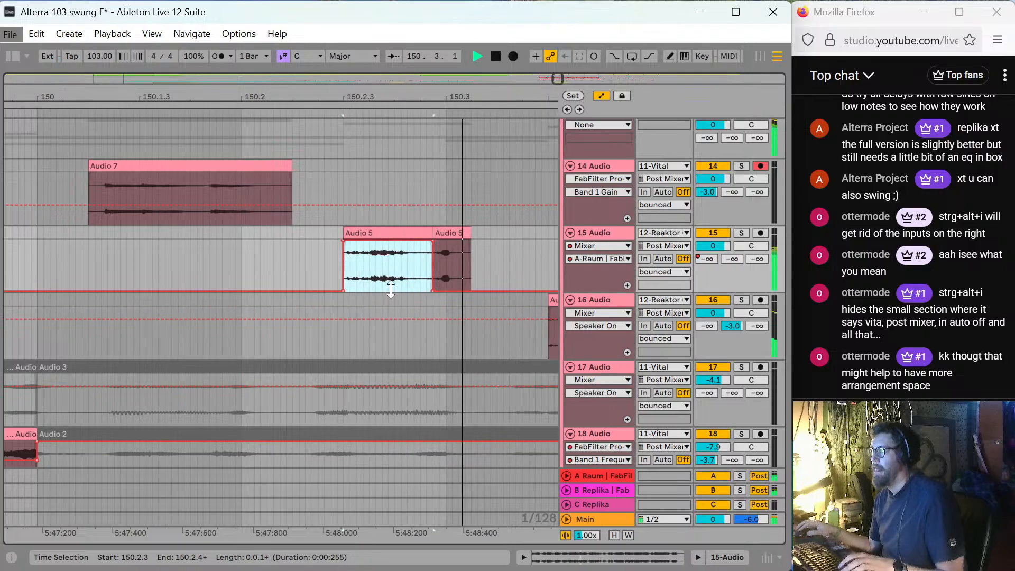
{"action": "key", "text": "space"}
Deactivate the split-off end of track 15's clip and play the passage from 150.2.1.
{"action": "left_click", "coordinate": [455, 236]}
{"action": "key", "text": "0"}
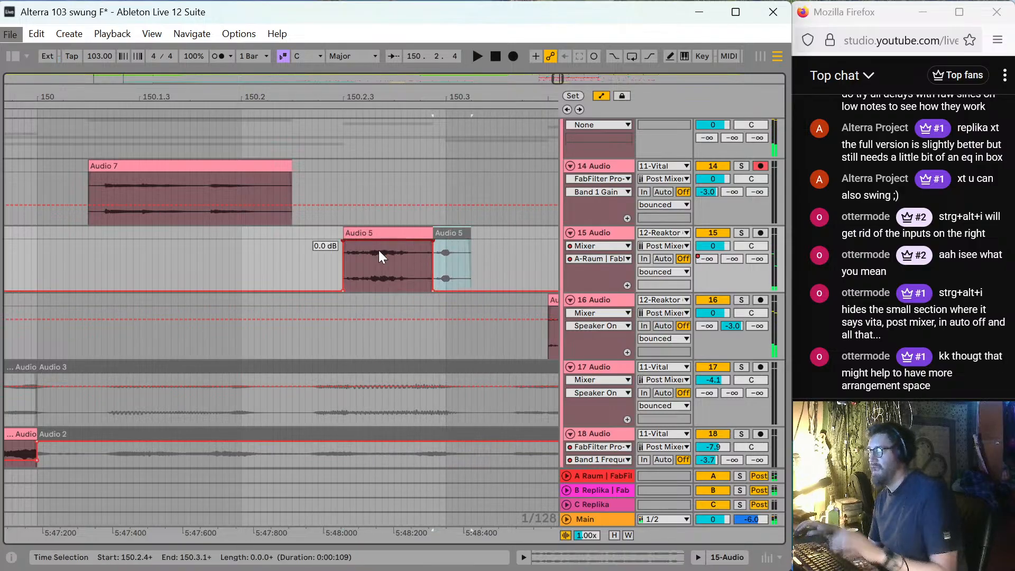
{"action": "left_click", "coordinate": [239, 252]}
{"action": "key", "text": "space"}
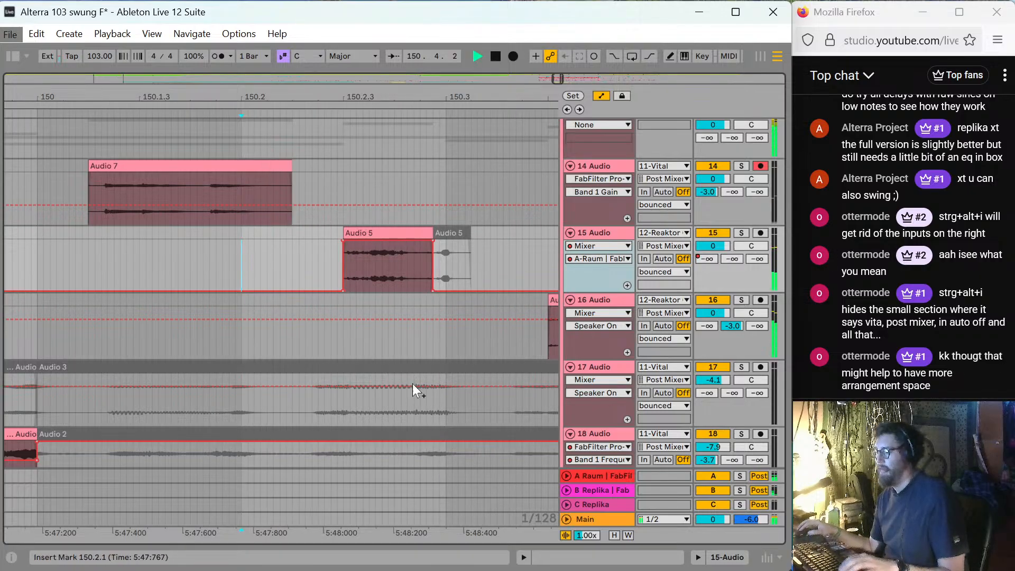
{"action": "key", "text": "minus"}
{"action": "key", "text": "minus"}
{"action": "key", "text": "minus"}
{"action": "key", "text": "minus"}
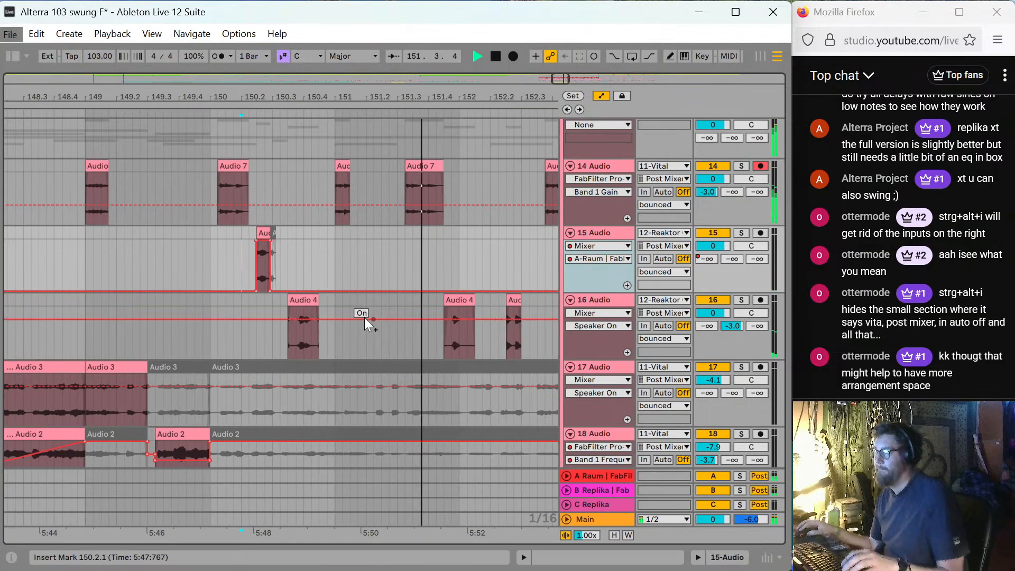
{"action": "key", "text": "space"}
Split out and activate track 17's section from 150.3.1 to 150.3.3, and play it in context from 150.1.1.
{"action": "left_click", "coordinate": [272, 411]}
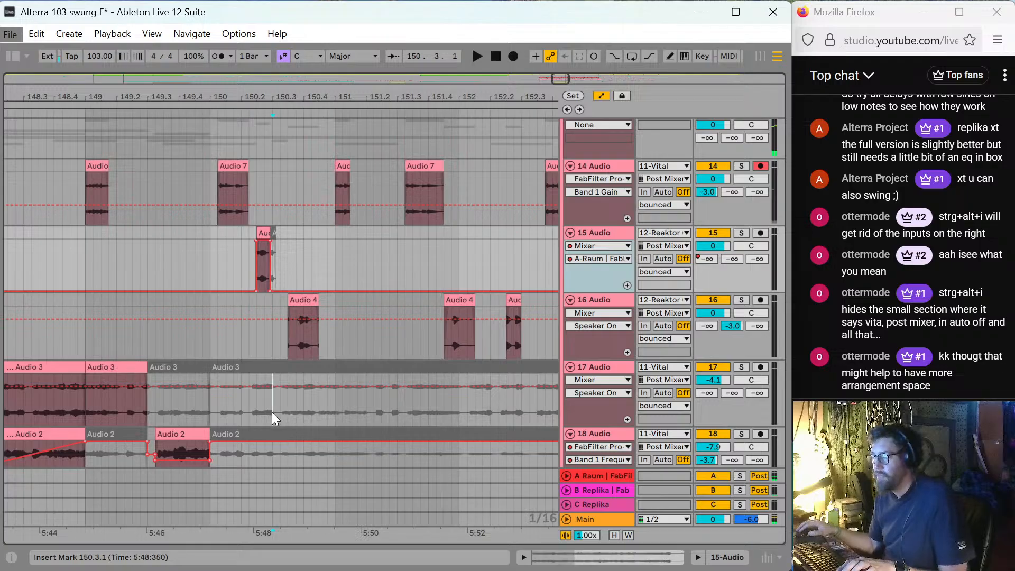
{"action": "key", "text": "space"}
{"action": "key", "text": "space"}
{"action": "mouse_move", "coordinate": [272, 411]}
{"action": "left_mouse_down"}
{"action": "mouse_move", "coordinate": [291, 410]}
{"action": "mouse_move", "coordinate": [287, 404]}
{"action": "left_mouse_up"}
{"action": "key", "text": "ctrl+e"}
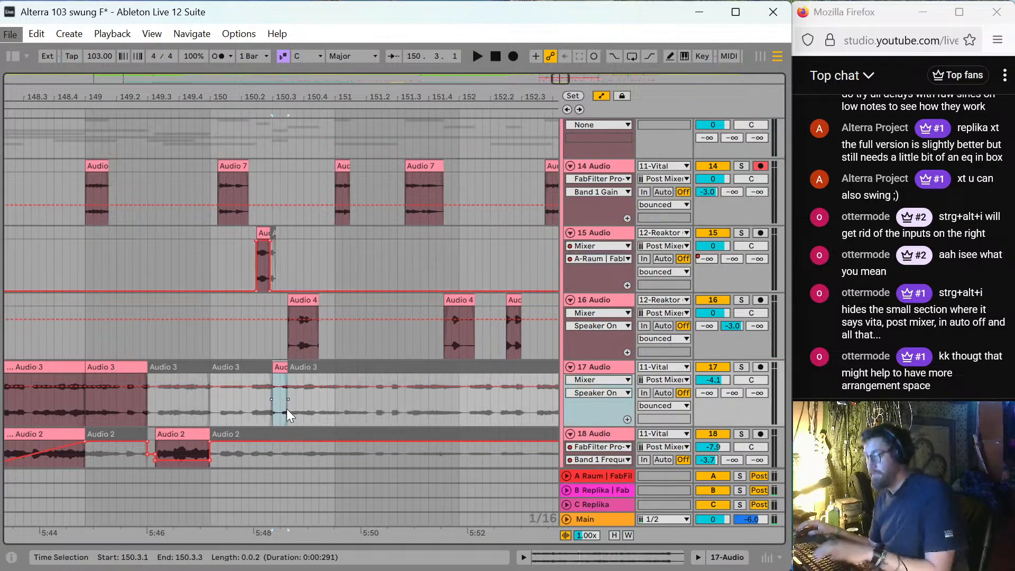
{"action": "key", "text": "space"}
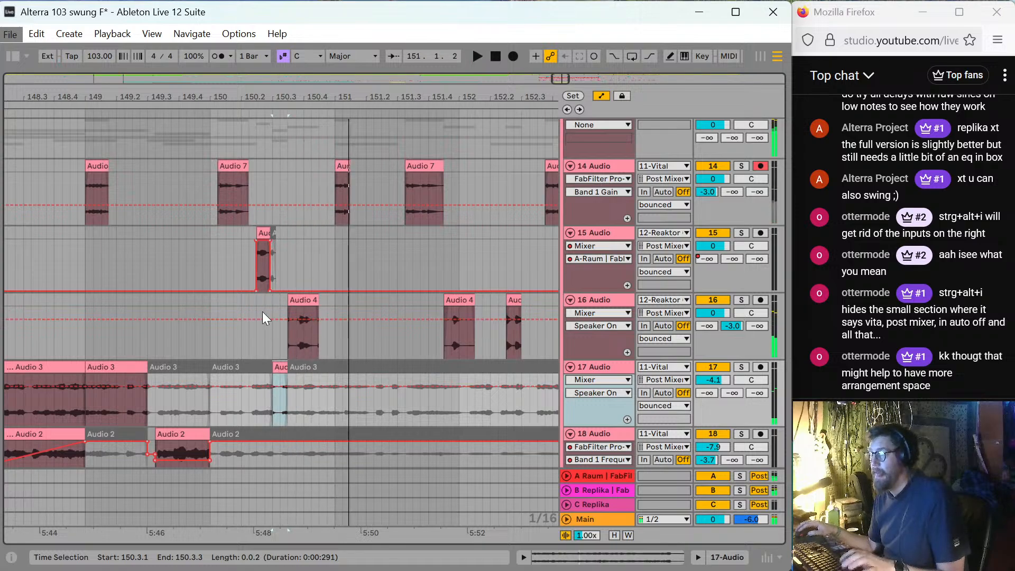
{"action": "left_click", "coordinate": [208, 237]}
{"action": "key", "text": "space"}
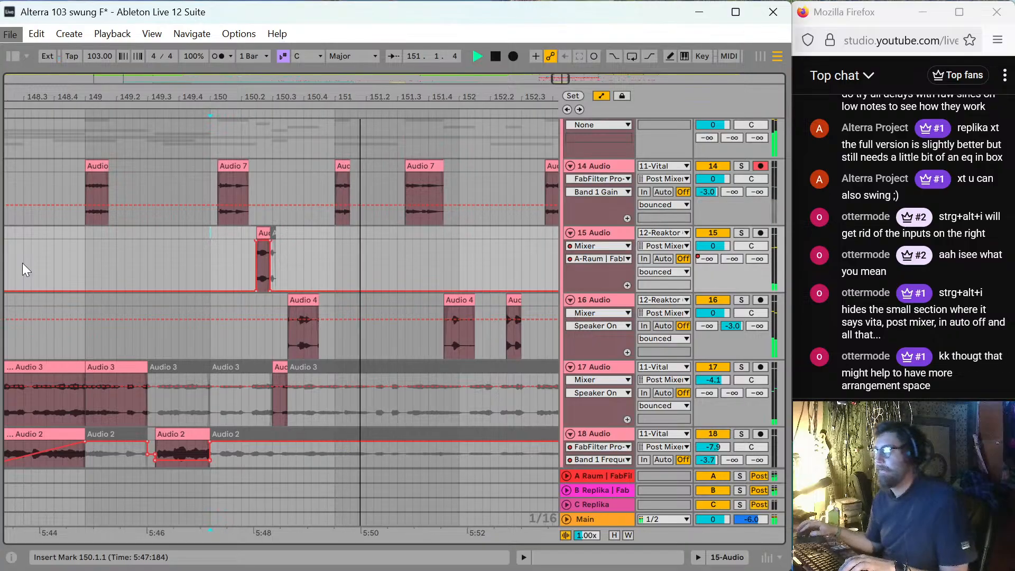
{"action": "key", "text": "space"}
Split out and activate the sections of tracks 17 and 18 from 151.1.3 to 151.3.2, and play from 151.1.1.
{"action": "scroll", "coordinate": [385, 335], "scroll_direction": "down", "scroll_amount": 1}
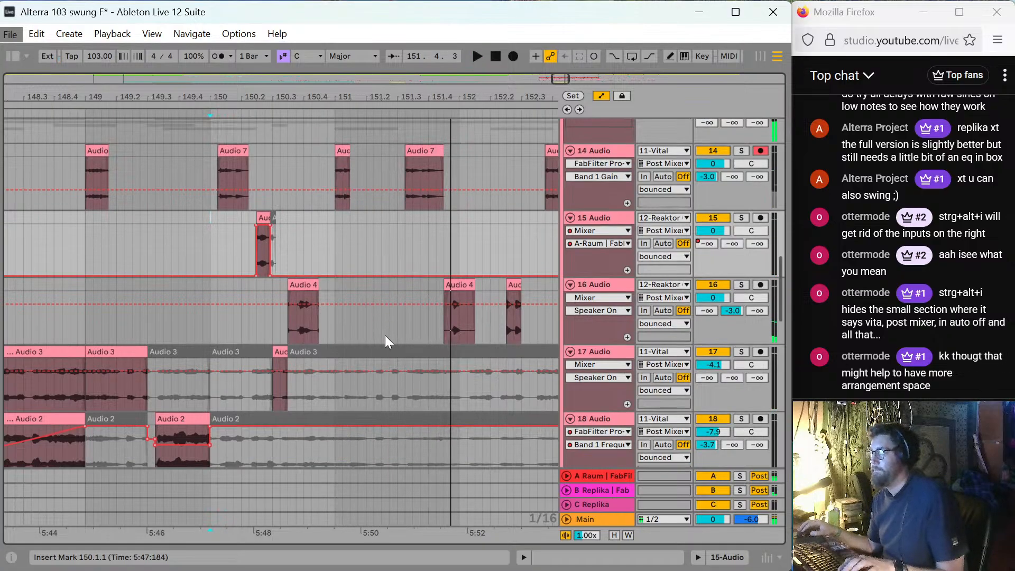
{"action": "left_click_drag", "start_coordinate": [350, 370], "coordinate": [404, 426]}
{"action": "key", "text": "ctrl+e"}
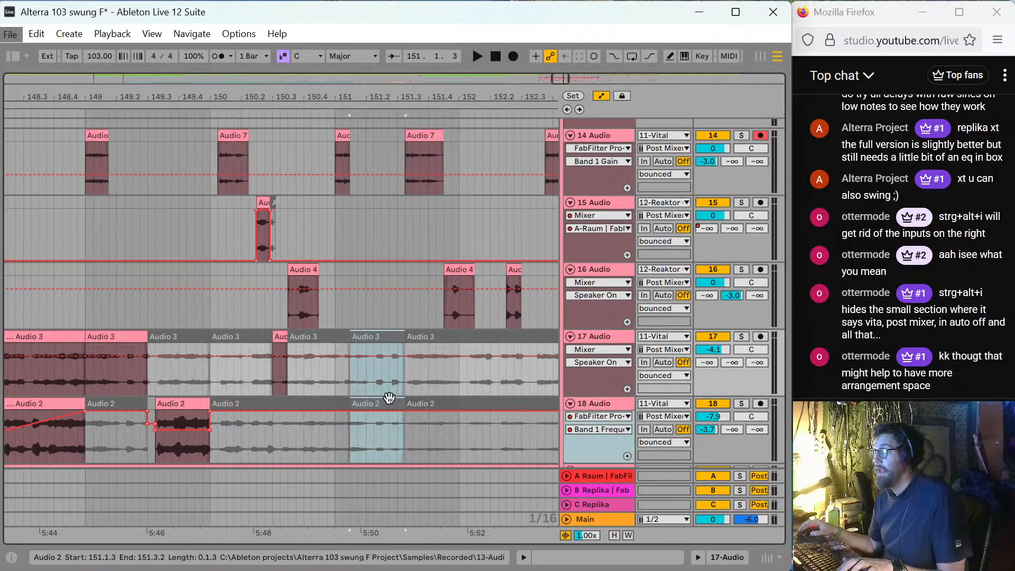
{"action": "left_click", "coordinate": [356, 337]}
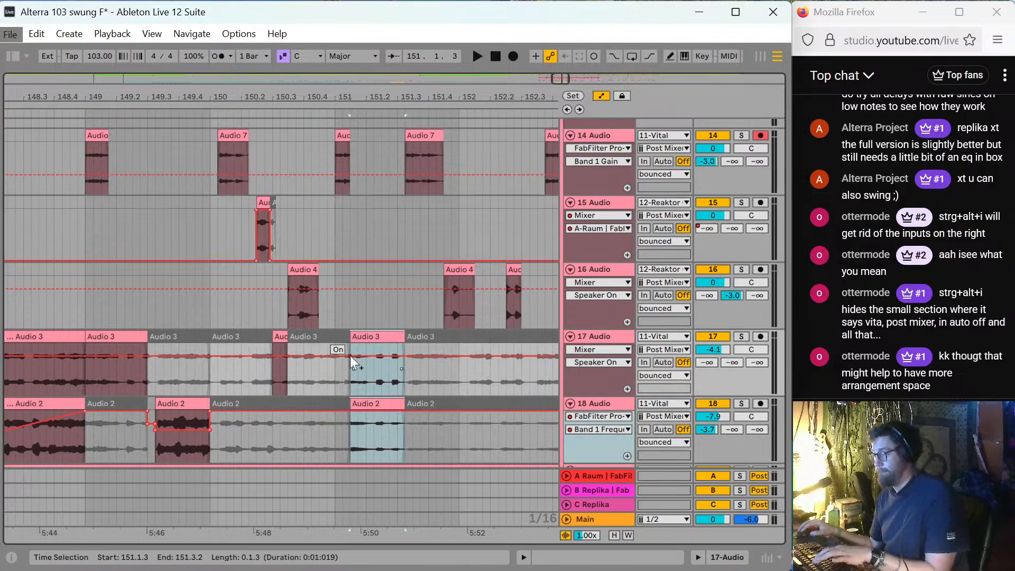
{"action": "left_click", "coordinate": [337, 240]}
{"action": "key", "text": "space"}
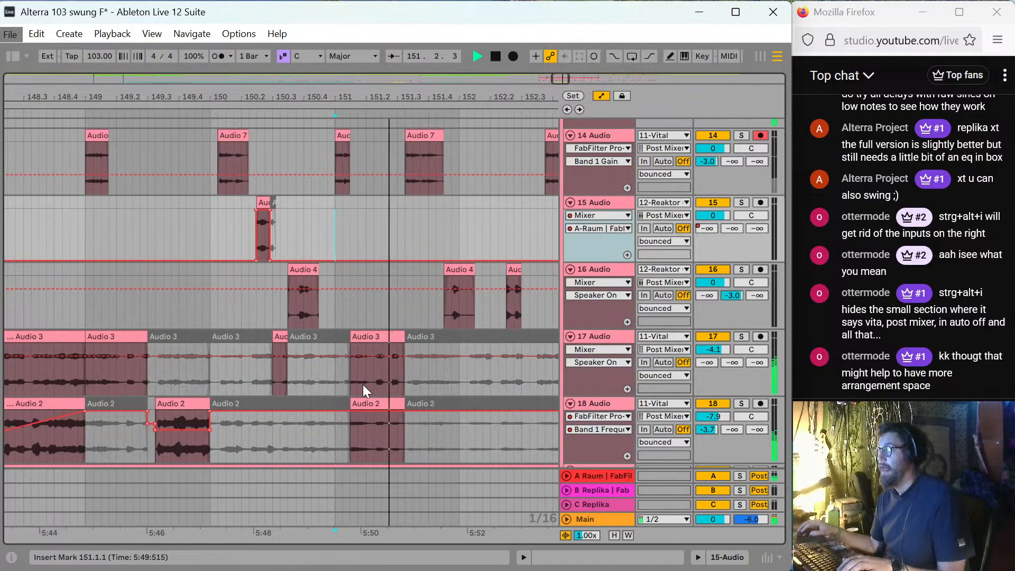
{"action": "key", "text": "space"}
Transpose track 18's clip at 151.1.3 up 12 semitones and listen to it.
{"action": "left_click", "coordinate": [376, 404]}
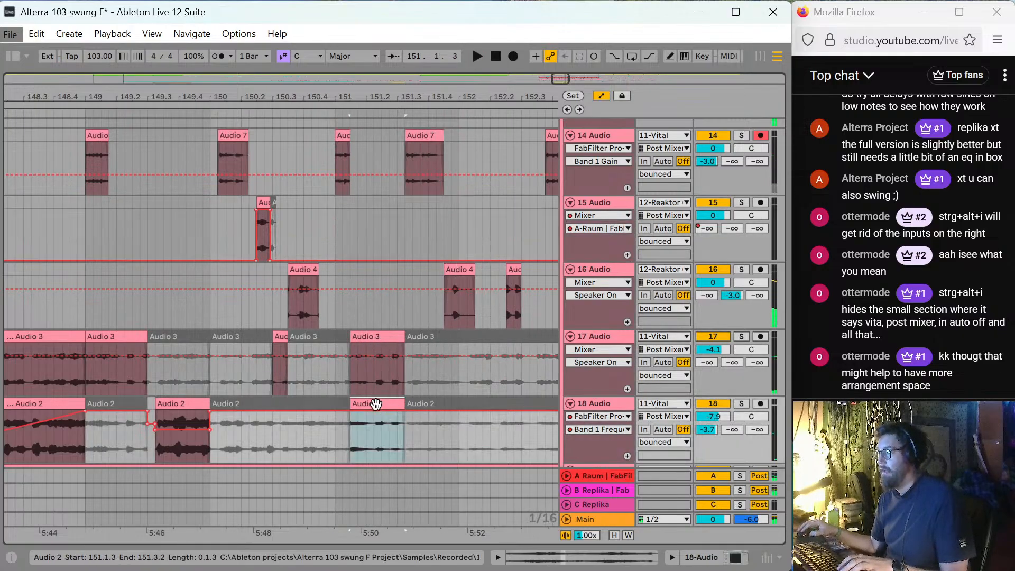
{"action": "double_click", "coordinate": [376, 405]}
{"action": "key", "text": "space"}
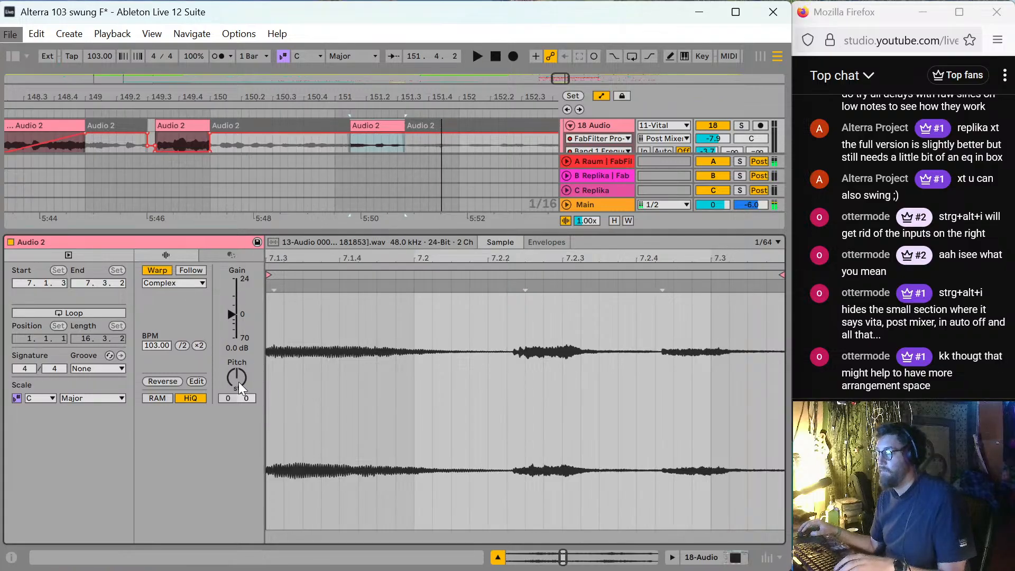
{"action": "type", "text": "2"}
{"action": "key", "text": "Return"}
{"action": "key", "text": "space"}
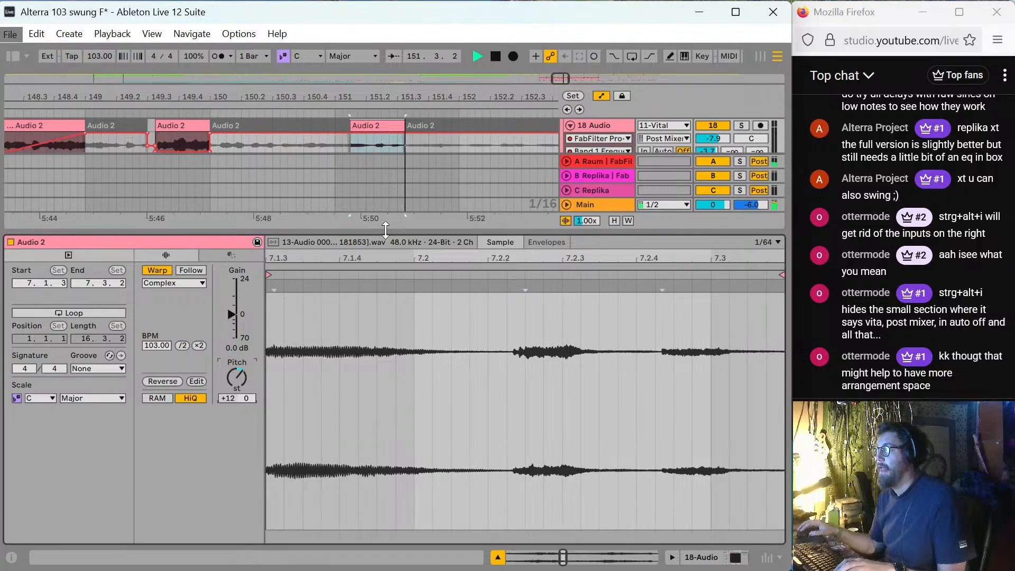
{"action": "key", "text": "ctrl+alt+l"}
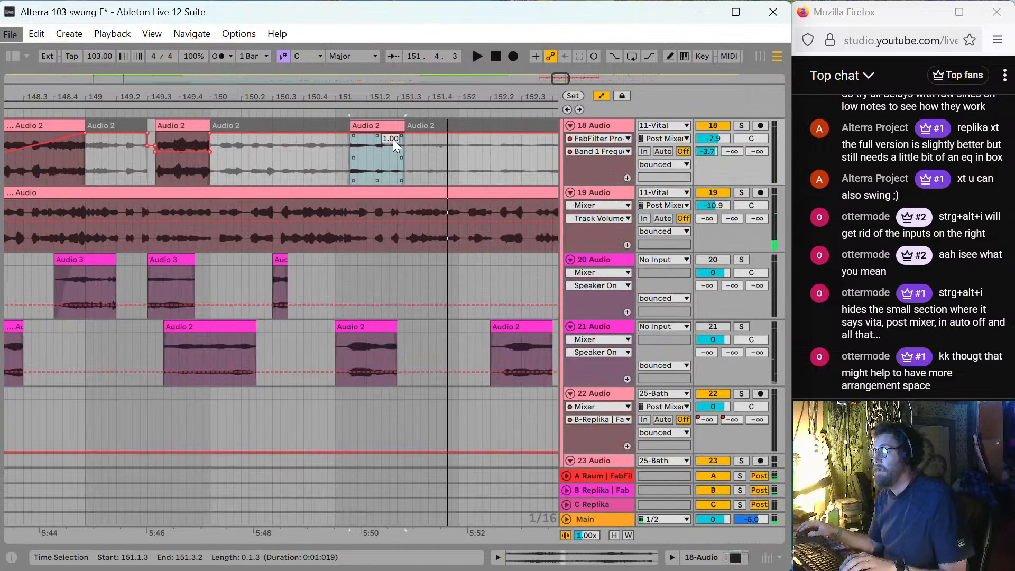
Automate track 18's Band 1 Frequency to dip to about 0.33 at 151.1.3 and ramp up to 1.00 by 151.3.2, checking it in playback.
{"action": "left_click", "coordinate": [407, 142]}
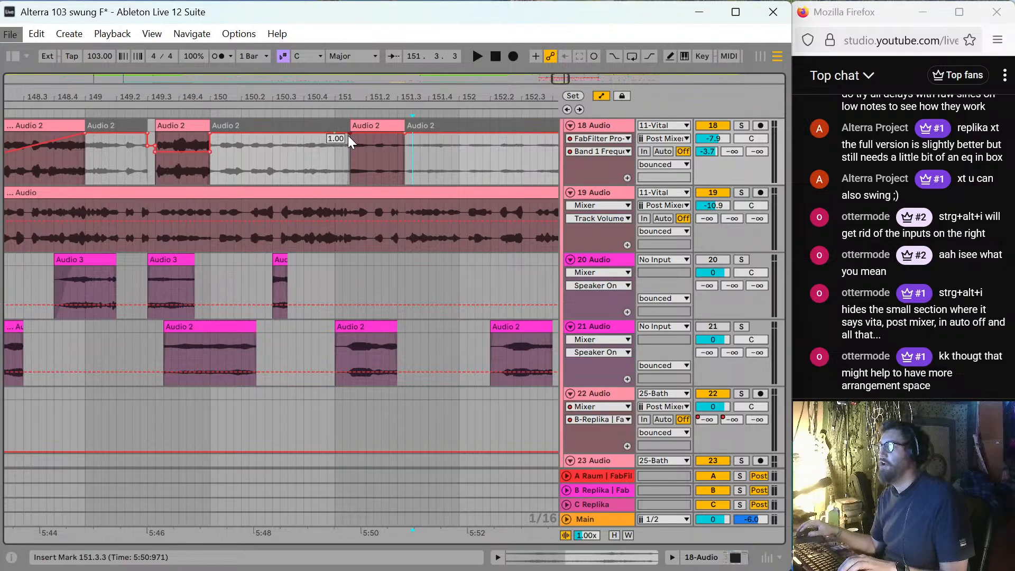
{"action": "left_click_drag", "start_coordinate": [347, 135], "coordinate": [350, 167]}
{"action": "key", "text": "space"}
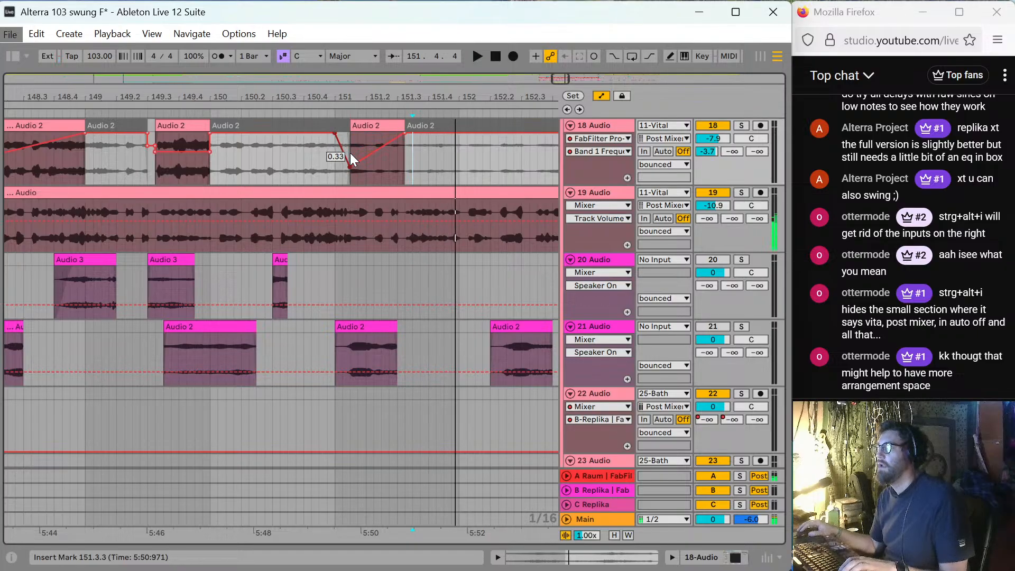
{"action": "left_click", "coordinate": [287, 159]}
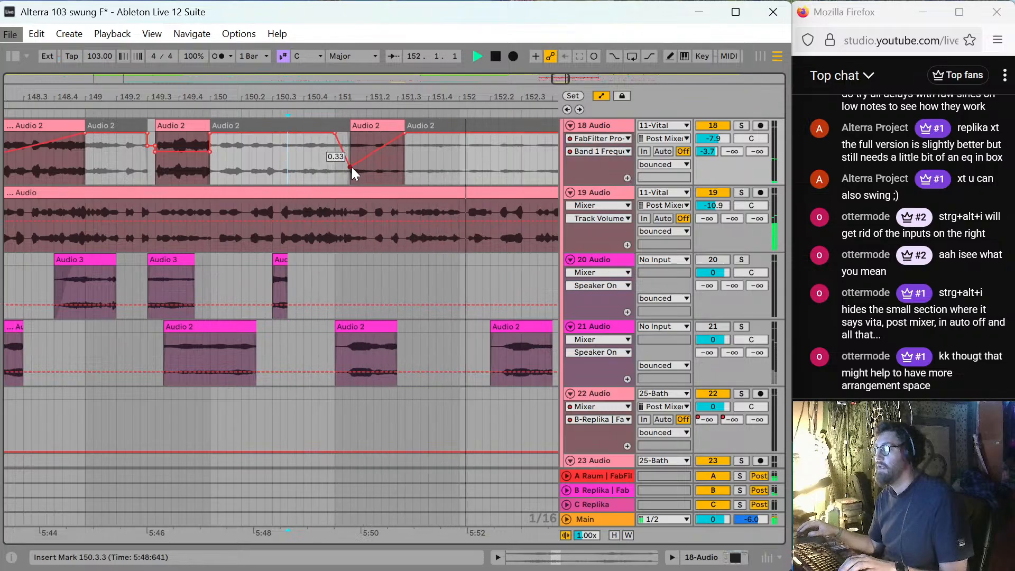
{"action": "left_click_drag", "start_coordinate": [350, 167], "coordinate": [350, 165]}
{"action": "scroll", "coordinate": [446, 251], "scroll_direction": "up", "scroll_amount": 3}
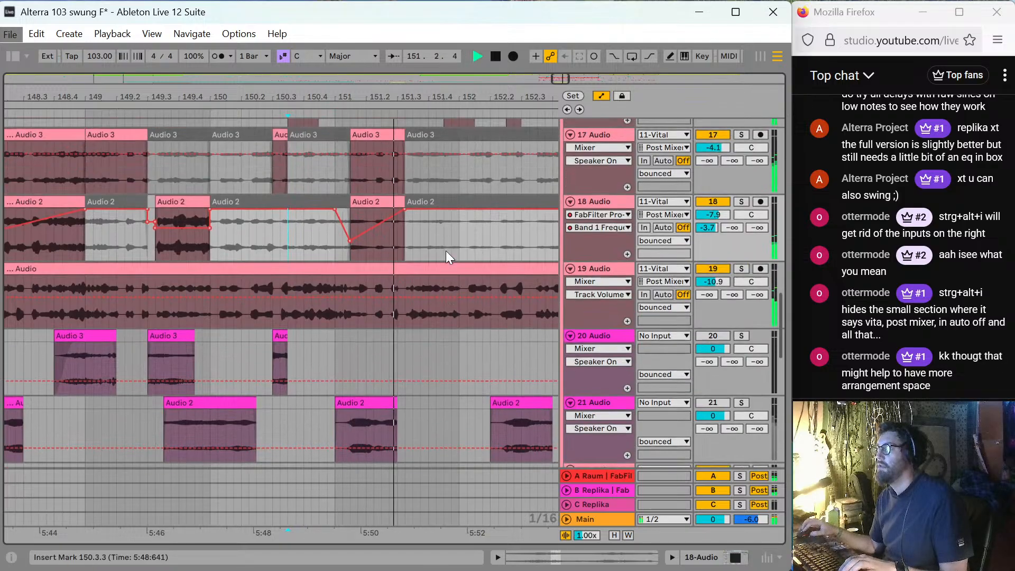
{"action": "scroll", "coordinate": [446, 250], "scroll_direction": "up", "scroll_amount": 5}
{"action": "key", "text": "space"}
{"action": "key", "text": "space"}
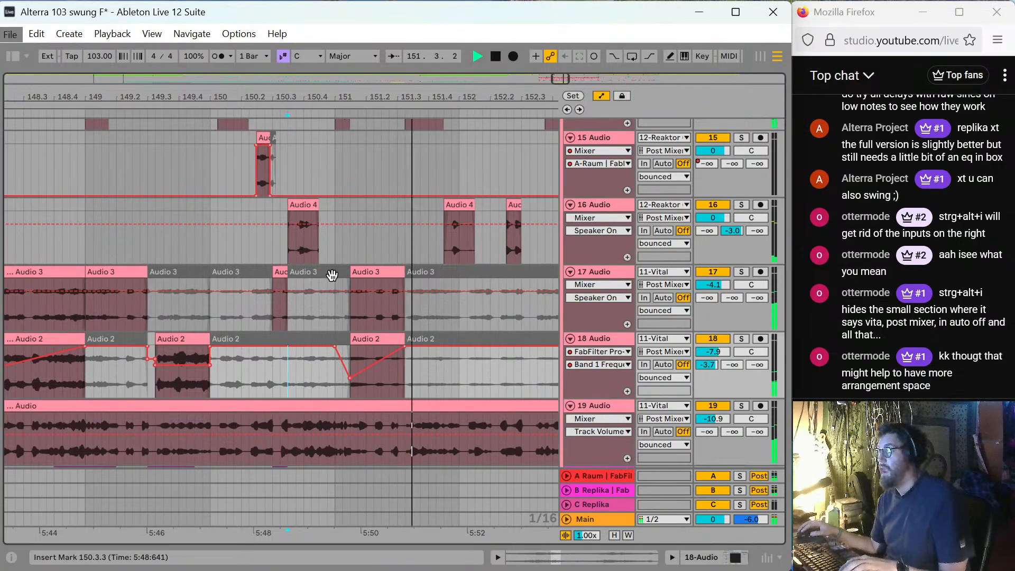
{"action": "key", "text": "space"}
Transpose track 18's clip at 151.1.3 by -12 semitones, raise its gain to 5.0 dB and play it.
{"action": "double_click", "coordinate": [373, 342]}
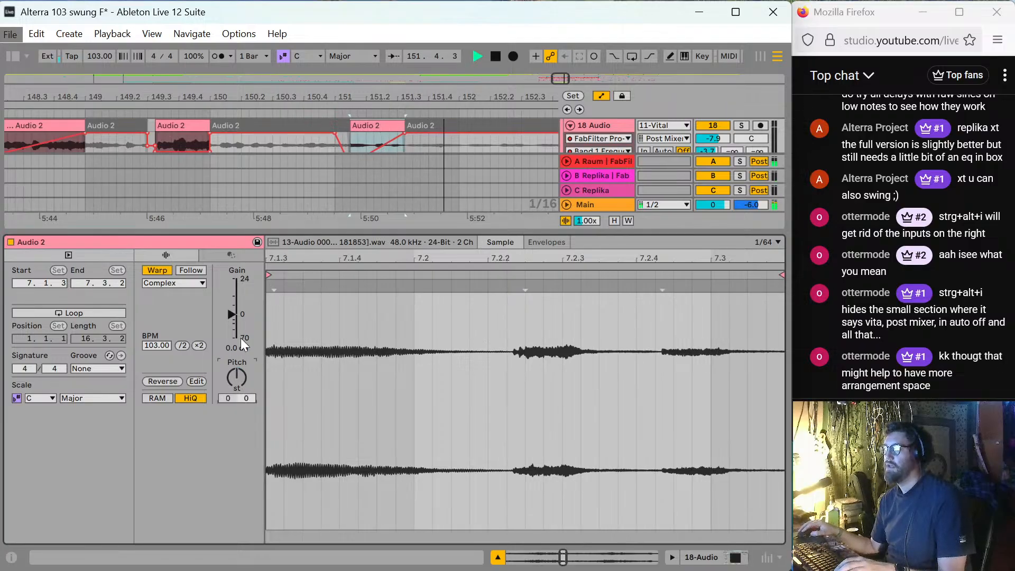
{"action": "type", "text": "-12"}
{"action": "key", "text": "Return"}
{"action": "key", "text": "space"}
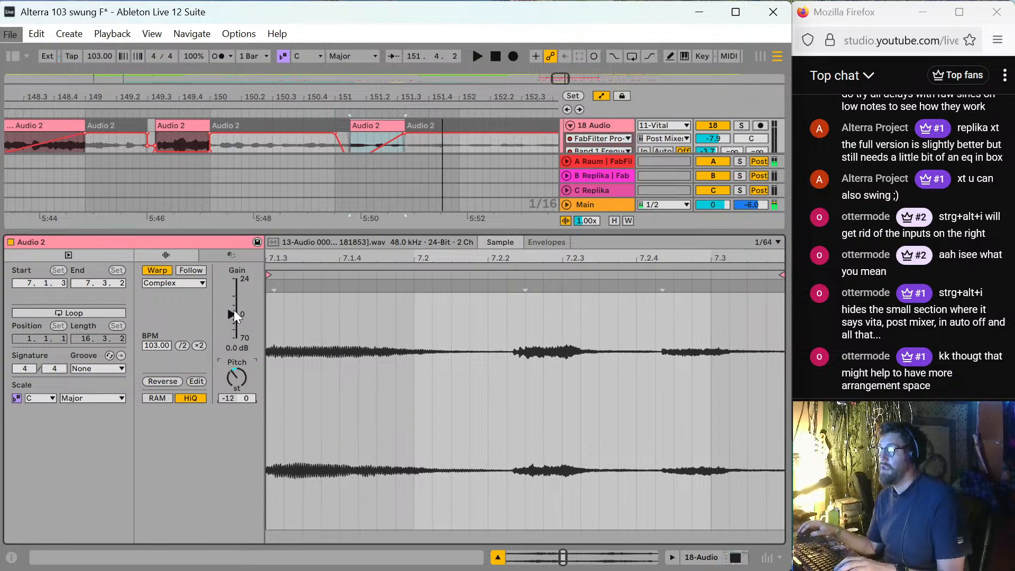
{"action": "left_click_drag", "start_coordinate": [234, 314], "coordinate": [232, 307]}
{"action": "key", "text": "space"}
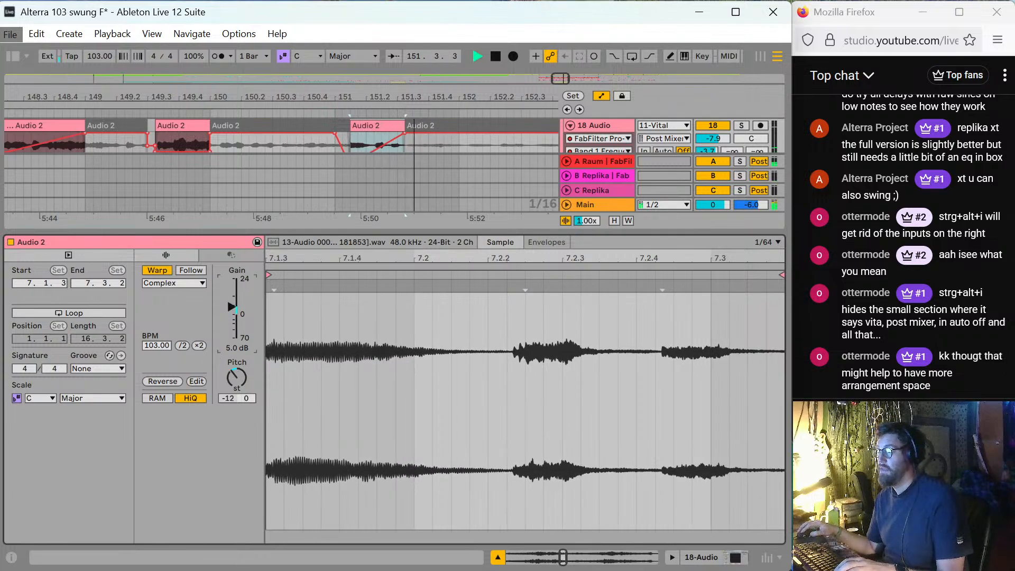
{"action": "double_click", "coordinate": [364, 235]}
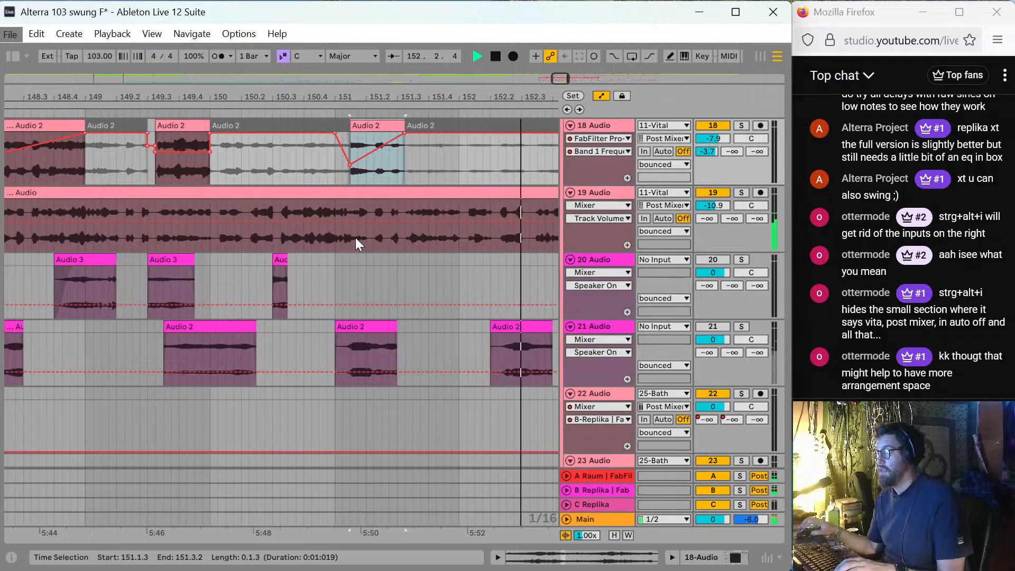
Split out and activate track 17's section from 152.1.1 to 152.2.3, and play it.
{"action": "scroll", "coordinate": [356, 236], "scroll_direction": "up", "scroll_amount": 3}
{"action": "scroll", "coordinate": [399, 211], "scroll_direction": "up", "scroll_amount": 2}
{"action": "left_click", "coordinate": [428, 175]}
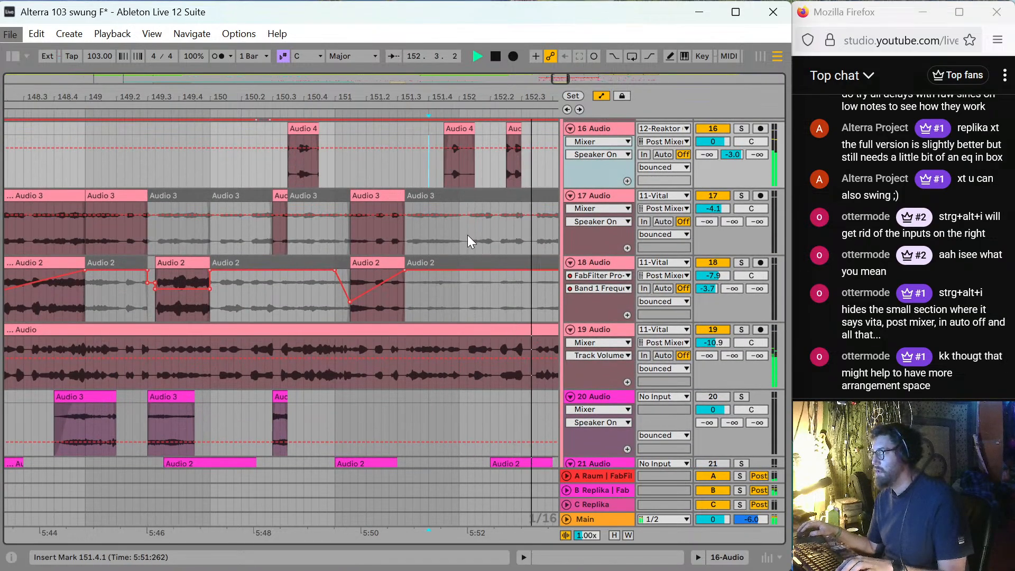
{"action": "key", "text": "space"}
{"action": "left_click_drag", "start_coordinate": [462, 224], "coordinate": [502, 239]}
{"action": "key", "text": "ctrl+e"}
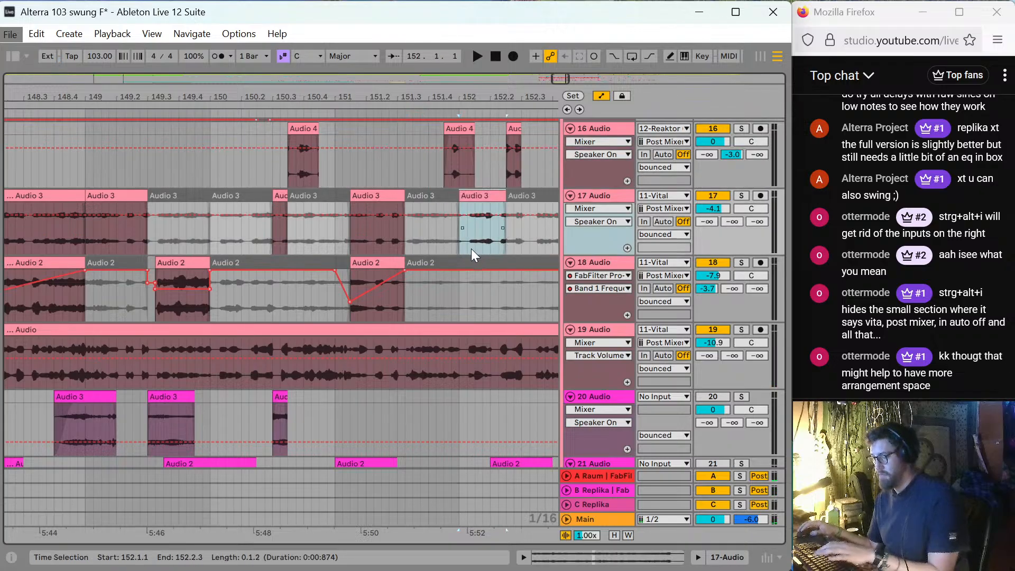
{"action": "key", "text": "space"}
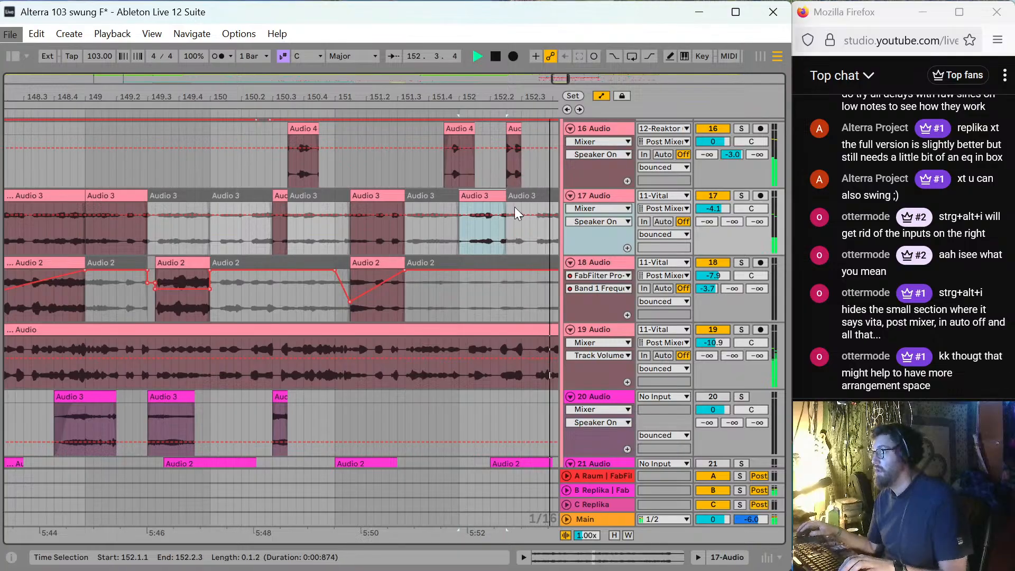
Activate tracks 20 and 21 during playback.
{"action": "left_click", "coordinate": [249, 176]}
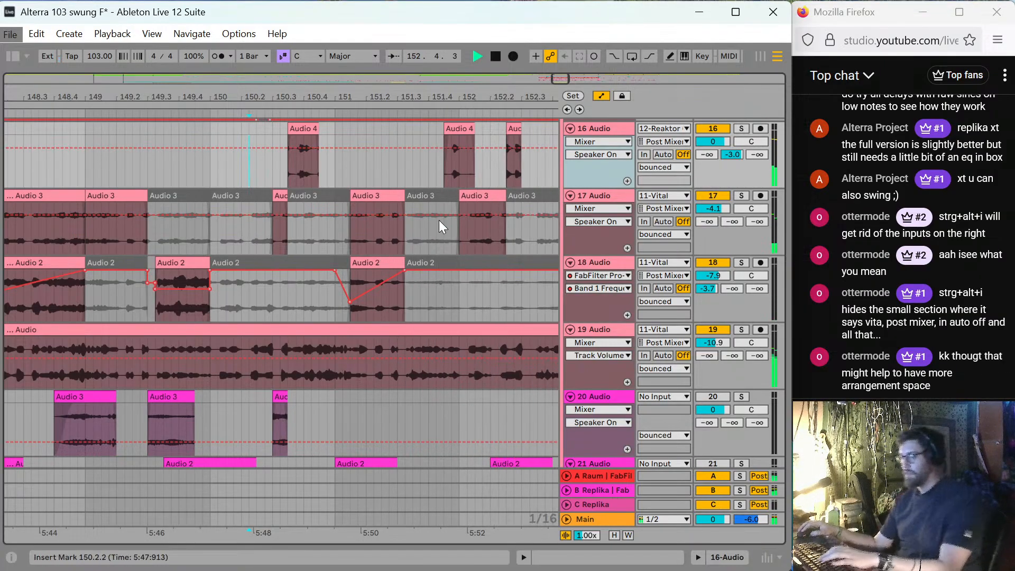
{"action": "scroll", "coordinate": [422, 177], "scroll_direction": "down", "scroll_amount": 3}
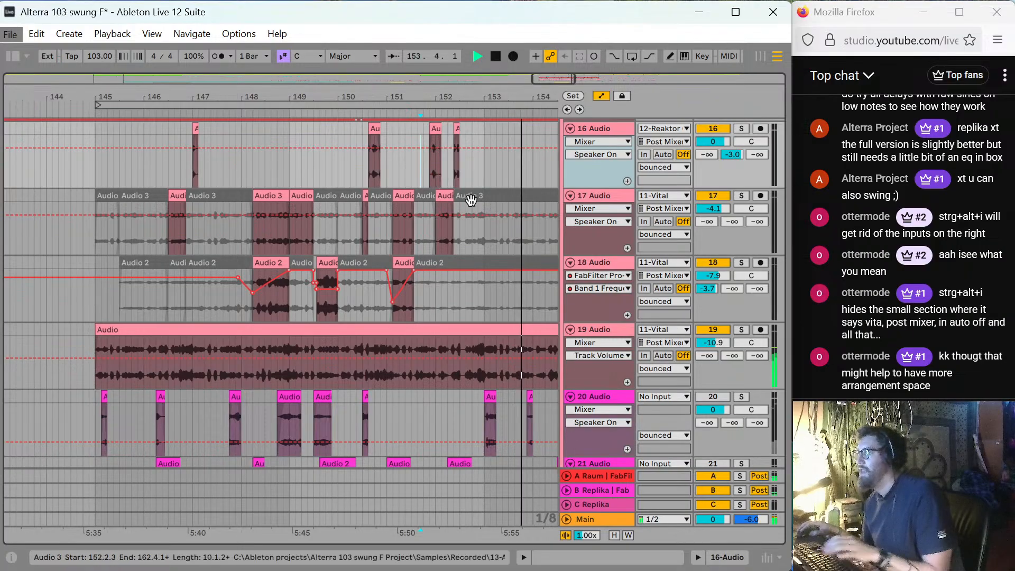
{"action": "scroll", "coordinate": [522, 197], "scroll_direction": "up", "scroll_amount": 3}
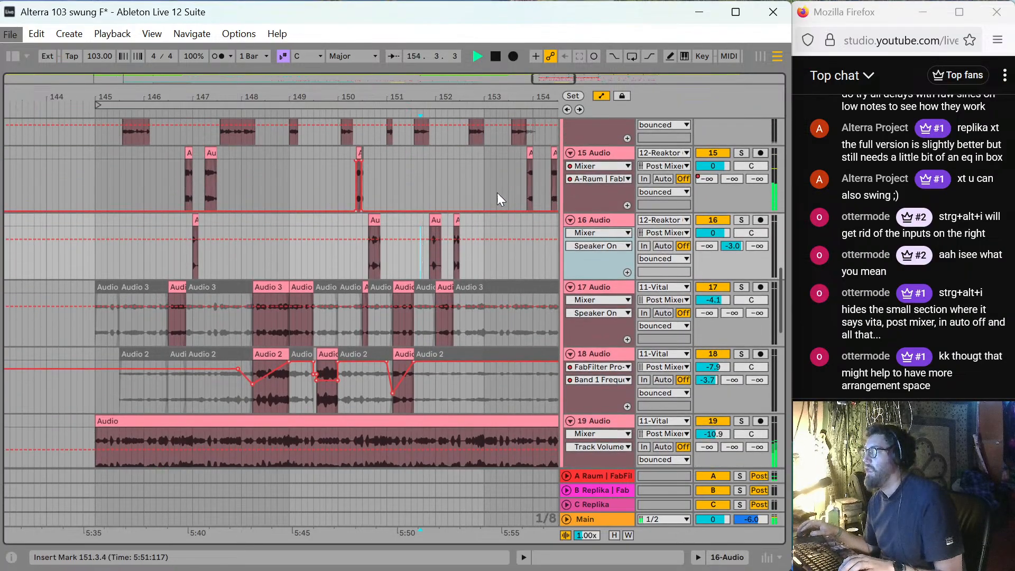
{"action": "left_click_drag", "start_coordinate": [550, 79], "coordinate": [569, 79]}
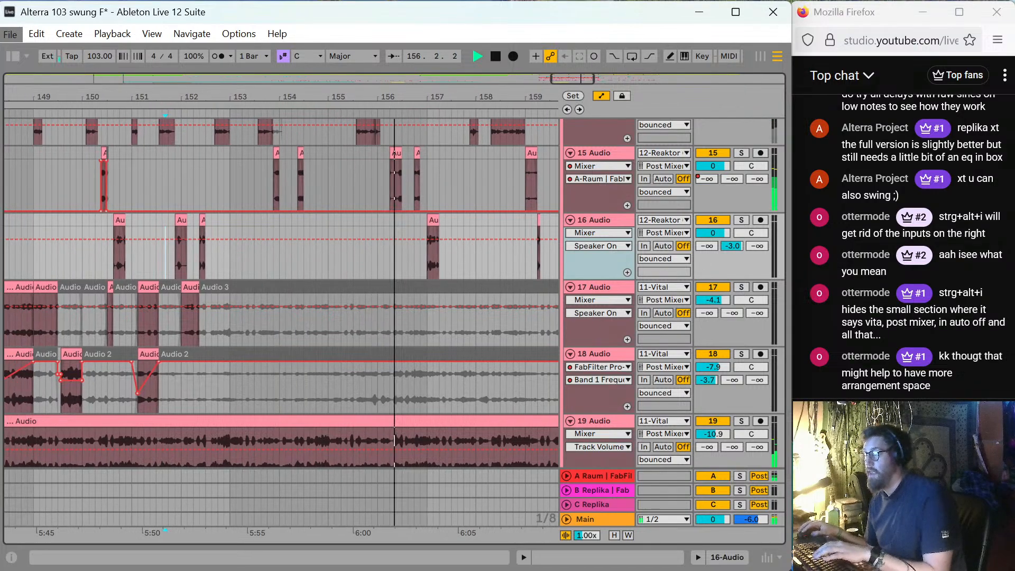
{"action": "key", "text": "minus"}
{"action": "key", "text": "minus"}
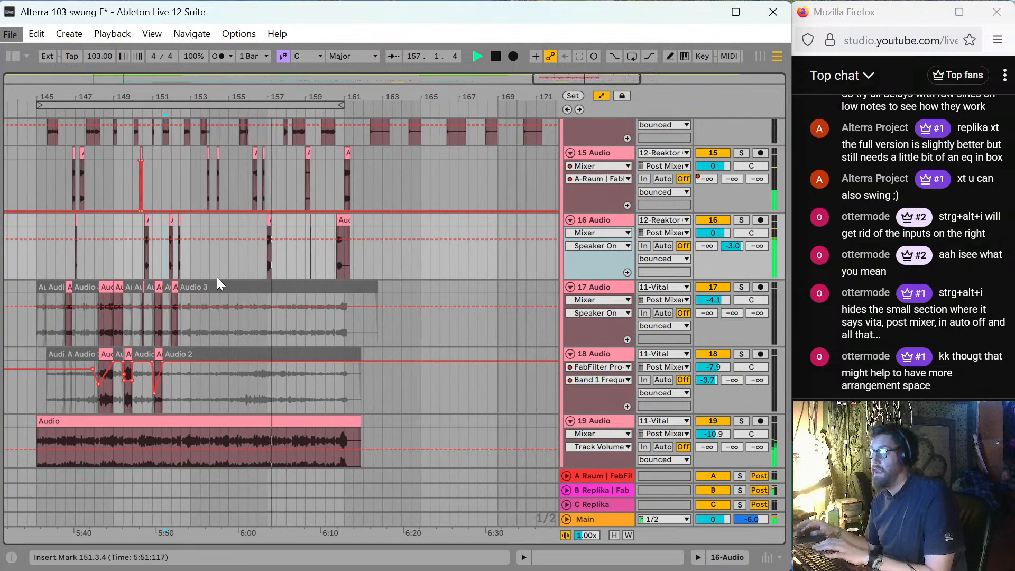
{"action": "scroll", "coordinate": [217, 277], "scroll_direction": "down", "scroll_amount": 5}
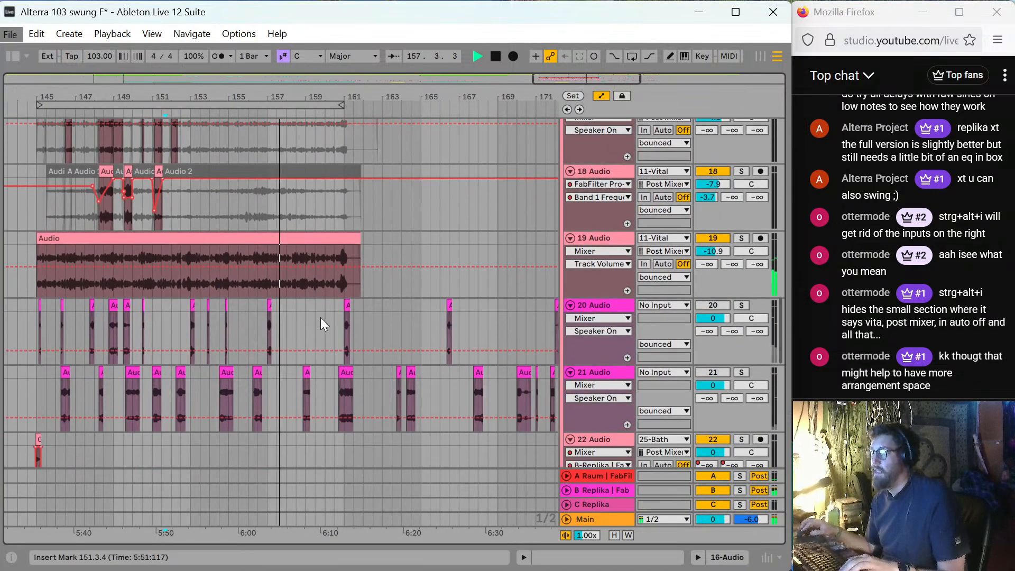
{"action": "left_click", "coordinate": [713, 305]}
{"action": "left_click", "coordinate": [714, 373]}
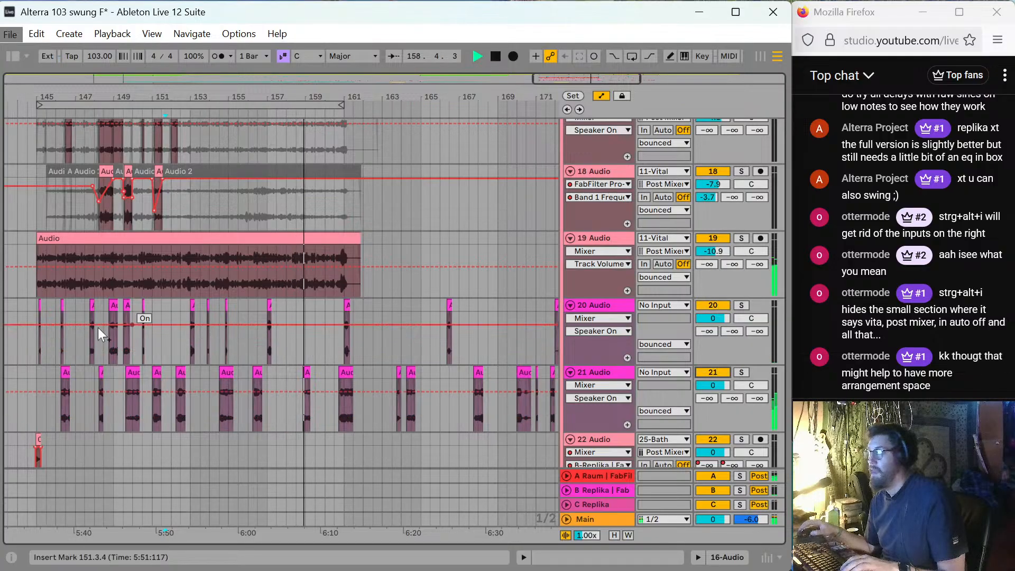
Listen to the layered tracks from 145.1.1 through bar 159, with tracks 20 and 21 included.
{"action": "key", "text": "space"}
{"action": "left_click", "coordinate": [33, 355]}
{"action": "key", "text": "space"}
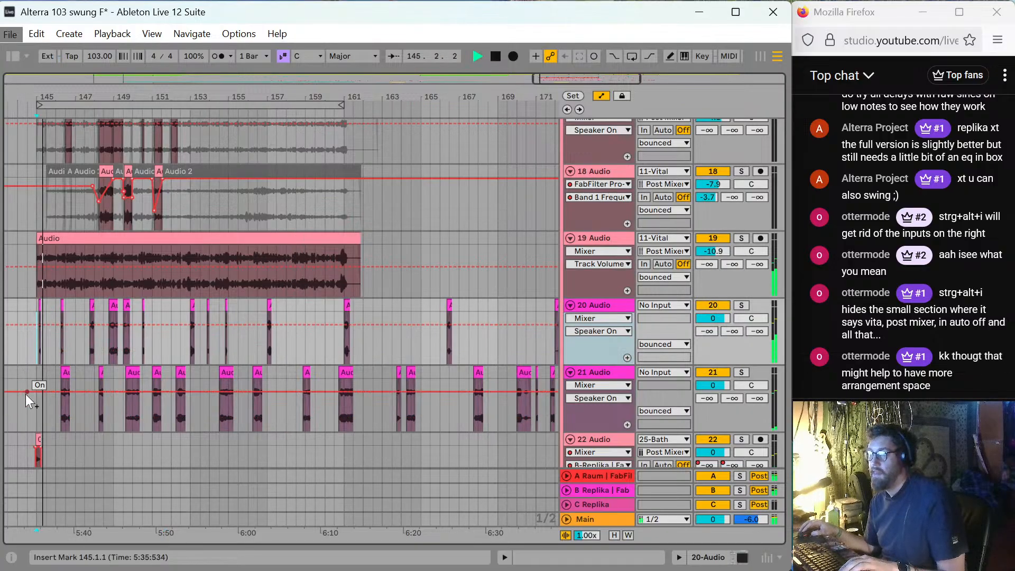
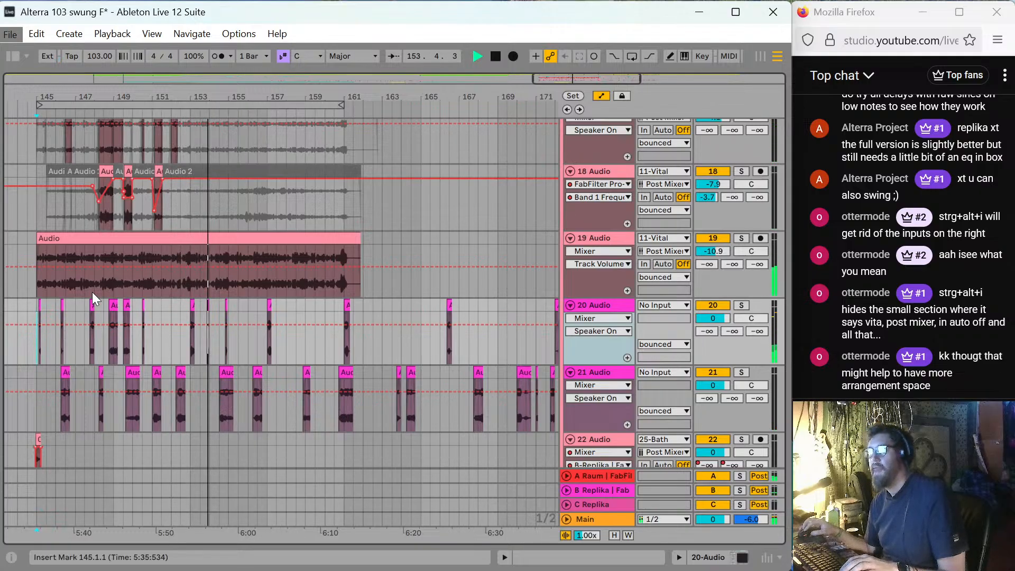
{"action": "scroll", "coordinate": [103, 269], "scroll_direction": "up", "scroll_amount": 1}
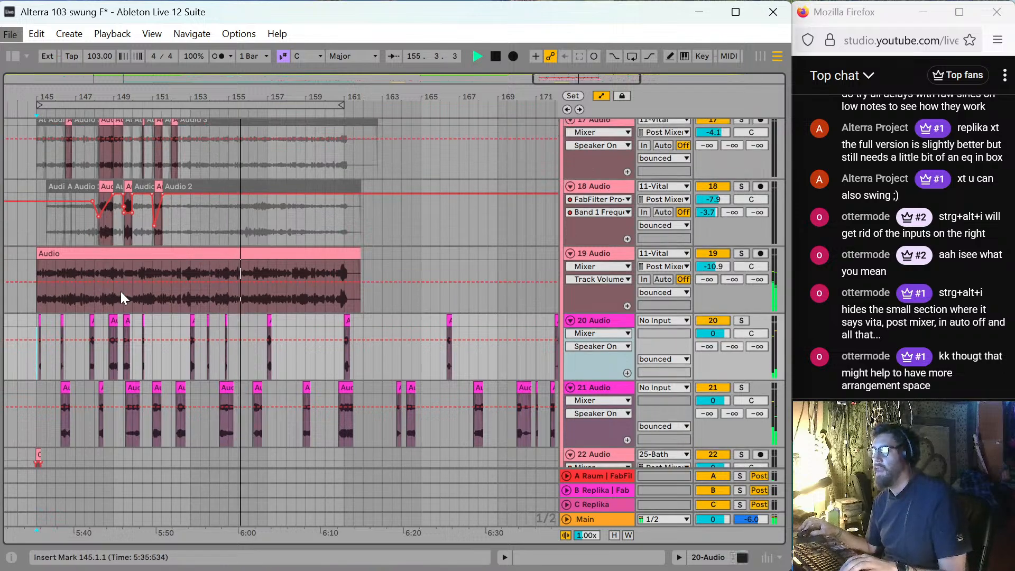
{"action": "scroll", "coordinate": [103, 269], "scroll_direction": "up", "scroll_amount": 5}
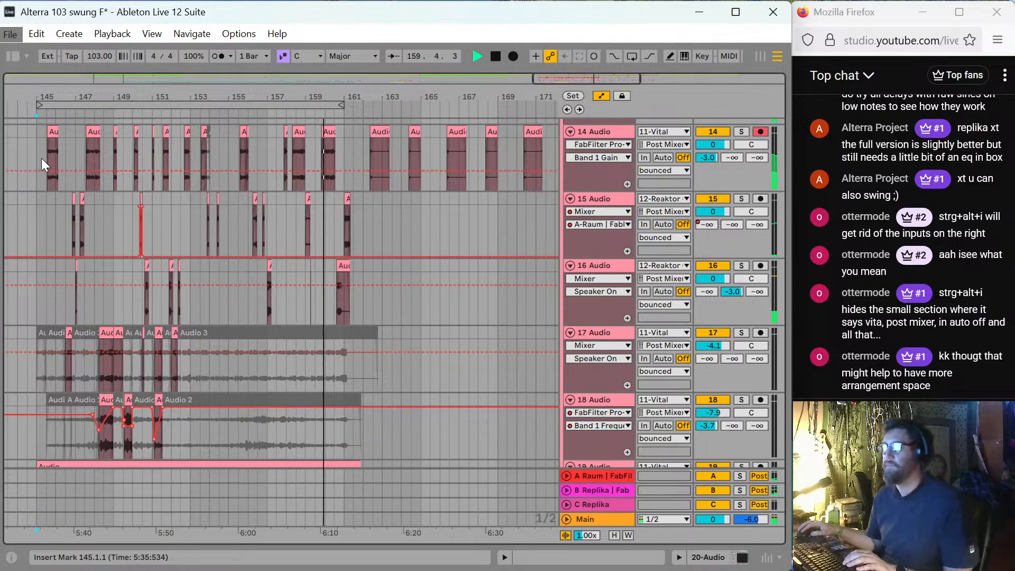
{"action": "key", "text": "space"}
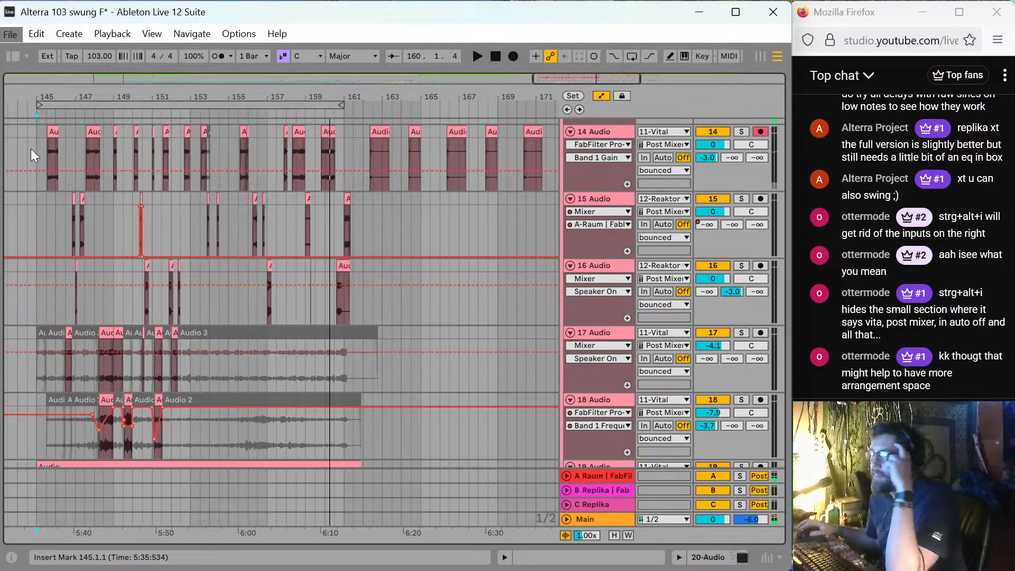
Play the section from 145.1.1 with track 19 muted for comparison, and reactivate the track.
{"action": "left_click", "coordinate": [30, 148]}
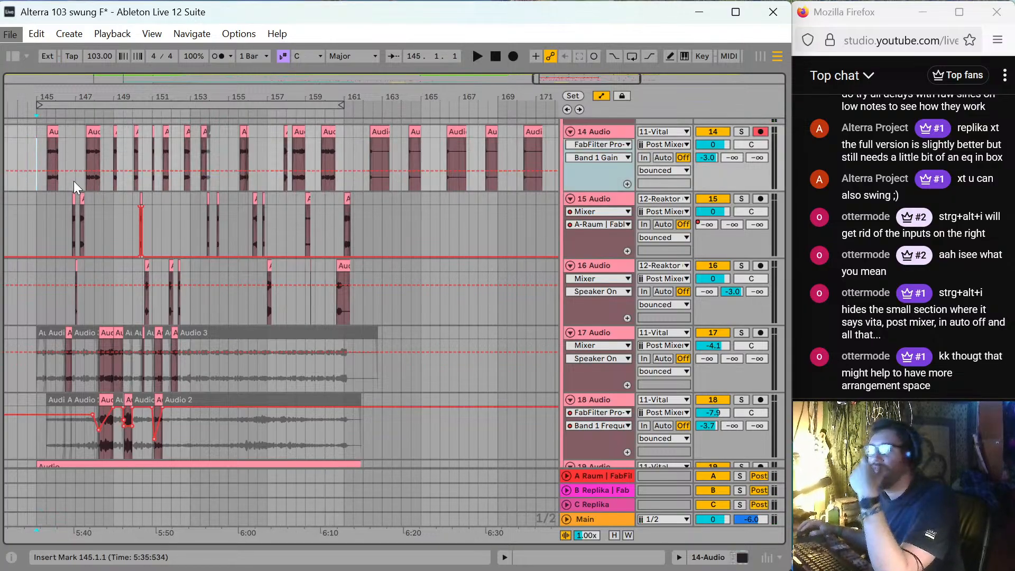
{"action": "scroll", "coordinate": [278, 256], "scroll_direction": "down", "scroll_amount": 5}
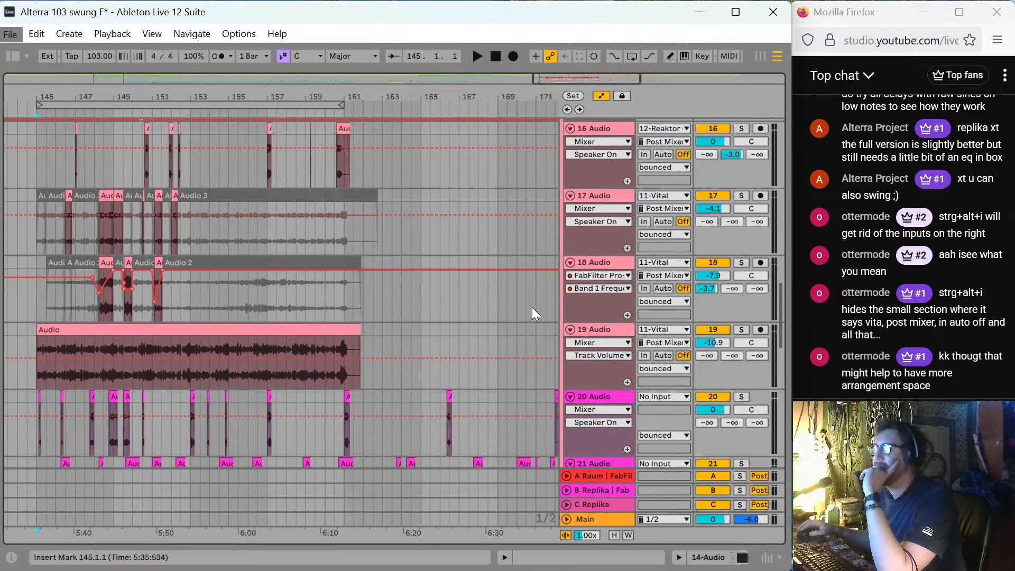
{"action": "left_click", "coordinate": [715, 330]}
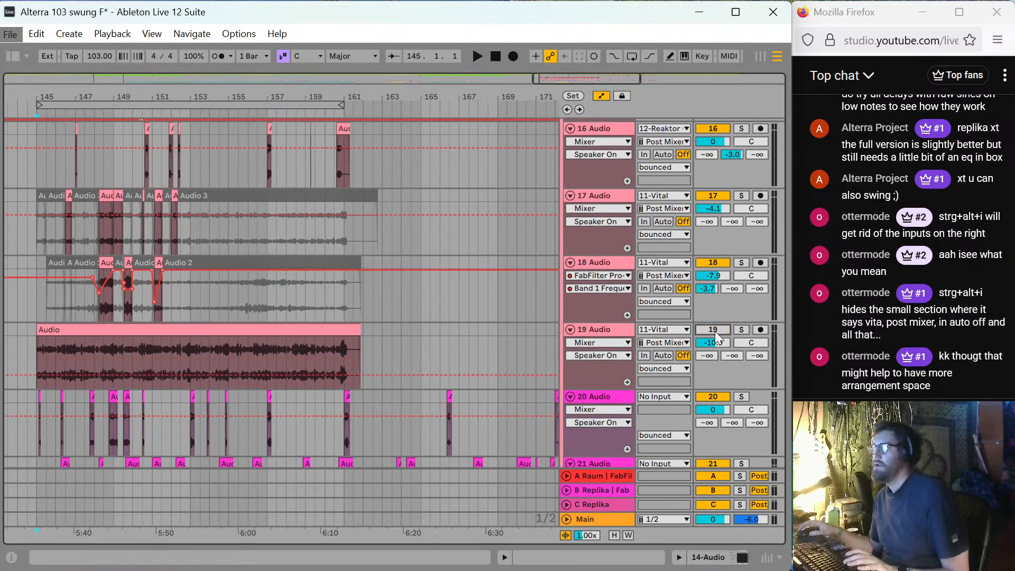
{"action": "left_click", "coordinate": [38, 160]}
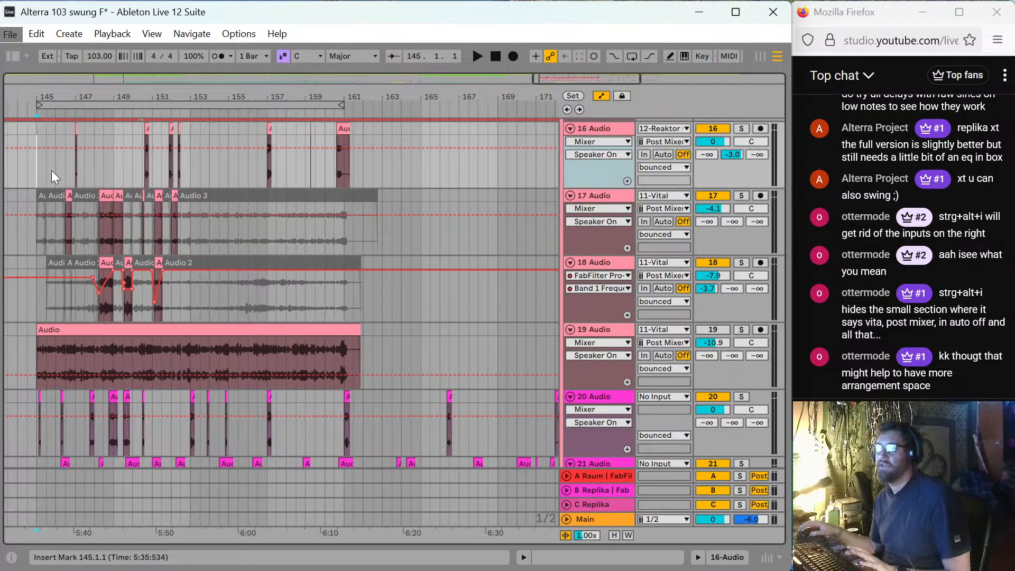
{"action": "key", "text": "space"}
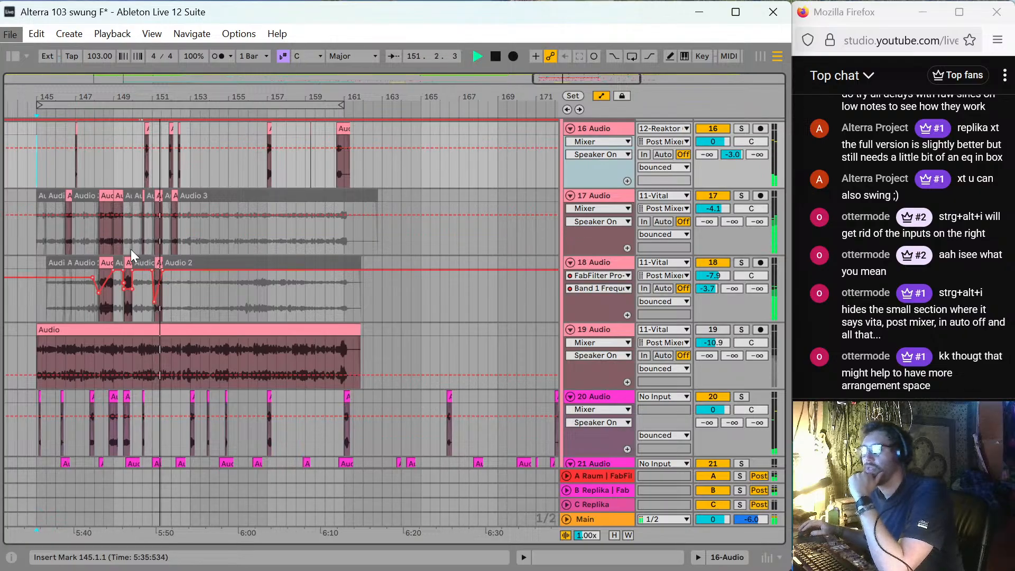
{"action": "mouse_move", "coordinate": [91, 277]}
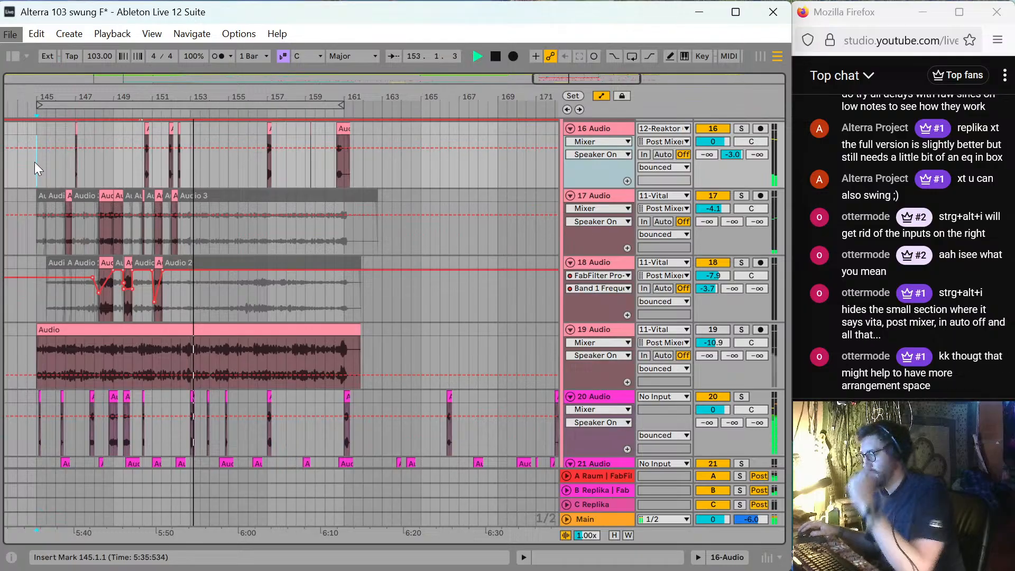
{"action": "key", "text": "plus"}
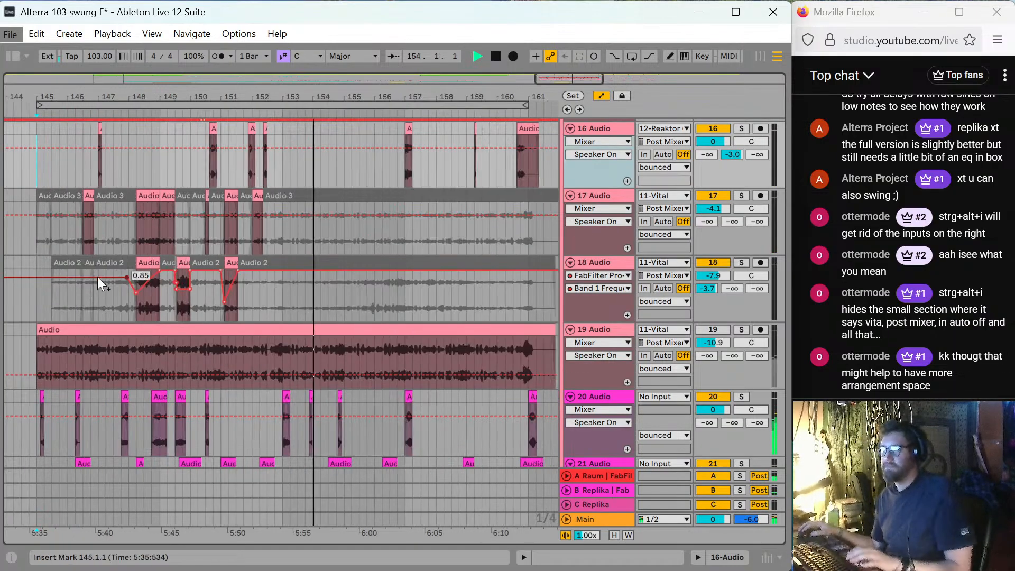
{"action": "key", "text": "space"}
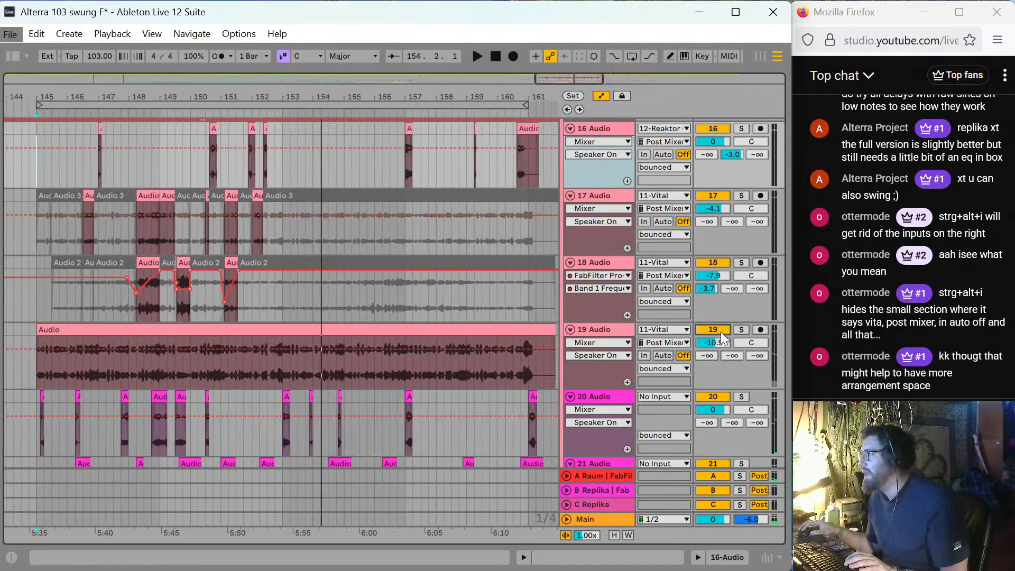
{"action": "left_click", "coordinate": [715, 330]}
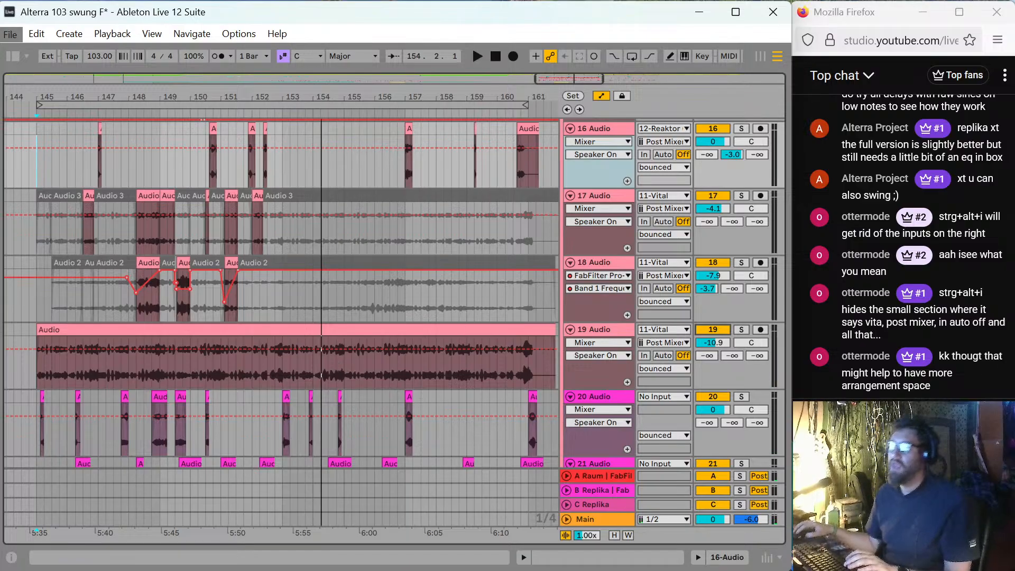
Hide the automation lanes and trim the start of track 19's clip to 145.3.1 during playback.
{"action": "key", "text": "a"}
{"action": "left_click", "coordinate": [169, 337]}
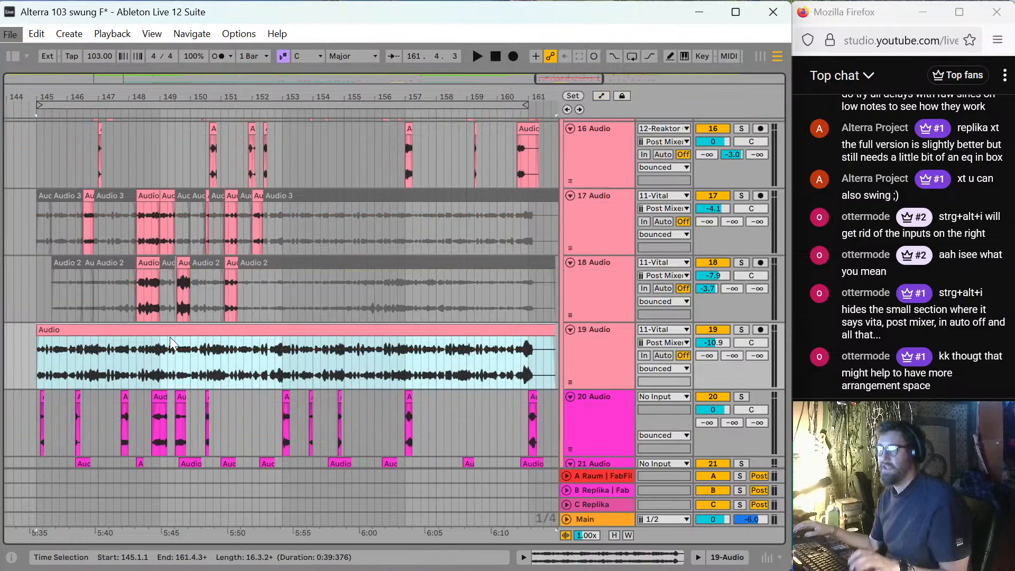
{"action": "key", "text": "space"}
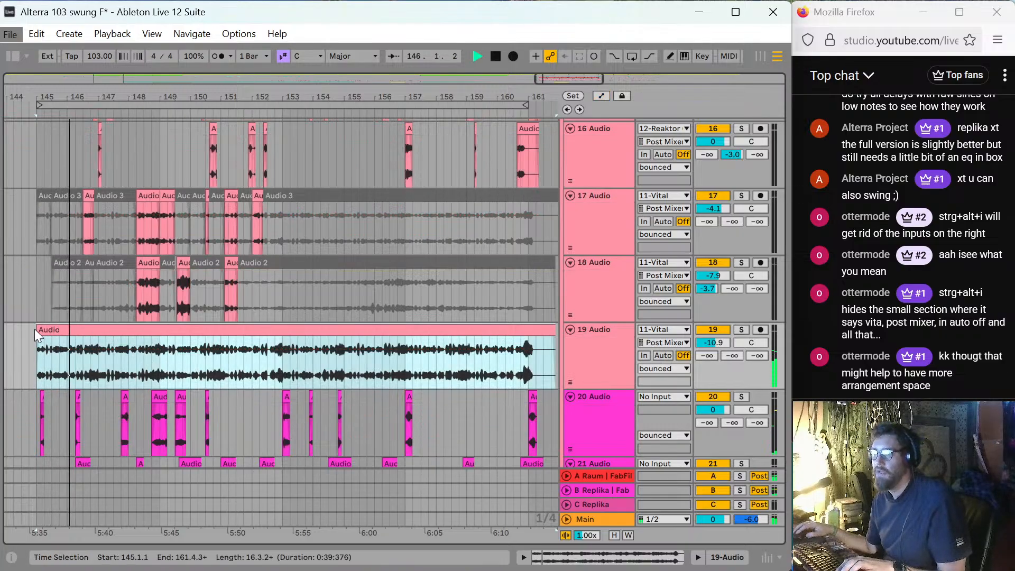
{"action": "left_click_drag", "start_coordinate": [36, 328], "coordinate": [52, 328]}
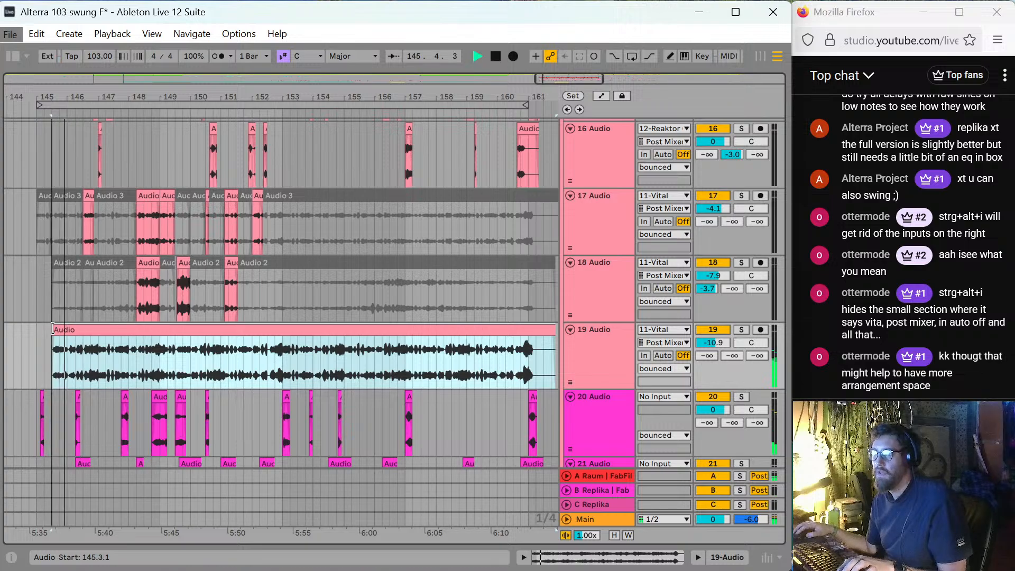
{"action": "left_click", "coordinate": [74, 350]}
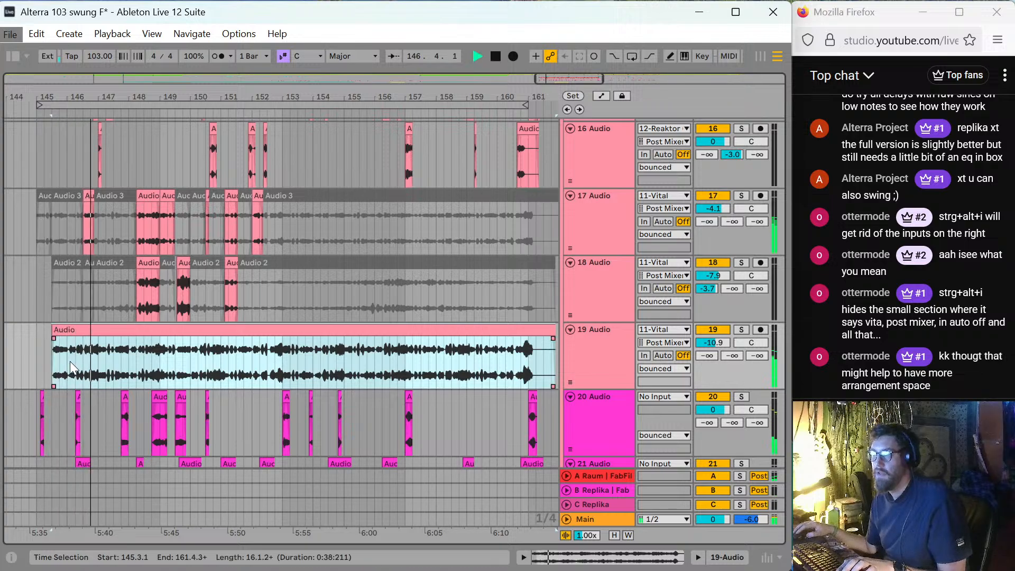
Split track 19's clip at 146.1.1, trim the second part's start to 148.2.1, and play from 145.1.1.
{"action": "left_click", "coordinate": [68, 360]}
{"action": "key", "text": "ctrl+e"}
{"action": "left_click", "coordinate": [72, 329]}
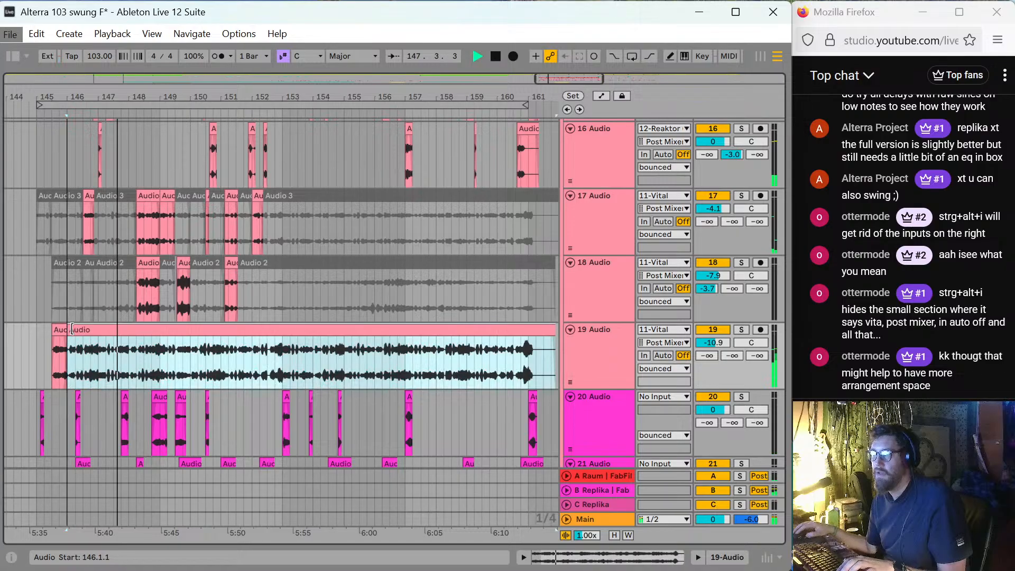
{"action": "left_click_drag", "start_coordinate": [72, 329], "coordinate": [134, 339]}
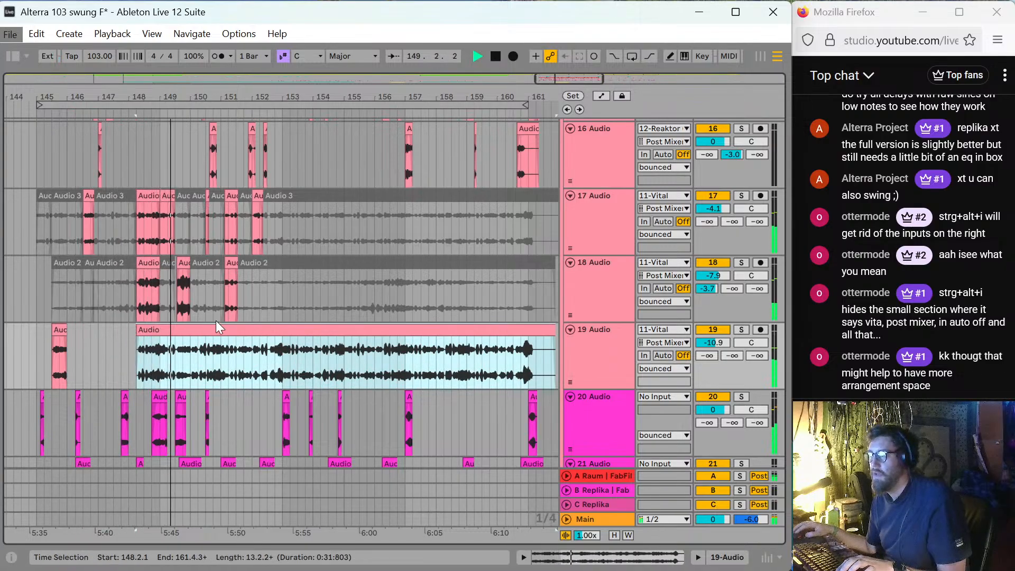
{"action": "left_click", "coordinate": [40, 292]}
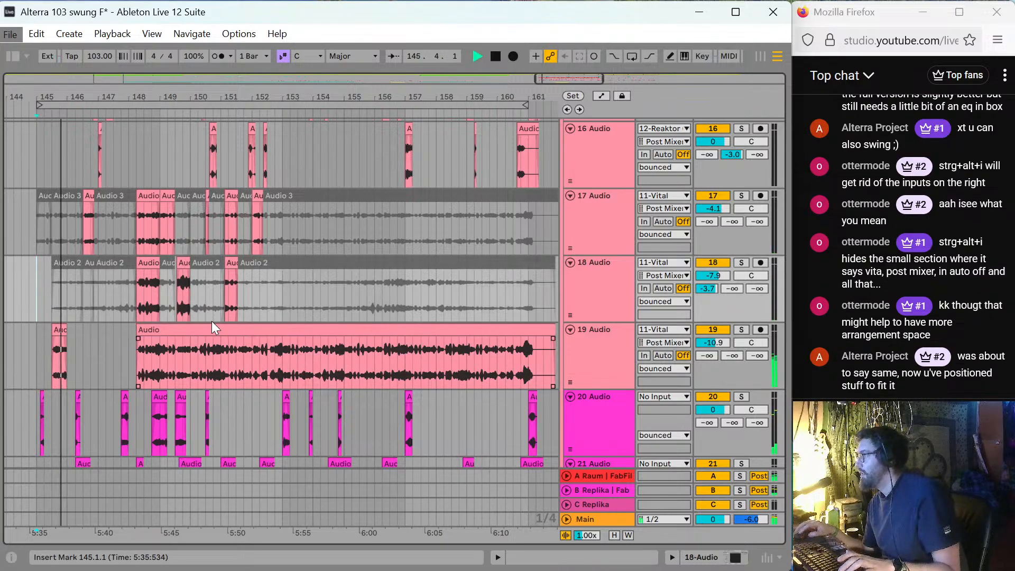
Deactivate track 14's clip at 145.3.2 and play again from 145.1.1.
{"action": "scroll", "coordinate": [79, 270], "scroll_direction": "up", "scroll_amount": 3}
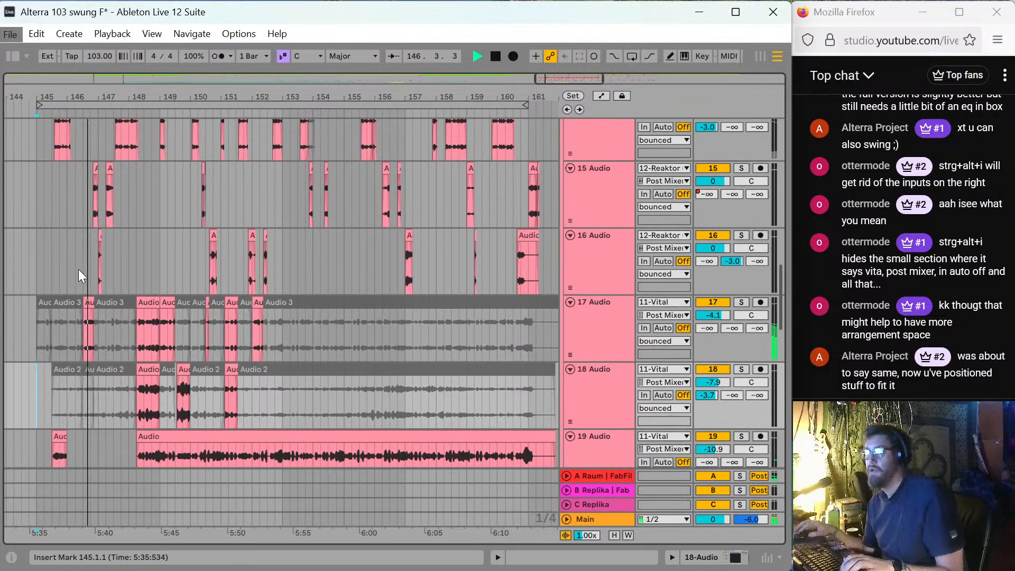
{"action": "scroll", "coordinate": [84, 243], "scroll_direction": "up", "scroll_amount": 3}
{"action": "left_click", "coordinate": [63, 222]}
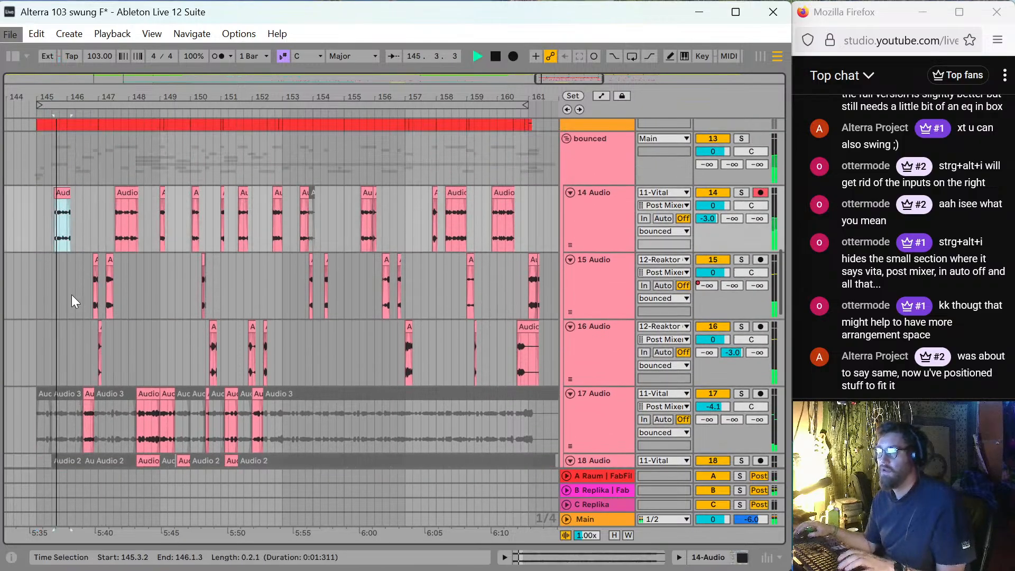
{"action": "scroll", "coordinate": [85, 294], "scroll_direction": "down", "scroll_amount": 4}
{"action": "scroll", "coordinate": [119, 289], "scroll_direction": "up", "scroll_amount": 3}
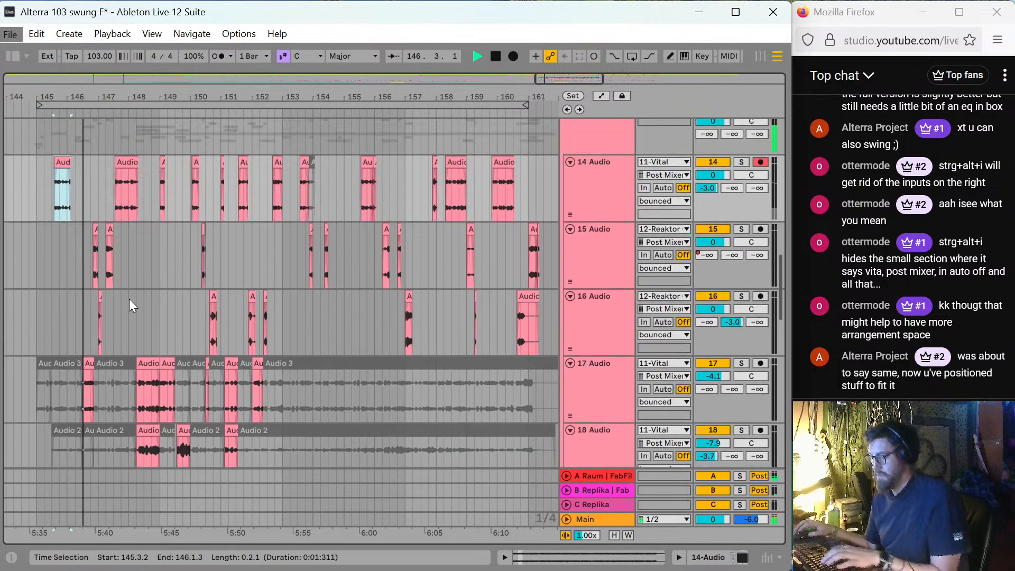
{"action": "left_click", "coordinate": [35, 182]}
Raise track 19's volume to -5.4 dB, stop playback and set the insert marker to 145.1.1.
{"action": "scroll", "coordinate": [101, 279], "scroll_direction": "down", "scroll_amount": 1}
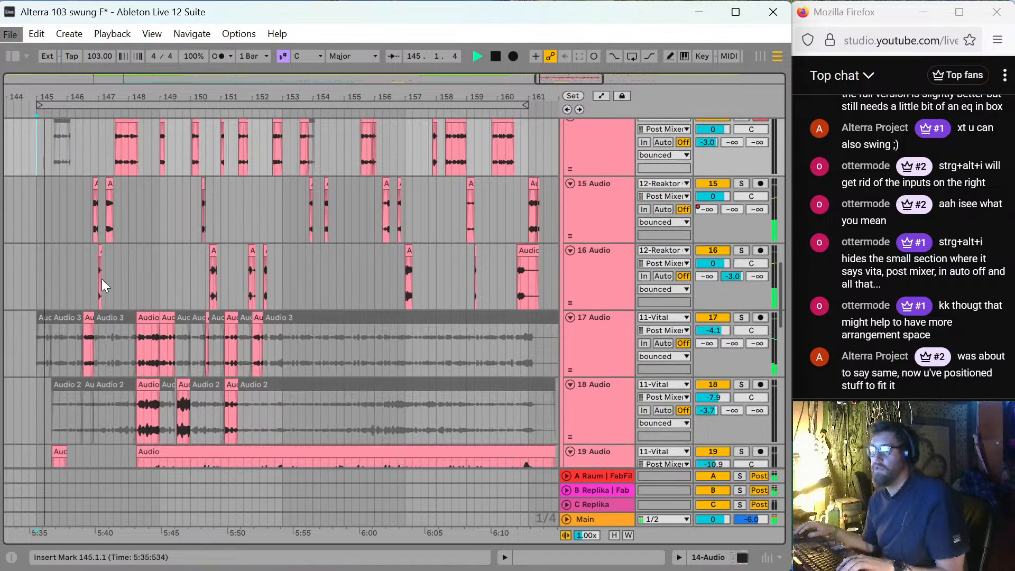
{"action": "scroll", "coordinate": [109, 285], "scroll_direction": "down", "scroll_amount": 3}
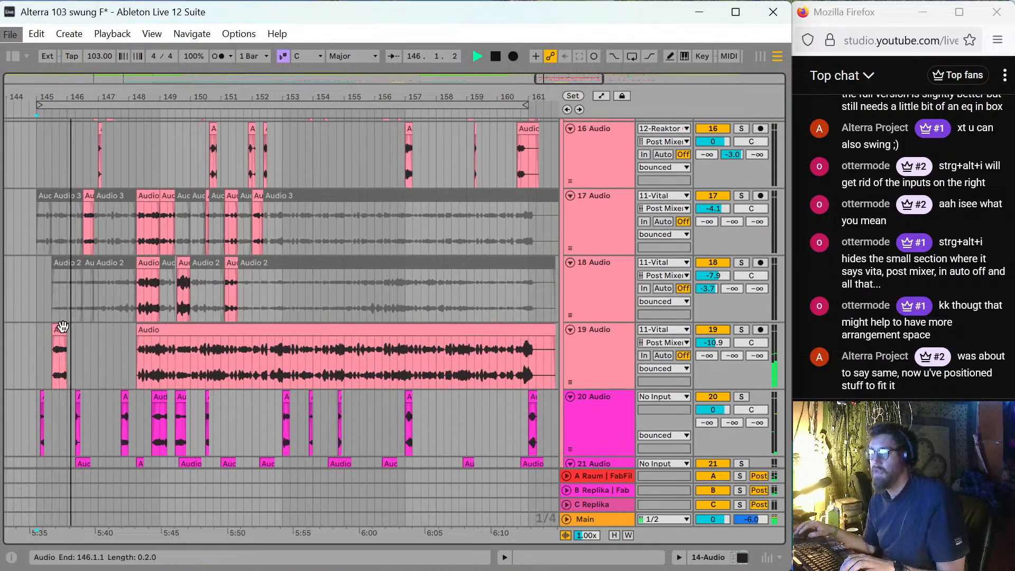
{"action": "key", "text": "space"}
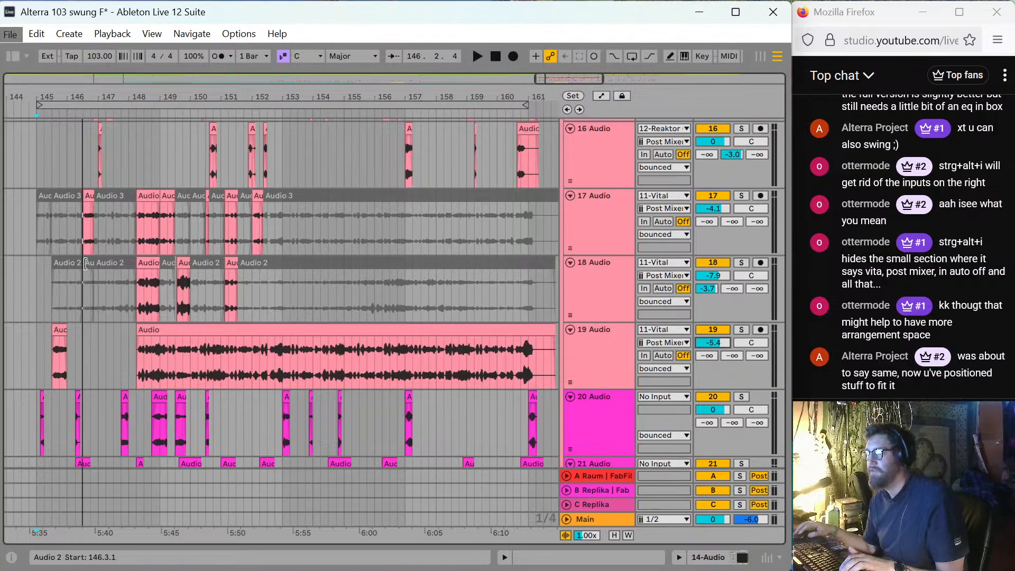
{"action": "left_click", "coordinate": [40, 283]}
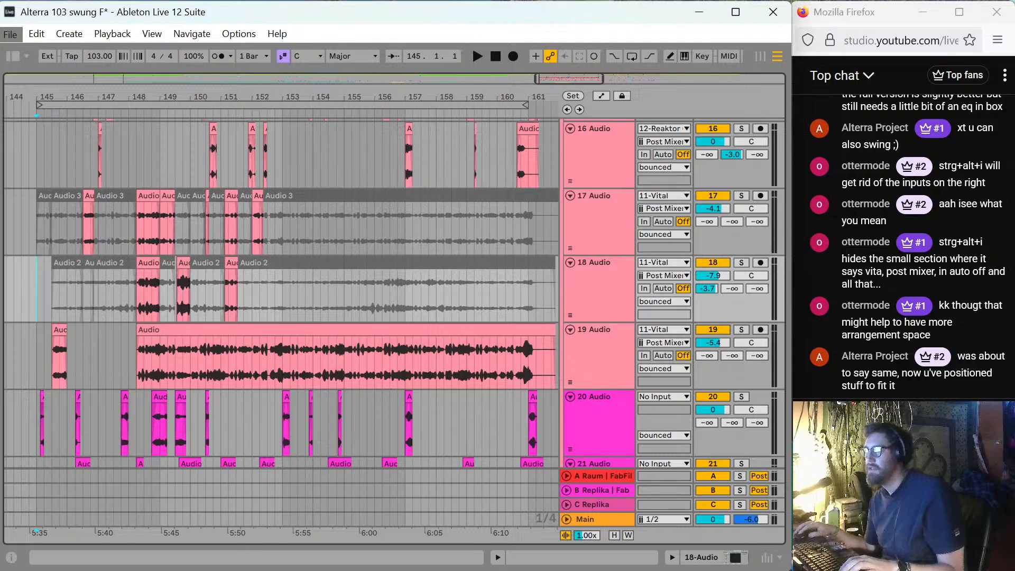
Play the arrangement from 145.1.1 to hear track 19's short clip against the other layers, and stop.
{"action": "scroll", "coordinate": [43, 313], "scroll_direction": "up", "scroll_amount": 3}
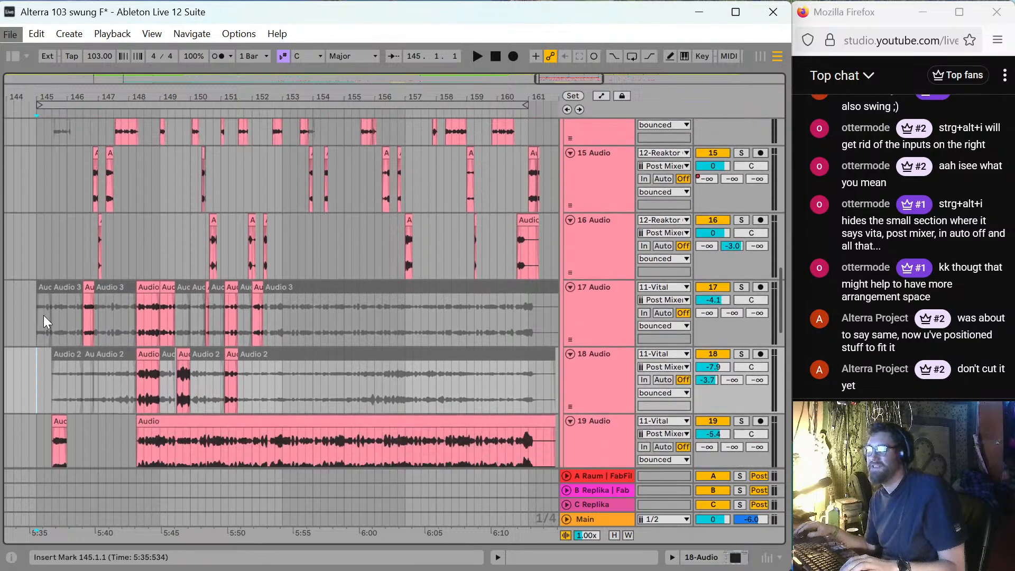
{"action": "left_click", "coordinate": [37, 390]}
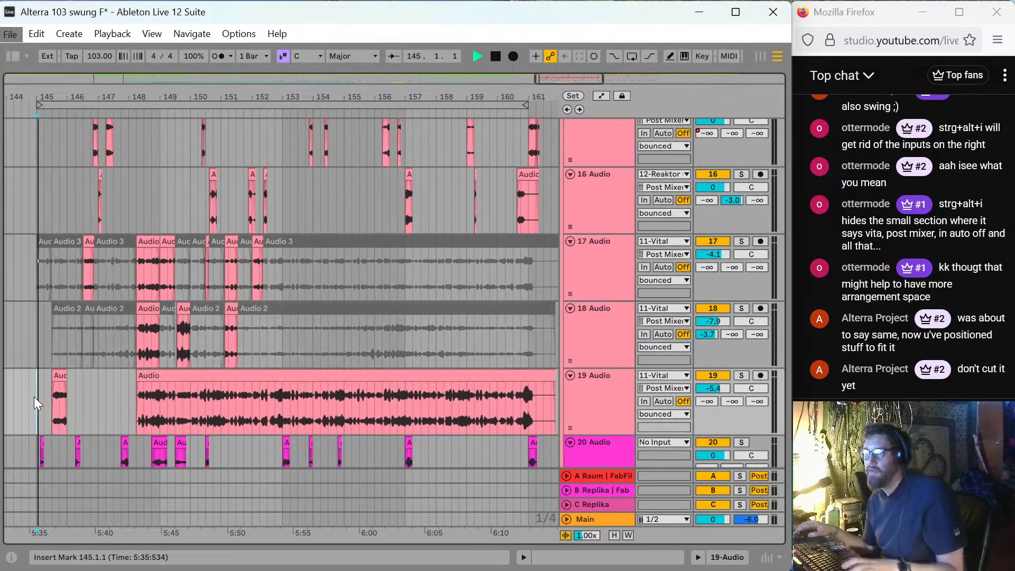
{"action": "key", "text": "space"}
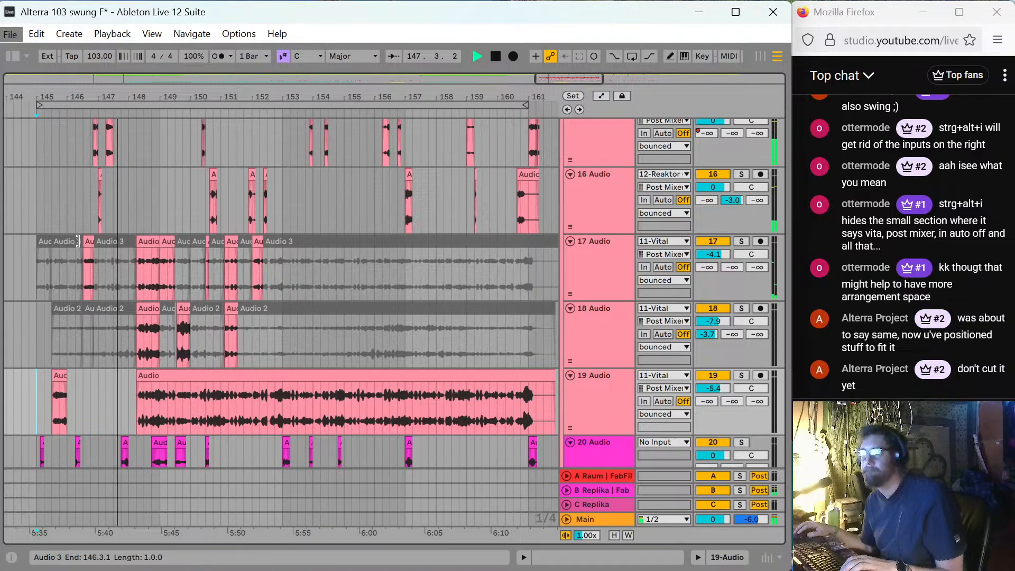
{"action": "key", "text": "space"}
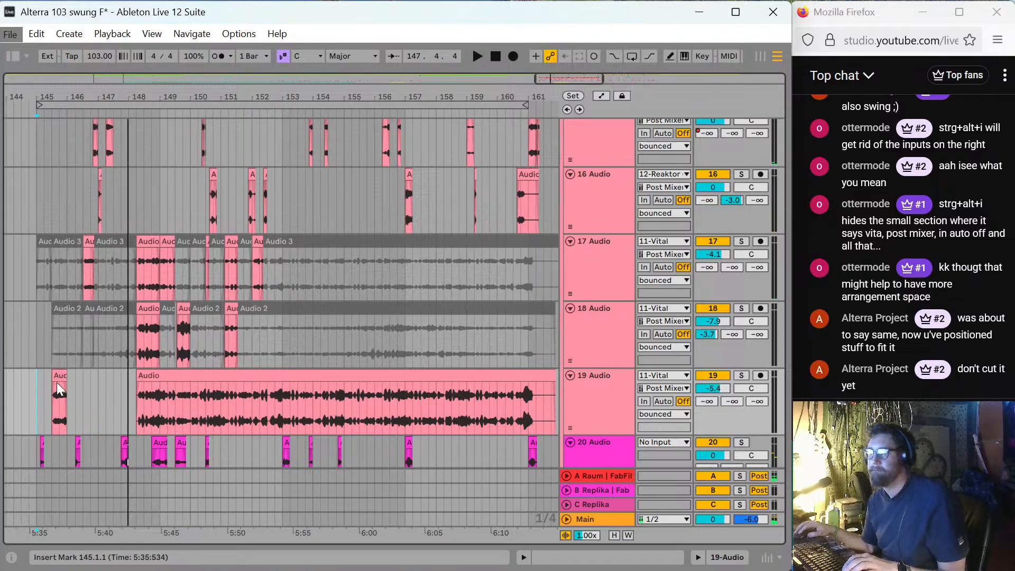
Extend the end of track 19's first clip to 147.1.1 and split the clip at 146.3.1.
{"action": "left_click_drag", "start_coordinate": [64, 374], "coordinate": [98, 372]}
{"action": "left_click", "coordinate": [65, 405]}
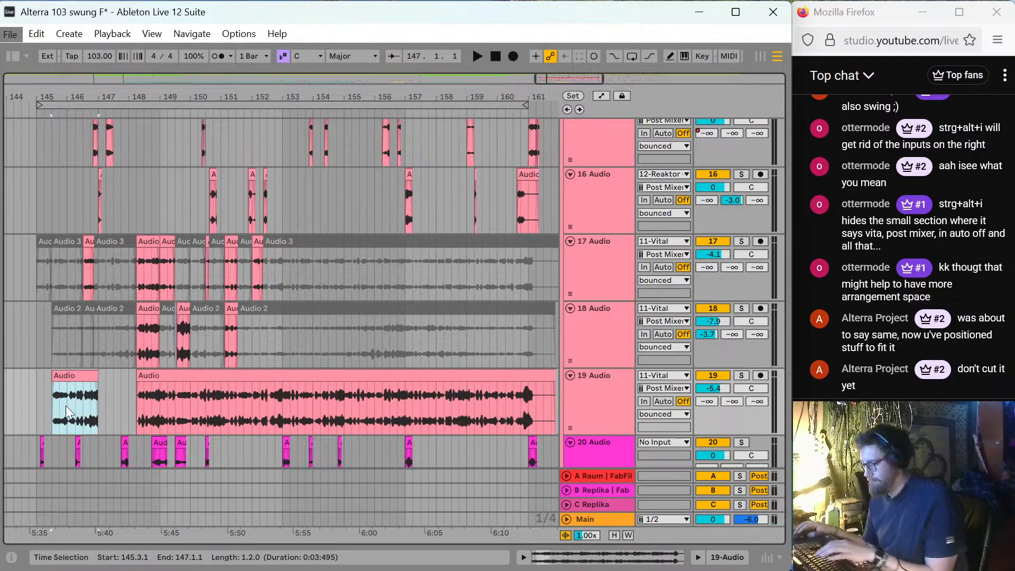
{"action": "left_click", "coordinate": [90, 394]}
{"action": "scroll", "coordinate": [90, 394], "scroll_direction": "up", "scroll_amount": 8}
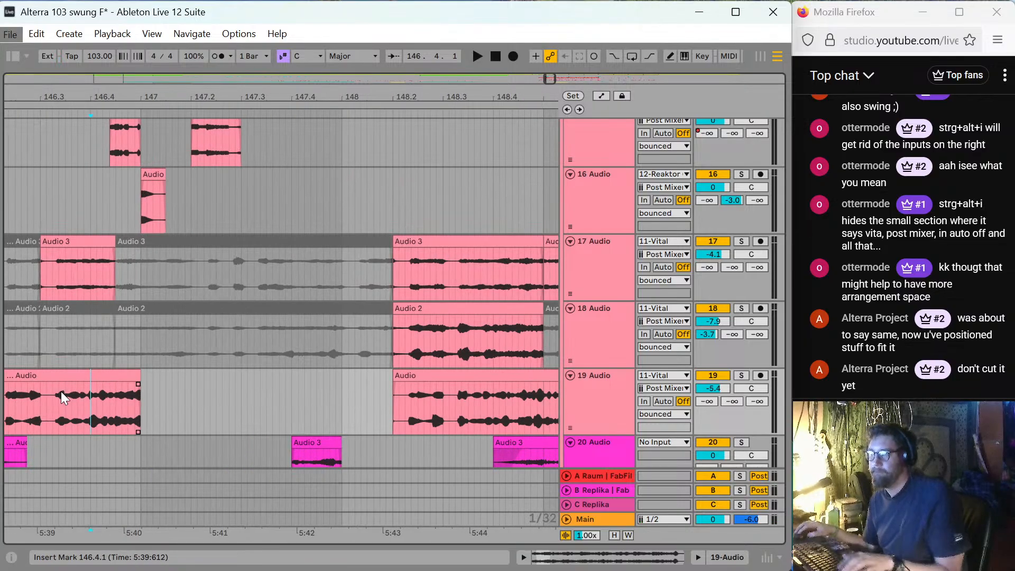
{"action": "left_click", "coordinate": [40, 391]}
{"action": "key", "text": "ctrl+e"}
{"action": "scroll", "coordinate": [47, 401], "scroll_direction": "down", "scroll_amount": 3}
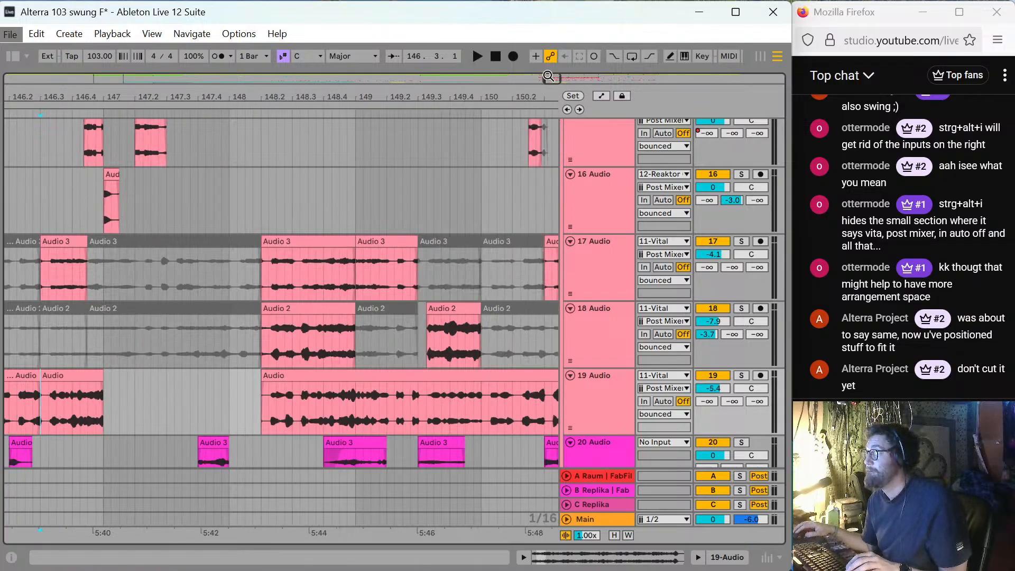
Trim the end of track 19's first part to 146.1.2 and play from its start.
{"action": "left_click_drag", "start_coordinate": [548, 77], "coordinate": [542, 76]}
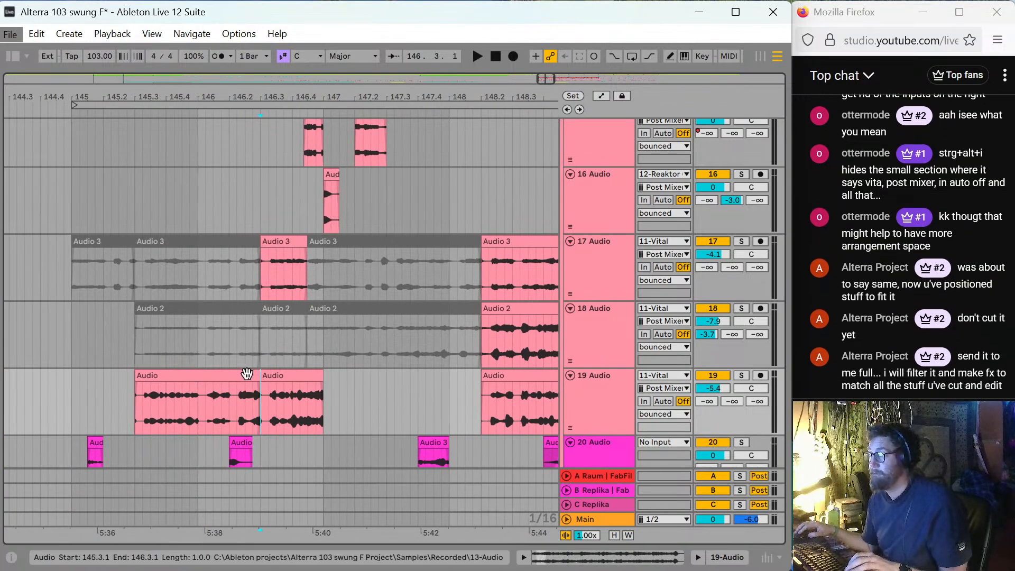
{"action": "left_click_drag", "start_coordinate": [260, 376], "coordinate": [206, 377]}
{"action": "key", "text": "space"}
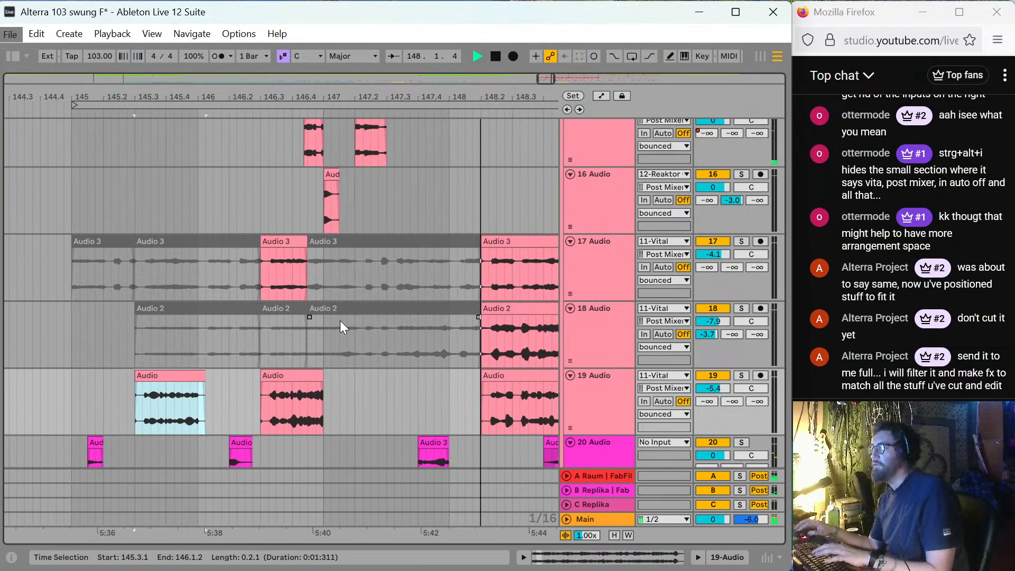
Deactivate track 17's clip at 149.1.1 and shorten its end to 149.2.1 during playback.
{"action": "key", "text": "minus"}
{"action": "key", "text": "minus"}
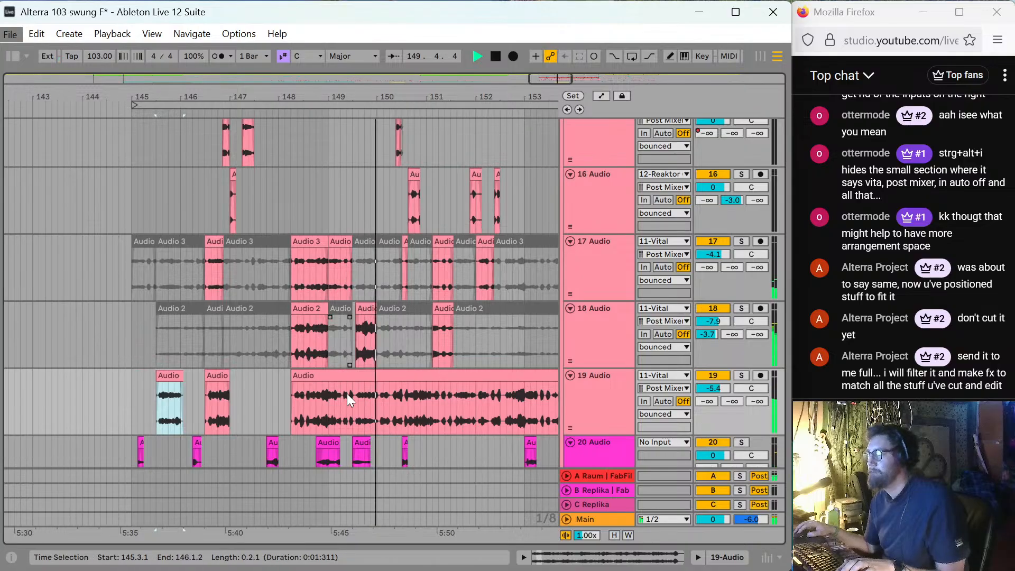
{"action": "left_click", "coordinate": [337, 241]}
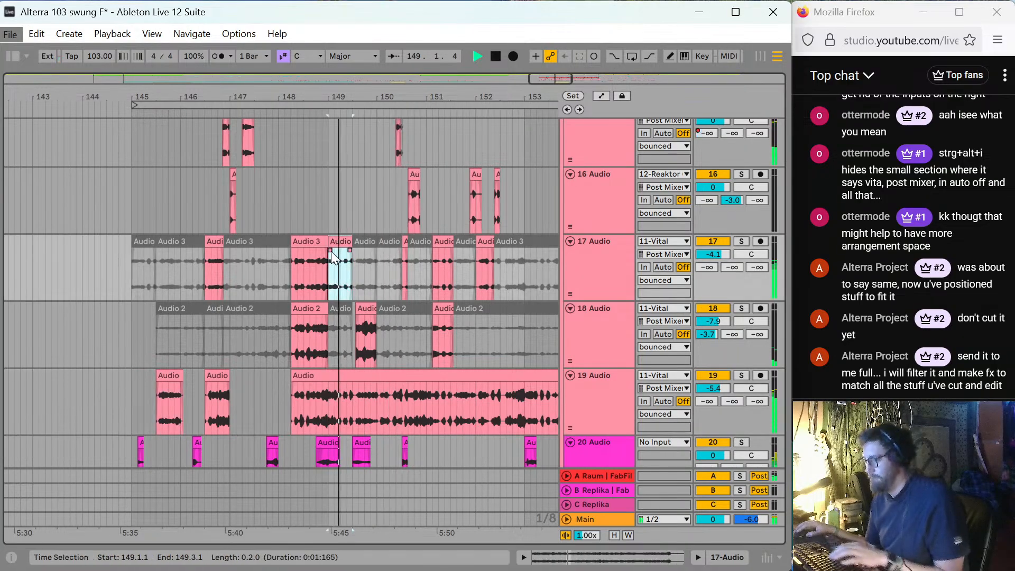
{"action": "left_click_drag", "start_coordinate": [346, 241], "coordinate": [340, 241]}
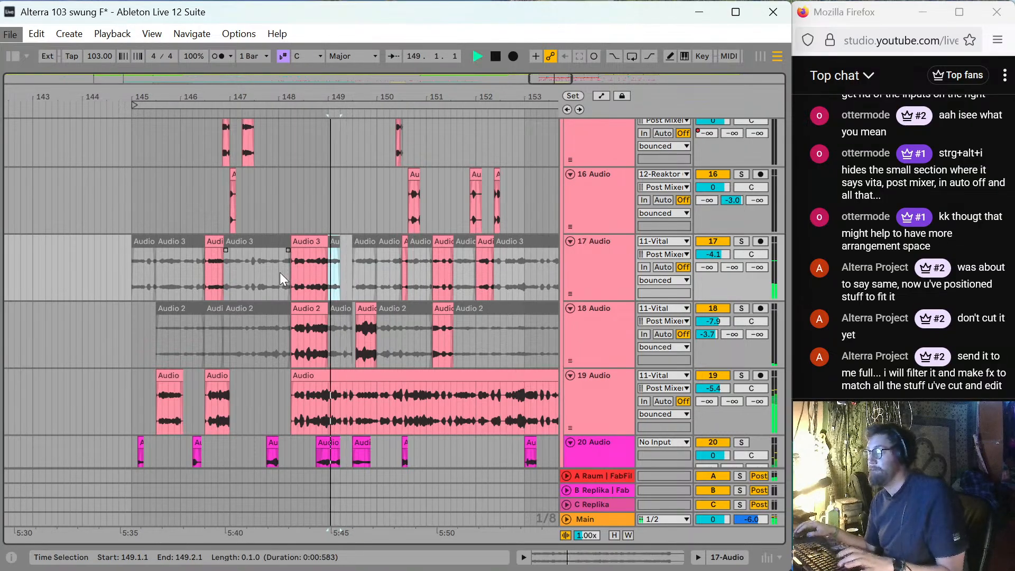
Split track 19's long clip at 149.1.1, trim the second part's start to 149.3.1, and play from 145.1.1.
{"action": "left_click", "coordinate": [328, 384]}
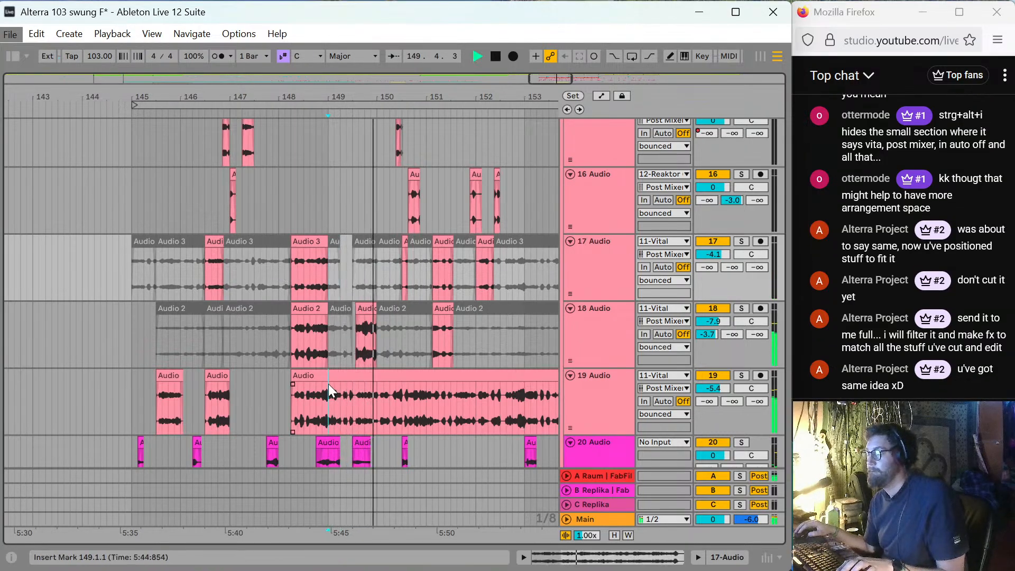
{"action": "key", "text": "ctrl+e"}
{"action": "left_click_drag", "start_coordinate": [330, 376], "coordinate": [355, 376]}
{"action": "key", "text": "space"}
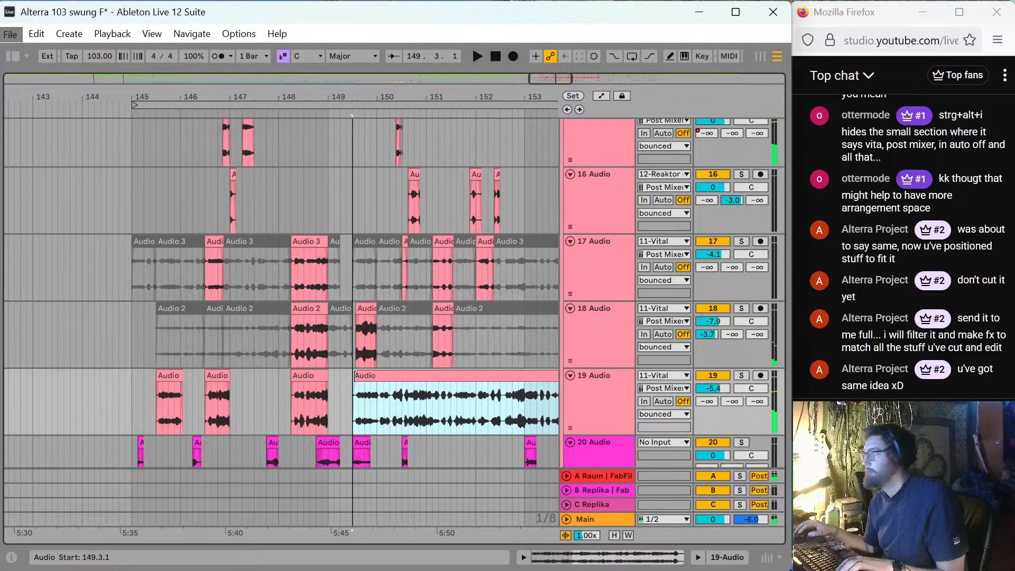
{"action": "left_click", "coordinate": [134, 273]}
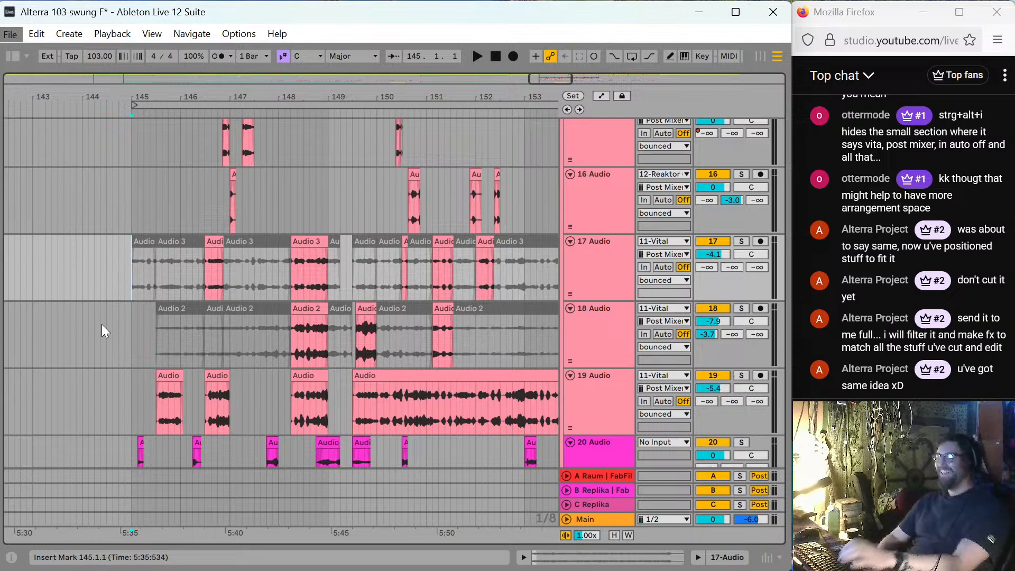
{"action": "key", "text": "space"}
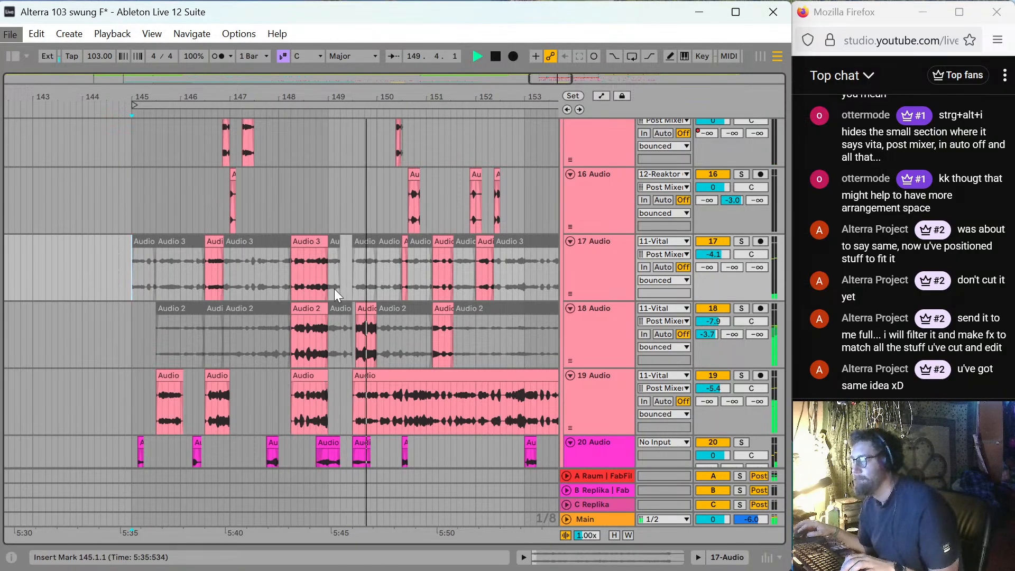
Deactivate track 18's clip at 149.3.2 and trim the start of track 19's last clip to 150.1.1.
{"action": "left_click", "coordinate": [365, 313]}
{"action": "key", "text": "space"}
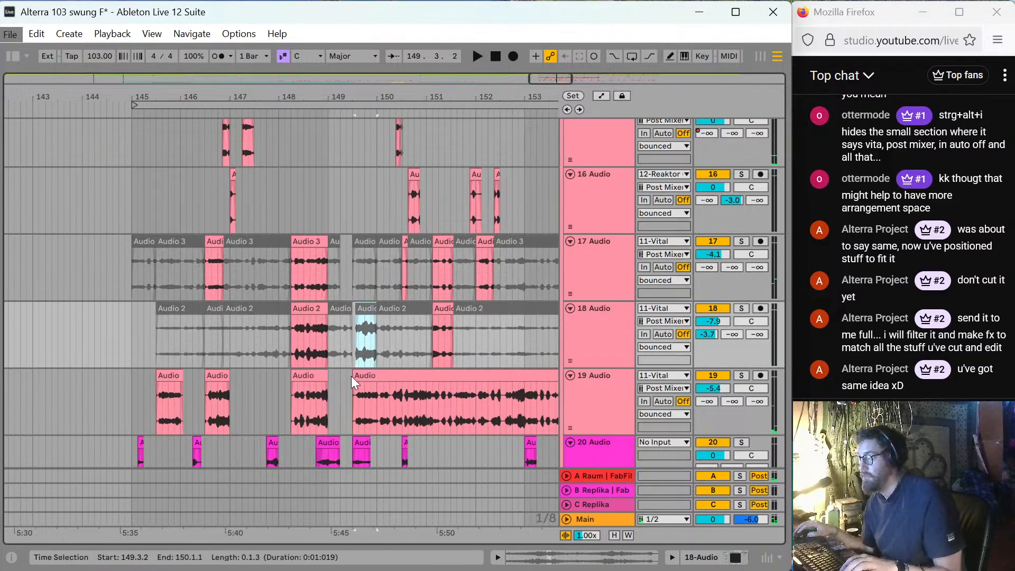
{"action": "left_click_drag", "start_coordinate": [351, 376], "coordinate": [377, 376]}
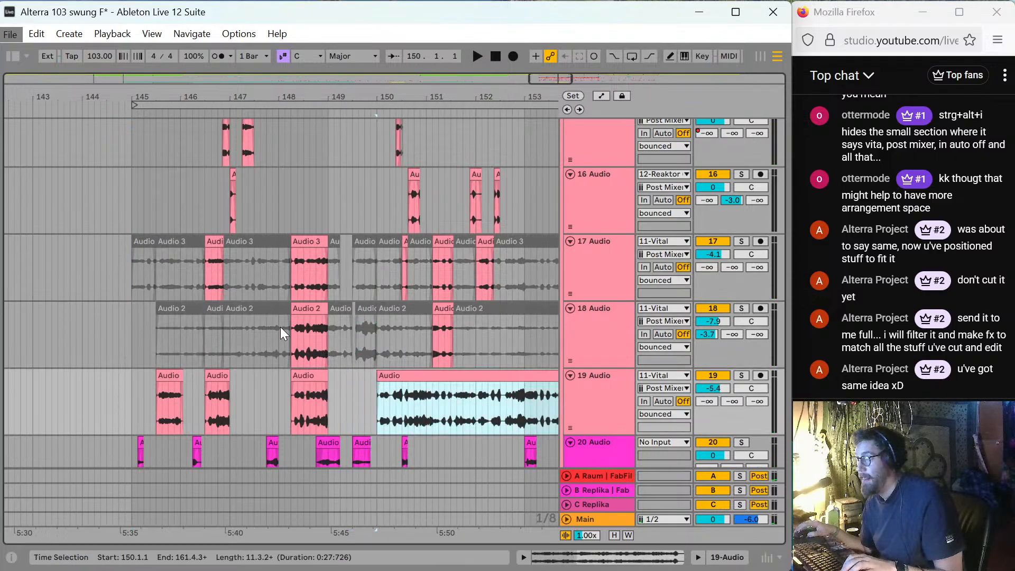
Deactivate track 18's clip at 148.2.1 and listen to the passage from there.
{"action": "left_click", "coordinate": [300, 319]}
{"action": "key", "text": "space"}
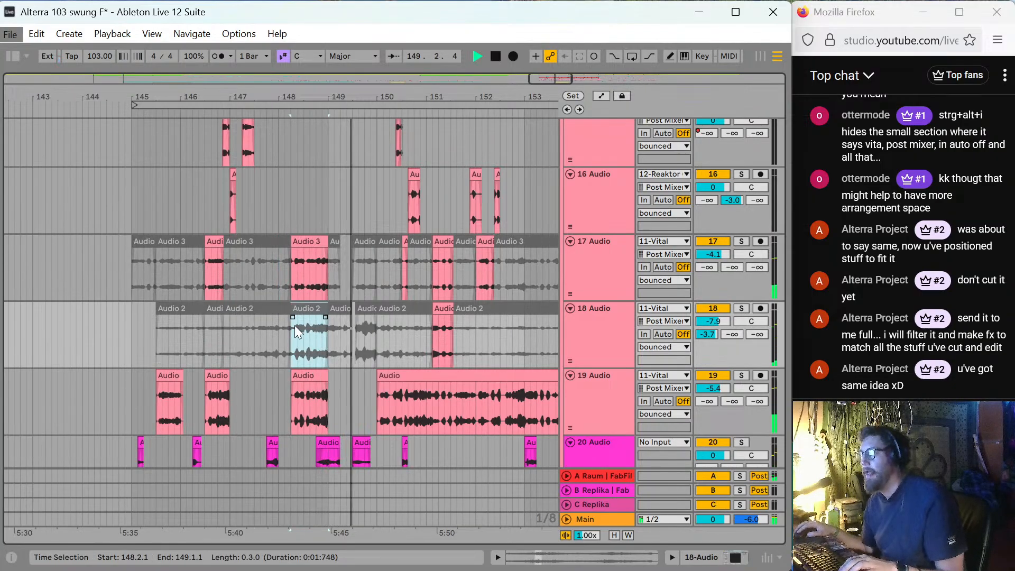
{"action": "key", "text": "space"}
Keep track 14's clip at 149.1.1 active, set its pitch to +12 semitones, and close the clip view.
{"action": "scroll", "coordinate": [295, 225], "scroll_direction": "up", "scroll_amount": 3}
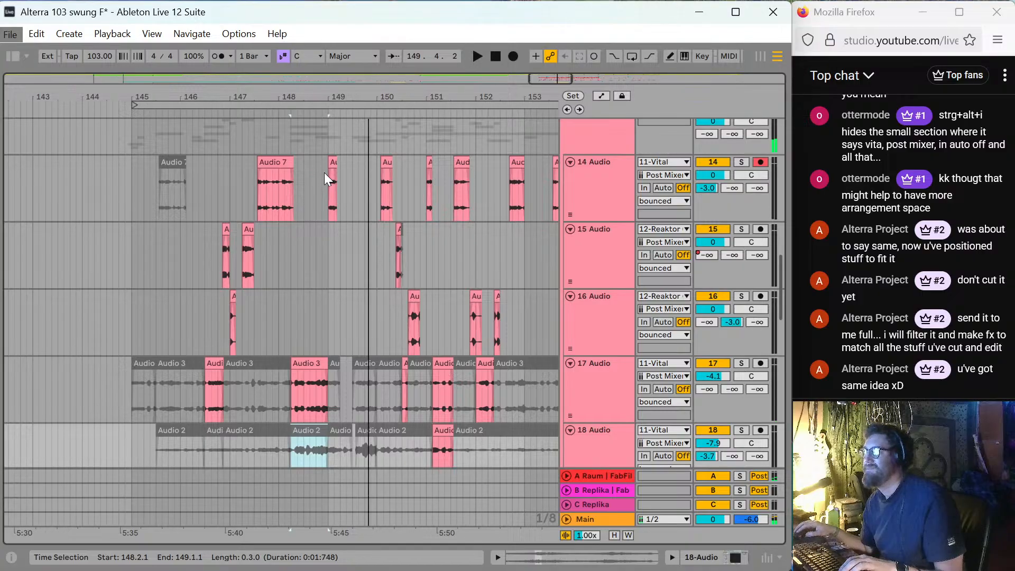
{"action": "left_click", "coordinate": [331, 169]}
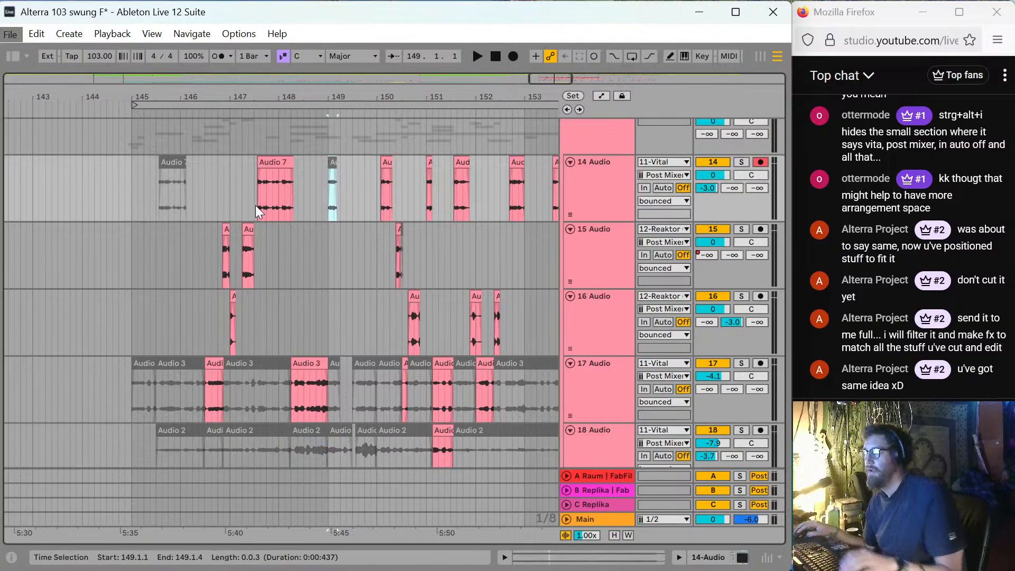
{"action": "double_click", "coordinate": [331, 162]}
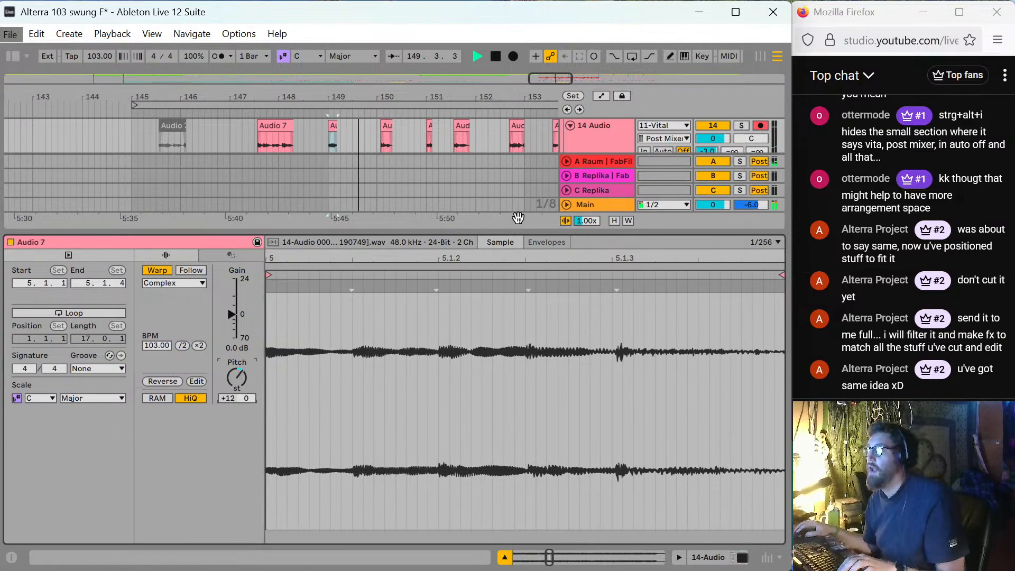
{"action": "key", "text": "ctrl+alt+l"}
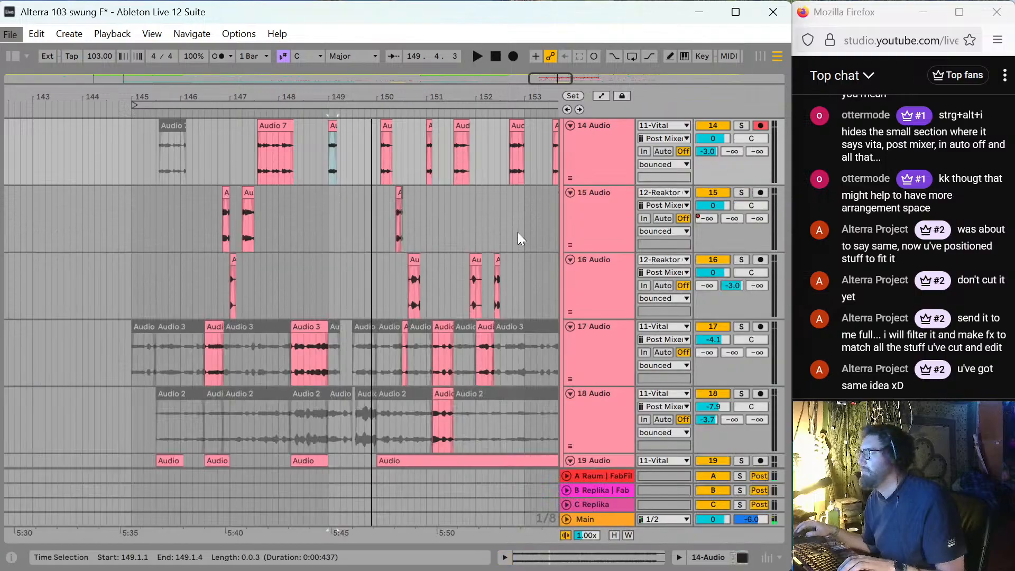
Play from 146.4.3, move track 20's clip from 148.4.1 to 149.1.1, and play the passage again.
{"action": "left_click", "coordinate": [222, 149]}
{"action": "key", "text": "space"}
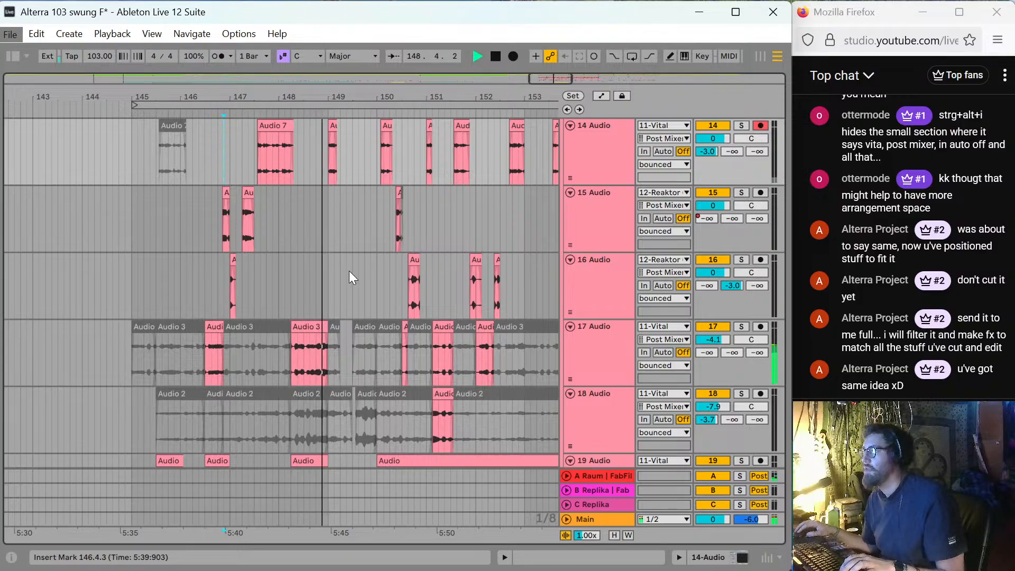
{"action": "scroll", "coordinate": [297, 295], "scroll_direction": "down", "scroll_amount": 3}
{"action": "scroll", "coordinate": [307, 254], "scroll_direction": "down", "scroll_amount": 2}
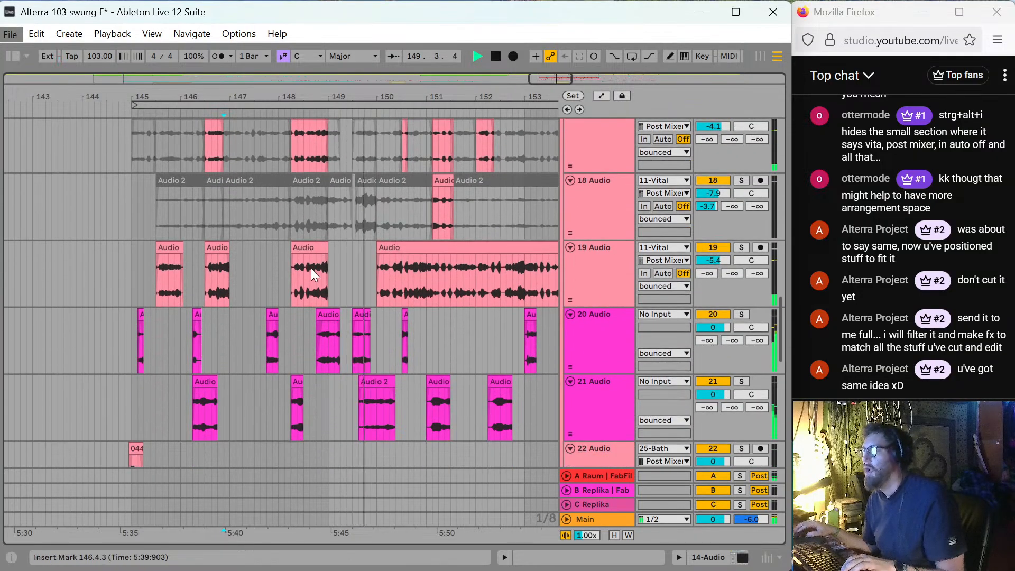
{"action": "left_click_drag", "start_coordinate": [323, 319], "coordinate": [334, 319]}
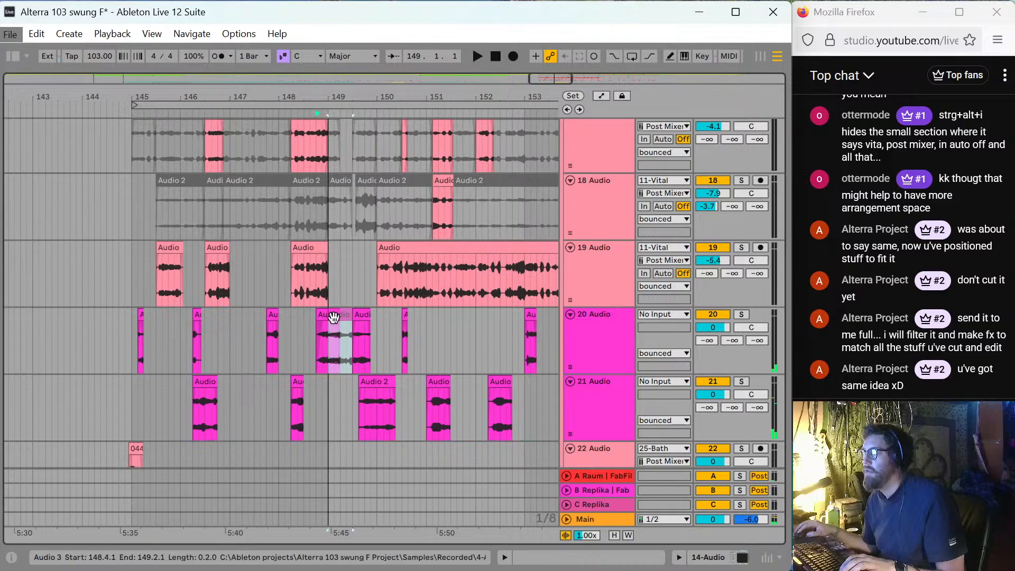
{"action": "key", "text": "space"}
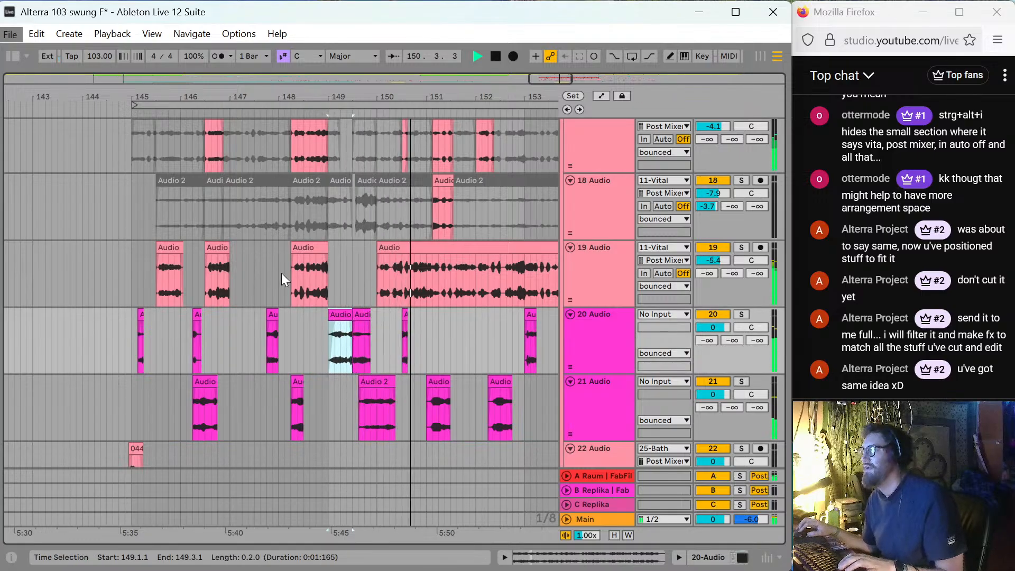
Deactivate the short clips starting at 151.1.3 on tracks 18 Audio and 17 Audio, and play back from 149.1.1.
{"action": "left_click", "coordinate": [417, 254]}
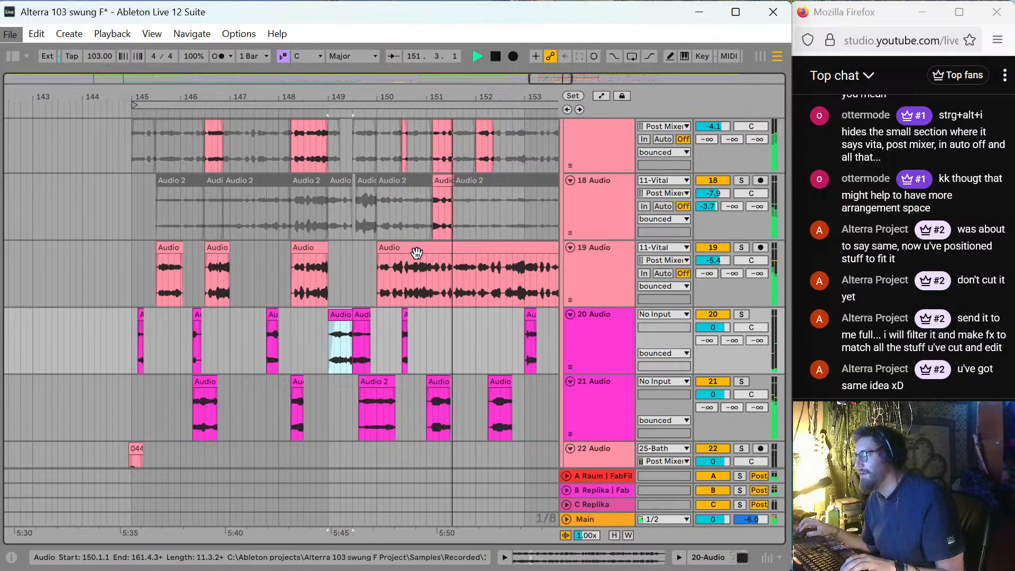
{"action": "scroll", "coordinate": [417, 254], "scroll_direction": "up", "scroll_amount": 4}
{"action": "key", "text": "space"}
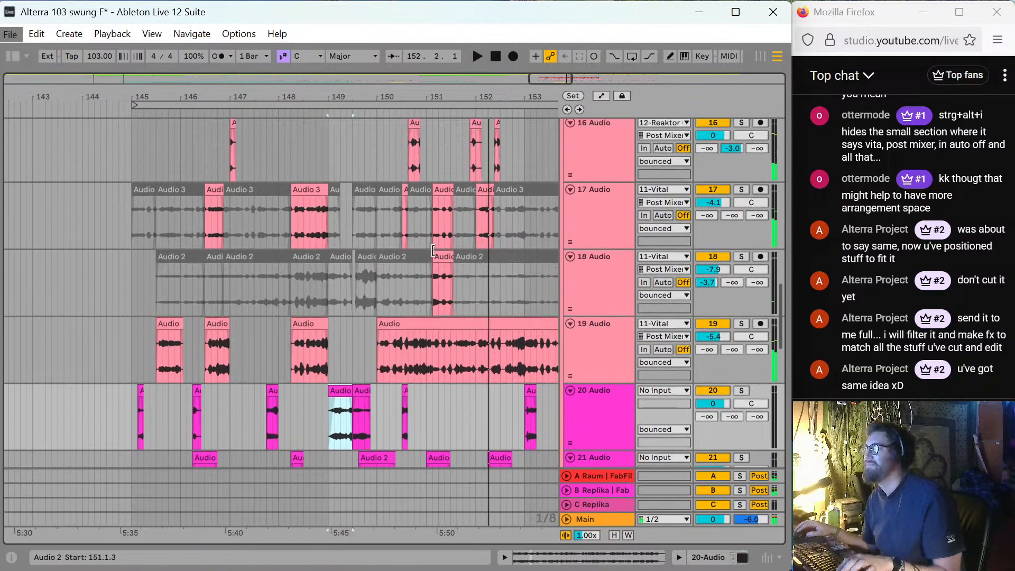
{"action": "left_click", "coordinate": [443, 258]}
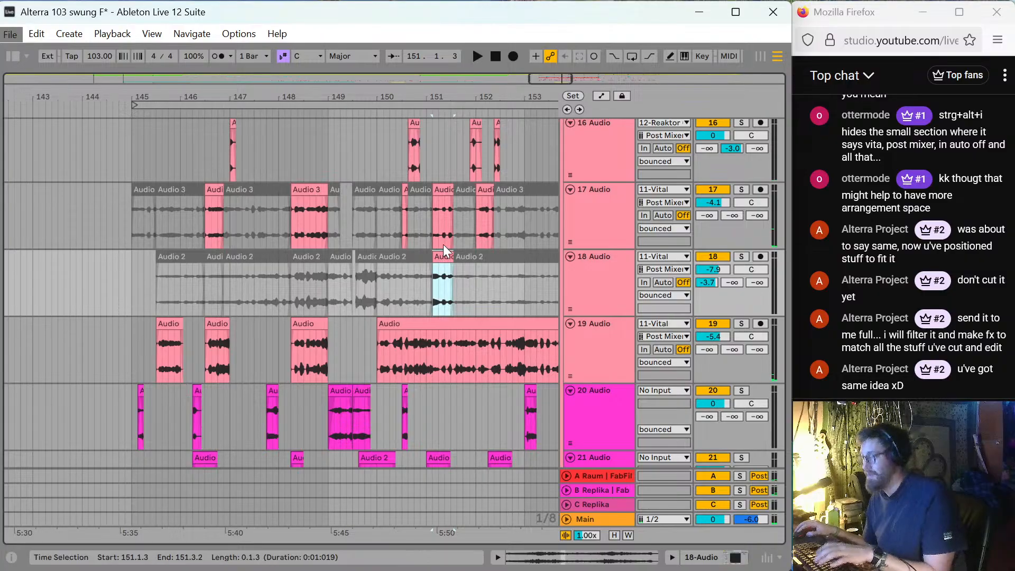
{"action": "left_click", "coordinate": [442, 205]}
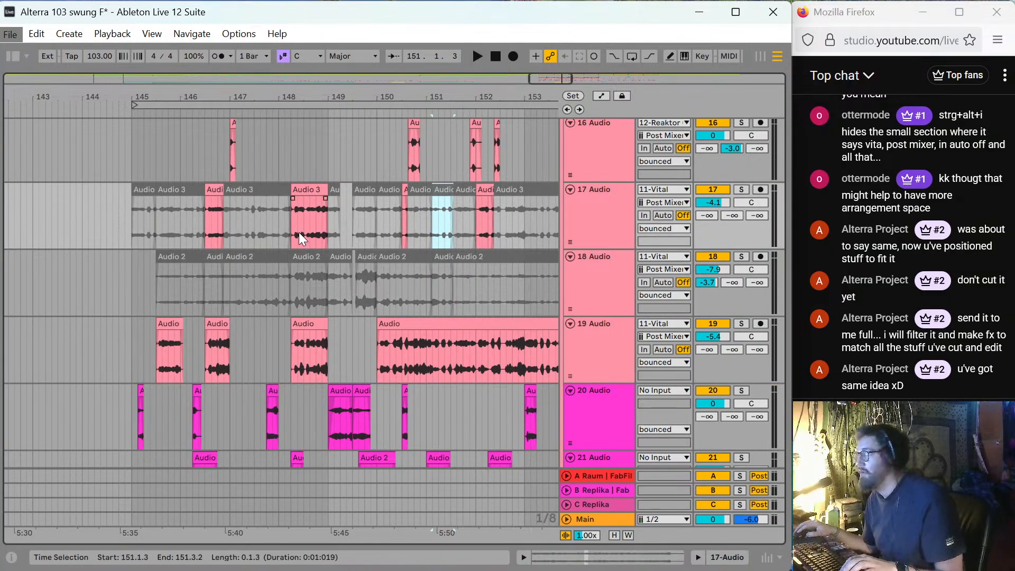
{"action": "left_click", "coordinate": [324, 237]}
{"action": "key", "text": "space"}
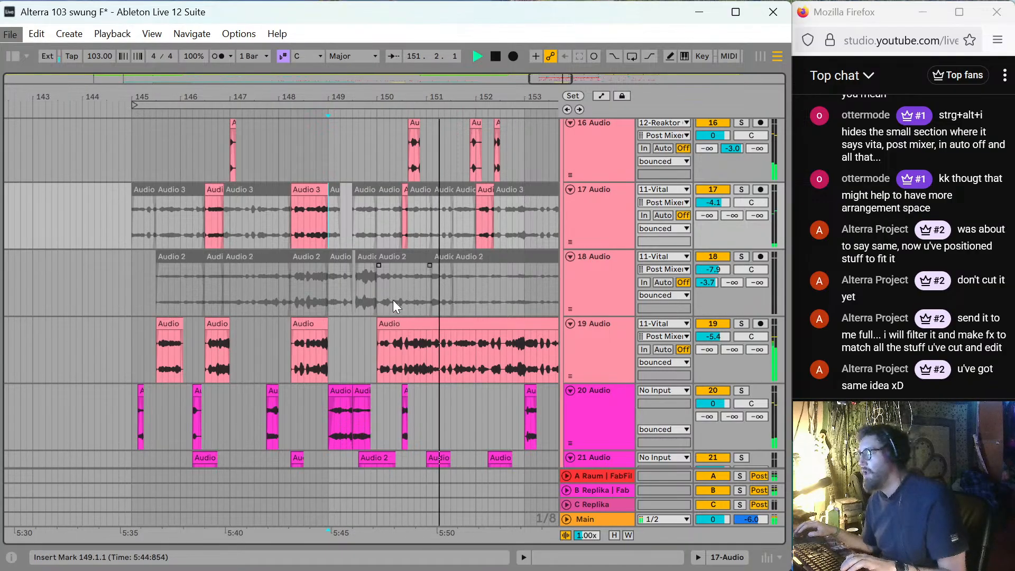
Split the long 19 Audio clip at 151.1.1 and trim the second part's start to 151.3.1.
{"action": "scroll", "coordinate": [443, 319], "scroll_direction": "down", "scroll_amount": 1}
{"action": "left_click", "coordinate": [432, 321]}
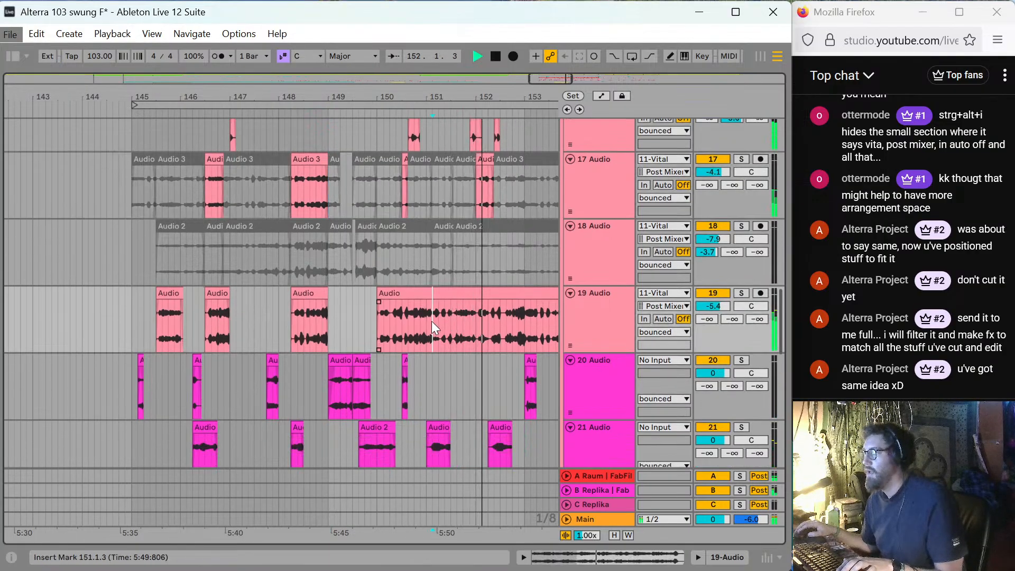
{"action": "left_click", "coordinate": [427, 311]}
{"action": "key", "text": "ctrl+e"}
{"action": "key", "text": "space"}
{"action": "key", "text": "space"}
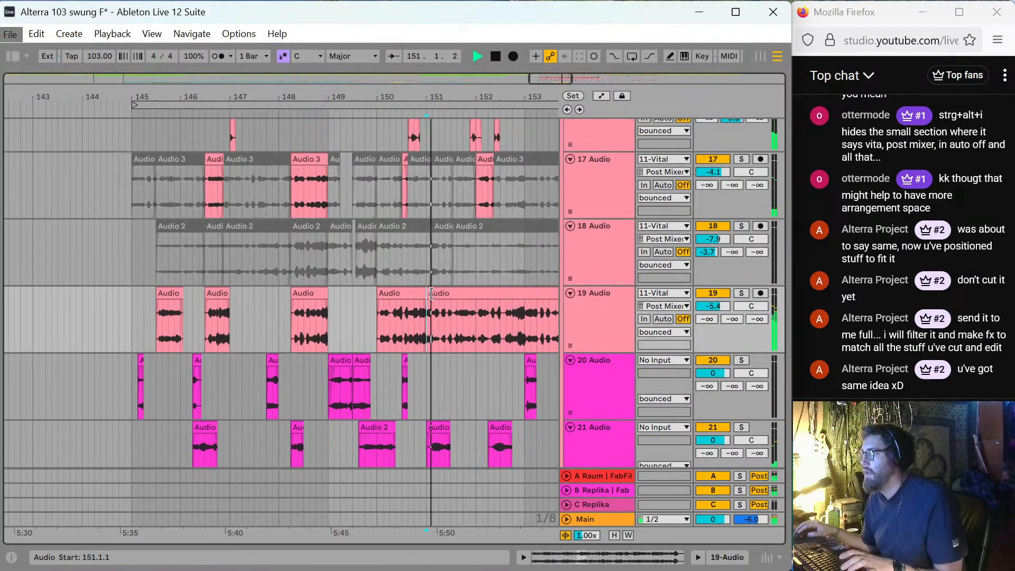
{"action": "left_click_drag", "start_coordinate": [428, 293], "coordinate": [452, 294]}
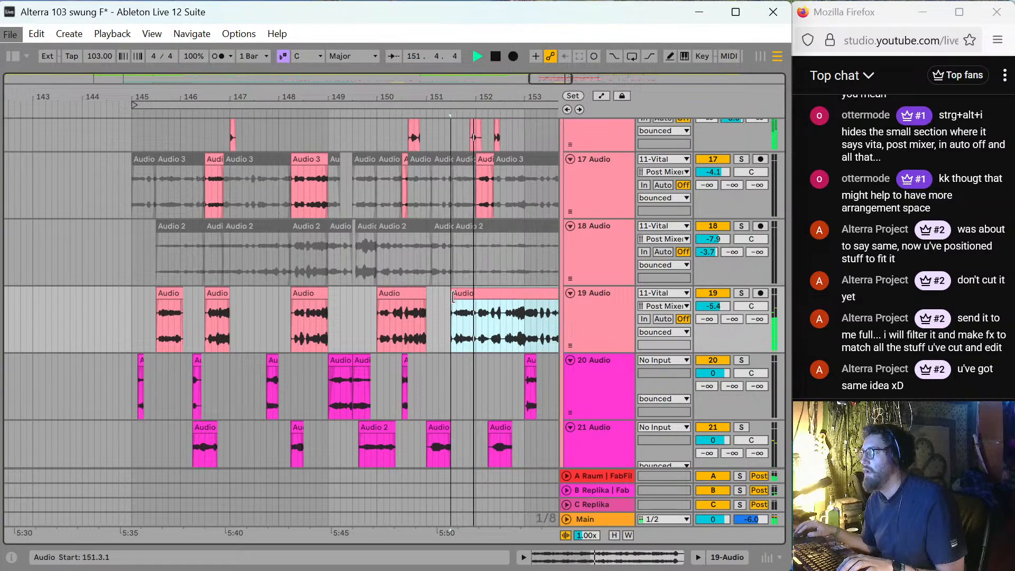
Split the 19 Audio clip again at 152.1.1 and trim the following part's start to 152.3.3.
{"action": "scroll", "coordinate": [454, 297], "scroll_direction": "up", "scroll_amount": 2}
{"action": "scroll", "coordinate": [455, 298], "scroll_direction": "down", "scroll_amount": 1}
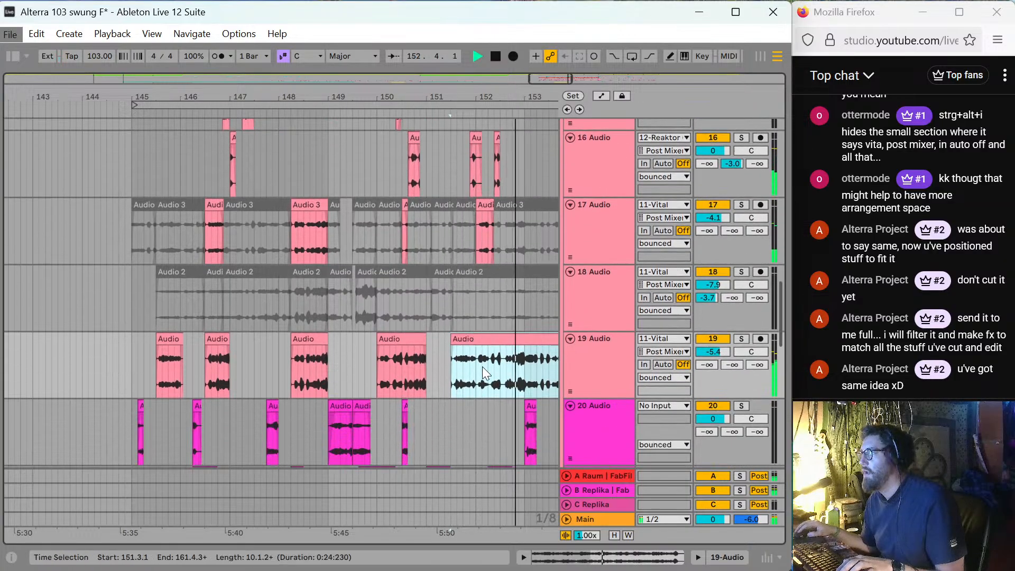
{"action": "left_click", "coordinate": [477, 369]}
{"action": "key", "text": "space"}
{"action": "key", "text": "ctrl+e"}
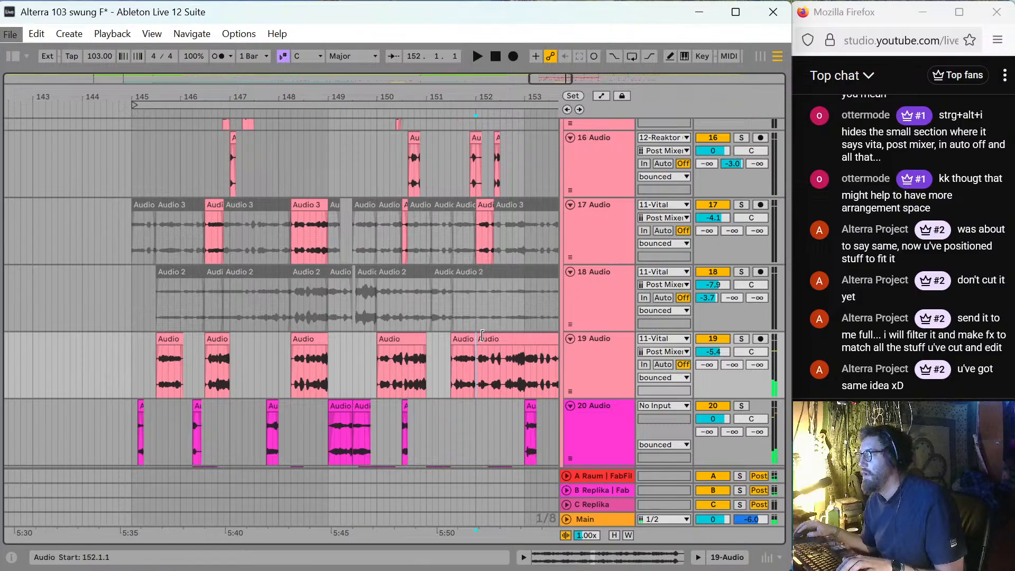
{"action": "left_click_drag", "start_coordinate": [480, 336], "coordinate": [509, 336]}
Play back the edited section from 151.2.1 through bar 153 to check the gaps cut into 19 Audio.
{"action": "left_click", "coordinate": [436, 318]}
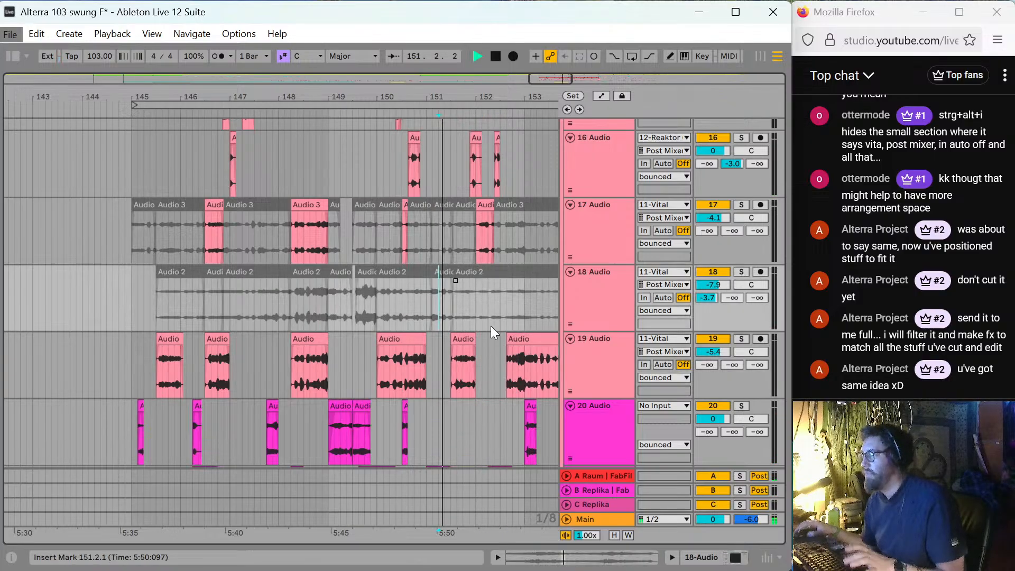
{"action": "key", "text": "space"}
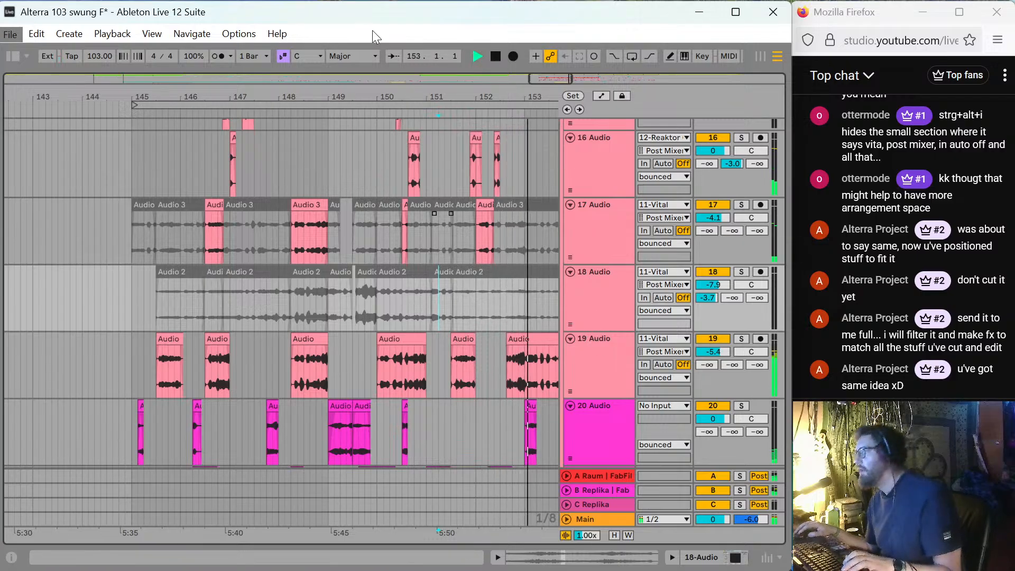
{"action": "key", "text": "space"}
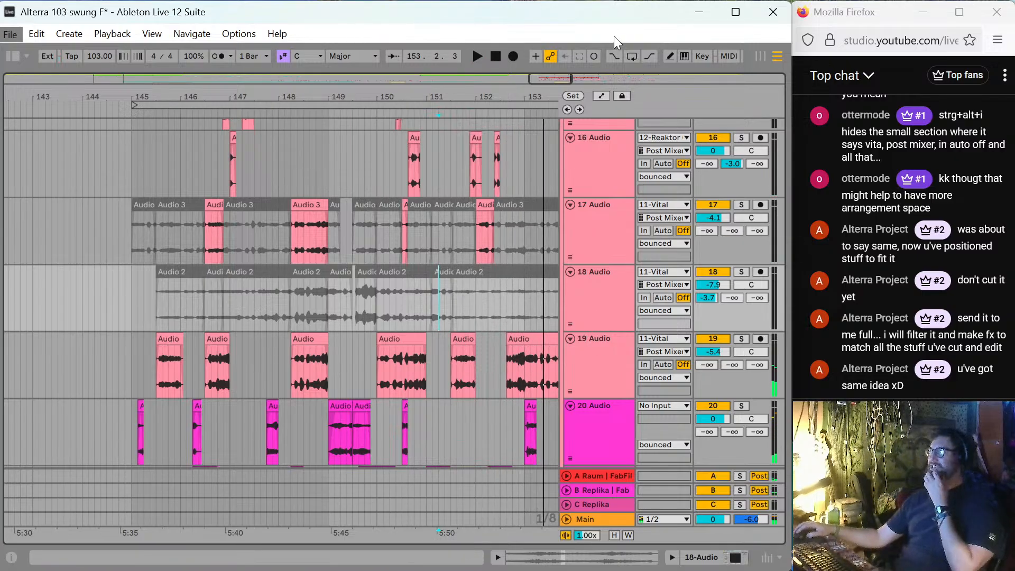
Look over the clips on the synth and bounced audio tracks between bars 145 and 153.
{"action": "scroll", "coordinate": [402, 212], "scroll_direction": "up", "scroll_amount": 3}
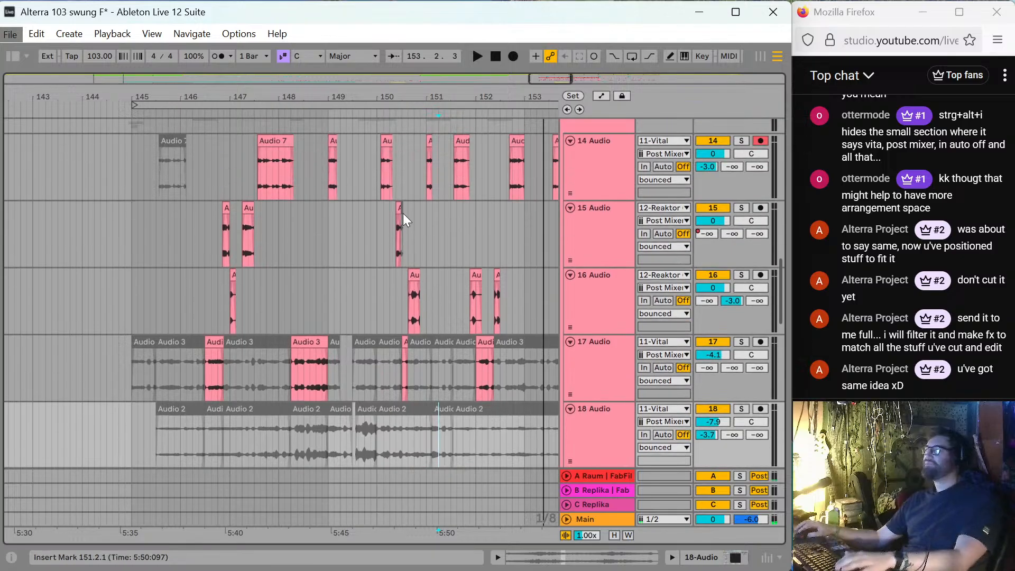
{"action": "scroll", "coordinate": [438, 255], "scroll_direction": "down", "scroll_amount": 5}
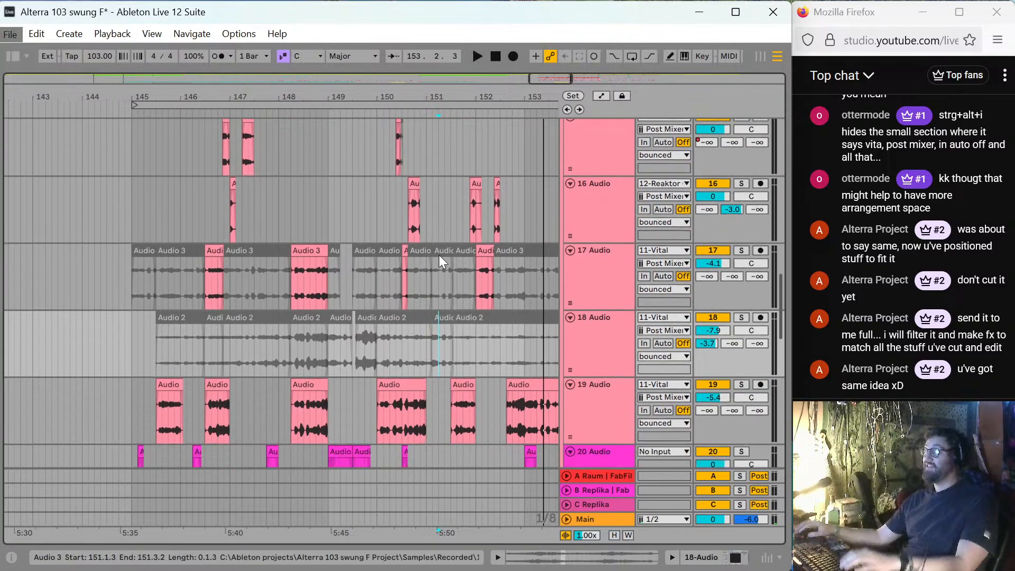
{"action": "scroll", "coordinate": [453, 275], "scroll_direction": "up", "scroll_amount": 3}
{"action": "scroll", "coordinate": [453, 274], "scroll_direction": "down", "scroll_amount": 3}
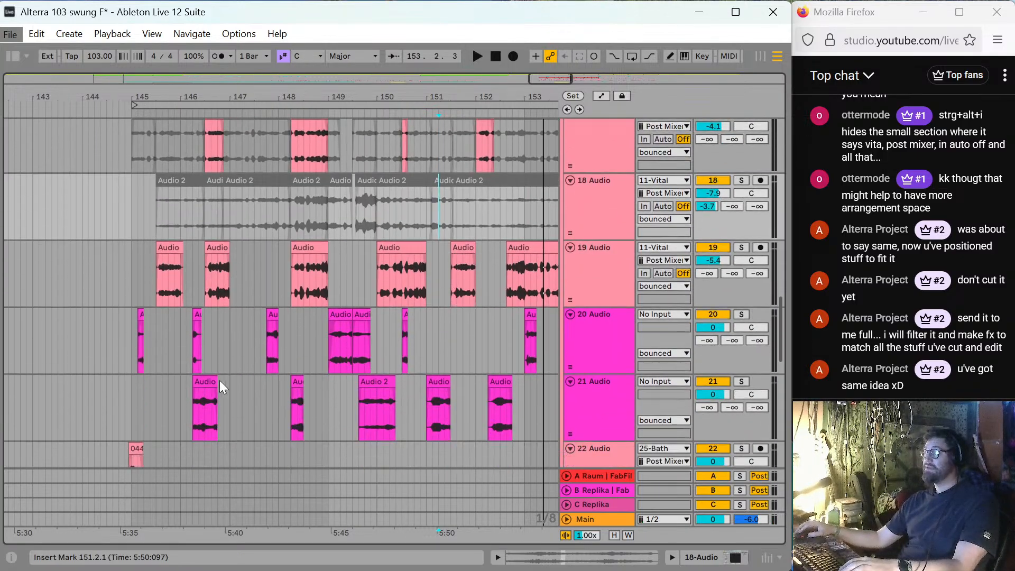
{"action": "scroll", "coordinate": [204, 296], "scroll_direction": "up", "scroll_amount": 10}
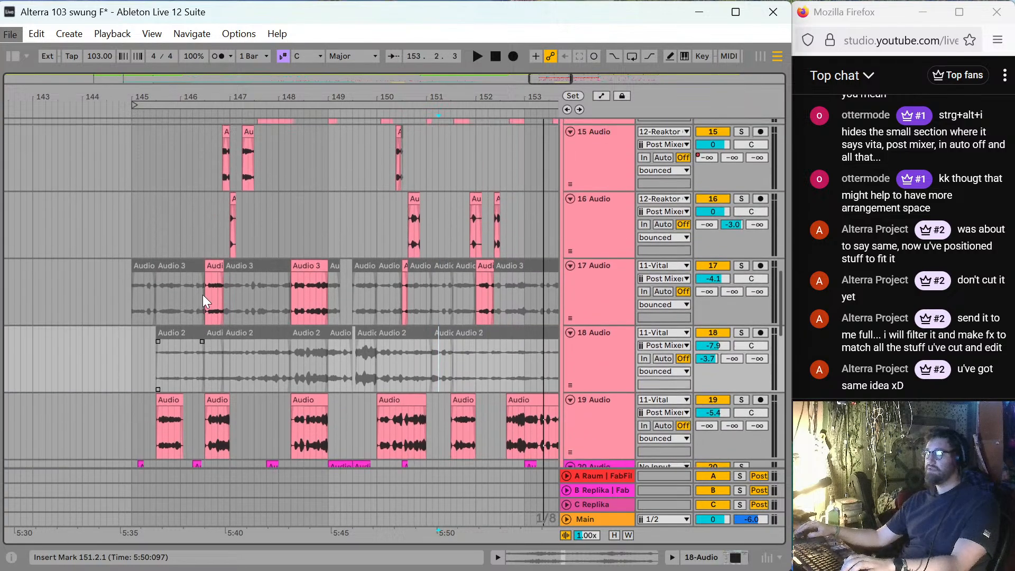
{"action": "scroll", "coordinate": [205, 296], "scroll_direction": "up", "scroll_amount": 3}
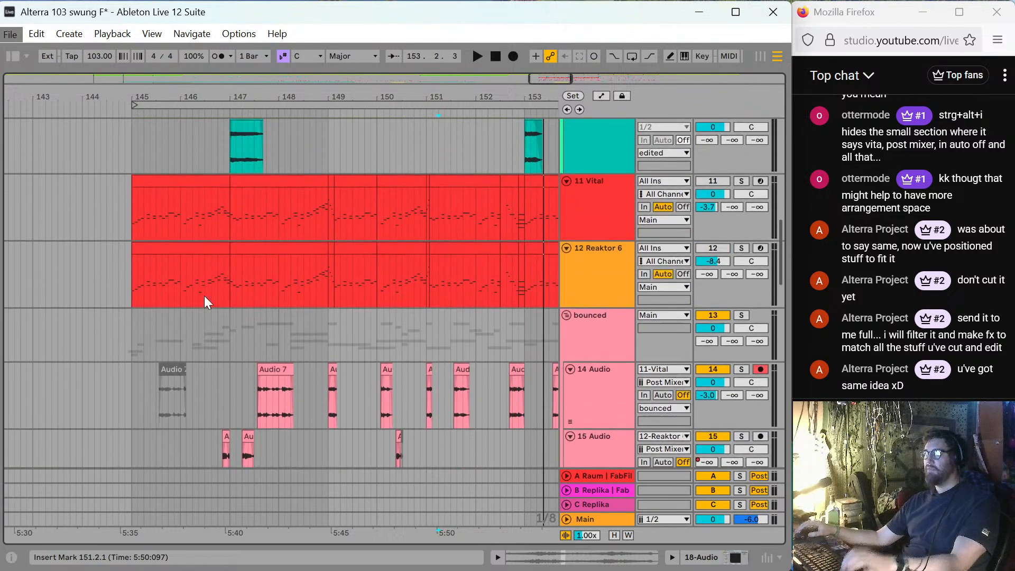
{"action": "scroll", "coordinate": [204, 296], "scroll_direction": "up", "scroll_amount": 3}
{"action": "scroll", "coordinate": [221, 299], "scroll_direction": "down", "scroll_amount": 6}
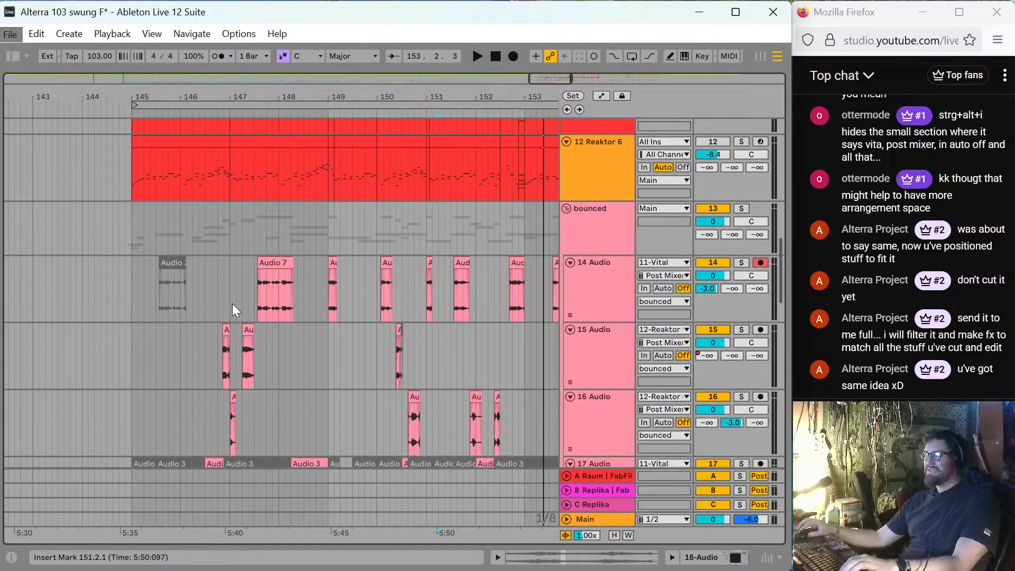
{"action": "scroll", "coordinate": [233, 314], "scroll_direction": "down", "scroll_amount": 4}
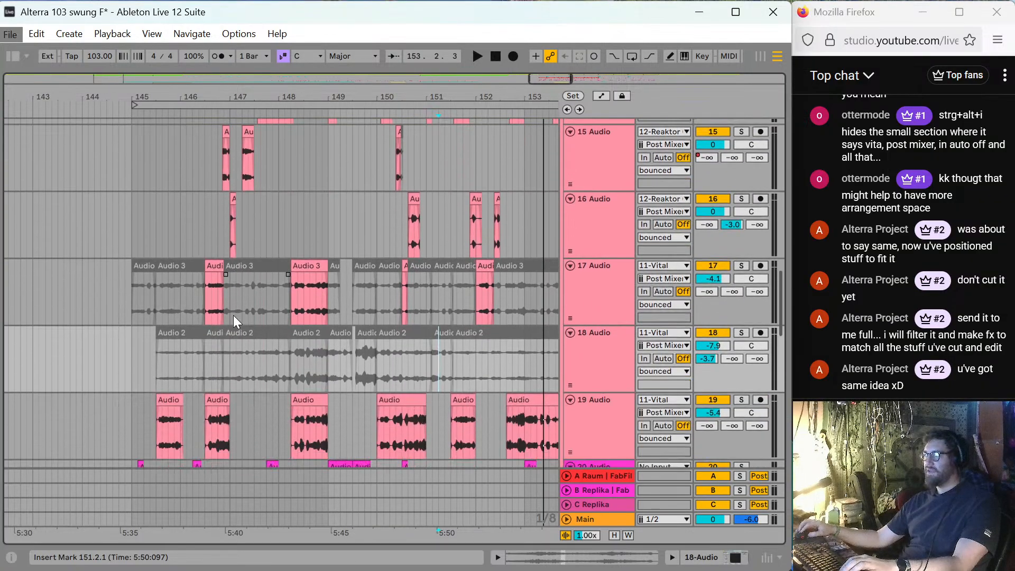
Play back the arrangement from 148.3.1 into bar 153 to check the chopped clips together.
{"action": "left_click", "coordinate": [302, 204]}
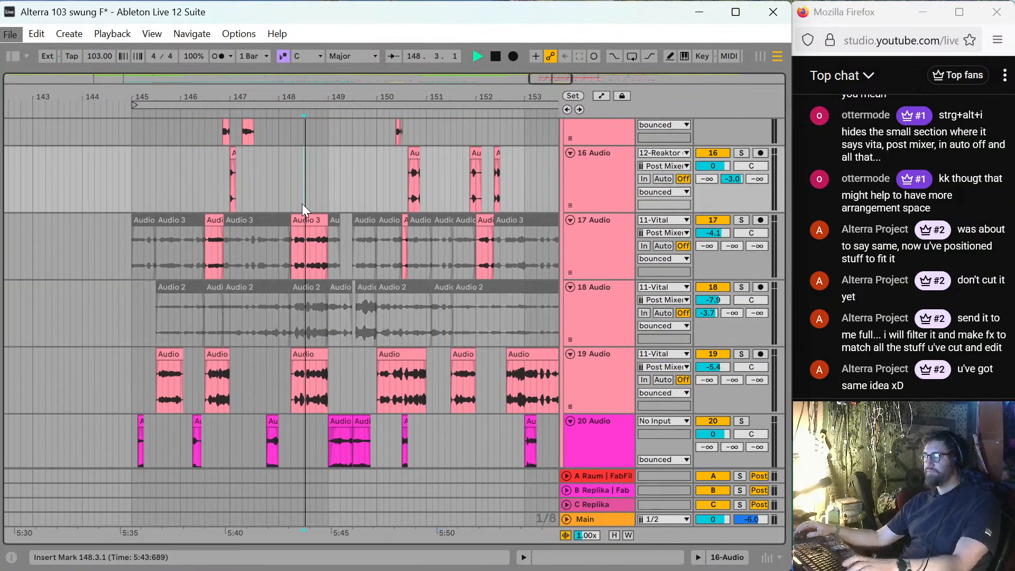
{"action": "key", "text": "space"}
{"action": "scroll", "coordinate": [355, 340], "scroll_direction": "down", "scroll_amount": 1}
{"action": "scroll", "coordinate": [360, 342], "scroll_direction": "down", "scroll_amount": 2}
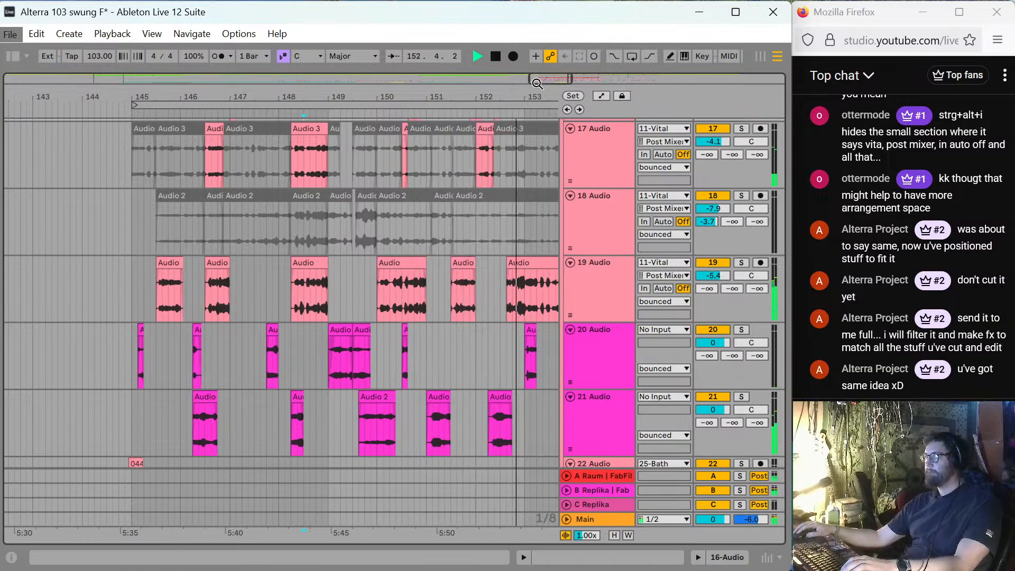
{"action": "left_click_drag", "start_coordinate": [544, 87], "coordinate": [544, 90]}
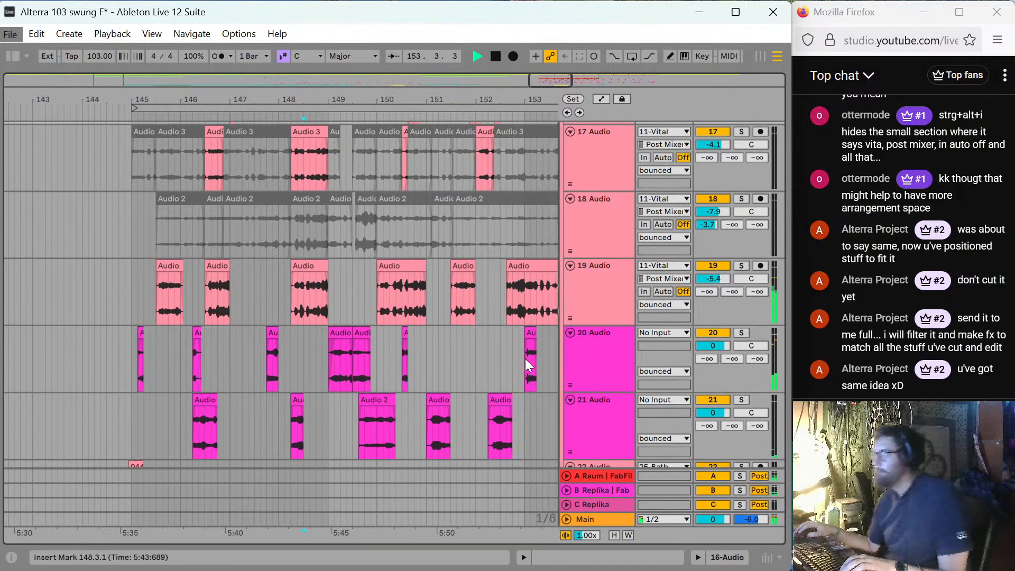
{"action": "key", "text": "space"}
Move the 21 Audio clip in bar 152 to start at 152.1.3 and listen to it in context.
{"action": "left_click_drag", "start_coordinate": [500, 392], "coordinate": [494, 398]}
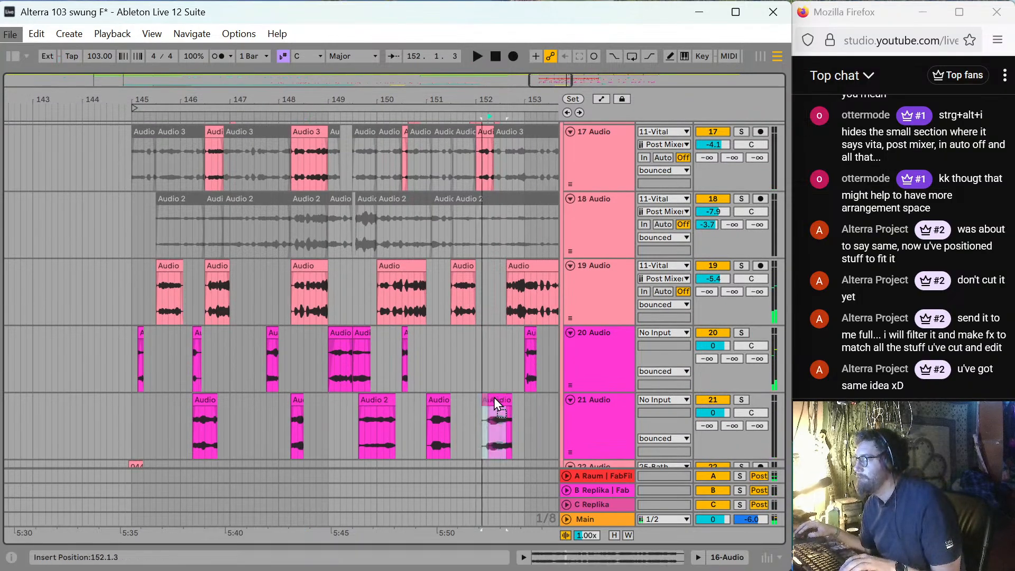
{"action": "left_click", "coordinate": [463, 379]}
{"action": "key", "text": "space"}
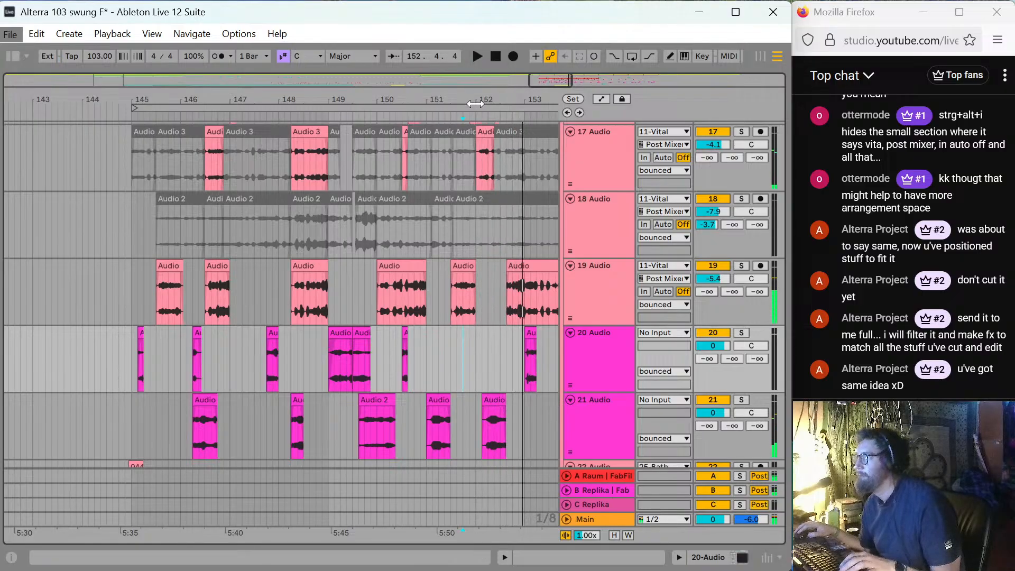
{"action": "key", "text": "space"}
Deactivate the 17 Audio clip at 152.1.1, move the 21 Audio clip in bar 152 to 152.1.1, and play it back.
{"action": "left_click", "coordinate": [484, 131]}
{"action": "key", "text": "0"}
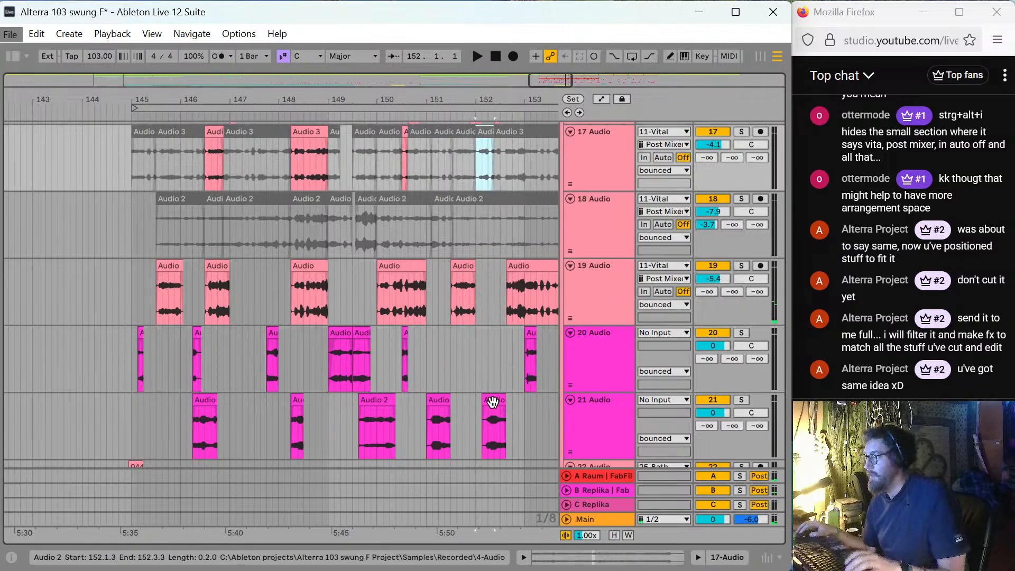
{"action": "left_click_drag", "start_coordinate": [494, 404], "coordinate": [482, 402]}
{"action": "key", "text": "space"}
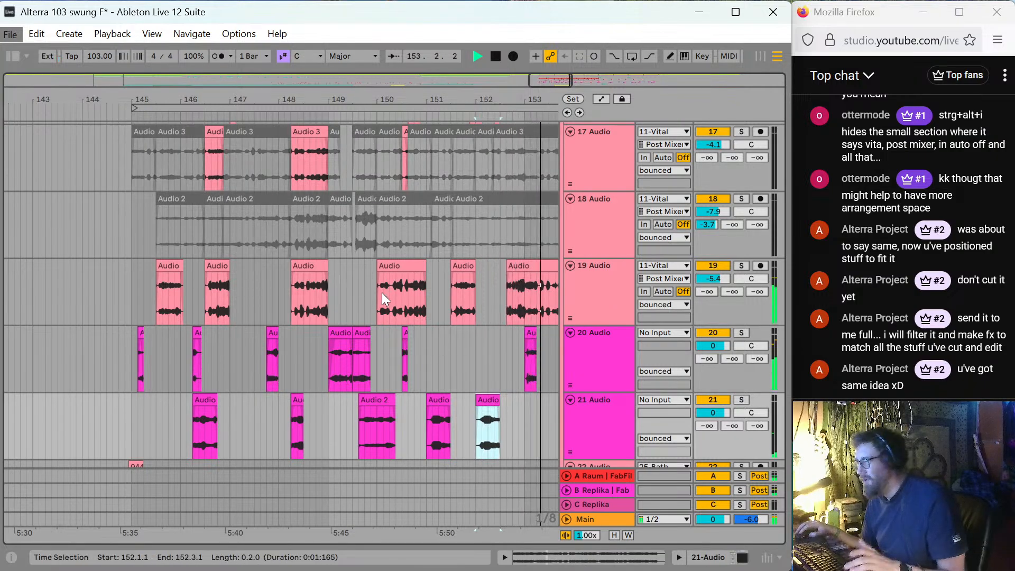
{"action": "key", "text": "space"}
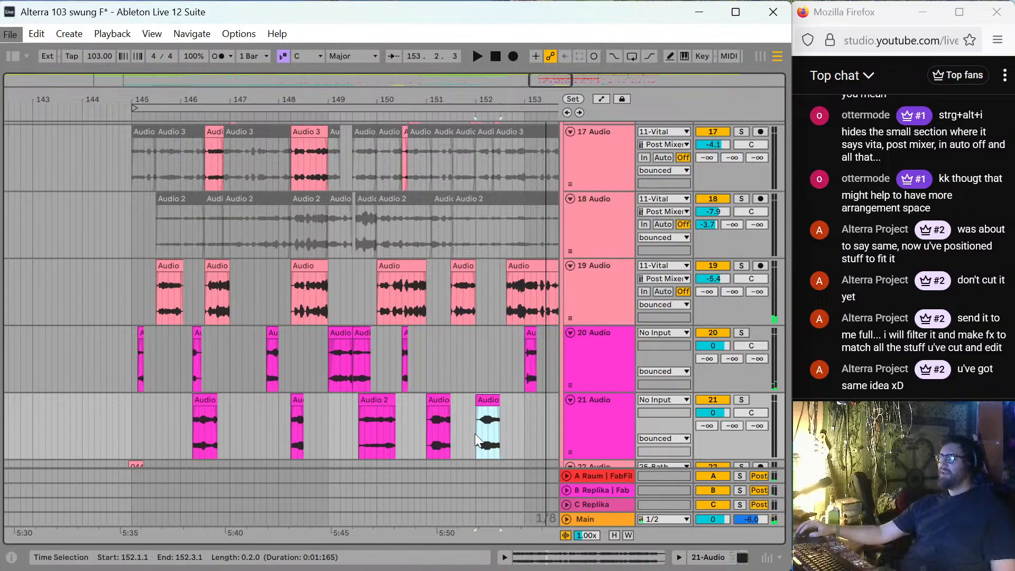
Play back the section from 152.1.1 and again from 151.1.1 to check the repositioned clip.
{"action": "scroll", "coordinate": [509, 297], "scroll_direction": "up", "scroll_amount": 2}
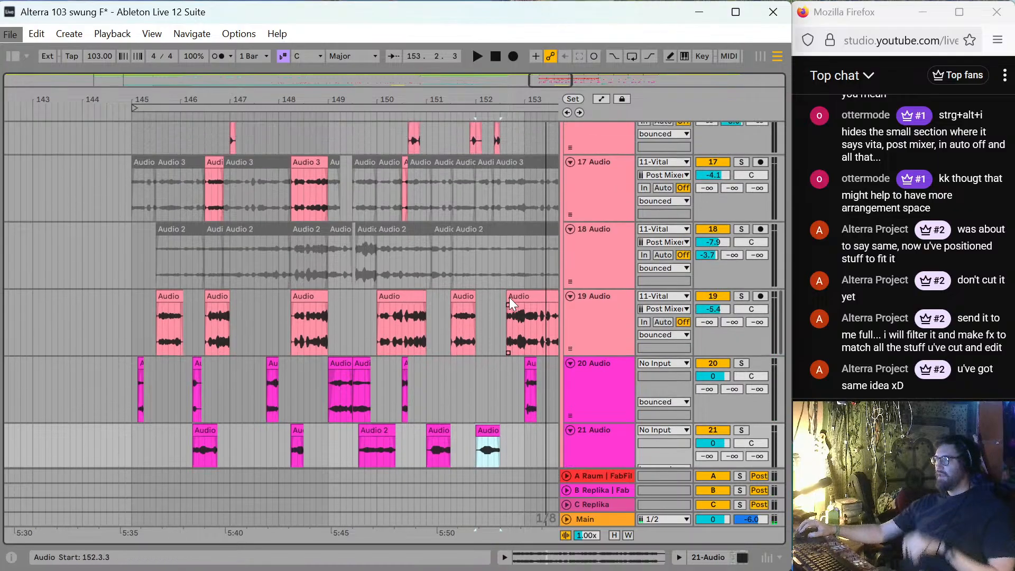
{"action": "left_click", "coordinate": [476, 163]}
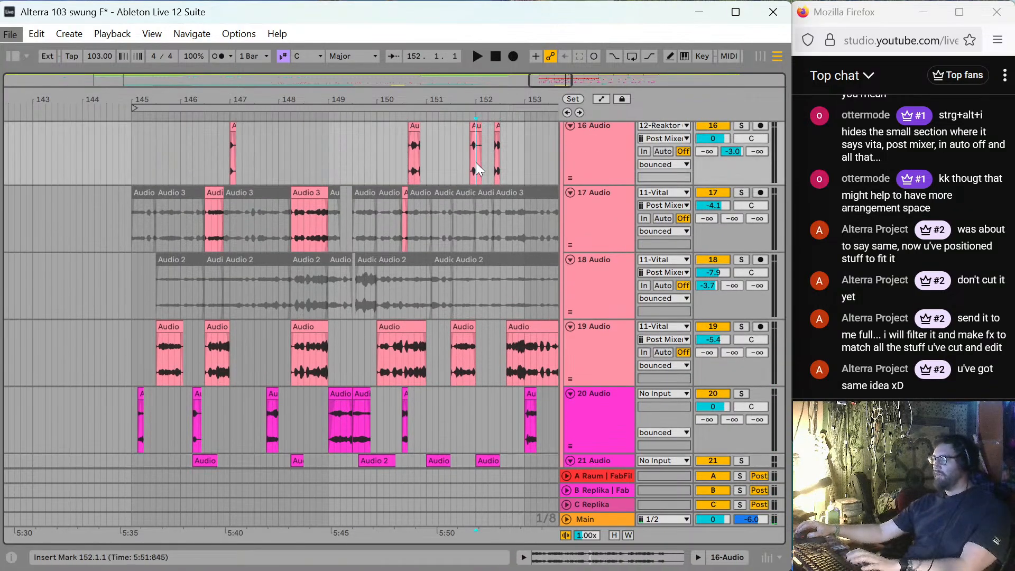
{"action": "key", "text": "space"}
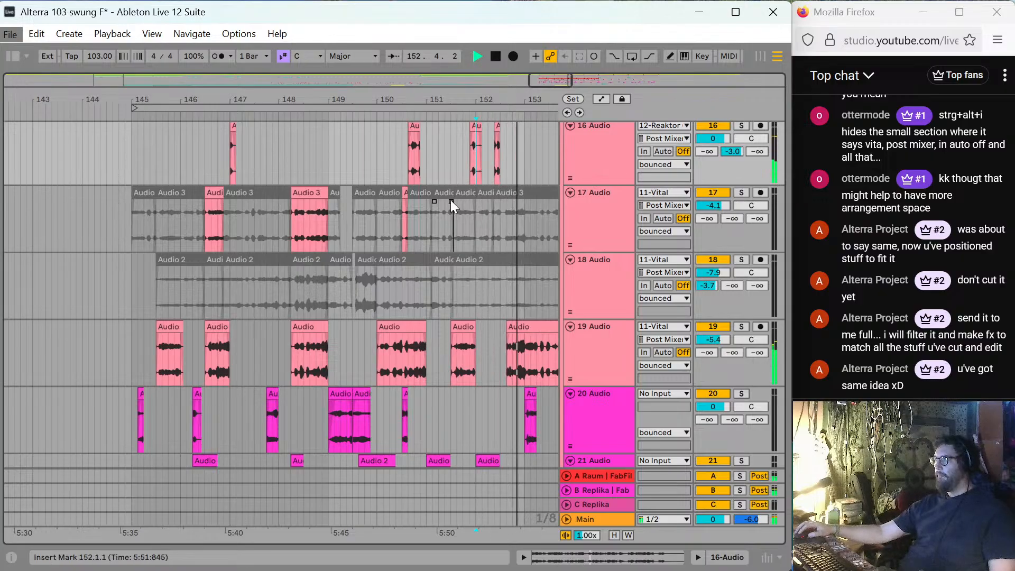
{"action": "left_click", "coordinate": [426, 154]}
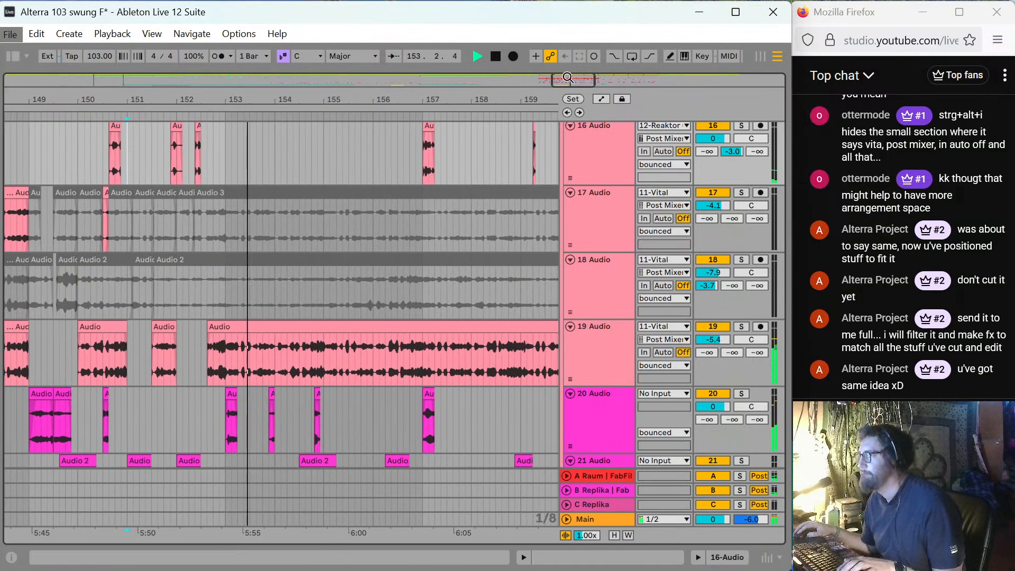
Play from 153.1.1 and deactivate the short 20 Audio clip that starts there.
{"action": "left_click", "coordinate": [225, 361]}
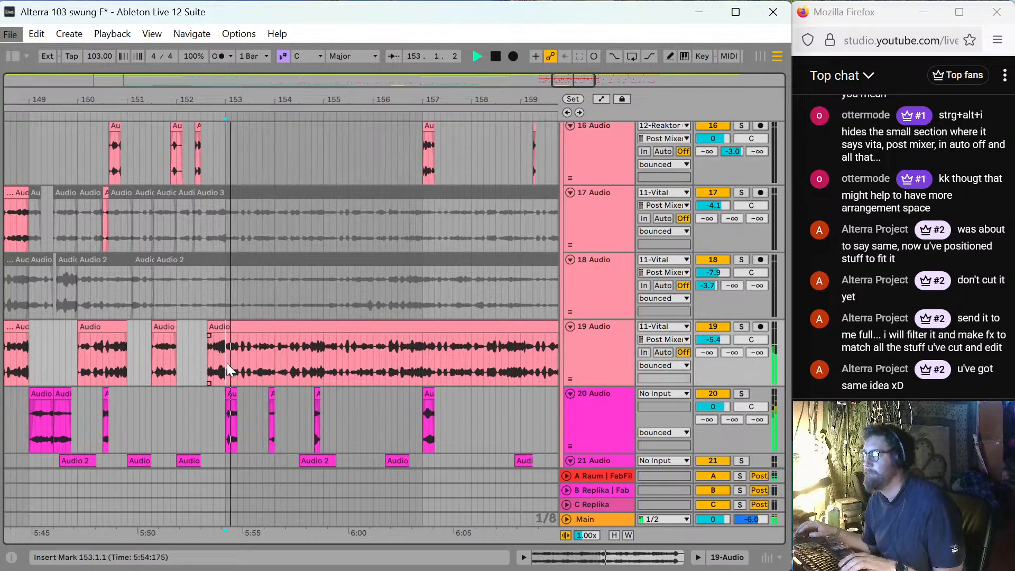
{"action": "left_click", "coordinate": [231, 395]}
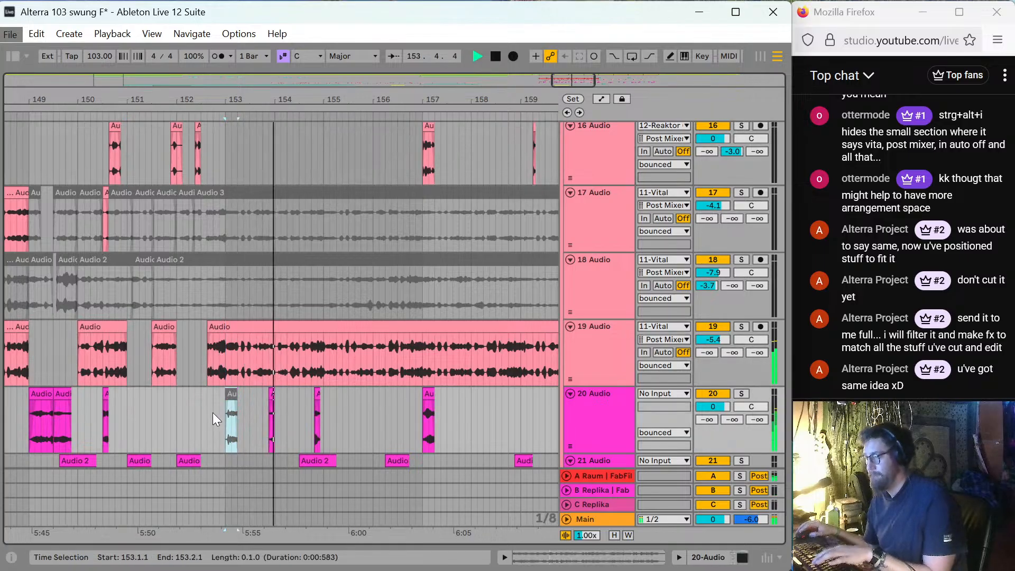
{"action": "scroll", "coordinate": [264, 355], "scroll_direction": "down", "scroll_amount": 3}
{"action": "scroll", "coordinate": [306, 351], "scroll_direction": "up", "scroll_amount": 12}
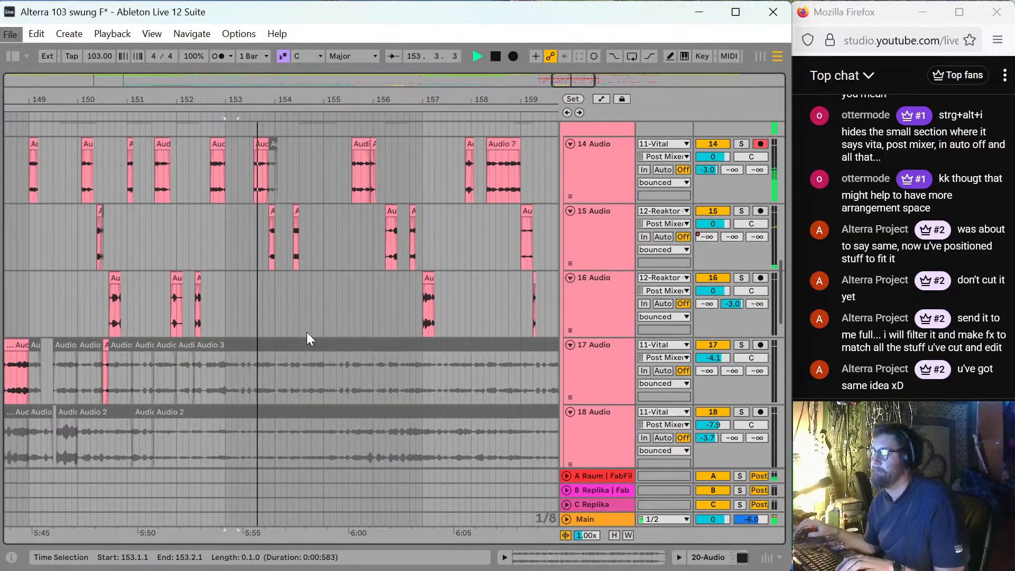
Try the Texture warp mode with grain size 248.73 and flux 0, and the Tones mode with grain size 73.88, on the 10 Popping clip.
{"action": "key", "text": "space"}
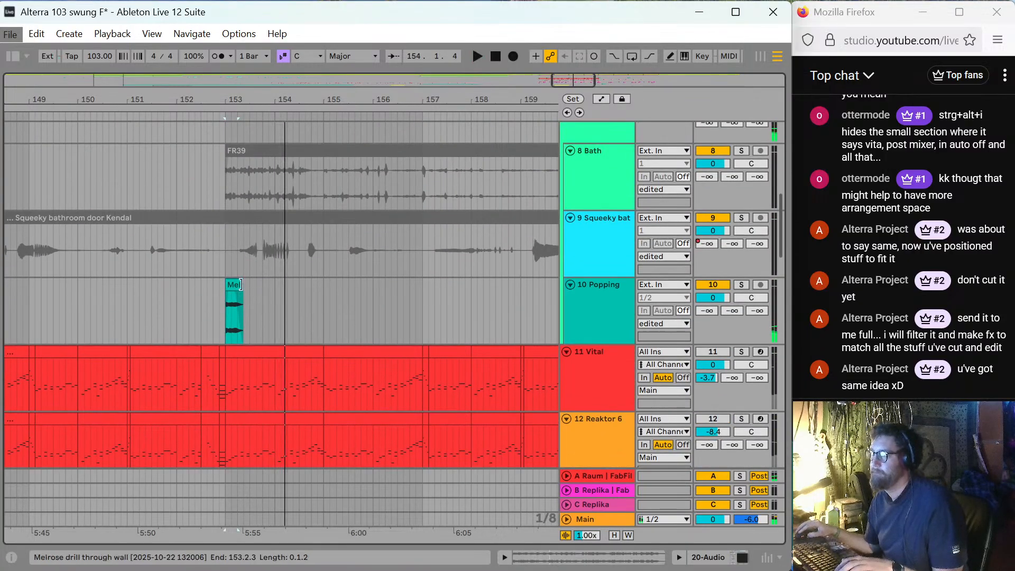
{"action": "double_click", "coordinate": [234, 288]}
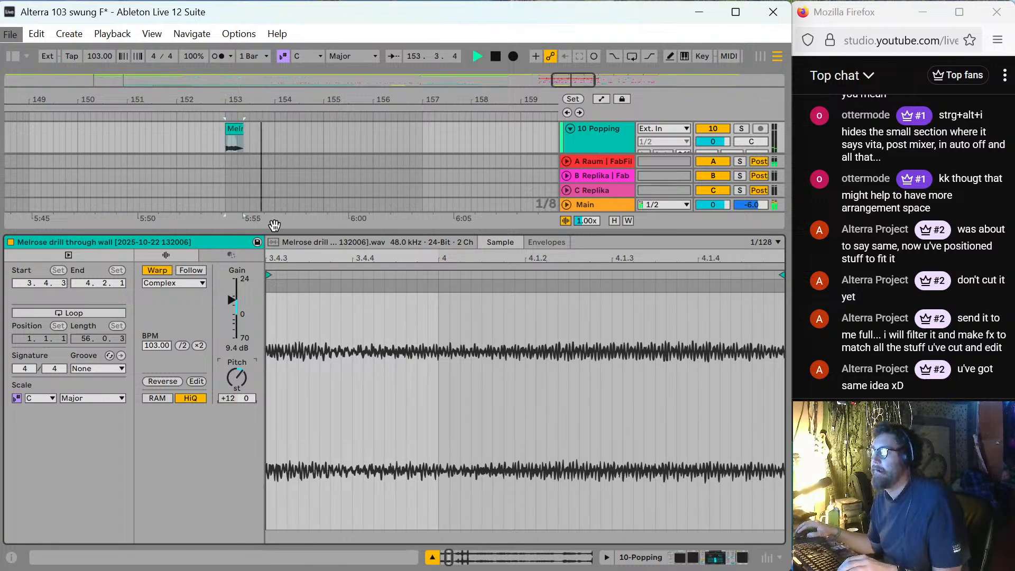
{"action": "left_click", "coordinate": [179, 286]}
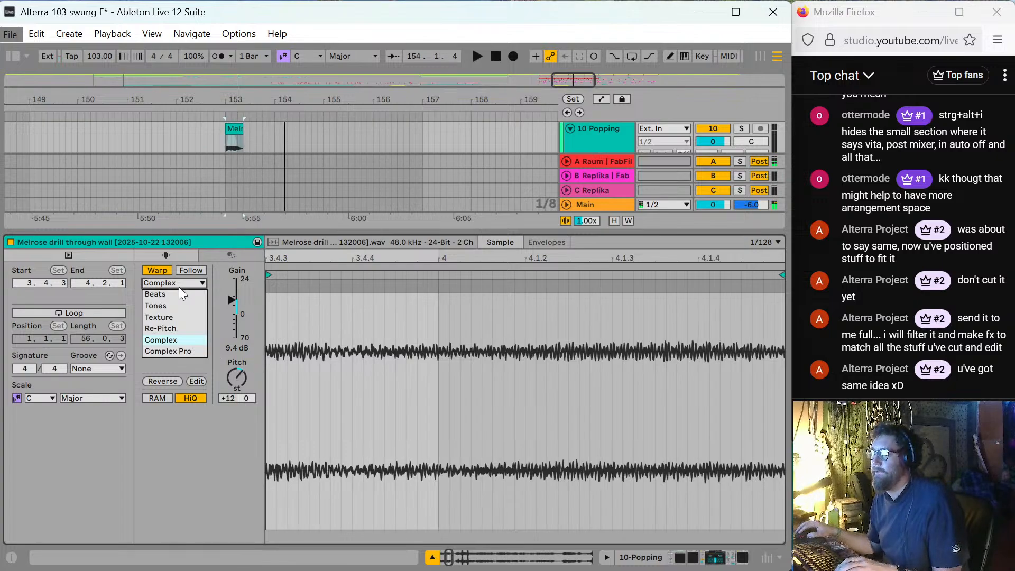
{"action": "left_click", "coordinate": [177, 317]}
{"action": "key", "text": "space"}
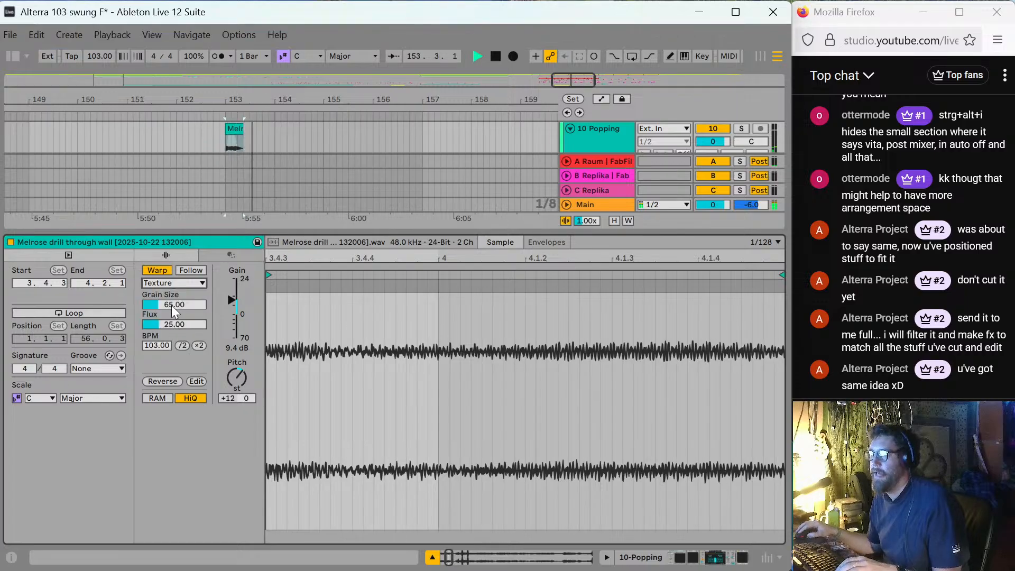
{"action": "left_click_drag", "start_coordinate": [175, 309], "coordinate": [174, 360]}
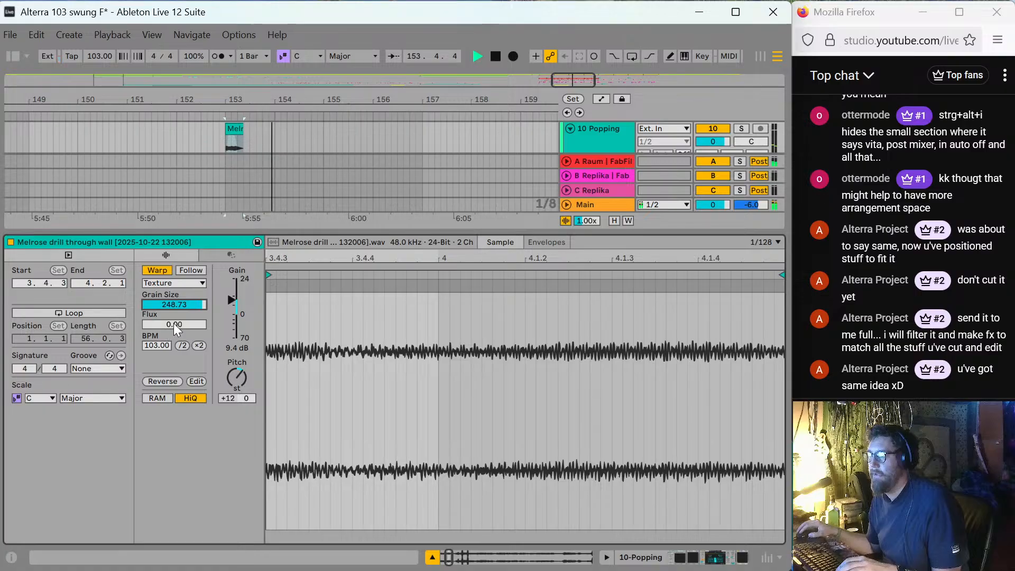
{"action": "left_click", "coordinate": [176, 286]}
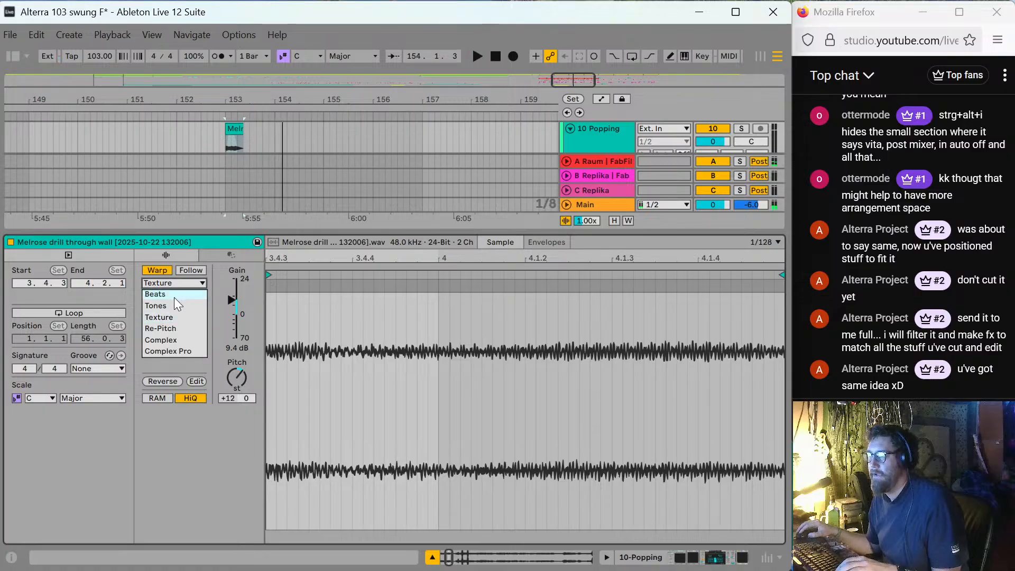
{"action": "left_click", "coordinate": [176, 307]}
{"action": "left_click_drag", "start_coordinate": [175, 310], "coordinate": [175, 286]}
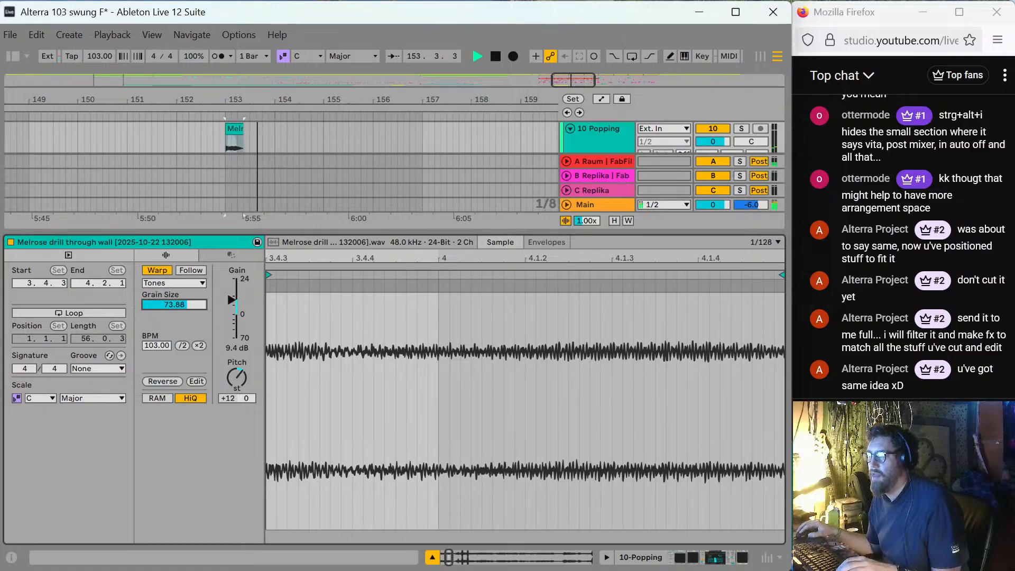
Set the warp mode of the drill clip at 153.1.1 on 10 Popping to Complex Pro and close the clip view.
{"action": "left_click", "coordinate": [168, 285]}
{"action": "left_click", "coordinate": [166, 352]}
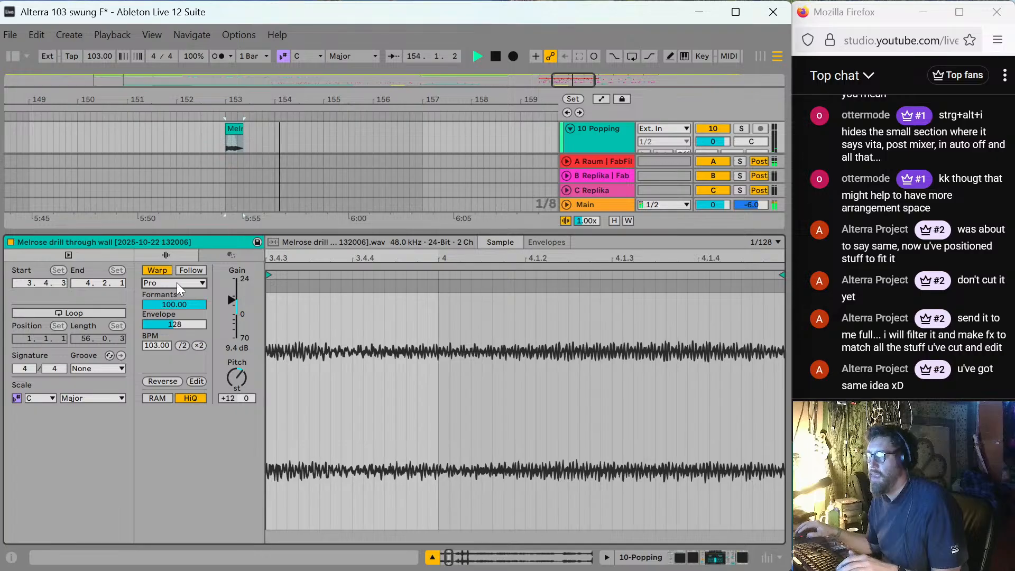
{"action": "double_click", "coordinate": [327, 232]}
Play back the arrangement from 150.2.1 and again from 150.1.1.
{"action": "scroll", "coordinate": [316, 361], "scroll_direction": "down", "scroll_amount": 2}
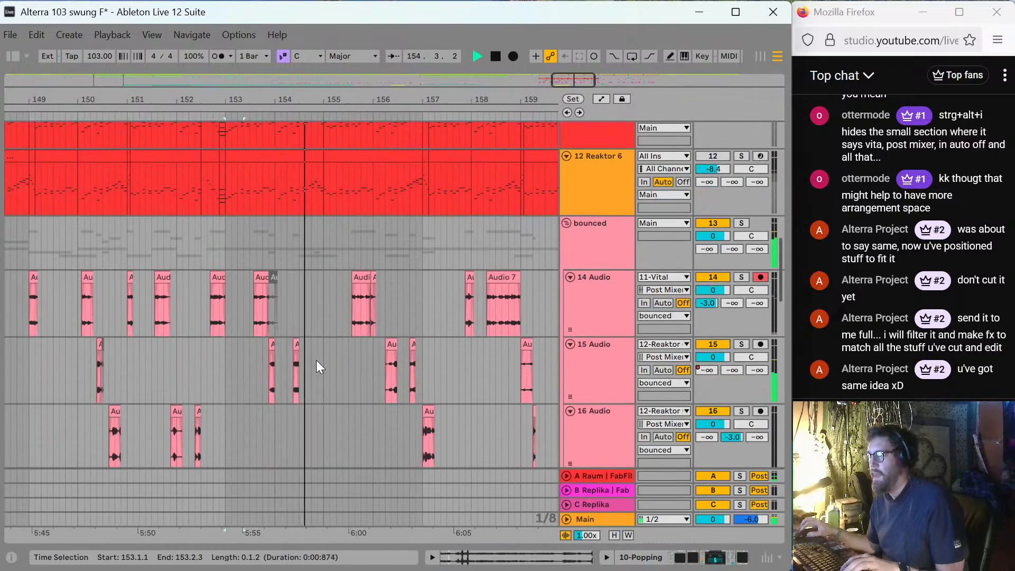
{"action": "scroll", "coordinate": [318, 365], "scroll_direction": "down", "scroll_amount": 5}
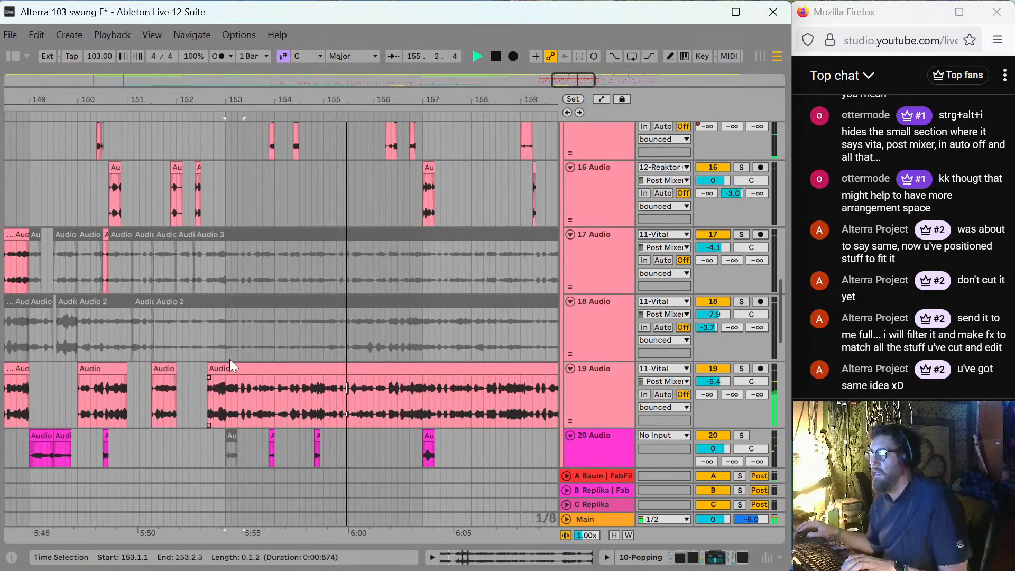
{"action": "left_click", "coordinate": [90, 382]}
{"action": "key", "text": "space"}
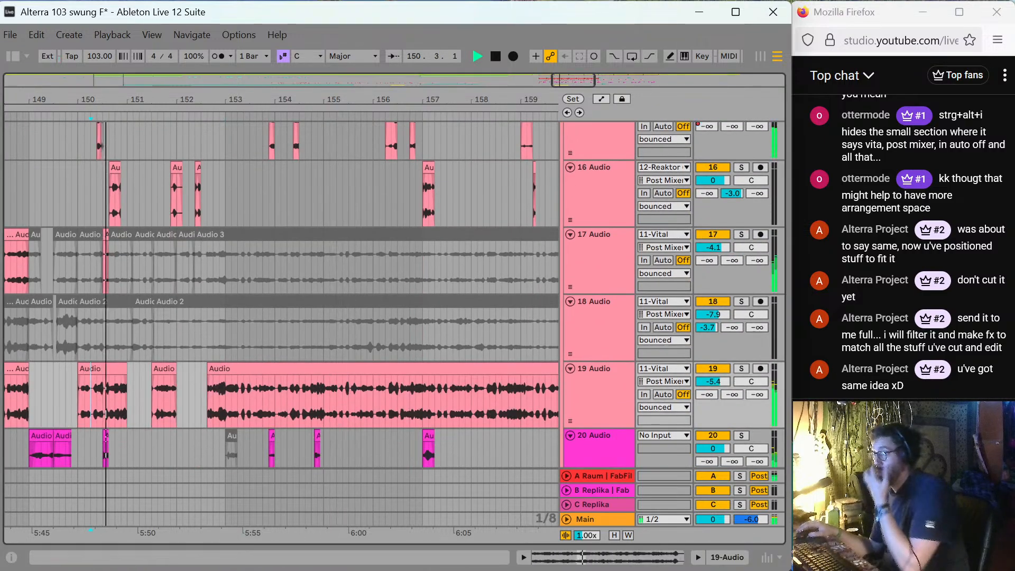
{"action": "key", "text": "space"}
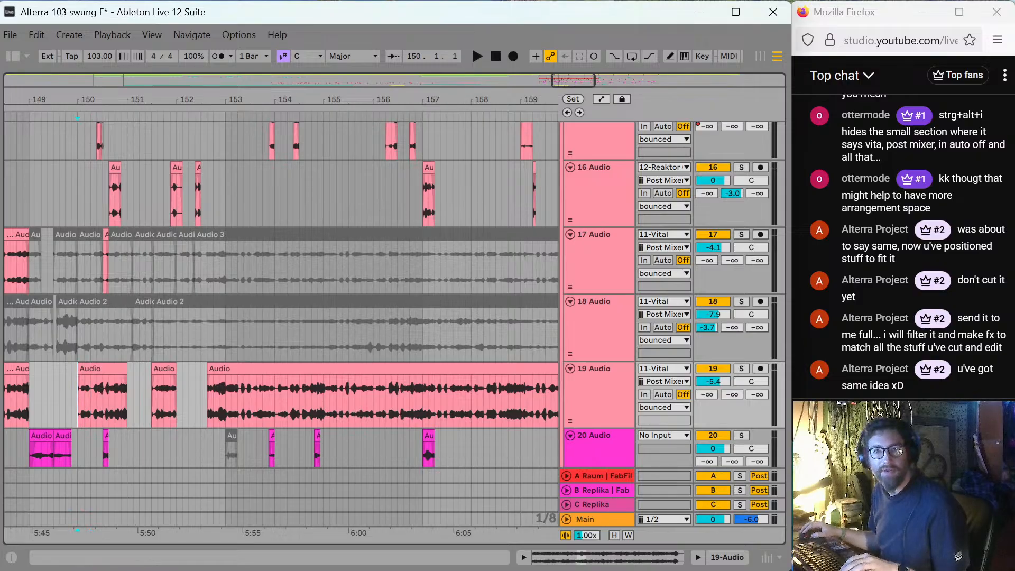
{"action": "key", "text": "space"}
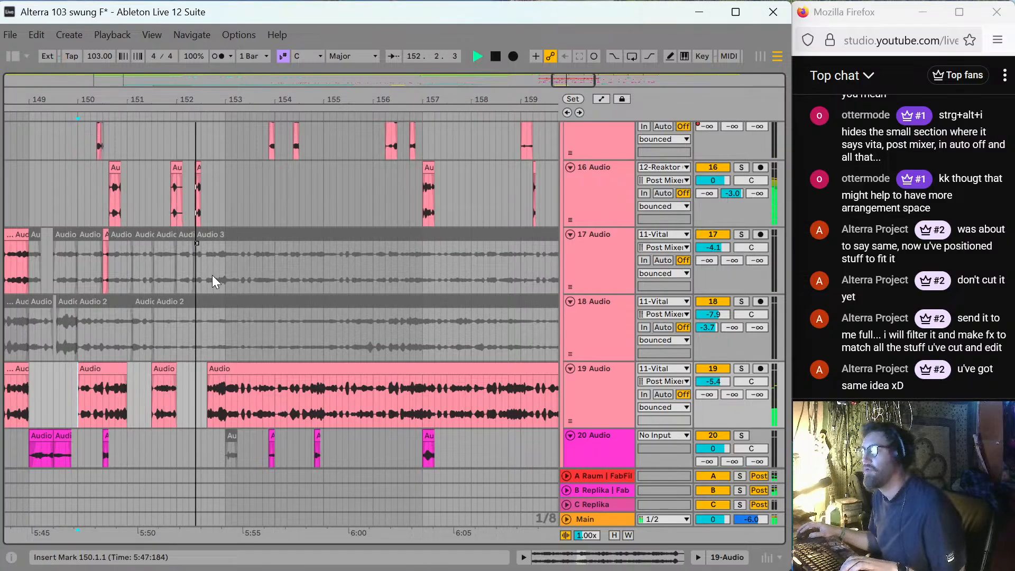
Split the long 19 Audio clip at 154.1.1 and trim the start of its second part to 155.1.1.
{"action": "scroll", "coordinate": [204, 317], "scroll_direction": "down", "scroll_amount": 3}
{"action": "scroll", "coordinate": [206, 357], "scroll_direction": "up", "scroll_amount": 1}
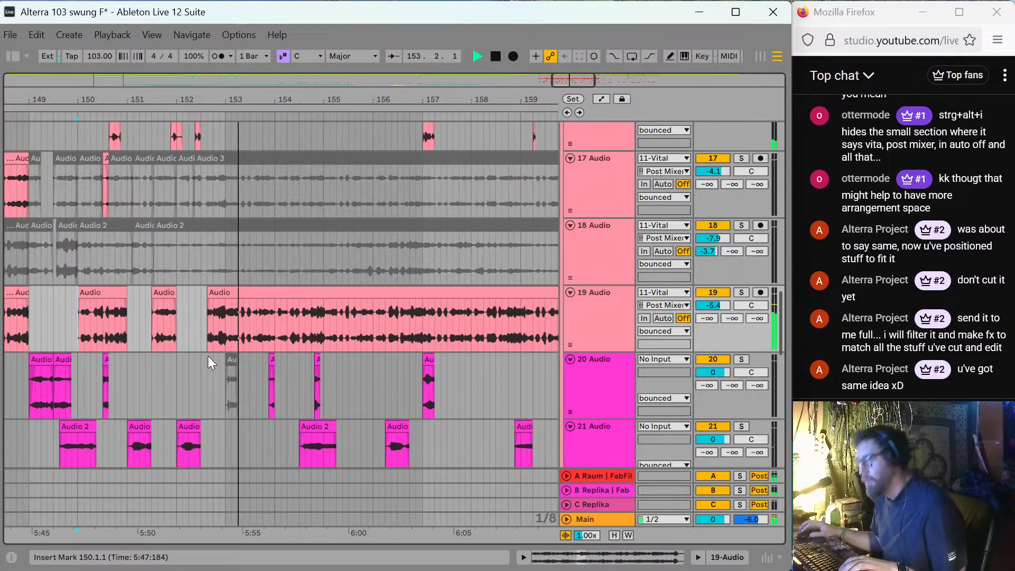
{"action": "left_click", "coordinate": [263, 326]}
{"action": "left_click", "coordinate": [275, 323]}
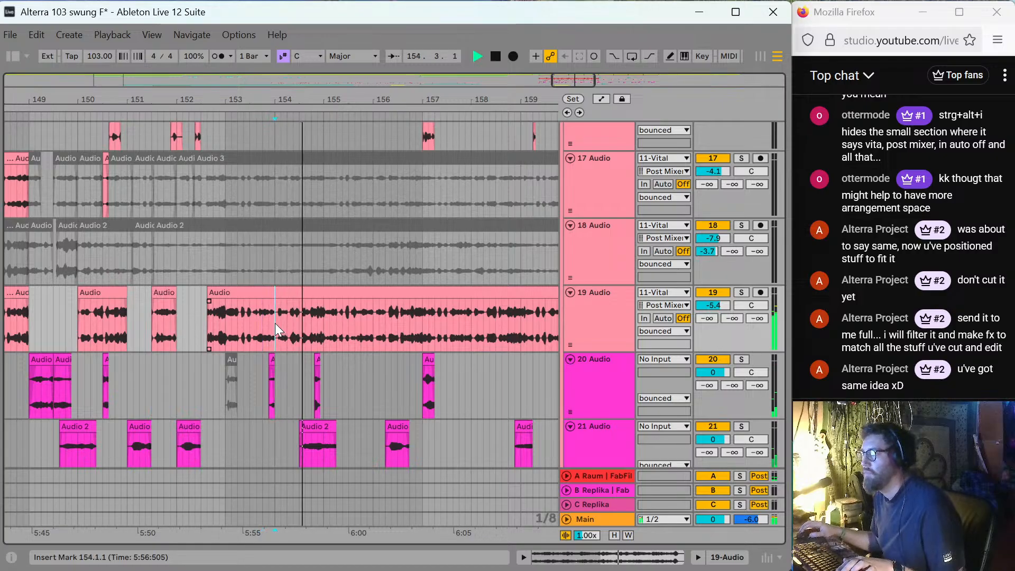
{"action": "key", "text": "ctrl+e"}
{"action": "left_click_drag", "start_coordinate": [276, 290], "coordinate": [324, 292]}
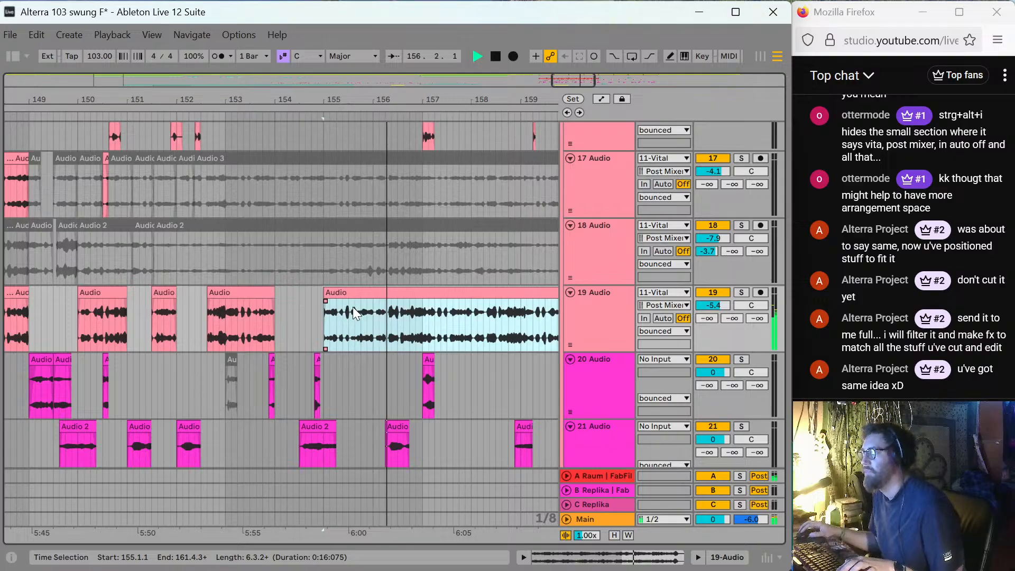
Split the 19 Audio clip at 156.1.1, trim the start of the remaining part to 156.4.1, and play it back.
{"action": "left_click", "coordinate": [374, 314]}
{"action": "key", "text": "ctrl+e"}
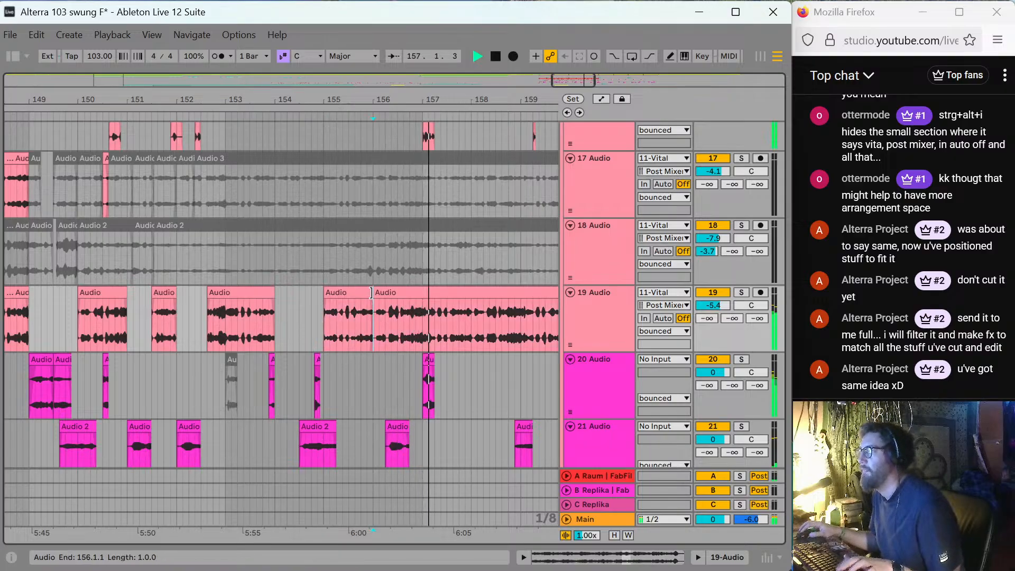
{"action": "key", "text": "space"}
{"action": "left_click_drag", "start_coordinate": [374, 297], "coordinate": [411, 309]}
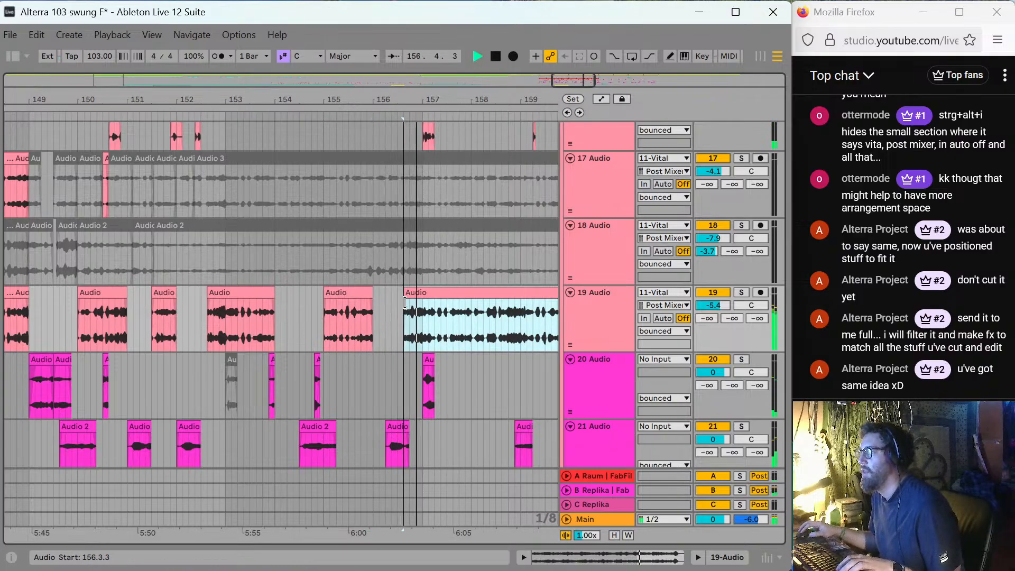
{"action": "key", "text": "space"}
{"action": "scroll", "coordinate": [382, 289], "scroll_direction": "up", "scroll_amount": 1}
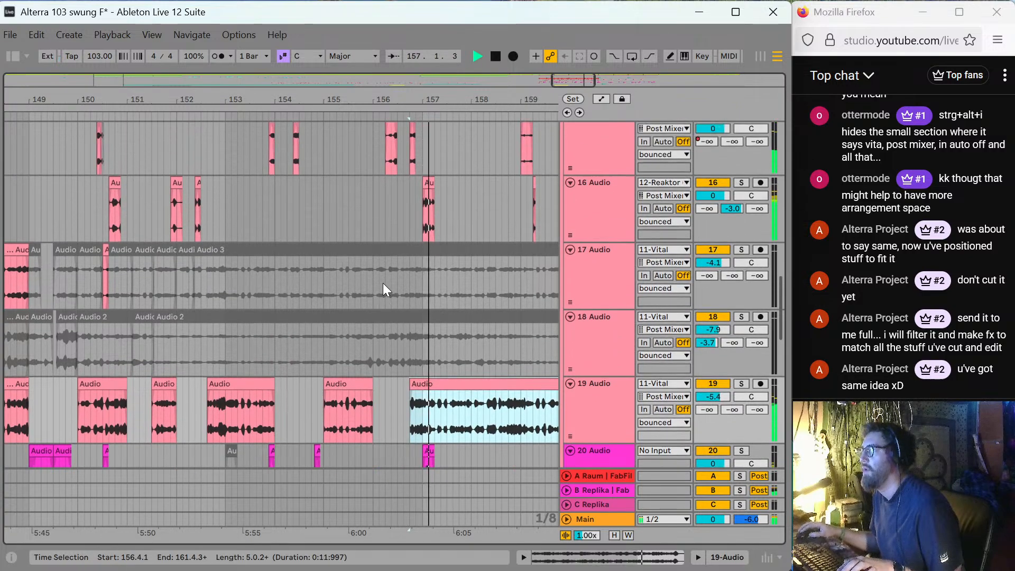
{"action": "scroll", "coordinate": [383, 283], "scroll_direction": "down", "scroll_amount": 1}
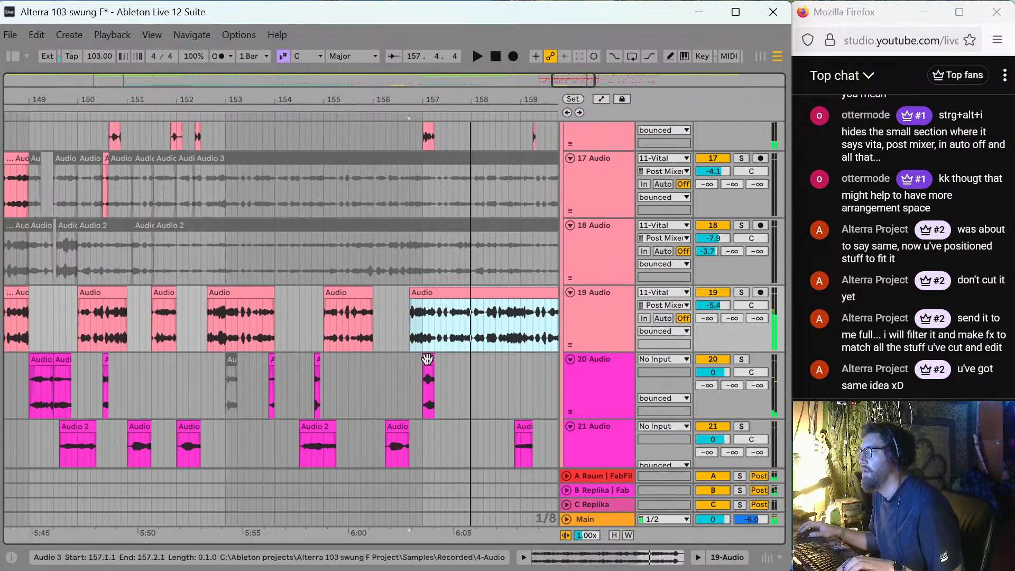
Try the 20 Audio clip from 157.1.1 at 157.3.1 instead and listen from 157.1.1.
{"action": "key", "text": "space"}
{"action": "left_click_drag", "start_coordinate": [426, 361], "coordinate": [450, 362]}
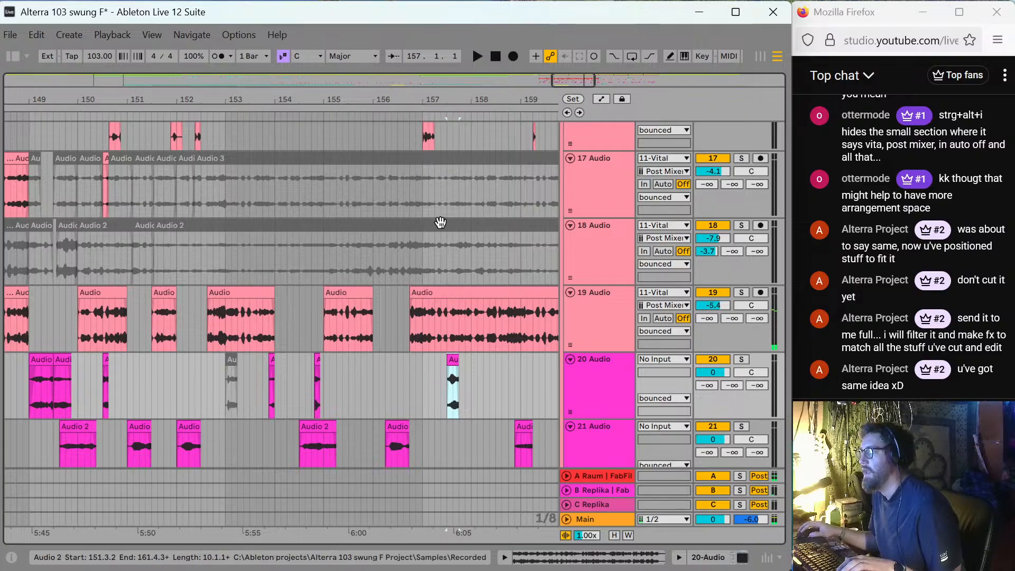
{"action": "left_click", "coordinate": [429, 158]}
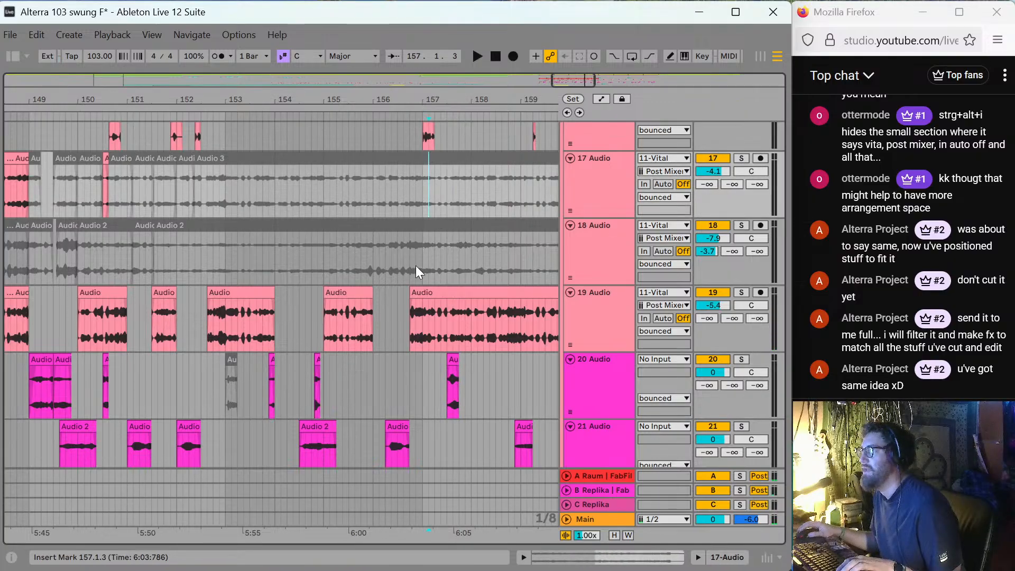
{"action": "left_click", "coordinate": [421, 379]}
{"action": "key", "text": "space"}
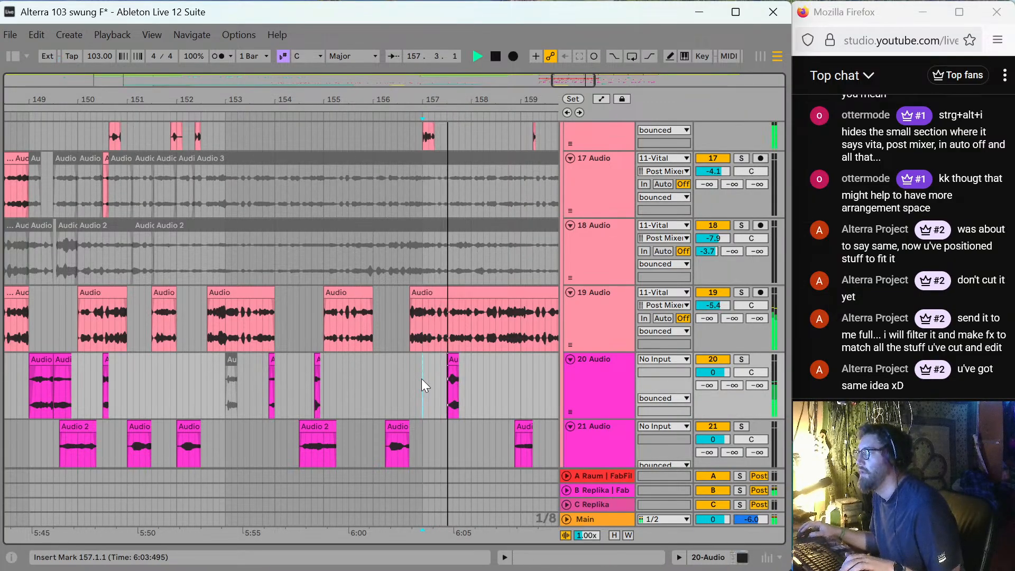
{"action": "key", "text": "space"}
Audition the 20 Audio clip at 157.3.1 with its track soloed, unsolo it, and inspect the track's effects and the clip's settings.
{"action": "left_click", "coordinate": [454, 359]}
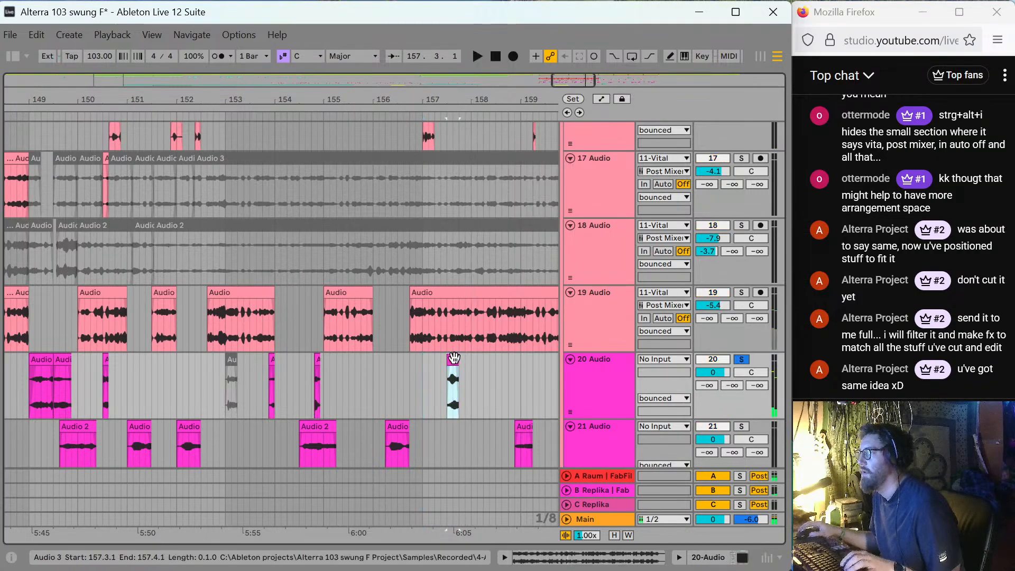
{"action": "key", "text": "space"}
{"action": "key", "text": "s"}
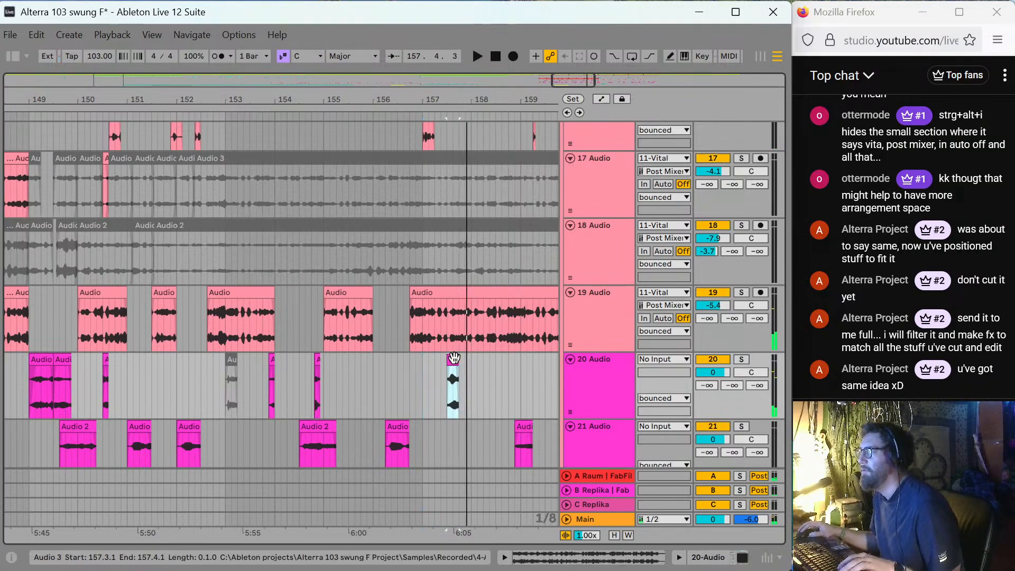
{"action": "double_click", "coordinate": [588, 380]}
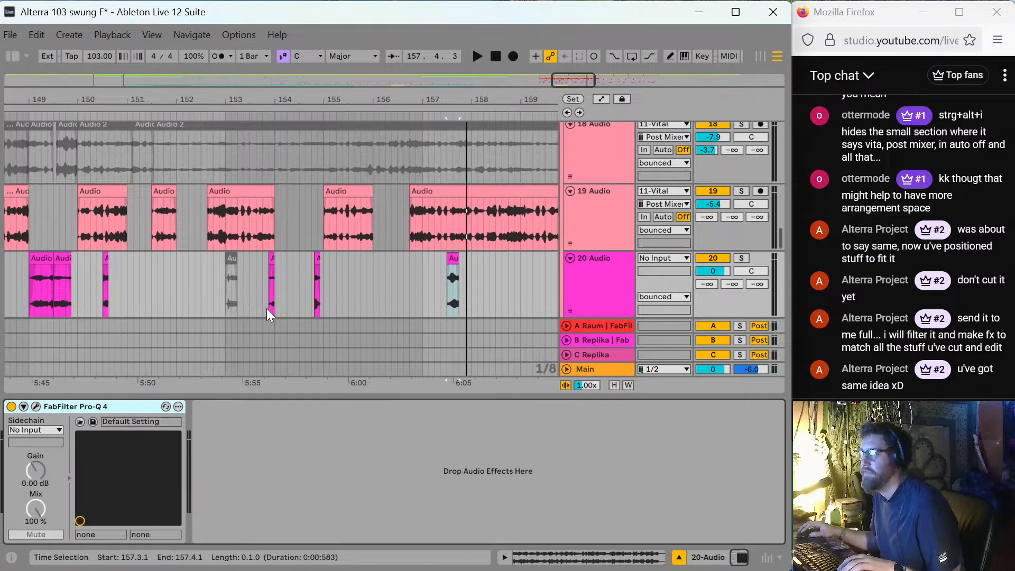
{"action": "double_click", "coordinate": [453, 259]}
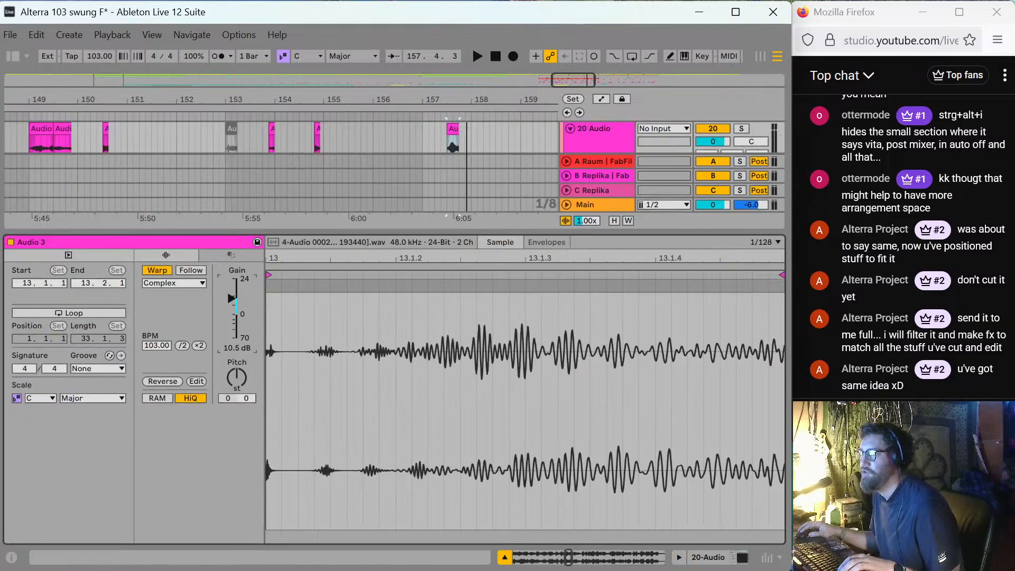
{"action": "key", "text": "ctrl+alt+l"}
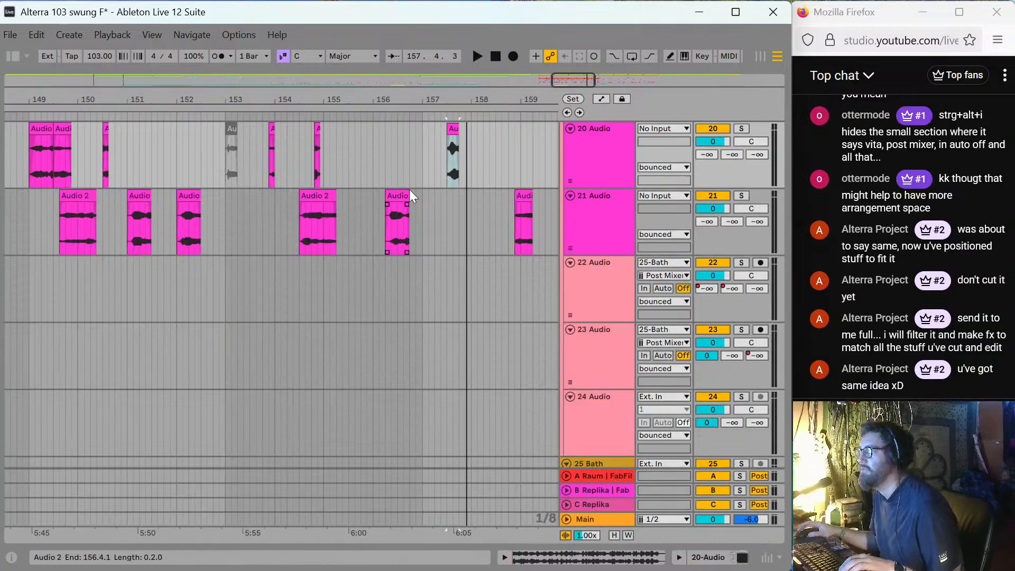
Play back the section from 157.1.1 twice to hear the 19 Audio and 20 Audio clips together.
{"action": "left_click", "coordinate": [421, 164]}
{"action": "key", "text": "space"}
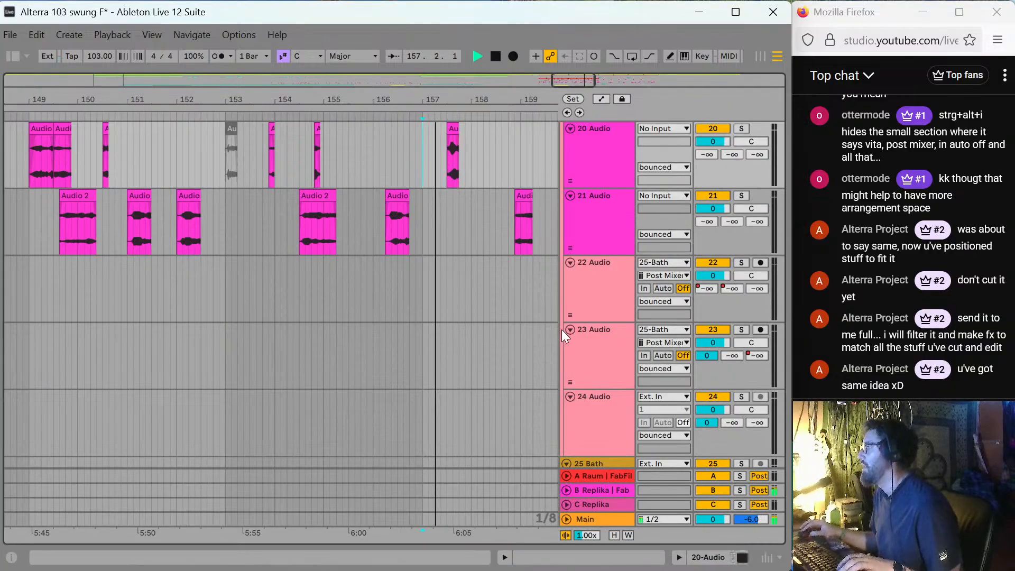
{"action": "scroll", "coordinate": [539, 283], "scroll_direction": "up", "scroll_amount": 3}
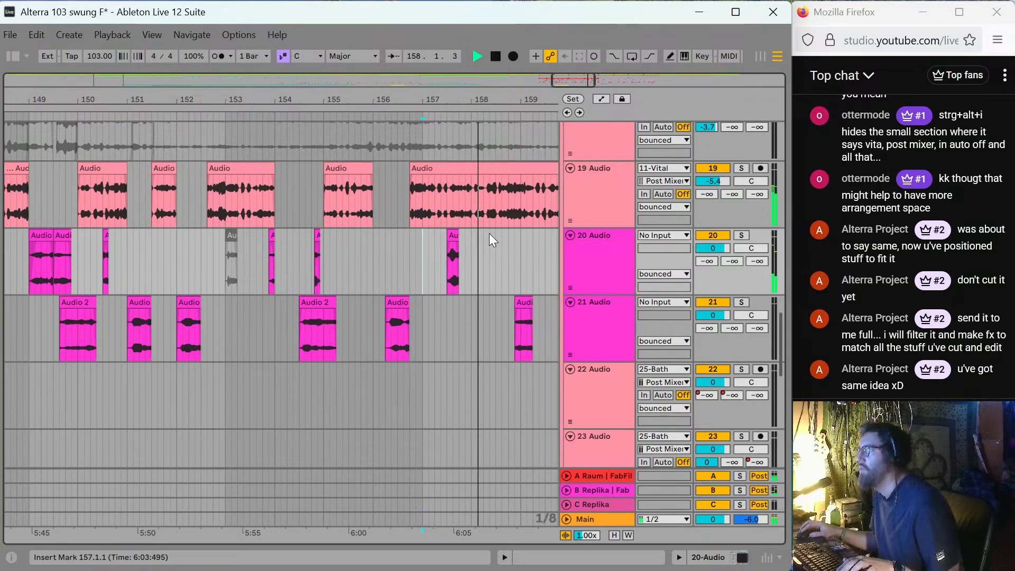
{"action": "left_click", "coordinate": [366, 203]}
{"action": "key", "text": "space"}
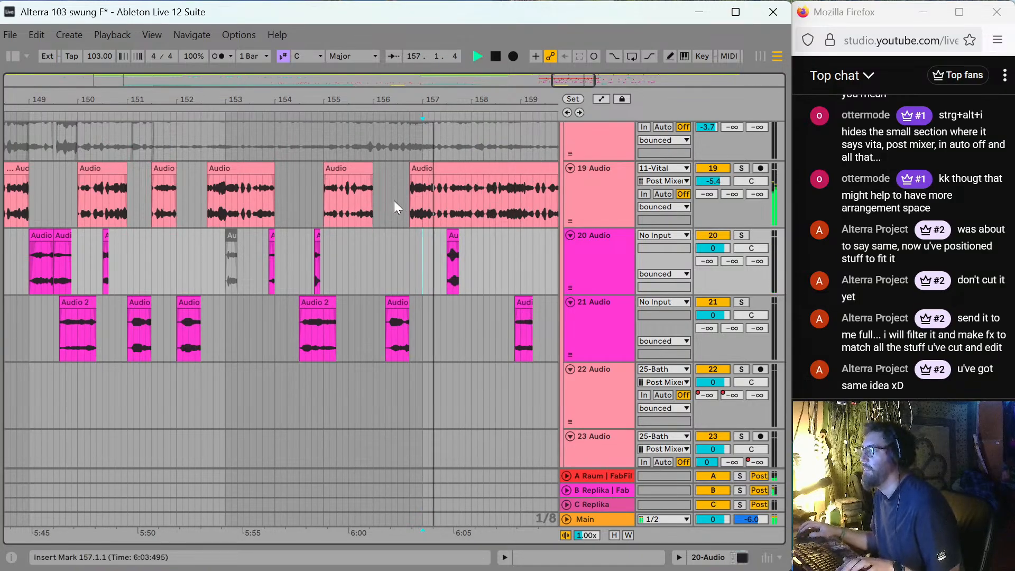
Split the last 19 Audio clip at 157.1.1, trim the start of its second part to 157.3.1, and play it back.
{"action": "left_click", "coordinate": [428, 201]}
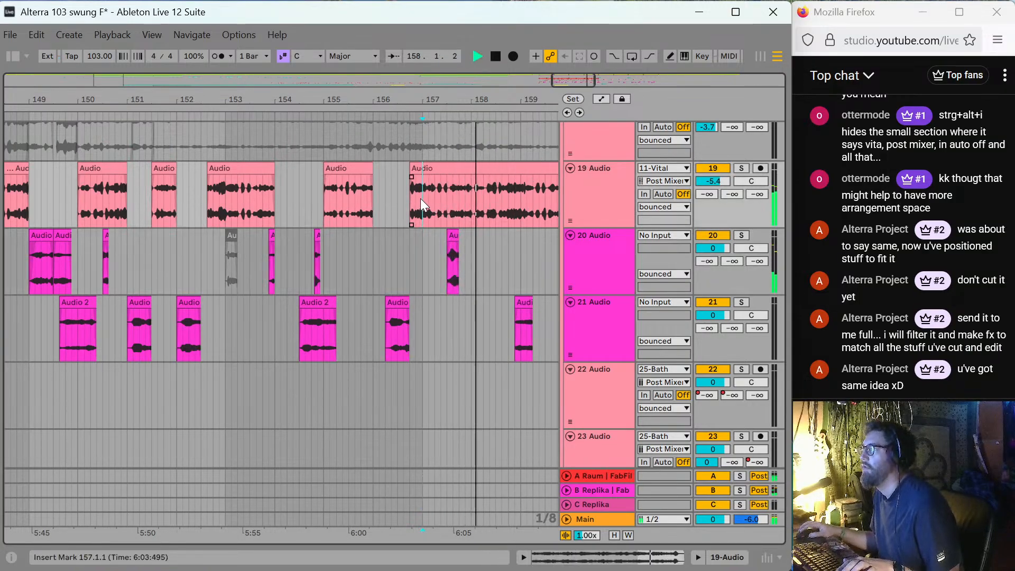
{"action": "key", "text": "ctrl+e"}
{"action": "left_click_drag", "start_coordinate": [423, 169], "coordinate": [445, 173]}
{"action": "key", "text": "space"}
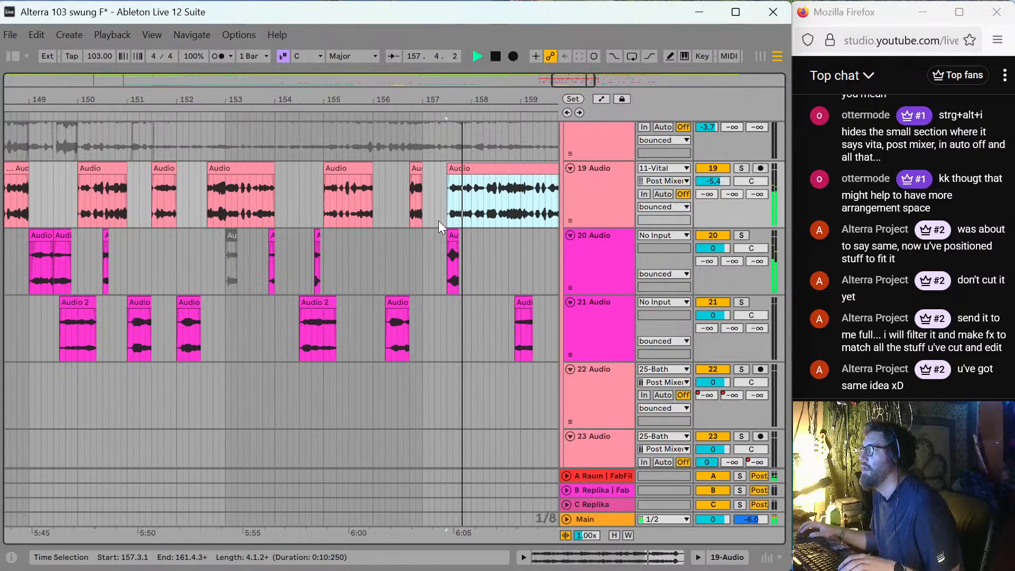
Move the 20 Audio clip at 157.3.1 to 157.2.1 and play back from 156.4.3.
{"action": "key", "text": "space"}
{"action": "left_click_drag", "start_coordinate": [454, 234], "coordinate": [440, 233]}
{"action": "left_click", "coordinate": [417, 218]}
{"action": "key", "text": "space"}
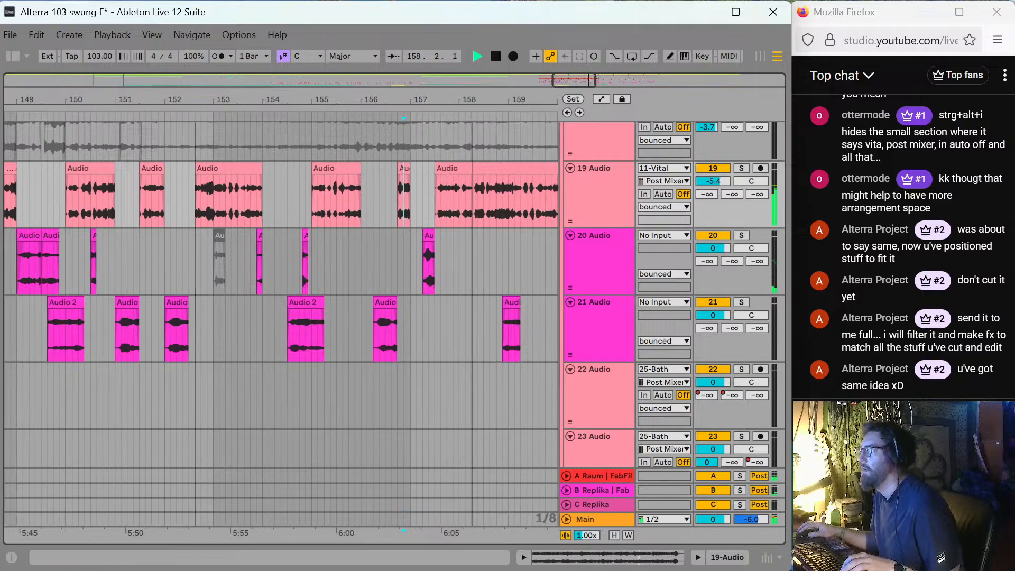
Split the last 19 Audio clip at 158.1.1 and trim the start of its second part to 158.3.3.
{"action": "left_click", "coordinate": [347, 195]}
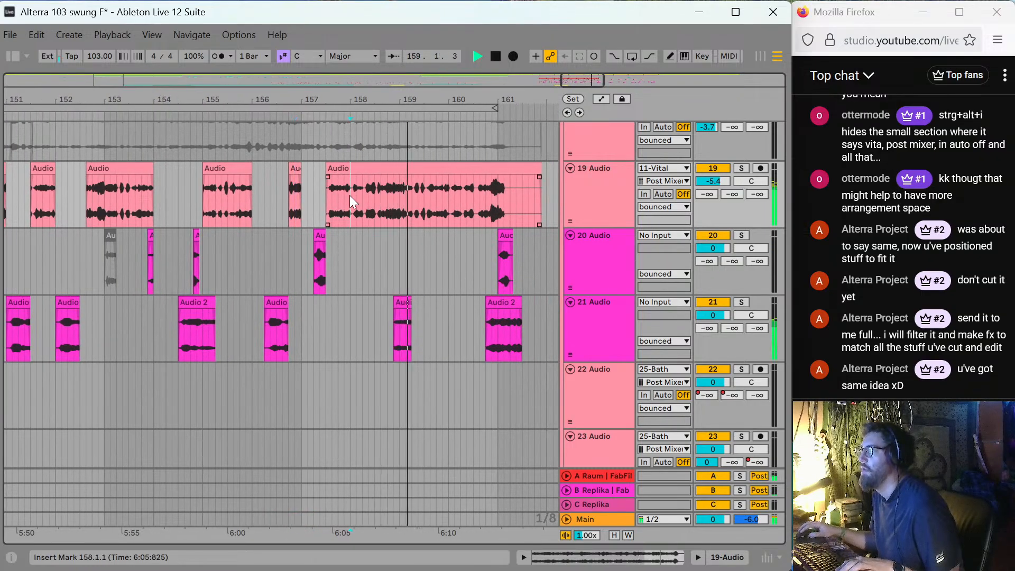
{"action": "key", "text": "ctrl+e"}
{"action": "key", "text": "space"}
{"action": "key", "text": "space"}
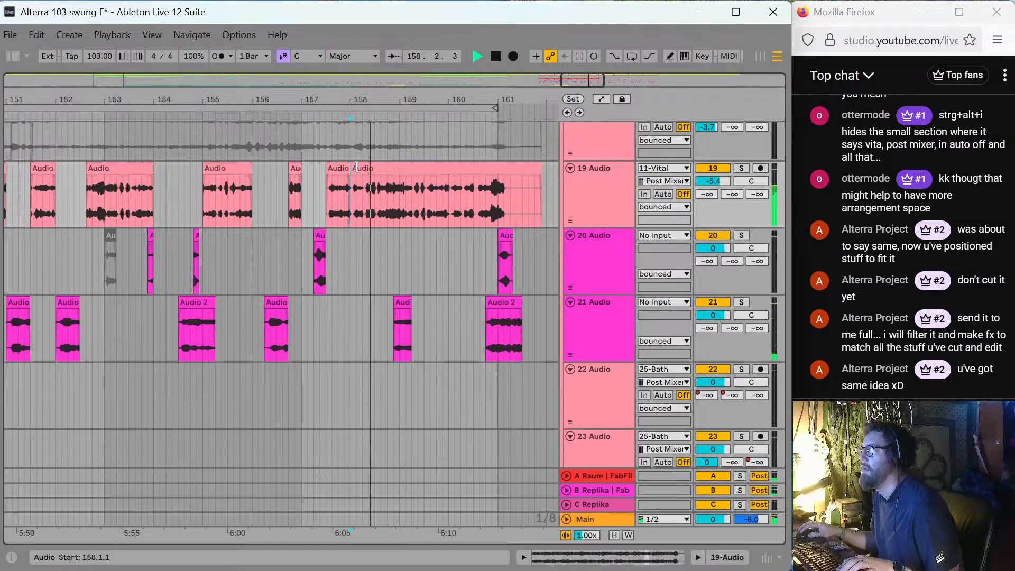
{"action": "left_click_drag", "start_coordinate": [357, 167], "coordinate": [379, 170]}
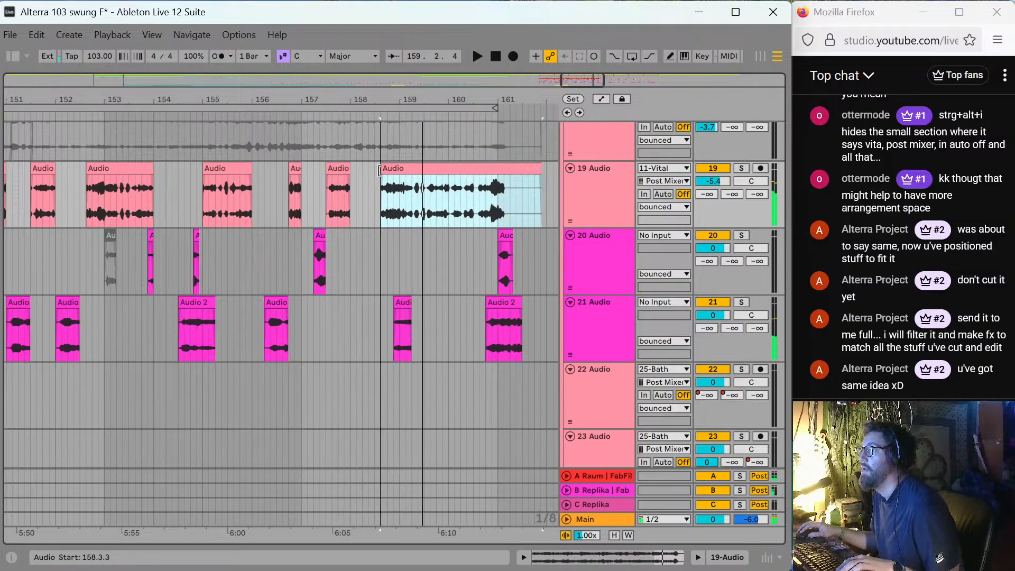
Split the last 19 Audio clip at 159.1.1 and trim the start of the remainder to 159.3.1.
{"action": "left_click", "coordinate": [399, 210]}
{"action": "key", "text": "ctrl+e"}
{"action": "left_click", "coordinate": [403, 168]}
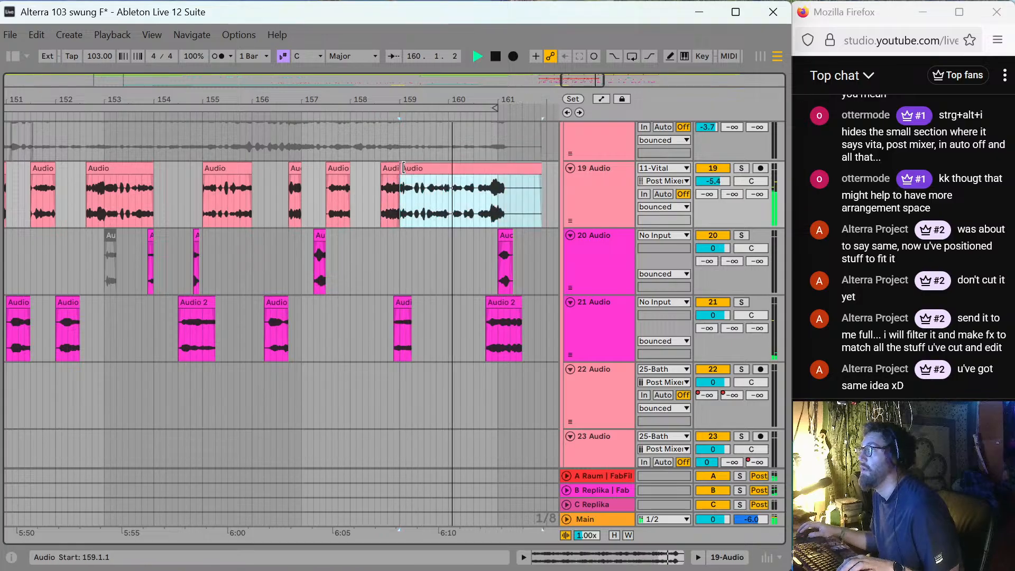
{"action": "left_click_drag", "start_coordinate": [401, 183], "coordinate": [430, 178]}
Split the last 19 Audio clip at 160.1.1 and trim the start of the remainder to 160.3.1.
{"action": "left_click", "coordinate": [449, 197]}
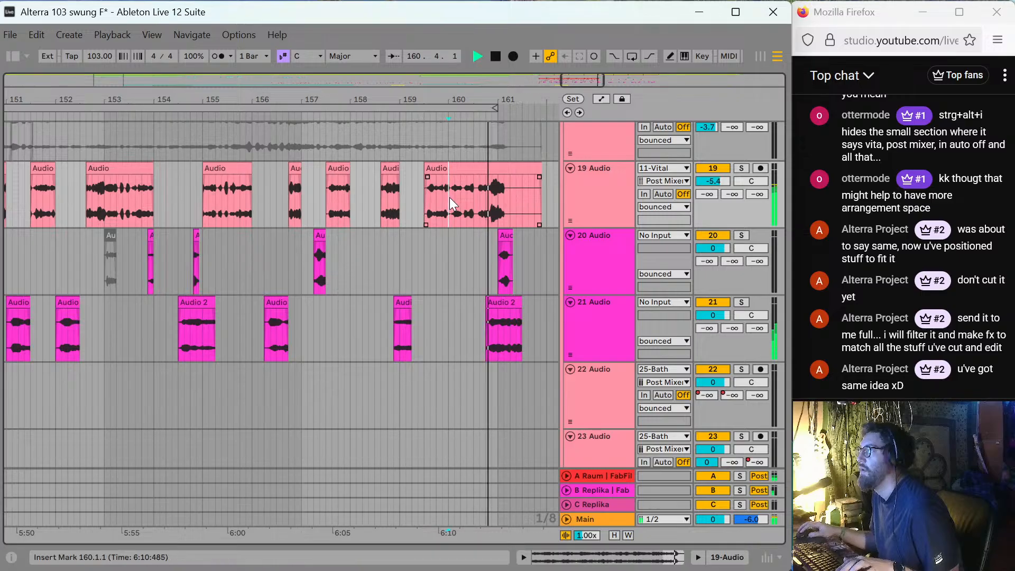
{"action": "key", "text": "ctrl+e"}
{"action": "left_click_drag", "start_coordinate": [449, 168], "coordinate": [472, 174]}
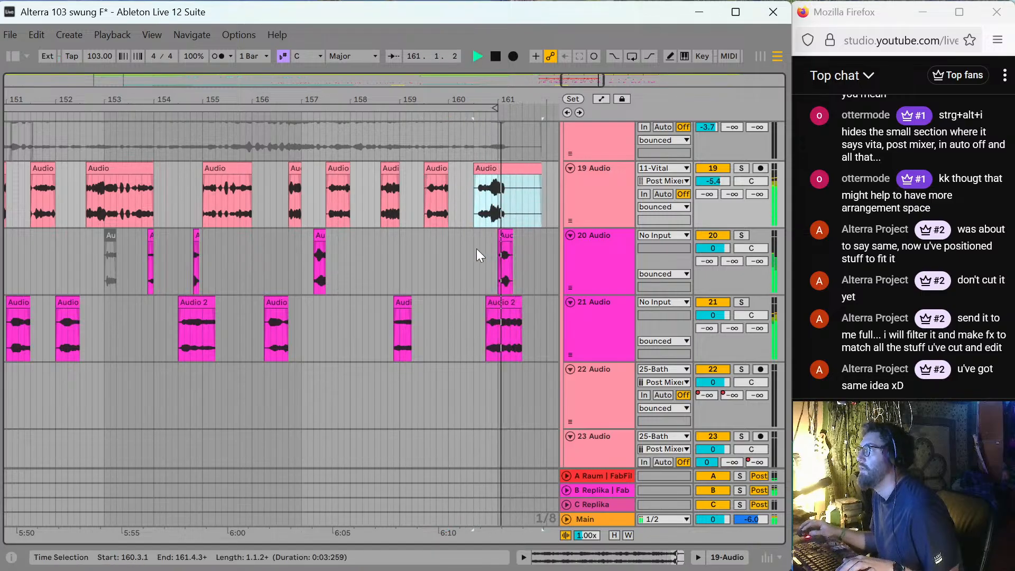
Play back from 160.4.3 and deactivate the 21 Audio clip at 160.4.1.
{"action": "scroll", "coordinate": [341, 251], "scroll_direction": "up", "scroll_amount": 2}
{"action": "scroll", "coordinate": [342, 247], "scroll_direction": "up", "scroll_amount": 8}
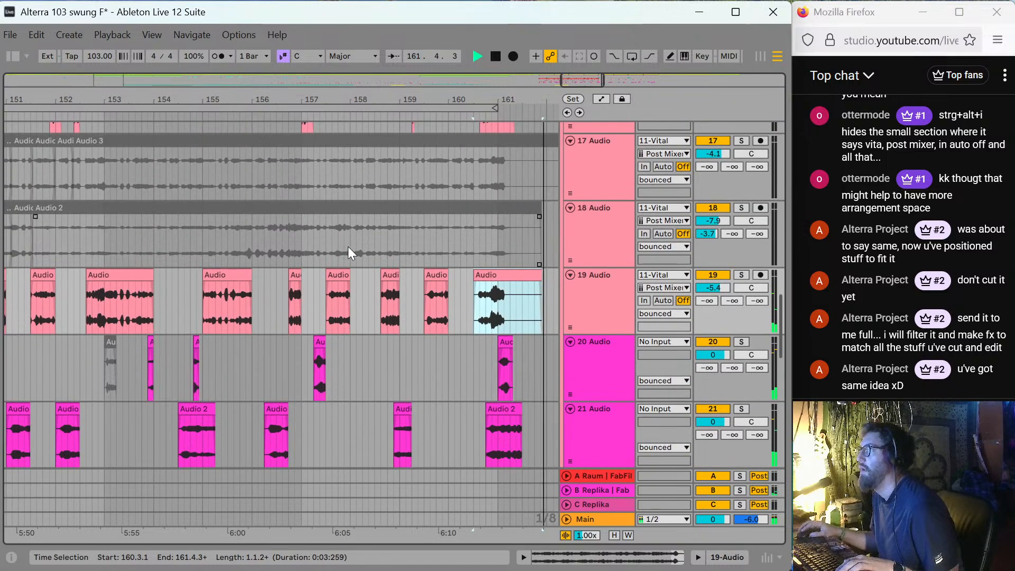
{"action": "key", "text": "space"}
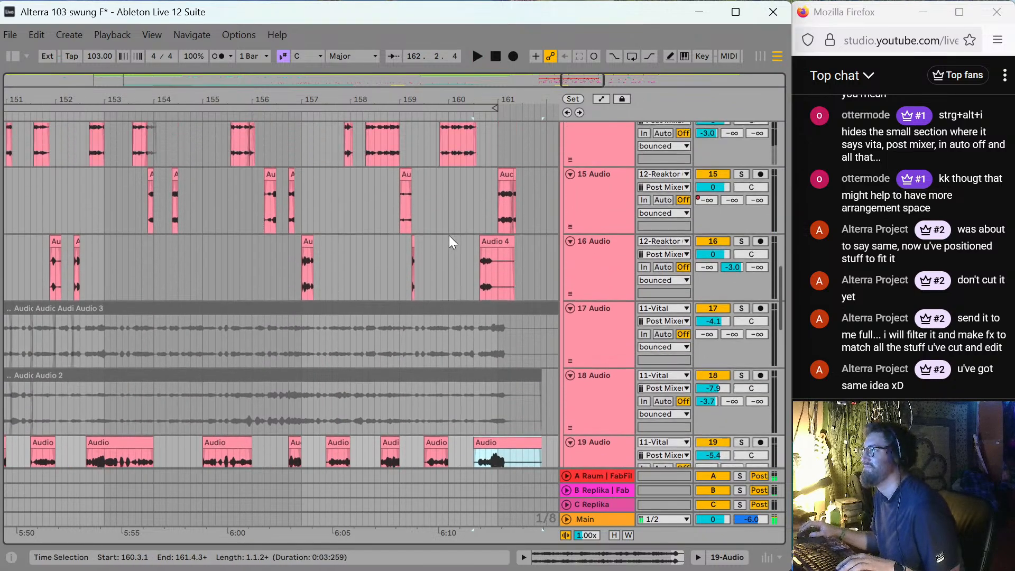
{"action": "left_click", "coordinate": [498, 206]}
{"action": "key", "text": "space"}
{"action": "scroll", "coordinate": [459, 239], "scroll_direction": "down", "scroll_amount": 10}
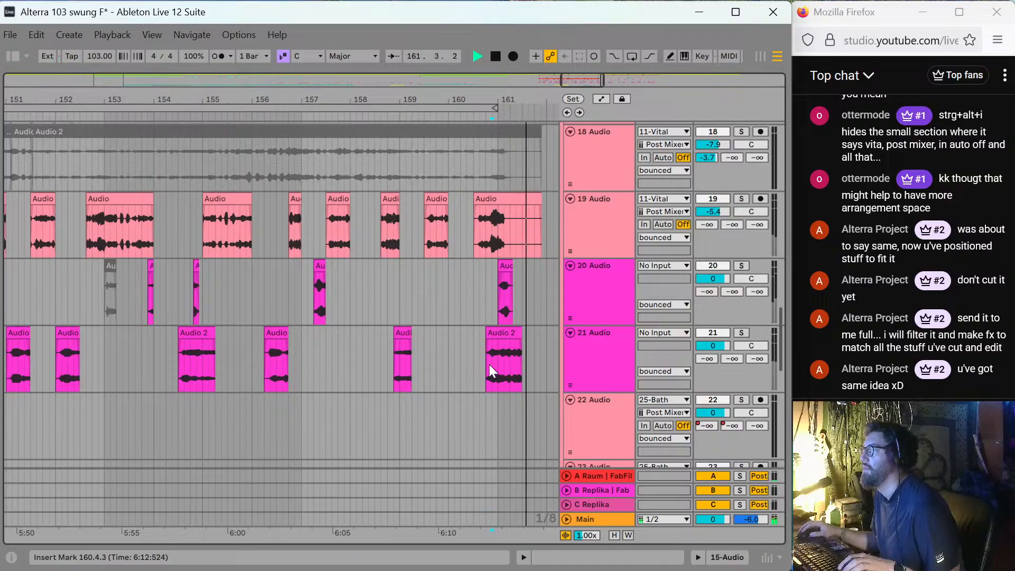
{"action": "left_click", "coordinate": [502, 334]}
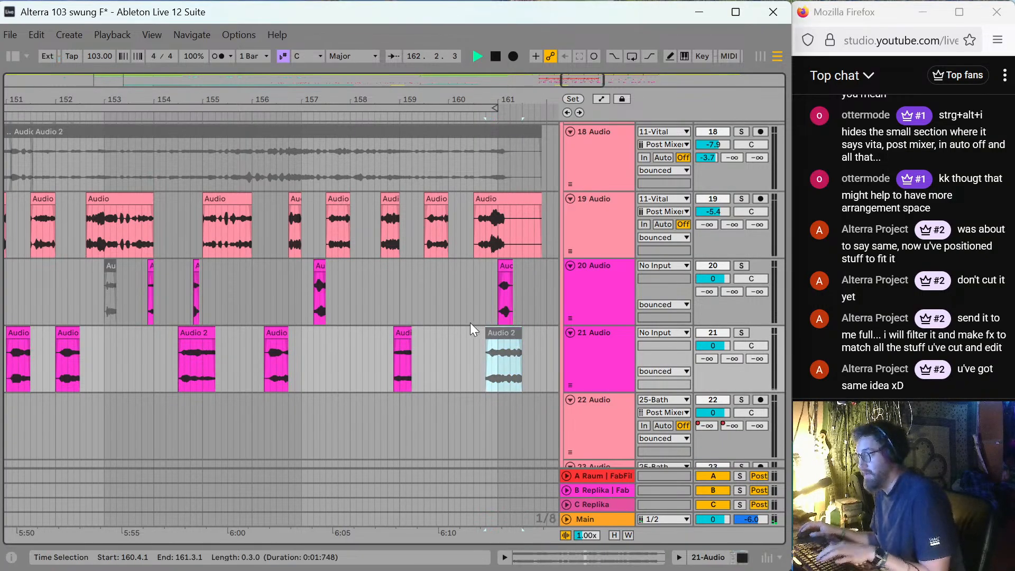
Briefly solo and unsolo 20 Audio, and play back from 160.3.1 to hear its clip against the last 19 Audio clip.
{"action": "left_click", "coordinate": [487, 287]}
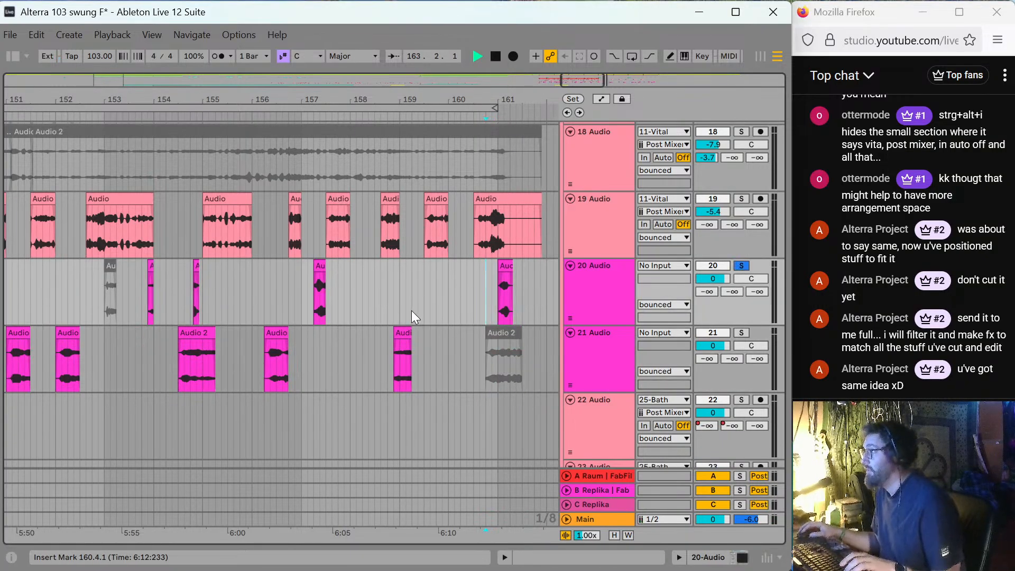
{"action": "key", "text": "space"}
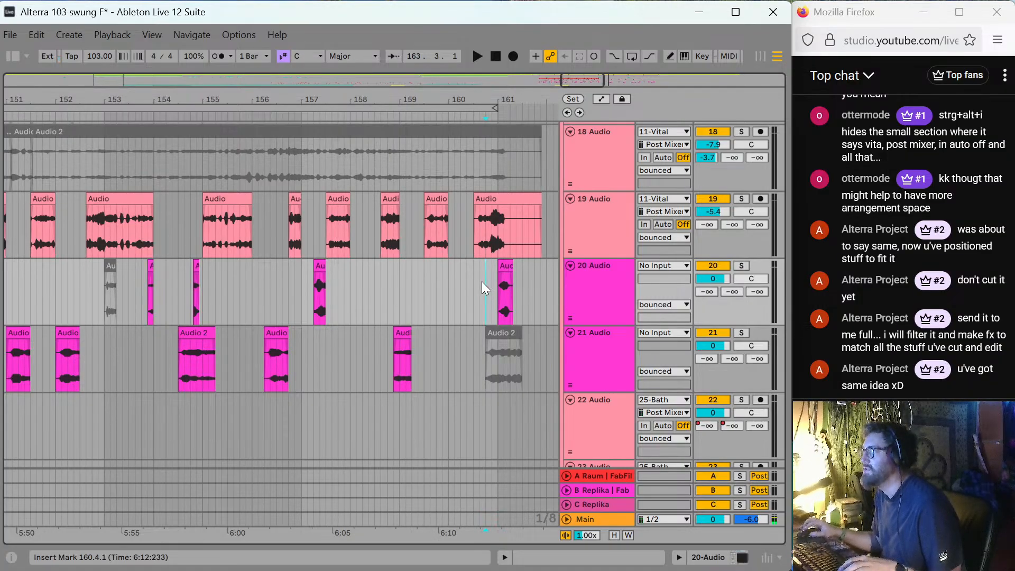
{"action": "scroll", "coordinate": [482, 281], "scroll_direction": "up", "scroll_amount": 10}
{"action": "scroll", "coordinate": [474, 259], "scroll_direction": "down", "scroll_amount": 8}
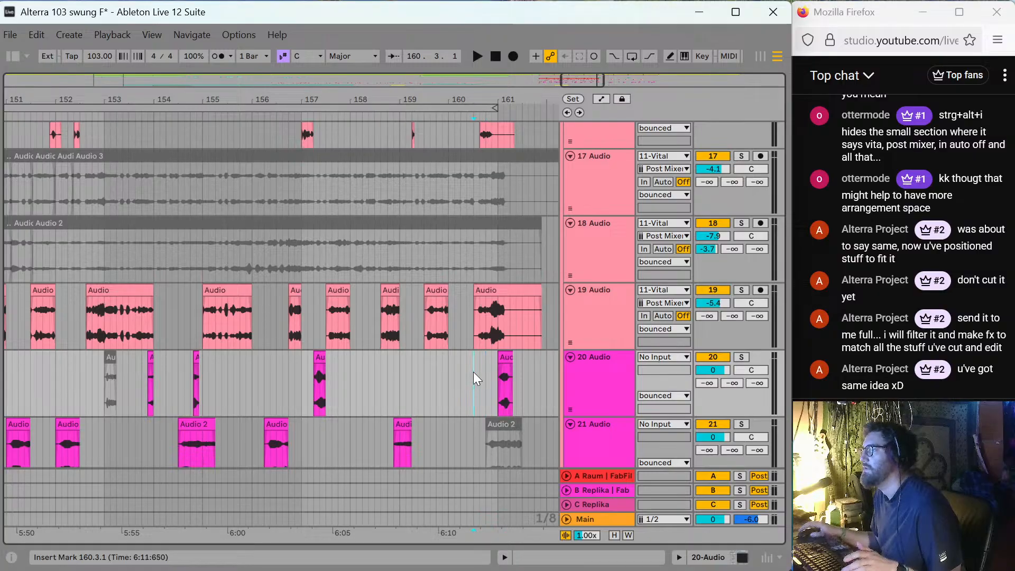
{"action": "key", "text": "space"}
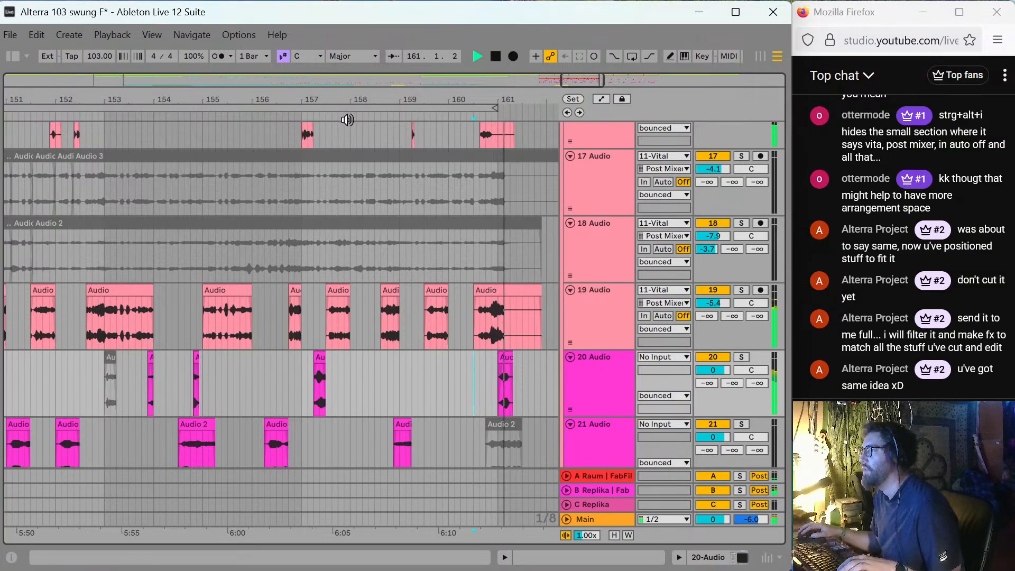
{"action": "key", "text": "space"}
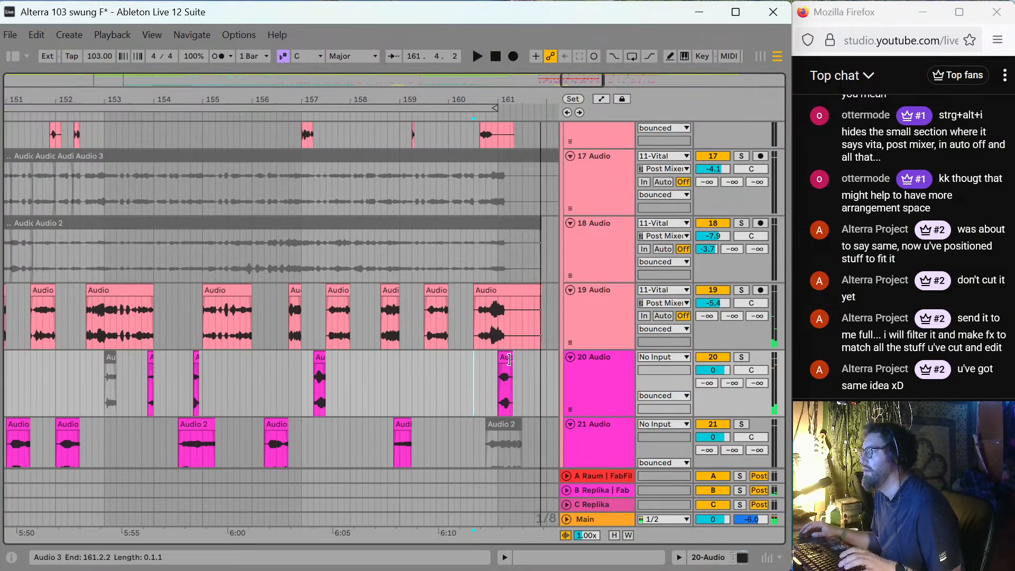
Deactivate the 20 Audio clip at 161.1.1, reactivate the 21 Audio clip at 160.4.1, and play it back.
{"action": "left_click", "coordinate": [507, 359]}
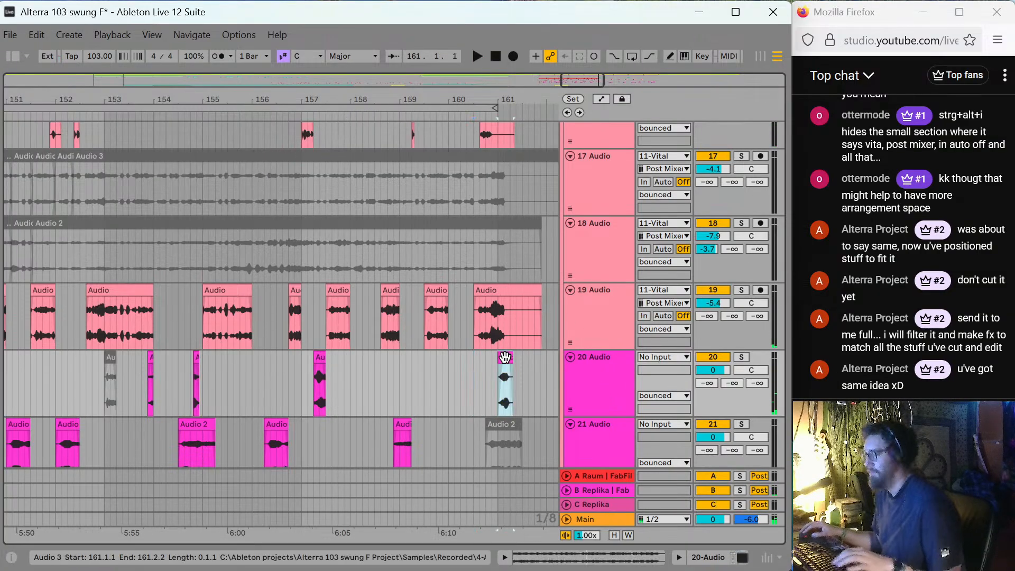
{"action": "left_click", "coordinate": [497, 423]}
{"action": "key", "text": "space"}
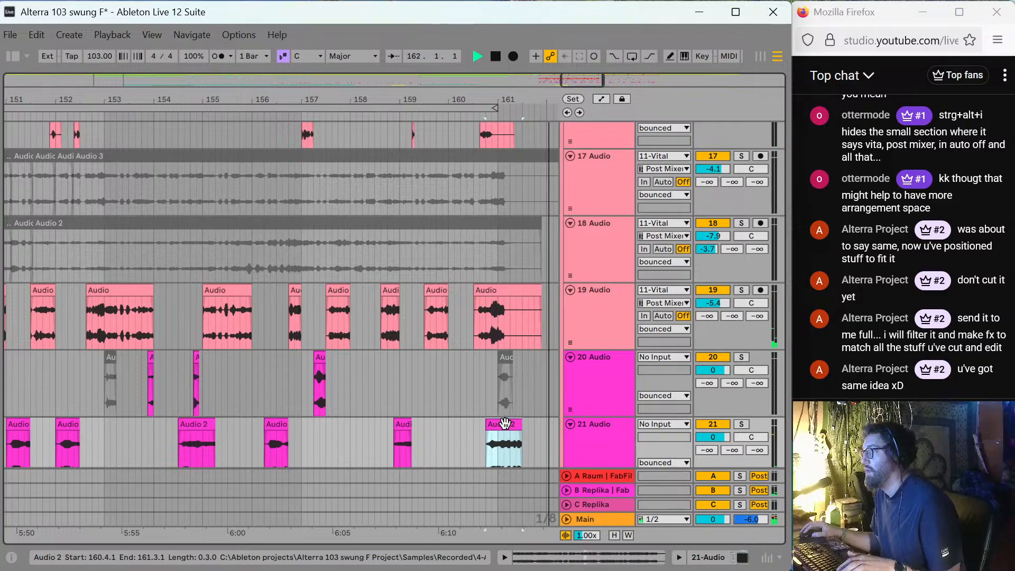
Split the 21 Audio clip at 161.1.1, deactivate its second part, and play back from 160.2.3.
{"action": "left_click", "coordinate": [497, 451]}
{"action": "key", "text": "space"}
{"action": "key", "text": "ctrl+e"}
{"action": "left_click", "coordinate": [507, 425]}
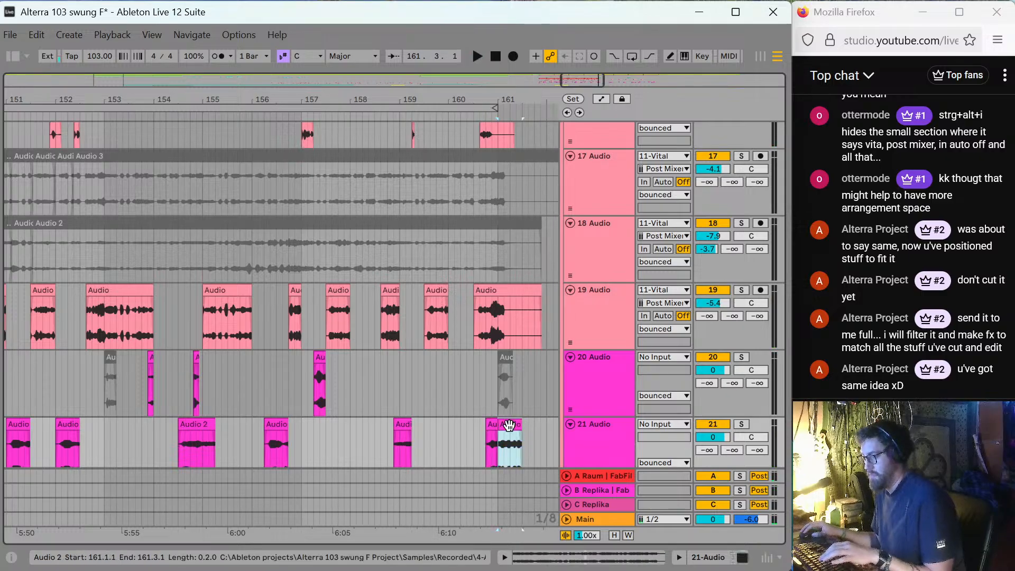
{"action": "key", "text": "0"}
{"action": "left_click", "coordinate": [469, 394]}
{"action": "key", "text": "space"}
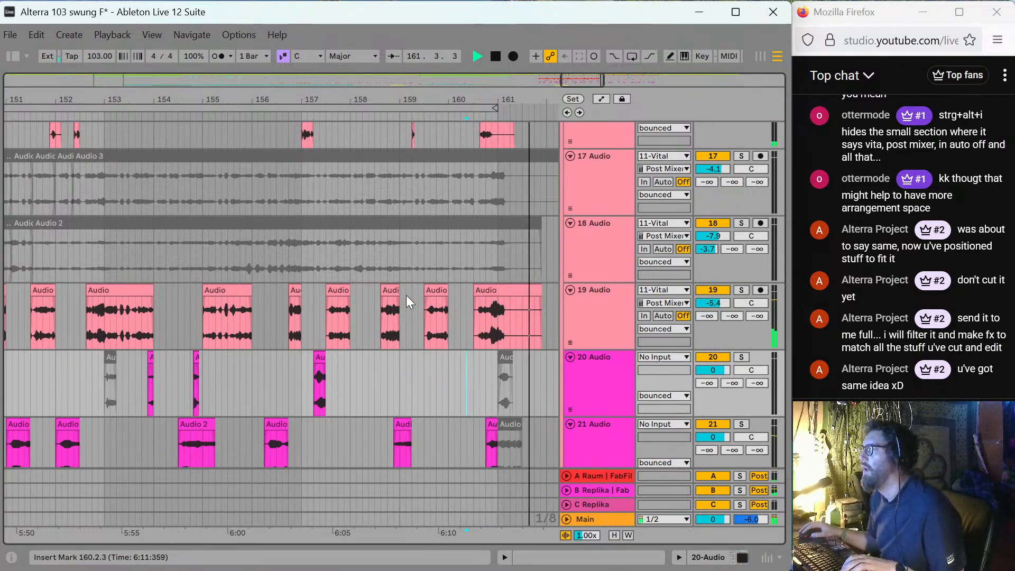
Reset the gain of the 21 Audio clip at 160.4.1 to 0.0 dB, play it back, and close the clip view.
{"action": "key", "text": "minus"}
{"action": "key", "text": "minus"}
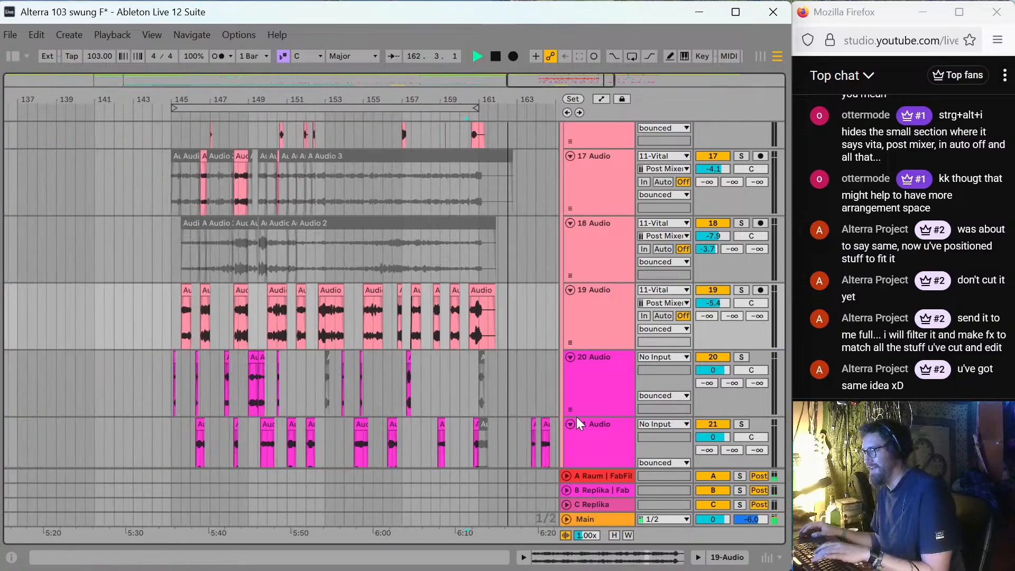
{"action": "double_click", "coordinate": [483, 427]}
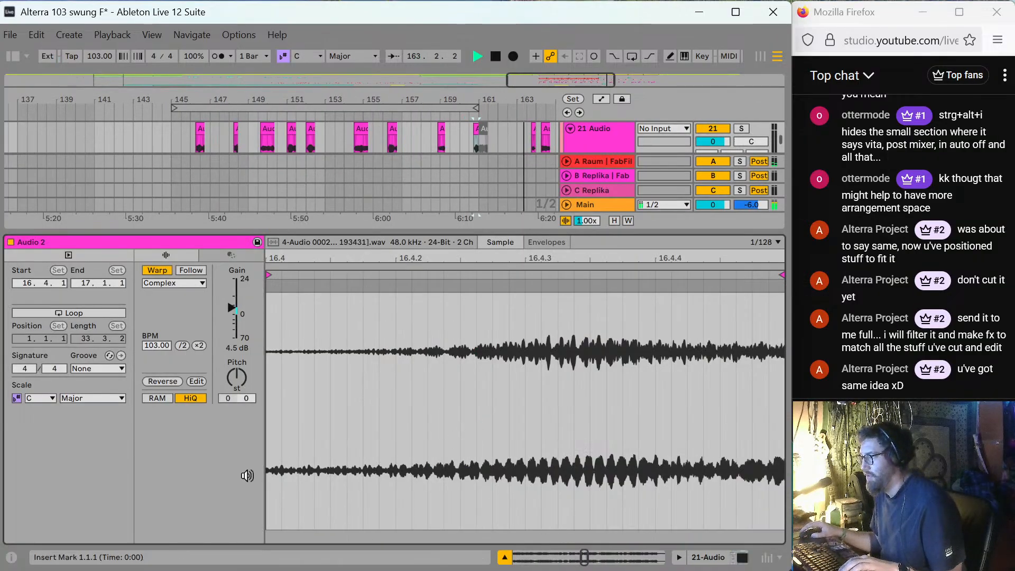
{"action": "double_click", "coordinate": [231, 306]}
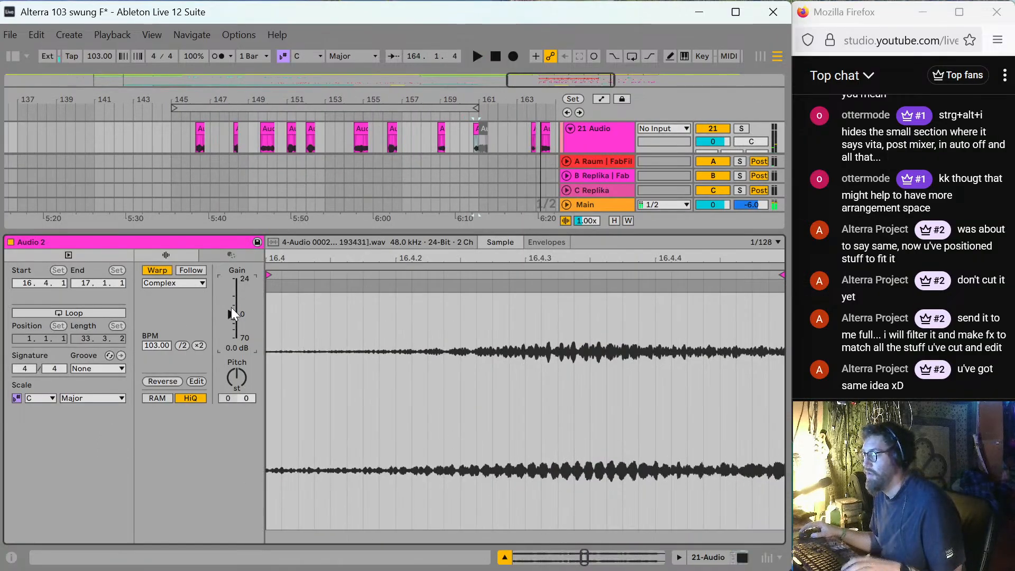
{"action": "left_click", "coordinate": [280, 282]}
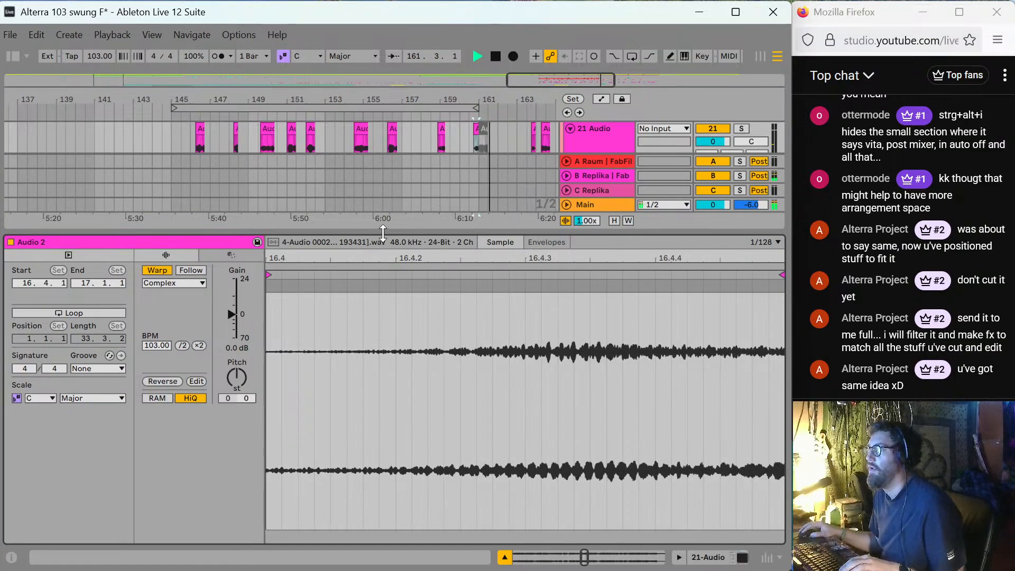
{"action": "key", "text": "ctrl+alt+l"}
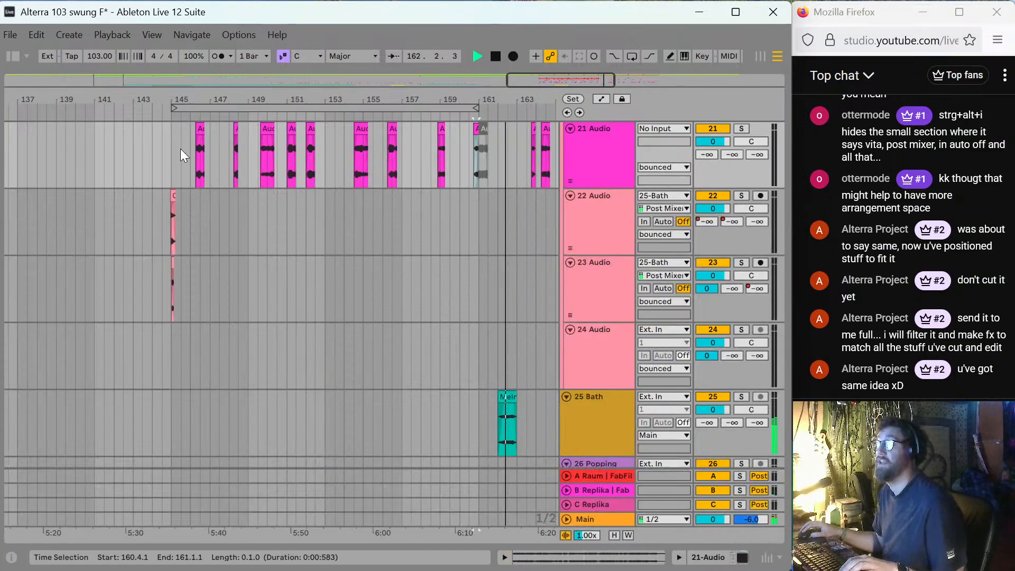
Play back the call-and-response from 144.3.1 while reviewing the bounced clips on tracks 14 to 22.
{"action": "key", "text": "space"}
{"action": "left_click", "coordinate": [161, 151]}
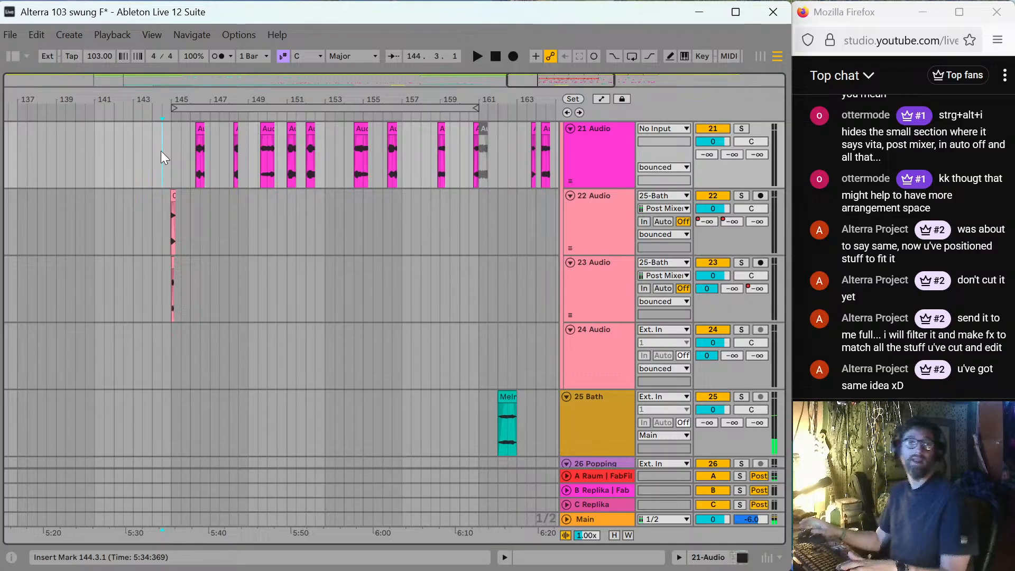
{"action": "scroll", "coordinate": [209, 161], "scroll_direction": "up", "scroll_amount": 2}
{"action": "scroll", "coordinate": [227, 172], "scroll_direction": "up", "scroll_amount": 8}
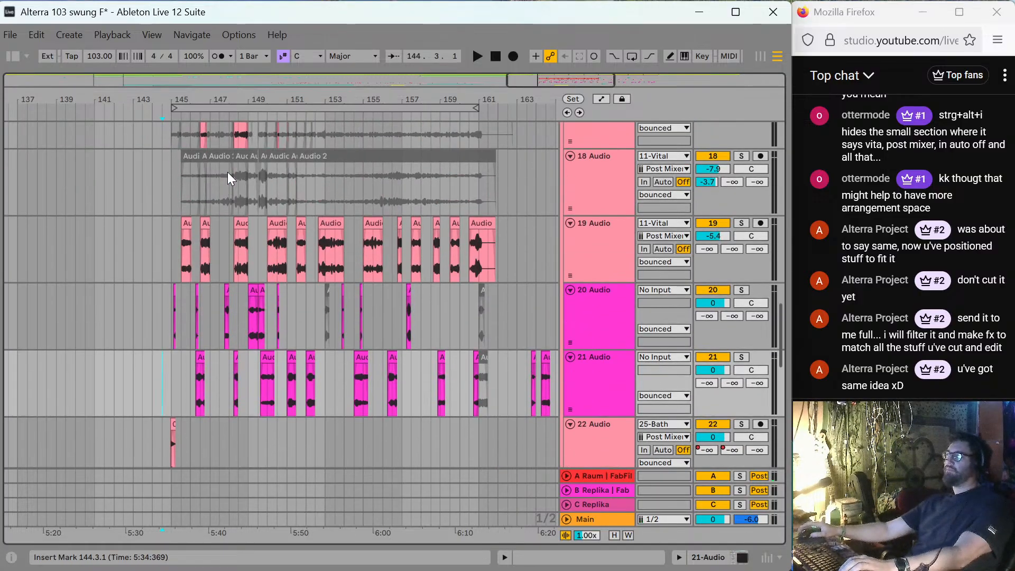
{"action": "scroll", "coordinate": [229, 178], "scroll_direction": "up", "scroll_amount": 2}
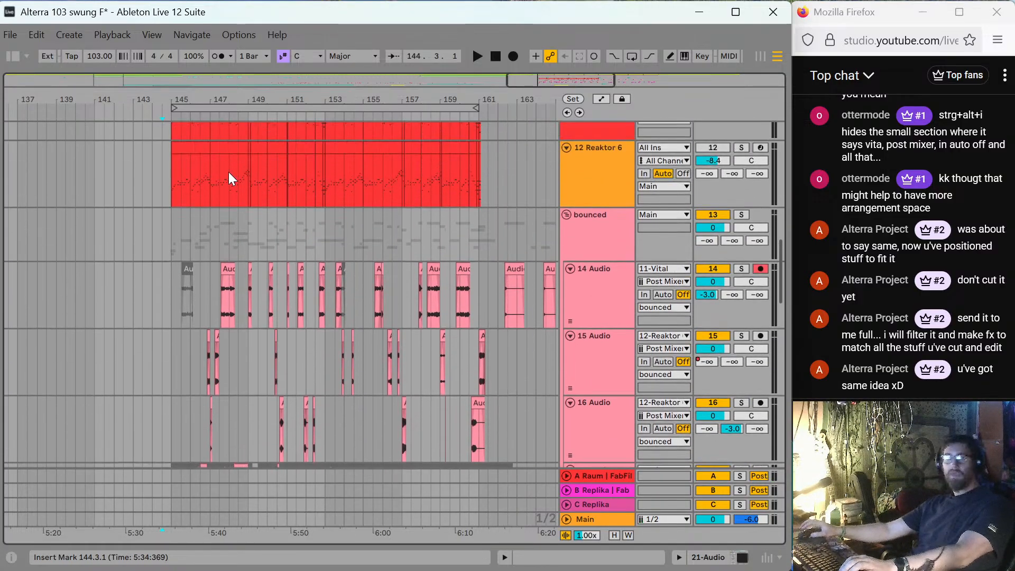
{"action": "scroll", "coordinate": [229, 173], "scroll_direction": "down", "scroll_amount": 5}
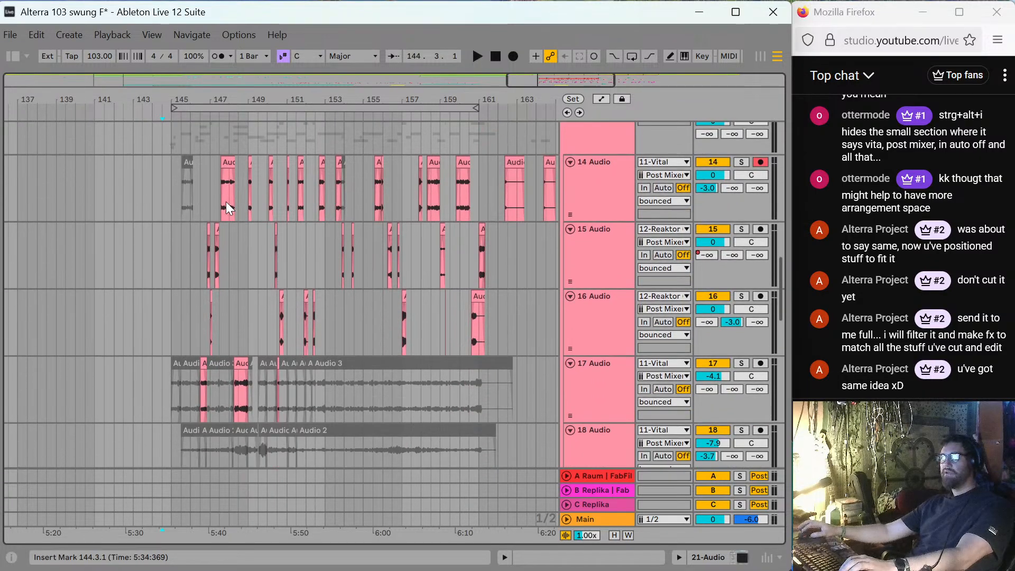
{"action": "key", "text": "space"}
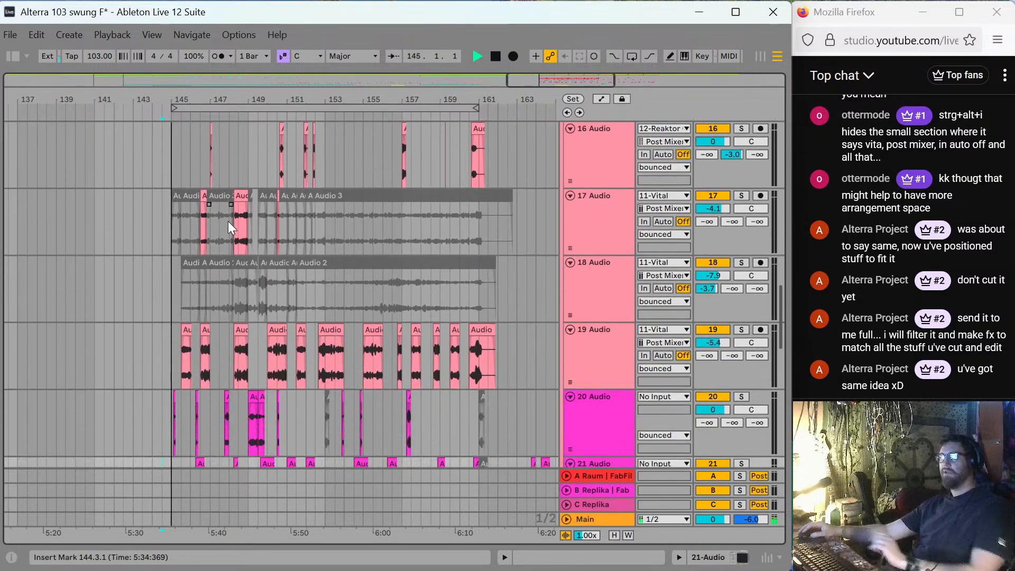
{"action": "scroll", "coordinate": [154, 250], "scroll_direction": "down", "scroll_amount": 3}
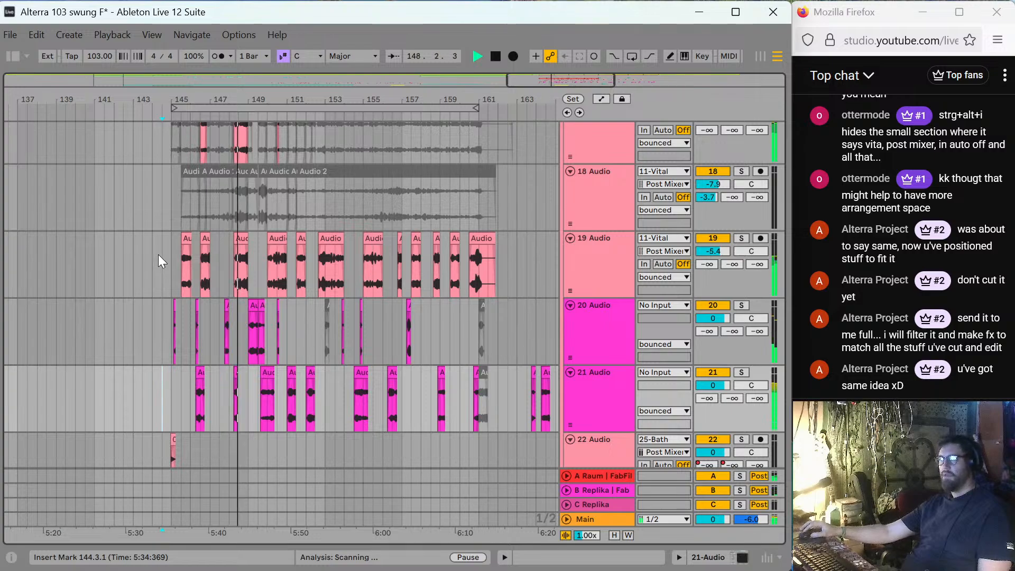
{"action": "scroll", "coordinate": [157, 255], "scroll_direction": "up", "scroll_amount": 4}
{"action": "scroll", "coordinate": [158, 254], "scroll_direction": "up", "scroll_amount": 4}
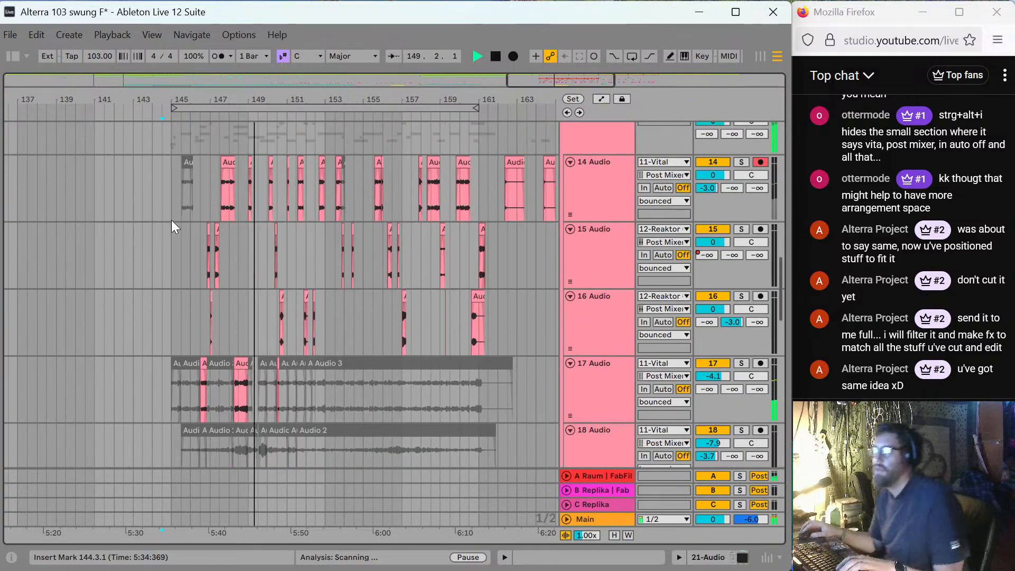
Trim the end of the 14 Audio clip at 147.3.2 to 148.1.1 and play back from 147.1.1.
{"action": "left_click", "coordinate": [208, 197]}
{"action": "key", "text": "space"}
{"action": "key", "text": "plus"}
{"action": "key", "text": "plus"}
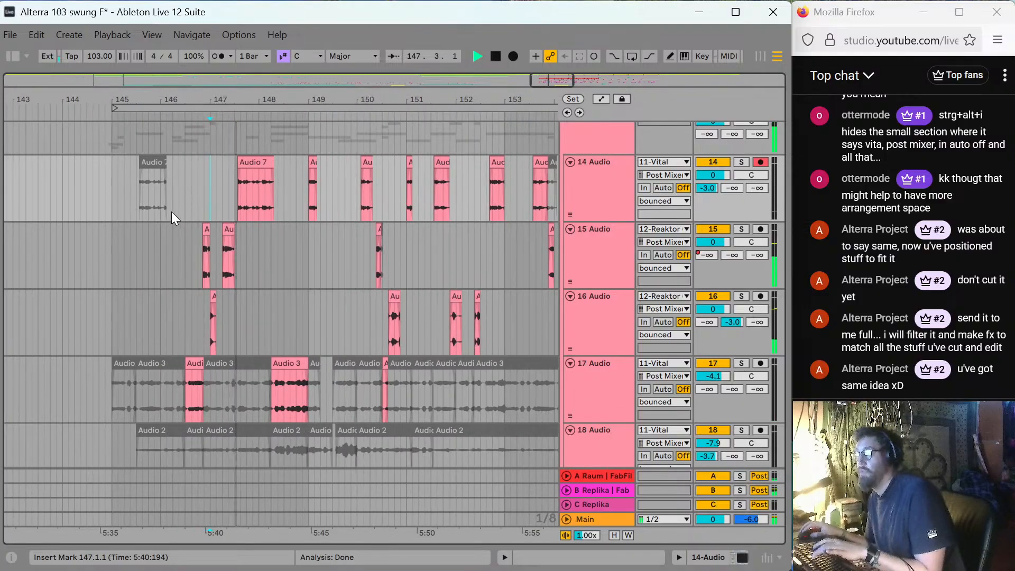
{"action": "left_click_drag", "start_coordinate": [273, 163], "coordinate": [261, 163]}
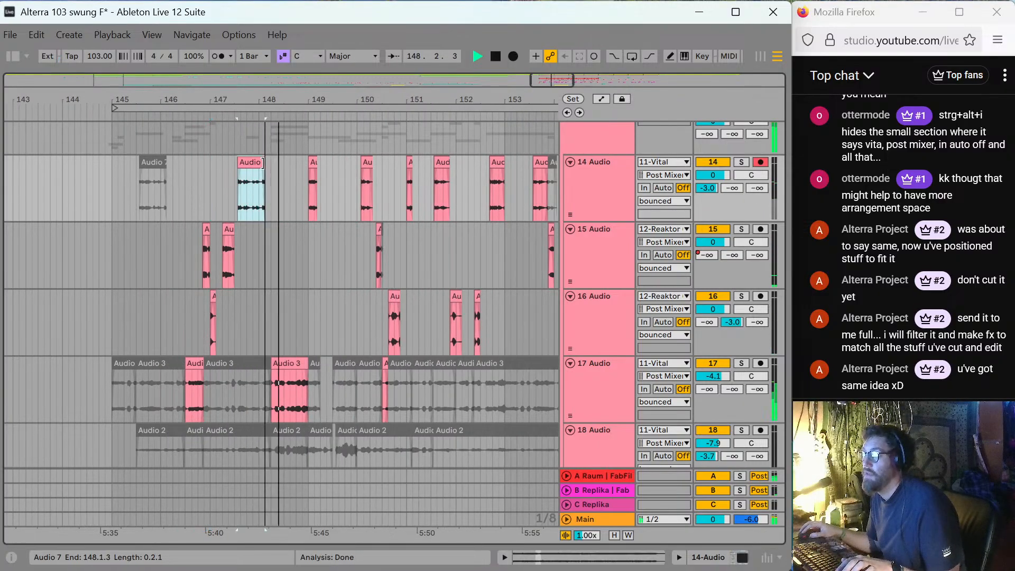
{"action": "left_click", "coordinate": [208, 181]}
Play back the arrangement from 145.1.1 to check the bass call-and-response.
{"action": "left_click", "coordinate": [111, 174]}
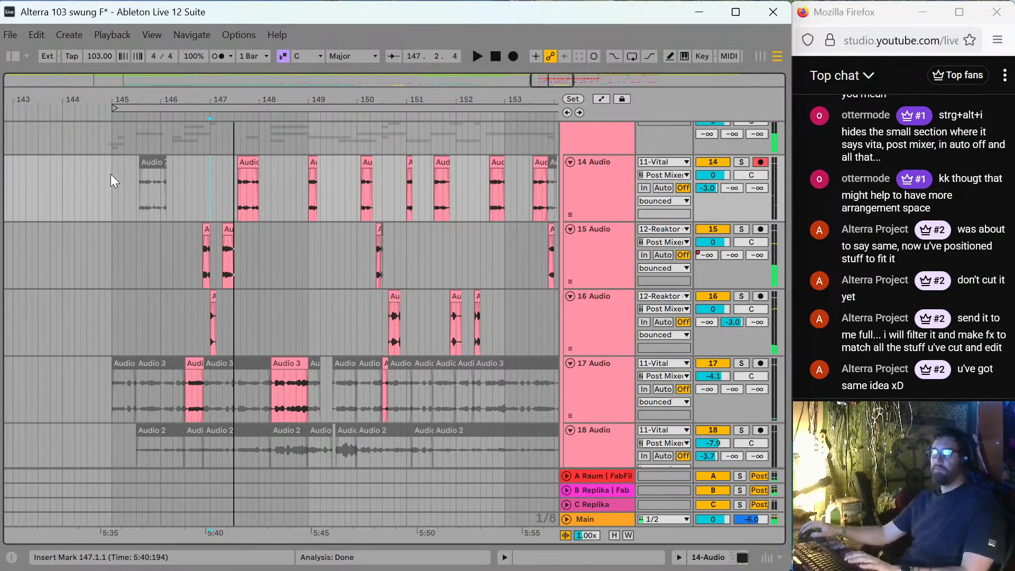
{"action": "key", "text": "space"}
{"action": "key", "text": "space"}
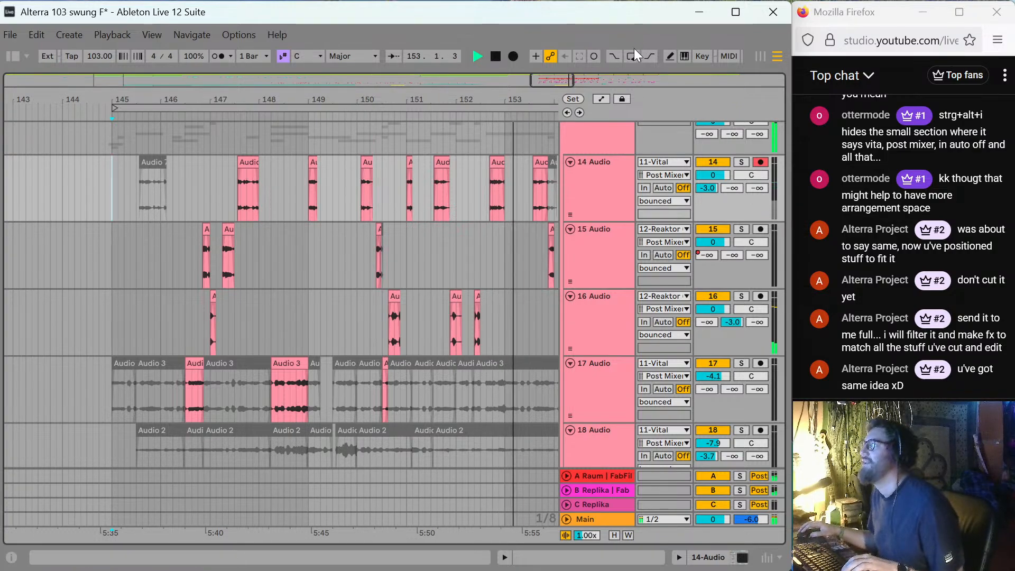
Deactivate the 14 Audio clip at 152.3.4 and play back the change from 151.4.1.
{"action": "left_click", "coordinate": [497, 185]}
{"action": "key", "text": "space"}
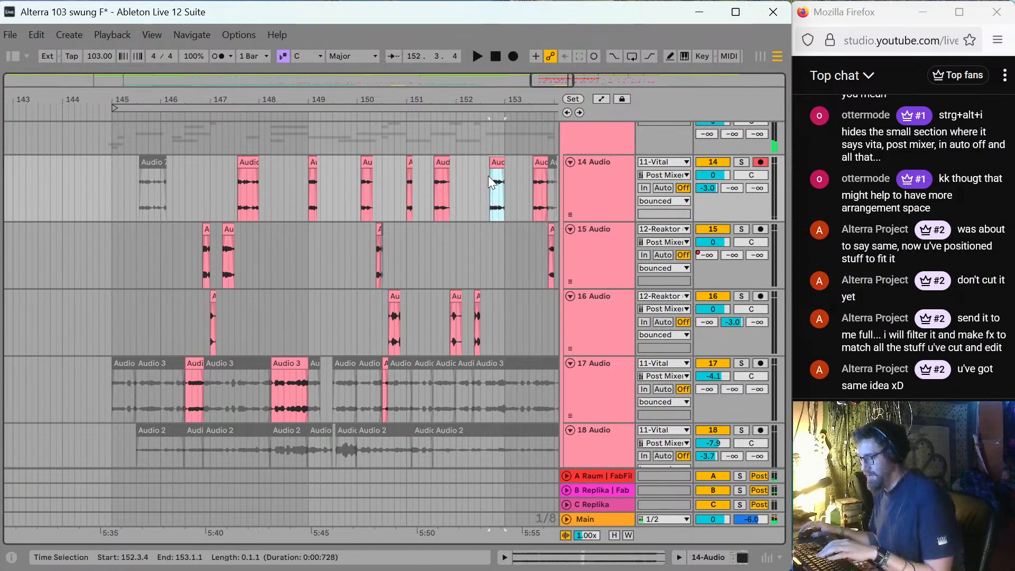
{"action": "left_click", "coordinate": [444, 196]}
{"action": "key", "text": "space"}
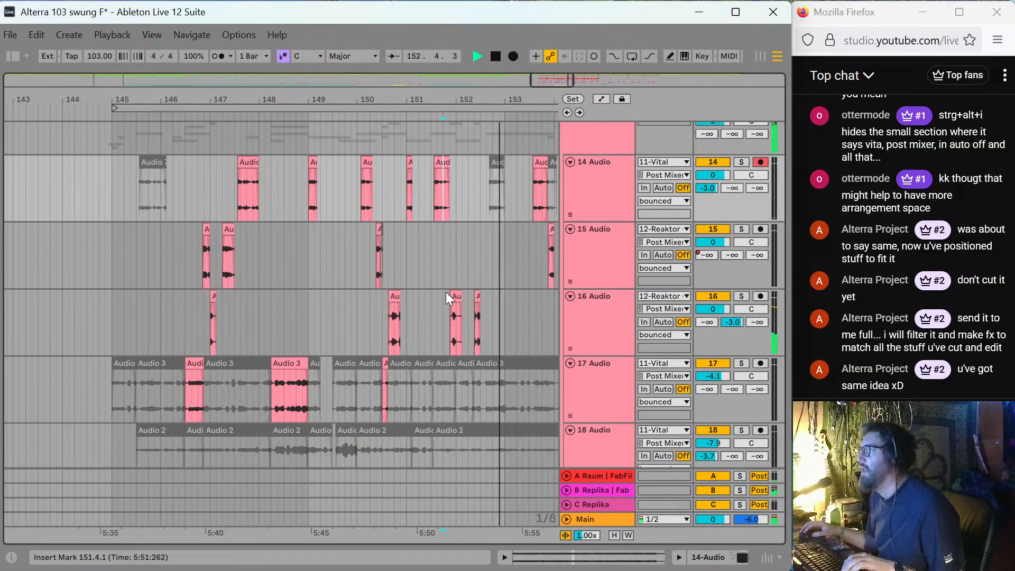
{"action": "key", "text": "space"}
Try trimming the start of the 19 Audio clip at 152.3.3 to 153.1.1 and play it back from 152.2.3.
{"action": "scroll", "coordinate": [475, 259], "scroll_direction": "down", "scroll_amount": 4}
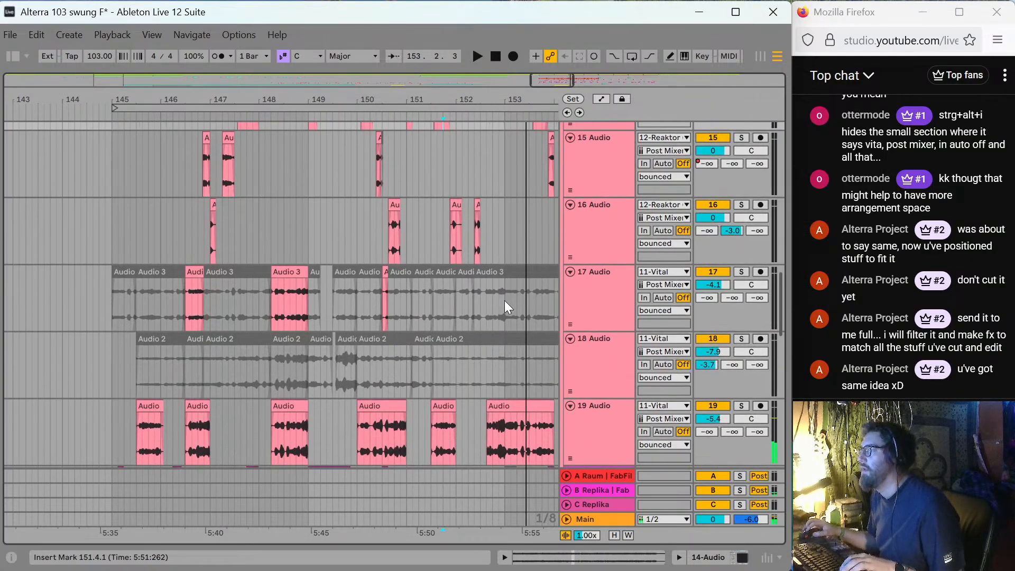
{"action": "scroll", "coordinate": [513, 313], "scroll_direction": "down", "scroll_amount": 2}
{"action": "left_click", "coordinate": [489, 394]}
{"action": "key", "text": "space"}
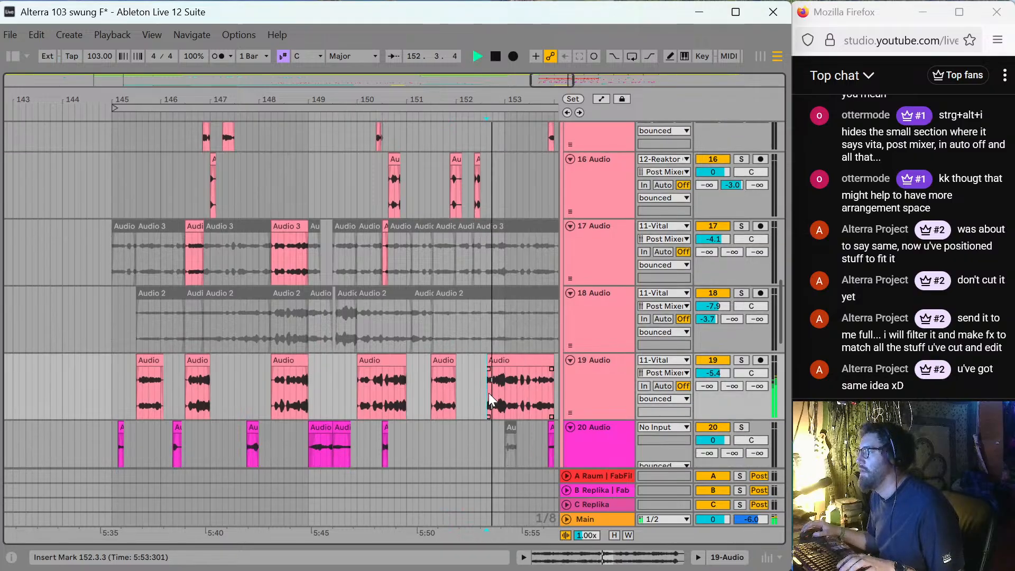
{"action": "left_click", "coordinate": [468, 247]}
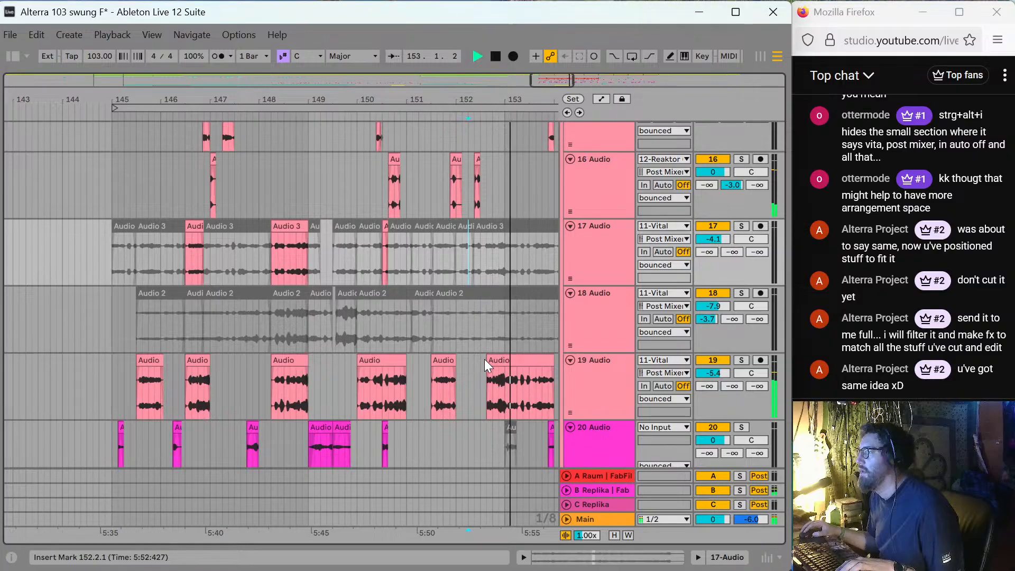
{"action": "key", "text": "space"}
{"action": "left_click_drag", "start_coordinate": [487, 361], "coordinate": [505, 361]}
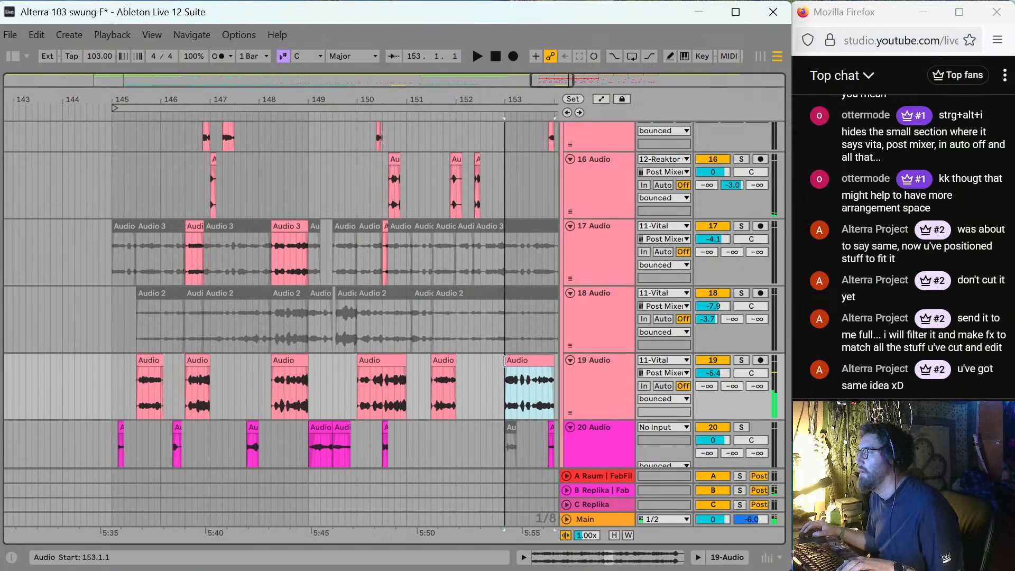
{"action": "left_click", "coordinate": [477, 175]}
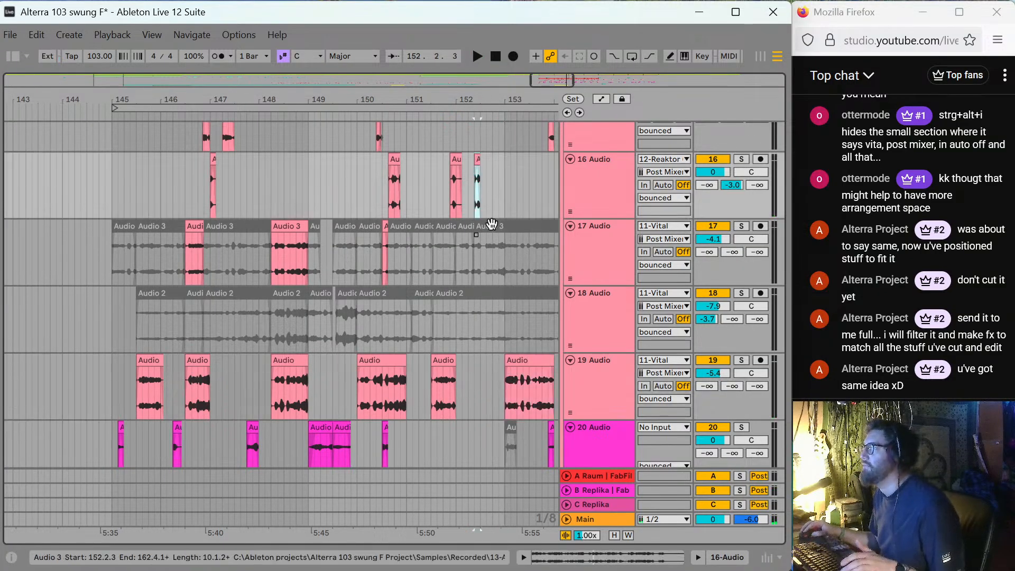
{"action": "key", "text": "space"}
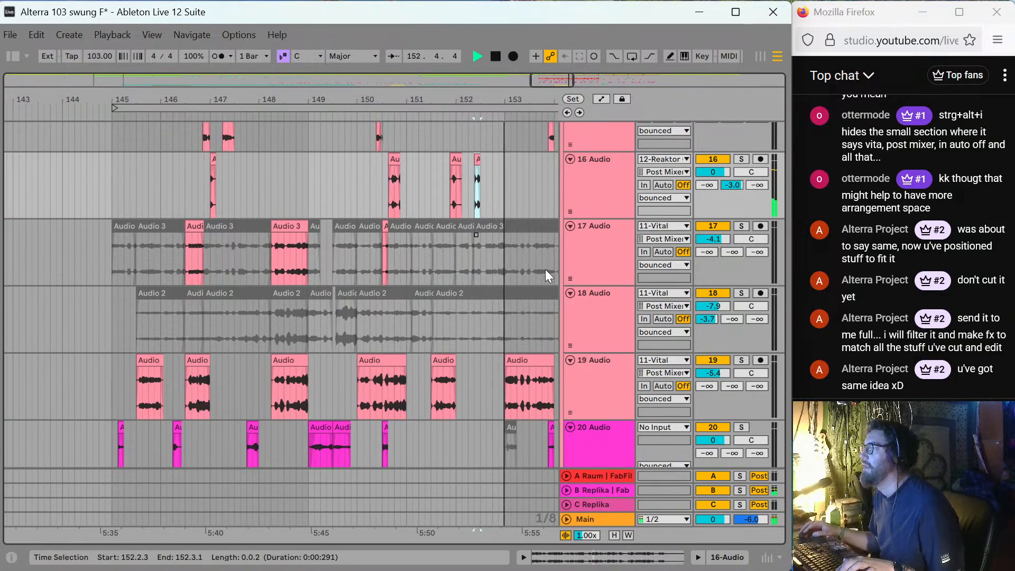
{"action": "key", "text": "space"}
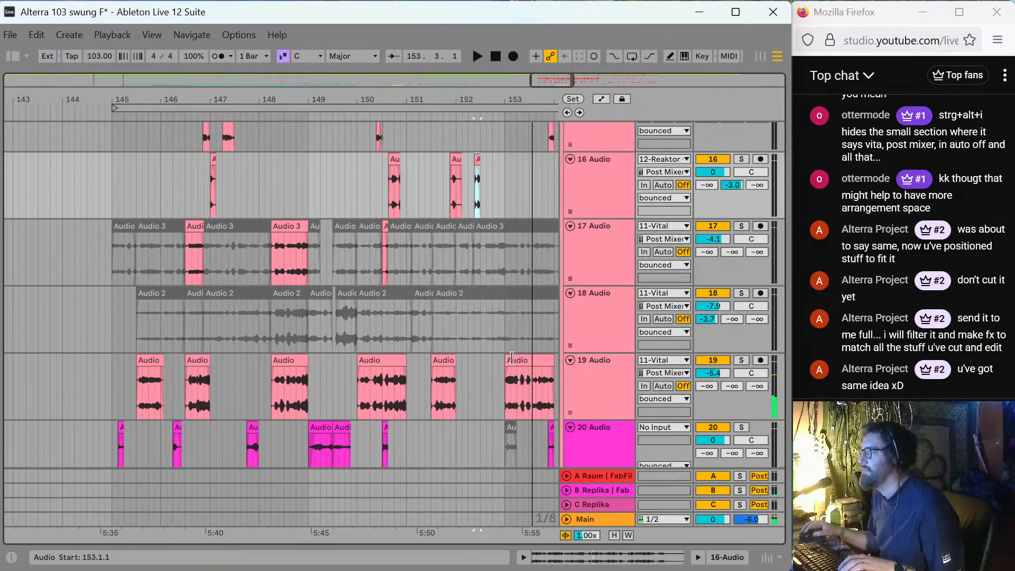
Set the start of the last 19 Audio clip before bar 154 to 152.4.1 and play back from 151.4.1.
{"action": "left_click_drag", "start_coordinate": [512, 358], "coordinate": [497, 355]}
{"action": "key", "text": "space"}
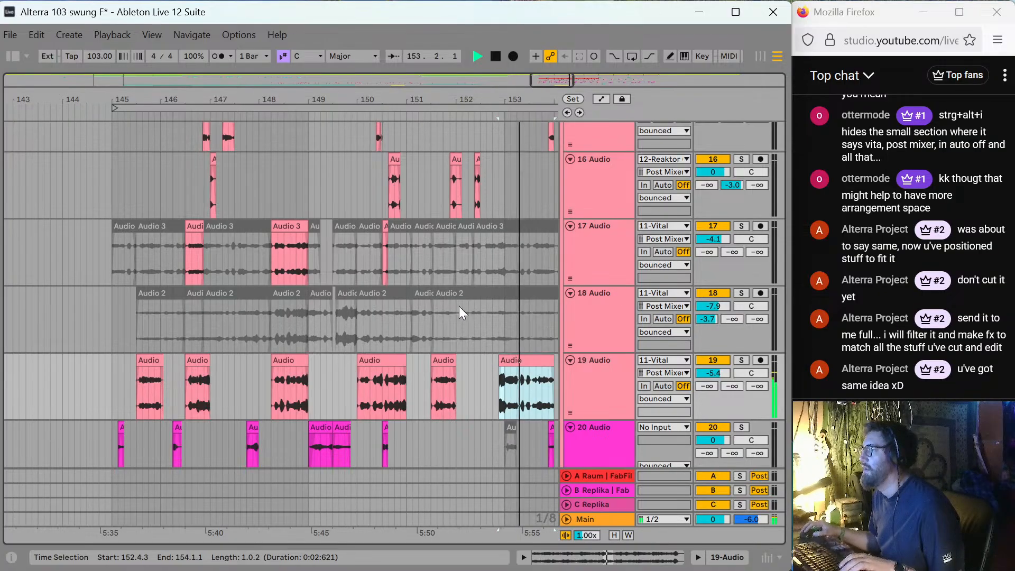
{"action": "key", "text": "space"}
{"action": "left_click_drag", "start_coordinate": [496, 357], "coordinate": [492, 357]}
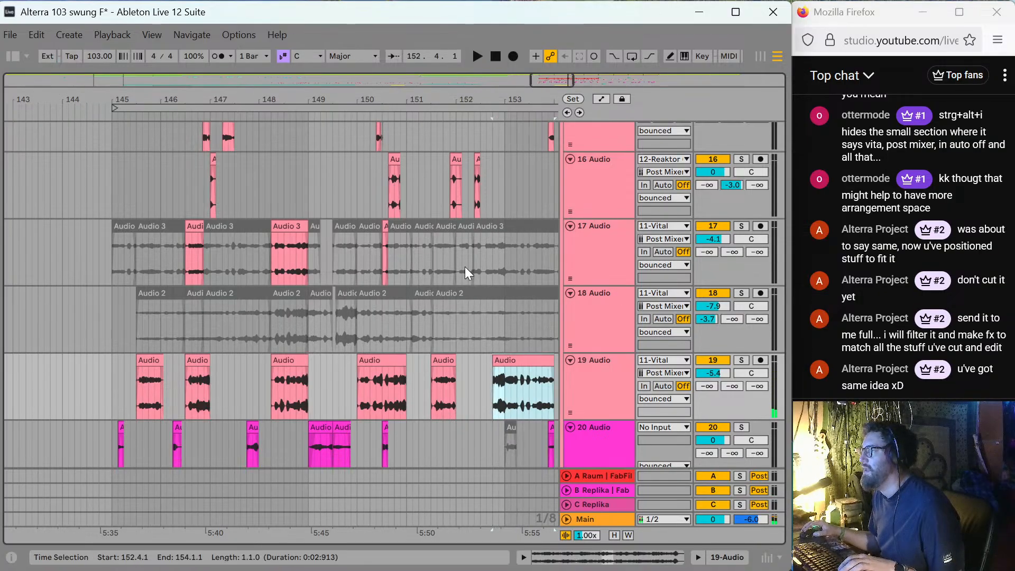
{"action": "left_click", "coordinate": [445, 157]}
{"action": "key", "text": "space"}
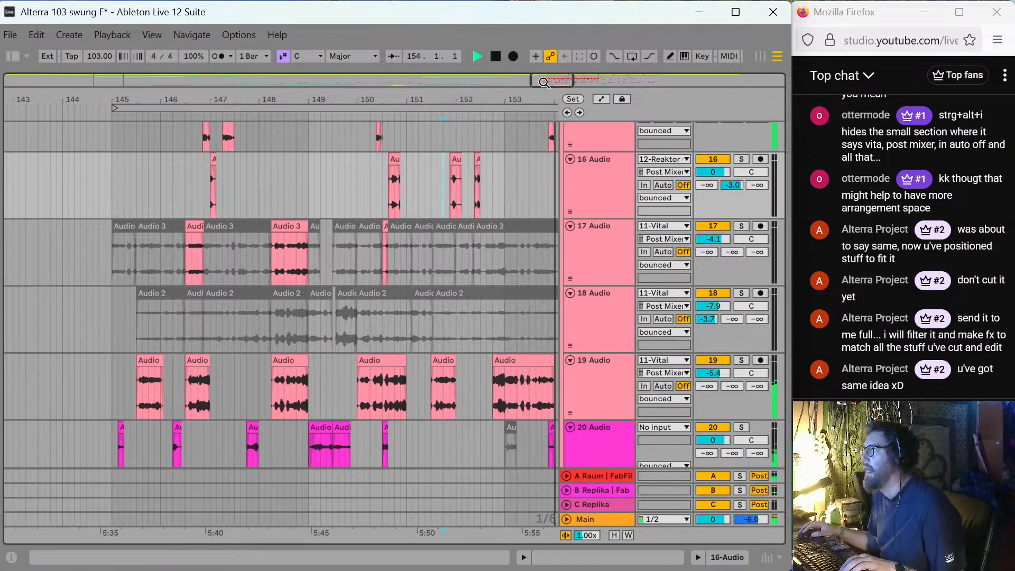
Review the bounced clips on tracks 14 to 20 while playback runs past bar 161, and stop it there.
{"action": "scroll", "coordinate": [426, 162], "scroll_direction": "up", "scroll_amount": 2}
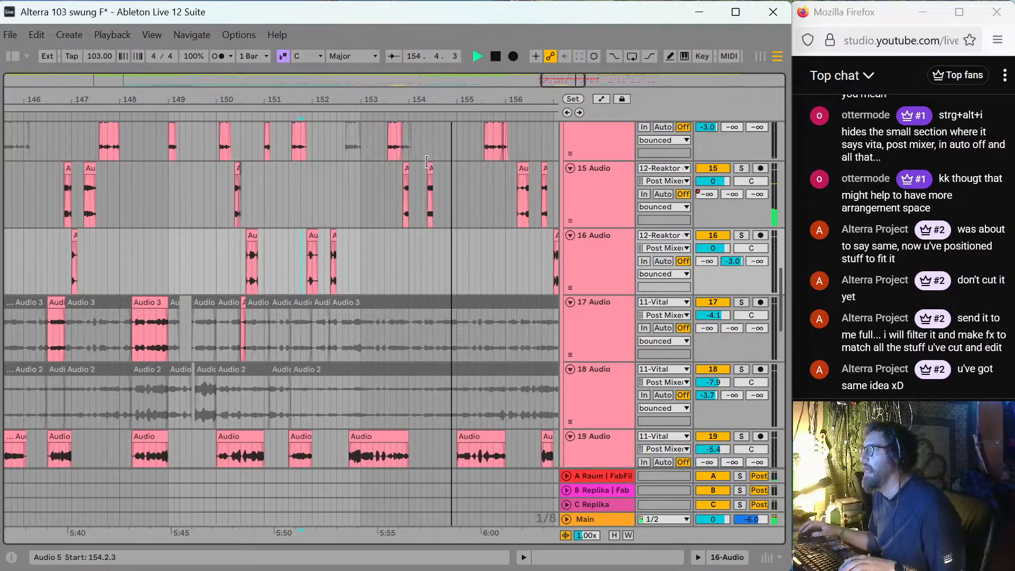
{"action": "scroll", "coordinate": [441, 212], "scroll_direction": "down", "scroll_amount": 3}
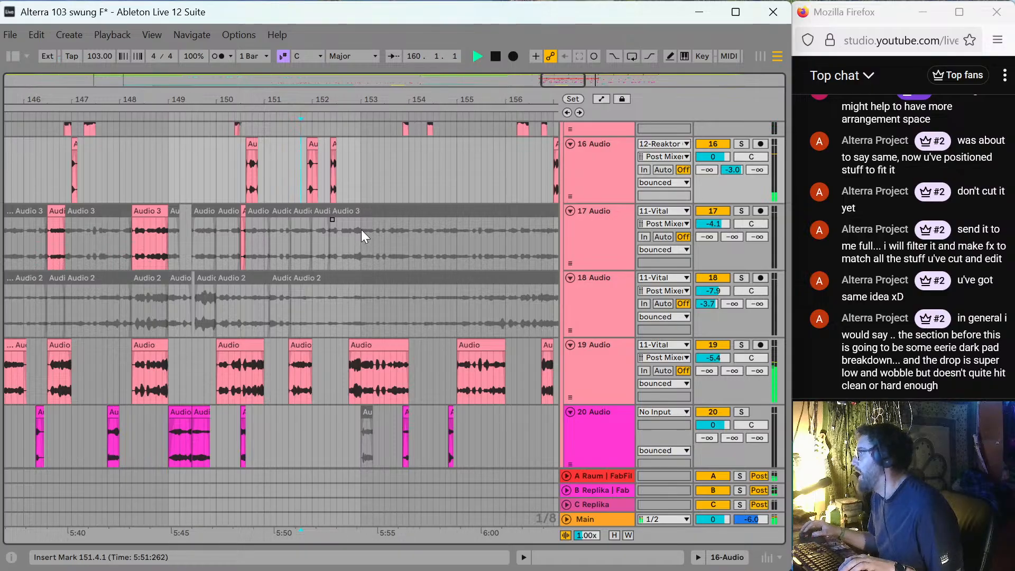
{"action": "left_click", "coordinate": [392, 194]}
{"action": "key", "text": "minus"}
{"action": "key", "text": "minus"}
{"action": "key", "text": "minus"}
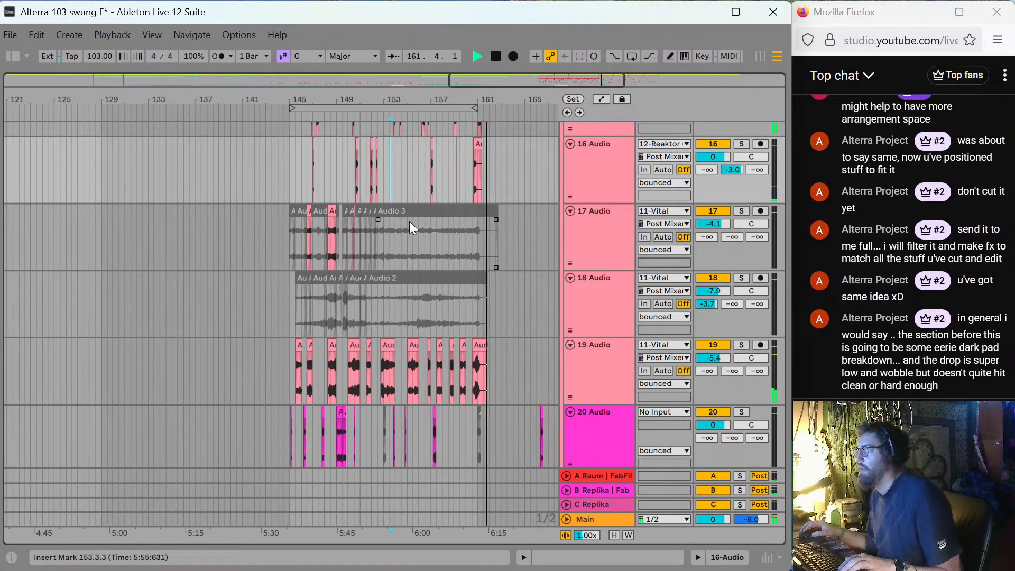
{"action": "key", "text": "space"}
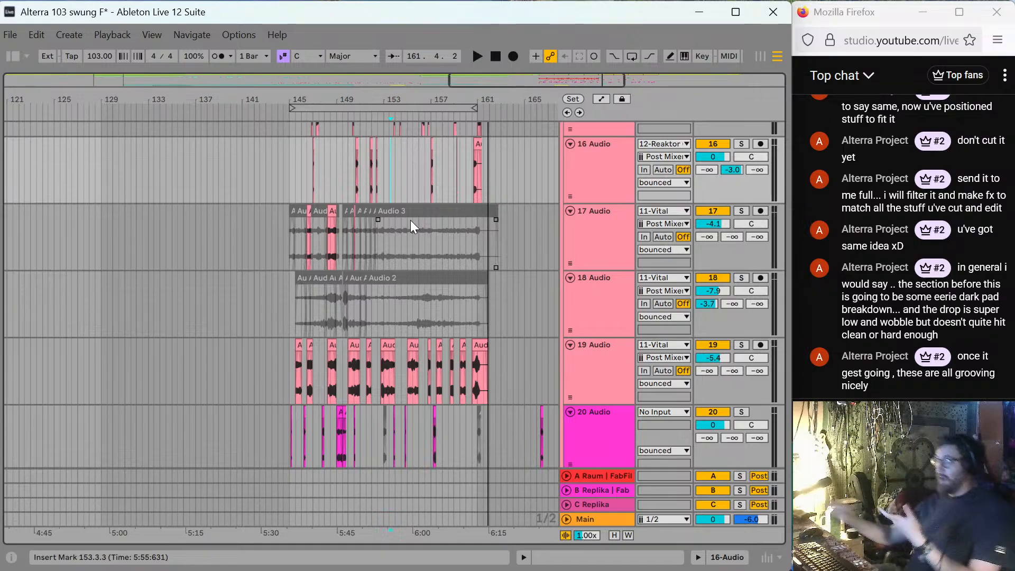
Play back the passage from the 16 Audio clip at 151.4.3 to bar 153 and examine the clips around it.
{"action": "left_click", "coordinate": [401, 179]}
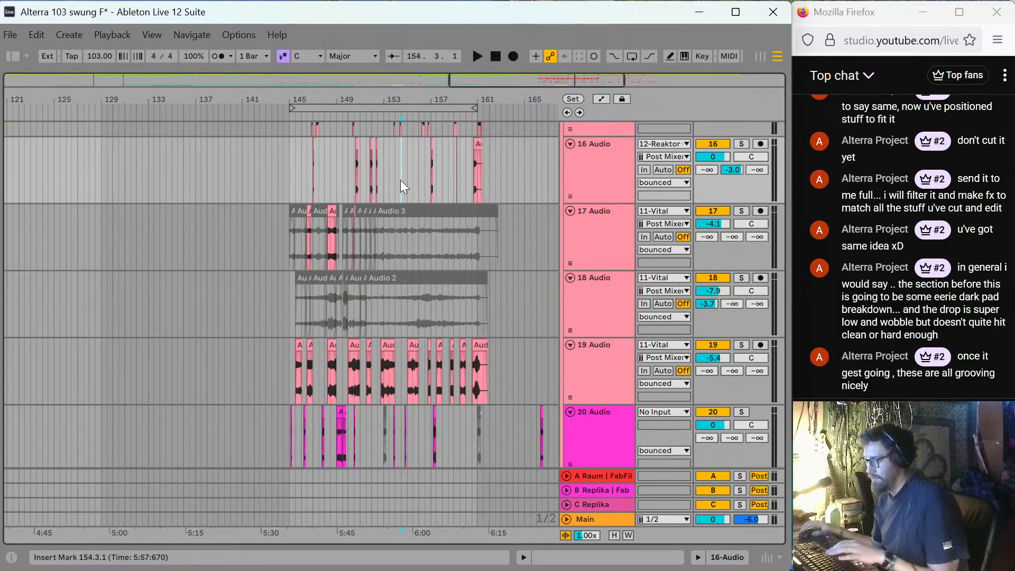
{"action": "key", "text": "plus"}
{"action": "key", "text": "plus"}
{"action": "key", "text": "plus"}
{"action": "key", "text": "plus"}
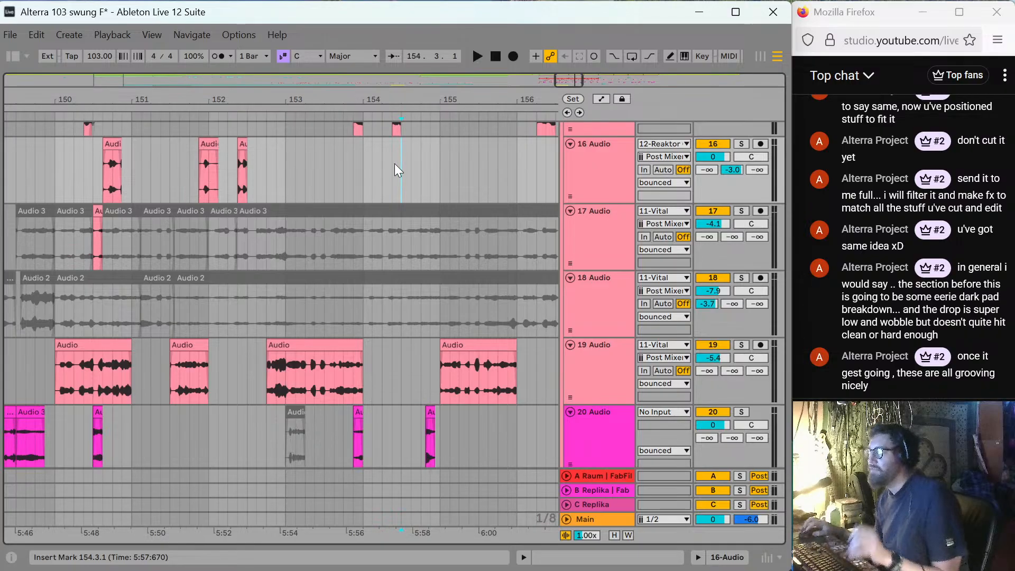
{"action": "scroll", "coordinate": [394, 163], "scroll_direction": "up", "scroll_amount": 5}
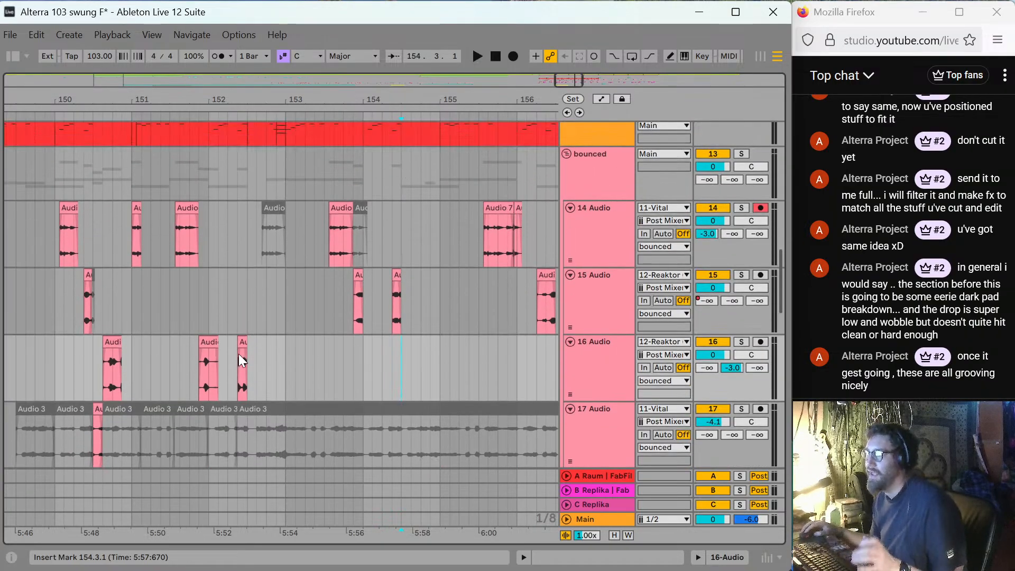
{"action": "left_click", "coordinate": [209, 351]}
{"action": "key", "text": "space"}
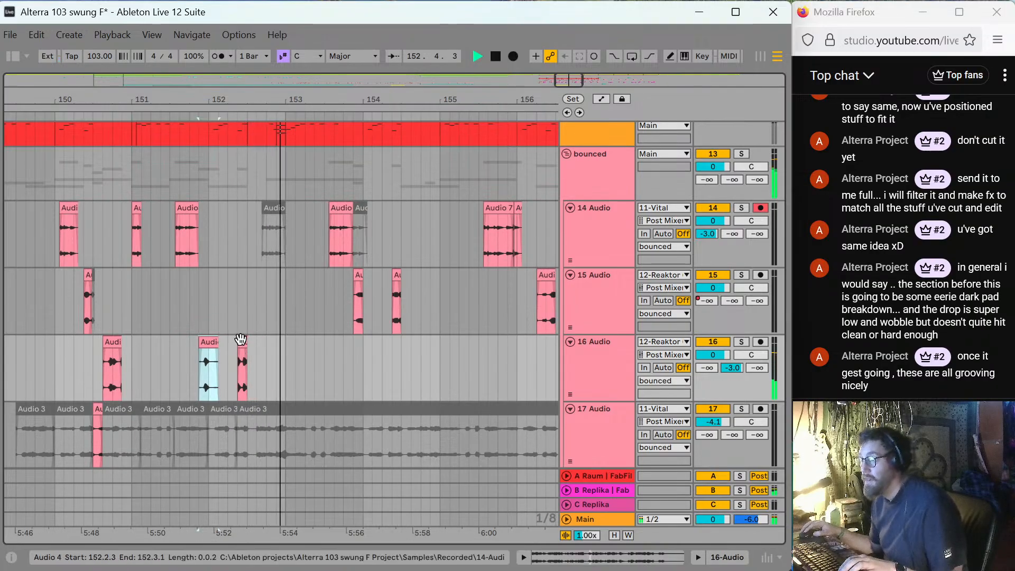
{"action": "key", "text": "space"}
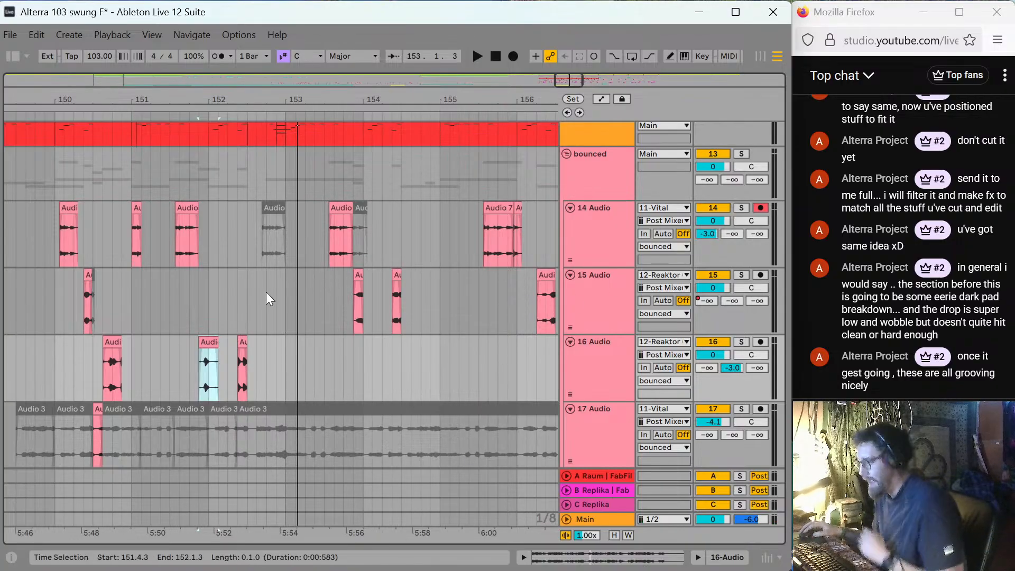
Play back the opening beats of the call-and-response from 145.1.1 and stop.
{"action": "left_click", "coordinate": [243, 288]}
{"action": "key", "text": "minus"}
{"action": "key", "text": "minus"}
{"action": "key", "text": "minus"}
{"action": "key", "text": "minus"}
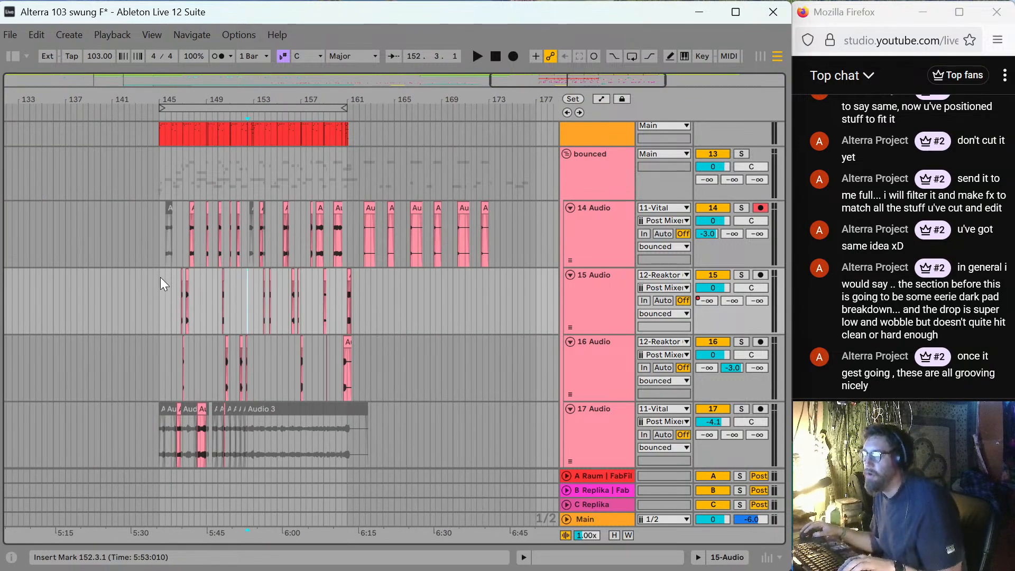
{"action": "left_click", "coordinate": [161, 277]}
{"action": "key", "text": "space"}
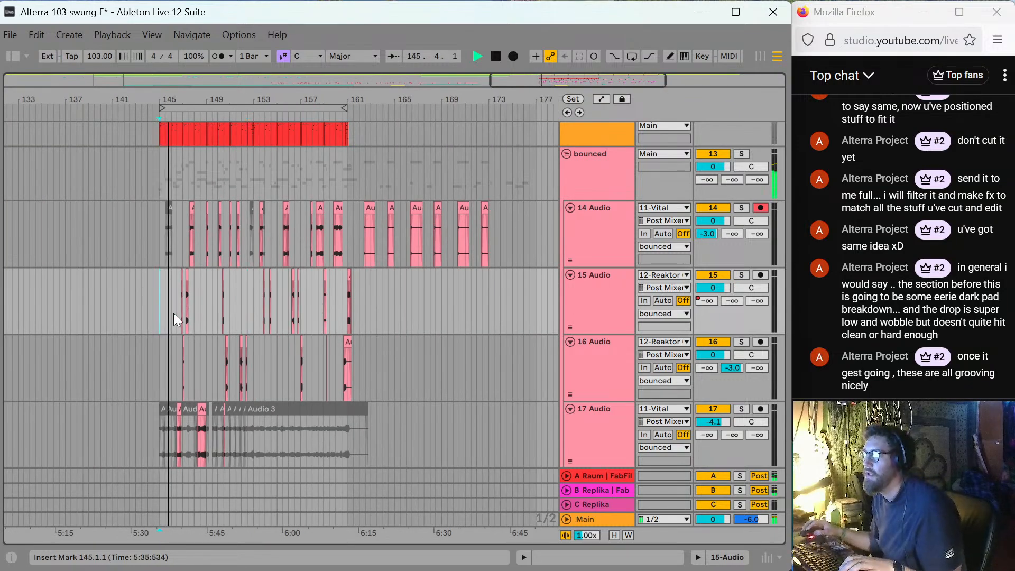
{"action": "key", "text": "space"}
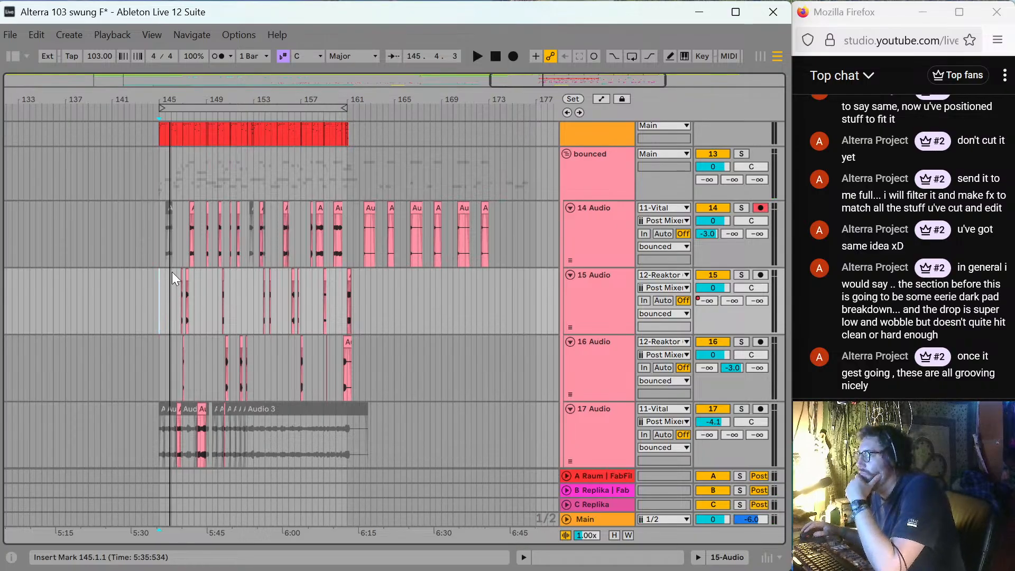
Examine the upper tracks from 1 swung 103 F through 12 Reaktor 6 around 145.1.1.
{"action": "scroll", "coordinate": [305, 301], "scroll_direction": "up", "scroll_amount": 15}
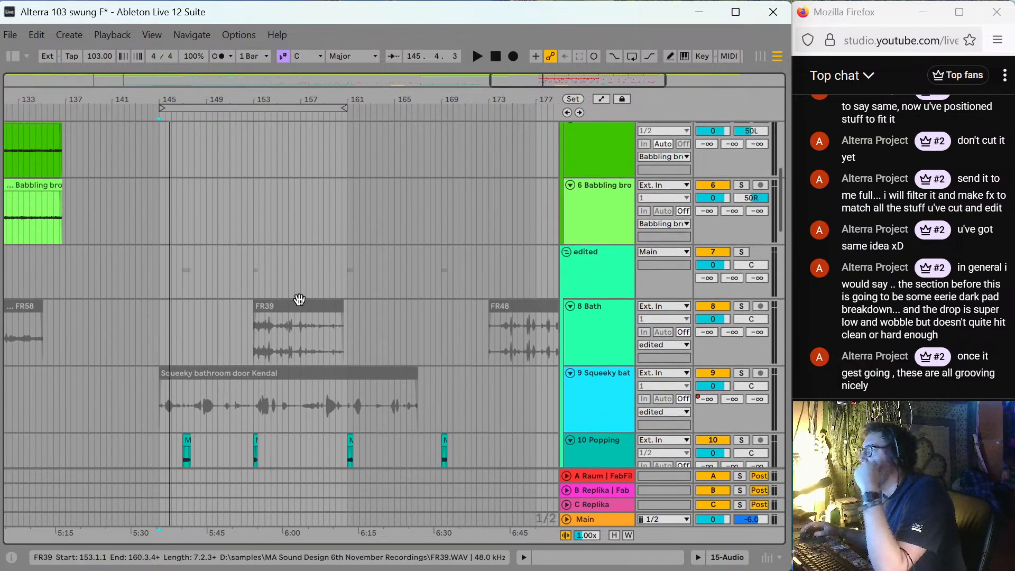
{"action": "scroll", "coordinate": [298, 289], "scroll_direction": "up", "scroll_amount": 3}
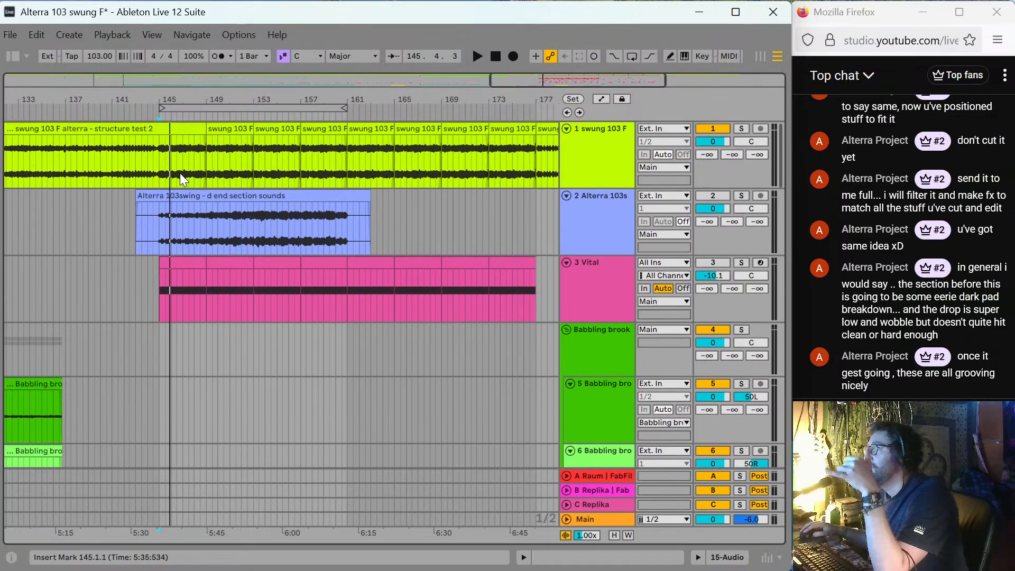
{"action": "left_click", "coordinate": [160, 160]}
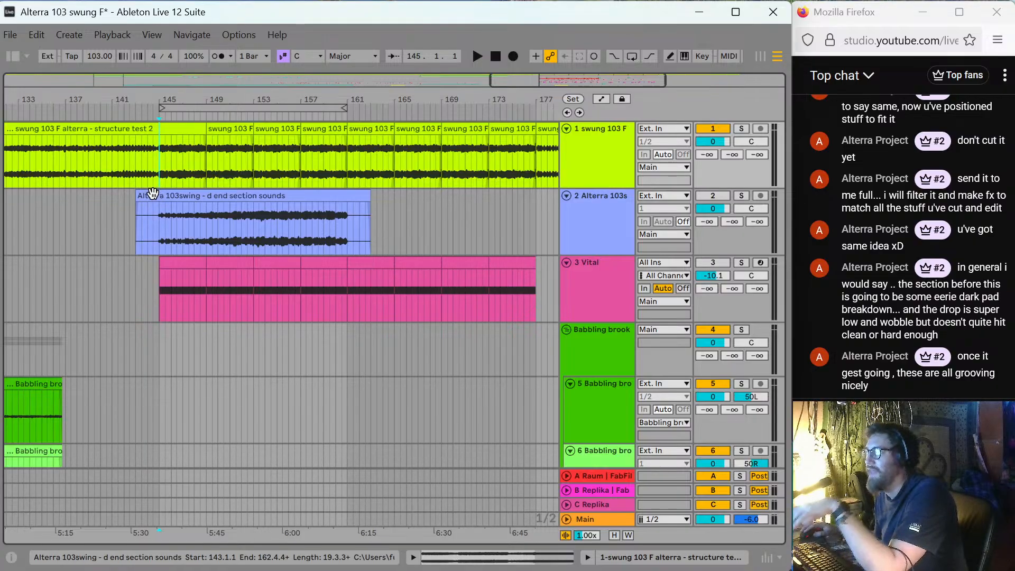
{"action": "left_click", "coordinate": [161, 150]}
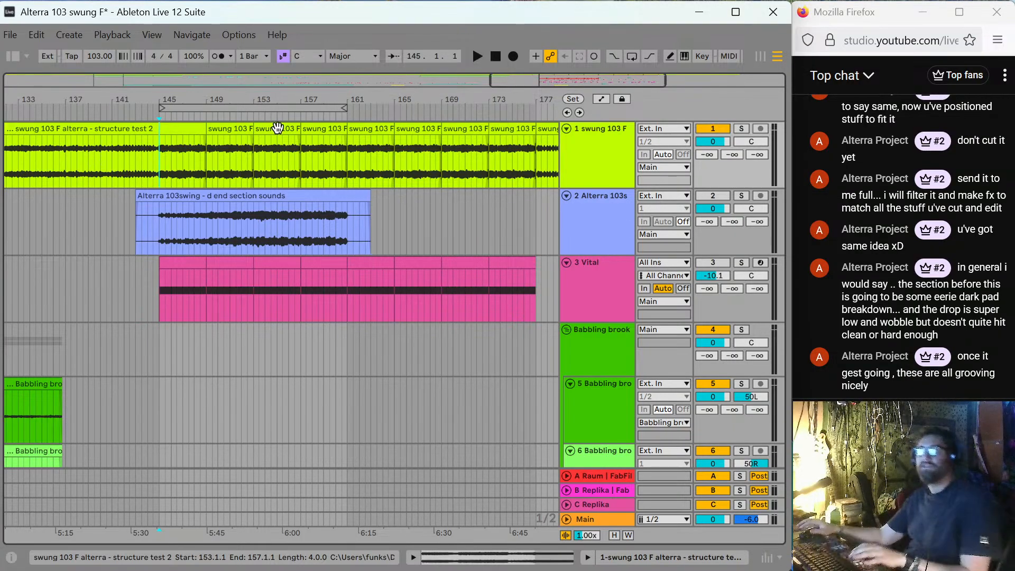
{"action": "scroll", "coordinate": [300, 196], "scroll_direction": "down", "scroll_amount": 10}
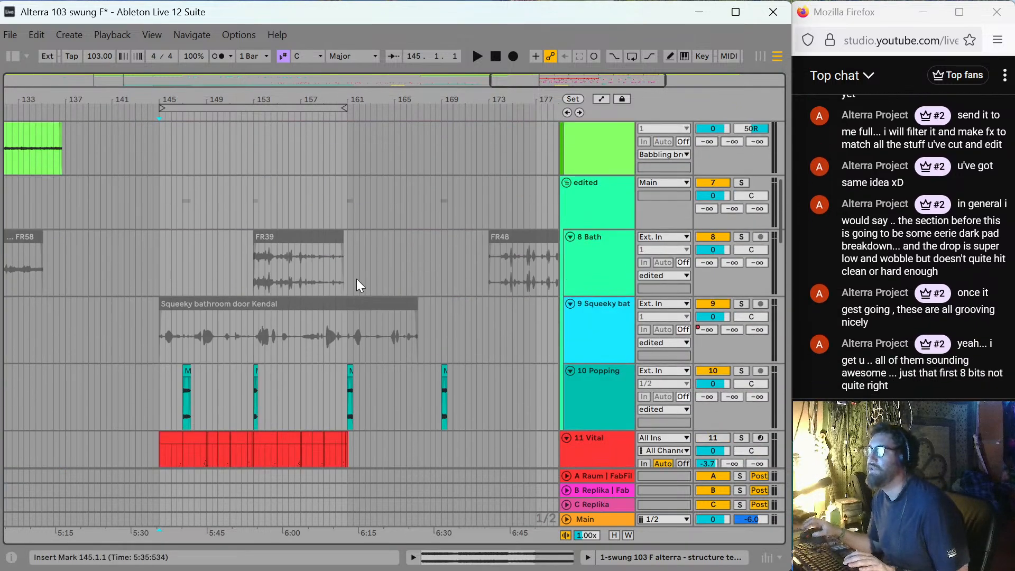
{"action": "scroll", "coordinate": [358, 280], "scroll_direction": "down", "scroll_amount": 3}
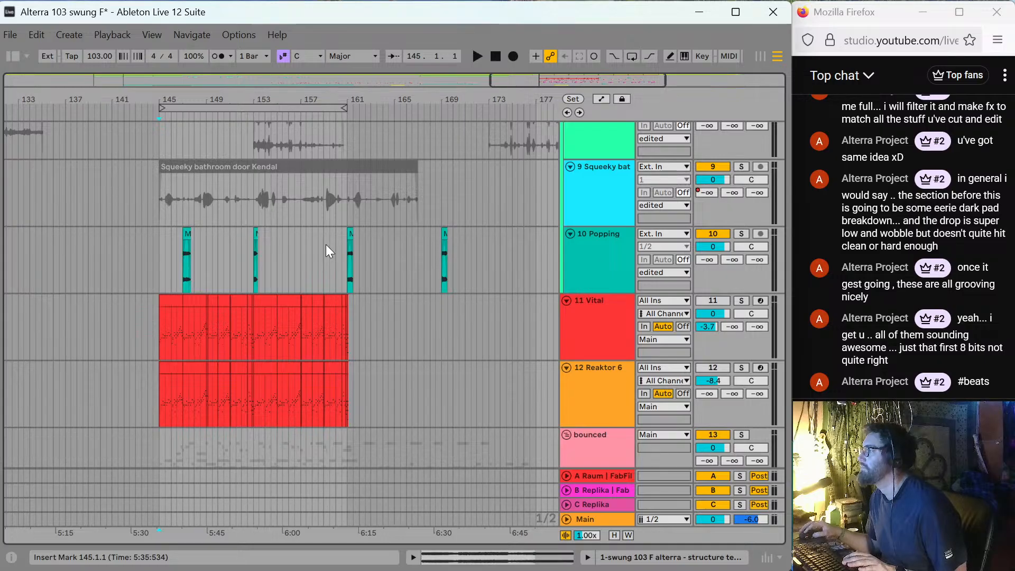
{"action": "scroll", "coordinate": [215, 242], "scroll_direction": "down", "scroll_amount": 8}
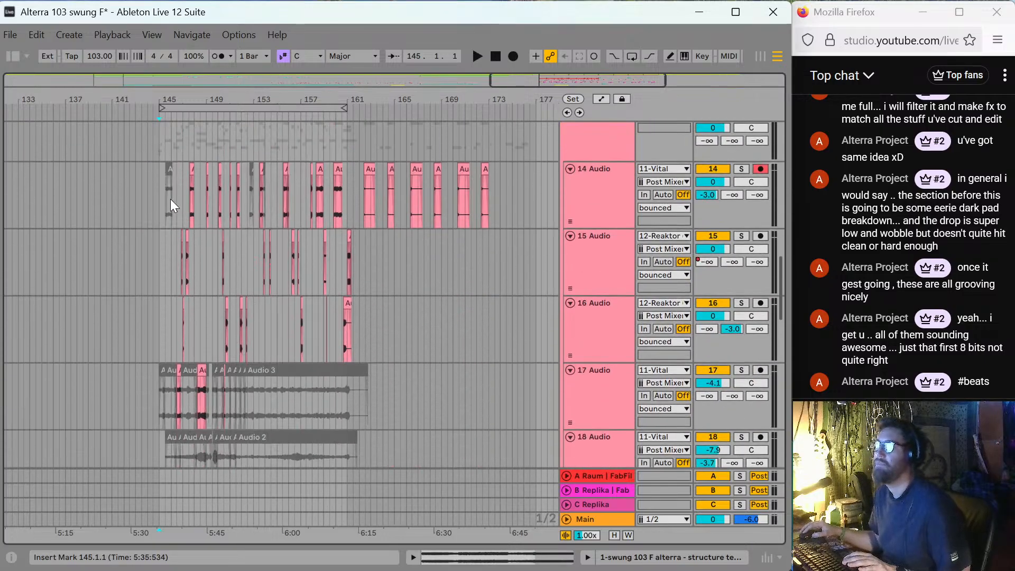
Check the bounced clips on tracks 14 to 23 and play back the section from 145.1.1.
{"action": "left_click", "coordinate": [157, 195]}
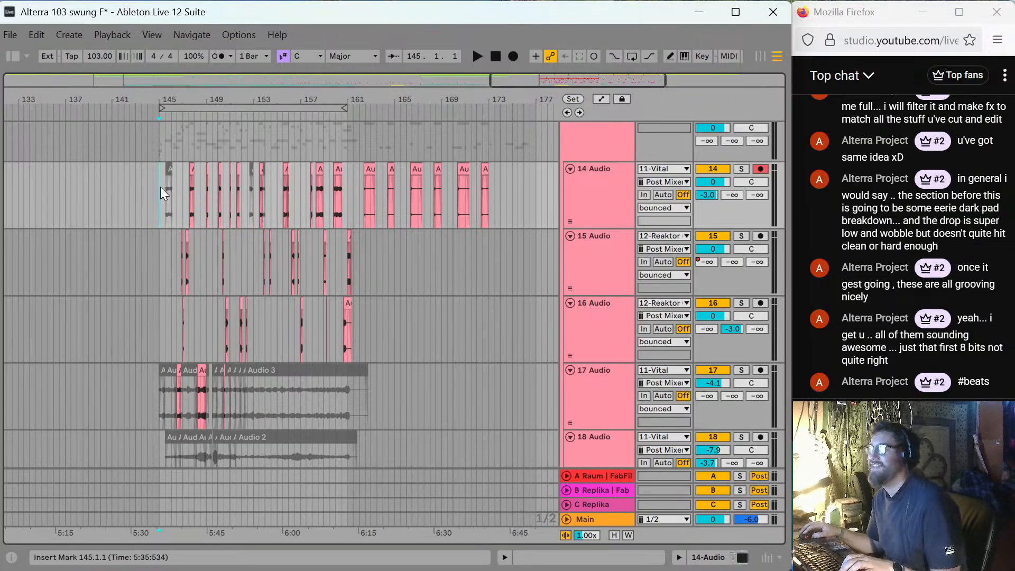
{"action": "scroll", "coordinate": [151, 213], "scroll_direction": "down", "scroll_amount": 10}
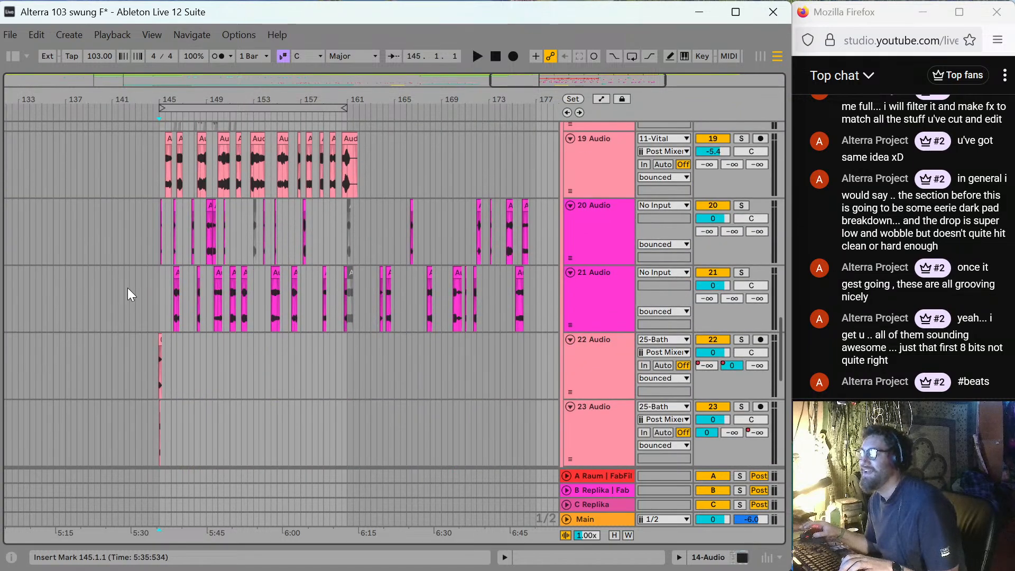
{"action": "scroll", "coordinate": [128, 288], "scroll_direction": "up", "scroll_amount": 10}
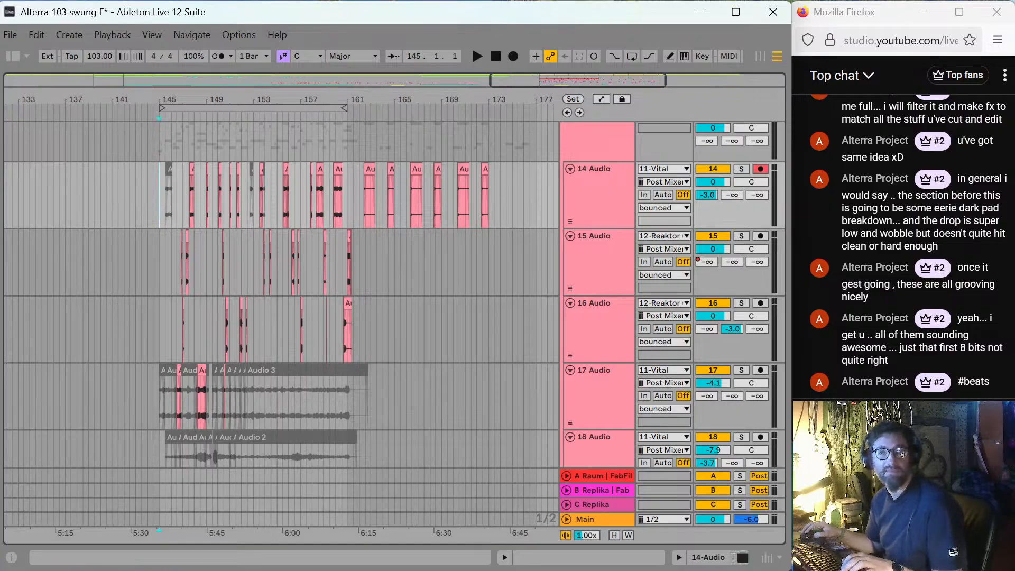
{"action": "key", "text": "space"}
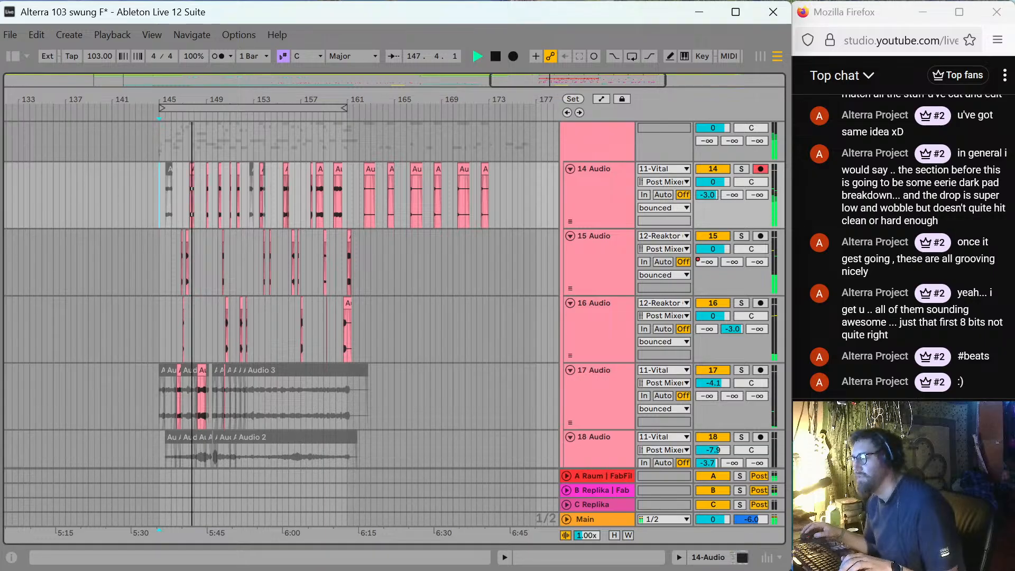
Play back the call-and-response from 145.1.1 through bar 154 and replay the passage from 153.3.1.
{"action": "key", "text": "space"}
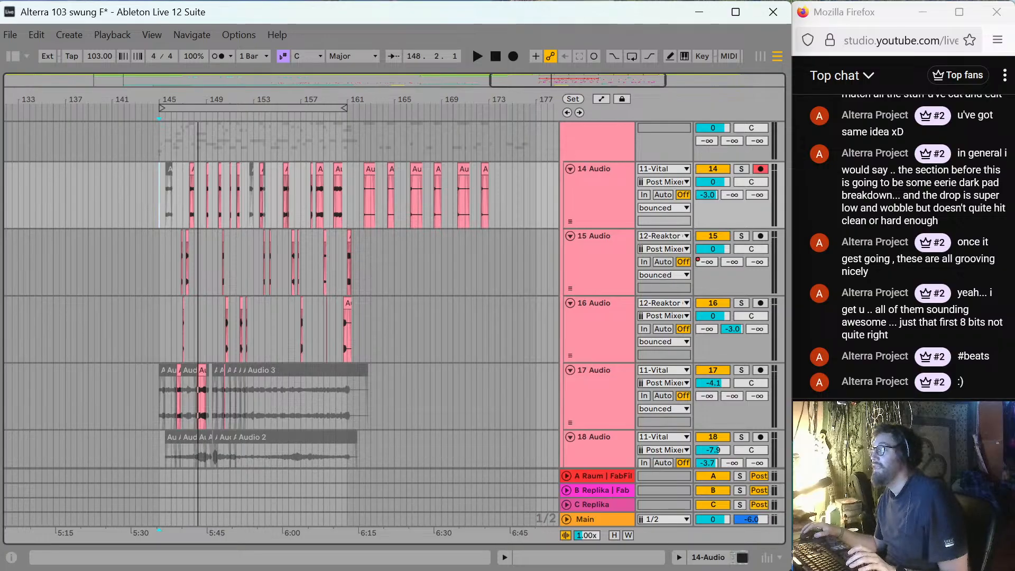
{"action": "key", "text": "space"}
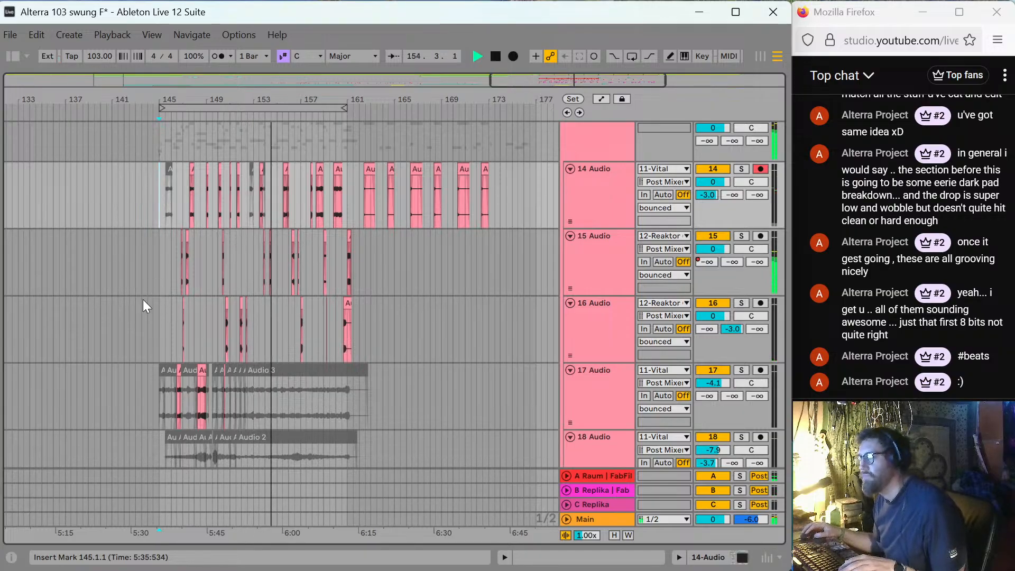
{"action": "left_click", "coordinate": [259, 197]}
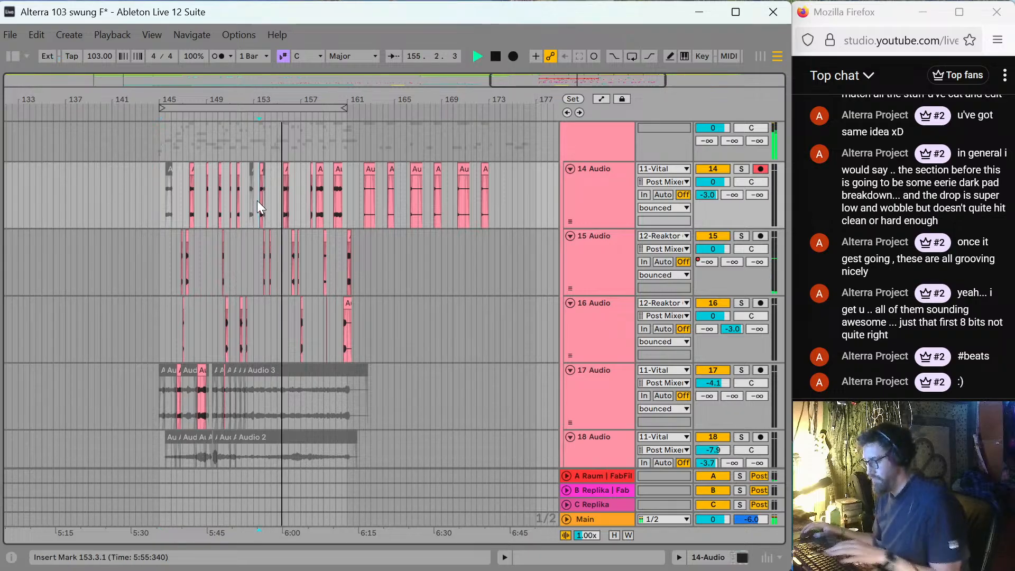
{"action": "scroll", "coordinate": [257, 201], "scroll_direction": "up", "scroll_amount": 6}
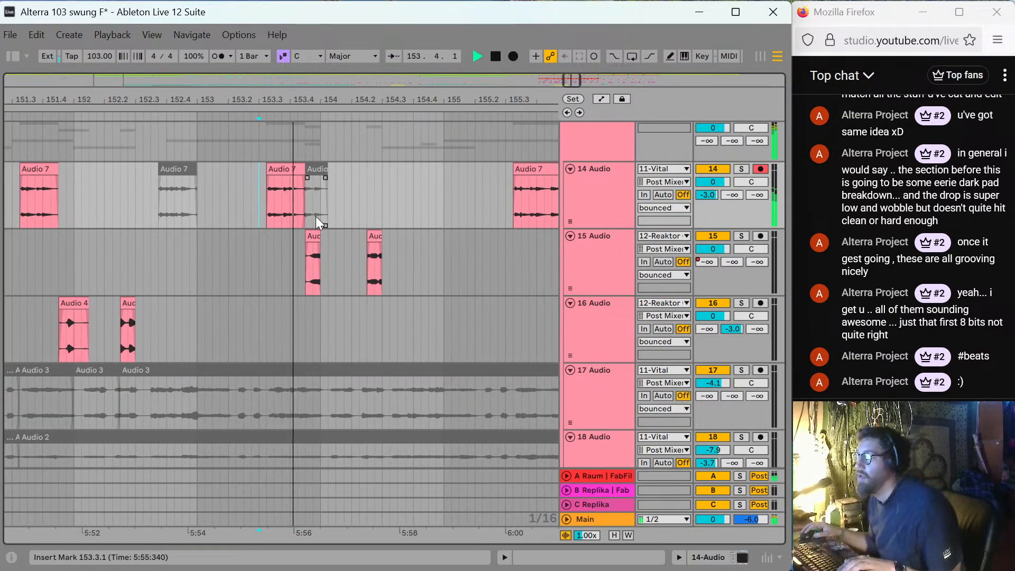
{"action": "key", "text": "space"}
Trim the end of the 19 Audio clip starting at 152.4.1 to 153.4.3, play it back, and shorten it to 153.4.2.
{"action": "scroll", "coordinate": [305, 238], "scroll_direction": "down", "scroll_amount": 6}
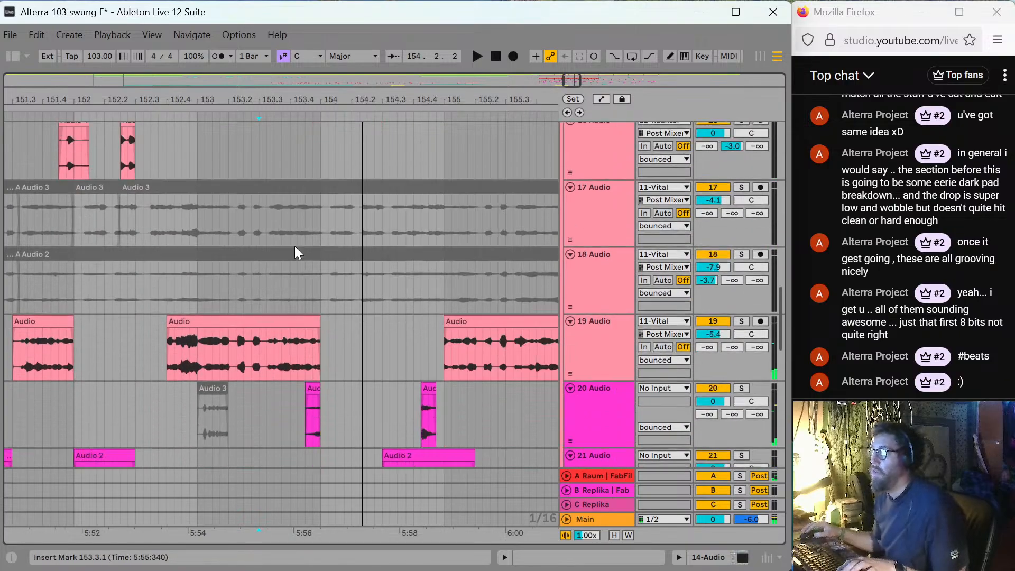
{"action": "left_click", "coordinate": [311, 274]}
{"action": "left_click_drag", "start_coordinate": [310, 275], "coordinate": [304, 274]}
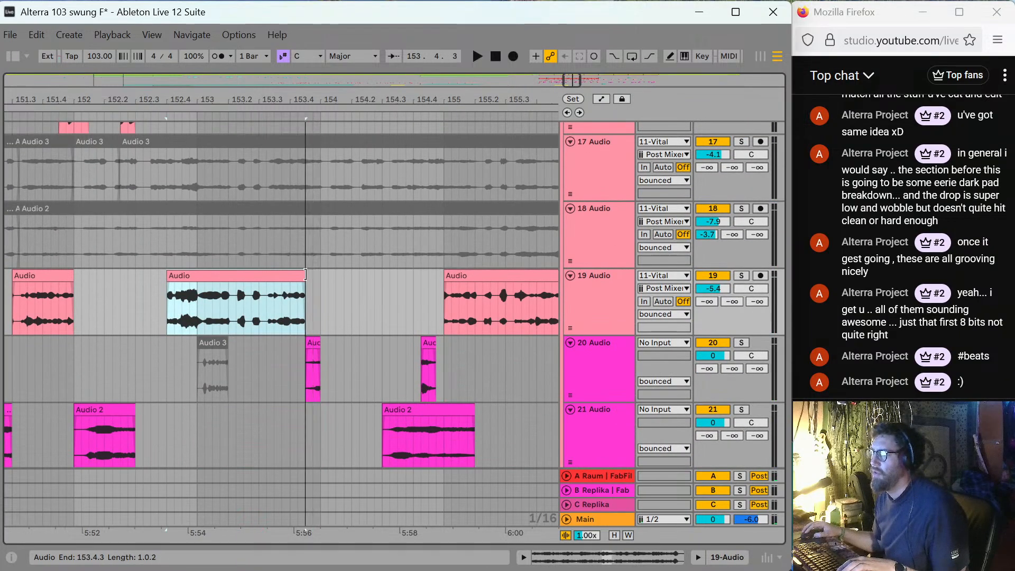
{"action": "left_click", "coordinate": [268, 309]}
{"action": "key", "text": "space"}
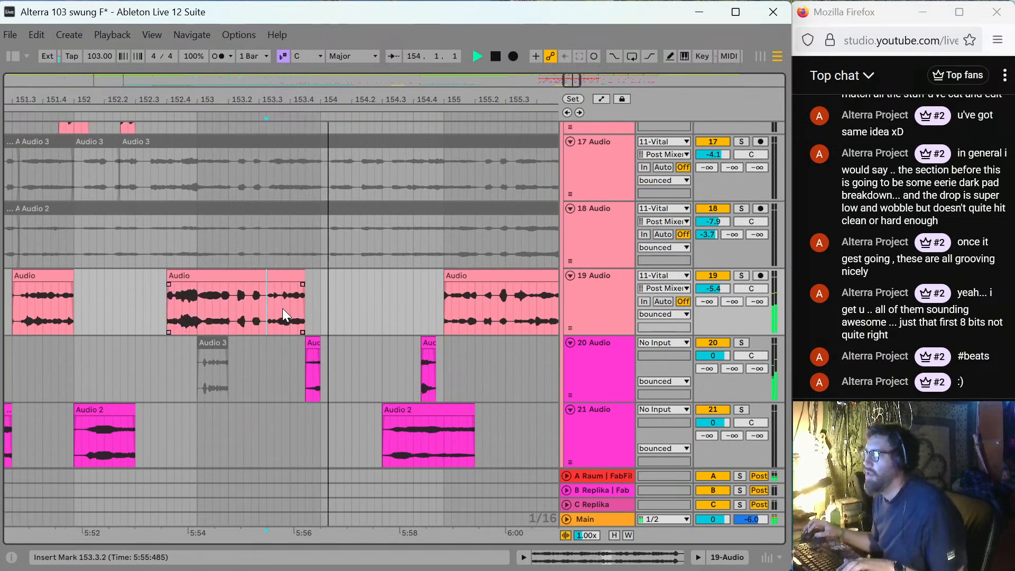
{"action": "key", "text": "space"}
{"action": "left_click_drag", "start_coordinate": [300, 273], "coordinate": [296, 274]}
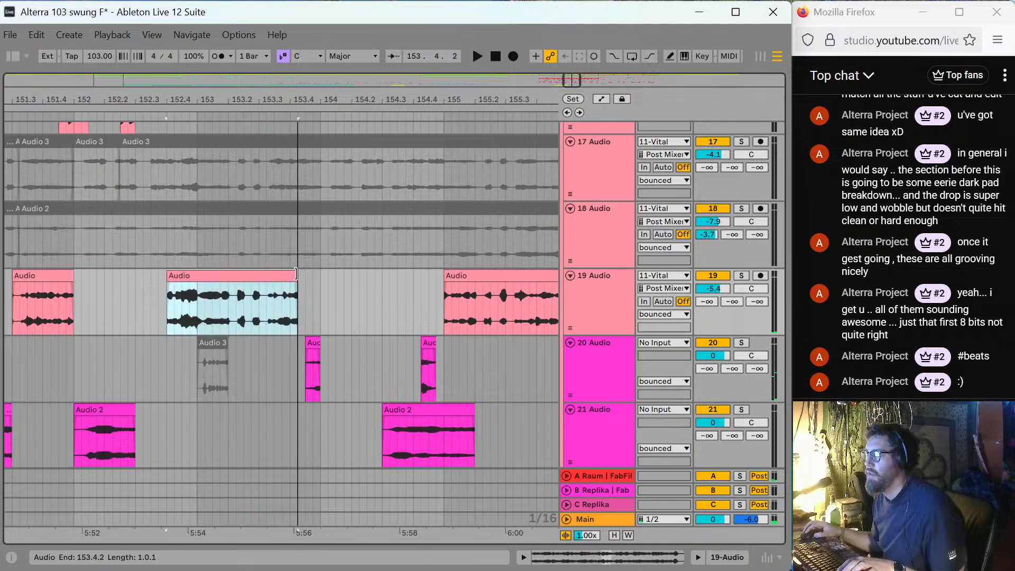
Audition the shortened 19 Audio clip, trim its end to 153.3.4, and play it back again.
{"action": "key", "text": "space"}
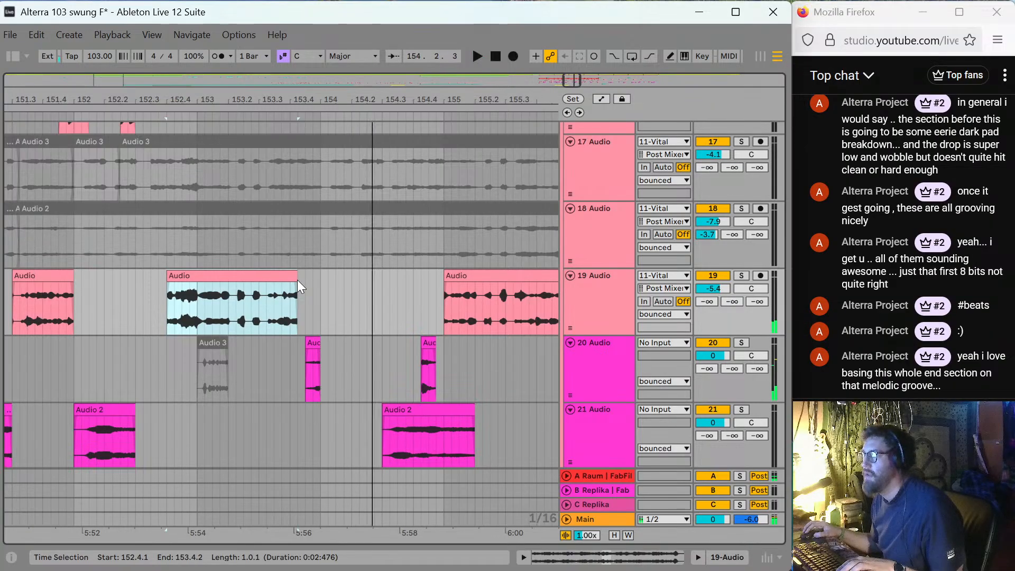
{"action": "key", "text": "space"}
{"action": "left_click_drag", "start_coordinate": [292, 275], "coordinate": [281, 276]}
{"action": "key", "text": "space"}
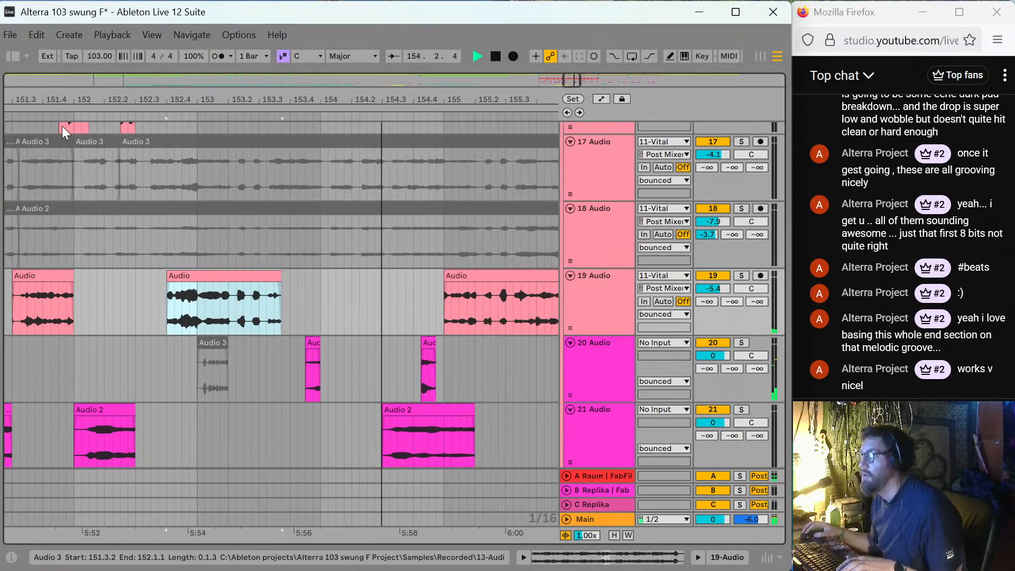
{"action": "key", "text": "space"}
Deactivate the active Audio 7 clip starting at 153.3.2 on 14 Audio and play back from 152.4.3.
{"action": "scroll", "coordinate": [231, 230], "scroll_direction": "up", "scroll_amount": 10}
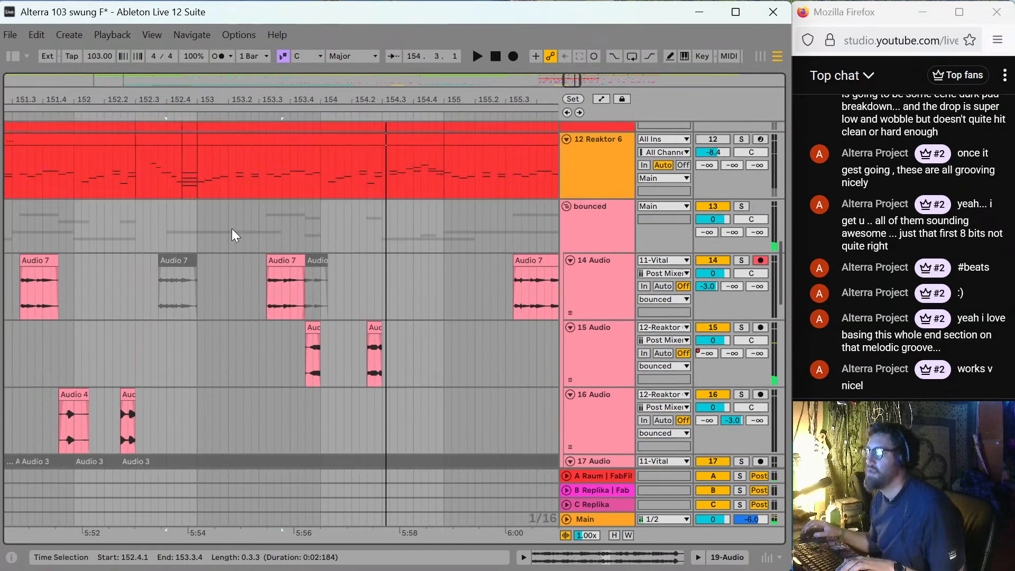
{"action": "left_click", "coordinate": [272, 261]}
{"action": "left_click", "coordinate": [187, 246]}
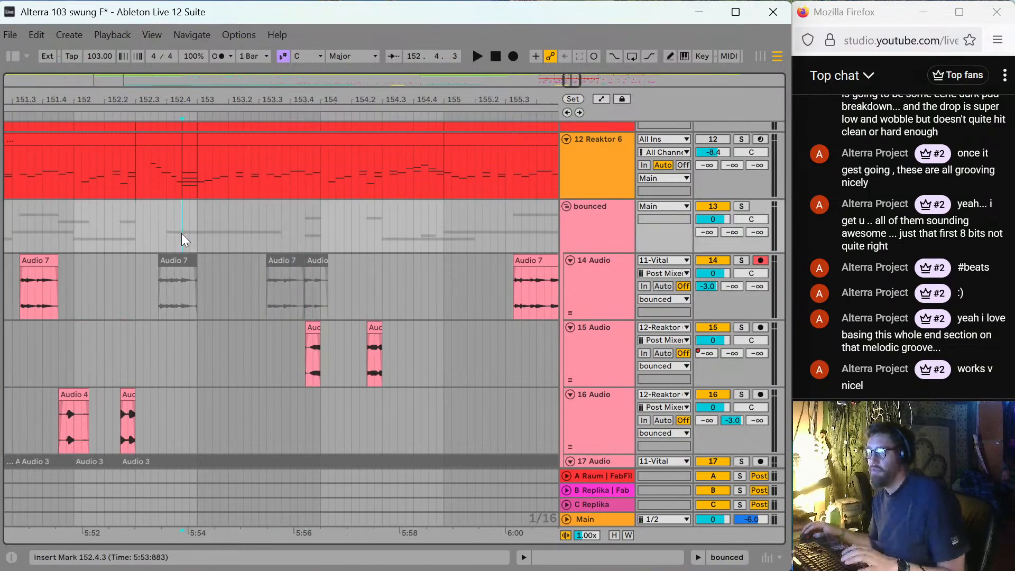
{"action": "key", "text": "space"}
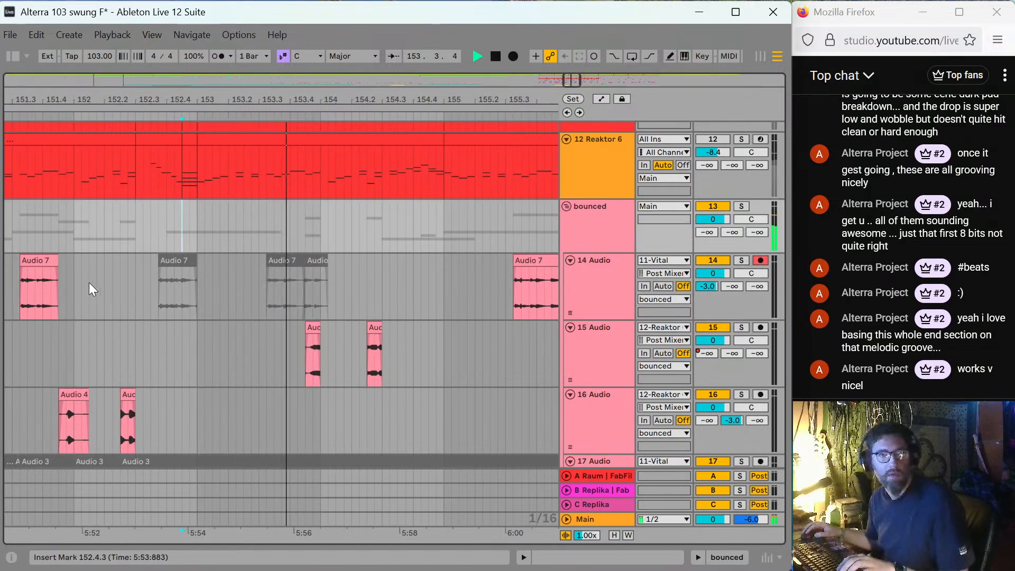
{"action": "scroll", "coordinate": [292, 303], "scroll_direction": "down", "scroll_amount": 3}
{"action": "key", "text": "space"}
Shorten the 19 Audio clip at 152.4.1 so it ends at 153.3.2, and play it back.
{"action": "scroll", "coordinate": [294, 302], "scroll_direction": "down", "scroll_amount": 3}
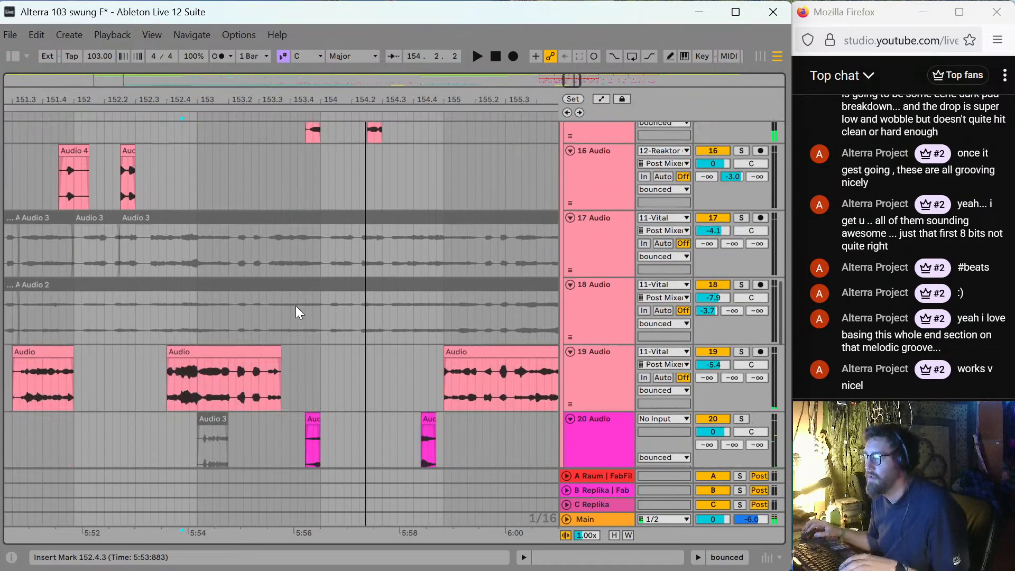
{"action": "left_click_drag", "start_coordinate": [278, 351], "coordinate": [266, 352]}
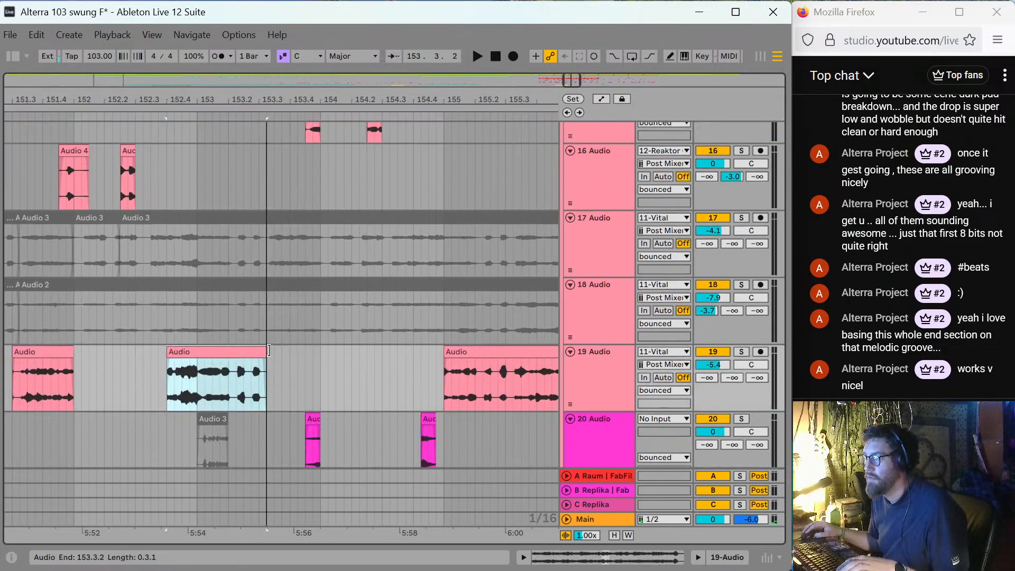
{"action": "key", "text": "space"}
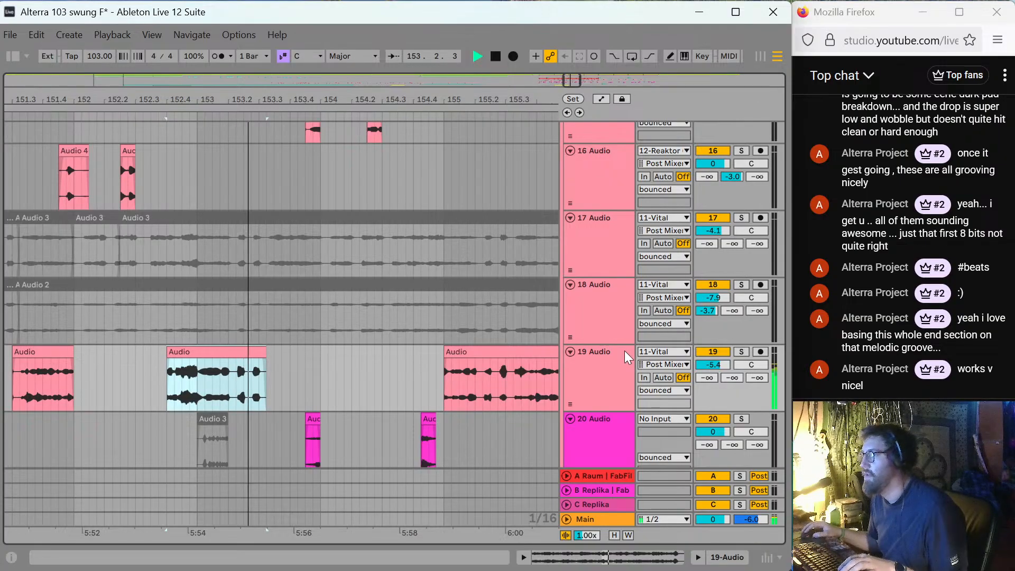
{"action": "key", "text": "space"}
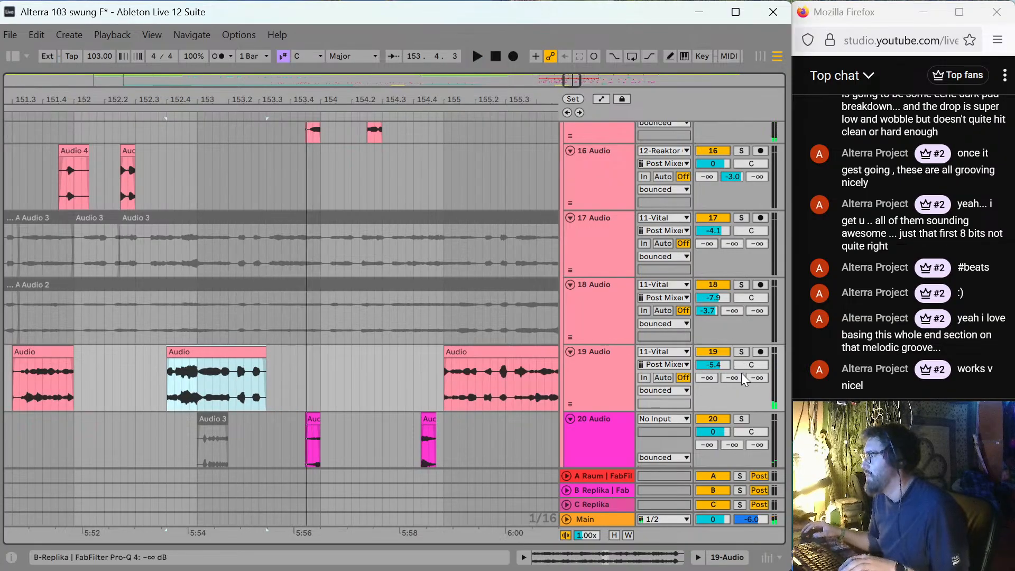
Automate the B-Replika send on 19 Audio up to 0 dB from 153.2.4 to 153.3.2 and play back from 152.4.1.
{"action": "left_click", "coordinate": [741, 378]}
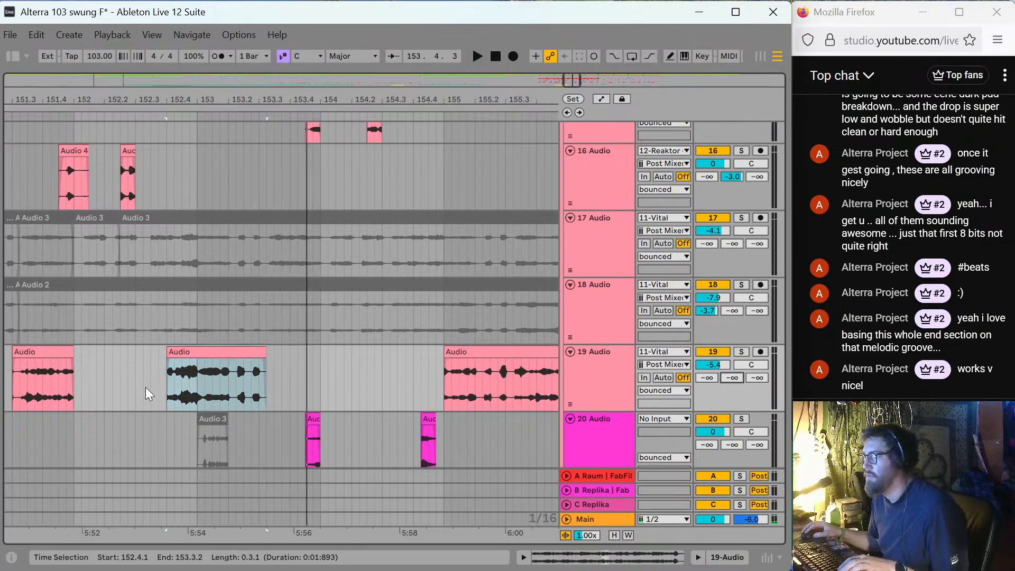
{"action": "key", "text": "a"}
{"action": "left_click_drag", "start_coordinate": [249, 383], "coordinate": [258, 359]}
{"action": "left_click", "coordinate": [168, 388]}
{"action": "key", "text": "space"}
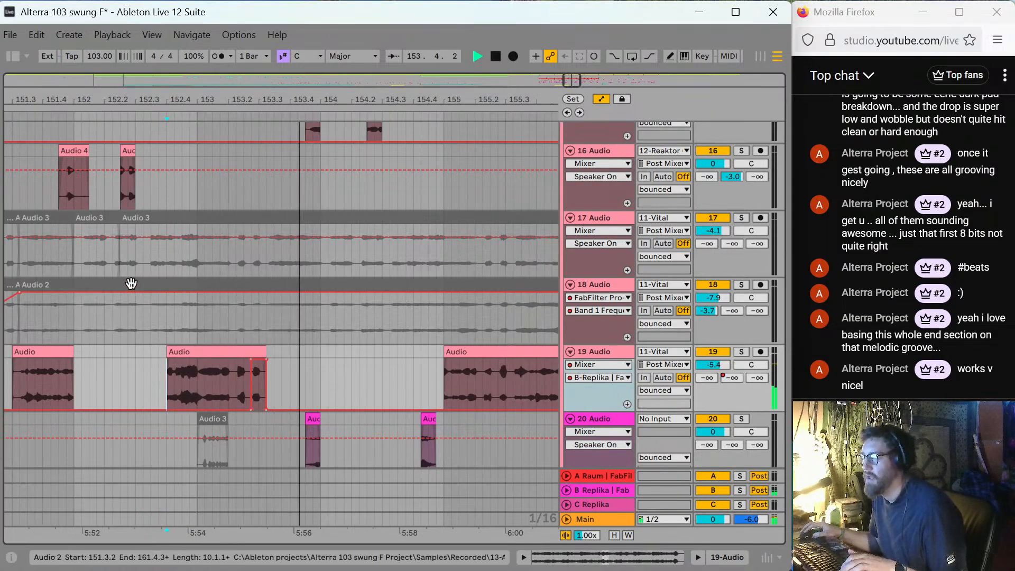
Automate the C-Replika send on 19 Audio up to 0 dB only from 153.2.4 to 153.3.2 and play back from 152.4.1.
{"action": "left_click", "coordinate": [757, 378]}
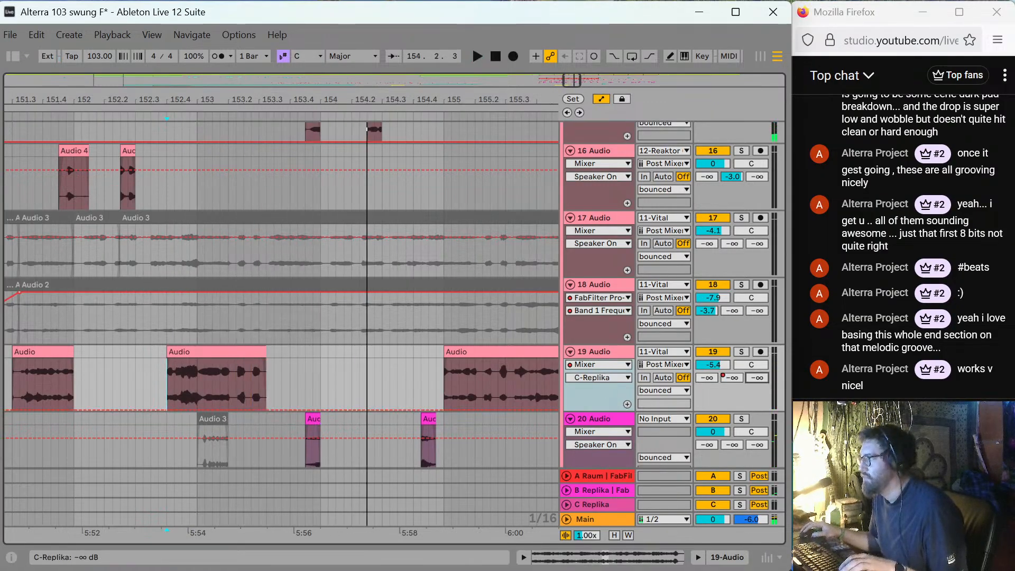
{"action": "key", "text": "space"}
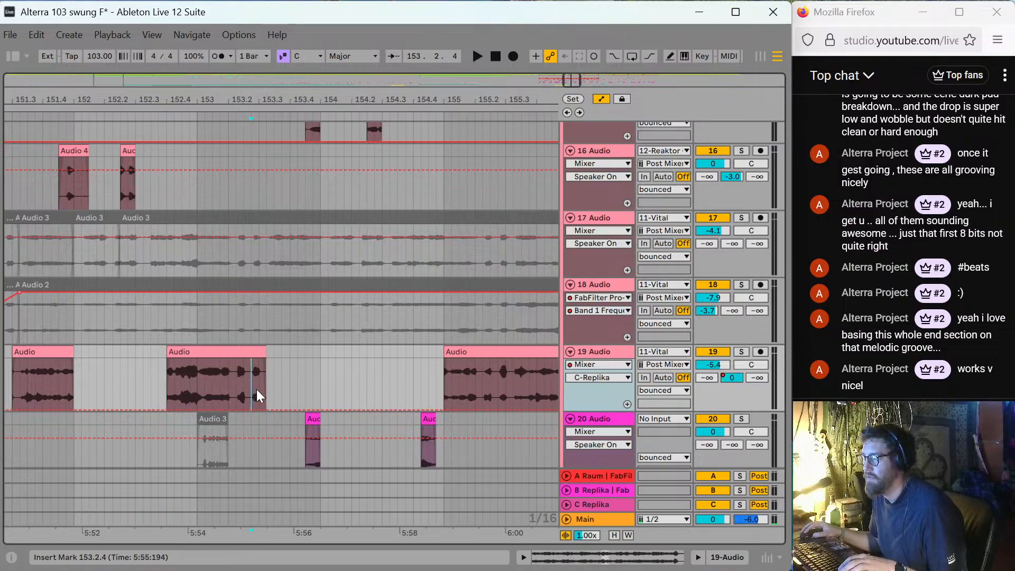
{"action": "left_click_drag", "start_coordinate": [256, 390], "coordinate": [265, 361]}
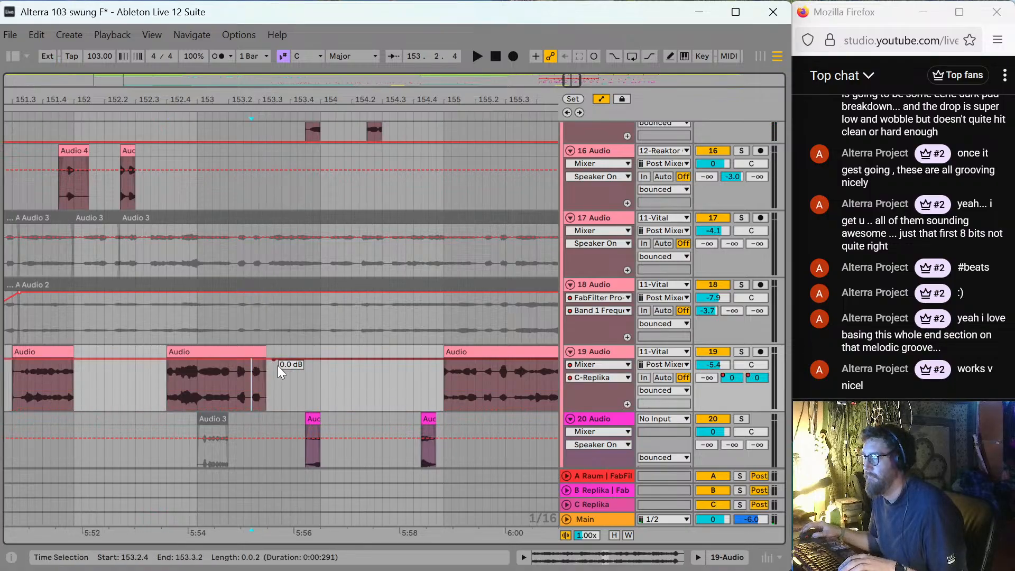
{"action": "key", "text": "ctrl+z"}
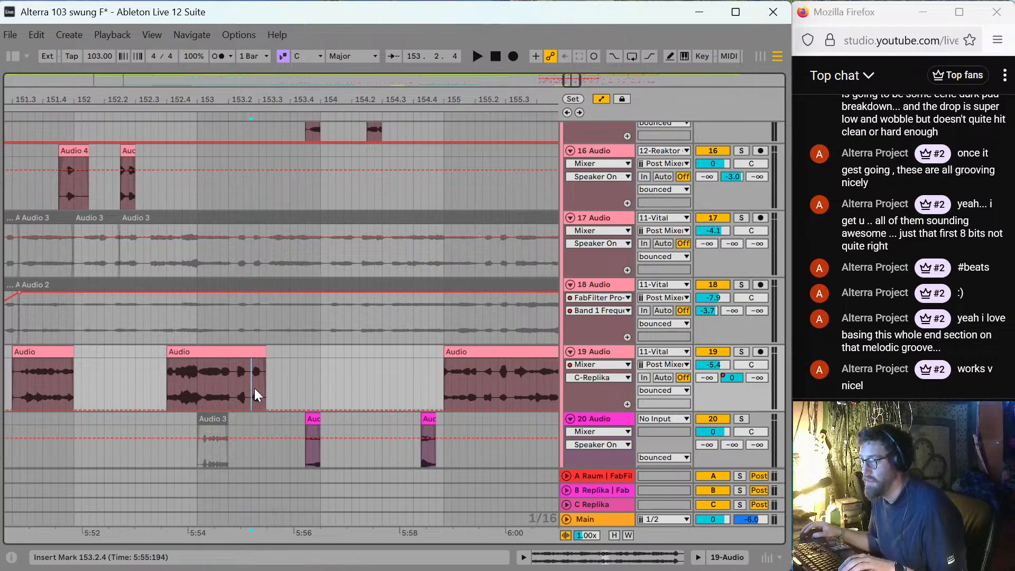
{"action": "left_click_drag", "start_coordinate": [255, 388], "coordinate": [263, 389]}
{"action": "key", "text": "space"}
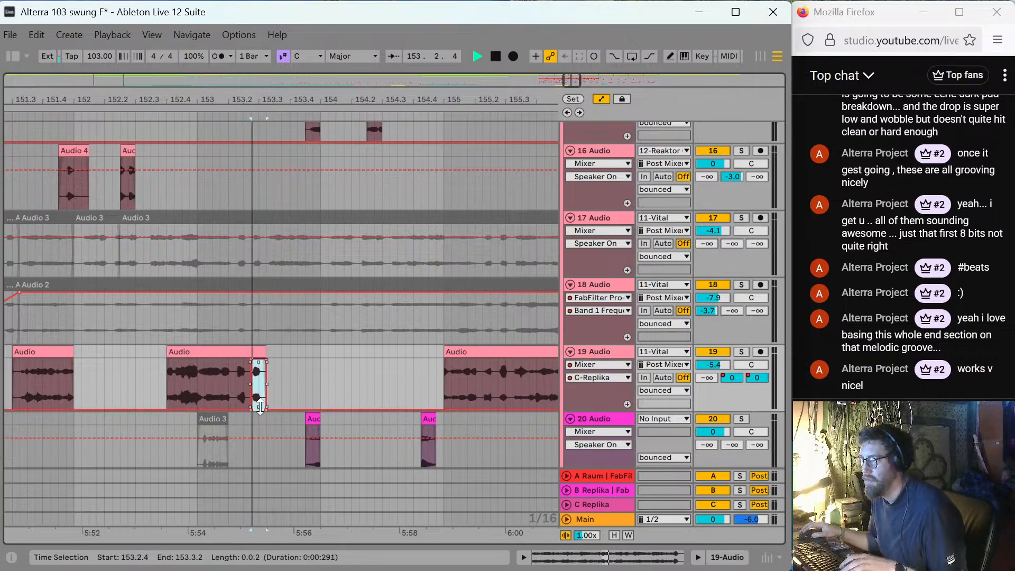
{"action": "left_click", "coordinate": [164, 386]}
Solo 15 Audio, audition its clip at 153.4.3 moved earlier to 153.4.2, and return it to 153.4.3.
{"action": "scroll", "coordinate": [212, 265], "scroll_direction": "up", "scroll_amount": 3}
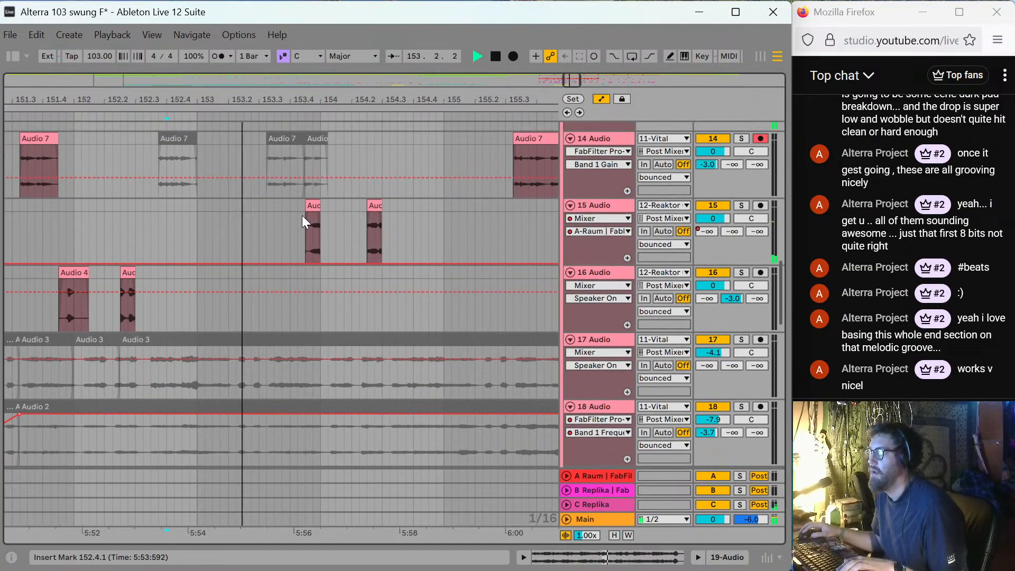
{"action": "left_click", "coordinate": [313, 208]}
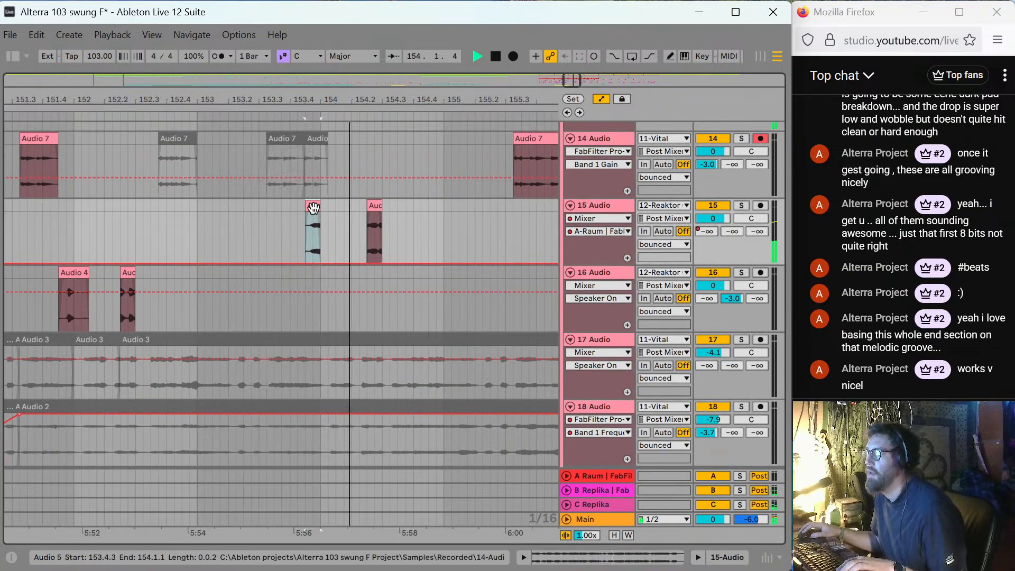
{"action": "key", "text": "space"}
{"action": "left_click_drag", "start_coordinate": [314, 208], "coordinate": [303, 207]}
{"action": "key", "text": "space"}
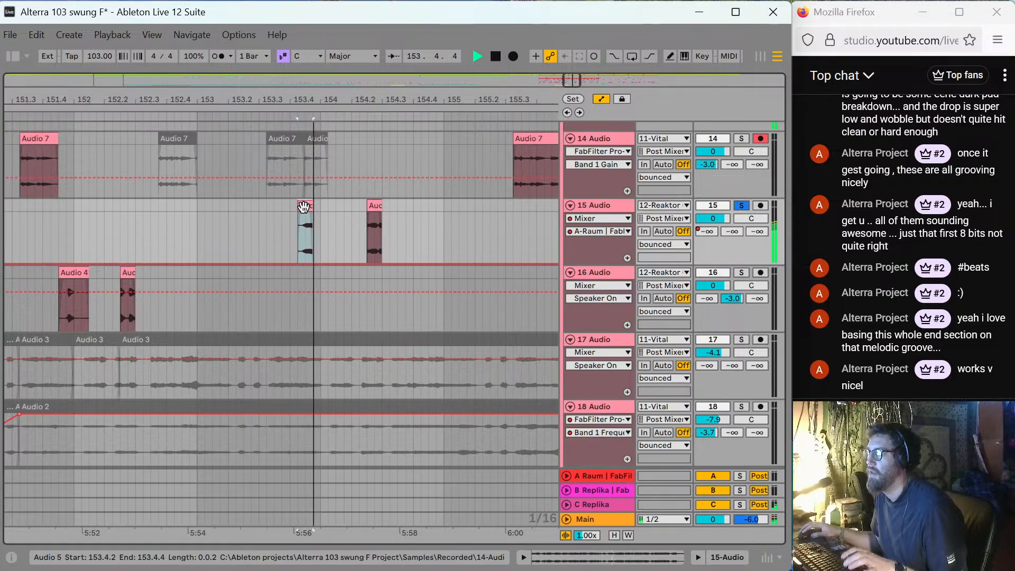
{"action": "key", "text": "Right"}
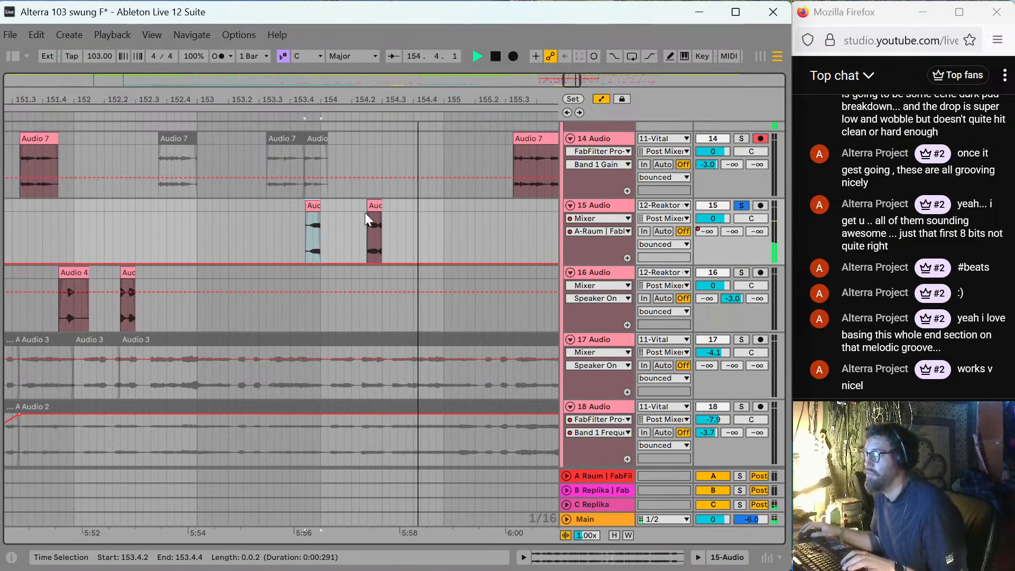
{"action": "key", "text": "space"}
Try raising the C-Replika send automation over the 15 Audio clip from 153.4.3 to 154.1.1 and audition it.
{"action": "left_click", "coordinate": [756, 231]}
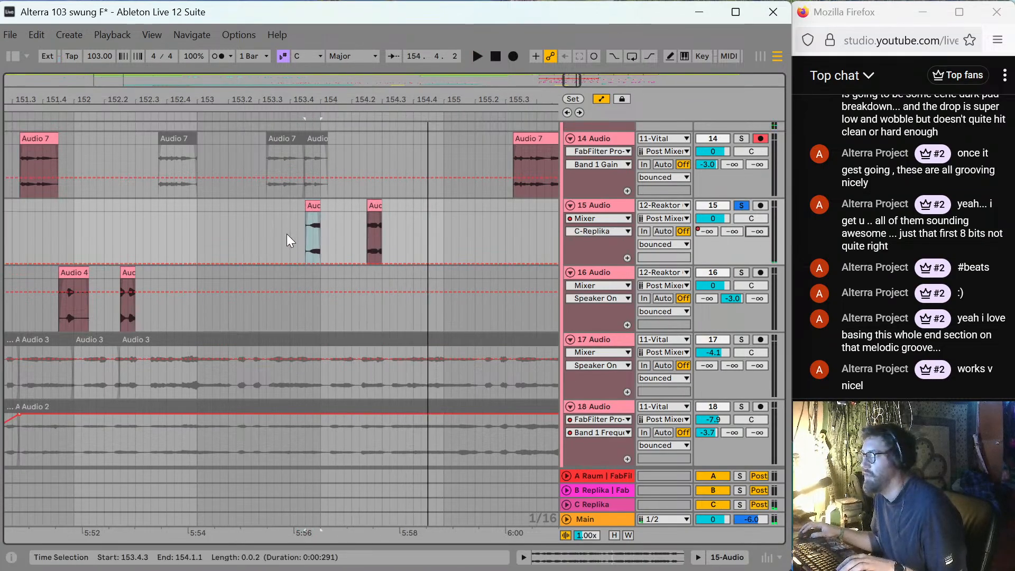
{"action": "left_click_drag", "start_coordinate": [314, 263], "coordinate": [314, 224]}
{"action": "key", "text": "space"}
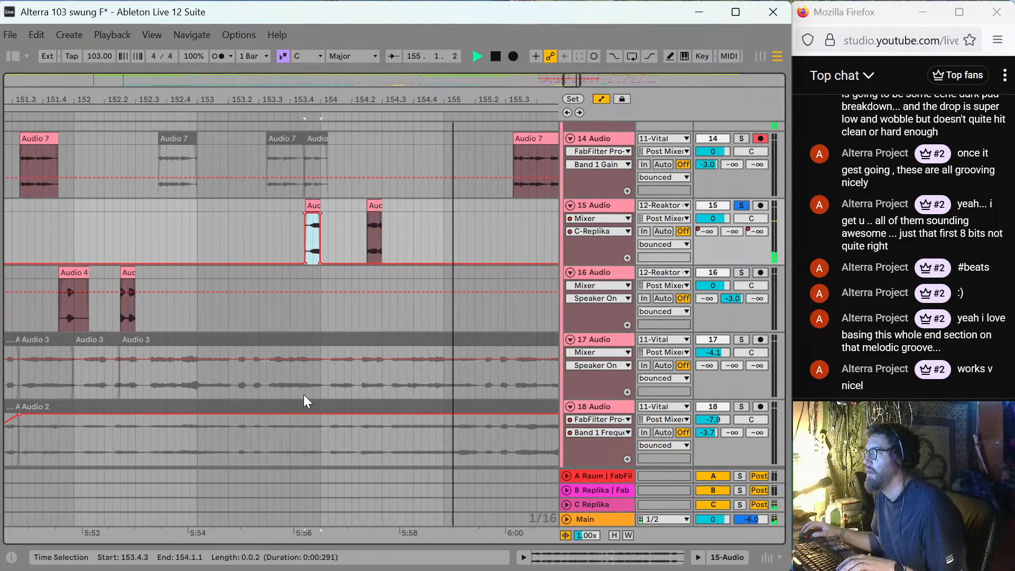
{"action": "key", "text": "space"}
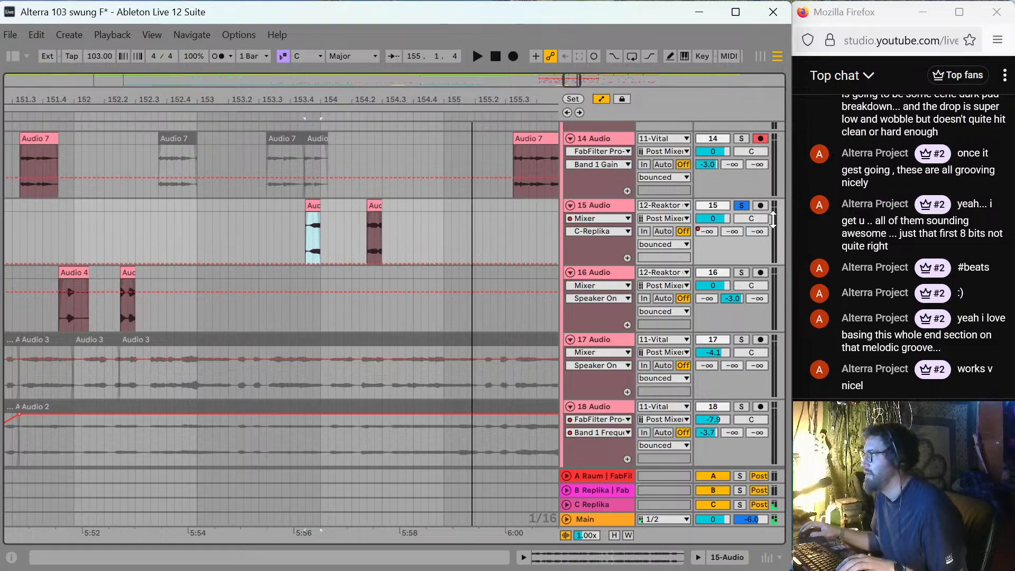
Try raising the B-Replika send automation over the 15 Audio clip from 153.4.3 to 154.1.1 and audition it.
{"action": "left_click", "coordinate": [732, 232]}
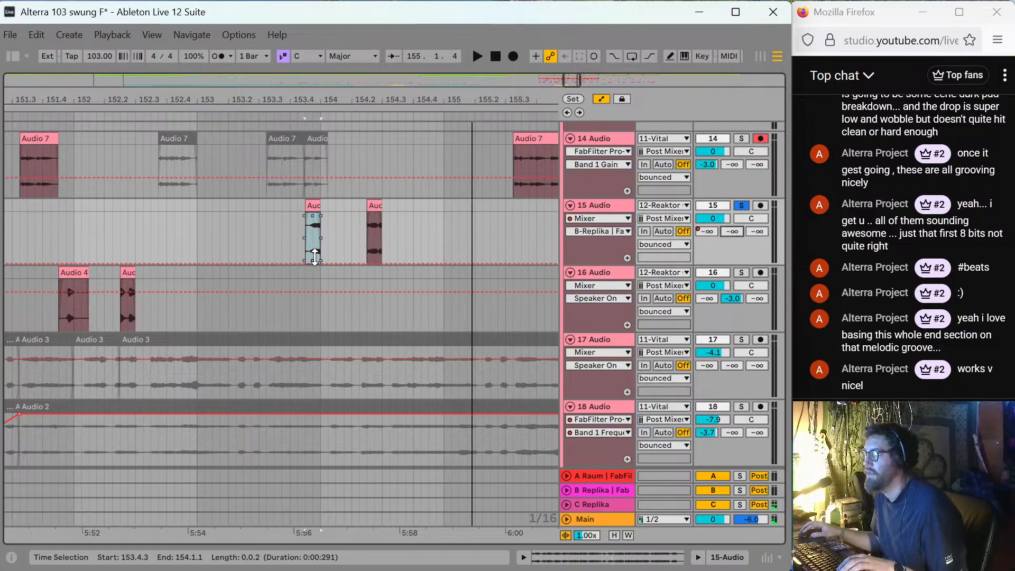
{"action": "left_click_drag", "start_coordinate": [313, 262], "coordinate": [313, 211]}
{"action": "key", "text": "space"}
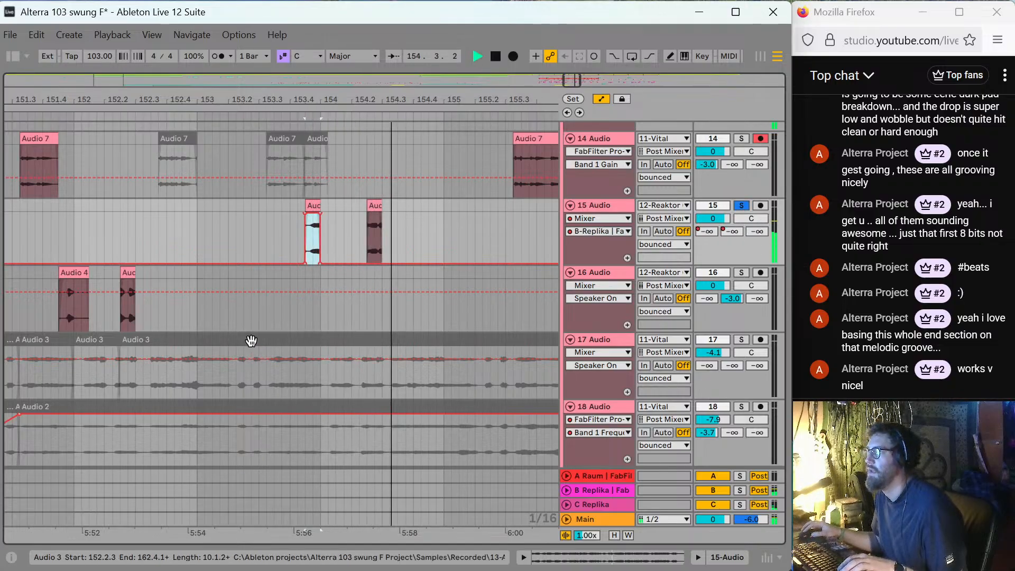
{"action": "key", "text": "space"}
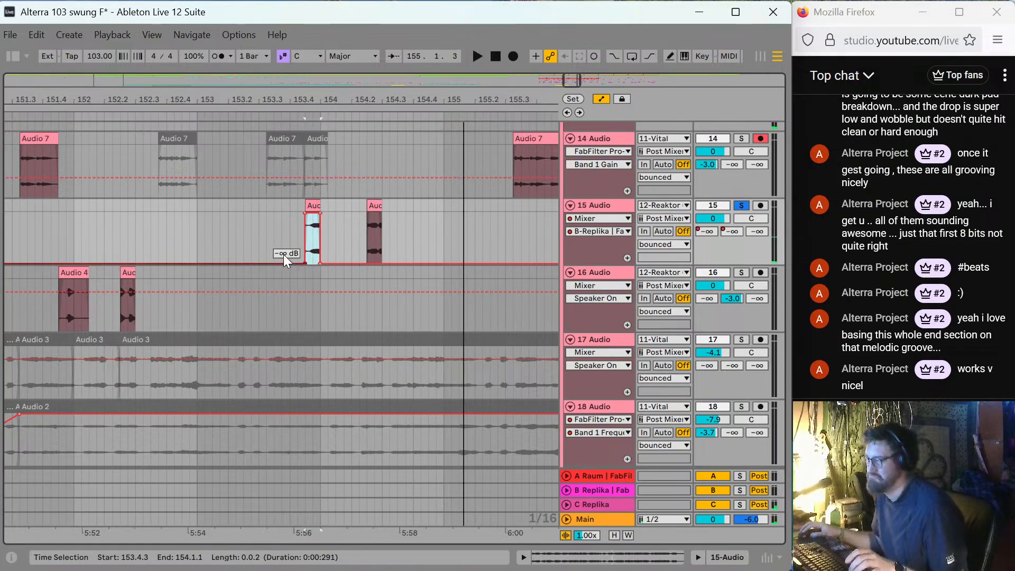
{"action": "key", "text": "a"}
{"action": "left_click", "coordinate": [311, 219]}
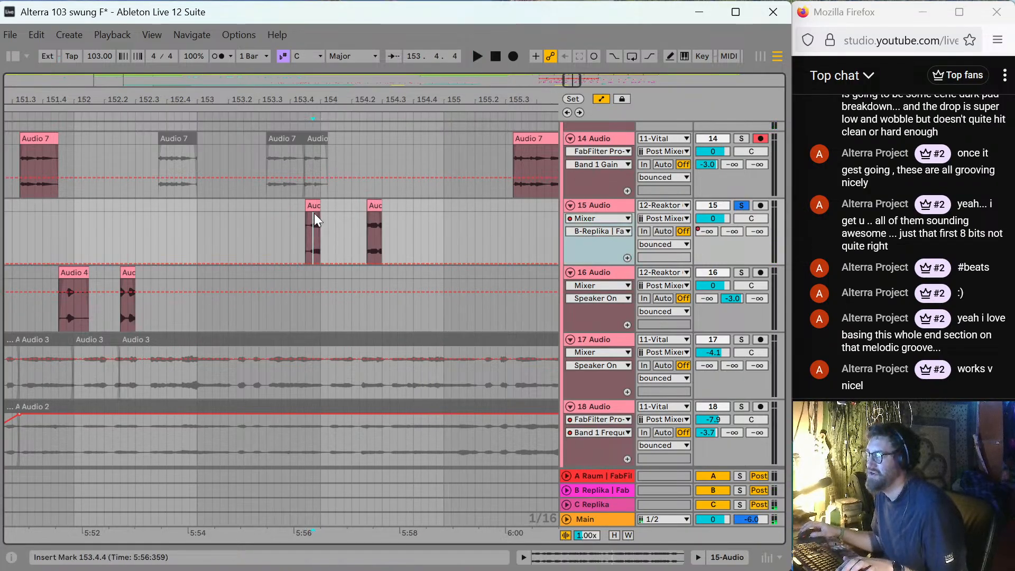
Split the 15 Audio clip at 153.4.4, transpose its second half by -12 semitones and audition it from 153.3.3.
{"action": "double_click", "coordinate": [316, 207]}
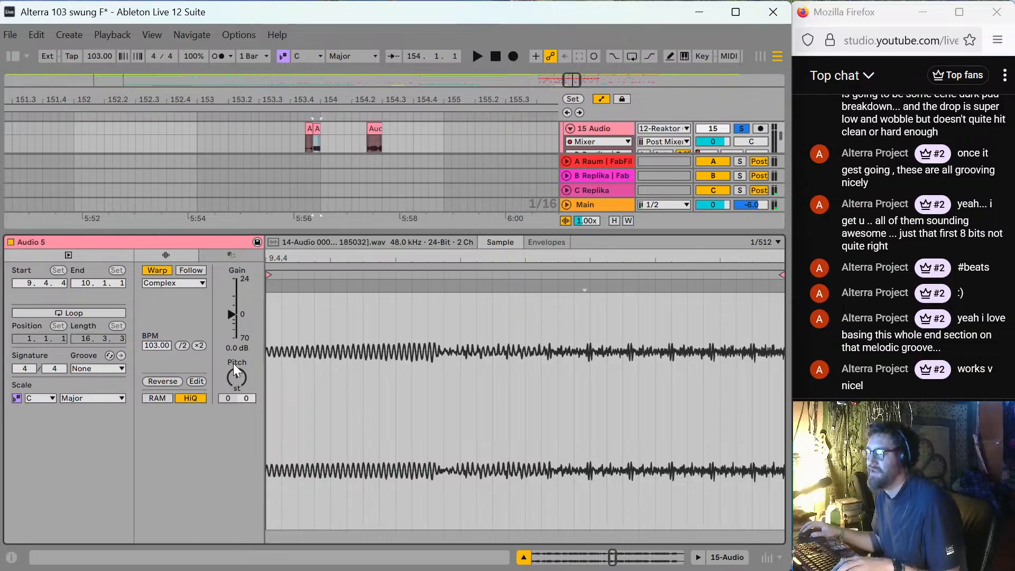
{"action": "key", "text": "space"}
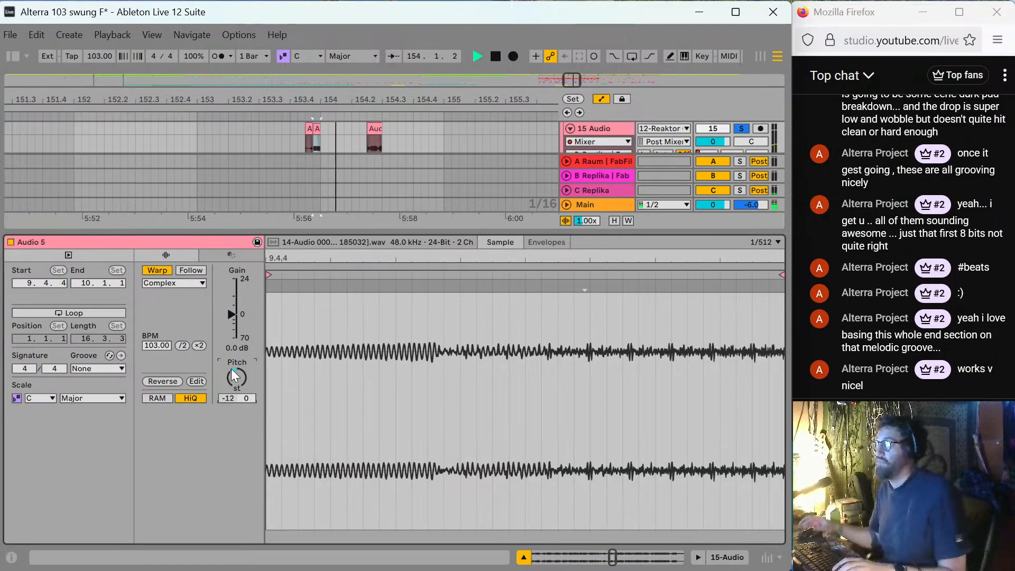
{"action": "double_click", "coordinate": [450, 230]}
{"action": "left_click", "coordinate": [274, 148]}
{"action": "key", "text": "space"}
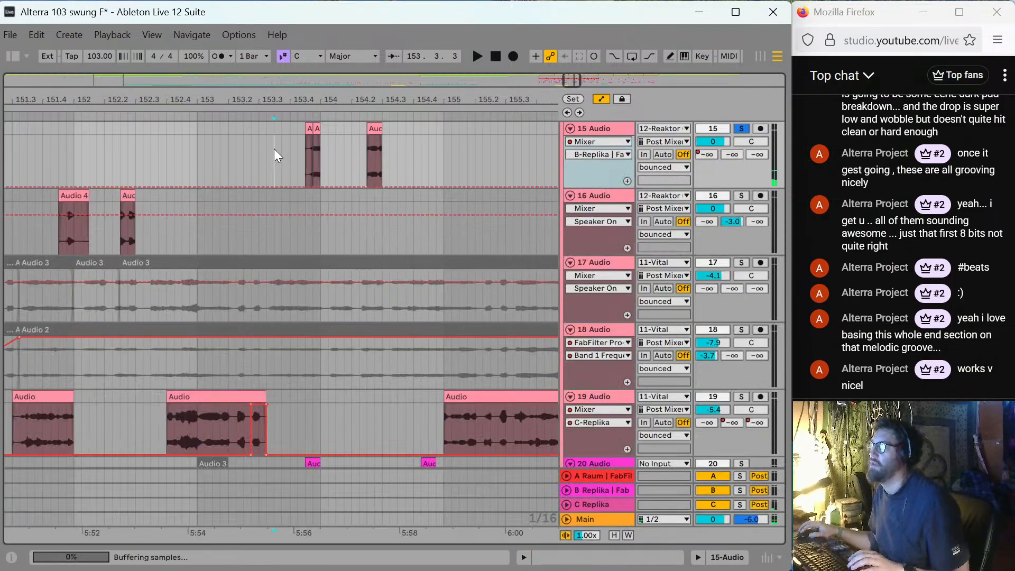
{"action": "key", "text": "space"}
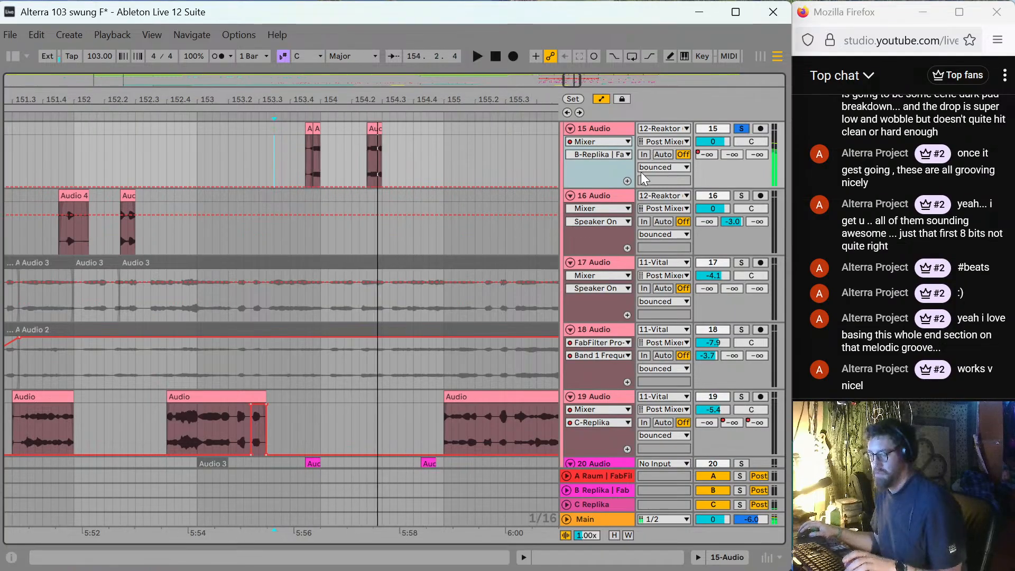
Unsolo 15 Audio and play back the bass section with all tracks from 152.4.4.
{"action": "key", "text": "s"}
{"action": "key", "text": "space"}
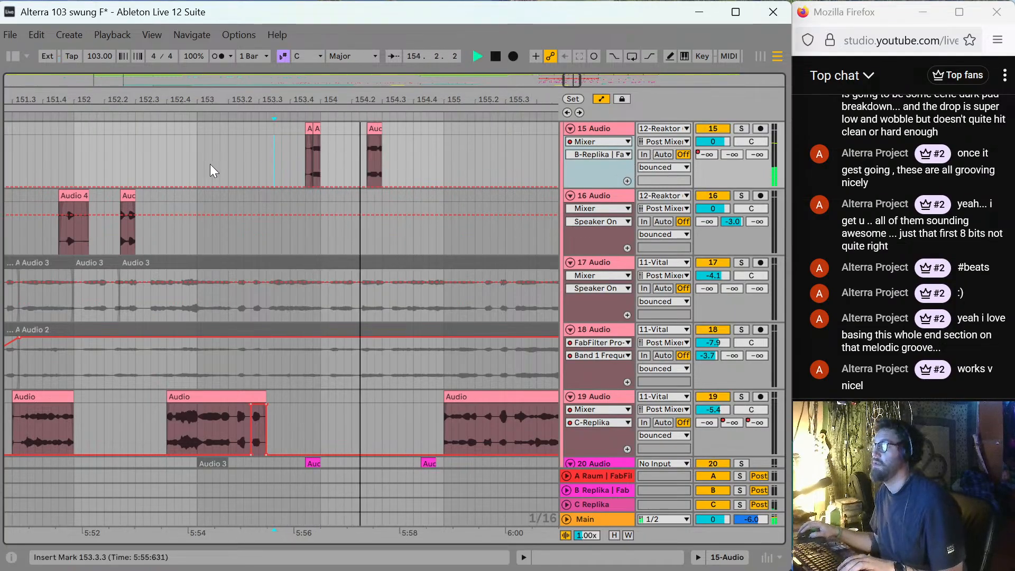
{"action": "left_click", "coordinate": [190, 157]}
{"action": "key", "text": "space"}
{"action": "key", "text": "space"}
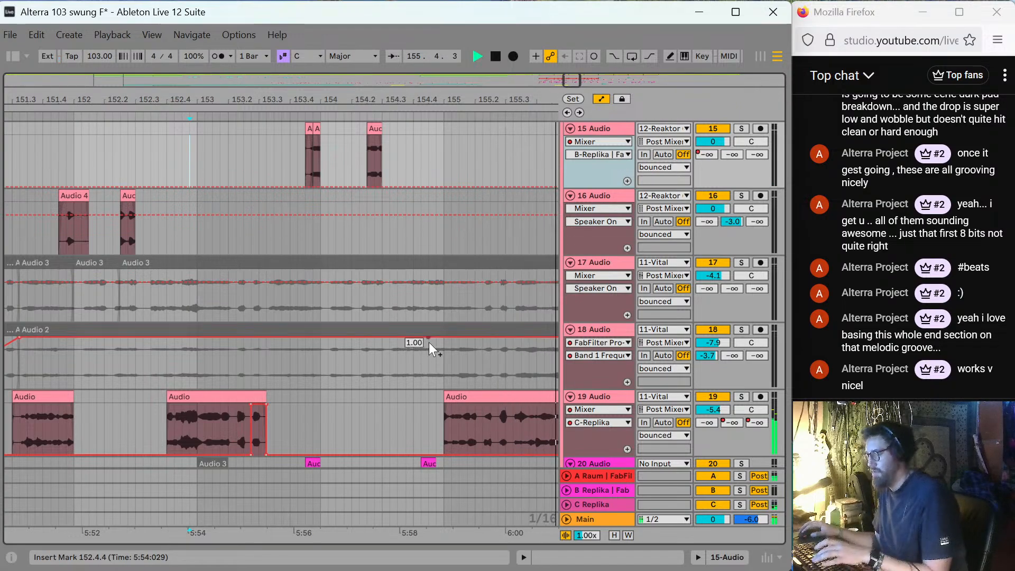
{"action": "left_click", "coordinate": [432, 247]}
{"action": "key", "text": "minus"}
{"action": "key", "text": "minus"}
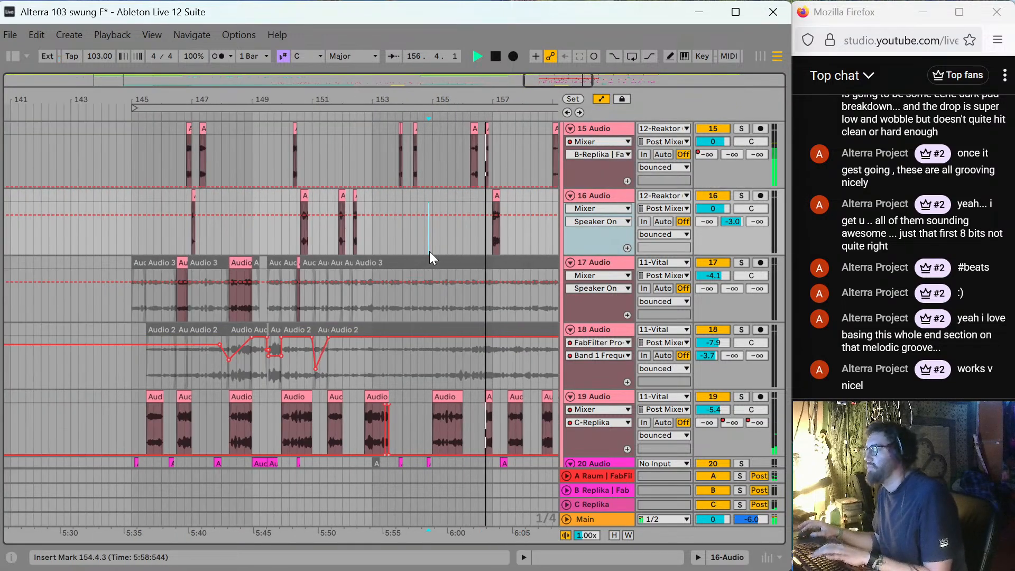
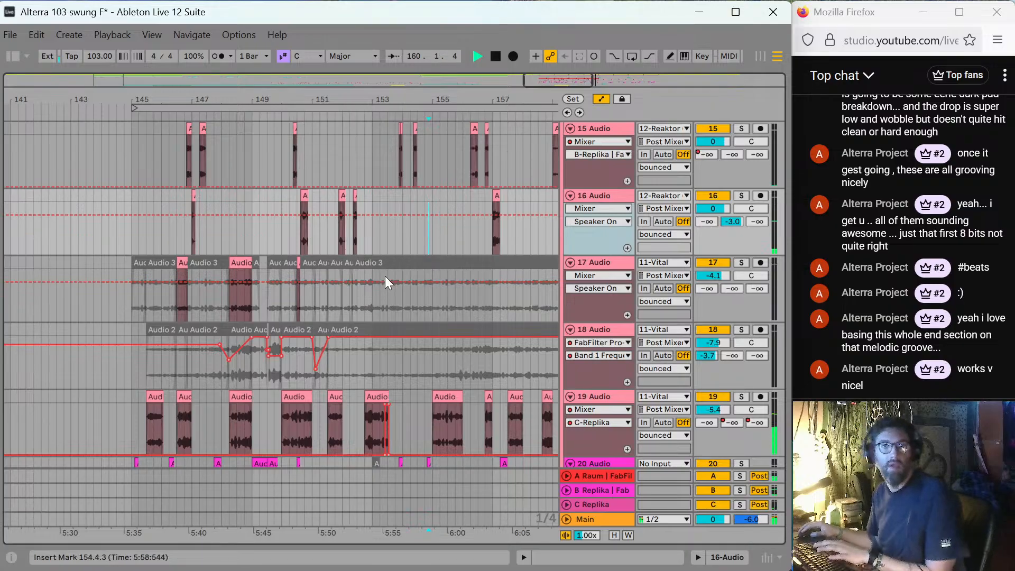
{"action": "key", "text": "minus"}
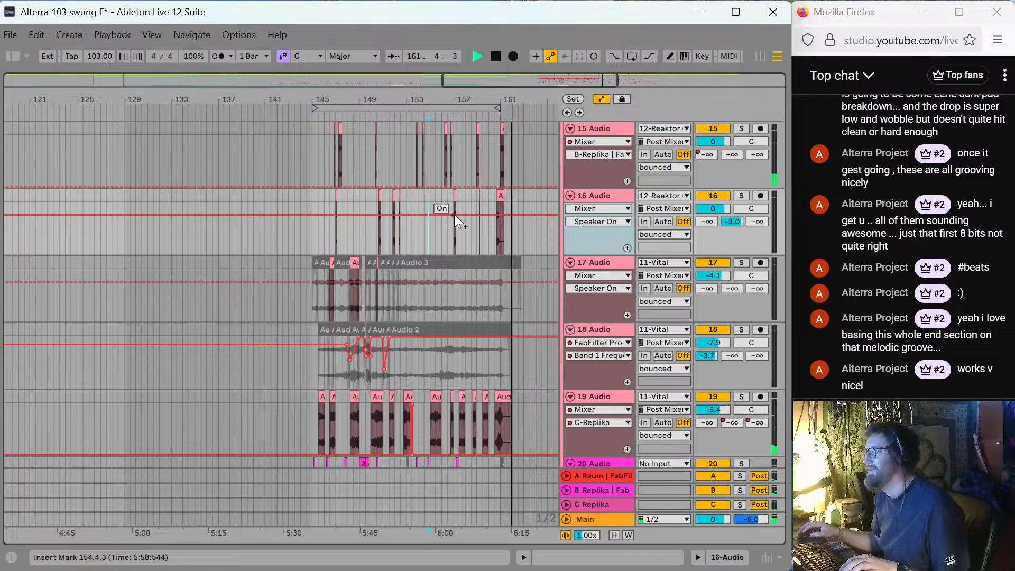
Play back the end of the bass section from 160.1.1.
{"action": "left_click", "coordinate": [489, 173]}
{"action": "key", "text": "space"}
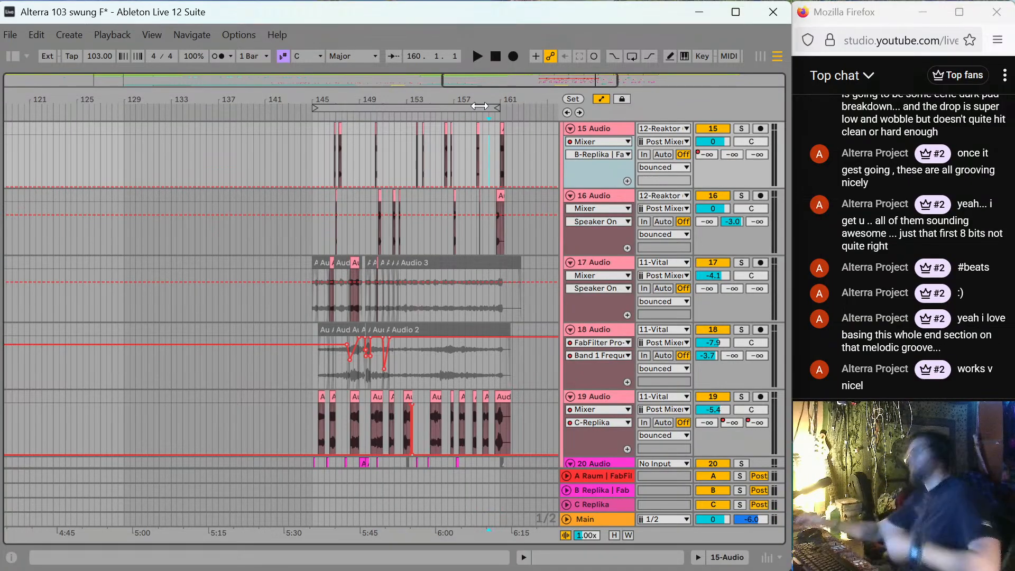
{"action": "key", "text": "space"}
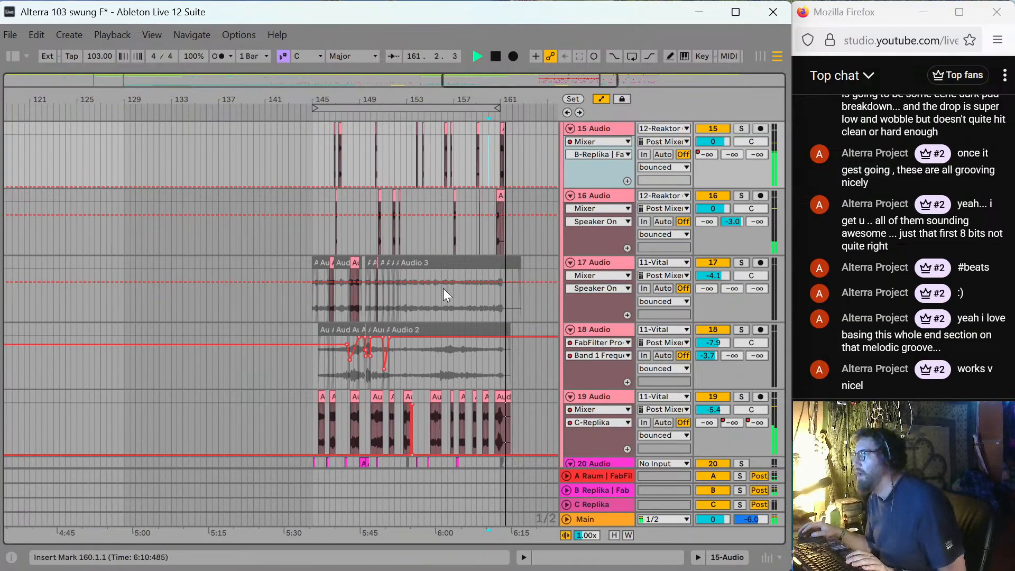
Hide the automation lanes, activate track 2 with the end section sounds and play it from bar 145.
{"action": "scroll", "coordinate": [440, 286], "scroll_direction": "up", "scroll_amount": 5}
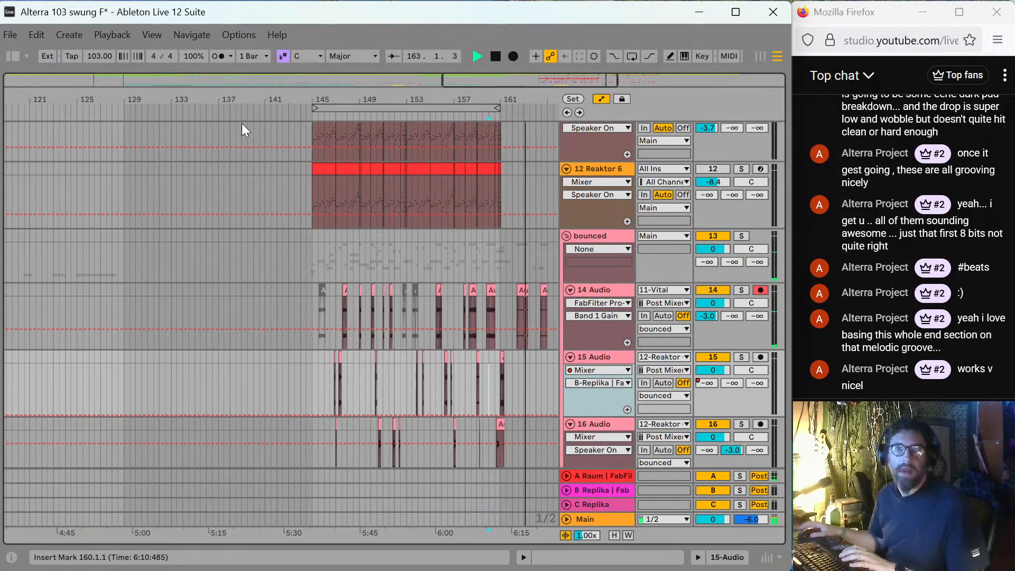
{"action": "key", "text": "minus"}
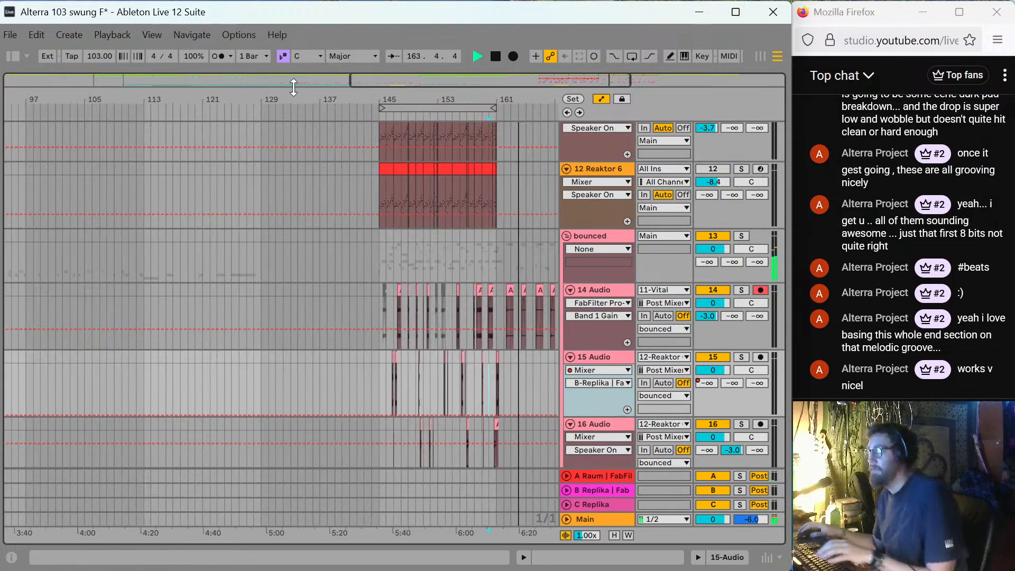
{"action": "key", "text": "a"}
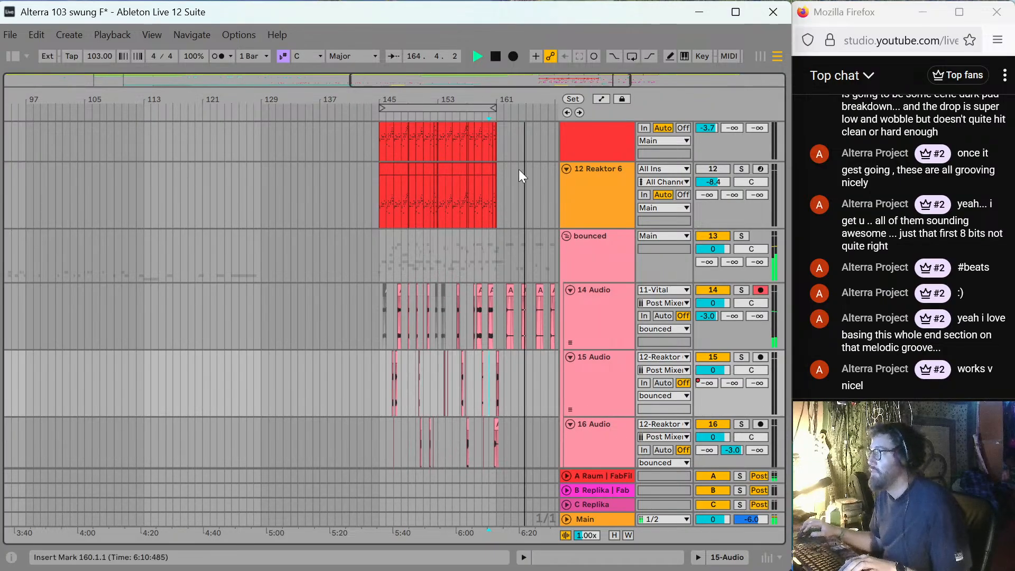
{"action": "scroll", "coordinate": [519, 169], "scroll_direction": "up", "scroll_amount": 1}
{"action": "scroll", "coordinate": [484, 163], "scroll_direction": "up", "scroll_amount": 3}
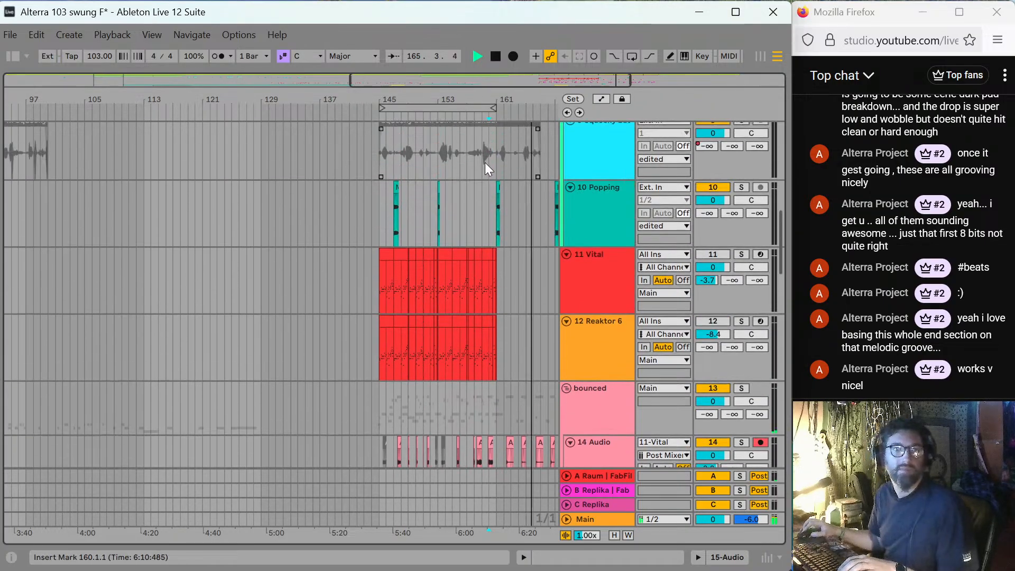
{"action": "scroll", "coordinate": [485, 163], "scroll_direction": "up", "scroll_amount": 3}
{"action": "scroll", "coordinate": [487, 160], "scroll_direction": "up", "scroll_amount": 10}
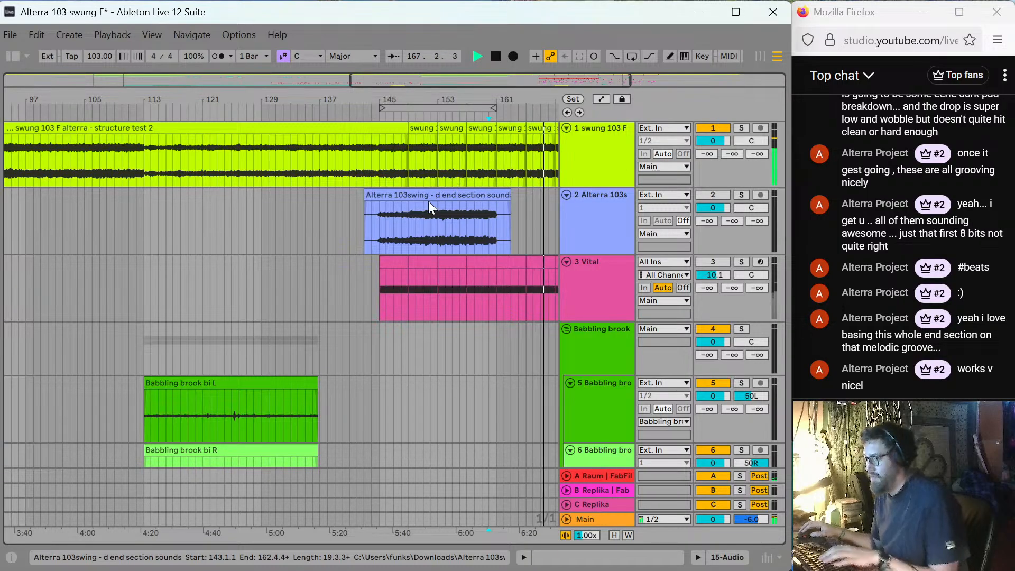
{"action": "left_click", "coordinate": [379, 221]}
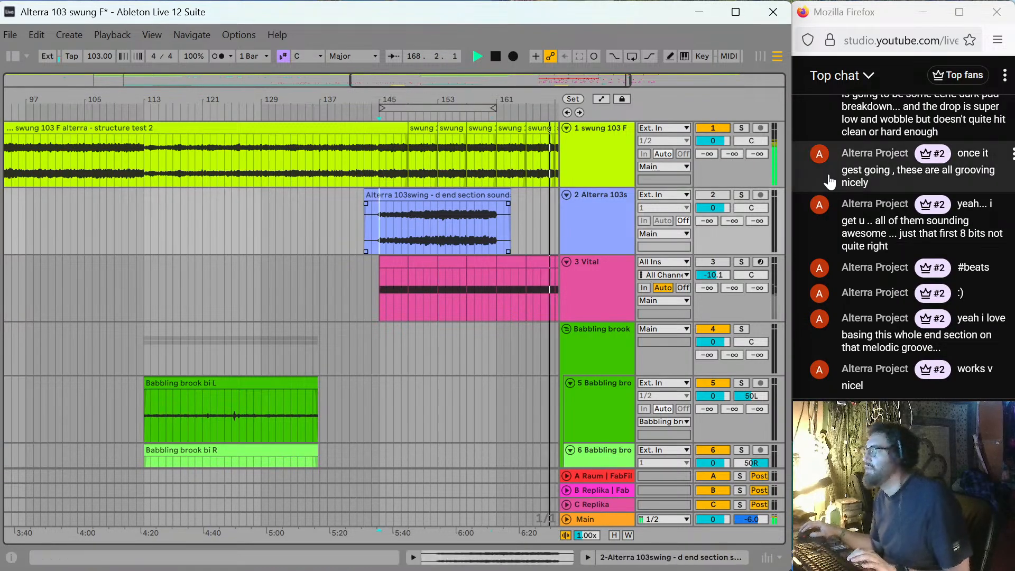
{"action": "left_click", "coordinate": [714, 196]}
{"action": "key", "text": "space"}
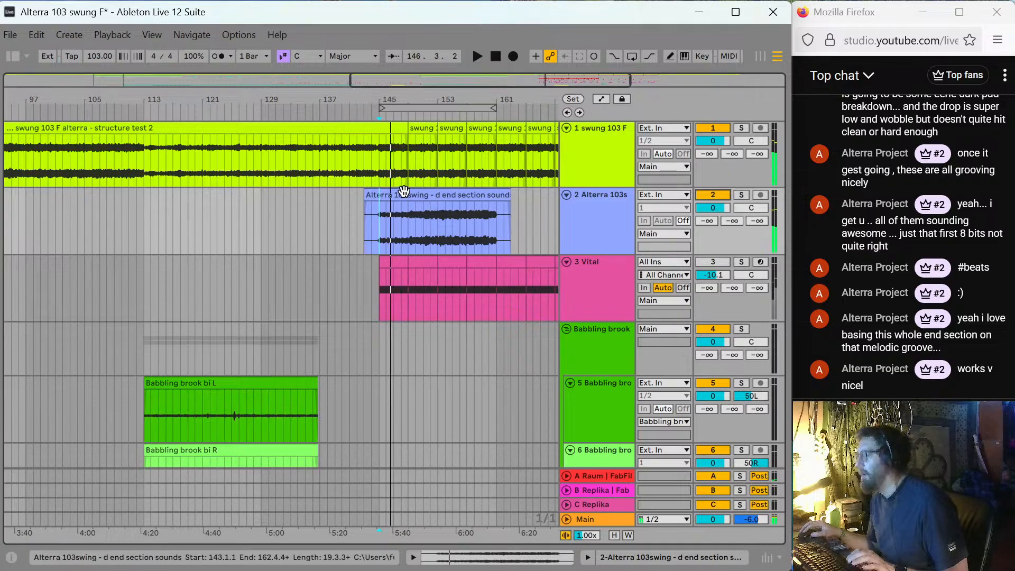
Audition the end section sounds clip on track 2 from 155.1.1.
{"action": "left_click", "coordinate": [454, 226]}
{"action": "key", "text": "space"}
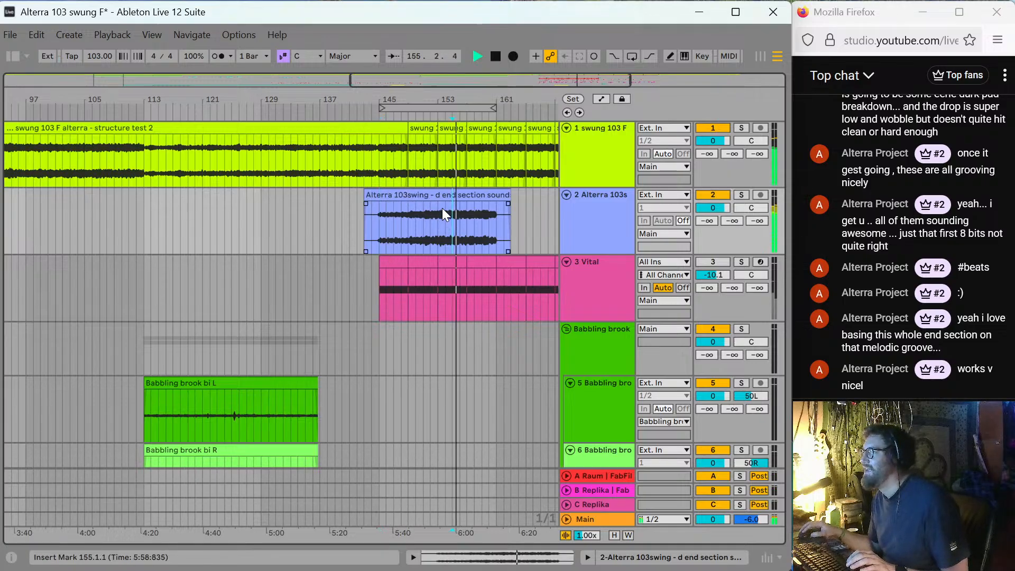
{"action": "key", "text": "space"}
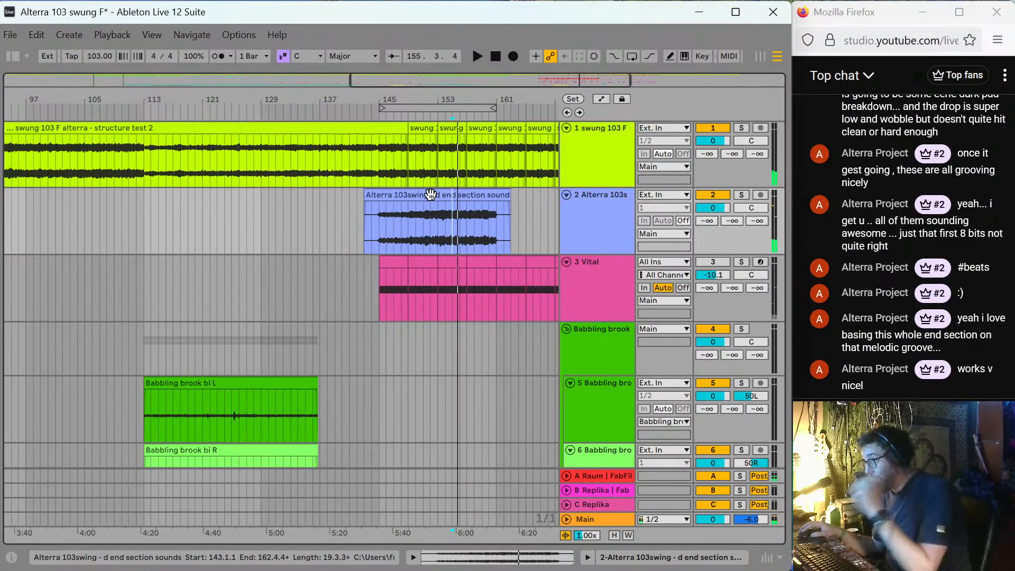
{"action": "left_click", "coordinate": [430, 195]}
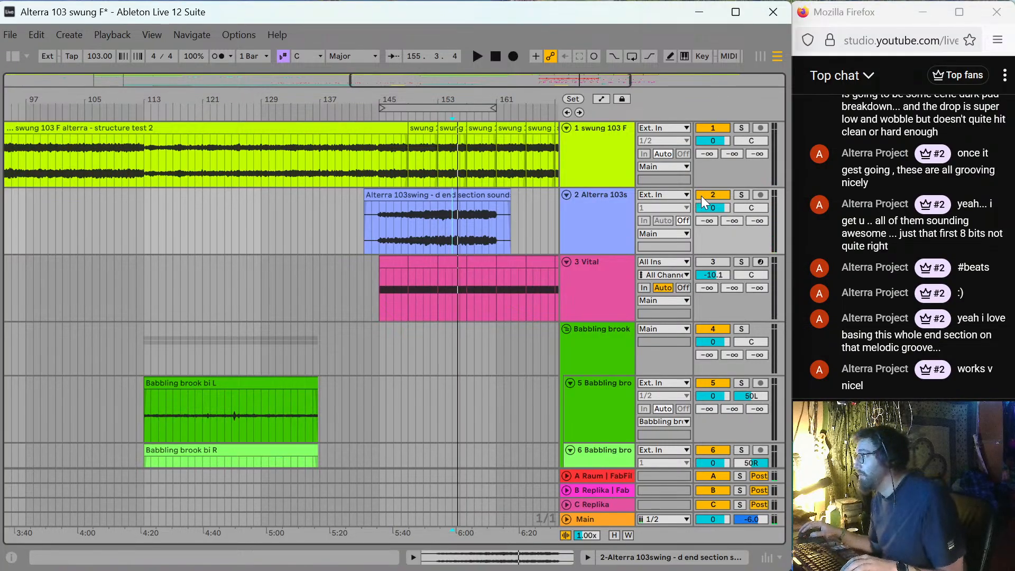
Look through the lower tracks for existing sound effects and audition the Melrose drill clip on 25 Bath at 162.1.1.
{"action": "scroll", "coordinate": [516, 312], "scroll_direction": "down", "scroll_amount": 10}
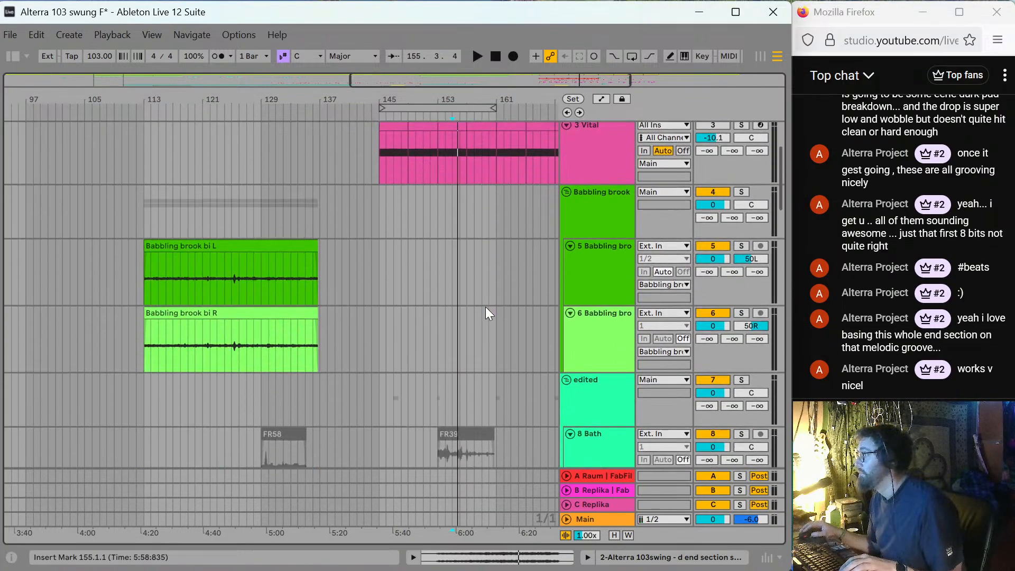
{"action": "scroll", "coordinate": [507, 336], "scroll_direction": "up", "scroll_amount": 1}
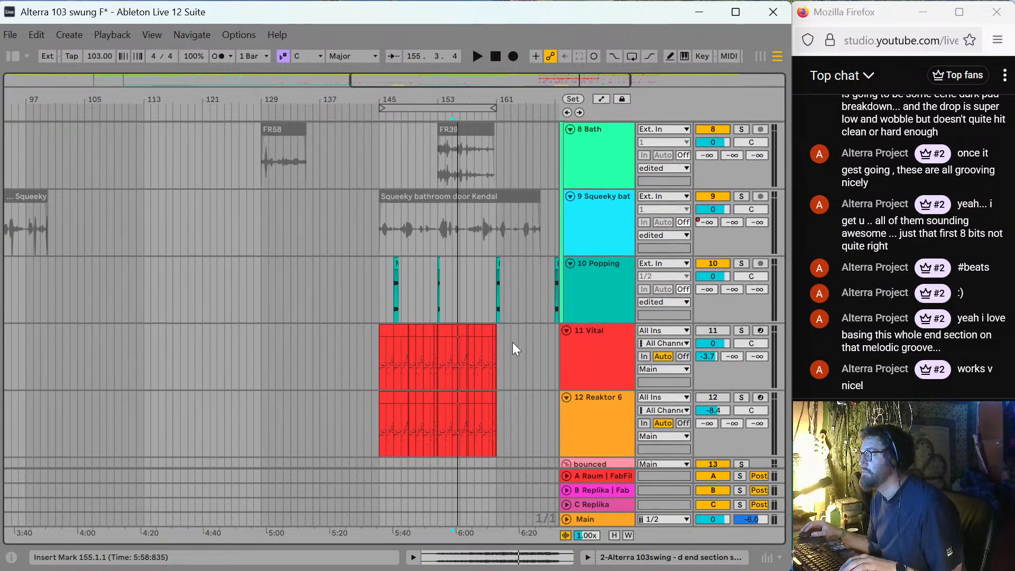
{"action": "scroll", "coordinate": [513, 343], "scroll_direction": "down", "scroll_amount": 10}
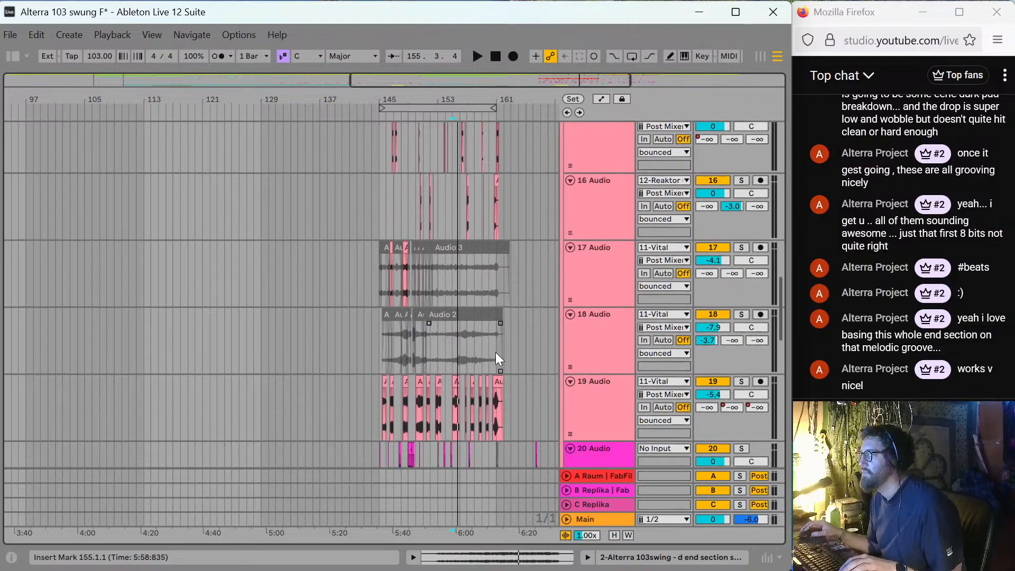
{"action": "scroll", "coordinate": [497, 355], "scroll_direction": "down", "scroll_amount": 3}
{"action": "scroll", "coordinate": [495, 351], "scroll_direction": "down", "scroll_amount": 20}
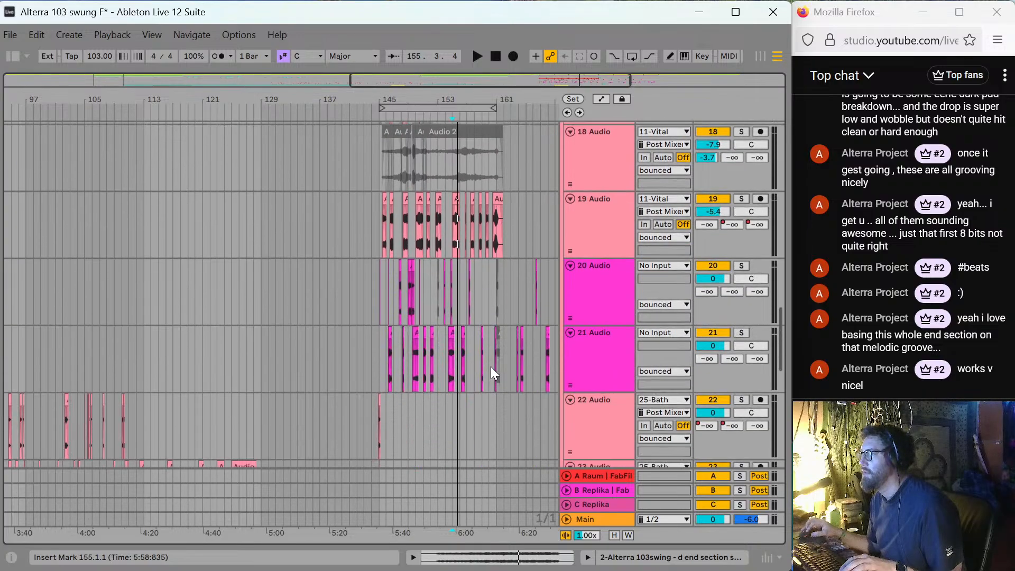
{"action": "scroll", "coordinate": [460, 340], "scroll_direction": "down", "scroll_amount": 6}
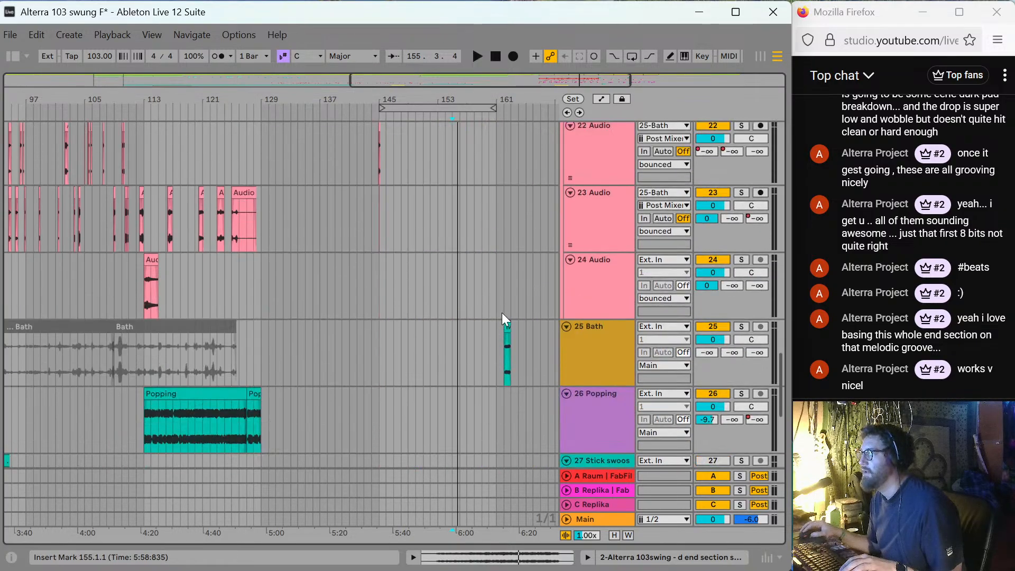
{"action": "left_click", "coordinate": [506, 329]}
{"action": "key", "text": "space"}
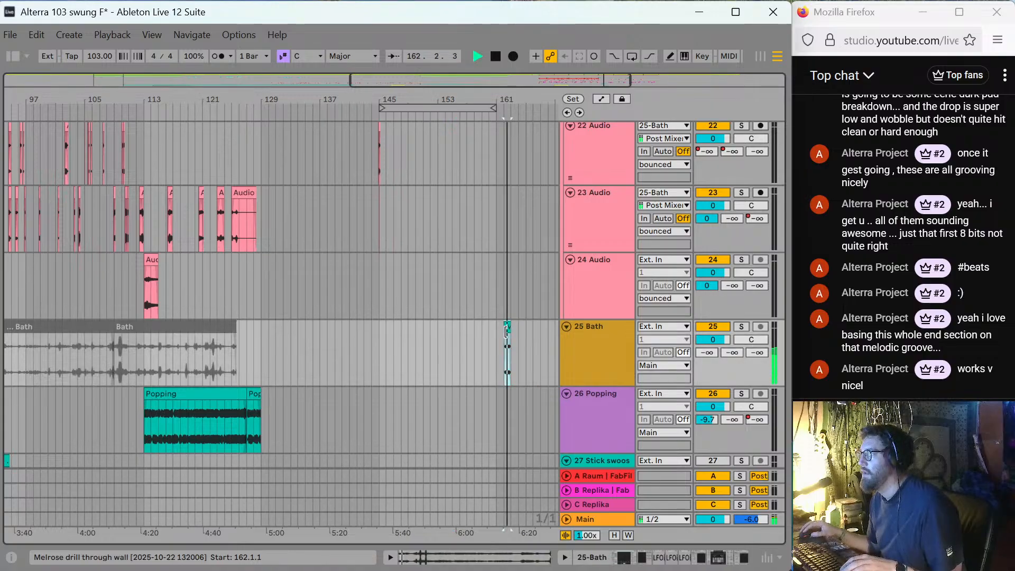
Activate the FR39 clip on 8 Bath and audition it from 153.1.1.
{"action": "scroll", "coordinate": [426, 303], "scroll_direction": "up", "scroll_amount": 20}
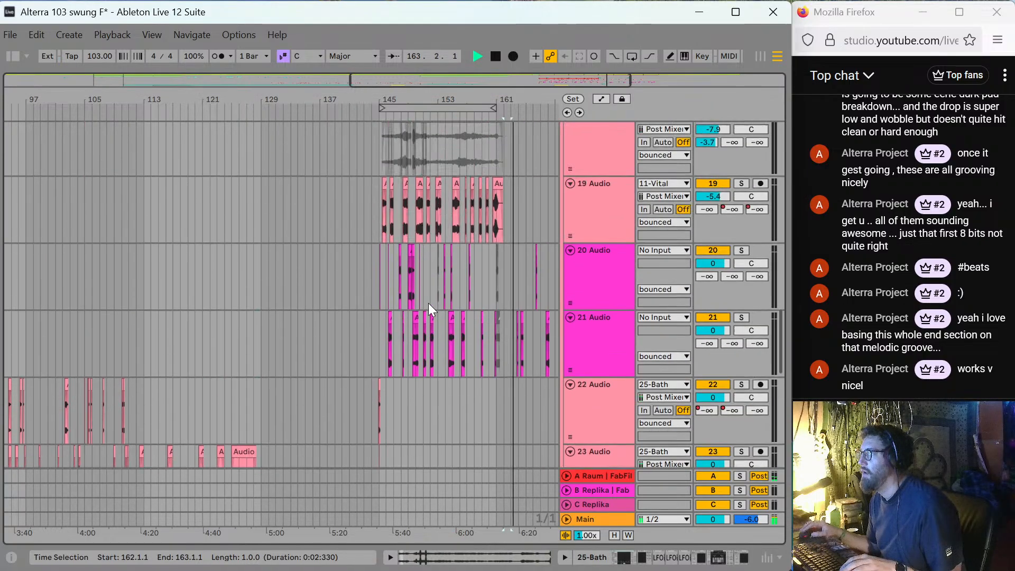
{"action": "scroll", "coordinate": [429, 303], "scroll_direction": "up", "scroll_amount": 20}
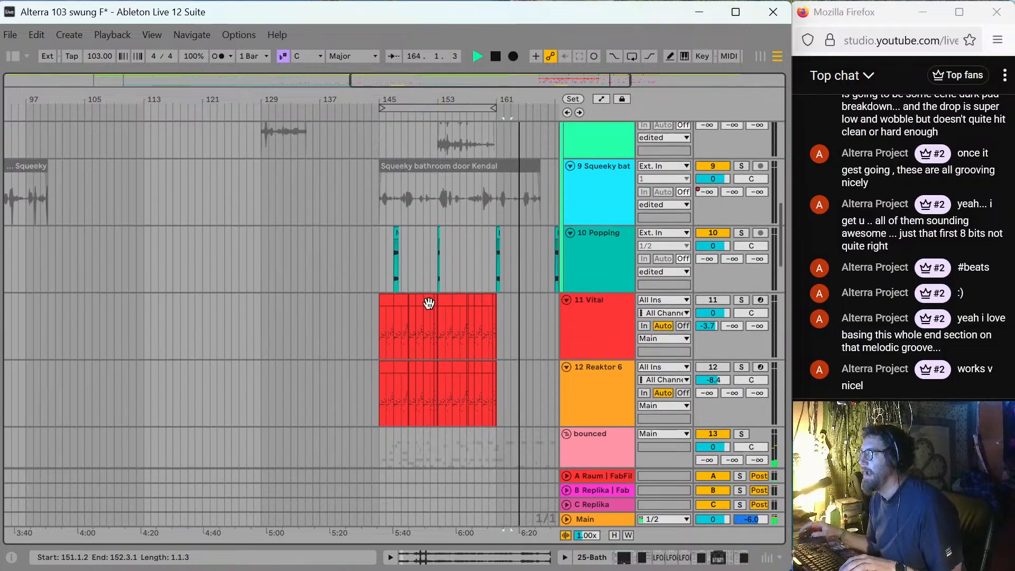
{"action": "key", "text": "space"}
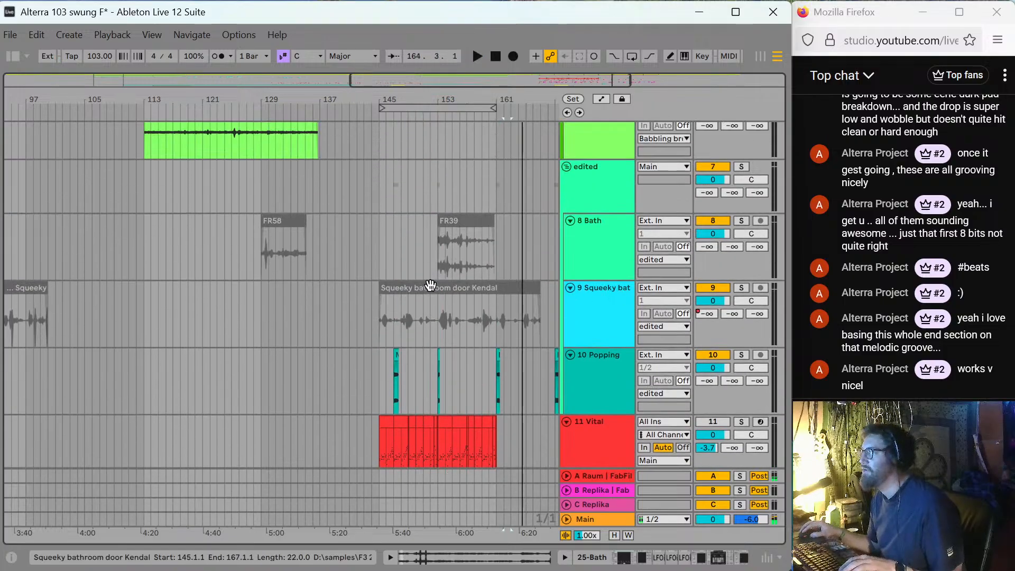
{"action": "left_click", "coordinate": [453, 215]}
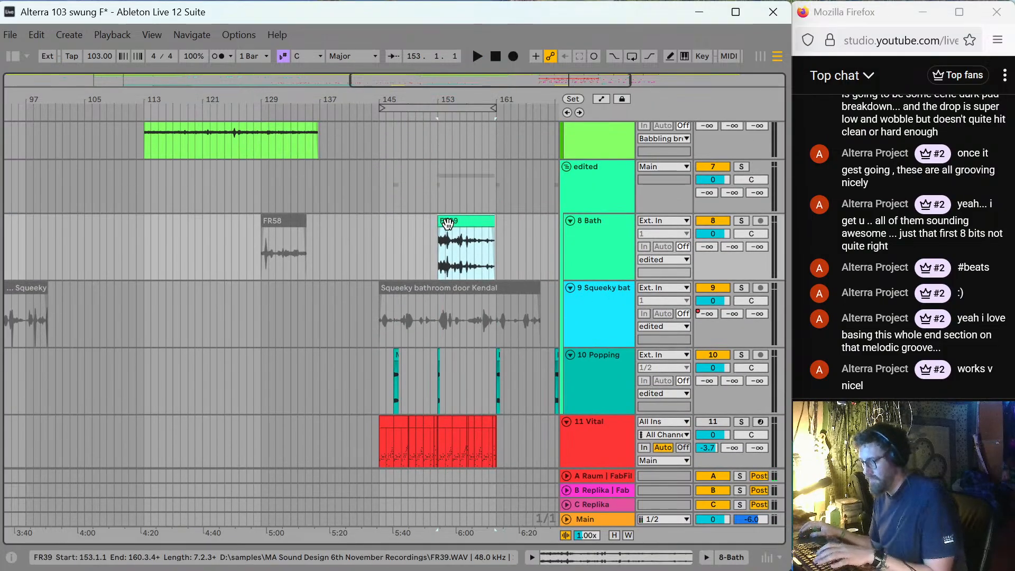
{"action": "key", "text": "space"}
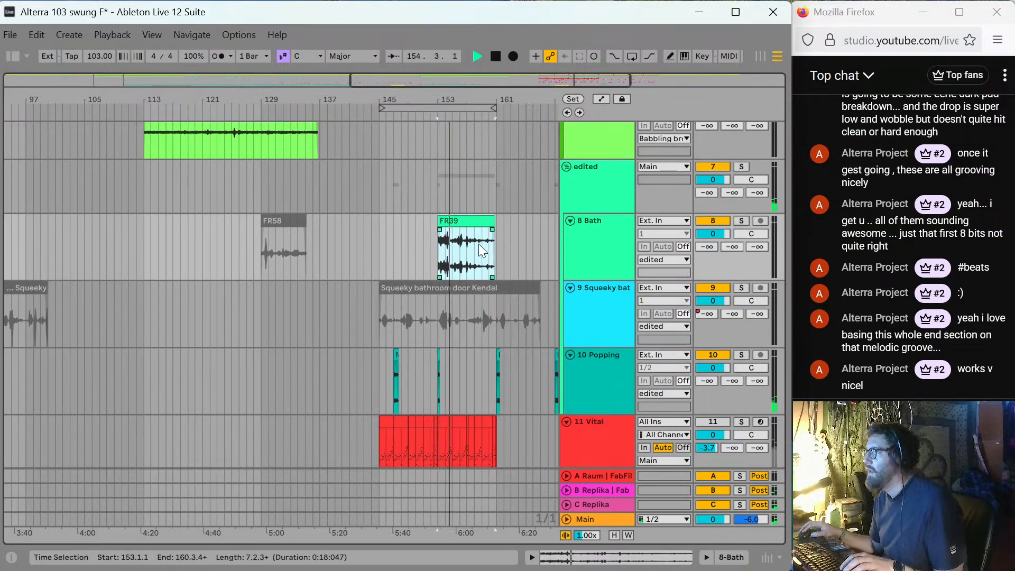
{"action": "key", "text": "space"}
{"action": "key", "text": "space"}
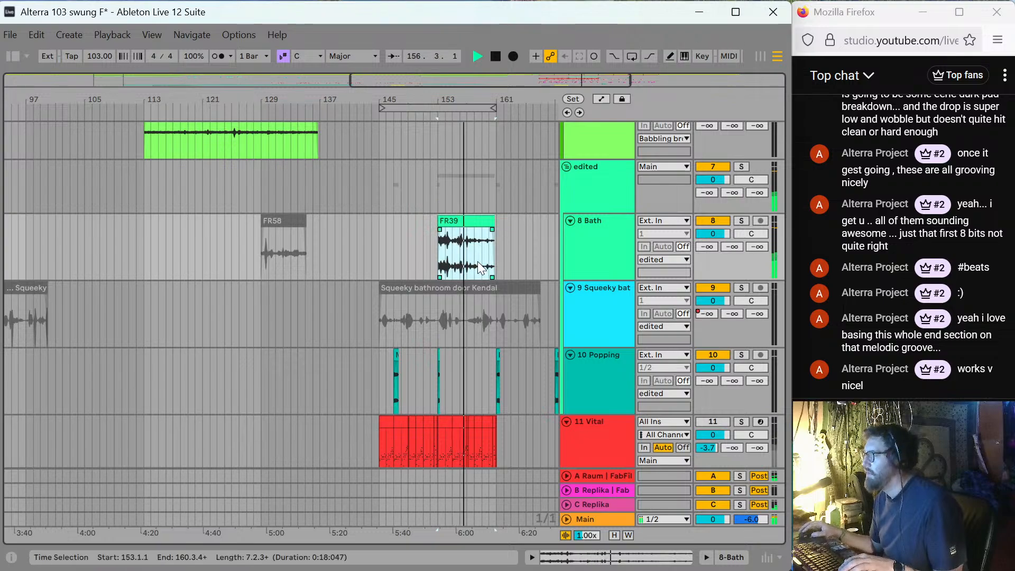
Activate the Squeeky bathroom door Kendal clip on track 9, audition it and place the insert marker at its start, 145.1.1.
{"action": "left_click", "coordinate": [406, 286]}
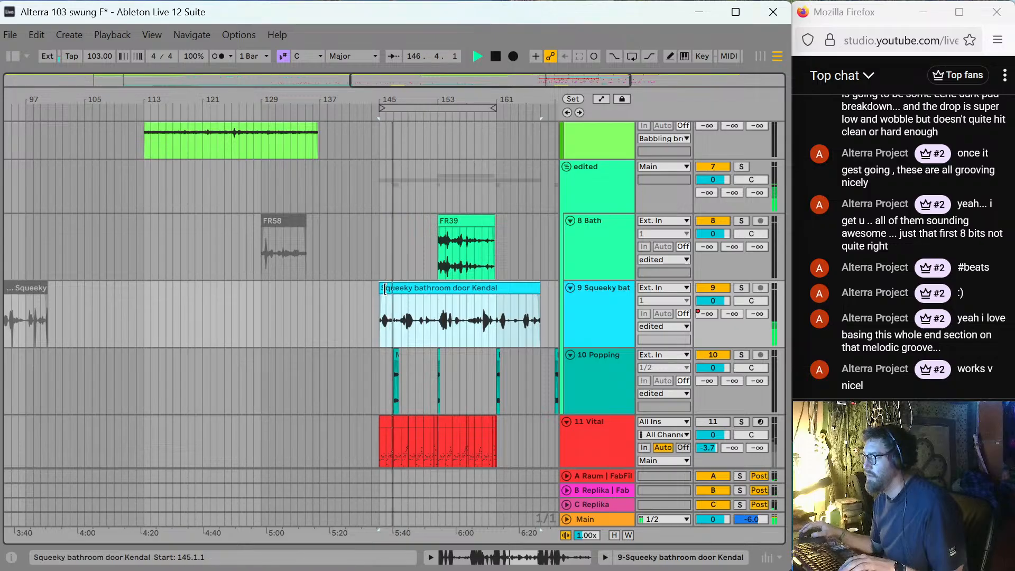
{"action": "key", "text": "space"}
{"action": "left_click", "coordinate": [379, 319]}
{"action": "key", "text": "plus"}
{"action": "key", "text": "plus"}
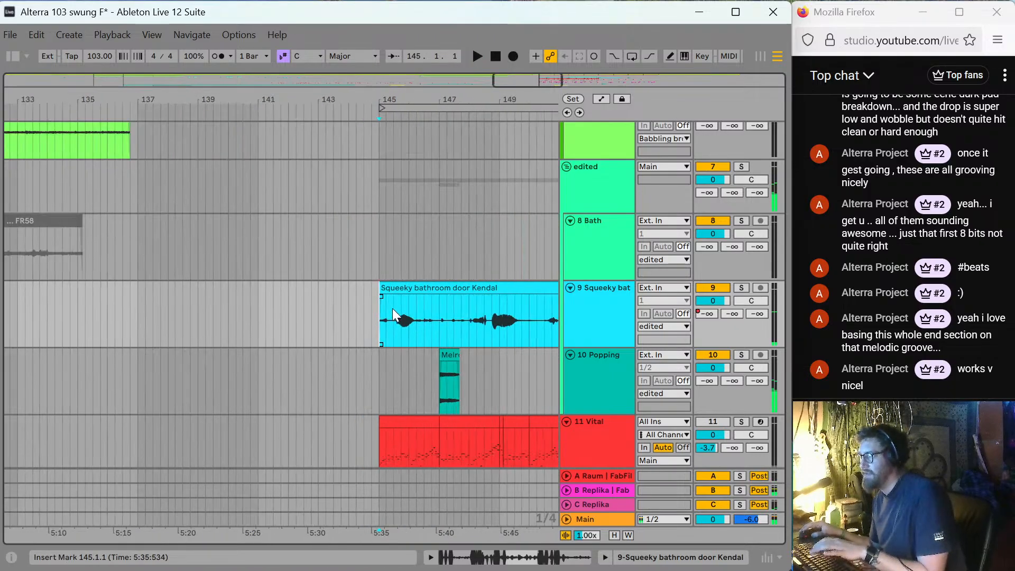
Trim the start of the Squeeky bathroom door Kendal clip to 146.1.1 and audition it from there.
{"action": "left_click_drag", "start_coordinate": [378, 299], "coordinate": [407, 292]}
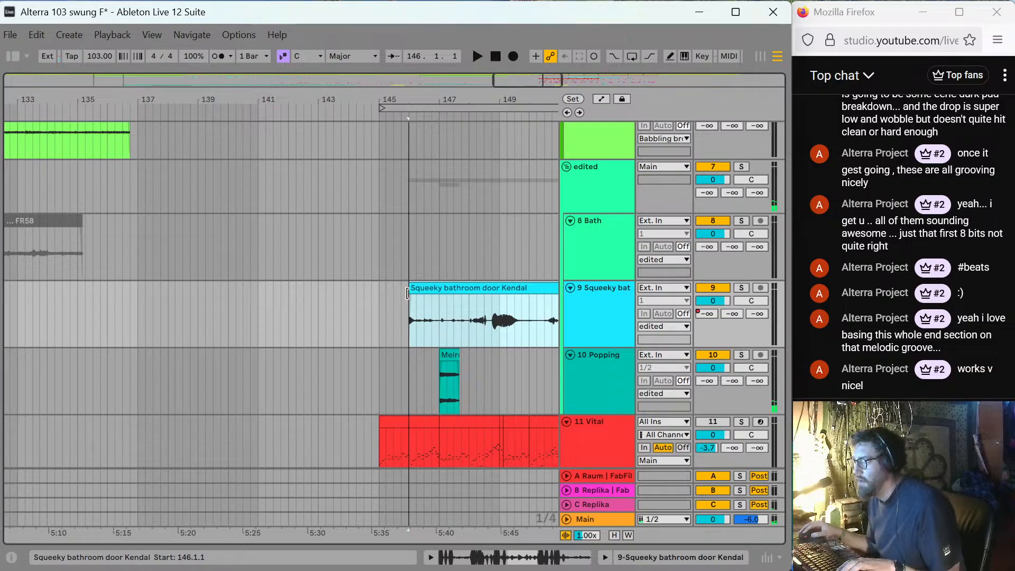
{"action": "left_click", "coordinate": [408, 294]}
{"action": "key", "text": "space"}
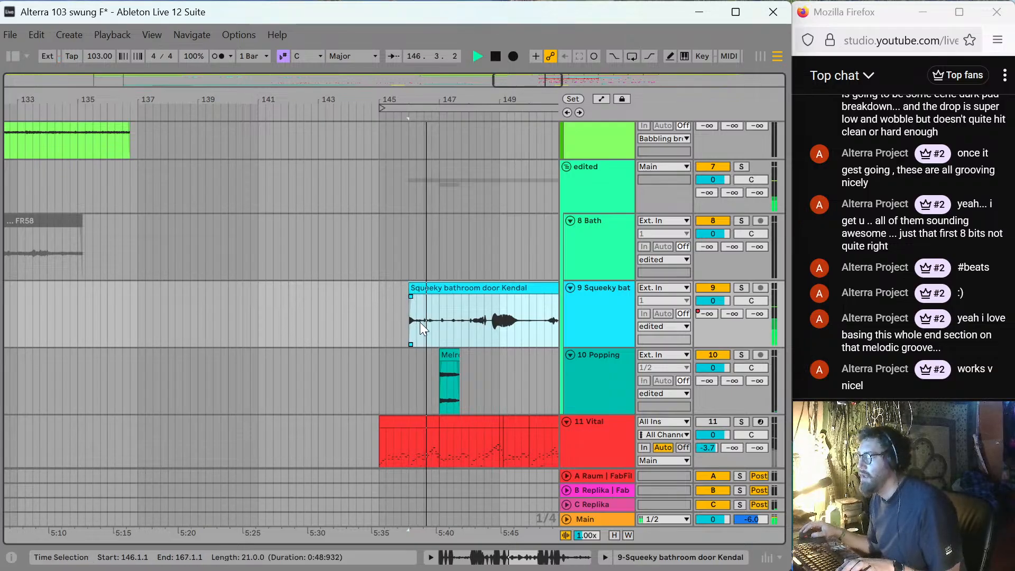
Split the door clip at 147.1.1 and trim the second part's start to 148.4.1.
{"action": "left_click", "coordinate": [439, 325]}
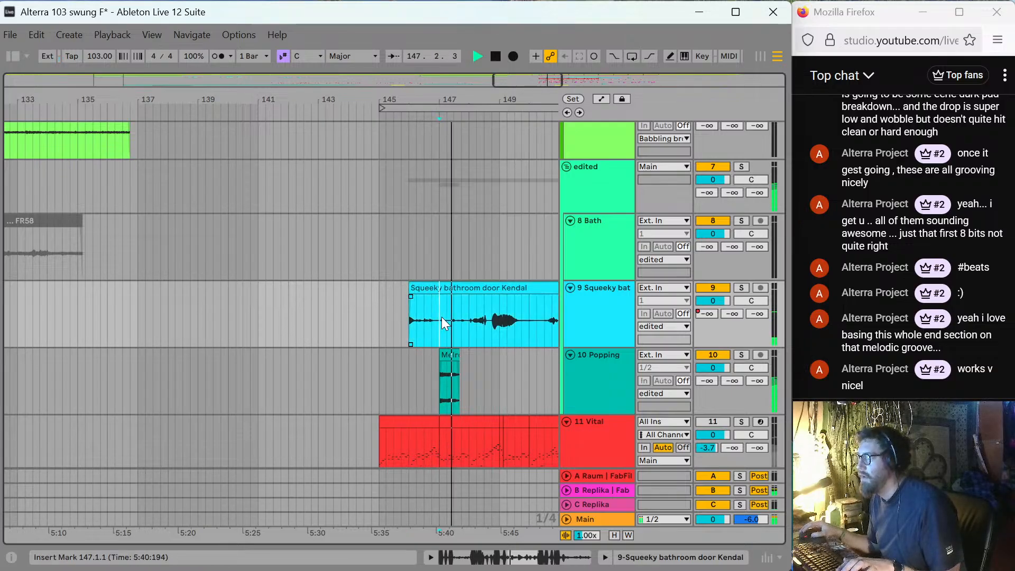
{"action": "key", "text": "ctrl+e"}
{"action": "left_click_drag", "start_coordinate": [439, 290], "coordinate": [489, 290]}
{"action": "key", "text": "space"}
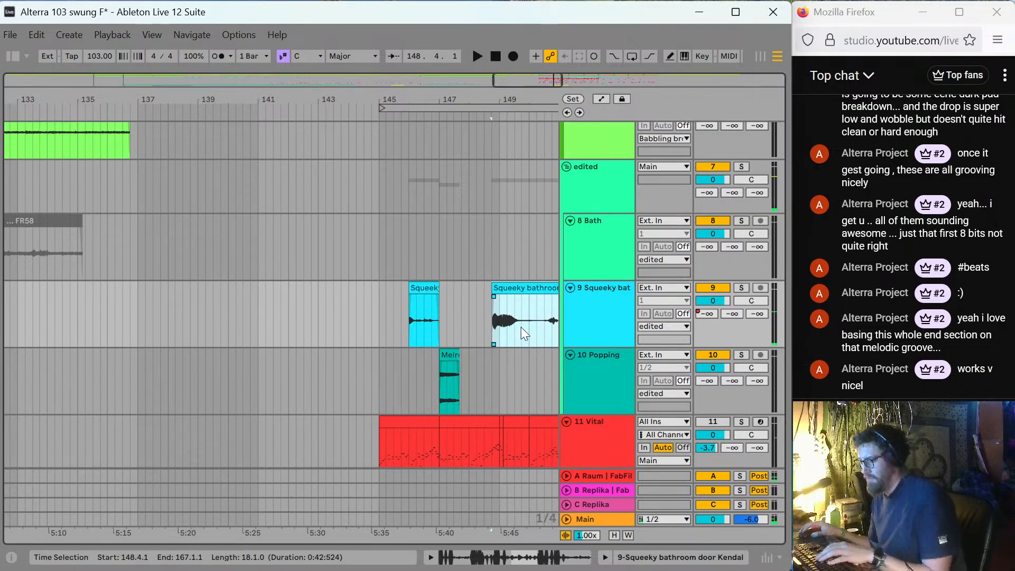
Trim the second door piece's start to 148.4.3 with a short fade-in, audition it and split it at 149.4.2.
{"action": "left_click", "coordinate": [531, 322]}
{"action": "key", "text": "plus"}
{"action": "key", "text": "plus"}
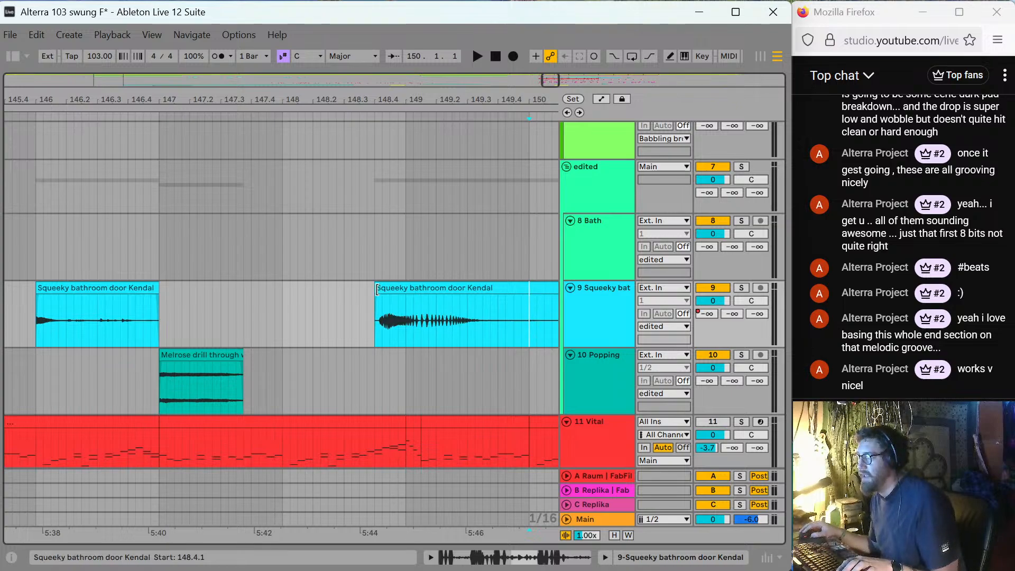
{"action": "left_click_drag", "start_coordinate": [377, 291], "coordinate": [402, 301]}
{"action": "key", "text": "space"}
{"action": "key", "text": "space"}
{"action": "key", "text": "space"}
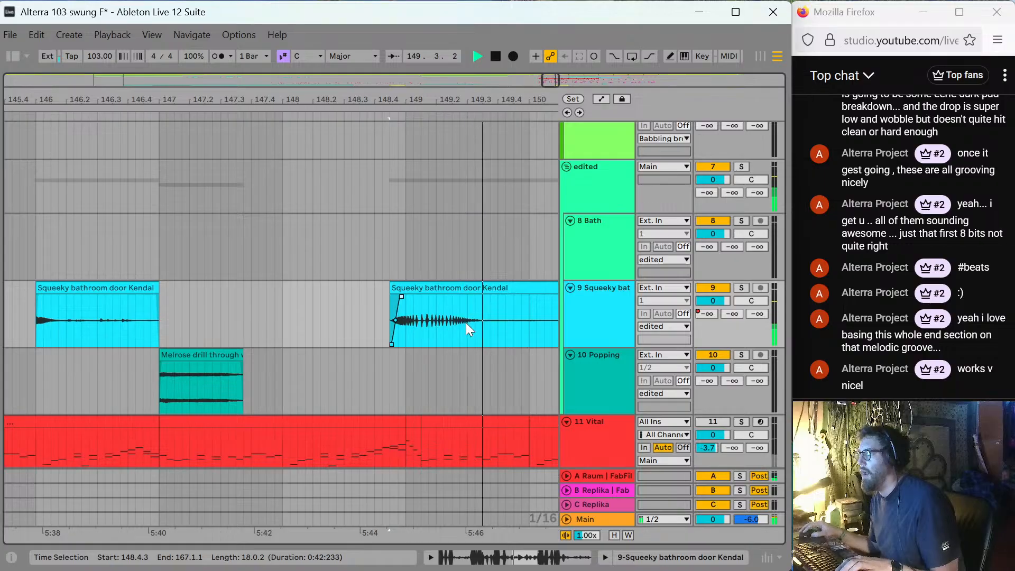
{"action": "key", "text": "space"}
{"action": "left_click", "coordinate": [505, 325]}
{"action": "key", "text": "ctrl+e"}
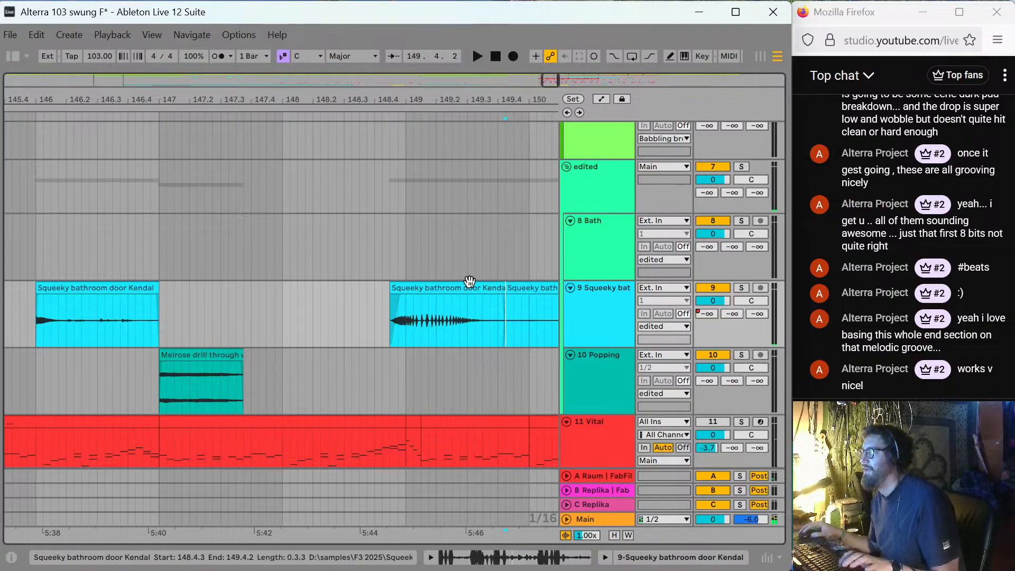
Turn on Warp for the door piece at 148.4.3, set its pitch to +12 st and audition it.
{"action": "left_click", "coordinate": [468, 287]}
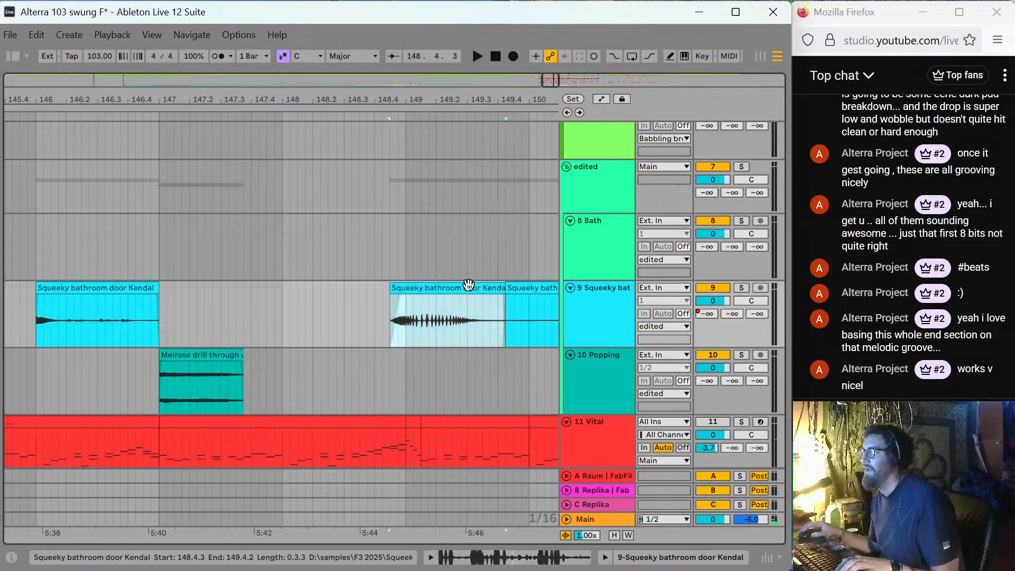
{"action": "double_click", "coordinate": [438, 288]}
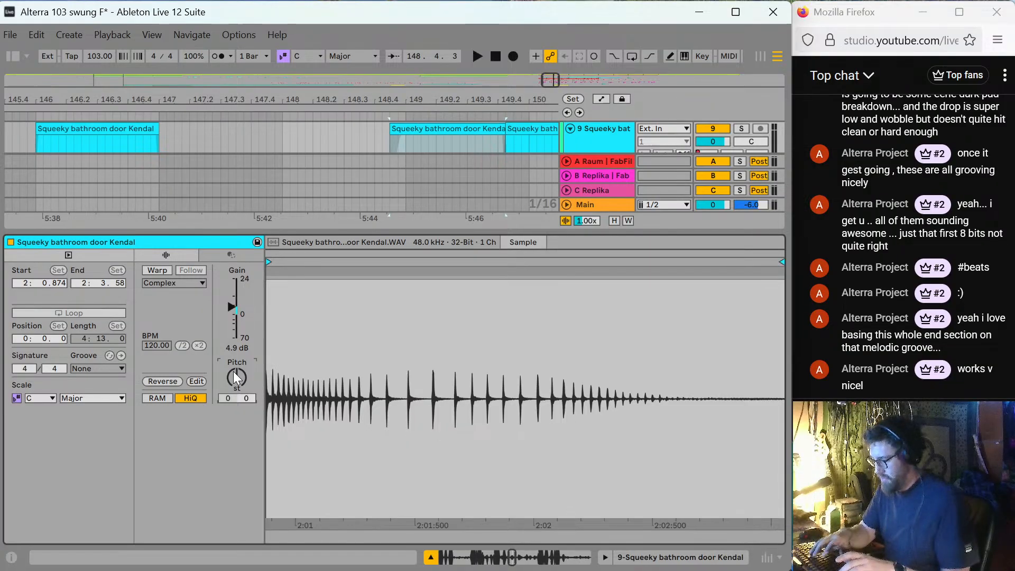
{"action": "left_click", "coordinate": [154, 271]}
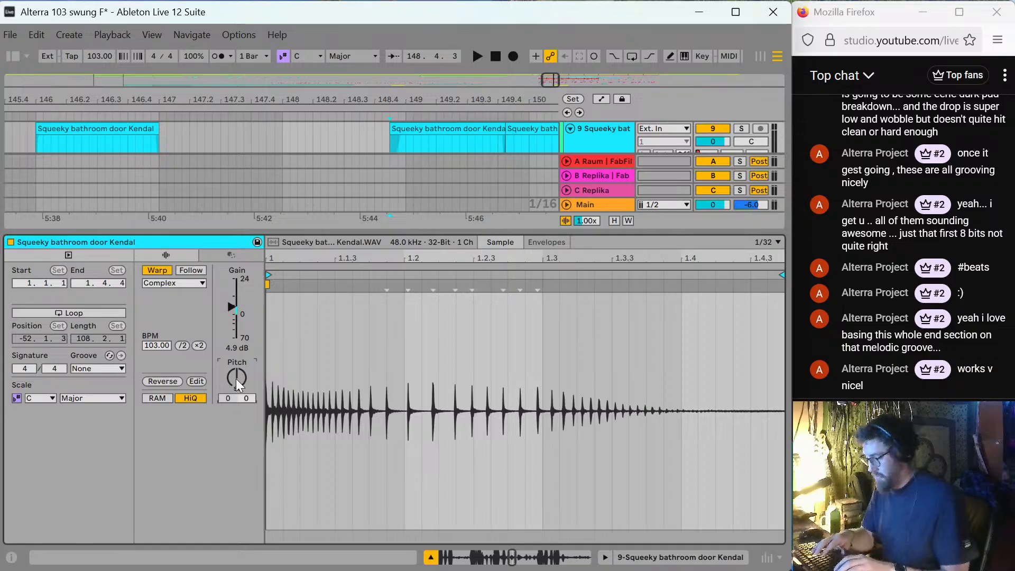
{"action": "key", "text": "space"}
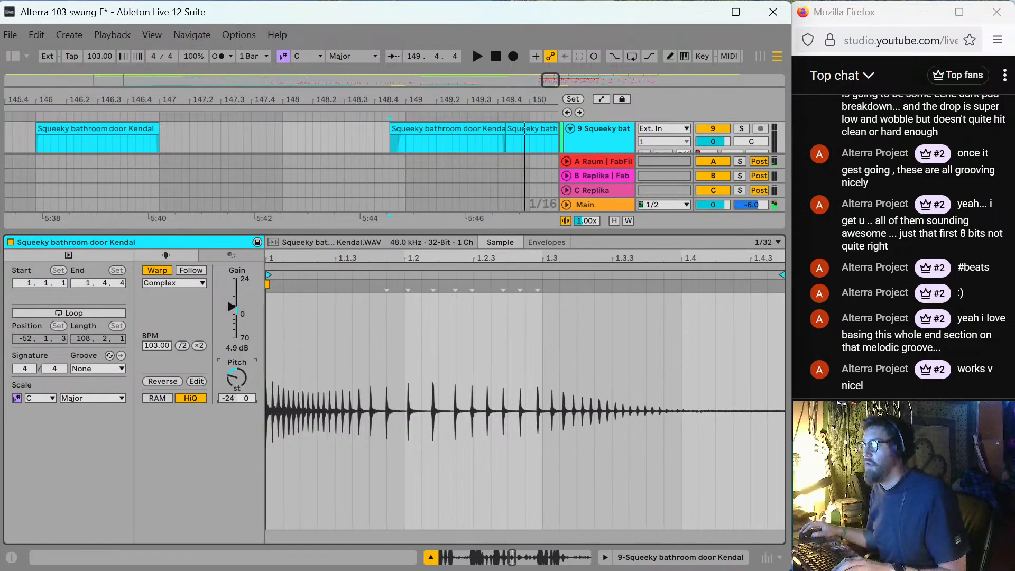
{"action": "type", "text": "12"}
{"action": "key", "text": "Return"}
{"action": "key", "text": "space"}
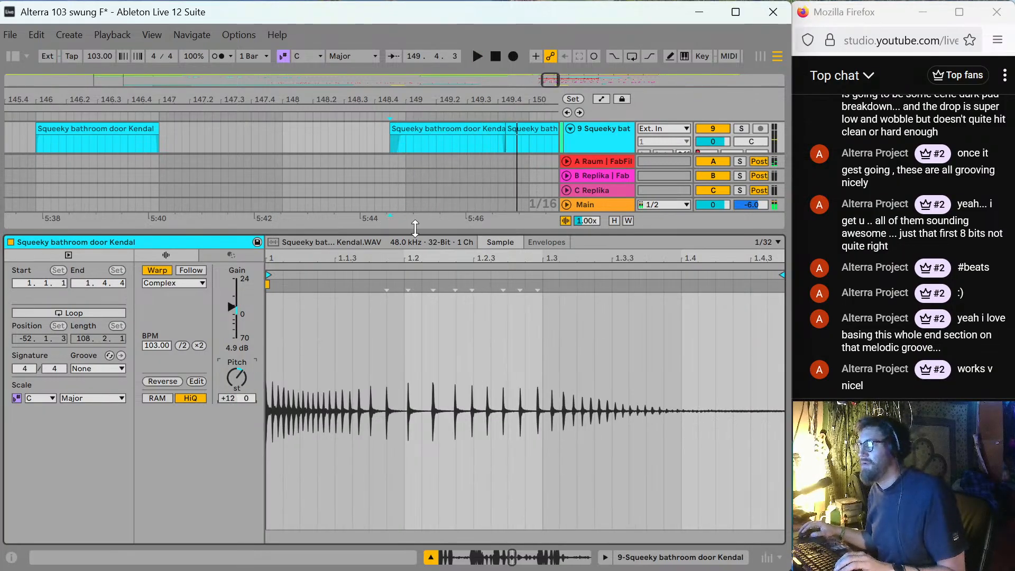
Draw a Transposition envelope on the clip falling from 0 st near 1.2 to -48 st at 1.4, and audition it.
{"action": "left_click", "coordinate": [555, 242]}
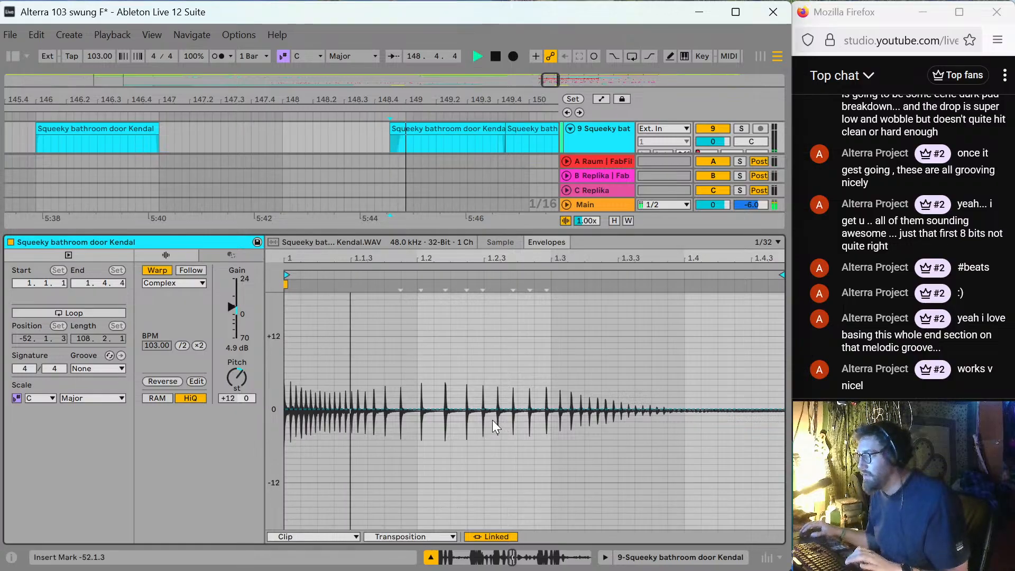
{"action": "left_click", "coordinate": [521, 411]}
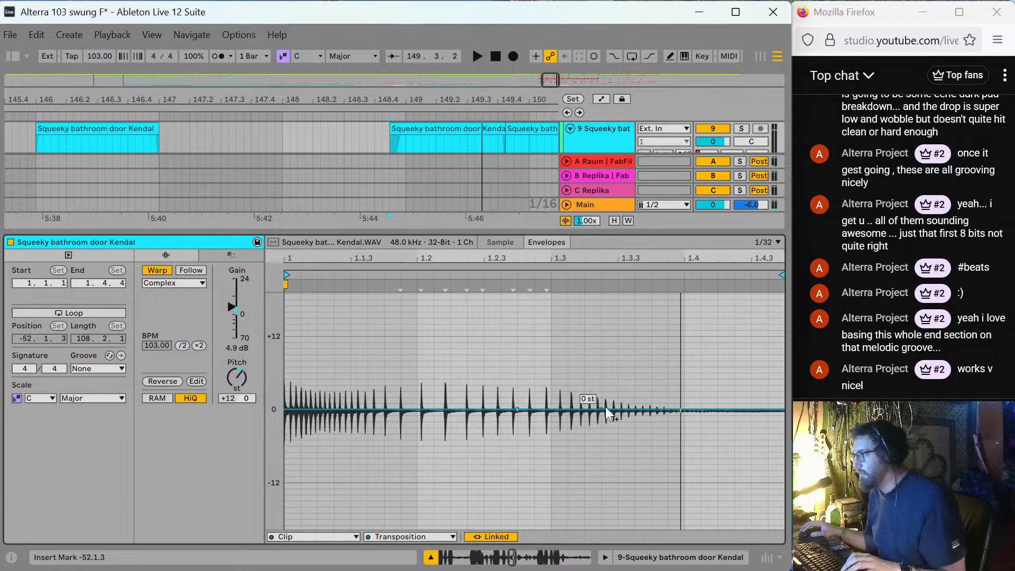
{"action": "left_click_drag", "start_coordinate": [624, 411], "coordinate": [684, 463]}
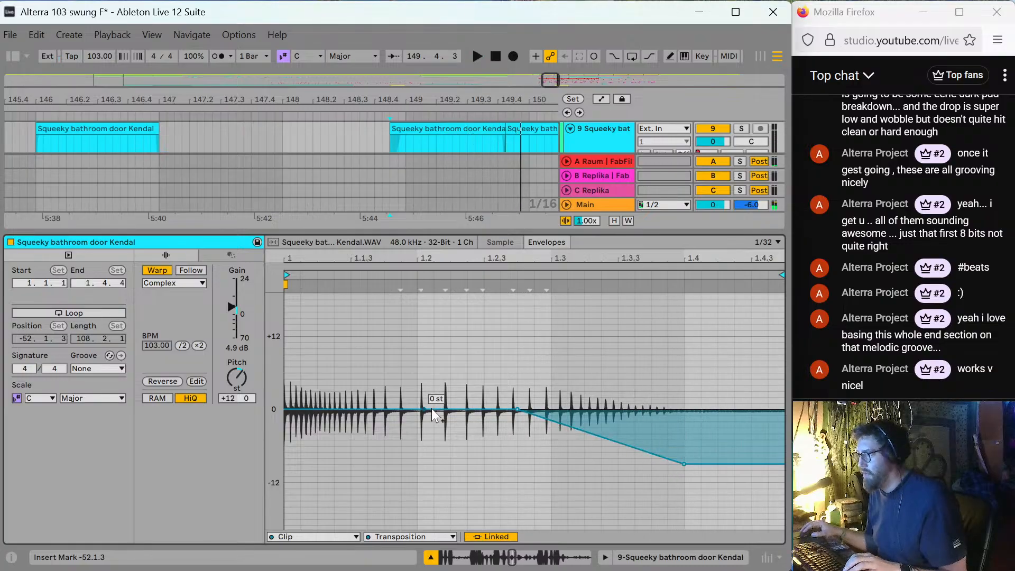
{"action": "left_click", "coordinate": [517, 410]}
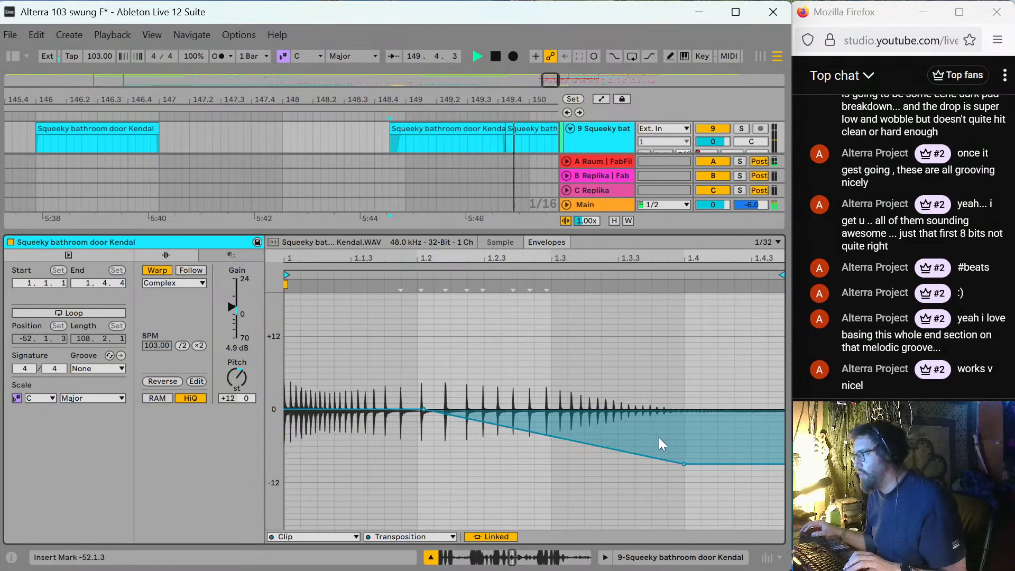
{"action": "left_click_drag", "start_coordinate": [684, 463], "coordinate": [684, 529]}
{"action": "left_click", "coordinate": [633, 506]}
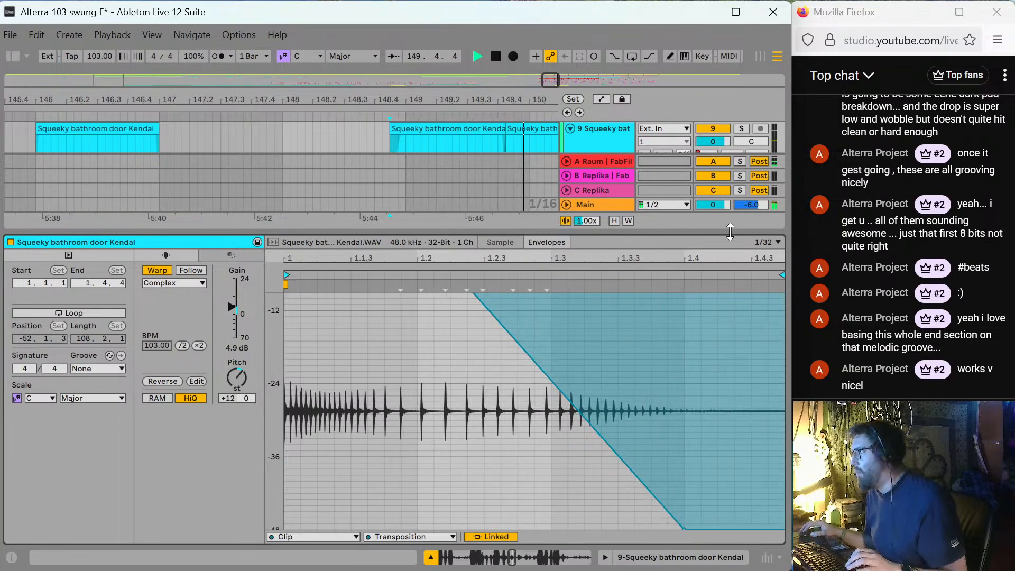
{"action": "key", "text": "space"}
{"action": "key", "text": "space"}
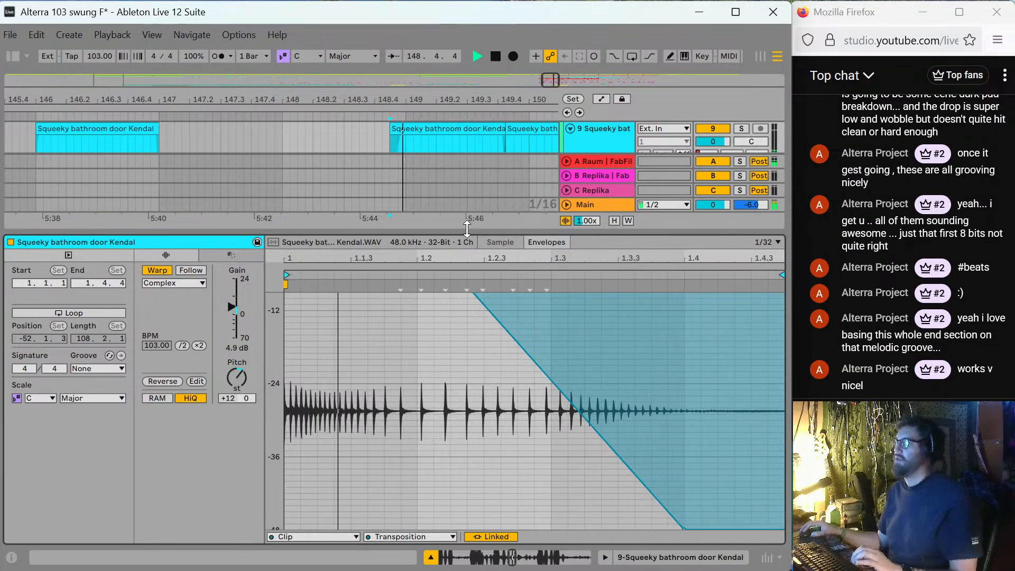
Add FabFilter Pro-Q 4 to the Squeeky bathroom door track with a 12 dB/oct High Cut at about 5760 Hz.
{"action": "double_click", "coordinate": [468, 230]}
{"action": "key", "text": "space"}
{"action": "double_click", "coordinate": [615, 153]}
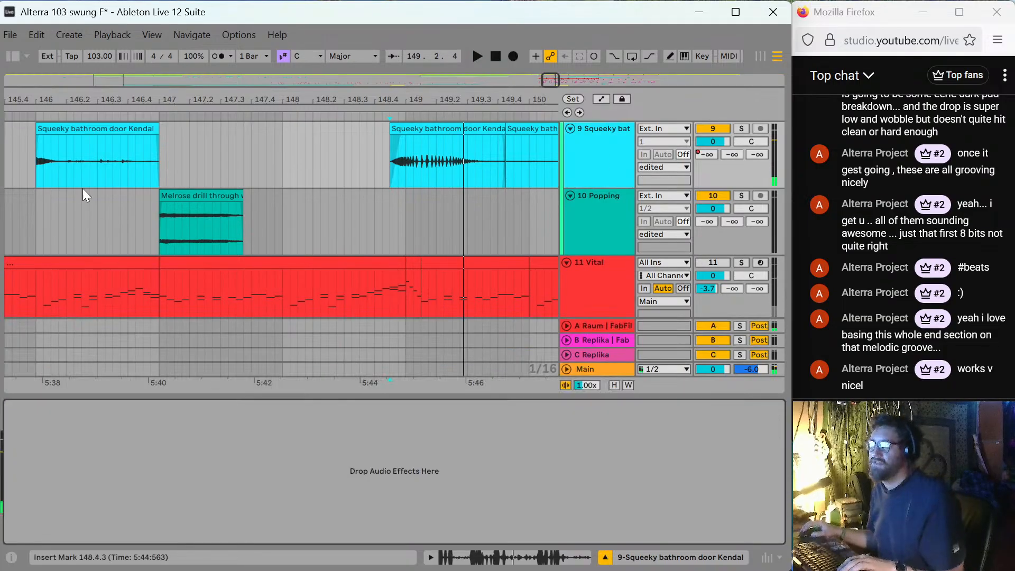
{"action": "left_click", "coordinate": [13, 56]}
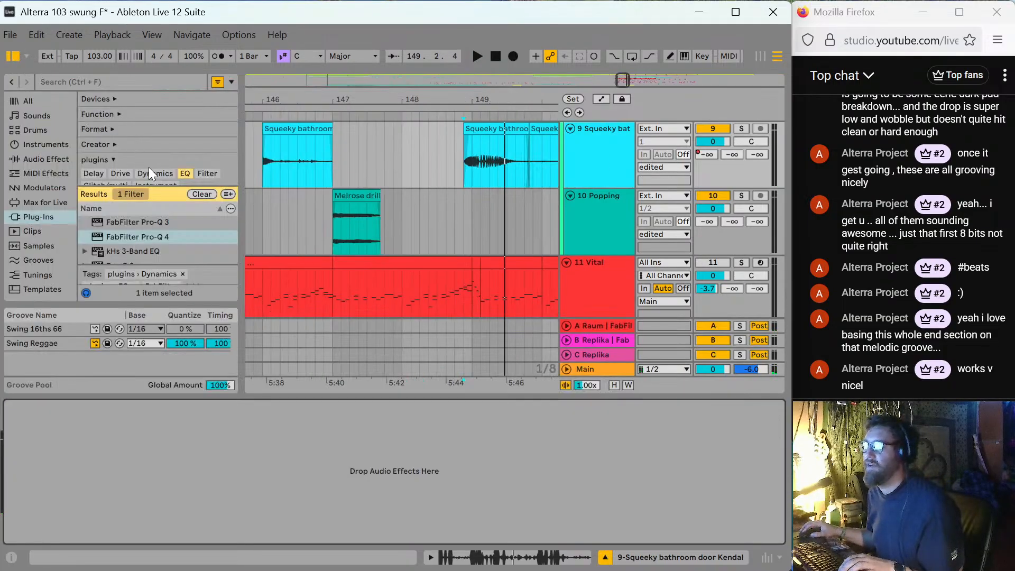
{"action": "double_click", "coordinate": [160, 237]}
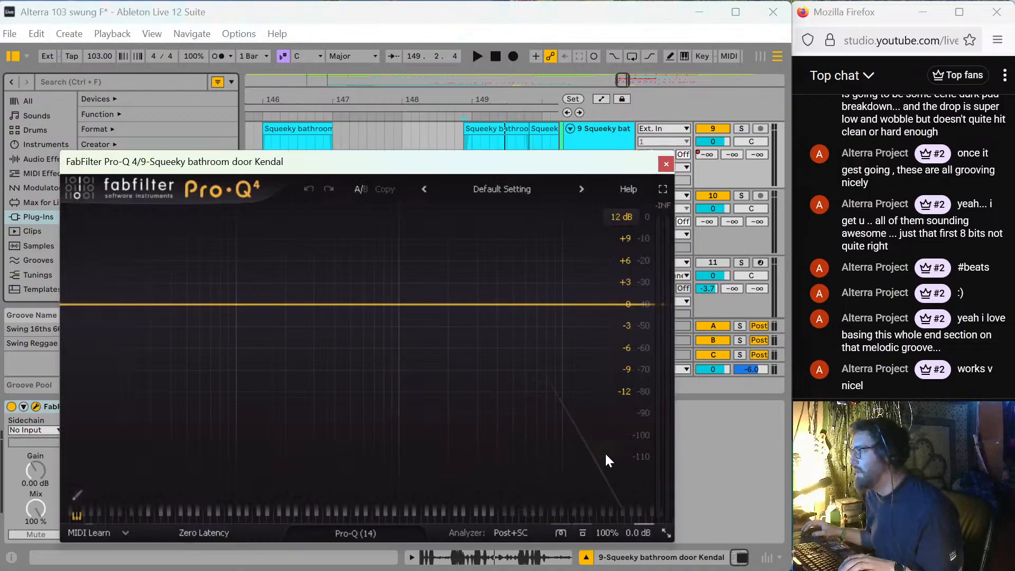
{"action": "left_click", "coordinate": [605, 452]}
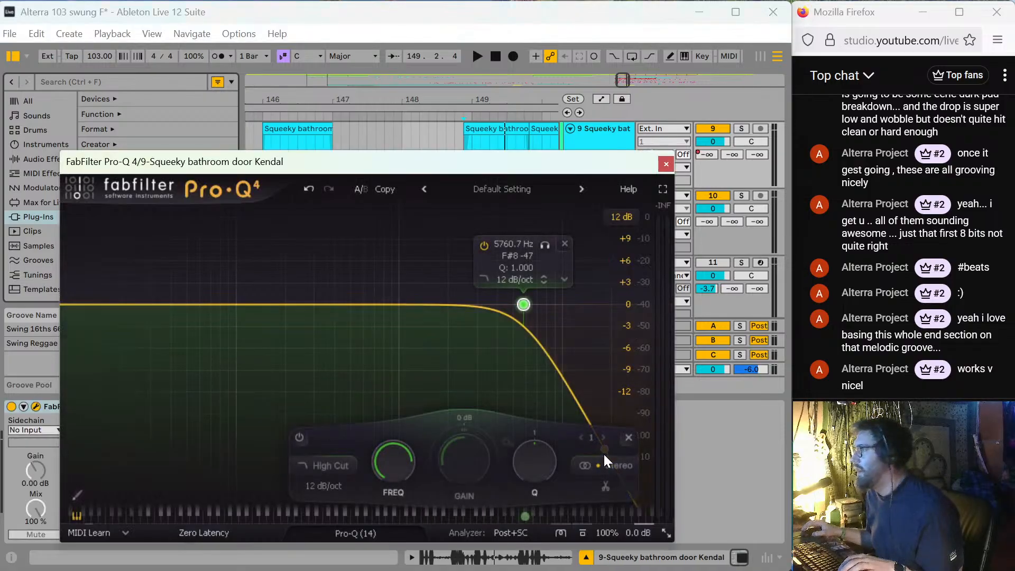
{"action": "key", "text": "space"}
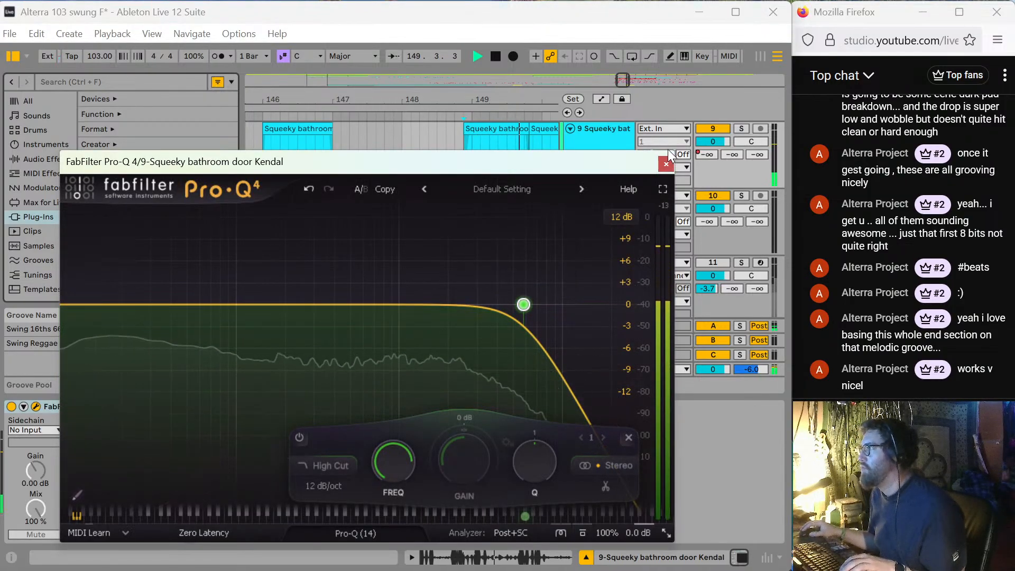
{"action": "left_click", "coordinate": [666, 164]}
{"action": "key", "text": "space"}
Split the door piece at 149.2.1, raise the first part's gain to 7.1 dB and audition it.
{"action": "left_click", "coordinate": [471, 159]}
{"action": "key", "text": "space"}
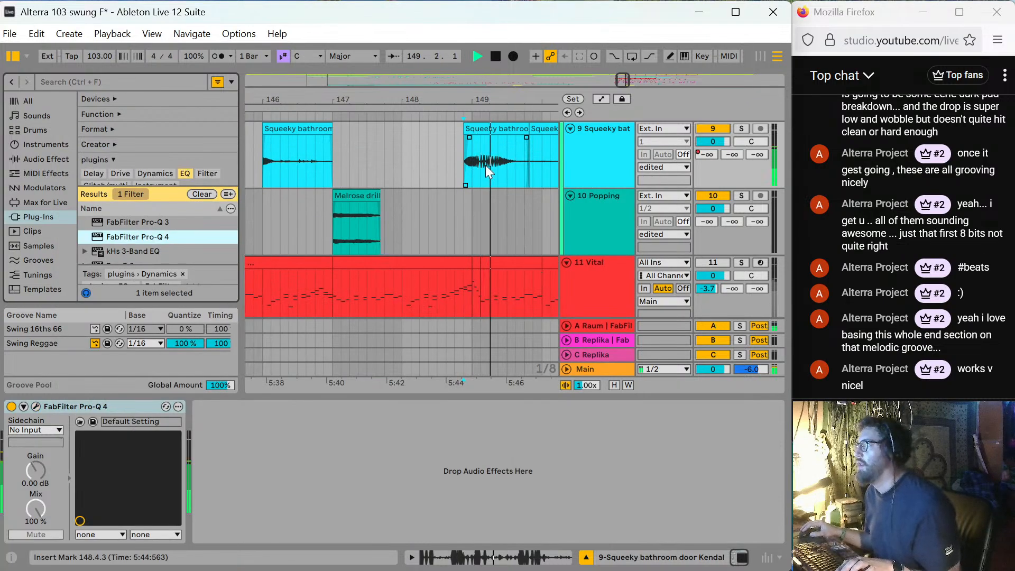
{"action": "left_click", "coordinate": [486, 165]}
{"action": "key", "text": "ctrl+e"}
{"action": "double_click", "coordinate": [479, 129]}
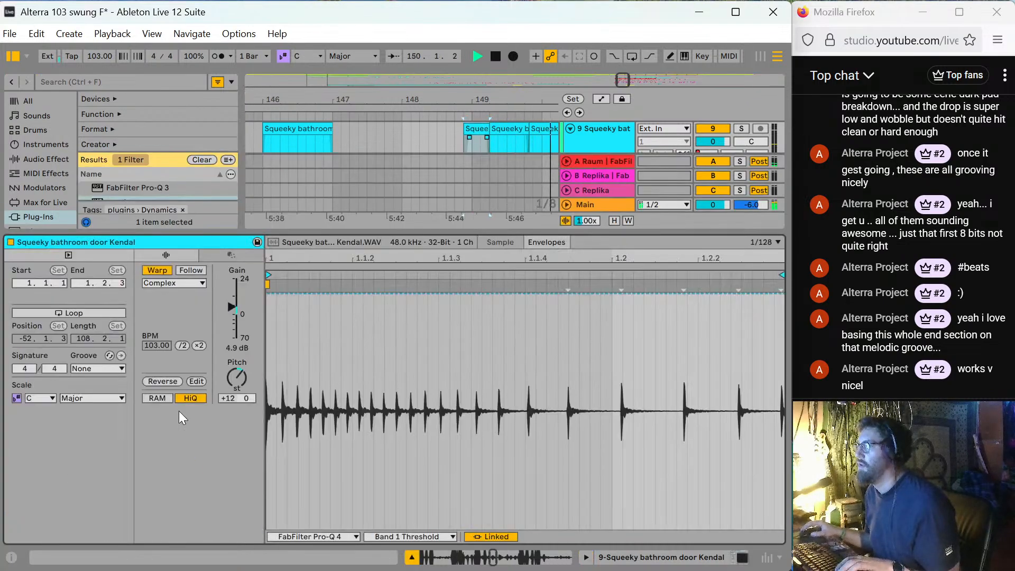
{"action": "left_click_drag", "start_coordinate": [233, 306], "coordinate": [232, 303]}
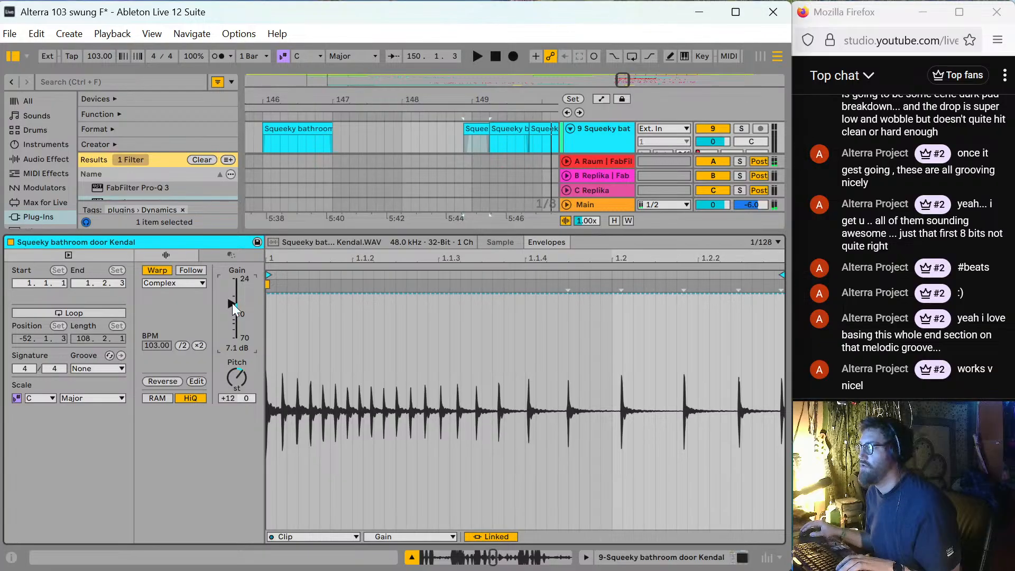
{"action": "key", "text": "space"}
{"action": "double_click", "coordinate": [387, 230]}
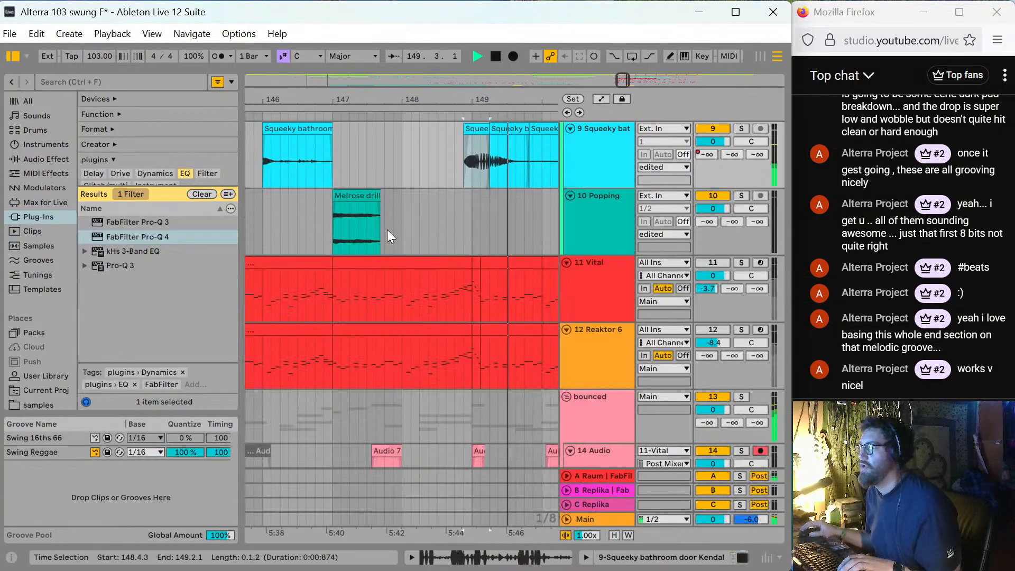
Hide the browser and audition the long remaining squeaky door clip past bar 151.
{"action": "left_click", "coordinate": [434, 170]}
{"action": "scroll", "coordinate": [433, 170], "scroll_direction": "down", "scroll_amount": 4}
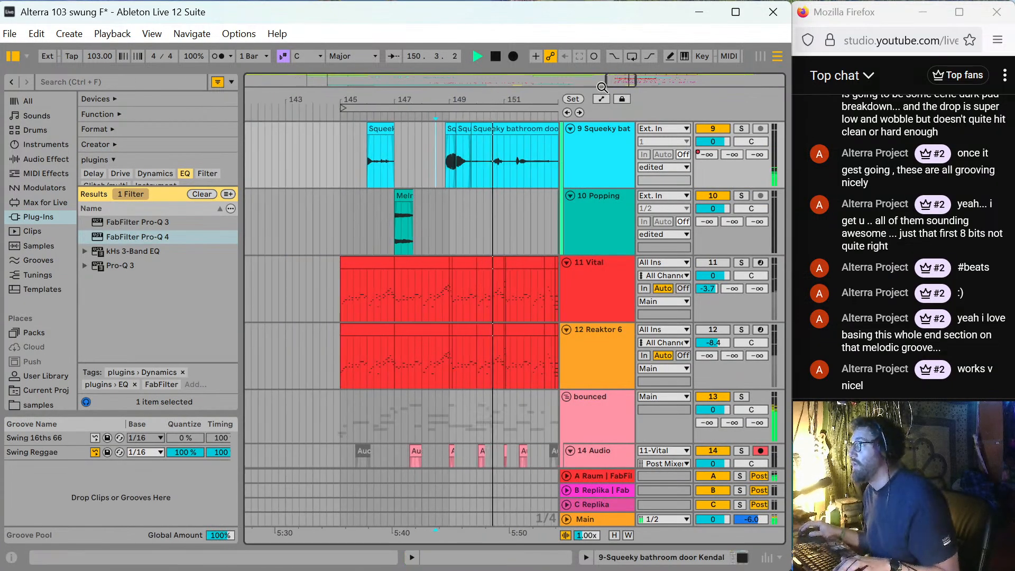
{"action": "key", "text": "ctrl+alt+b"}
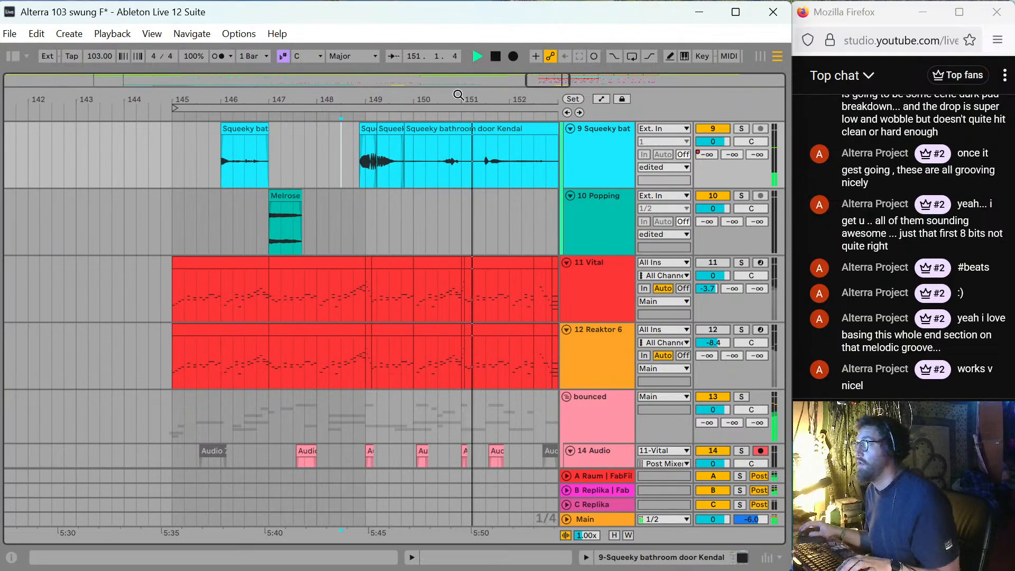
{"action": "left_click", "coordinate": [478, 162]}
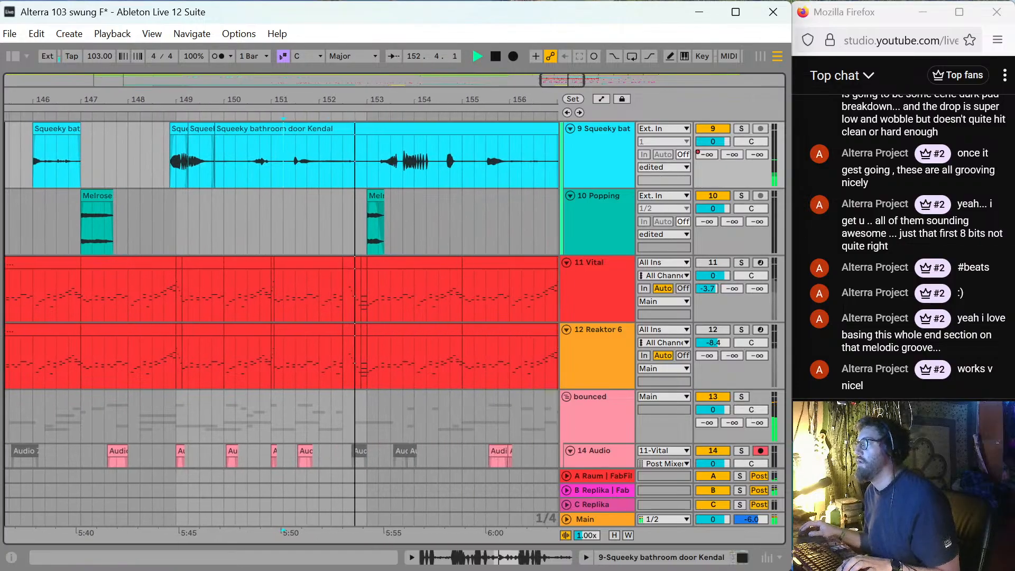
{"action": "key", "text": "space"}
Raise the gain of the long door clip starting at 149.4.2 to 8.7 dB and audition it from 150.3.1.
{"action": "double_click", "coordinate": [285, 129]}
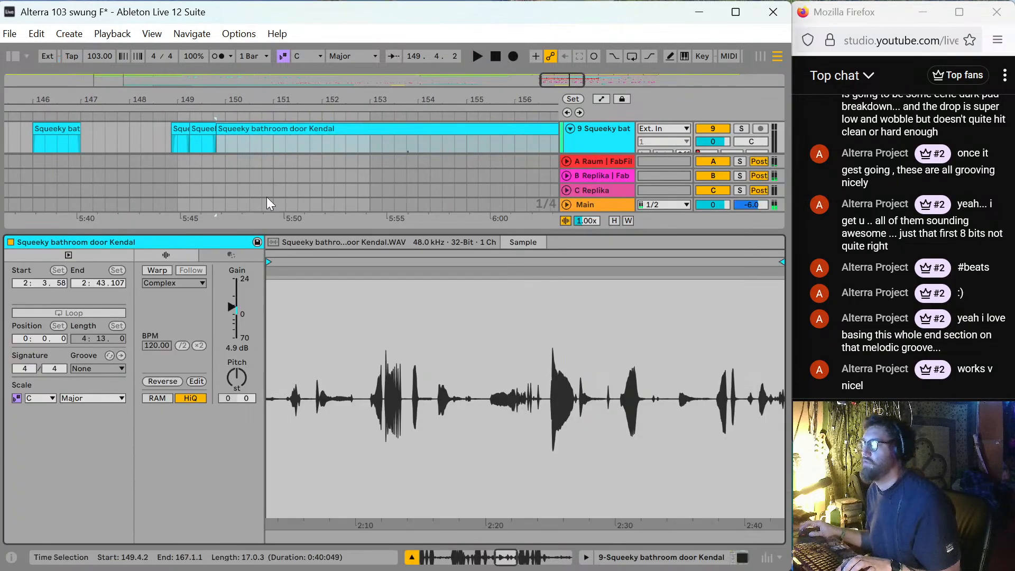
{"action": "left_click_drag", "start_coordinate": [231, 304], "coordinate": [232, 299]}
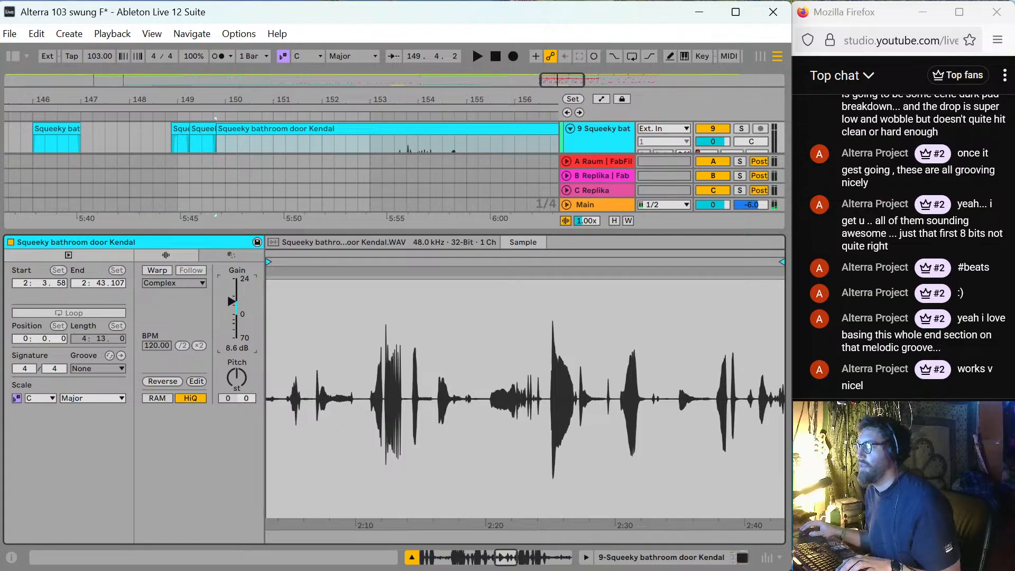
{"action": "left_click", "coordinate": [398, 226]}
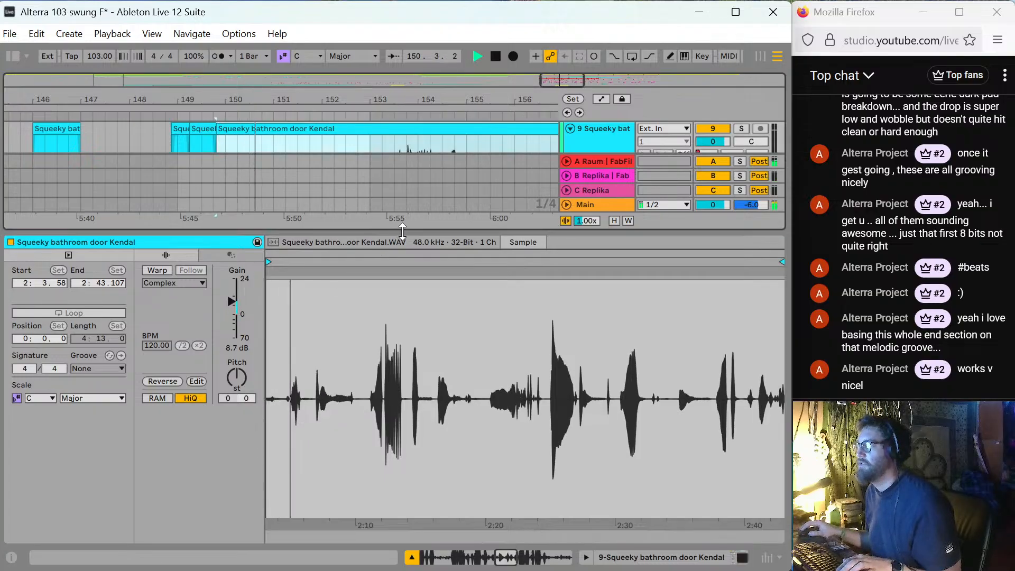
{"action": "double_click", "coordinate": [402, 231]}
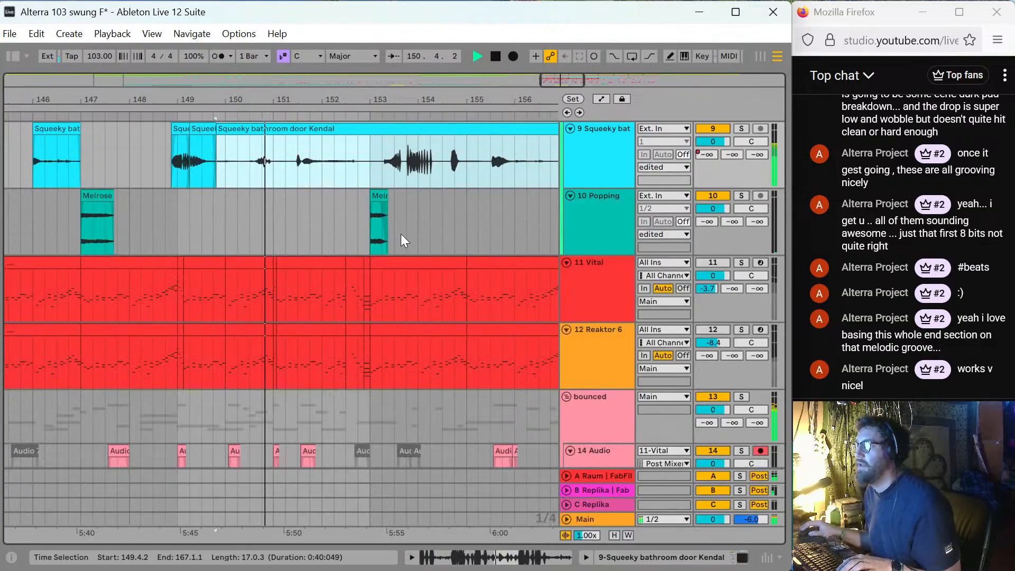
{"action": "left_click", "coordinate": [252, 173]}
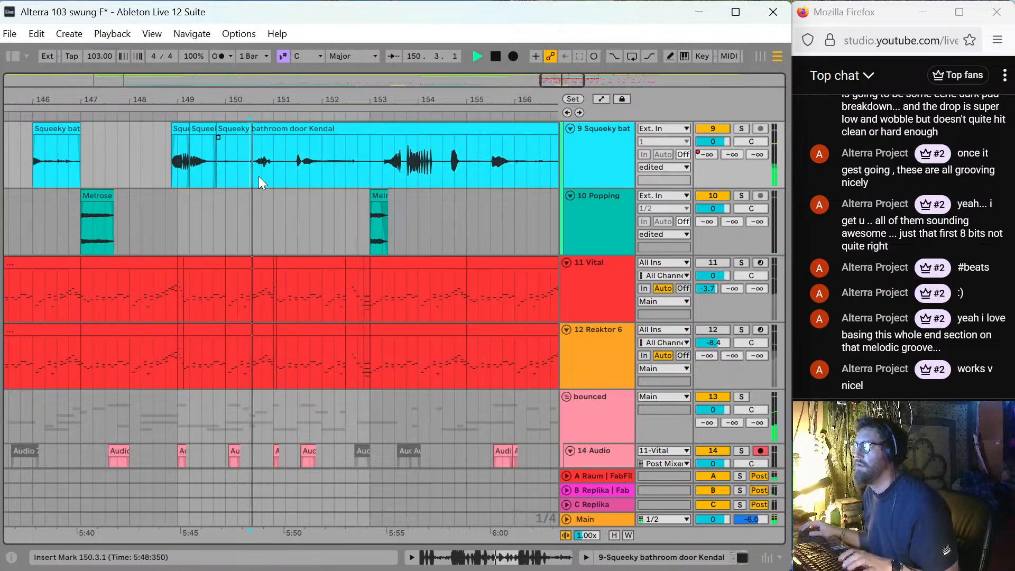
Trim the long squeaky door clip to start at 151.4.1, split it at 152.3.1 and trim the remainder to start at 153.1.1.
{"action": "left_click_drag", "start_coordinate": [218, 138], "coordinate": [312, 138]}
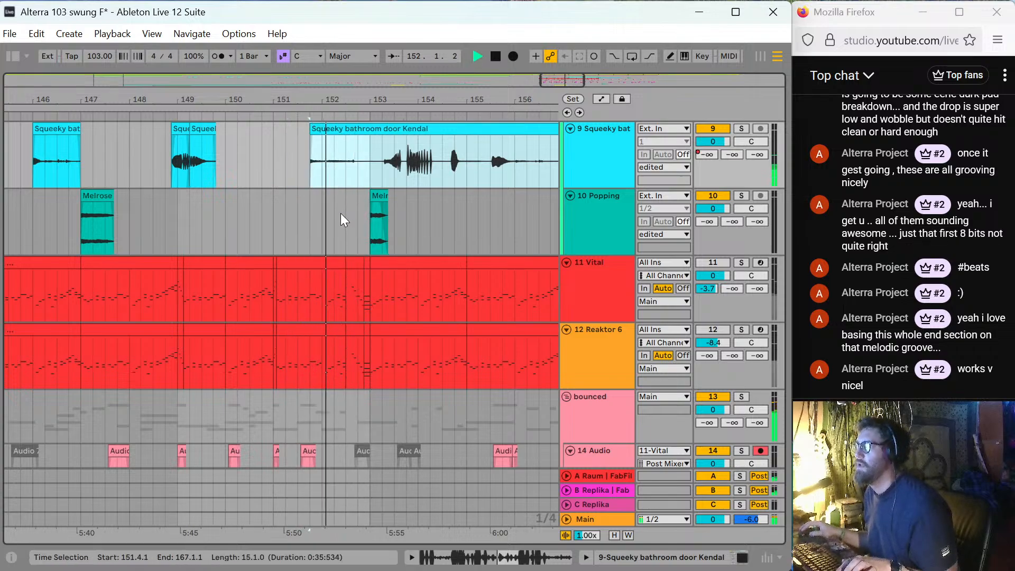
{"action": "left_click", "coordinate": [344, 168]}
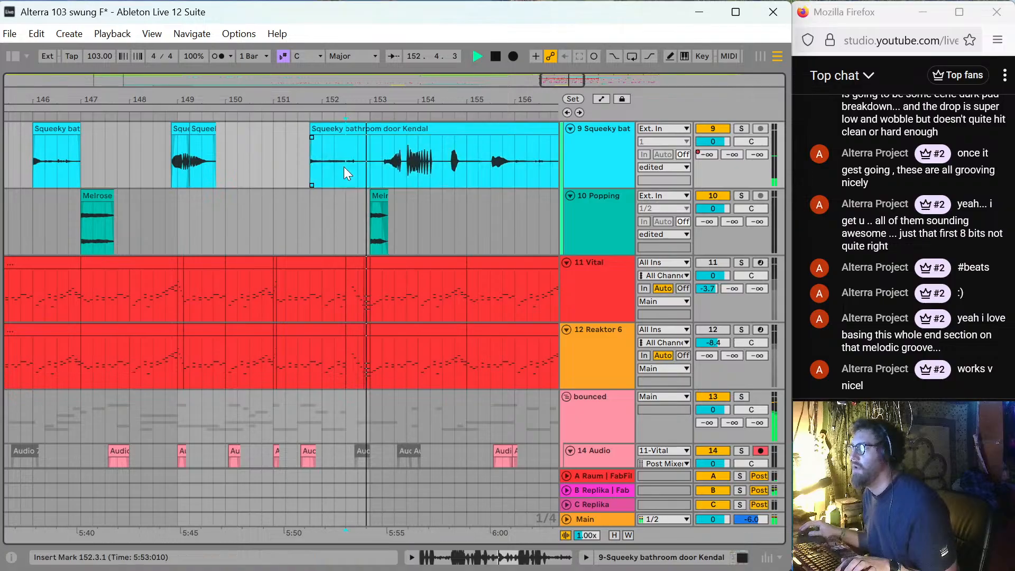
{"action": "key", "text": "ctrl+e"}
{"action": "left_click_drag", "start_coordinate": [346, 133], "coordinate": [369, 133]}
{"action": "key", "text": "space"}
{"action": "key", "text": "space"}
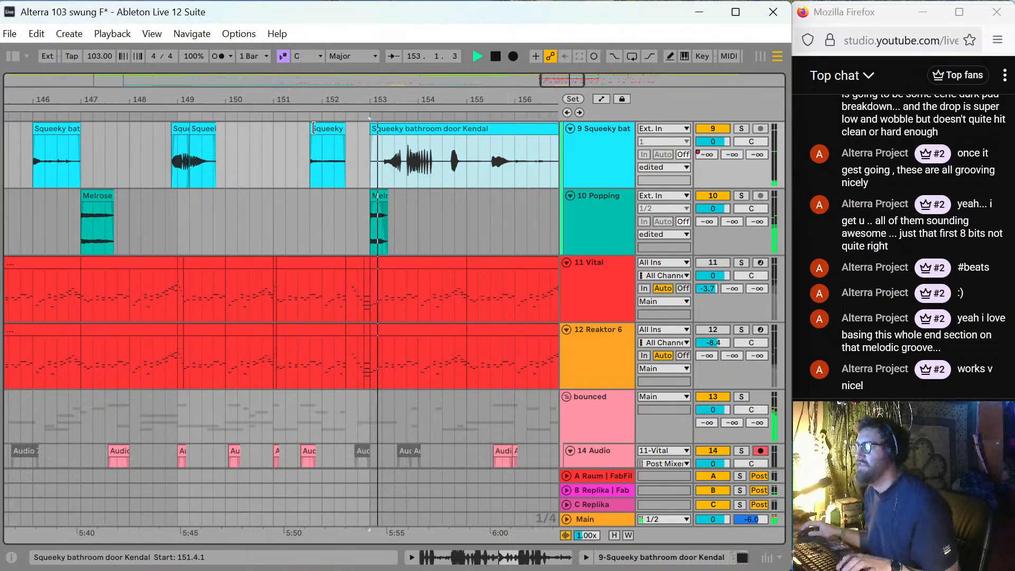
Raise the gain of the door piece starting at 151.4.1 to 15.4 dB and audition it.
{"action": "key", "text": "shift+Tab"}
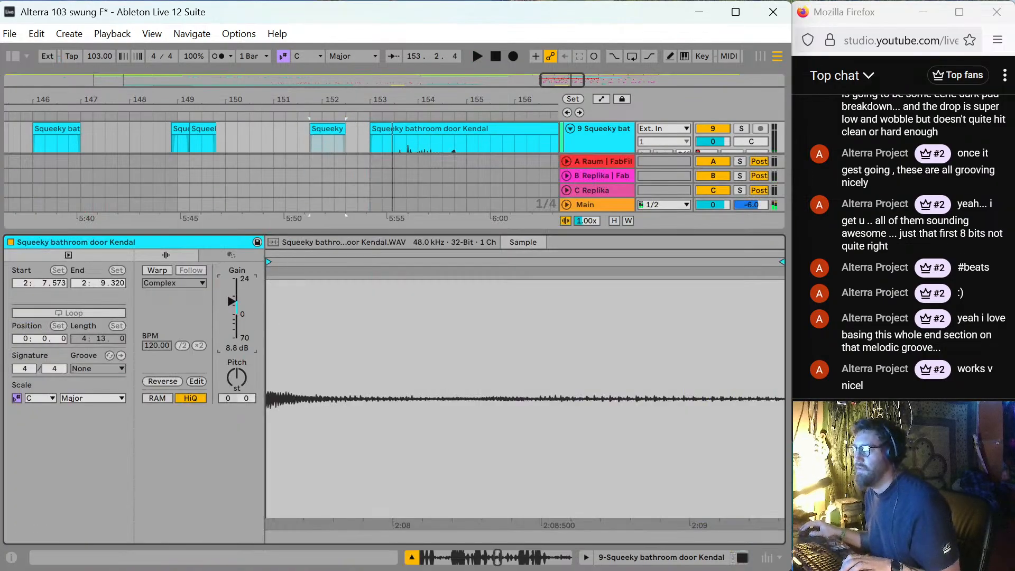
{"action": "left_click_drag", "start_coordinate": [232, 300], "coordinate": [233, 290]}
{"action": "key", "text": "space"}
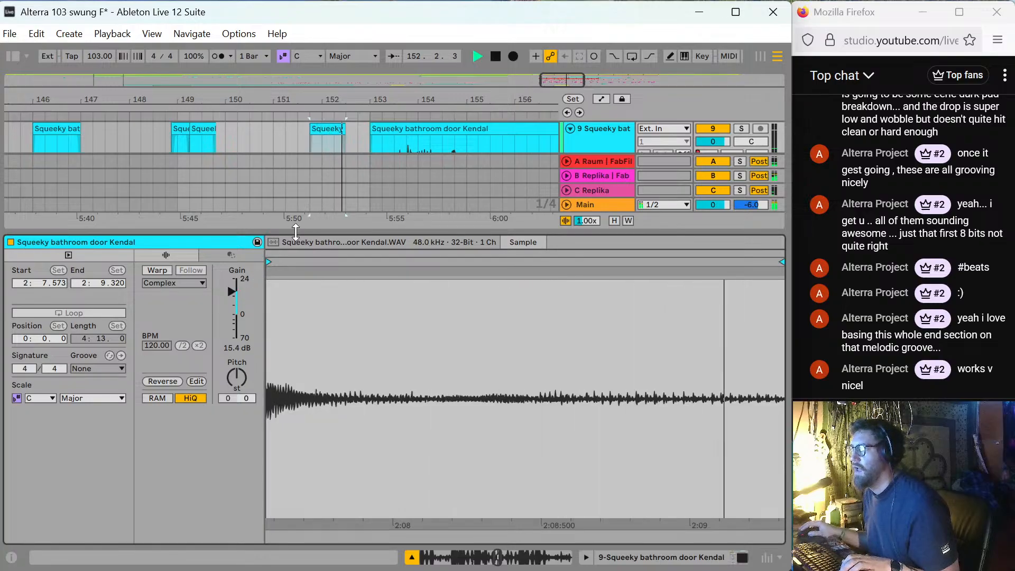
{"action": "key", "text": "ctrl+alt+l"}
{"action": "key", "text": "space"}
{"action": "key", "text": "space"}
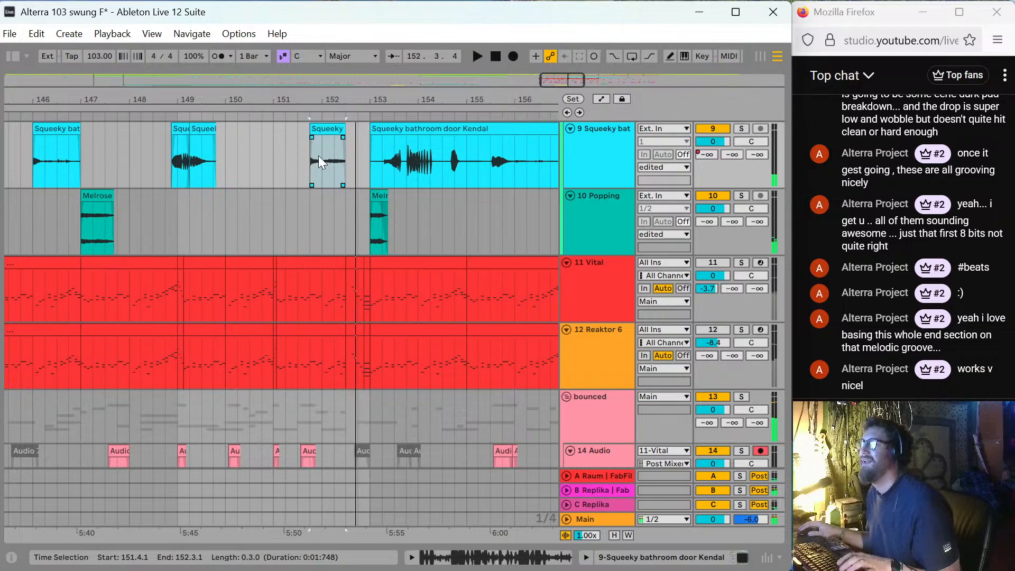
Split the door piece one sixteenth after 151.4.1, lower the short first part's gain to 10.8 dB and enlarge the arrangement area.
{"action": "key", "text": "z"}
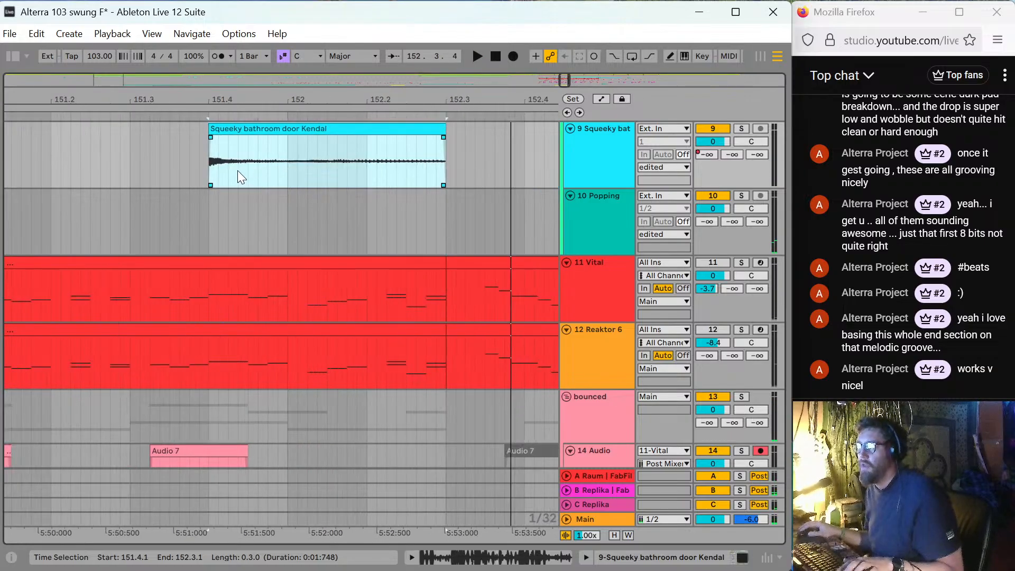
{"action": "left_click", "coordinate": [227, 166]}
{"action": "key", "text": "ctrl+e"}
{"action": "key", "text": "ctrl+alt+l"}
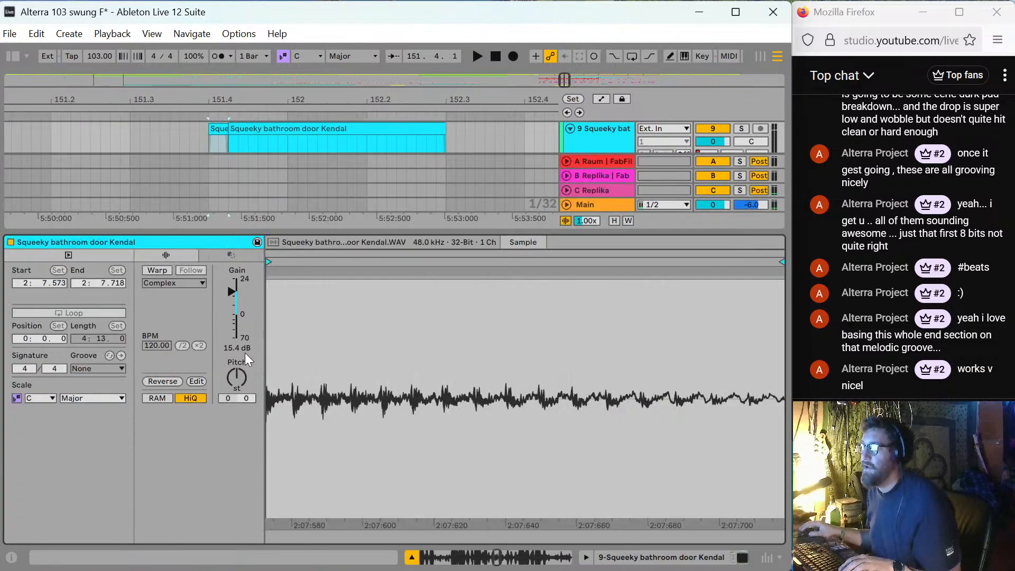
{"action": "left_click_drag", "start_coordinate": [233, 288], "coordinate": [233, 299]}
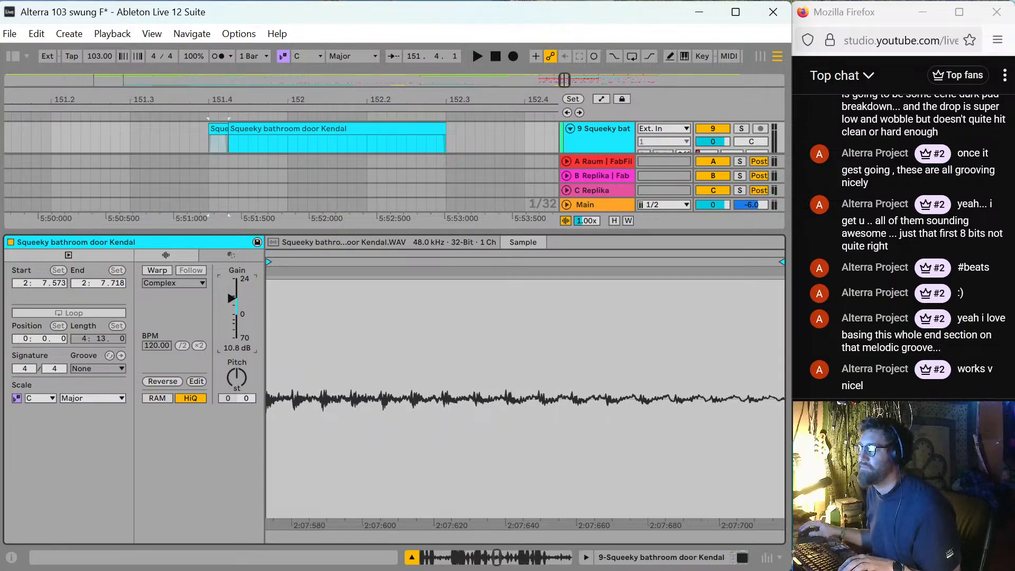
{"action": "left_click_drag", "start_coordinate": [267, 231], "coordinate": [267, 335]}
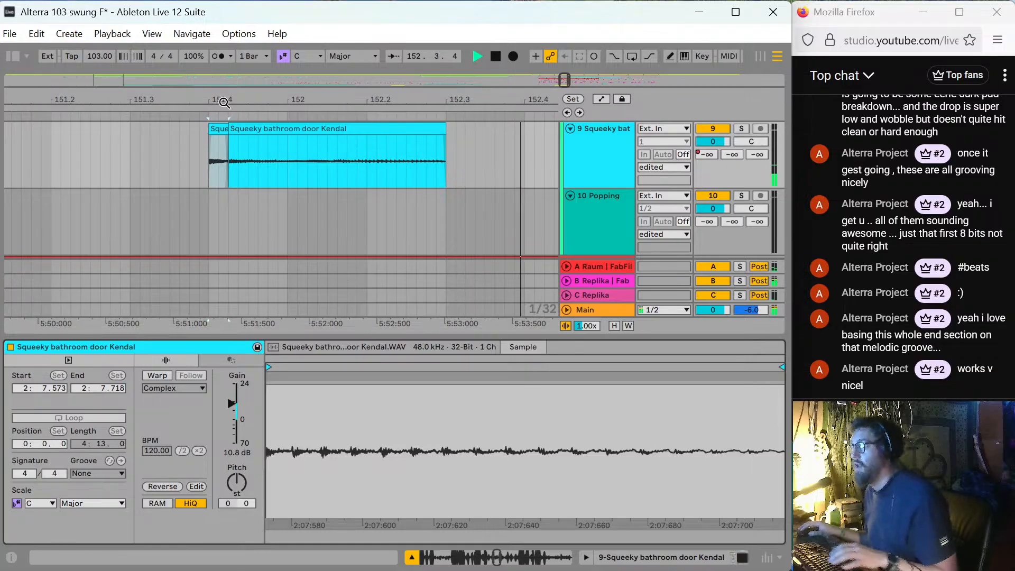
Examine the door pieces around bar 152 and the FR39 clip at bar 153, and audition the long door clip from 153.1.1.
{"action": "left_click", "coordinate": [349, 159]}
{"action": "key", "text": "minus"}
{"action": "key", "text": "minus"}
{"action": "key", "text": "minus"}
{"action": "key", "text": "minus"}
{"action": "key", "text": "minus"}
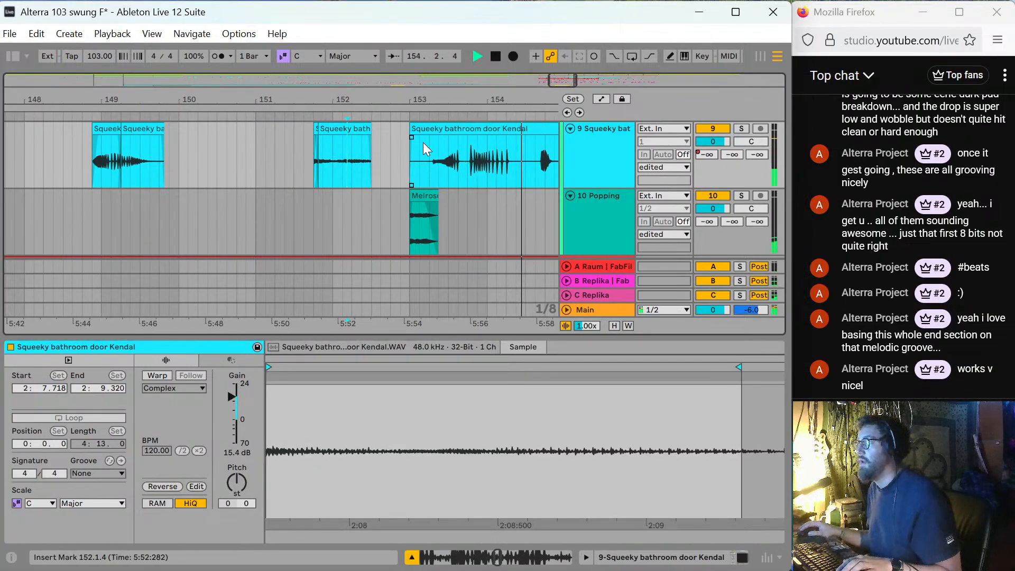
{"action": "key", "text": "space"}
{"action": "scroll", "coordinate": [426, 150], "scroll_direction": "up", "scroll_amount": 4}
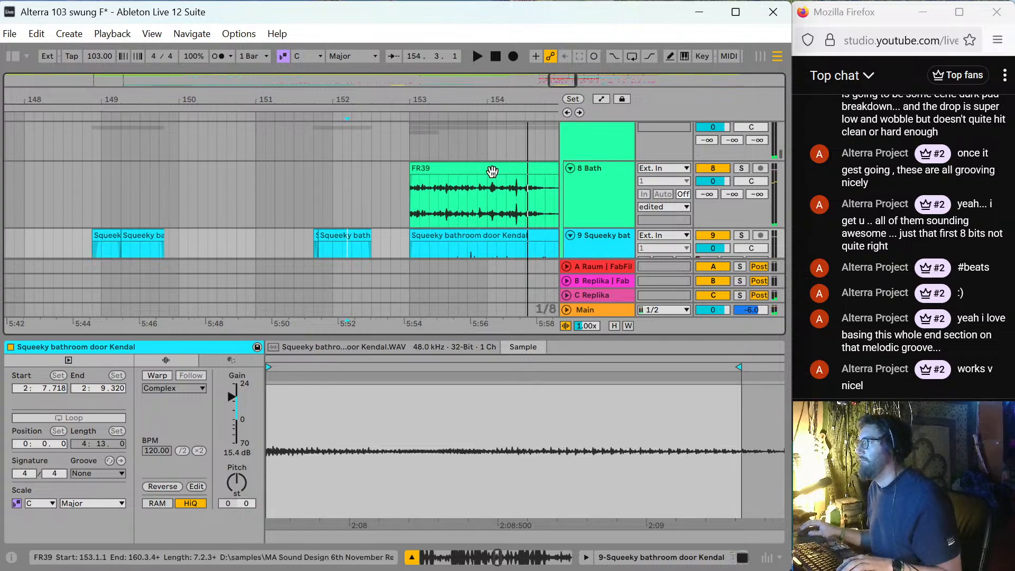
{"action": "left_click", "coordinate": [492, 169]}
{"action": "key", "text": "minus"}
{"action": "scroll", "coordinate": [476, 222], "scroll_direction": "down", "scroll_amount": 3}
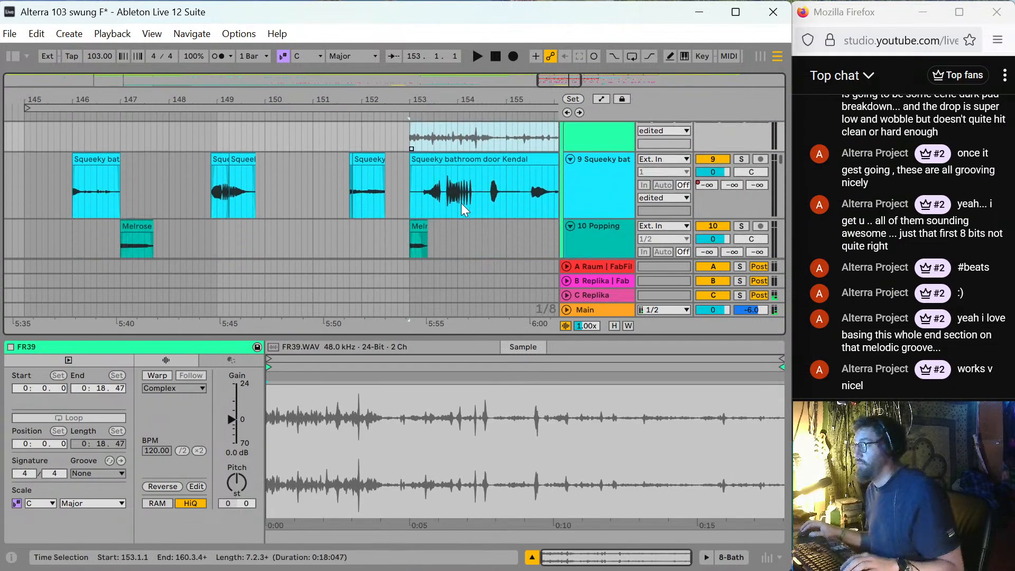
{"action": "left_click", "coordinate": [412, 182]}
{"action": "key", "text": "space"}
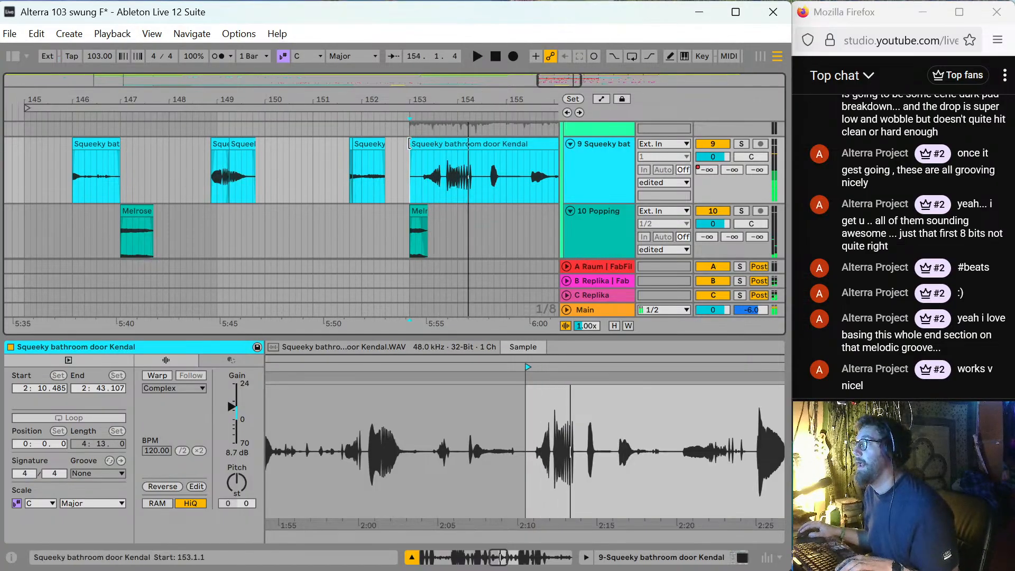
{"action": "key", "text": "space"}
Cut the long door clip into a short piece from 153.3.1 to 153.4.1 and a remainder starting at 153.4.3, and audition it.
{"action": "left_click_drag", "start_coordinate": [408, 151], "coordinate": [450, 145]}
{"action": "key", "text": "space"}
{"action": "left_click", "coordinate": [449, 143]}
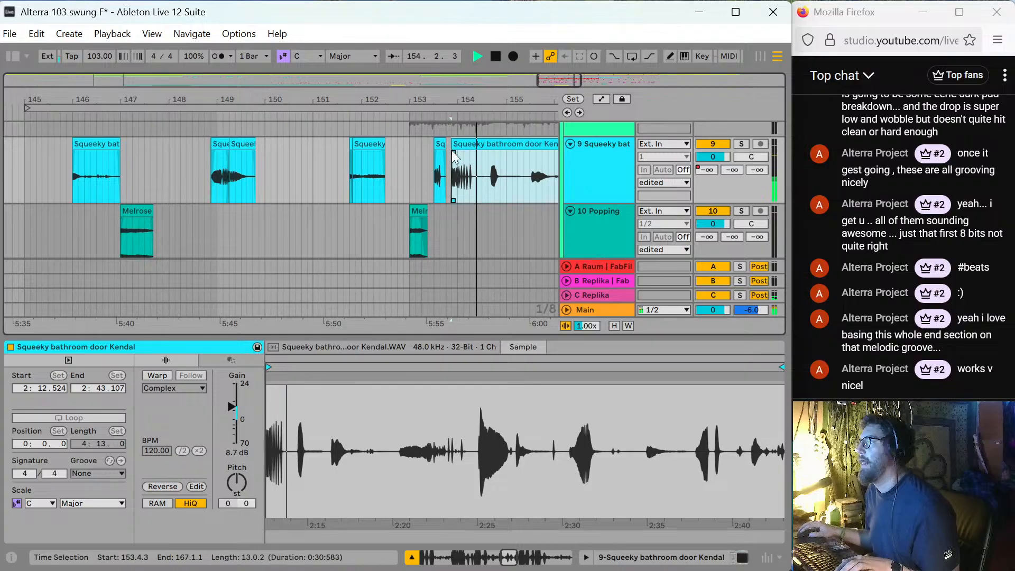
{"action": "key", "text": "space"}
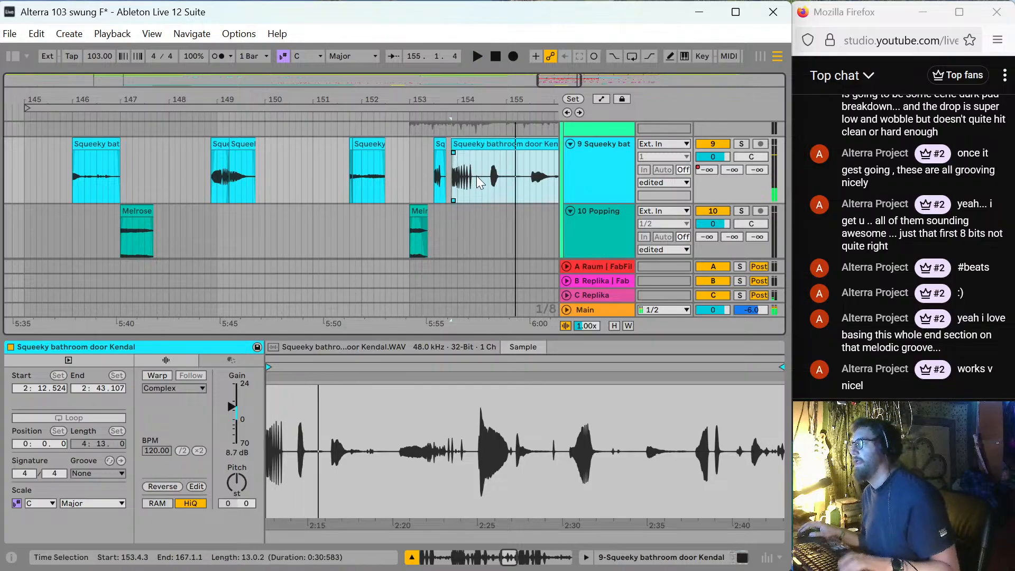
Split the remaining door clip in the second half of bar 154, trim the rest to start at 155.1.1 and audition from 153.3.1.
{"action": "left_click", "coordinate": [489, 177]}
{"action": "key", "text": "ctrl+e"}
{"action": "left_click_drag", "start_coordinate": [488, 144], "coordinate": [506, 146]}
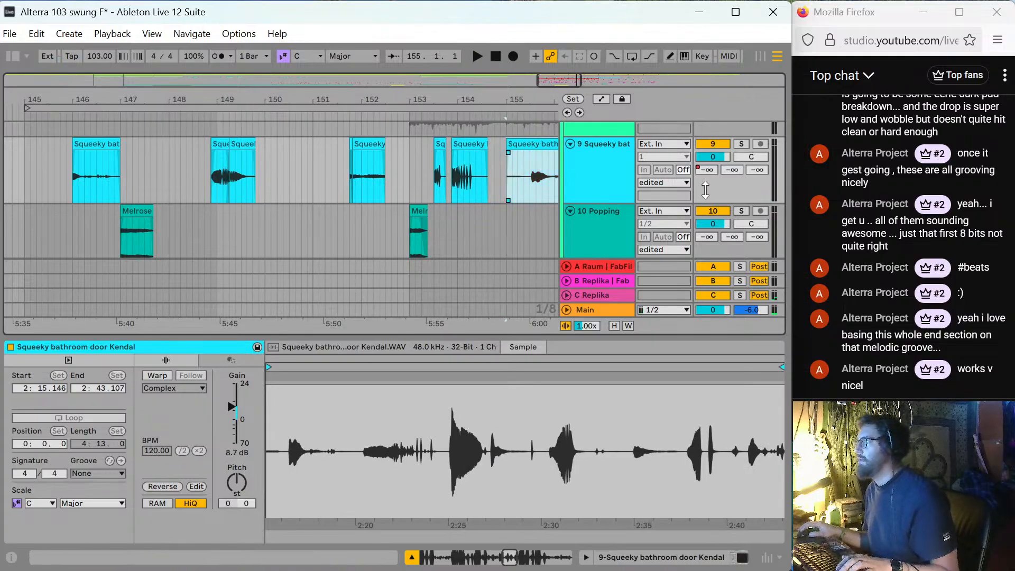
{"action": "left_click", "coordinate": [592, 169]}
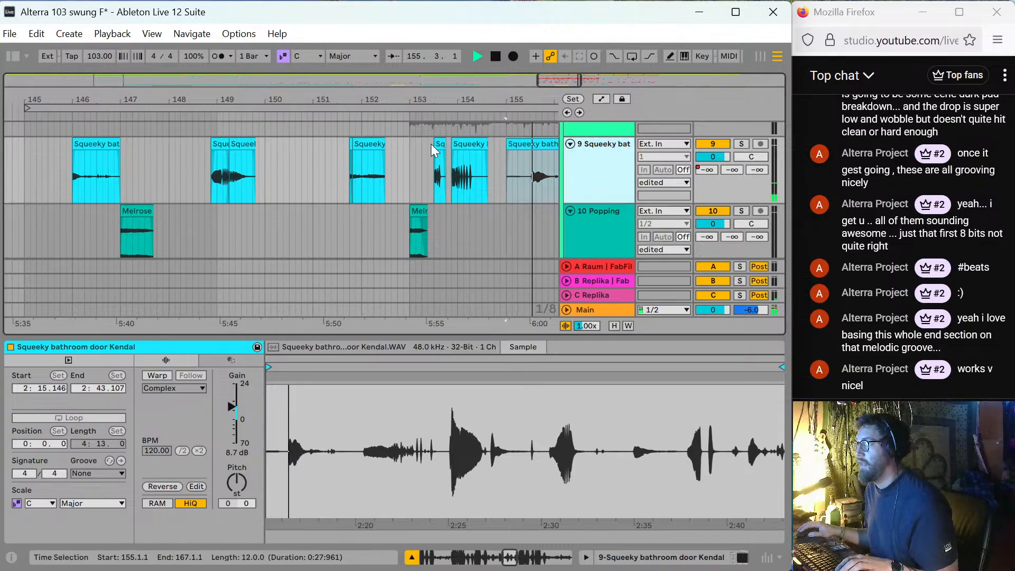
{"action": "left_click", "coordinate": [441, 159]}
{"action": "key", "text": "space"}
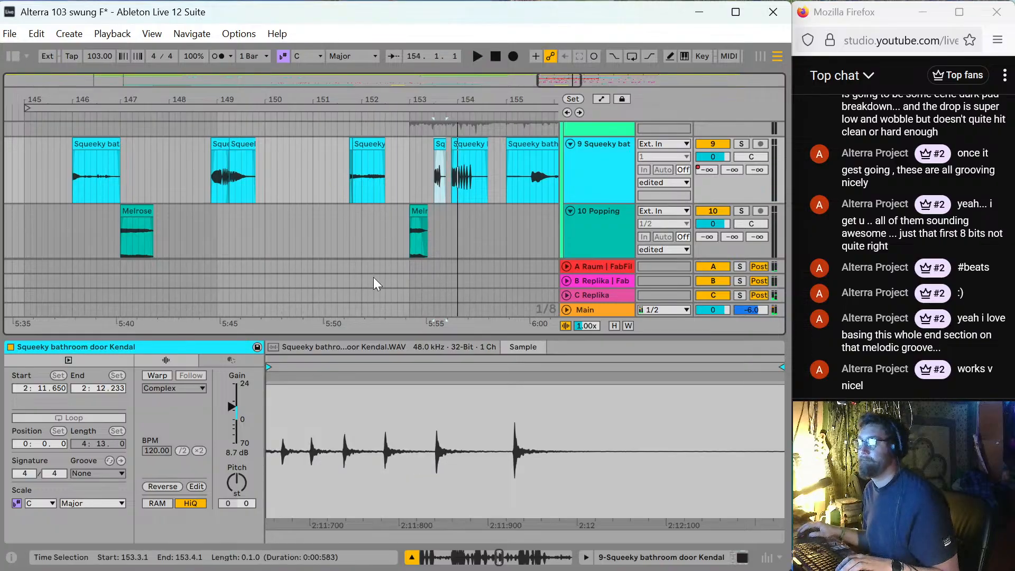
Change the door track's Pro-Q 4 High Cut to 36 dB/oct at 7957.7 Hz while auditioning the short door piece.
{"action": "double_click", "coordinate": [588, 184]}
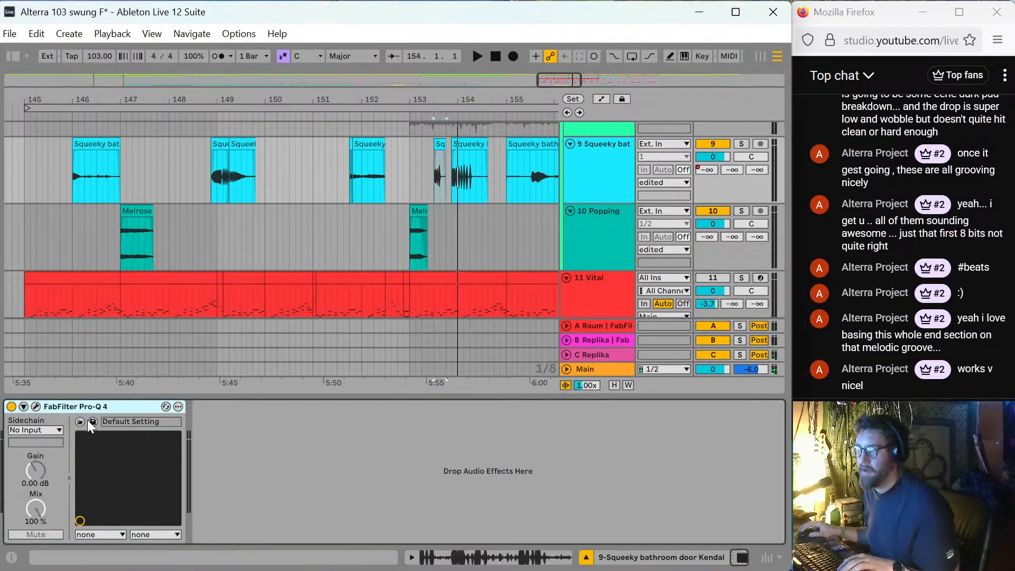
{"action": "left_click", "coordinate": [37, 404]}
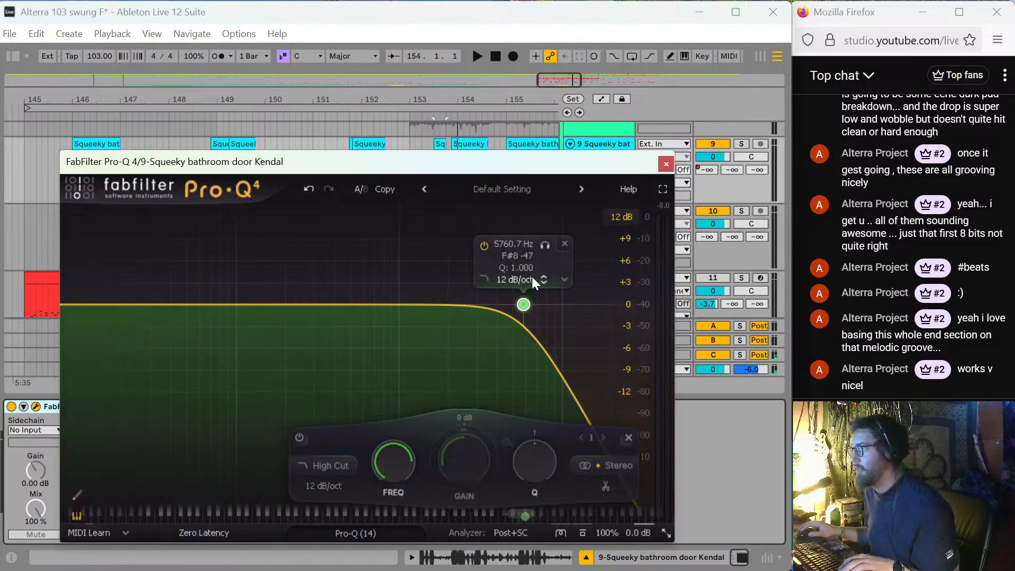
{"action": "scroll", "coordinate": [541, 304], "scroll_direction": "up", "scroll_amount": 4}
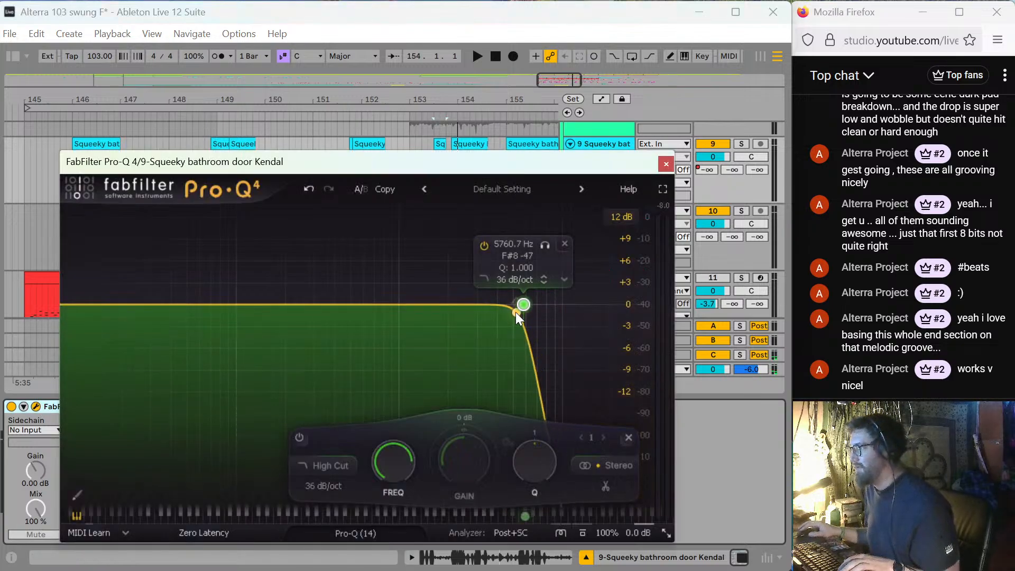
{"action": "left_click_drag", "start_coordinate": [383, 463], "coordinate": [387, 438]}
{"action": "key", "text": "space"}
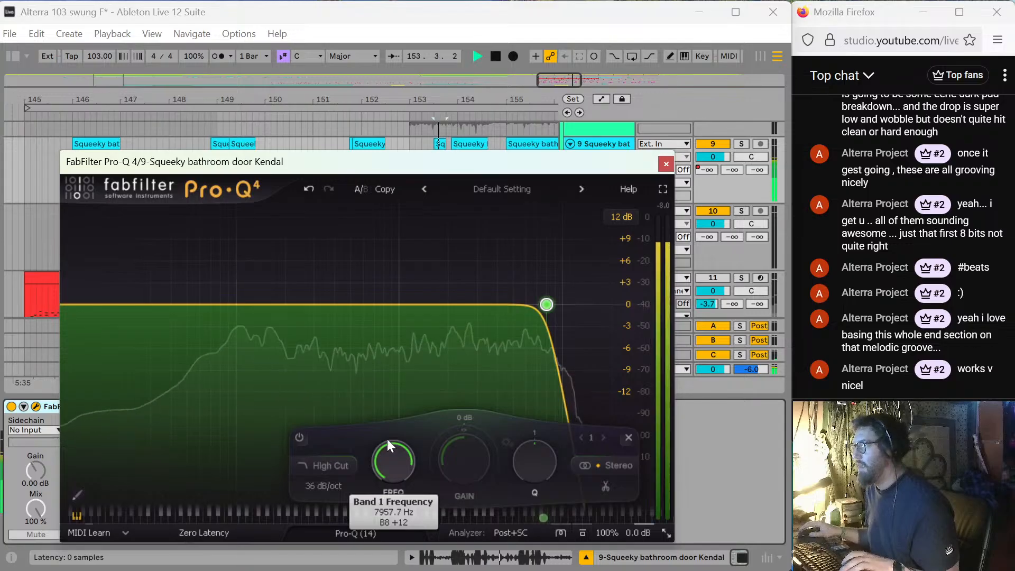
{"action": "key", "text": "space"}
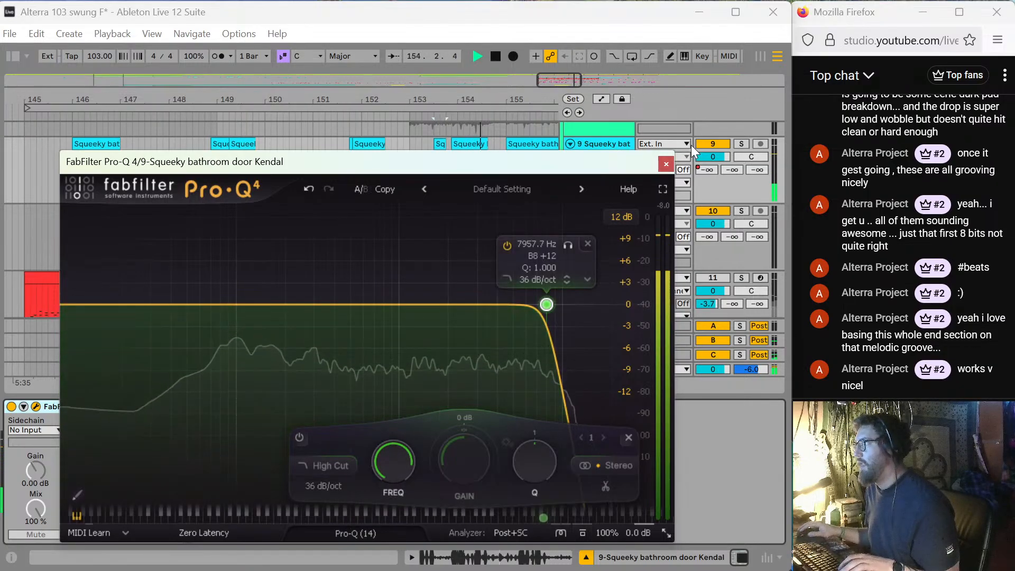
{"action": "left_click", "coordinate": [666, 164]}
Automate the door track's Pro-Q 4 Band 1 Frequency with a dip to 248.75 Hz at 153.3.1 and audition the short piece.
{"action": "key", "text": "a"}
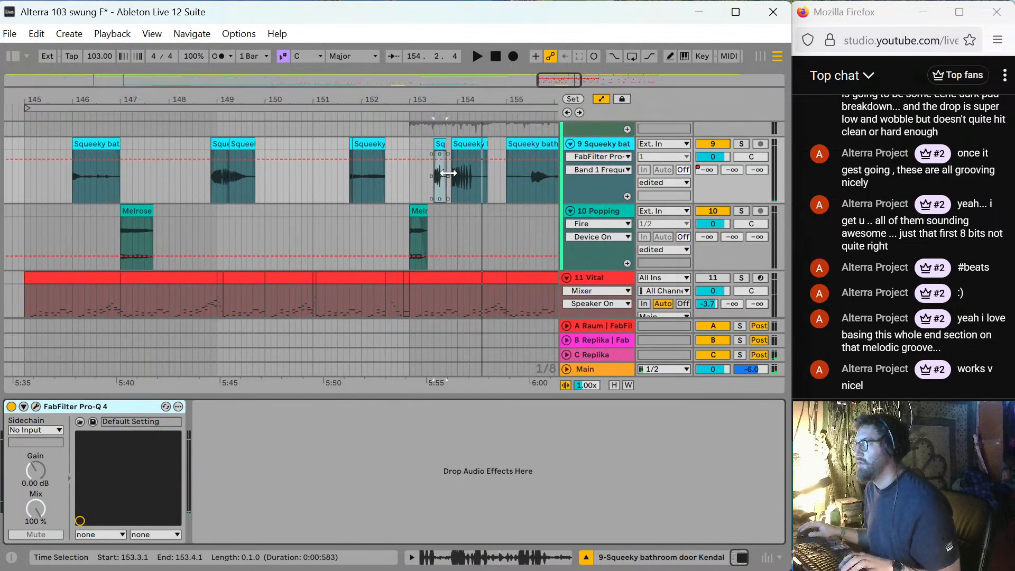
{"action": "left_click", "coordinate": [439, 162]}
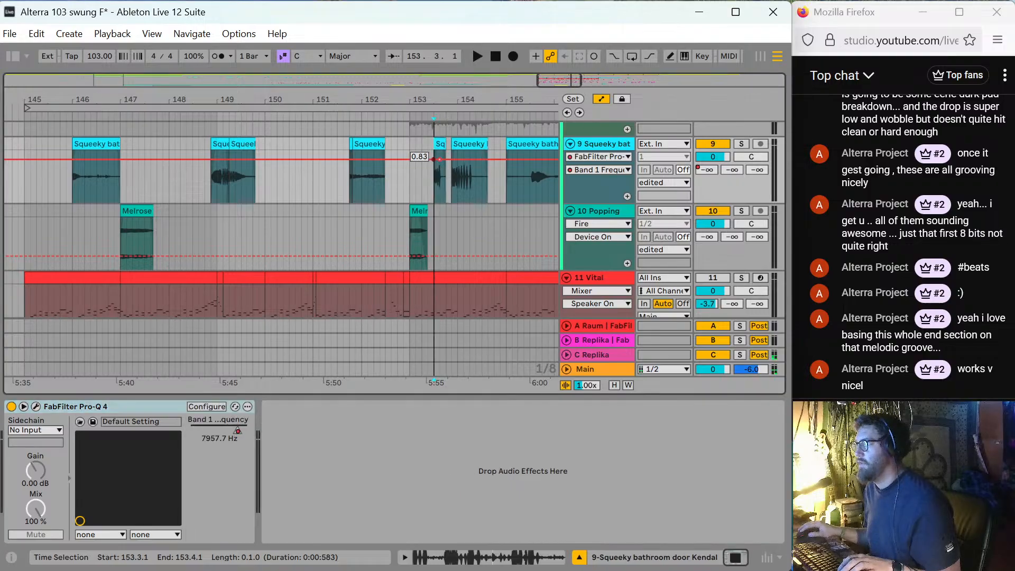
{"action": "mouse_move", "coordinate": [433, 162]}
{"action": "left_mouse_down"}
{"action": "mouse_move", "coordinate": [415, 160]}
{"action": "mouse_move", "coordinate": [433, 161]}
{"action": "mouse_move", "coordinate": [433, 180]}
{"action": "left_mouse_up"}
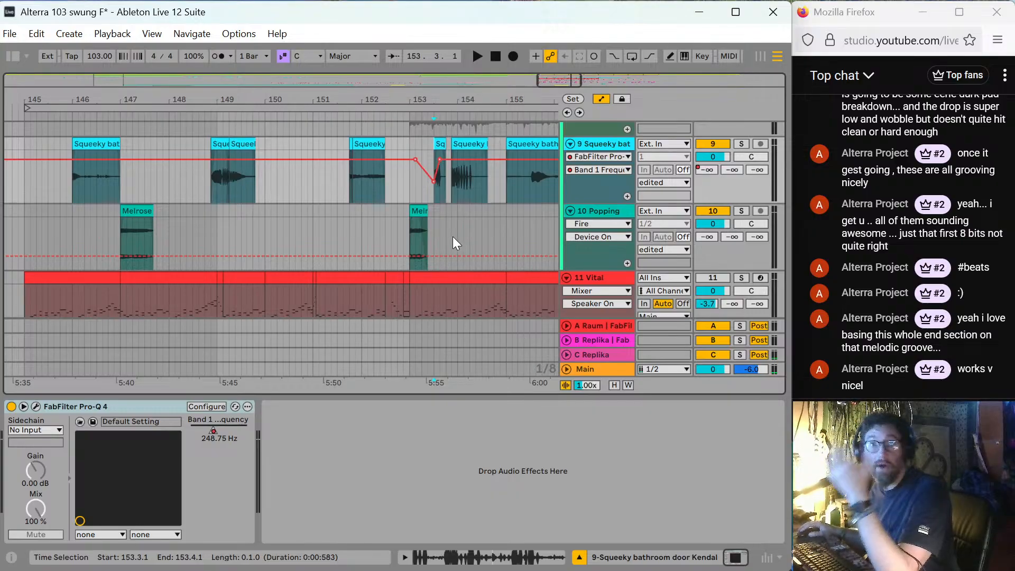
{"action": "key", "text": "space"}
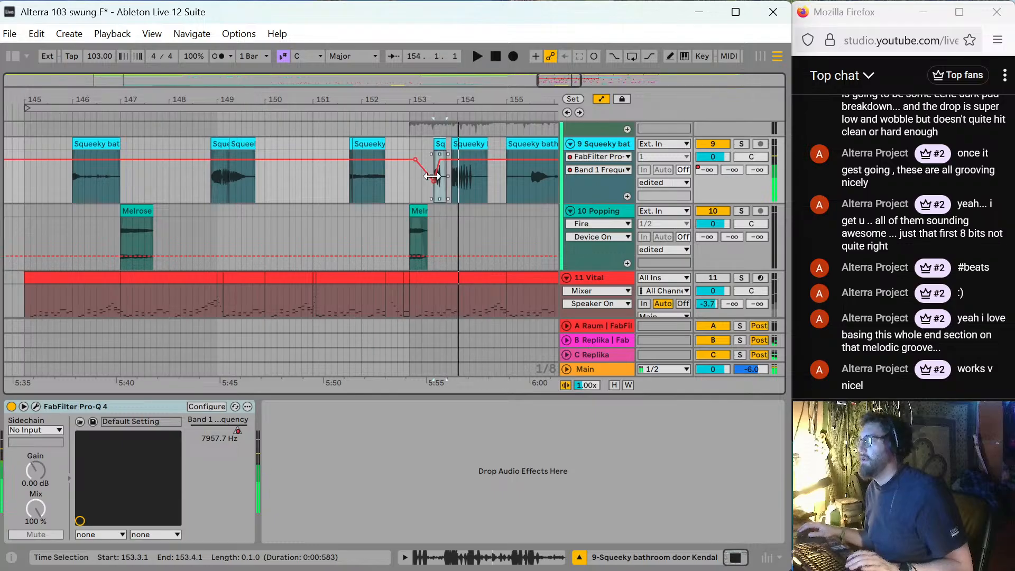
{"action": "left_click", "coordinate": [439, 142]}
{"action": "key", "text": "space"}
{"action": "left_click", "coordinate": [442, 178]}
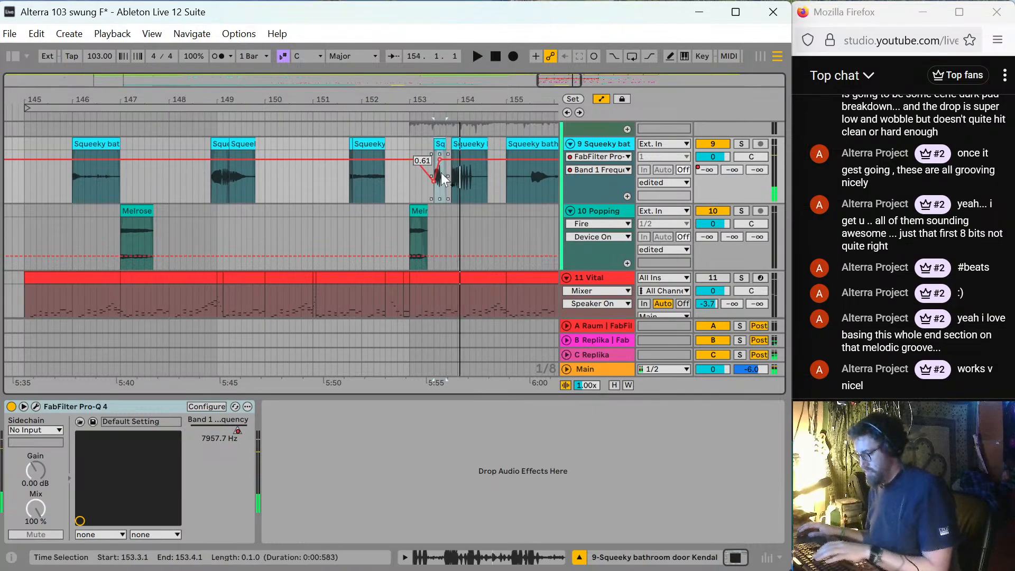
Raise the Band 1 Frequency automation point at 153.3.1 to 0.45 and audition the filter sweep.
{"action": "left_click", "coordinate": [439, 184]}
{"action": "scroll", "coordinate": [439, 184], "scroll_direction": "up", "scroll_amount": 5}
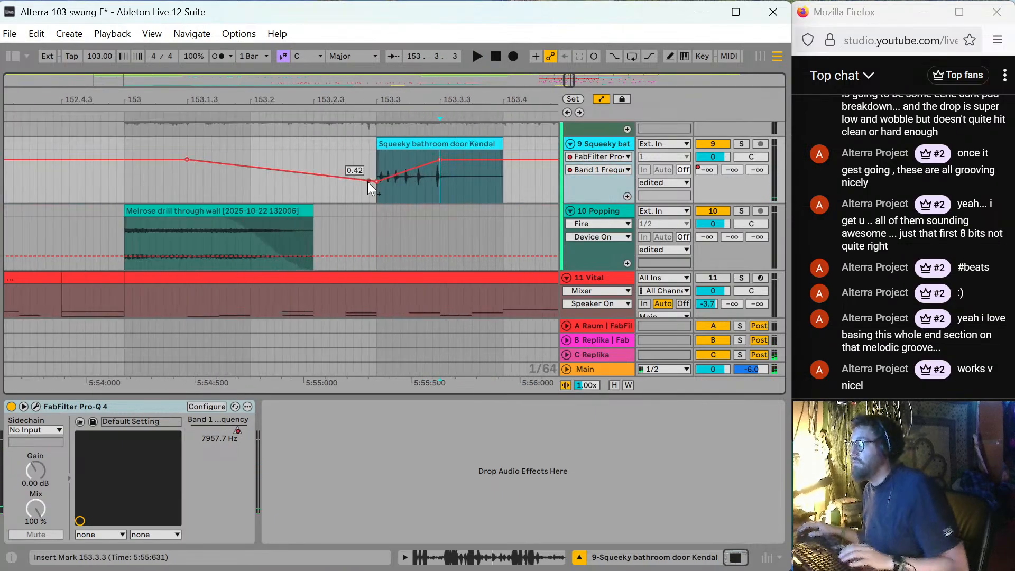
{"action": "left_click_drag", "start_coordinate": [373, 182], "coordinate": [372, 180]}
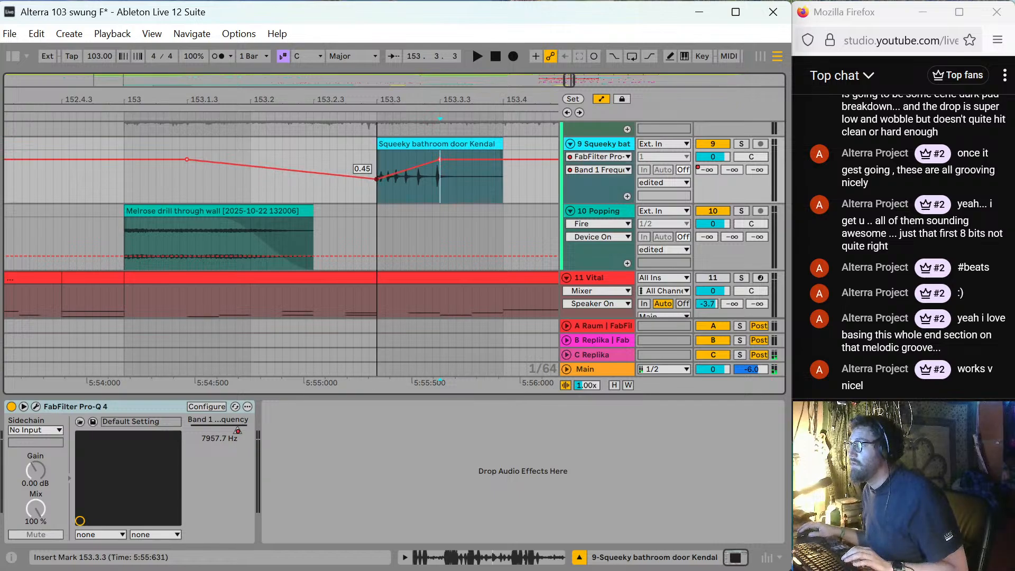
{"action": "left_click", "coordinate": [374, 158]}
{"action": "key", "text": "space"}
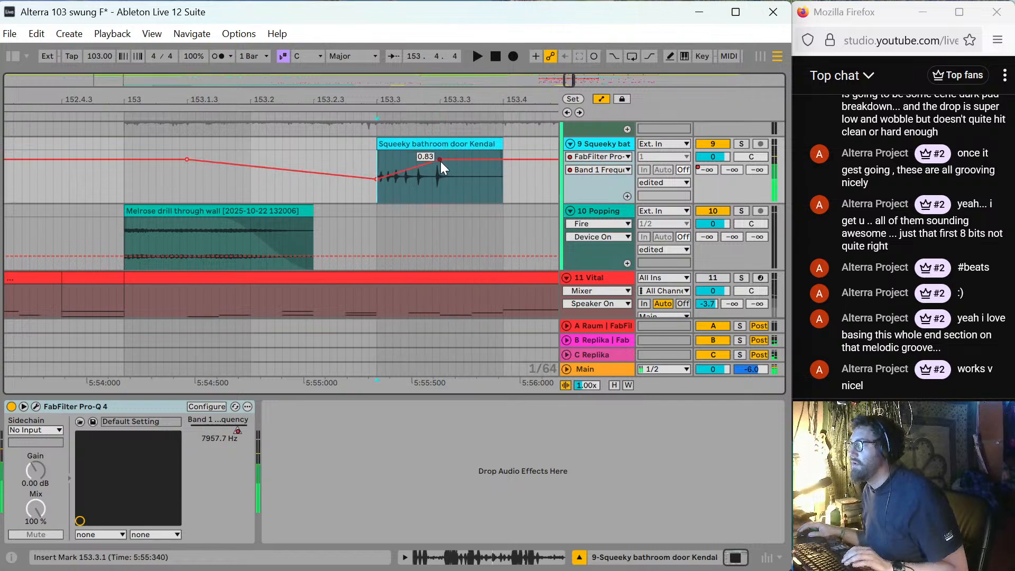
{"action": "key", "text": "space"}
Raise the gain of the short door piece at 153.3.1 to 14.3 dB while auditioning it.
{"action": "double_click", "coordinate": [438, 143]}
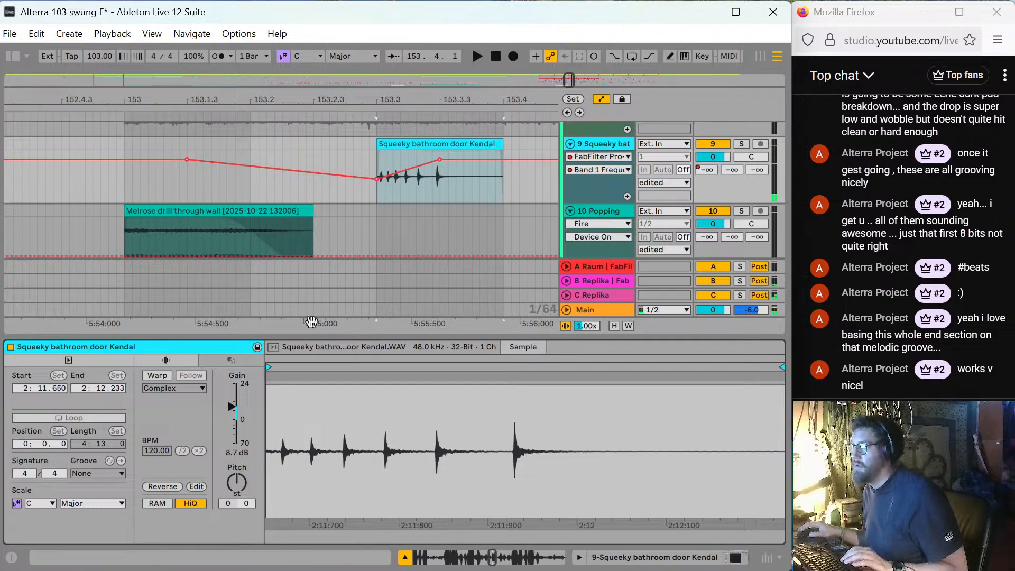
{"action": "left_click_drag", "start_coordinate": [239, 404], "coordinate": [234, 398]}
{"action": "key", "text": "space"}
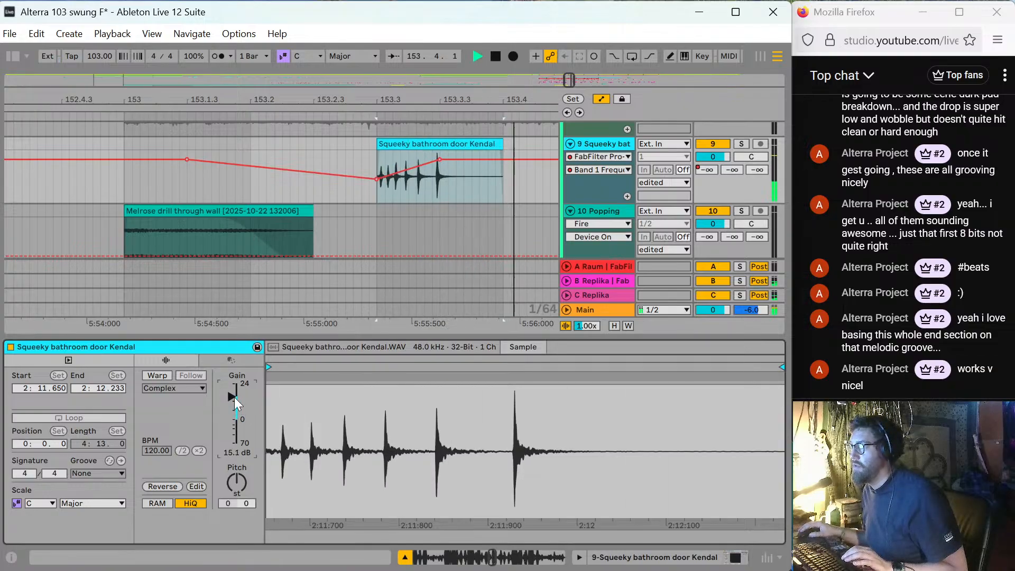
{"action": "left_click", "coordinate": [430, 179]}
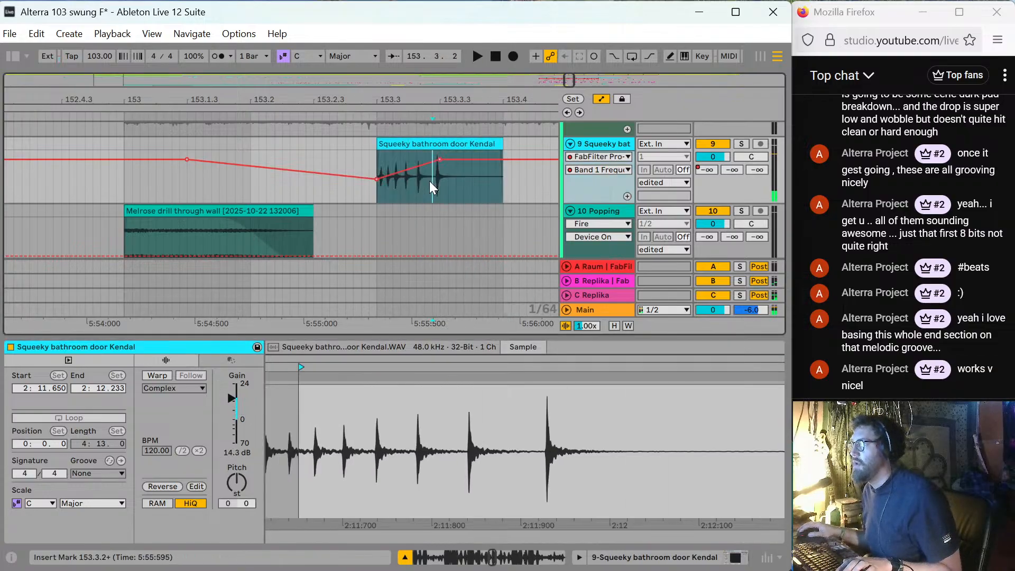
Split the short door piece just before its last knock, lower the gain of the second part and audition both from 153.3.1.
{"action": "key", "text": "ctrl+e"}
{"action": "left_click", "coordinate": [446, 148]}
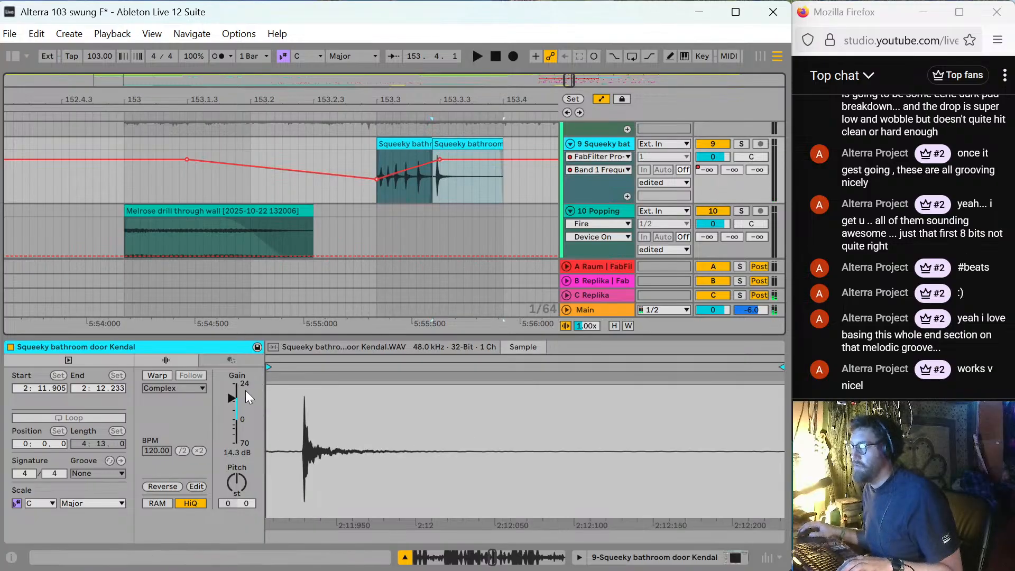
{"action": "left_click_drag", "start_coordinate": [233, 397], "coordinate": [232, 404]}
{"action": "left_click", "coordinate": [376, 157]}
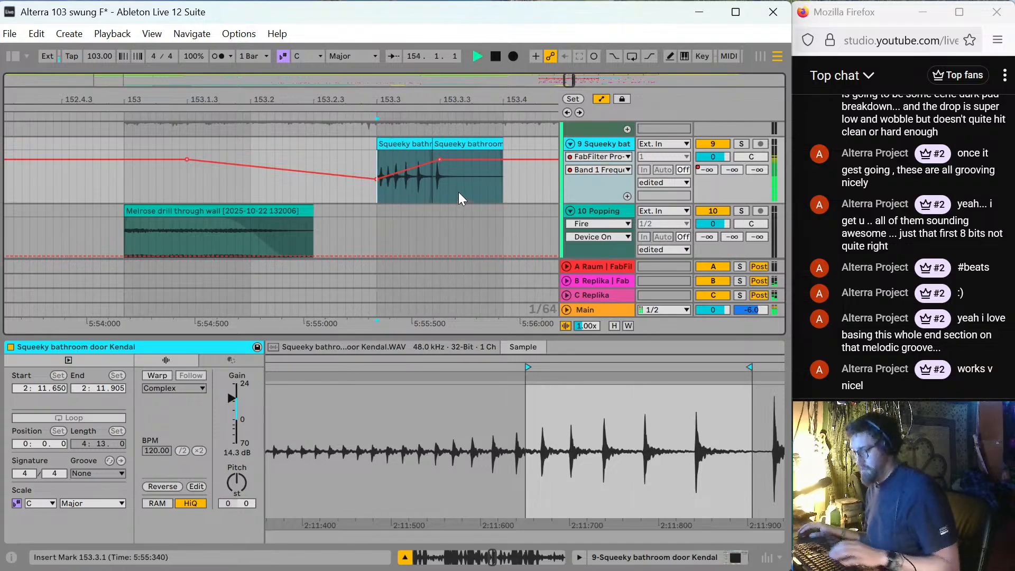
{"action": "left_click", "coordinate": [510, 183]}
Automate a Band 1 Frequency dip to 0.51 across the door clip around bar 154 and audition the sweep.
{"action": "scroll", "coordinate": [510, 183], "scroll_direction": "down", "scroll_amount": 3}
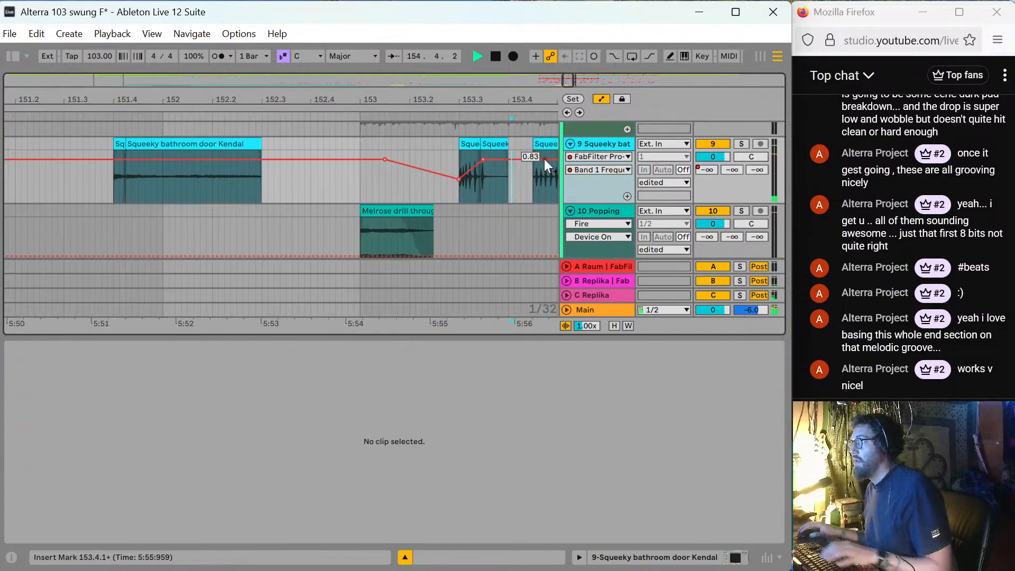
{"action": "key", "text": "space"}
{"action": "scroll", "coordinate": [360, 183], "scroll_direction": "right", "scroll_amount": 5}
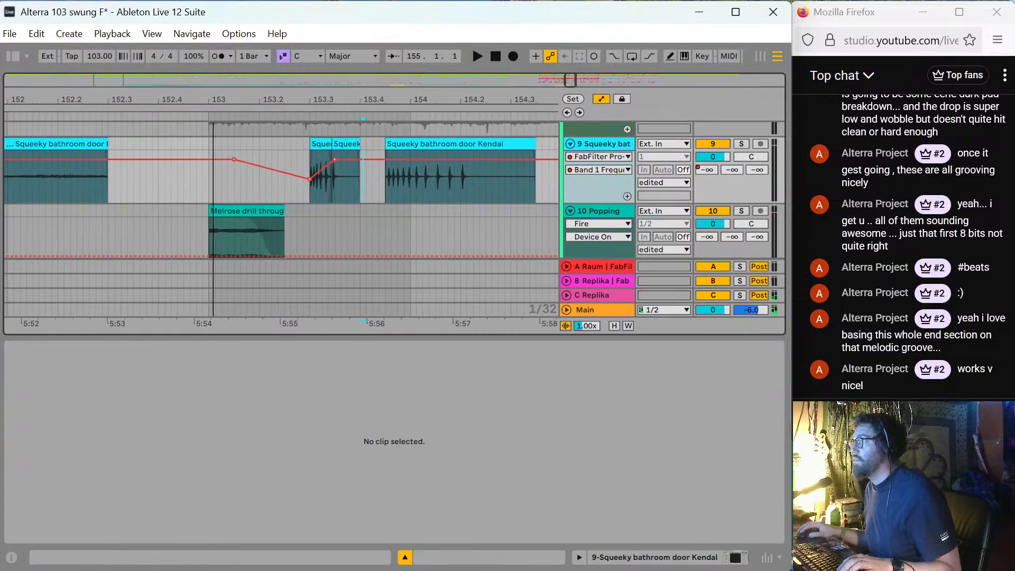
{"action": "left_click", "coordinate": [360, 159]}
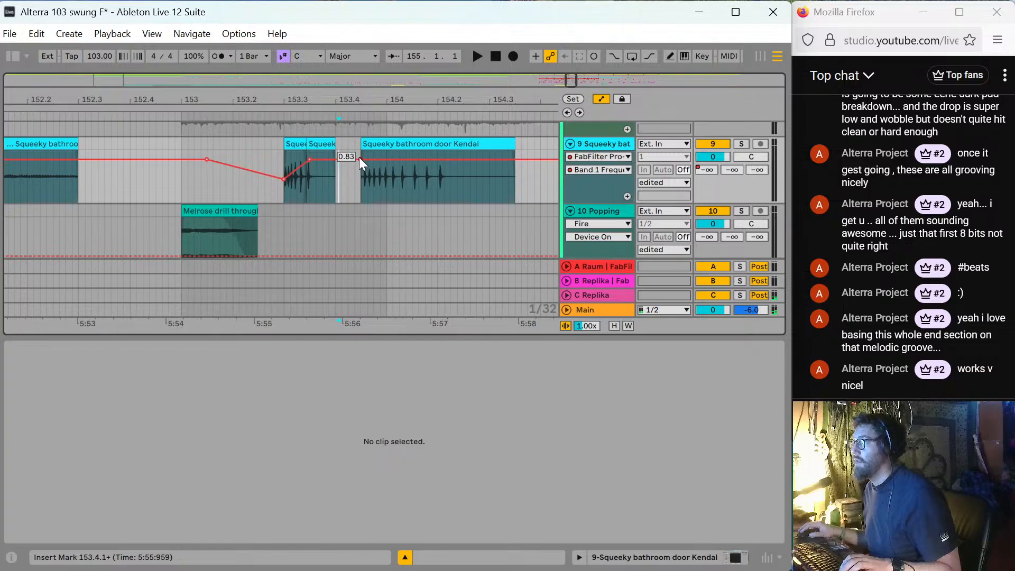
{"action": "left_click", "coordinate": [450, 159]}
{"action": "left_click", "coordinate": [476, 160]}
{"action": "left_click_drag", "start_coordinate": [439, 161], "coordinate": [450, 169]}
{"action": "key", "text": "space"}
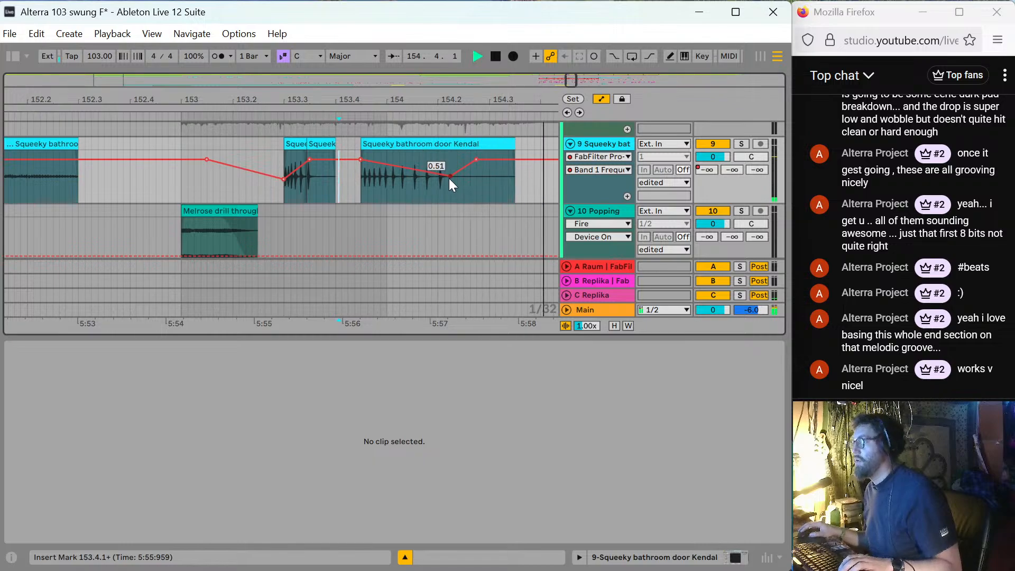
Hide the automation, trim the start of the long door clip at bar 155 to 157.4.3 and audition it.
{"action": "key", "text": "minus"}
{"action": "key", "text": "minus"}
{"action": "key", "text": "minus"}
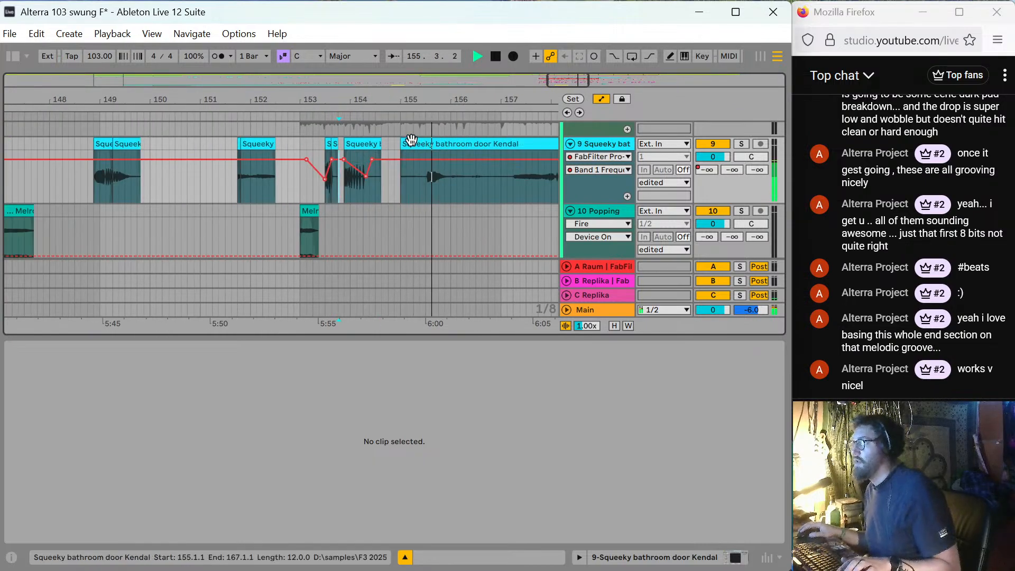
{"action": "key", "text": "a"}
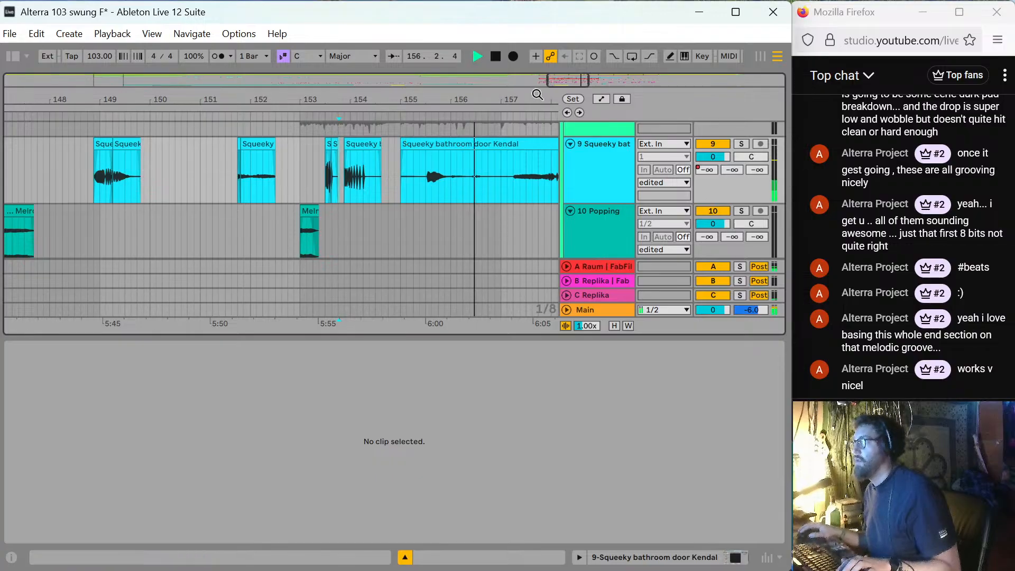
{"action": "left_click_drag", "start_coordinate": [575, 80], "coordinate": [583, 80]}
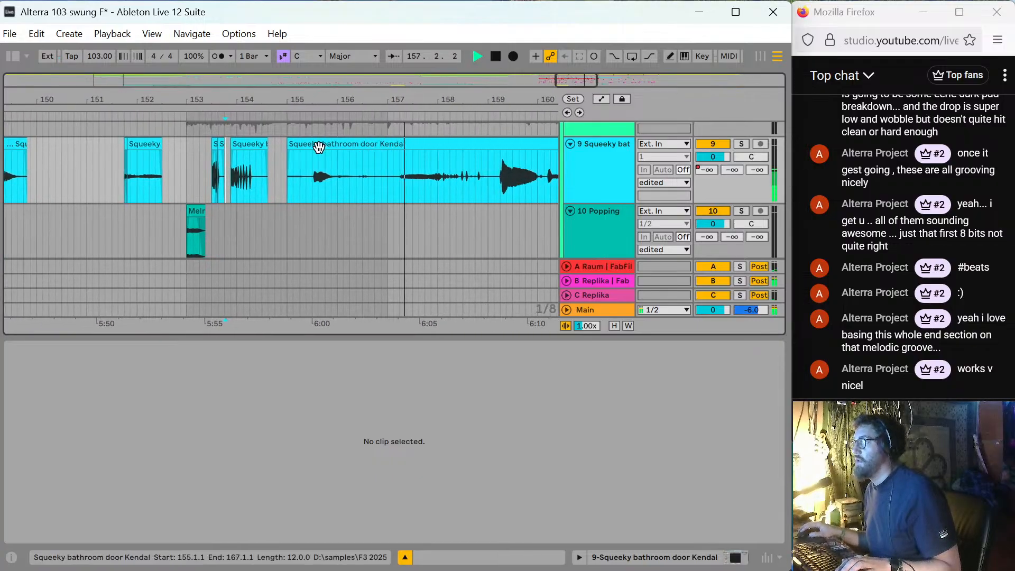
{"action": "left_click_drag", "start_coordinate": [294, 143], "coordinate": [443, 176]}
{"action": "key", "text": "space"}
{"action": "left_click_drag", "start_coordinate": [439, 142], "coordinate": [432, 141]}
{"action": "key", "text": "space"}
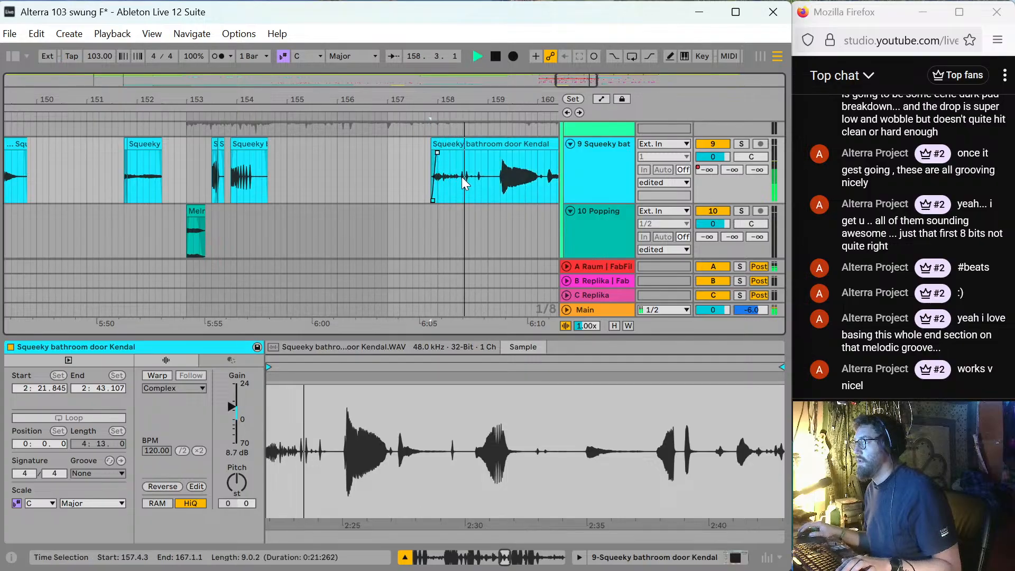
Split the long door clip at 159.1.1 and trim the start of the remaining part to 160.2.1.
{"action": "left_click", "coordinate": [488, 183]}
{"action": "key", "text": "ctrl+e"}
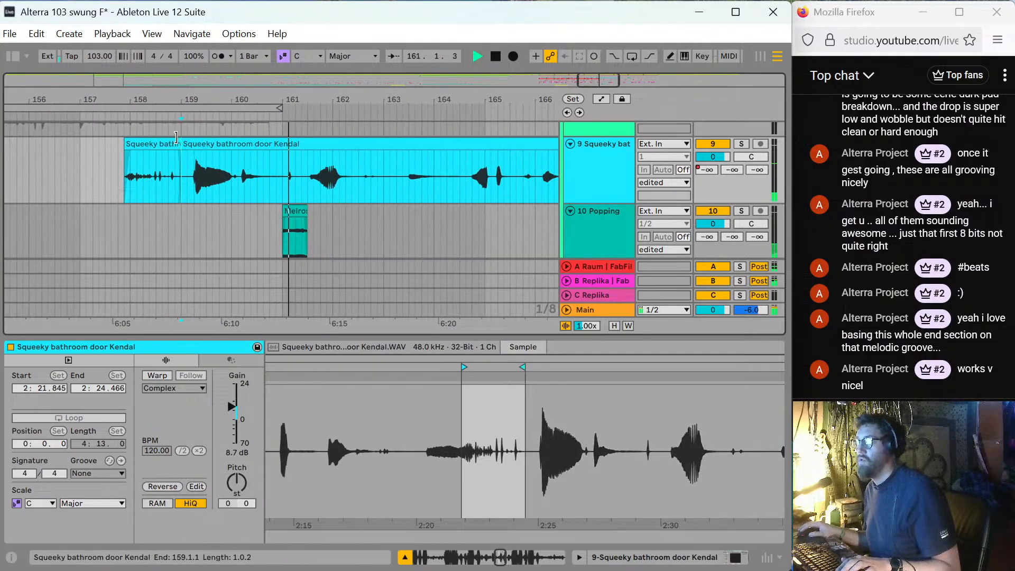
{"action": "left_click_drag", "start_coordinate": [185, 142], "coordinate": [244, 142]}
{"action": "key", "text": "minus"}
{"action": "key", "text": "minus"}
{"action": "key", "text": "minus"}
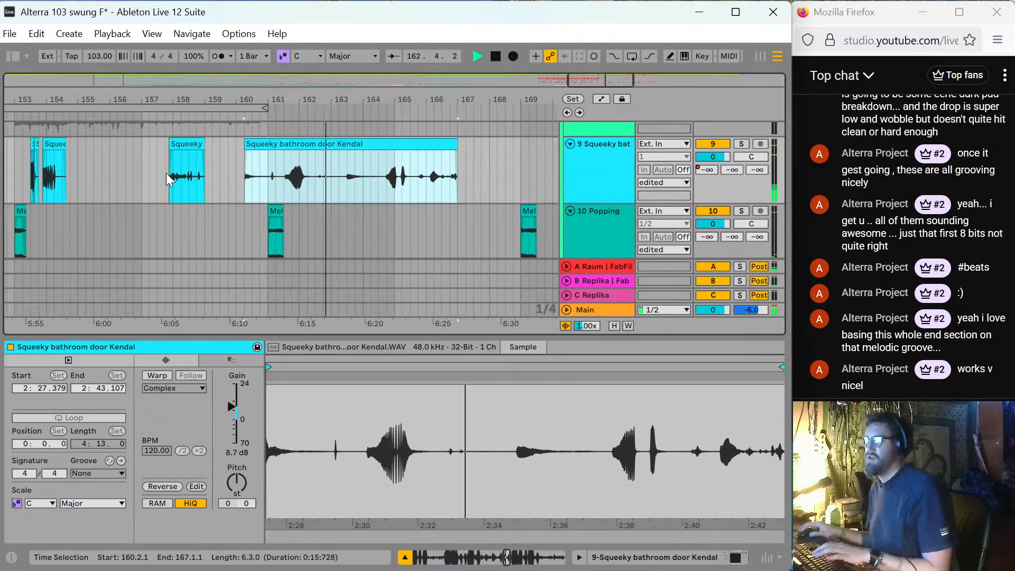
{"action": "key", "text": "space"}
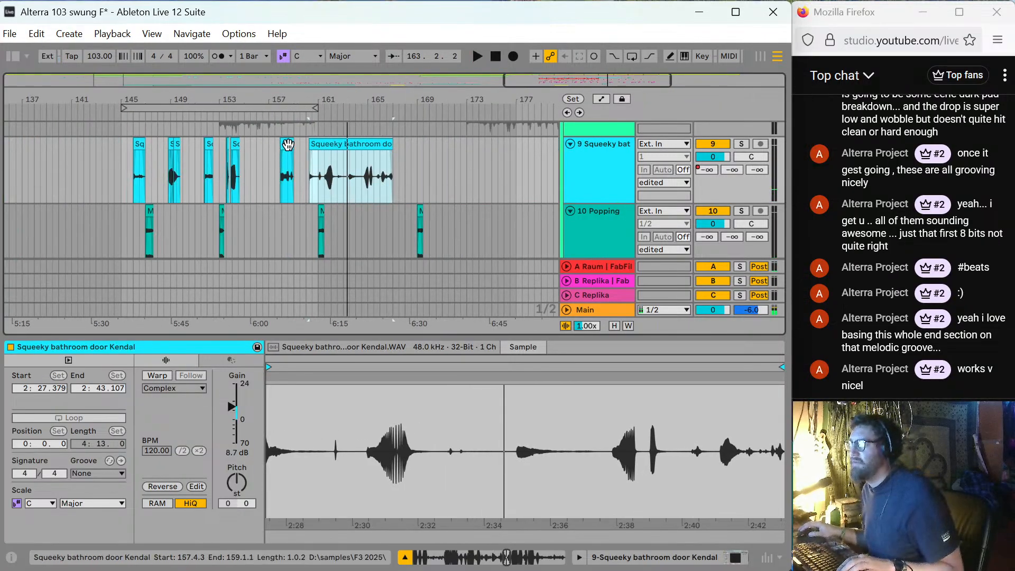
Warp the door piece at 157.4.3, transpose it to -8 semitones, and audition it and the section from bar 145.
{"action": "left_click", "coordinate": [290, 158]}
{"action": "left_click", "coordinate": [156, 376]}
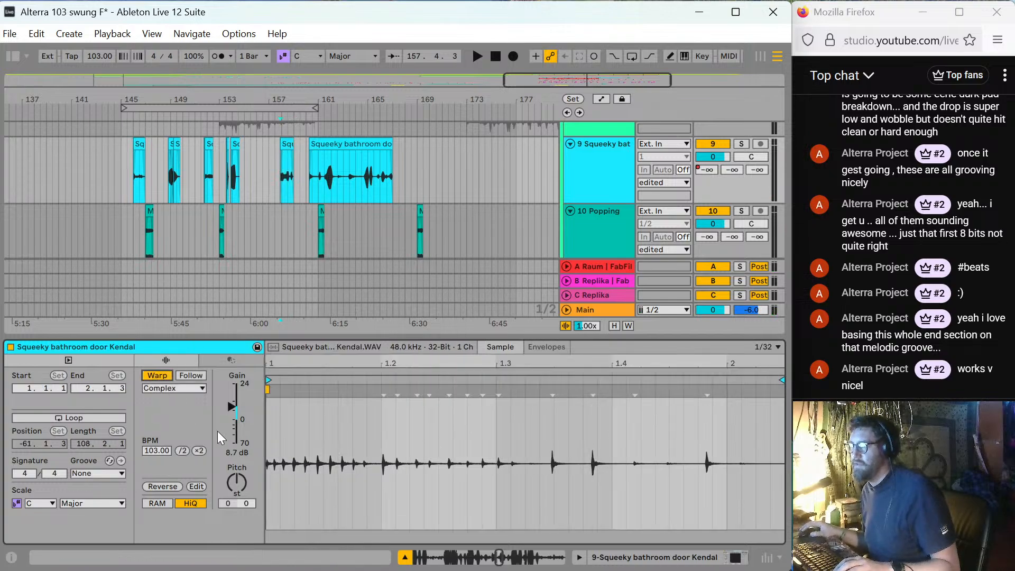
{"action": "left_click_drag", "start_coordinate": [236, 482], "coordinate": [237, 486]}
{"action": "key", "text": "space"}
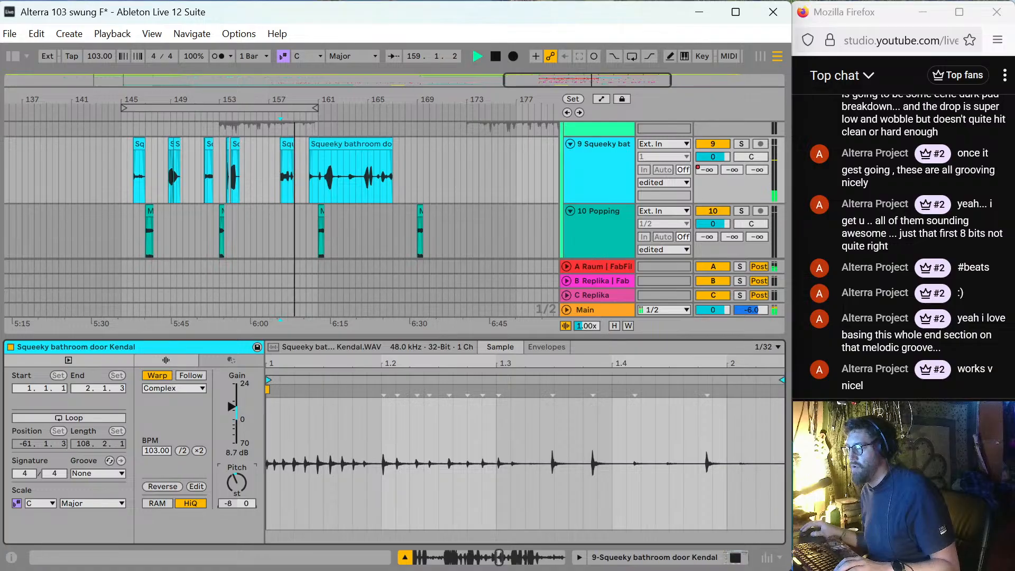
{"action": "left_click", "coordinate": [118, 180]}
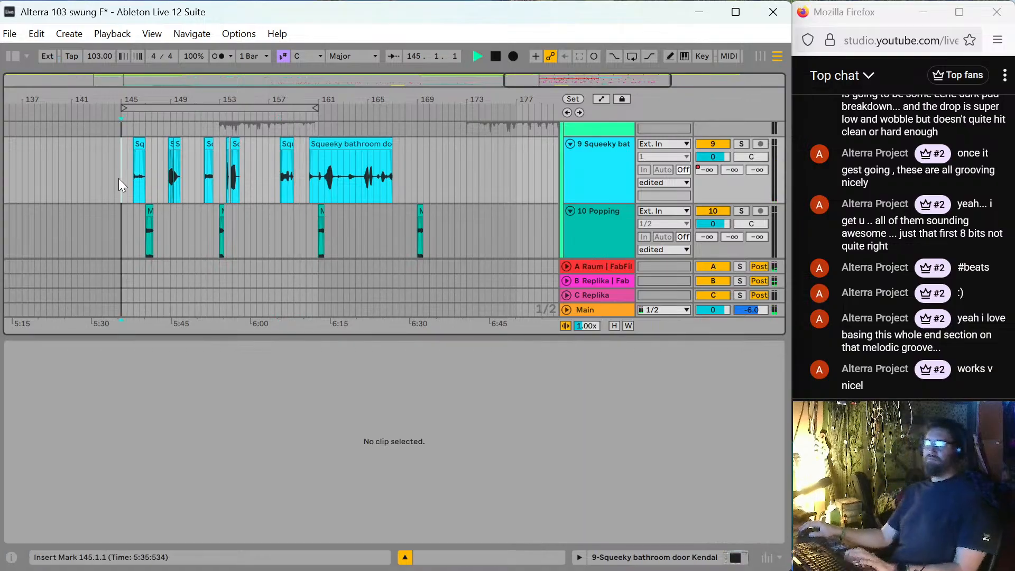
{"action": "key", "text": "space"}
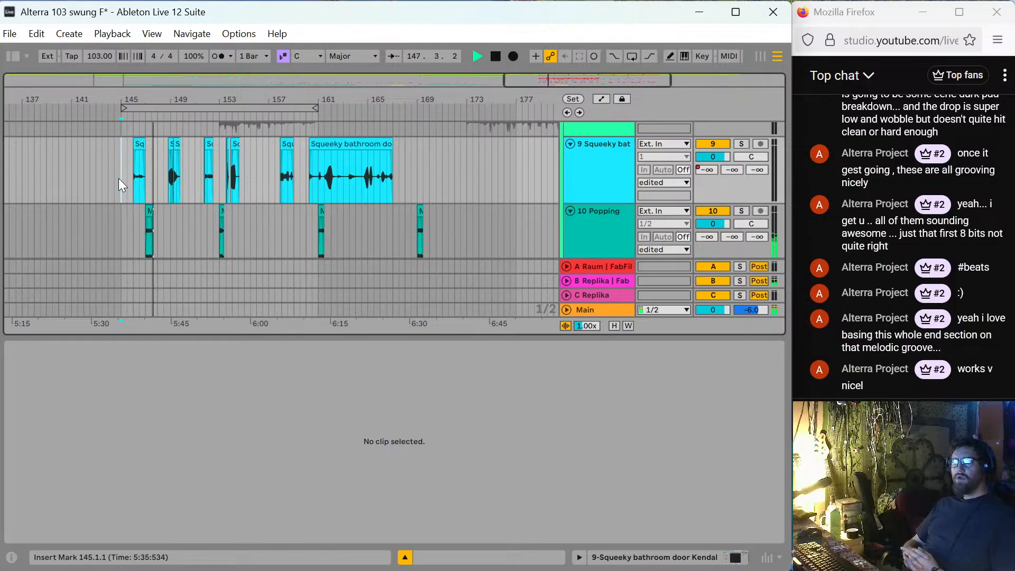
{"action": "key", "text": "space"}
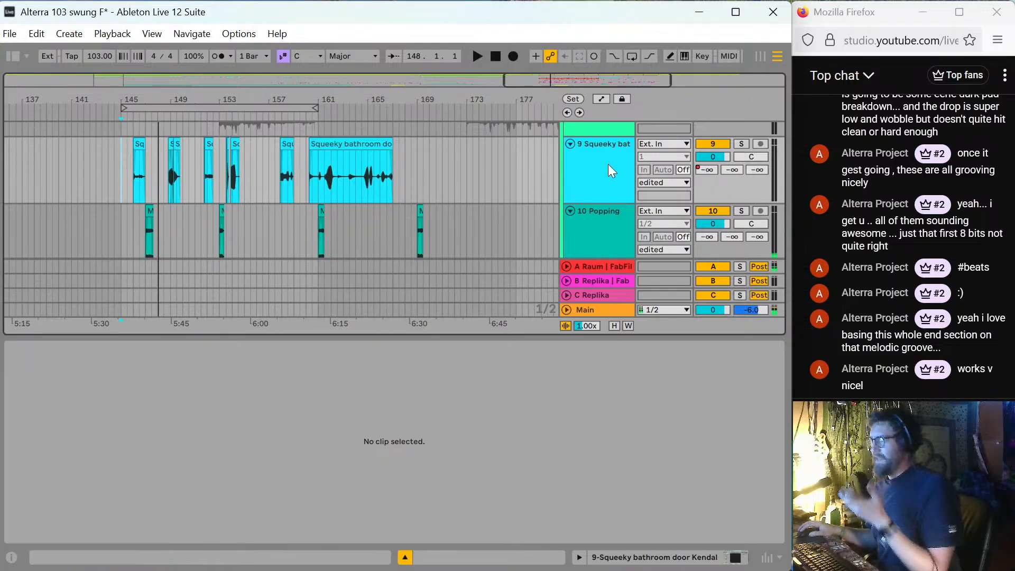
Add the Vocal Doubler plug-in from the Wideness category after Pro-Q 4 on the door track and audition it from bar 145.
{"action": "double_click", "coordinate": [608, 163]}
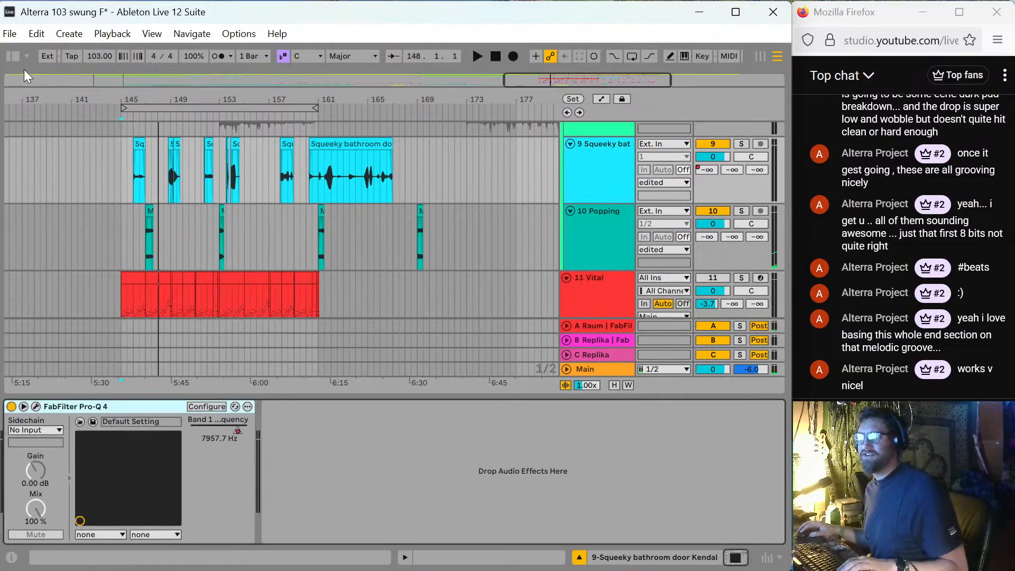
{"action": "left_click", "coordinate": [14, 56]}
{"action": "scroll", "coordinate": [126, 166], "scroll_direction": "down", "scroll_amount": 2}
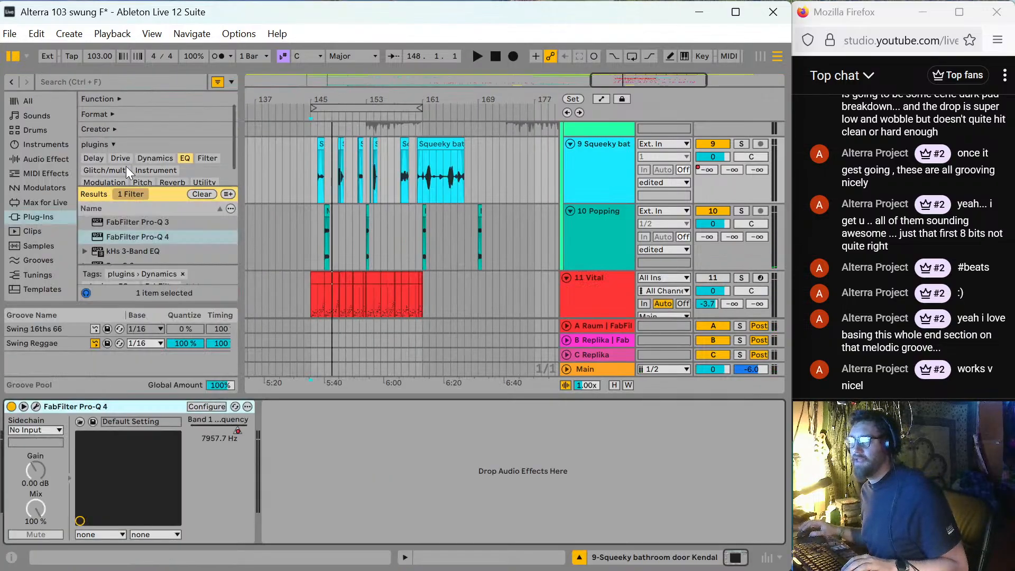
{"action": "left_click", "coordinate": [105, 177]}
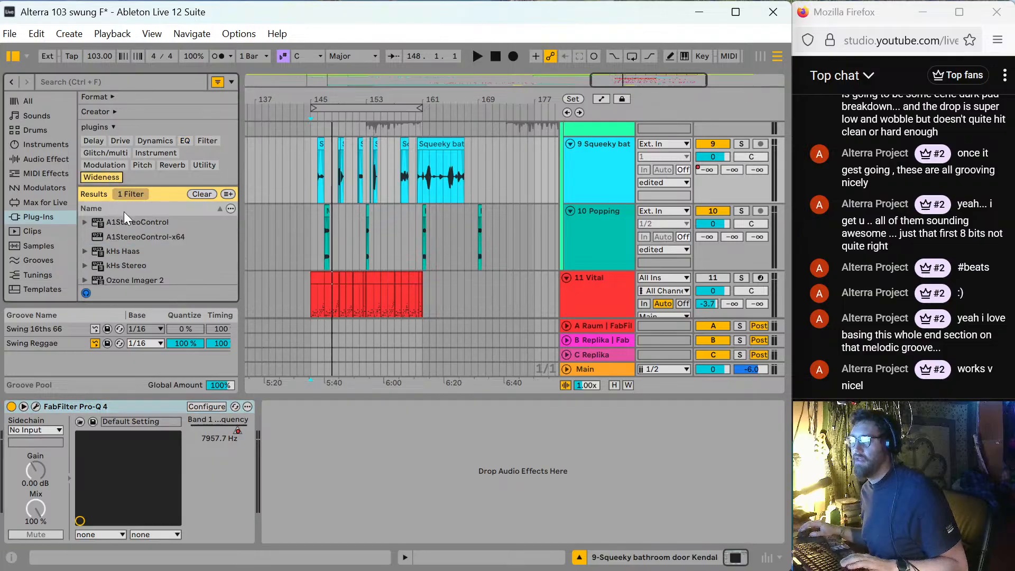
{"action": "scroll", "coordinate": [137, 264], "scroll_direction": "down", "scroll_amount": 1}
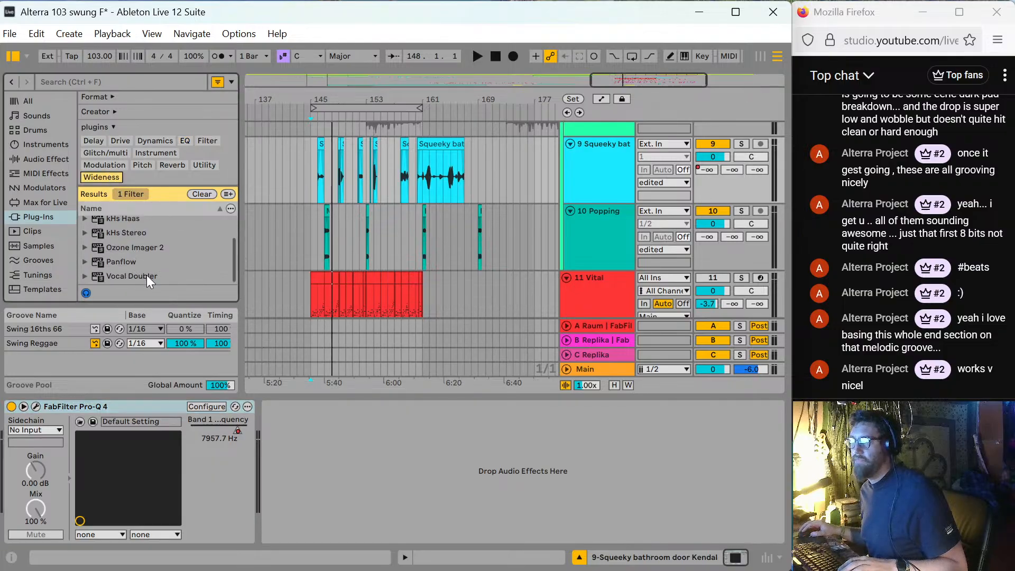
{"action": "left_click_drag", "start_coordinate": [147, 275], "coordinate": [467, 453]}
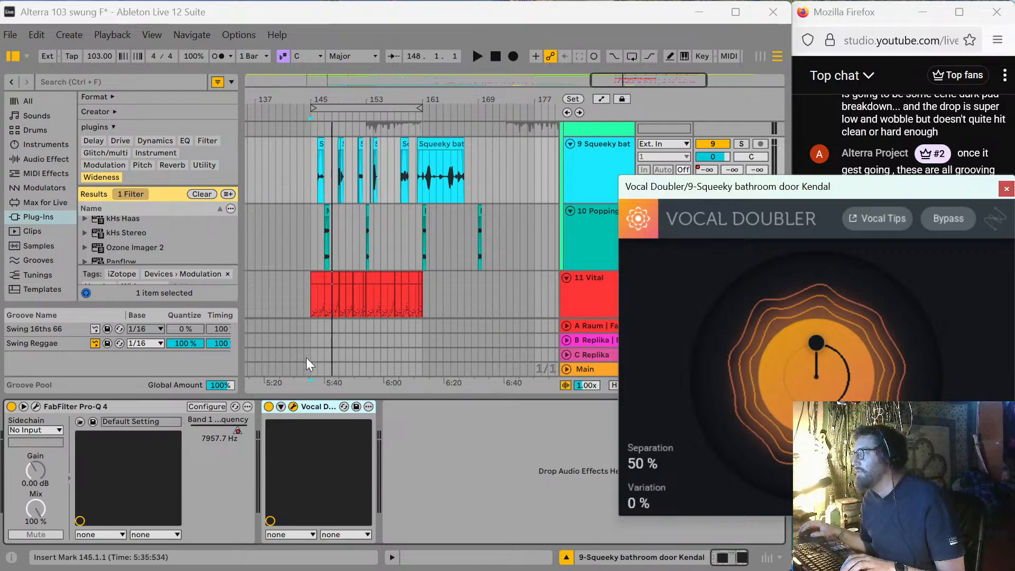
{"action": "left_click", "coordinate": [312, 180]}
{"action": "key", "text": "space"}
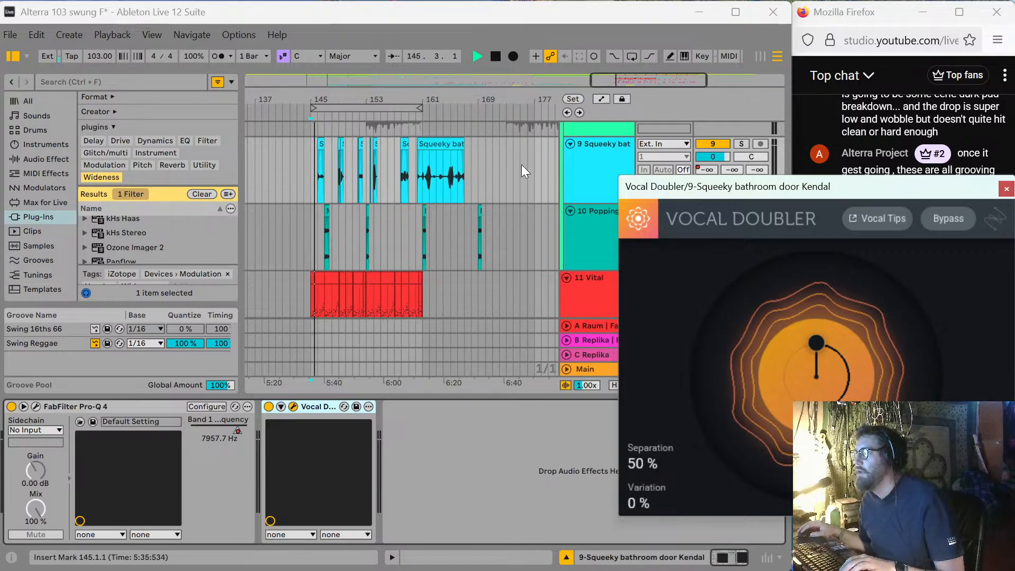
{"action": "left_click_drag", "start_coordinate": [701, 186], "coordinate": [496, 142]}
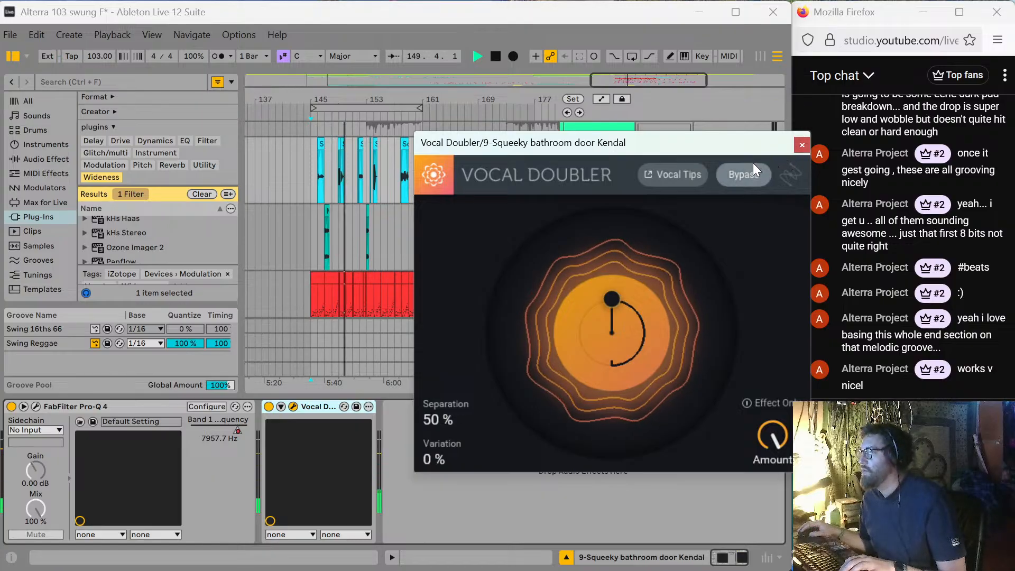
{"action": "left_click", "coordinate": [802, 146]}
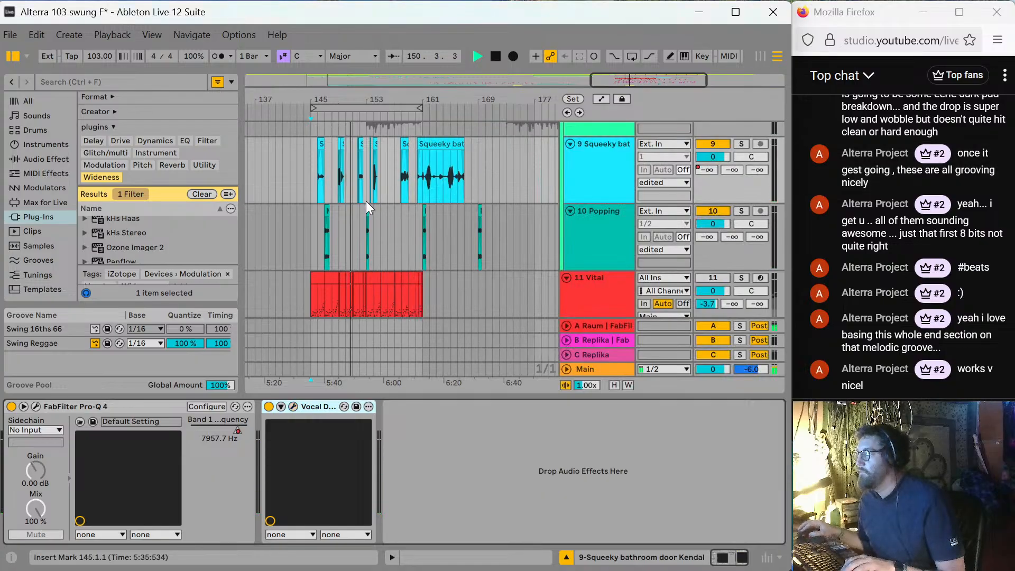
Play the section through past bar 161 while reviewing the popping, Vital, Reaktor 6 and bounced audio tracks.
{"action": "scroll", "coordinate": [334, 203], "scroll_direction": "down", "scroll_amount": 3}
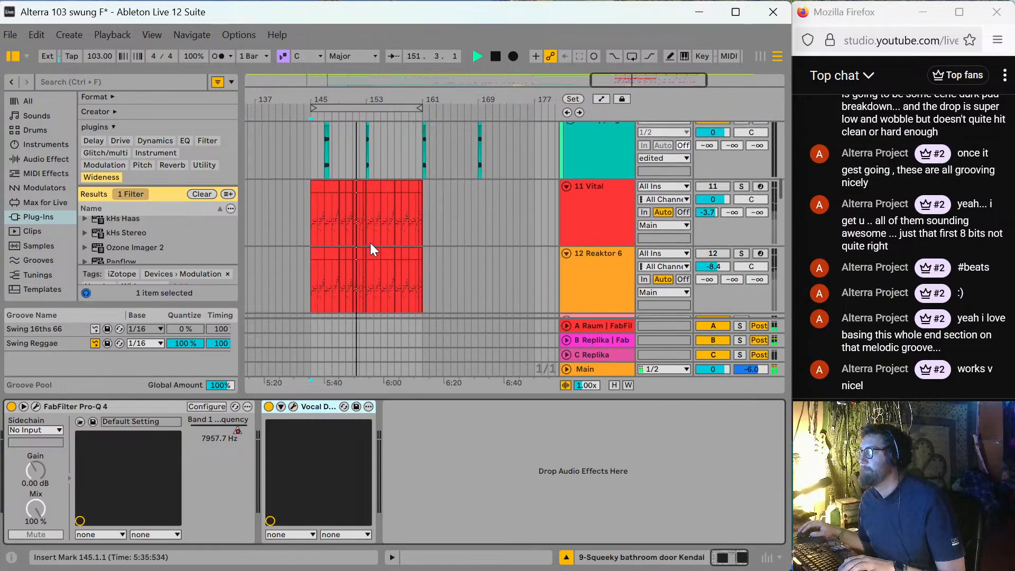
{"action": "scroll", "coordinate": [364, 233], "scroll_direction": "up", "scroll_amount": 4}
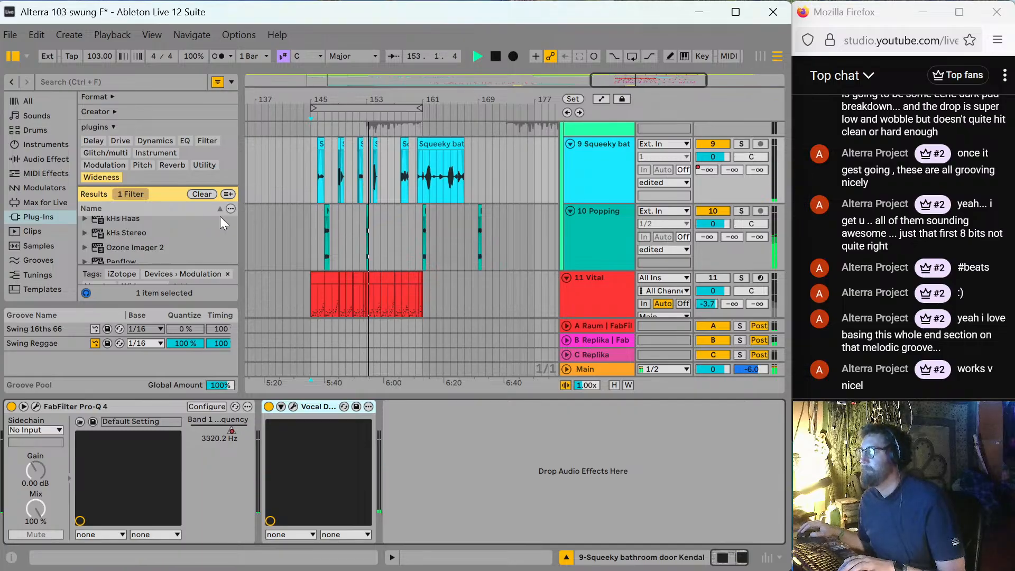
{"action": "scroll", "coordinate": [329, 245], "scroll_direction": "down", "scroll_amount": 5}
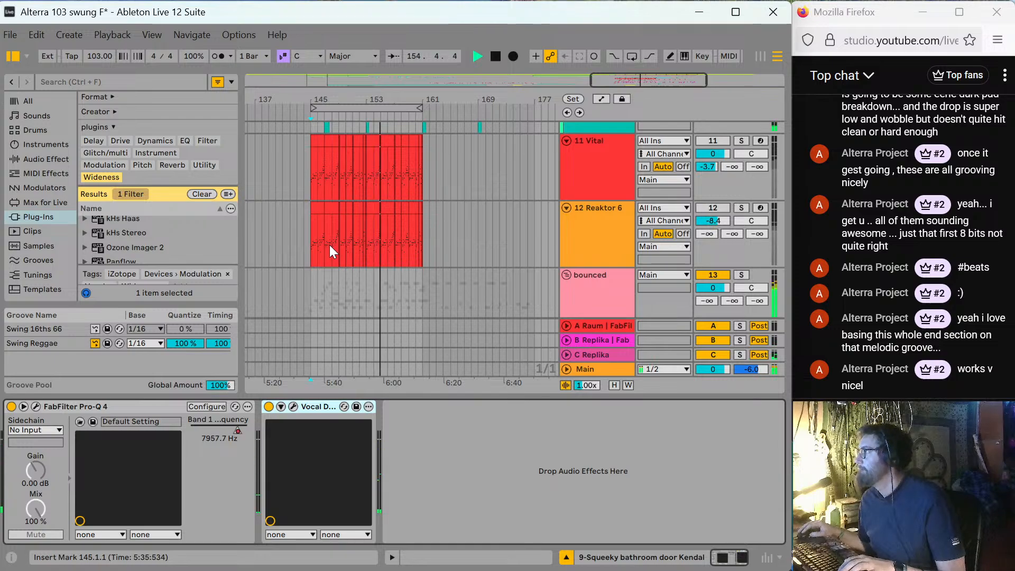
{"action": "scroll", "coordinate": [329, 246], "scroll_direction": "up", "scroll_amount": 5}
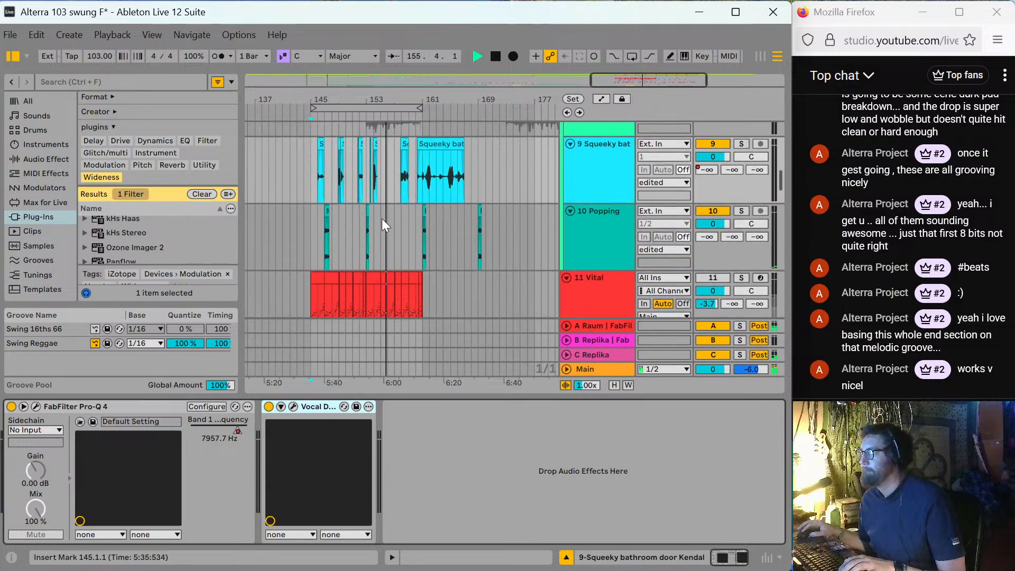
{"action": "scroll", "coordinate": [380, 209], "scroll_direction": "down", "scroll_amount": 12}
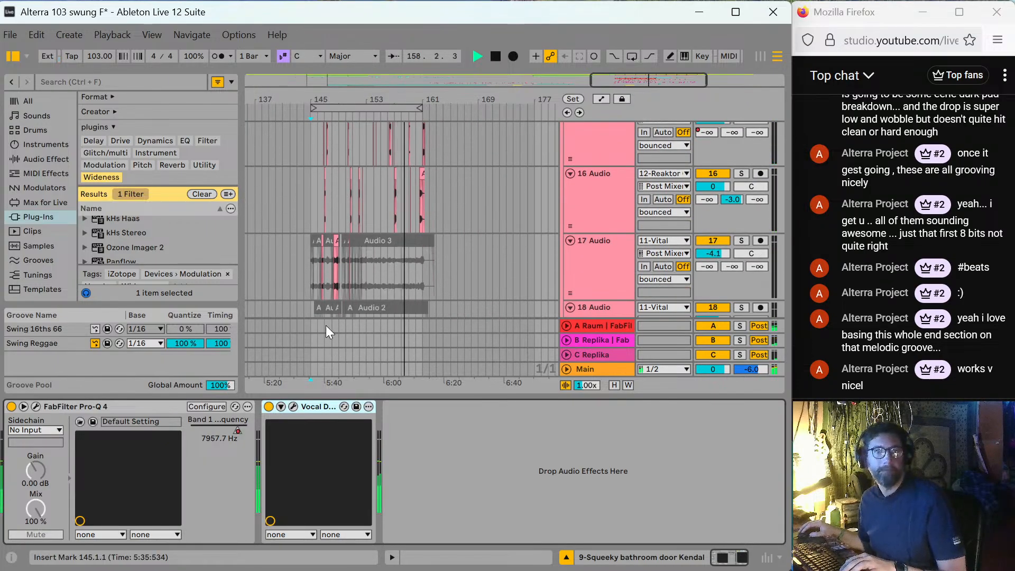
{"action": "scroll", "coordinate": [328, 215], "scroll_direction": "up", "scroll_amount": 5}
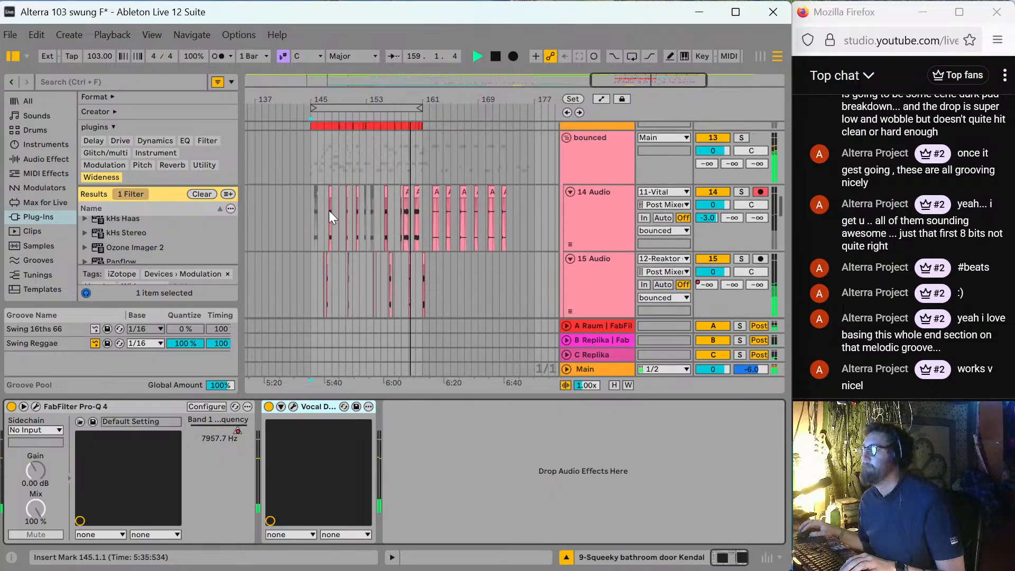
{"action": "left_click", "coordinate": [16, 58]}
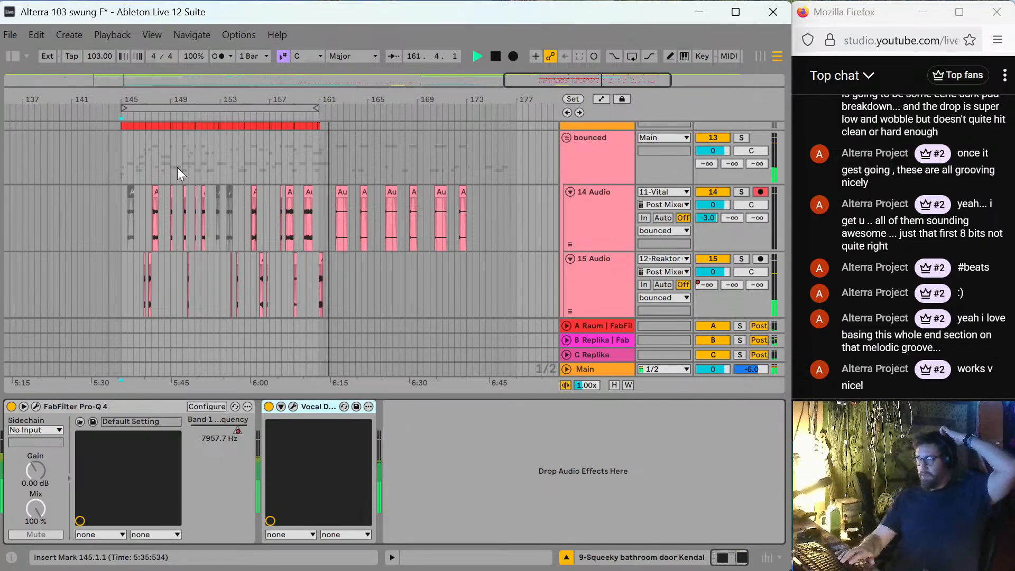
{"action": "key", "text": "space"}
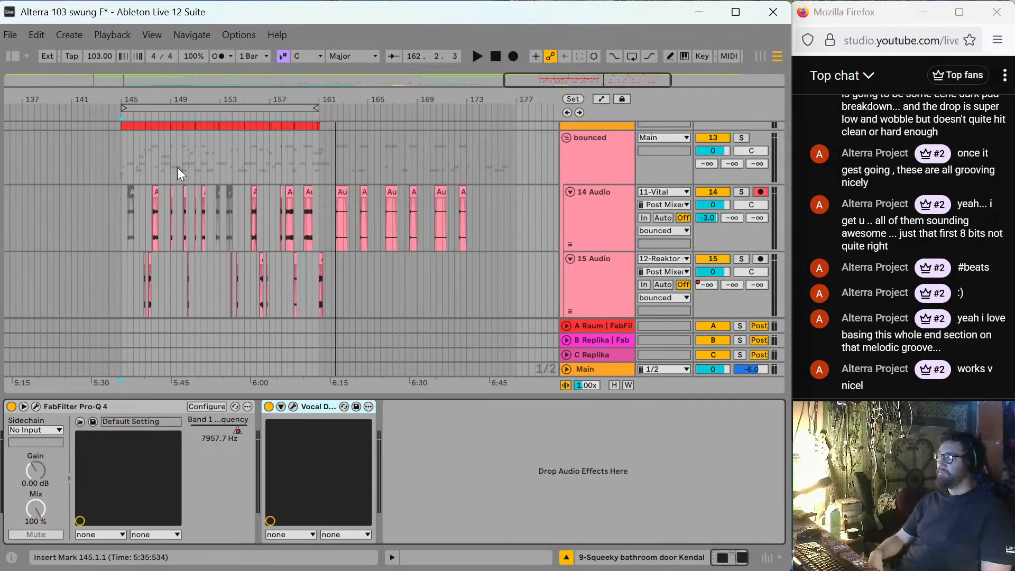
{"action": "scroll", "coordinate": [177, 168], "scroll_direction": "down", "scroll_amount": 5}
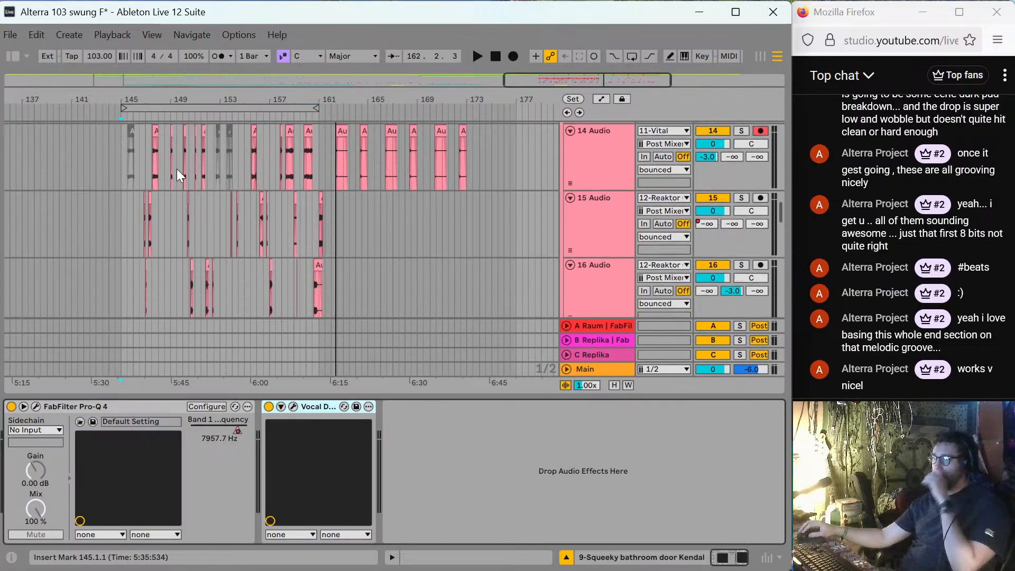
Review the clips around bars 145 to 161 on all tracks, from the swung 103 F reference track down to 21 Audio.
{"action": "scroll", "coordinate": [228, 286], "scroll_direction": "down", "scroll_amount": 3}
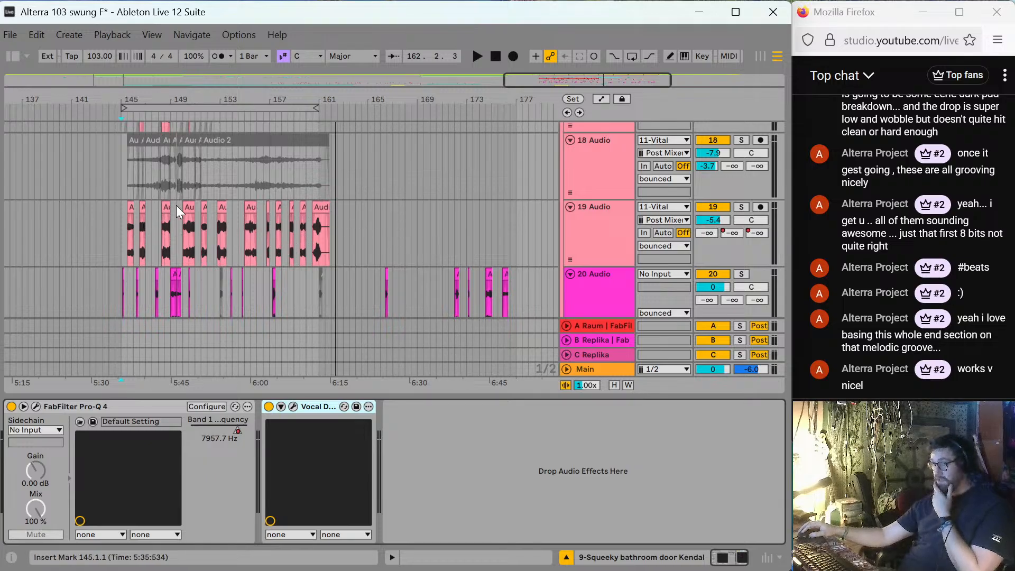
{"action": "scroll", "coordinate": [185, 216], "scroll_direction": "down", "scroll_amount": 3}
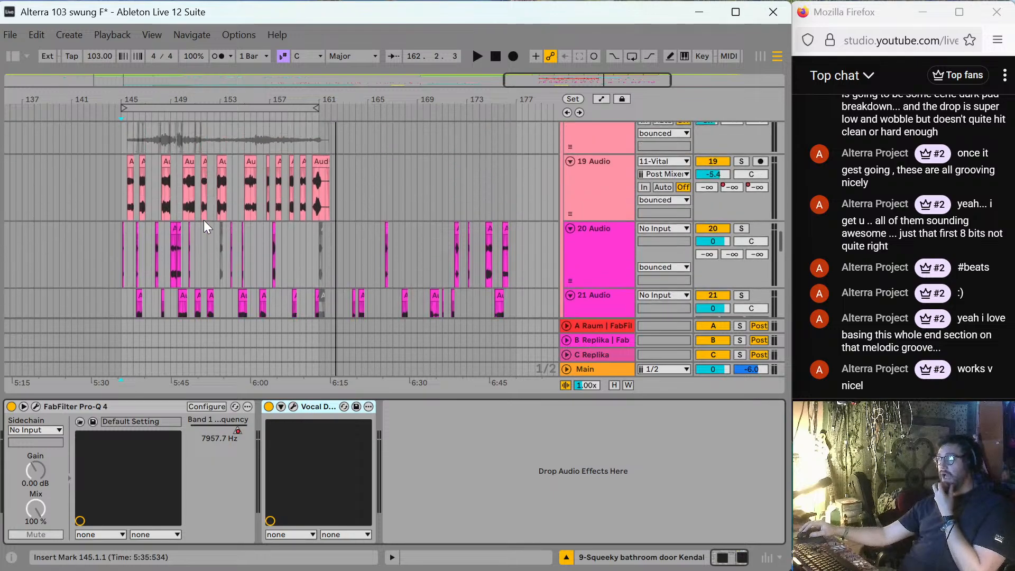
{"action": "scroll", "coordinate": [204, 220], "scroll_direction": "up", "scroll_amount": 10}
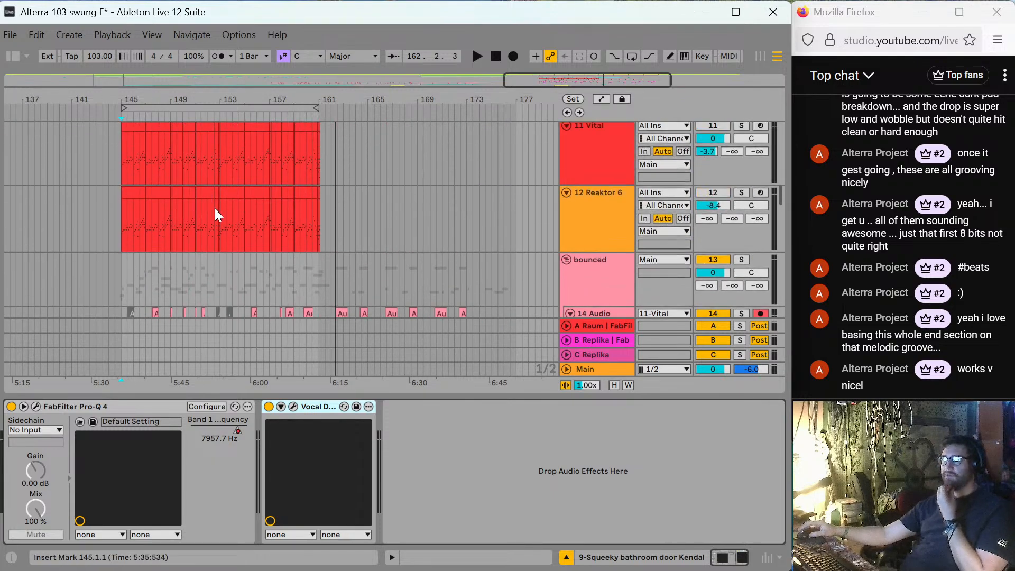
{"action": "scroll", "coordinate": [222, 209], "scroll_direction": "up", "scroll_amount": 10}
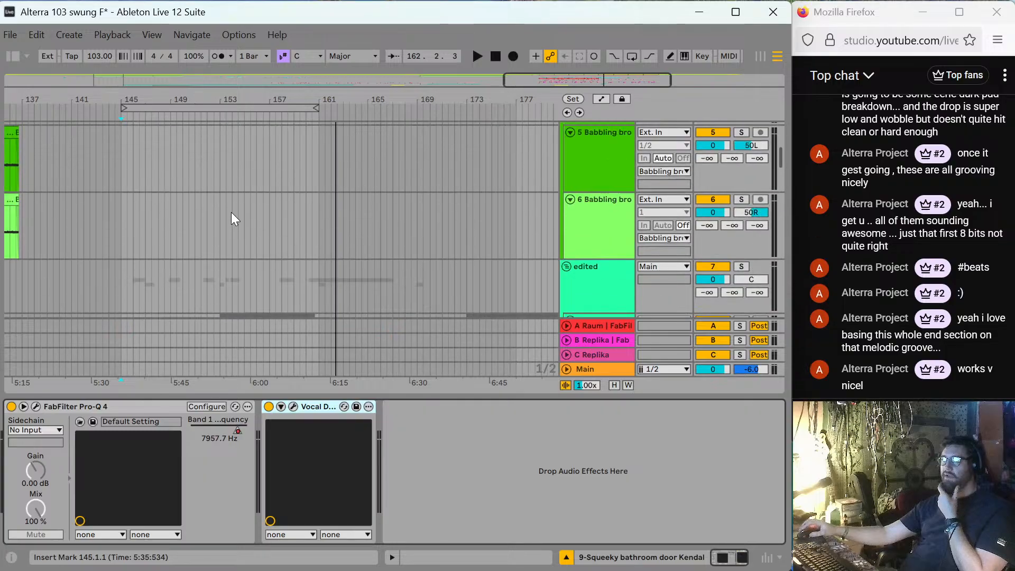
{"action": "scroll", "coordinate": [232, 211], "scroll_direction": "up", "scroll_amount": 5}
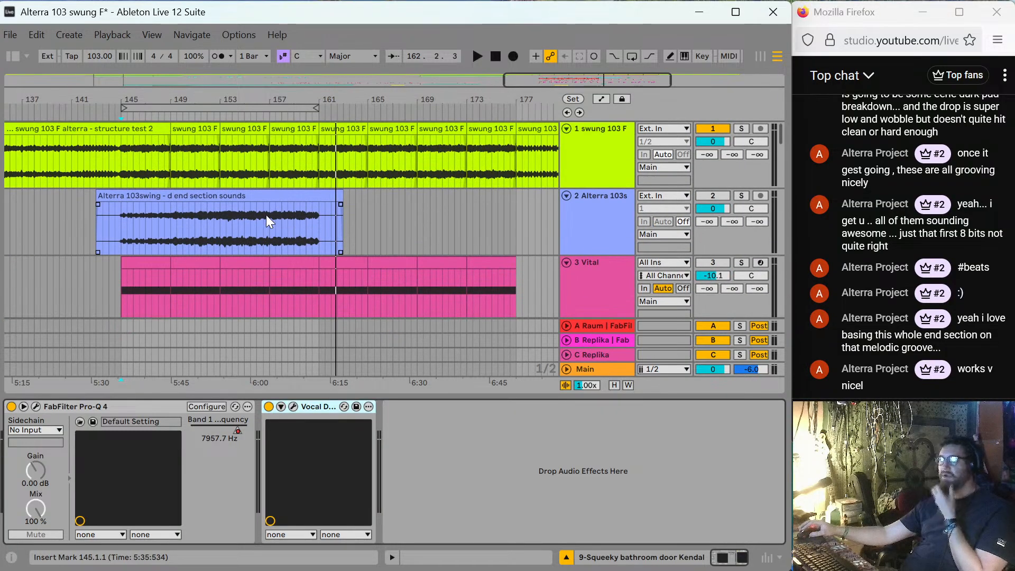
{"action": "scroll", "coordinate": [266, 222], "scroll_direction": "down", "scroll_amount": 5}
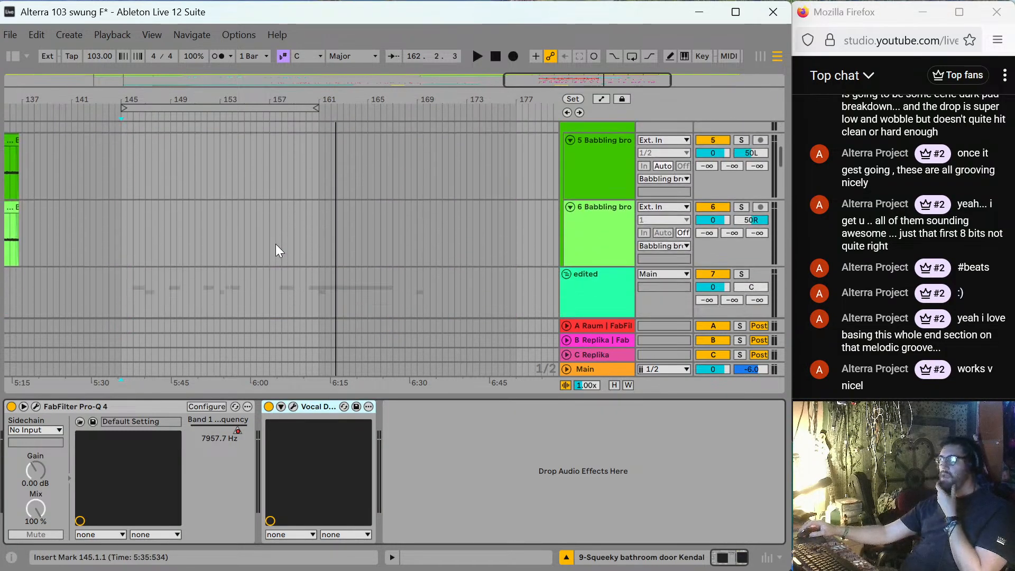
{"action": "scroll", "coordinate": [275, 248], "scroll_direction": "down", "scroll_amount": 5}
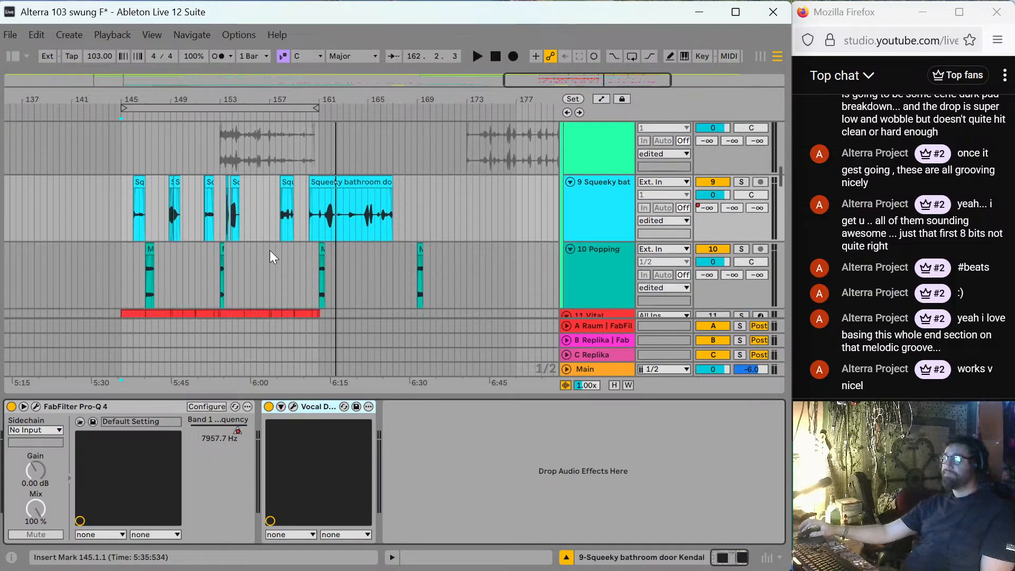
{"action": "scroll", "coordinate": [270, 250], "scroll_direction": "down", "scroll_amount": 3}
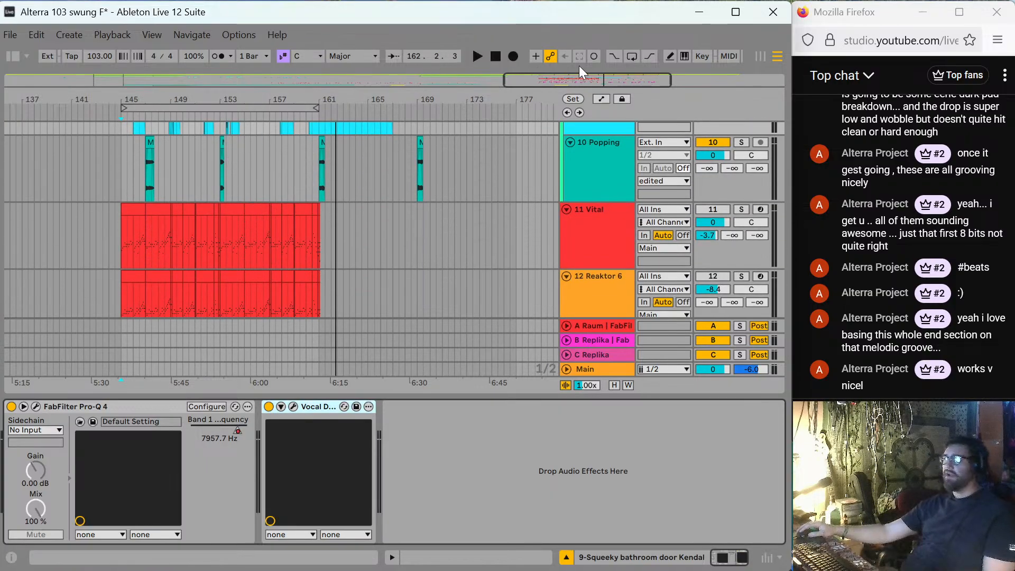
Fold the Vocal Doubler device, bring the whole arrangement into view and play it from 1.1.1.
{"action": "left_click_drag", "start_coordinate": [586, 80], "coordinate": [541, 82]}
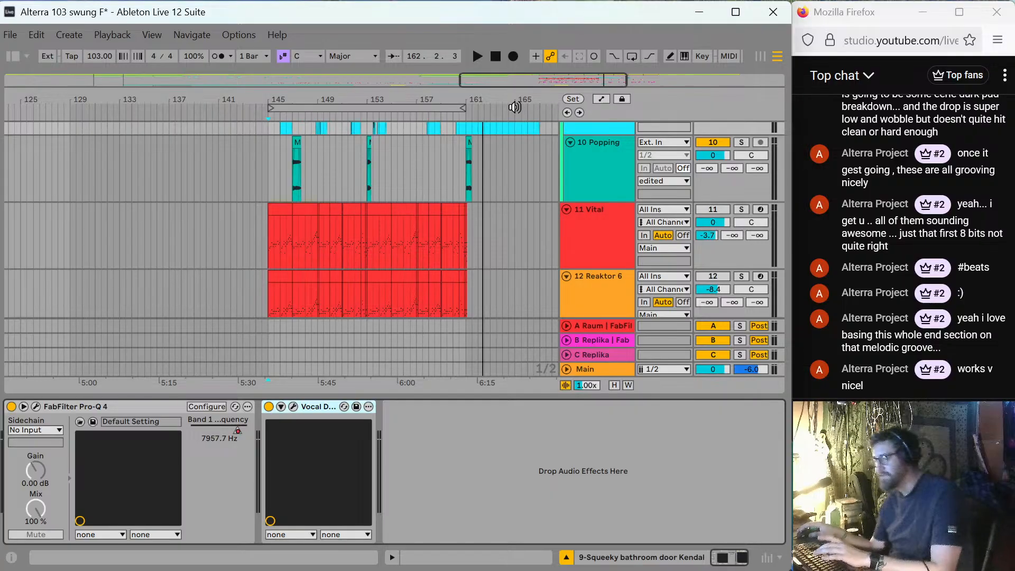
{"action": "key", "text": "u"}
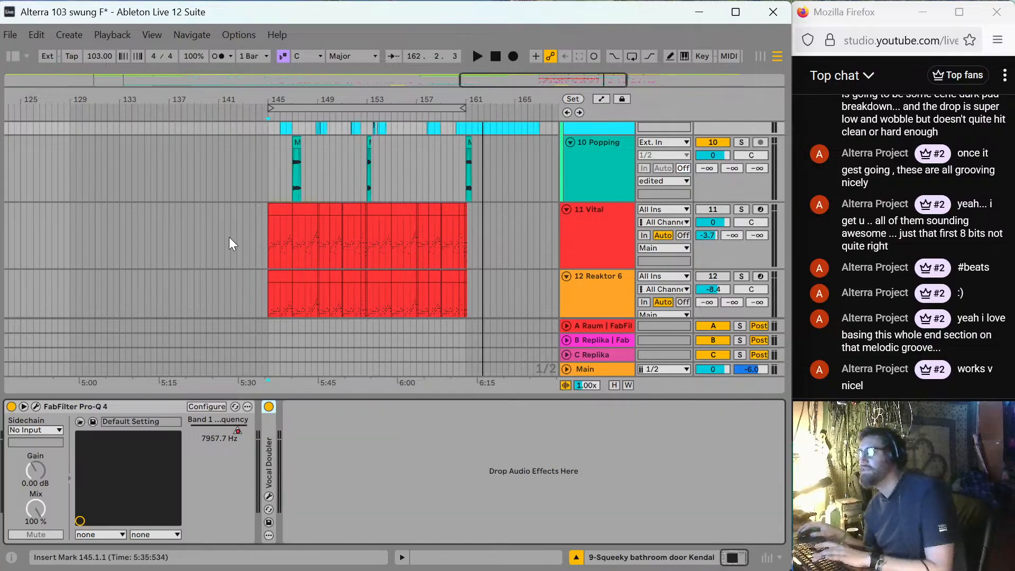
{"action": "double_click", "coordinate": [270, 434]}
{"action": "left_click", "coordinate": [203, 153]}
{"action": "key", "text": "minus"}
{"action": "key", "text": "minus"}
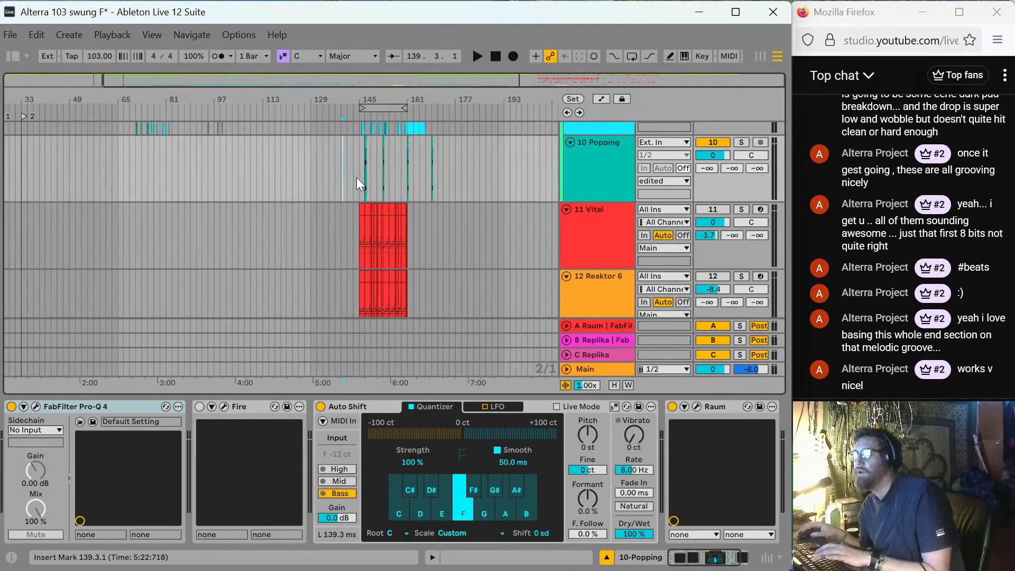
{"action": "key", "text": "minus"}
{"action": "left_click_drag", "start_coordinate": [459, 83], "coordinate": [459, 82]}
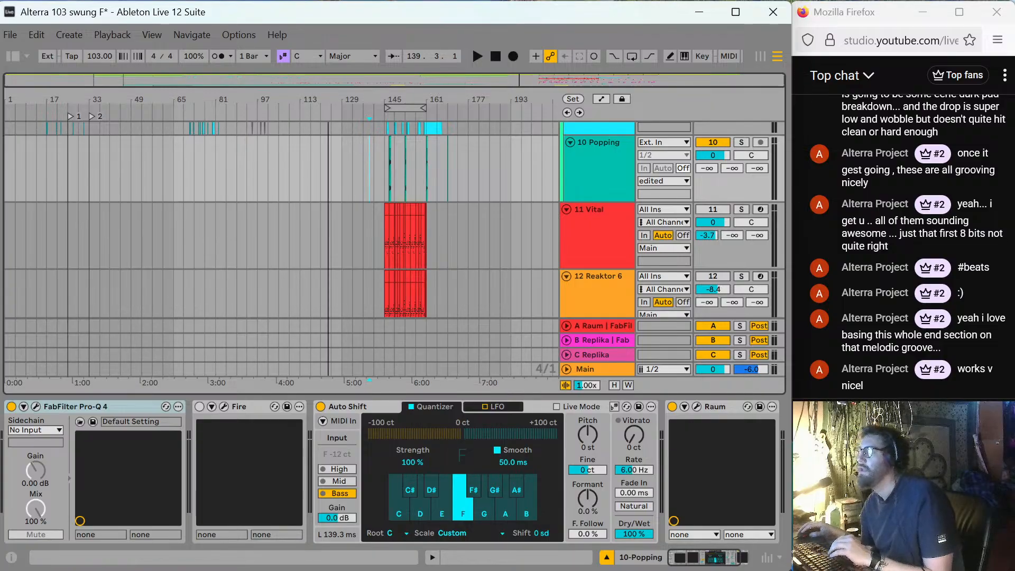
{"action": "left_click", "coordinate": [11, 157]}
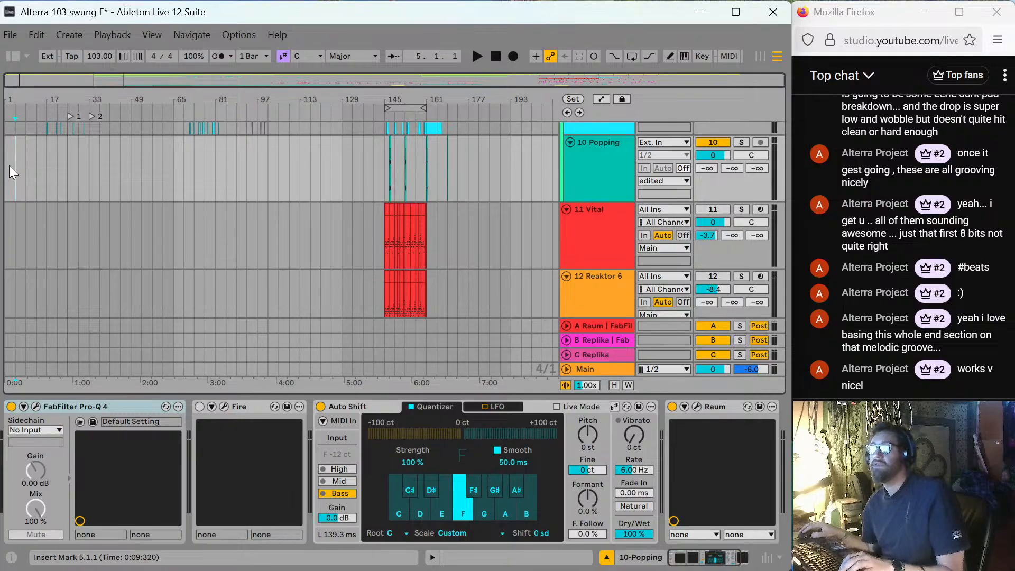
{"action": "left_click", "coordinate": [6, 177]}
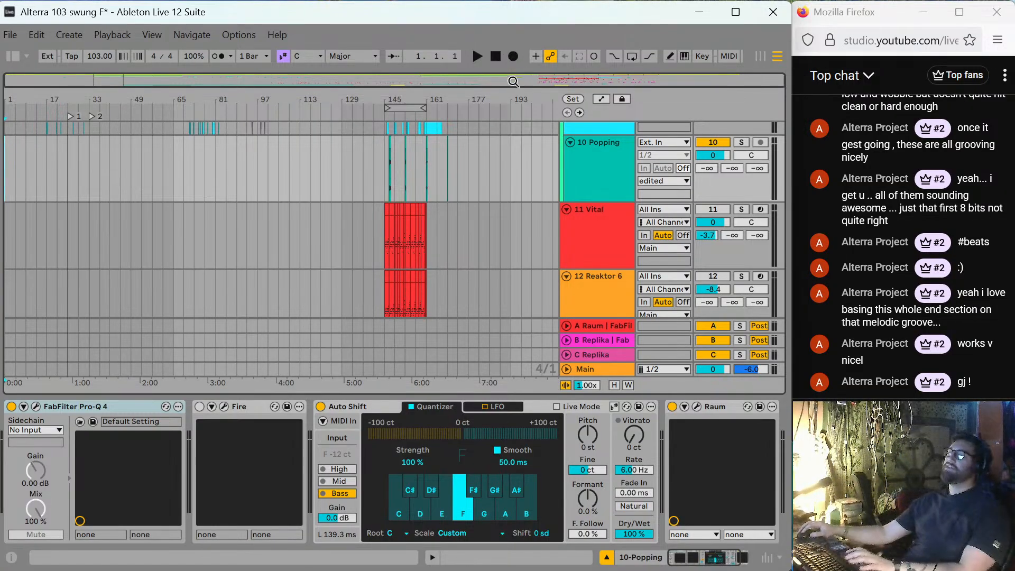
{"action": "key", "text": "space"}
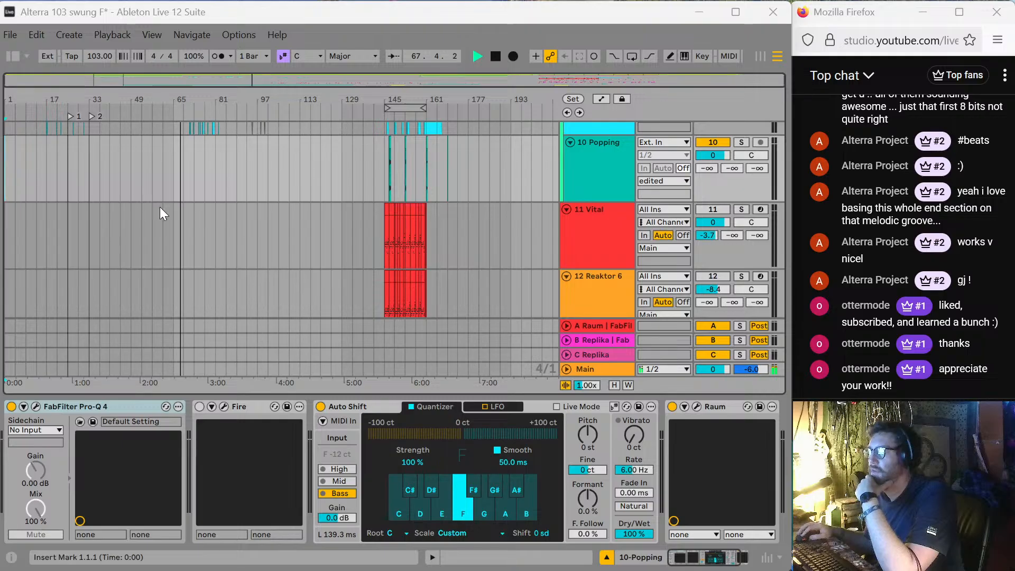
Examine the edited and bounced tracks down to 25 Bath during playback to locate the bath sound clips after bar 65.
{"action": "scroll", "coordinate": [160, 208], "scroll_direction": "down", "scroll_amount": 10}
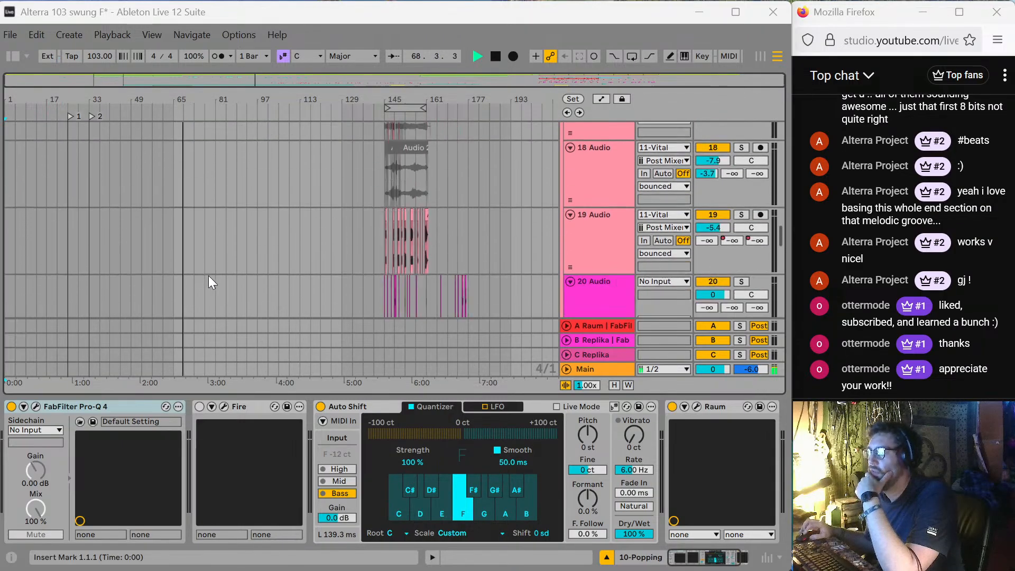
{"action": "scroll", "coordinate": [209, 272], "scroll_direction": "down", "scroll_amount": 3}
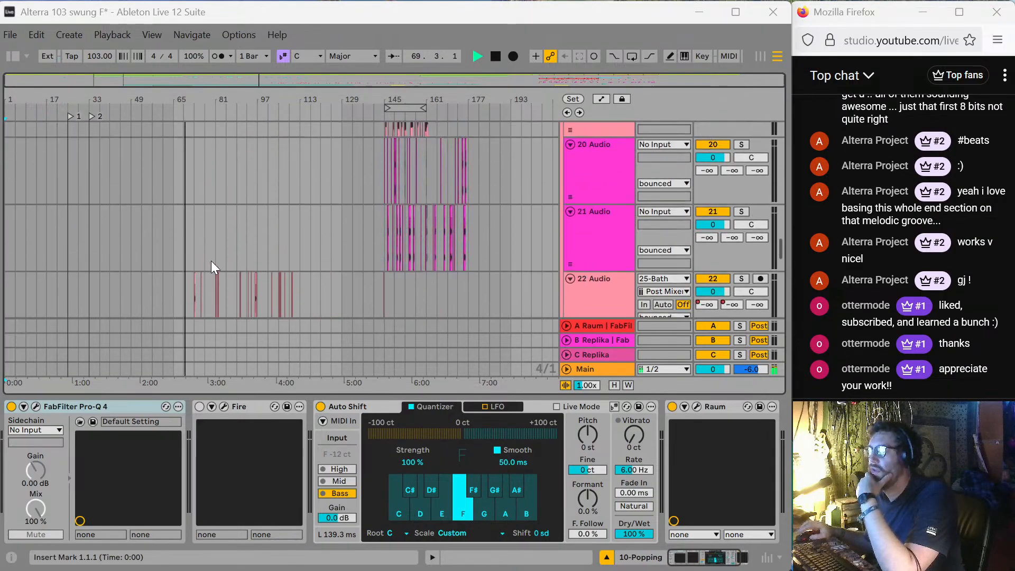
{"action": "scroll", "coordinate": [210, 261], "scroll_direction": "up", "scroll_amount": 15}
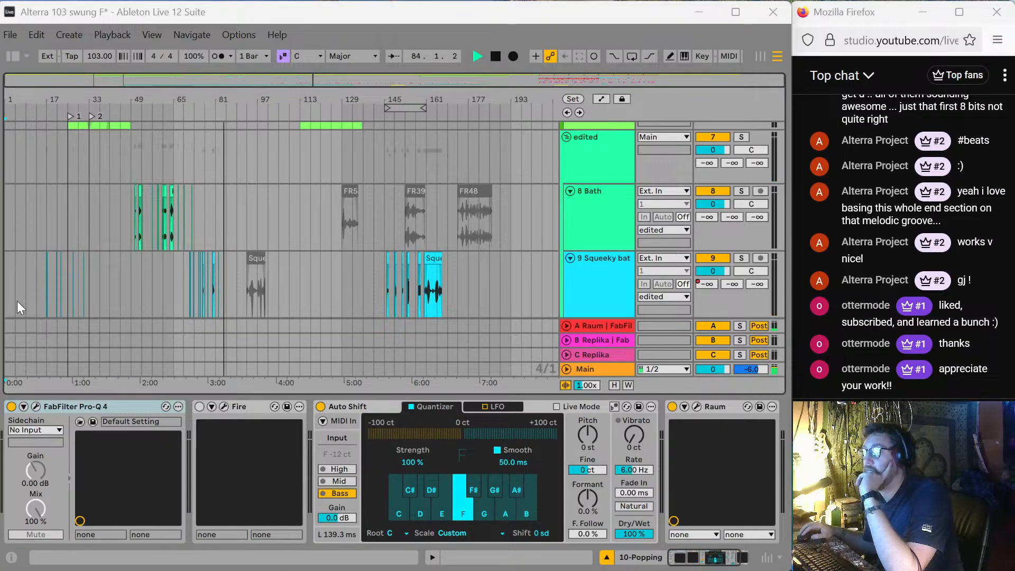
{"action": "scroll", "coordinate": [353, 200], "scroll_direction": "down", "scroll_amount": 3}
{"action": "scroll", "coordinate": [353, 201], "scroll_direction": "down", "scroll_amount": 10}
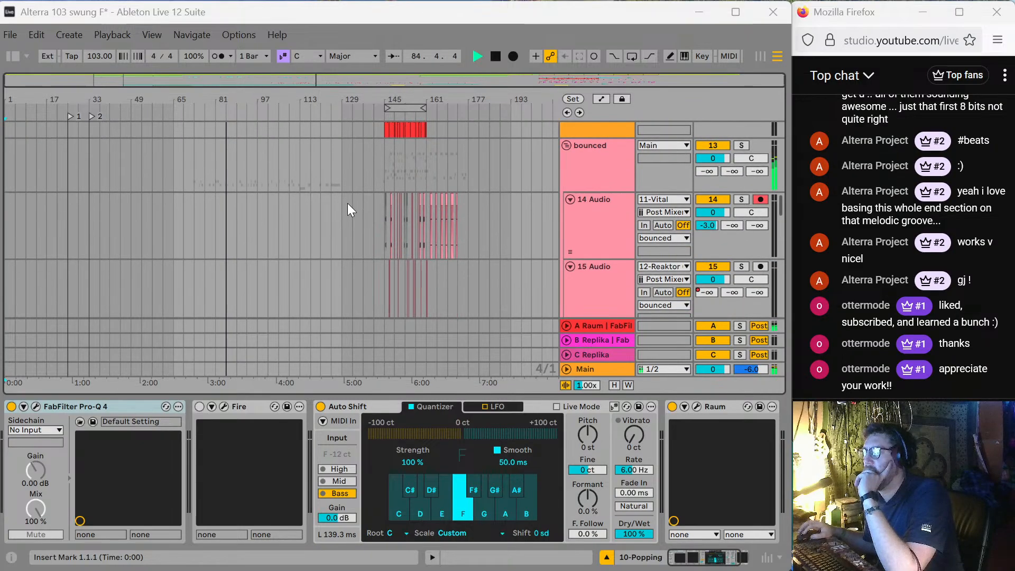
{"action": "scroll", "coordinate": [341, 217], "scroll_direction": "down", "scroll_amount": 8}
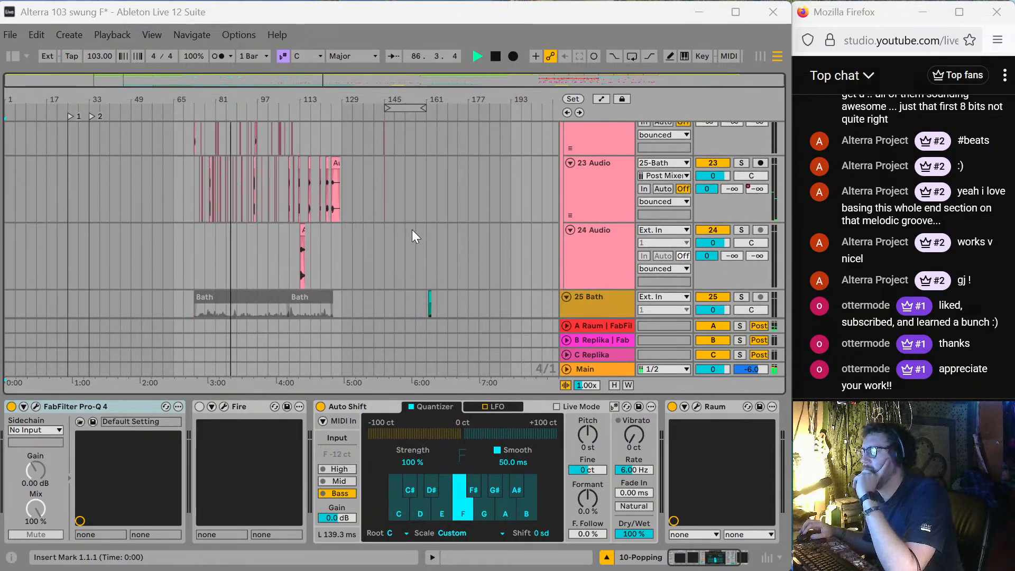
{"action": "scroll", "coordinate": [412, 229], "scroll_direction": "up", "scroll_amount": 1}
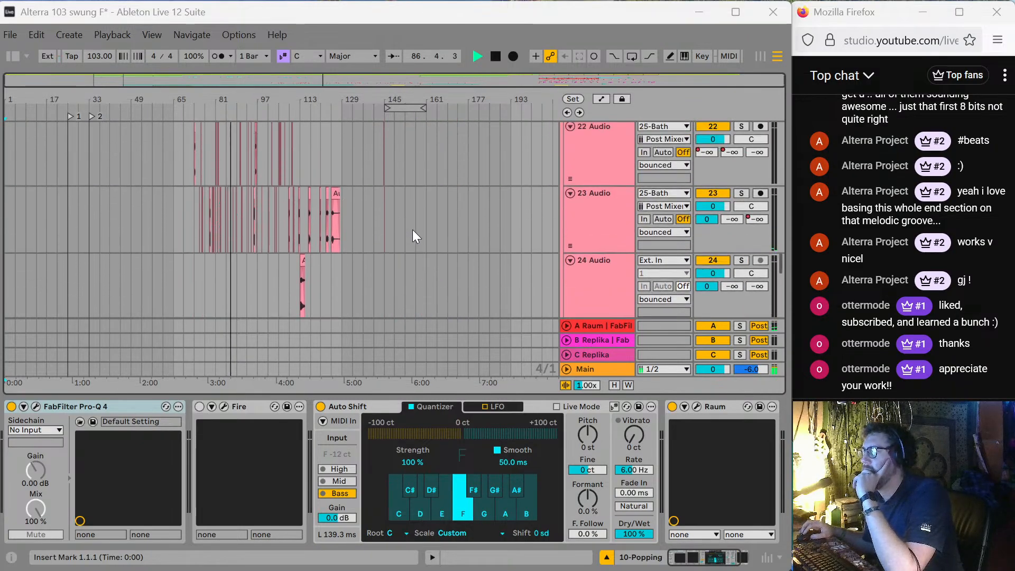
Show automation and lower the A-Raum send level of 23 Audio across all its clips, up to about bar 137.
{"action": "left_click", "coordinate": [706, 221]}
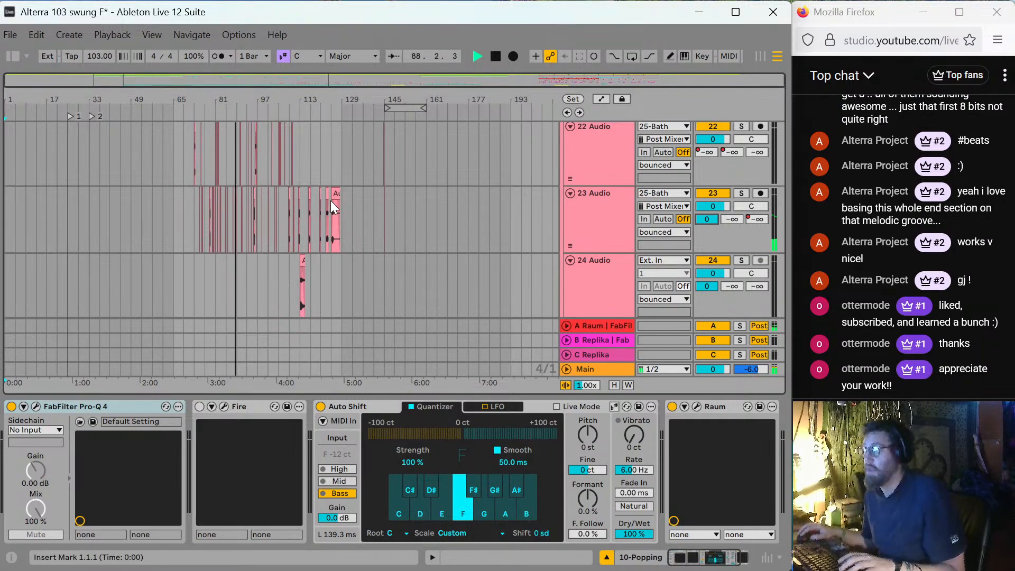
{"action": "key", "text": "a"}
{"action": "left_click", "coordinate": [364, 200]}
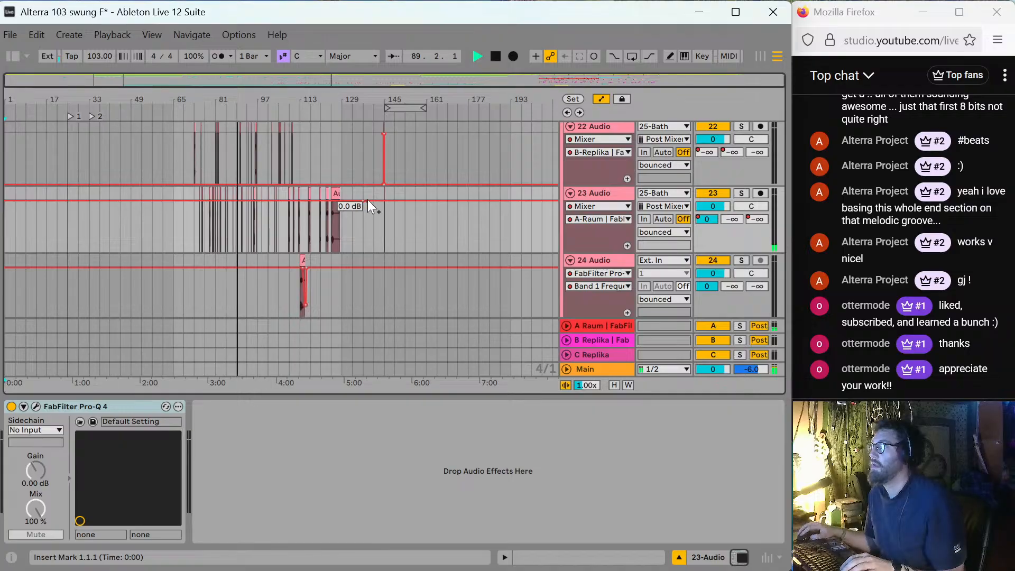
{"action": "left_click_drag", "start_coordinate": [363, 201], "coordinate": [363, 216]}
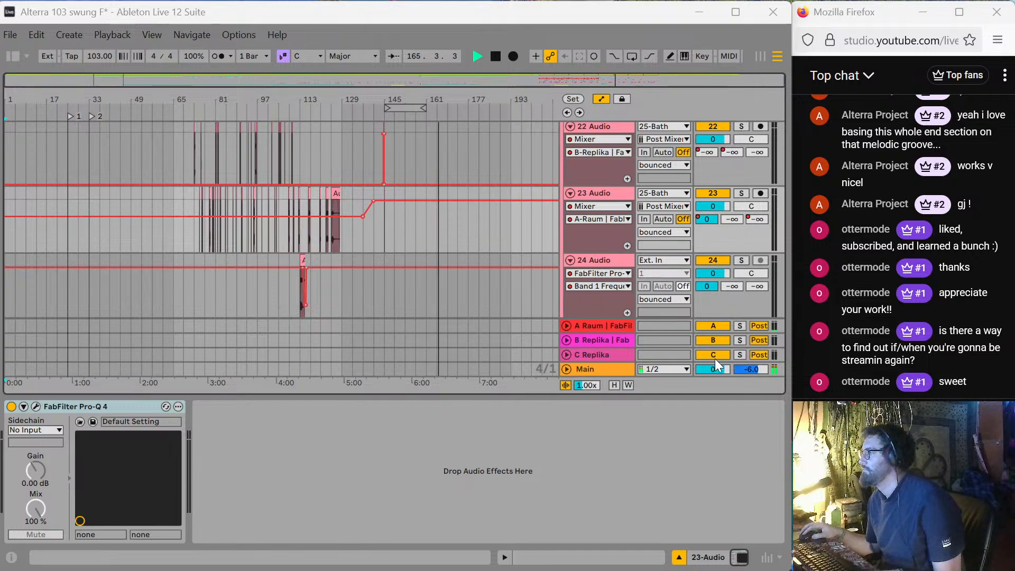
Fade the Main track volume down to -∞ dB while the arrangement plays out.
{"action": "left_click_drag", "start_coordinate": [715, 364], "coordinate": [715, 398]}
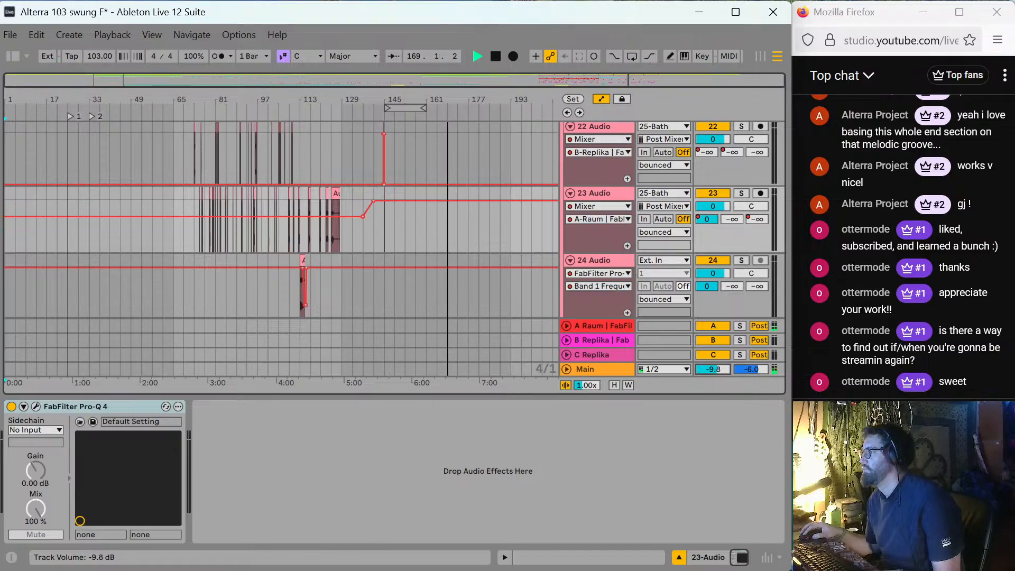
{"action": "left_click_drag", "start_coordinate": [715, 398], "coordinate": [716, 497]}
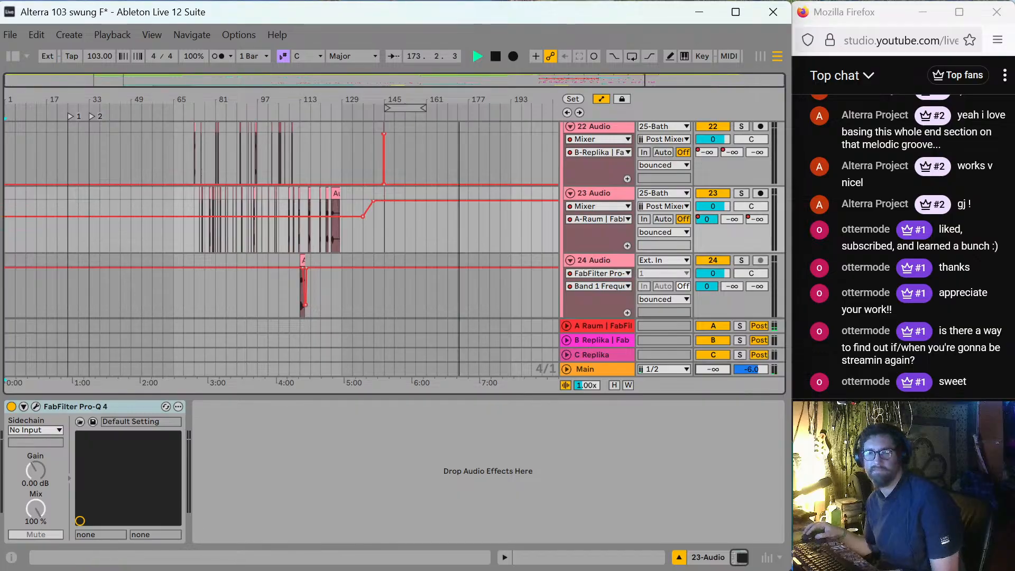